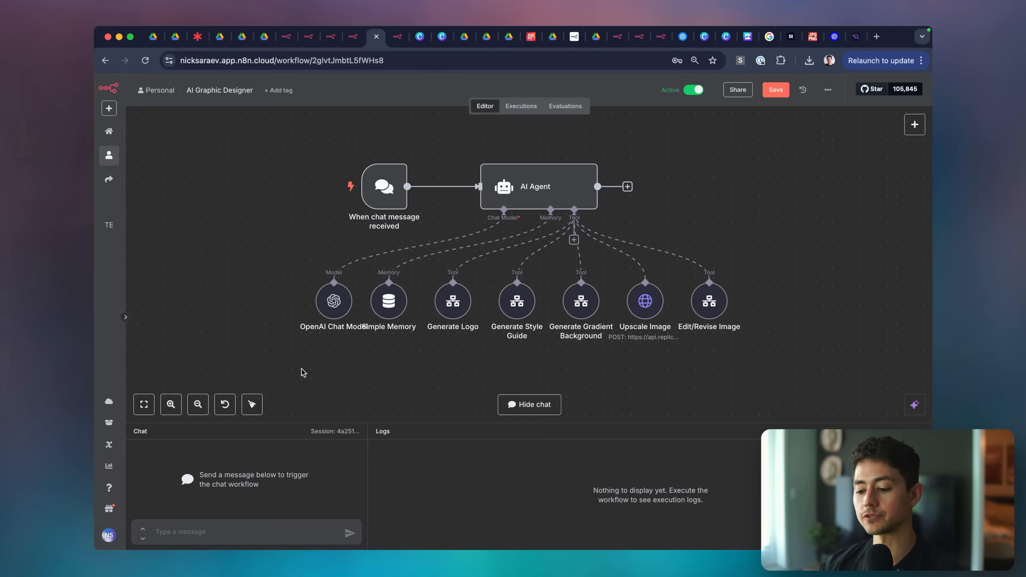
Greet the design agent with 'Hey!' in the n8n test chat.
mouse_move(391, 271)
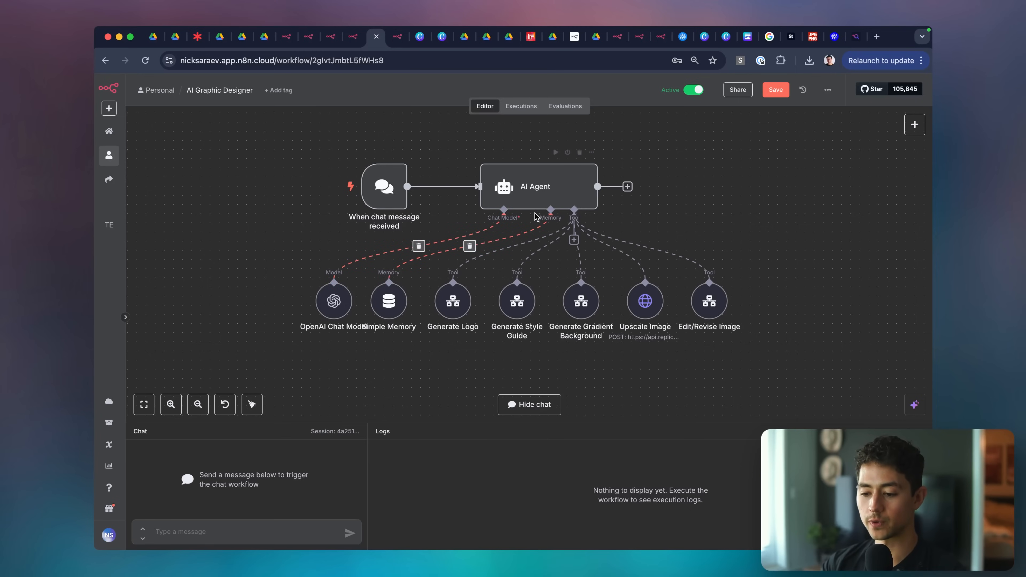
click(277, 523)
text(Hey!)
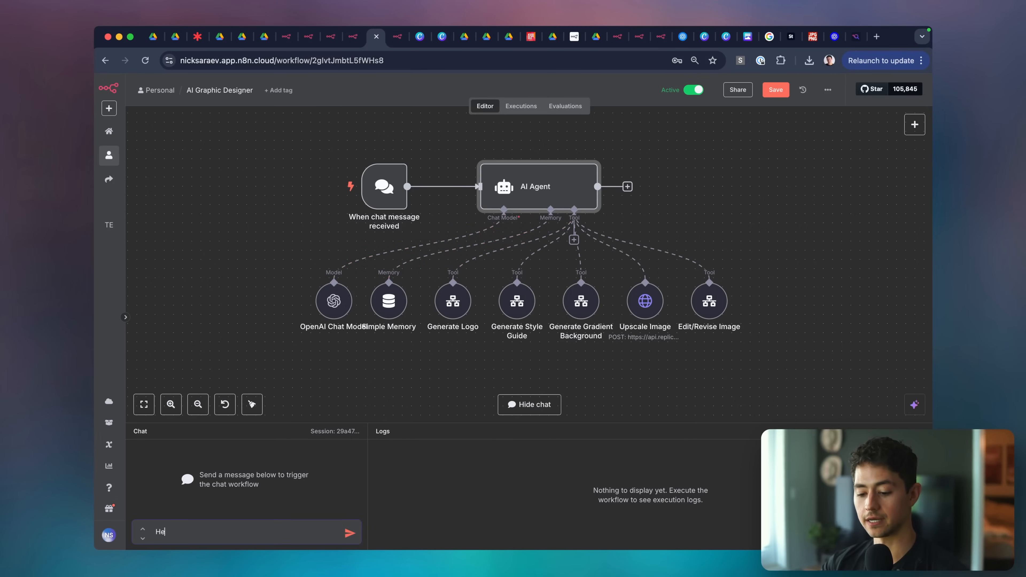
key(Return)
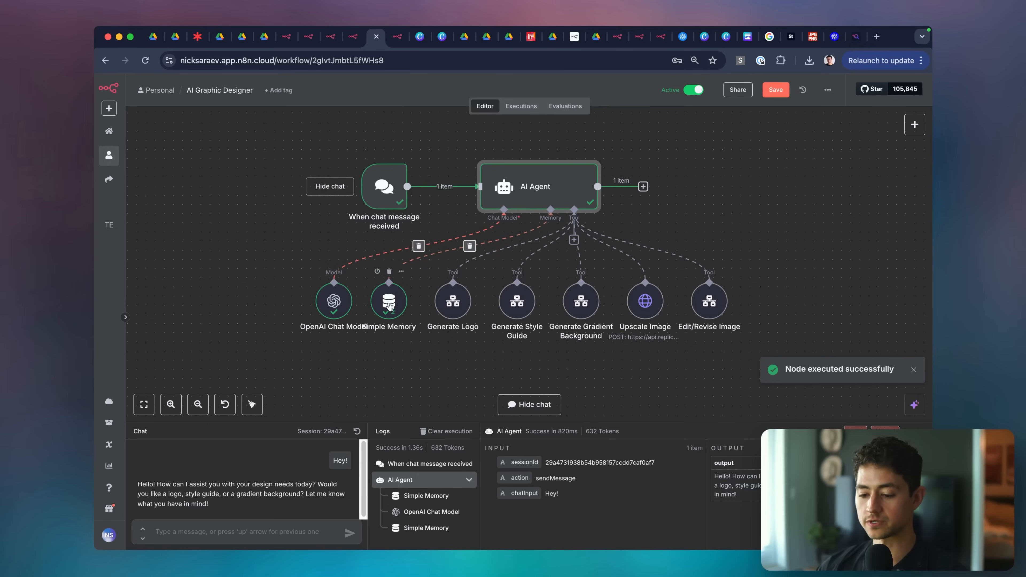
Underline the agent's tool nodes on screen, then view the Design Editor/Revisor workflow zoomed in.
key(ctrl+super+a)
drag(433, 344, 724, 345)
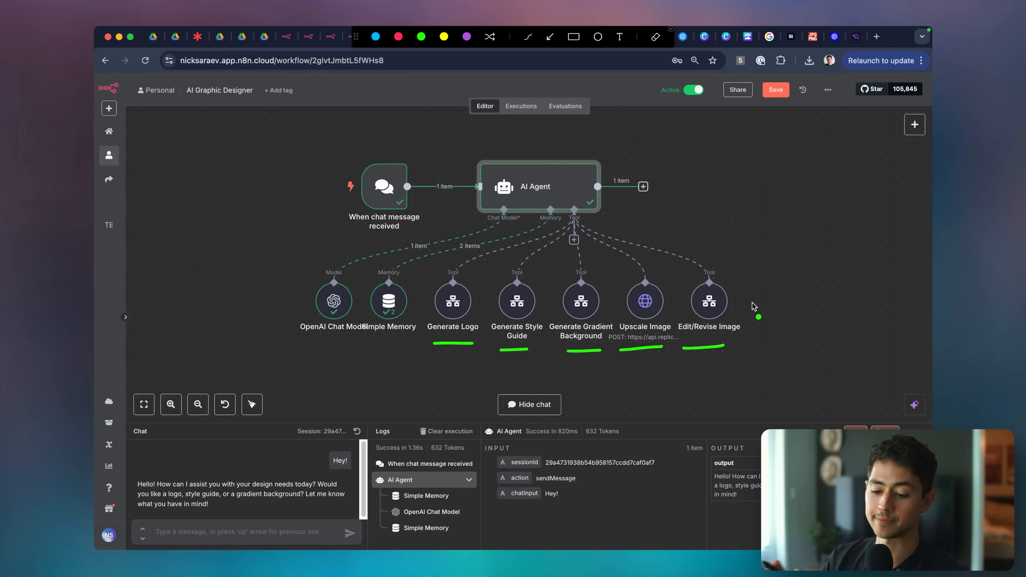
key(Escape)
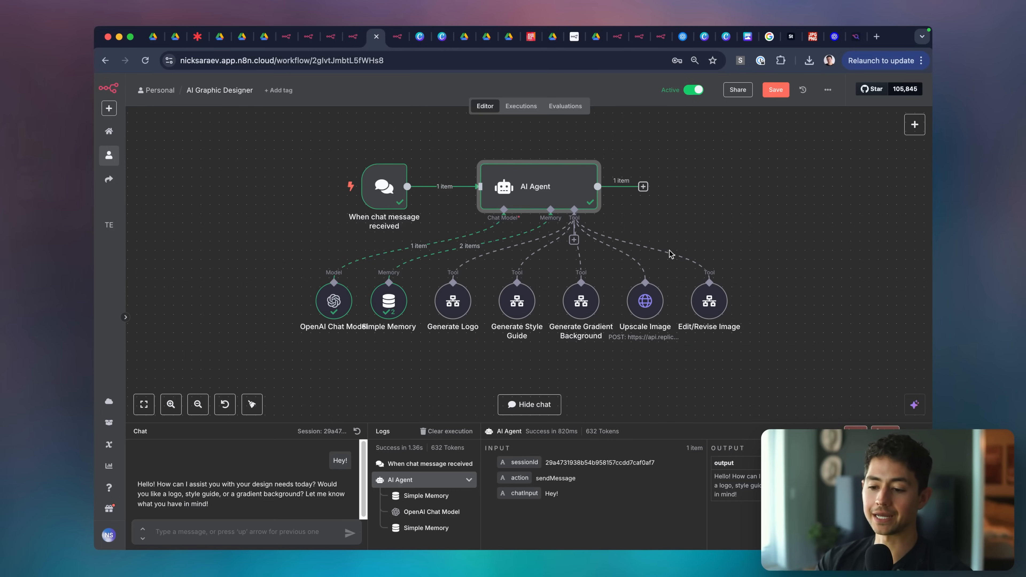
click(354, 41)
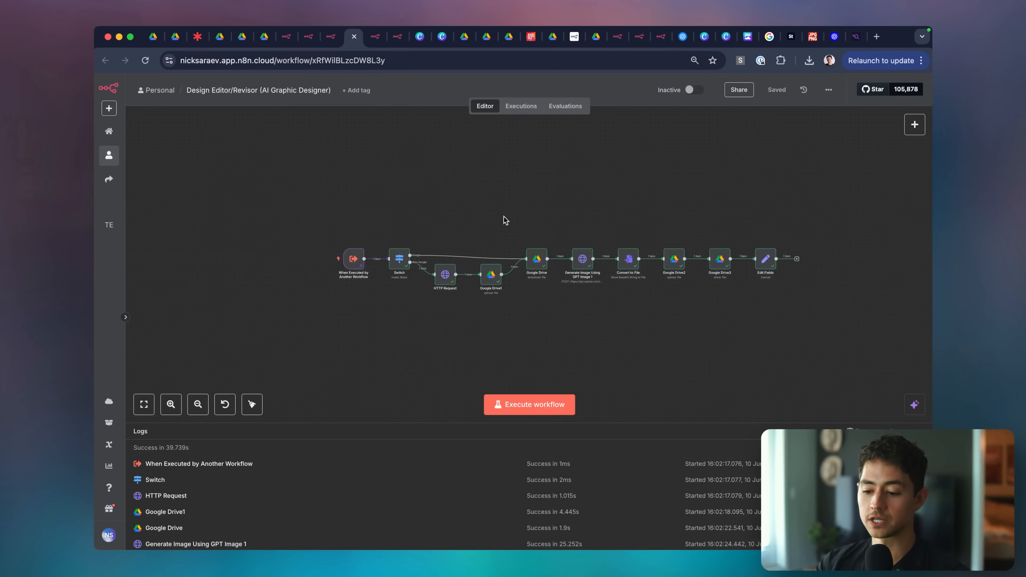
scroll(452, 301, up, 5)
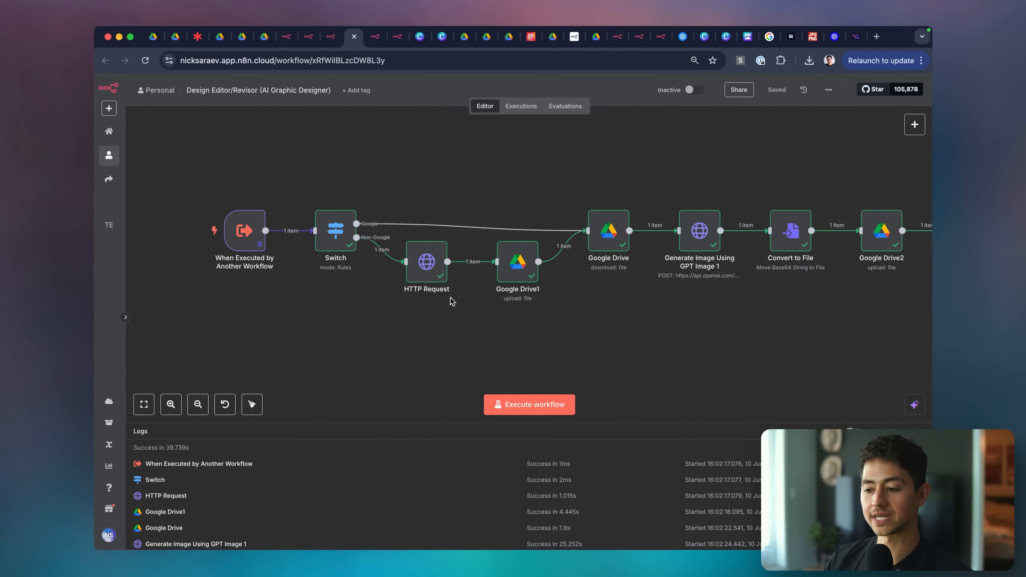
Enlarge the Orange and Green Minimalist Vegan Cafe Brand Board template in Canva, then return to the Design Agent chat.
click(704, 37)
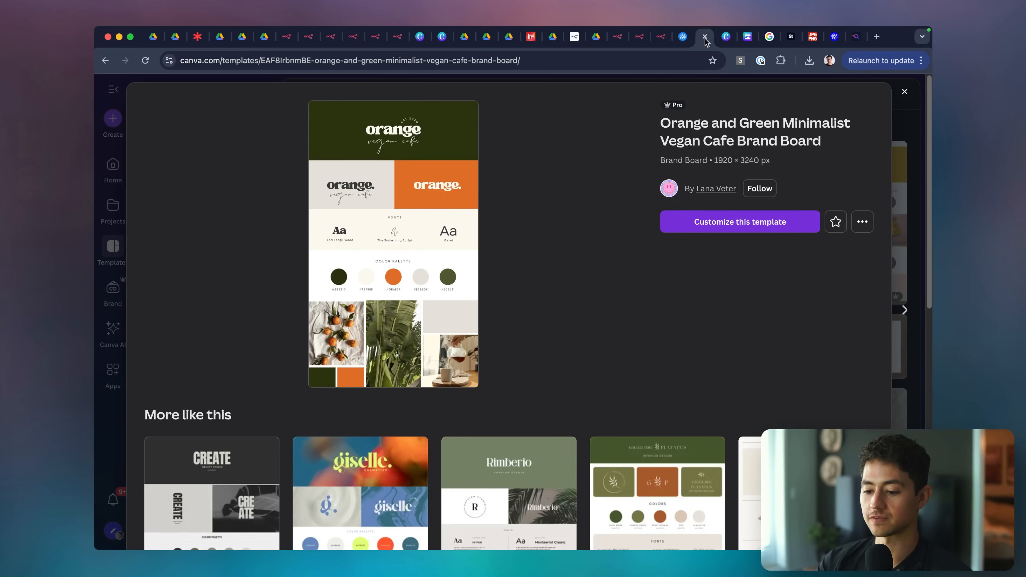
click(366, 129)
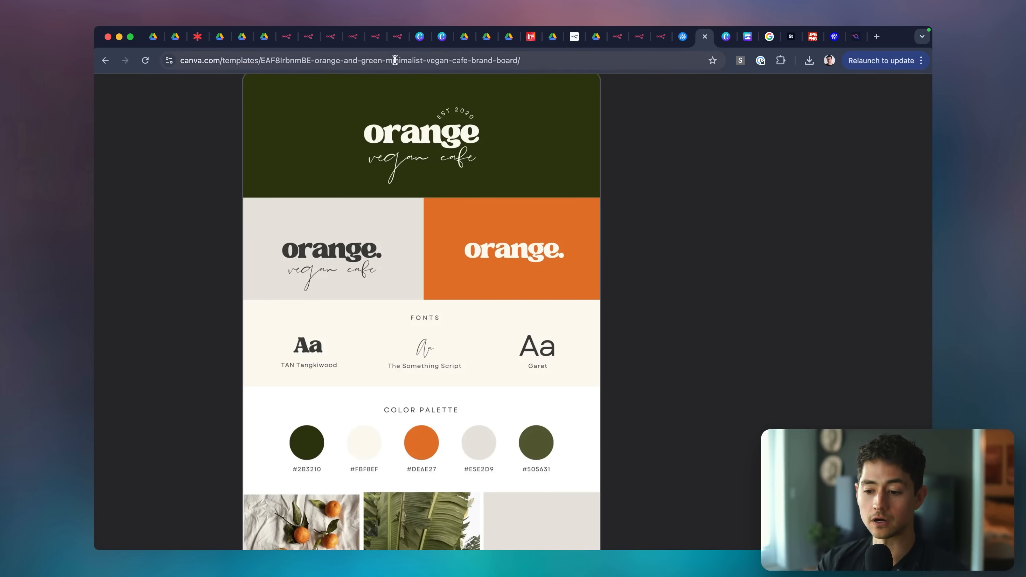
click(391, 44)
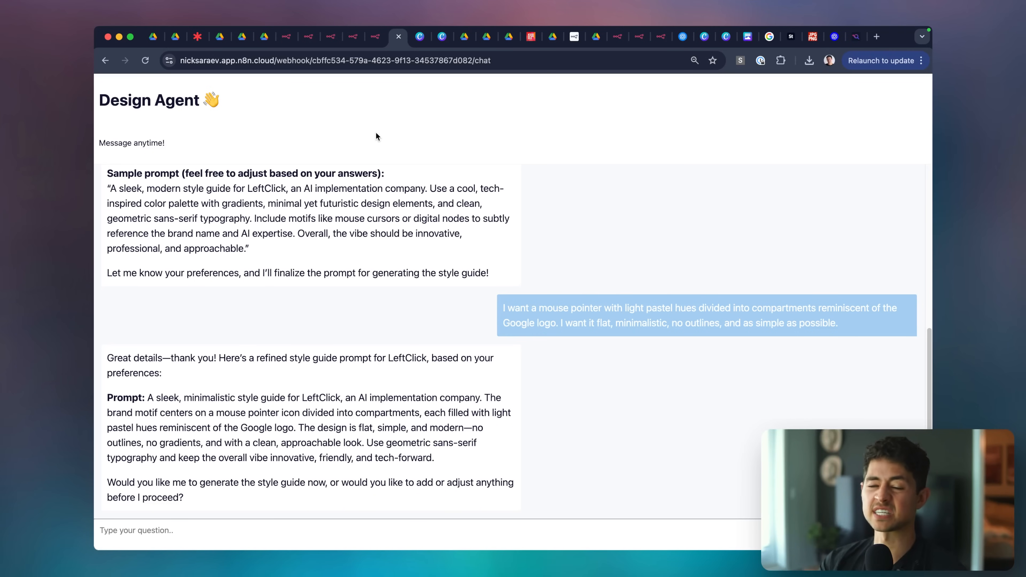
Enlarge the chat panel and send 'I want to generate a style guide' to the agent.
click(376, 39)
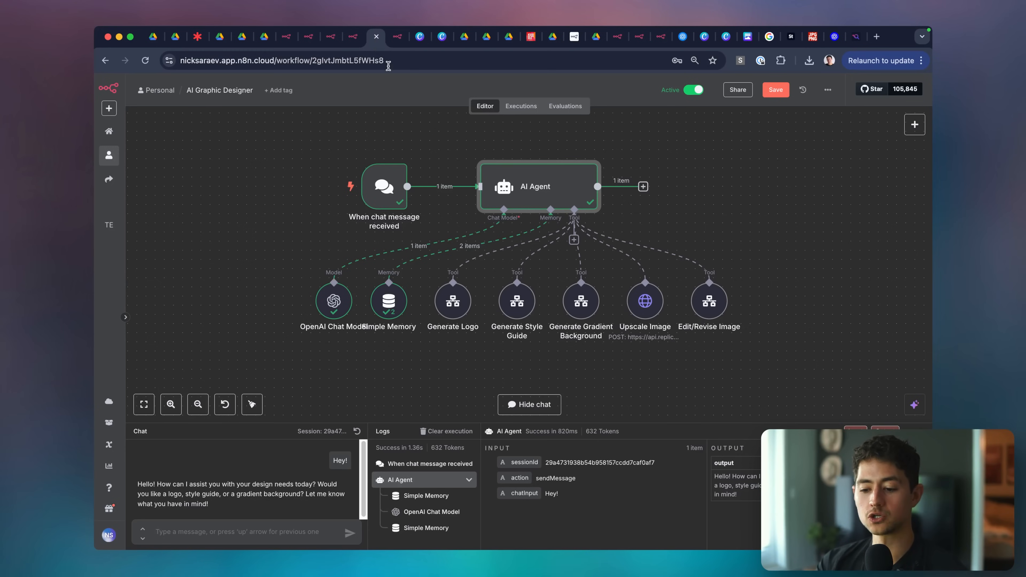
drag(393, 424, 391, 357)
click(271, 531)
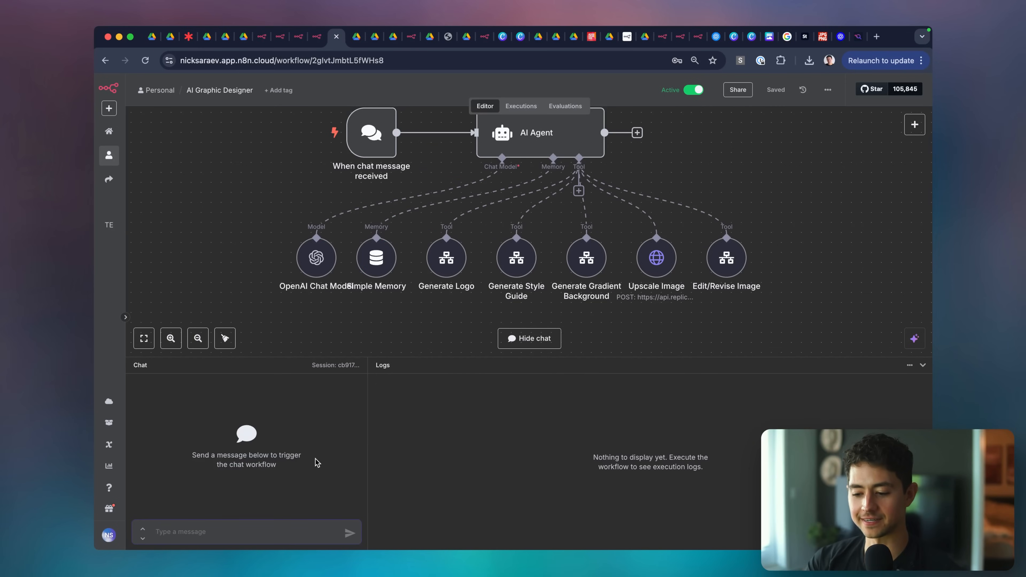
key(Up)
text(I want to generate a style guide)
key(Return)
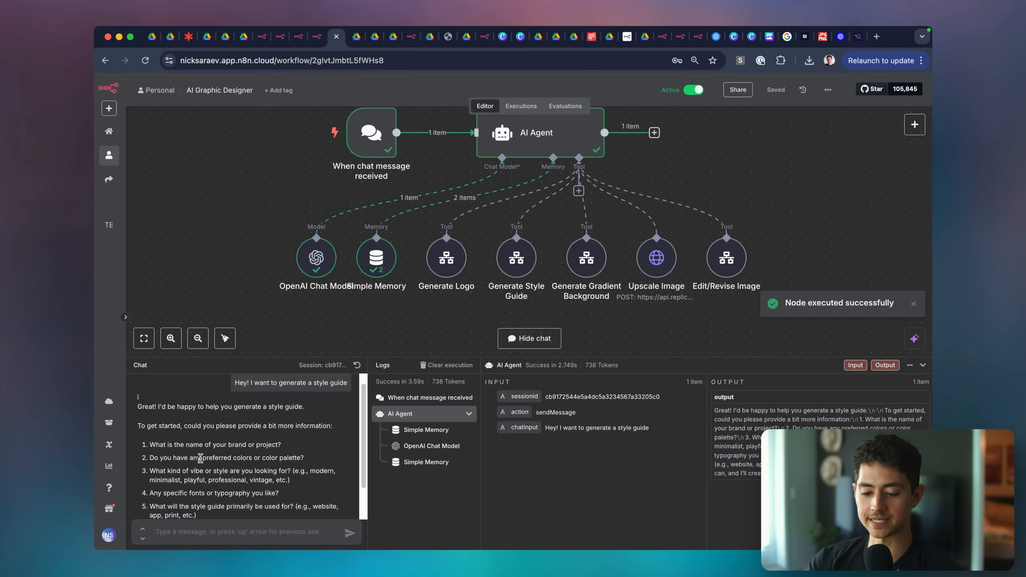
Answer '1. LeftClick' and '2. Pastel hues. Rainbow, gradient, soft, light, ethereal.' on separate lines.
scroll(200, 458, down, 1)
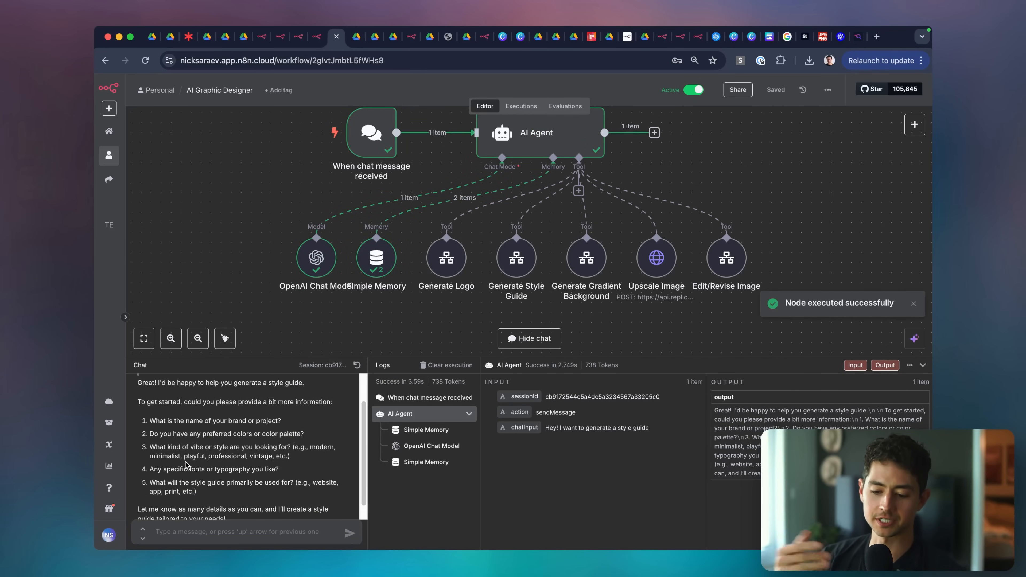
scroll(186, 465, down, 1)
text(1. LeftClick)
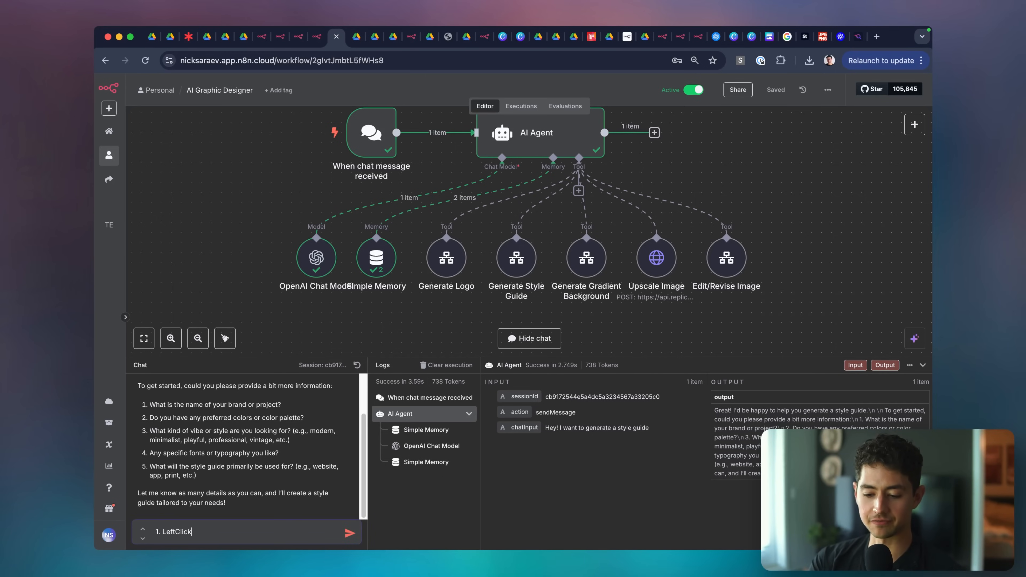
key(shift+Return)
text(2.)
scroll(226, 494, down, 1)
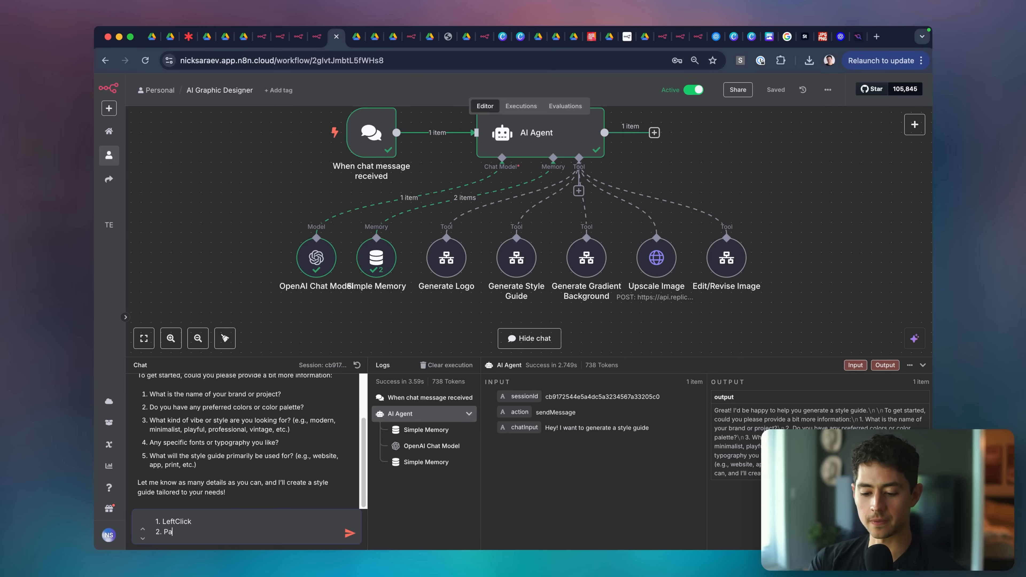
text(Pastel hues. Rainbow, gradient, soft, light, ethereal.)
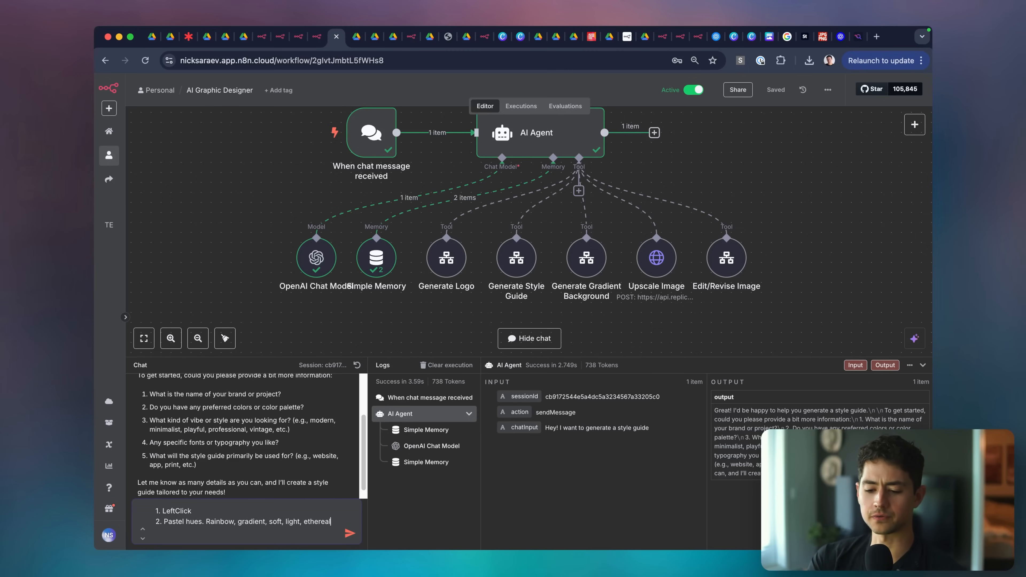
key(shift+Return)
Add '3. Minimalistic flat icon design with no outlines.', fixing the typo, plus a go-ahead, and send the answers.
text(3. Minimalistic flat icon design with n)
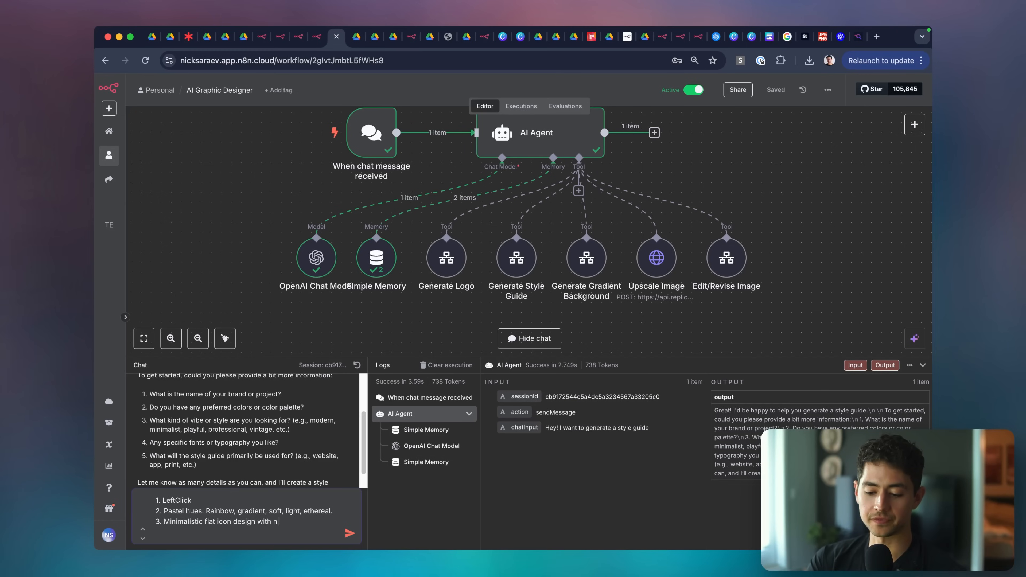
text( outlines)
key(alt+shift+Left)
key(BackSpace)
key(BackSpace)
text(o outlines)
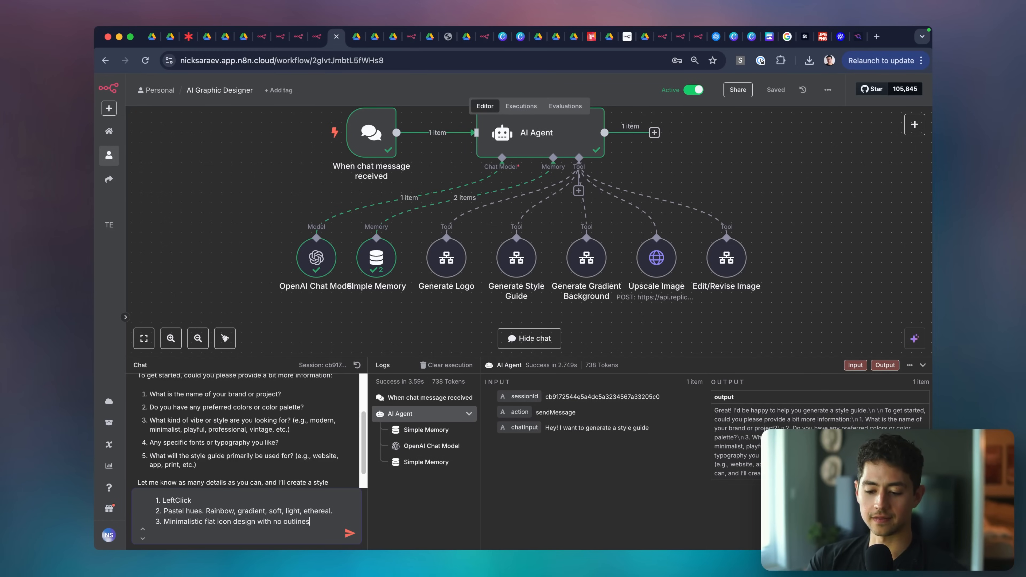
text(.)
key(shift+Return)
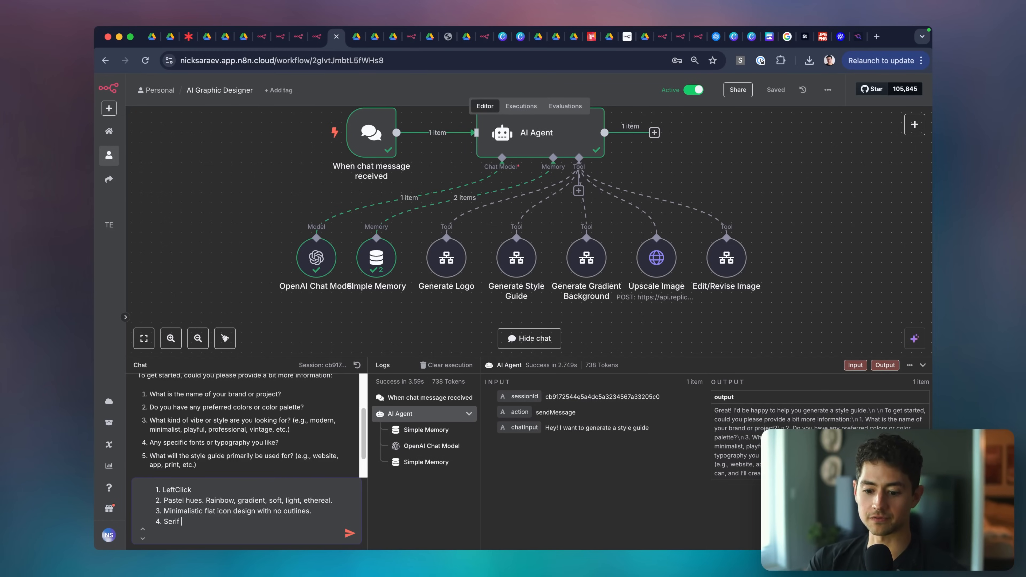
key(shift+Return)
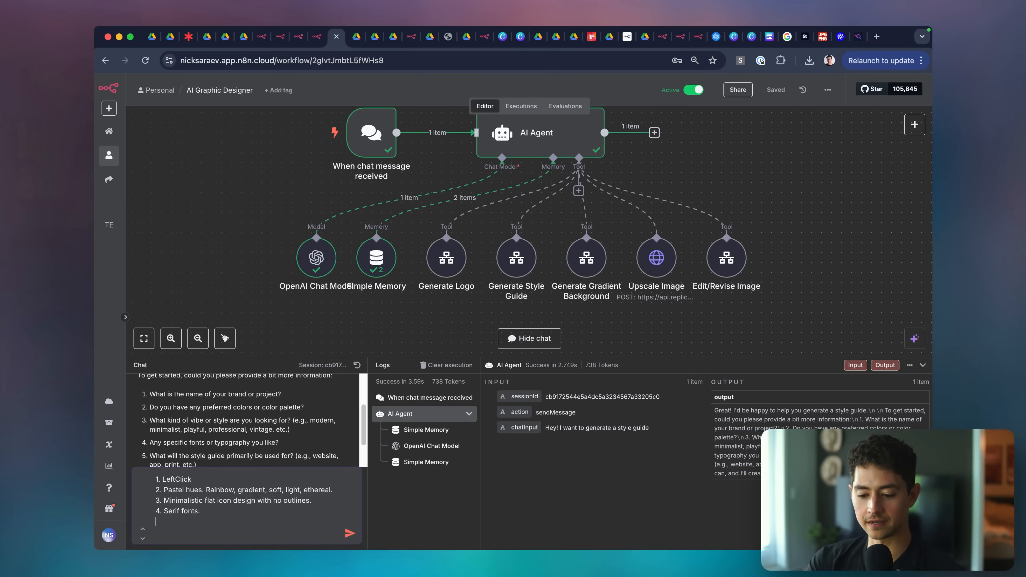
key(BackSpace)
key(BackSpace)
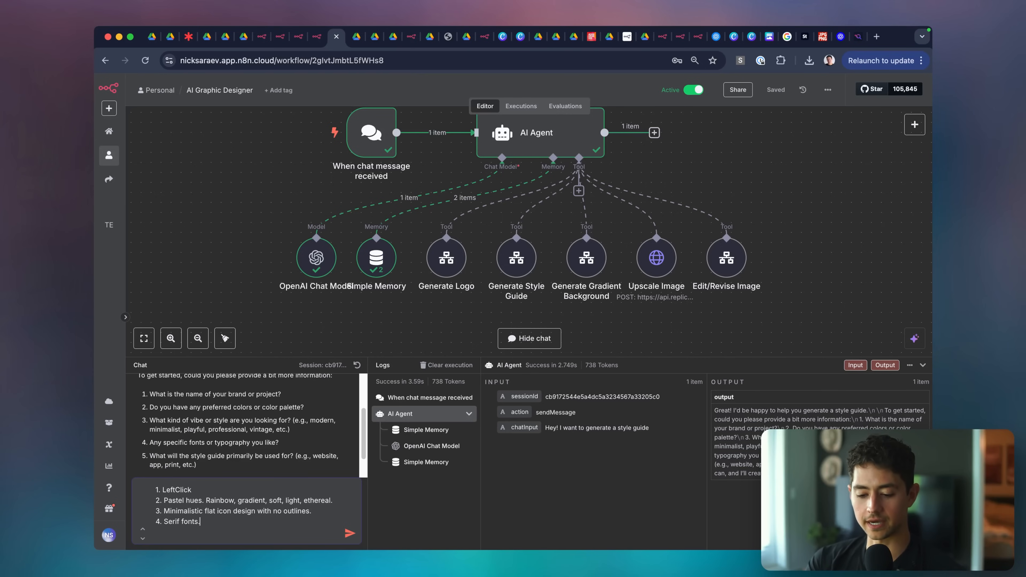
key(shift+Return)
key(shift+Return)
key(shift+Return)
text(Go for it)
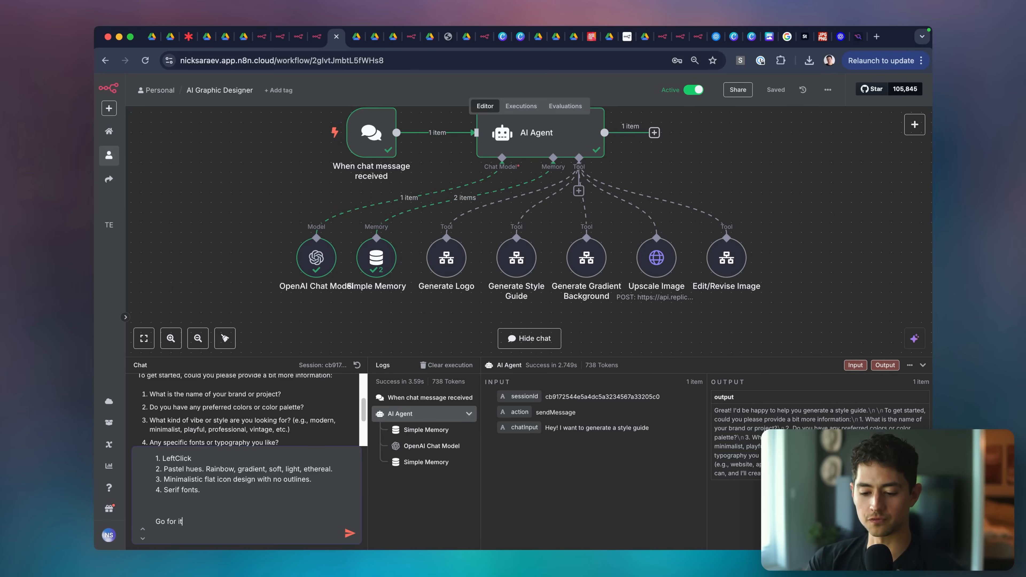
key(Return)
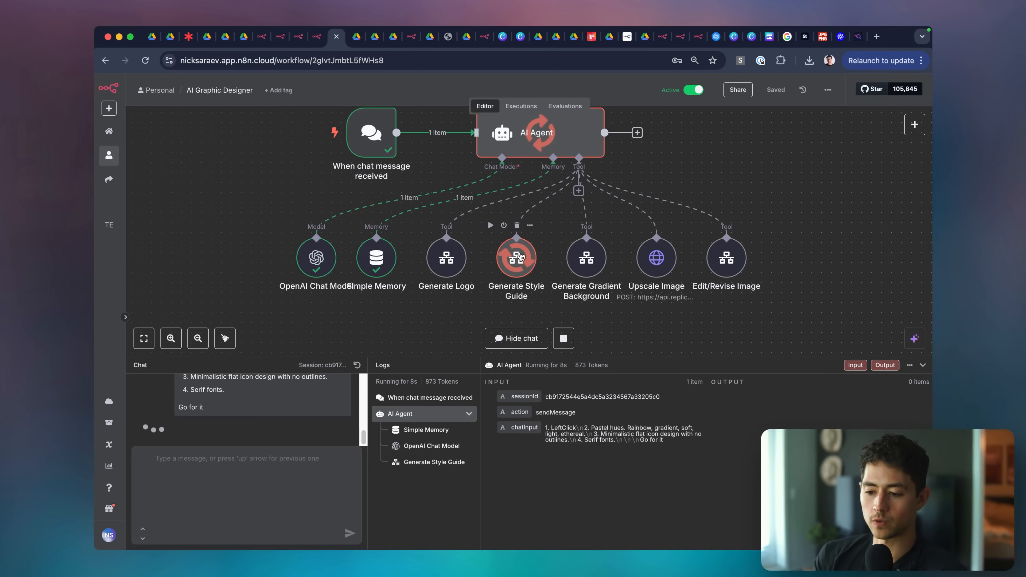
click(738, 38)
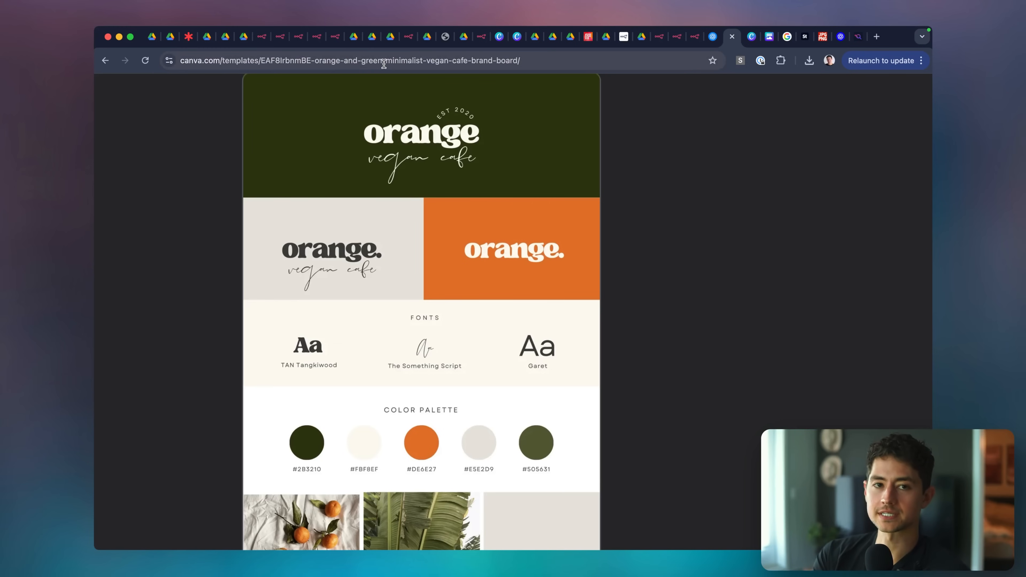
click(334, 36)
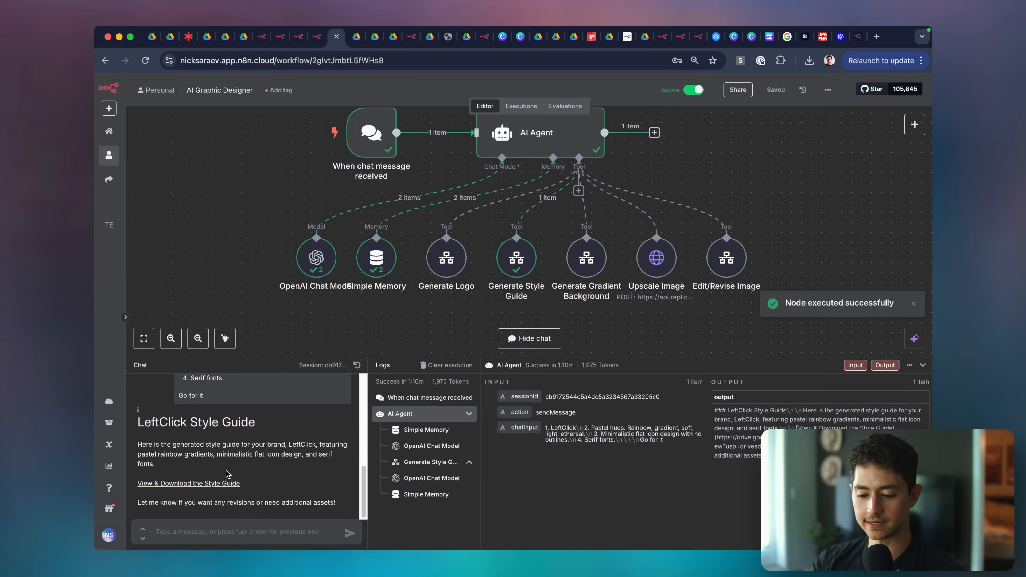
Open leftclick_pastel_rainbow_style_guide in Google Drive and zoom in on its logo, then back out.
click(216, 483)
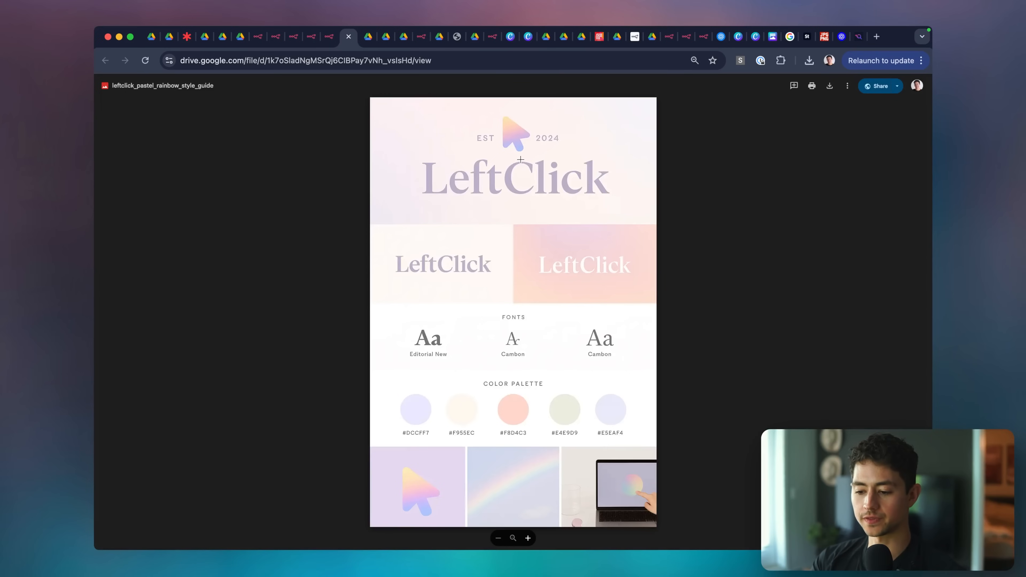
click(519, 116)
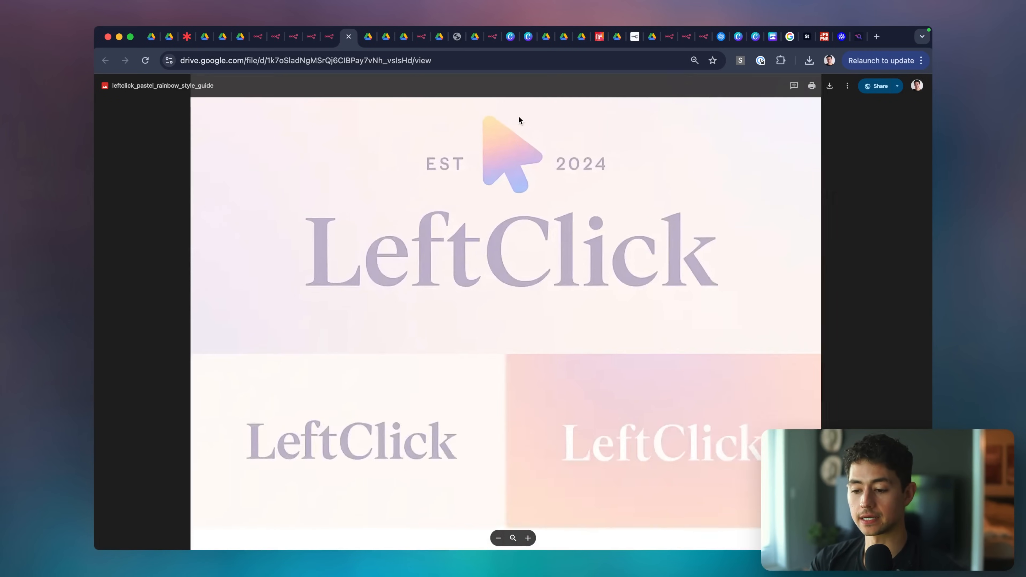
click(579, 190)
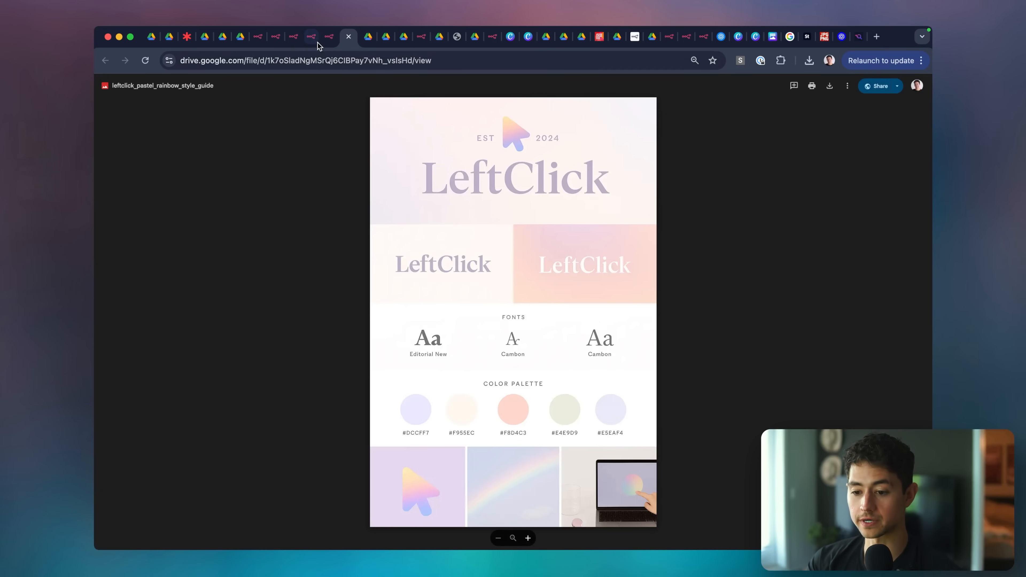
click(329, 36)
Ask the agent 'Upscale this. Let's do 2x'.
click(252, 532)
text(Upscale this. Let's do 2x)
key(Return)
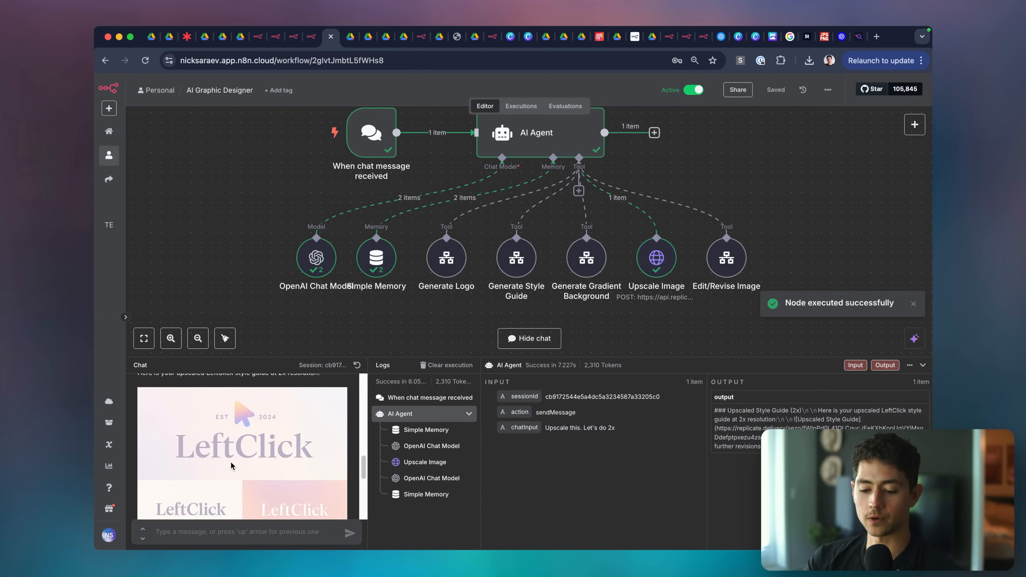
Open the 2x upscaled style guide in its own tab, view it at actual size, then fit it again.
right_click(230, 448)
click(278, 397)
click(360, 36)
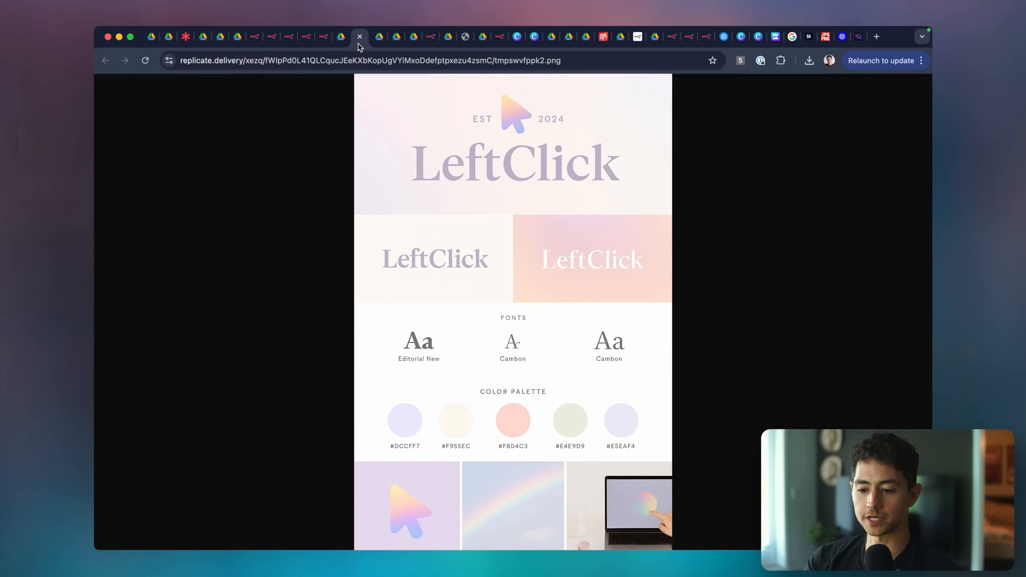
click(579, 253)
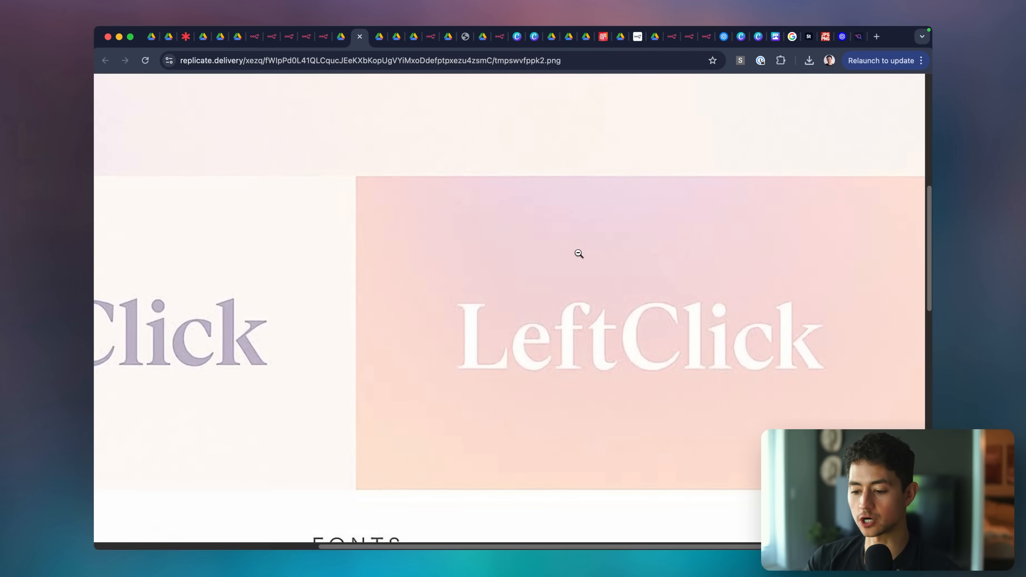
scroll(578, 253, up, 3)
click(584, 300)
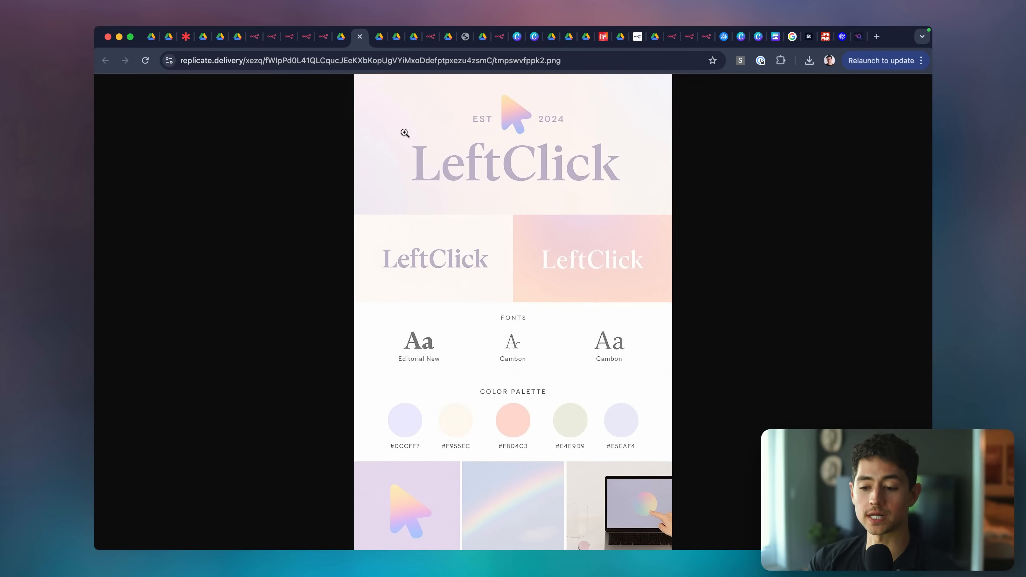
click(324, 37)
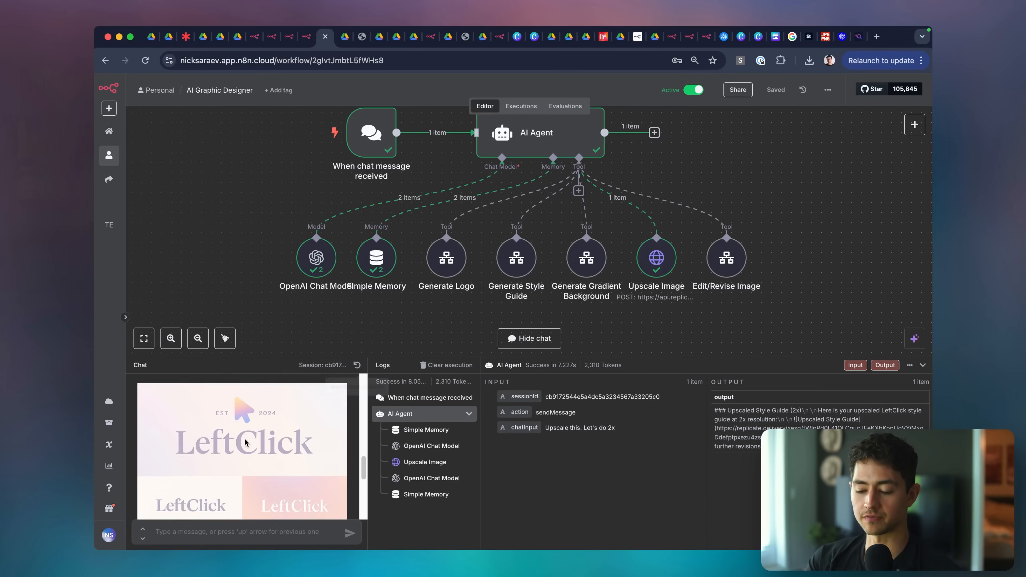
Send 'Generate a gradient background based on these colors. Light pink, green ish, pastel'.
click(287, 531)
text(Generate a gradient backgr)
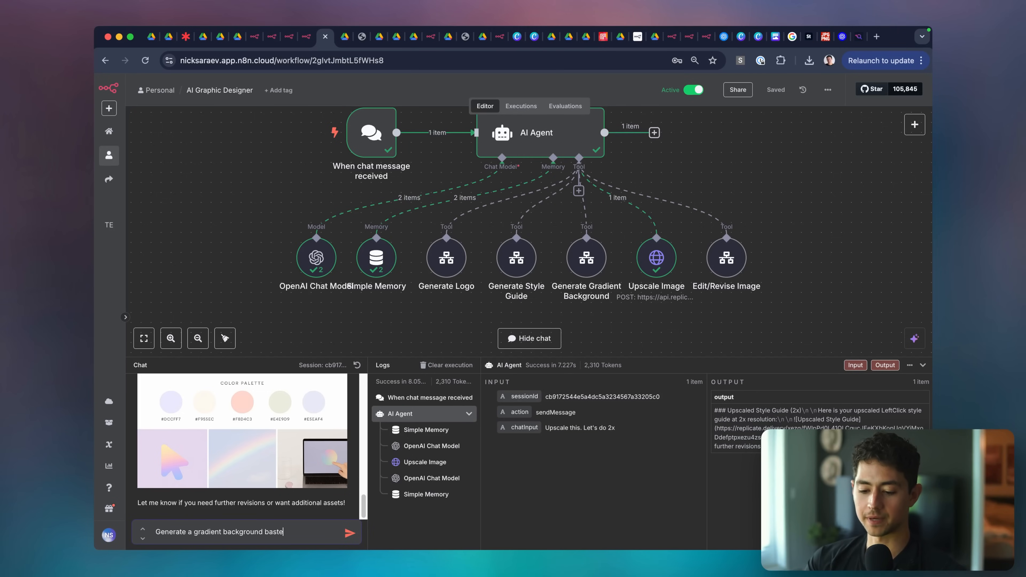
text(ound based on these colors)
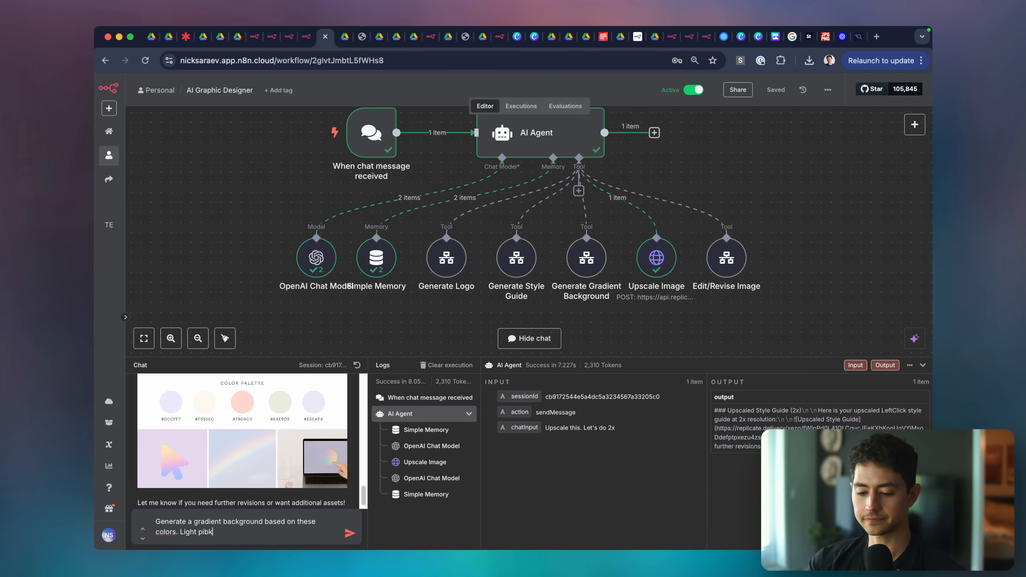
text(. Light pink, green ish,)
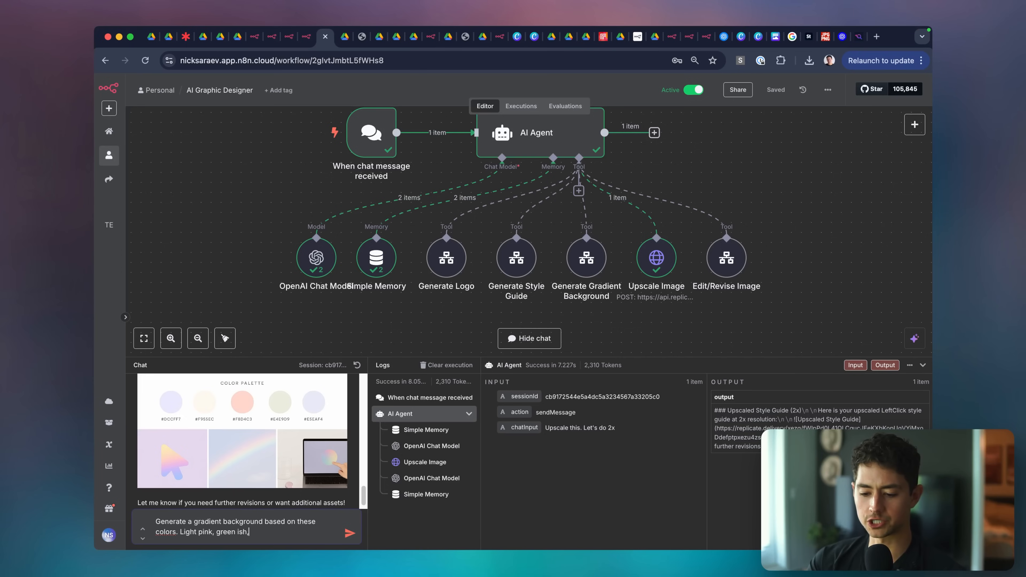
text( pastel)
key(Return)
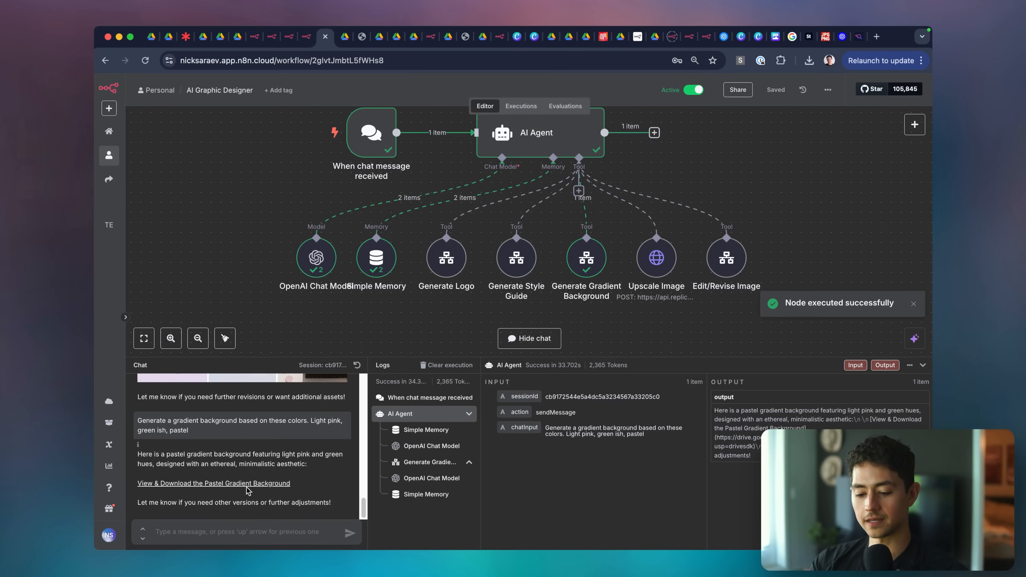
click(244, 484)
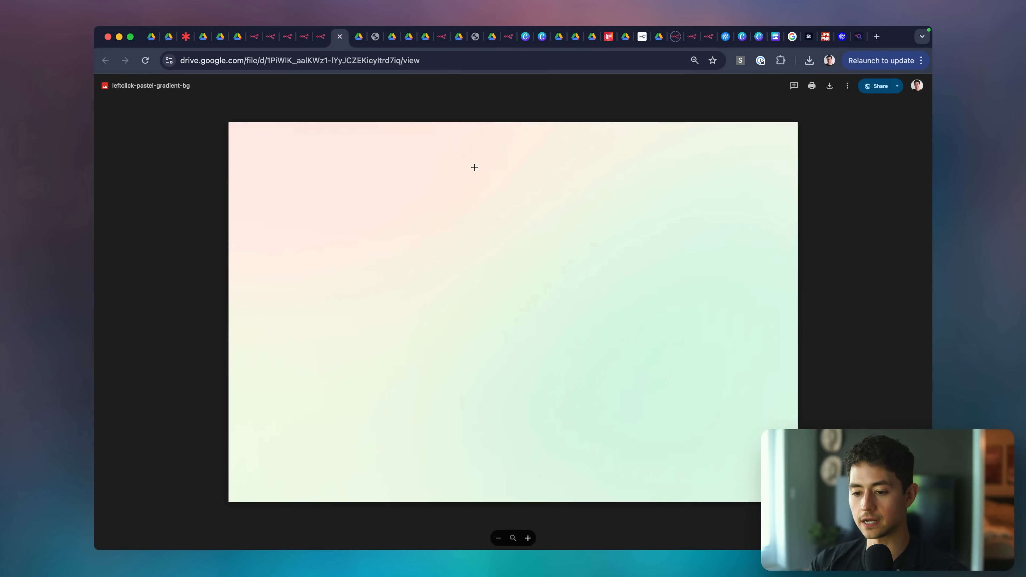
click(340, 37)
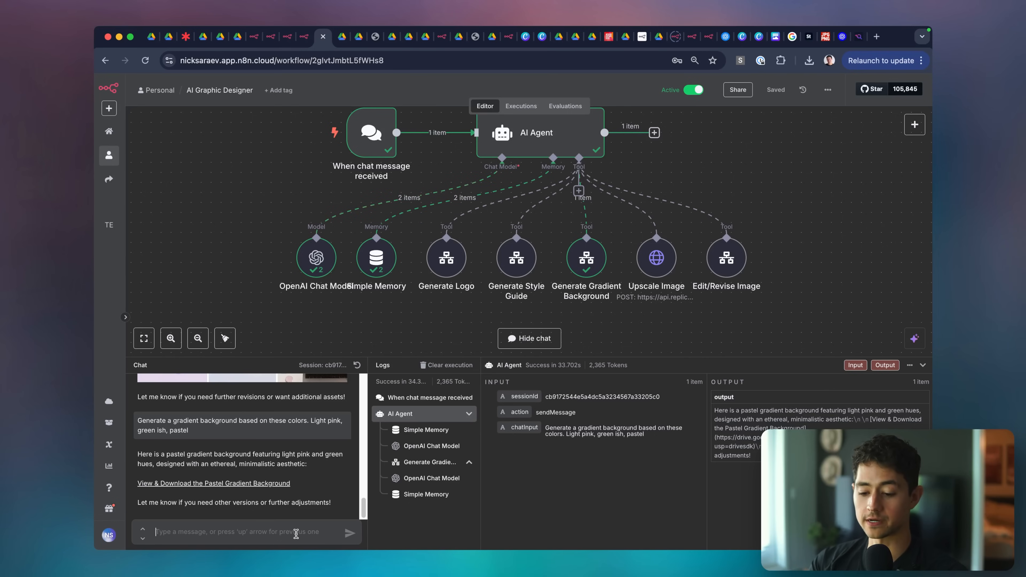
Ask the agent to make the gradient darker, then confirm 'Yes, more saturated pastel tones.'.
text(Hey, this is great. But could)
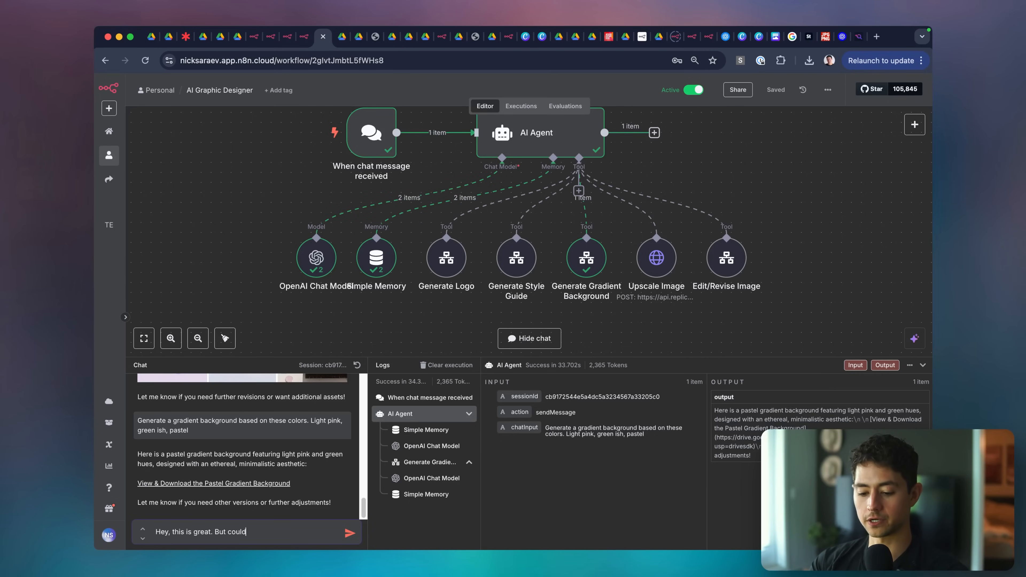
text( you make it darker)
key(Return)
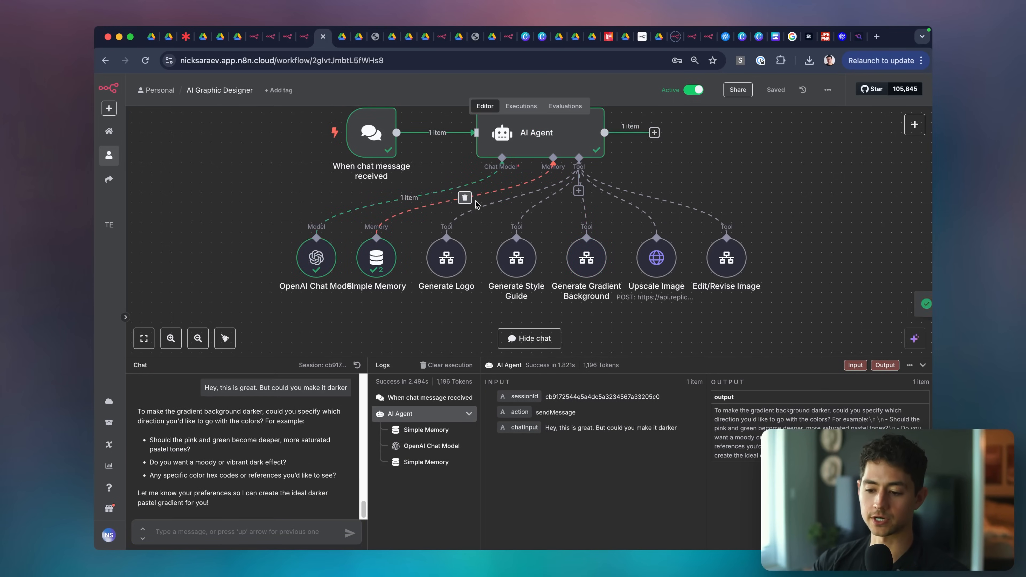
click(242, 532)
text(Yes, make them deeper)
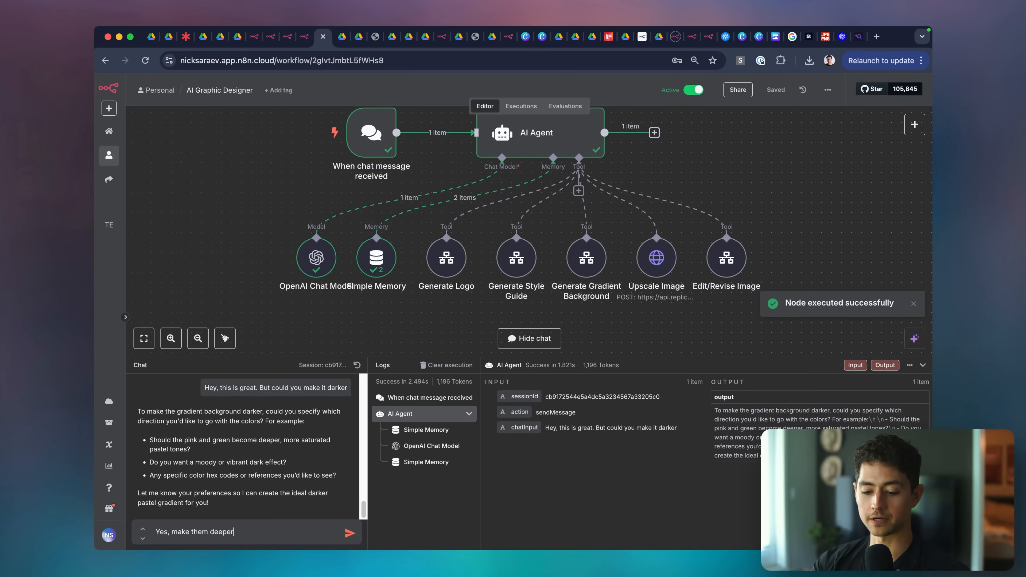
text(, more saturated pastel)
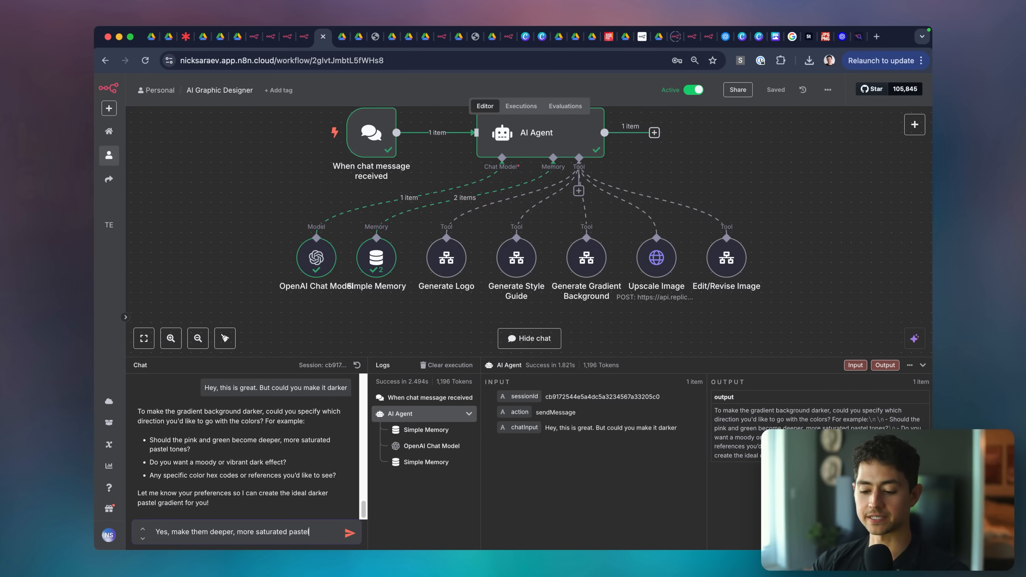
text( tones.)
key(Return)
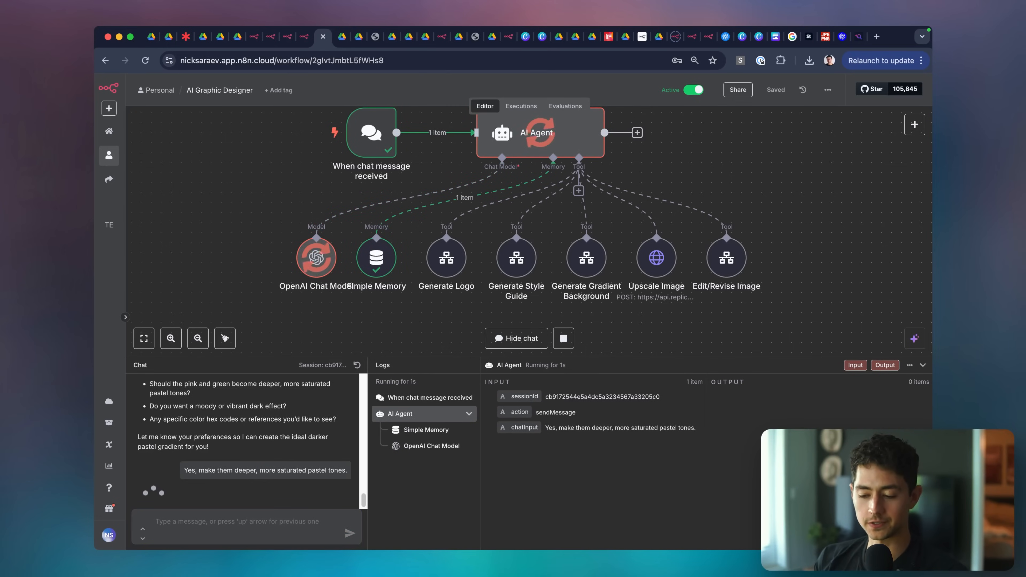
click(243, 533)
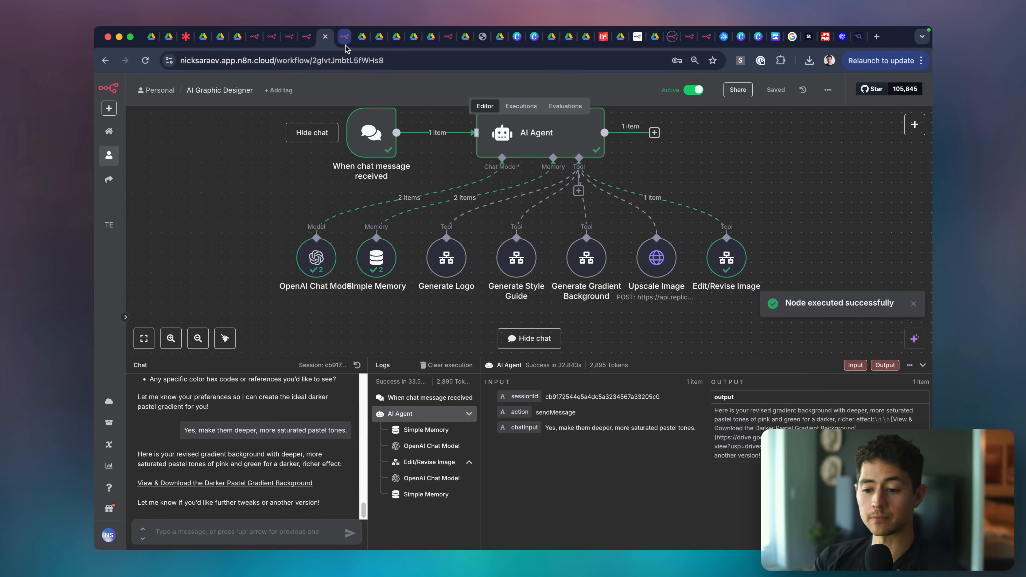
click(345, 44)
click(241, 59)
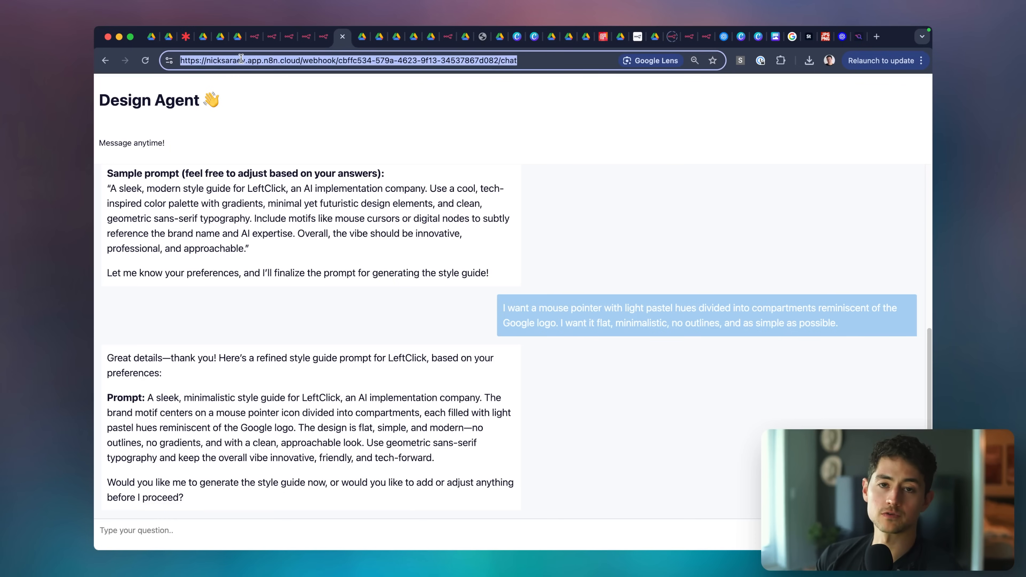
click(325, 48)
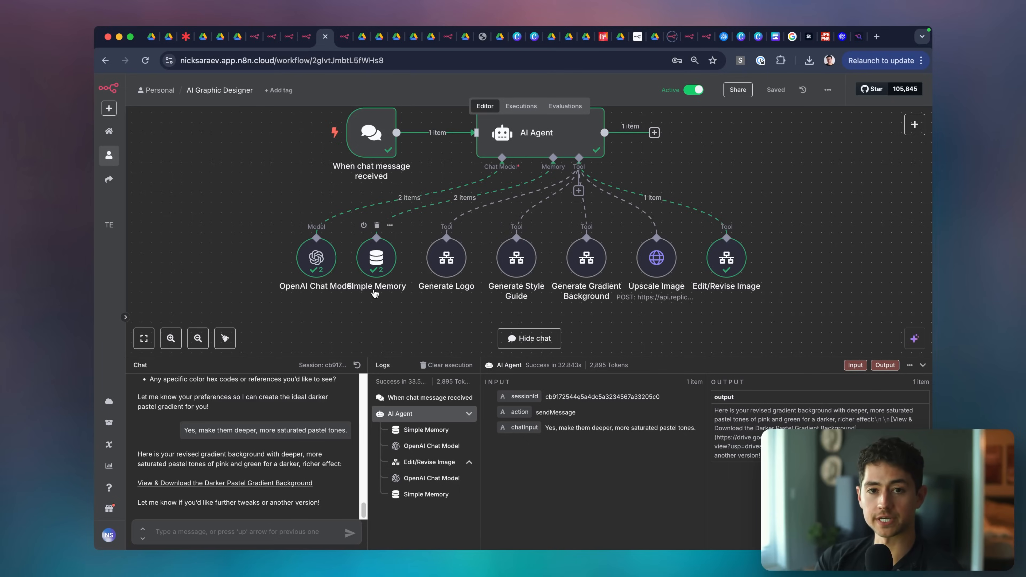
click(265, 484)
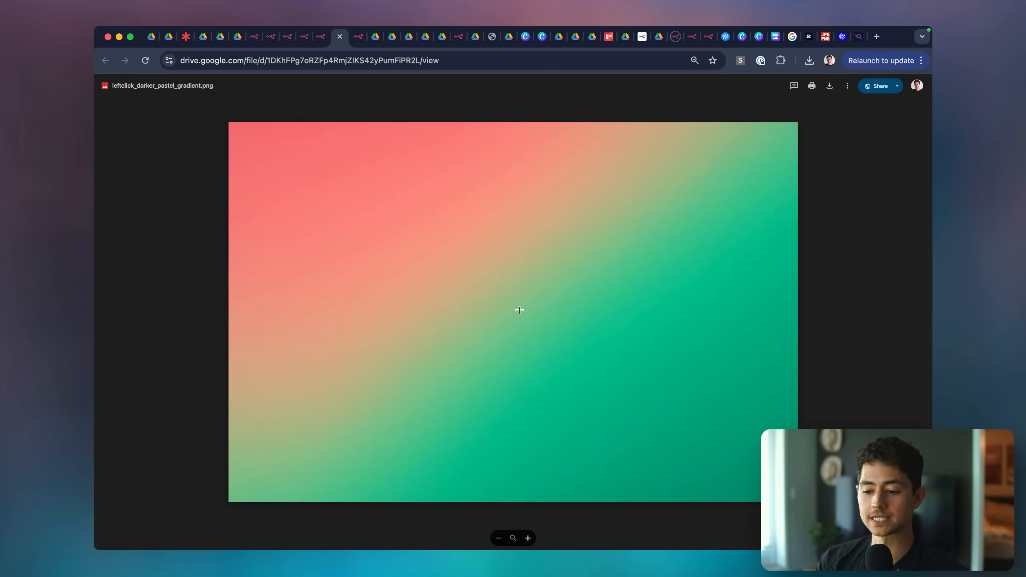
key(super+w)
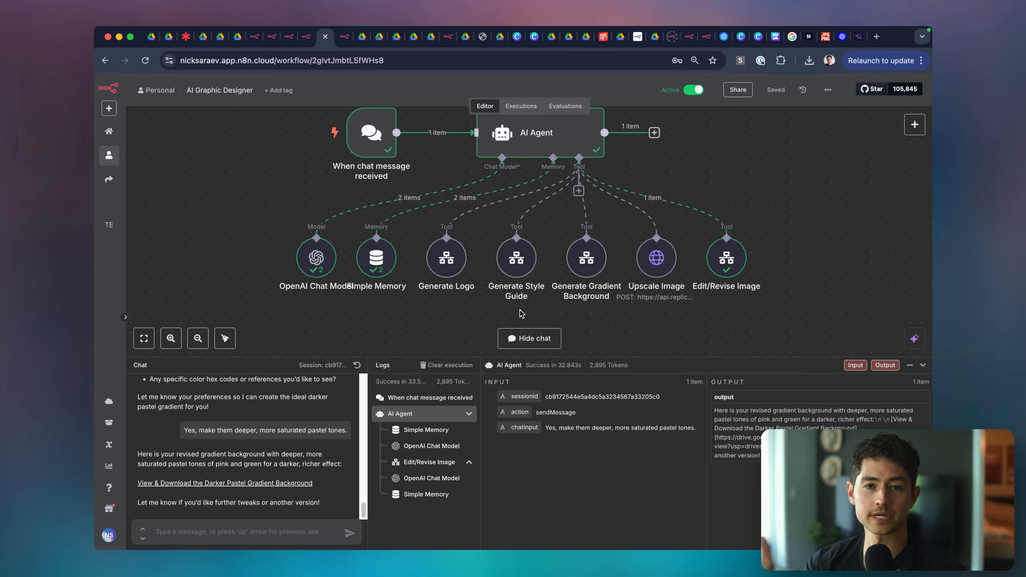
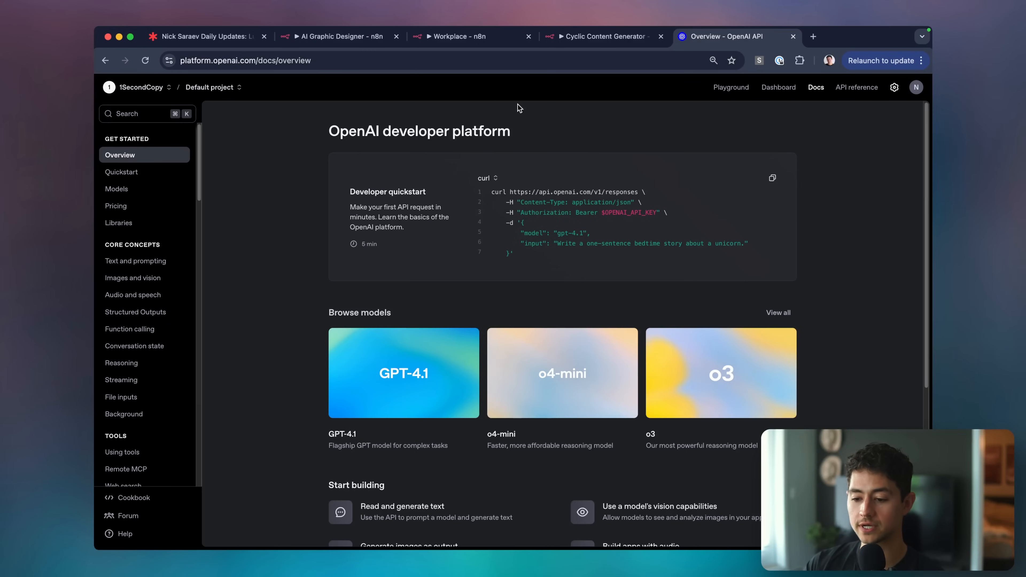
Create an OpenAI secret key named n8n_jun_10 for the Default project.
click(893, 88)
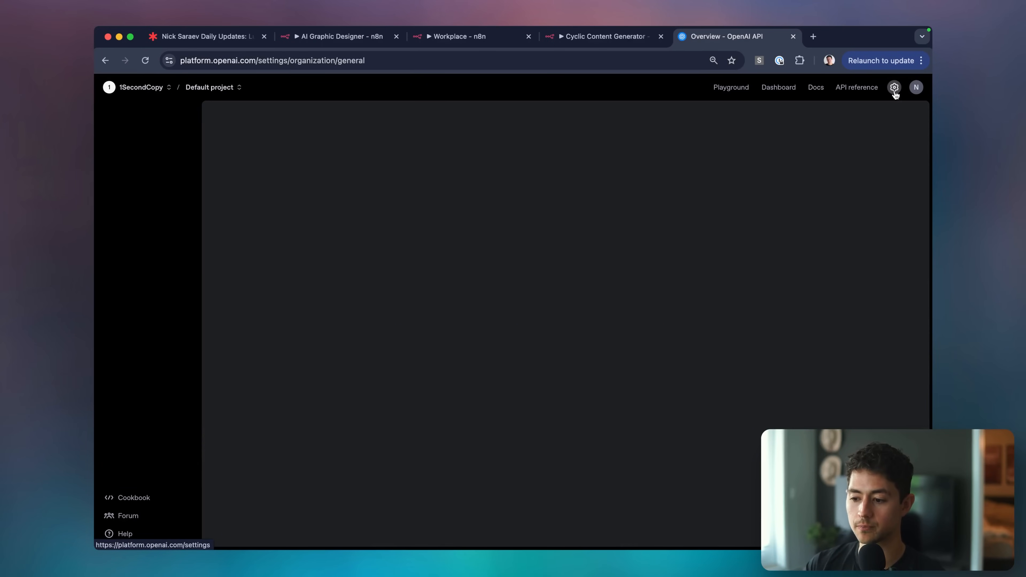
click(120, 186)
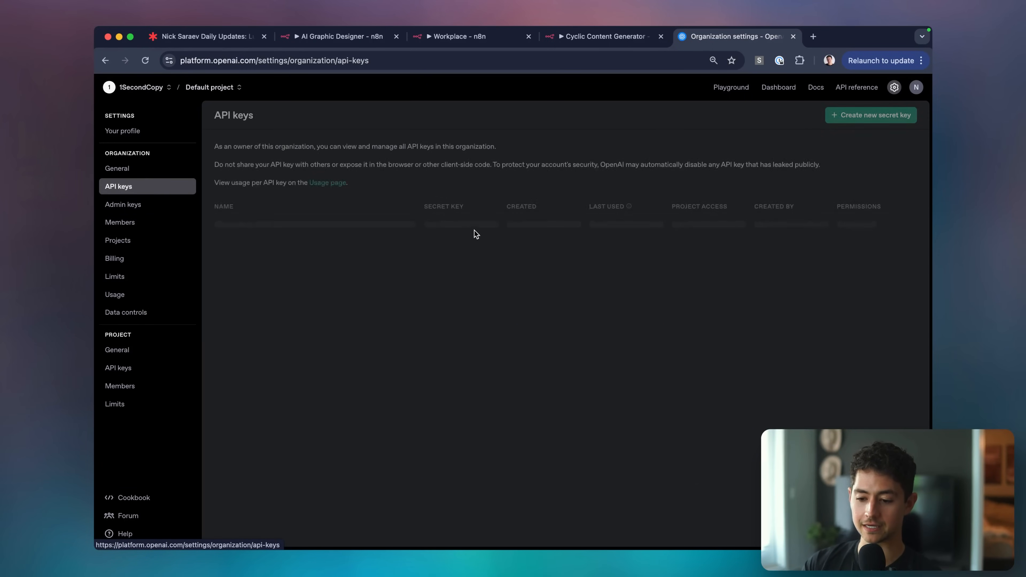
click(848, 120)
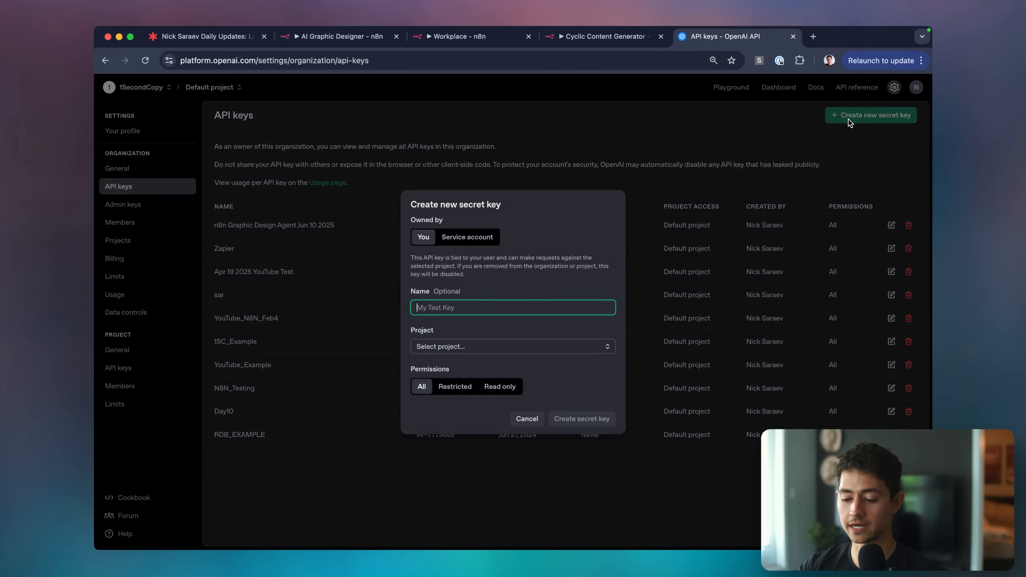
text(n8)
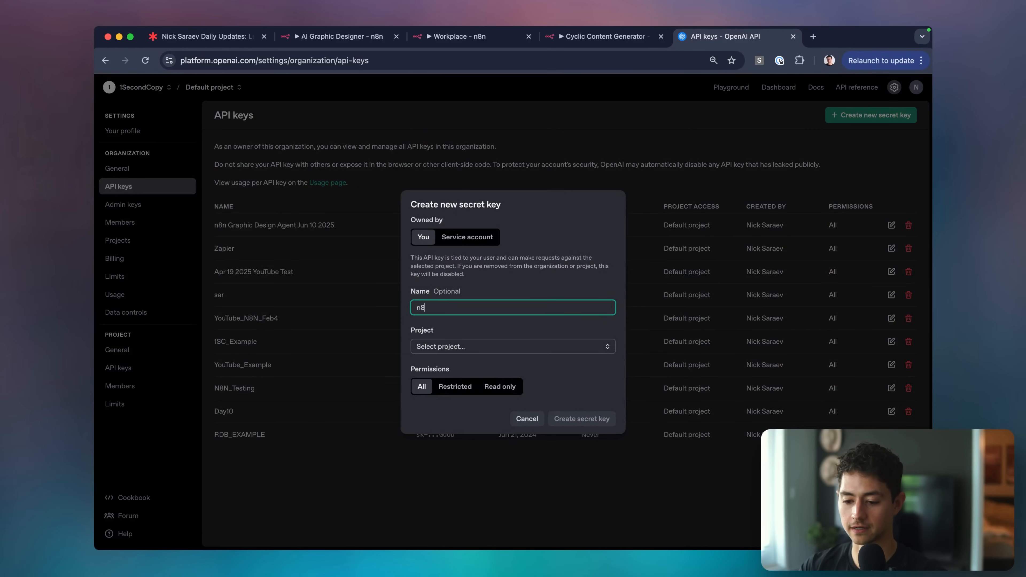
text(n_jun_1)
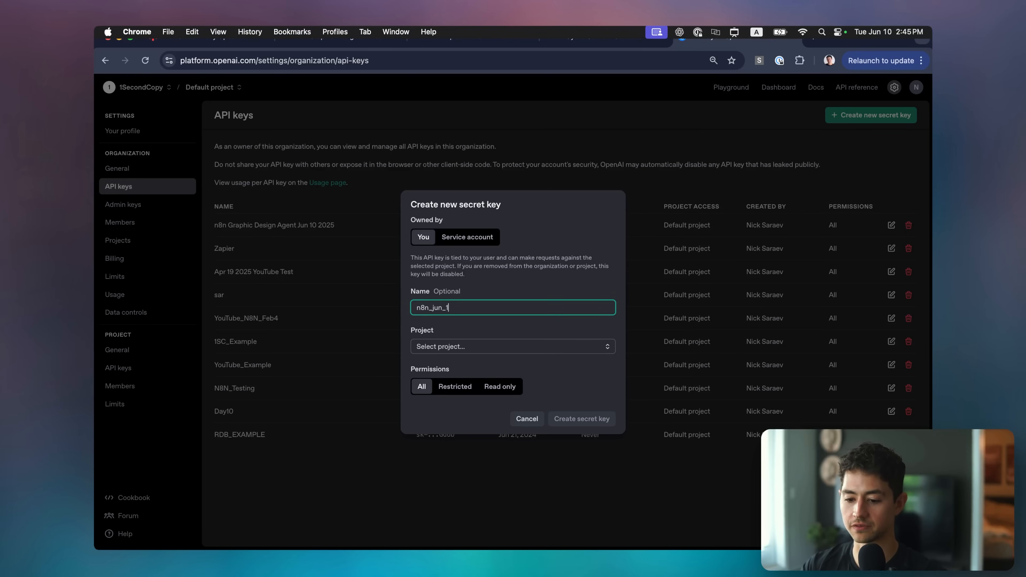
text(0)
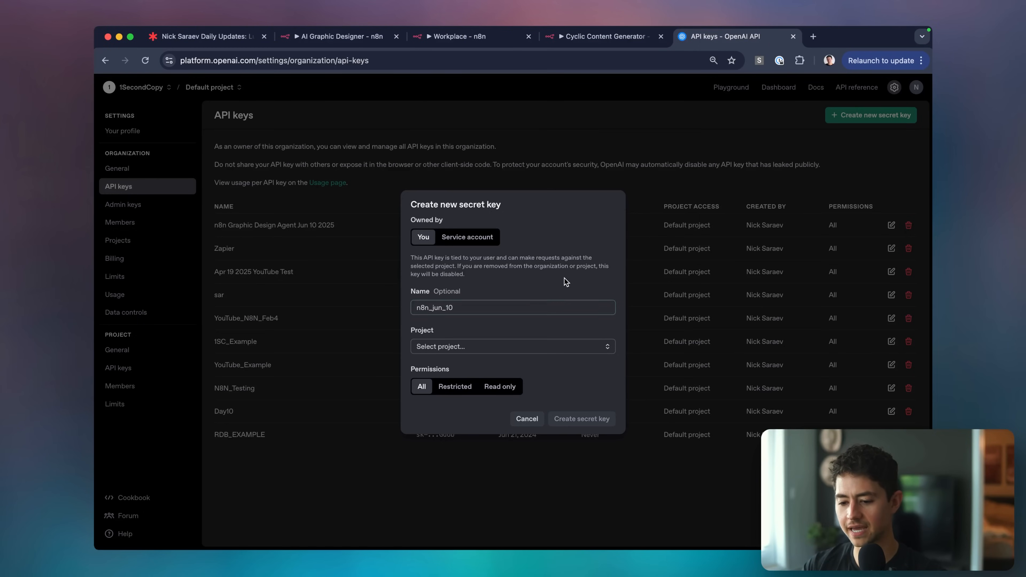
click(480, 348)
click(477, 367)
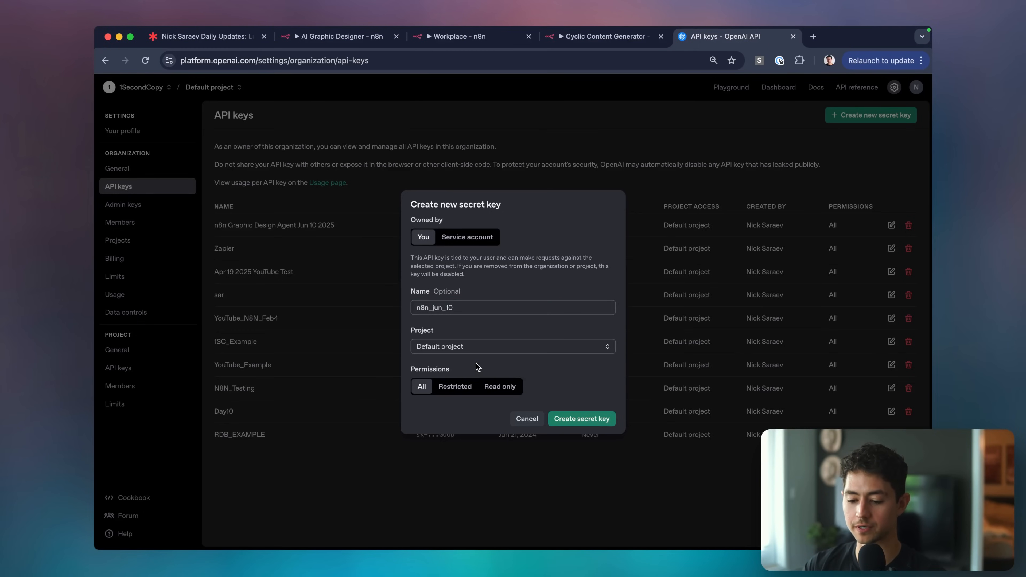
click(586, 421)
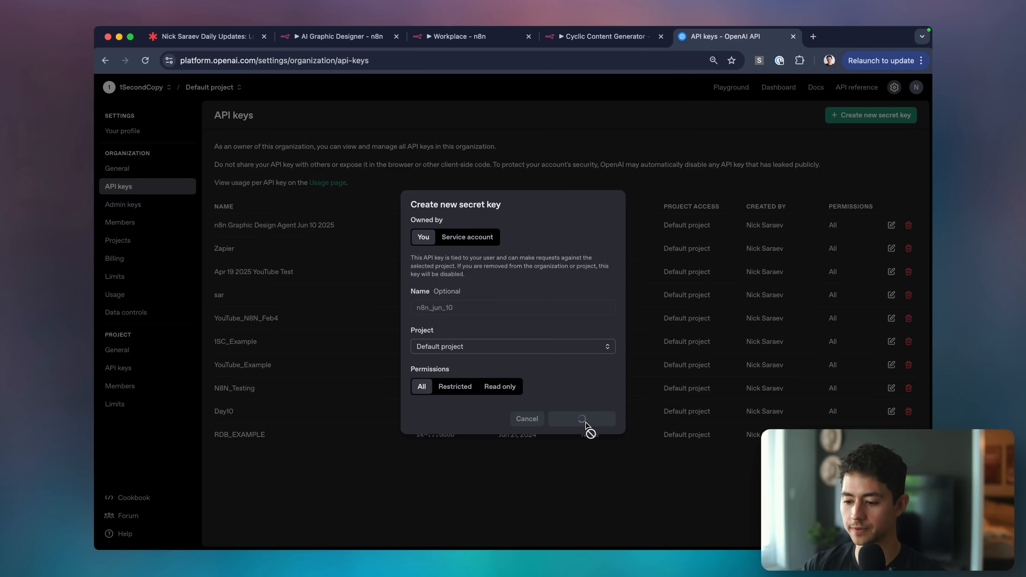
Paste the new secret key into the API Key field of n8n's OpenAI credential.
click(341, 42)
click(435, 246)
key(super+v)
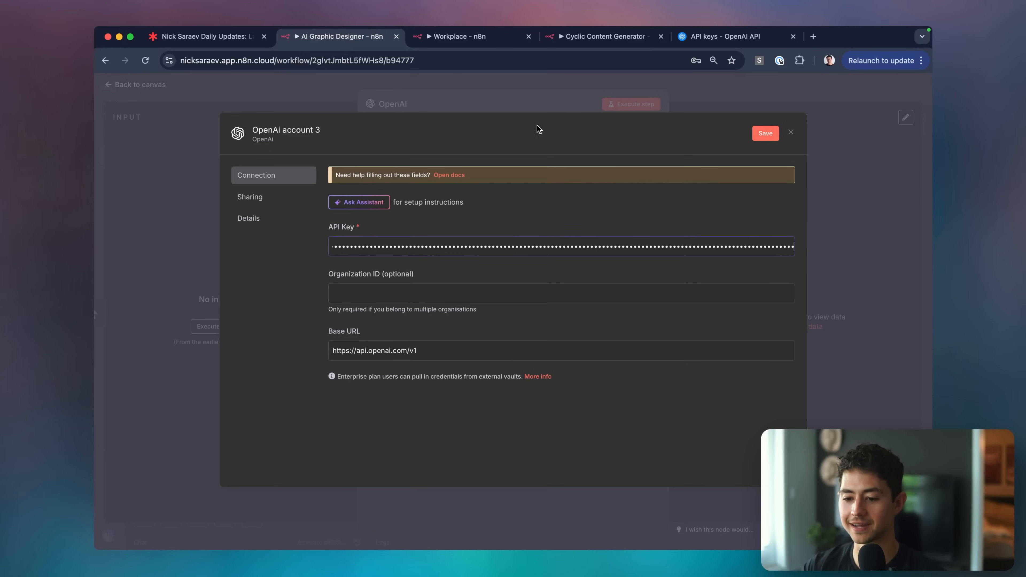
Save the OpenAI credential and set the image model to GPT Image 1.
click(765, 133)
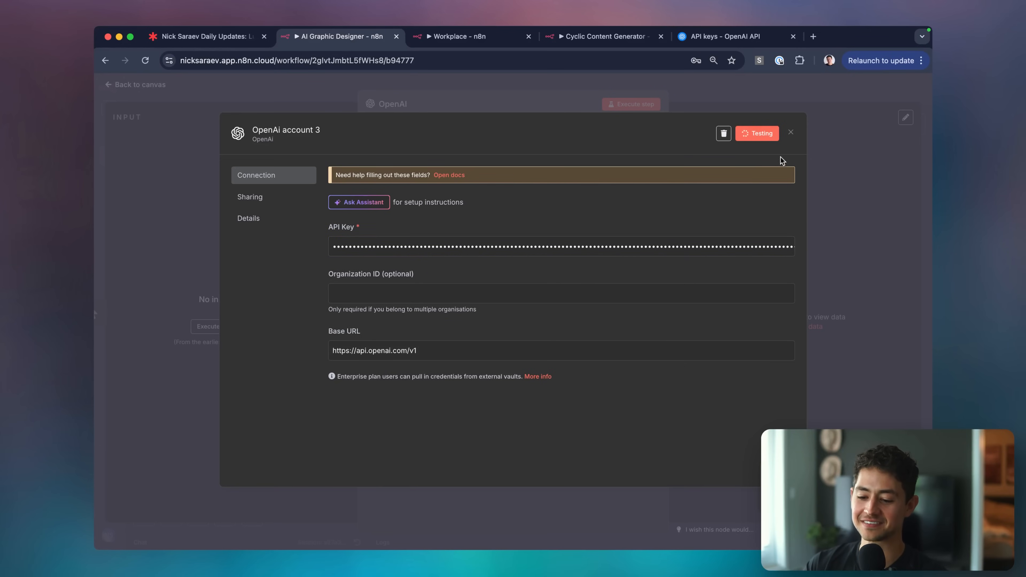
click(868, 174)
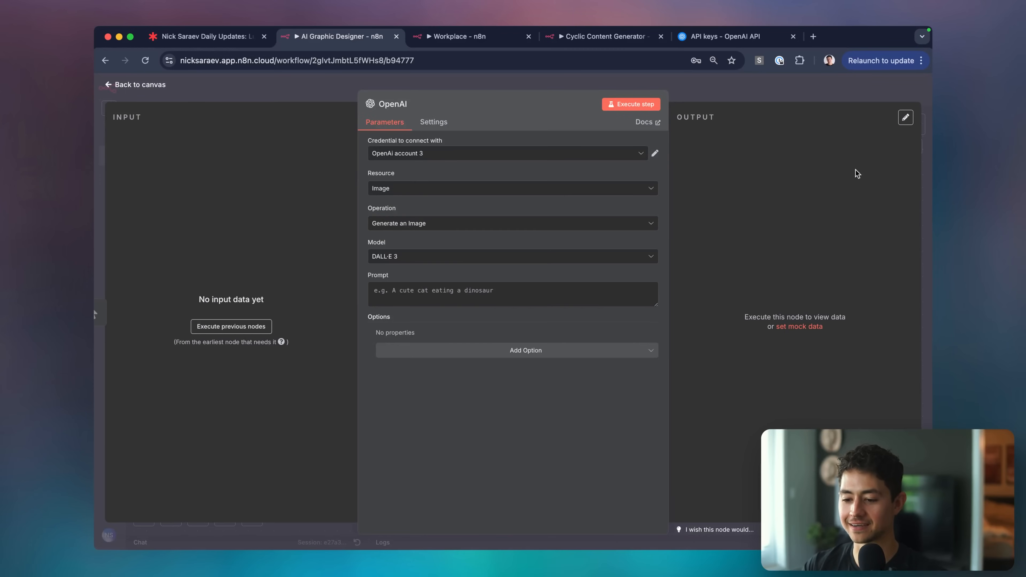
click(412, 256)
click(422, 318)
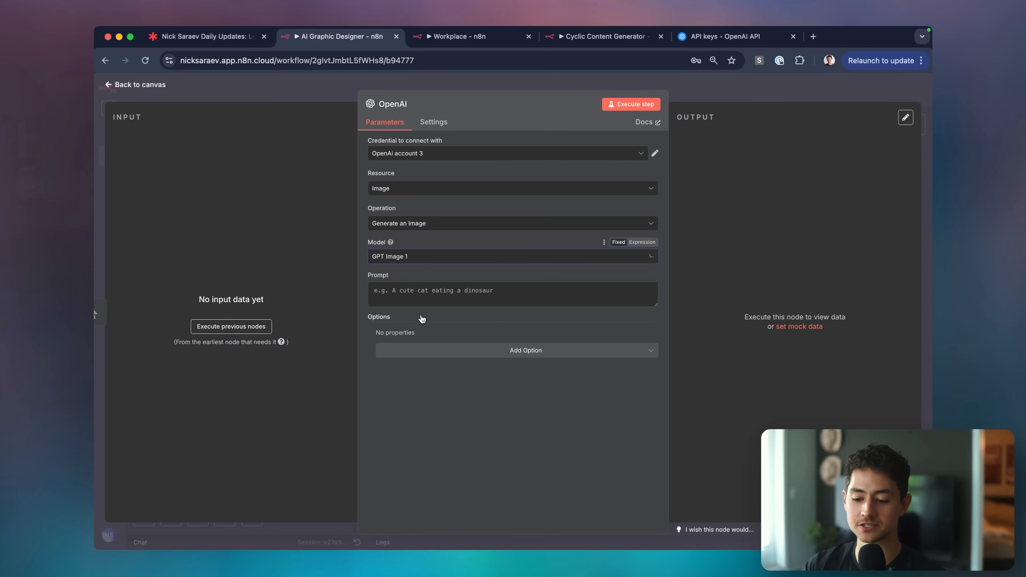
Write the image prompt describing a flat, minimal LeftClick logo.
click(414, 302)
text(Minimalistic, flat logo for a brand called LeftClick. No text. Inspired by)
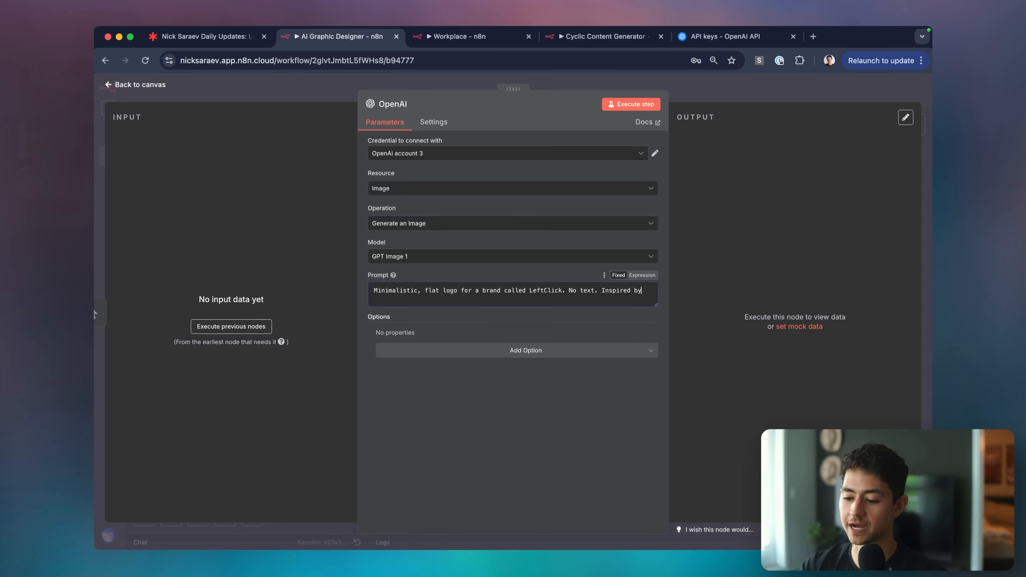
text(Google's flat "iconic" design.)
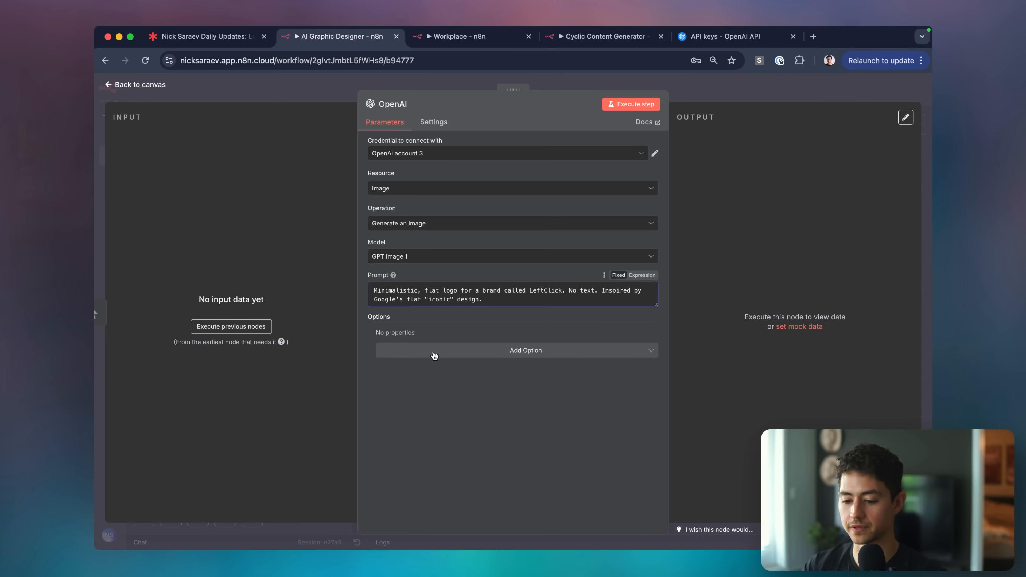
Add Quality Low and Resolution 1024x1024 options, then run the image generation step.
click(435, 356)
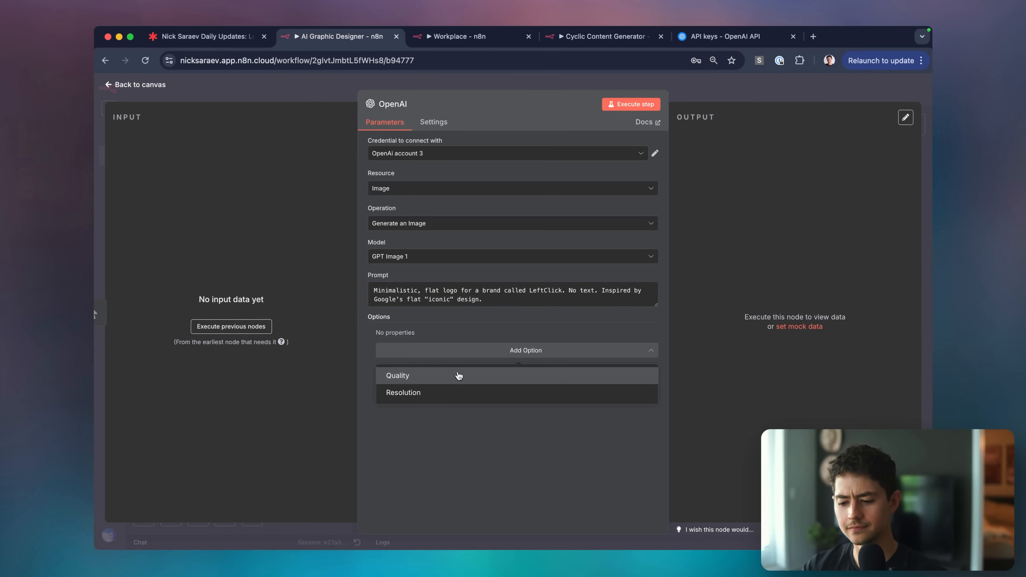
click(469, 375)
click(453, 350)
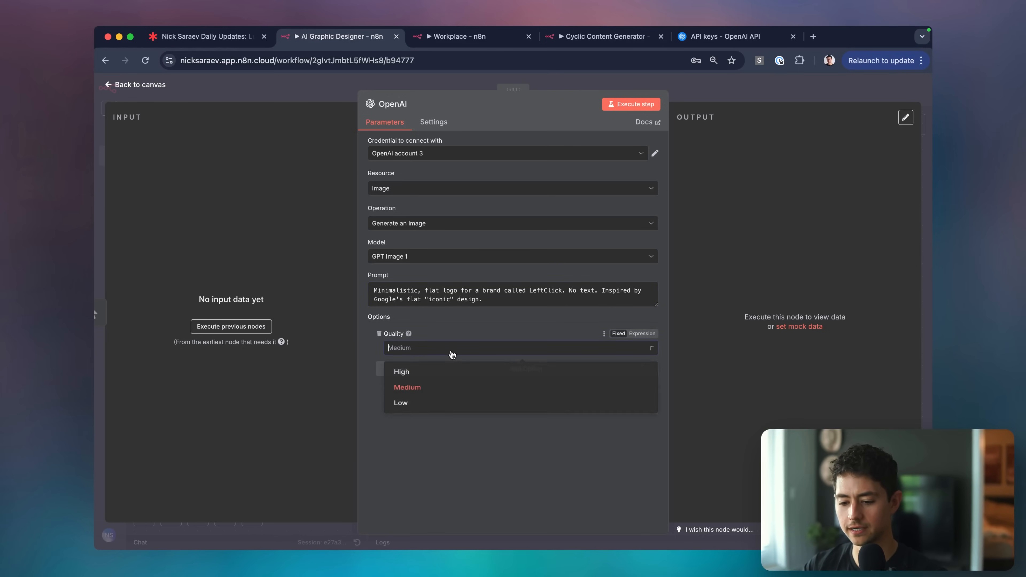
click(439, 402)
click(437, 369)
click(434, 399)
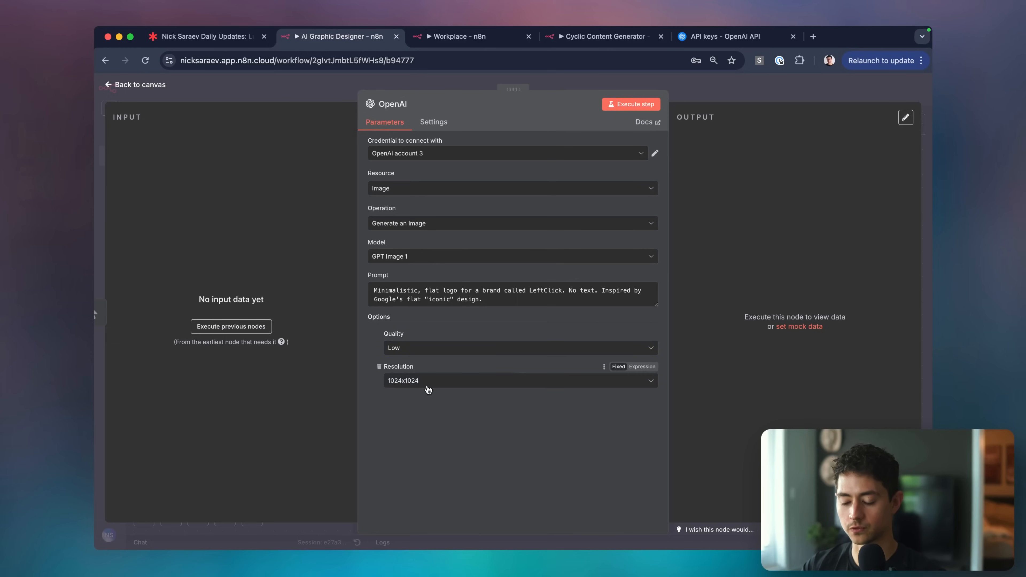
scroll(426, 384, up, 2)
scroll(428, 389, down, 2)
click(427, 384)
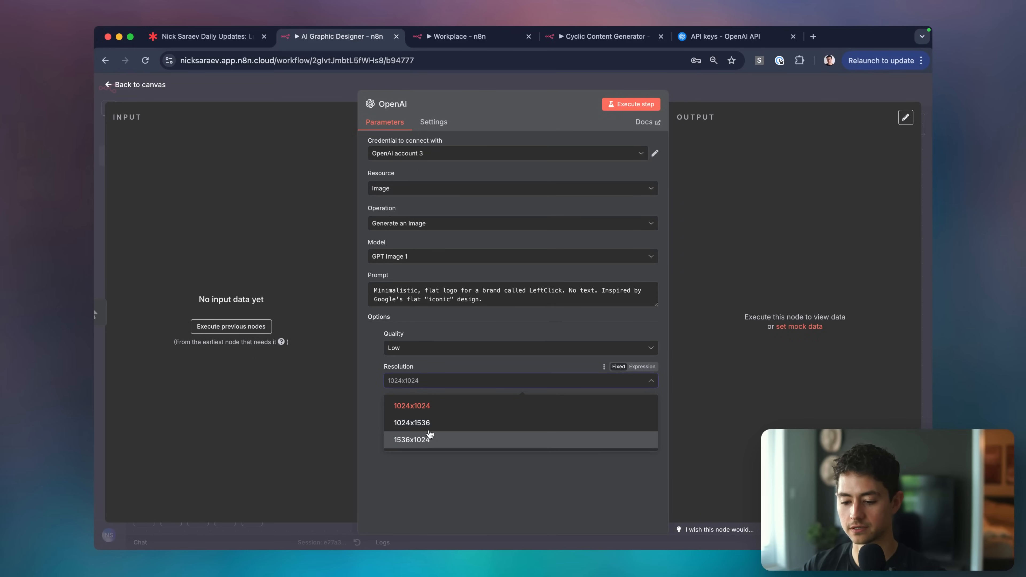
click(489, 472)
click(627, 102)
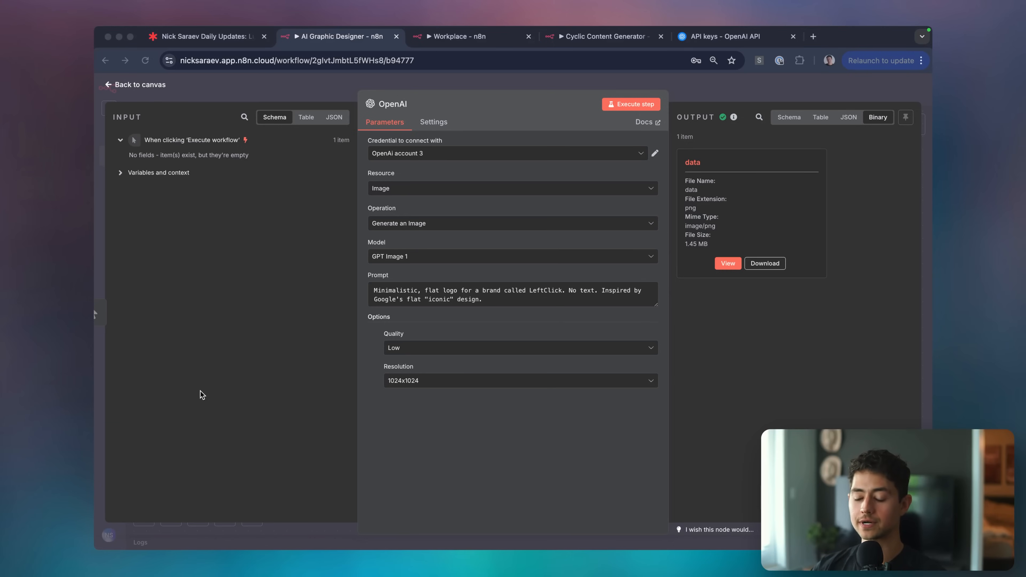
Preview the generated mouse-and-cursor logo, inspect it full size in a new tab, and come back.
click(722, 264)
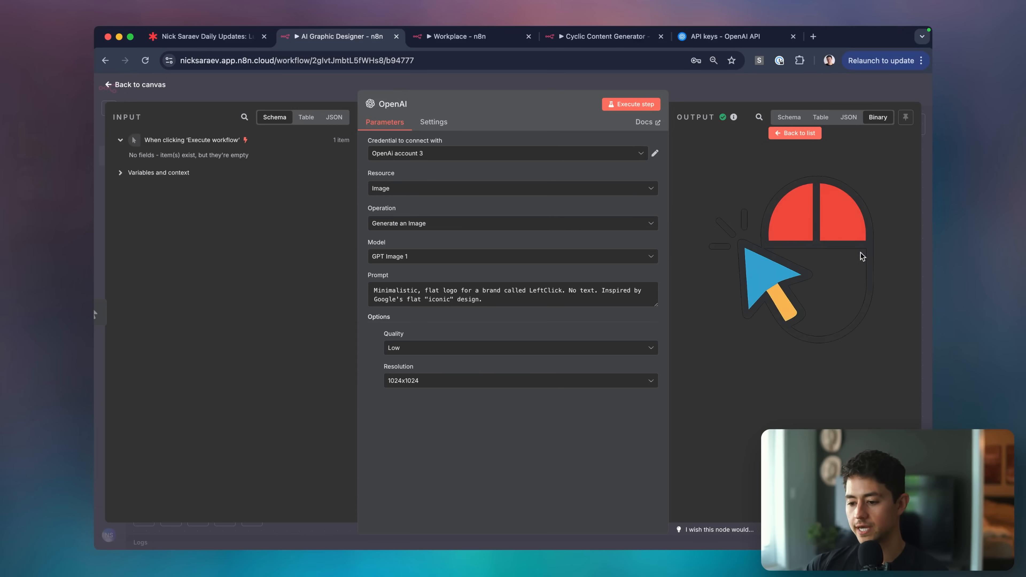
scroll(873, 249, up, 5)
scroll(842, 246, down, 5)
right_click(628, 244)
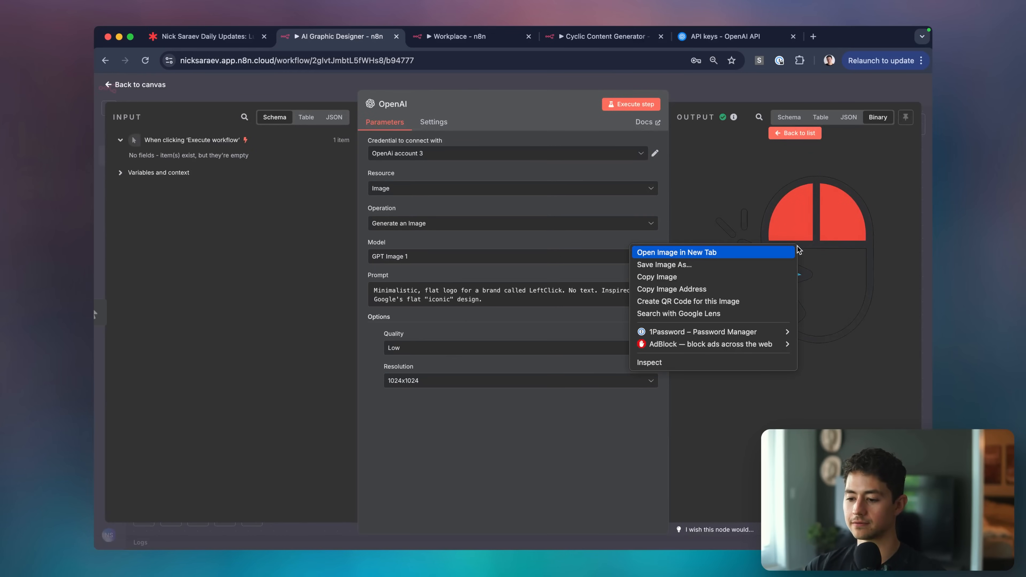
click(788, 252)
click(424, 35)
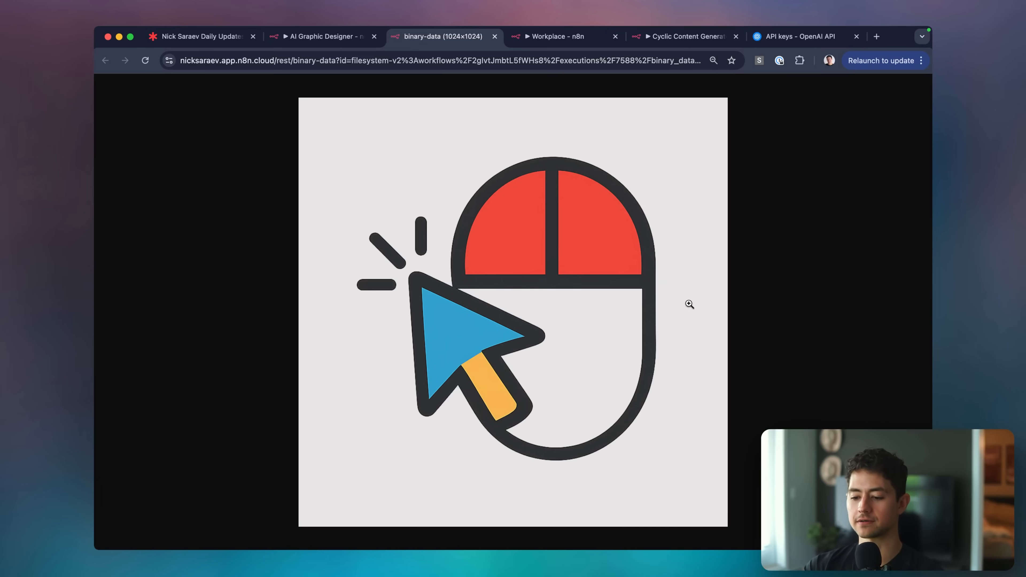
key(ctrl+shift+Tab)
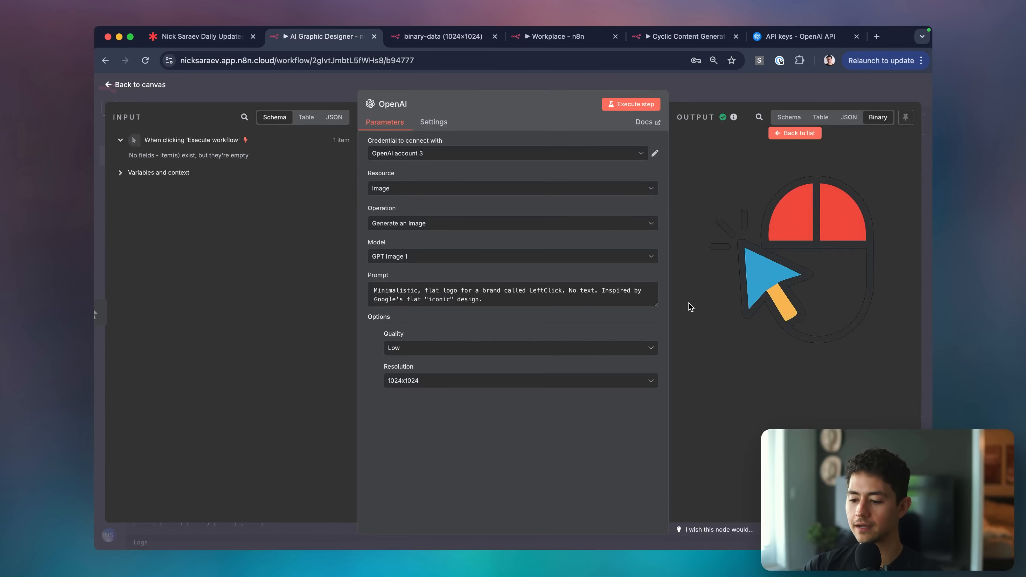
Append 'No outlines. Pastel hues & color tones.' to the prompt and regenerate the image.
click(557, 305)
text(N)
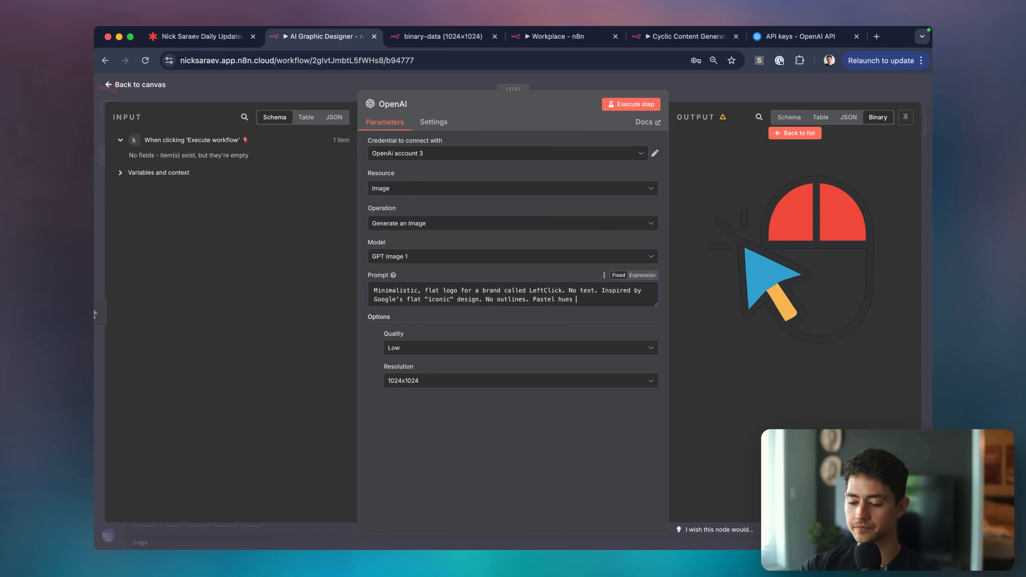
click(618, 106)
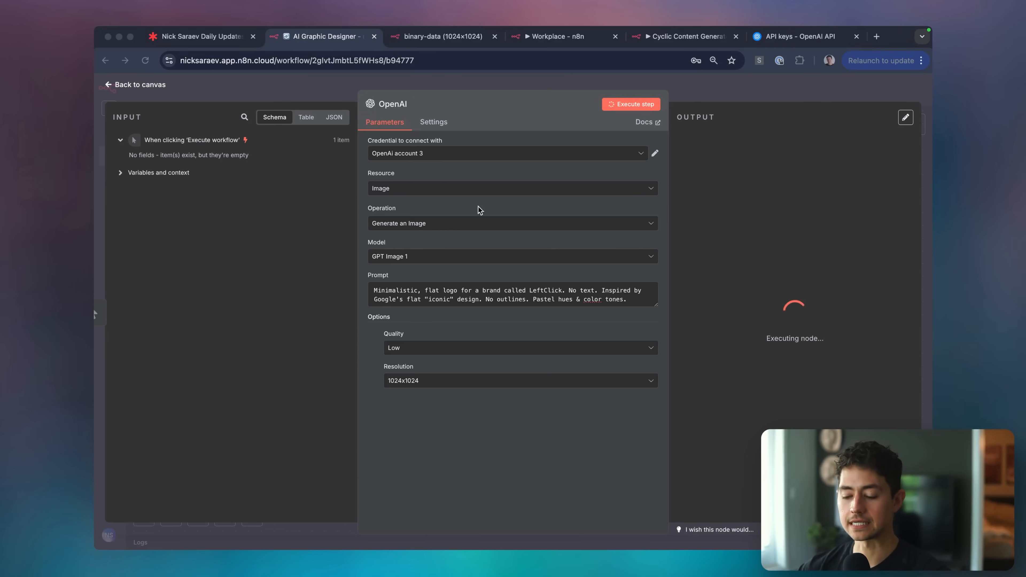
Preview the new coral pastel cursor image and open it in its own tab.
click(698, 208)
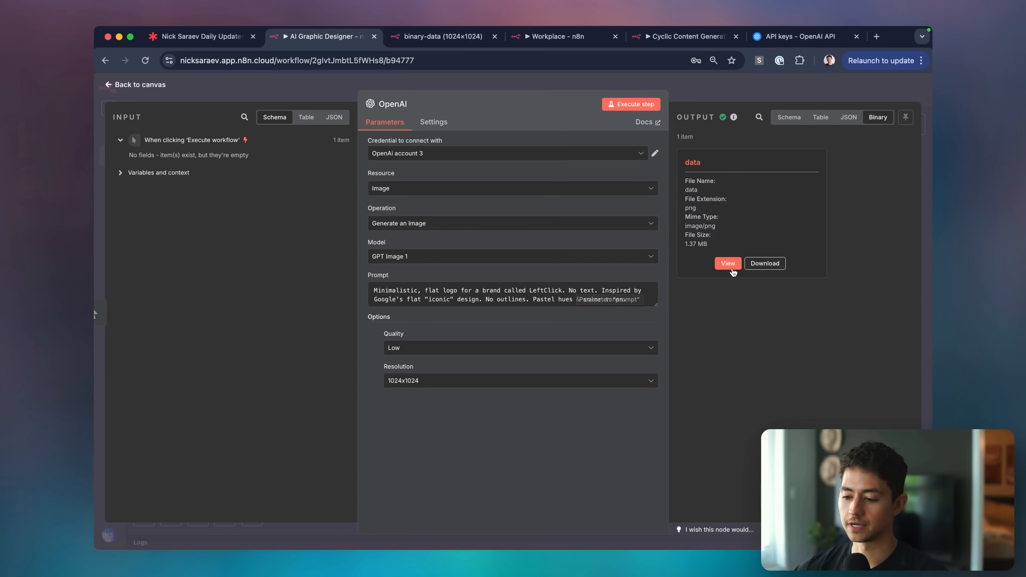
click(729, 264)
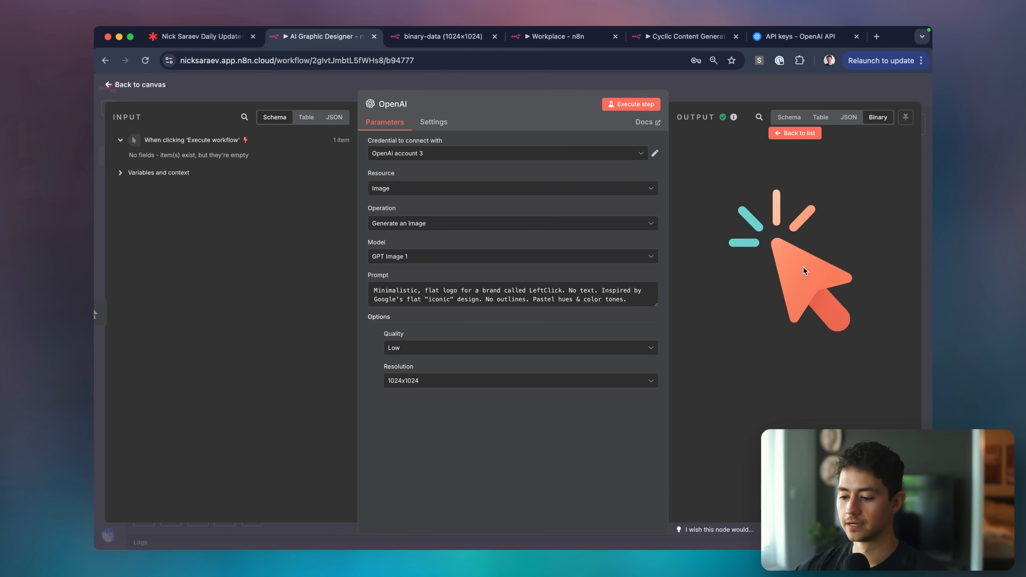
right_click(803, 267)
click(786, 270)
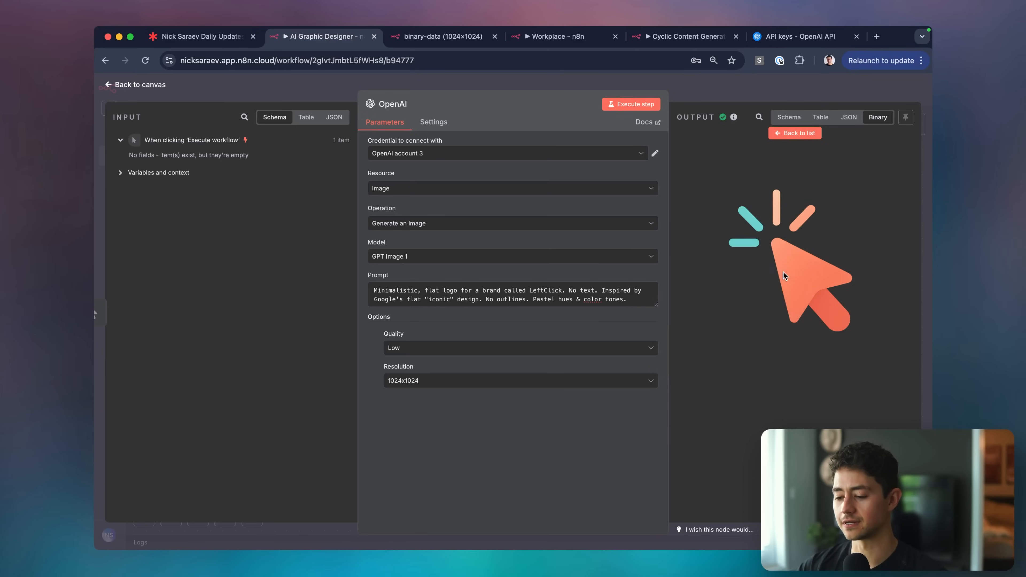
click(424, 37)
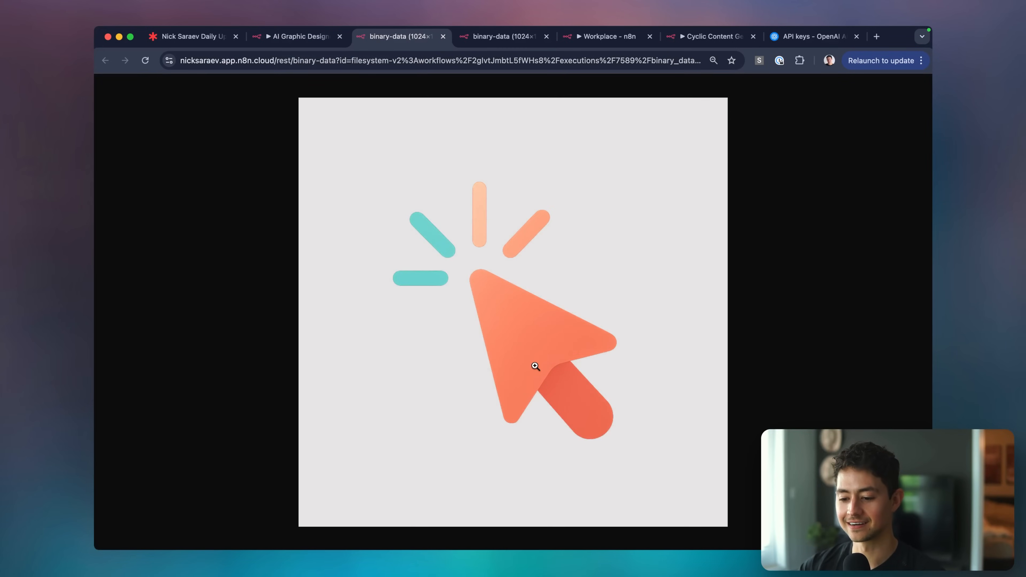
Zoom the pastel logo to full size and back, then save it to Downloads.
click(535, 366)
click(535, 366)
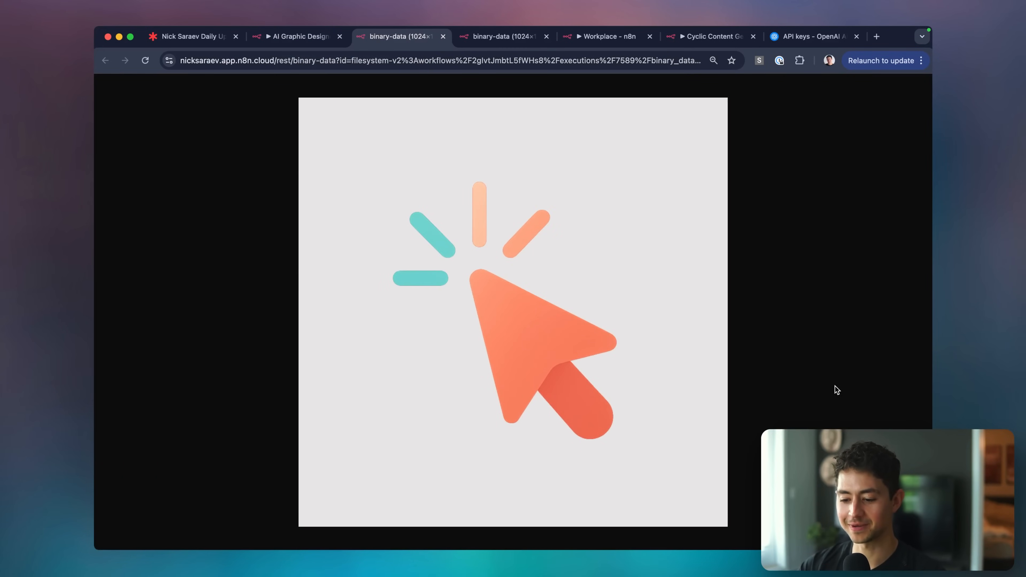
right_click(487, 279)
click(509, 296)
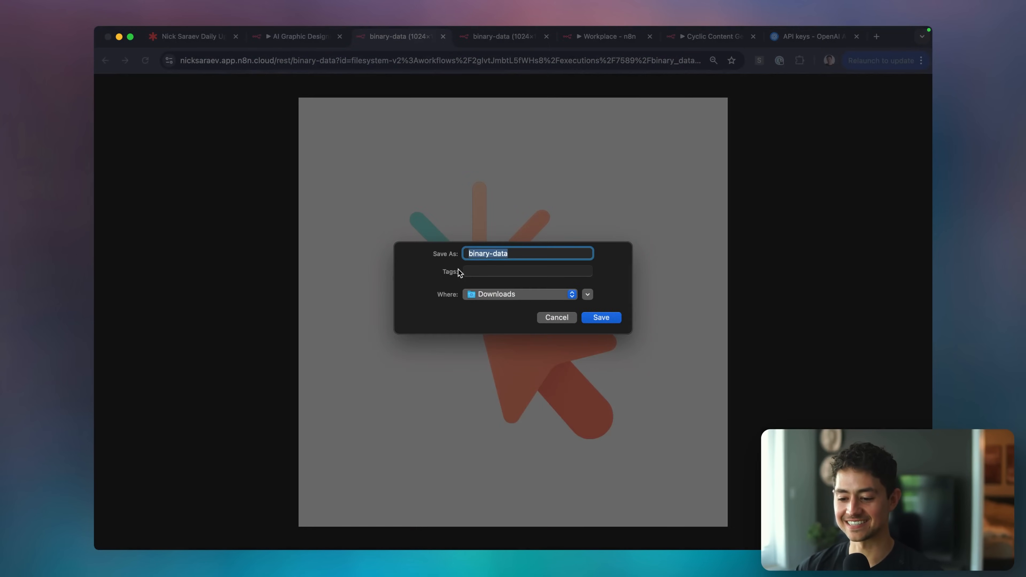
key(Return)
Close the image tab and return to the AI Graphic Designer workflow canvas.
click(443, 36)
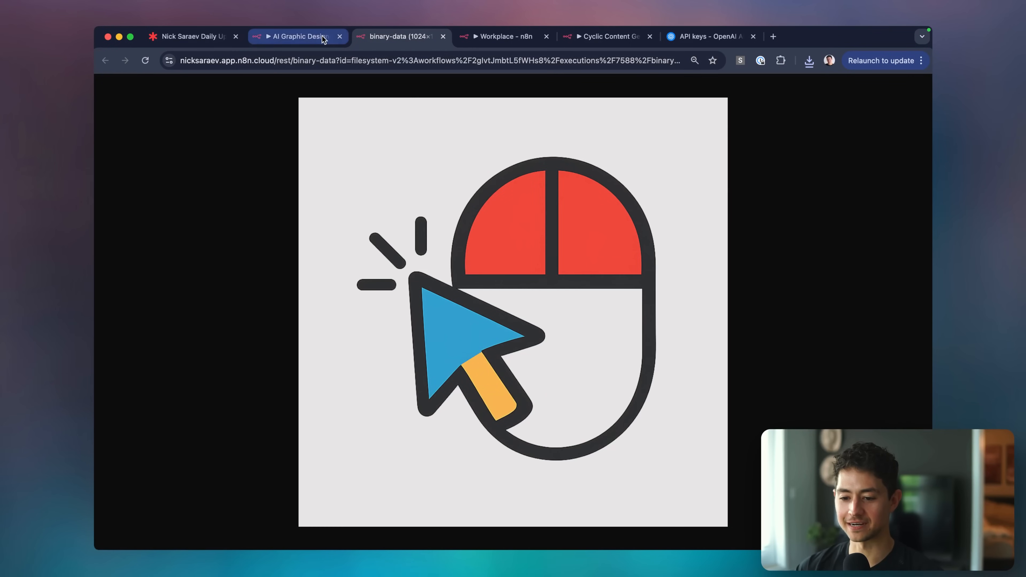
click(322, 36)
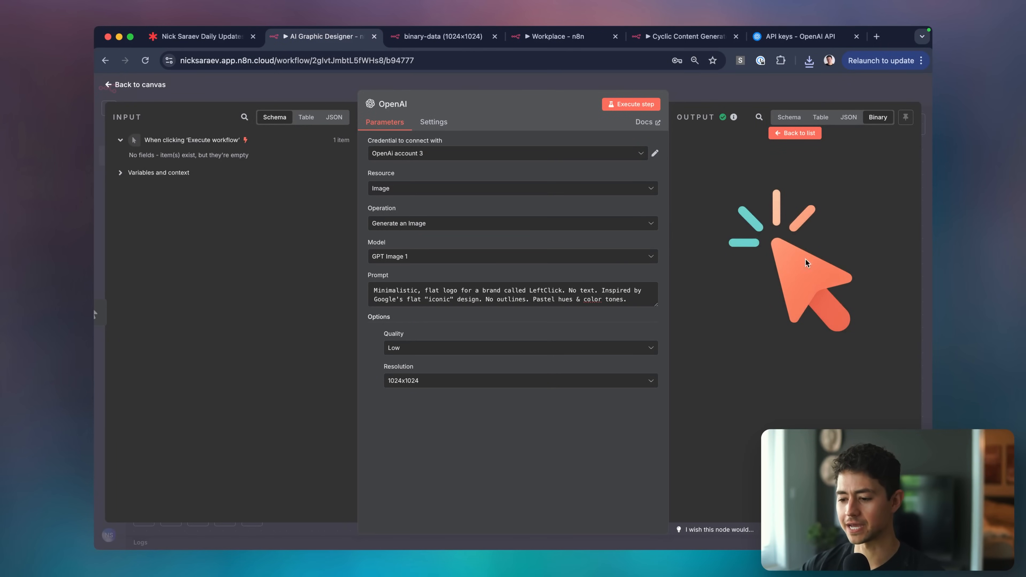
click(804, 133)
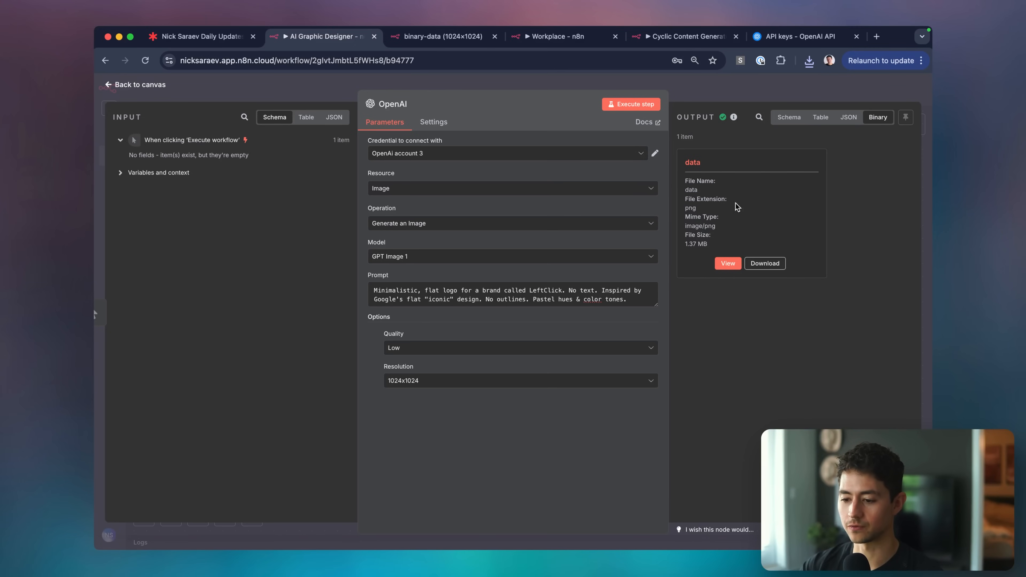
key(Escape)
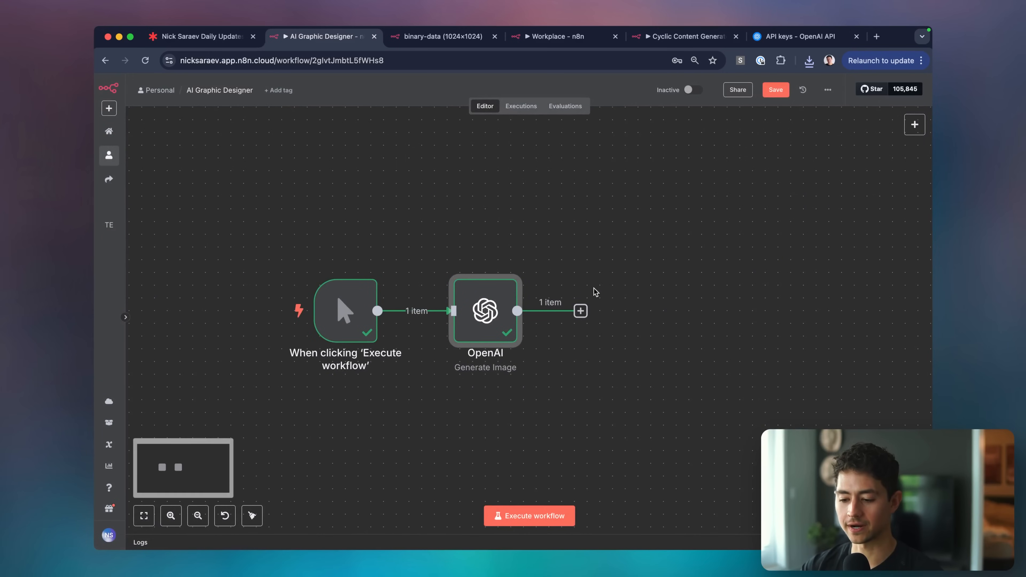
Add a Google Drive 'Upload file' node after the OpenAI node.
click(581, 311)
text(drive)
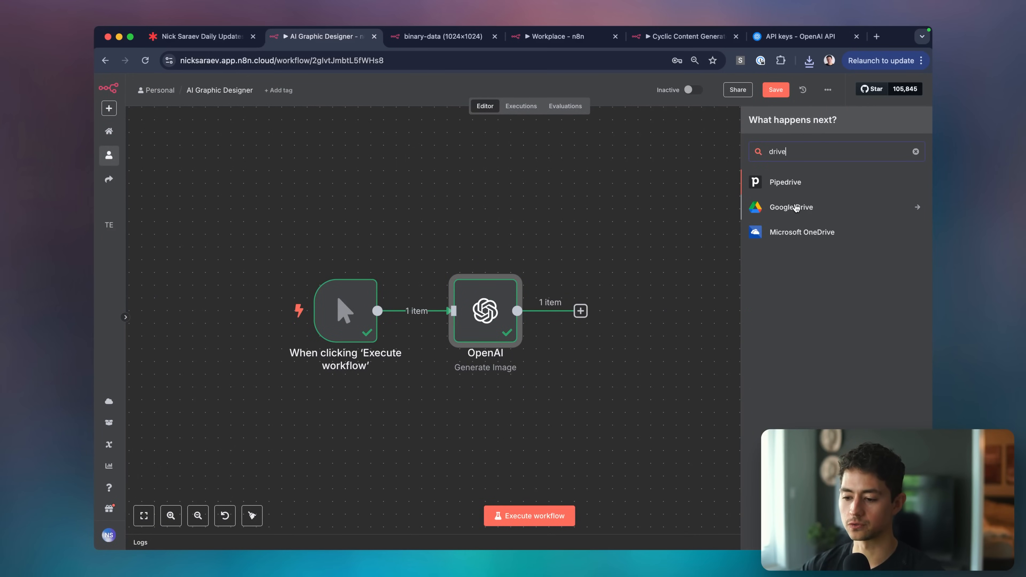
click(795, 207)
text(upload)
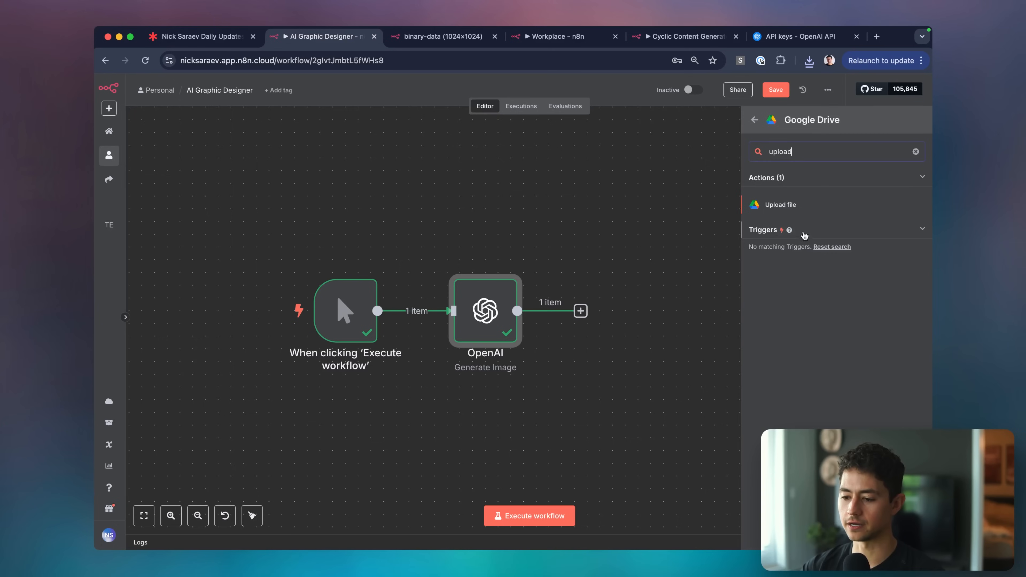
click(798, 205)
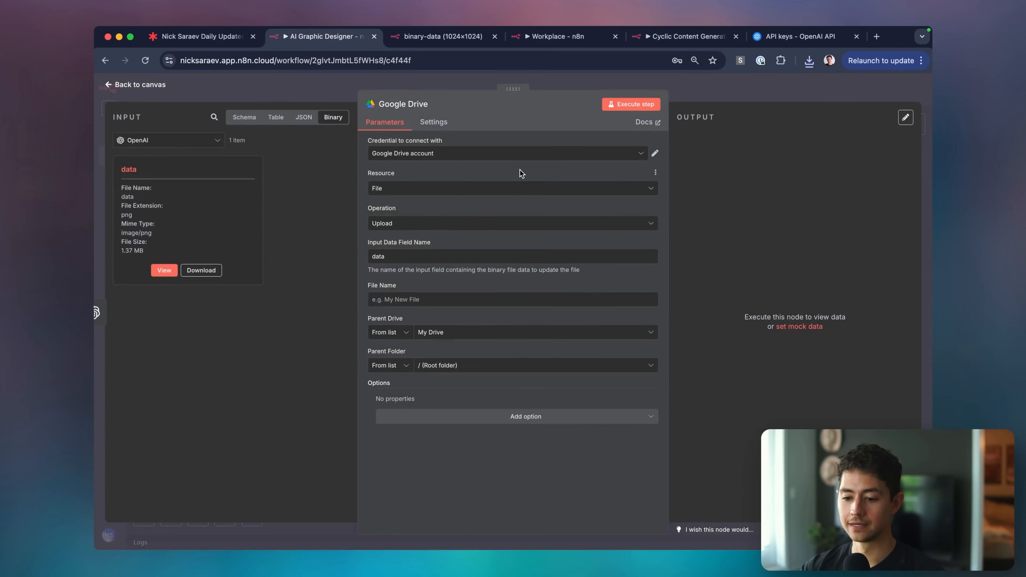
Start a new Google Drive credential, review its setup docs, then close it without connecting.
click(448, 159)
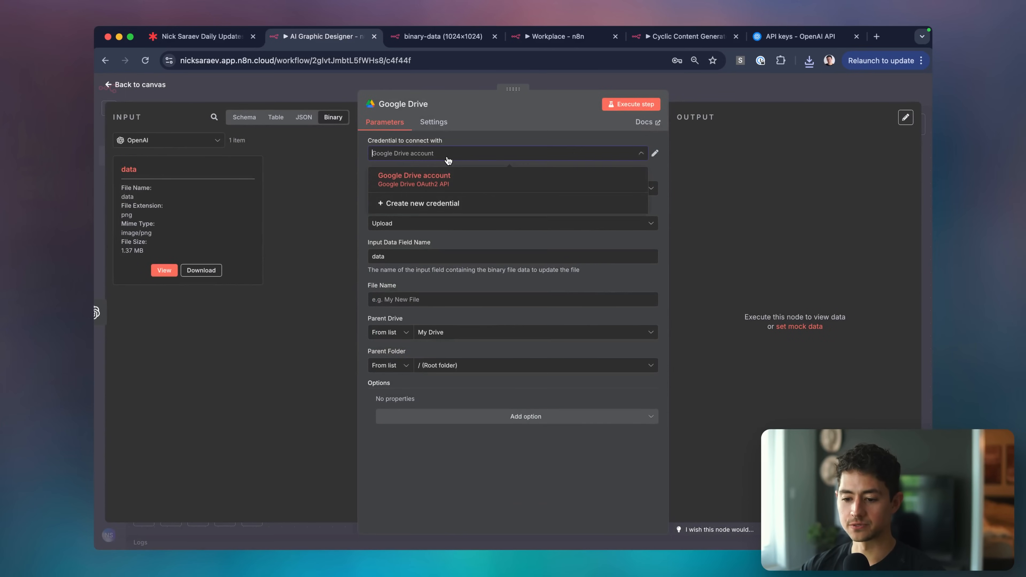
click(432, 206)
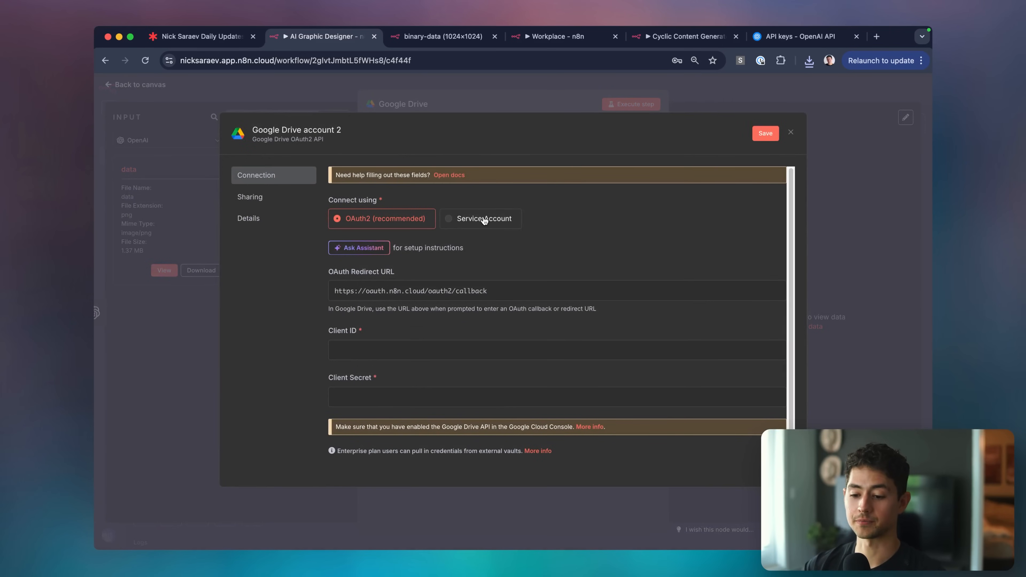
ctrl+scroll(645, 367, up, 5)
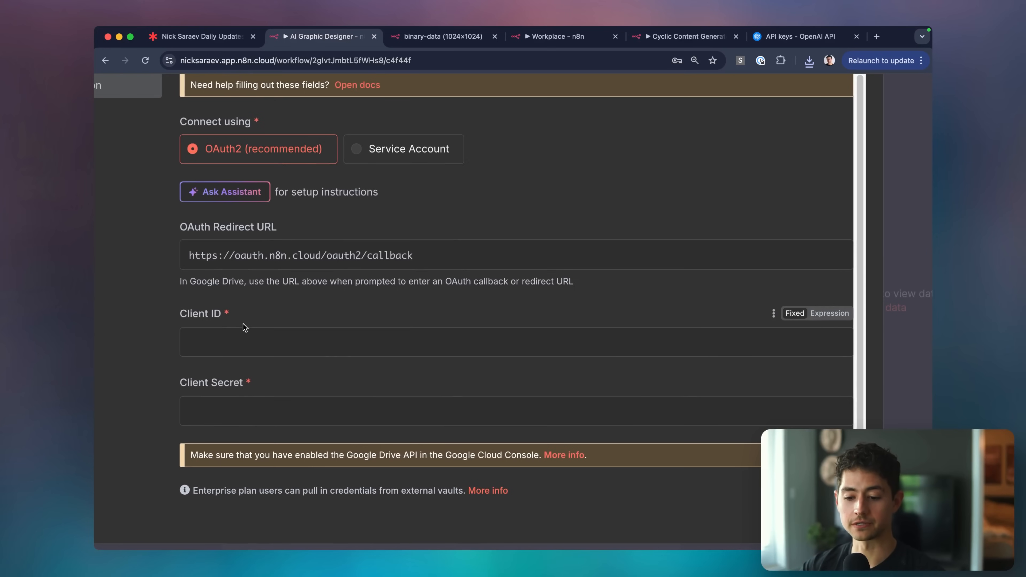
ctrl+scroll(245, 327, down, 5)
click(440, 178)
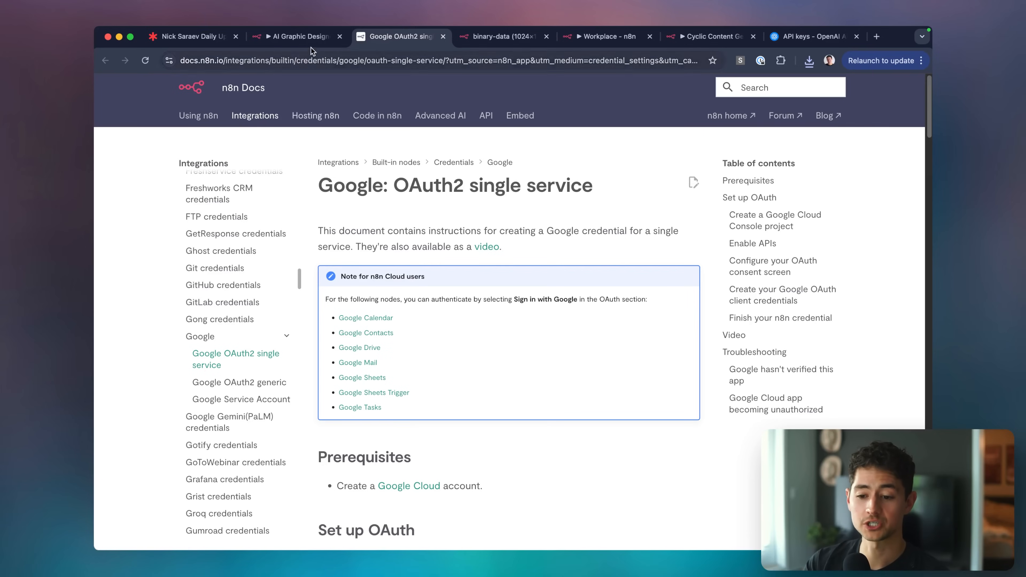
click(311, 35)
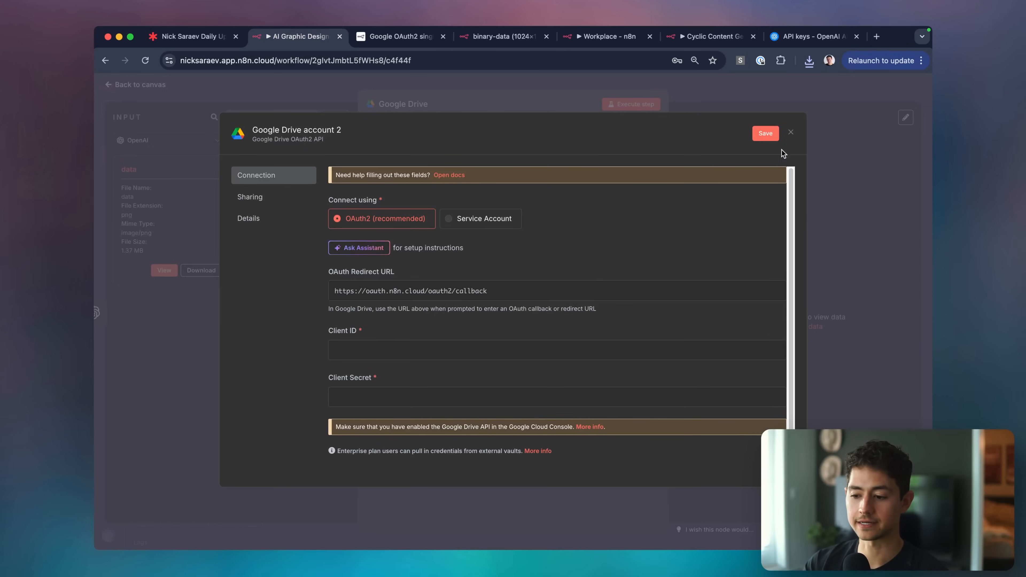
click(791, 133)
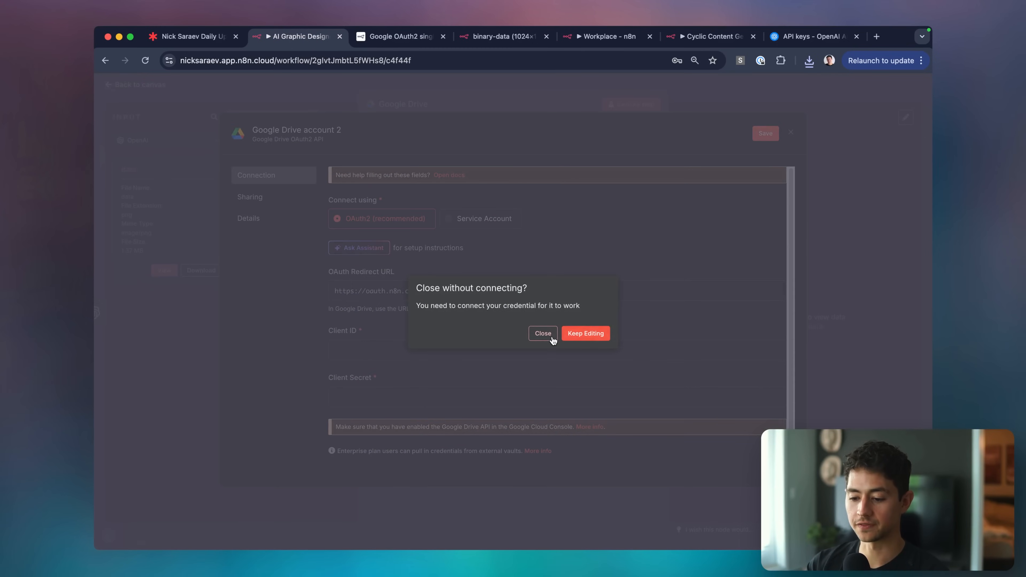
click(541, 334)
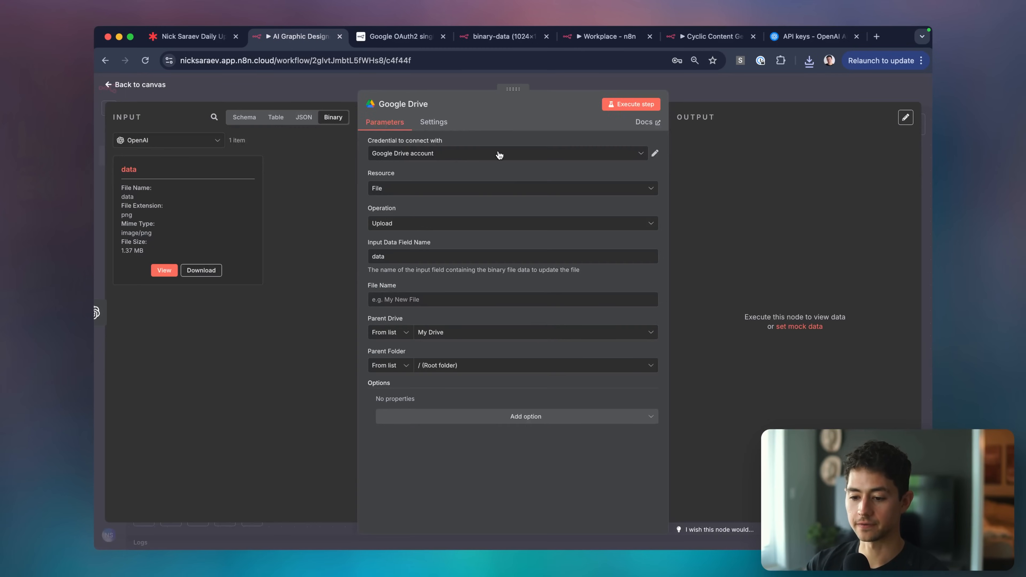
Keep the existing Google Drive account credential and name the uploaded file Design.
click(485, 147)
click(444, 187)
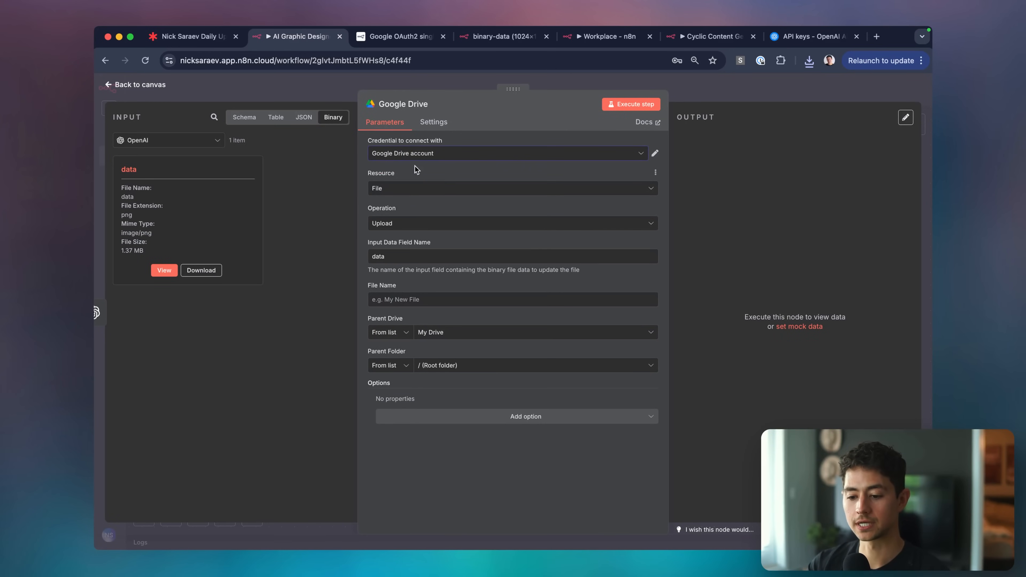
click(435, 302)
text(Design)
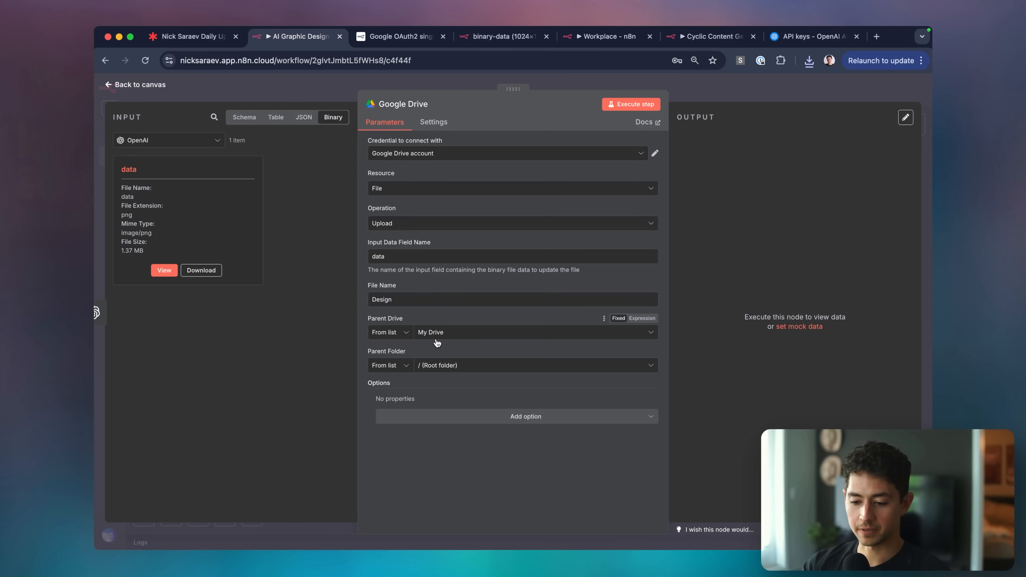
Confirm the input data field name is 'data' and go back to the canvas.
click(412, 261)
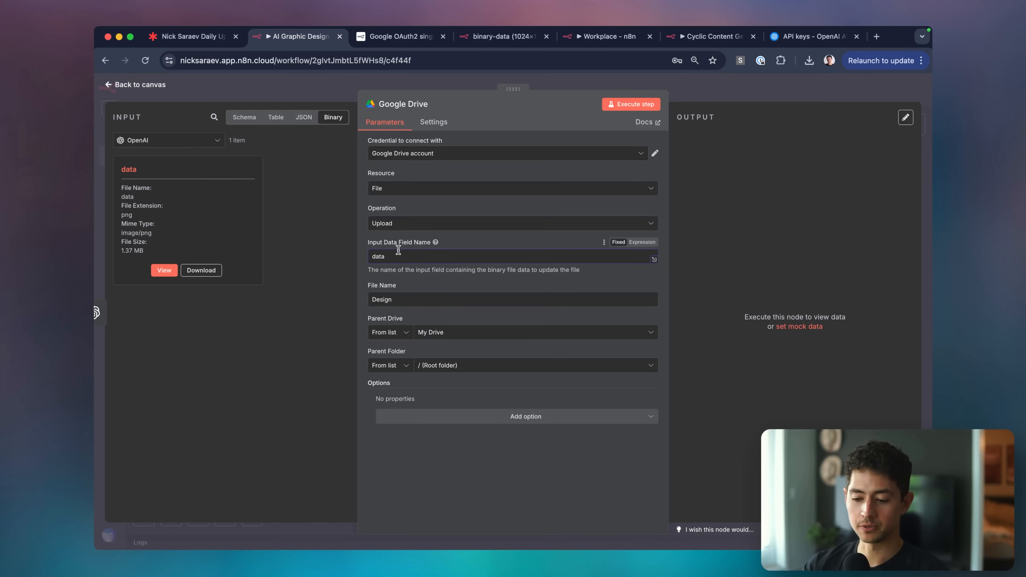
double_click(131, 172)
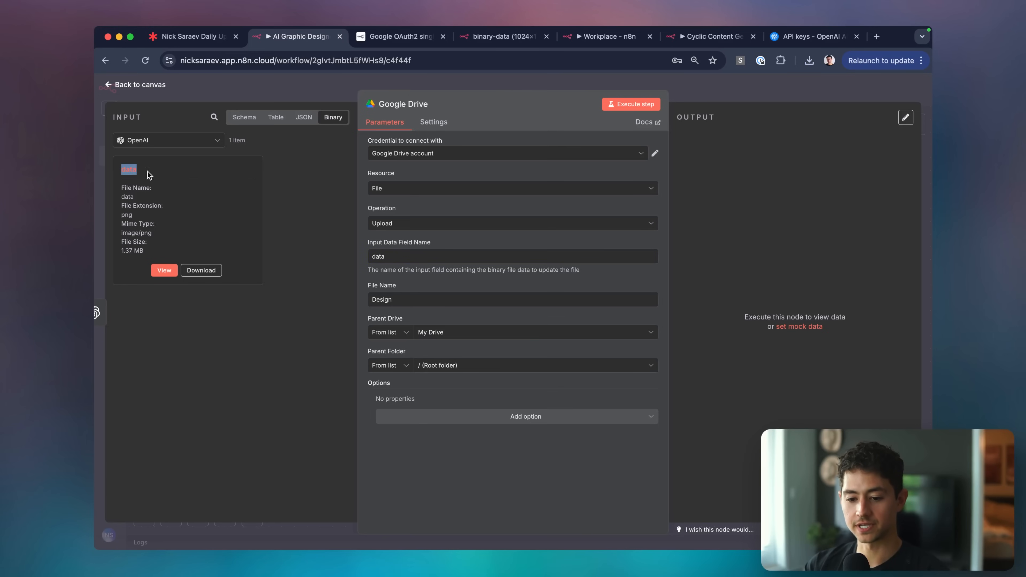
click(150, 176)
click(769, 84)
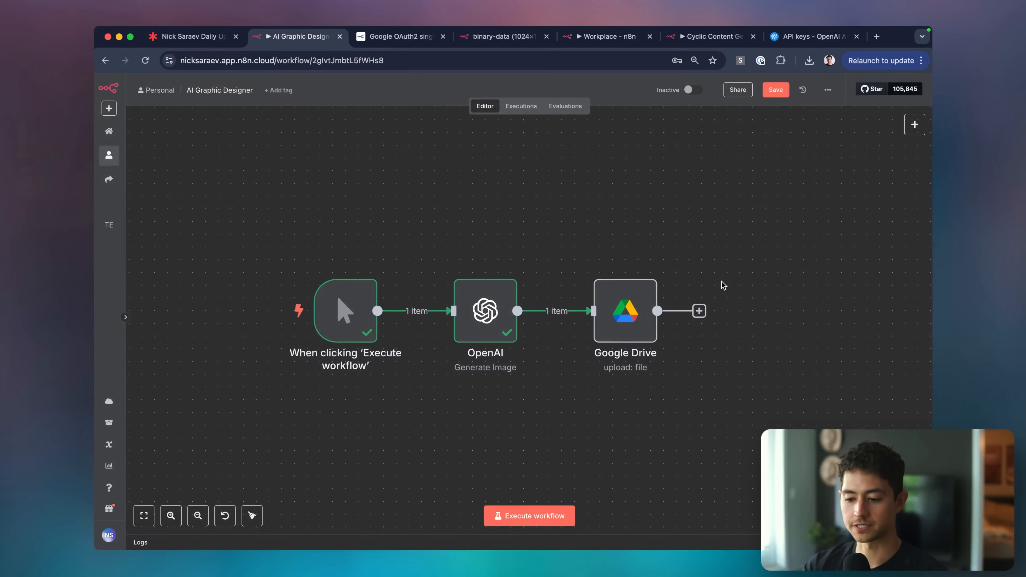
Pin the trigger and OpenAI outputs, run the workflow, and dismiss the Google Drive error.
click(479, 316)
key(p)
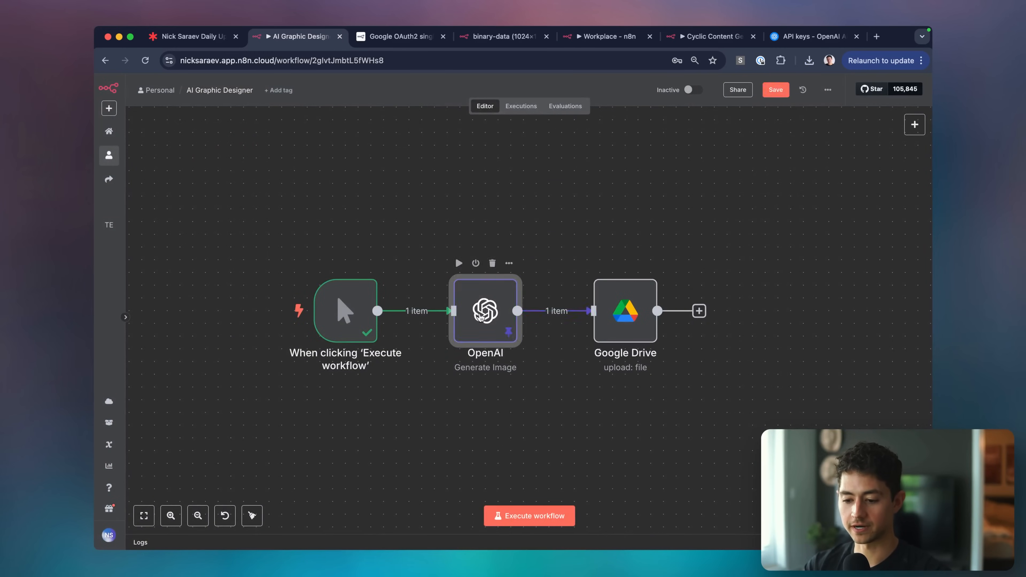
click(356, 310)
key(p)
click(543, 455)
click(535, 516)
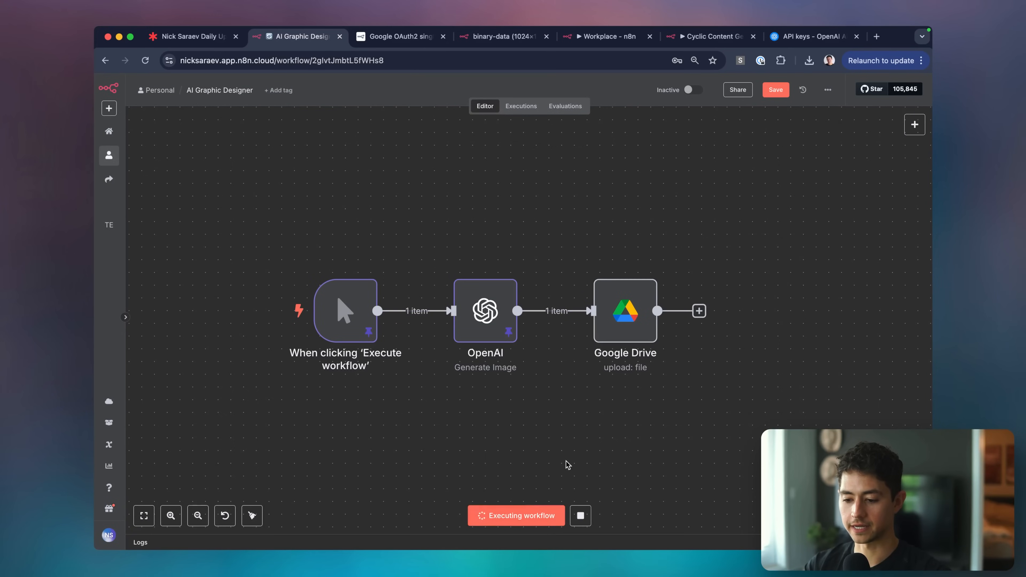
scroll(513, 263, down, 1)
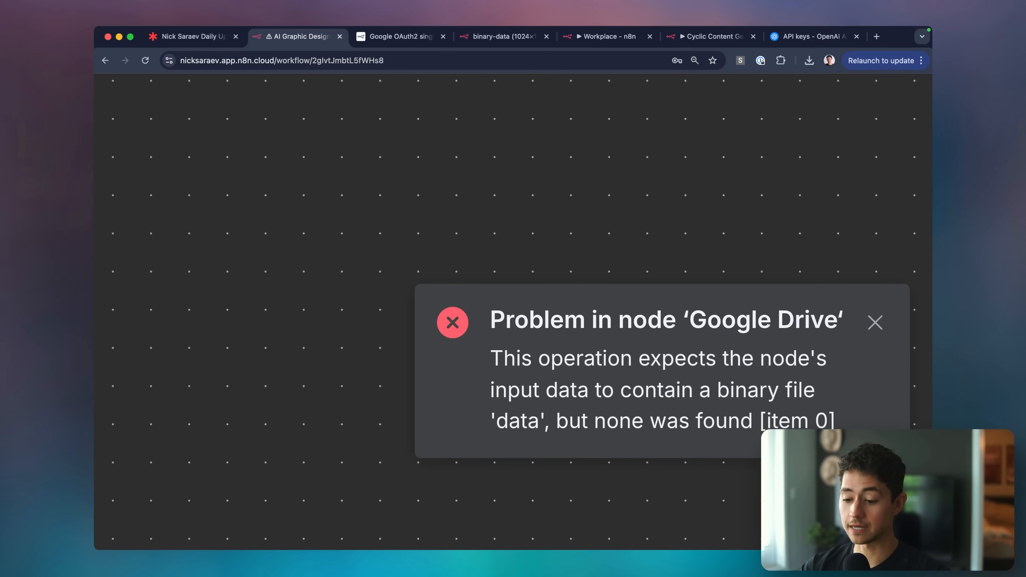
scroll(781, 485, down, 6)
click(874, 323)
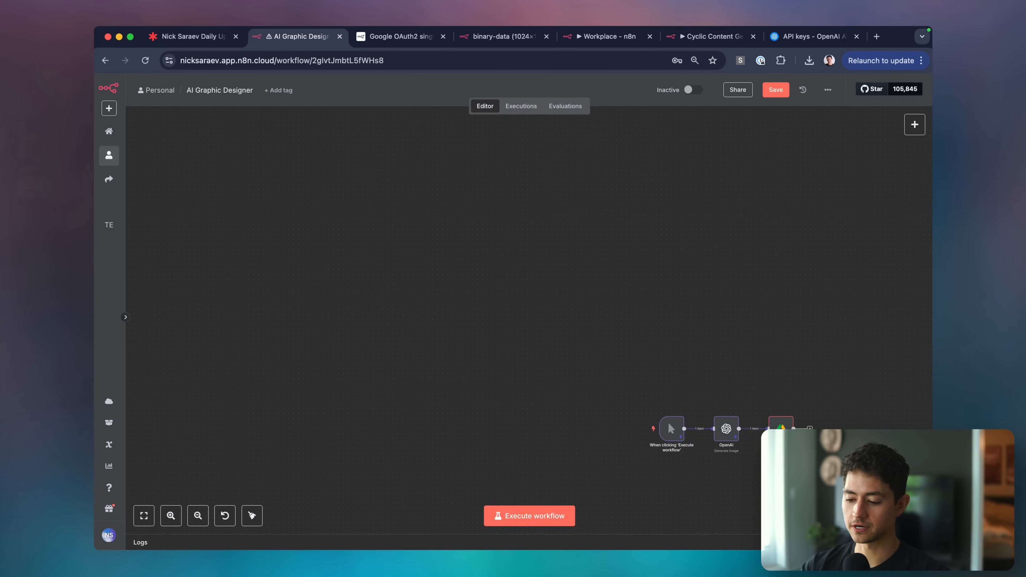
Unpin the OpenAI node, check its output, and rerun the whole workflow successfully.
scroll(828, 481, up, 6)
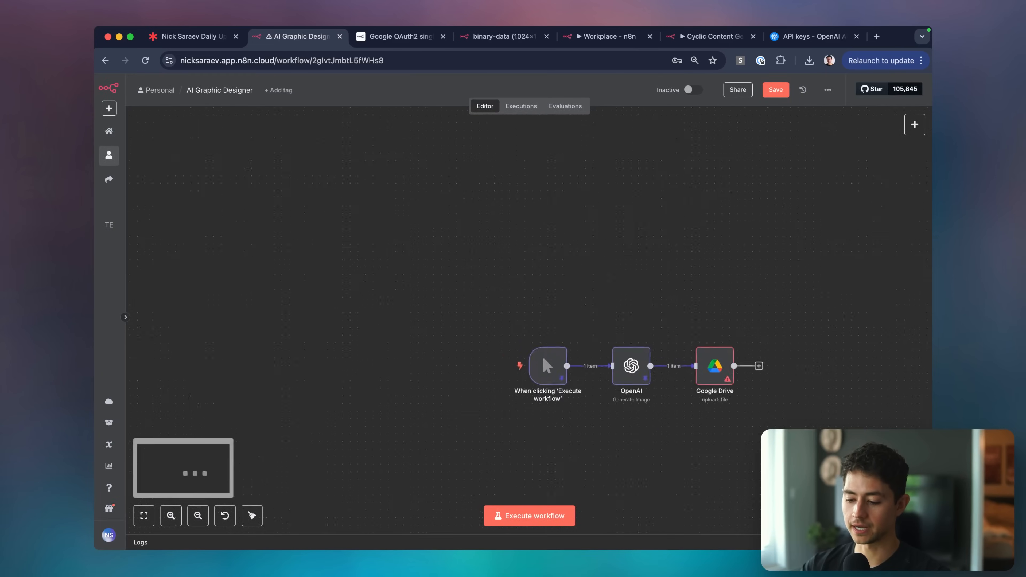
click(489, 300)
key(p)
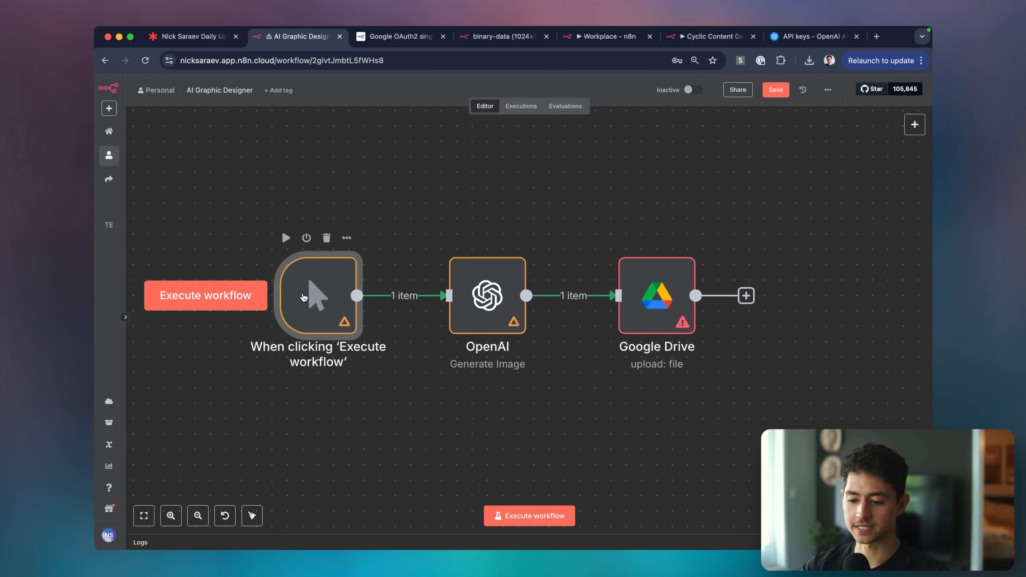
double_click(485, 287)
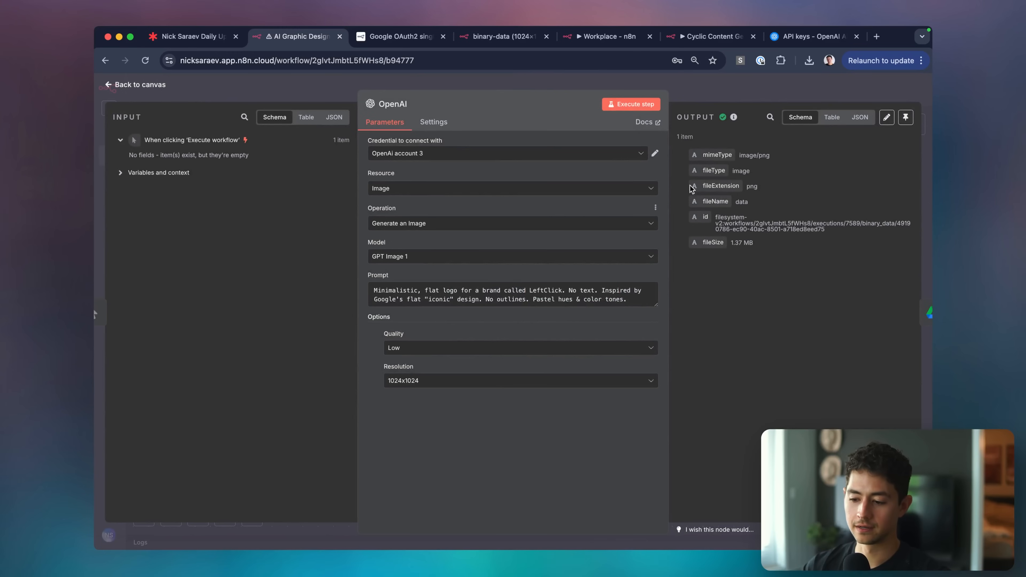
click(784, 88)
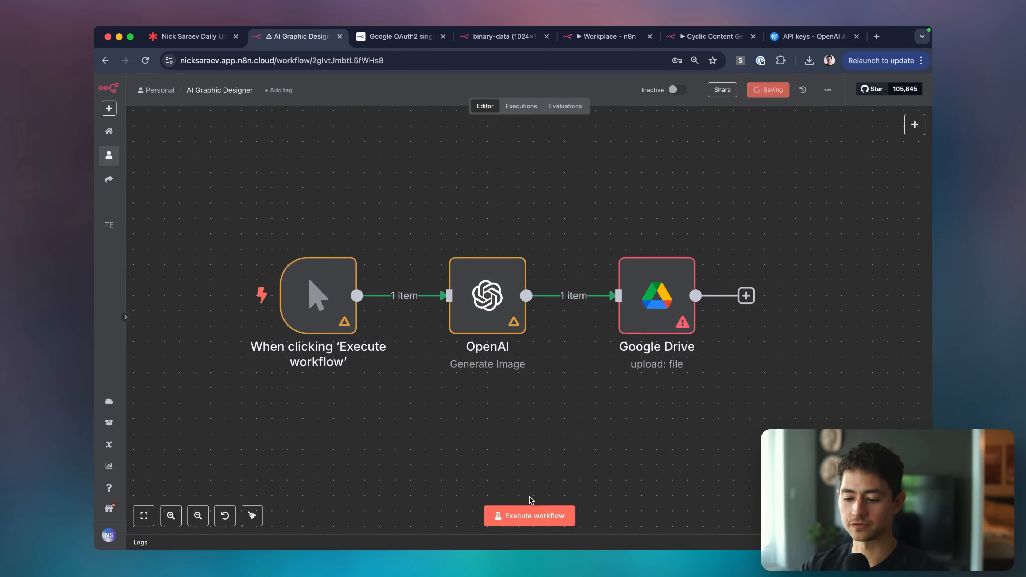
click(519, 517)
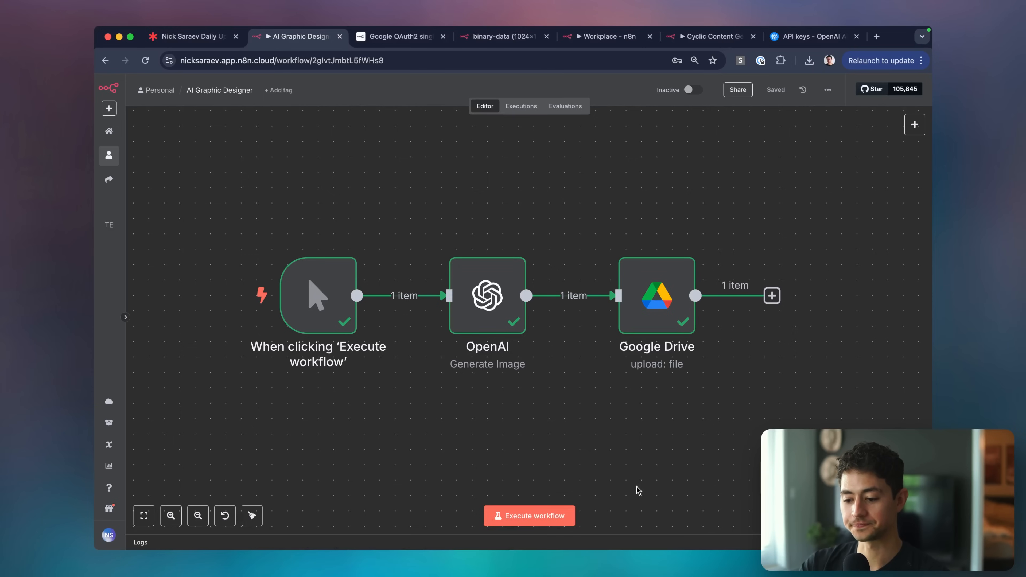
scroll(625, 449, down, 2)
scroll(625, 450, right, 2)
Copy the uploaded Design file's webViewLink from the Google Drive output into a new tab.
mouse_move(604, 293)
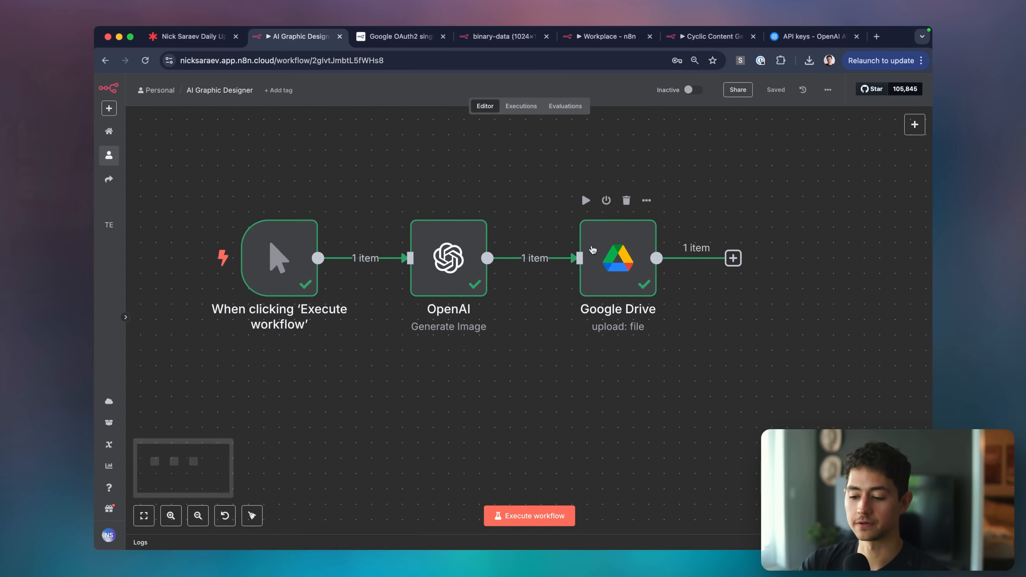
double_click(610, 287)
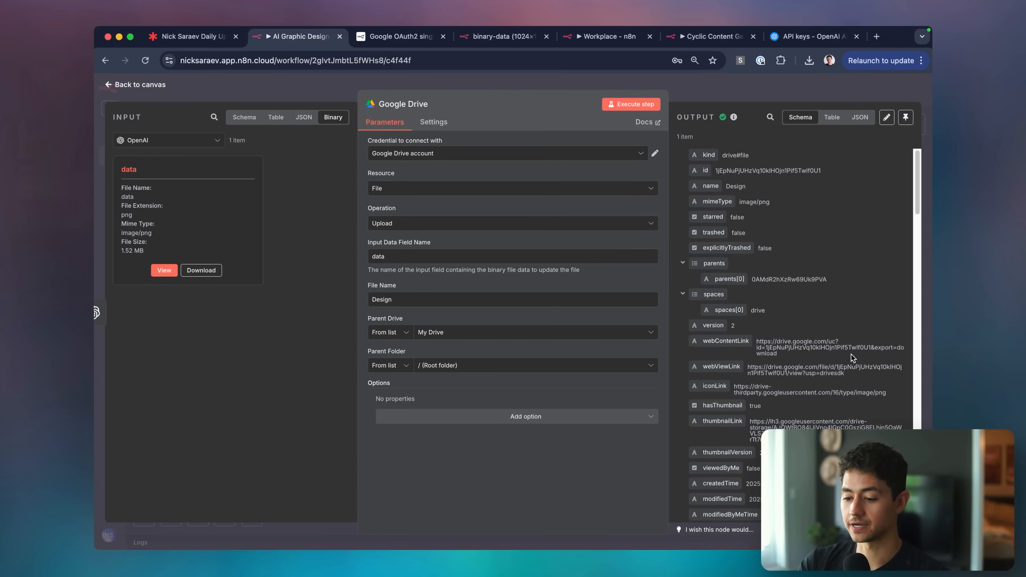
scroll(852, 357, down, 5)
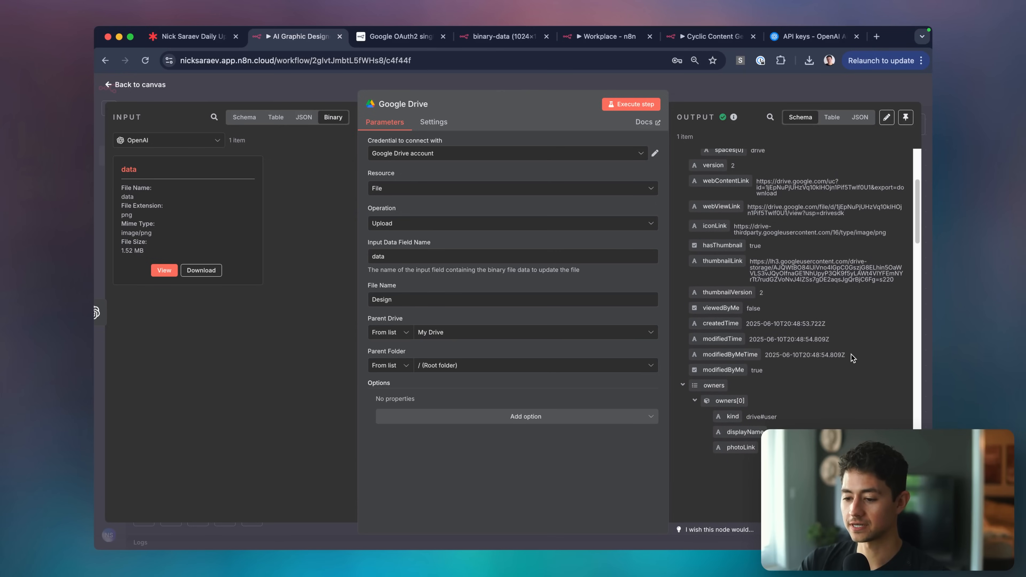
triple_click(754, 211)
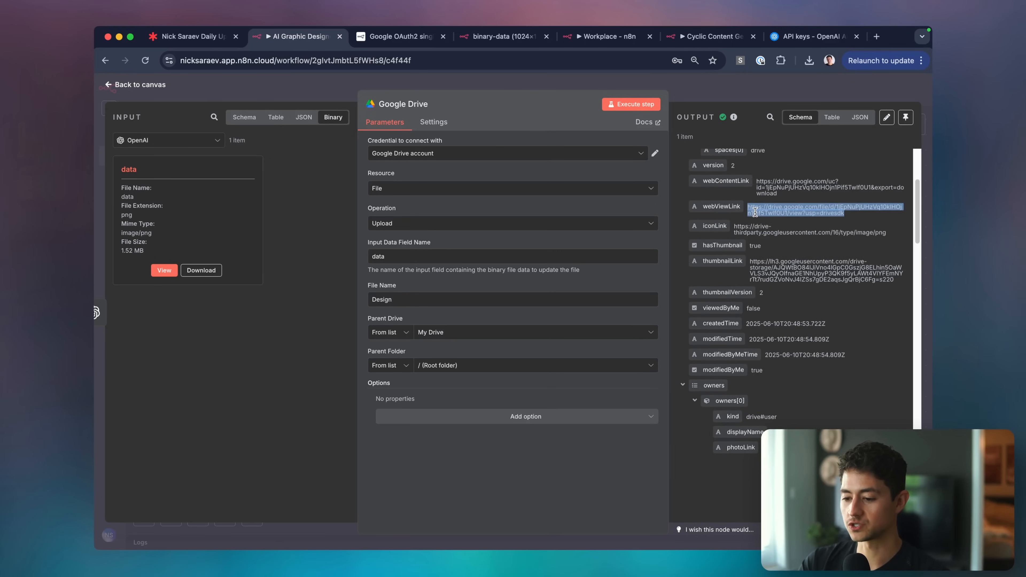
key(ctrl+c)
key(ctrl+t)
key(ctrl+v)
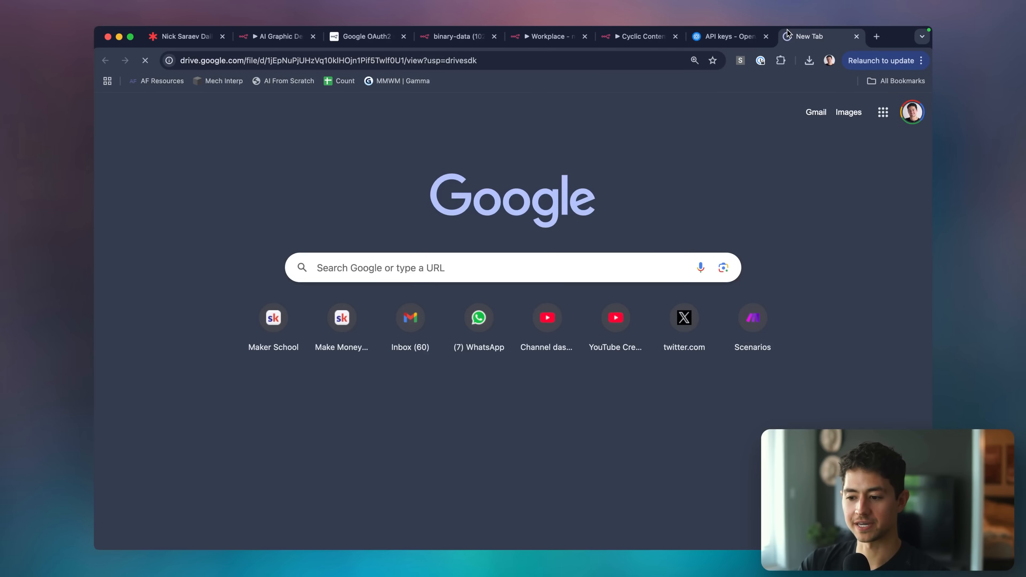
Load the Drive link and zoom in and out on the pastel mouse image.
key(Return)
drag(805, 36, 455, 44)
click(527, 353)
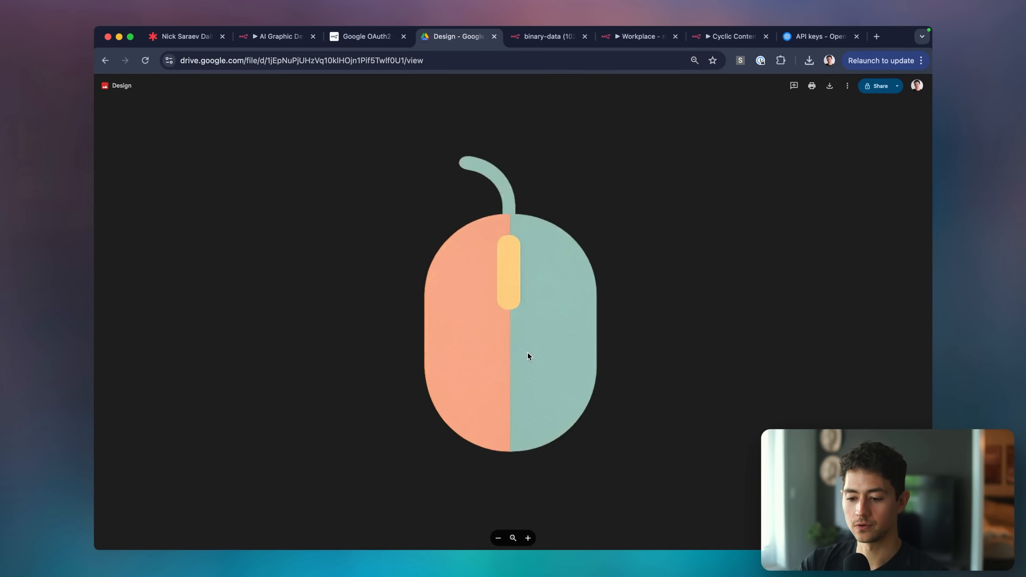
click(590, 224)
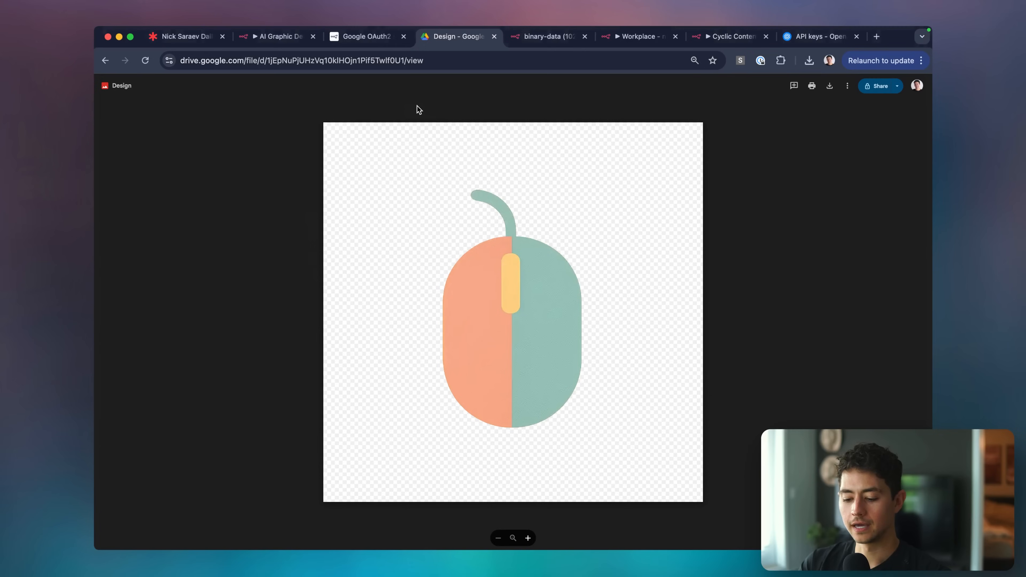
Open the link in a private window to confirm sign-in is required, then return to n8n.
key(super+shift+n)
key(super+v)
key(Return)
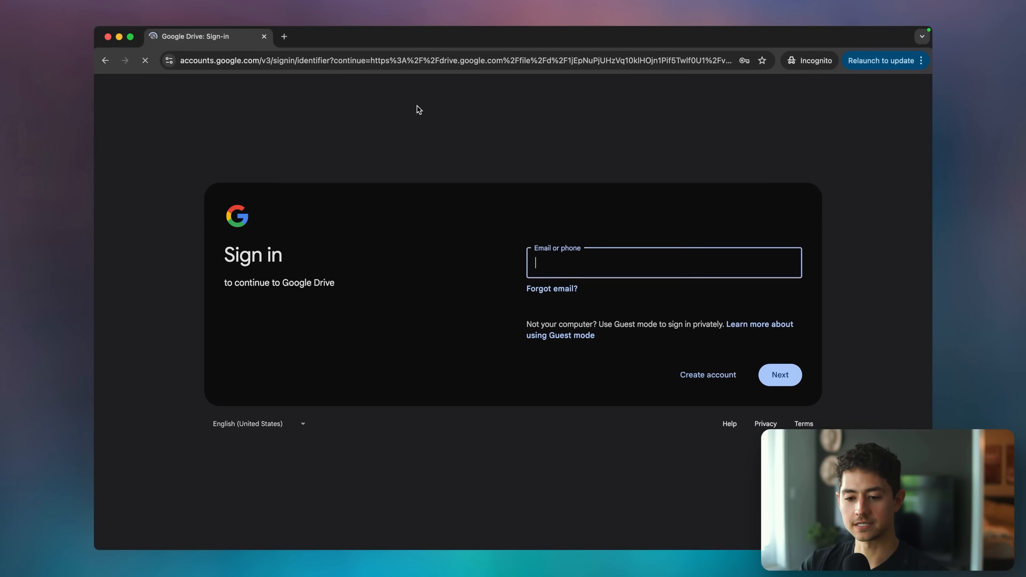
key(super+w)
click(283, 39)
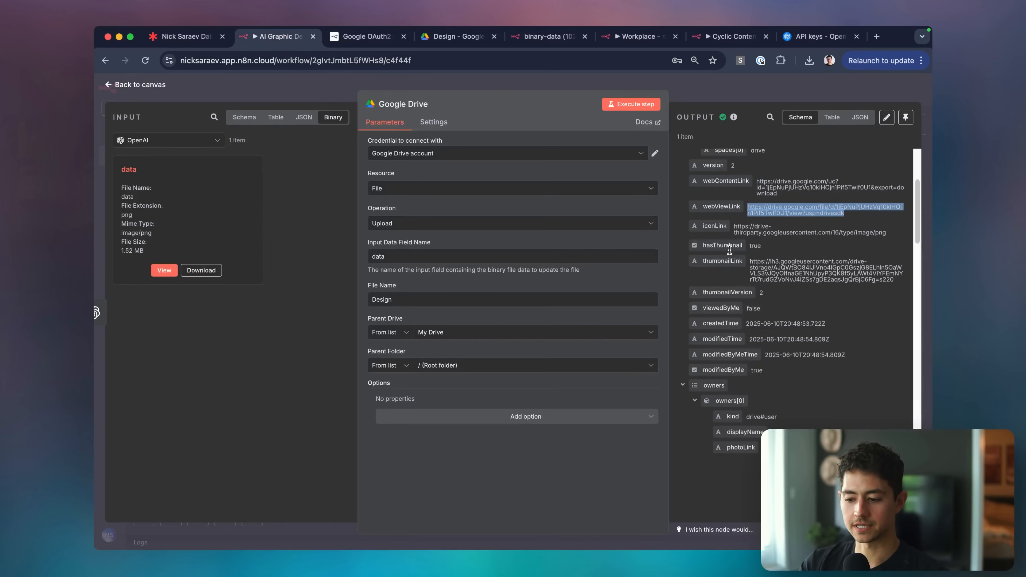
Add the APP Properties upload option with a property row, then remove it.
scroll(792, 269, down, 3)
click(627, 420)
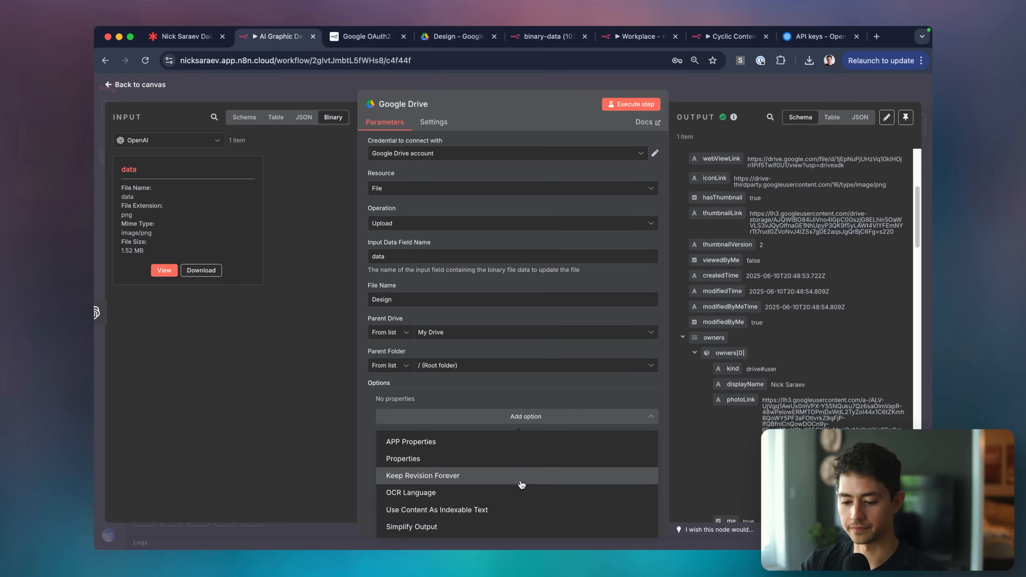
click(513, 442)
click(488, 432)
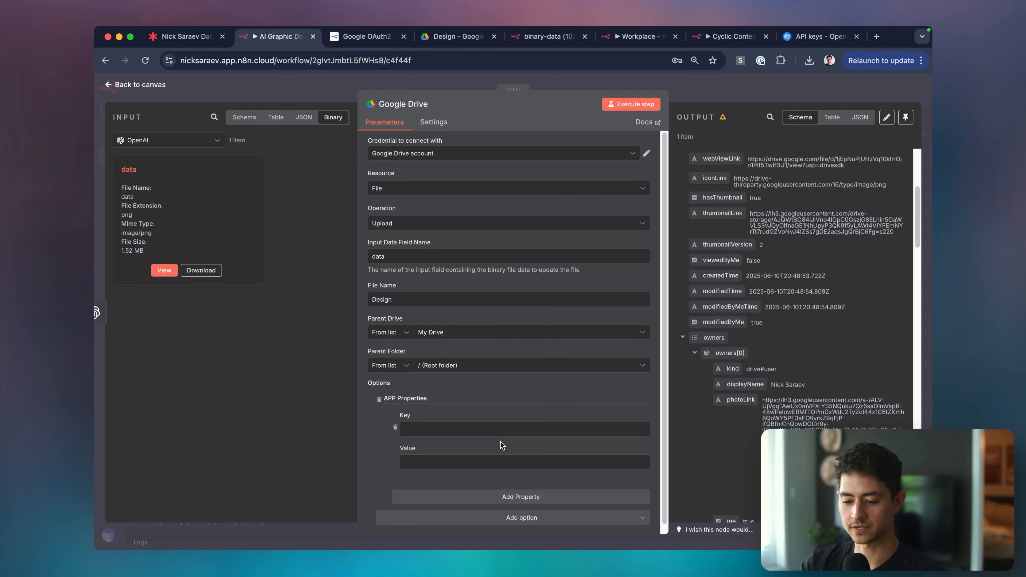
click(379, 399)
Add and remove the Properties option, leaving upload options empty, and return to the canvas.
click(434, 416)
click(435, 459)
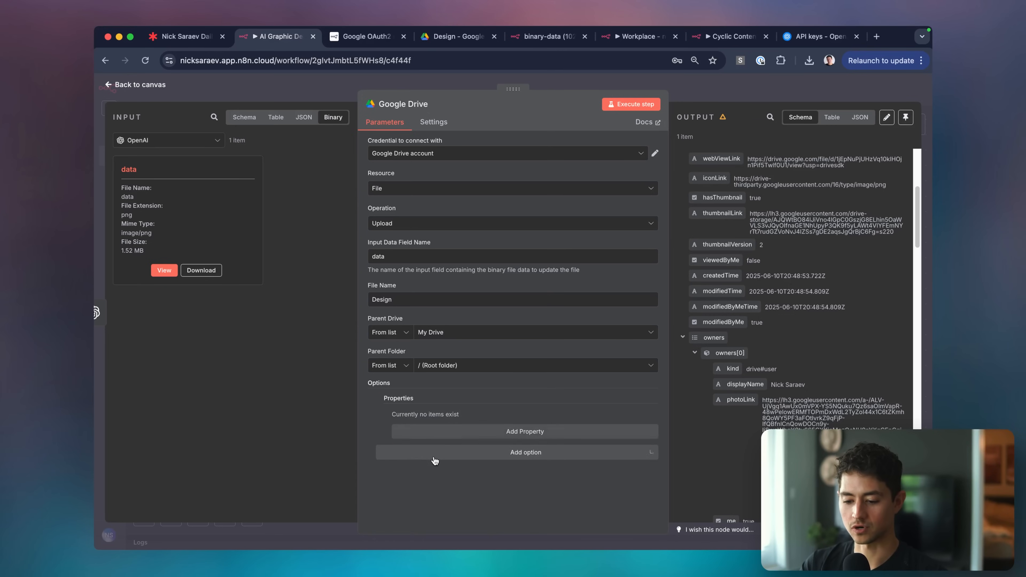
click(417, 435)
click(380, 398)
click(420, 419)
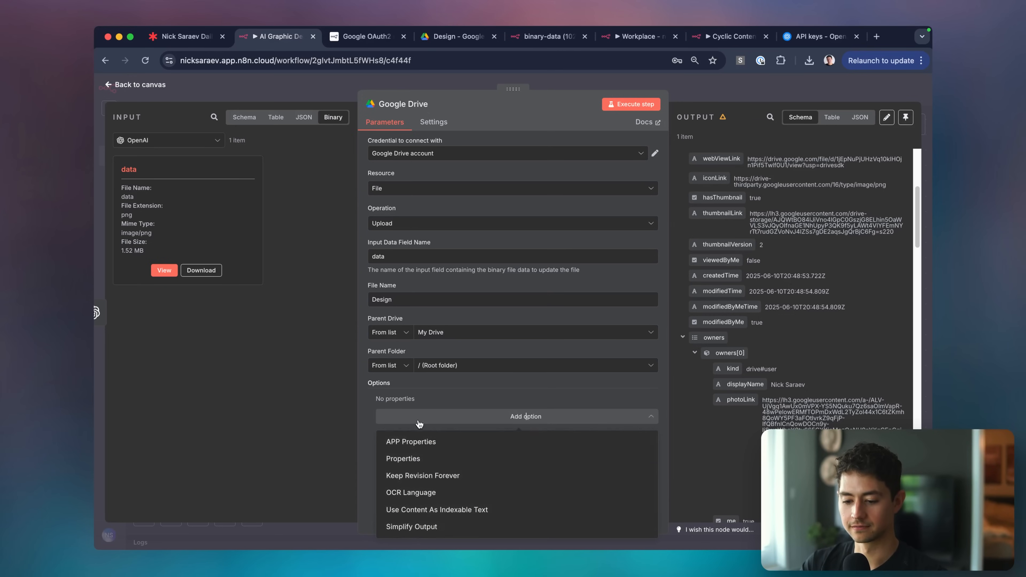
click(814, 325)
scroll(814, 325, down, 1)
click(744, 98)
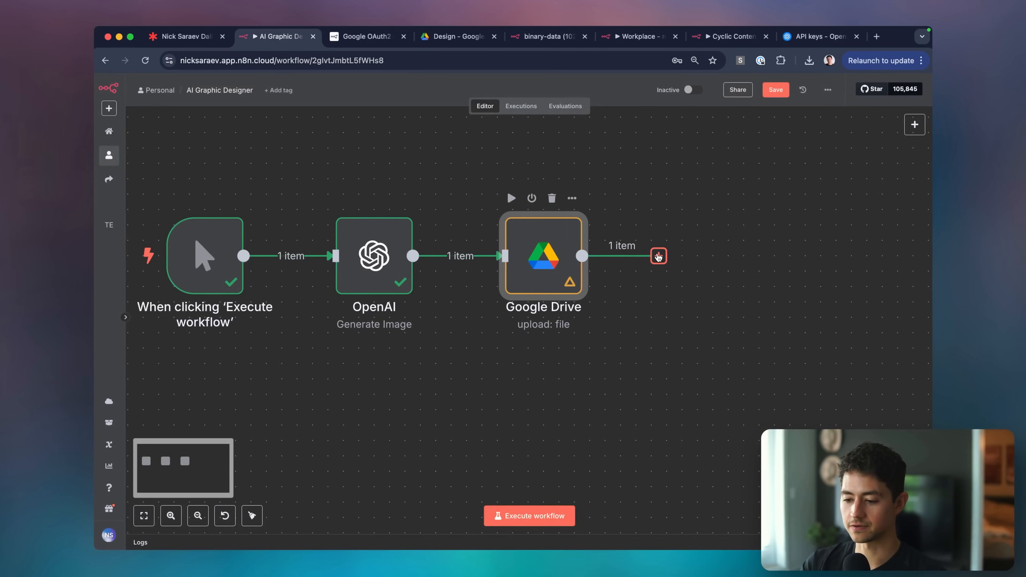
Add a Google Drive Share file step with the file set By ID to {{ $json.id }}.
click(658, 256)
text(drive)
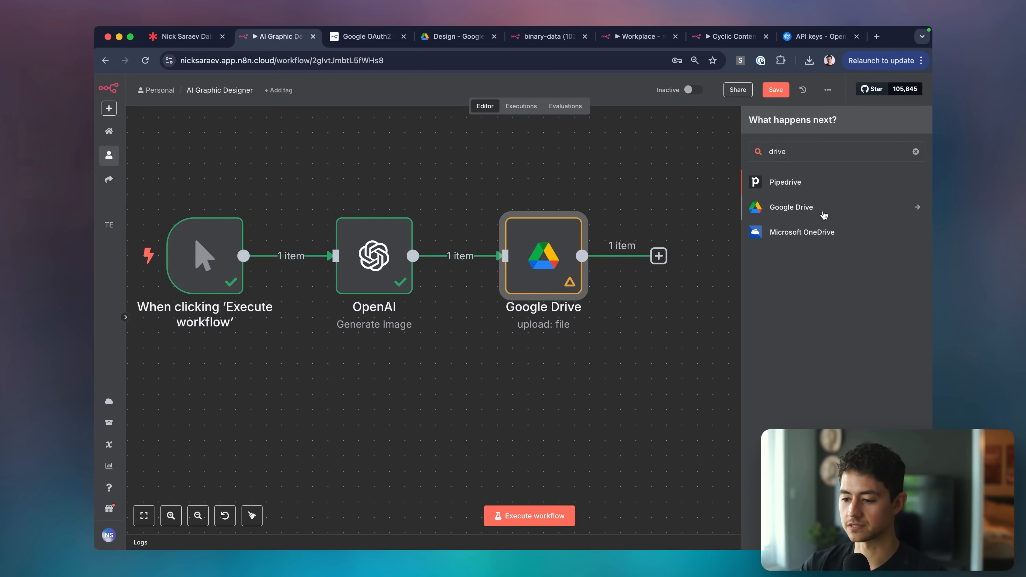
click(824, 215)
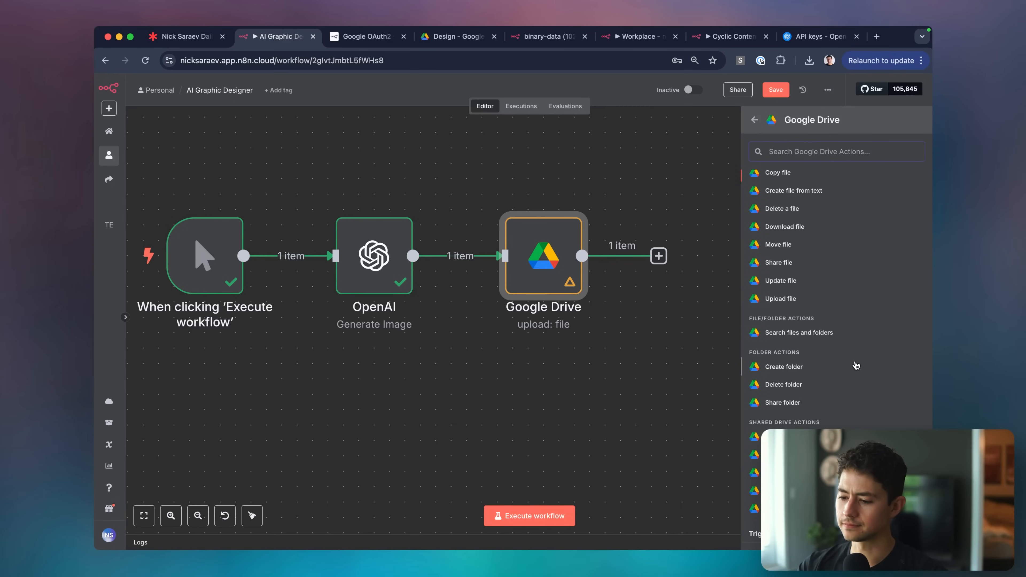
click(778, 262)
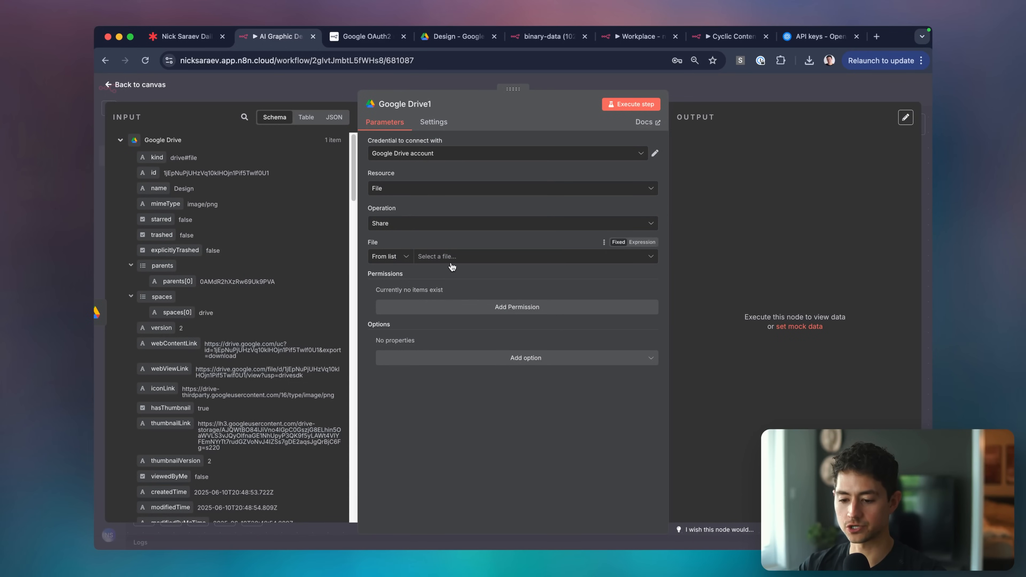
click(405, 256)
click(388, 299)
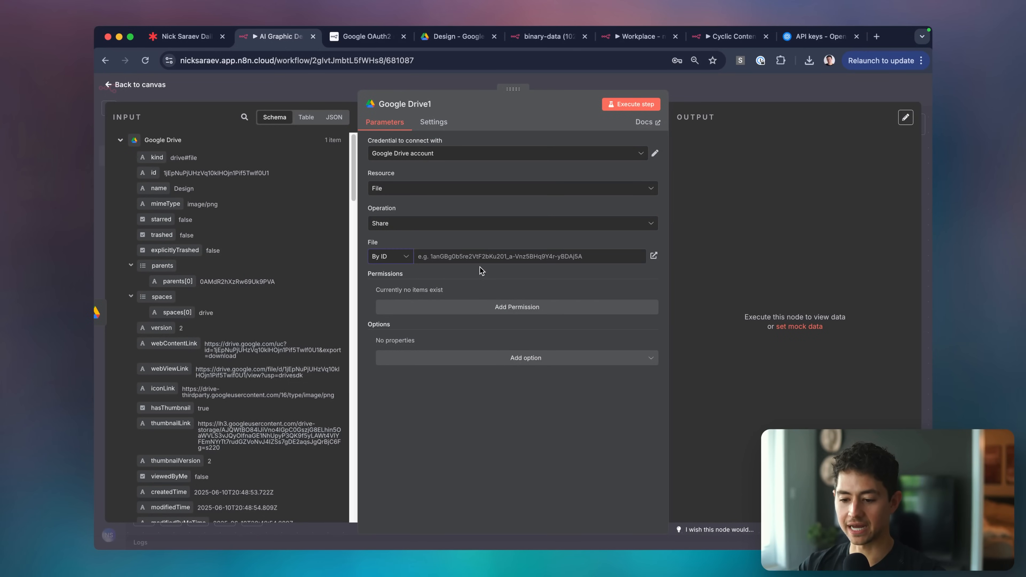
click(639, 242)
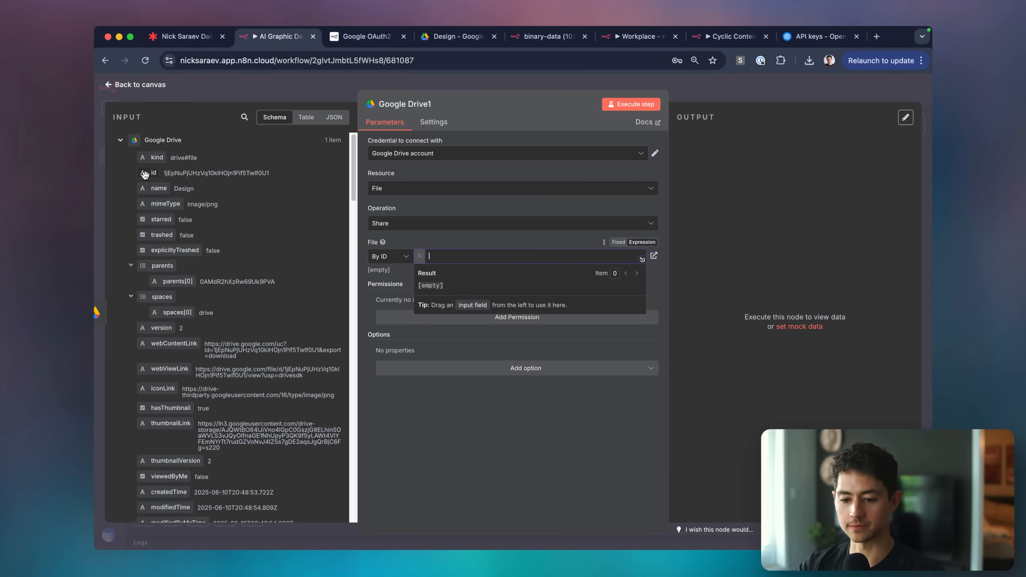
drag(153, 173, 484, 256)
click(481, 240)
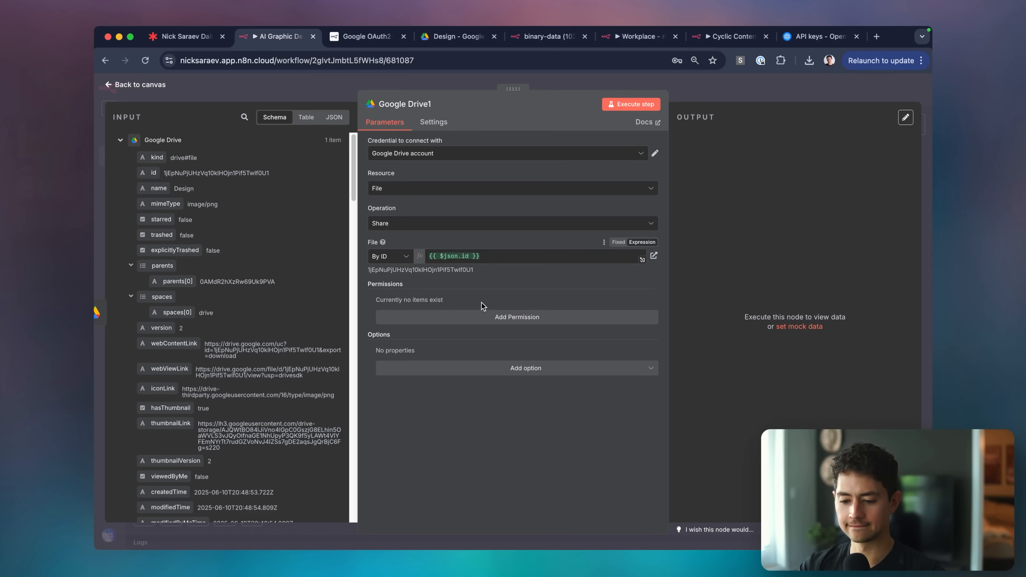
Add a share permission with role Writer and type Anyone, then return to the canvas.
click(469, 367)
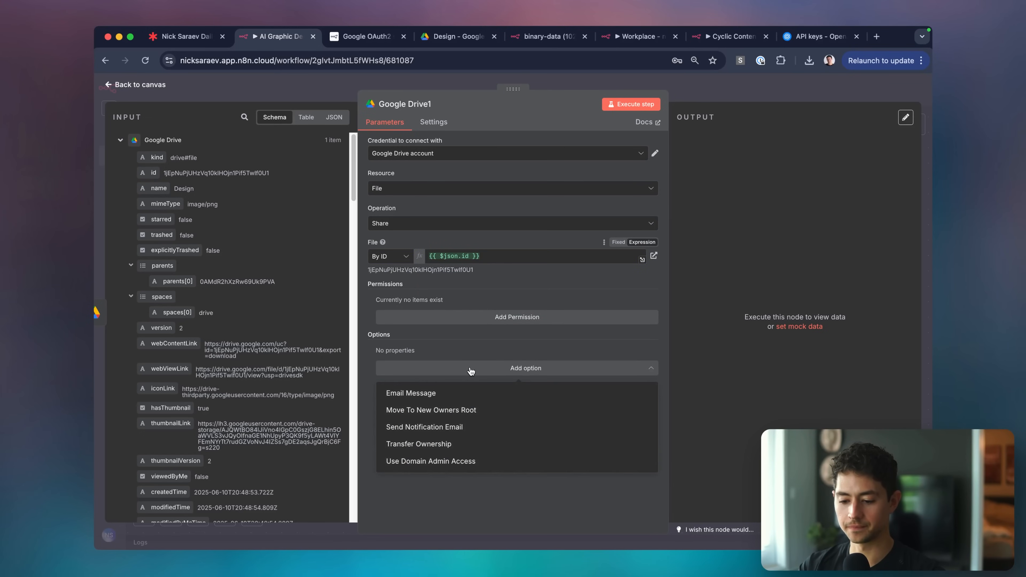
click(466, 324)
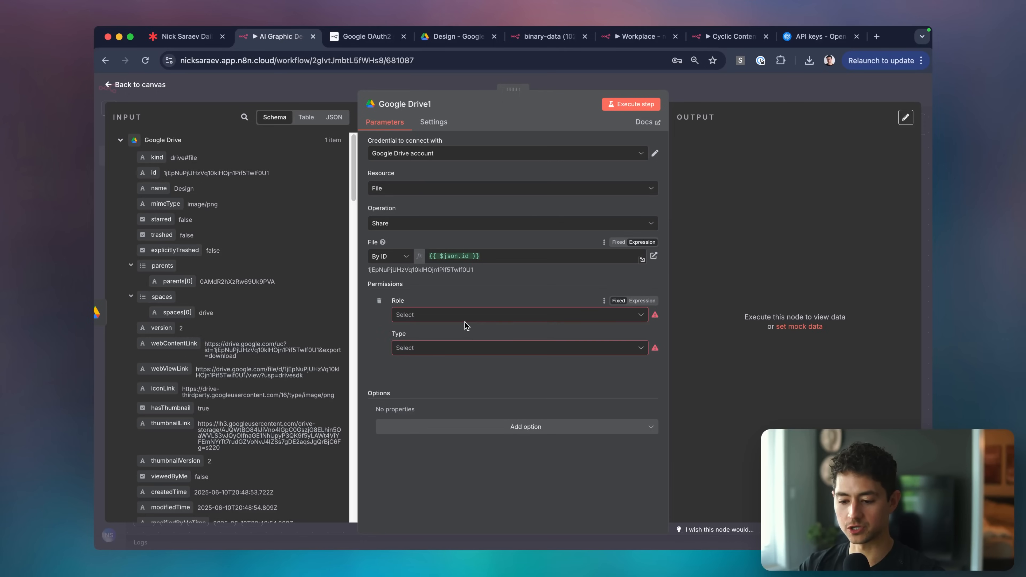
click(459, 315)
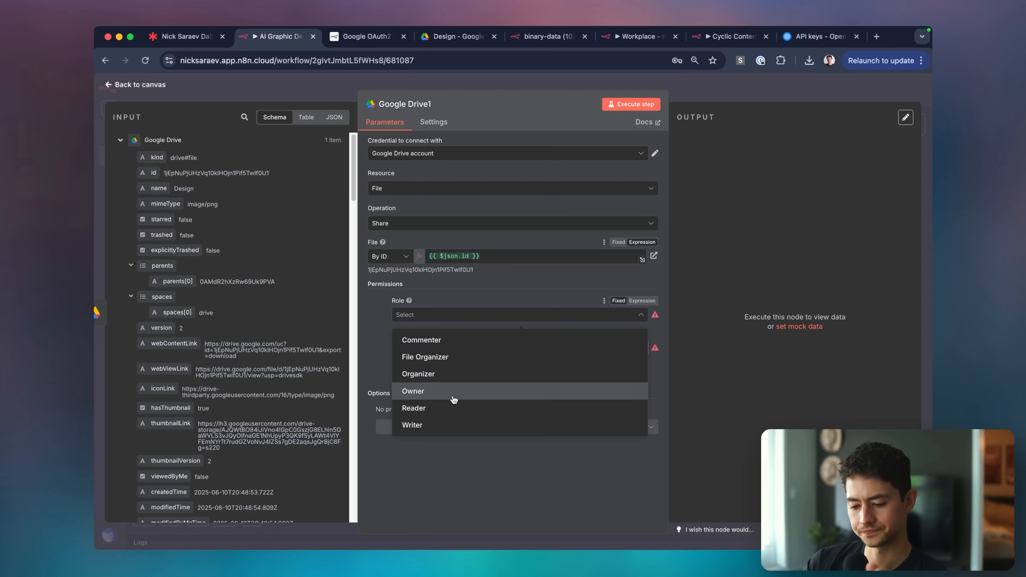
click(447, 424)
click(432, 353)
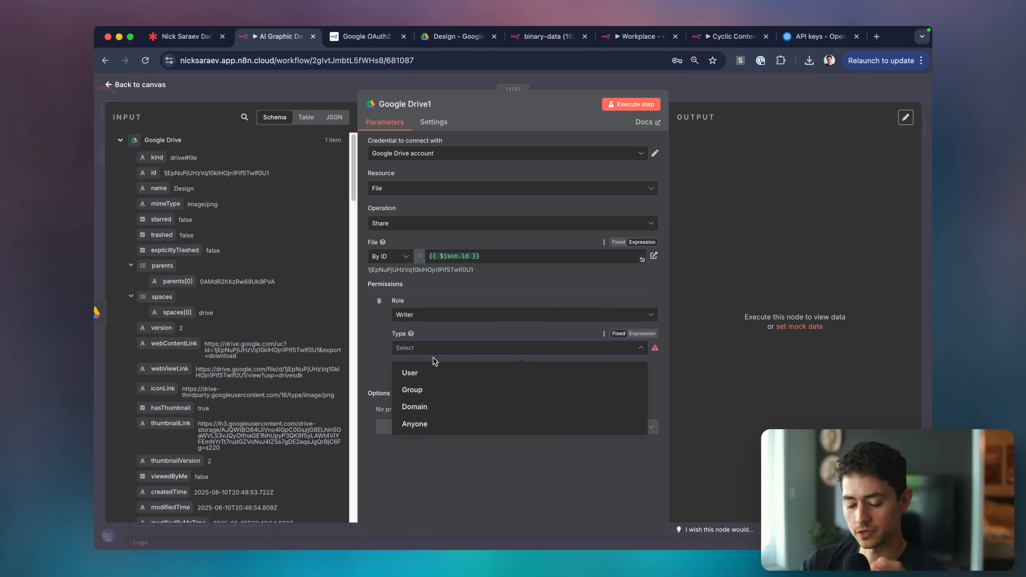
click(436, 420)
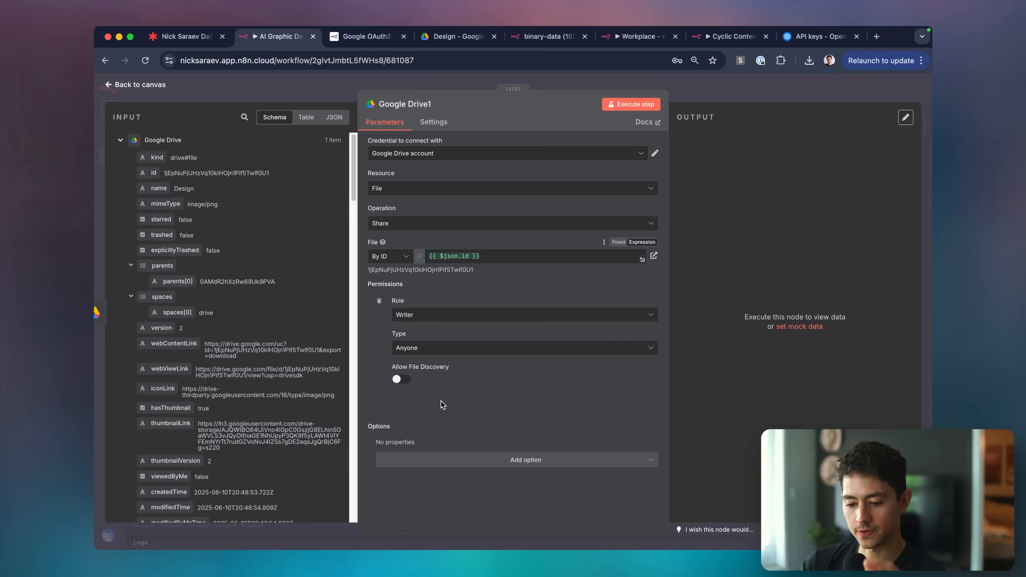
mouse_move(455, 367)
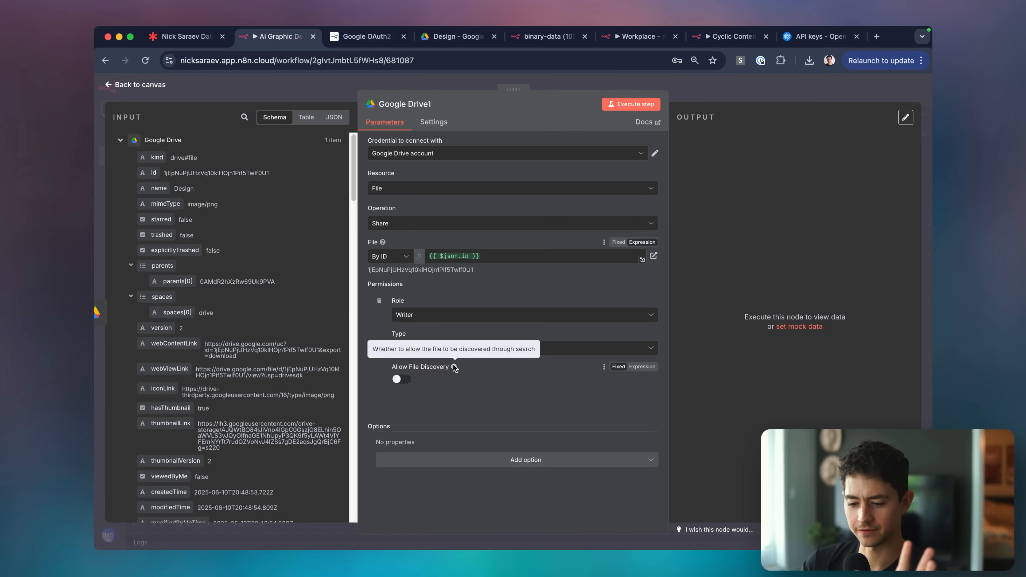
click(497, 459)
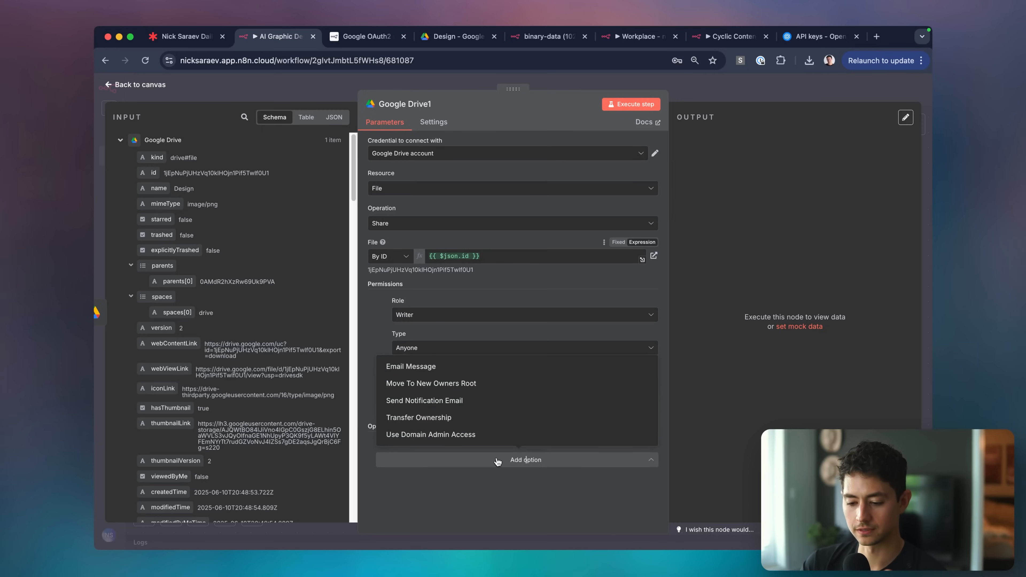
key(Escape)
key(Escape)
mouse_move(536, 275)
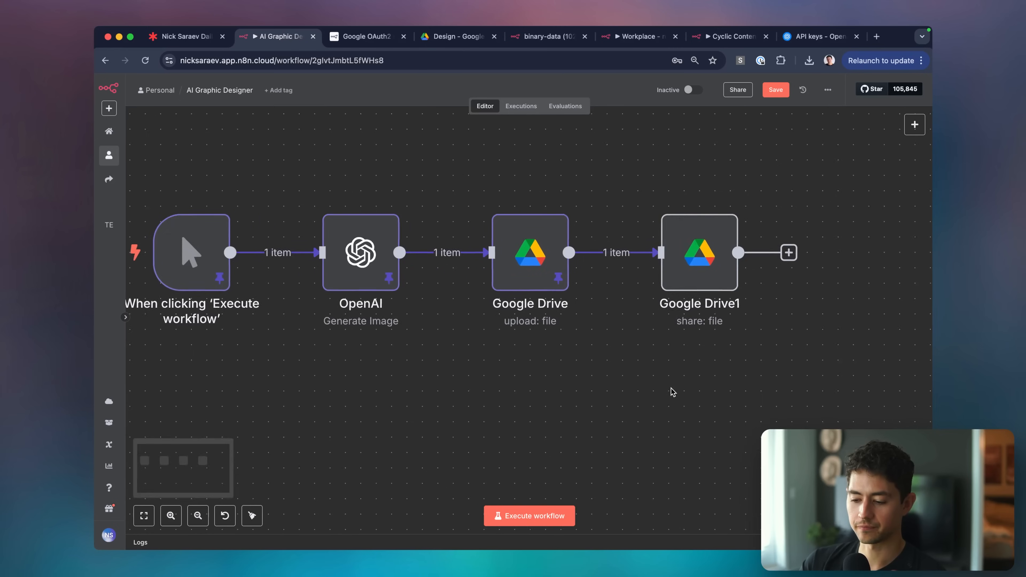
scroll(671, 388, down, 4)
Execute the whole workflow and check the Google Drive1 share output.
click(554, 512)
scroll(646, 453, down, 2)
scroll(646, 452, right, 2)
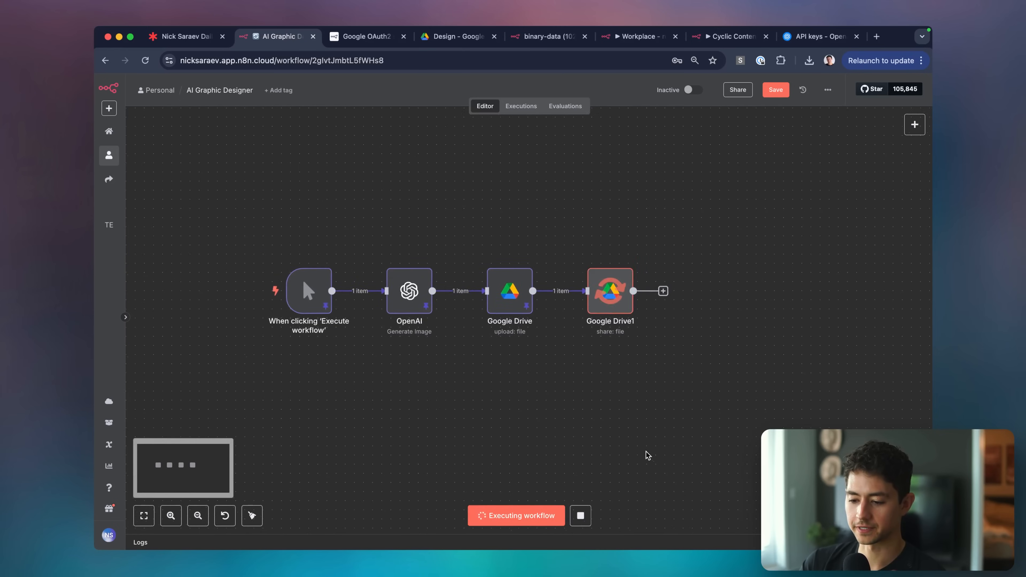
double_click(558, 254)
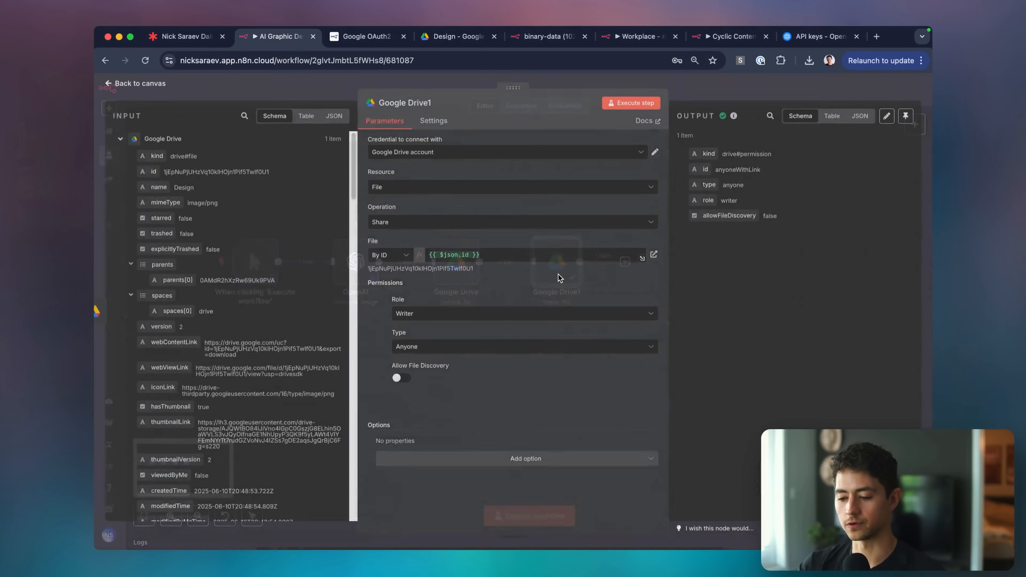
click(720, 95)
Test the shared Drive link in a private browser window for public access.
key(super+shift+n)
key(Return)
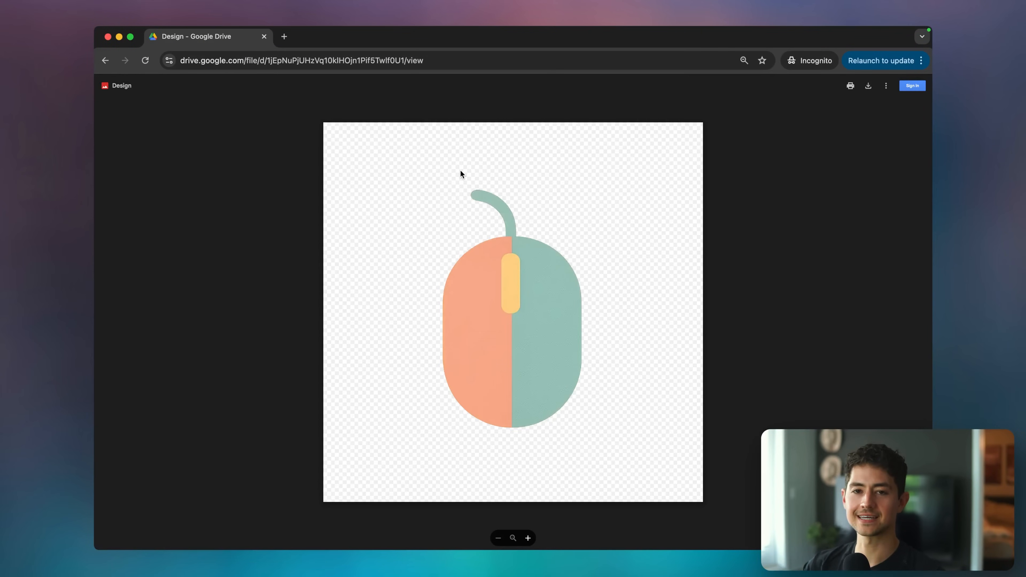
key(super+w)
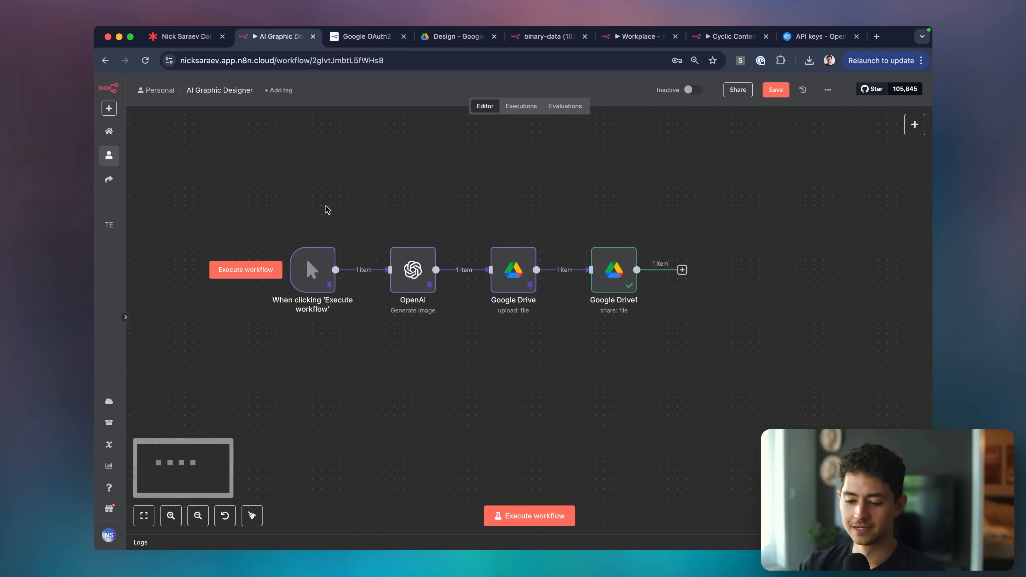
Unpin the test data from the first three workflow nodes.
scroll(326, 206, left, 1)
drag(254, 218, 564, 340)
key(p)
click(564, 340)
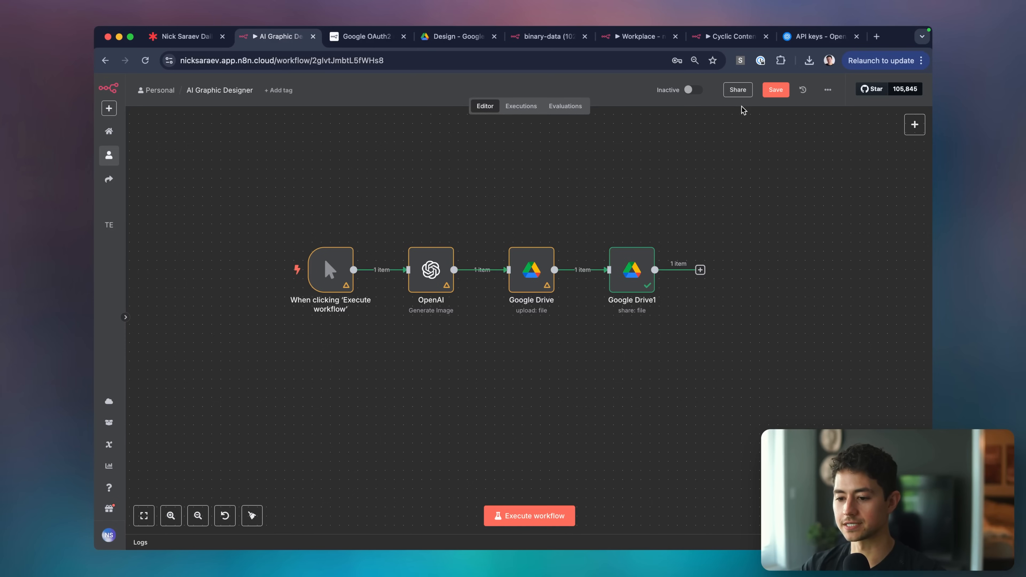
click(192, 37)
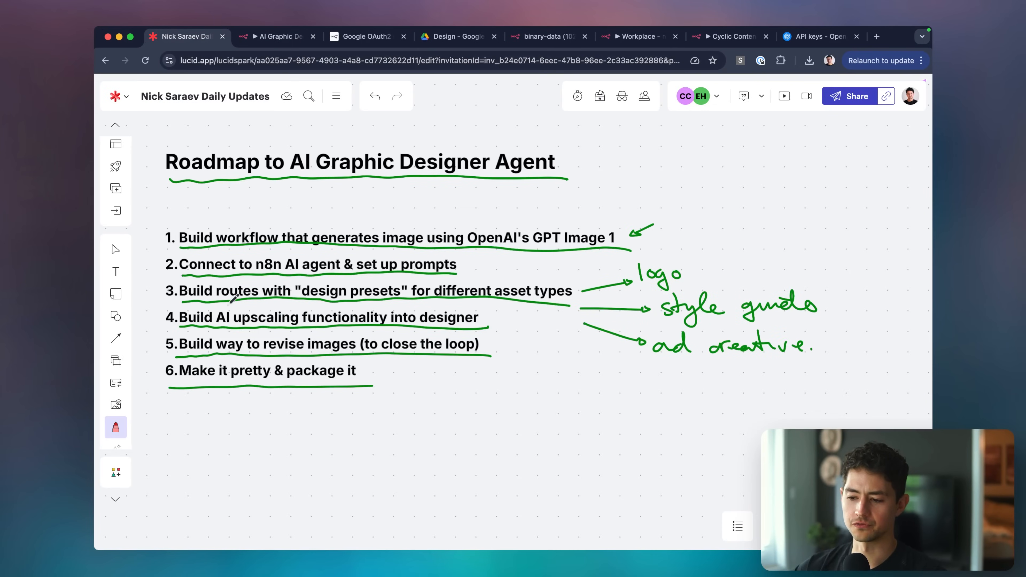
Check off roadmap item 1 on the Lucidspark board, then return to the n8n AI Graphic Designer workflow.
scroll(234, 300, left, 3)
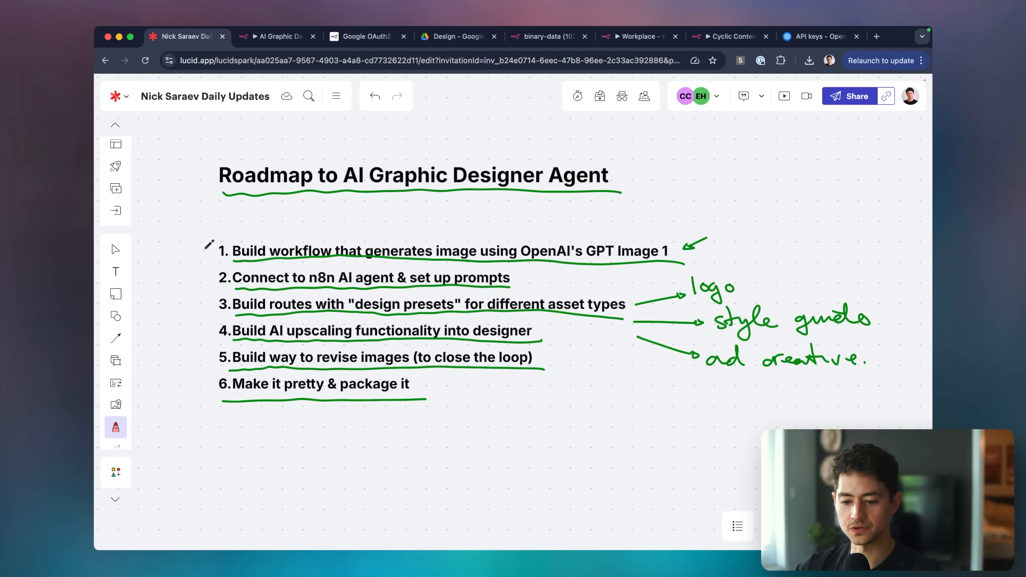
scroll(233, 202, down, 2)
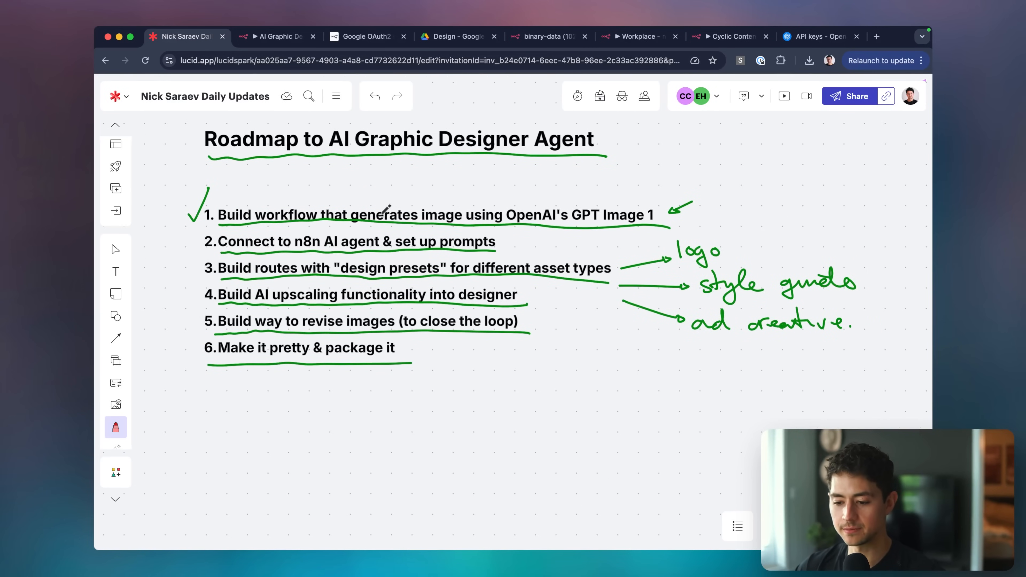
key(super+Tab)
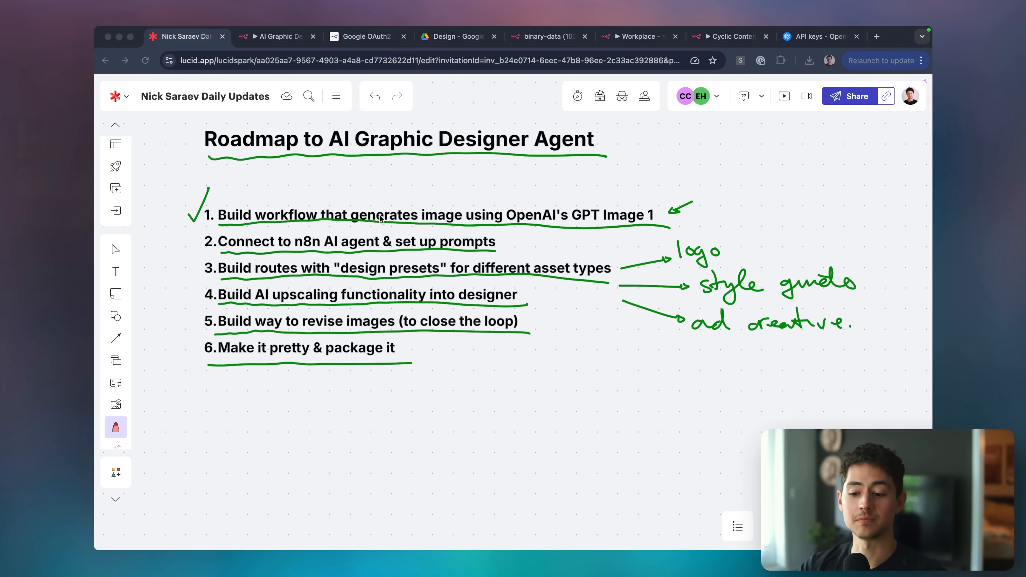
key(super+Tab)
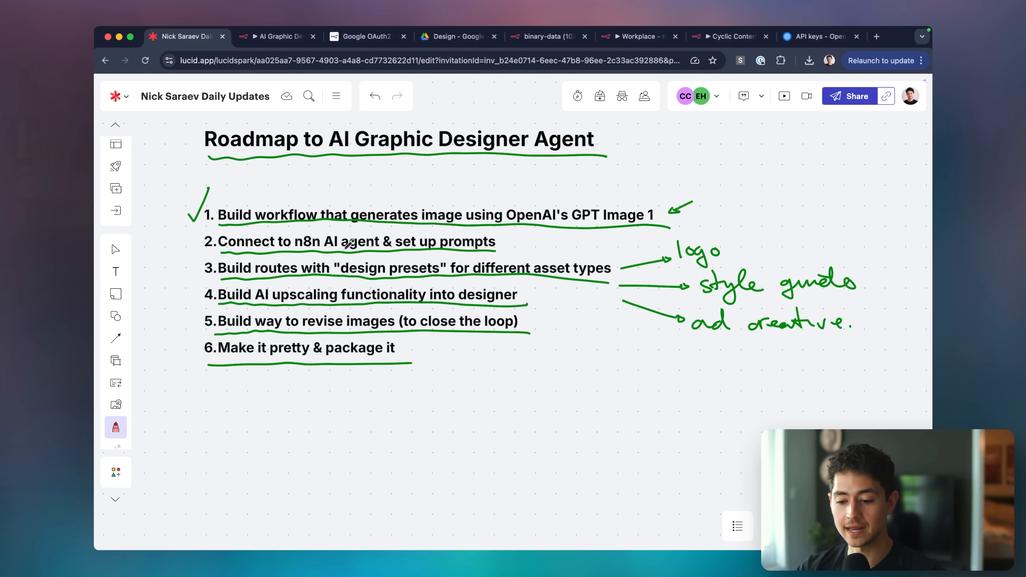
key(ctrl+Tab)
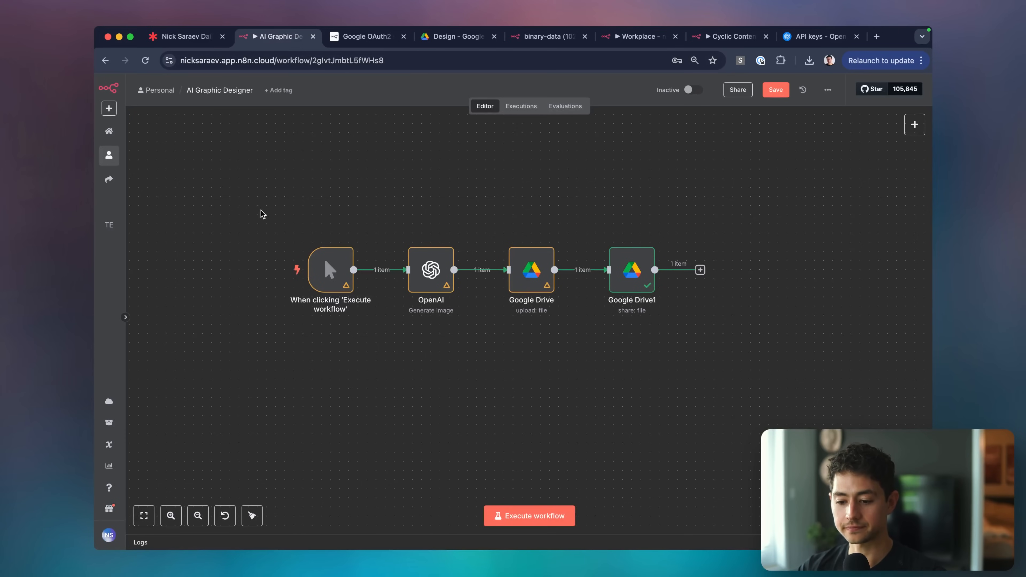
Move the four existing nodes up and place a new AI Agent node beneath them.
drag(260, 211, 702, 339)
drag(629, 279, 629, 178)
click(605, 289)
key(Tab)
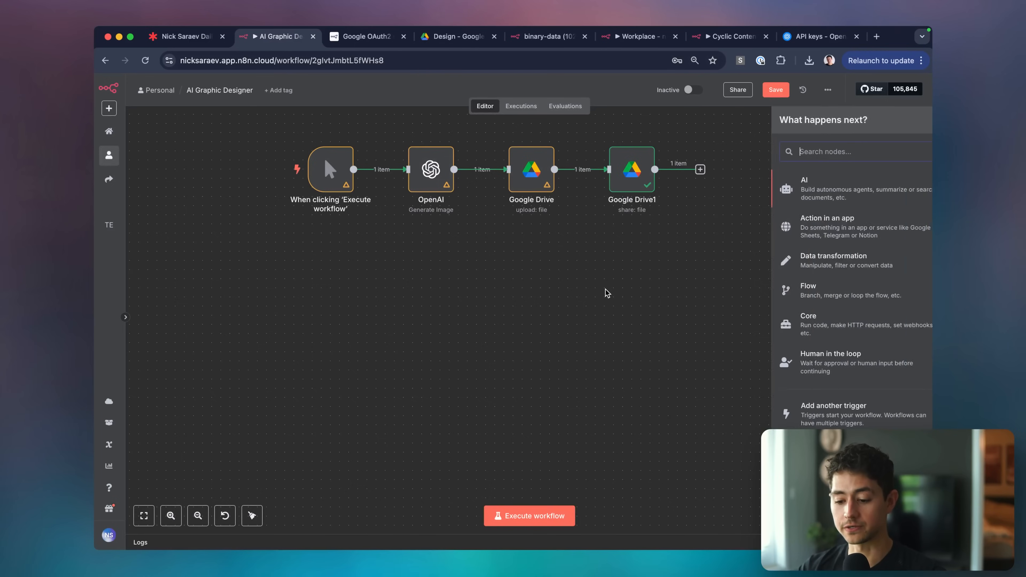
text(agent)
click(762, 185)
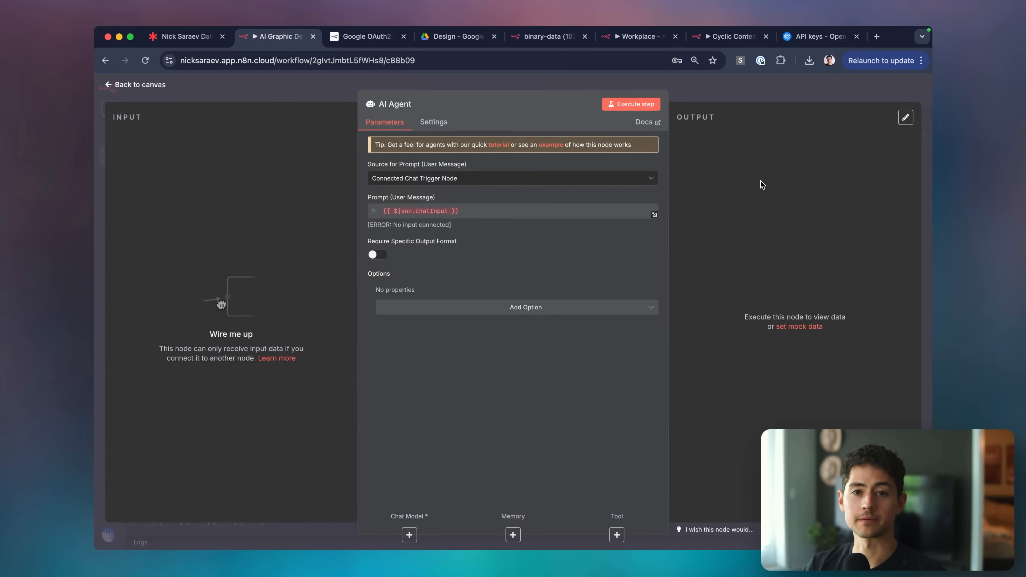
key(Escape)
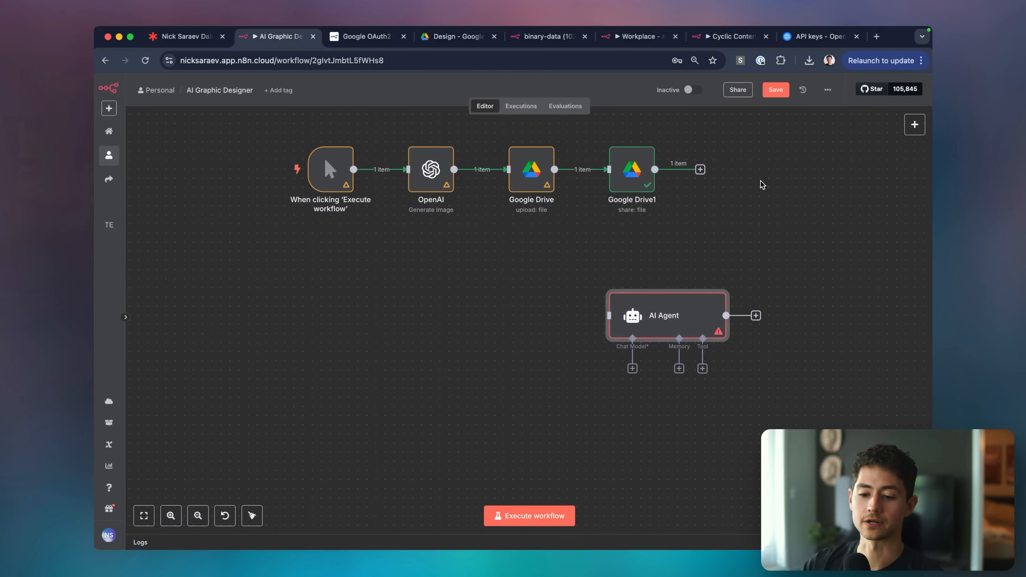
drag(658, 315, 475, 313)
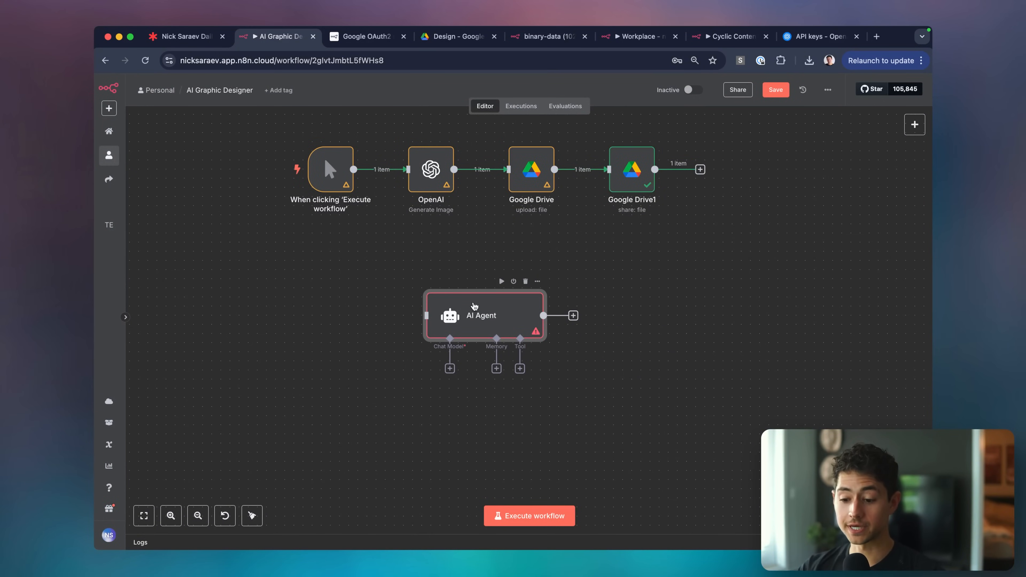
scroll(451, 320, up, 5)
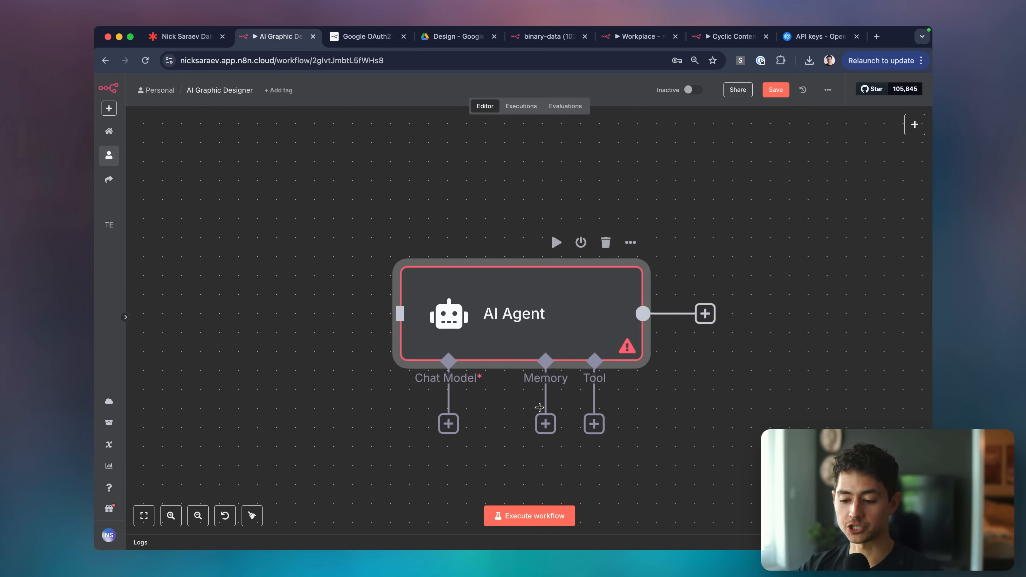
scroll(597, 423, down, 5)
scroll(519, 338, down, 2)
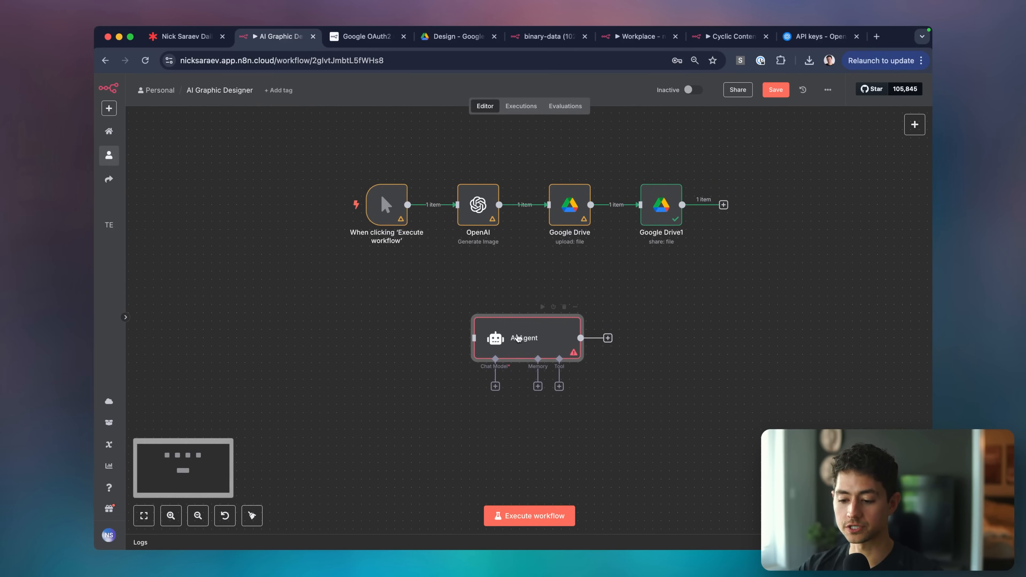
Add a 'When chat message received' trigger and position it left of the AI Agent.
key(Tab)
text(chat)
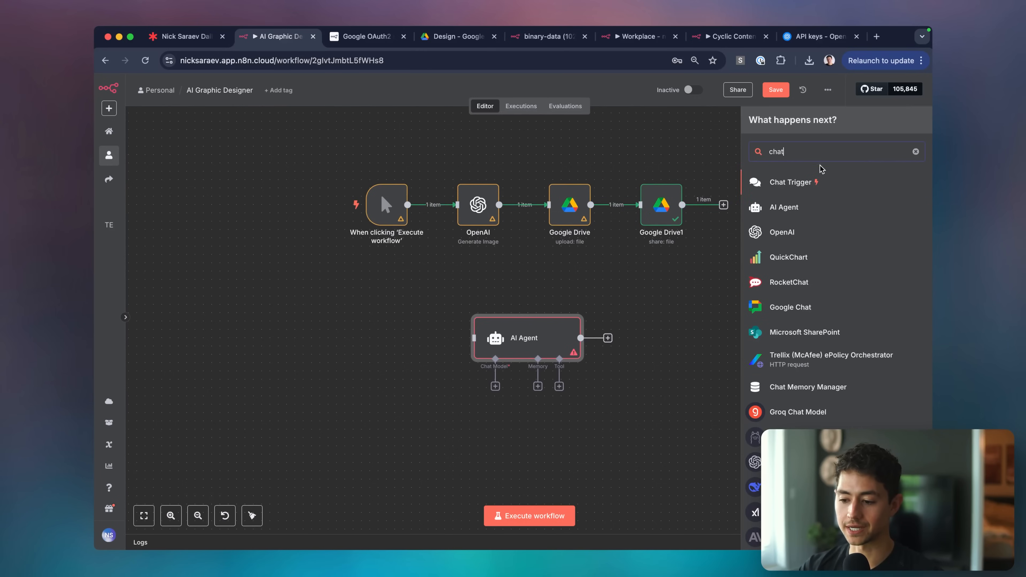
click(808, 187)
key(Escape)
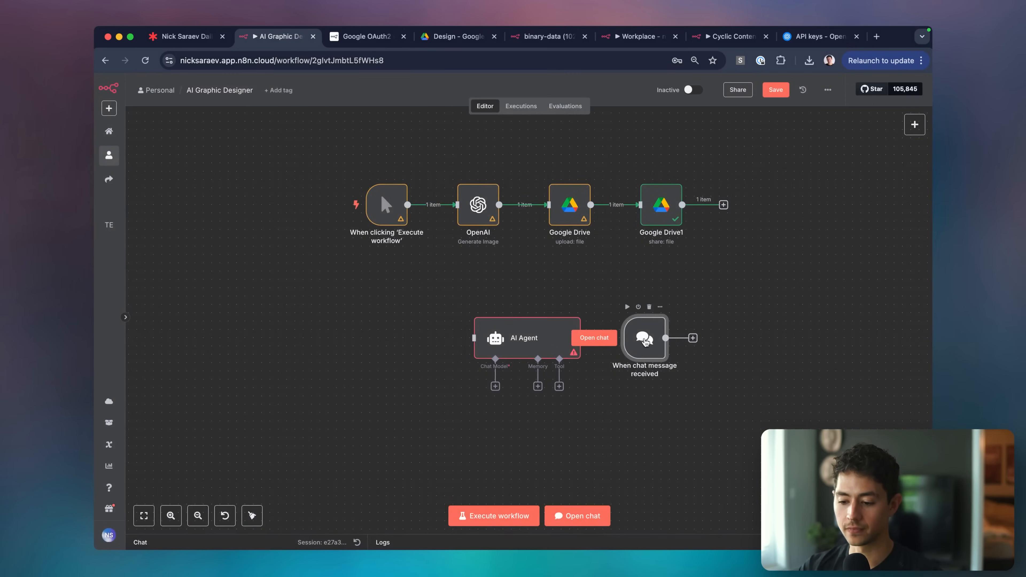
drag(648, 341, 419, 343)
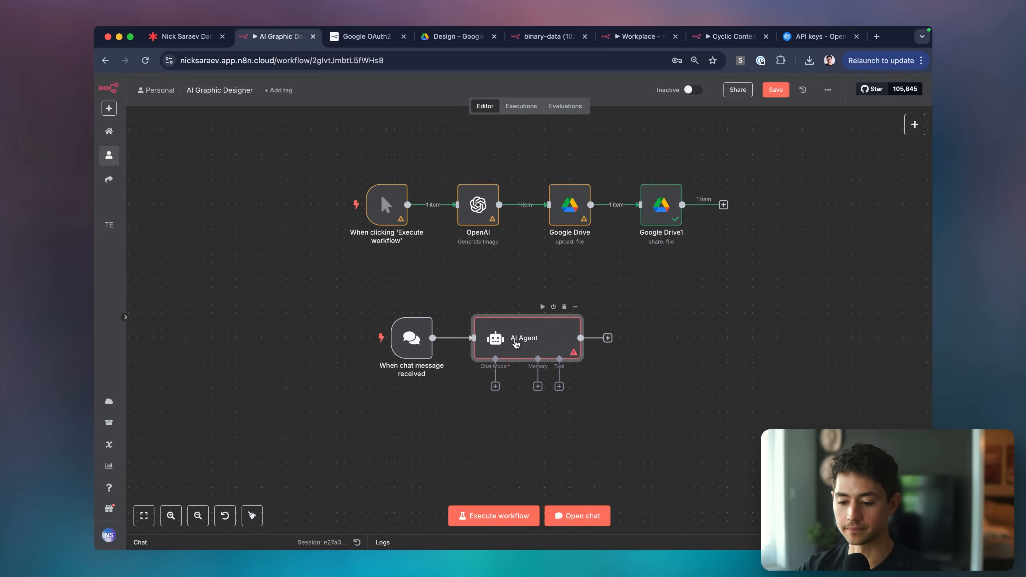
drag(516, 345, 507, 345)
click(487, 387)
Attach an OpenAI Chat Model using gpt-4.1 with a Sampling Temperature option.
text(opena)
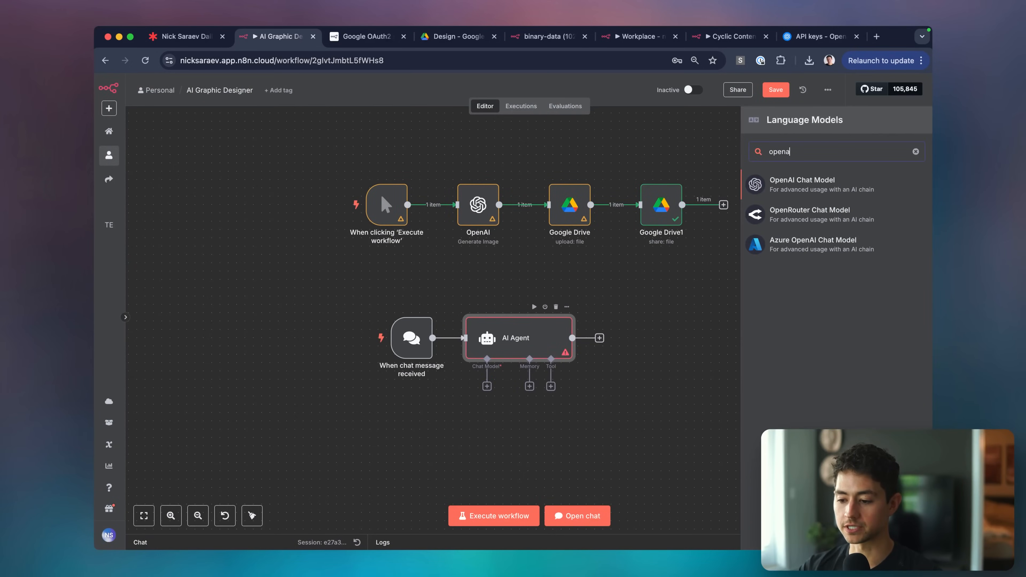
key(Return)
click(489, 187)
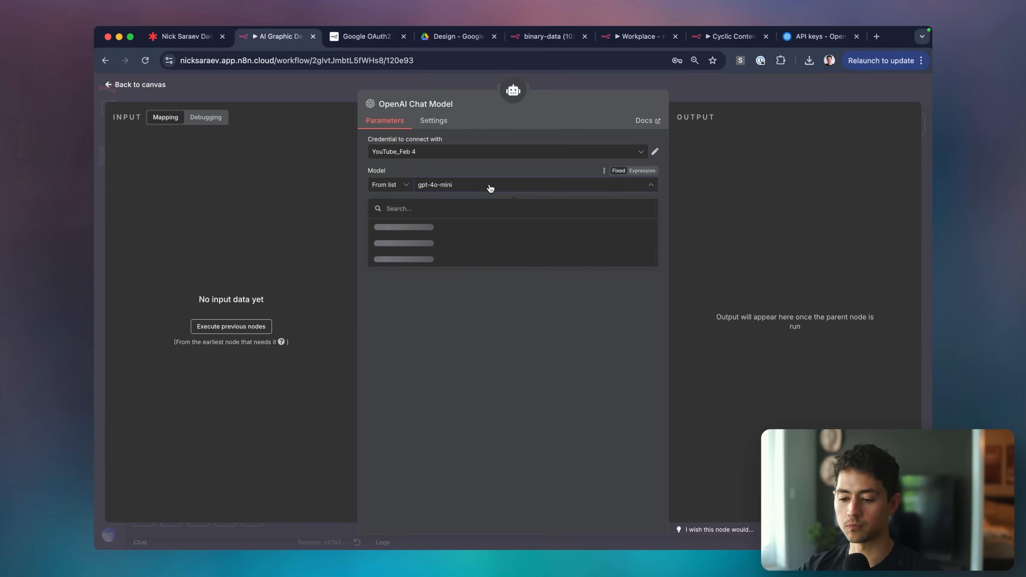
text(gpt-4.1)
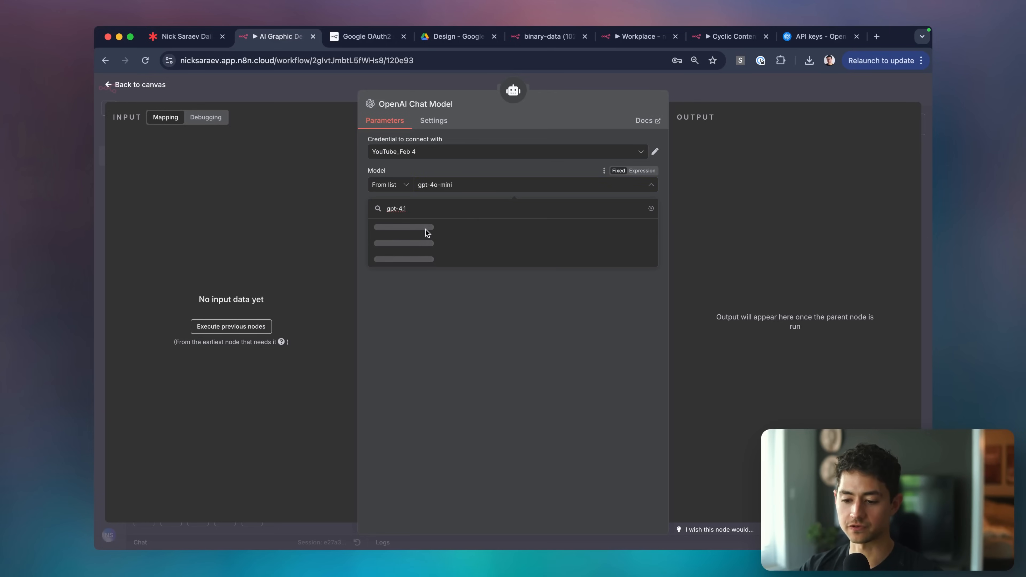
click(435, 230)
click(552, 242)
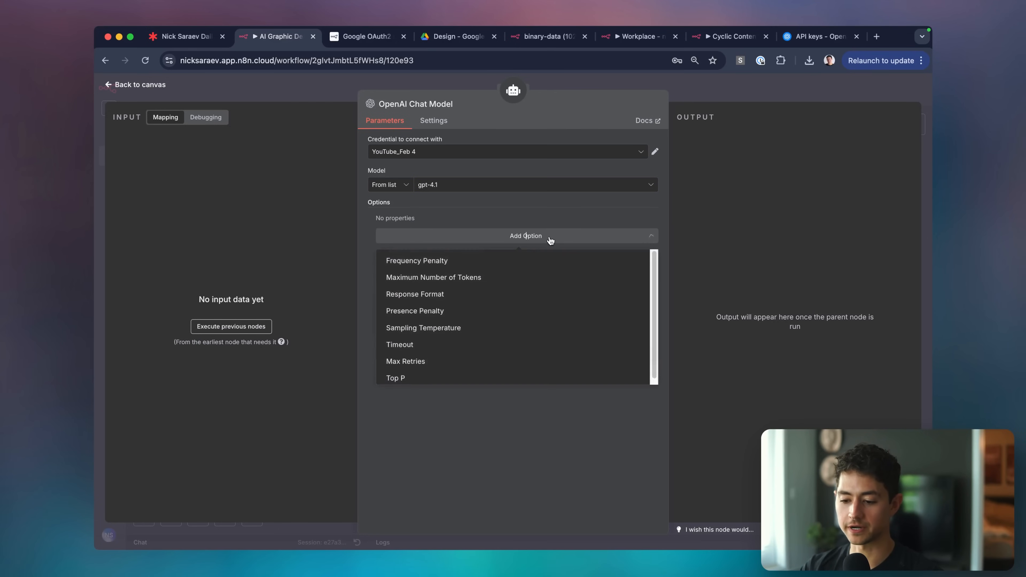
click(453, 329)
click(716, 108)
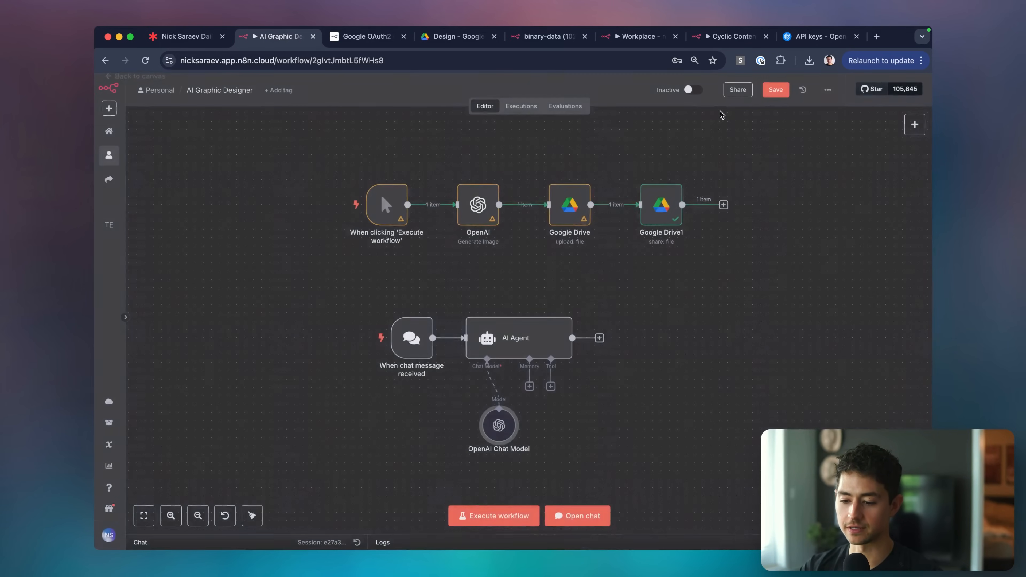
scroll(720, 298, down, 5)
drag(397, 320, 365, 362)
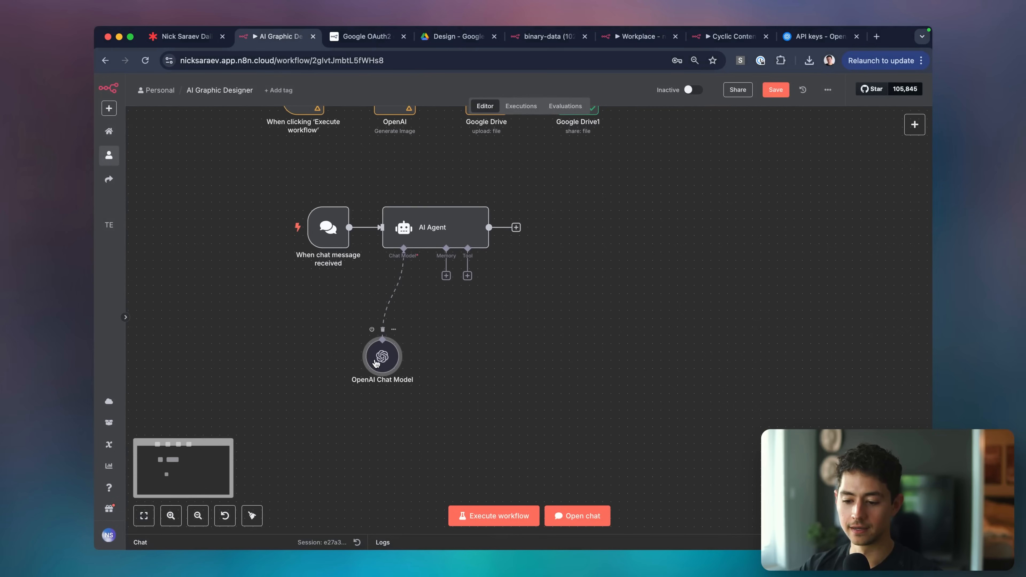
Attach a Simple Memory to the agent with a Context Window Length of 10.
click(446, 276)
click(796, 202)
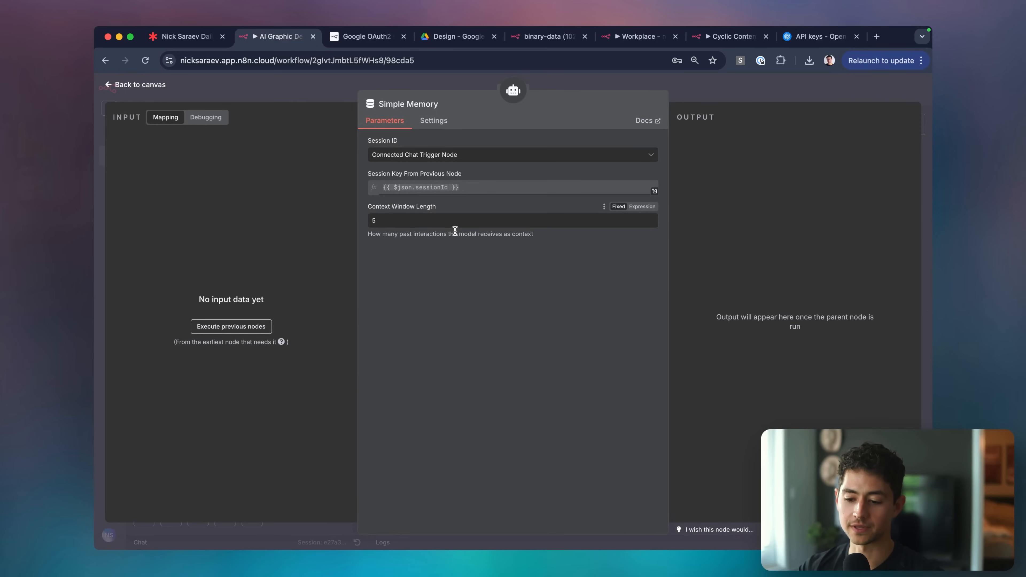
key(super+equal)
key(super+equal)
click(457, 252)
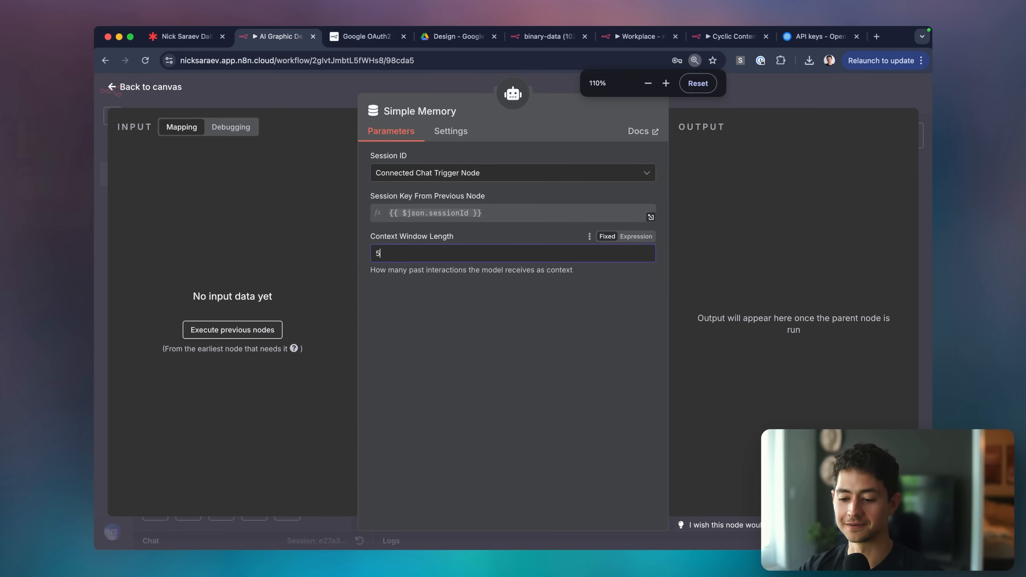
key(BackSpace)
text(10)
key(Escape)
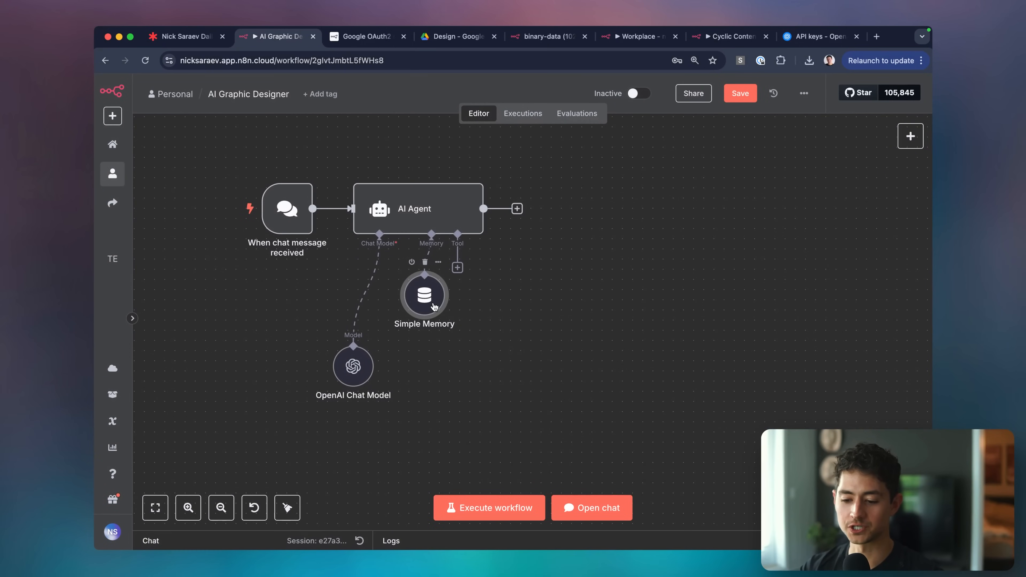
click(457, 267)
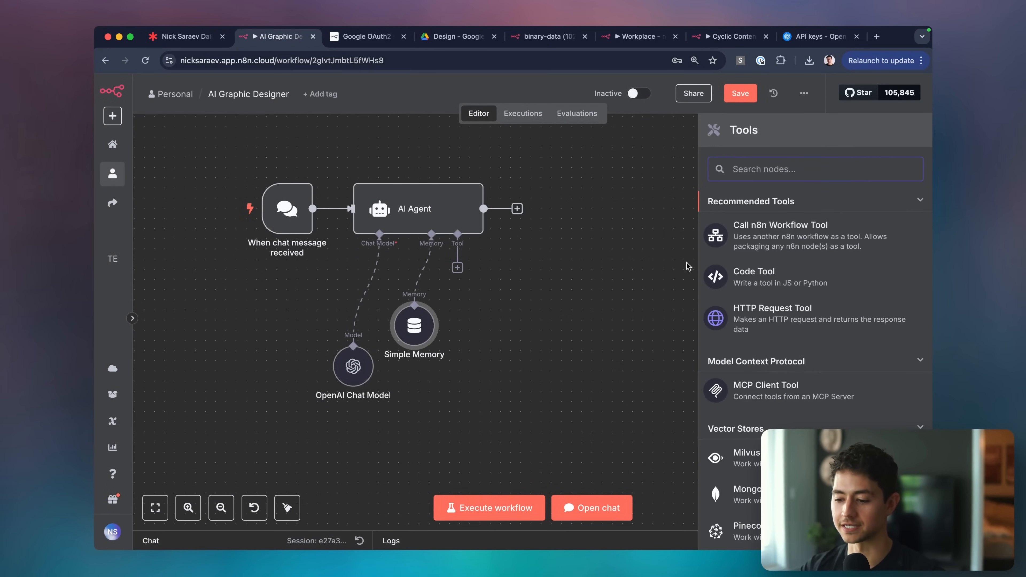
key(Escape)
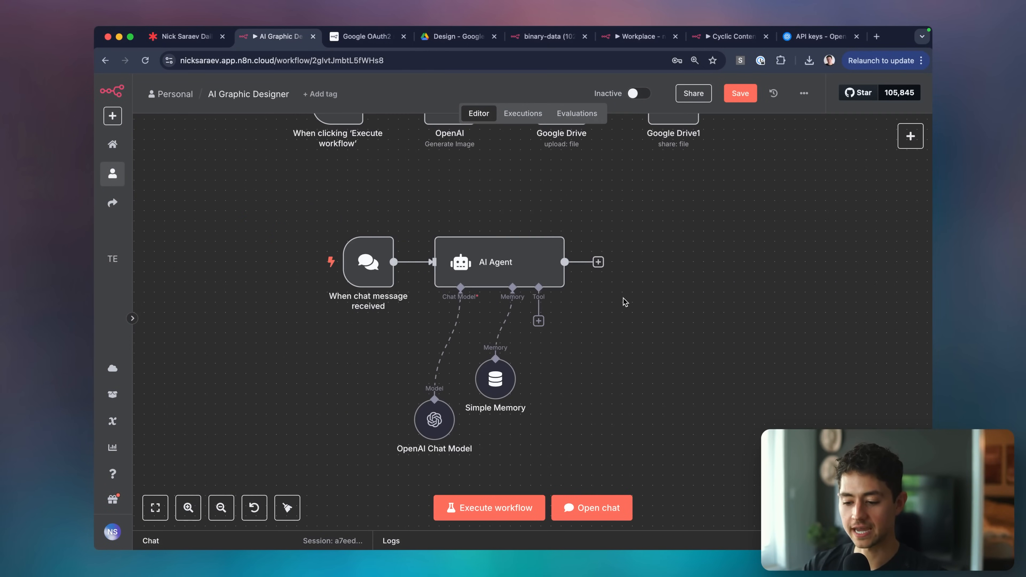
Send a quick greeting in the chat panel to test the AI Agent.
click(594, 507)
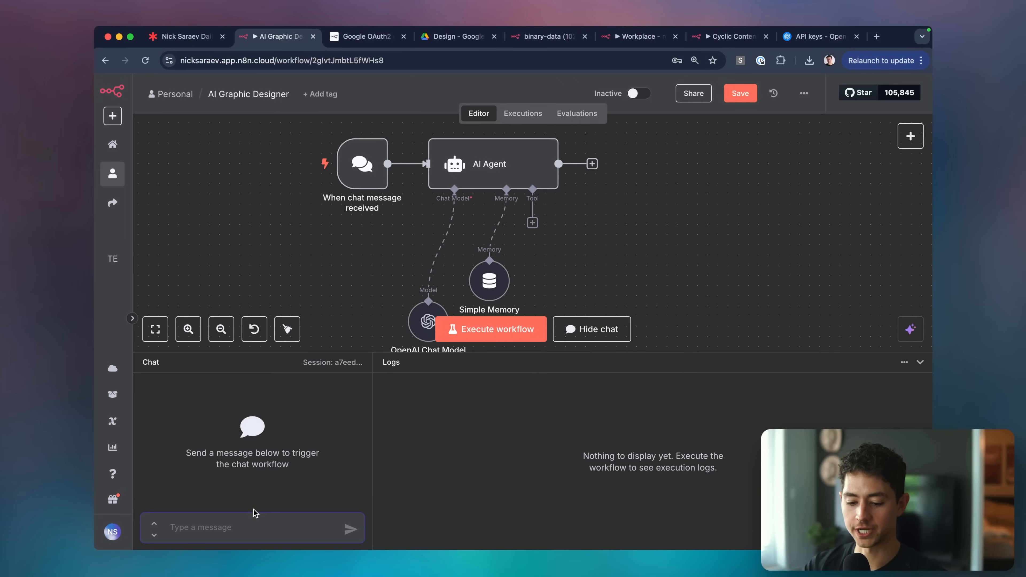
text(H)
key(Return)
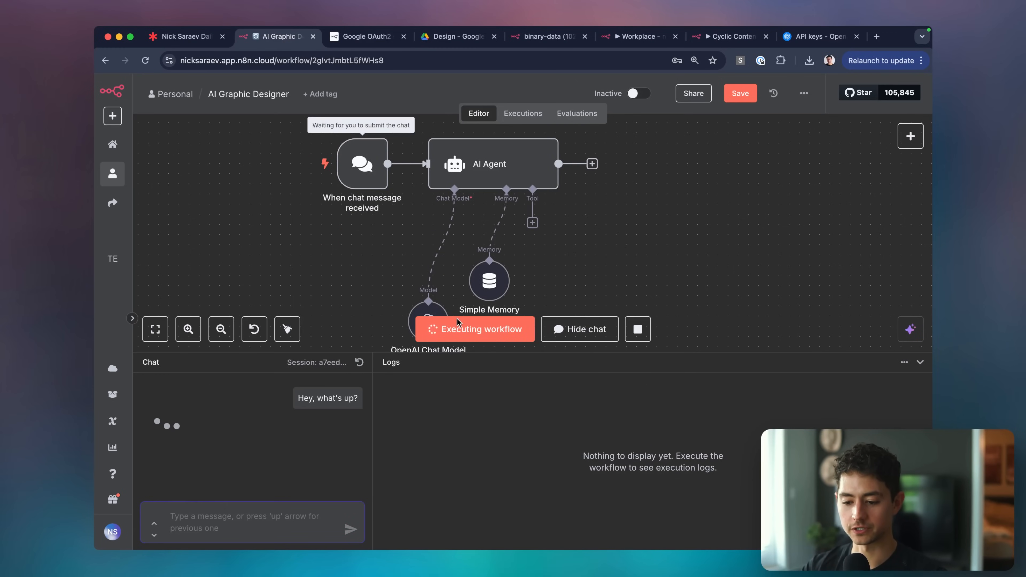
scroll(625, 264, down, 1)
key(super+minus)
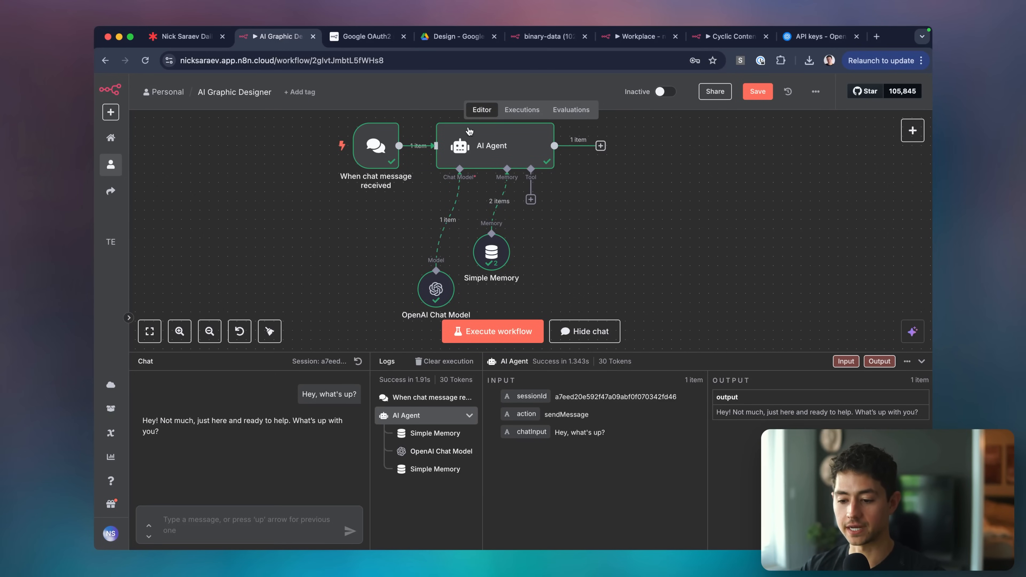
mouse_move(420, 263)
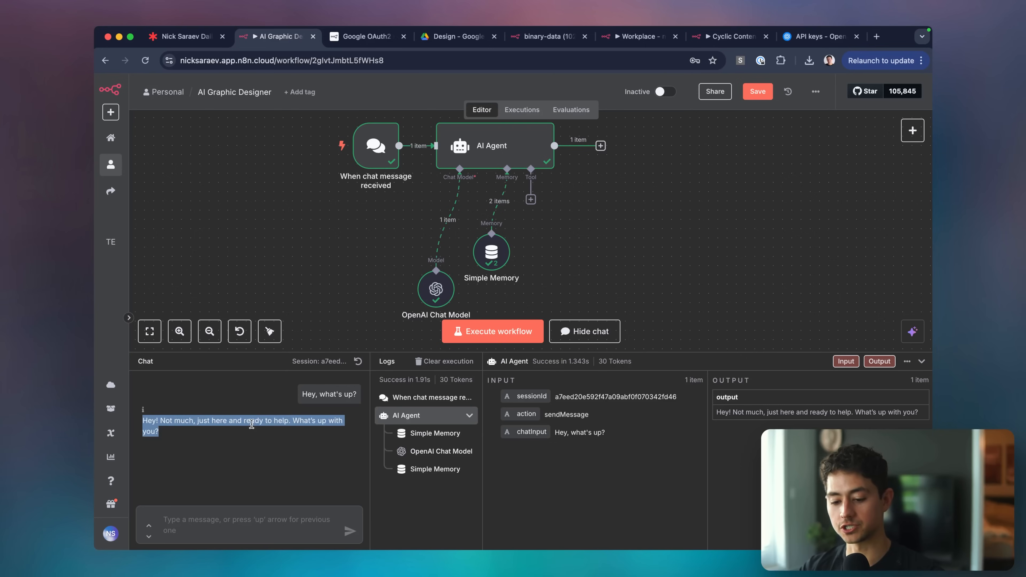
click(313, 438)
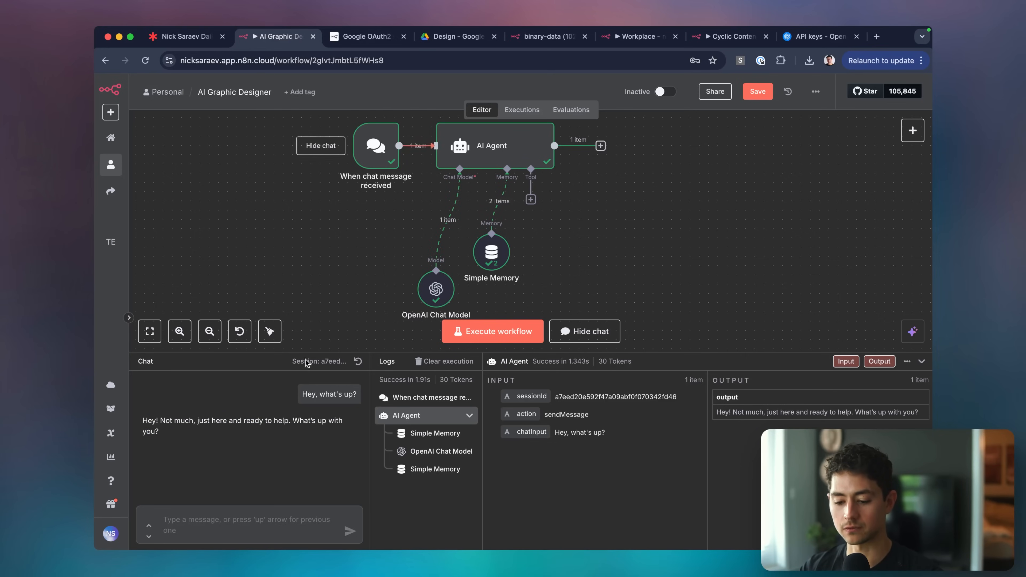
Ask 'Can you design me an image?', read the agent's reply, and hide the chat.
text(Can you des)
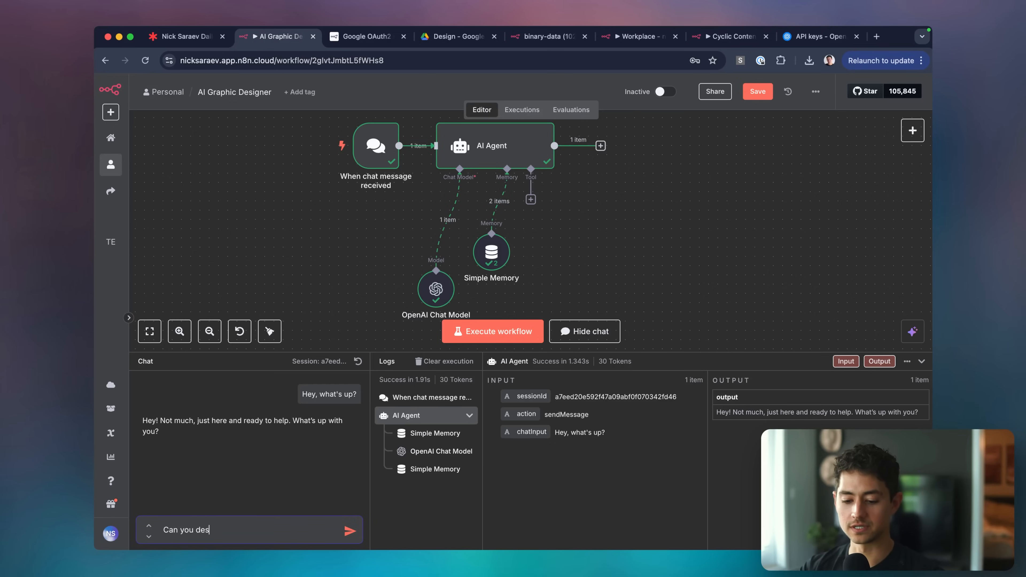
text(ign me an image?)
key(Return)
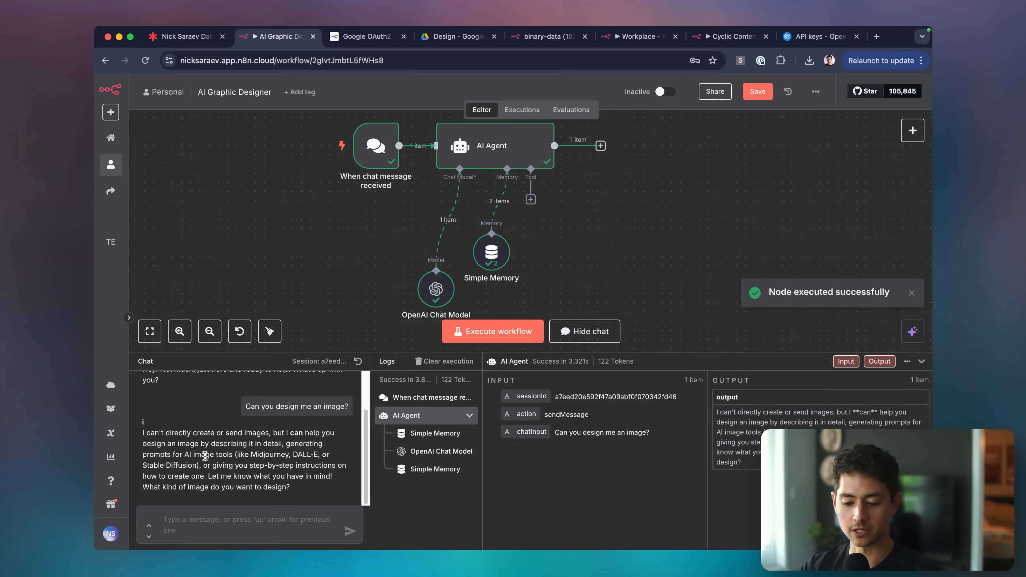
triple_click(205, 456)
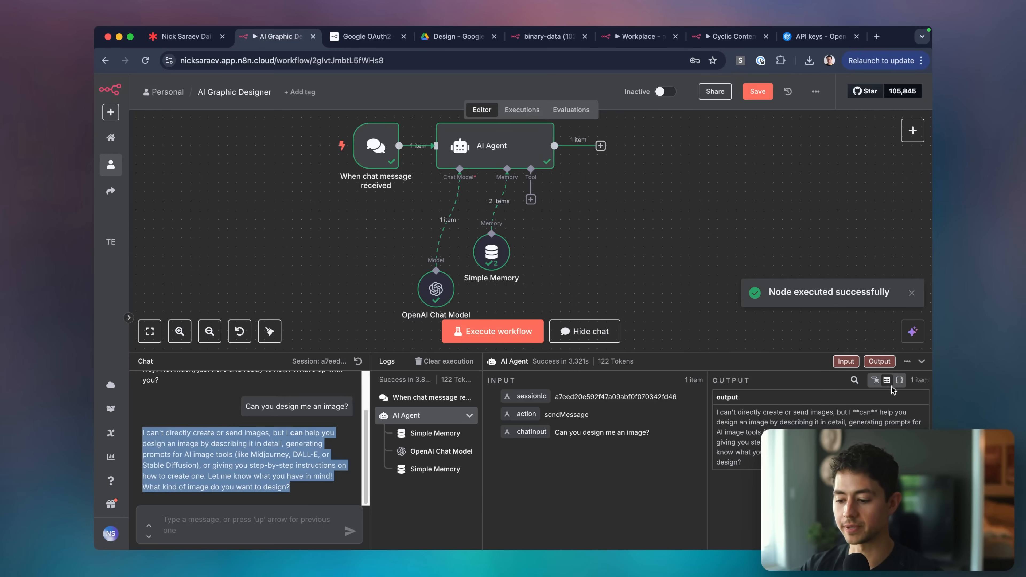
click(921, 361)
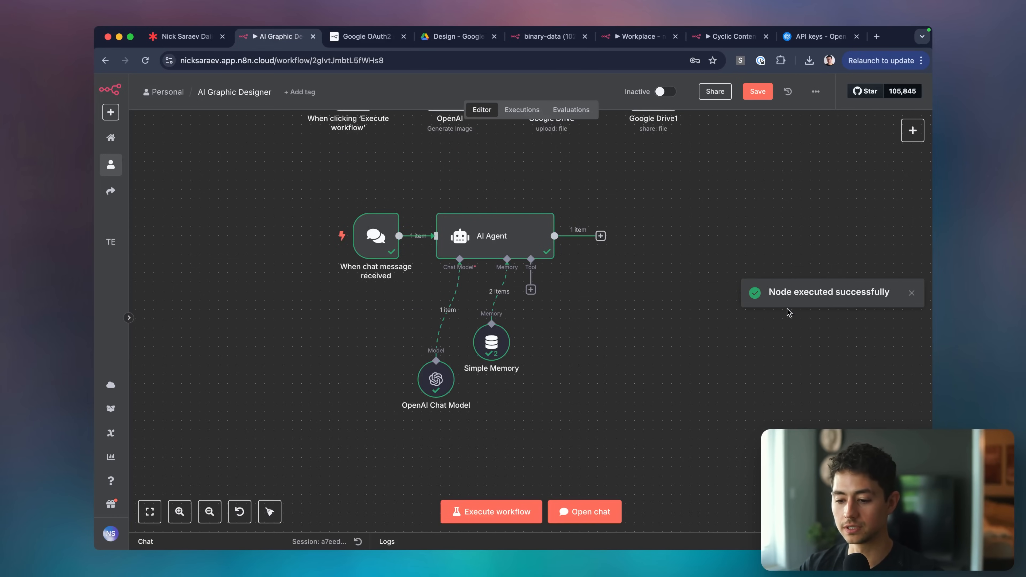
Add a Call n8n Workflow Tool to the AI Agent with a description and a newly created sub-workflow.
click(532, 290)
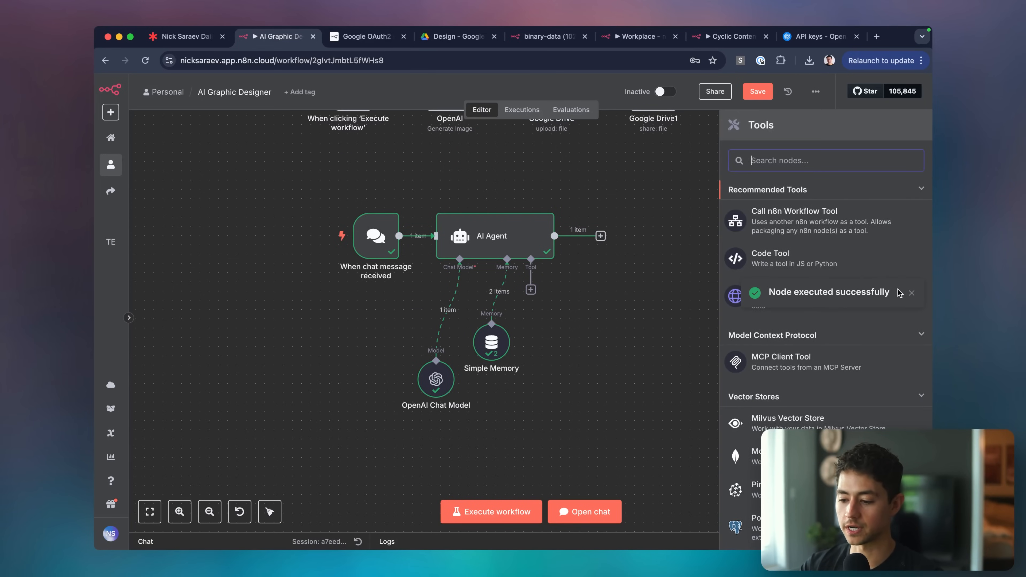
click(799, 226)
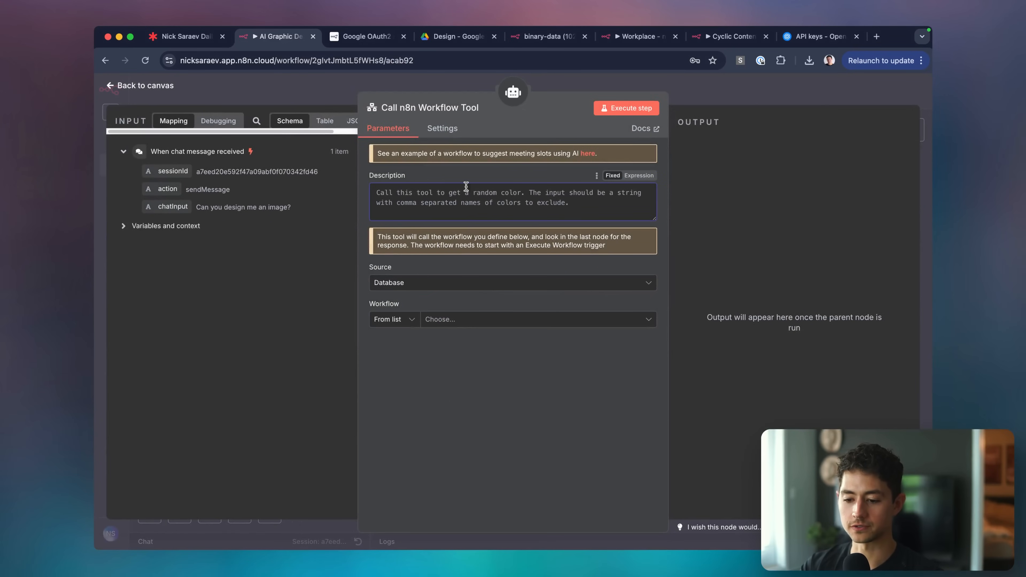
click(466, 187)
text(Call this tool to generate a design.)
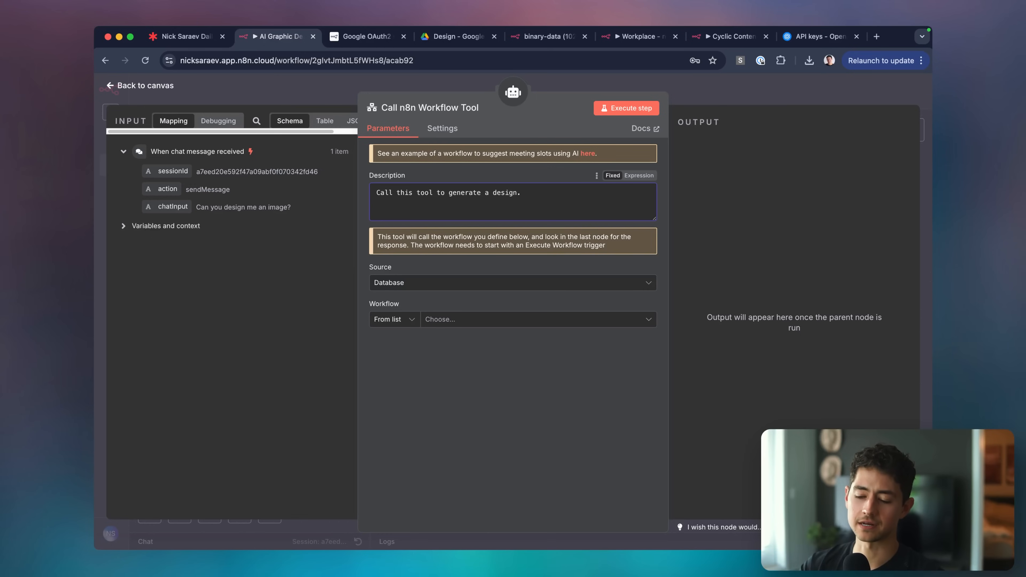
click(434, 319)
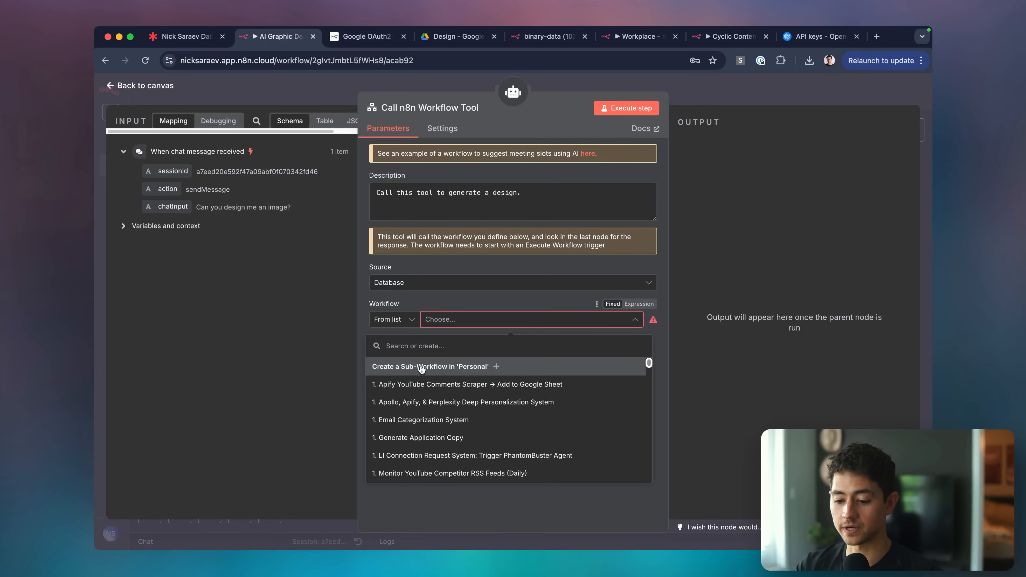
click(430, 366)
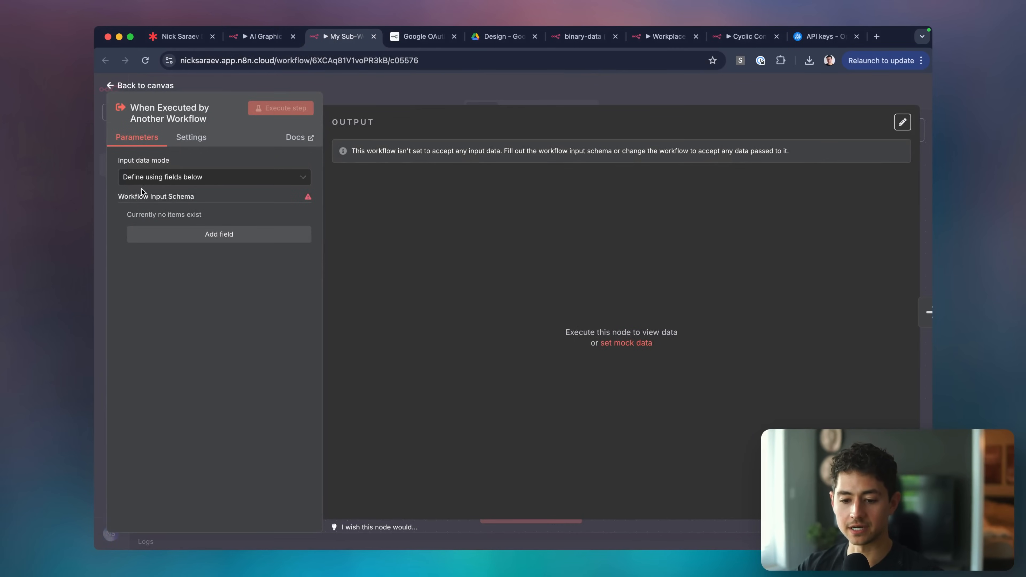
Add input fields named imagePrompt and resolution, plus a third empty field.
click(176, 235)
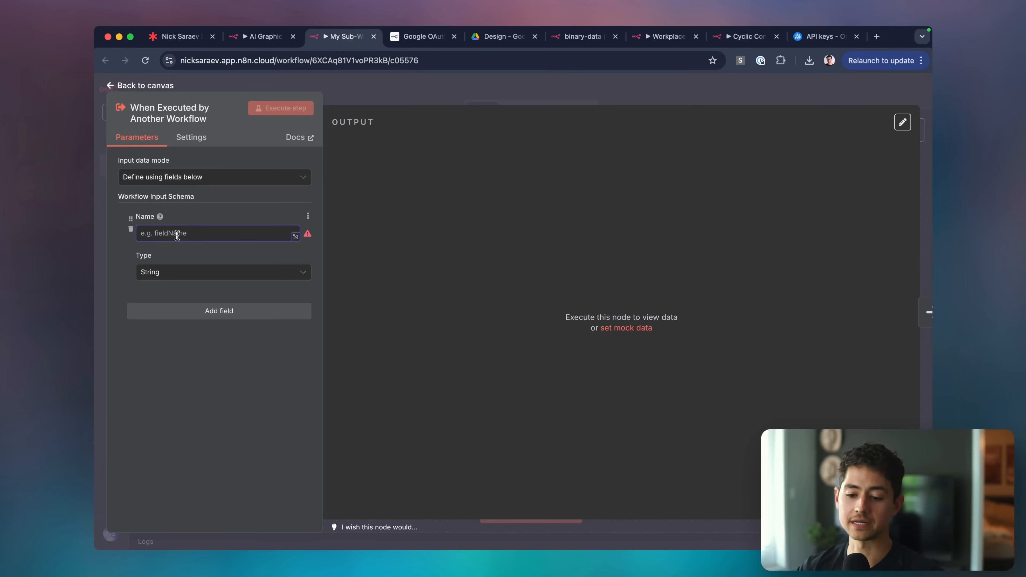
text(imagePrompt)
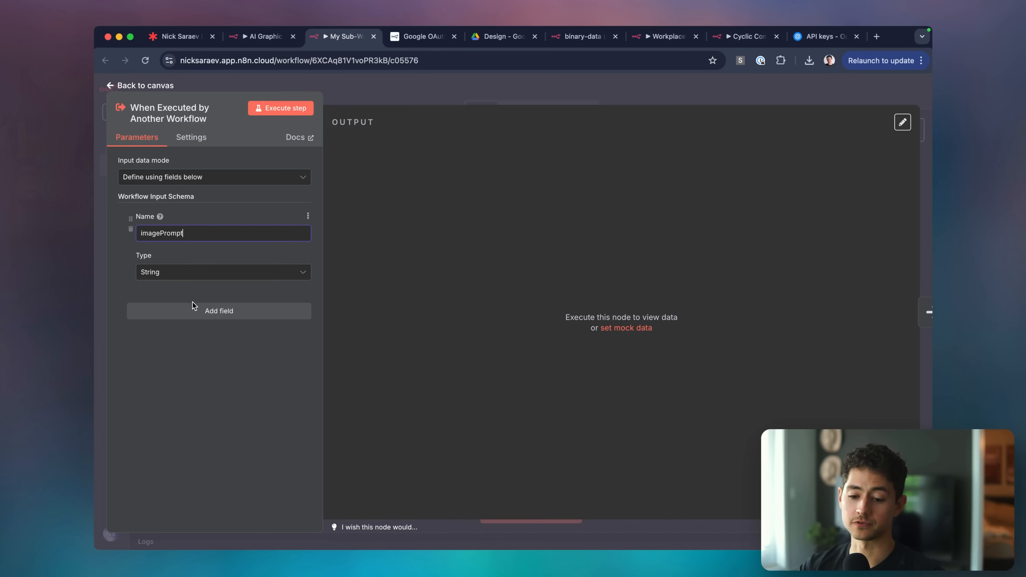
click(194, 307)
text(resolution)
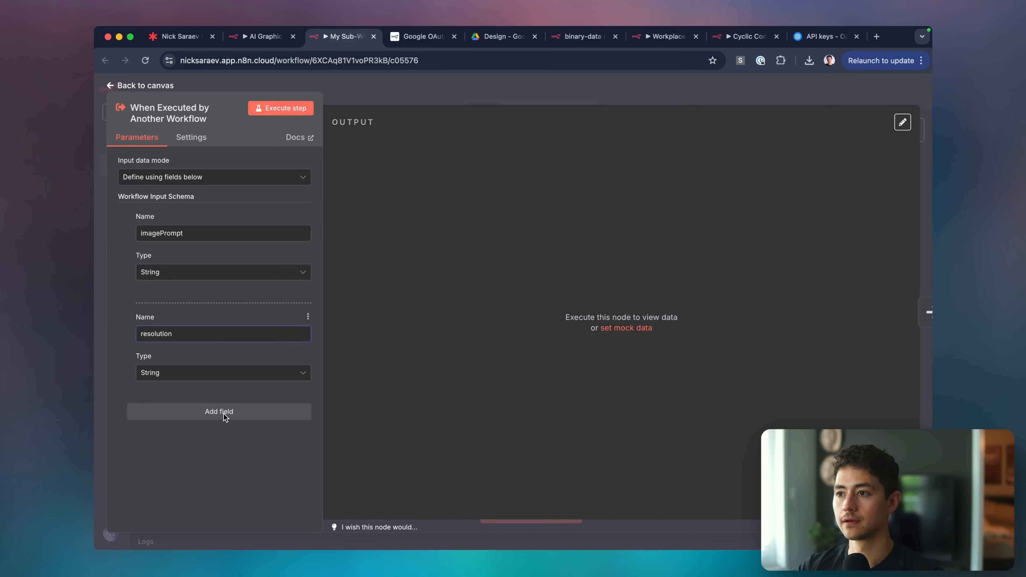
click(225, 417)
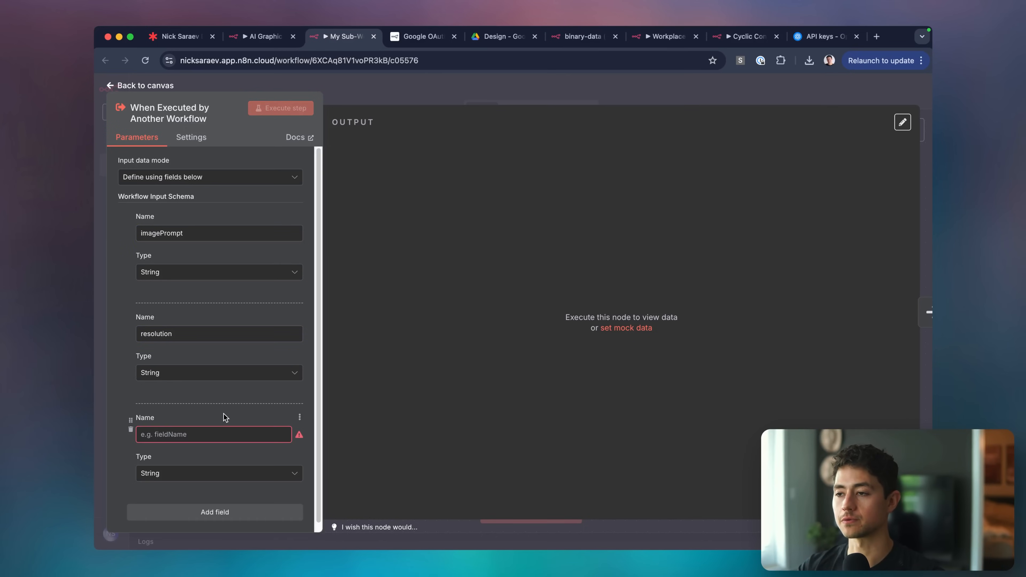
Review the image prompt in the main workflow's OpenAI image generation node.
click(262, 39)
key(Escape)
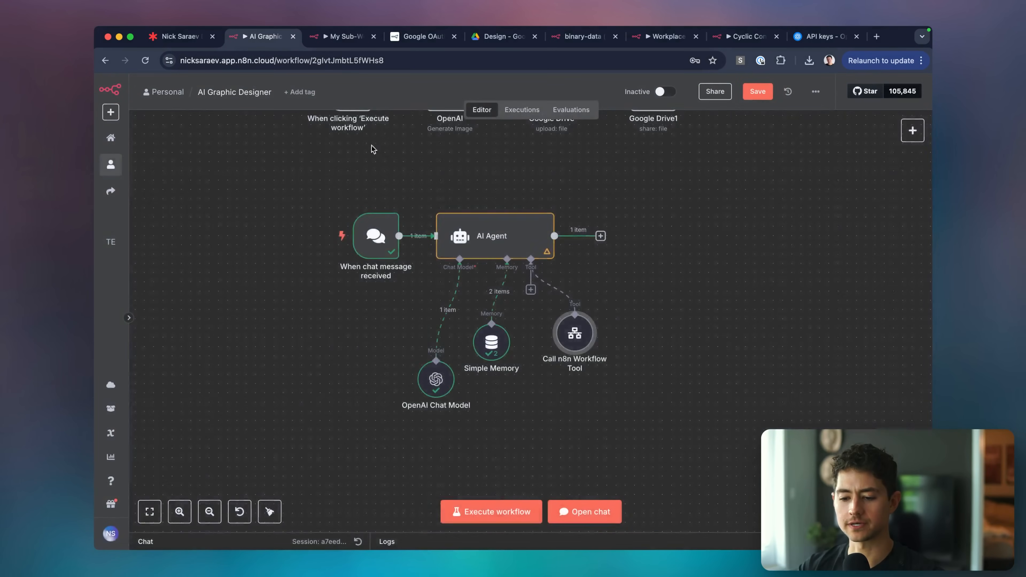
scroll(373, 149, up, 2)
click(485, 188)
double_click(485, 187)
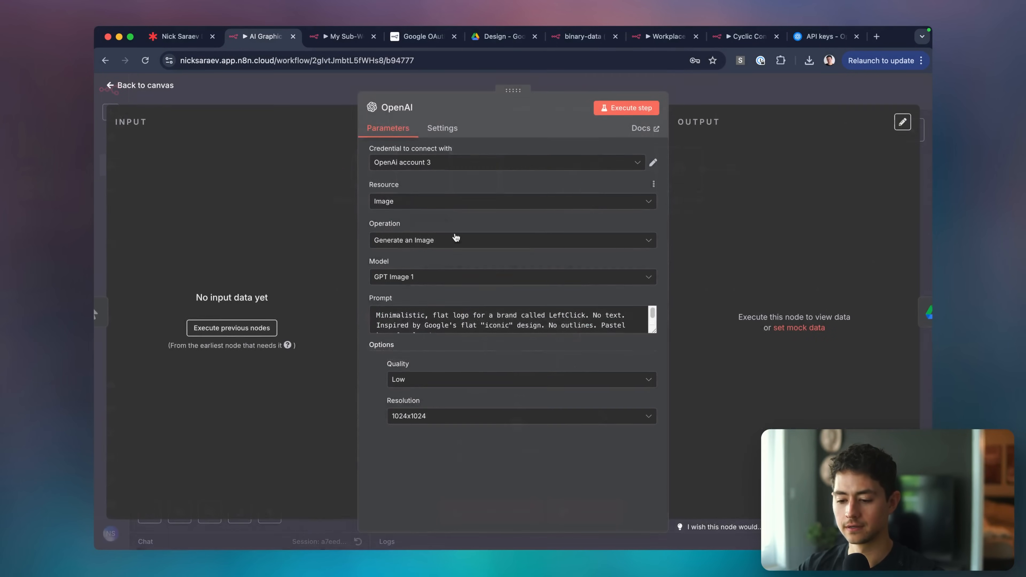
triple_click(403, 315)
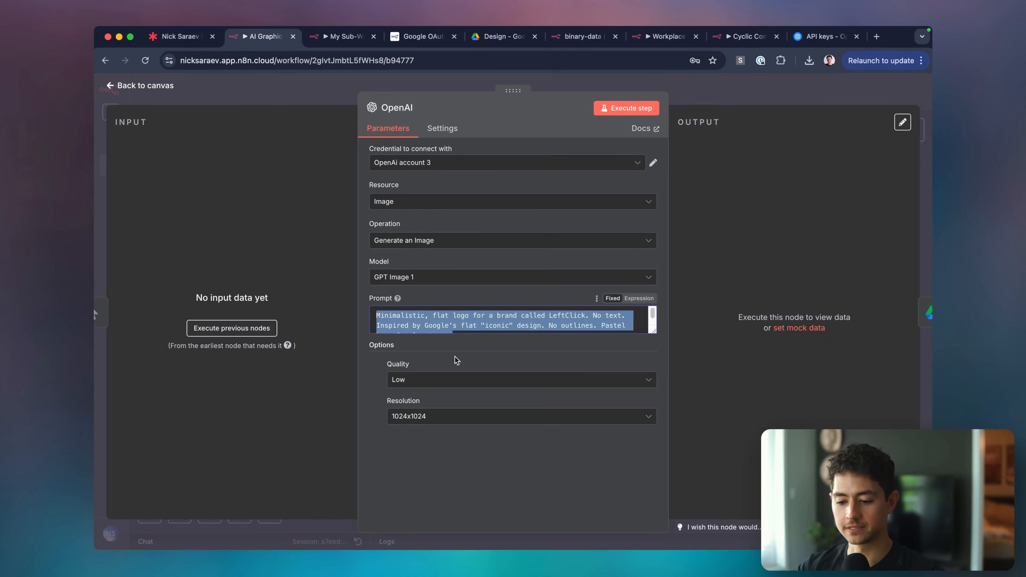
click(456, 359)
Name the third input field imageType and close the trigger settings.
click(336, 41)
scroll(232, 366, down, 1)
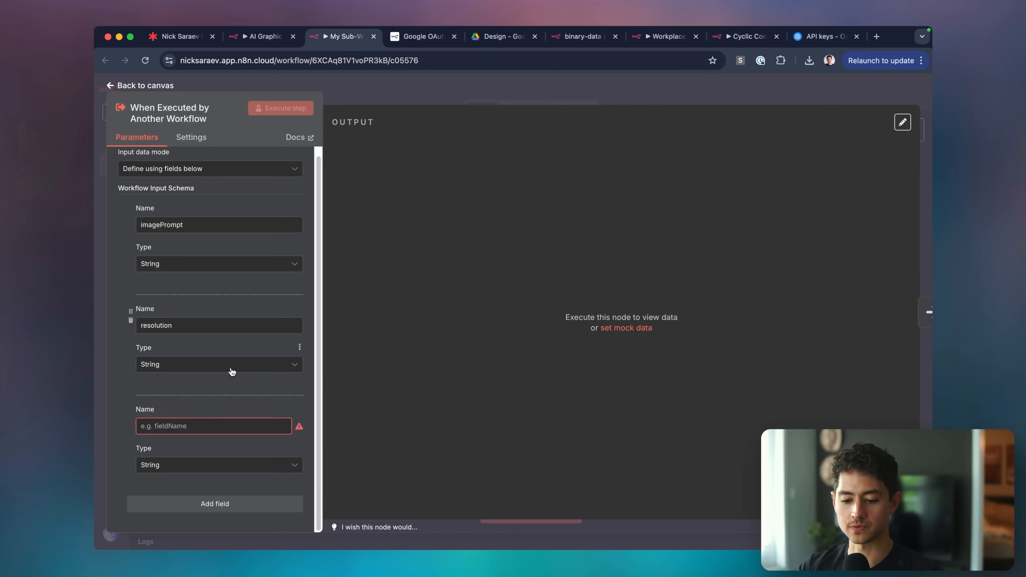
click(205, 423)
text(imageType)
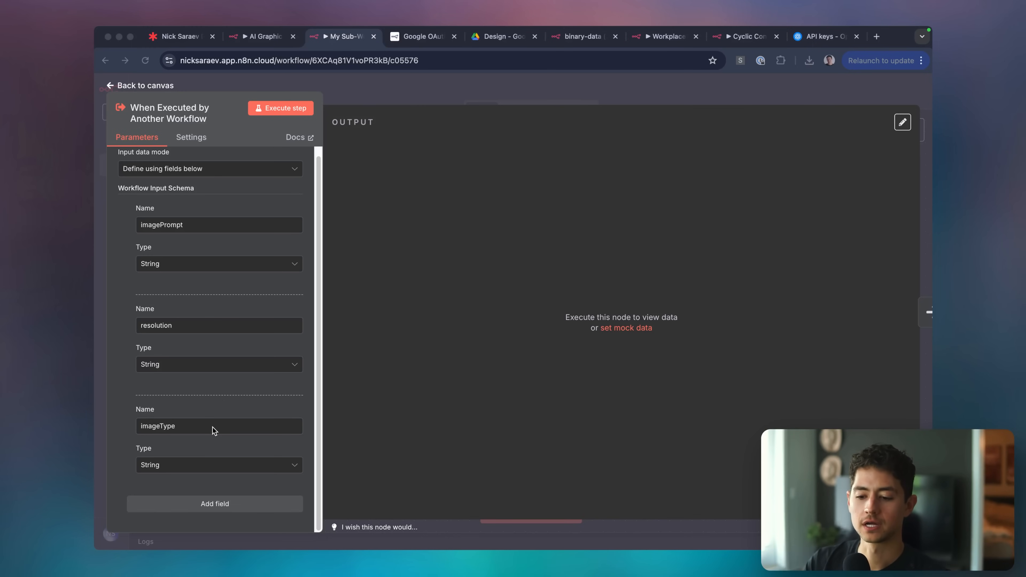
click(293, 386)
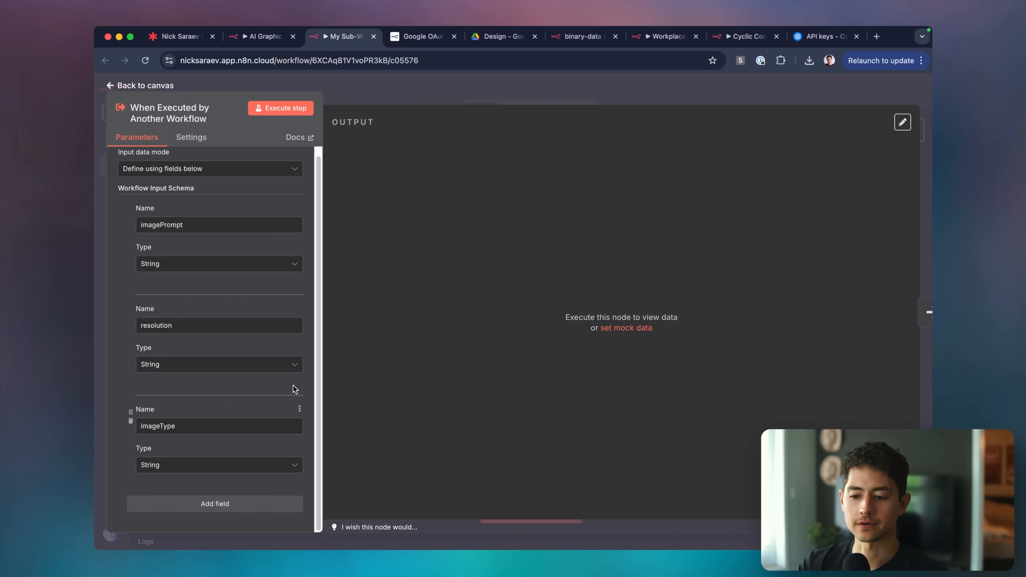
click(406, 100)
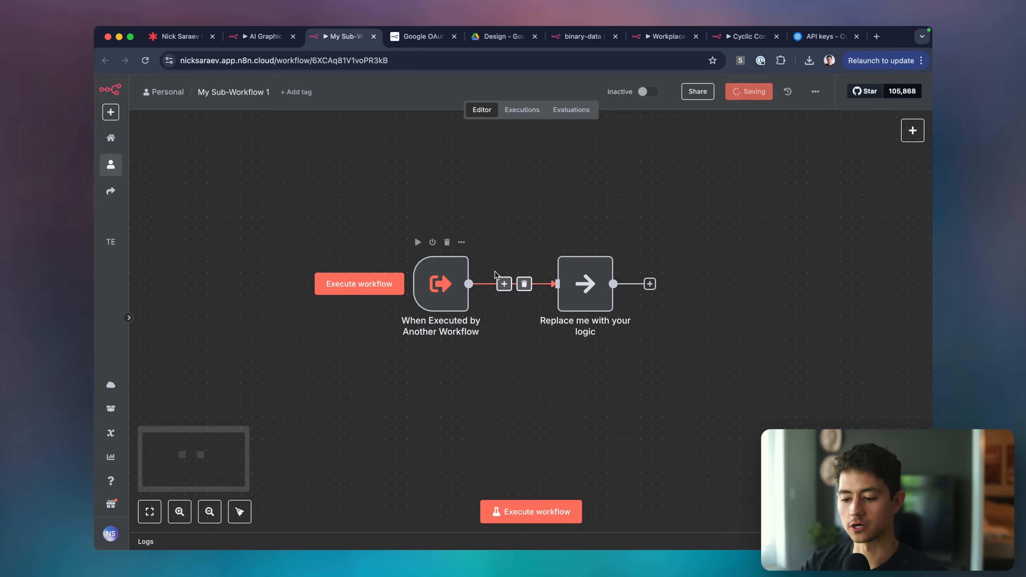
Delete the 'Replace me with your logic' node and rename the sub-workflow 'GPT Image 1 Generator'.
click(602, 303)
key(Delete)
click(245, 93)
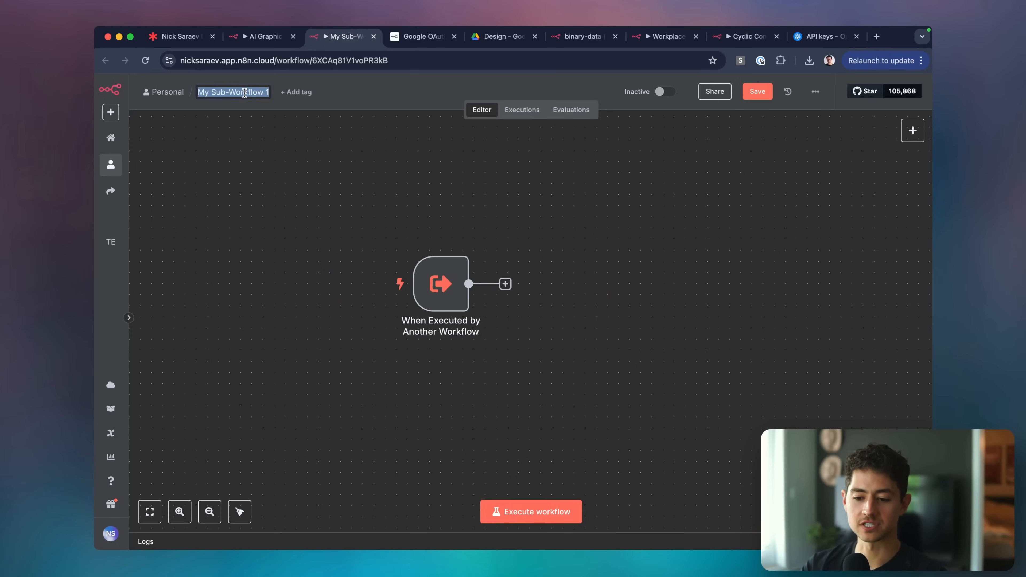
text(AIT Image 1 Generato)
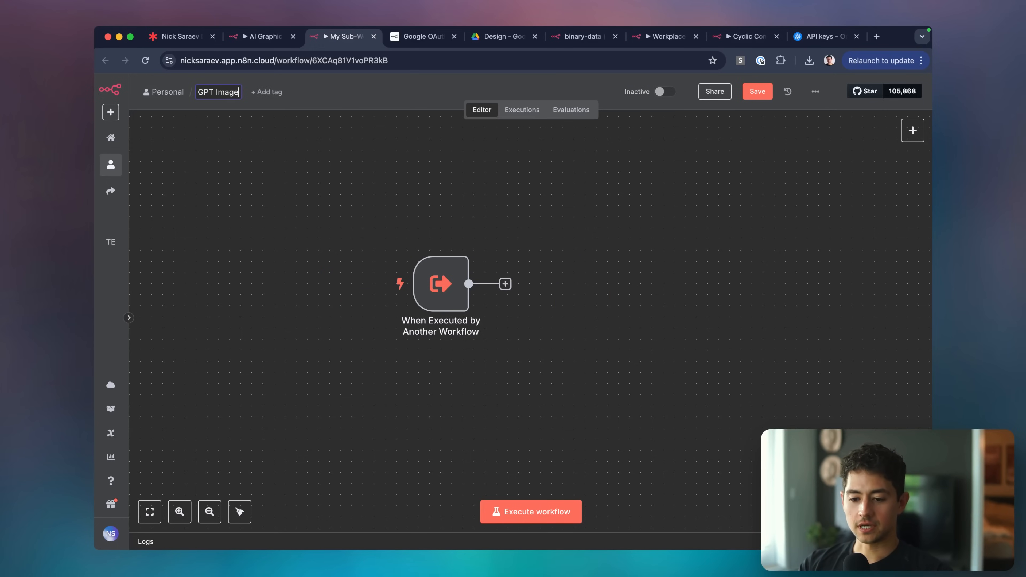
text(r)
key(Return)
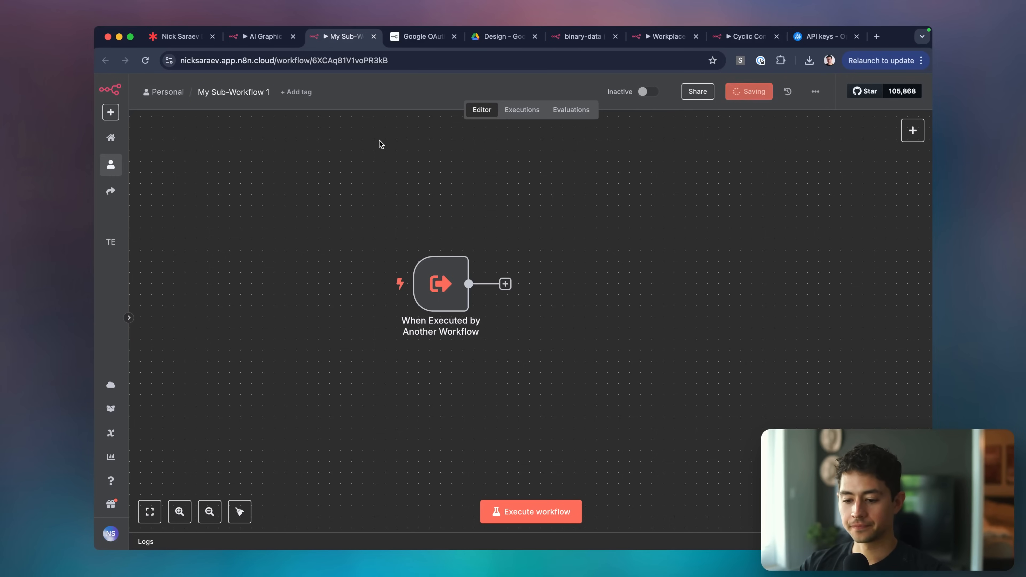
Copy the name 'AI Graphic Designer' from the main workflow's title.
click(255, 88)
click(257, 37)
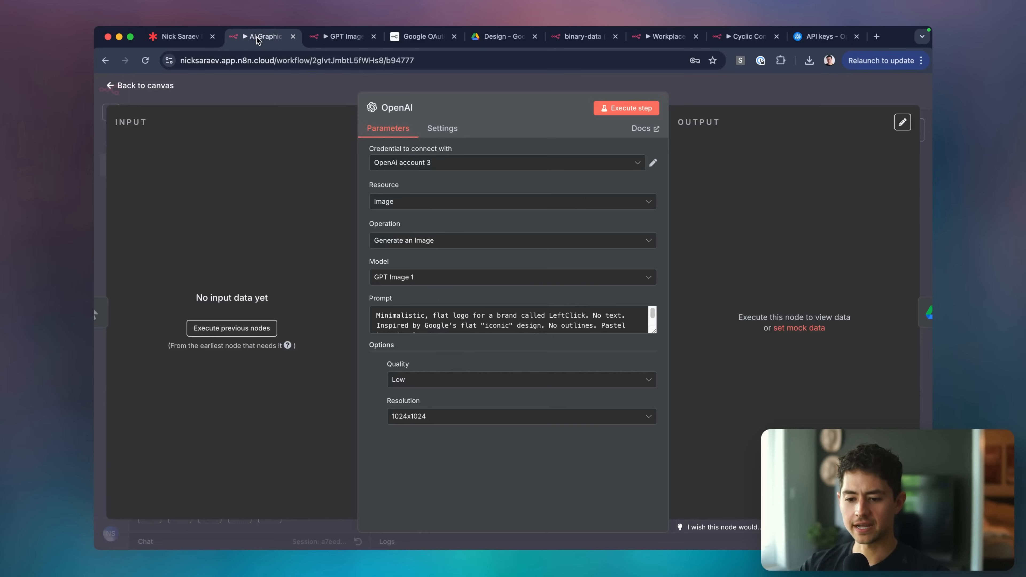
key(Escape)
click(246, 92)
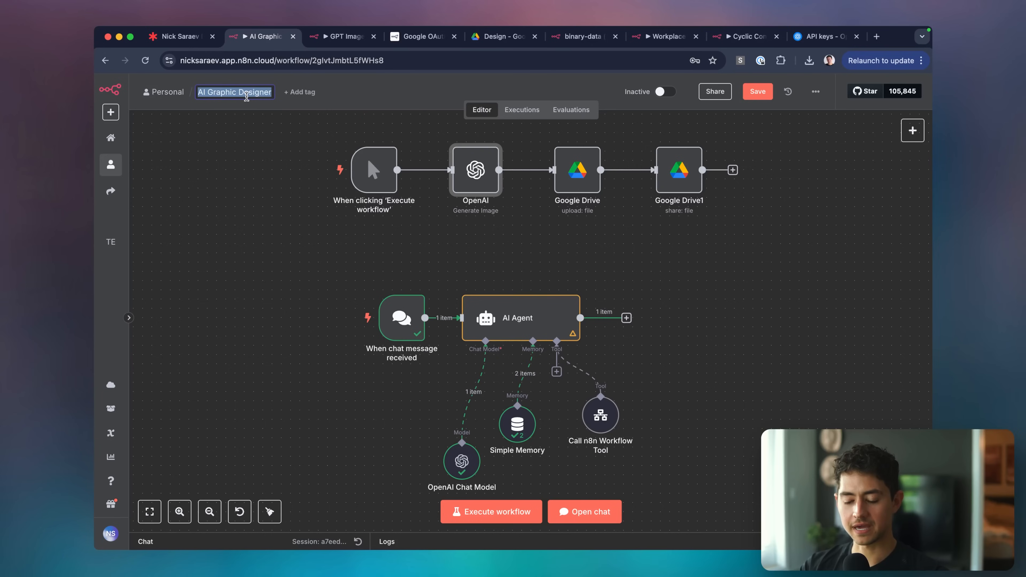
key(super+c)
key(ctrl+Tab)
Append '(AI Graphic Designer)' to the sub-workflow name and return to the AI Graphic Designer workflow.
double_click(249, 95)
key(Right)
text(()
key(super+v)
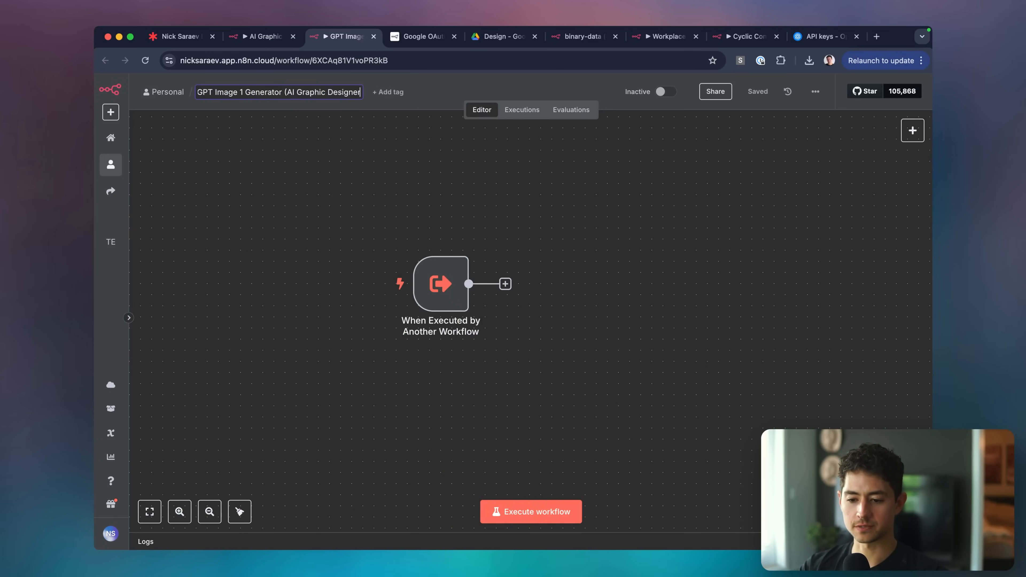
text())
key(Return)
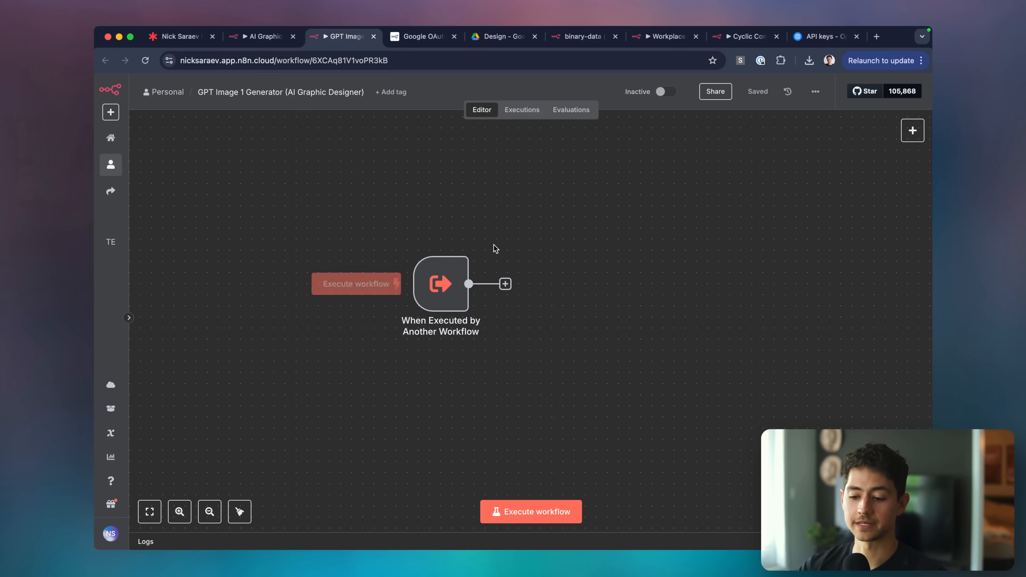
key(ctrl+shift+Tab)
scroll(291, 182, up, 2)
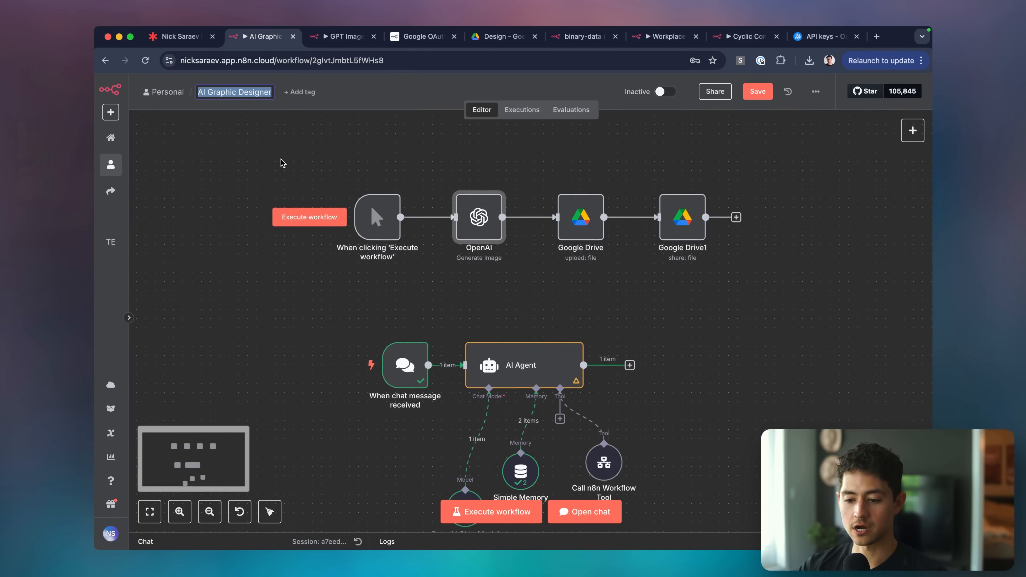
drag(279, 158, 859, 291)
key(Delete)
key(ctrl+Tab)
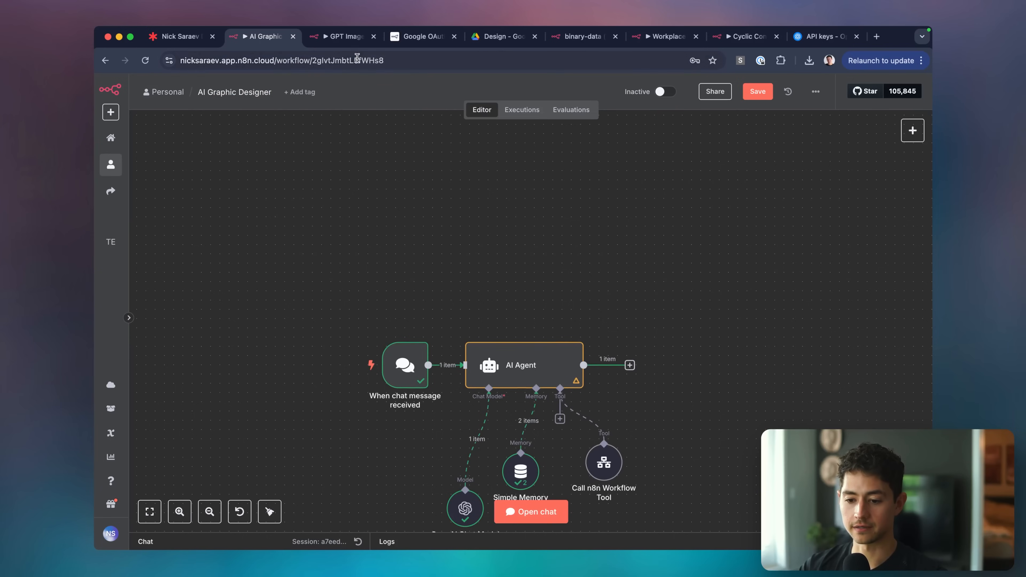
key(super+v)
drag(711, 383, 569, 306)
drag(539, 231, 692, 387)
key(Delete)
drag(439, 295, 579, 296)
scroll(550, 304, right, 2)
scroll(550, 304, right, 1)
scroll(579, 297, right, 3)
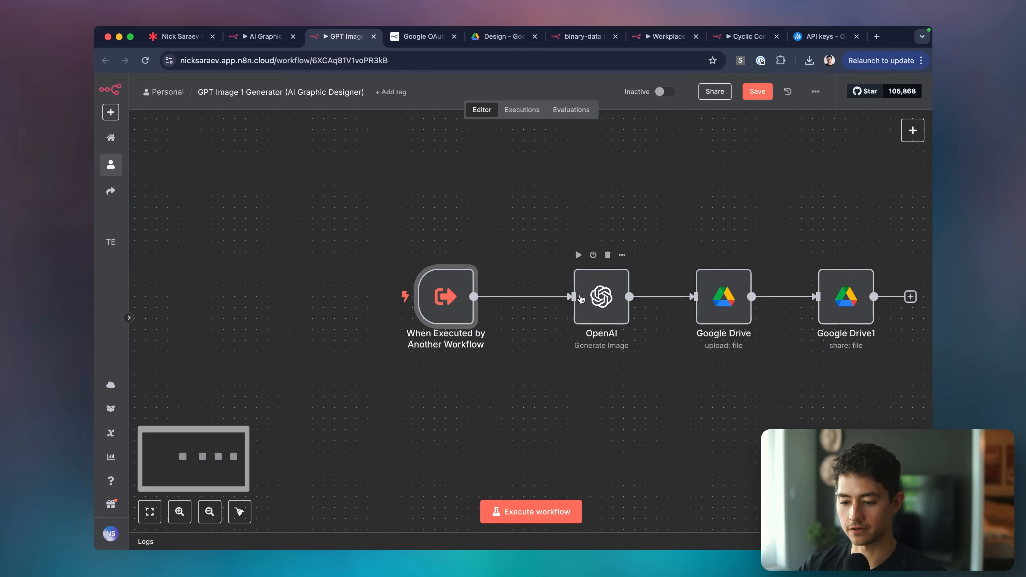
drag(463, 225, 816, 388)
drag(732, 297, 700, 297)
click(608, 396)
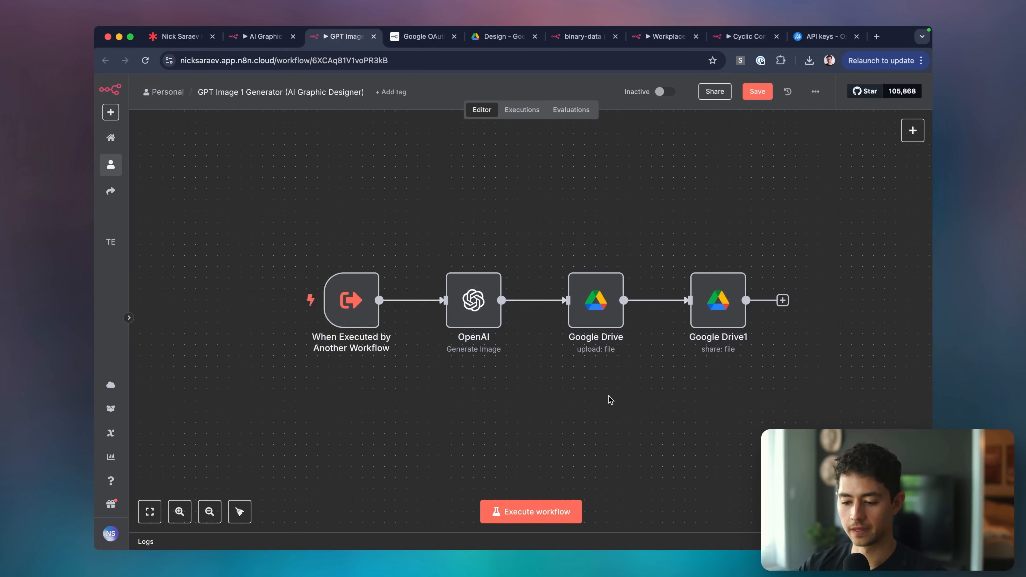
scroll(606, 392, left, 1)
scroll(606, 392, down, 1)
key(ctrl+shift+Tab)
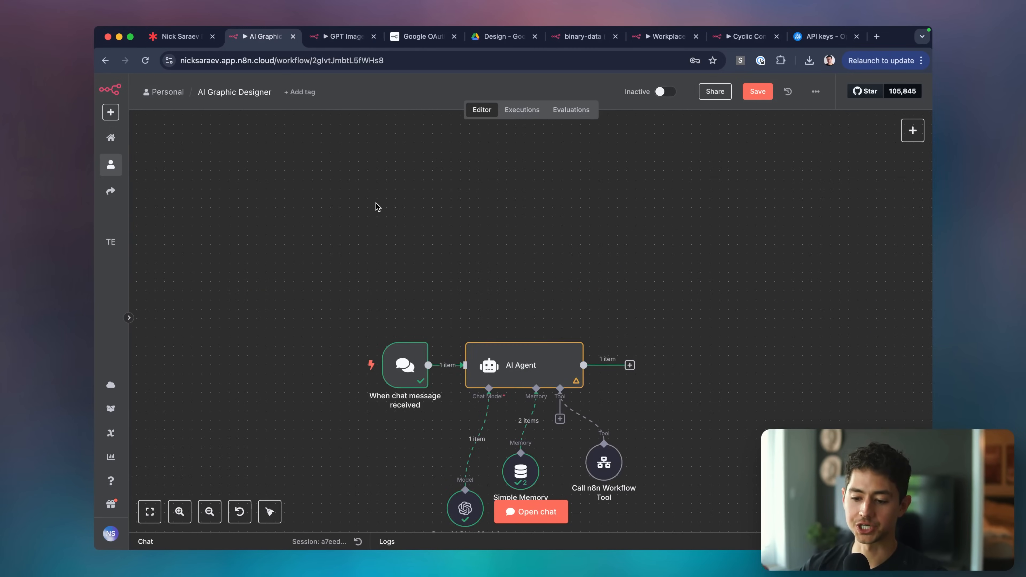
scroll(376, 205, down, 3)
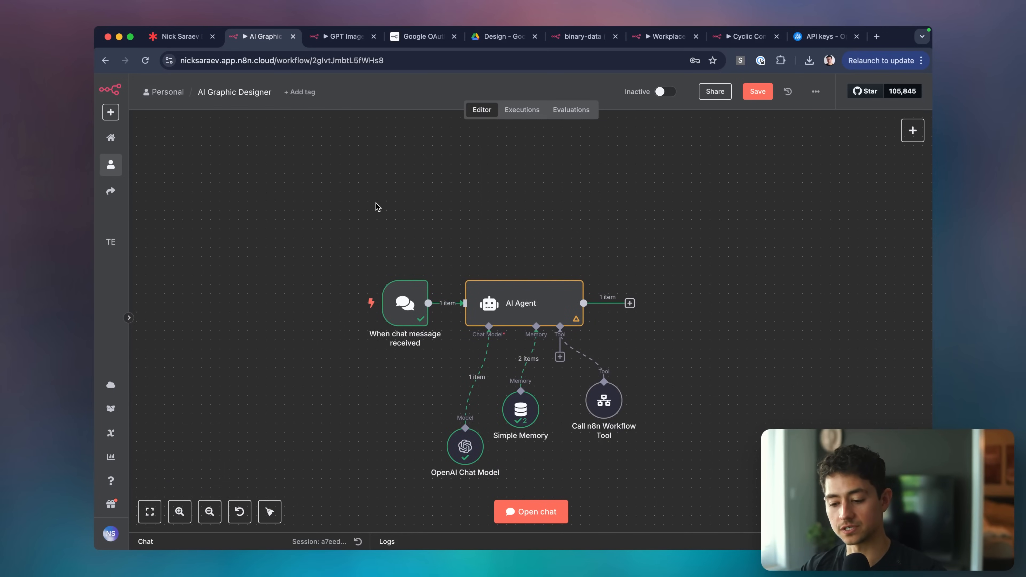
scroll(526, 328, up, 5)
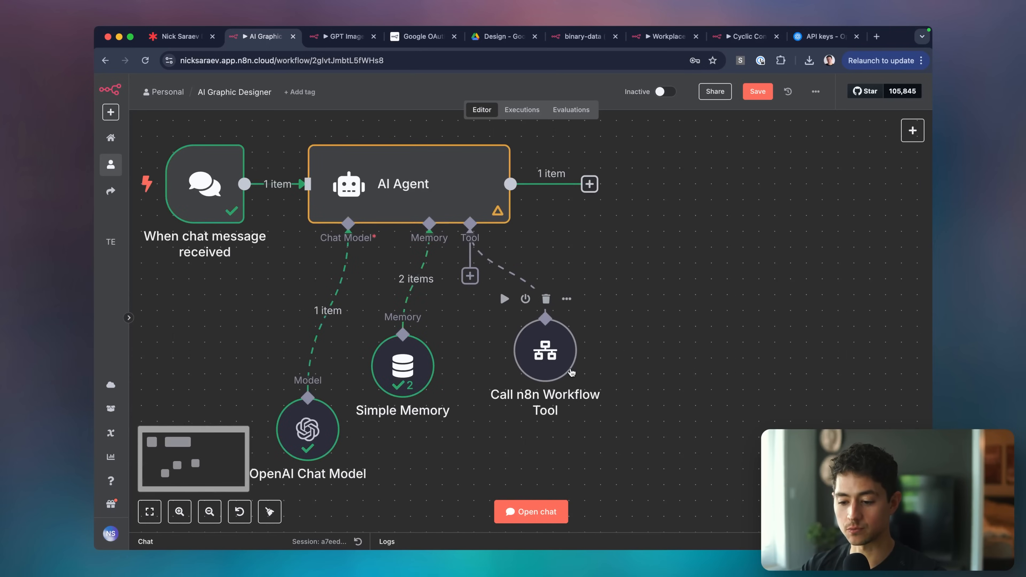
scroll(573, 380, down, 2)
scroll(649, 405, down, 3)
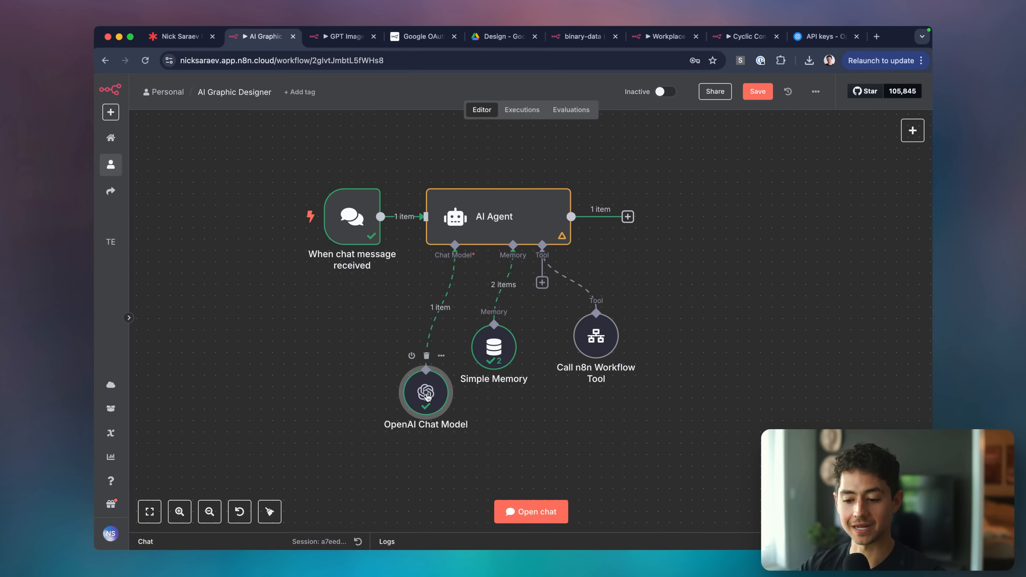
key(ctrl+Tab)
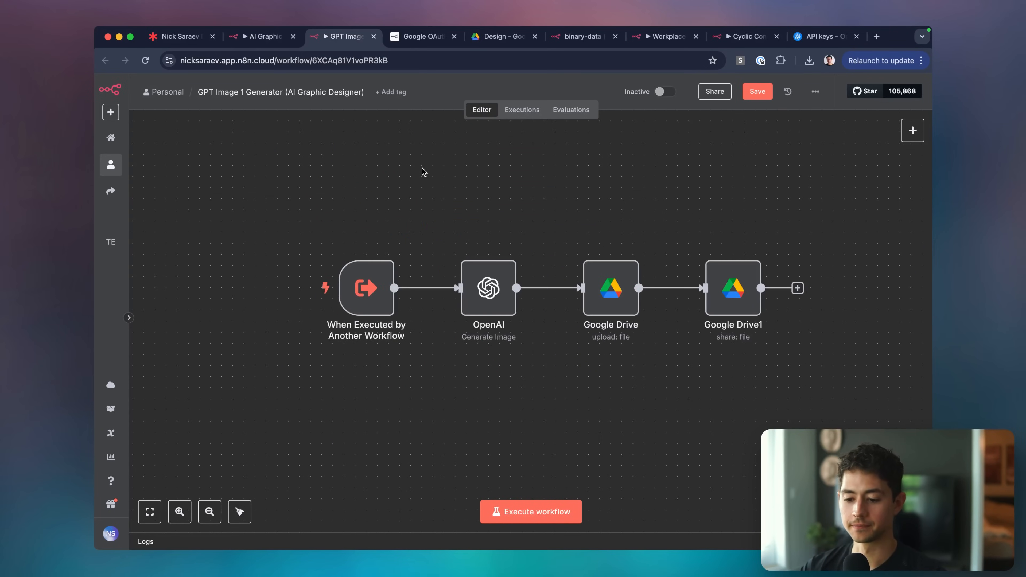
Review the trigger's existing inputs and the Google Drive upload's File Name setting.
double_click(367, 287)
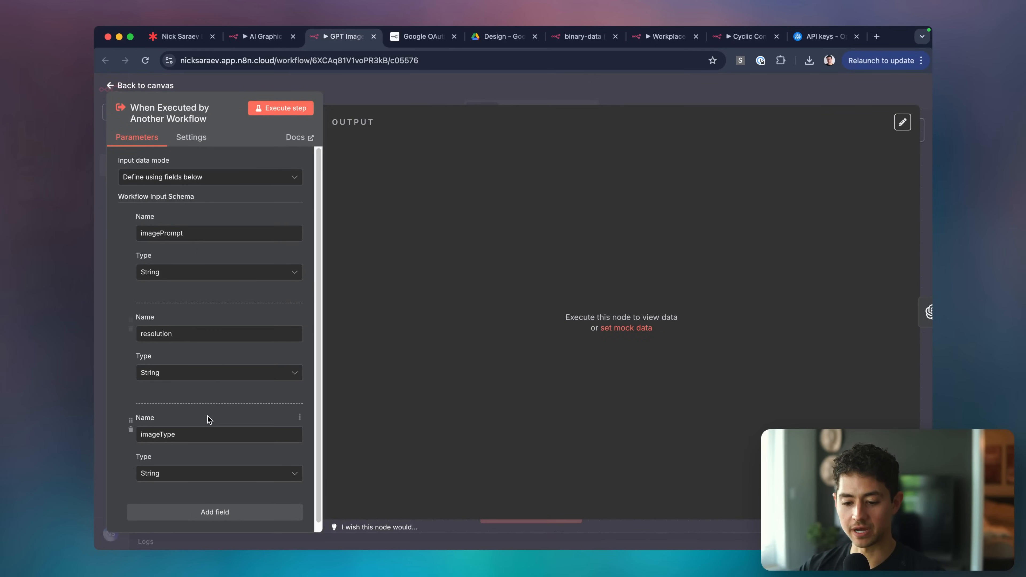
scroll(209, 421, down, 1)
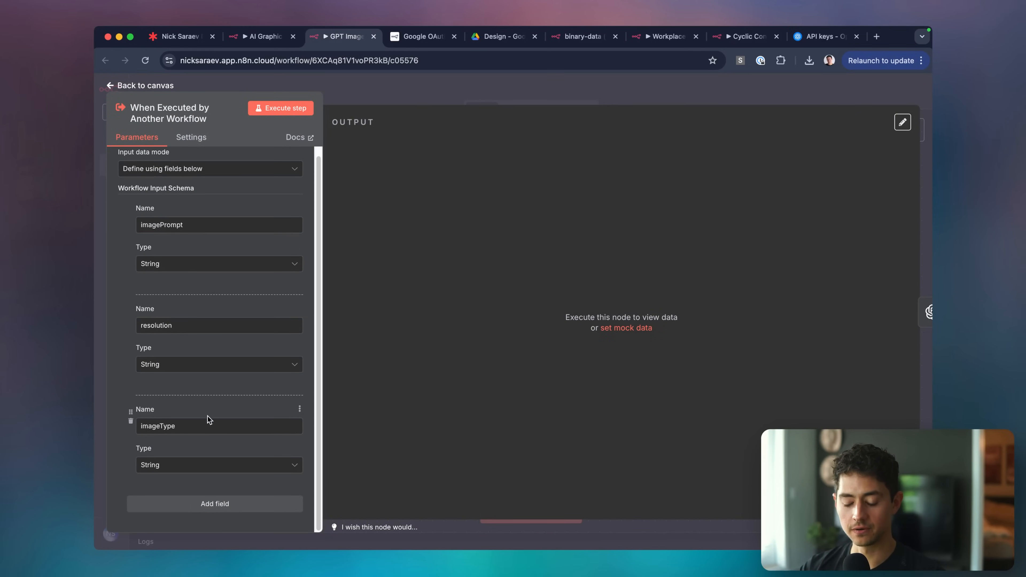
click(443, 82)
double_click(609, 289)
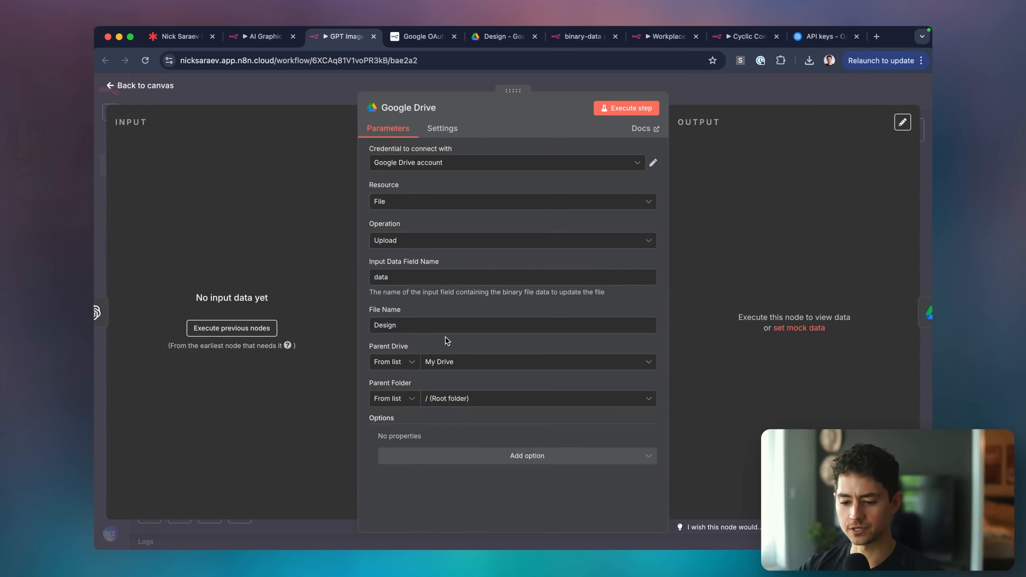
scroll(488, 323, up, 5)
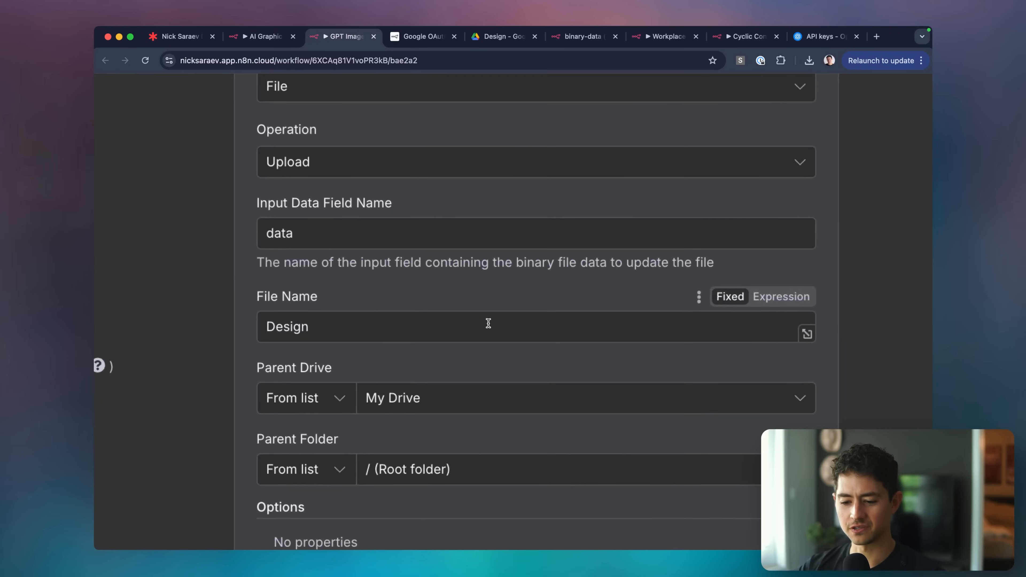
scroll(488, 323, down, 5)
click(746, 91)
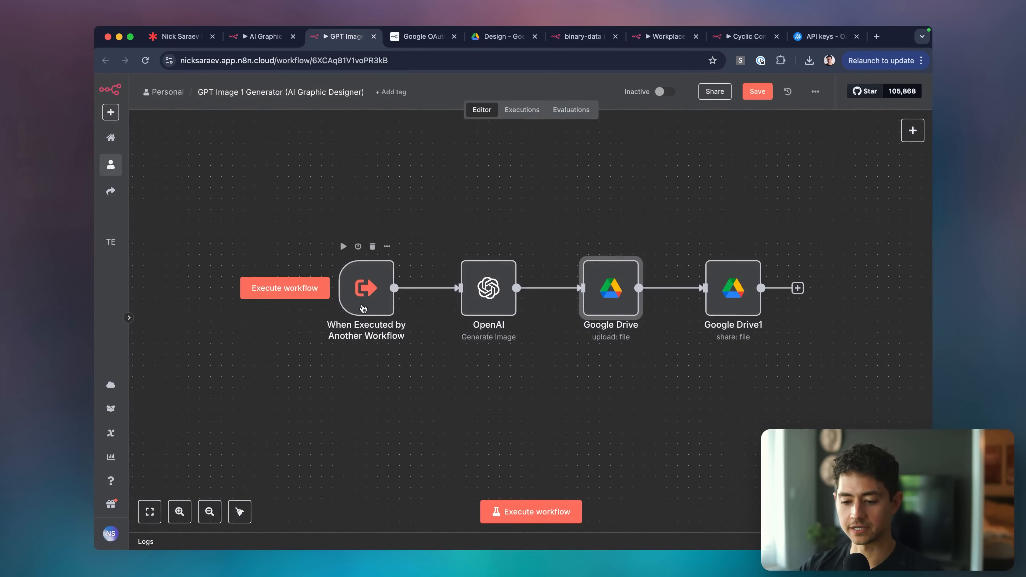
Add a fourth trigger input field named fileName.
double_click(363, 308)
click(215, 503)
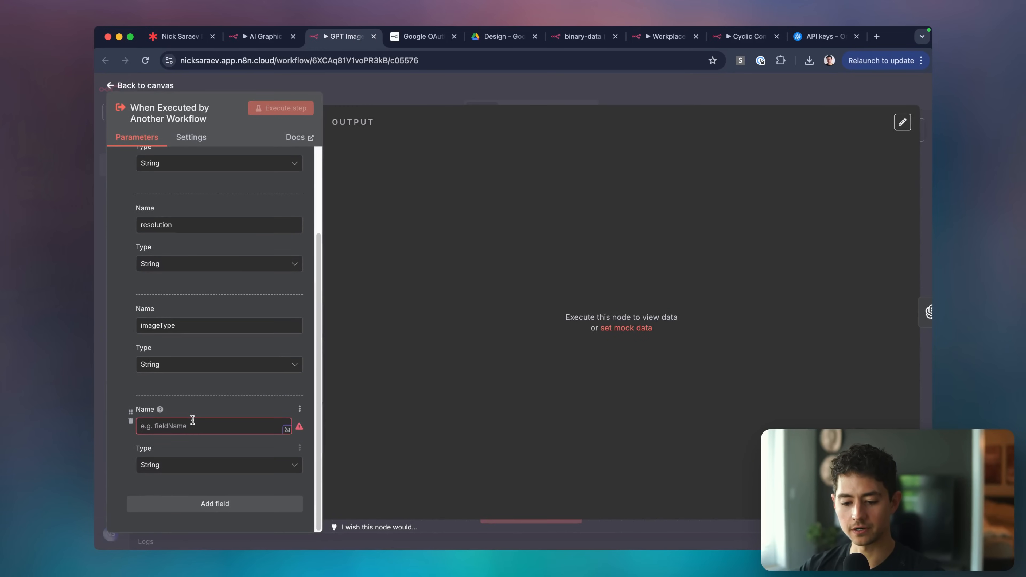
text(fileName)
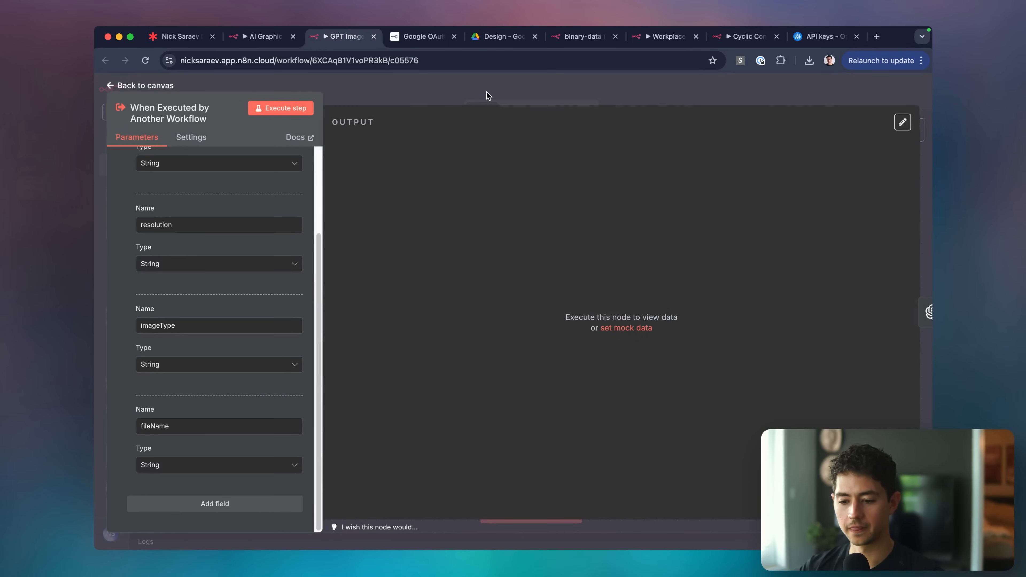
click(488, 96)
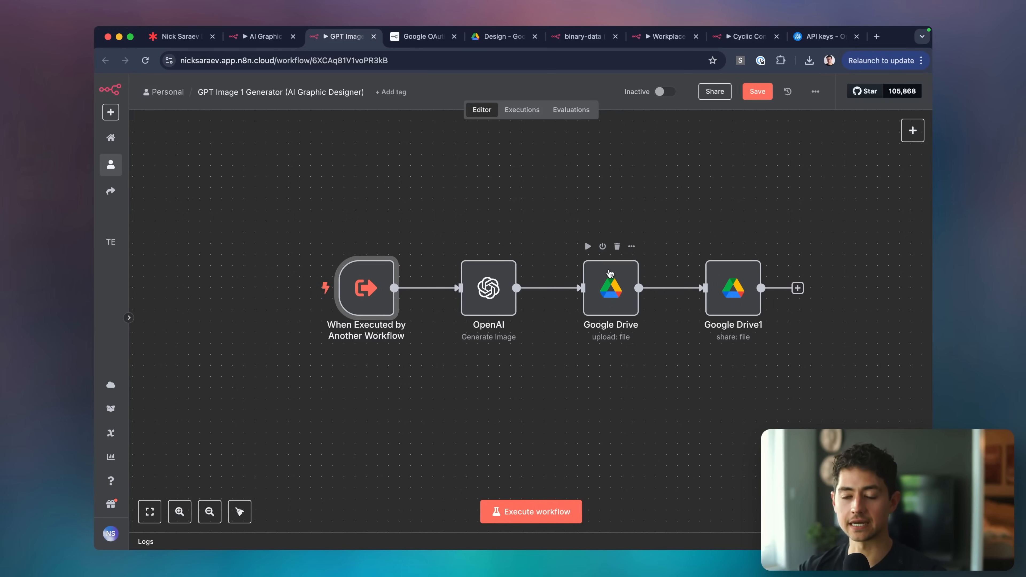
double_click(366, 288)
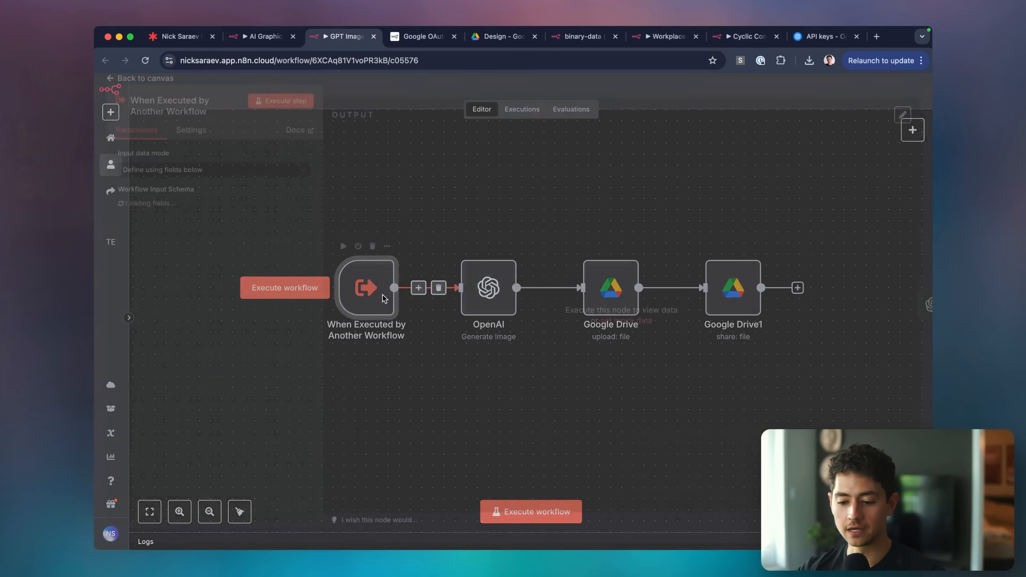
Run the trigger and set imagePrompt to a simple flat minimalistic Google-style C icon.
click(285, 116)
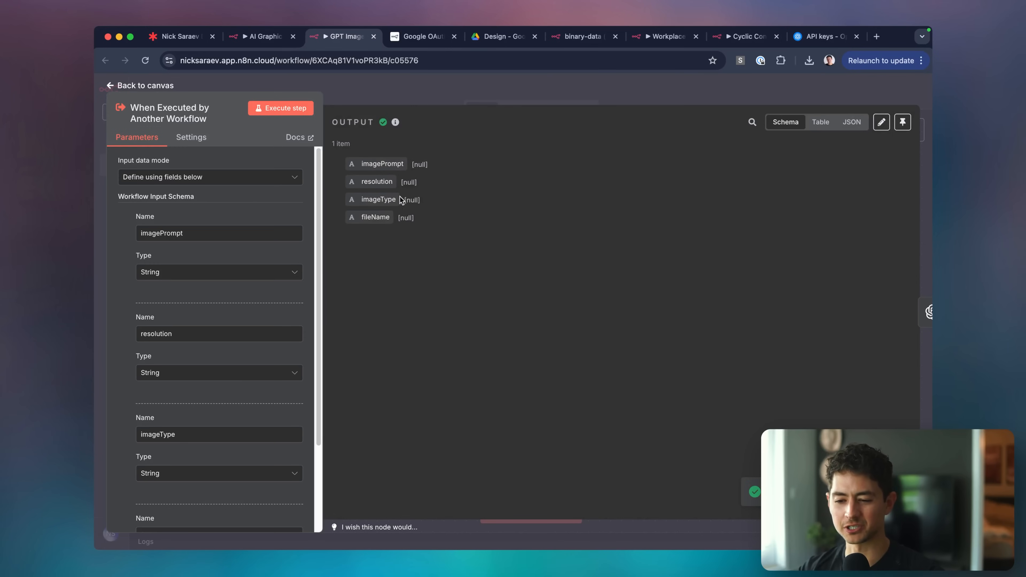
click(884, 124)
click(503, 169)
key(Left)
key(alt+shift+Left)
key(BackSpace)
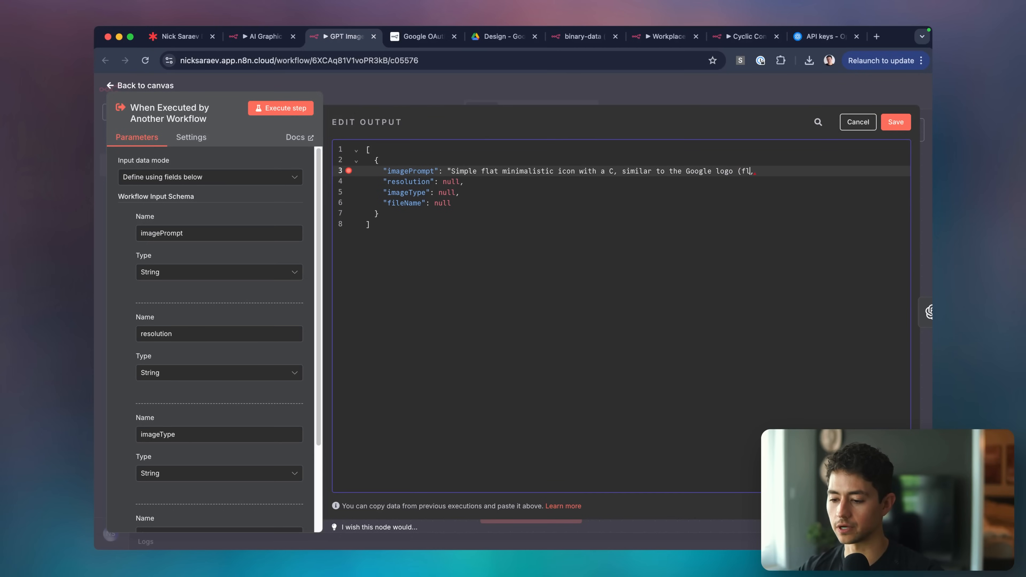
text(")
Clear resolution's null value and save the pinned sample data.
click(474, 182)
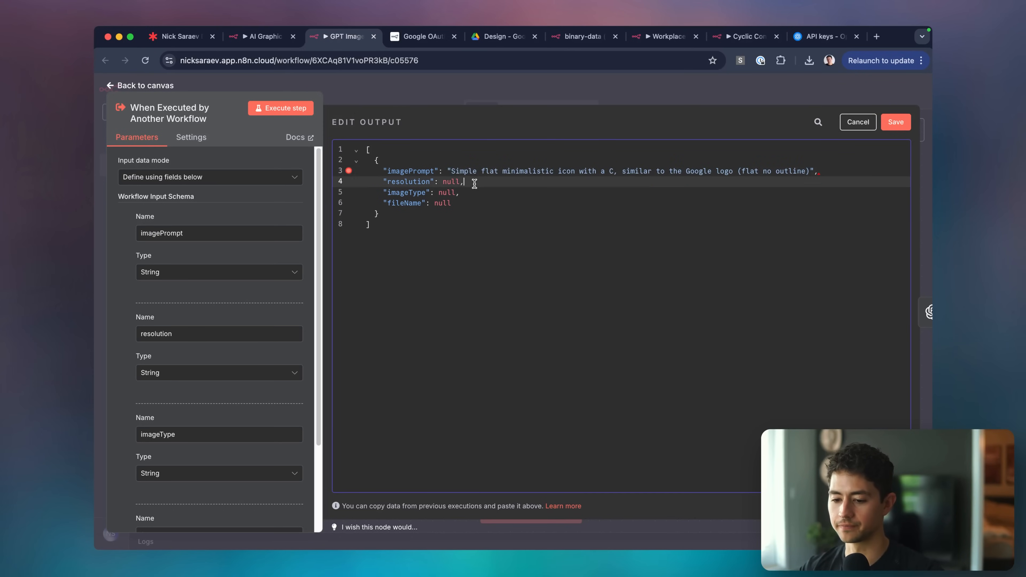
double_click(451, 181)
key(BackSpace)
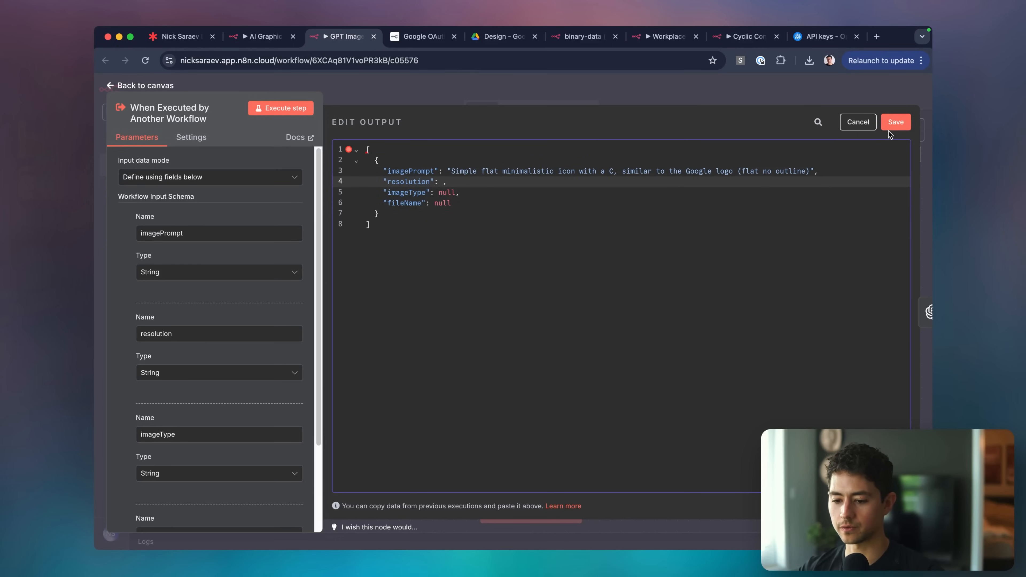
click(895, 122)
click(730, 100)
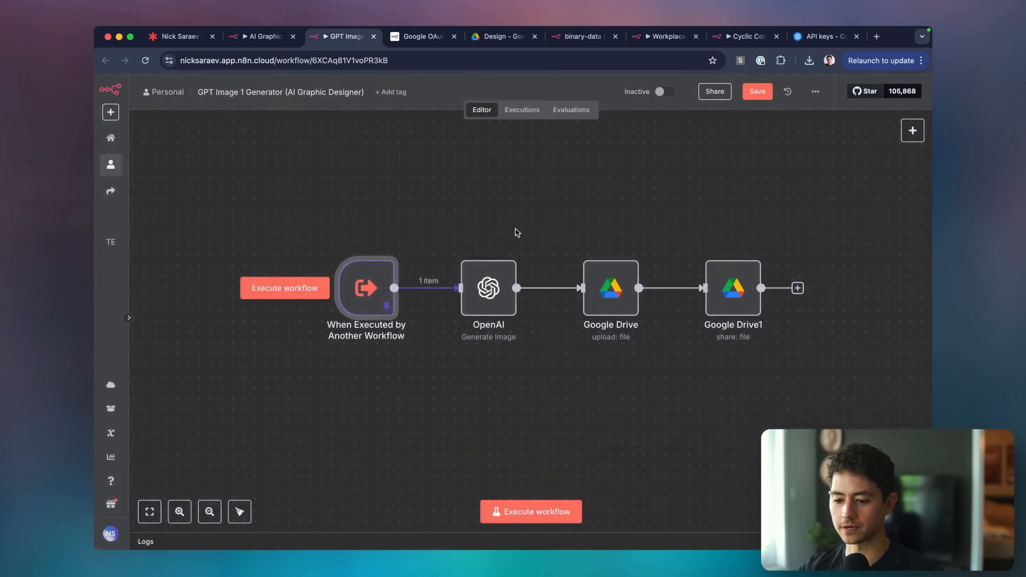
Check the OpenAI image node's Resolution options, keeping 1024x1024.
double_click(487, 289)
scroll(460, 321, down, 1)
click(471, 416)
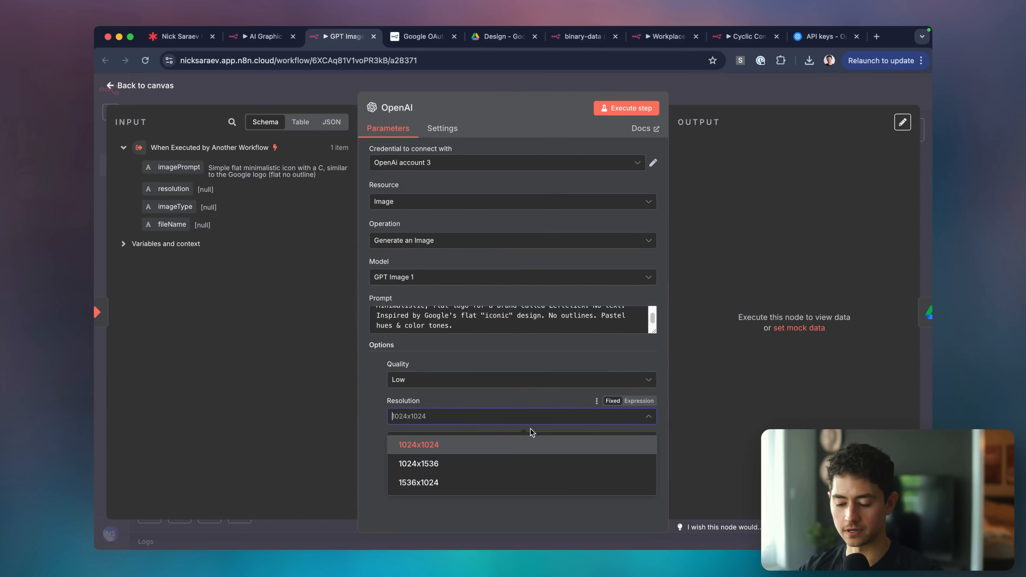
click(540, 391)
scroll(601, 487, up, 3)
scroll(600, 487, up, 3)
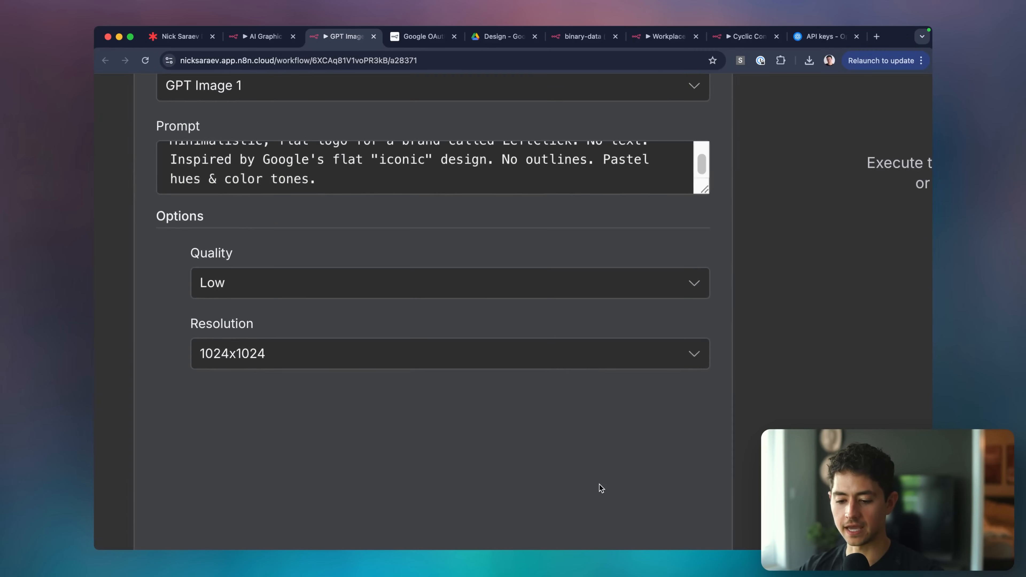
scroll(594, 481, down, 2)
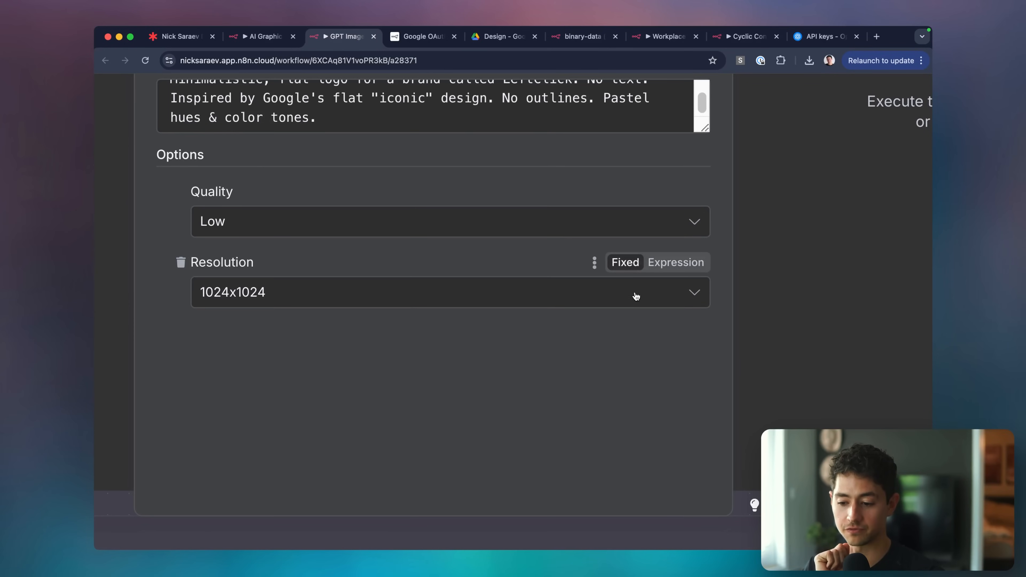
Switch Resolution to an expression, try 1024x1536, then restore 1024x1024.
click(658, 264)
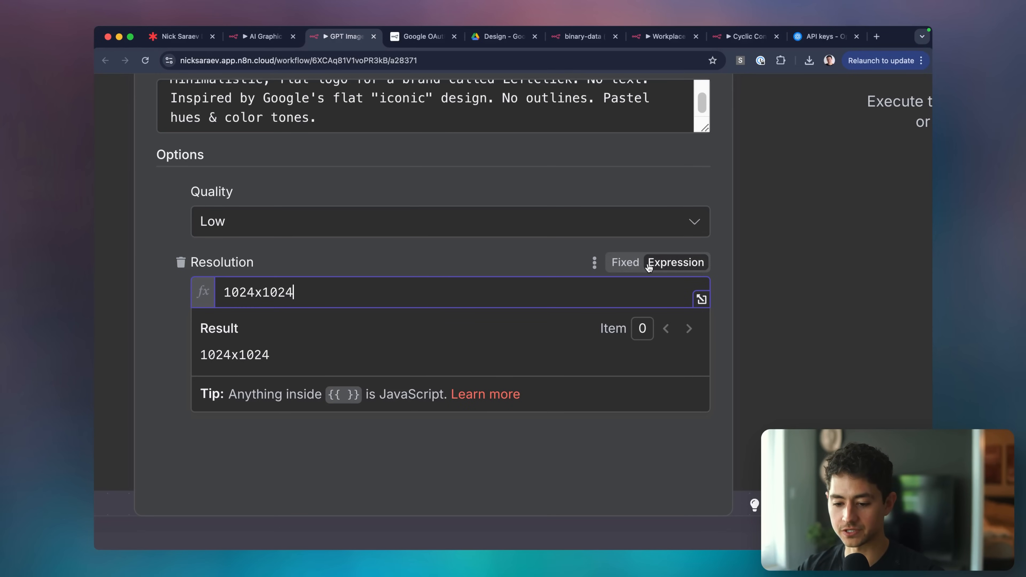
key(BackSpace)
key(BackSpace)
key(BackSpace)
text(536)
key(BackSpace)
key(BackSpace)
key(BackSpace)
text(024)
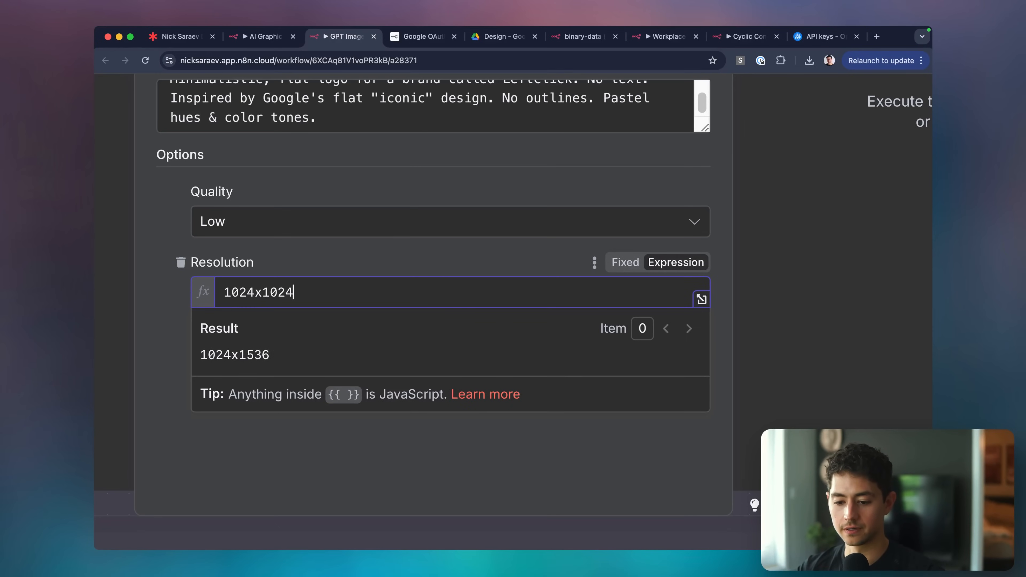
key(super+a)
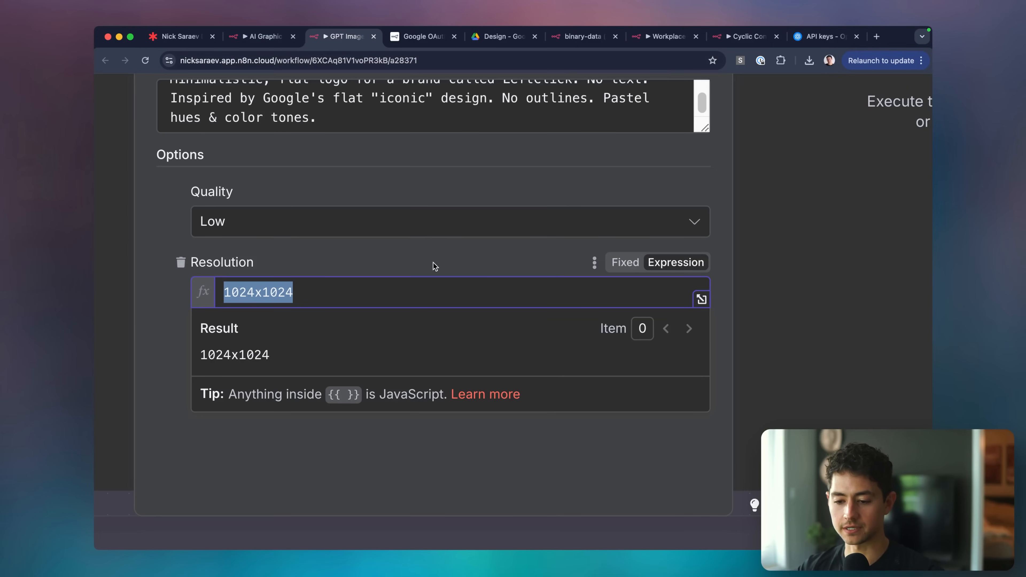
click(435, 292)
scroll(435, 289, down, 5)
click(400, 84)
double_click(366, 289)
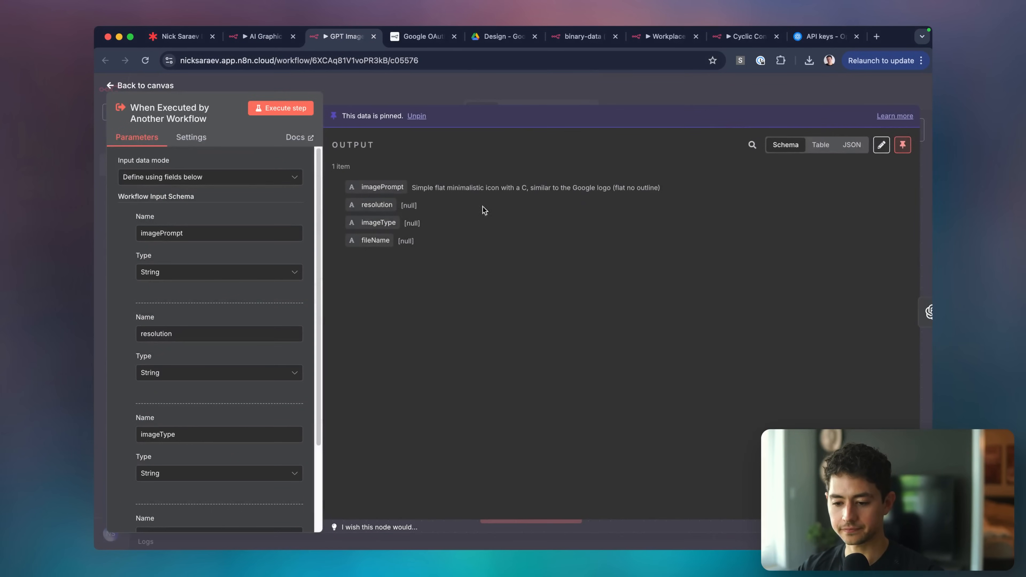
Enter resolution "1024x1024", imageType "logo" and fileName "C_logo" in the pinned data and save.
click(881, 145)
click(461, 181)
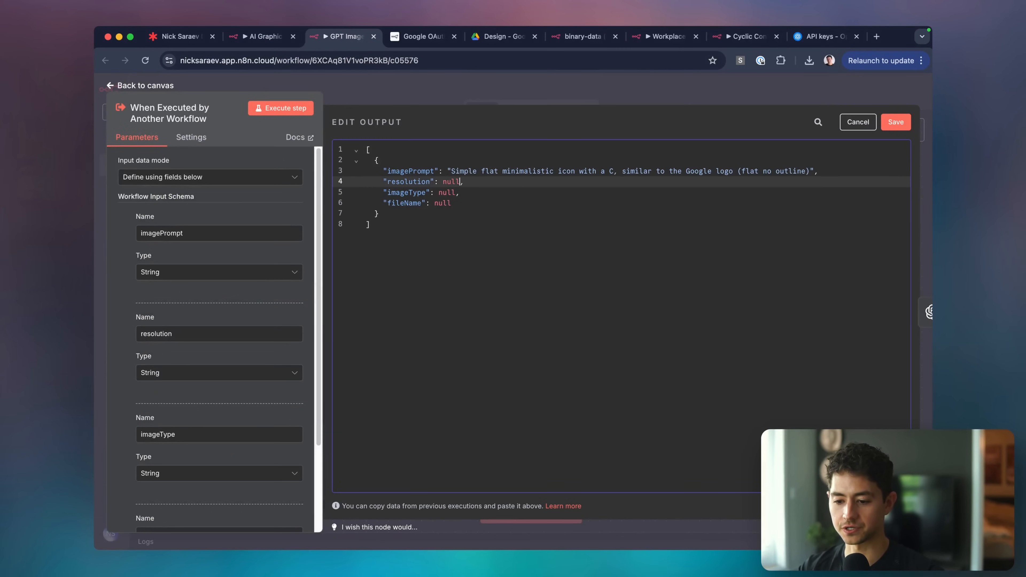
text("1024x1024)
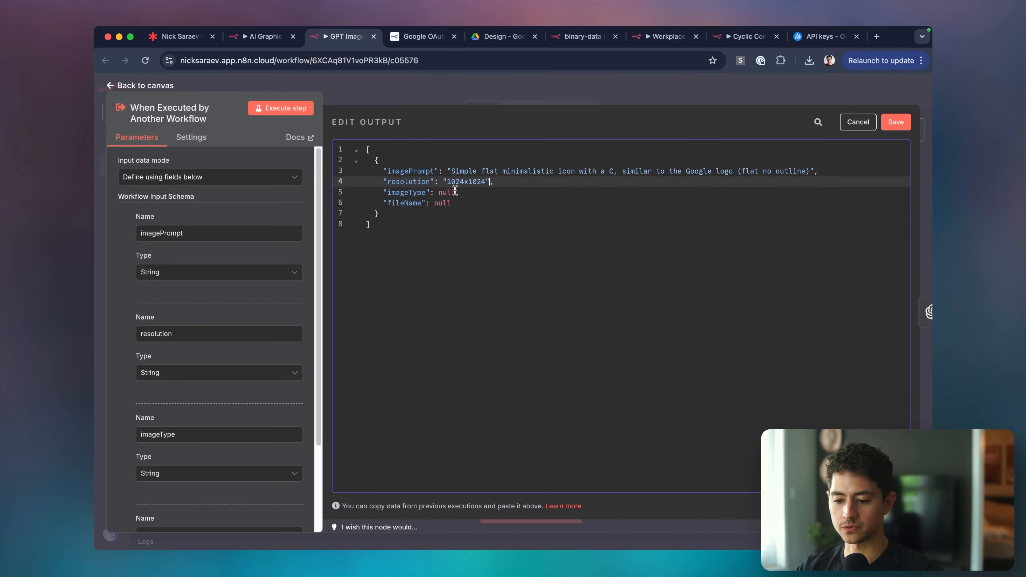
click(455, 191)
key(BackSpace)
key(BackSpace)
key(BackSpace)
key(BackSpace)
text("logo)
key(Down)
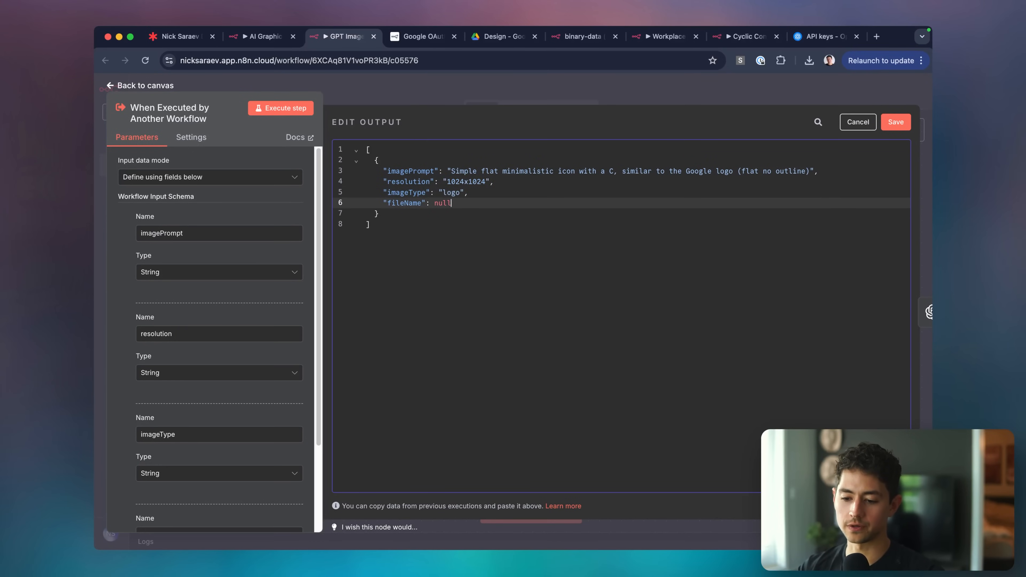
key(BackSpace)
key(BackSpace)
key(BackSpace)
key(BackSpace)
text("C_logo)
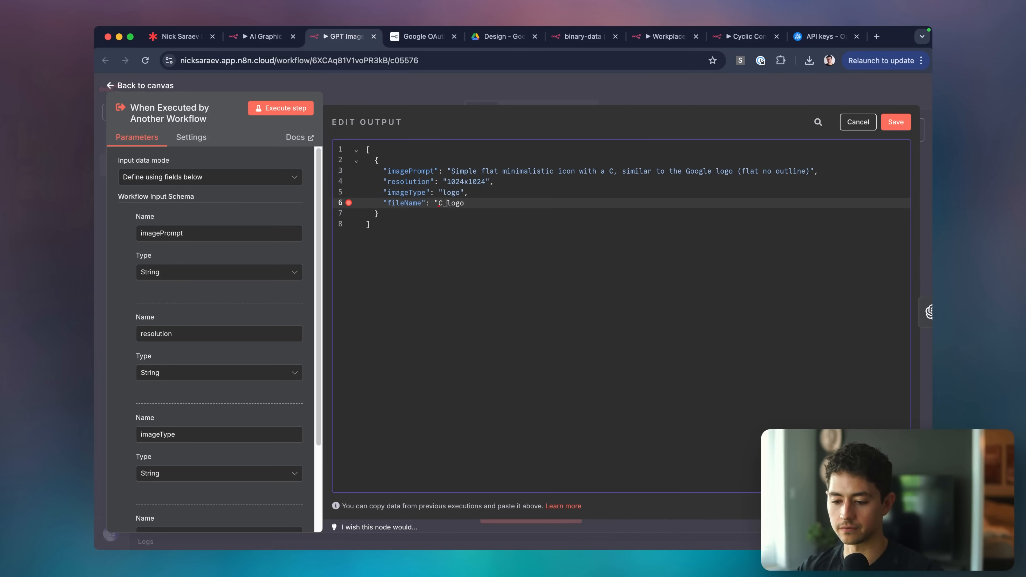
text(")
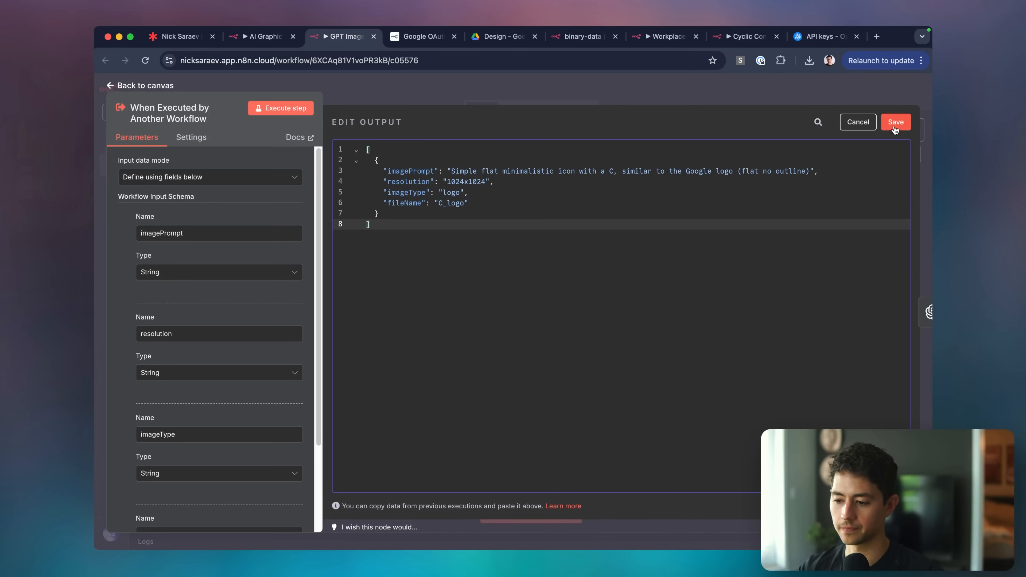
click(895, 122)
key(Escape)
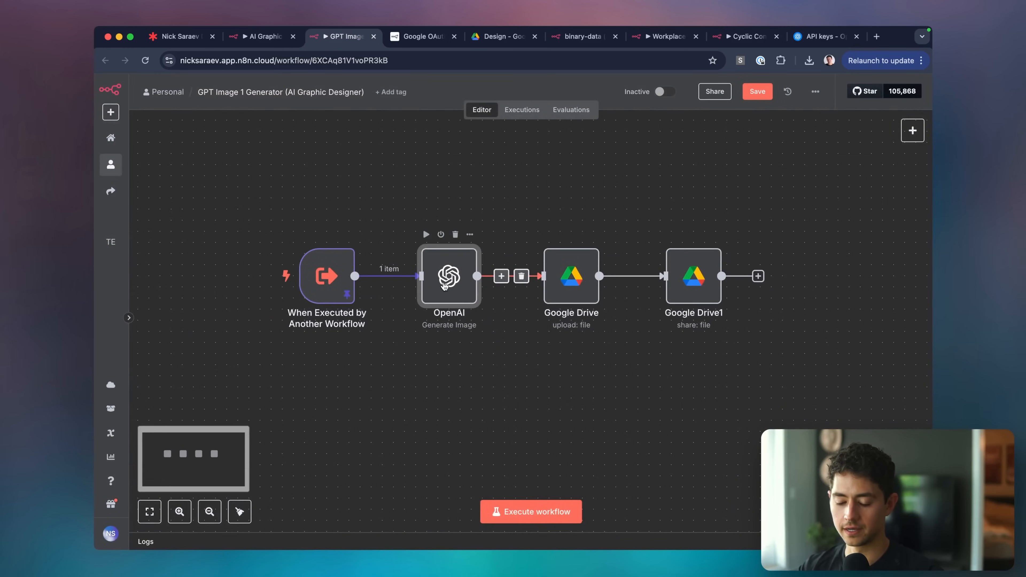
Map the incoming imagePrompt into Prompt and resolution into Resolution of the OpenAI node.
double_click(444, 283)
click(428, 314)
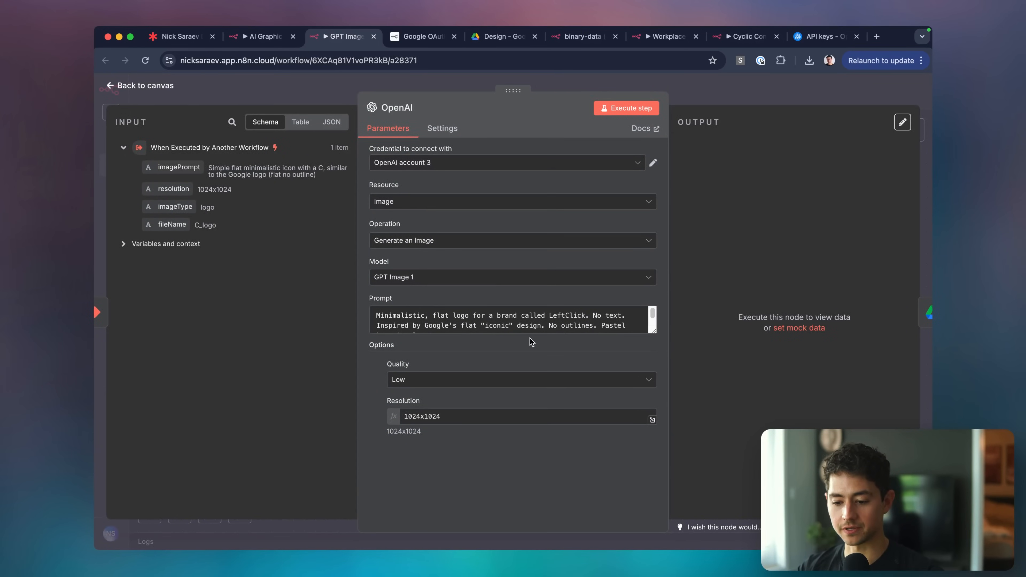
key(super+a)
key(BackSpace)
drag(182, 167, 446, 315)
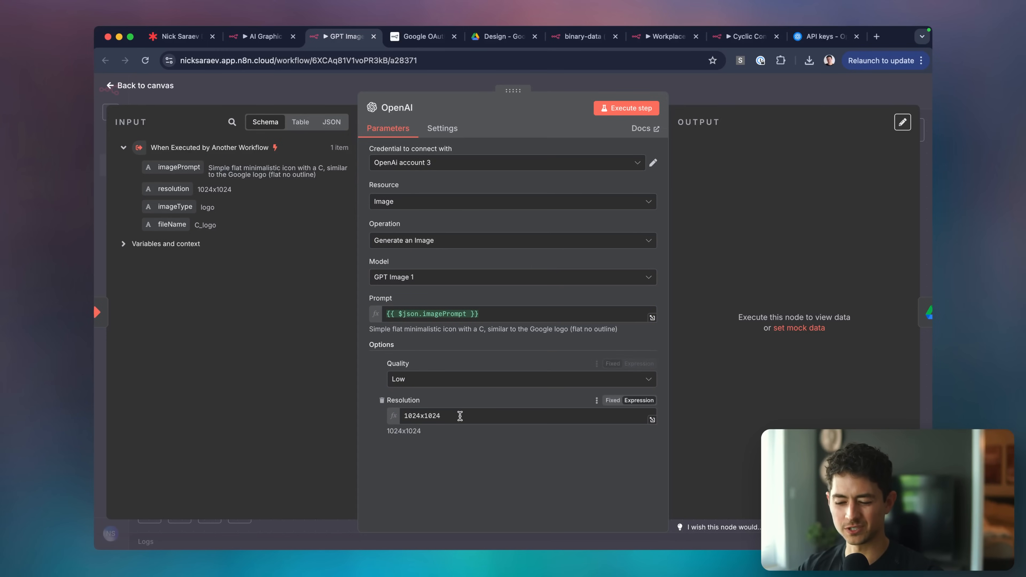
click(584, 419)
key(super+a)
key(BackSpace)
drag(173, 189, 501, 419)
click(474, 405)
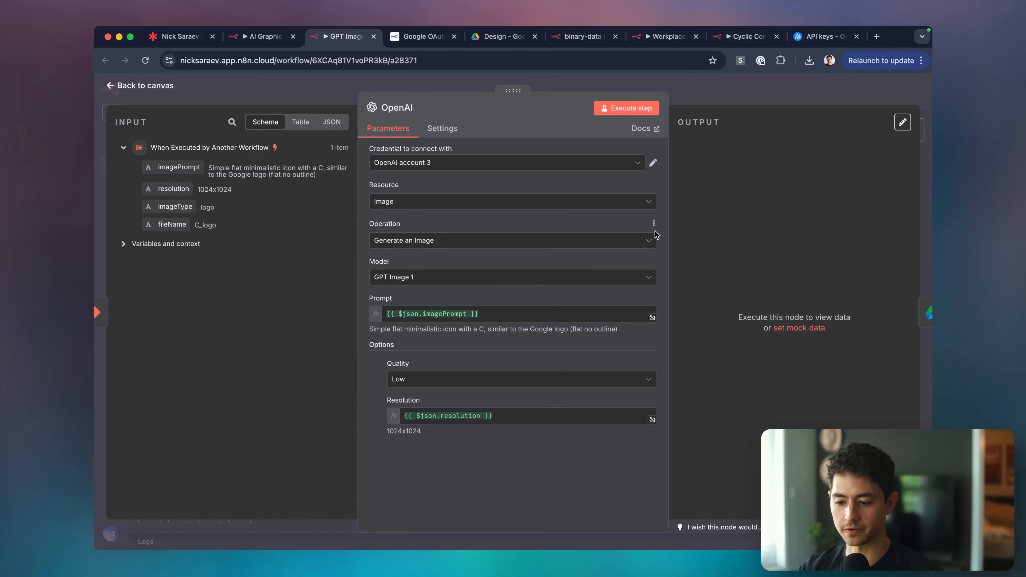
click(704, 86)
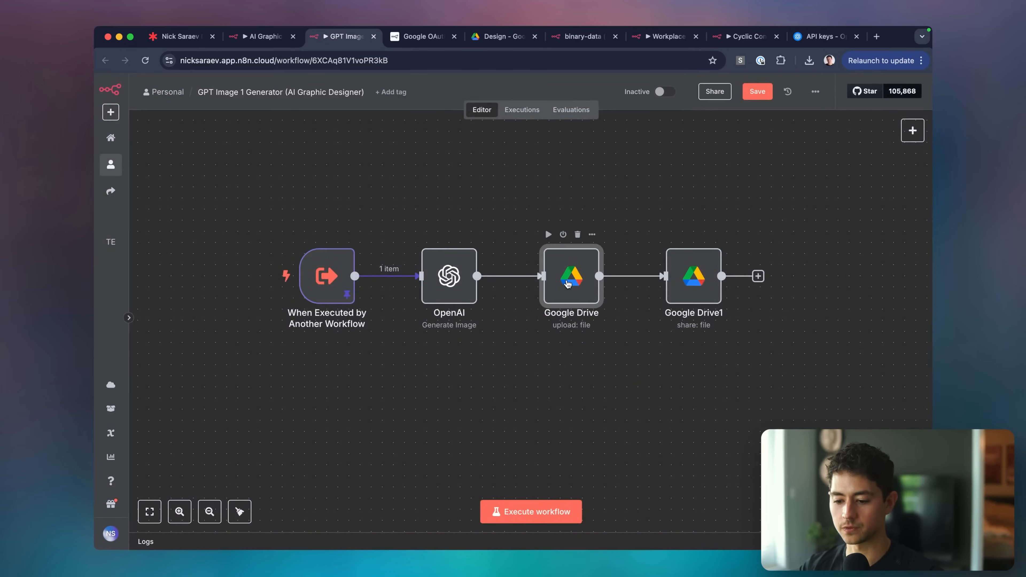
Disconnect OpenAI from the Drive upload, run the workflow, and view the generated C logo.
double_click(572, 280)
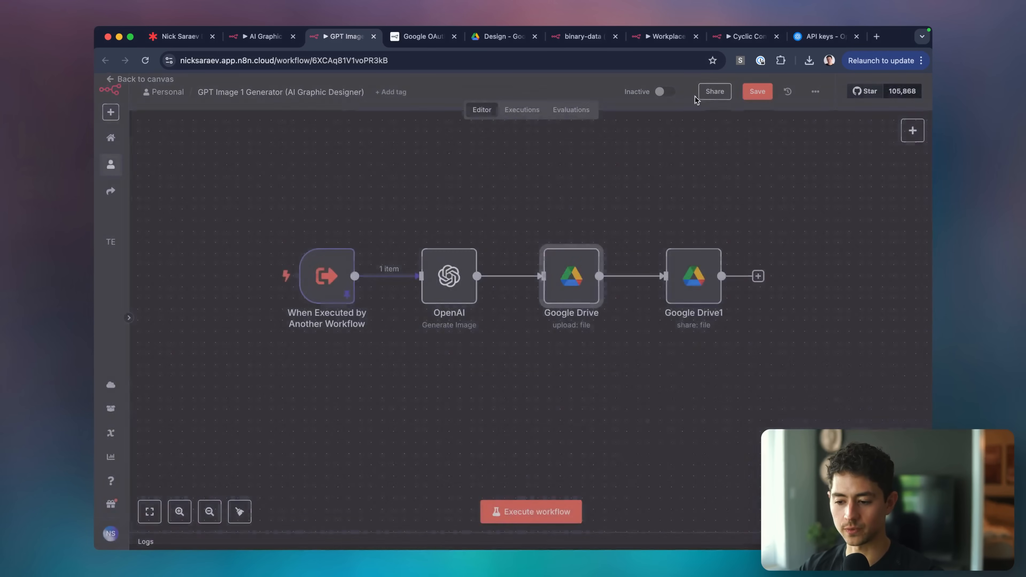
click(704, 96)
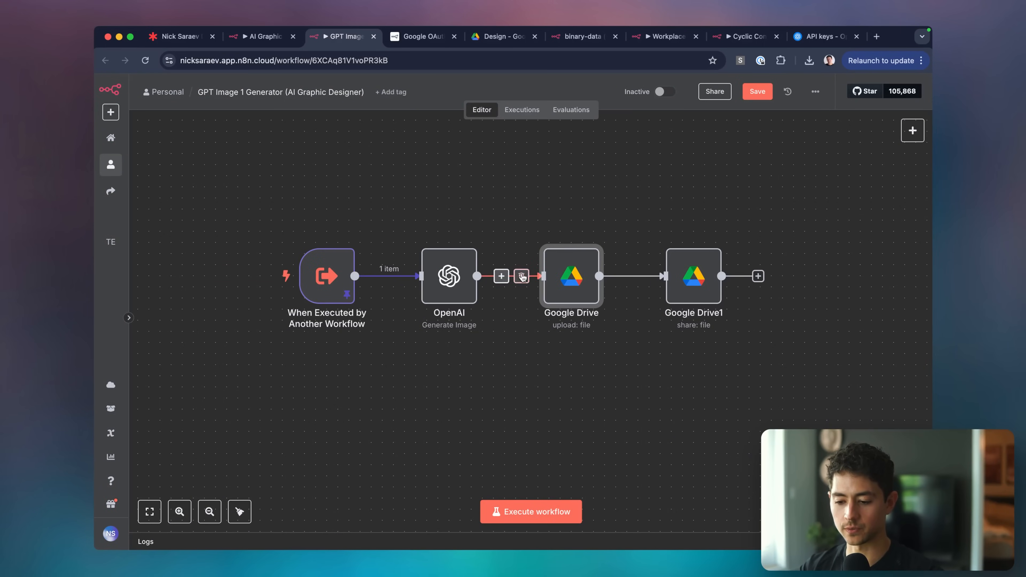
click(521, 276)
click(491, 512)
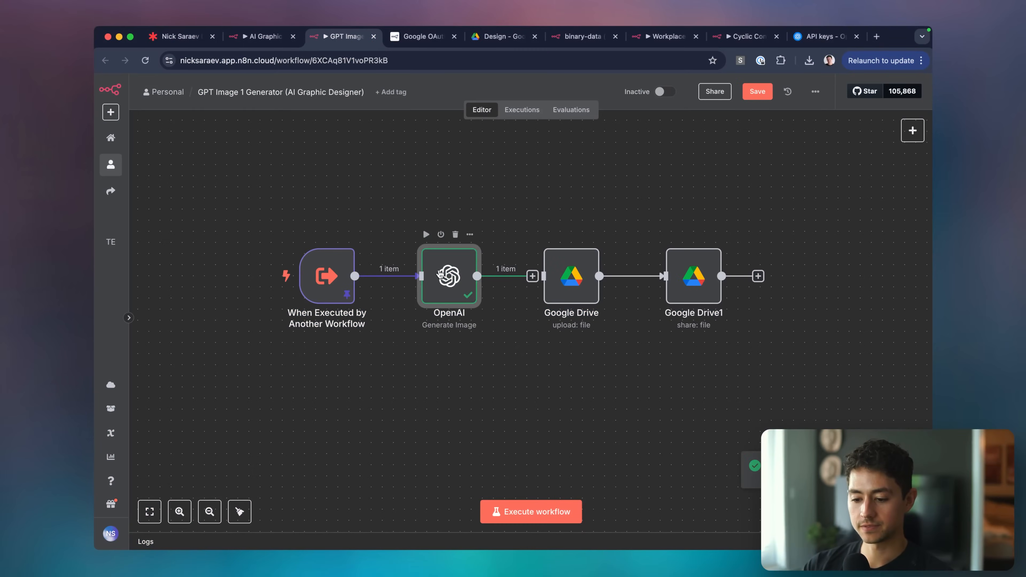
double_click(441, 275)
click(732, 287)
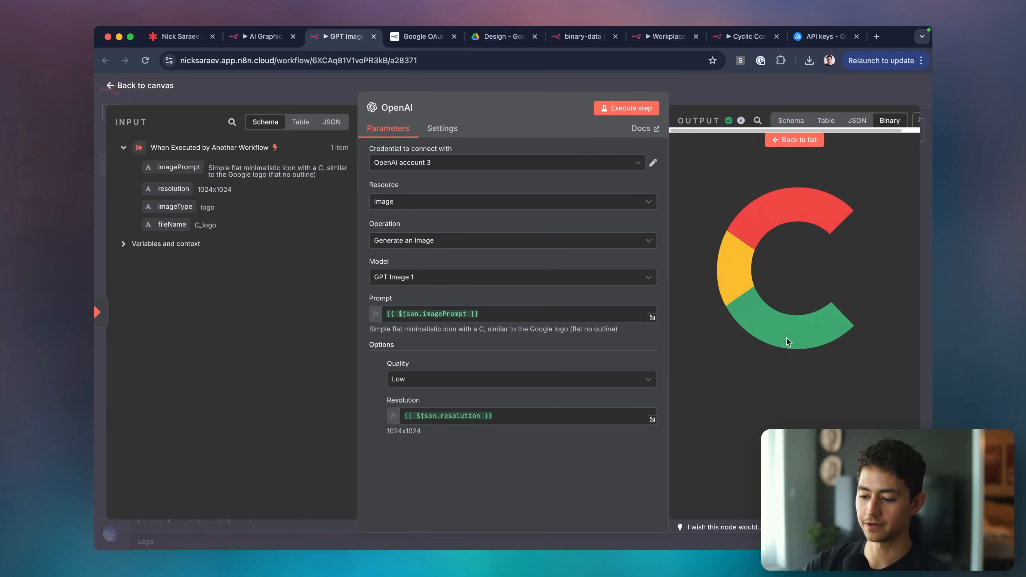
key(Escape)
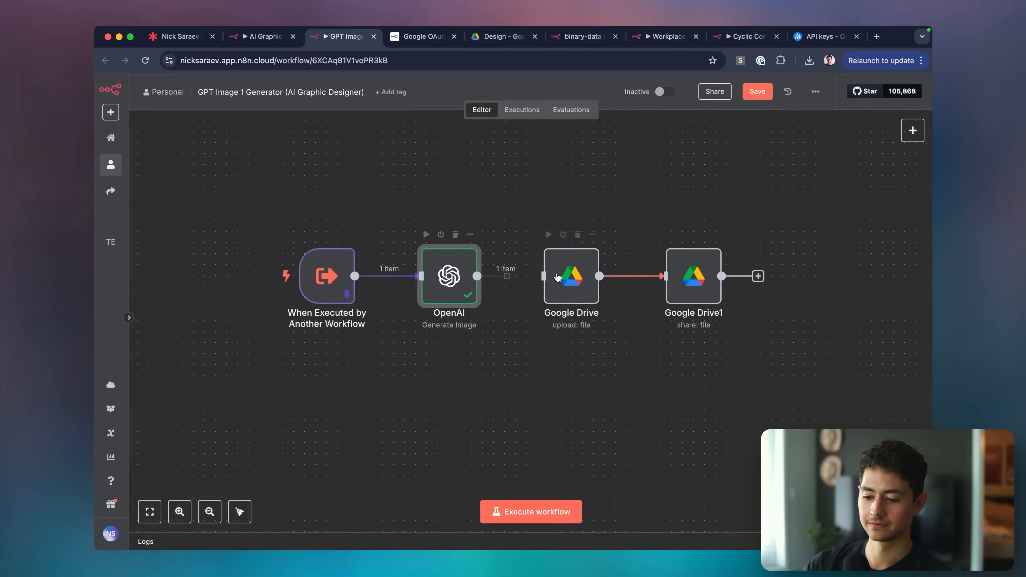
Set the Google Drive upload's File Name to the incoming fileName, removing the leading 'Design '.
click(576, 276)
double_click(575, 277)
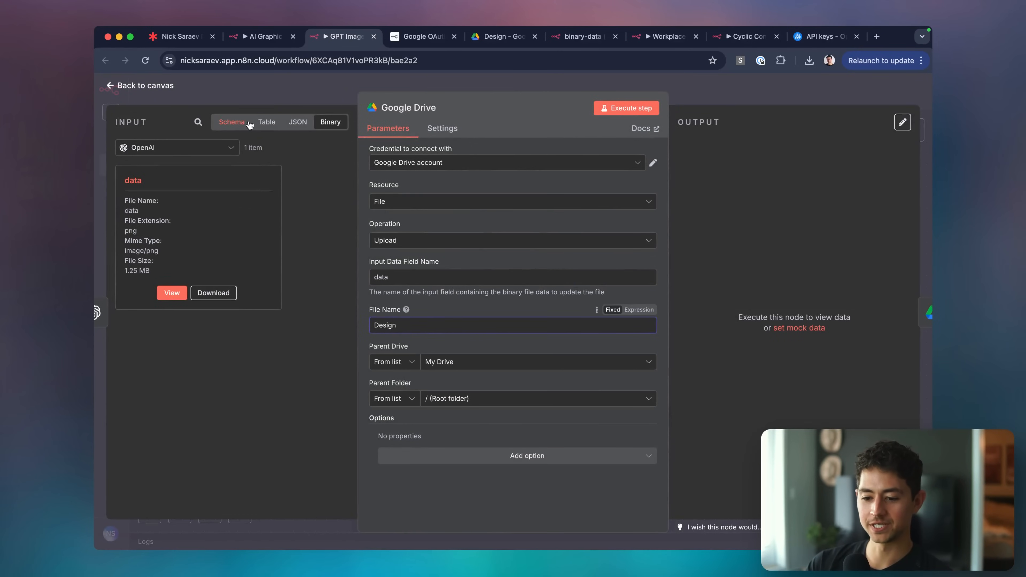
click(232, 123)
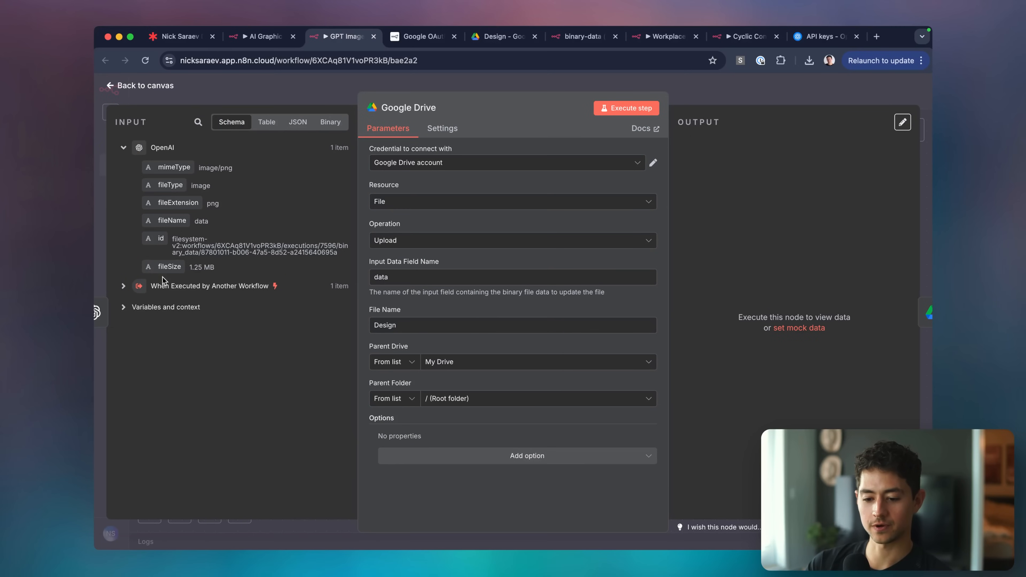
click(126, 286)
drag(172, 362, 498, 336)
drag(416, 326, 369, 327)
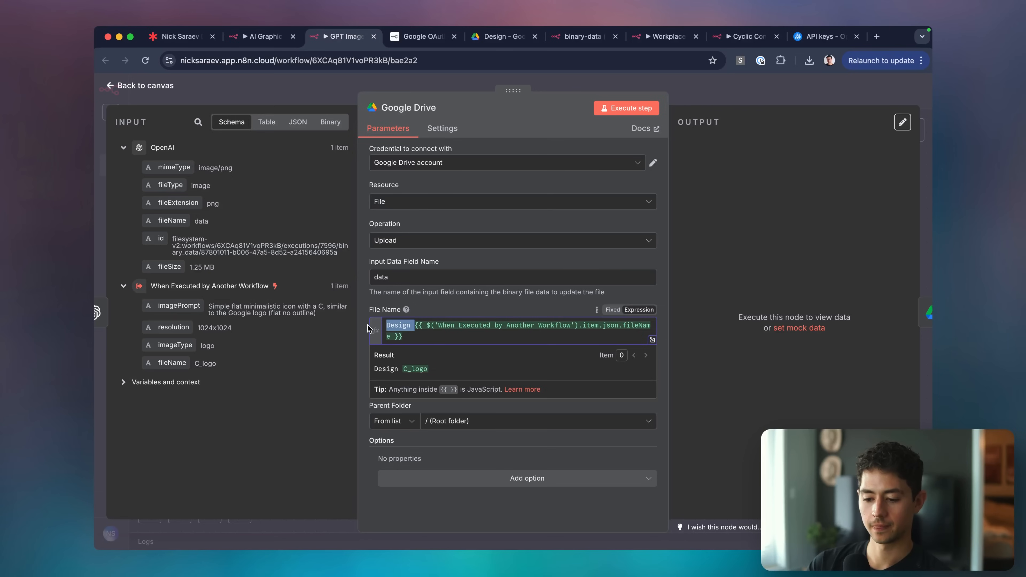
key(BackSpace)
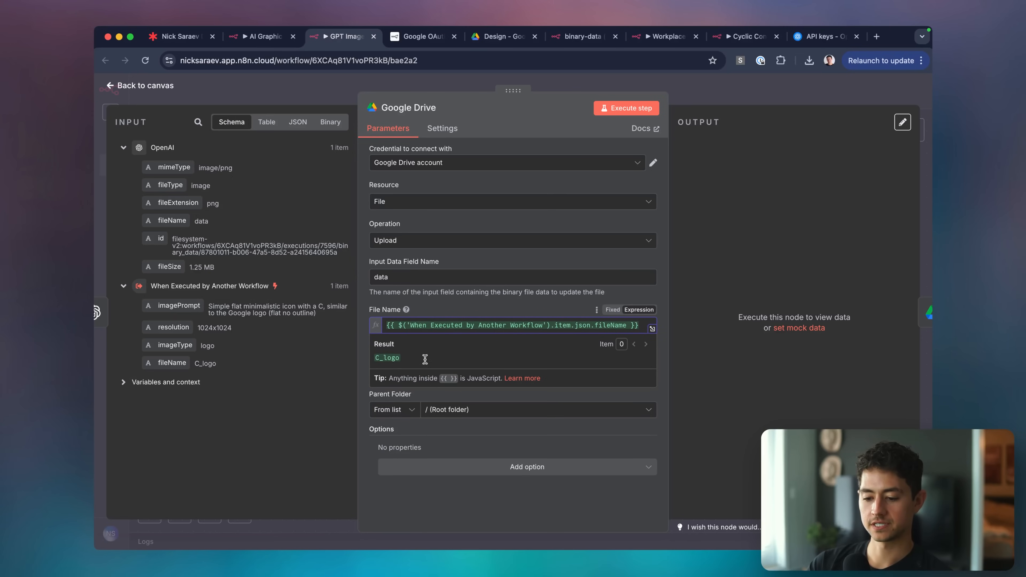
click(555, 187)
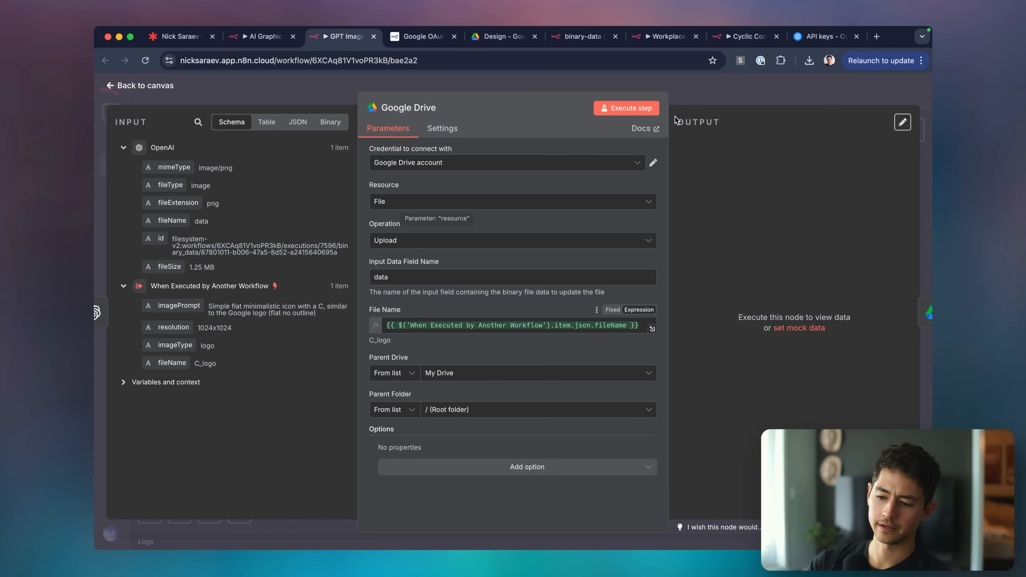
key(Escape)
Reconnect OpenAI to the upload, check the Google Drive1 share settings, and run the workflow.
key(p)
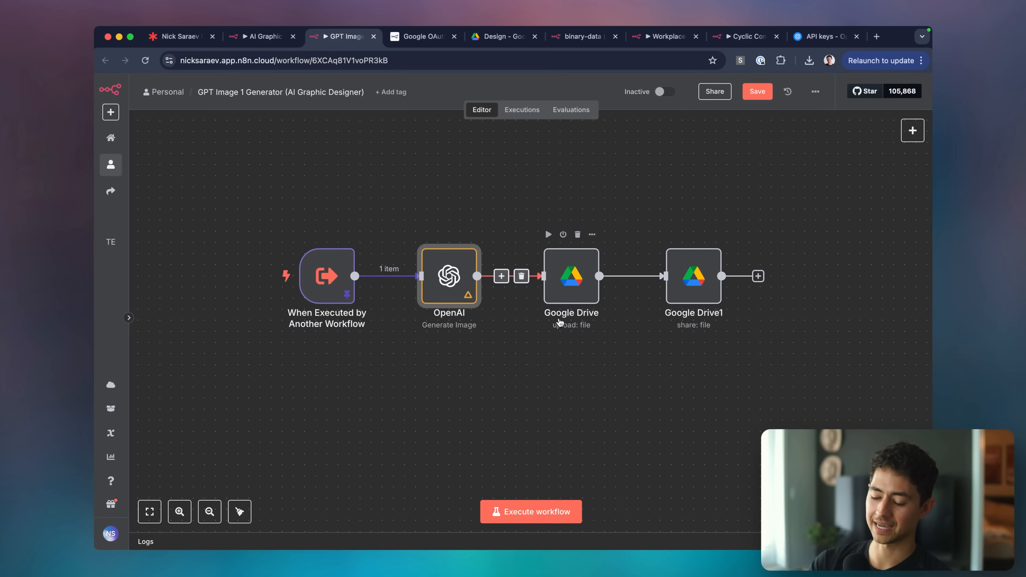
click(634, 393)
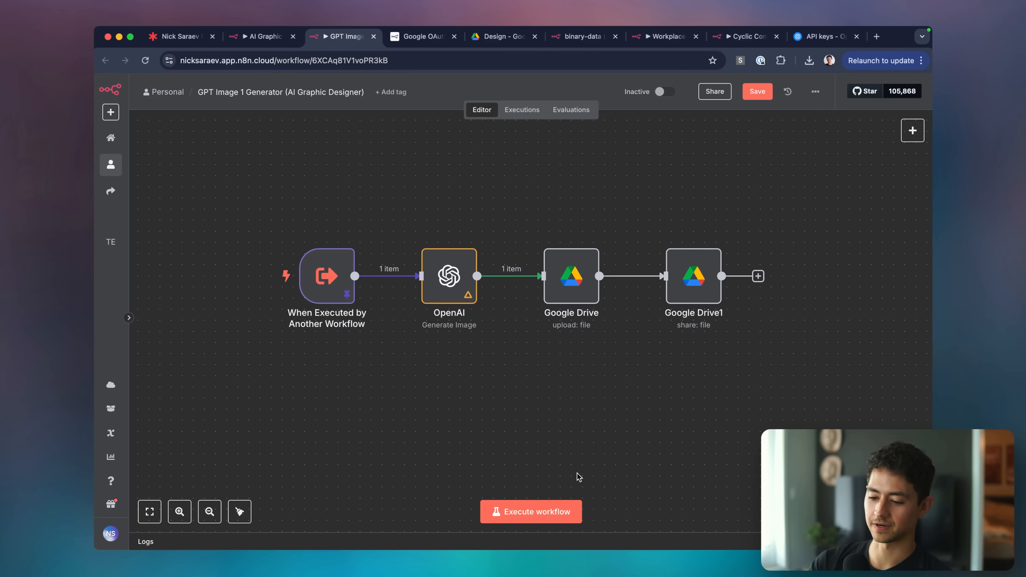
click(702, 287)
double_click(701, 286)
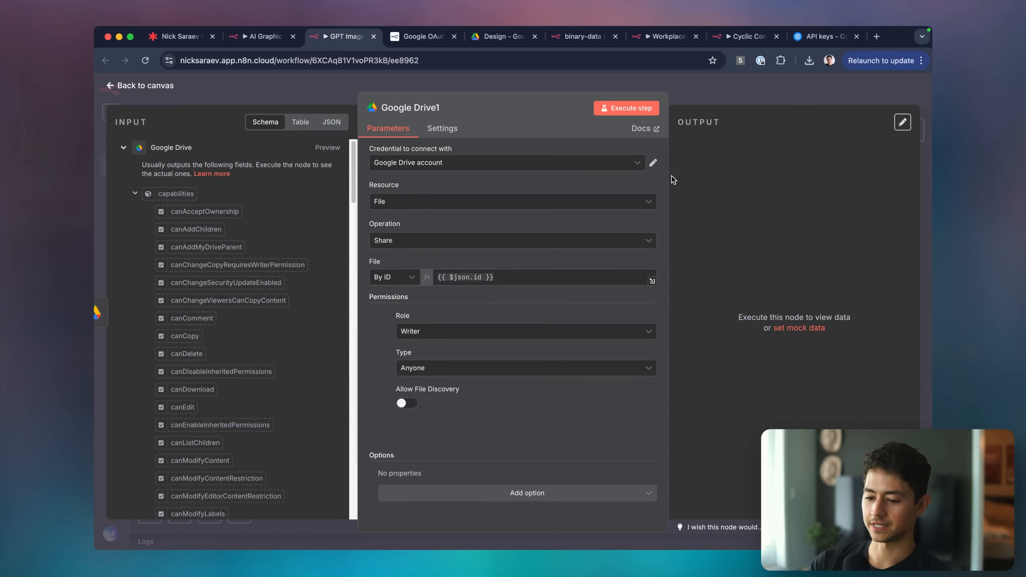
click(744, 93)
click(580, 510)
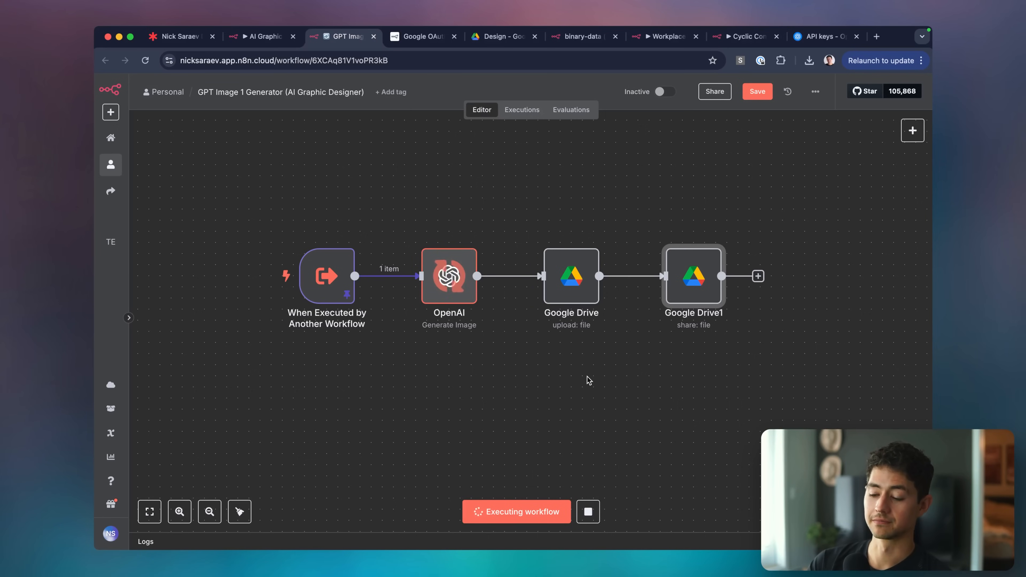
Tidy the node layout and begin adding a new step after the share step.
scroll(644, 372, right, 5)
scroll(644, 371, down, 1)
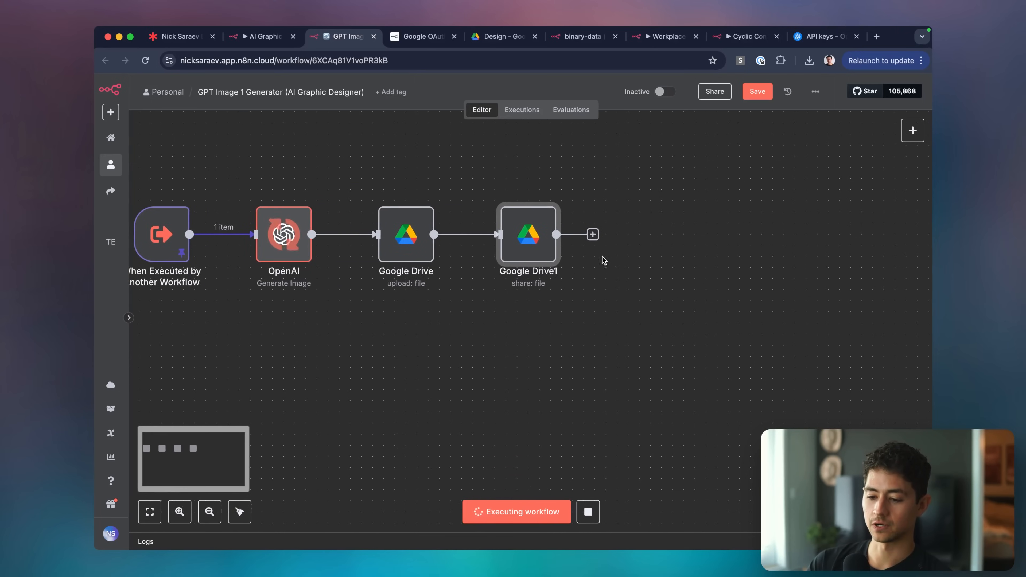
scroll(653, 291, up, 1)
scroll(653, 291, left, 1)
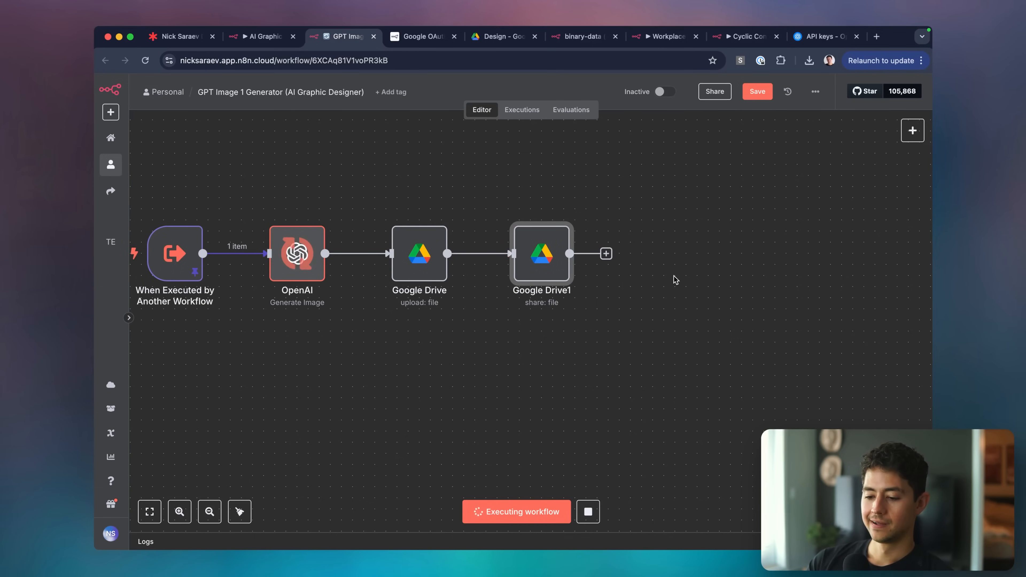
scroll(545, 399, left, 5)
scroll(545, 399, up, 1)
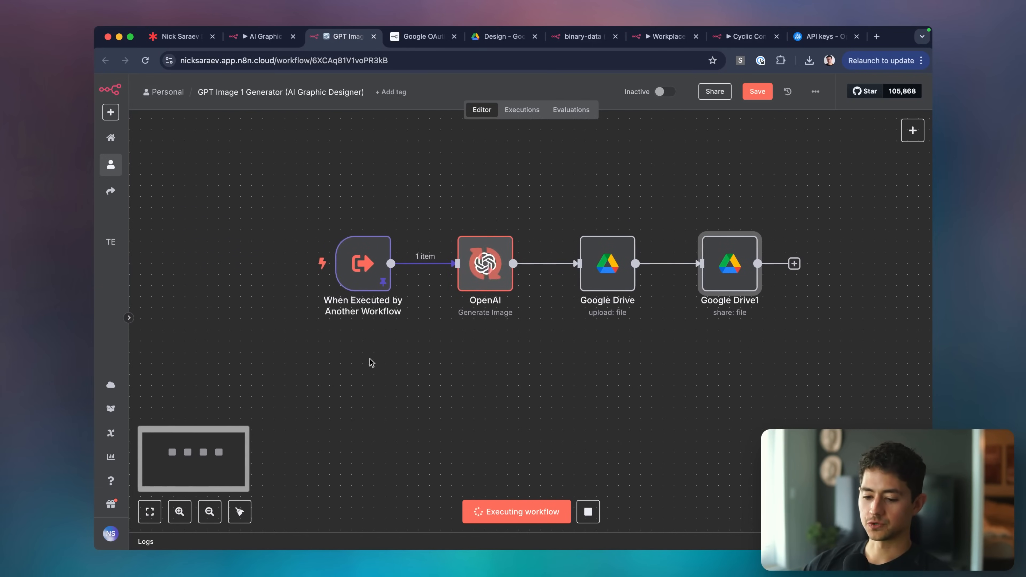
key(ctrl+a)
drag(301, 350, 350, 322)
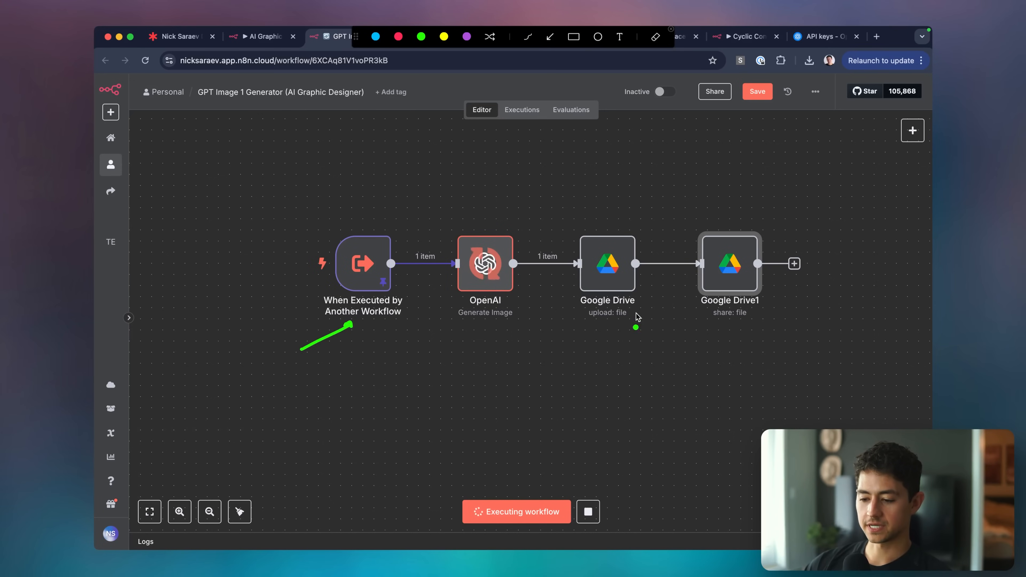
drag(771, 322, 828, 358)
click(727, 339)
drag(709, 322, 748, 323)
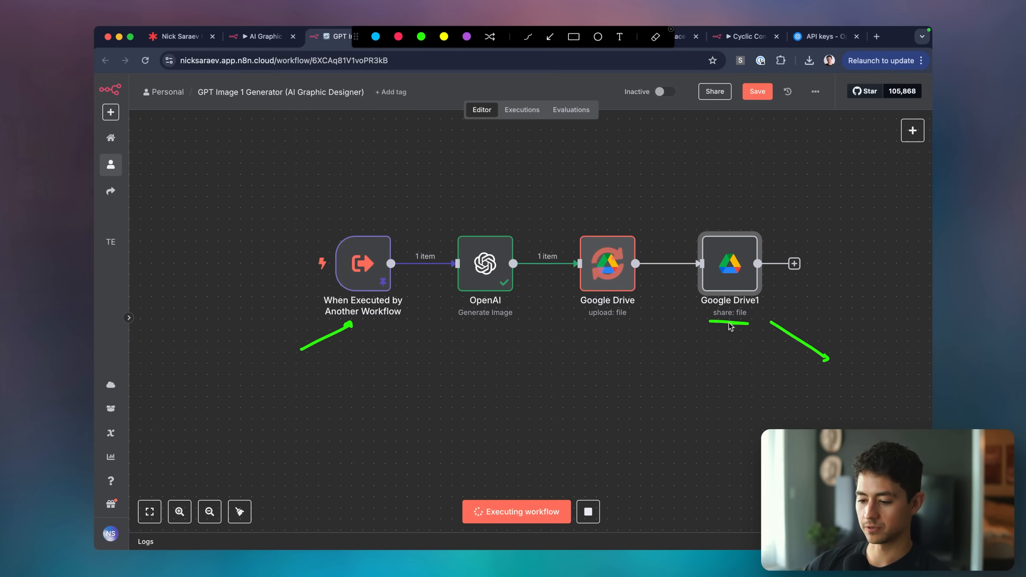
key(Escape)
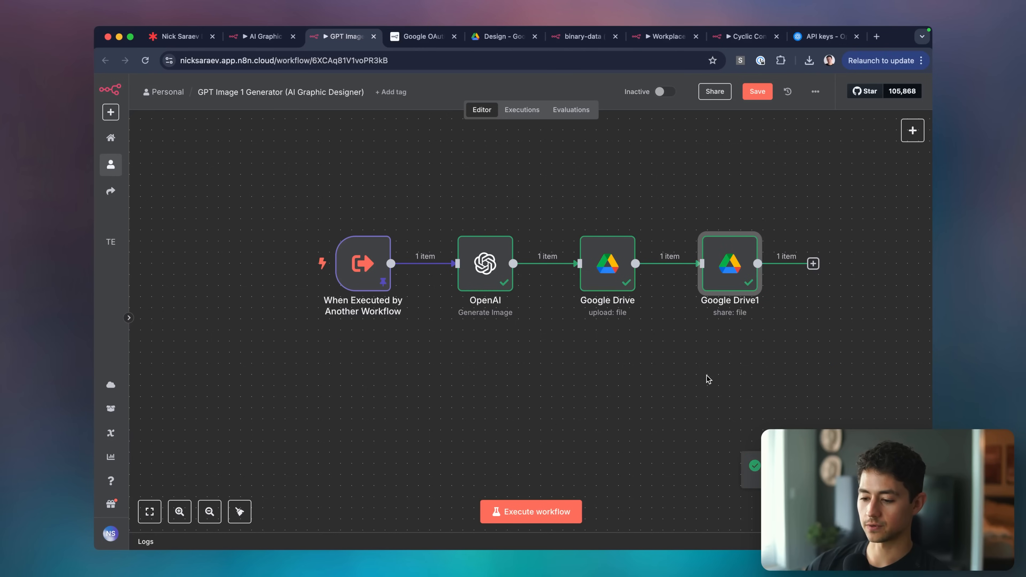
scroll(687, 342, right, 5)
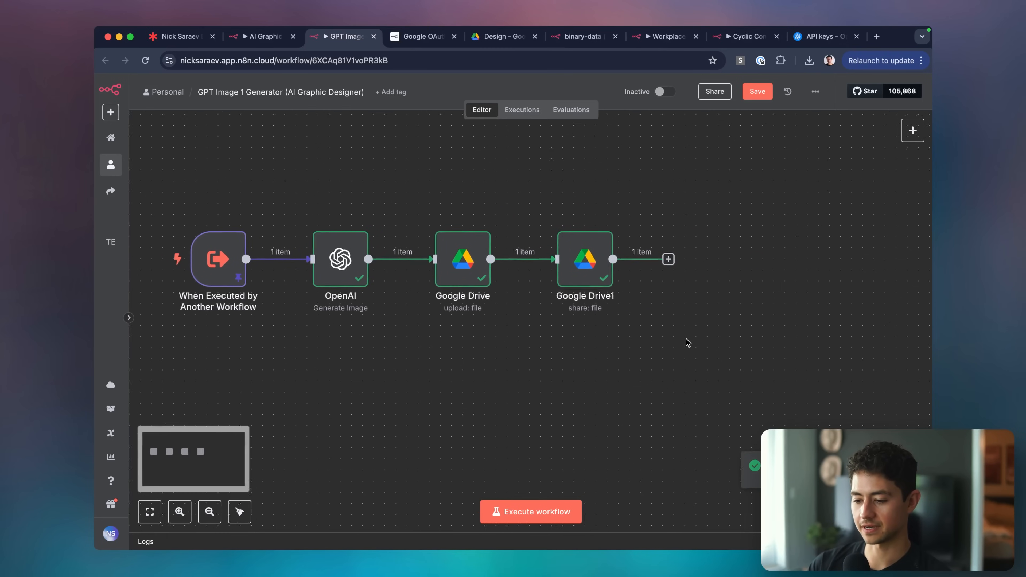
click(634, 263)
Add an Edit Fields step in manual mapping mode and map the Drive upload's webViewLink into it.
text(edit)
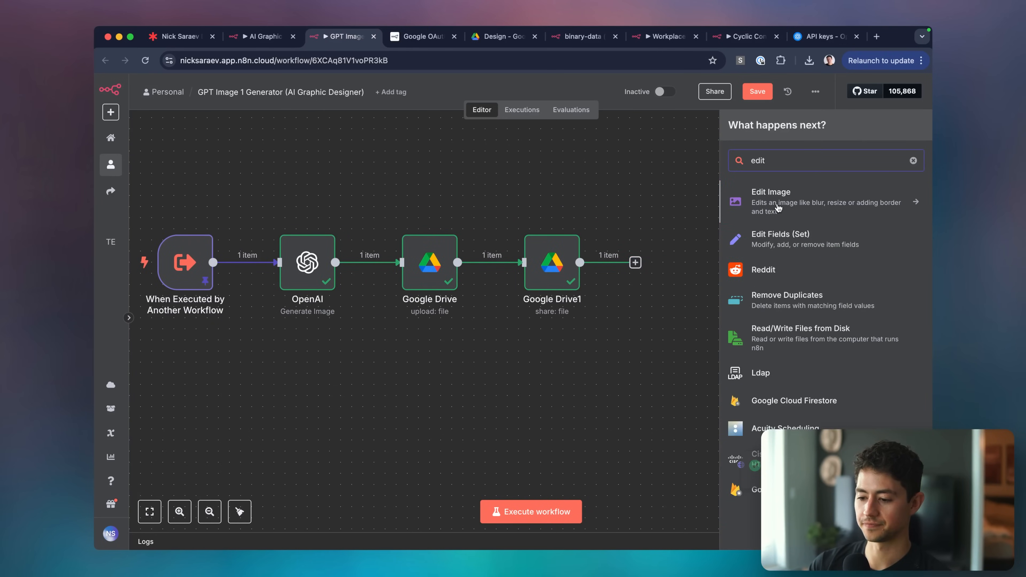
click(787, 242)
click(485, 169)
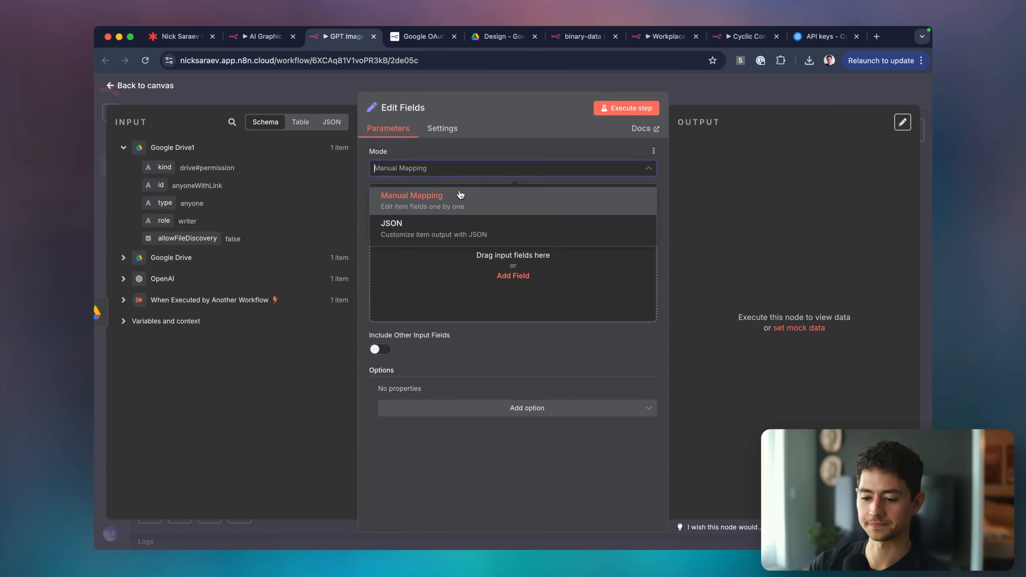
click(450, 207)
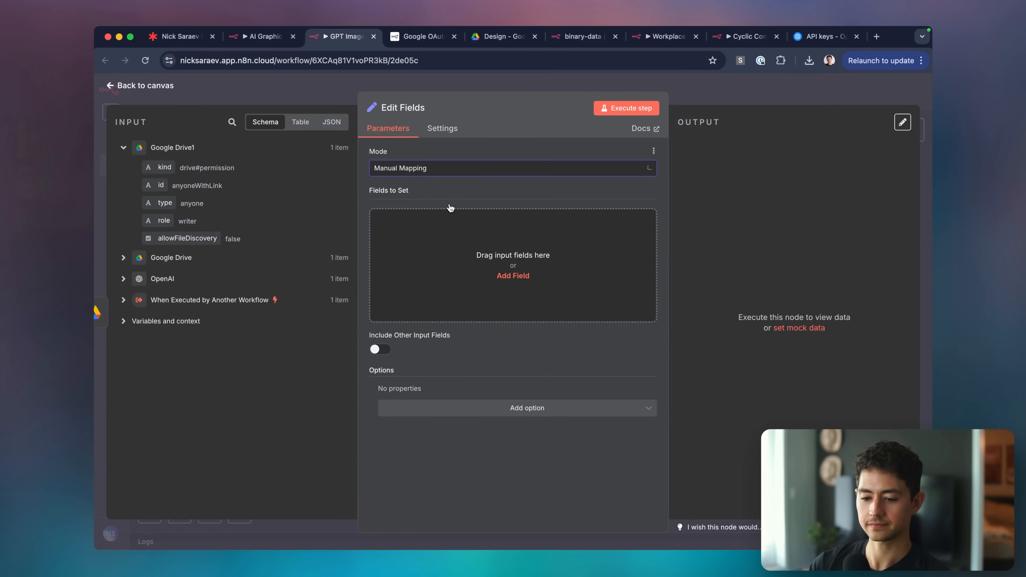
click(148, 266)
scroll(170, 323, down, 10)
drag(169, 345, 419, 283)
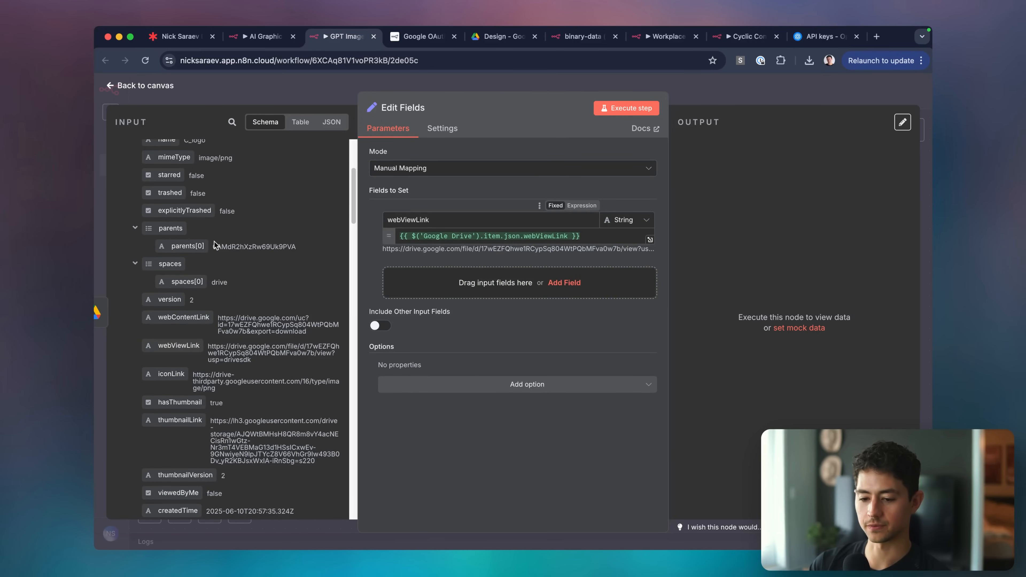
Expand the OpenAI and trigger outputs to reveal imagePrompt, resolution, imageType and fileName.
scroll(215, 246, up, 4)
scroll(184, 202, down, 13)
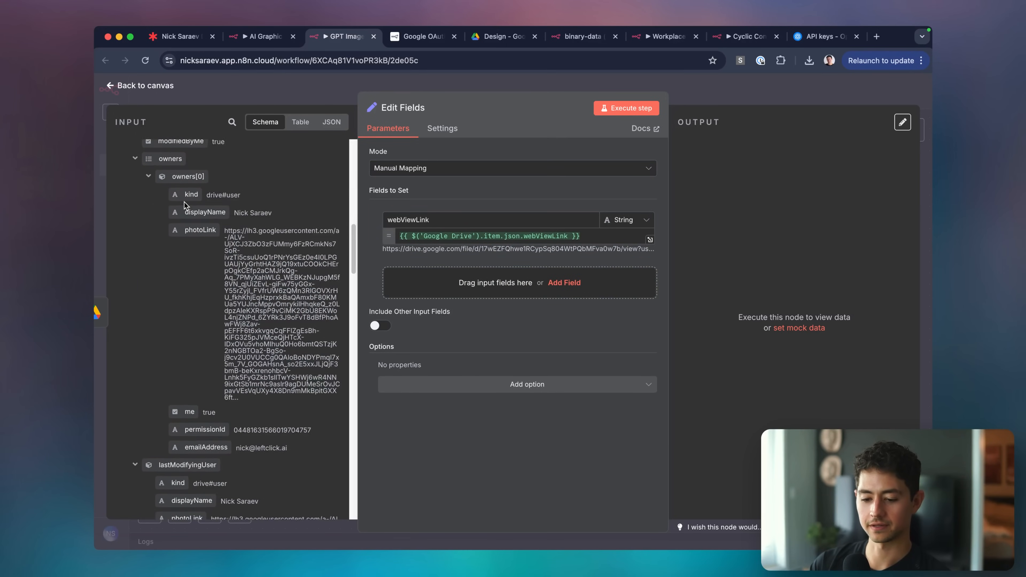
scroll(184, 204, down, 5)
scroll(285, 233, down, 15)
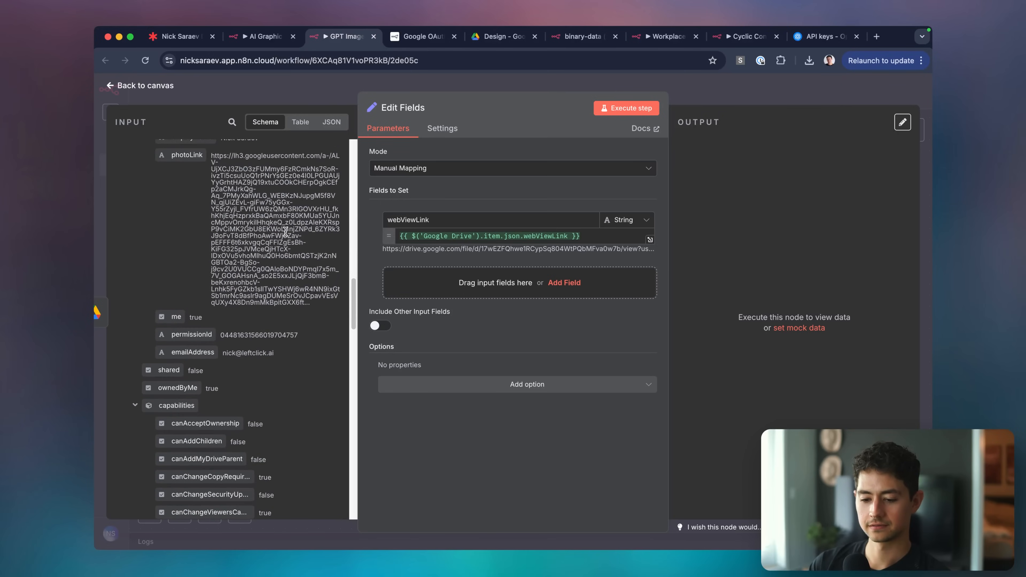
scroll(285, 232, down, 10)
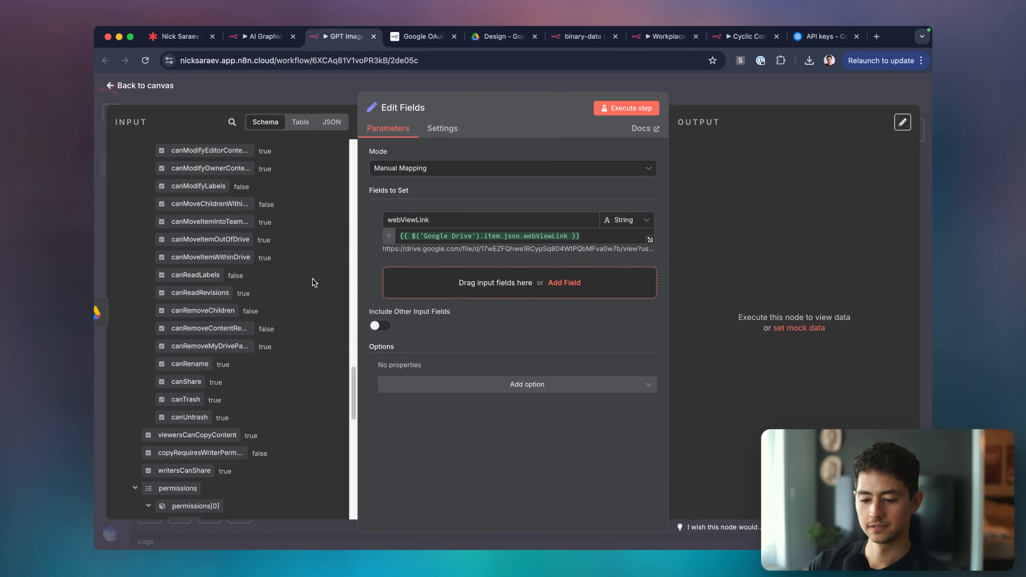
scroll(247, 283, up, 15)
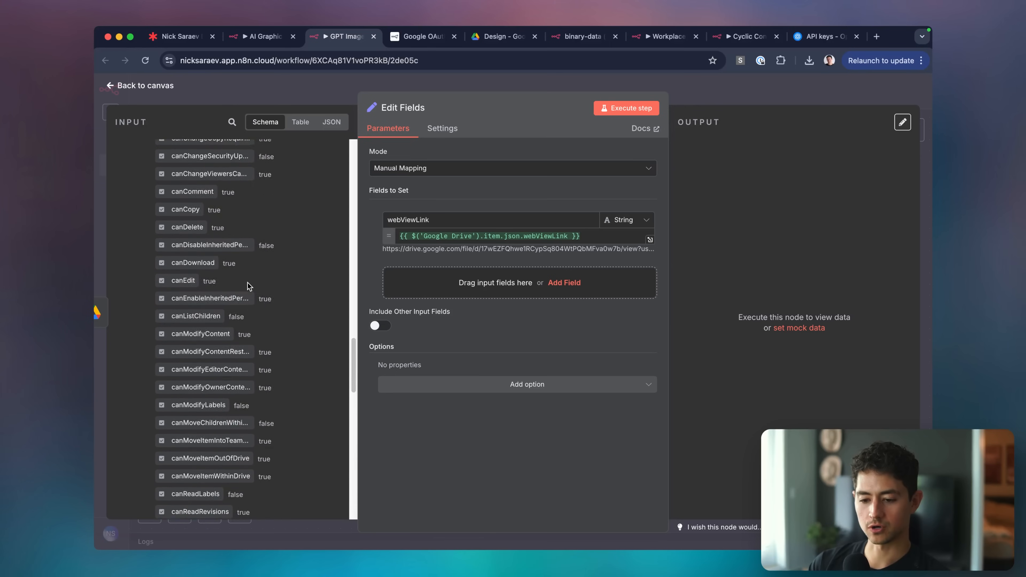
scroll(248, 283, up, 15)
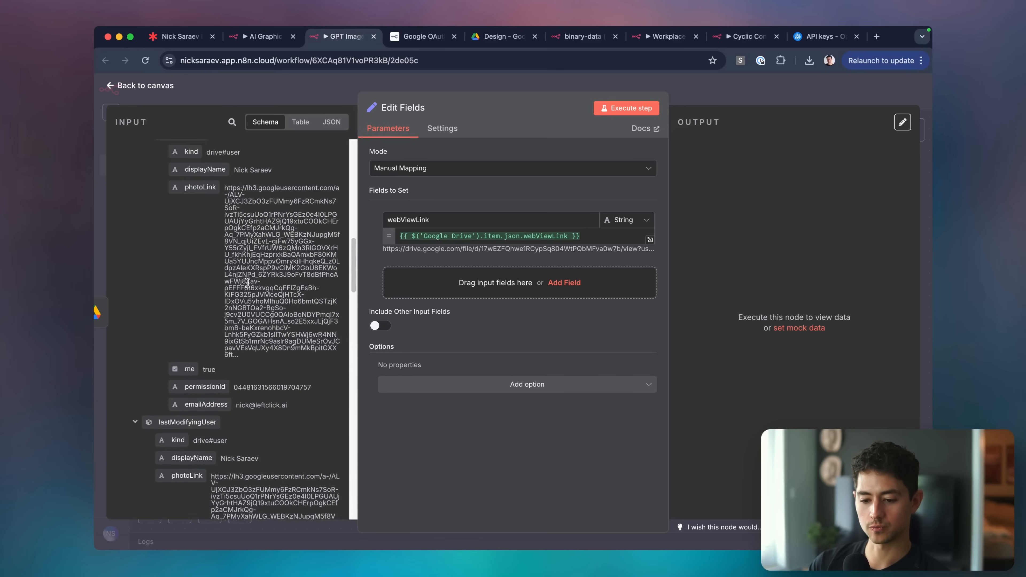
scroll(248, 283, down, 5)
scroll(248, 283, up, 15)
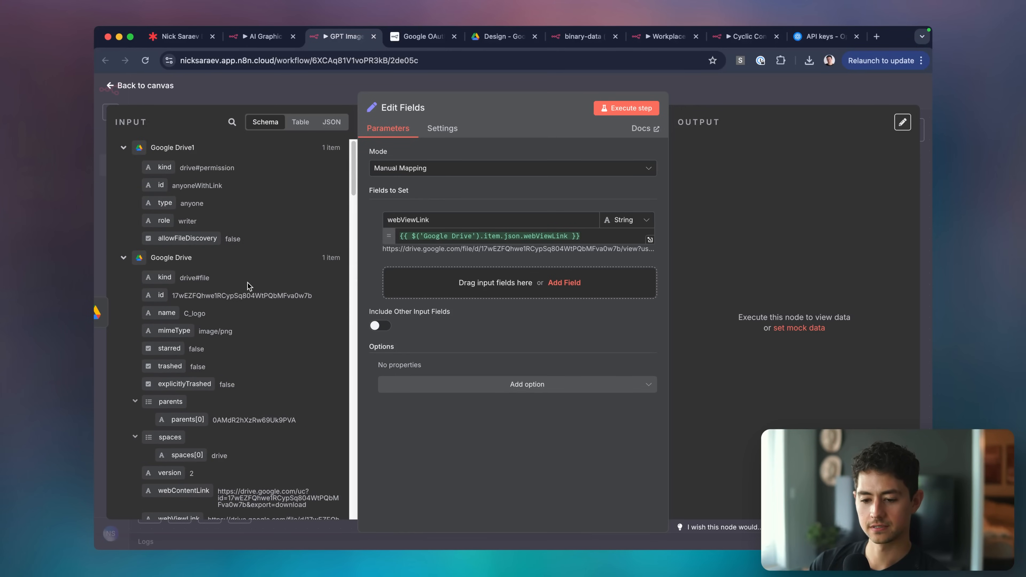
scroll(248, 283, down, 12)
scroll(248, 283, down, 10)
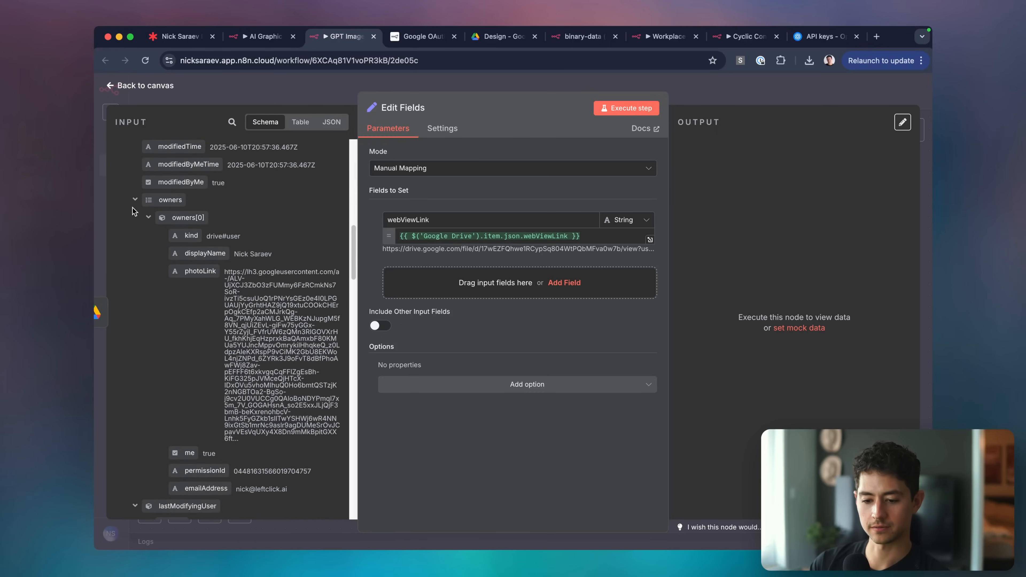
scroll(134, 202, down, 15)
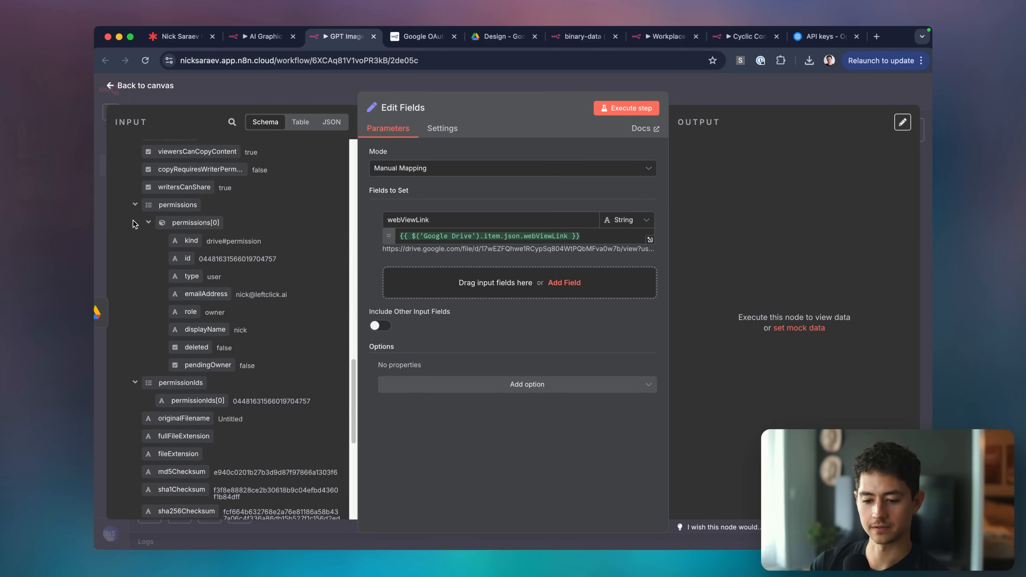
click(123, 438)
scroll(119, 441, down, 3)
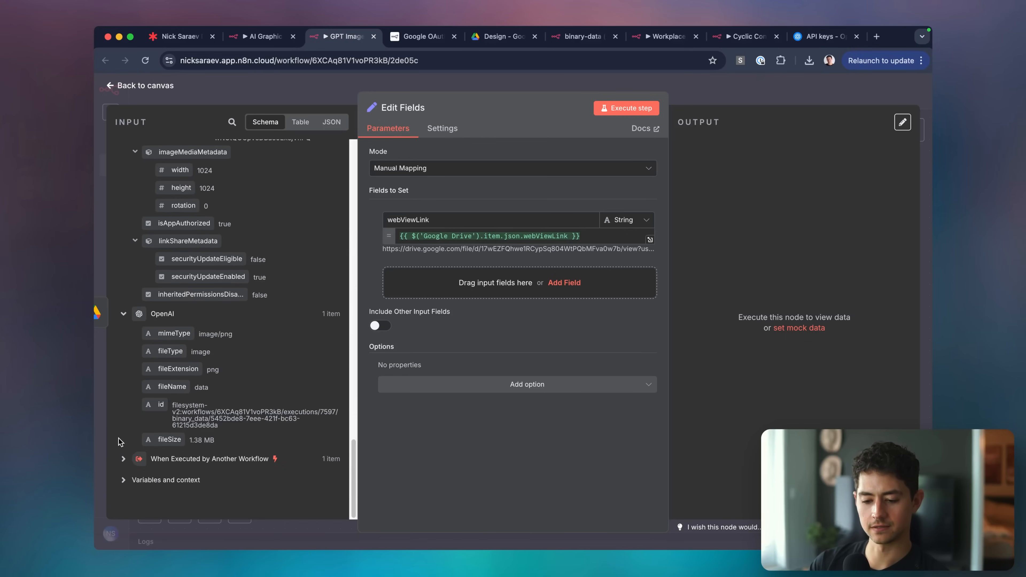
click(123, 459)
scroll(124, 448, down, 2)
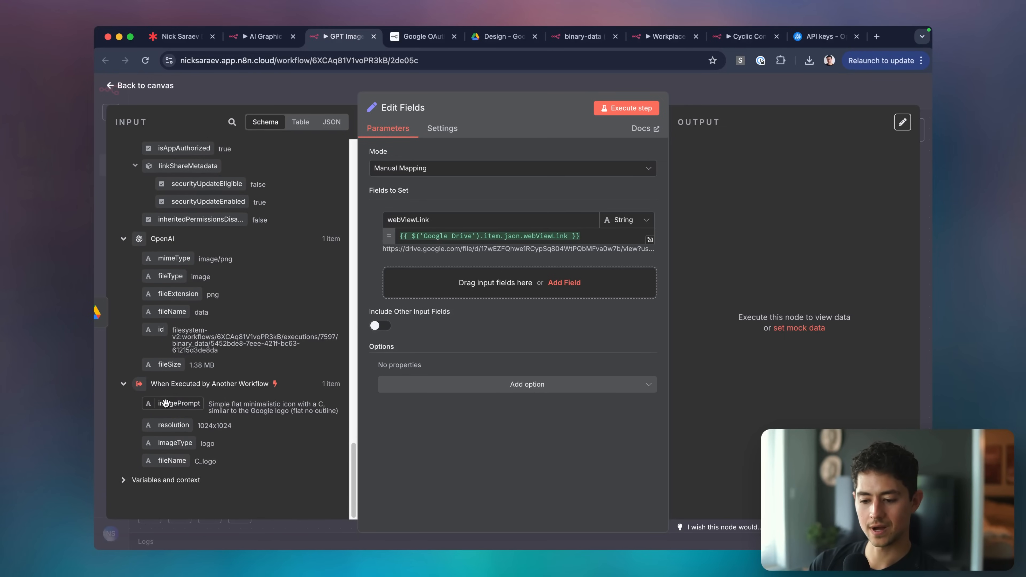
Add initialPrompt and fileName fields mapped from the trigger's imagePrompt and fileName.
drag(166, 404, 486, 294)
click(452, 272)
key(ctrl+a)
key(BackSpace)
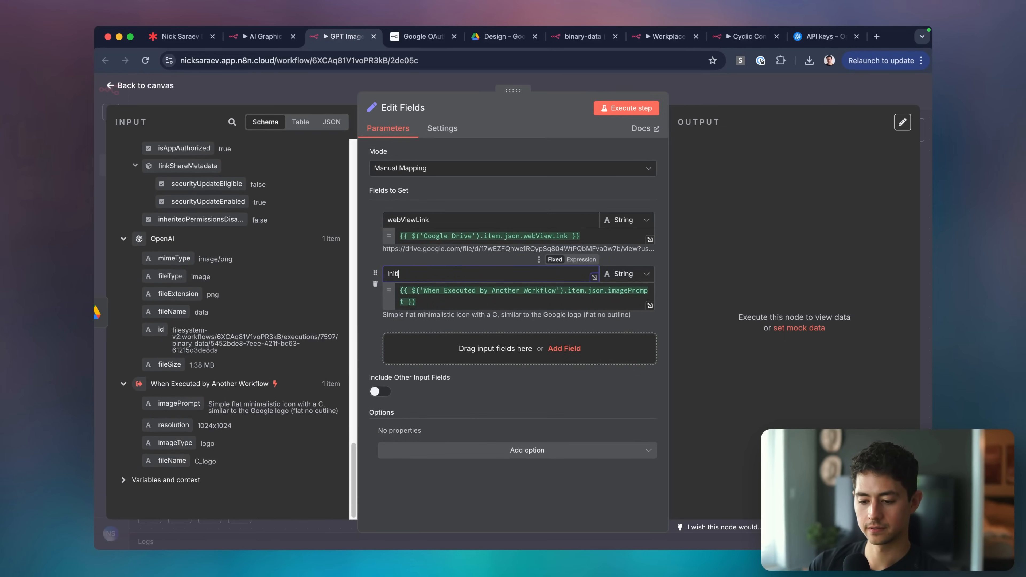
click(477, 347)
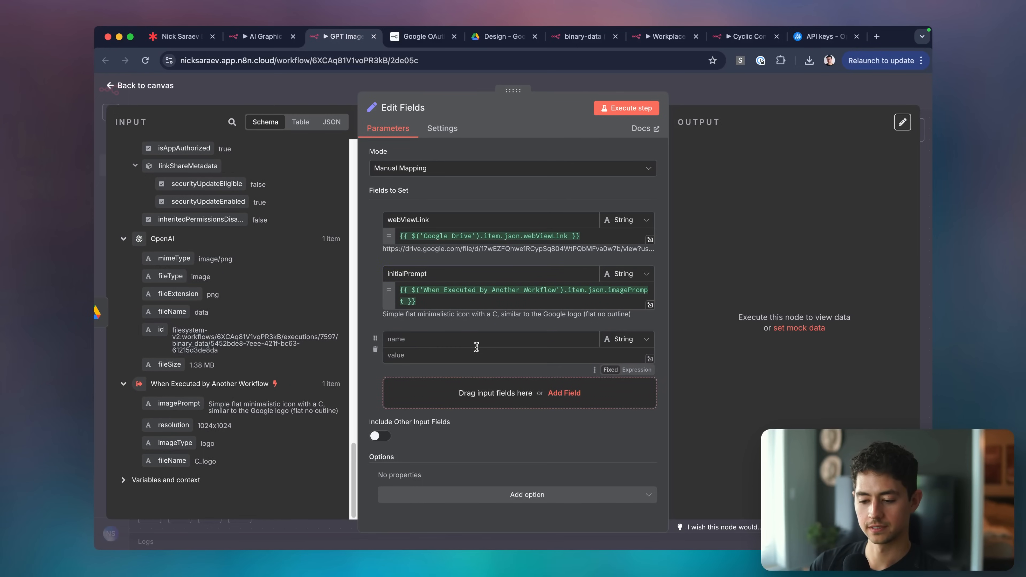
click(454, 339)
text(file)
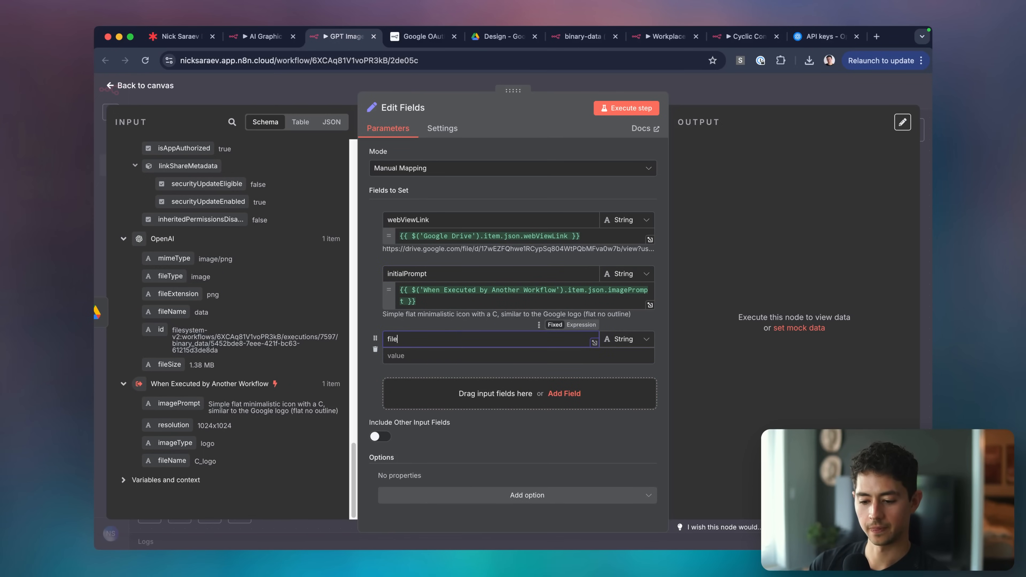
text(Name)
drag(172, 460, 475, 355)
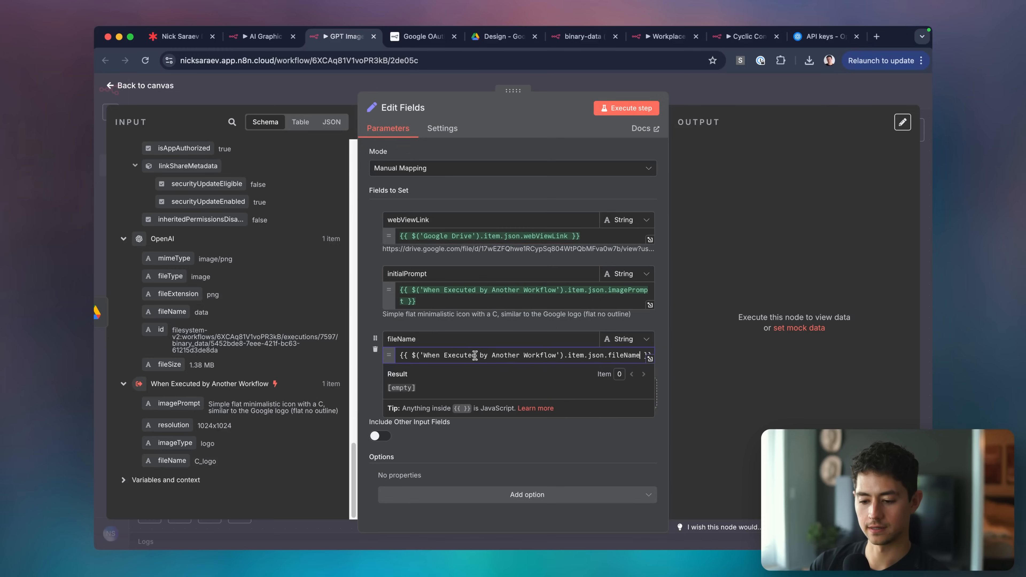
double_click(458, 341)
key(Right)
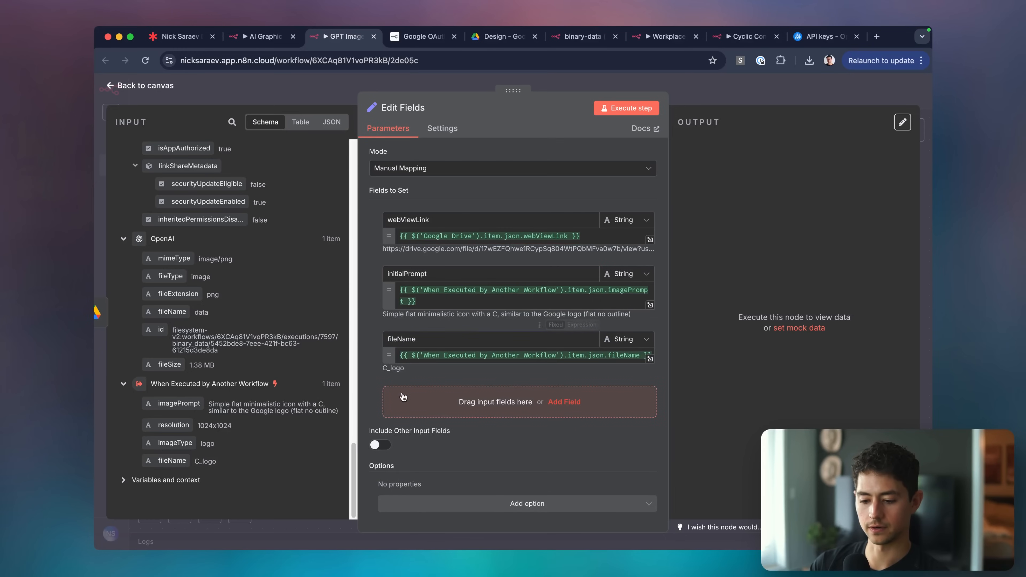
Add an imageType field mapped from the trigger's imageType, then return to the canvas.
click(403, 397)
drag(175, 443, 419, 421)
click(432, 405)
text(imageTyp)
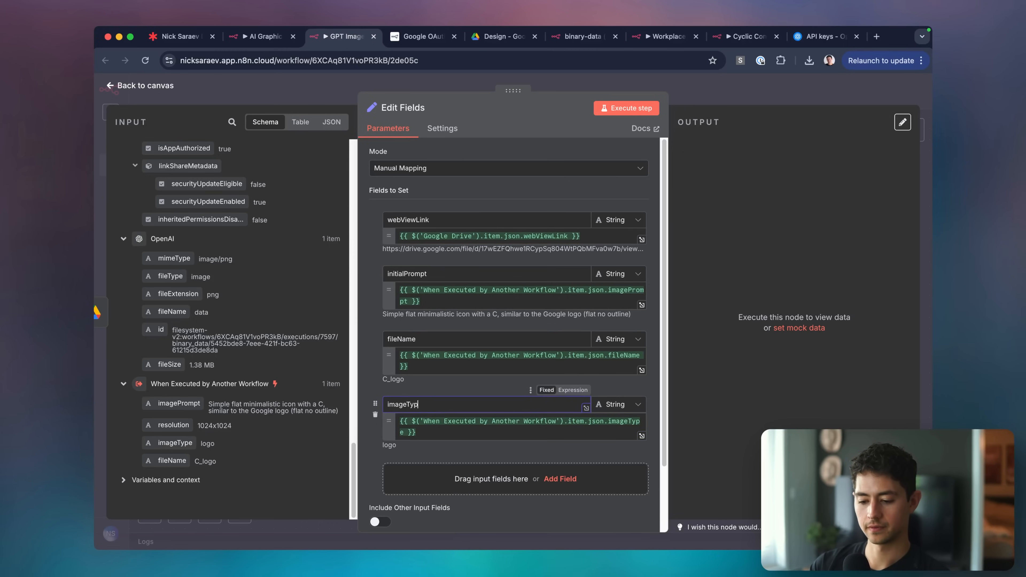
text(e)
click(454, 388)
scroll(449, 422, down, 3)
scroll(435, 312, up, 3)
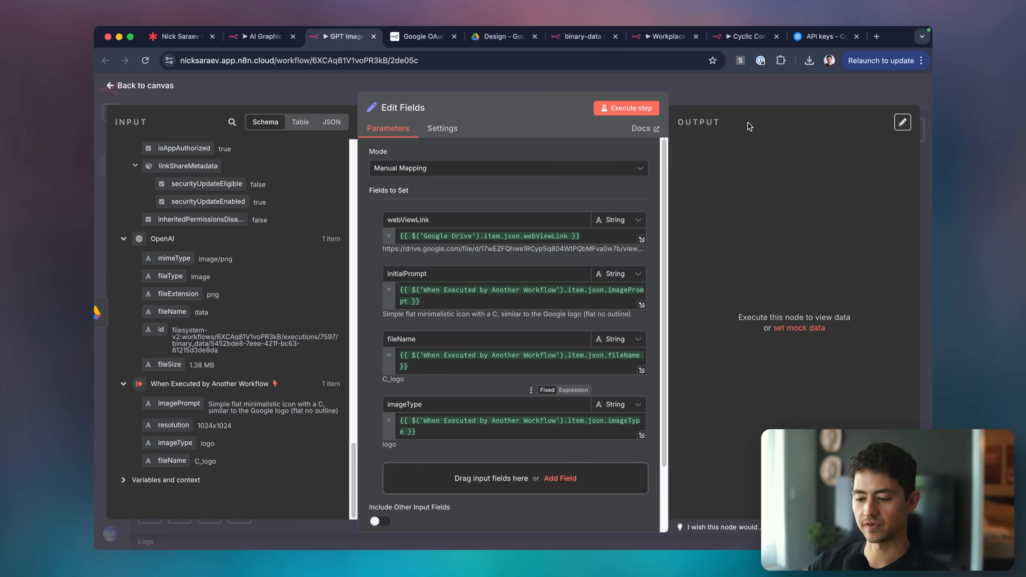
click(758, 93)
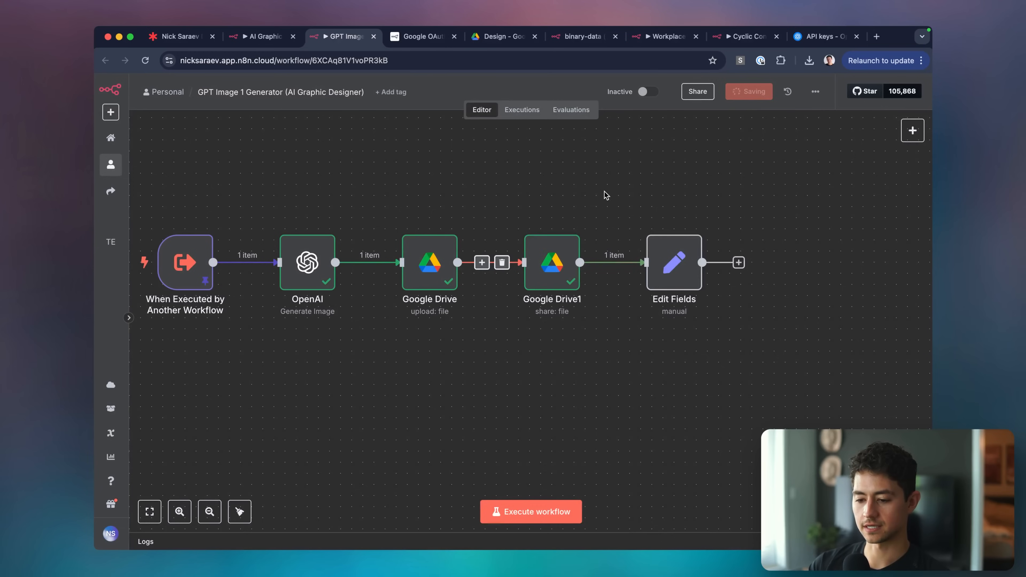
Pin the OpenAI and both Google Drive nodes' data, save, and run the workflow.
drag(252, 170, 601, 399)
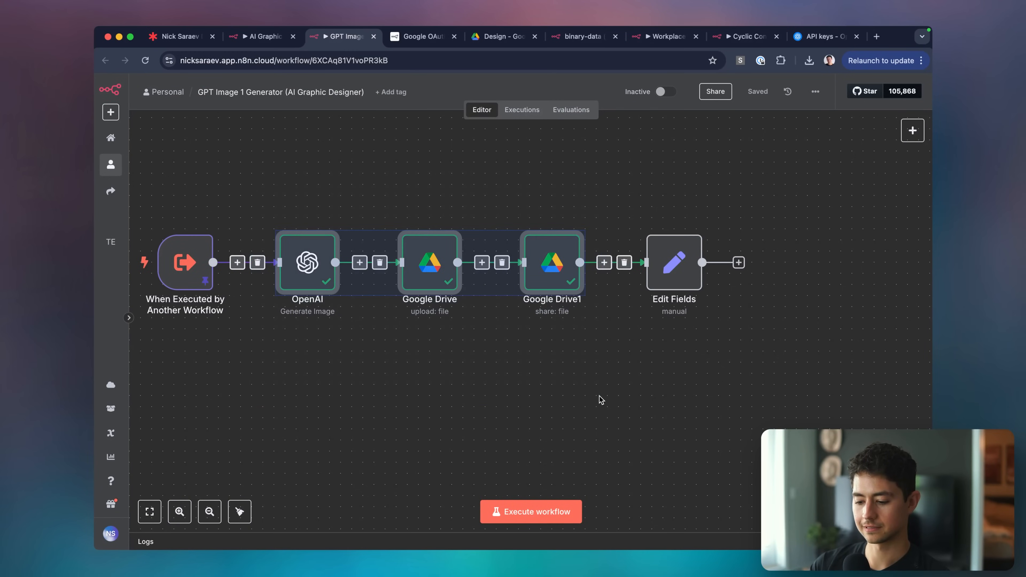
key(p)
click(600, 399)
key(super+s)
click(560, 510)
Check the Edit Fields output by opening its webViewLink Drive image in a new tab.
scroll(593, 410, right, 1)
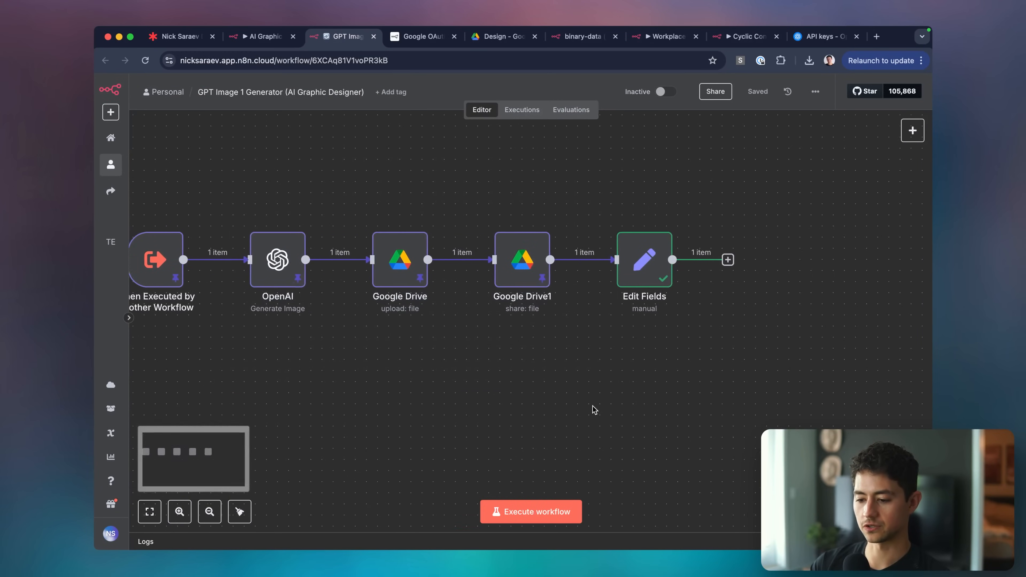
double_click(633, 257)
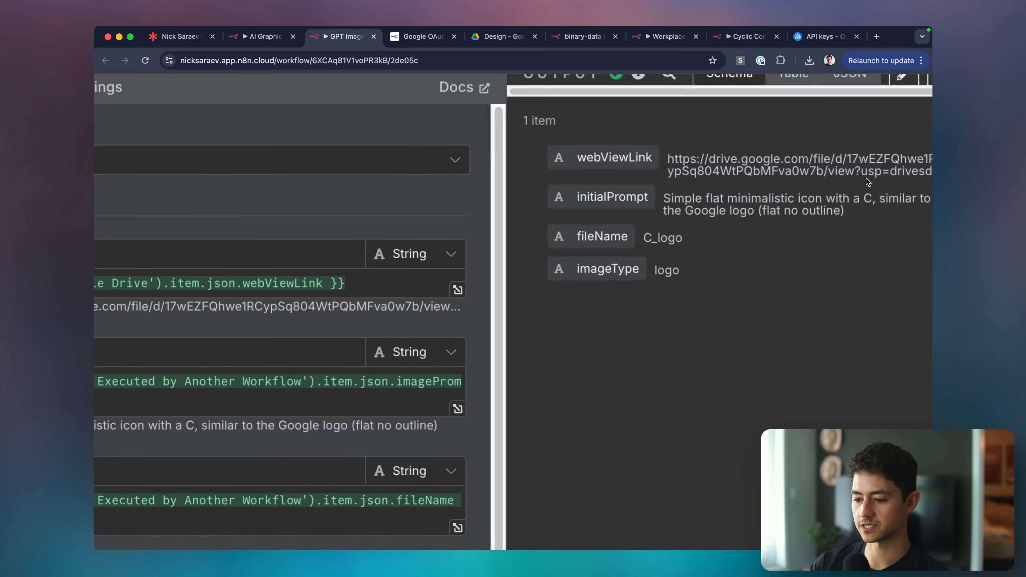
scroll(866, 178, down, 5)
triple_click(867, 178)
key(super+c)
key(super+t)
key(super+v)
key(Return)
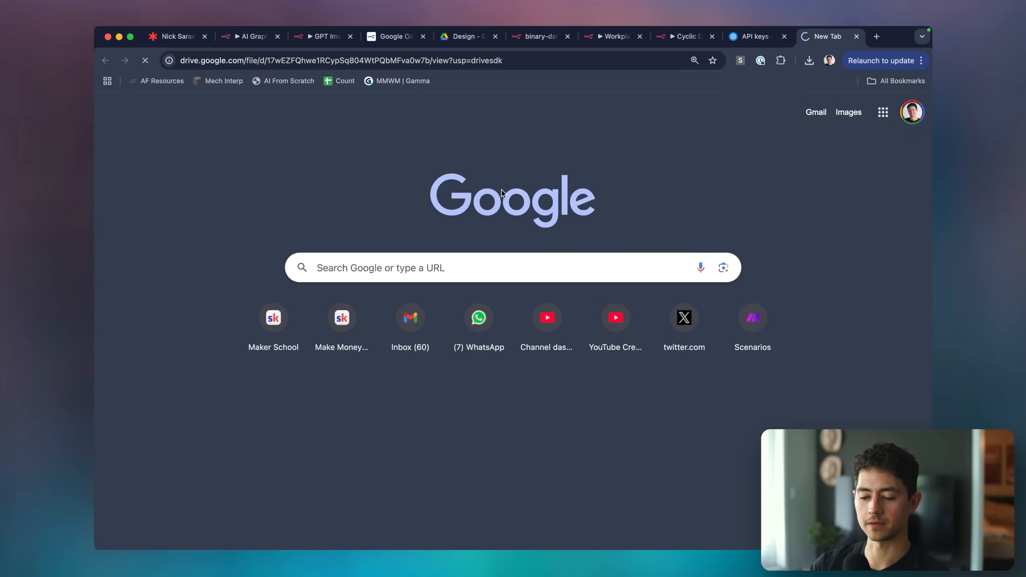
key(super+w)
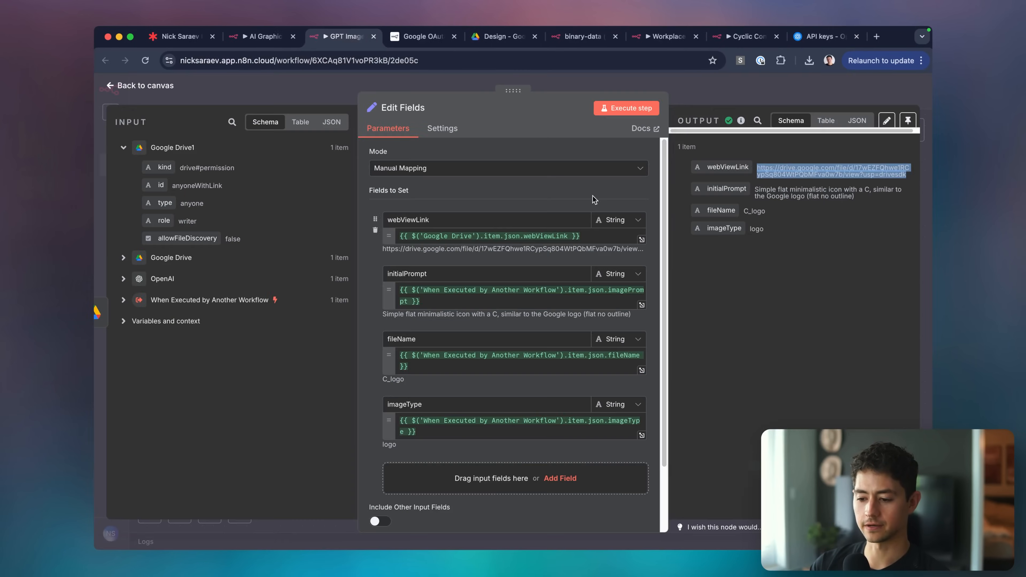
key(Escape)
Unpin the first four workflow nodes and save the workflow.
drag(711, 182, 196, 355)
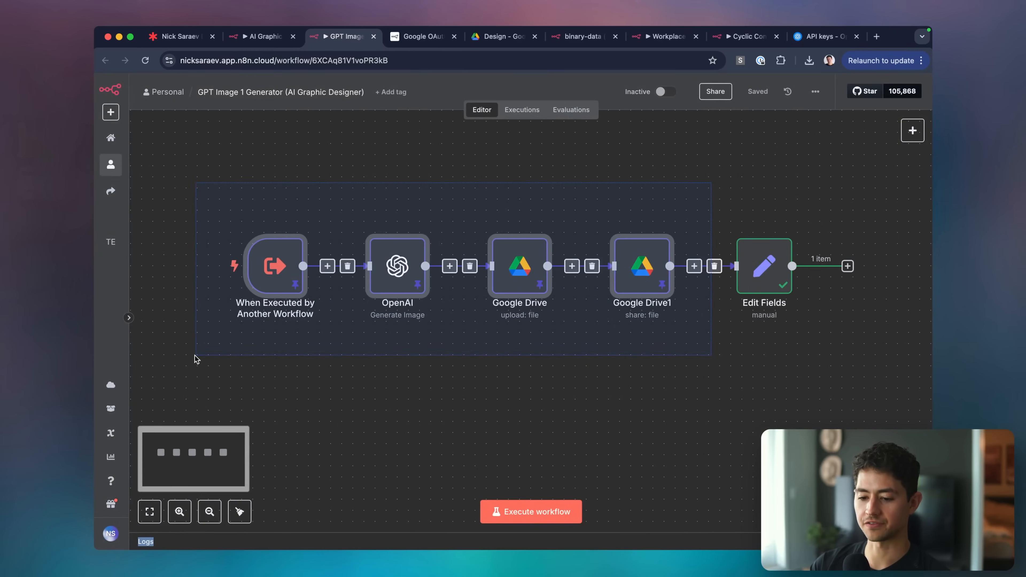
key(p)
click(408, 395)
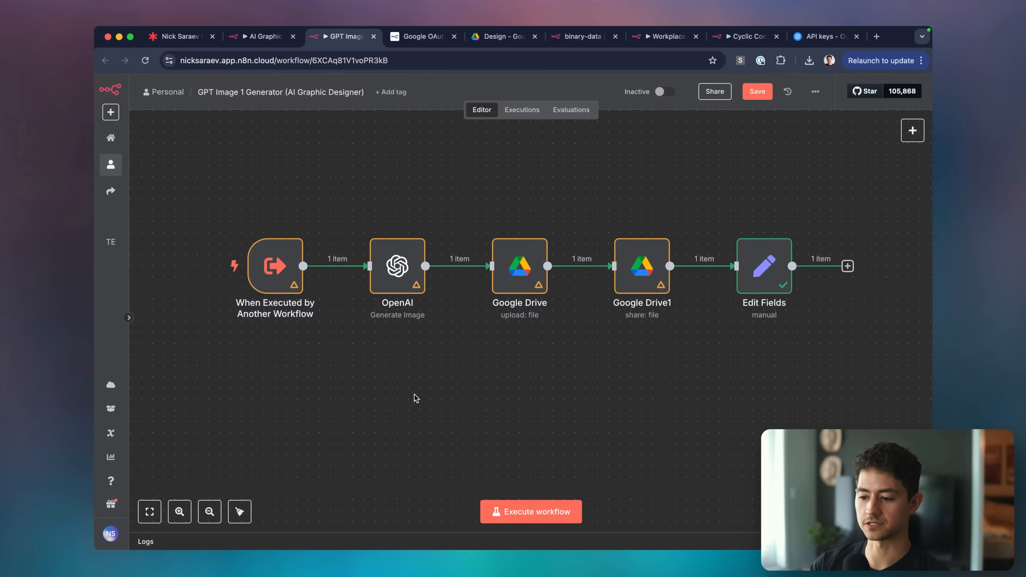
key(super+s)
scroll(416, 399, down, 1)
In the AI Graphic Designer workflow, add a System Message option to the AI Agent.
key(ctrl+shift+Tab)
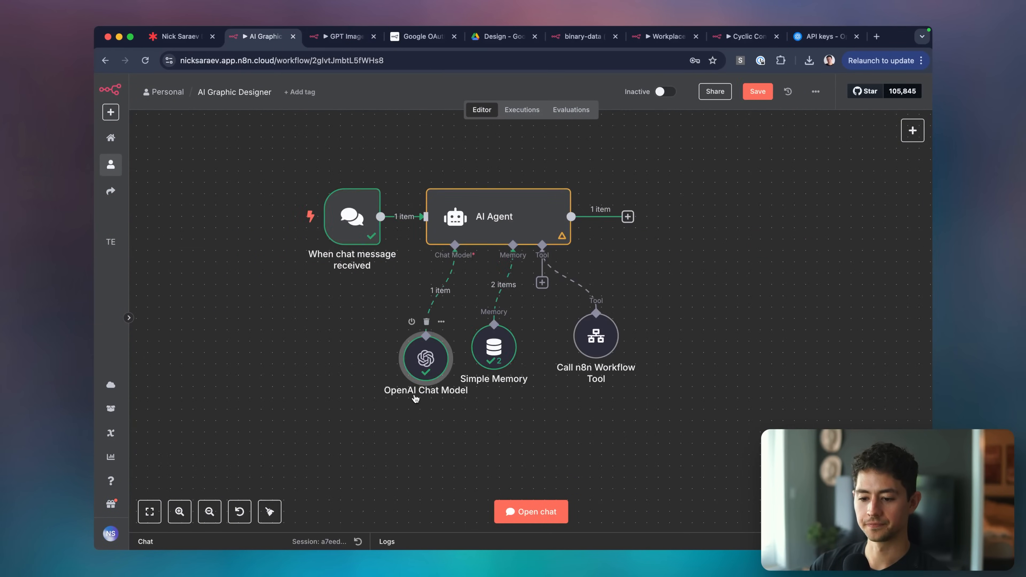
double_click(498, 242)
click(464, 339)
click(463, 360)
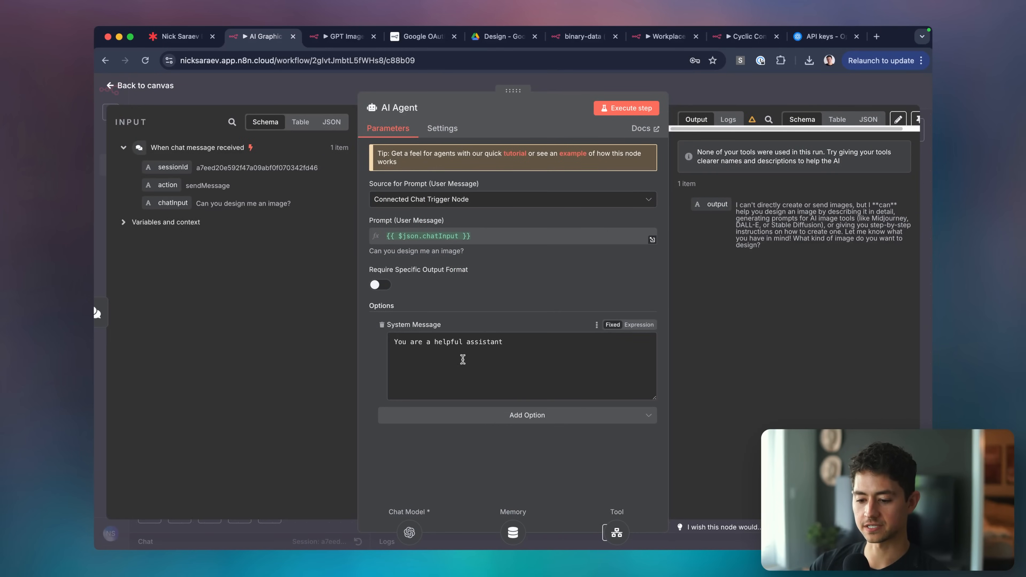
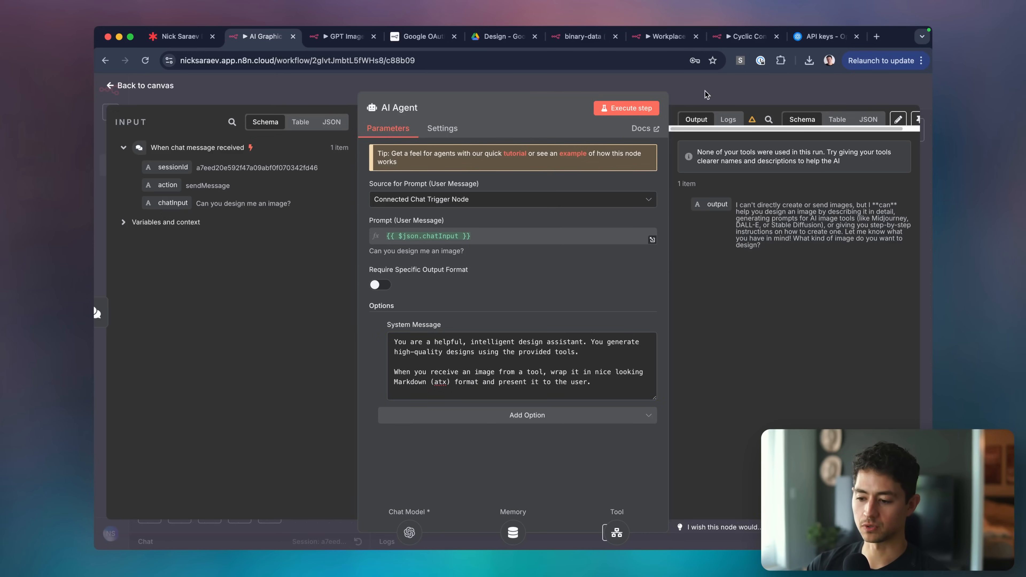
Rename the workflow tool node to 'Generate Design (General)' and save.
key(Escape)
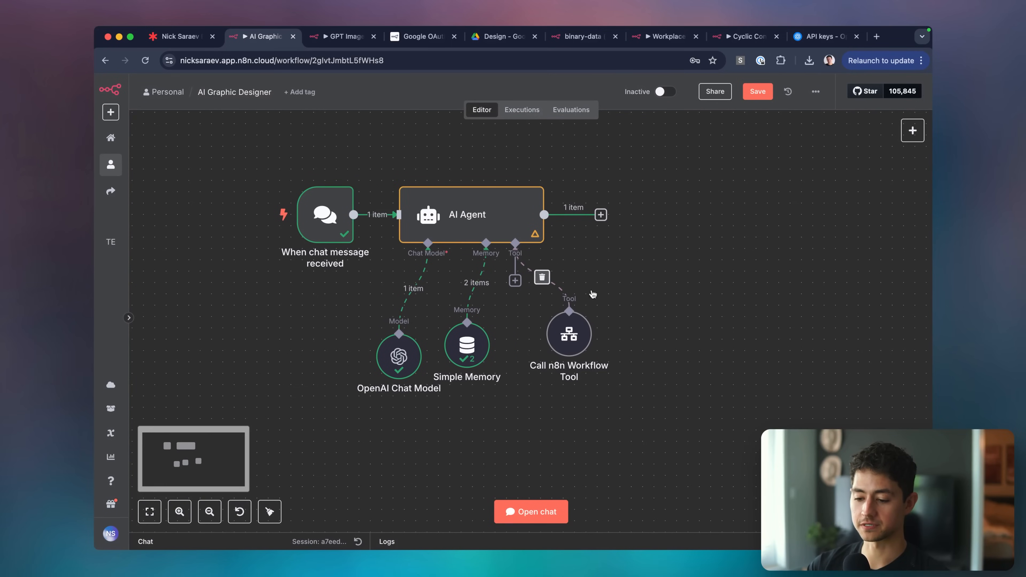
right_click(570, 345)
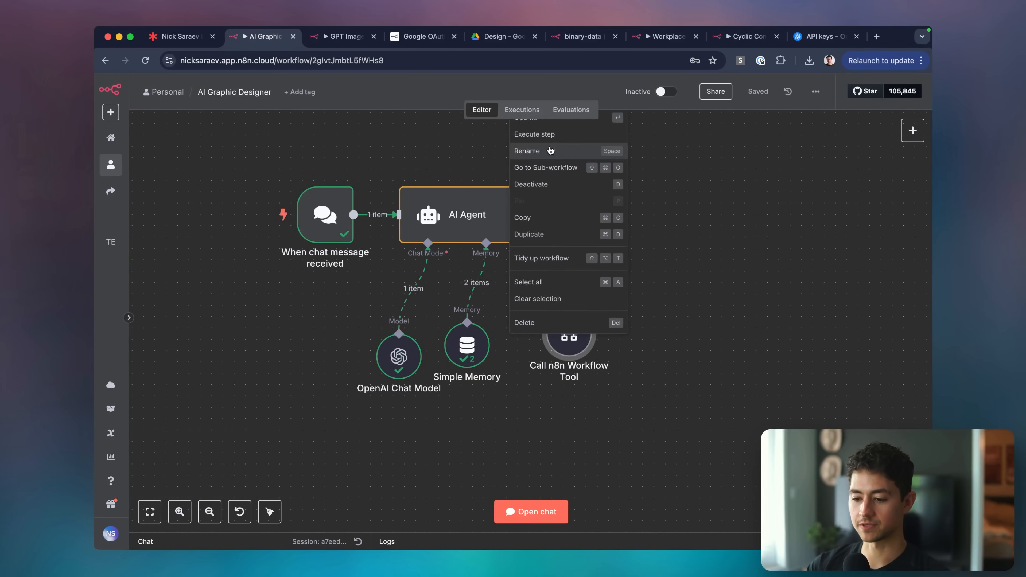
click(586, 151)
text(Generate Design (General)
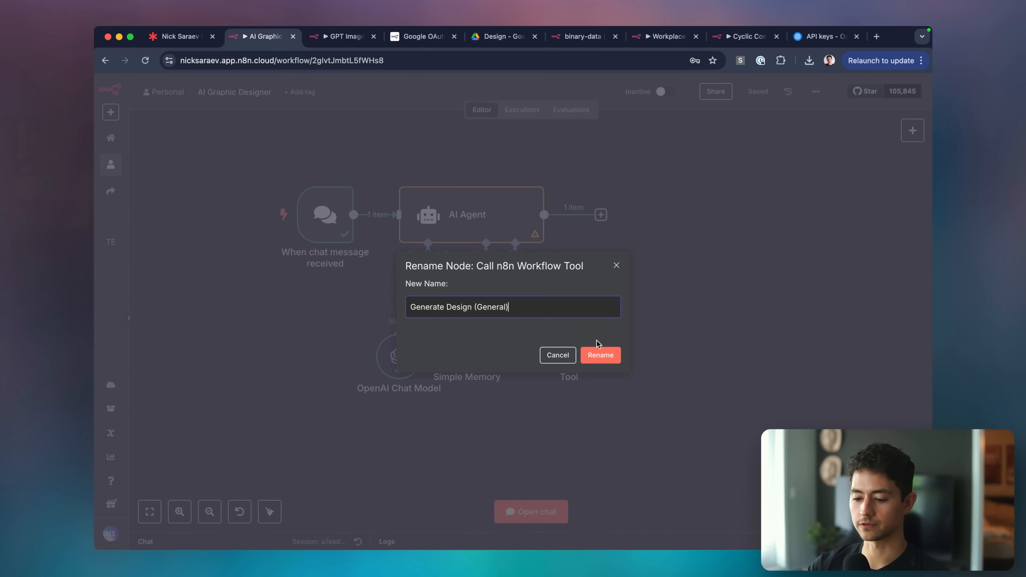
click(599, 355)
key(super+s)
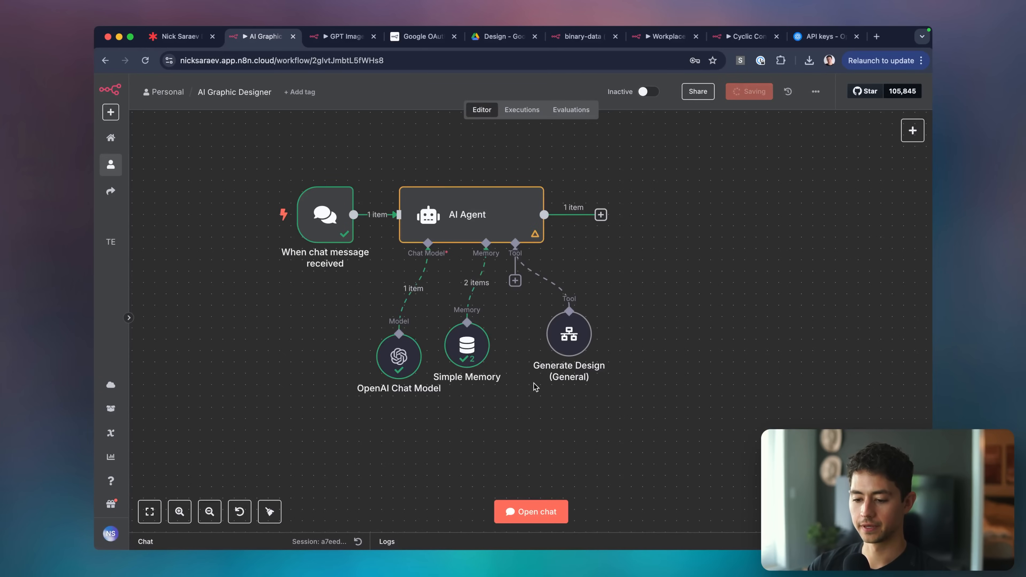
Tidy up the layout of all five nodes and save the workflow.
drag(252, 127, 666, 400)
right_click(449, 189)
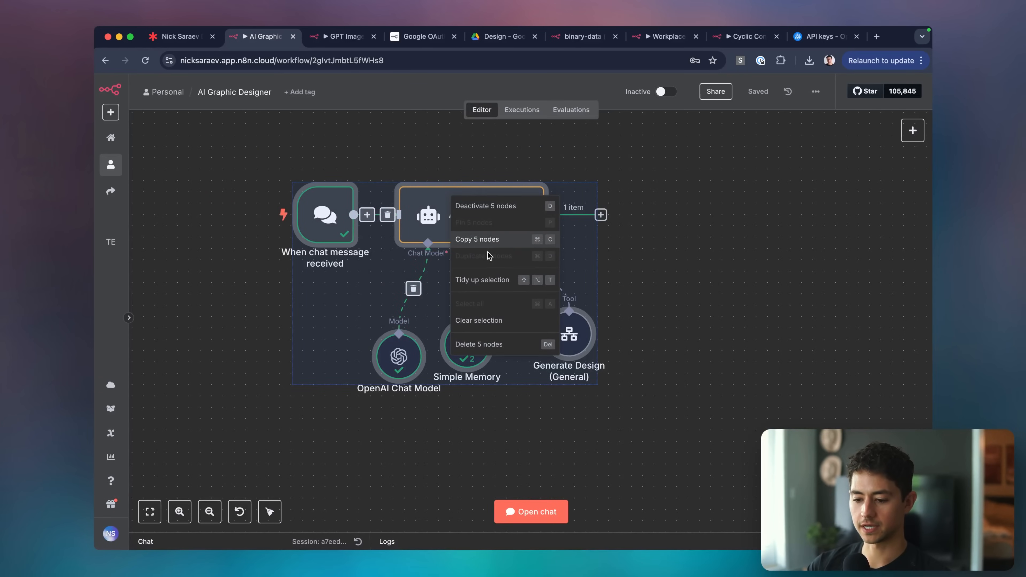
click(488, 280)
click(678, 351)
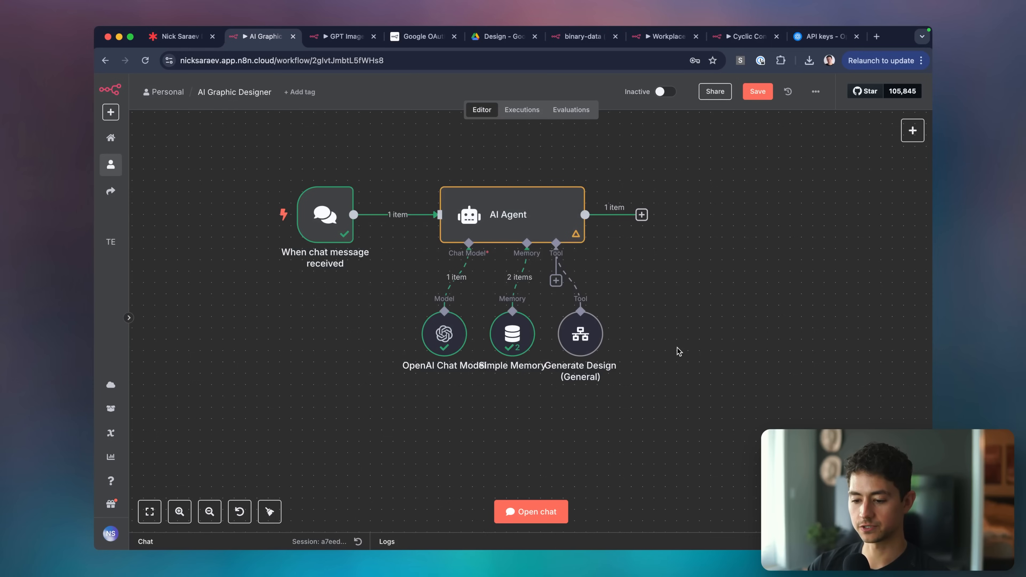
key(super+s)
Reset the chat session to start a fresh conversation.
scroll(647, 351, right, 3)
scroll(586, 420, up, 3)
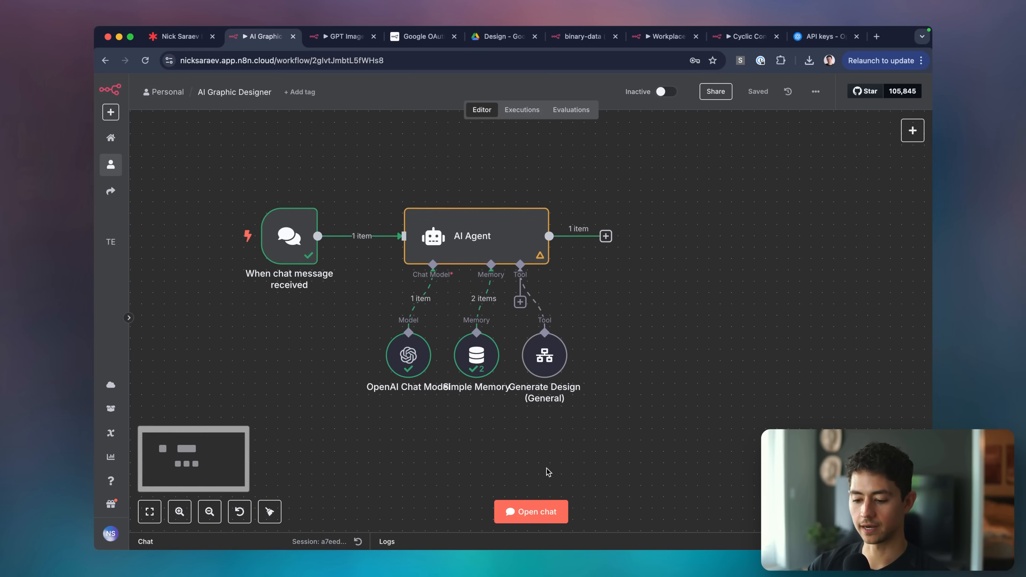
click(358, 542)
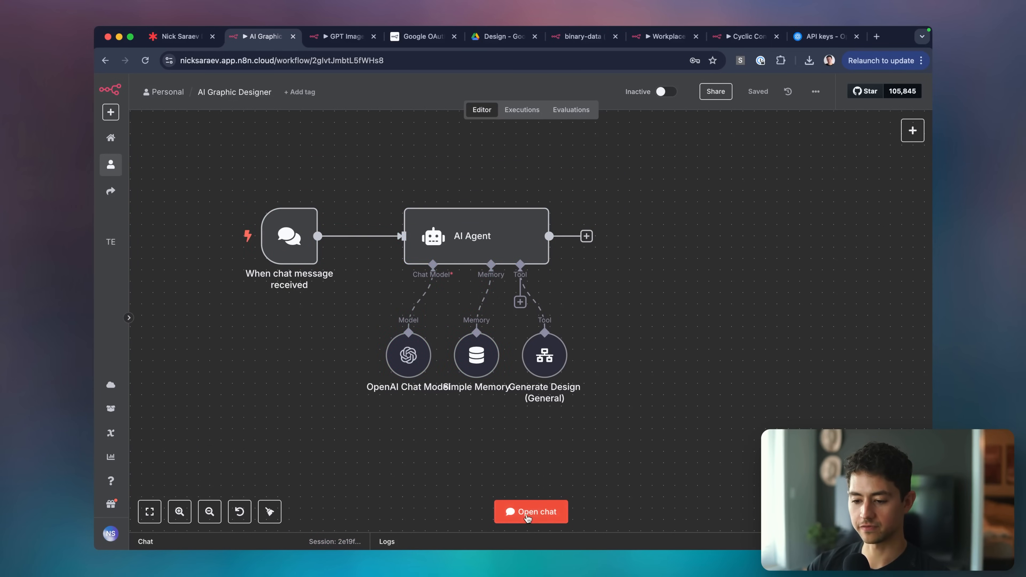
In the test chat, send 'Hey! How's it going?' then 'I'd like to generate a logo!'.
click(528, 513)
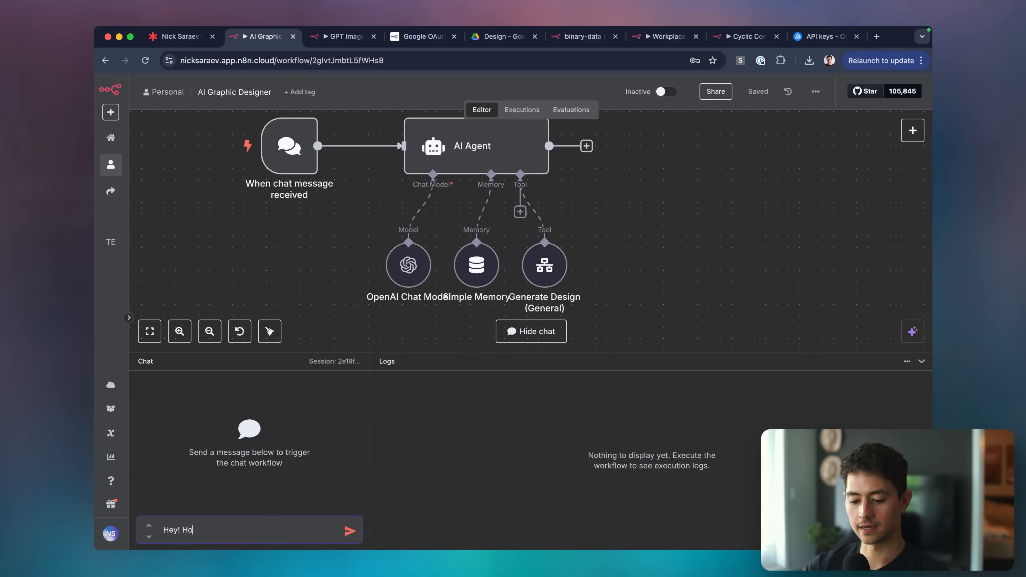
text(Hey! How's it going?)
key(Return)
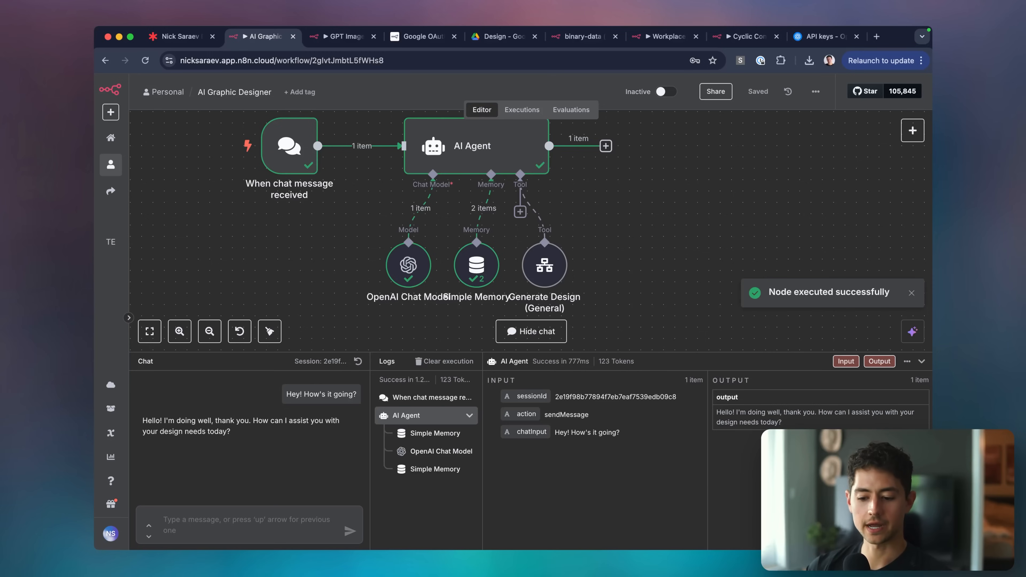
click(174, 522)
text(I')
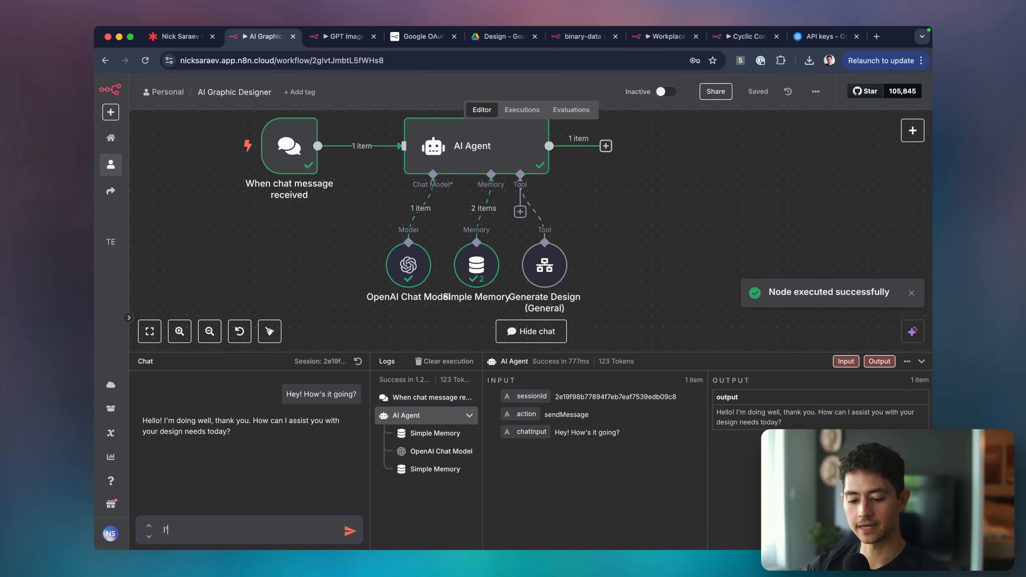
text(d like to generate a logo!)
key(Return)
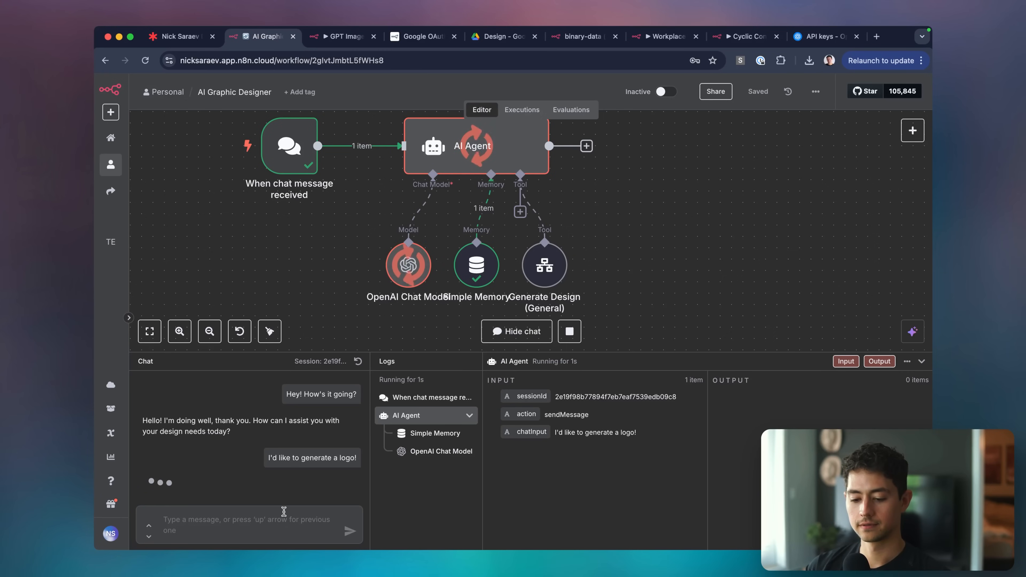
Answer the agent's questions with a numbered list of logo details, including Google colors, and send it.
scroll(257, 472, down, 3)
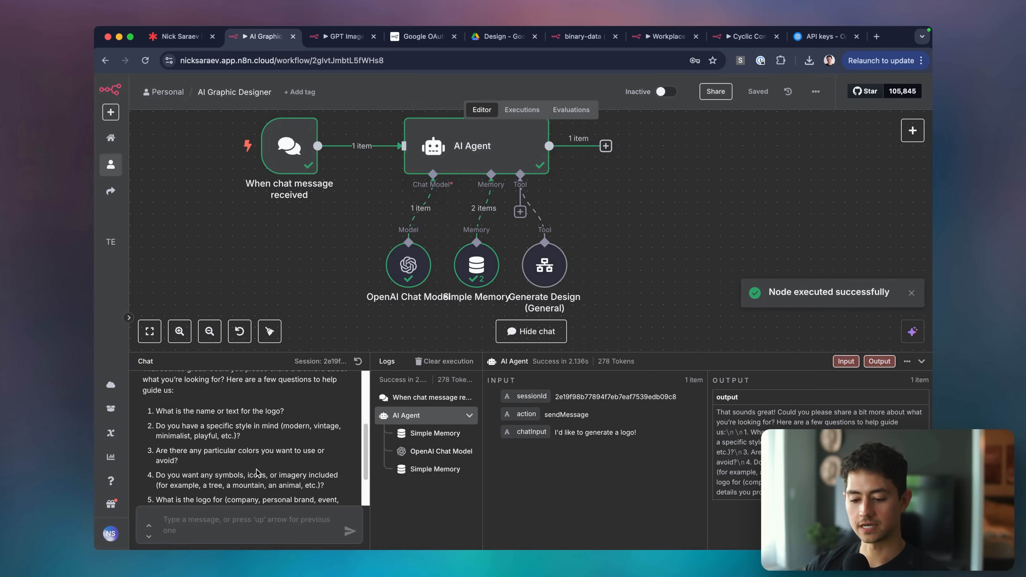
scroll(257, 471, down, 1)
text(1. LeftCLi)
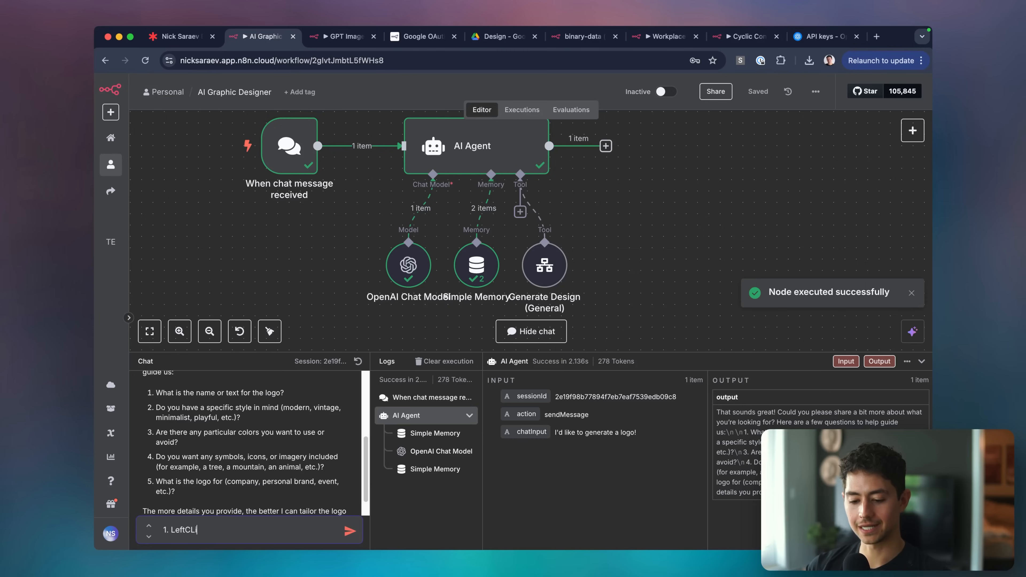
key(BackSpace)
key(BackSpace)
key(BackSpace)
key(BackSpace)
key(BackSpace)
text(CL)
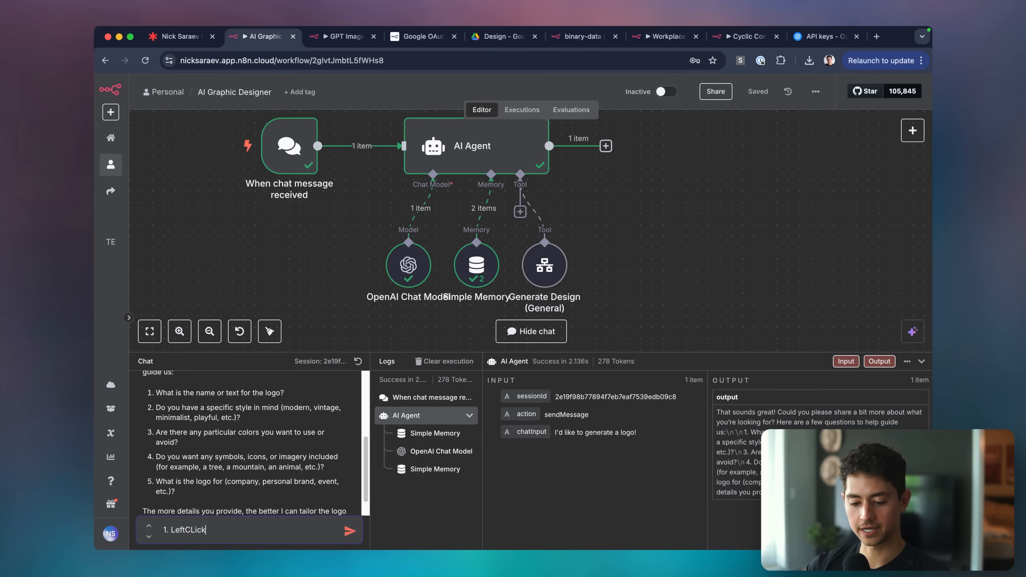
key(BackSpace)
key(BackSpace)
key(BackSpace)
key(BackSpace)
key(BackSpace)
key(BackSpace)
key(BackSpace)
key(BackSpace)
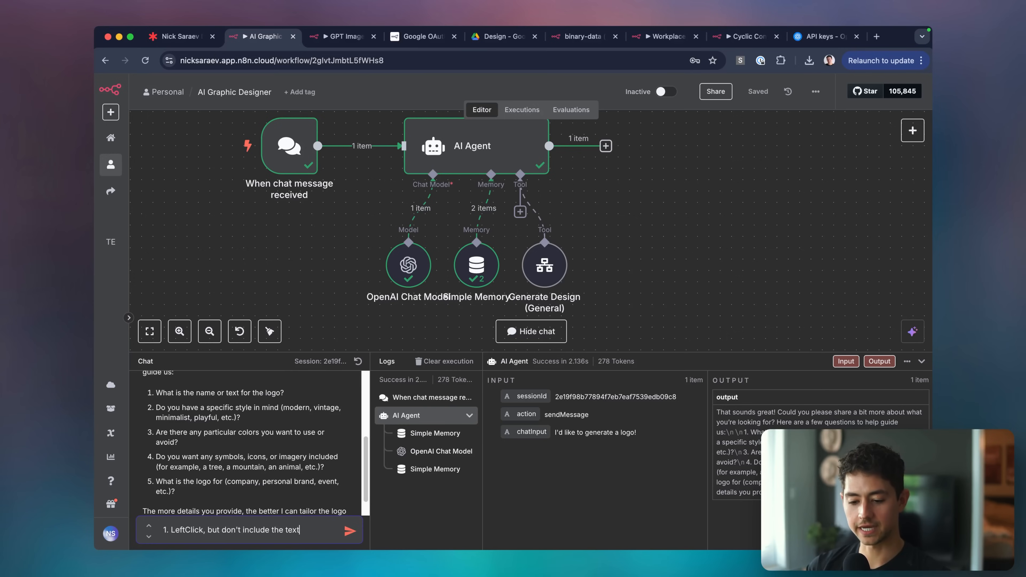
text(.)
key(shift+Return)
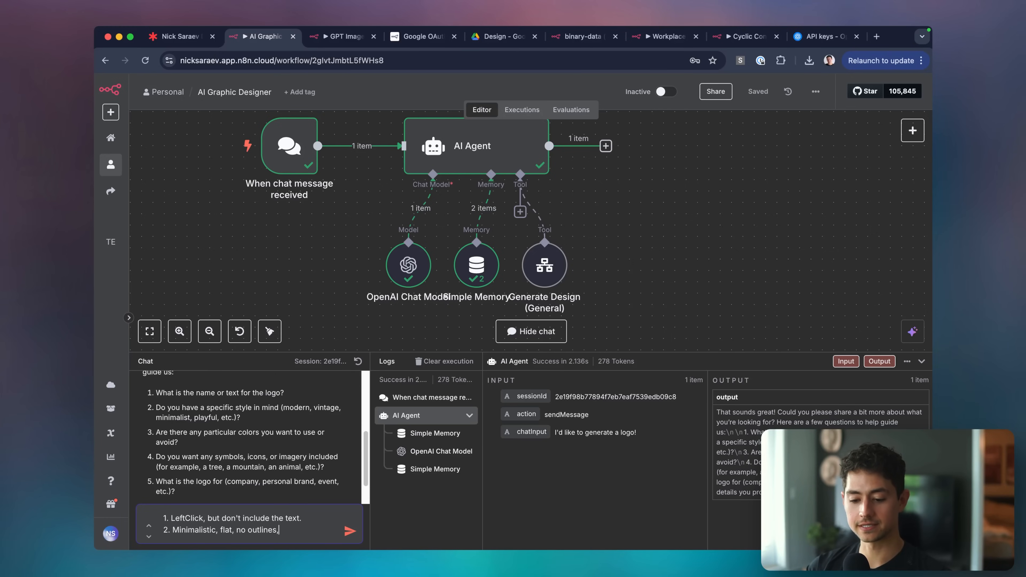
key(shift+Return)
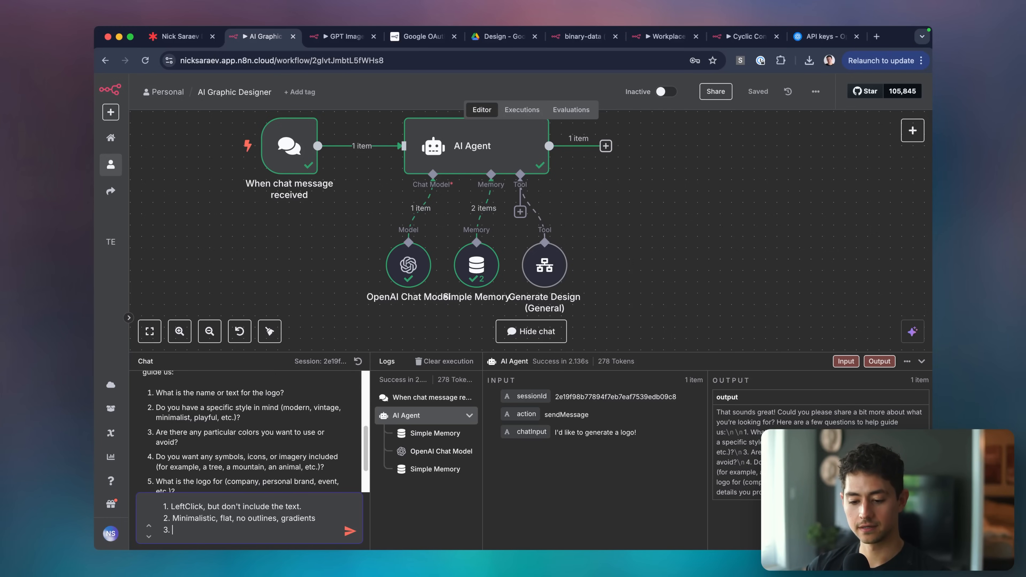
text(3. Google colors)
key(shift+Return)
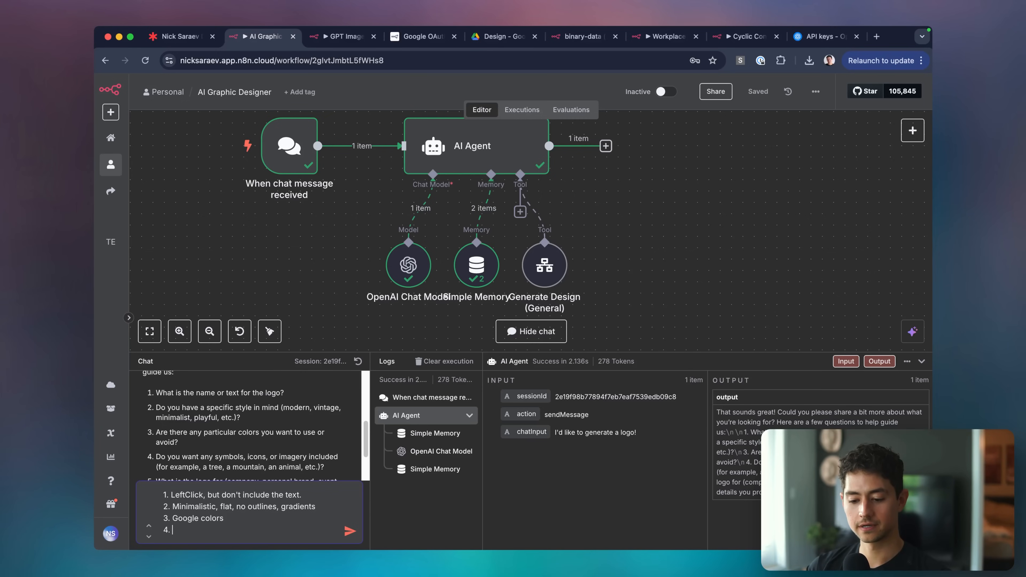
scroll(259, 466, down, 3)
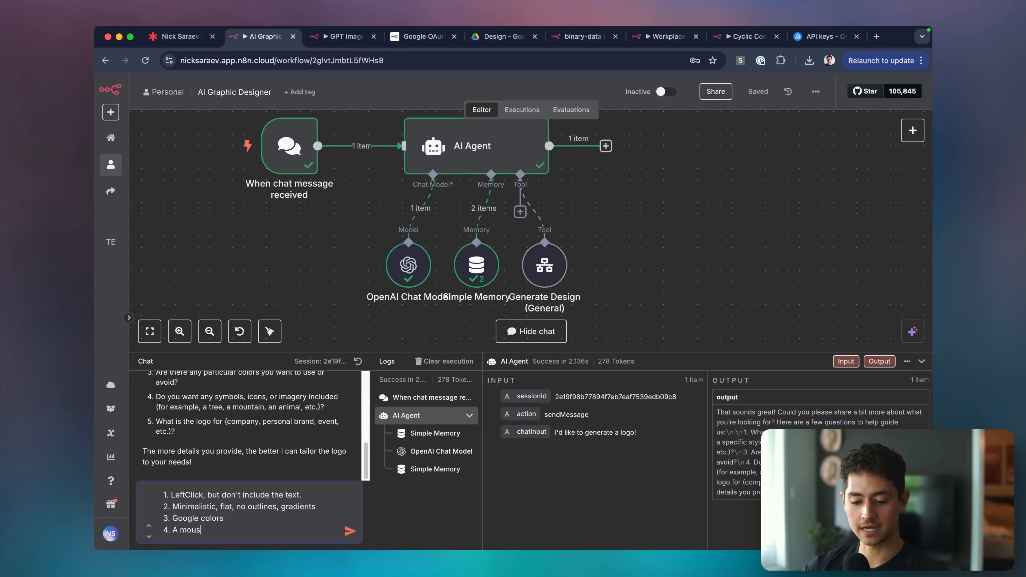
scroll(288, 480, up, 1)
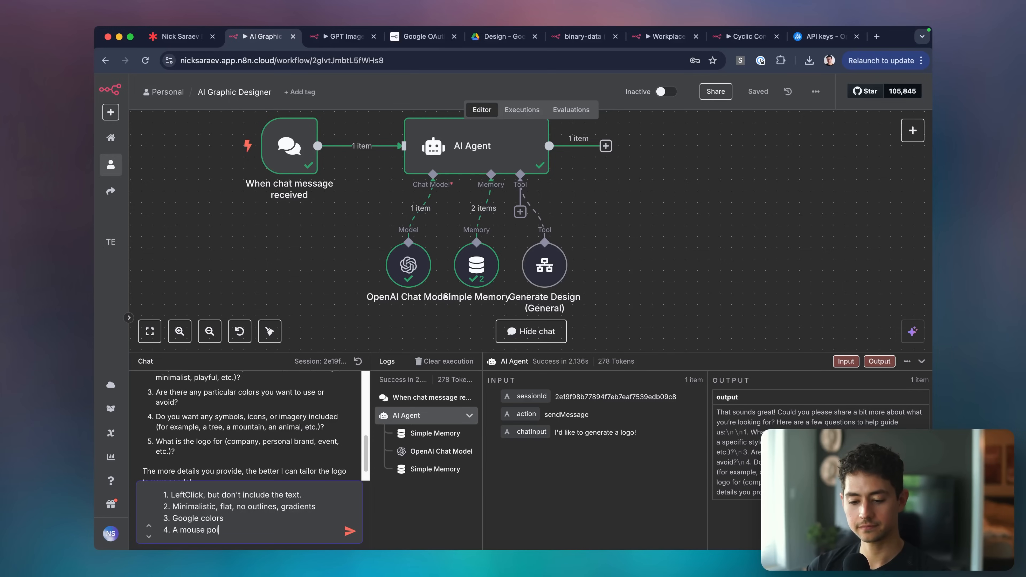
text(nter)
key(shift+Return)
text(5. Company)
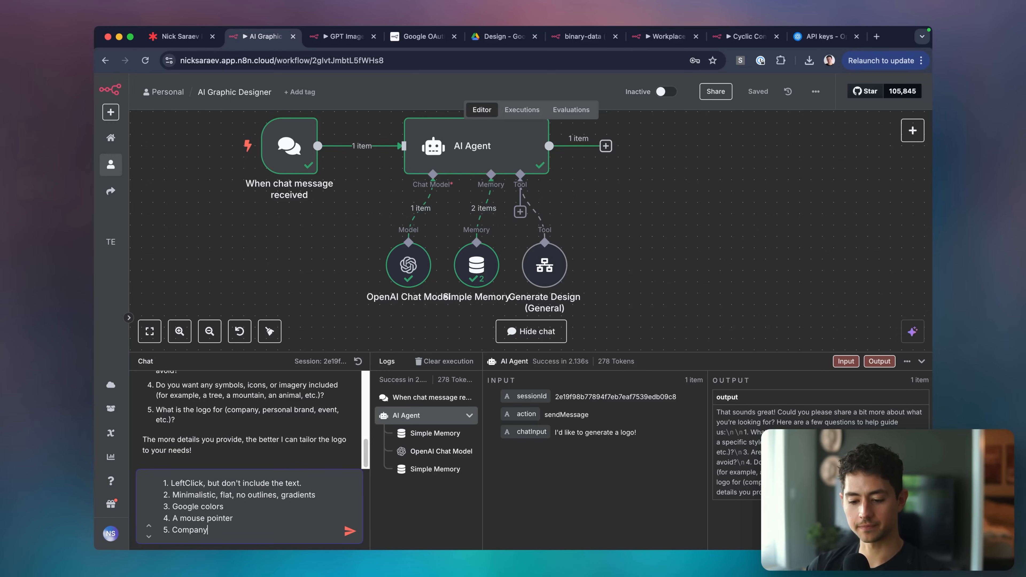
key(Return)
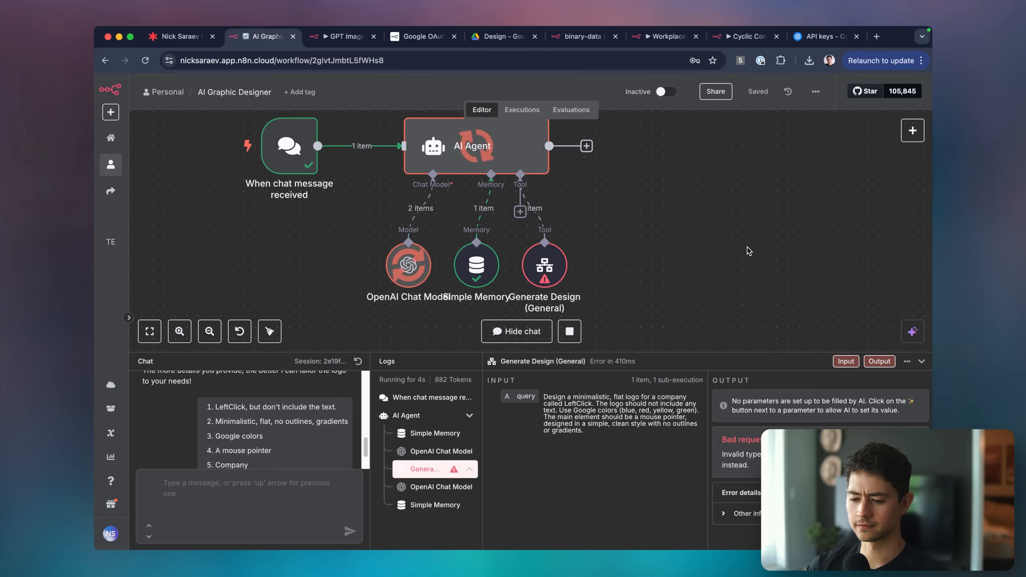
Let the model define imagePrompt, resolution, imageType and fileName in Generate Design (General).
double_click(557, 279)
scroll(558, 291, down, 1)
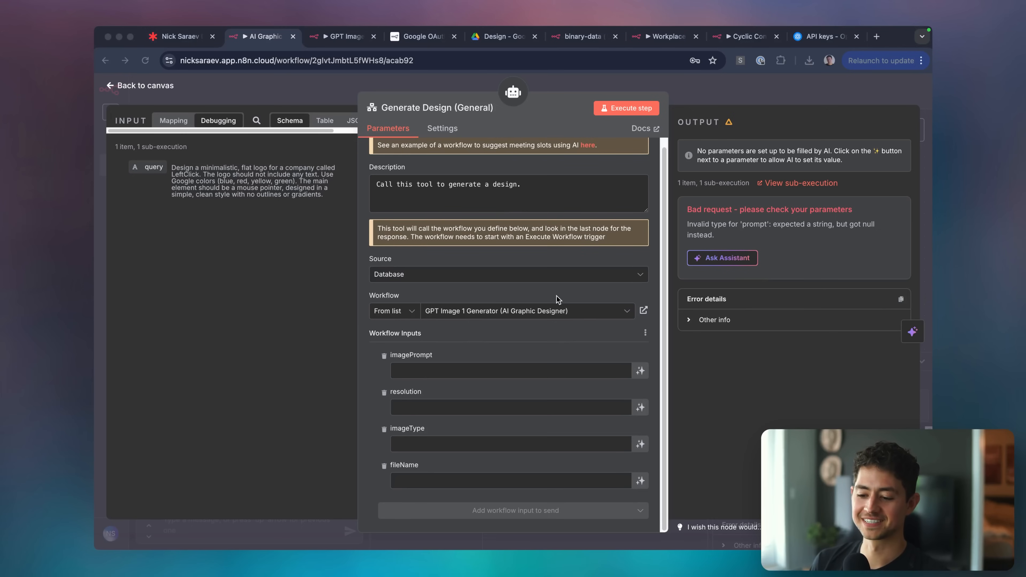
click(543, 371)
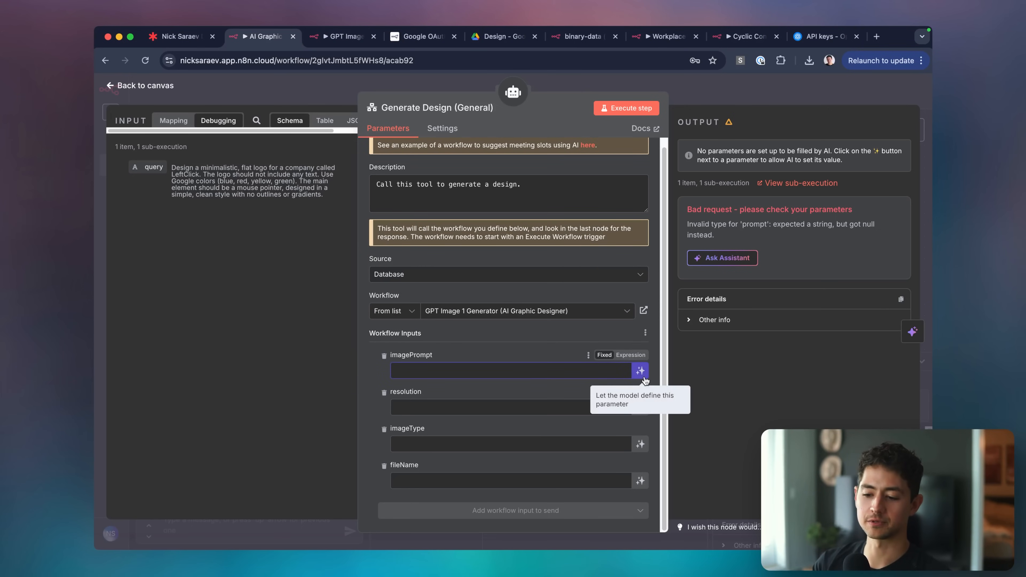
click(640, 371)
click(640, 423)
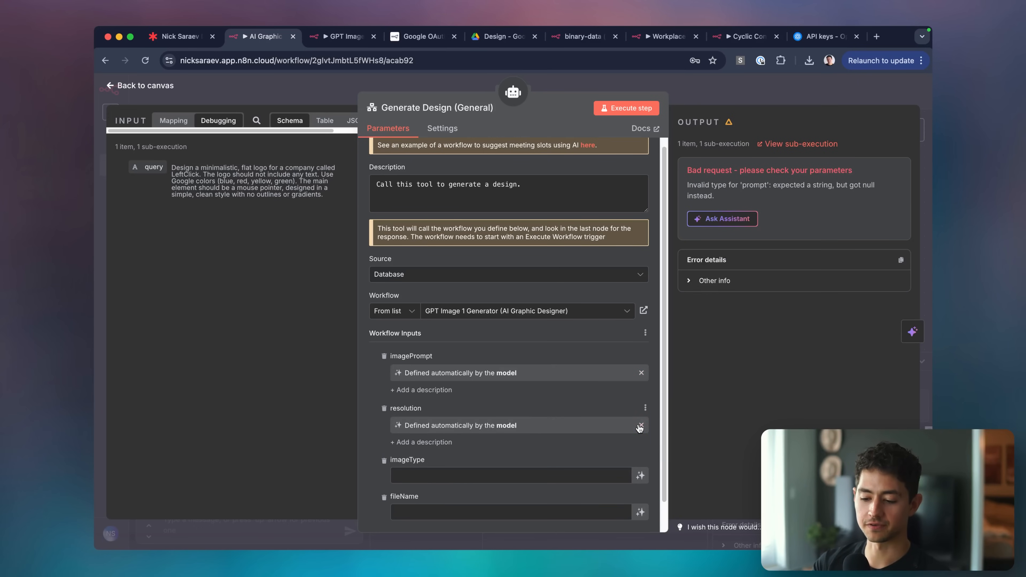
scroll(640, 429, down, 1)
click(640, 446)
click(641, 494)
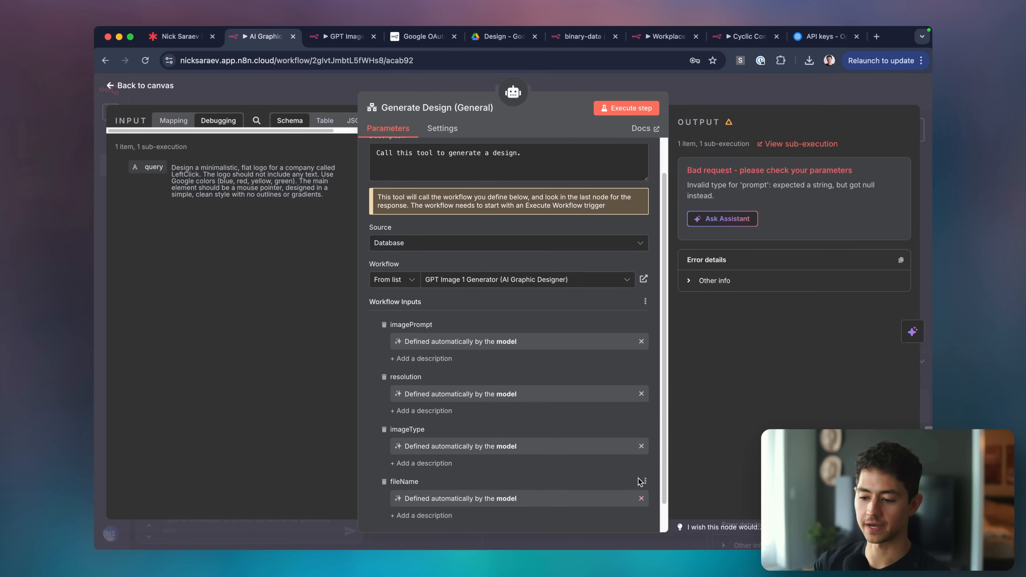
click(706, 92)
Send 'Try again' to the agent in the test chat.
click(277, 519)
text(Try again)
key(Return)
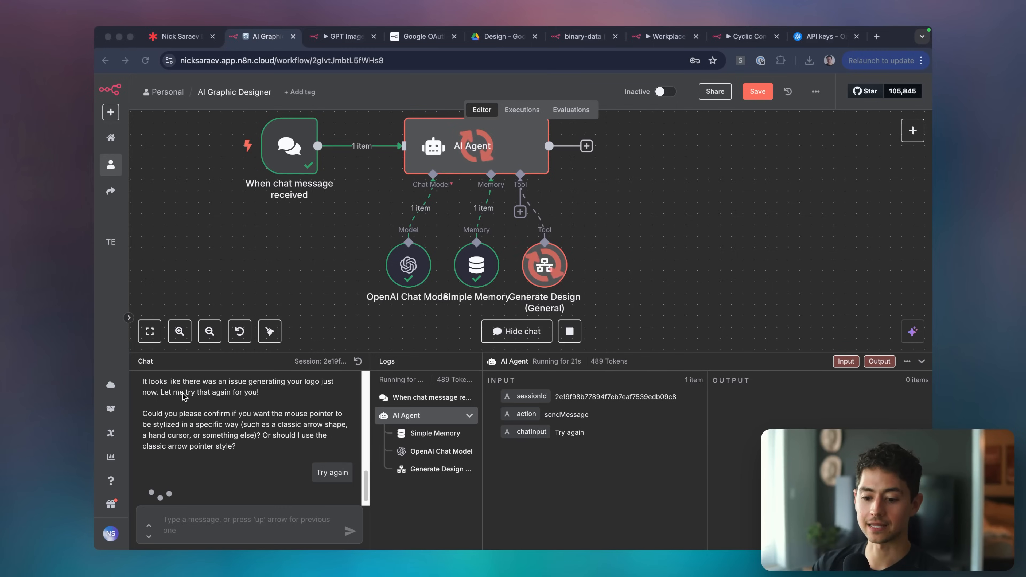
In the logs, inspect the second OpenAI Chat Model call and the Generate Design output's webViewLink.
double_click(545, 265)
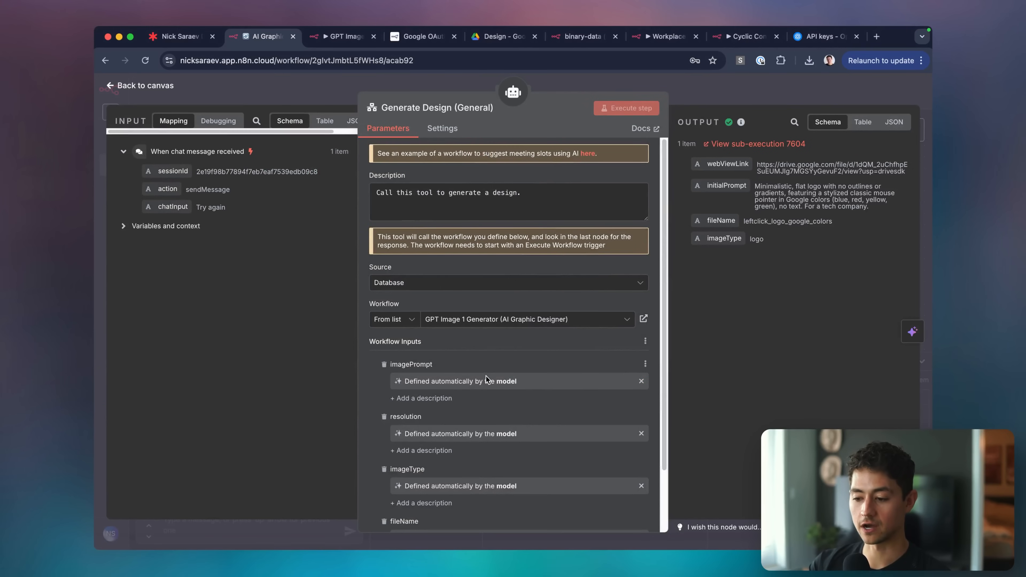
click(778, 96)
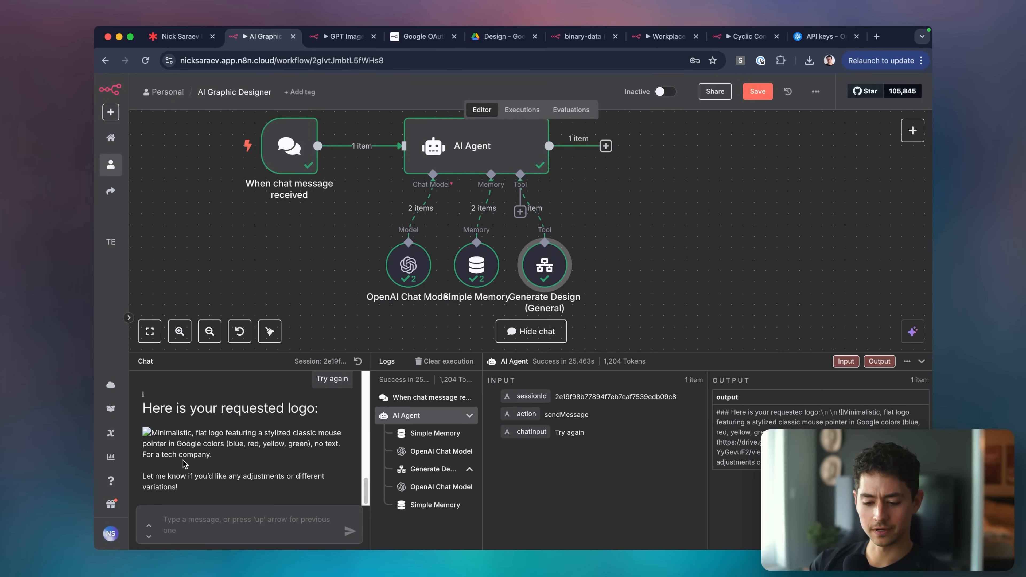
double_click(144, 399)
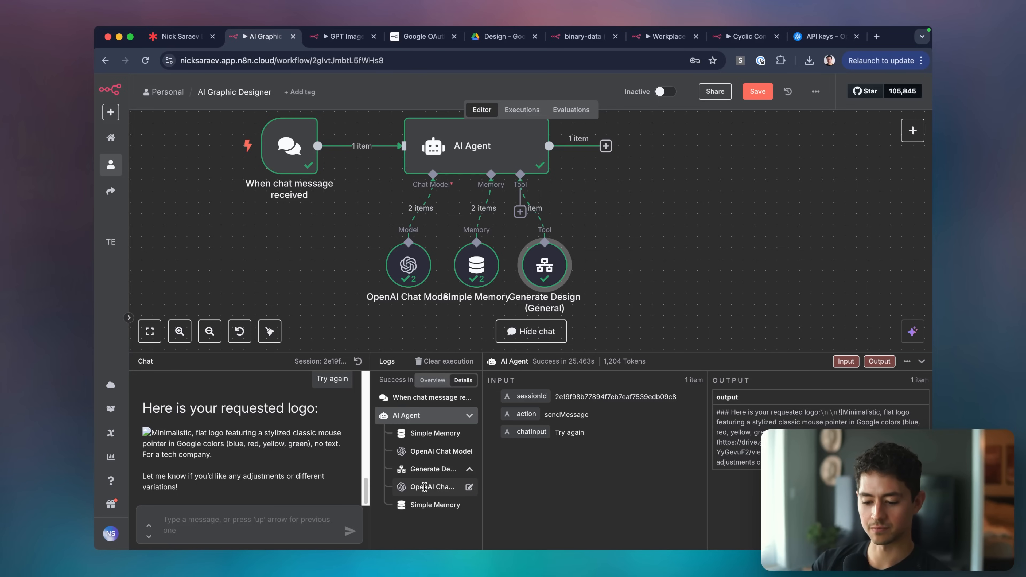
click(438, 487)
scroll(637, 442, down, 5)
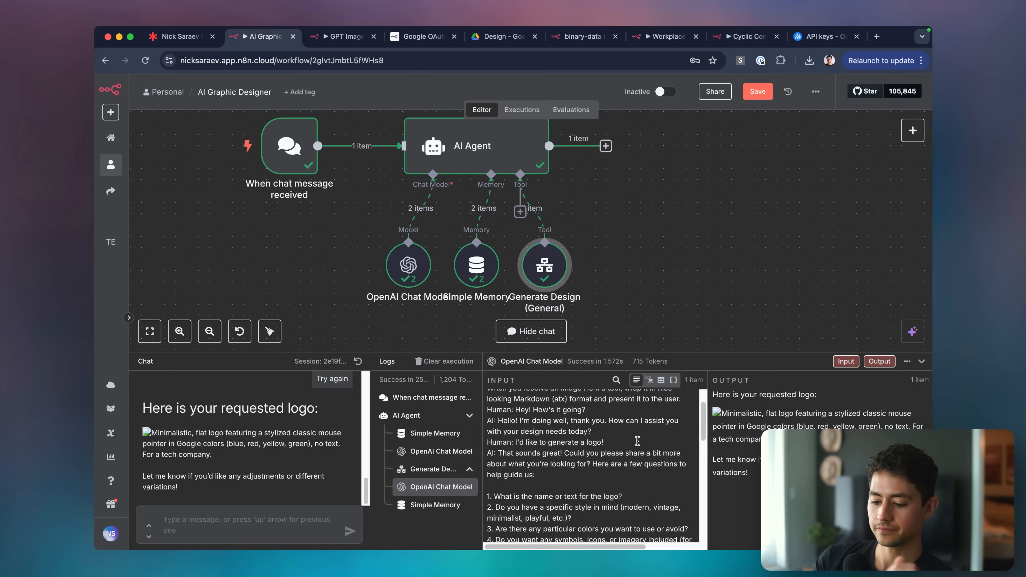
scroll(637, 442, up, 5)
click(433, 469)
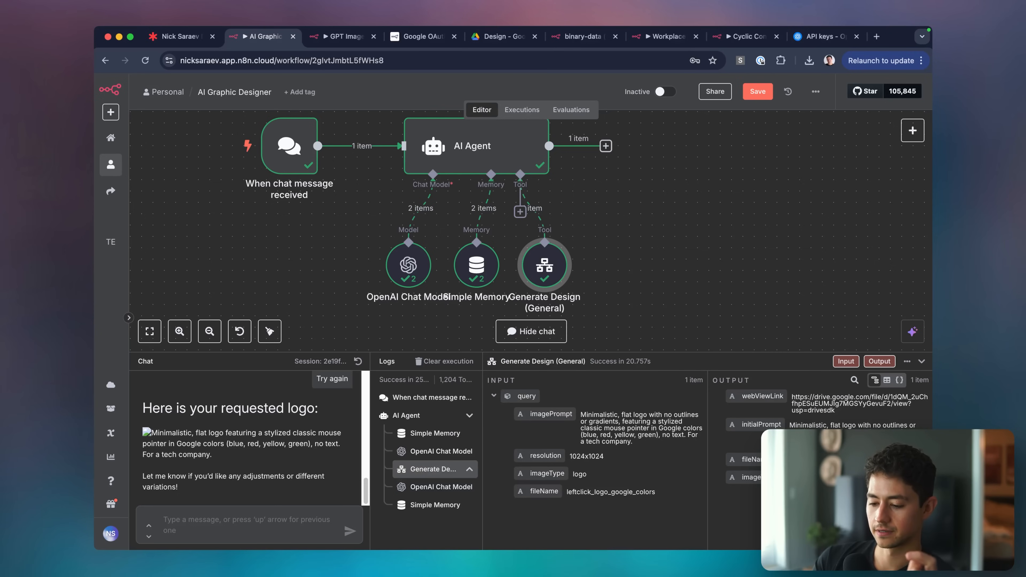
triple_click(799, 411)
Try opening the copied webViewLink in new tabs, closing the tab with mis-pasted text.
key(super+c)
key(super+t)
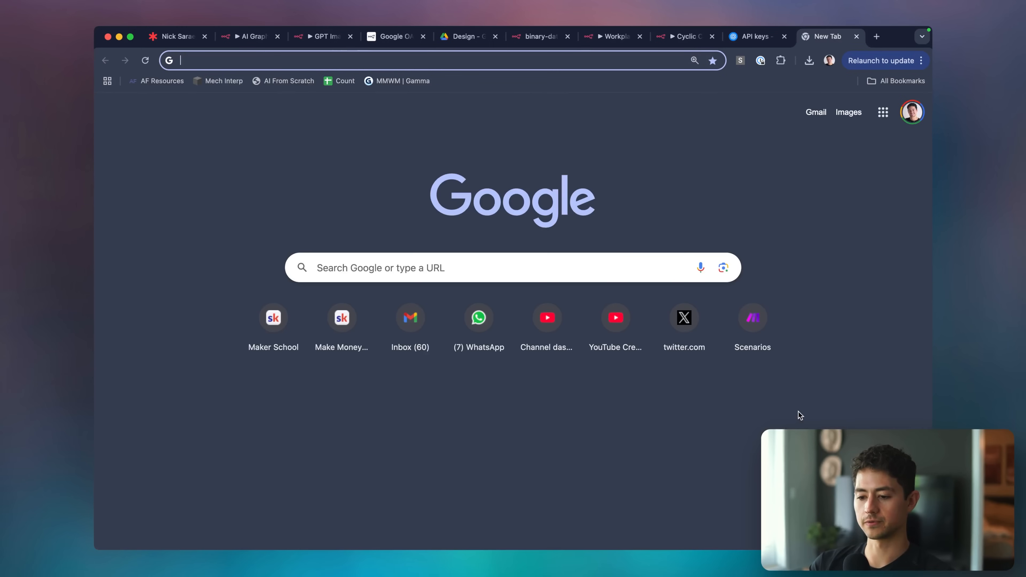
key(super+v)
key(Return)
key(super+w)
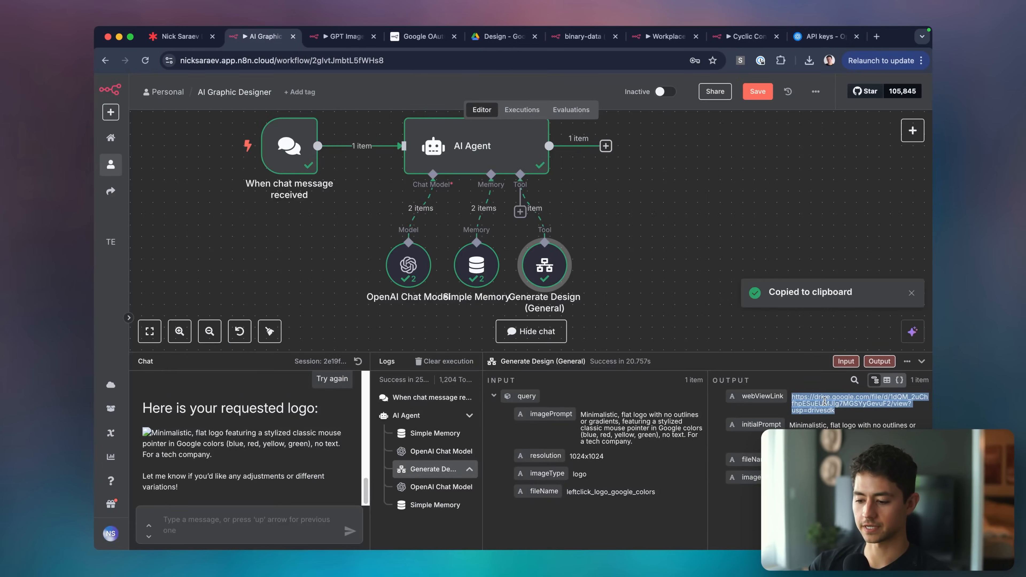
key(super+c)
key(super+t)
key(super+v)
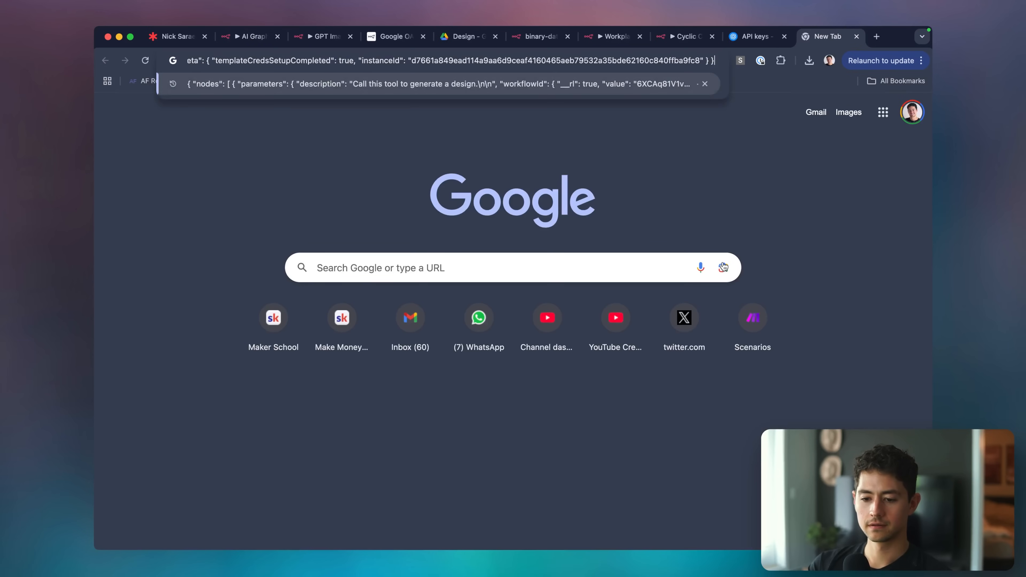
key(super+a)
key(Left)
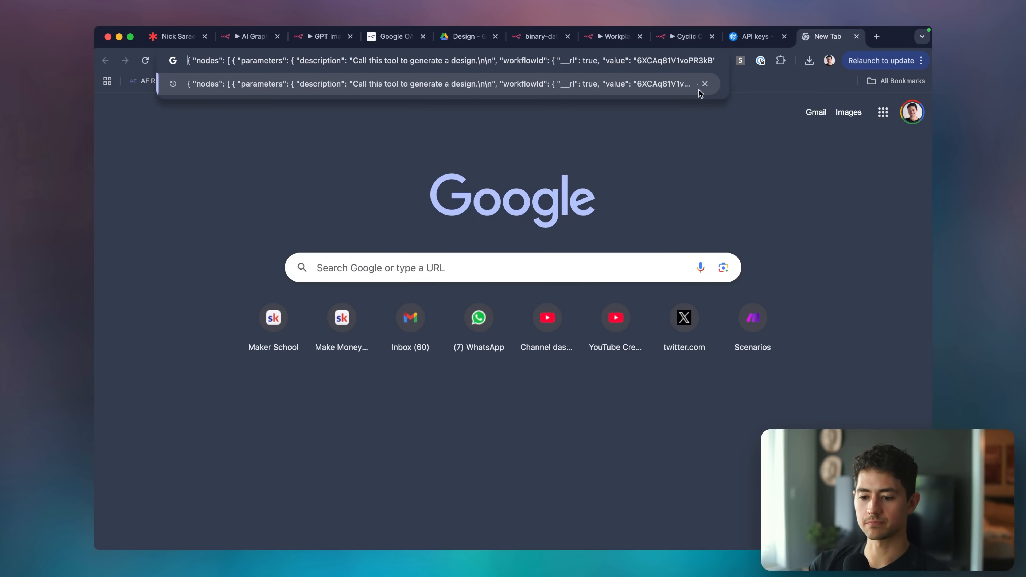
key(super+Right)
key(super+w)
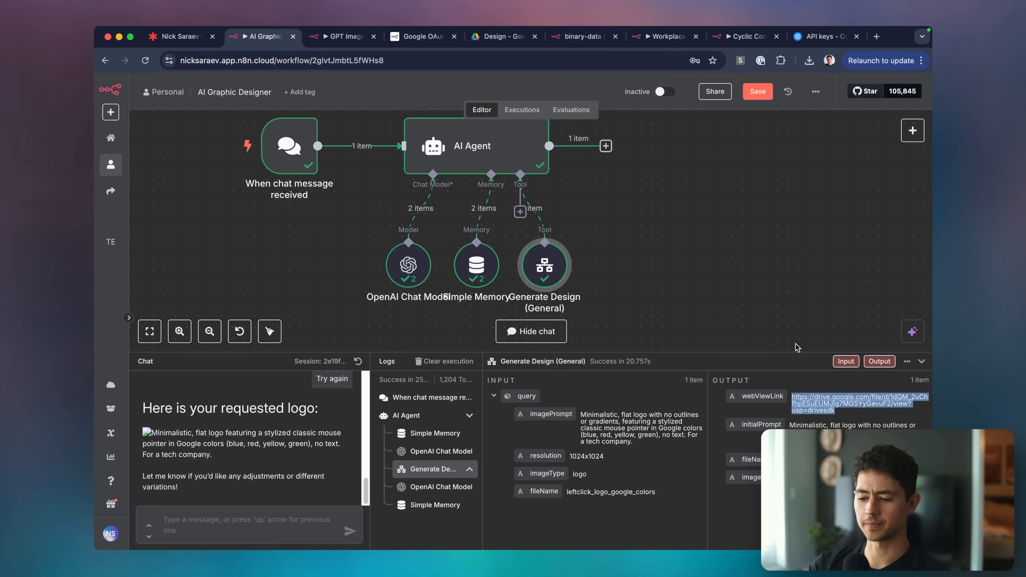
Copy the webViewLink from the Generate Design output and view the cursor logo in Google Drive.
click(870, 361)
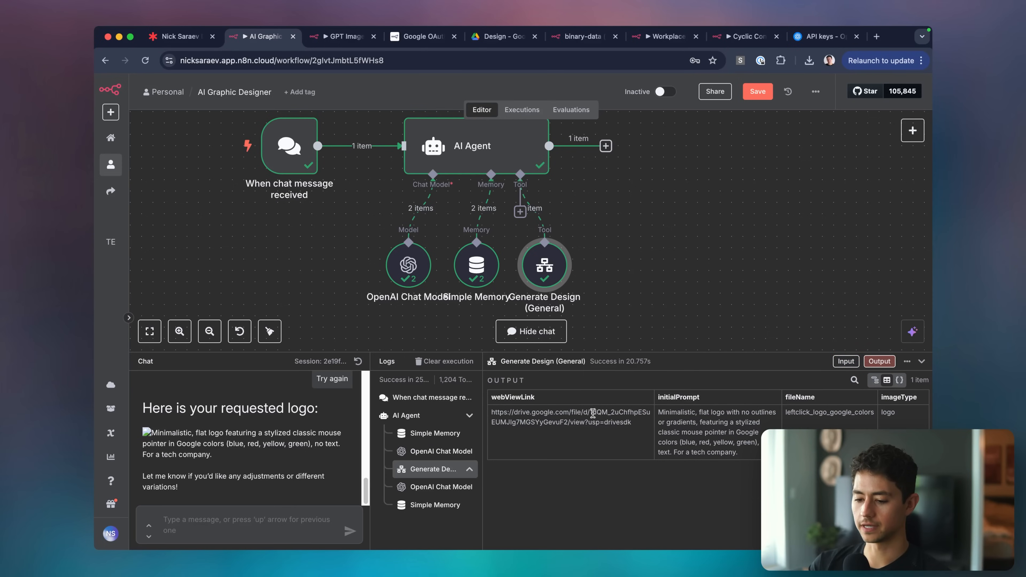
triple_click(593, 413)
key(super+c)
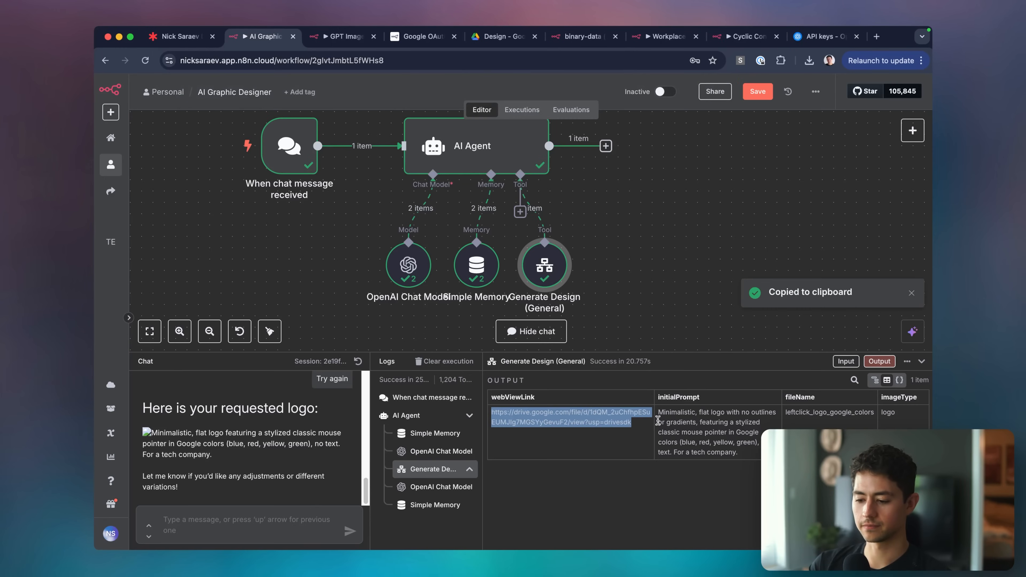
click(658, 421)
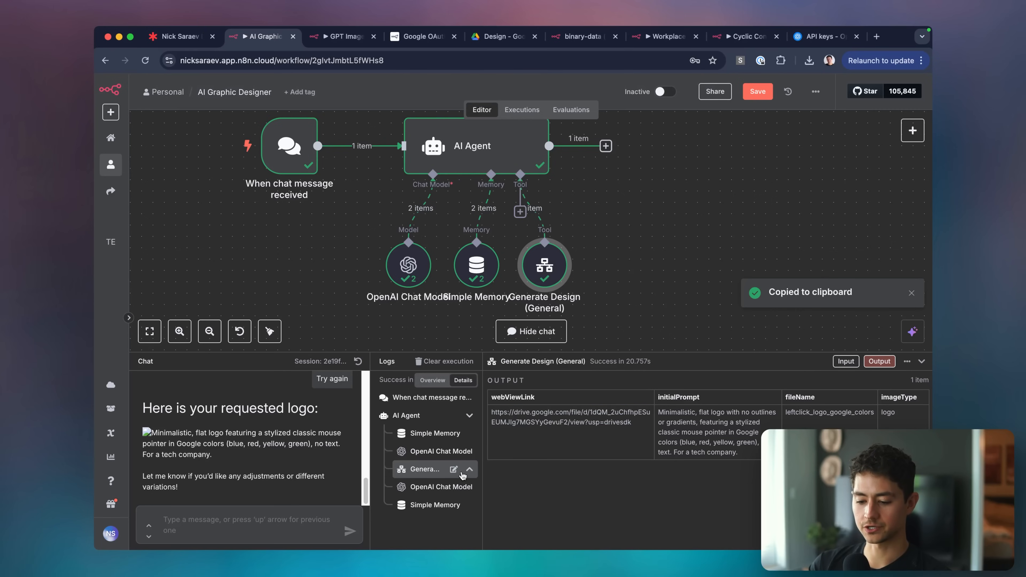
click(454, 469)
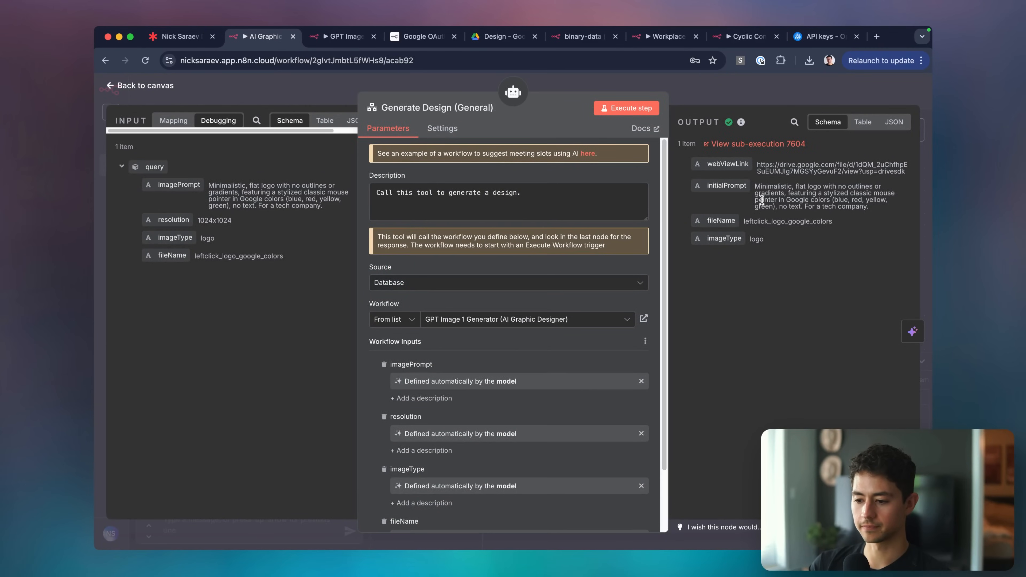
key(super+t)
key(super+v)
key(Return)
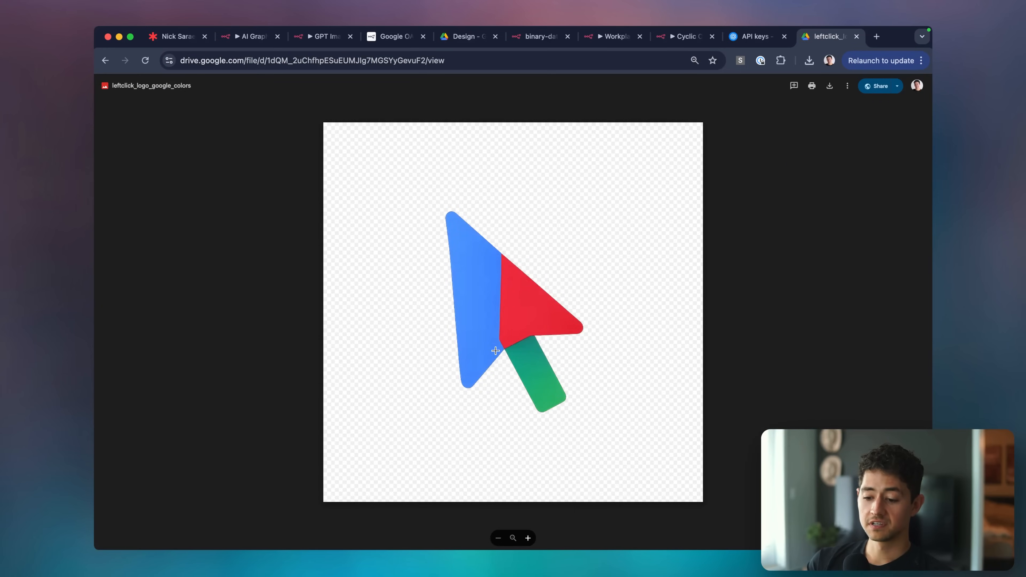
click(496, 350)
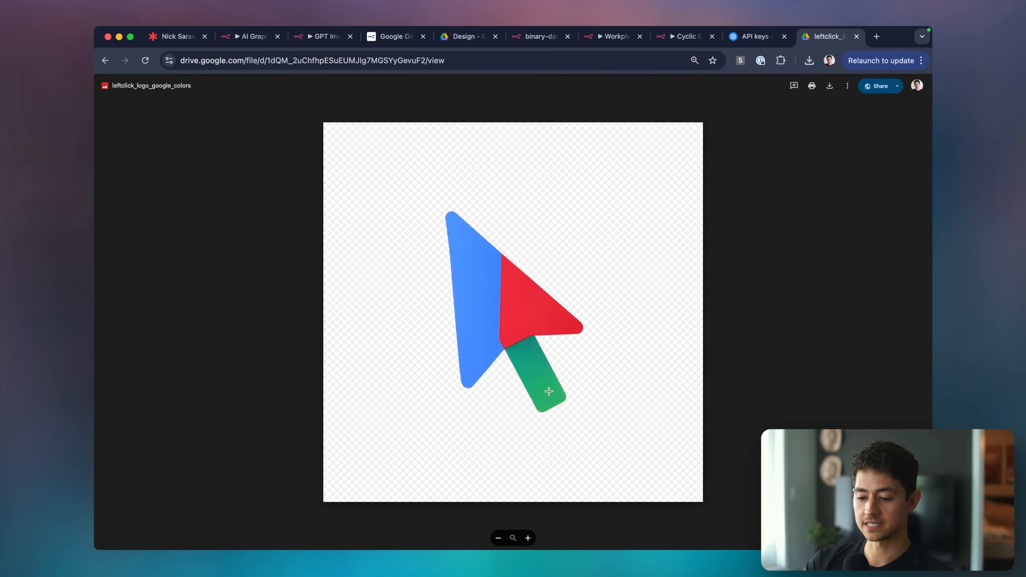
key(super+w)
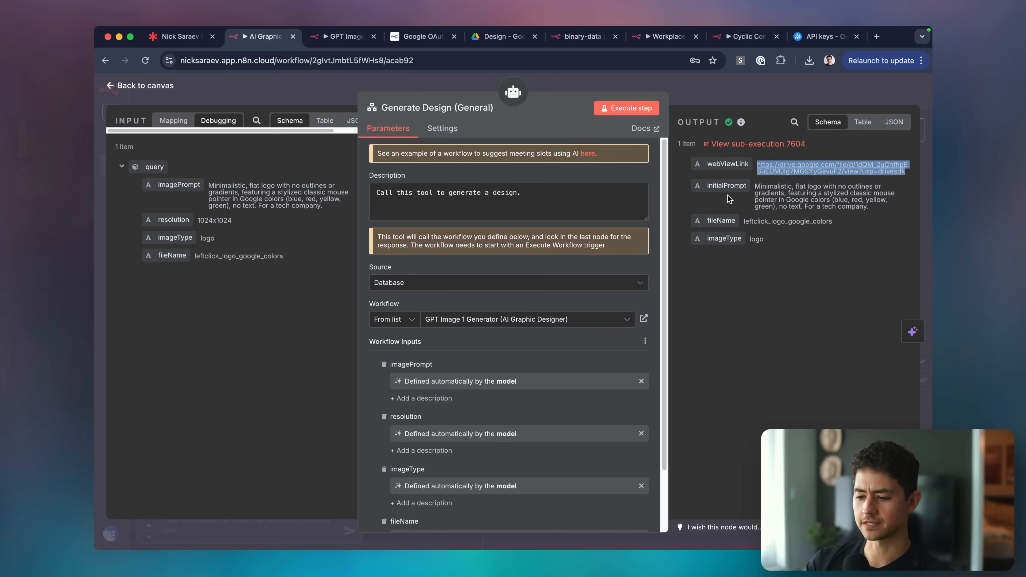
click(764, 91)
Add to the Generate Design (General) description: return the webViewLink as a markdown link; save.
scroll(767, 218, down, 1)
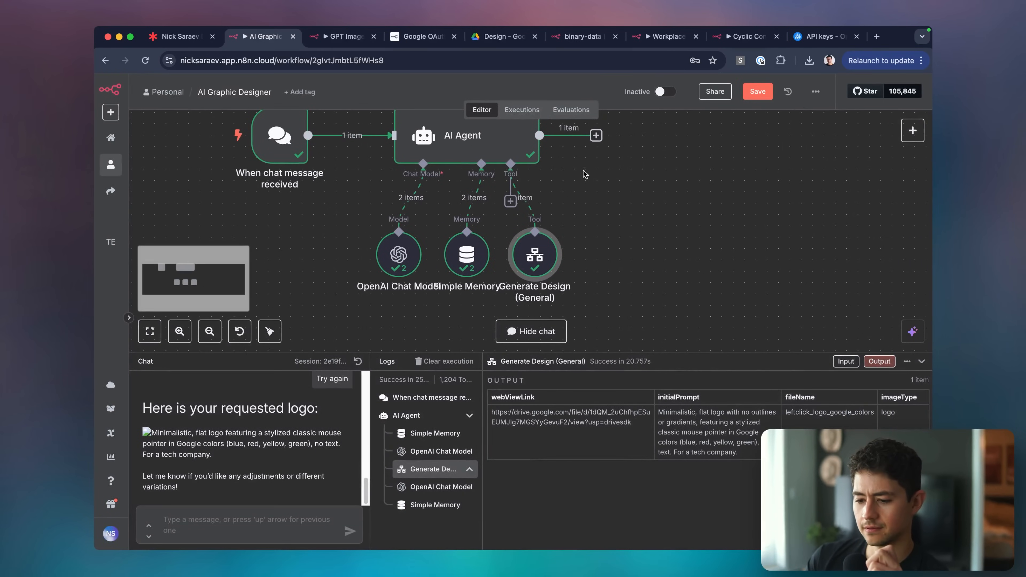
double_click(545, 244)
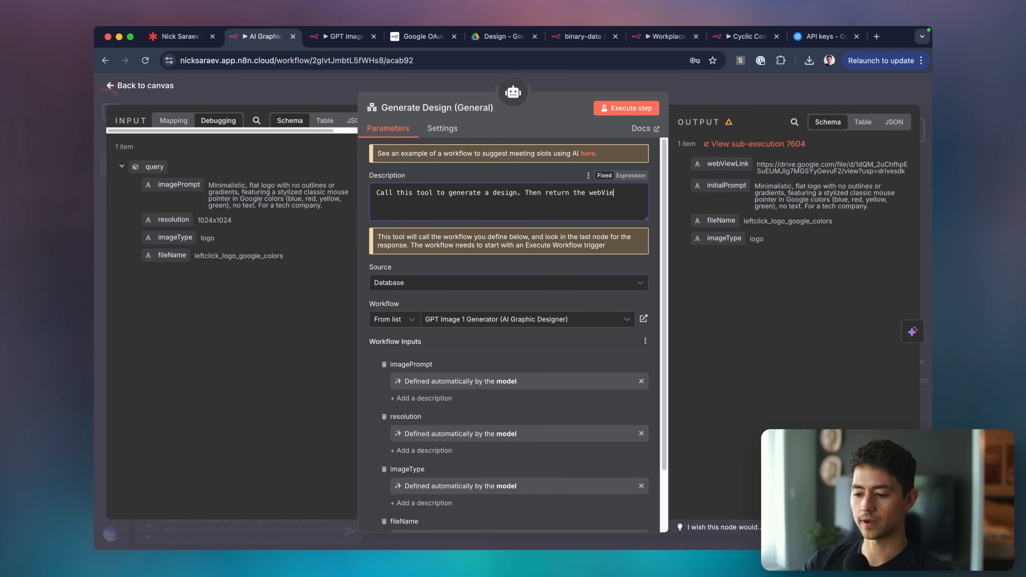
text(in)
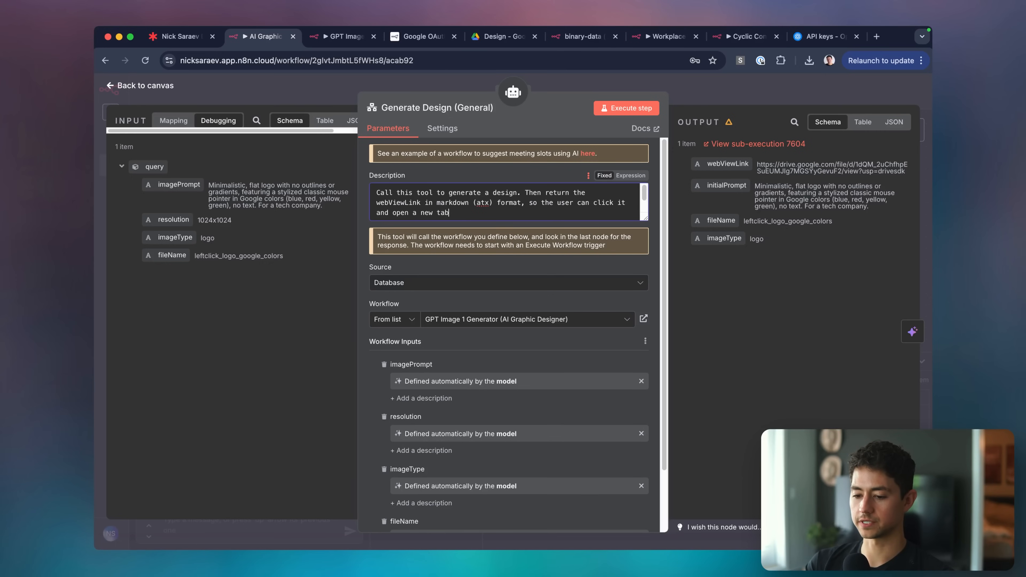
click(726, 100)
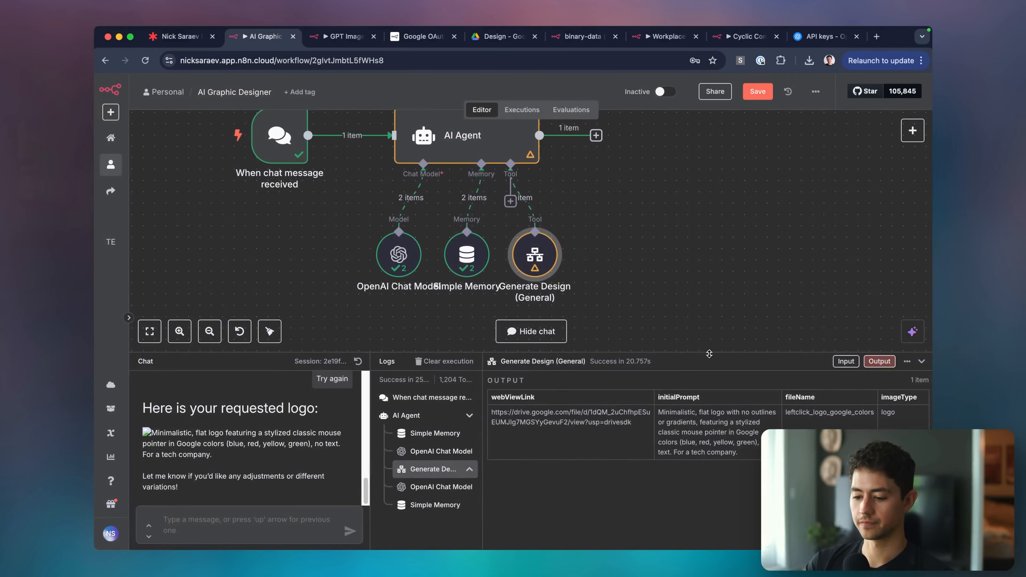
click(708, 314)
key(super+s)
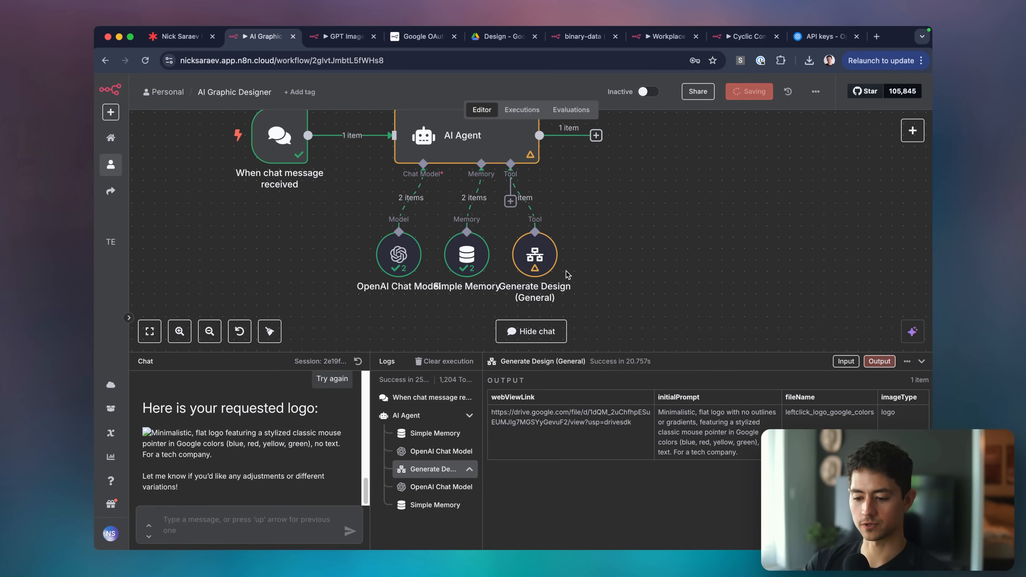
text(Repeat this, please)
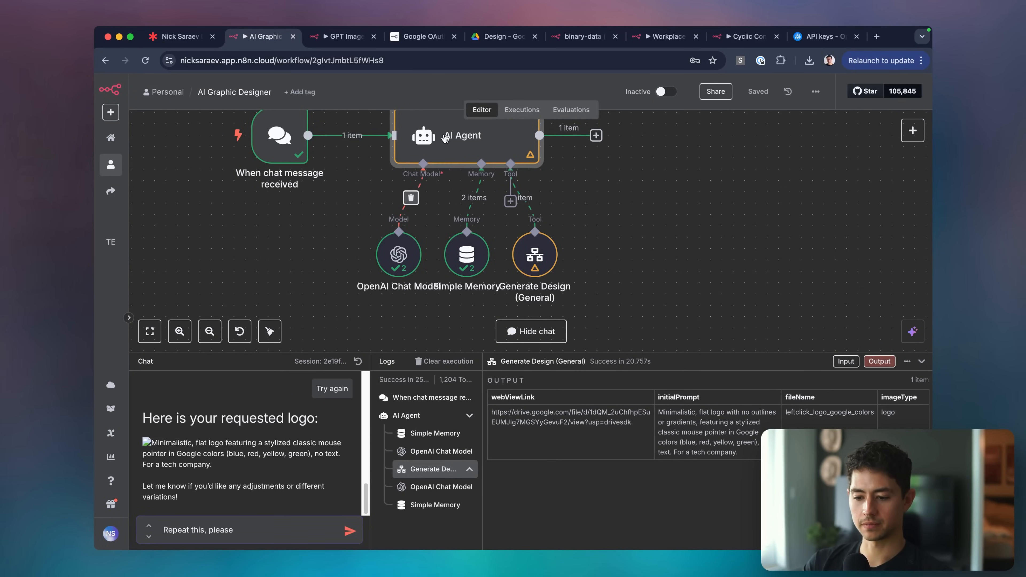
Add the Automatically Passthrough Binary Images option to the AI Agent and save.
double_click(420, 137)
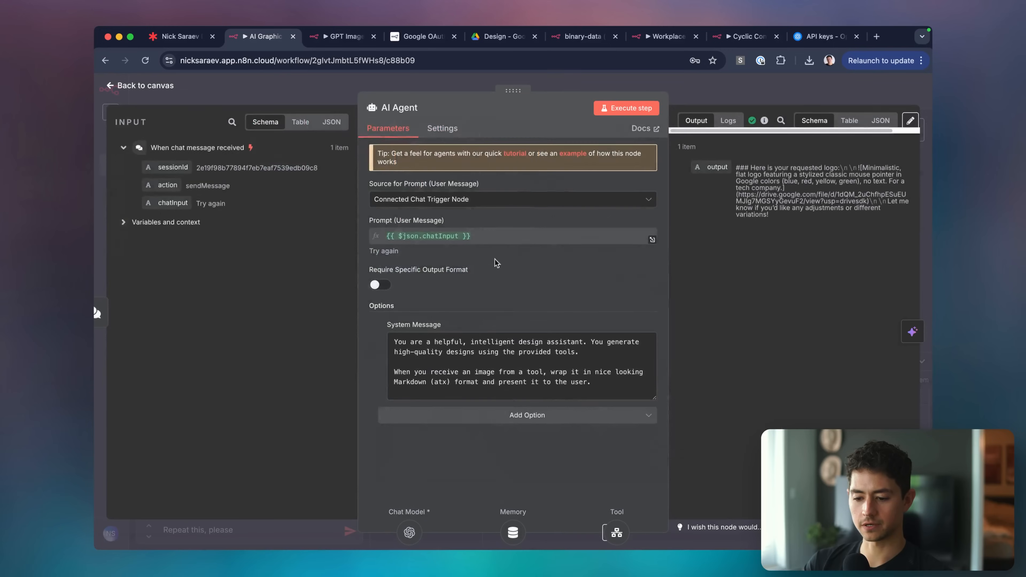
click(525, 415)
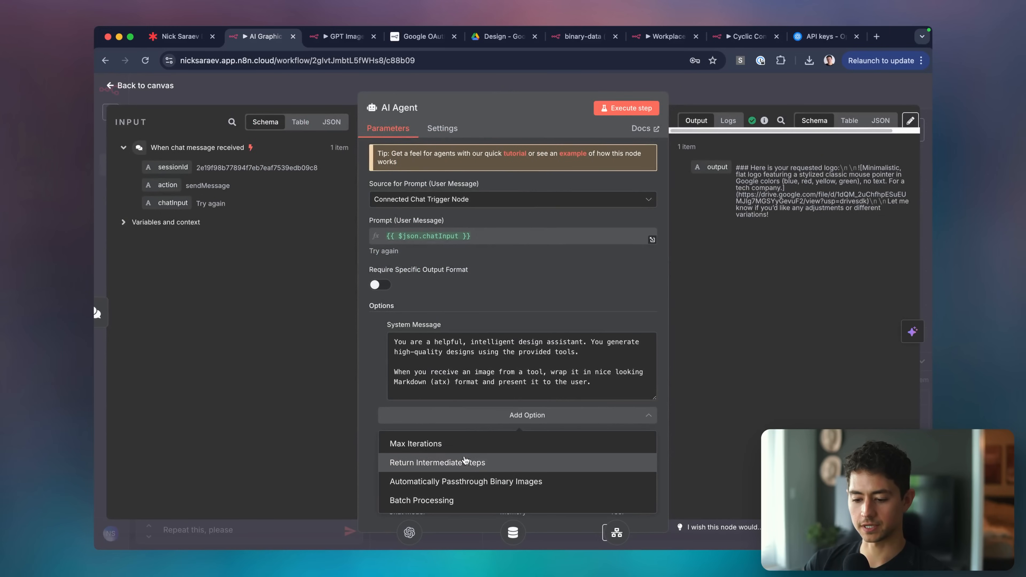
click(468, 483)
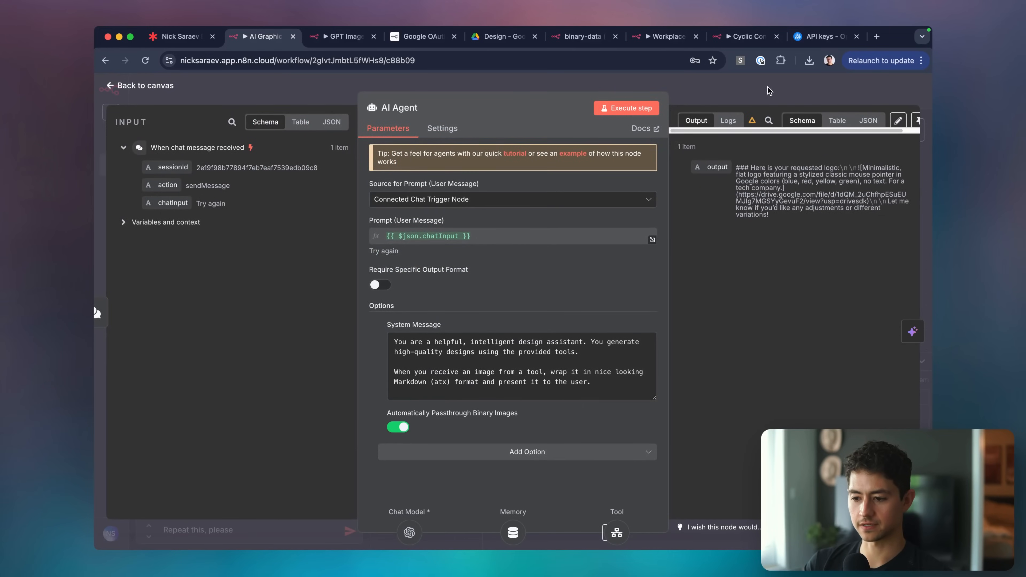
click(764, 83)
key(ctrl+s)
Resend the repeat request and open the returned 'View Logo' link to the Drive image.
click(260, 528)
key(Return)
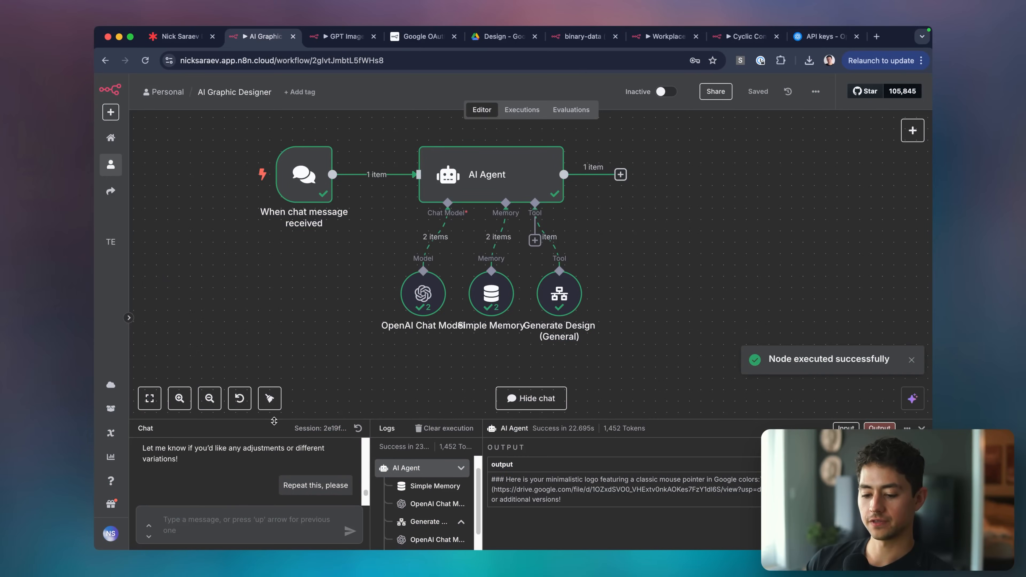
drag(274, 422, 270, 238)
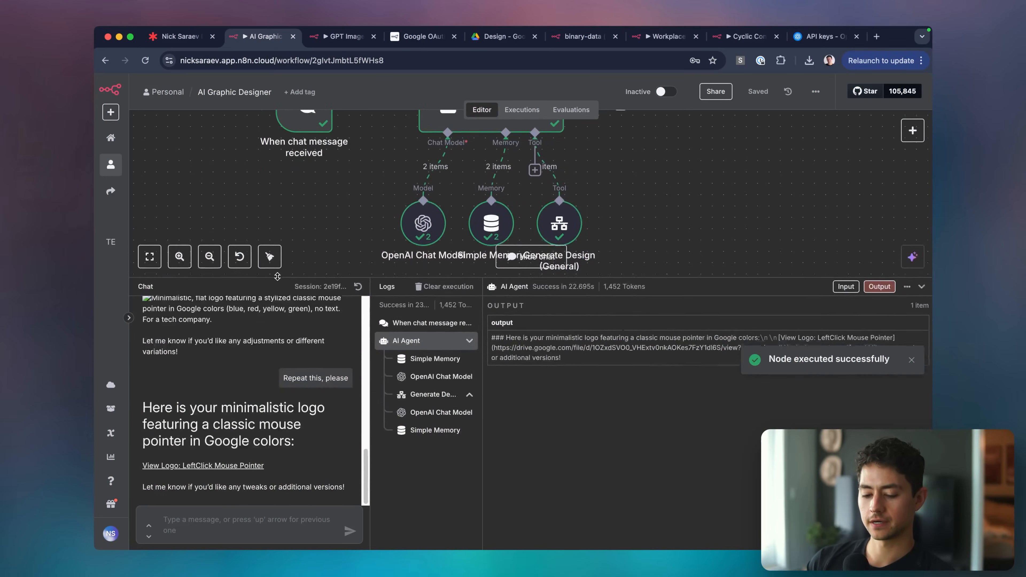
click(163, 470)
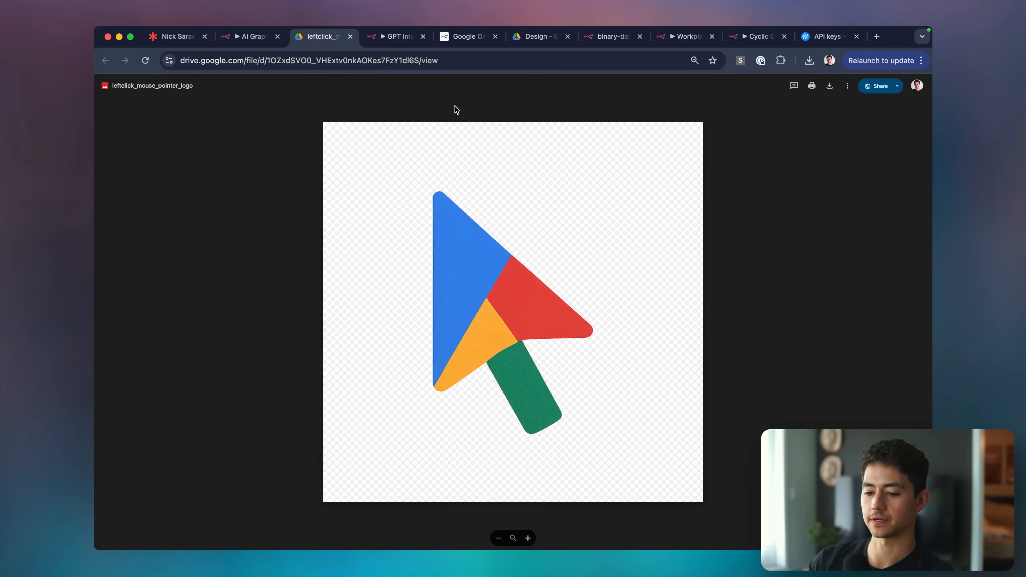
click(349, 36)
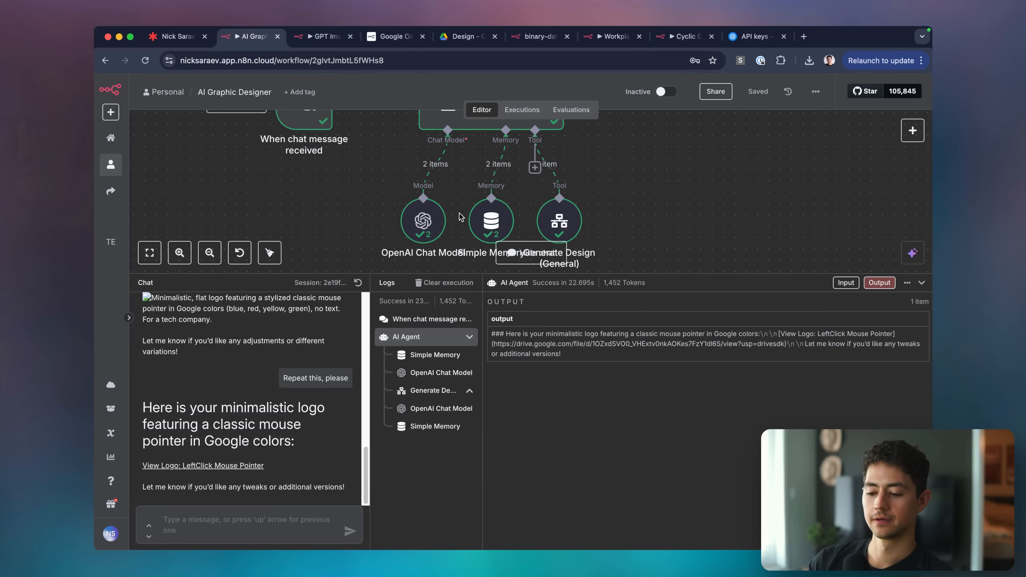
drag(730, 275, 713, 410)
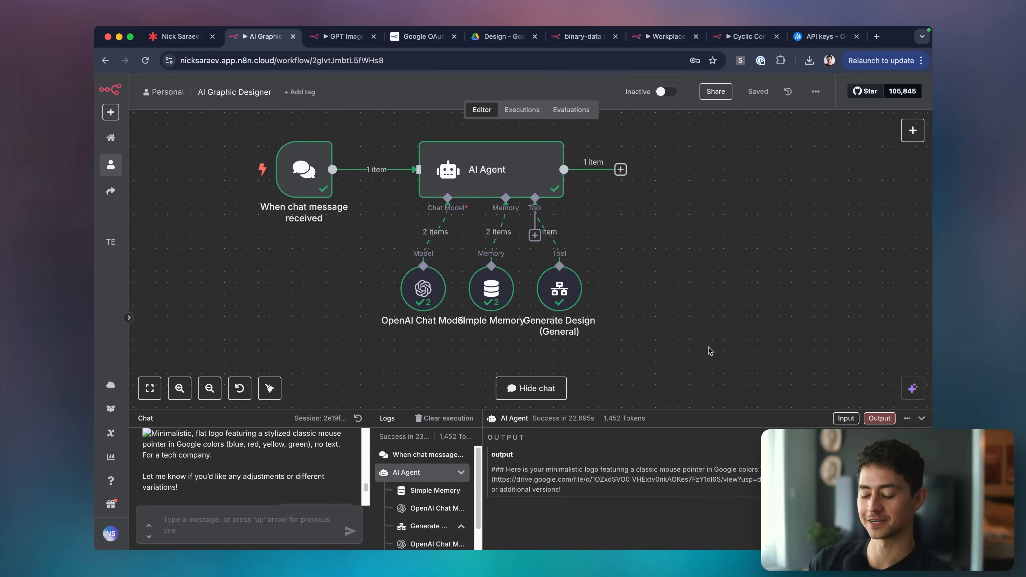
Glance at the Lucid roadmap, then return to n8n's AI Graphic Designer and GPT Image 1 Generator tabs.
click(180, 36)
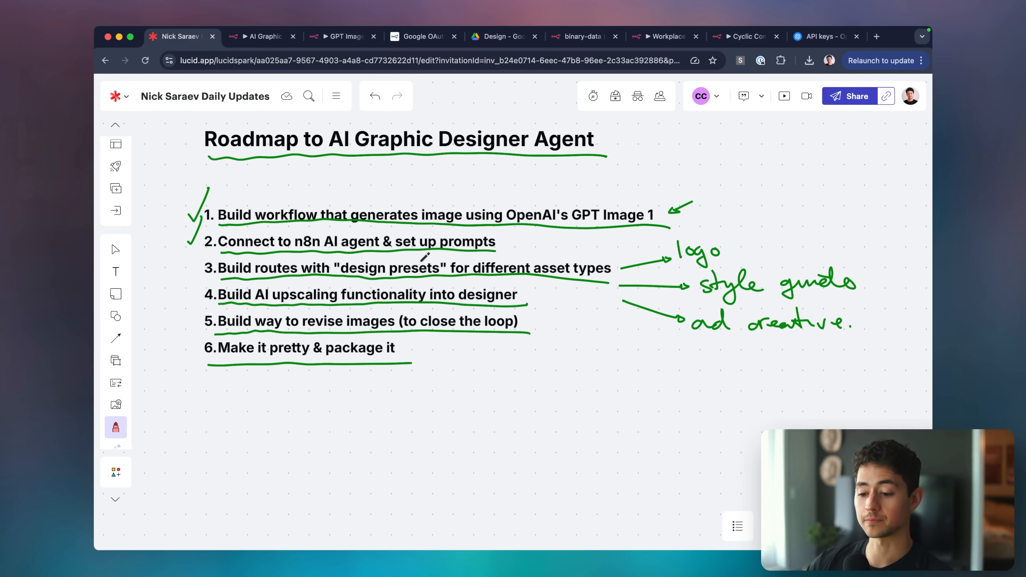
click(266, 37)
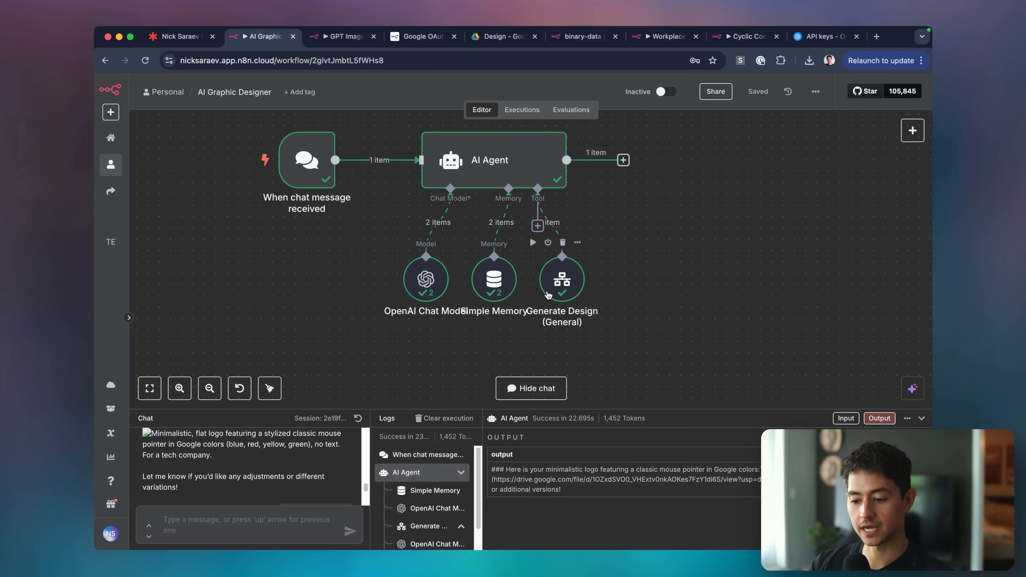
key(ctrl+Tab)
Add a new OpenAI 'Generate an image' node to the GPT Image 1 Generator workflow.
double_click(373, 208)
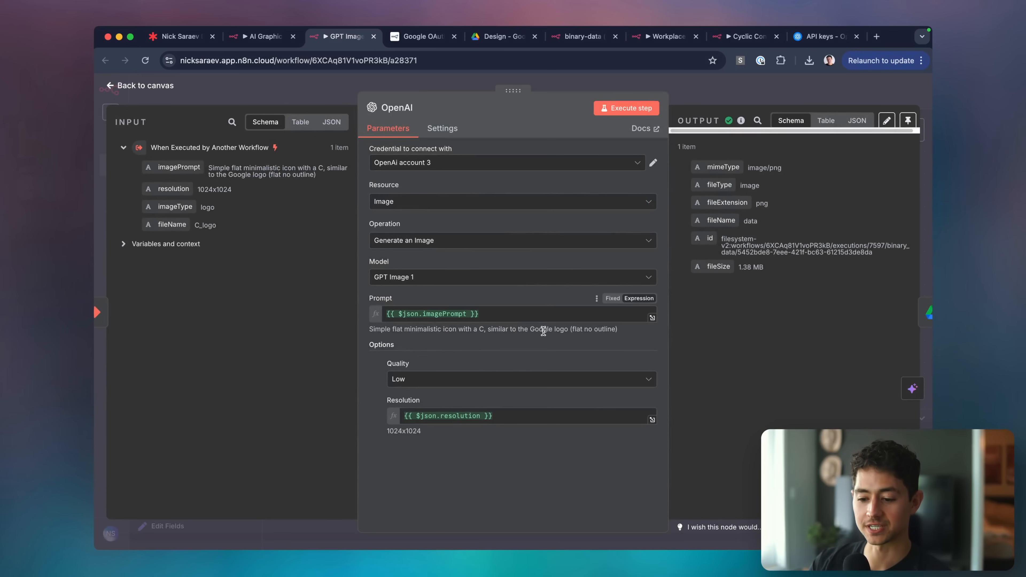
click(681, 99)
key(Tab)
text(opea)
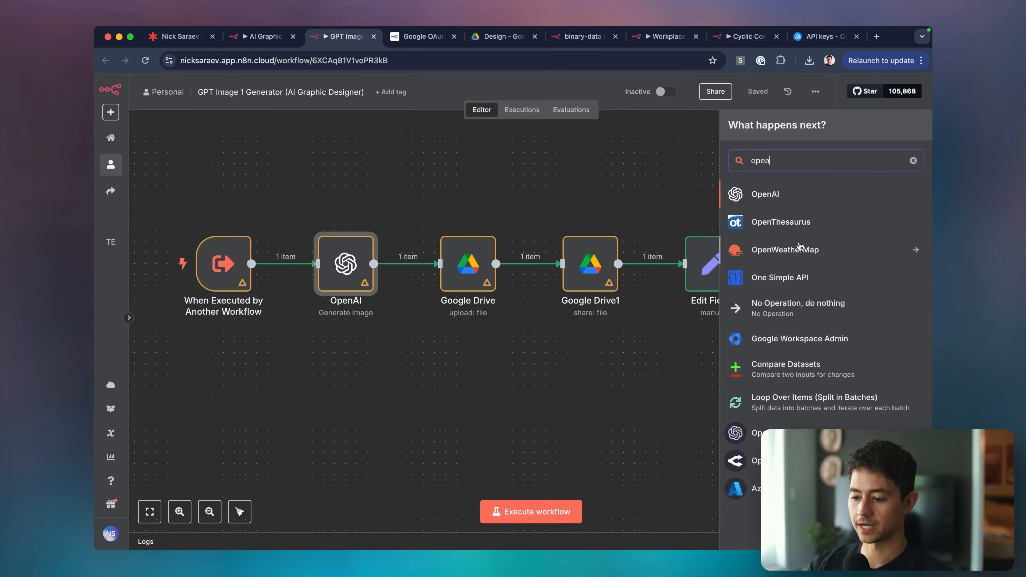
click(783, 199)
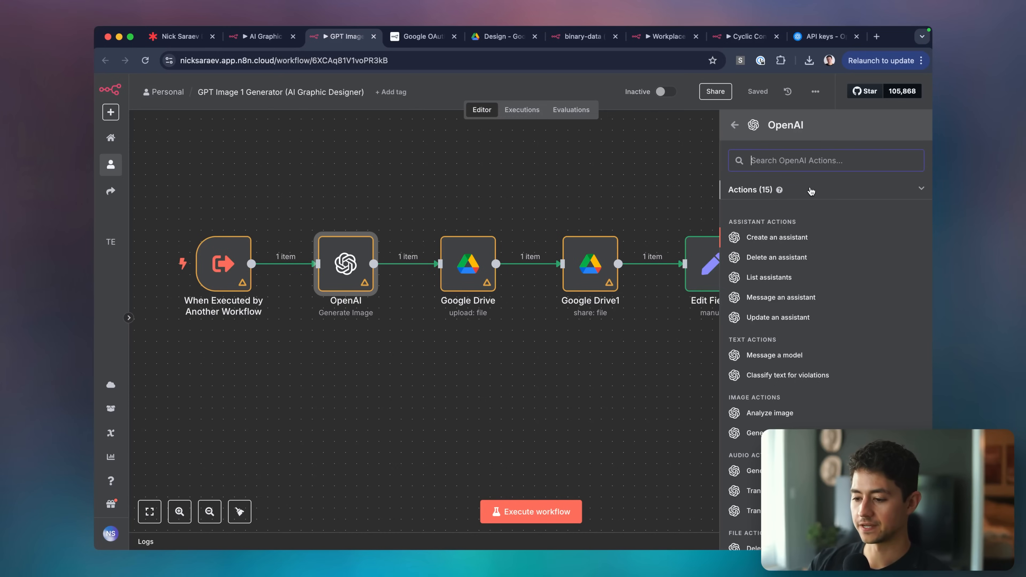
text(ima)
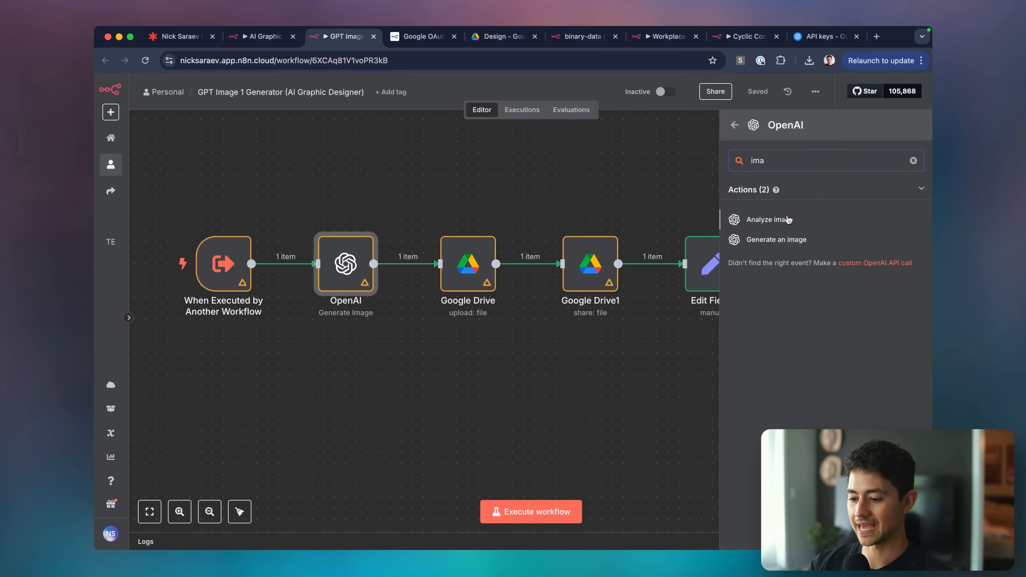
click(785, 240)
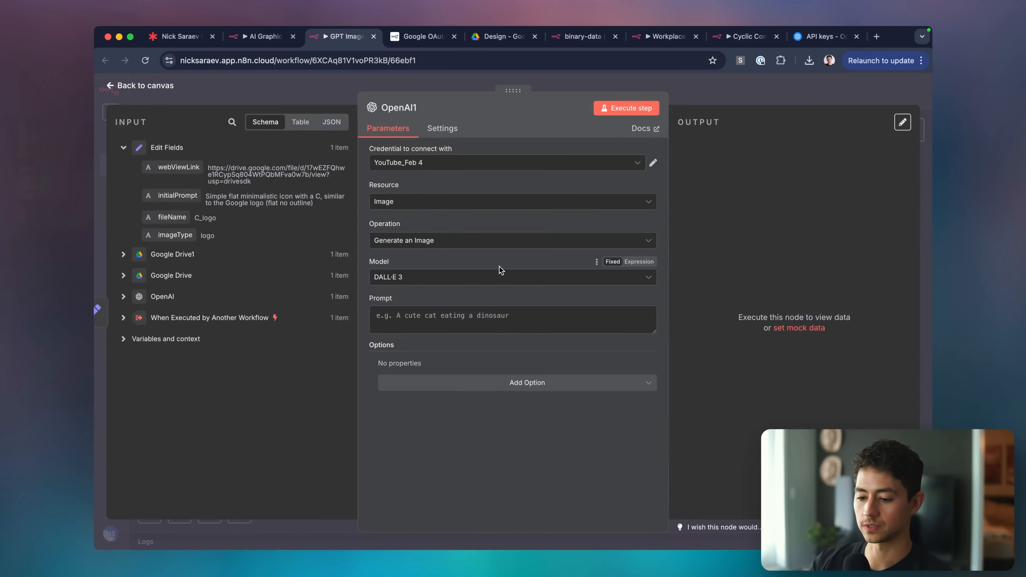
Keep Generate an Image as the operation, choose the GPT Image 1 model, add no options.
click(497, 240)
click(463, 237)
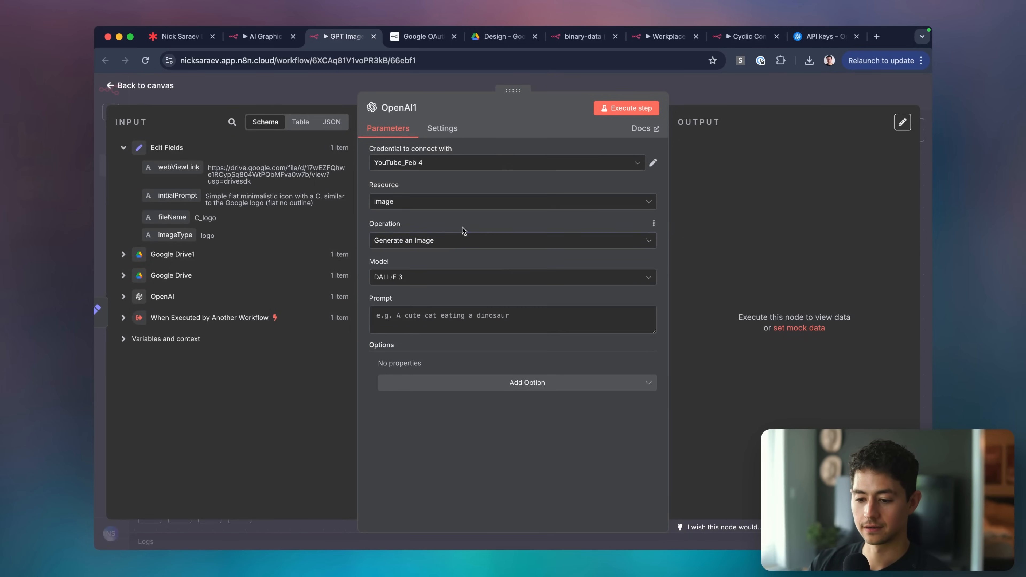
click(456, 277)
click(439, 346)
click(471, 382)
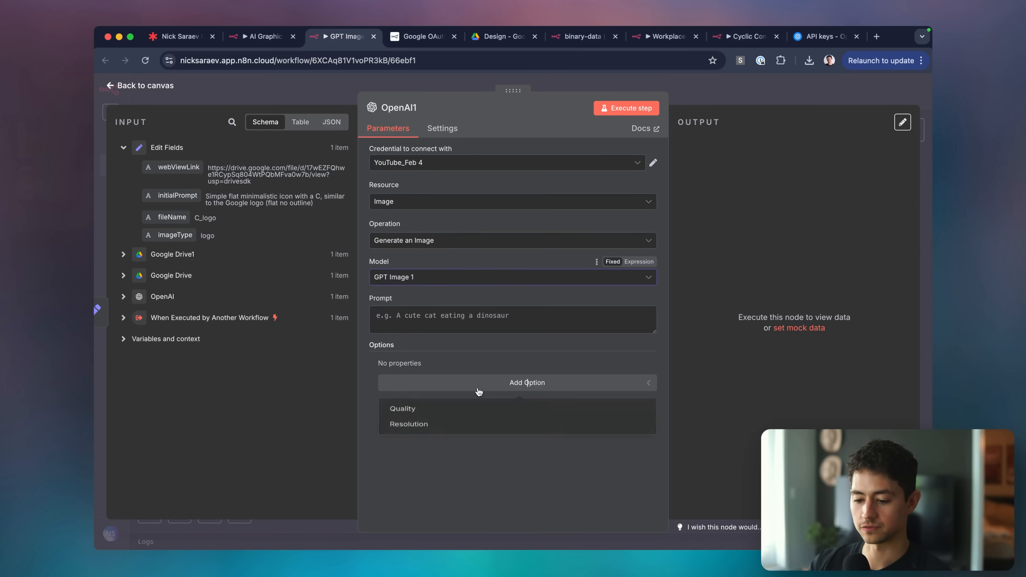
click(508, 228)
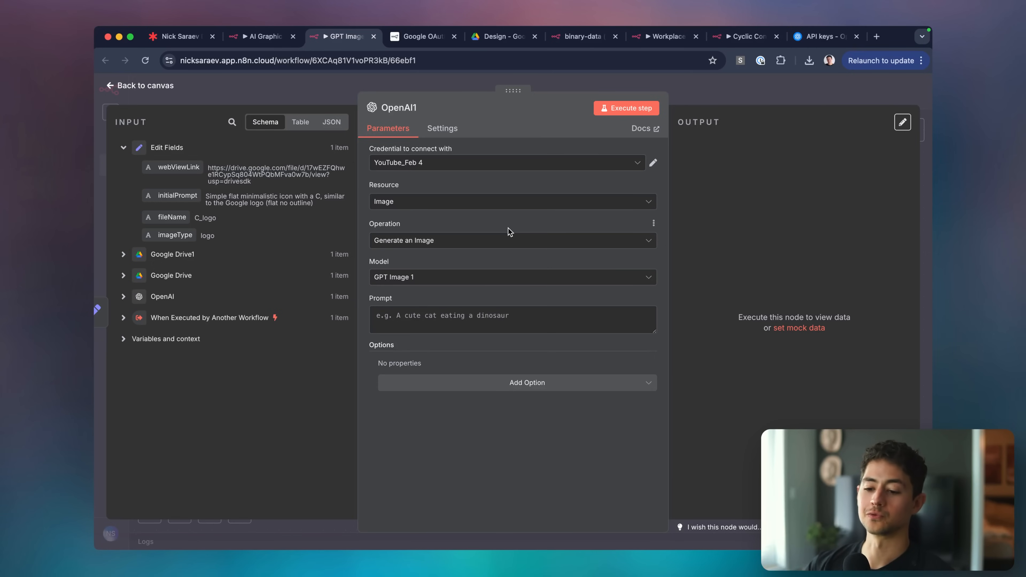
Try the Assistant and Text resources, revert to Image, then move to the Cyclic Content Generator workflow.
click(521, 199)
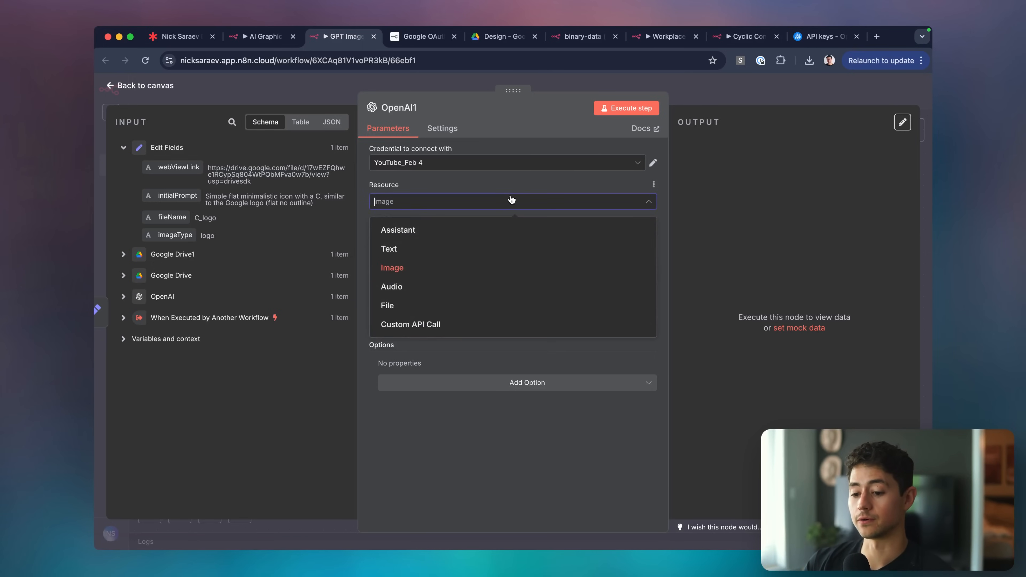
click(458, 231)
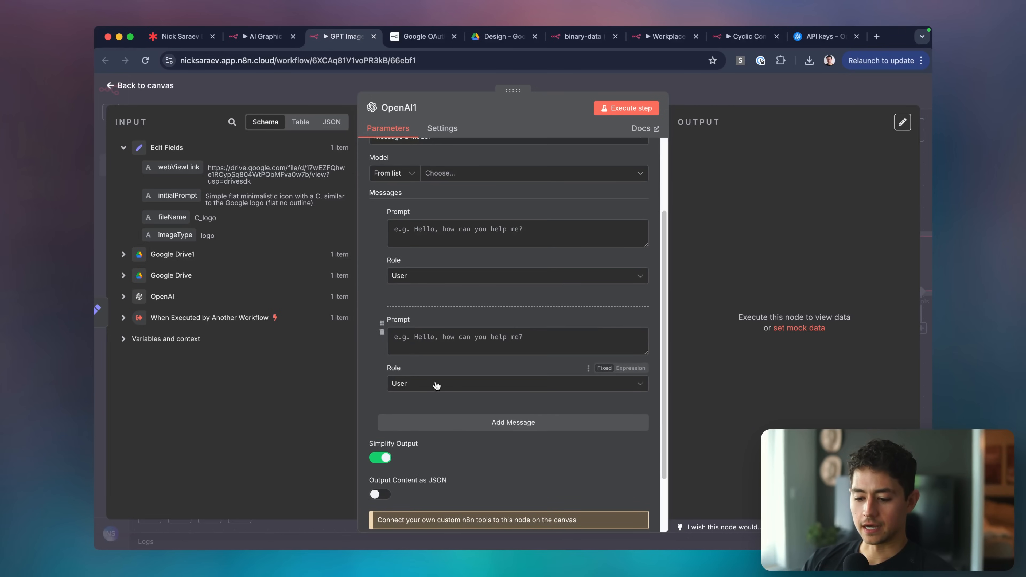
click(450, 387)
click(452, 392)
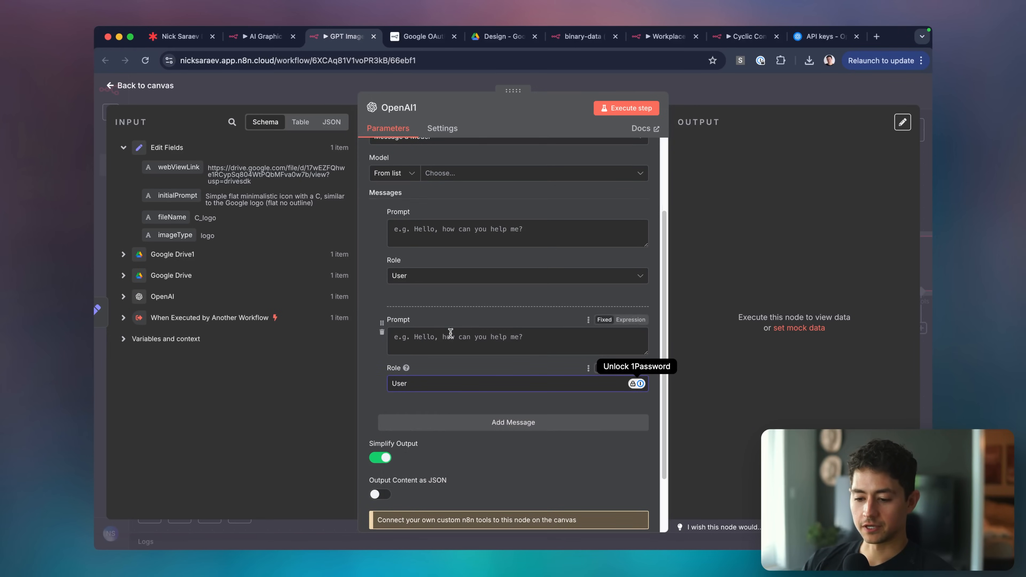
scroll(444, 324, up, 5)
click(435, 240)
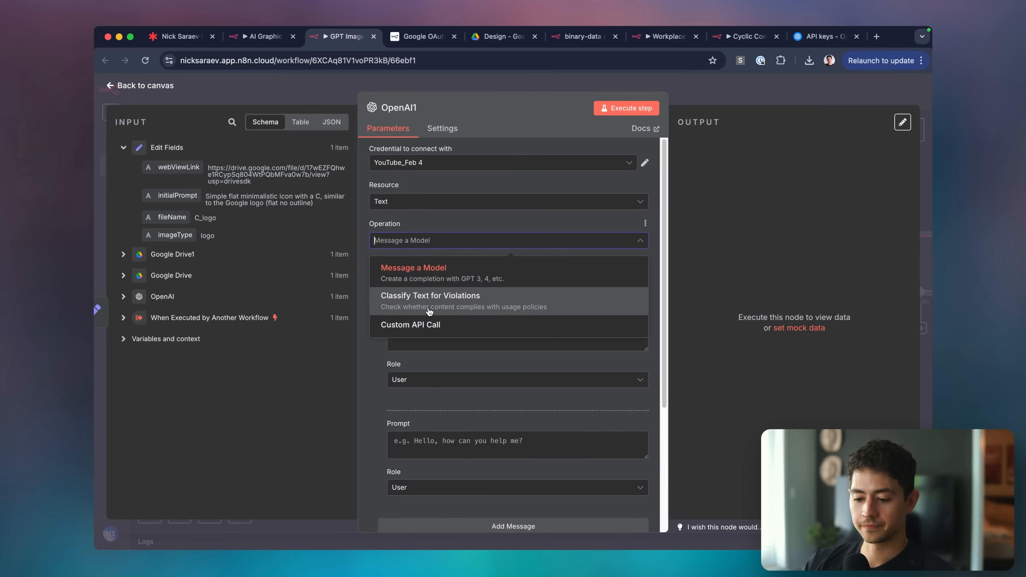
click(429, 269)
click(429, 201)
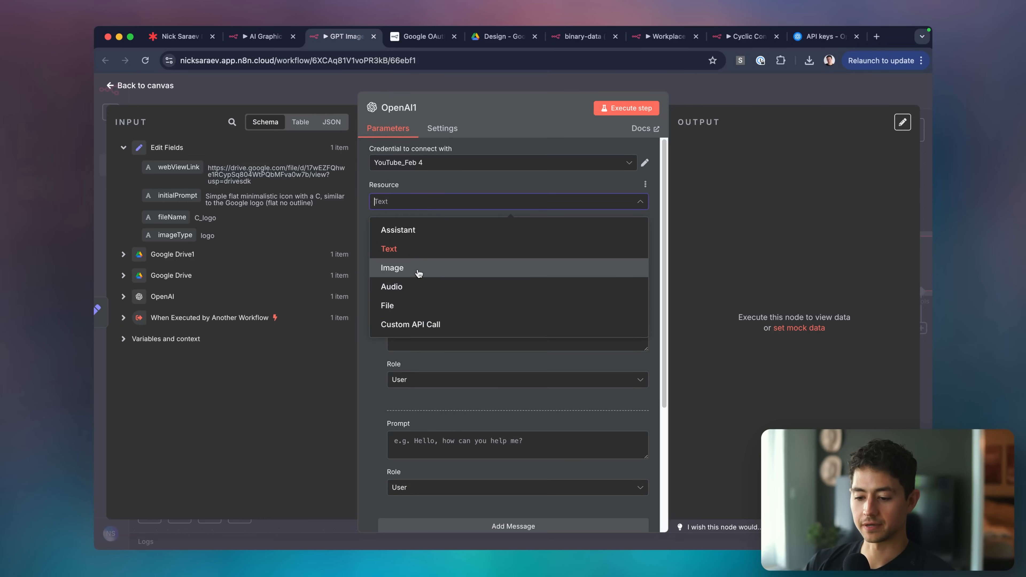
click(426, 267)
click(758, 97)
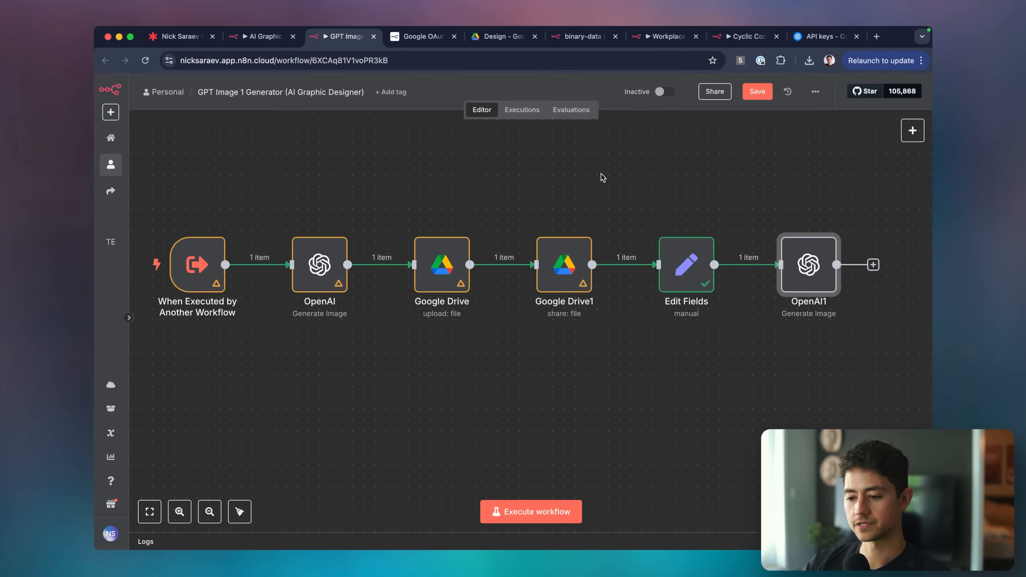
click(746, 37)
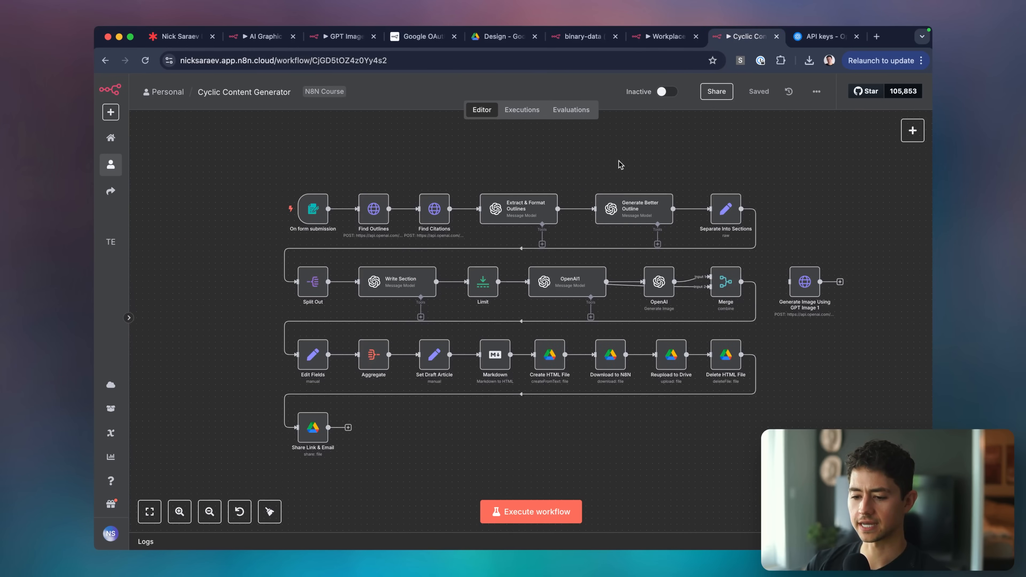
Inspect the OpenAI Generate Image node's settings in the source workflow.
scroll(618, 163, down, 2)
mouse_move(554, 193)
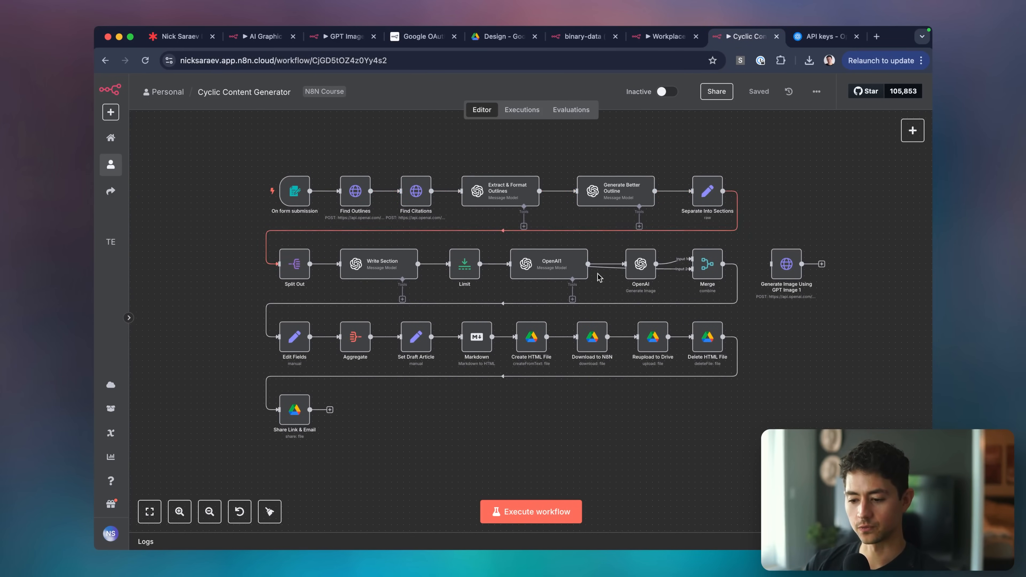
scroll(306, 365, down, 2)
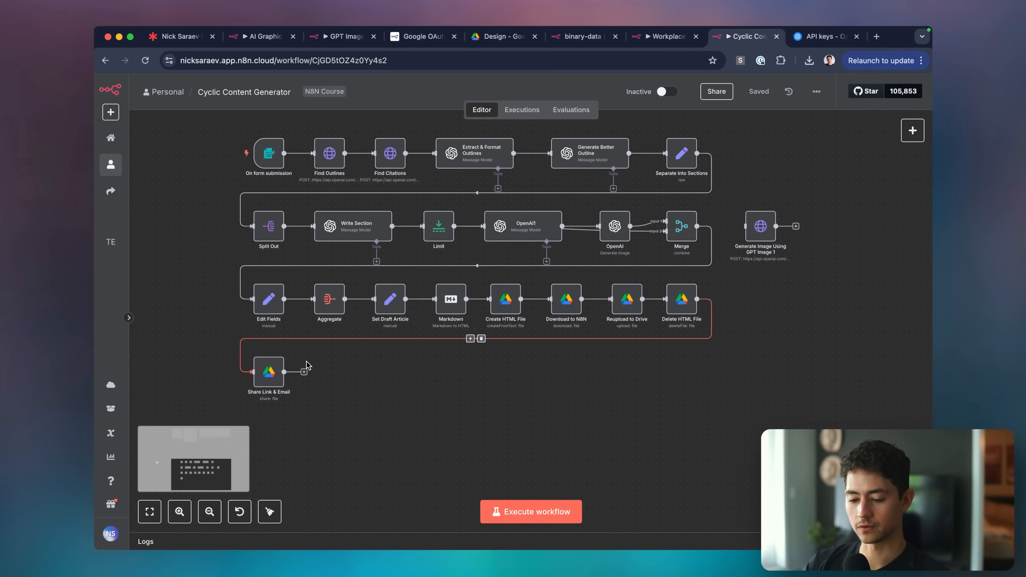
scroll(710, 307, right, 2)
scroll(766, 224, up, 5)
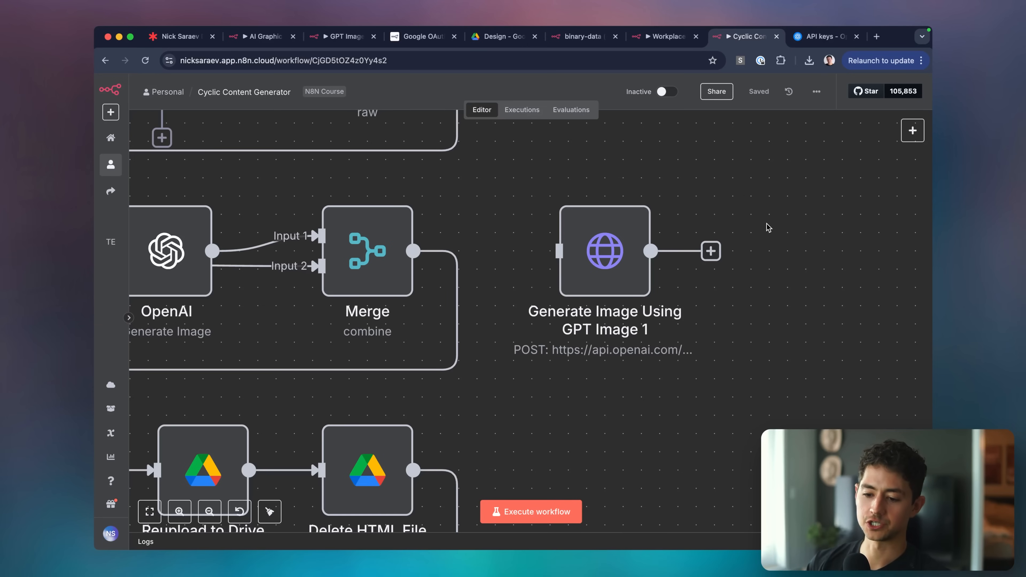
scroll(767, 224, down, 5)
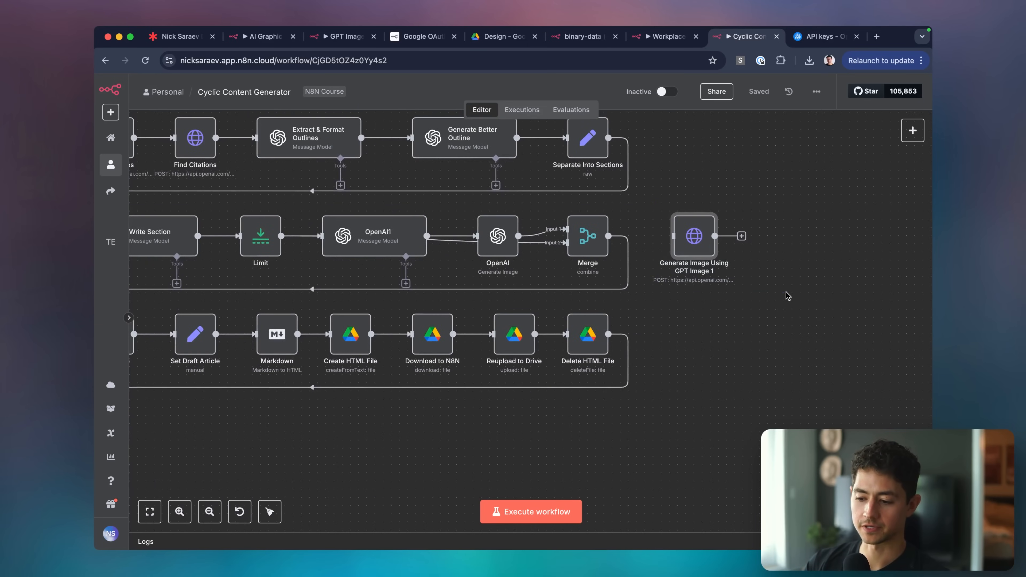
scroll(784, 291, left, 3)
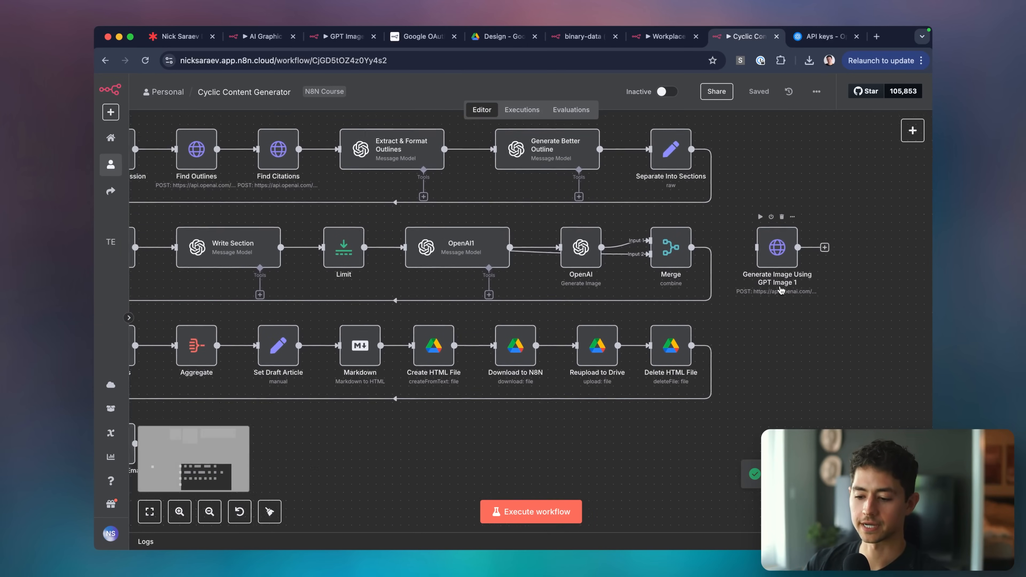
scroll(781, 291, left, 2)
double_click(599, 257)
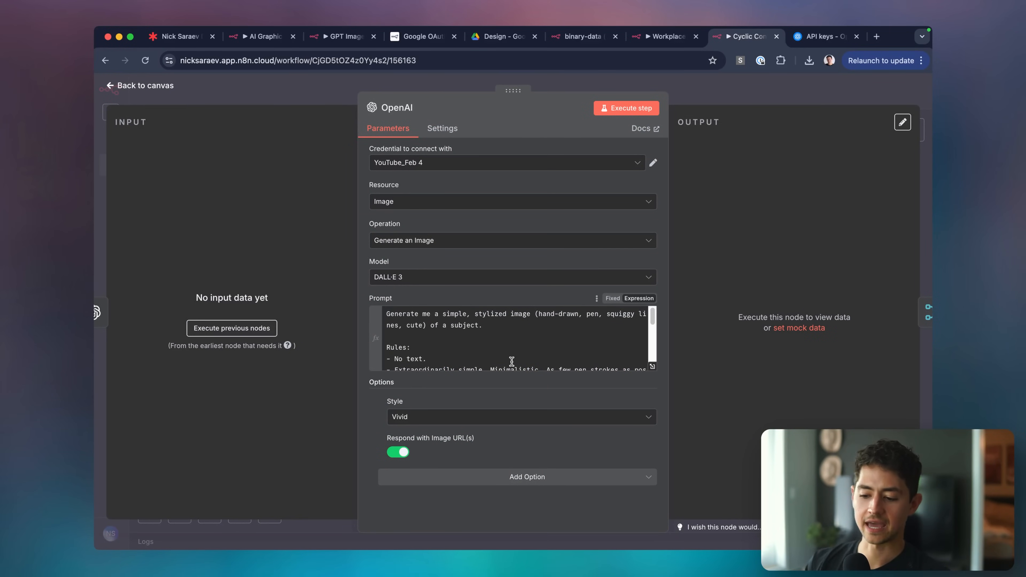
scroll(512, 361, down, 1)
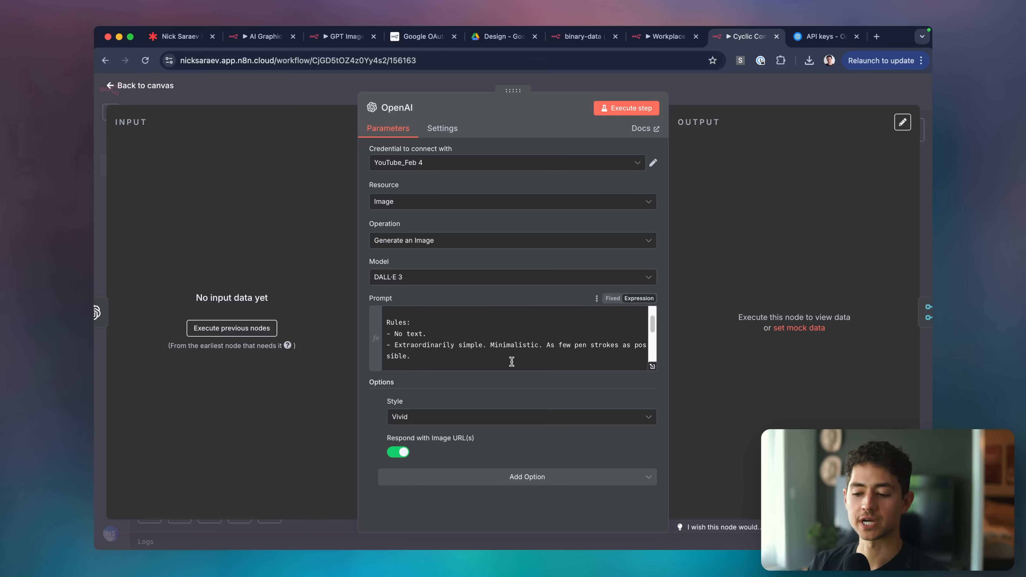
click(731, 82)
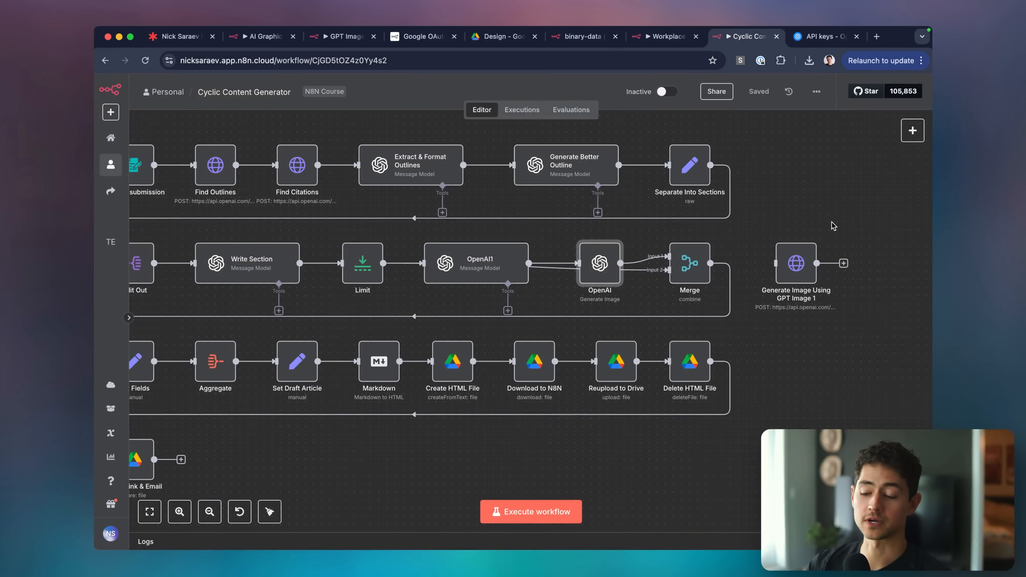
Copy the Generate Image Using GPT Image 1 node into the AI Graphic Designer workflow.
click(803, 263)
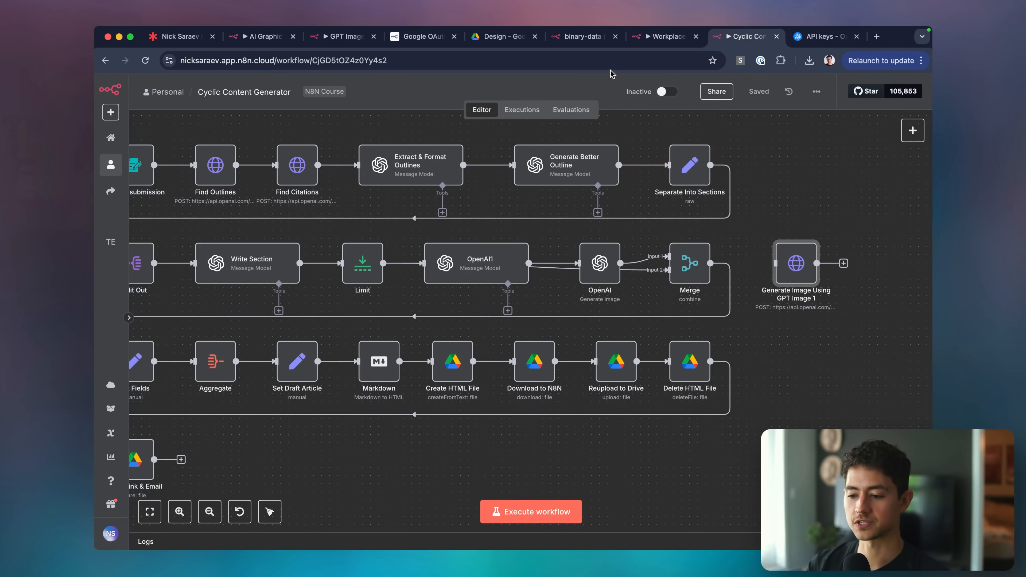
click(272, 41)
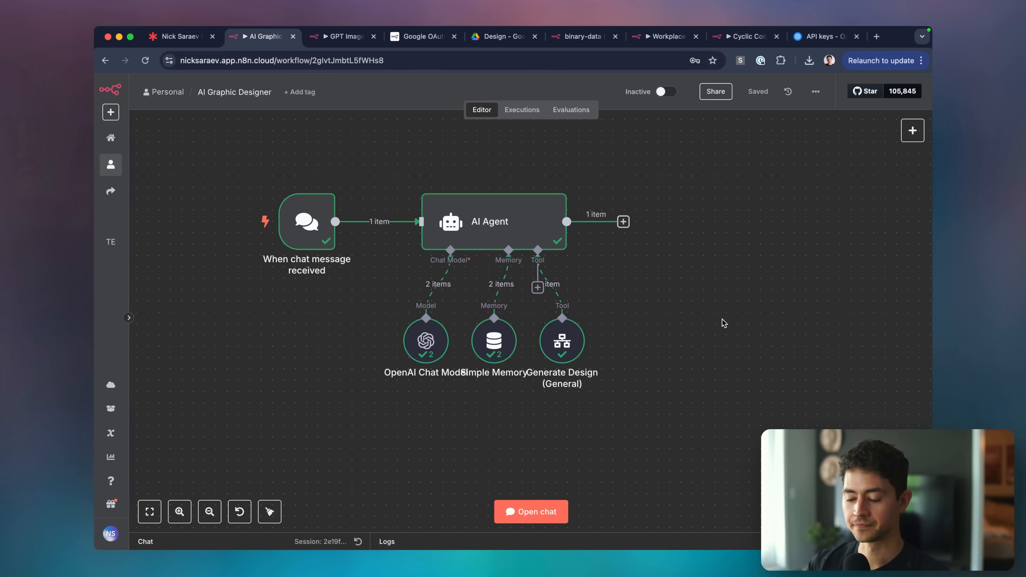
scroll(722, 318, right, 1)
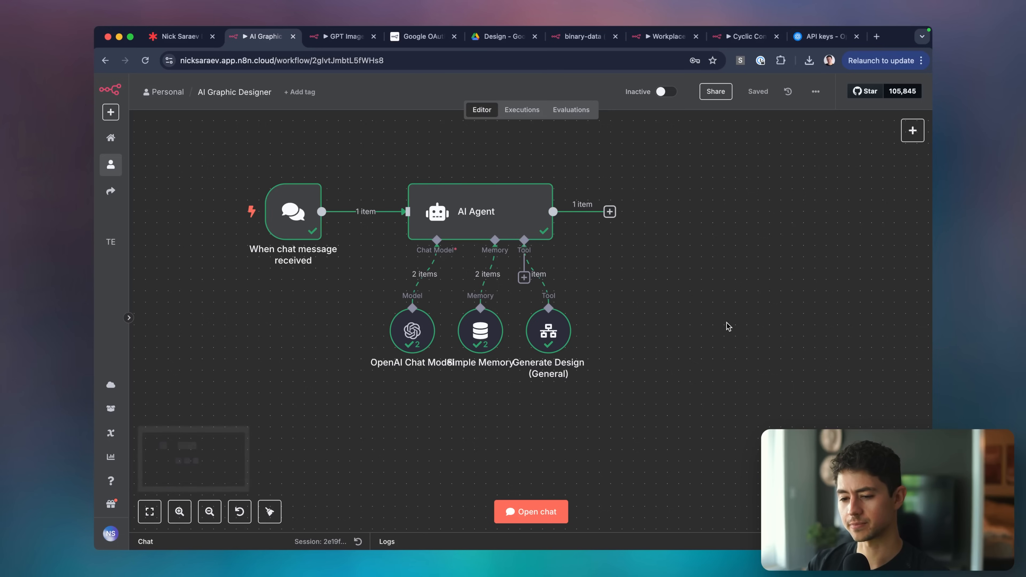
key(cmd+v)
scroll(727, 324, right, 3)
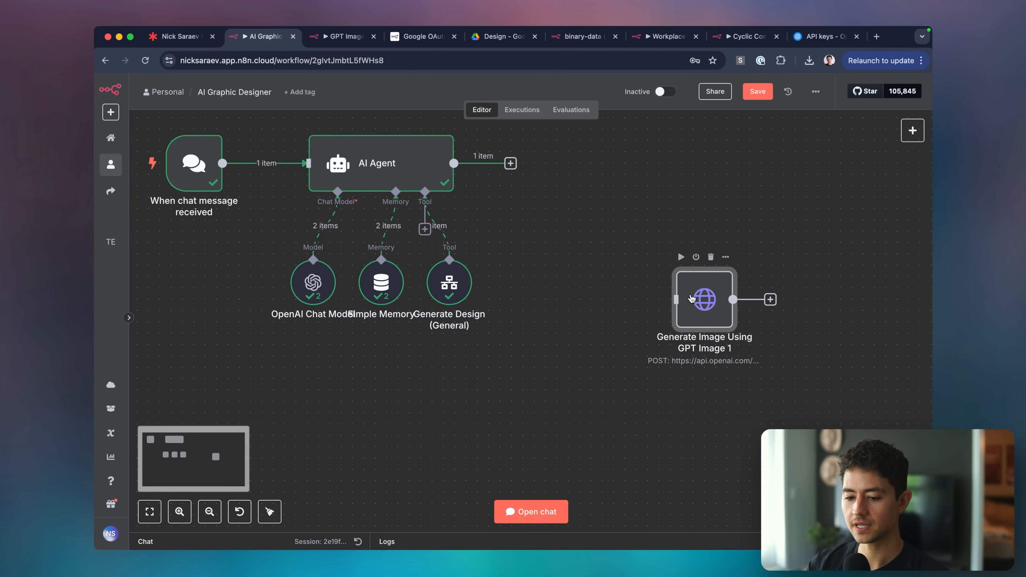
Add a Manual Trigger feeding the pasted node, then open the GPT Image 1 request's settings.
click(724, 299)
text(manual)
key(Return)
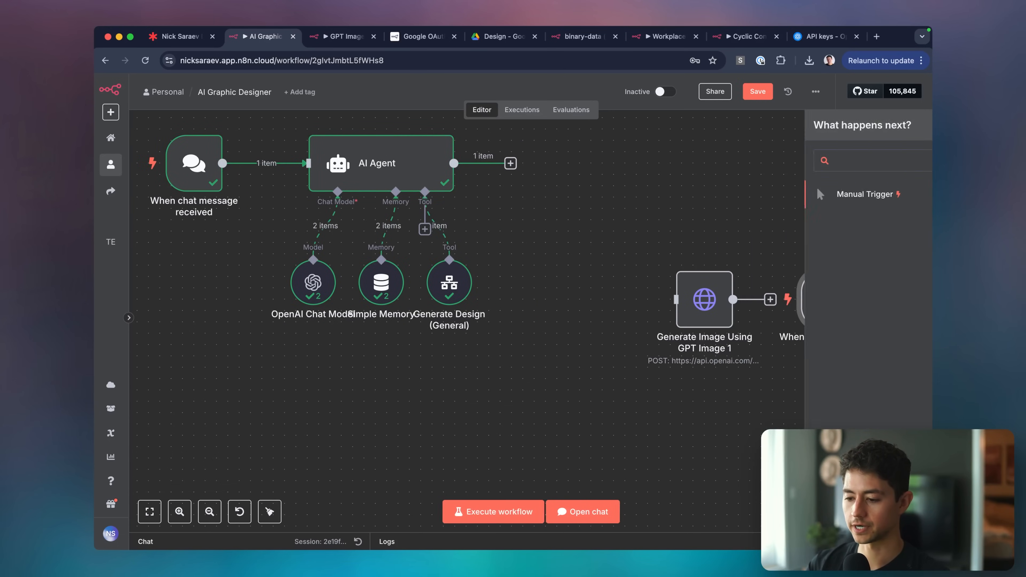
scroll(707, 347, right, 5)
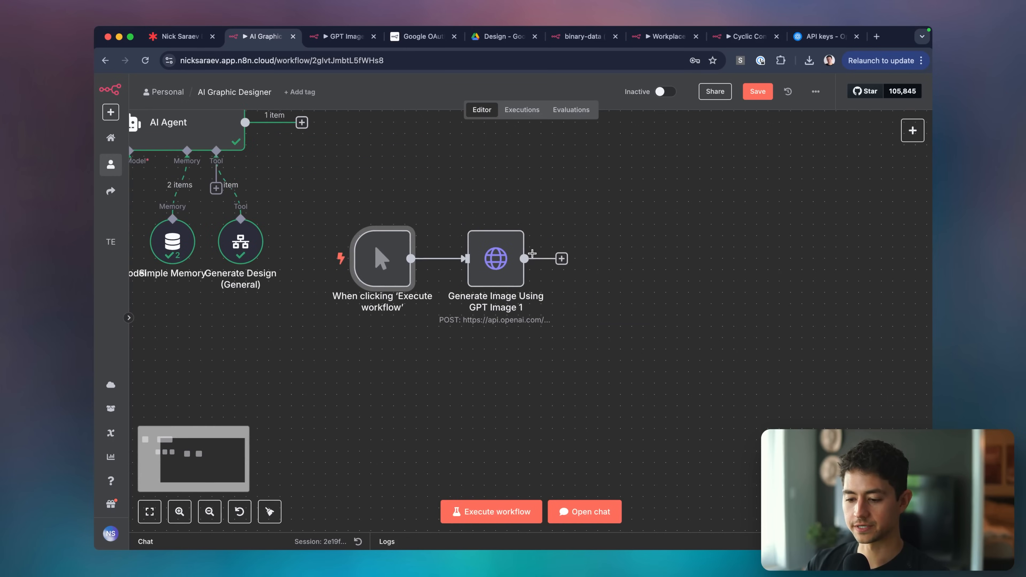
scroll(488, 254, up, 2)
double_click(488, 255)
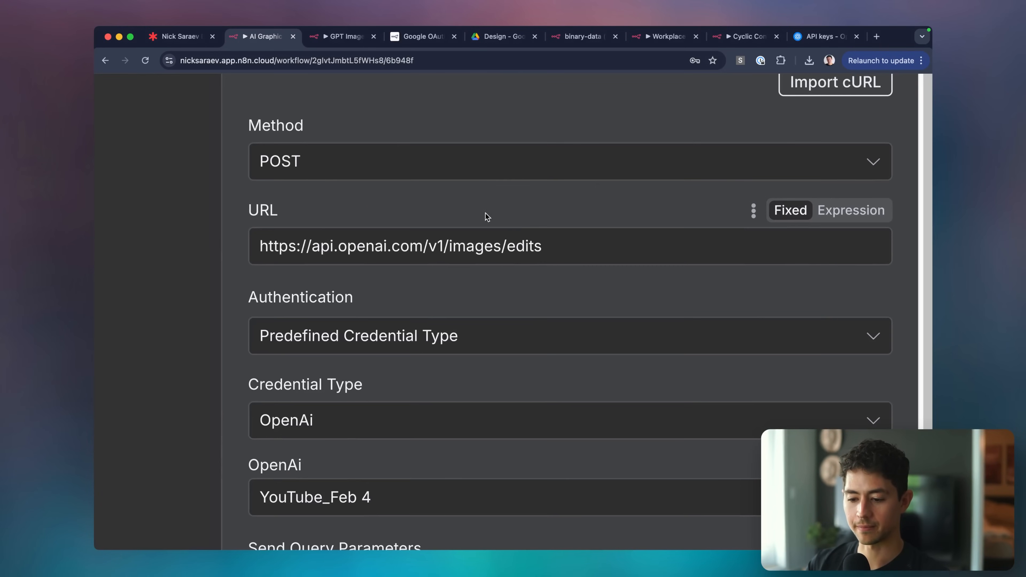
Review the request URL and form-data fields (model gpt-image-1, image[], prompt), then return to the canvas.
drag(497, 221, 374, 221)
click(420, 212)
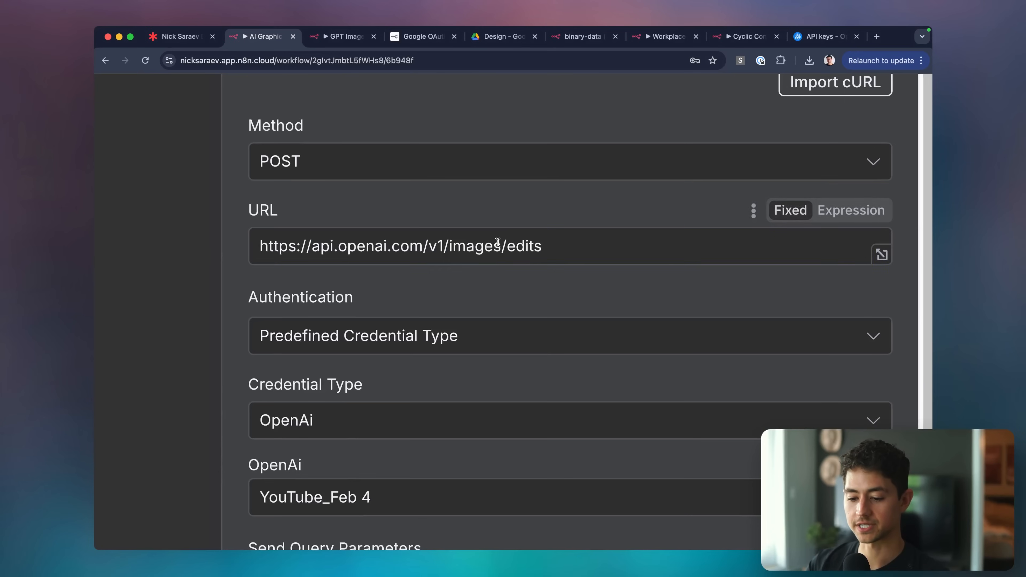
scroll(497, 254, down, 3)
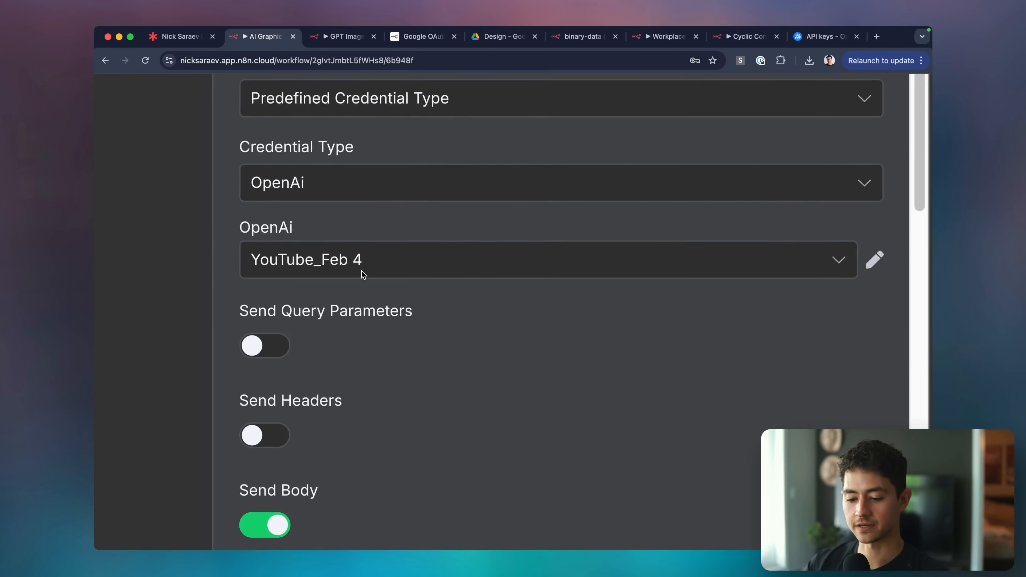
scroll(432, 321, down, 5)
scroll(431, 321, down, 3)
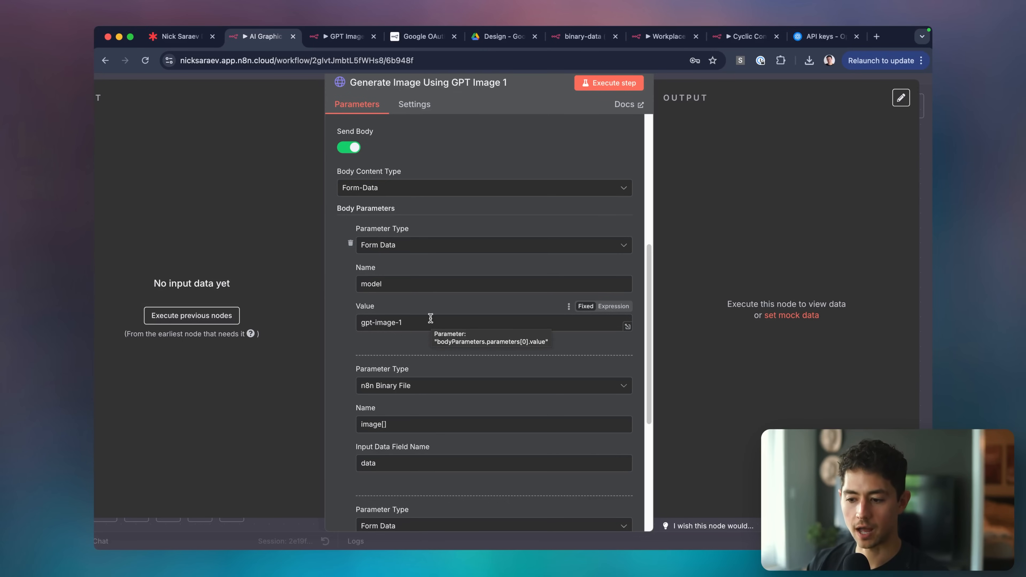
scroll(447, 337, down, 2)
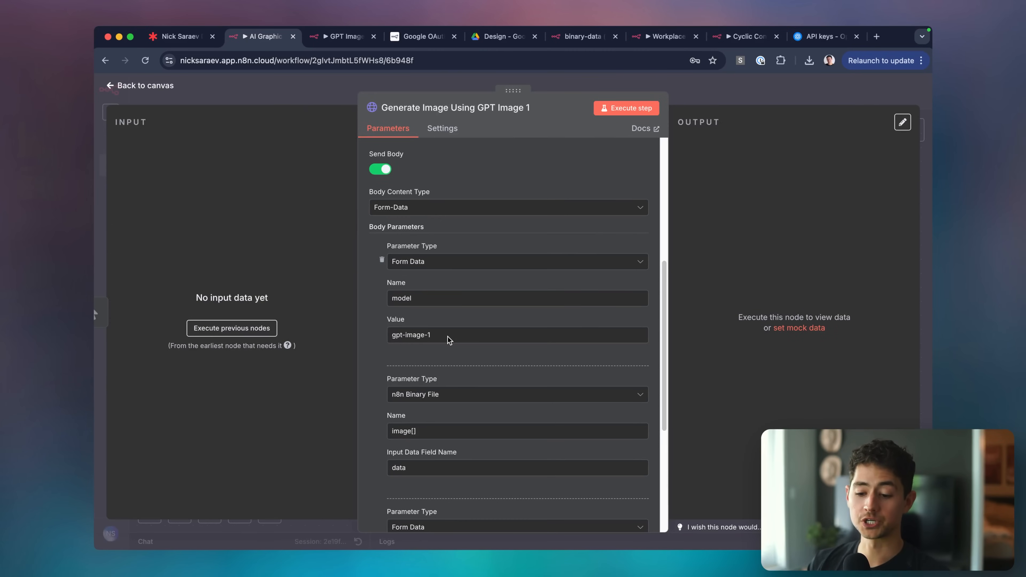
key(ctrl+alt+a)
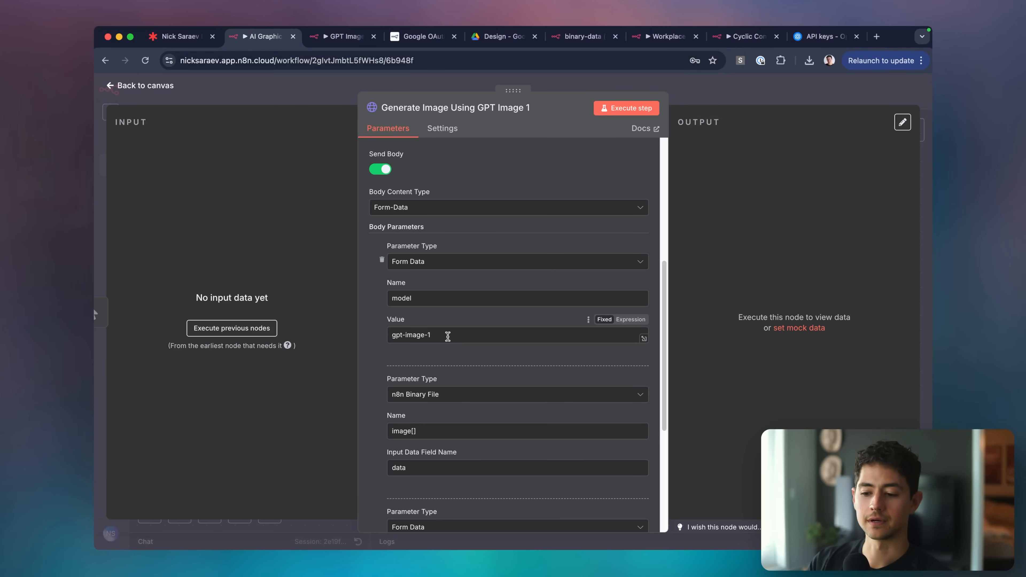
scroll(446, 336, down, 5)
scroll(375, 352, down, 3)
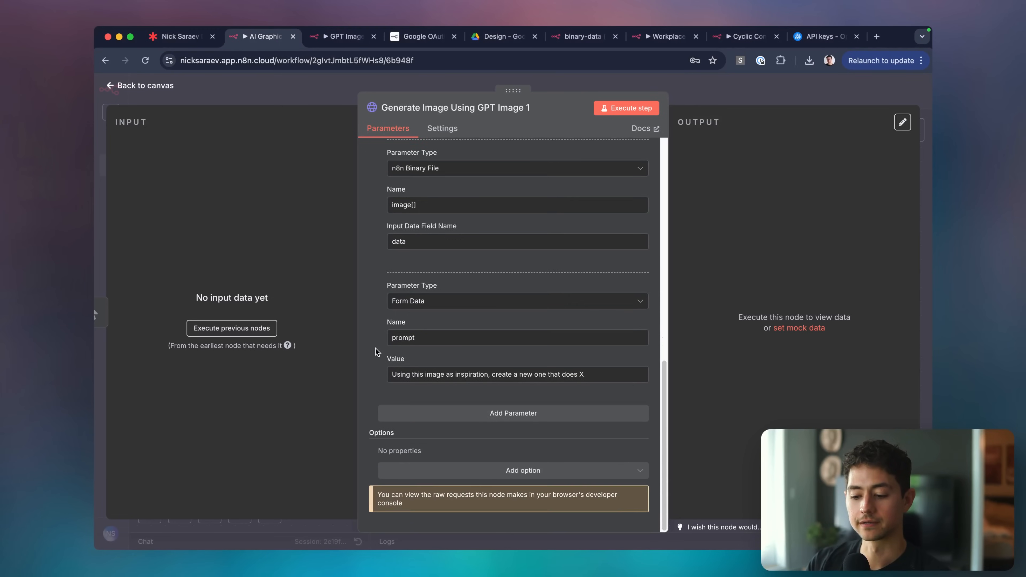
scroll(472, 389, up, 10)
scroll(531, 412, down, 5)
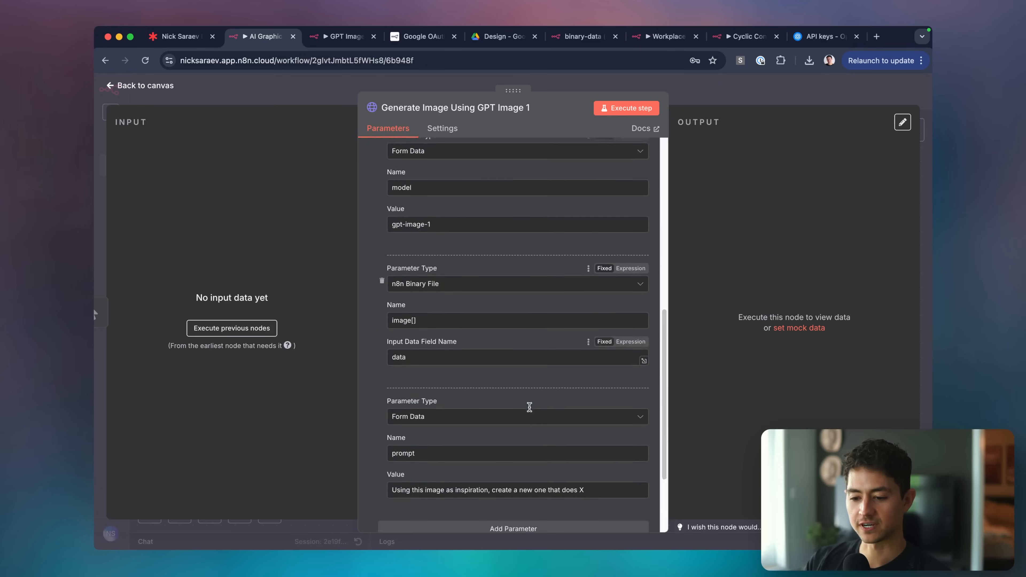
scroll(531, 408, up, 7)
scroll(521, 356, down, 10)
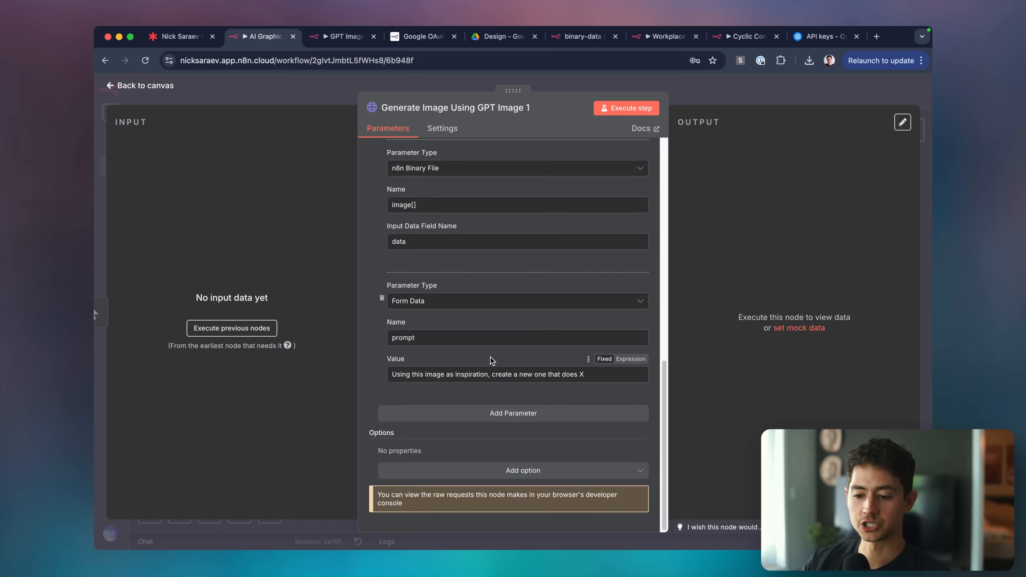
key(Escape)
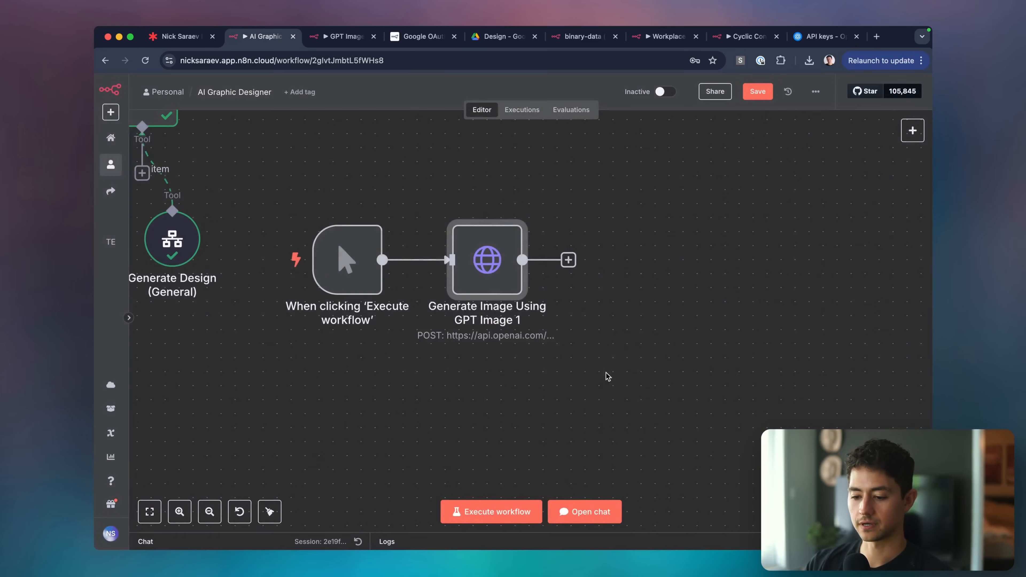
Insert a Google Drive 'Download file' node between the manual trigger and the GPT Image 1 request.
scroll(541, 346, up, 2)
scroll(542, 346, right, 1)
drag(499, 215, 695, 215)
scroll(606, 242, up, 1)
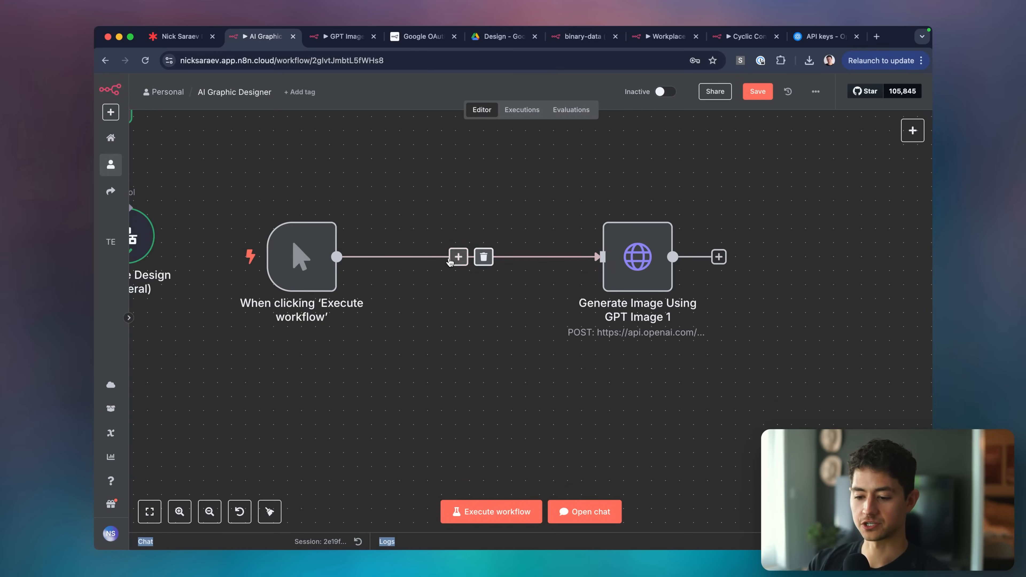
click(458, 257)
text(drive)
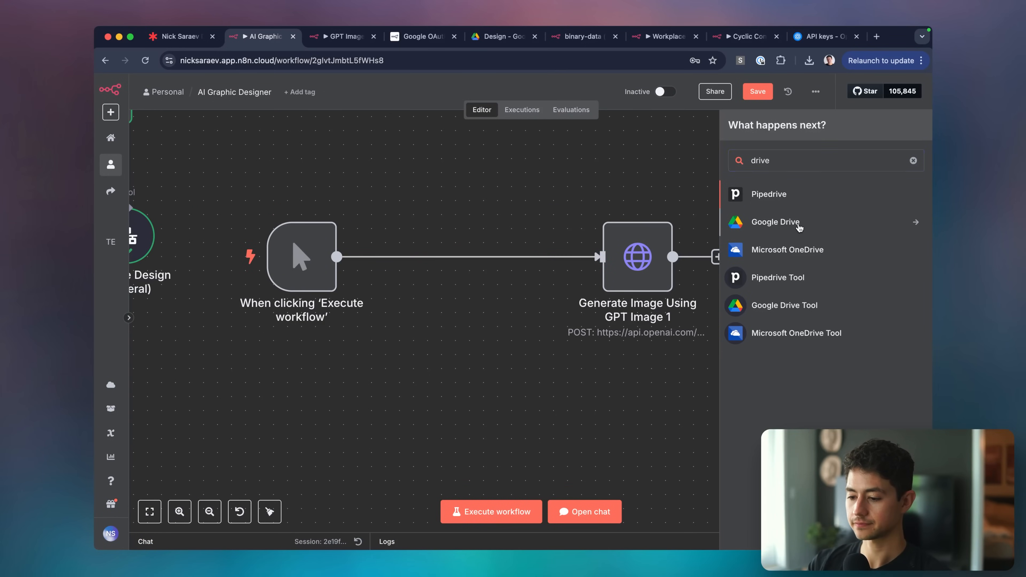
click(824, 220)
text(download)
click(770, 220)
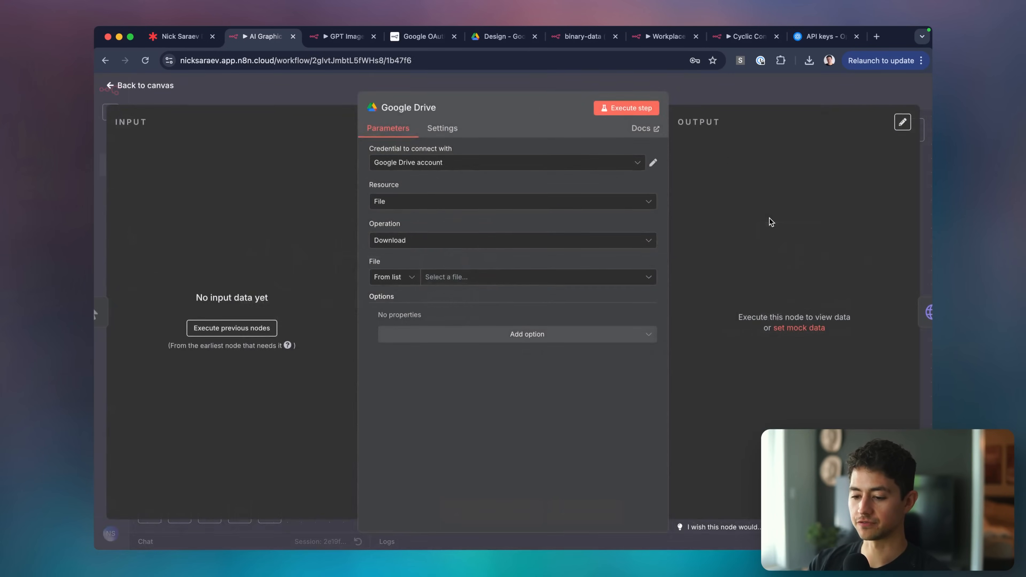
key(Escape)
Open canva.com in a new browser tab.
scroll(621, 251, right, 2)
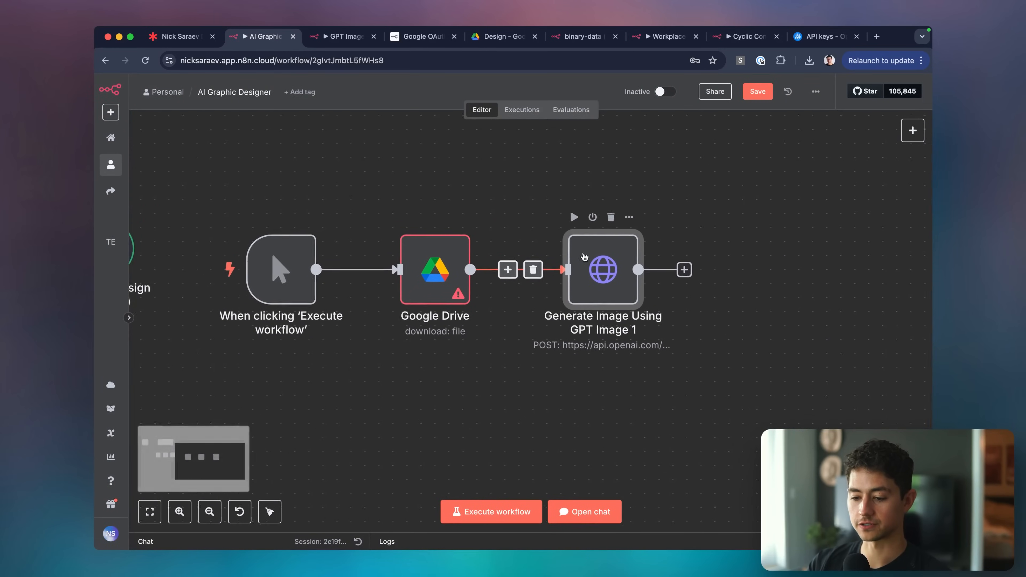
key(super+t)
text(canva)
key(Return)
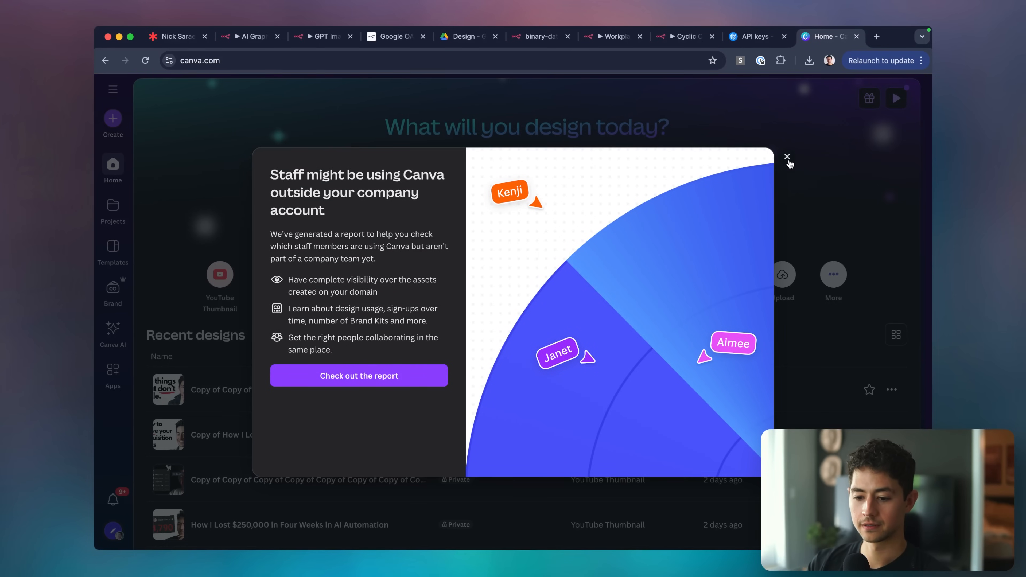
Dismiss the announcement and search existing Canva designs for 'style guide'.
click(787, 157)
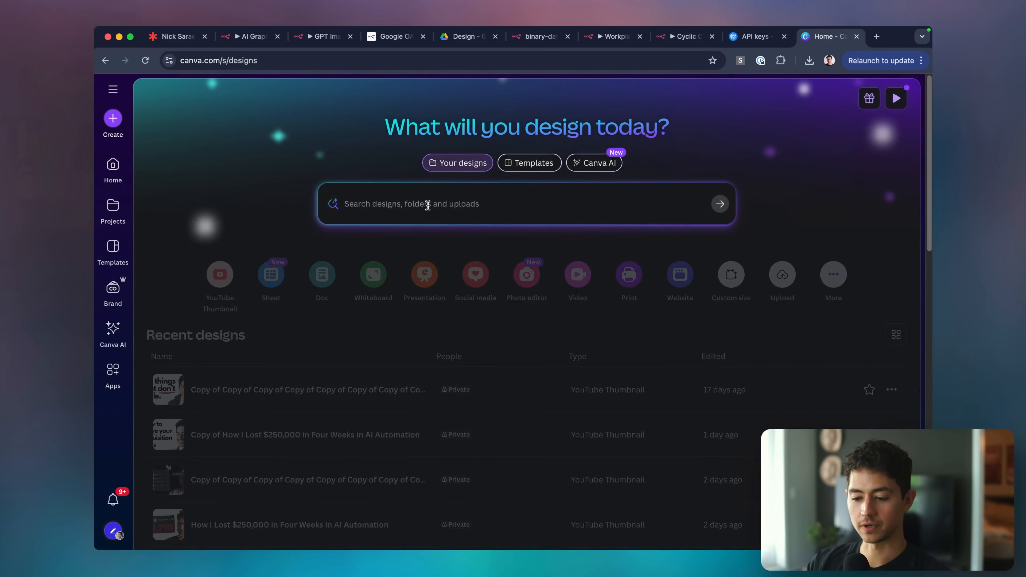
click(428, 205)
text(style guide)
key(Return)
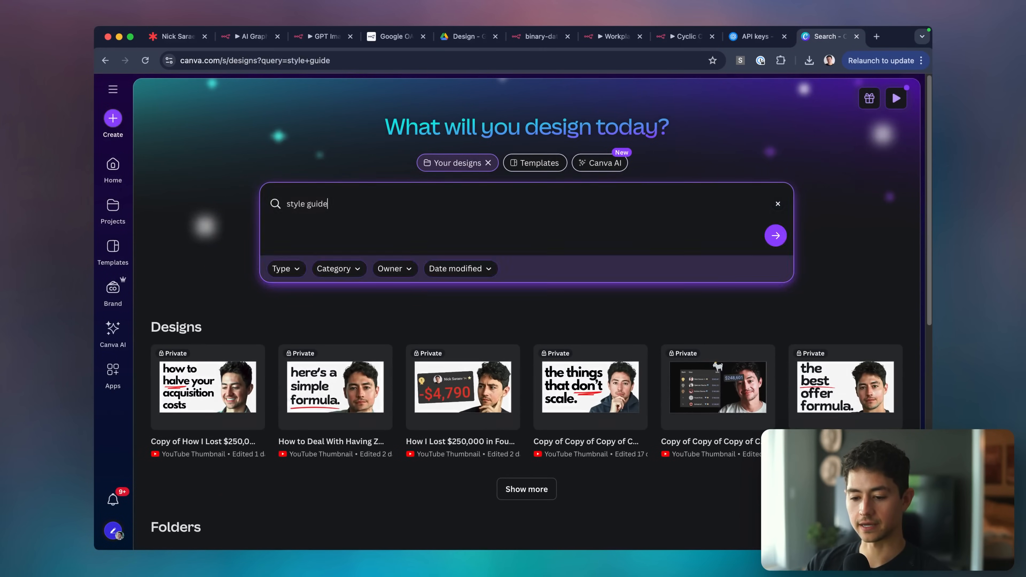
scroll(508, 330, down, 5)
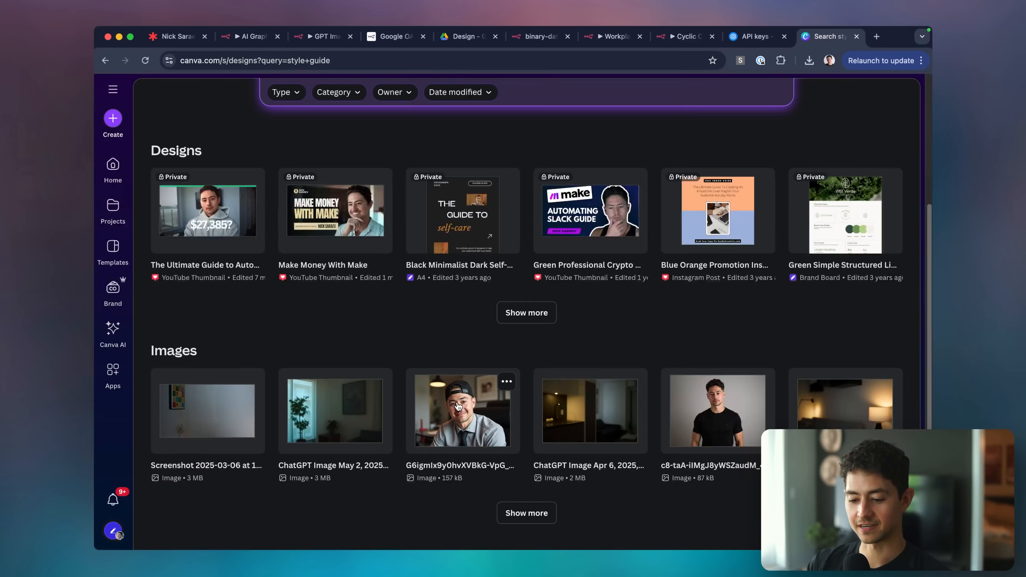
scroll(489, 293, up, 1)
scroll(489, 293, up, 3)
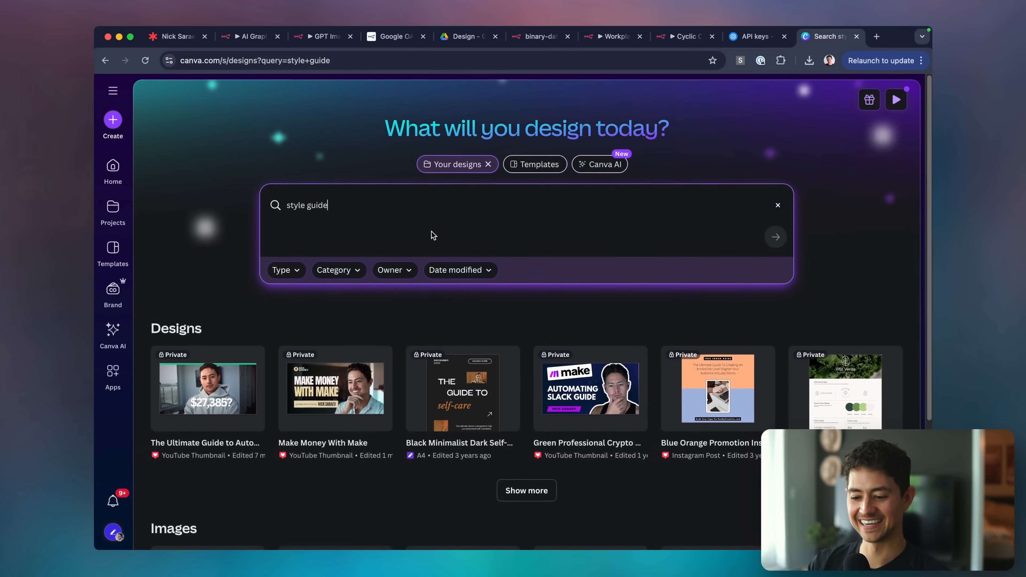
click(410, 203)
key(super+c)
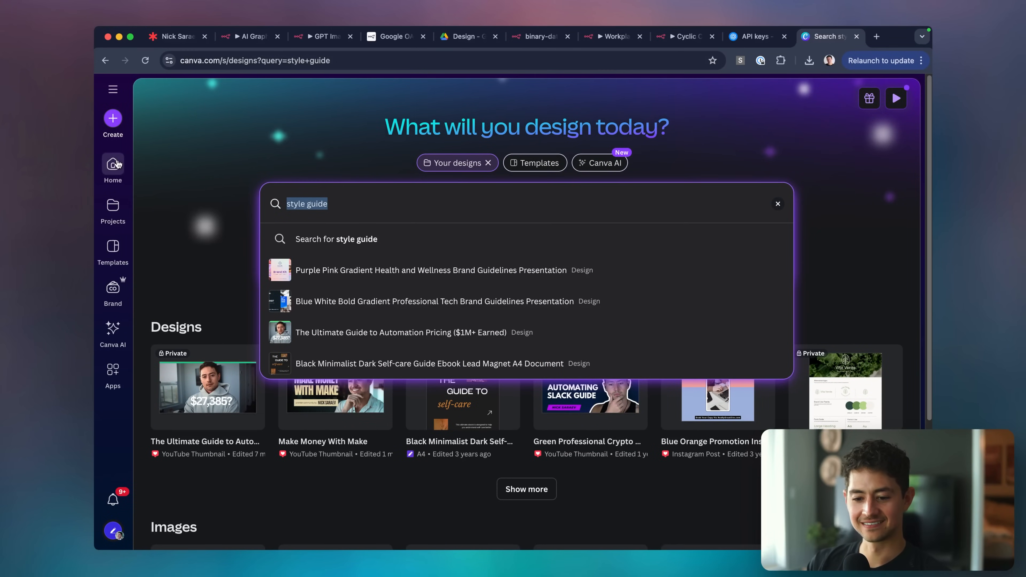
From the home page, create a new Style Guide Doc.
click(115, 165)
click(113, 129)
key(super+v)
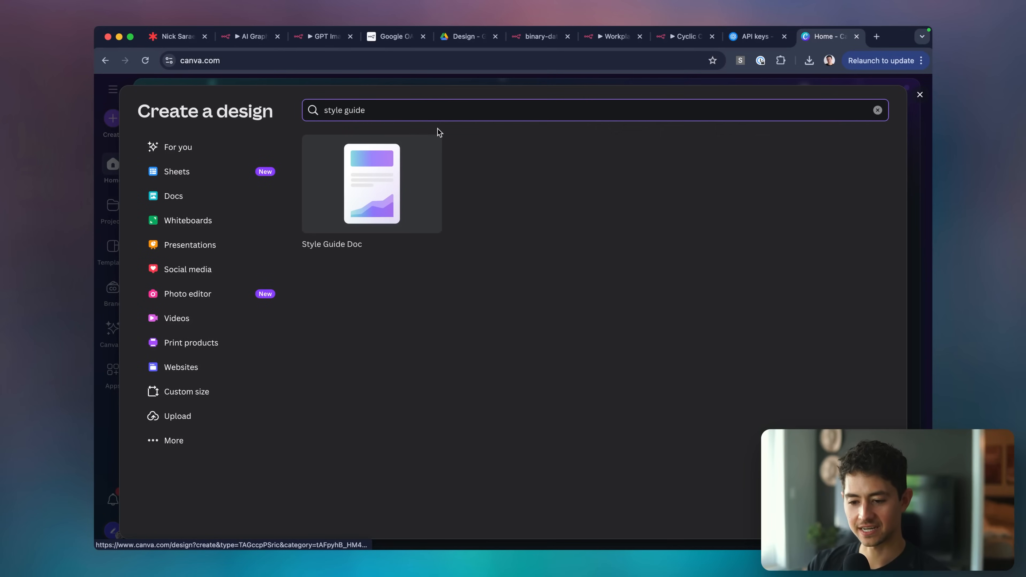
click(391, 172)
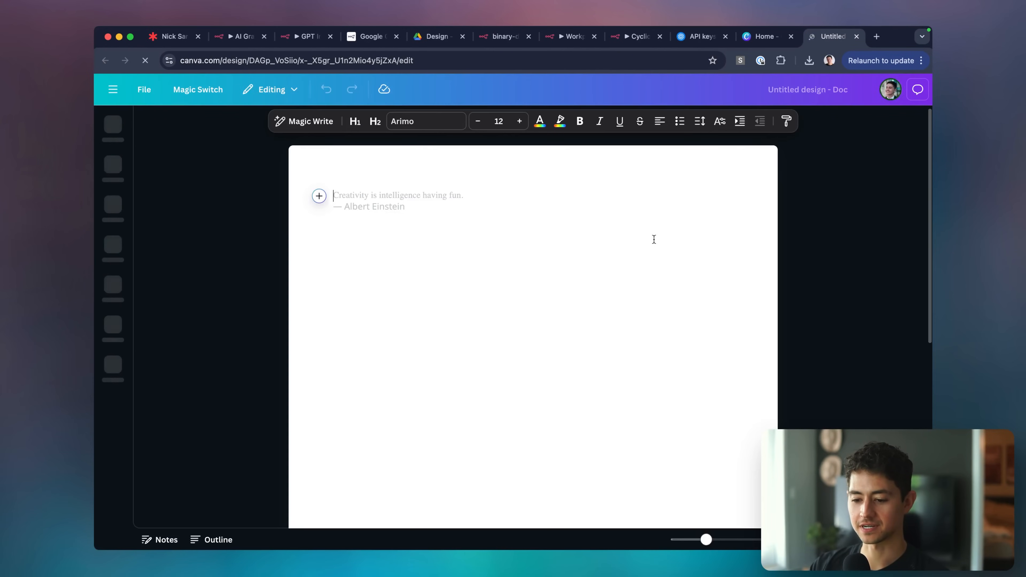
Back on the home tab, try broader design-type searches such as 'style'.
key(ctrl+shift+Tab)
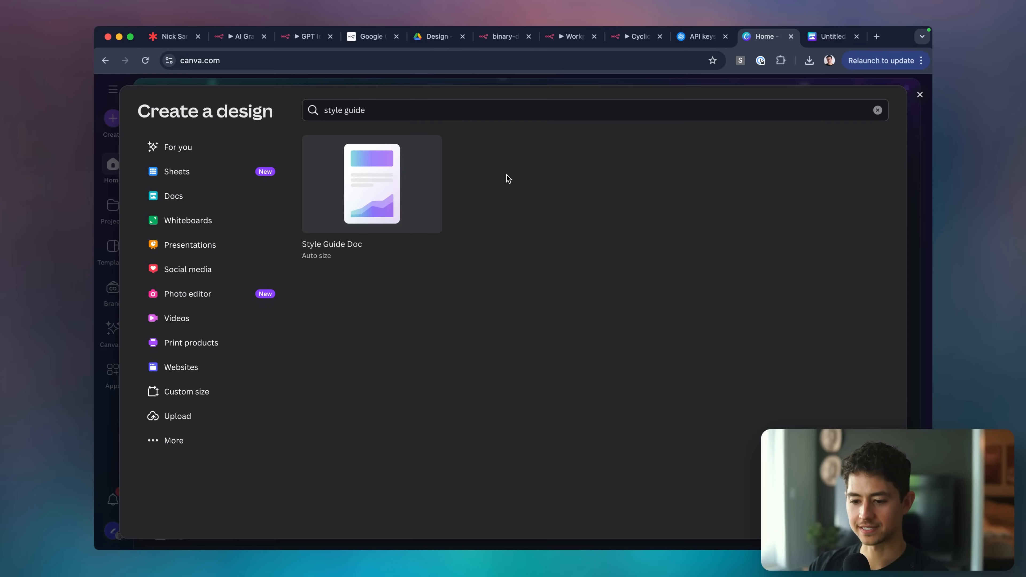
click(429, 110)
key(BackSpace)
key(BackSpace)
key(BackSpace)
key(BackSpace)
key(BackSpace)
key(BackSpace)
key(BackSpace)
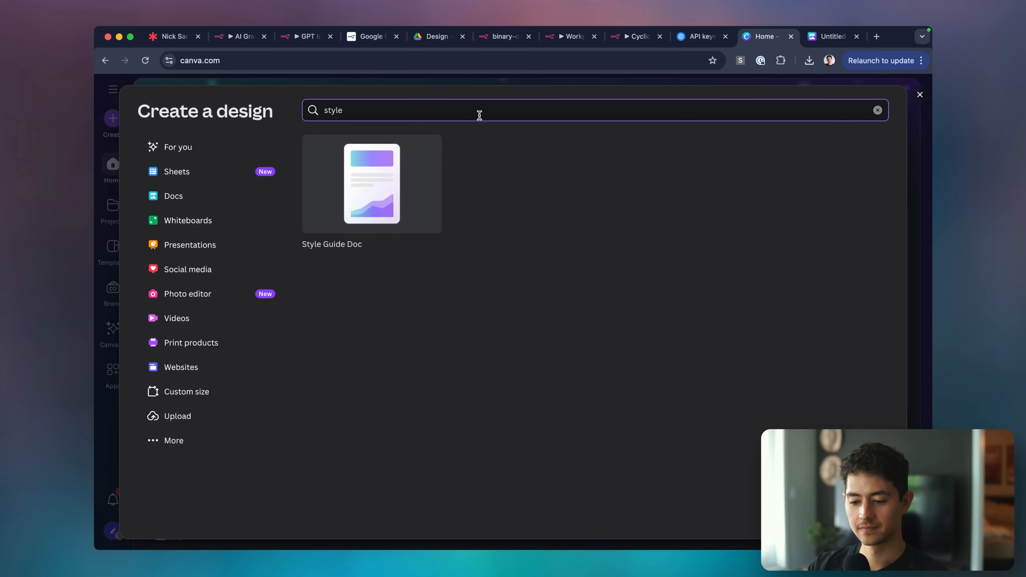
click(197, 155)
click(398, 118)
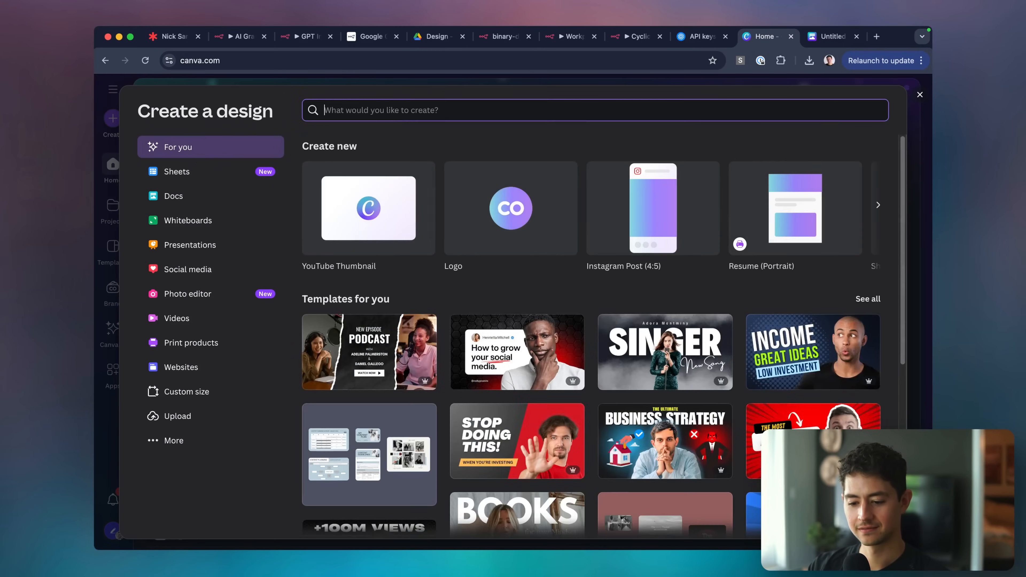
text(style)
key(BackSpace)
key(BackSpace)
key(BackSpace)
key(BackSpace)
key(BackSpace)
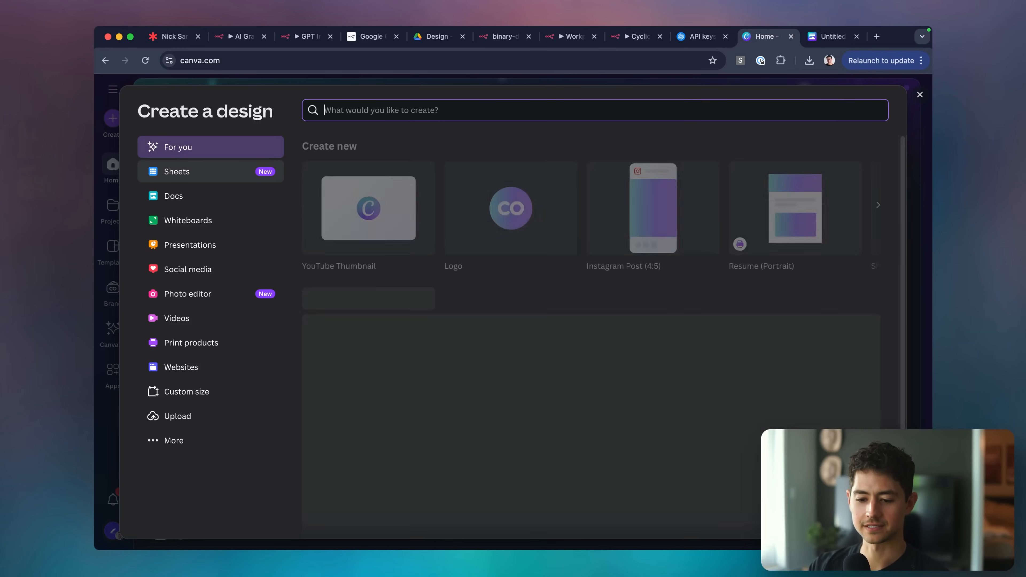
Search design types for 'brand guide' and browse the Sheets and Docs categories.
text(brand)
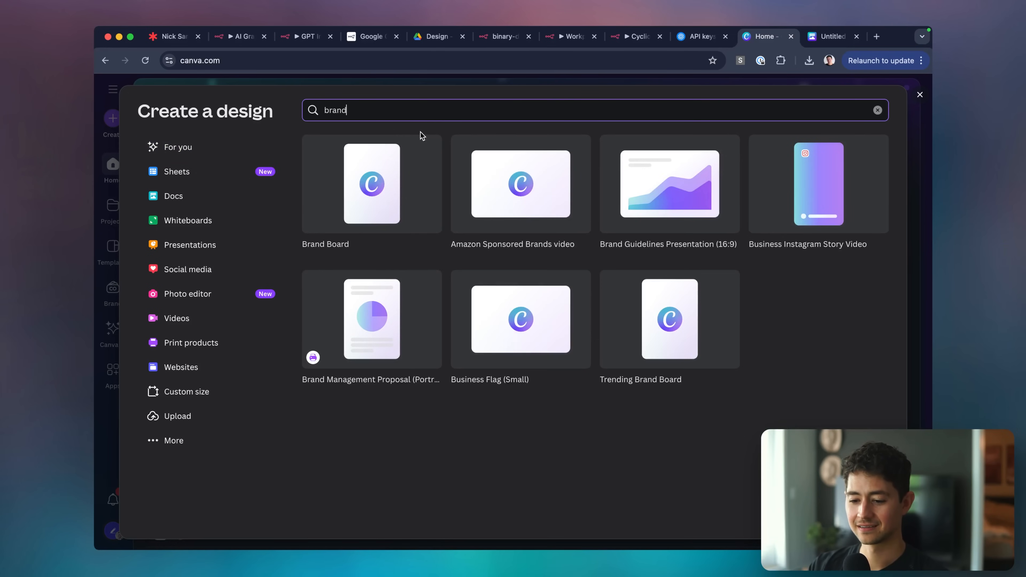
text( guide)
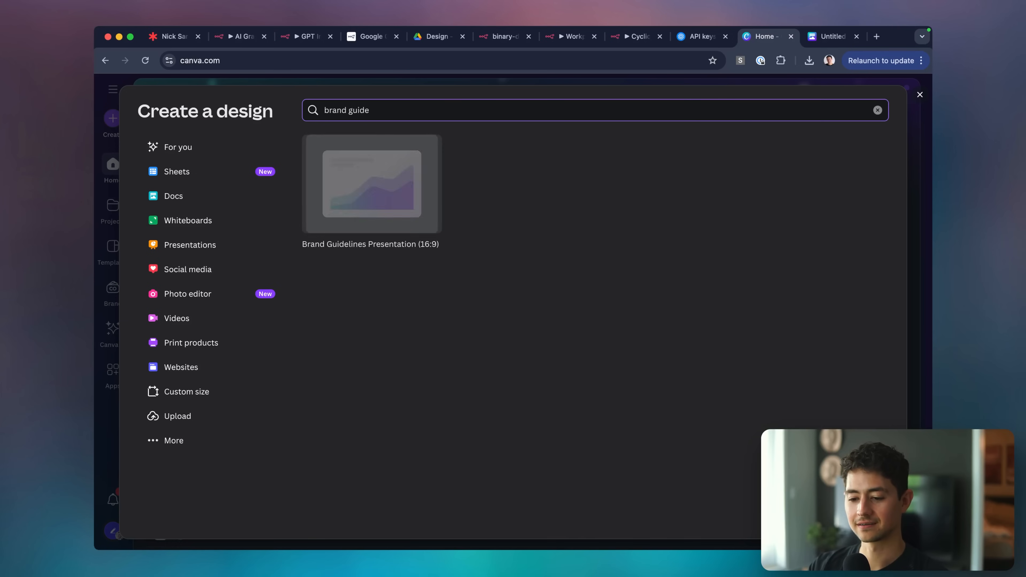
click(207, 179)
click(205, 198)
click(190, 156)
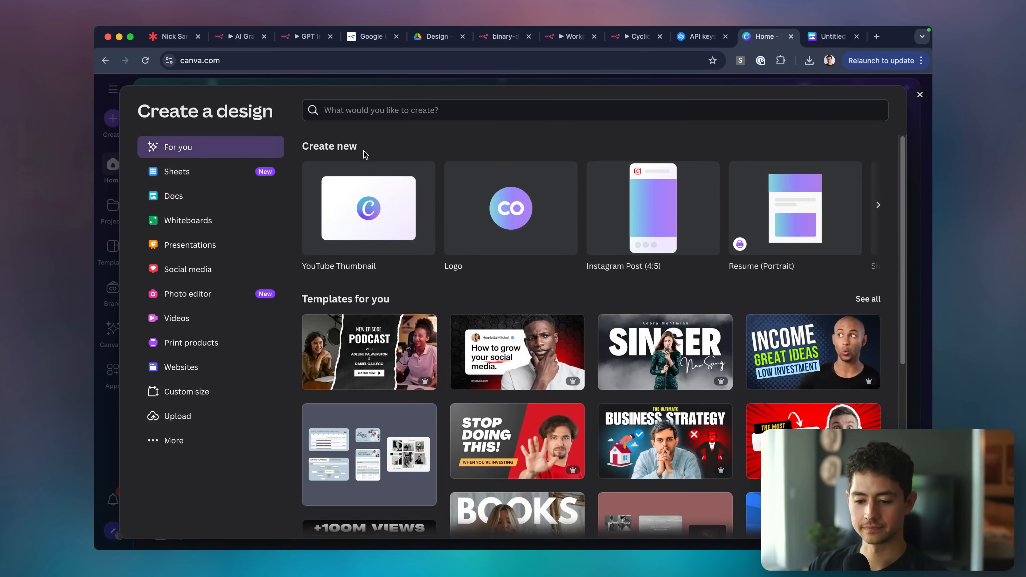
scroll(453, 301, down, 1)
click(867, 279)
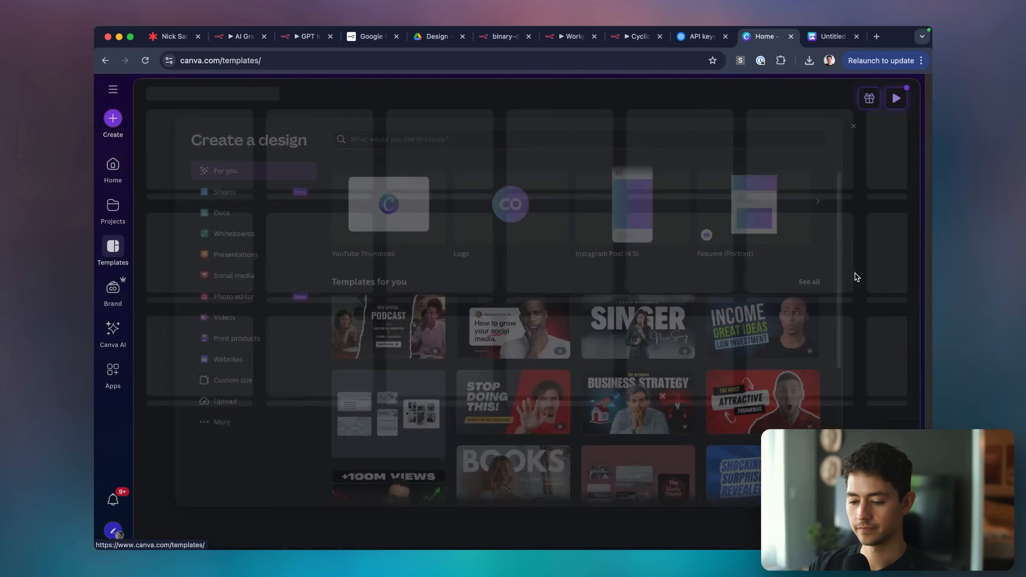
Search templates for 'brand' and customize the Orange and Green Minimalist Vegan Cafe Brand Board.
click(546, 94)
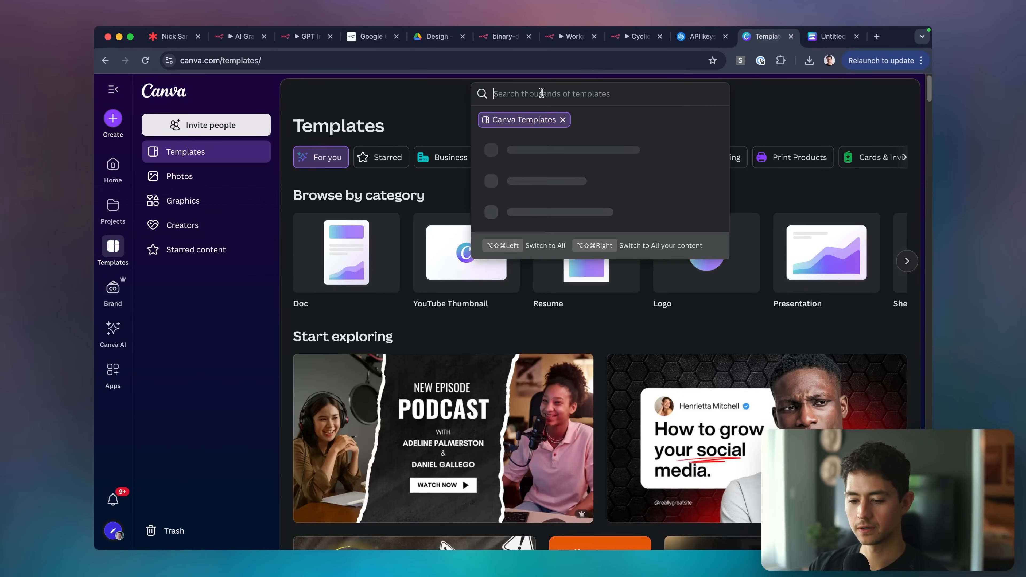
text(brand)
key(Return)
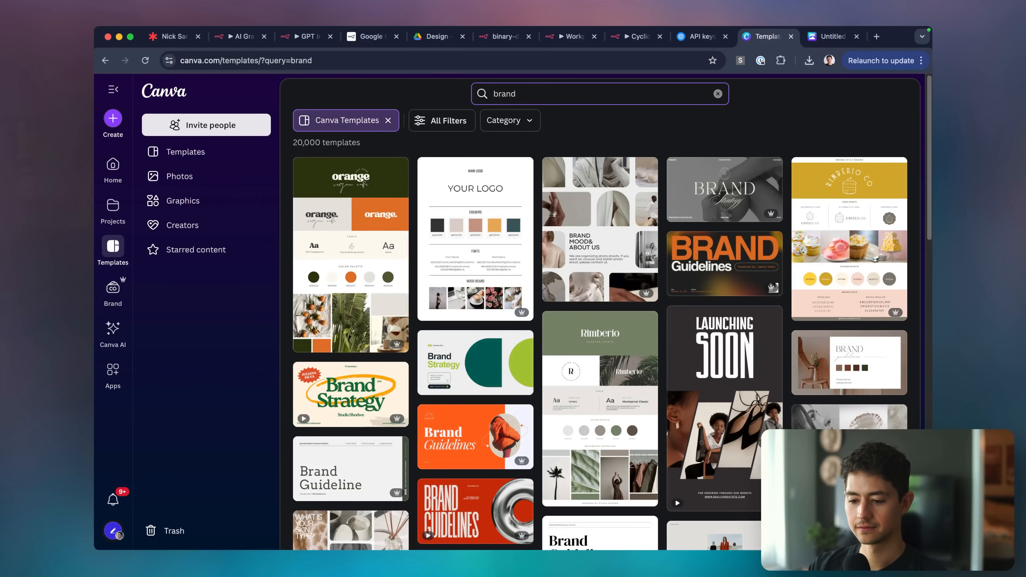
scroll(362, 240, down, 2)
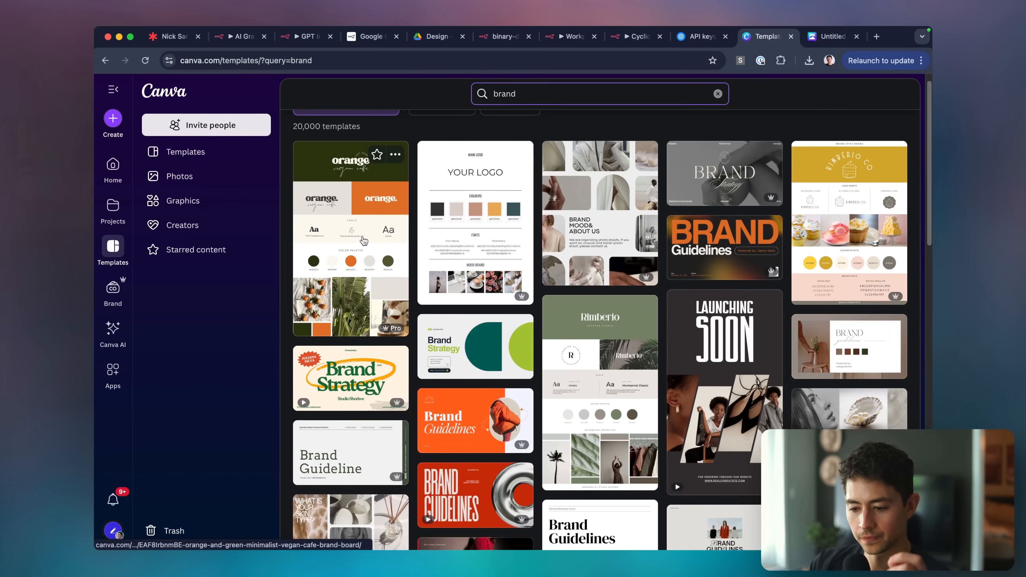
click(362, 239)
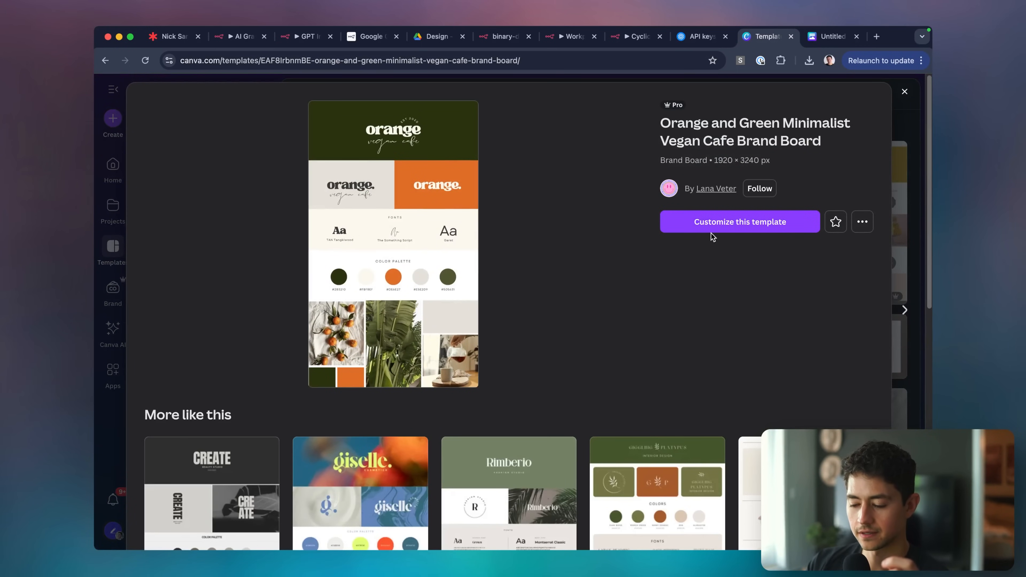
click(712, 223)
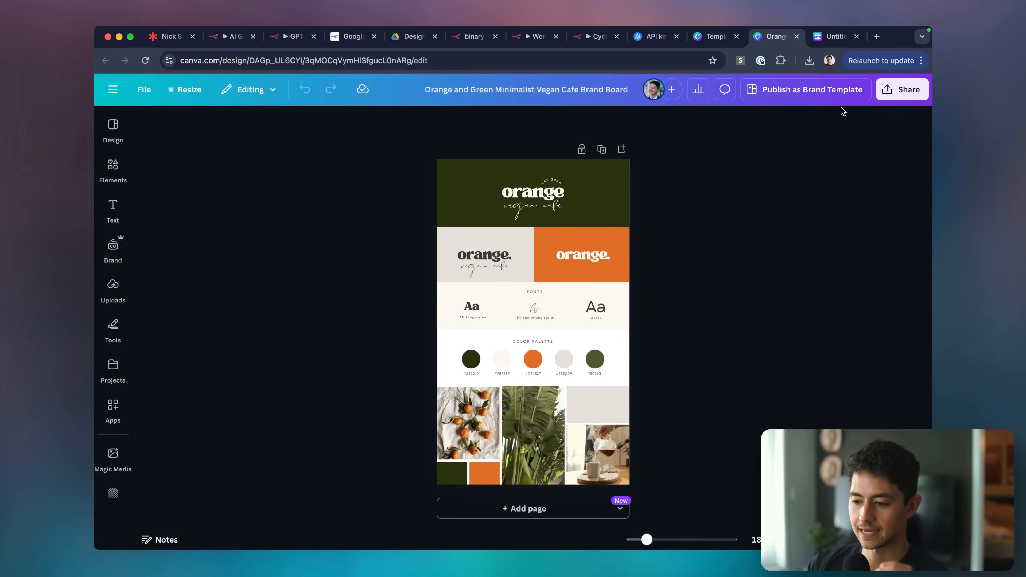
Download the vegan cafe brand board as a PNG.
click(902, 89)
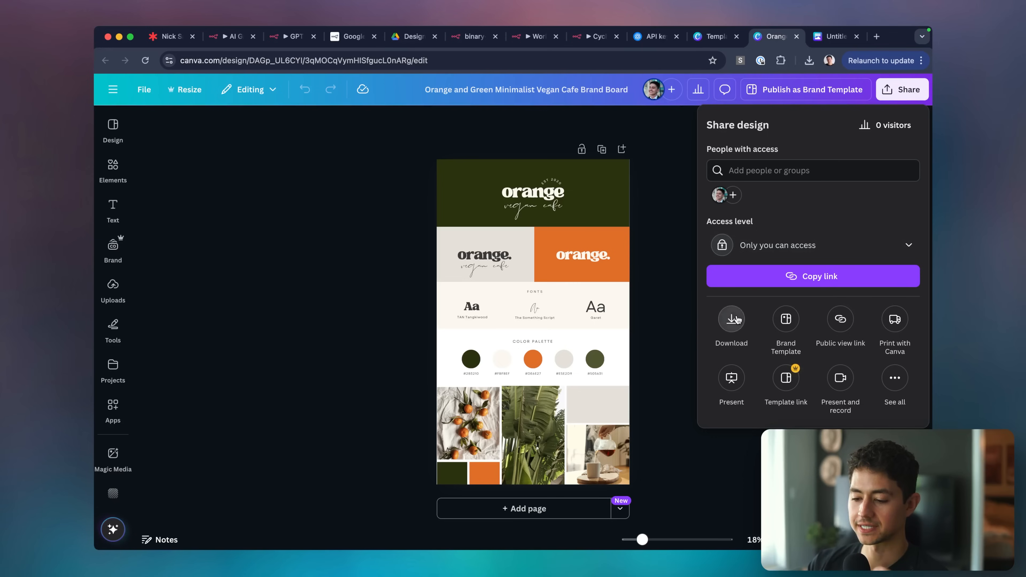
click(732, 319)
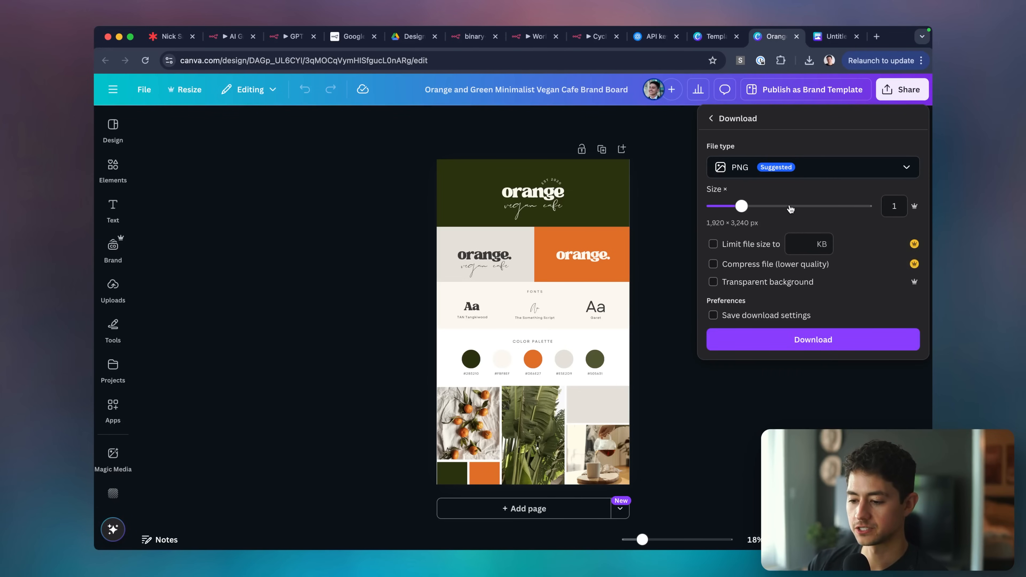
click(840, 348)
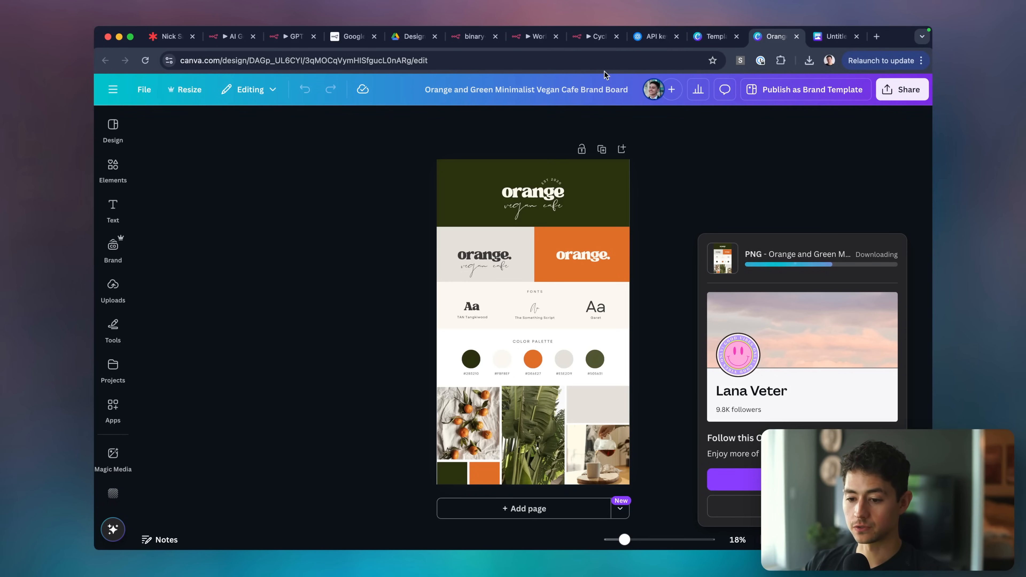
Open Google Drive in another browser profile and upload the downloaded brand board PNG.
click(830, 60)
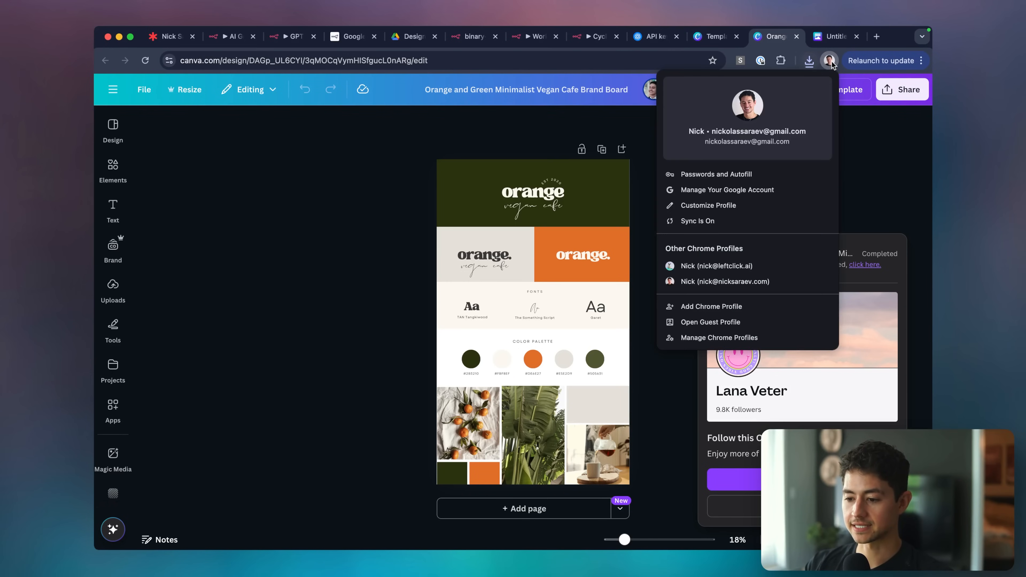
click(767, 282)
key(super+t)
text(dr)
key(Return)
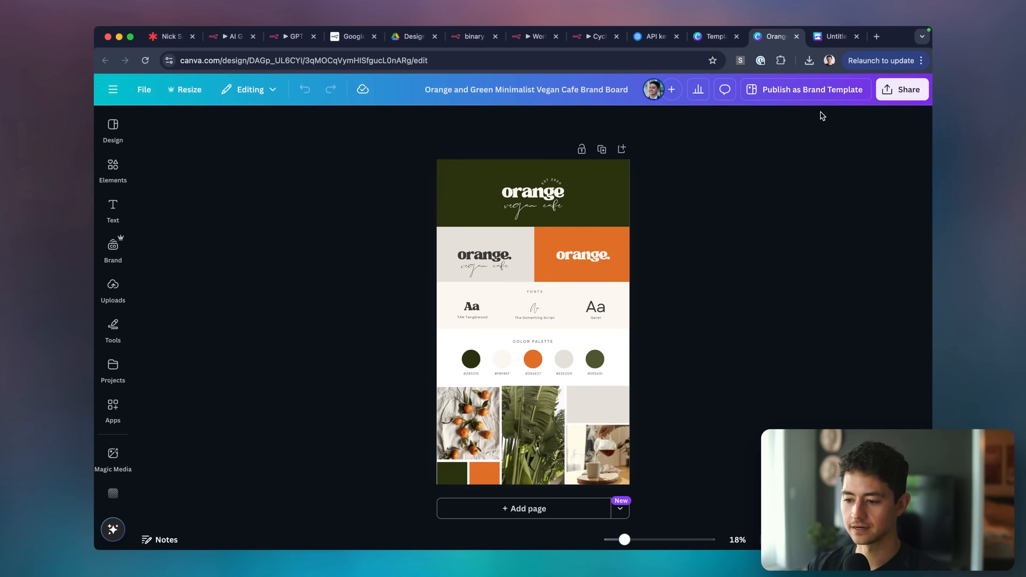
click(810, 61)
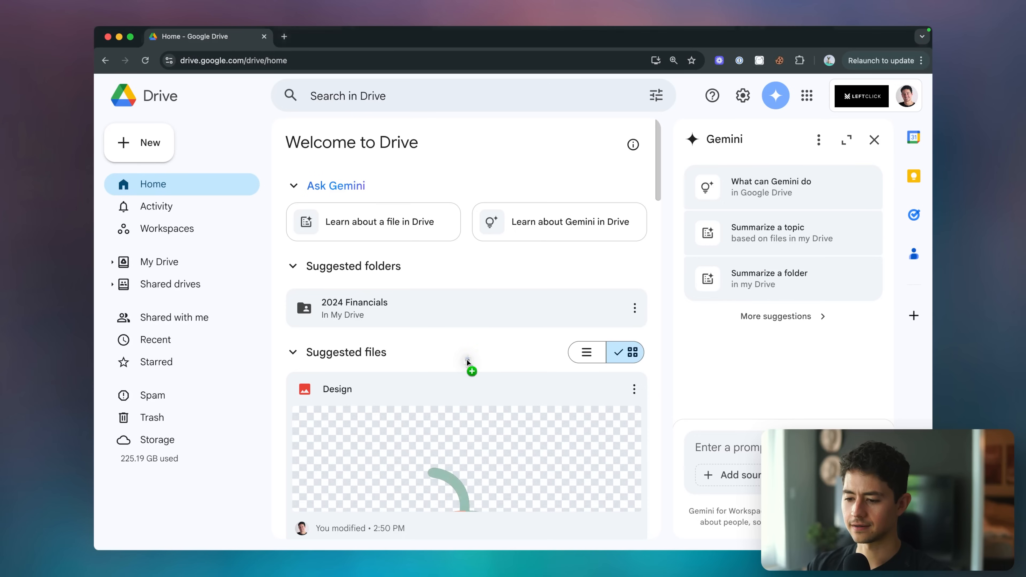
drag(467, 361, 453, 429)
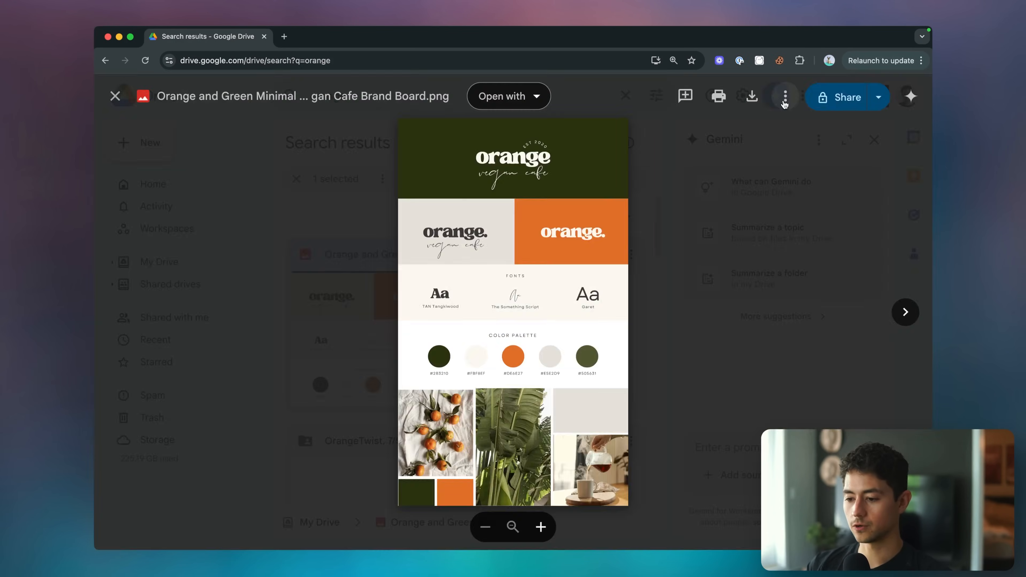
Copy the brand board PNG's Drive share link, isolate its file ID, and return to n8n.
click(785, 97)
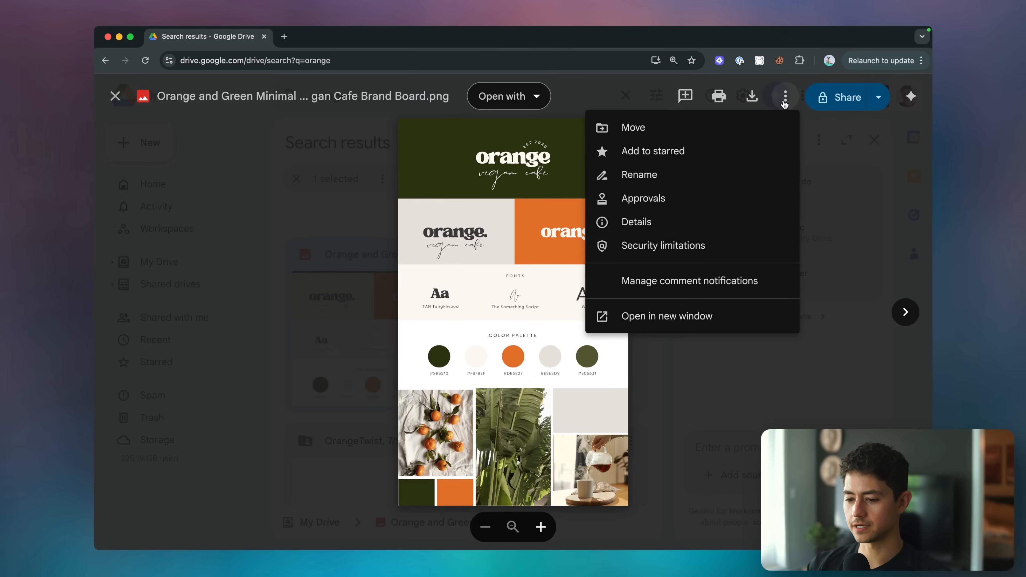
click(846, 101)
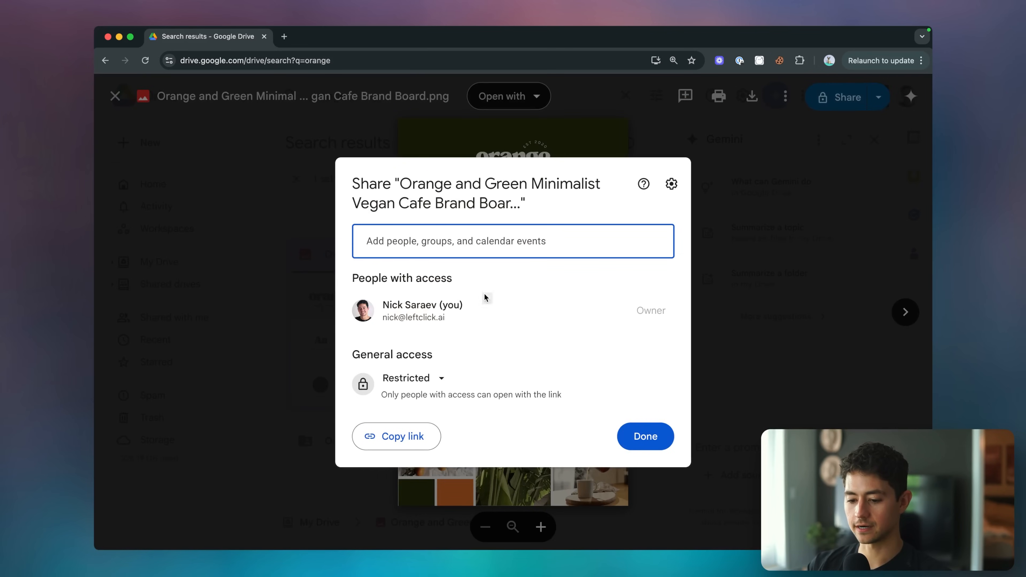
click(394, 436)
click(367, 60)
key(super+v)
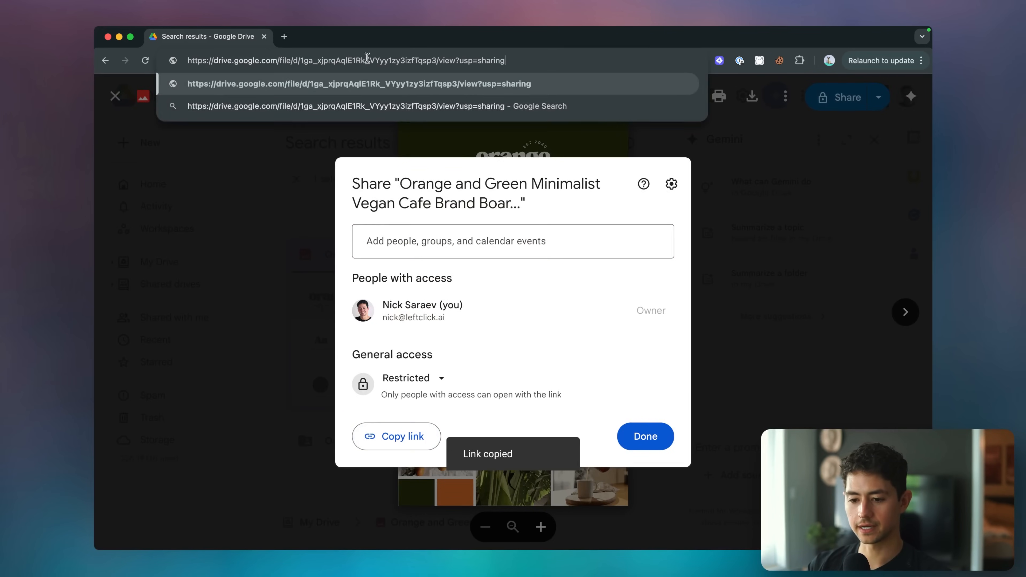
drag(301, 61, 435, 61)
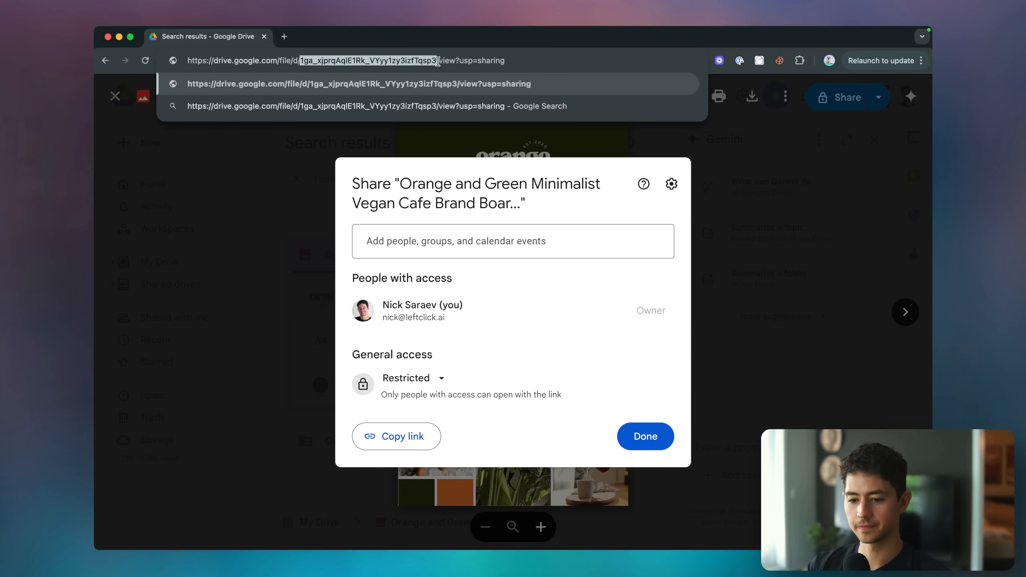
key(super+grave)
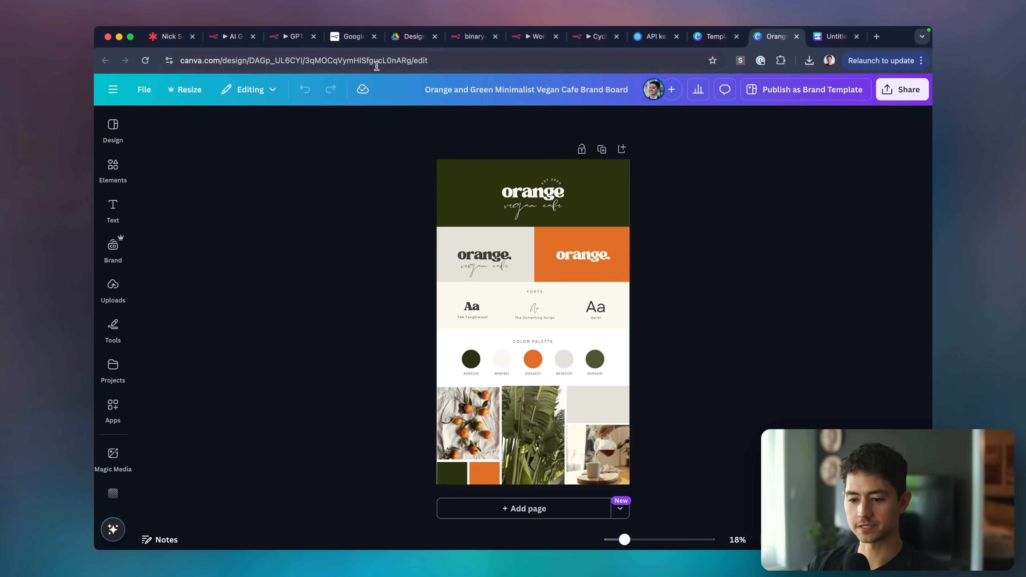
click(241, 44)
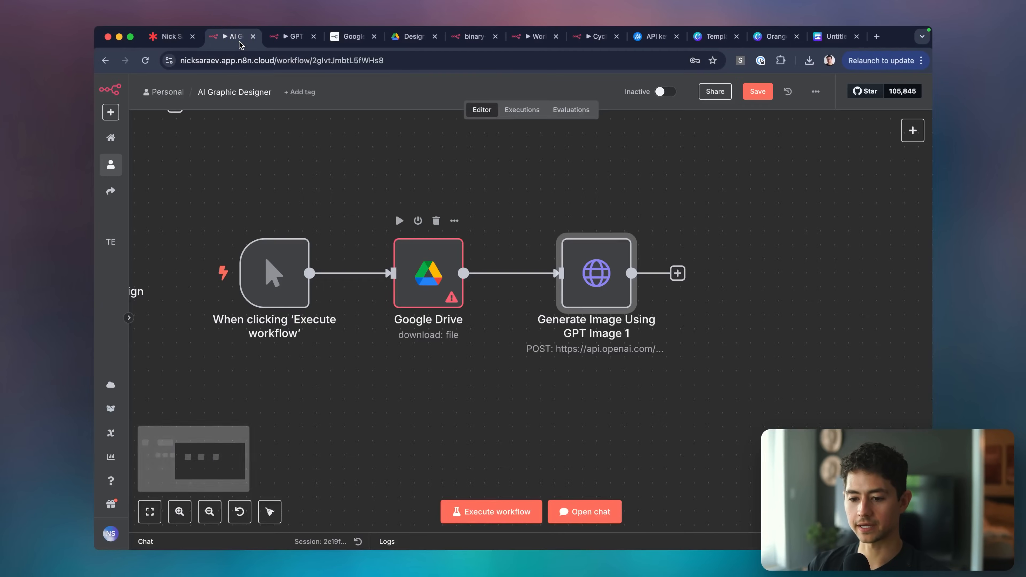
Set the Google Drive node's File to By ID with the pasted ID, run it, and view the image.
double_click(429, 273)
click(387, 281)
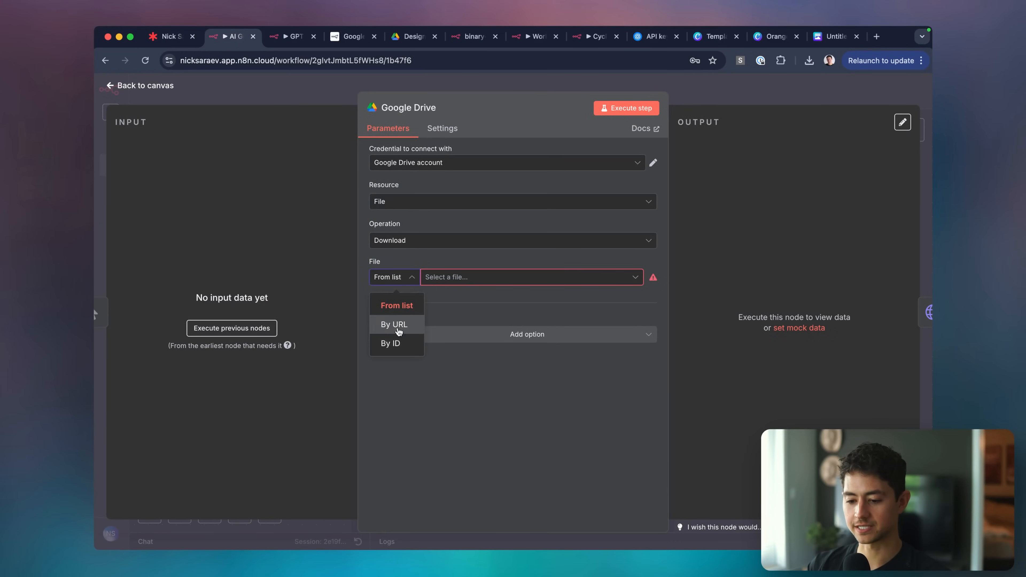
click(389, 342)
click(454, 275)
key(cmd+v)
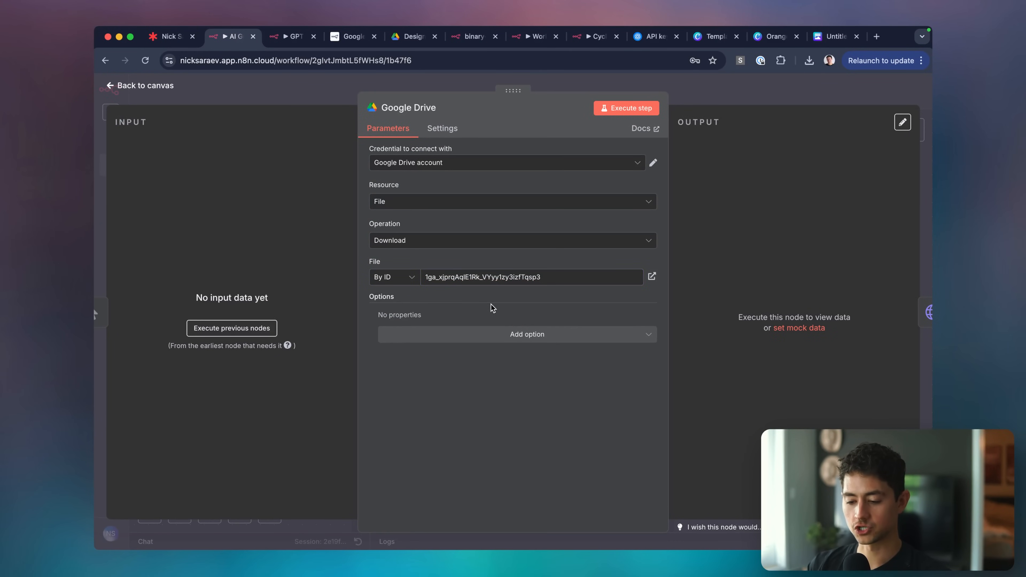
click(525, 334)
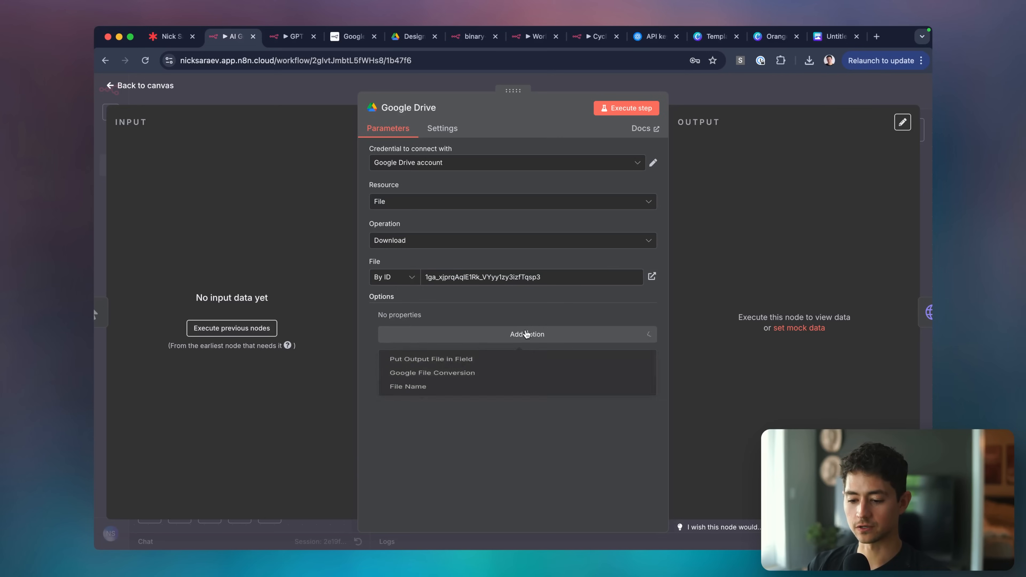
click(530, 314)
click(633, 108)
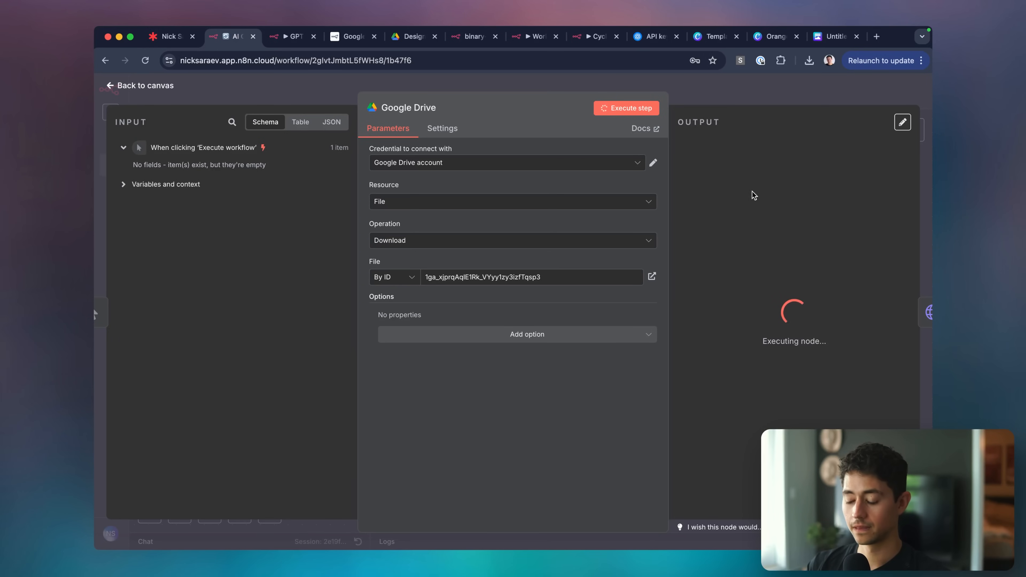
click(738, 297)
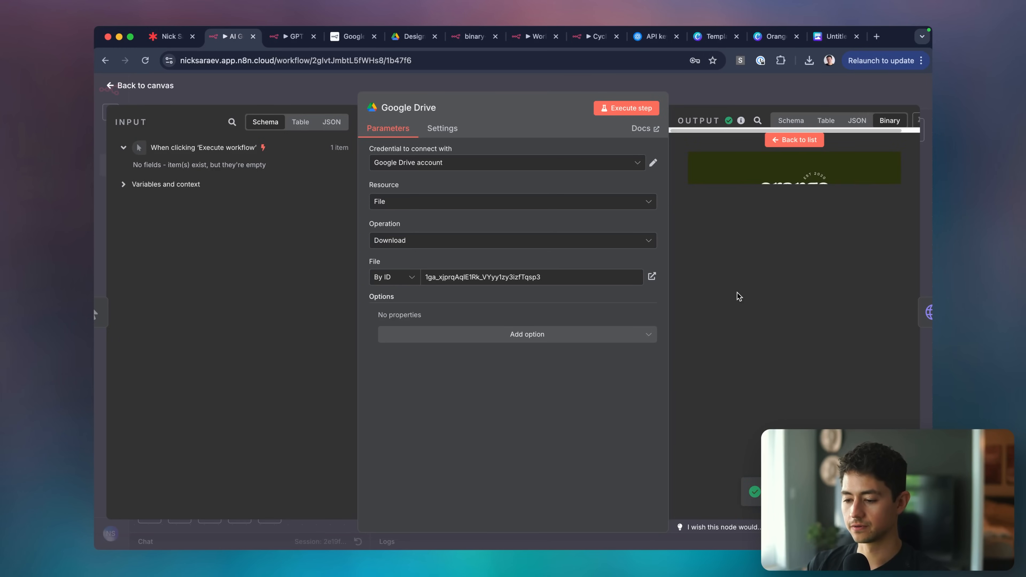
click(762, 89)
Replace the placeholder prompt with 'style guide for a dark and moody brand called LeftClick, Inc.'.
double_click(561, 275)
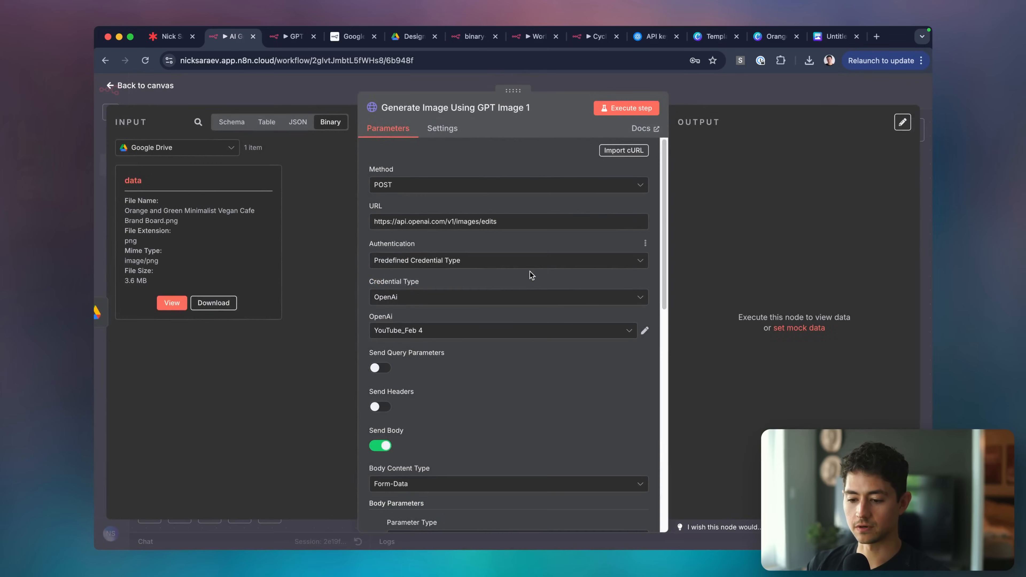
scroll(443, 243, down, 8)
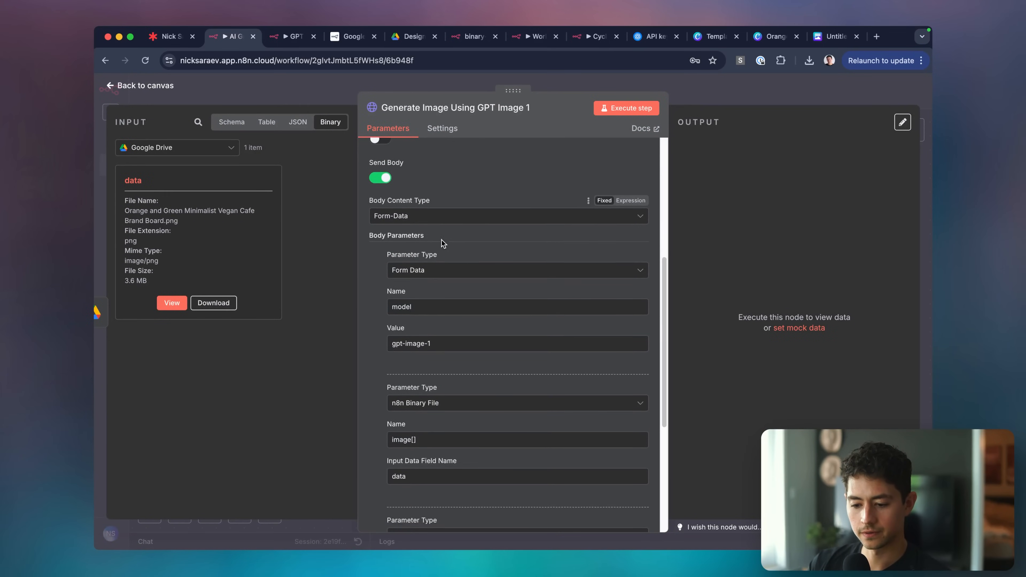
scroll(435, 332, down, 2)
click(426, 342)
scroll(426, 343, down, 3)
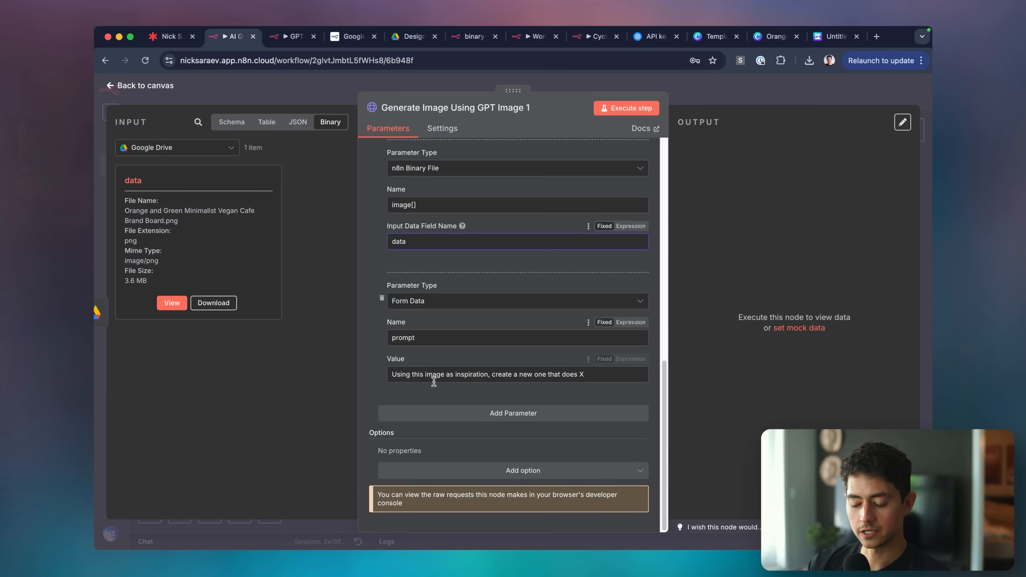
click(486, 381)
drag(533, 374, 585, 375)
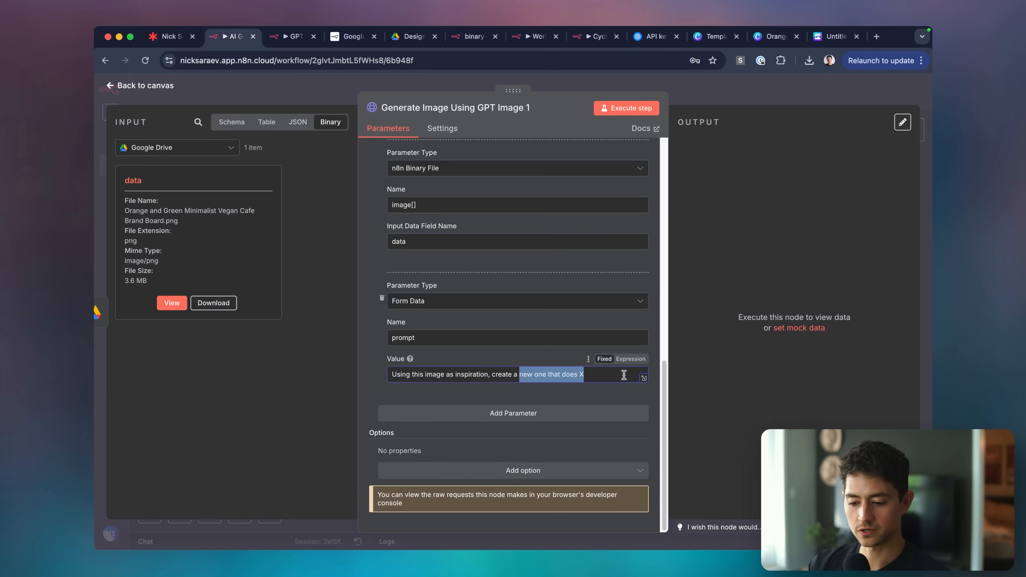
key(BackSpace)
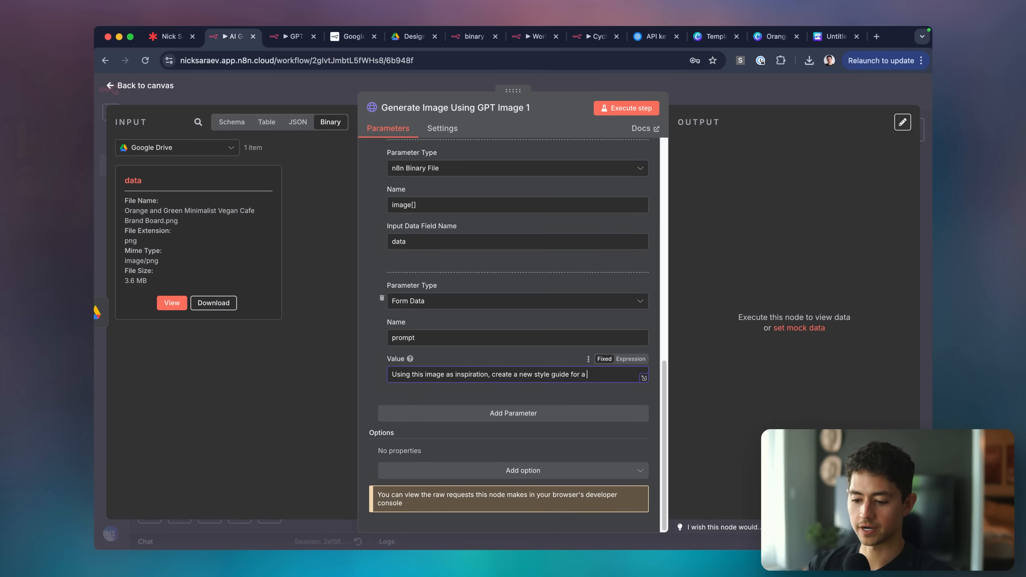
text(style guide for a dark and moody brand call)
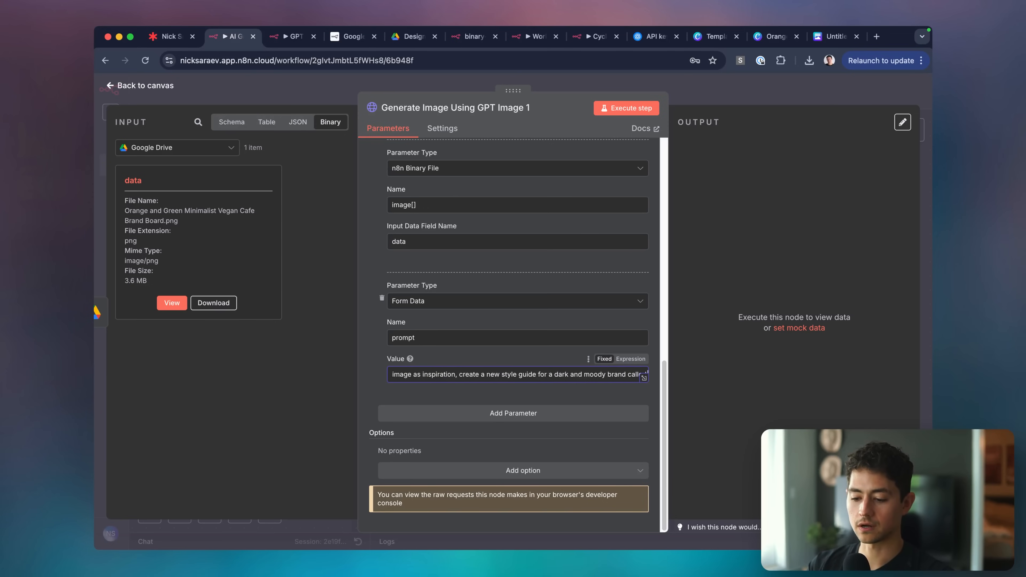
text(ed LeftClick, Inc.)
Extend the prompt to ask for sans-serif fonts and dark pastel hues, removing leftover words.
click(644, 378)
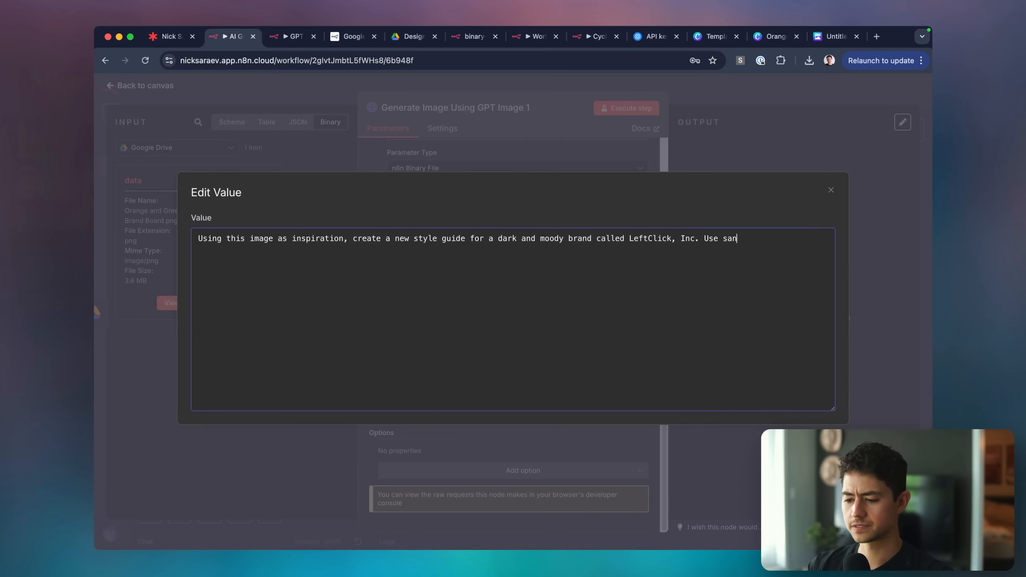
text(Use sans-serif fonts,)
key(BackSpace)
text(and dark pastel hues)
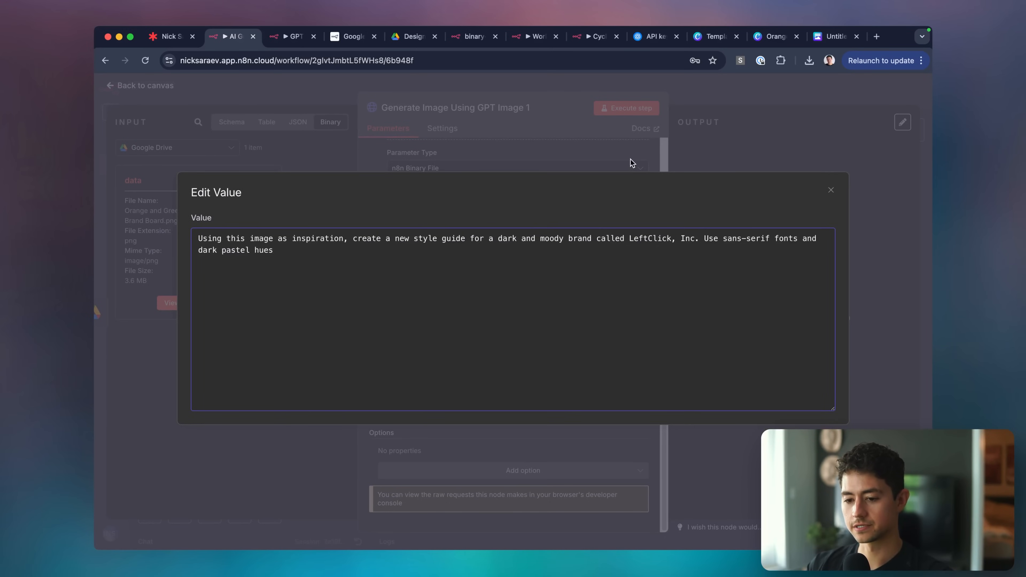
key(alt+shift+Left)
key(alt+shift+Left)
key(BackSpace)
key(BackSpace)
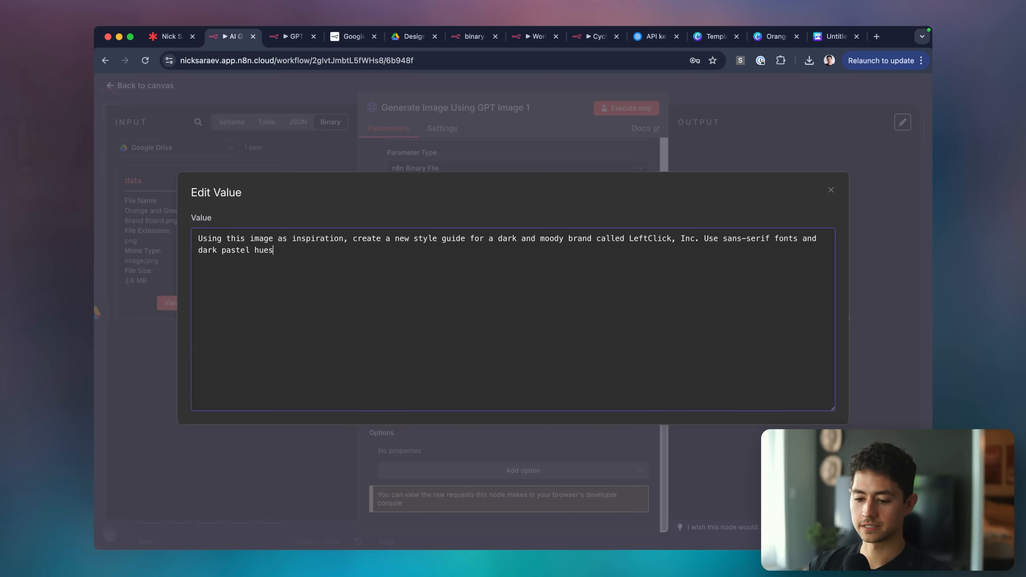
key(Escape)
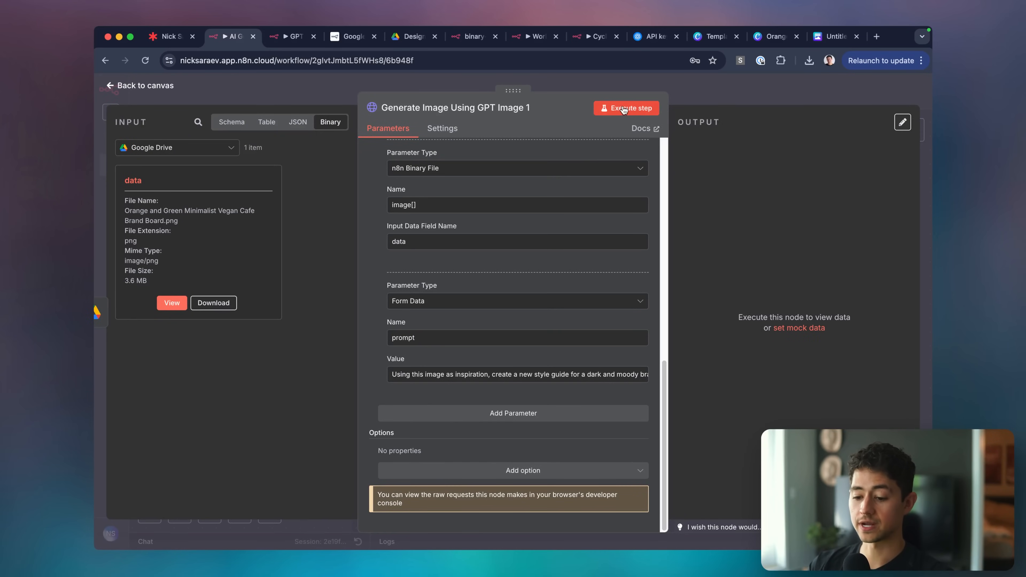
Execute the GPT Image 1 request, check its b64_json image output, and pin that output.
scroll(550, 223, up, 8)
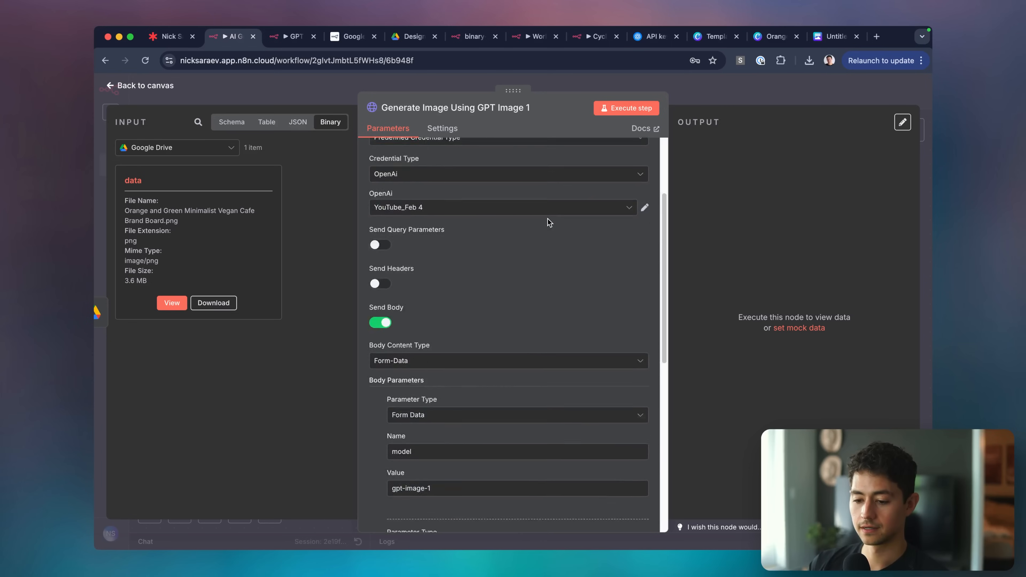
scroll(550, 218, down, 8)
click(494, 470)
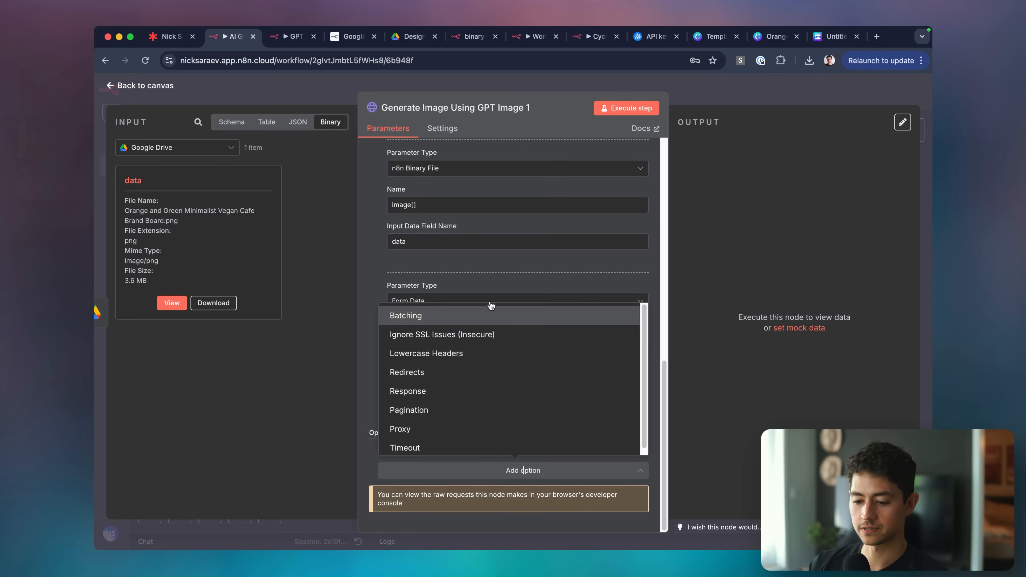
click(490, 273)
scroll(504, 332, up, 10)
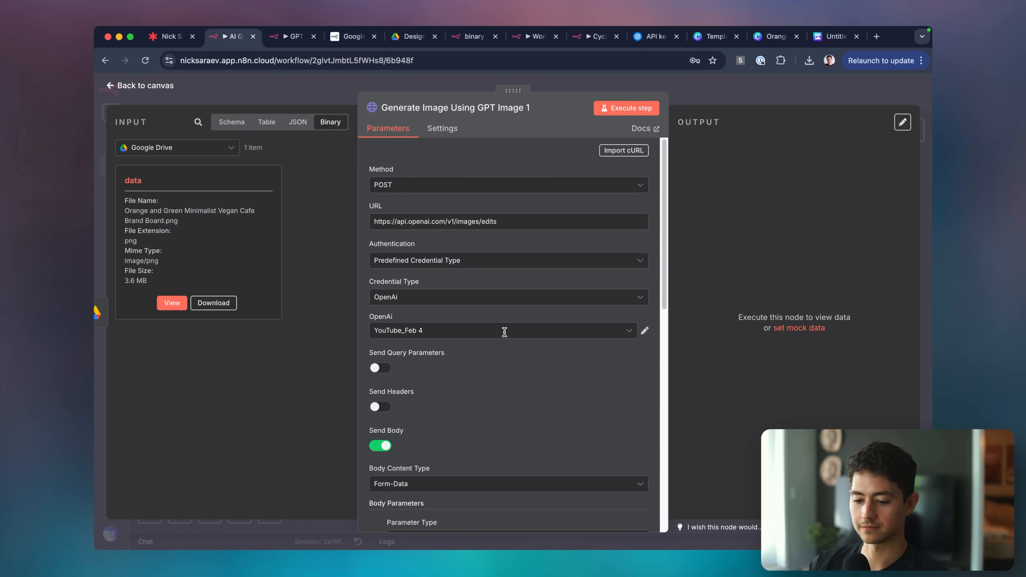
click(633, 109)
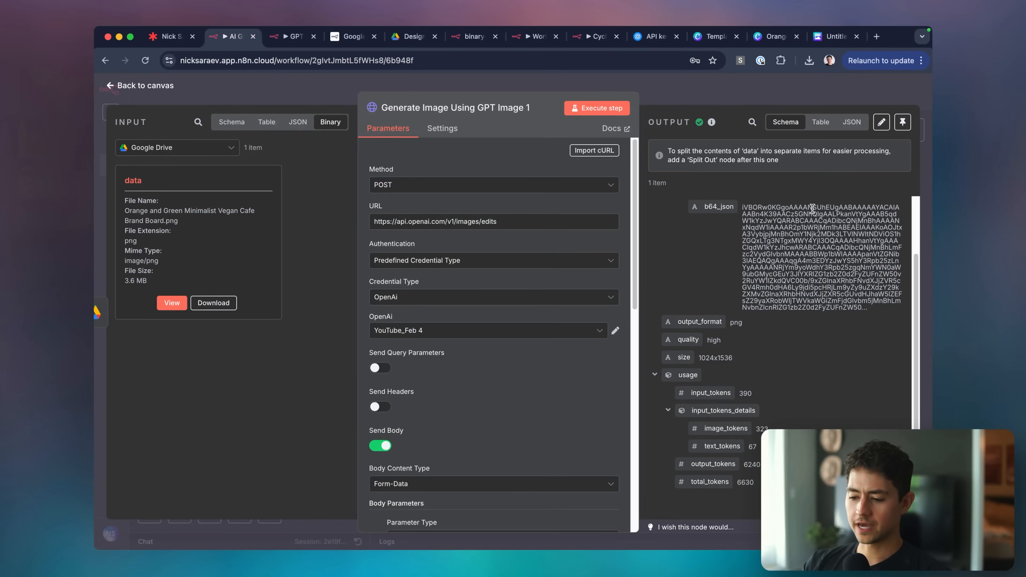
scroll(812, 208, up, 2)
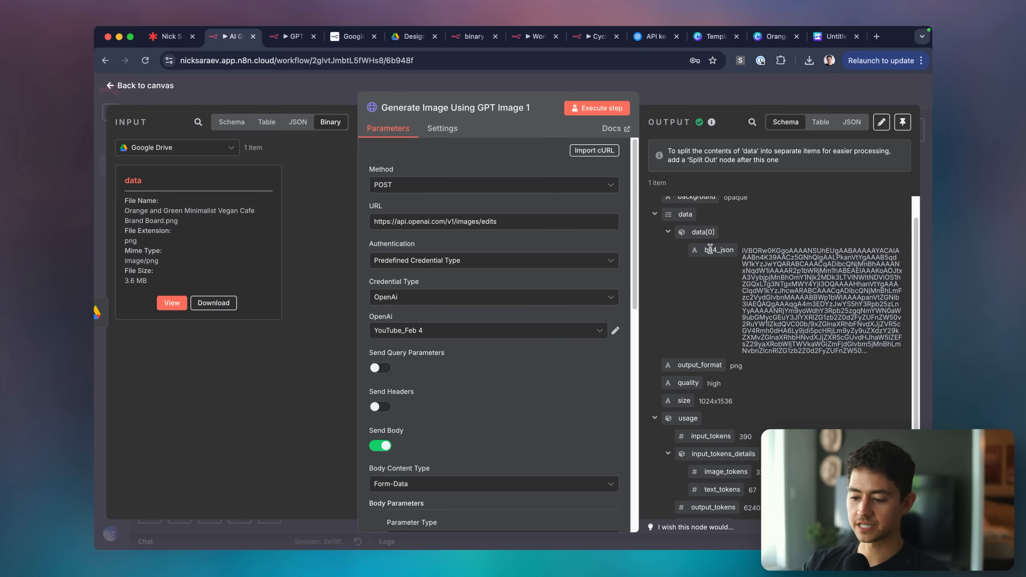
triple_click(778, 260)
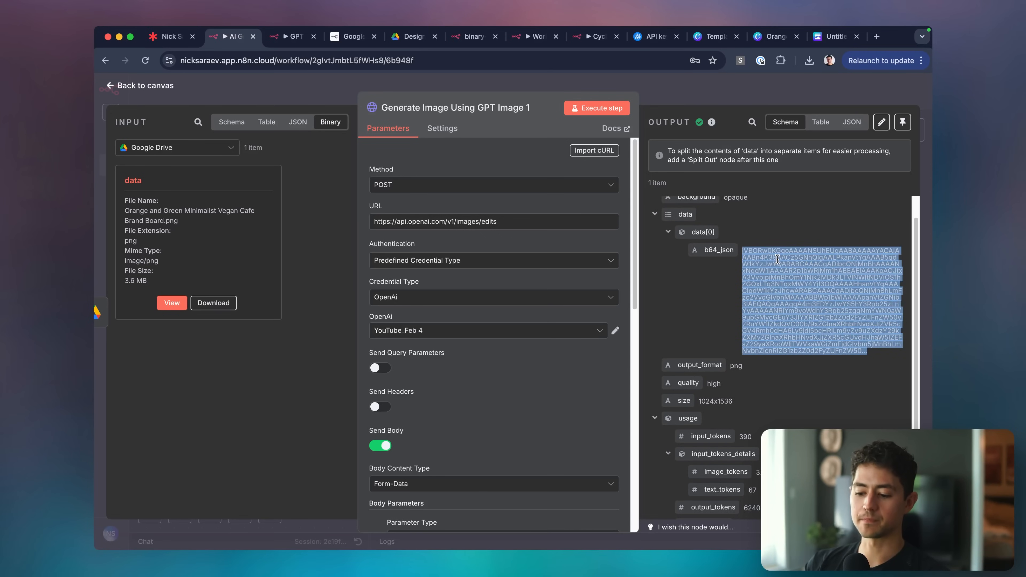
click(782, 260)
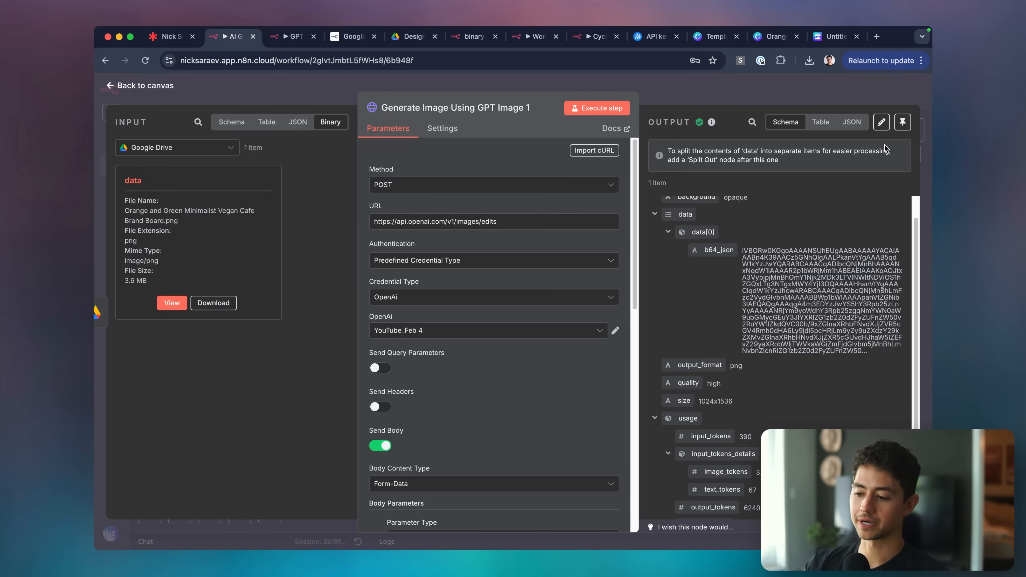
click(903, 121)
click(824, 96)
scroll(746, 181, right, 3)
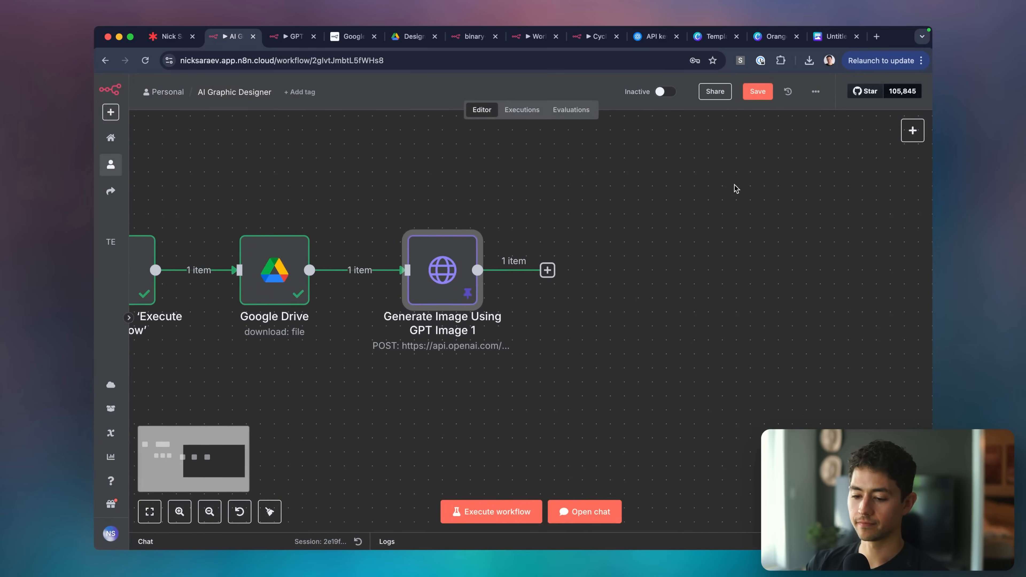
Pin the output data of the trigger and Google Drive nodes.
scroll(234, 208, left, 3)
drag(168, 204, 388, 331)
key(p)
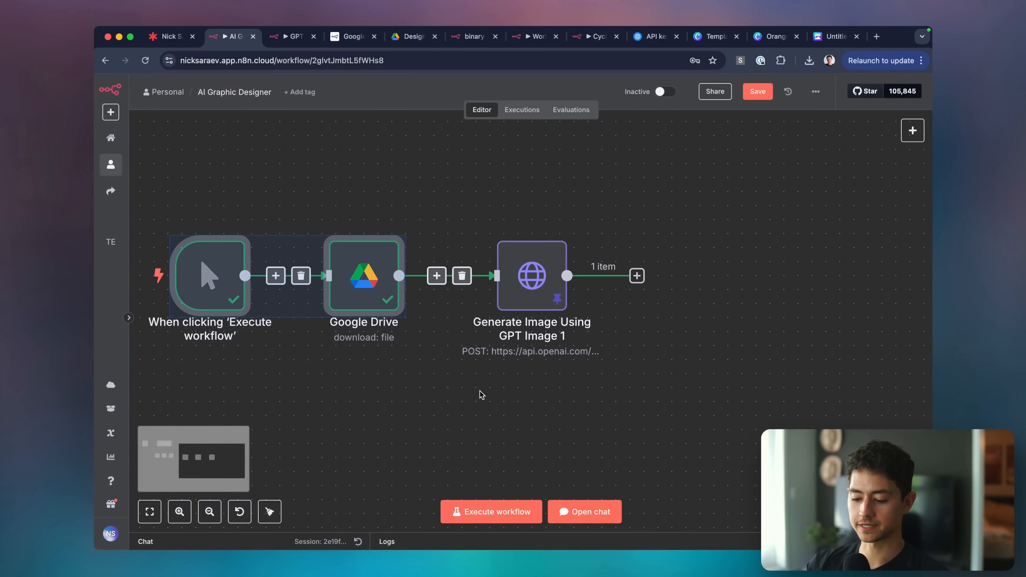
Add a Convert to File node after image generation, using the base64-to-file action.
click(636, 279)
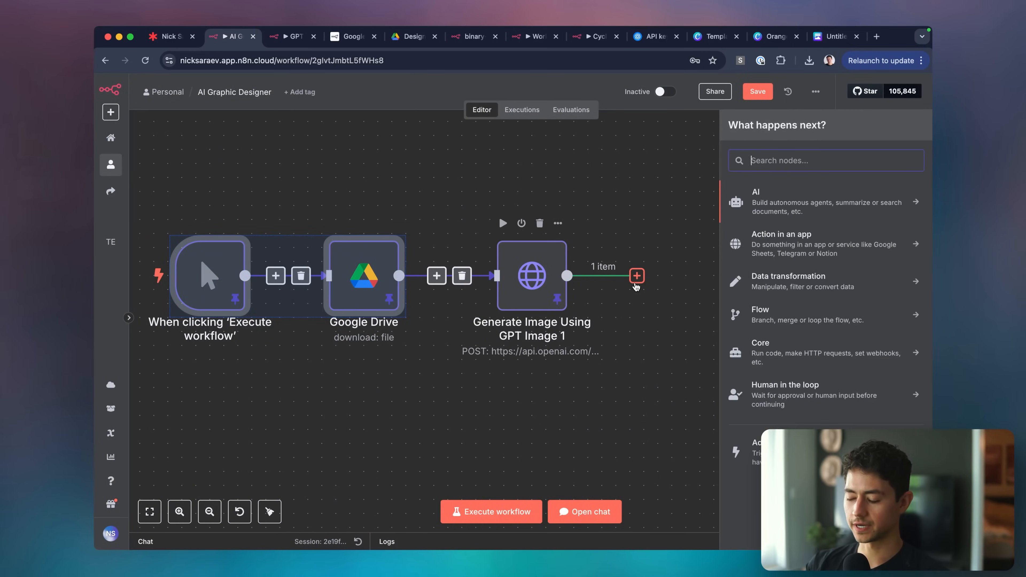
text(6)
key(BackSpace)
text(base64)
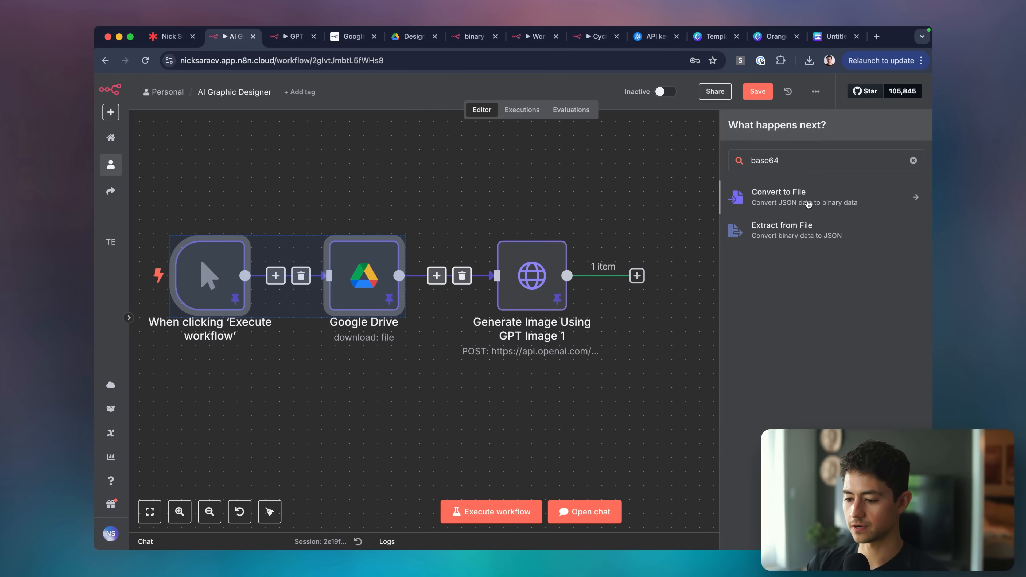
click(808, 204)
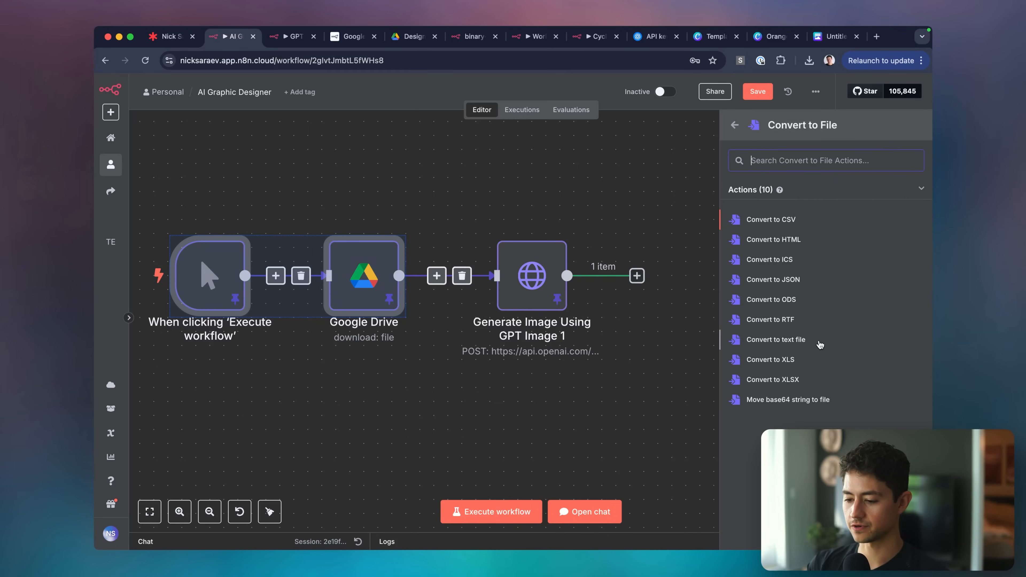
click(801, 398)
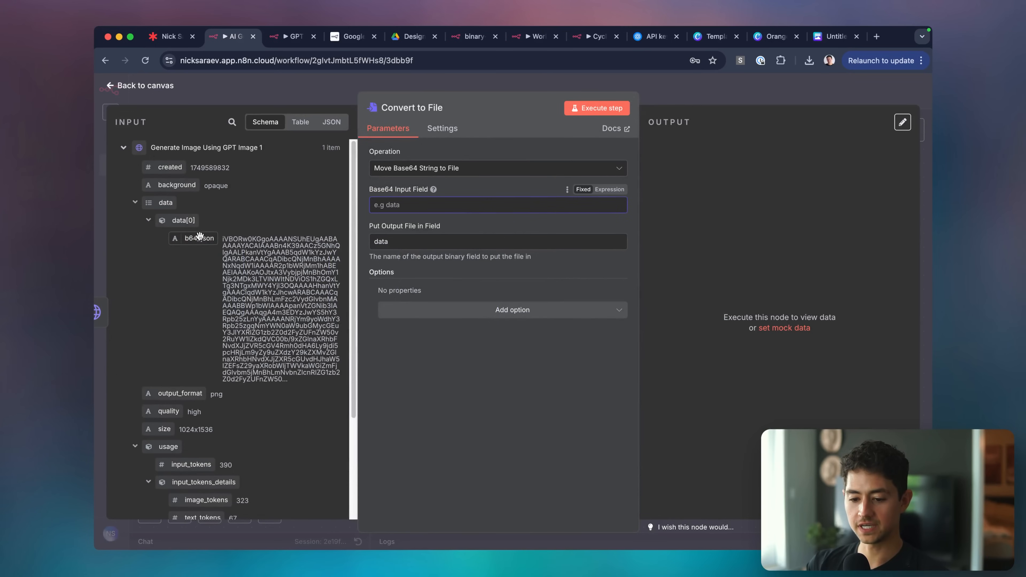
Map data[0].b64_json as the Base64 input and set the MIME Type option to image/png.
drag(196, 238, 432, 208)
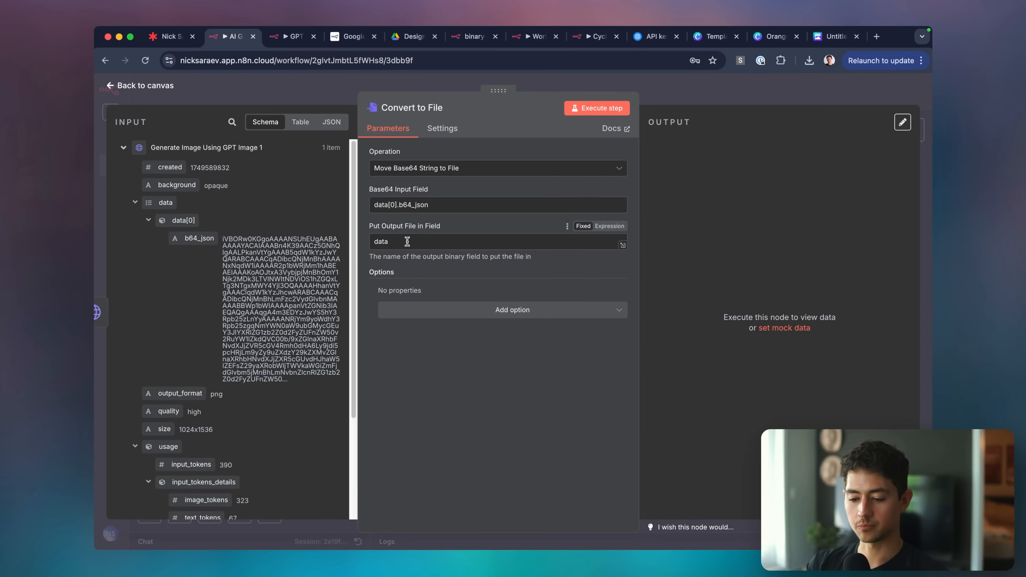
click(482, 319)
click(445, 358)
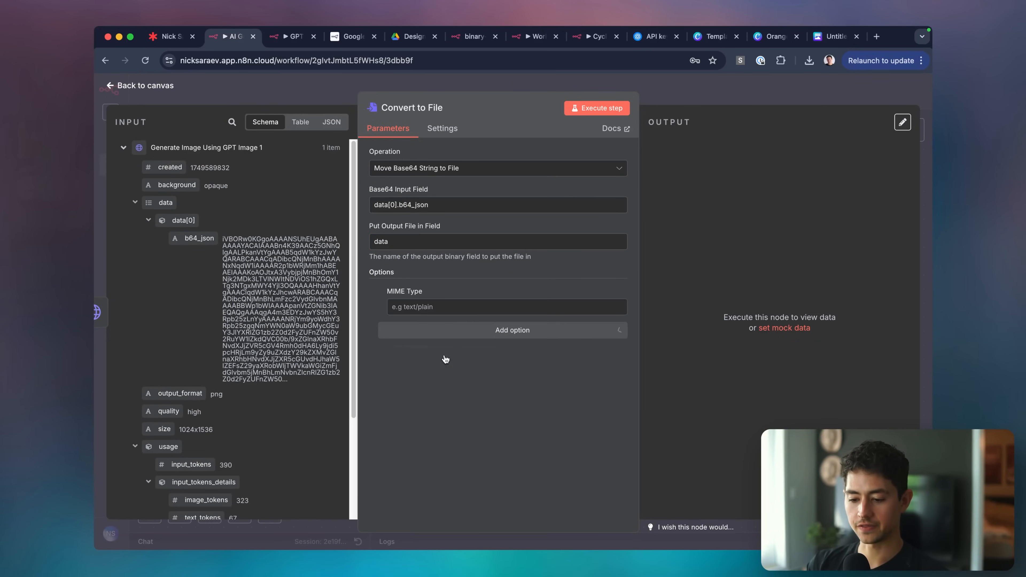
click(442, 307)
text(image/)
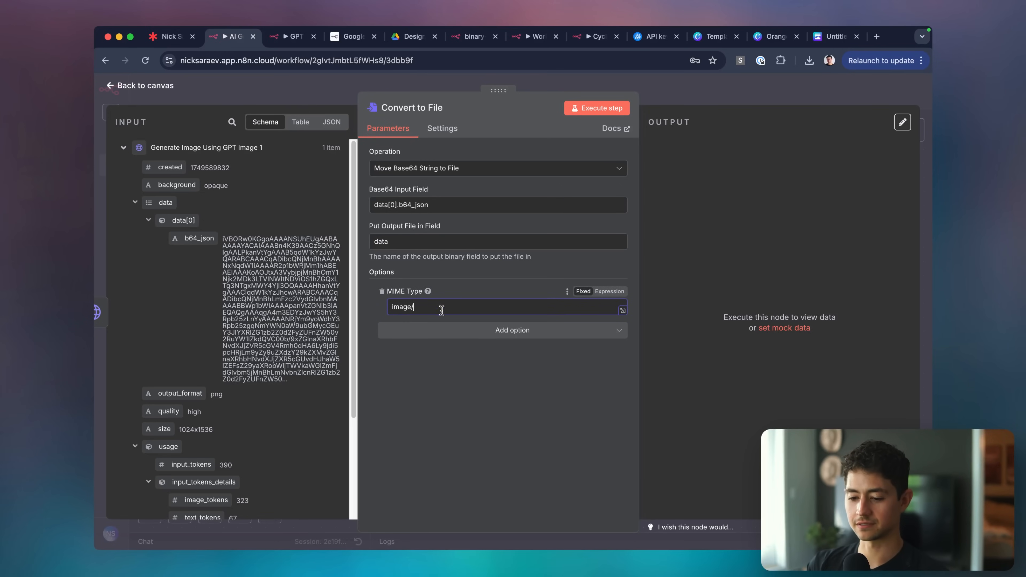
mouse_move(428, 291)
click(454, 275)
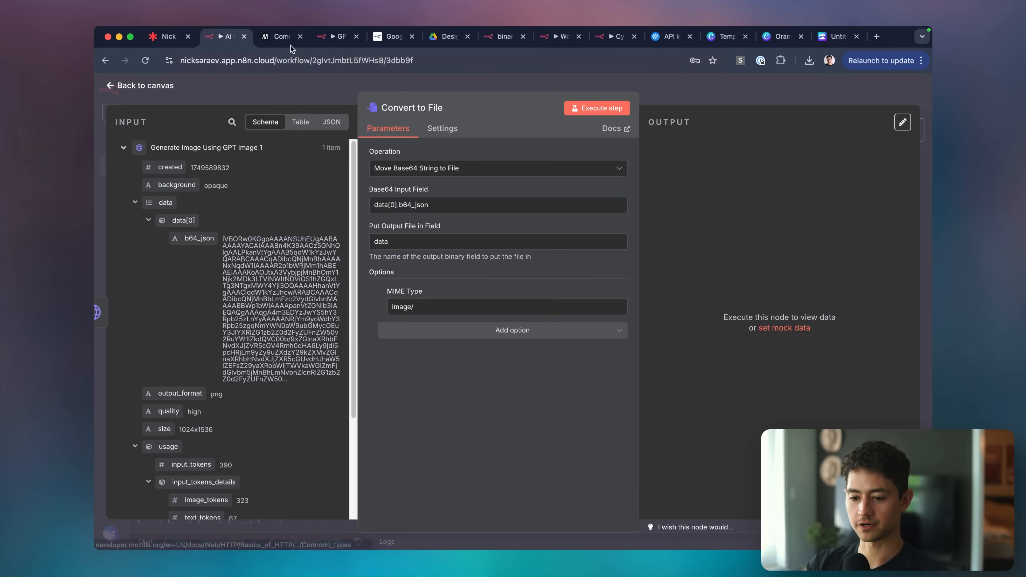
click(289, 42)
key(ctrl+f)
text(png)
key(Return)
key(Return)
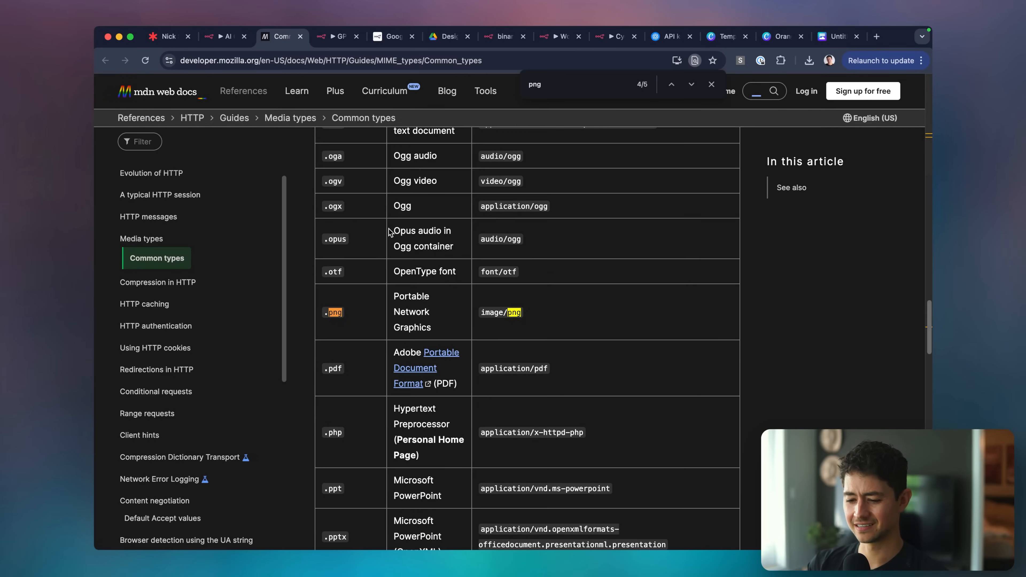
click(225, 36)
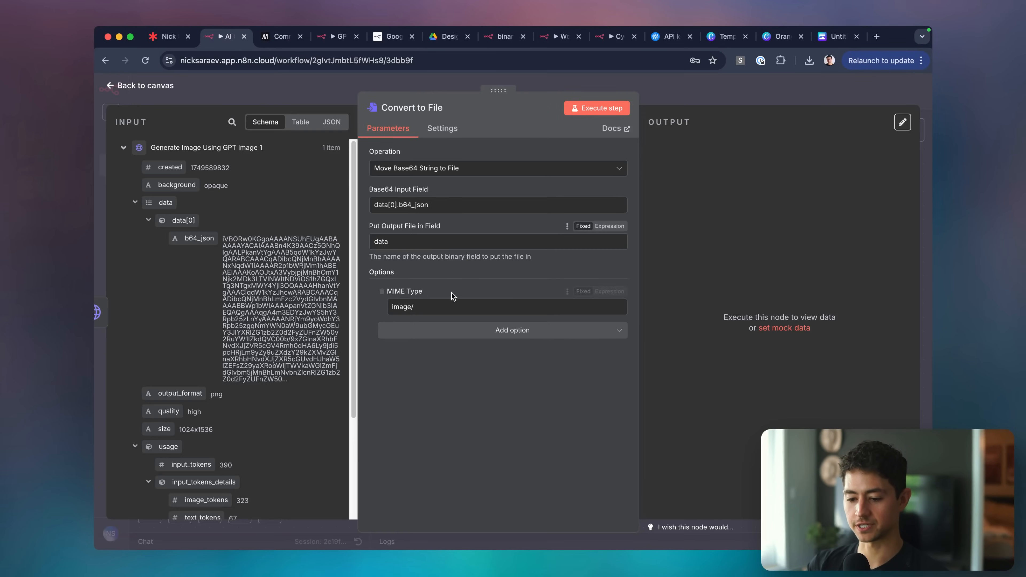
text(png)
Run the Convert to File step and go back to the canvas.
click(593, 107)
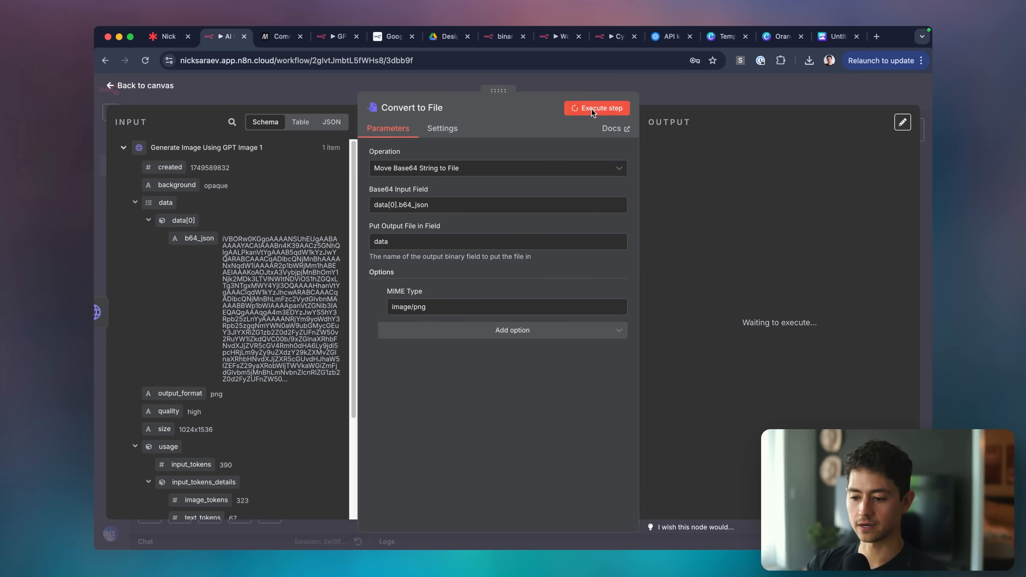
key(Escape)
scroll(671, 235, right, 4)
scroll(671, 234, down, 2)
scroll(671, 234, down, 3)
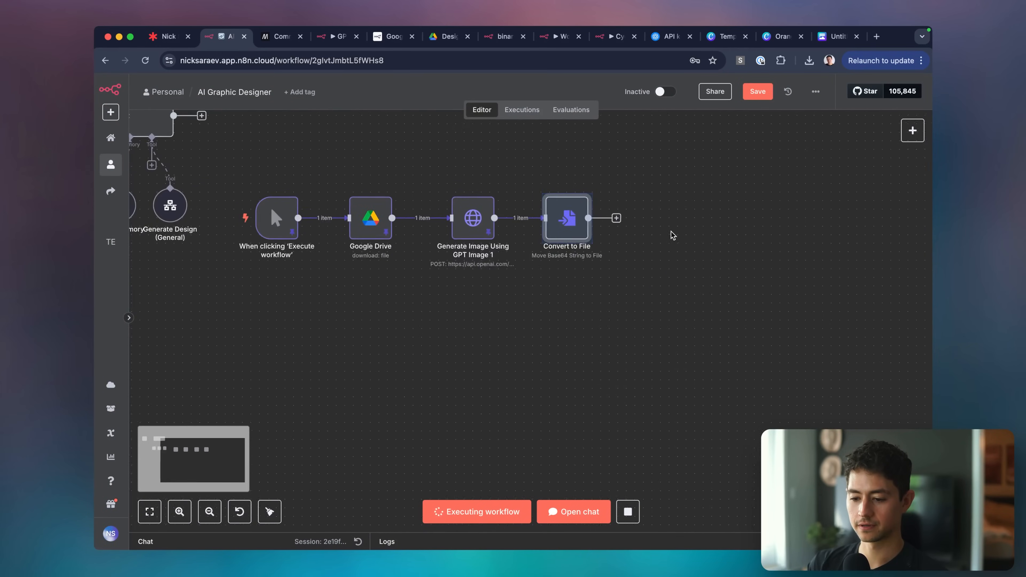
scroll(671, 234, up, 1)
scroll(620, 289, up, 1)
scroll(620, 289, right, 1)
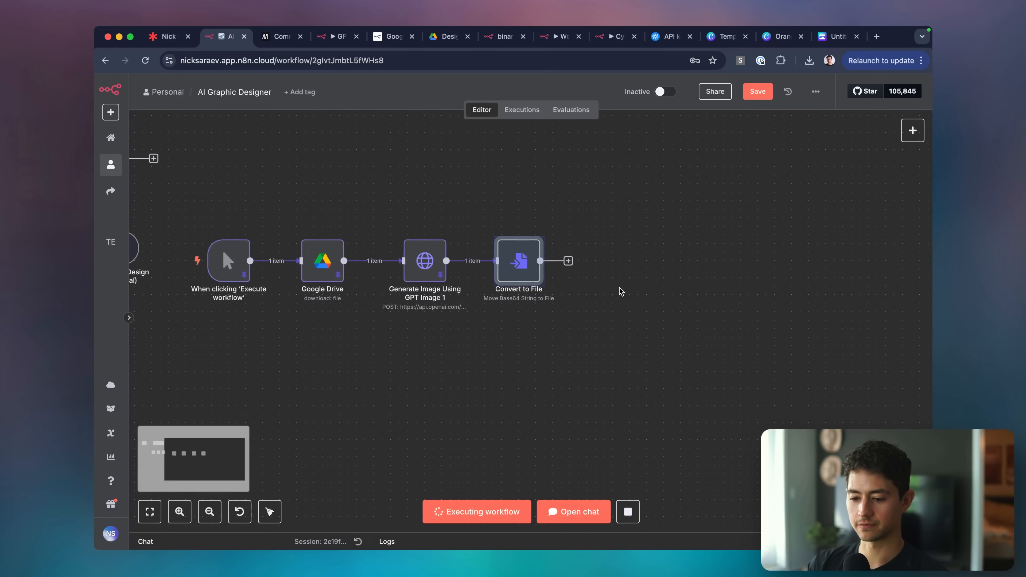
Preview the generated dark leftclick, inc. style guide PNG from the Convert to File results.
click(620, 288)
double_click(515, 270)
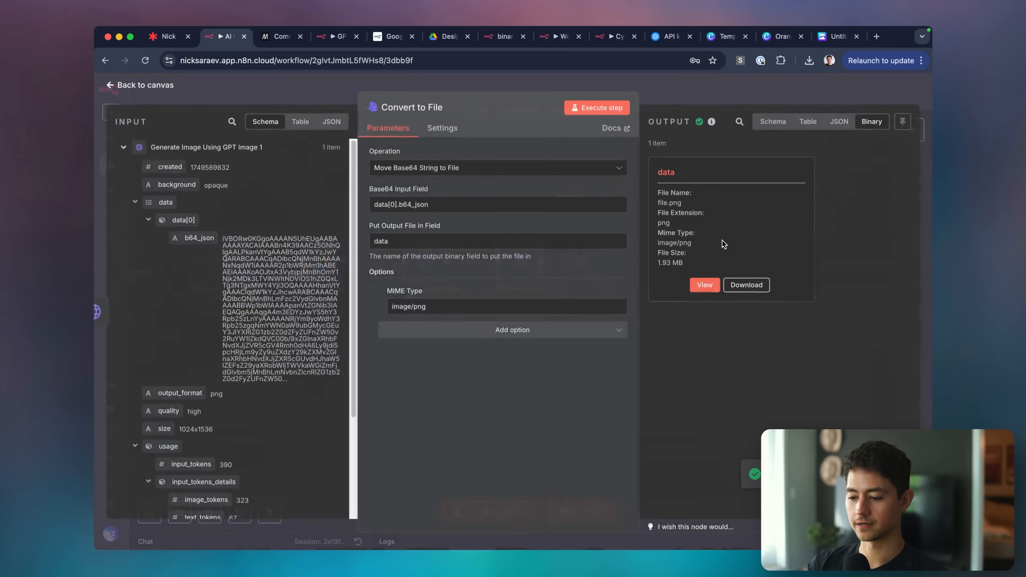
click(705, 289)
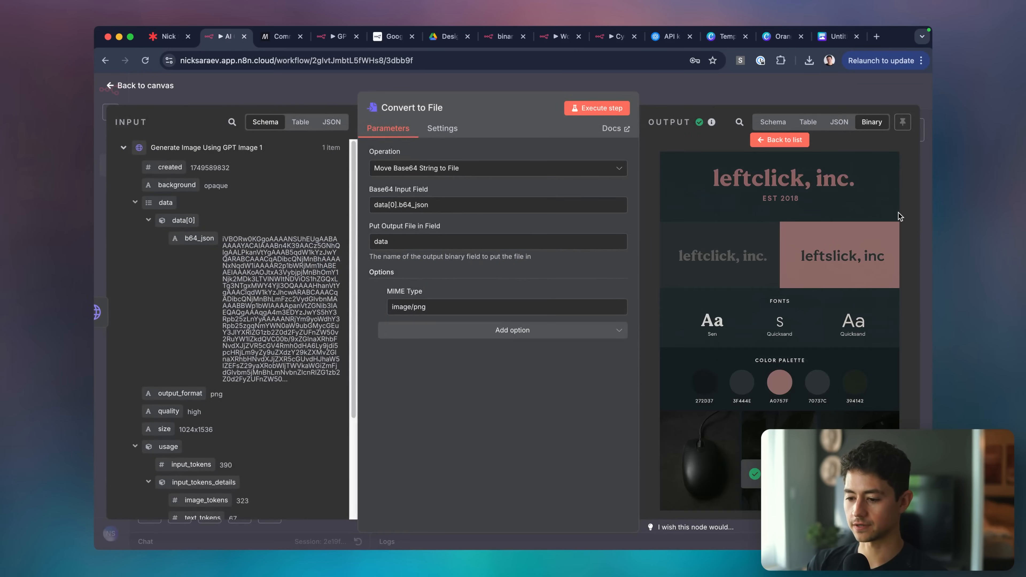
scroll(918, 186, up, 5)
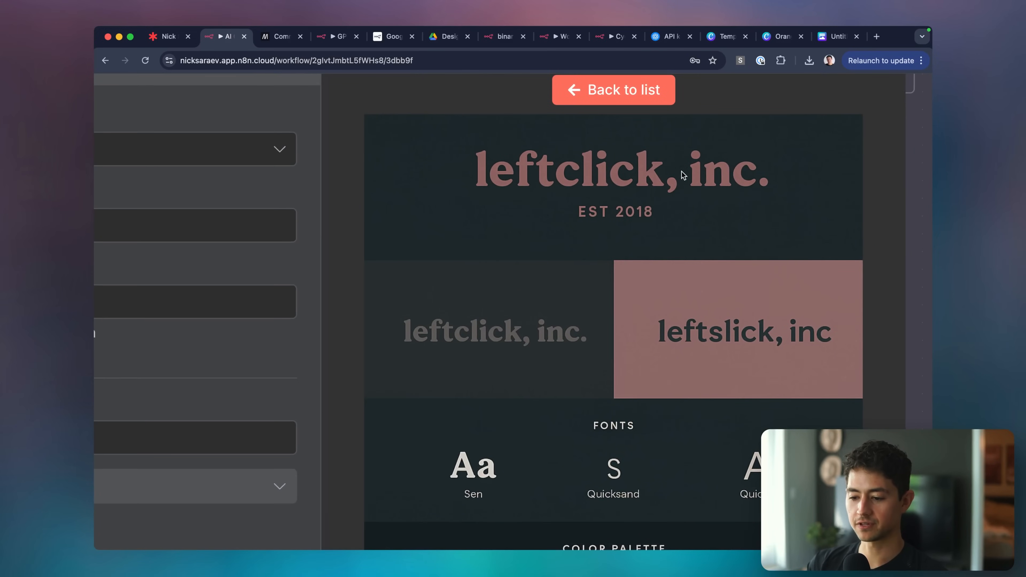
scroll(633, 218, down, 2)
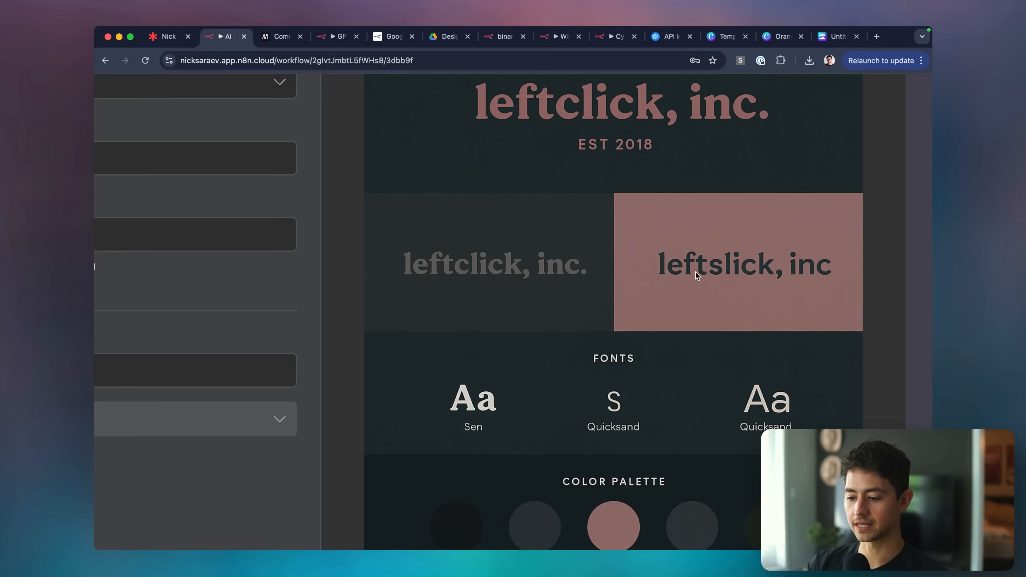
scroll(826, 280, down, 4)
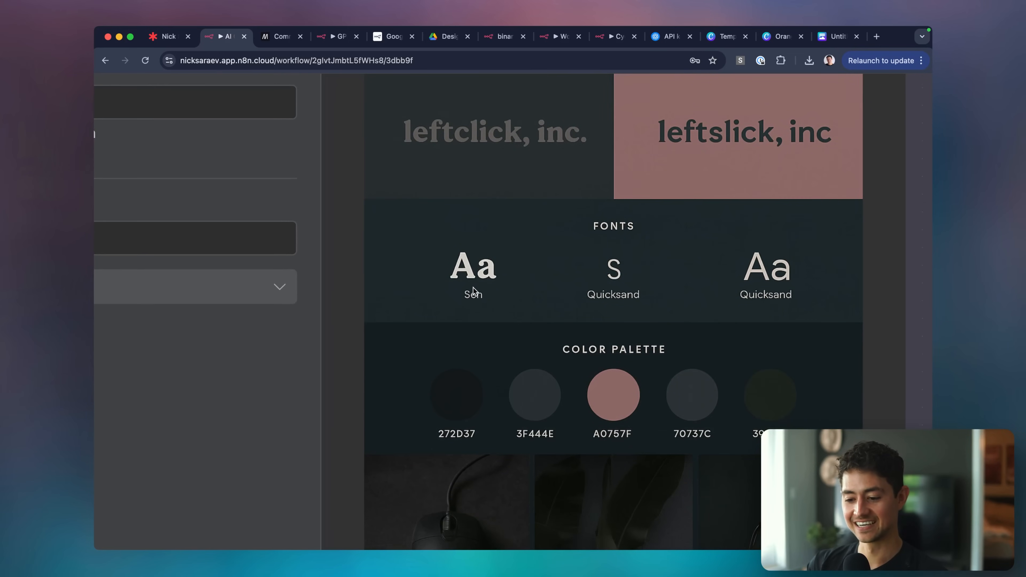
scroll(646, 246, down, 2)
scroll(687, 210, down, 4)
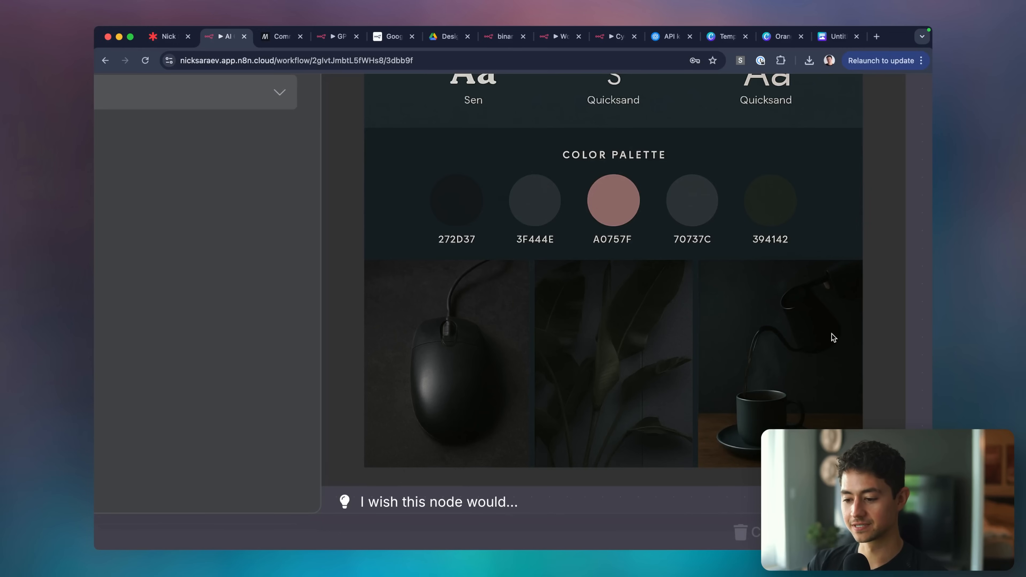
scroll(763, 303, up, 10)
scroll(763, 301, down, 7)
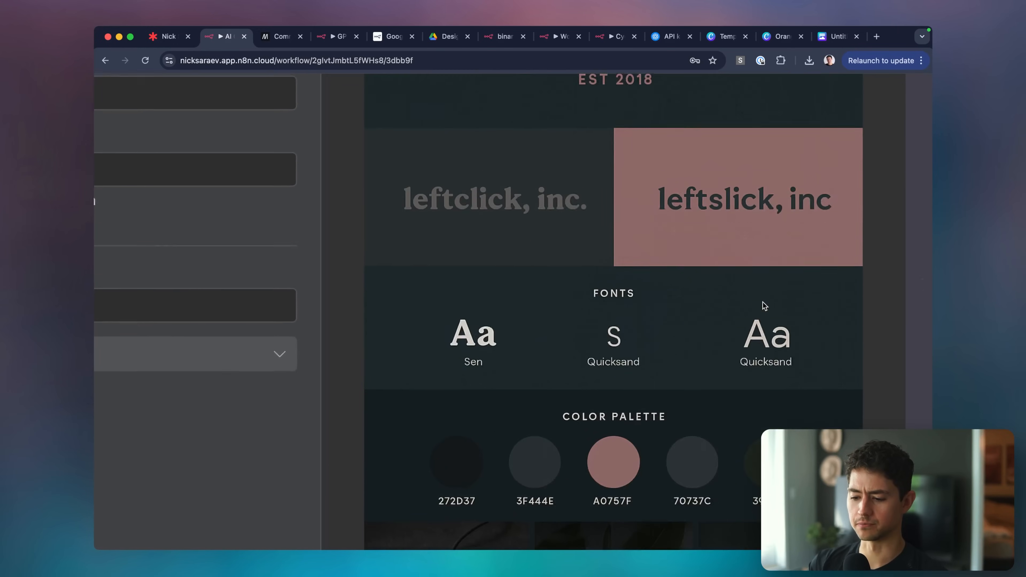
scroll(609, 345, down, 5)
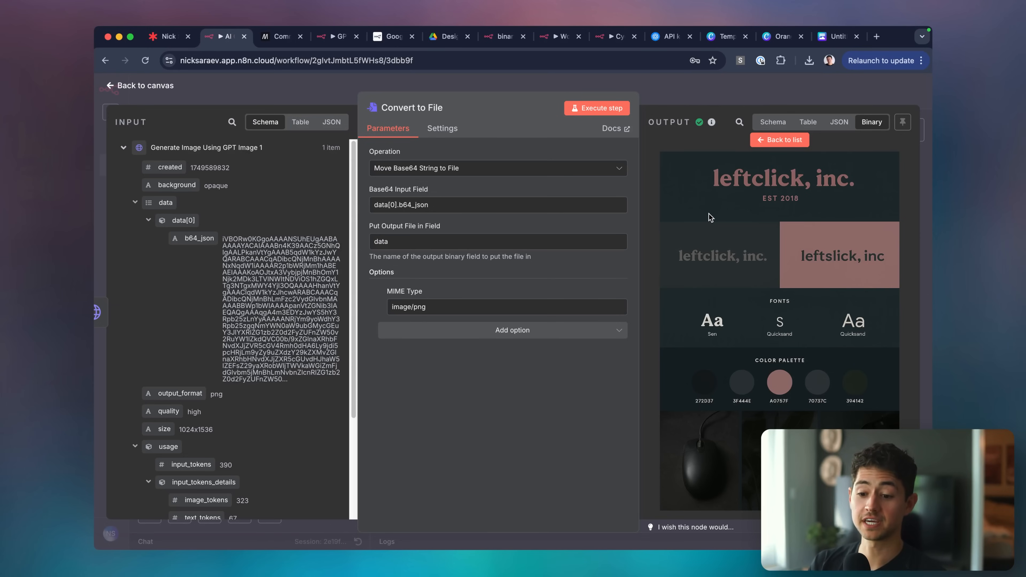
click(696, 102)
Move the AI Agent's three sub-nodes down and to the left.
scroll(631, 223, left, 5)
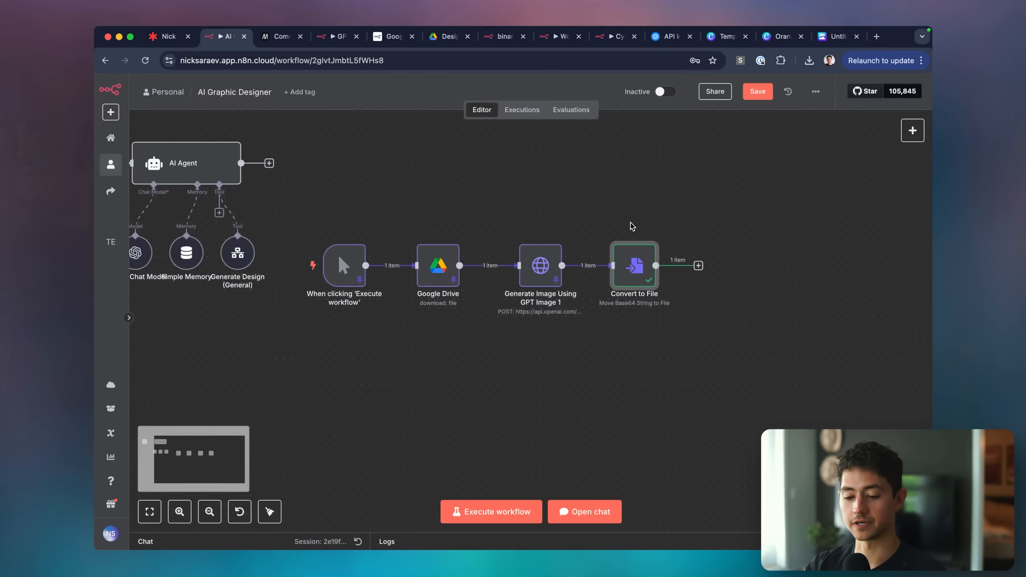
scroll(630, 223, left, 2)
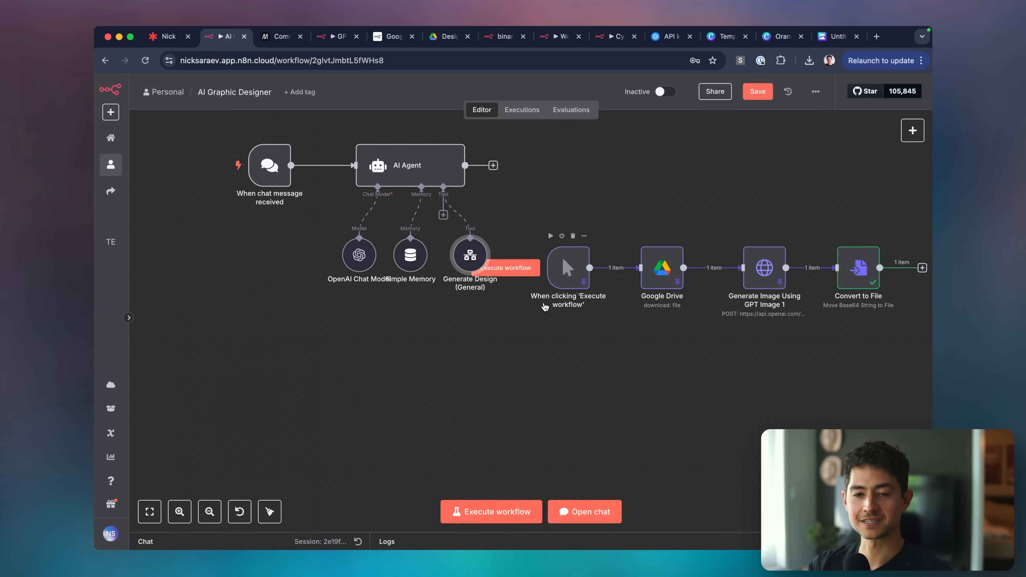
drag(520, 314, 279, 274)
click(209, 338)
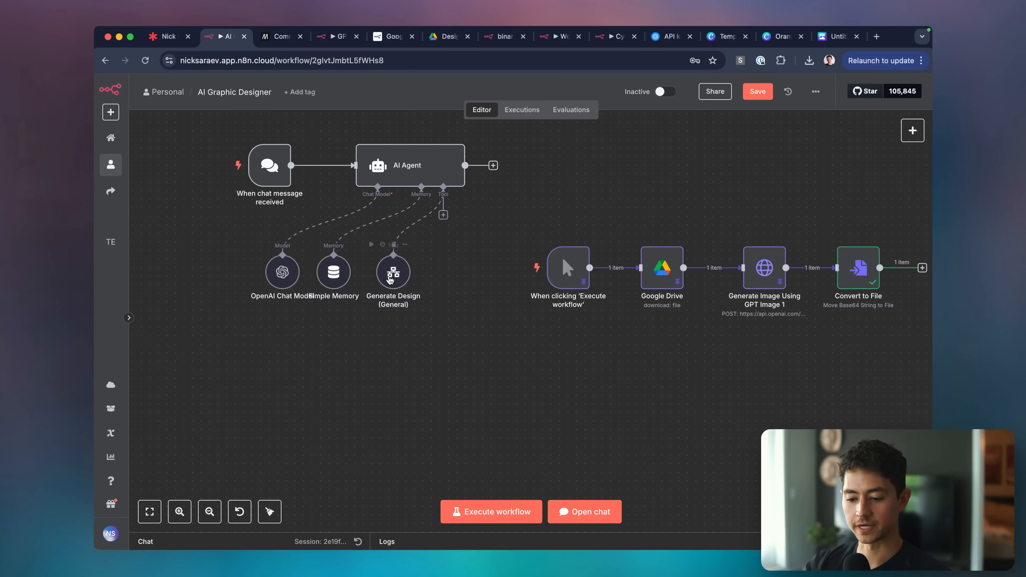
Rename the Generate Design tool to 'Generate Logo (General)'.
right_click(390, 281)
click(435, 328)
key(Right)
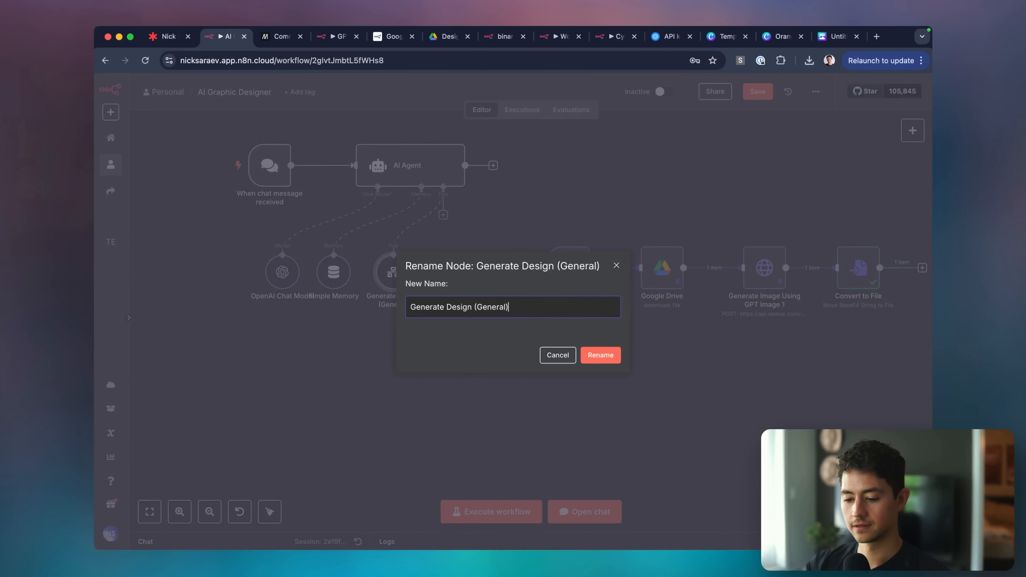
key(Left)
key(alt+shift+Left)
text(Card)
key(BackSpace)
key(BackSpace)
key(BackSpace)
key(BackSpace)
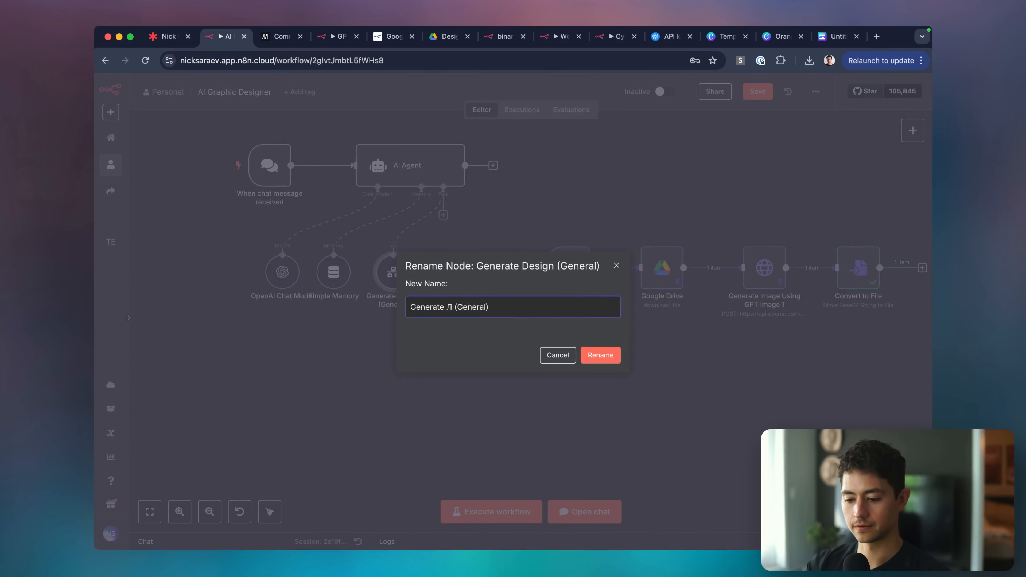
text(Logo)
key(Return)
scroll(400, 283, up, 5)
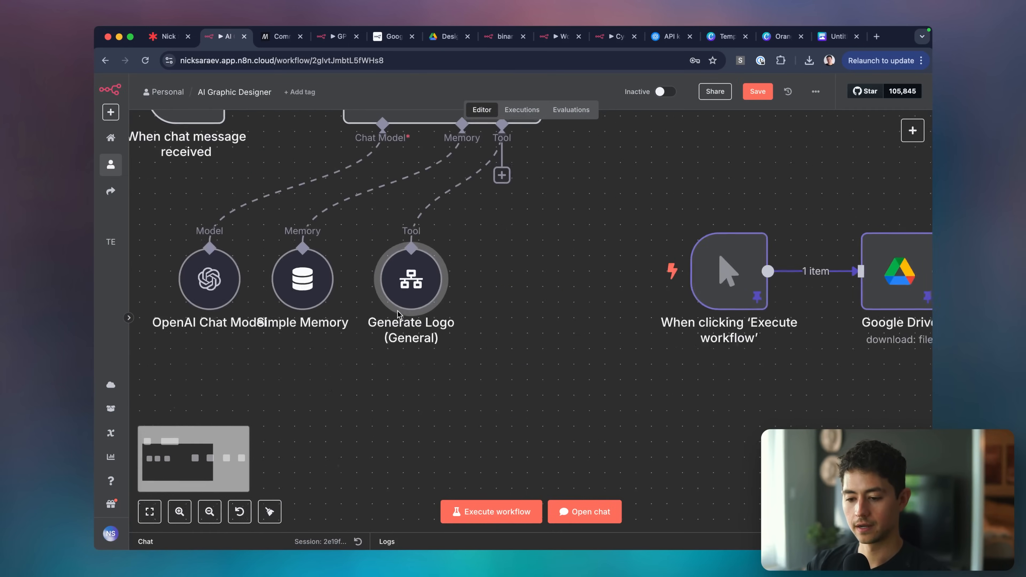
scroll(424, 298, down, 3)
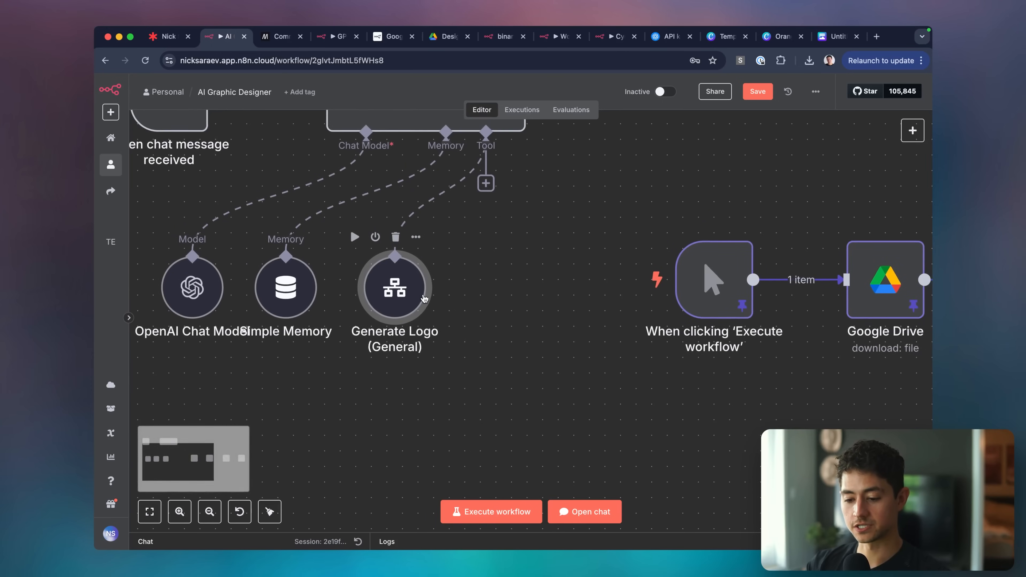
Change 'design' to 'logo' in the tool's description.
double_click(404, 291)
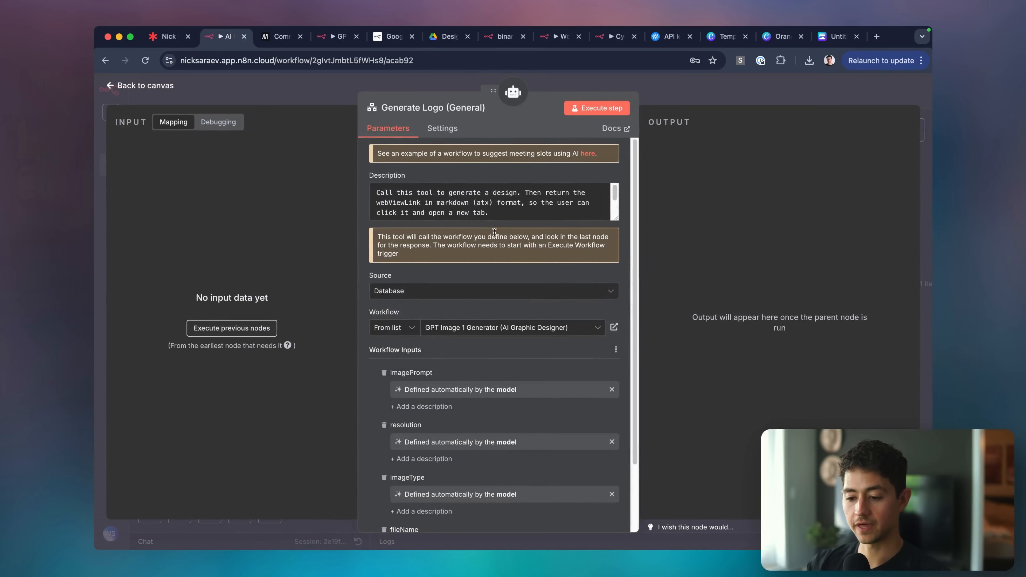
double_click(501, 191)
text(logo)
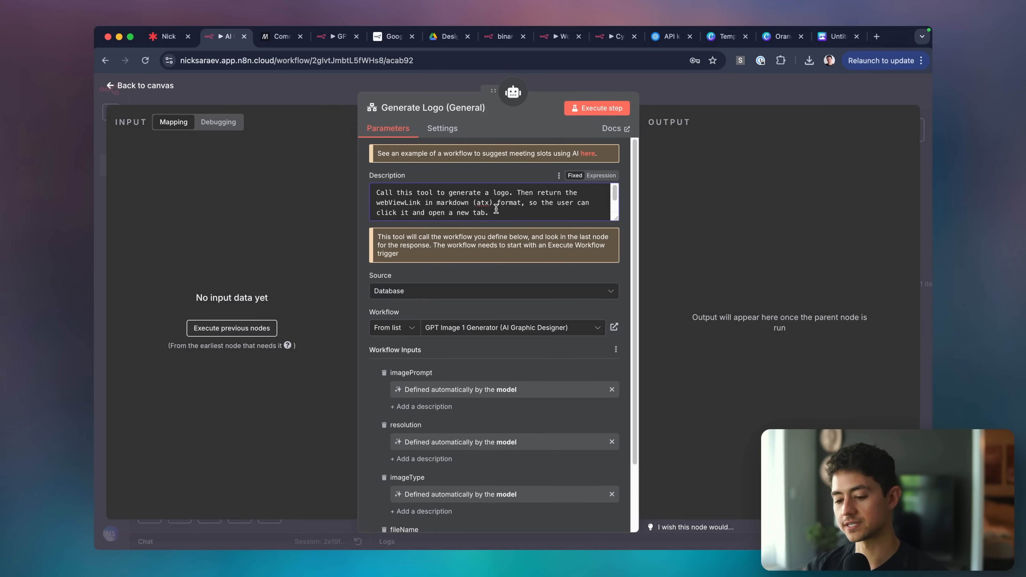
scroll(519, 234, down, 2)
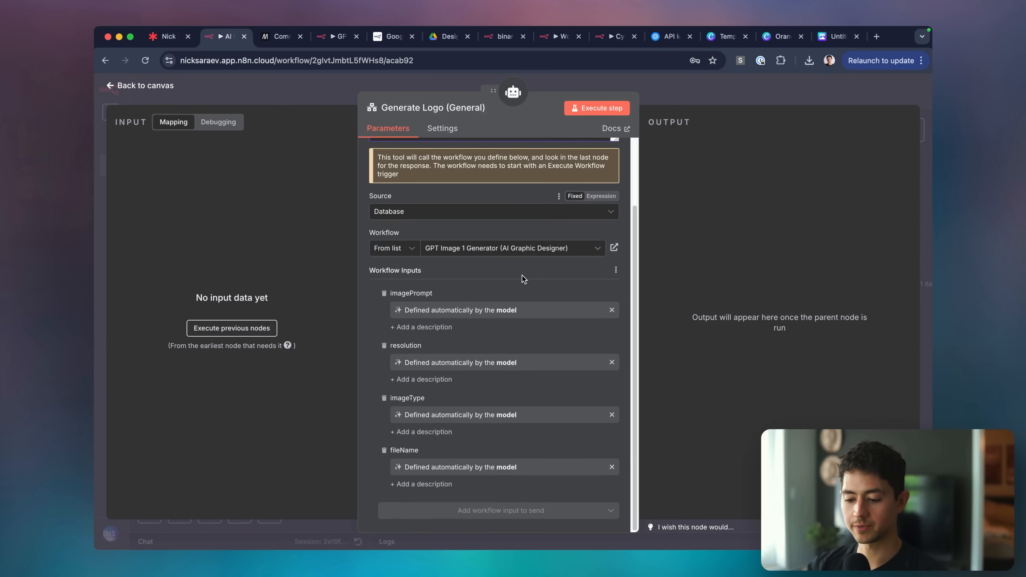
scroll(522, 279, up, 2)
click(682, 101)
scroll(526, 352, right, 2)
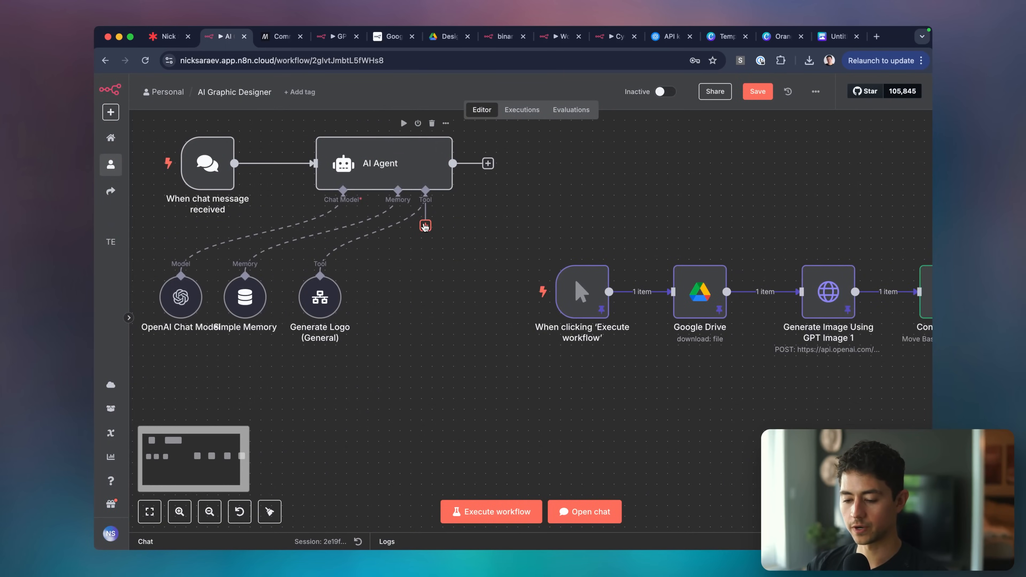
Add an HTTP Request tool to the AI Agent and copy the images edits URL from Generate Image.
click(424, 222)
click(792, 301)
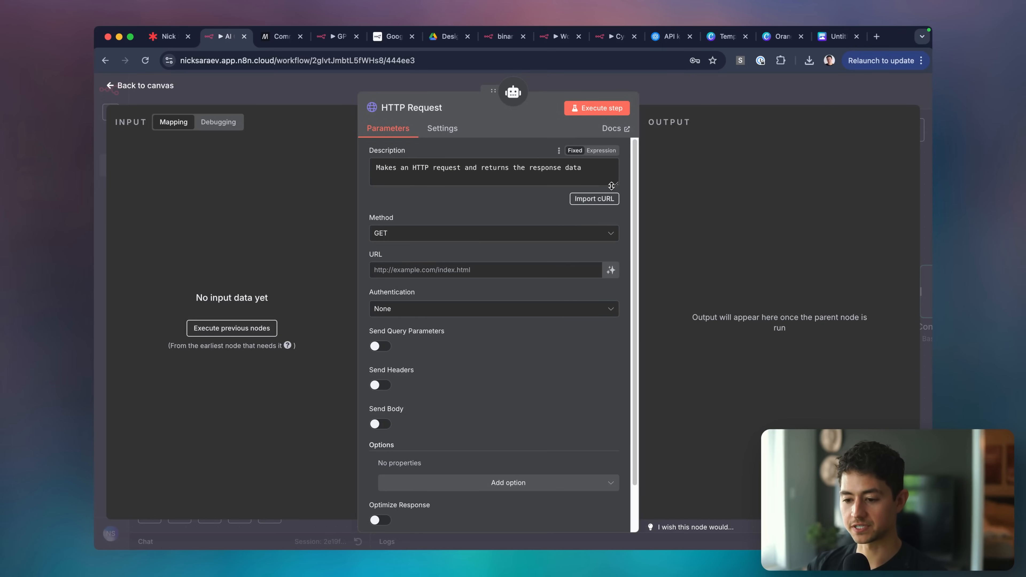
click(678, 232)
double_click(830, 288)
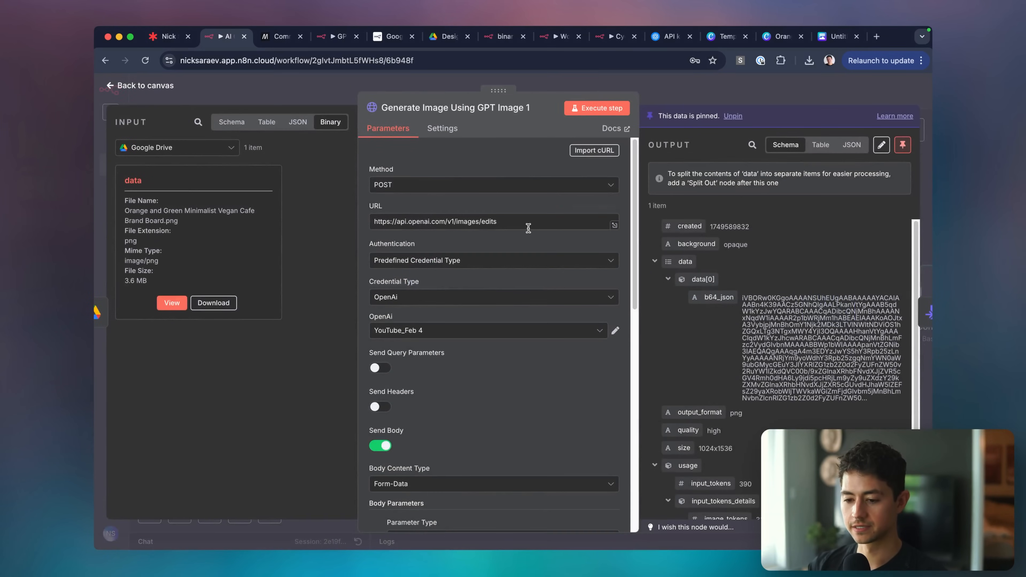
triple_click(584, 222)
key(cmd+c)
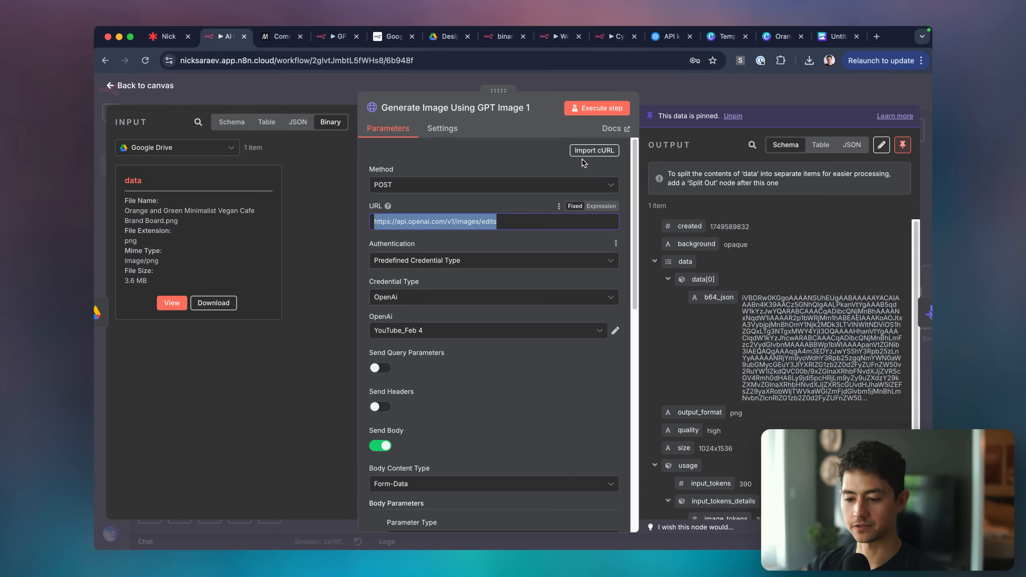
click(646, 88)
double_click(427, 279)
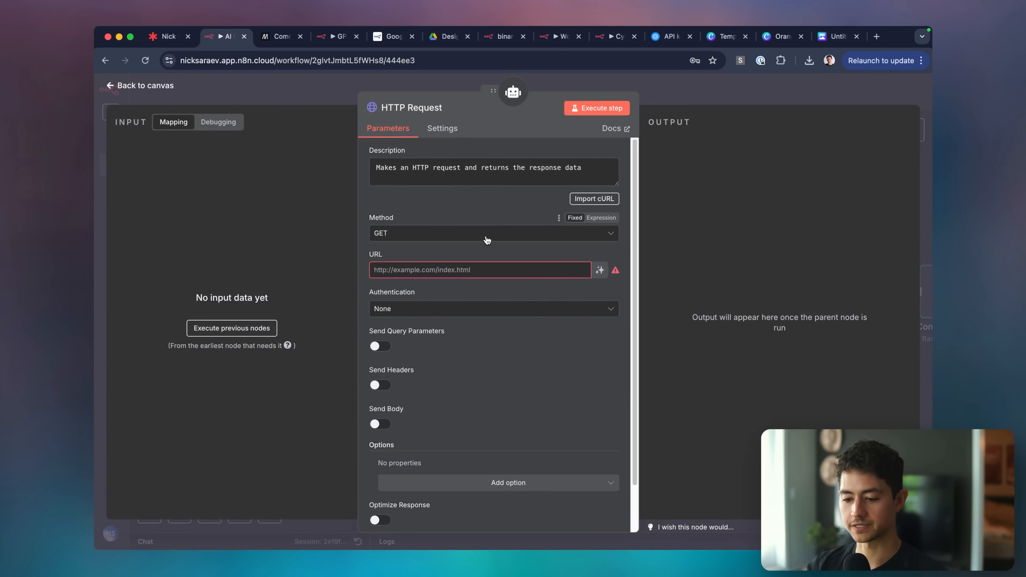
click(483, 269)
key(cmd+v)
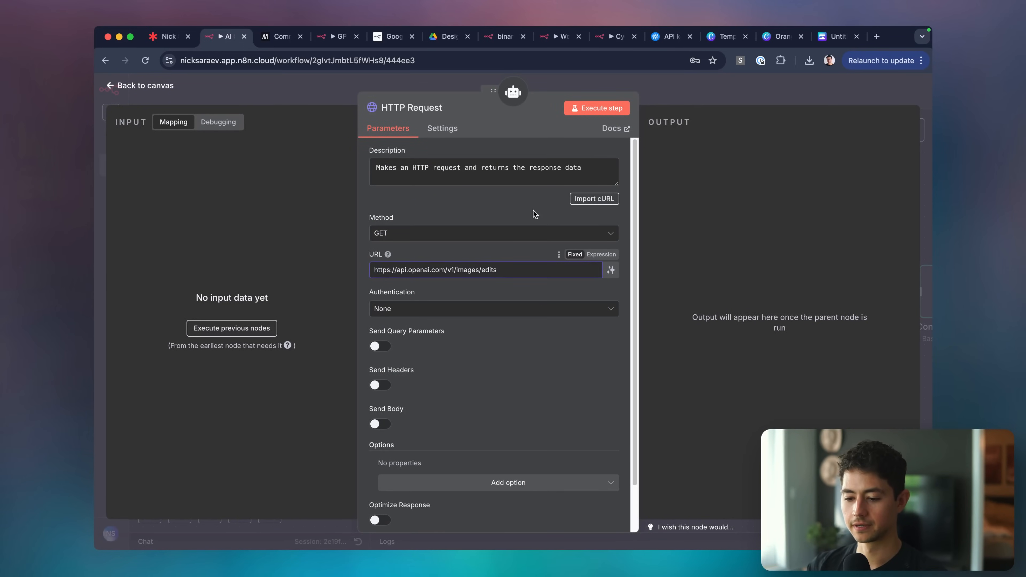
click(506, 235)
click(446, 374)
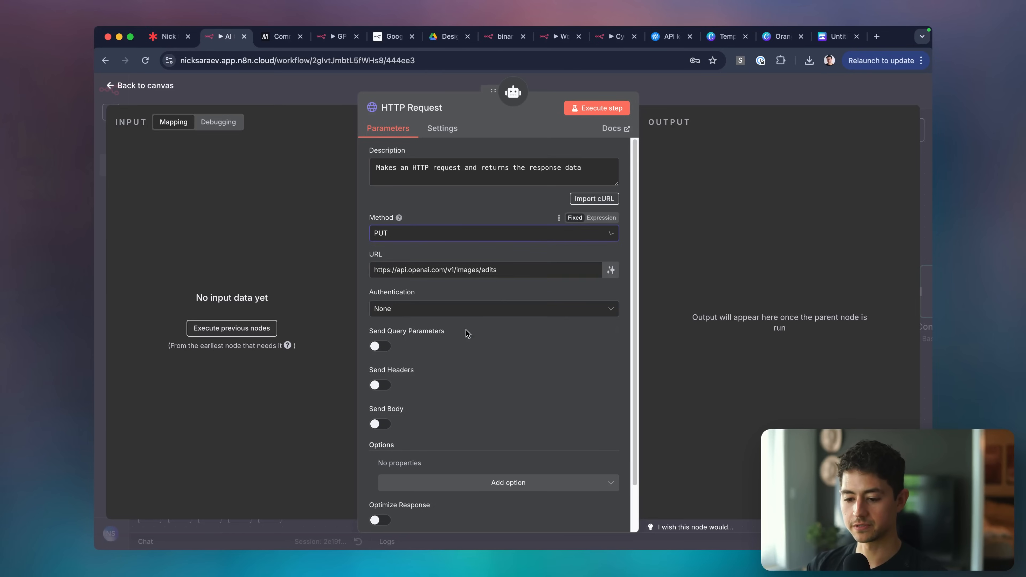
click(512, 239)
text(post)
click(470, 259)
Authenticate with the predefined OpenAi credential type, then move Generate Image below the main row.
click(526, 309)
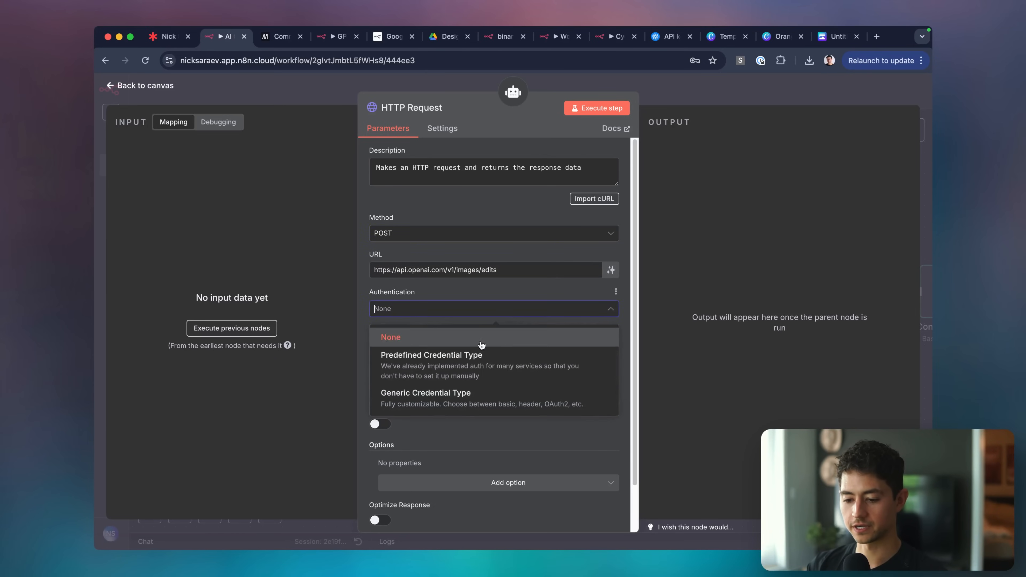
click(432, 356)
scroll(431, 324, down, 3)
click(431, 282)
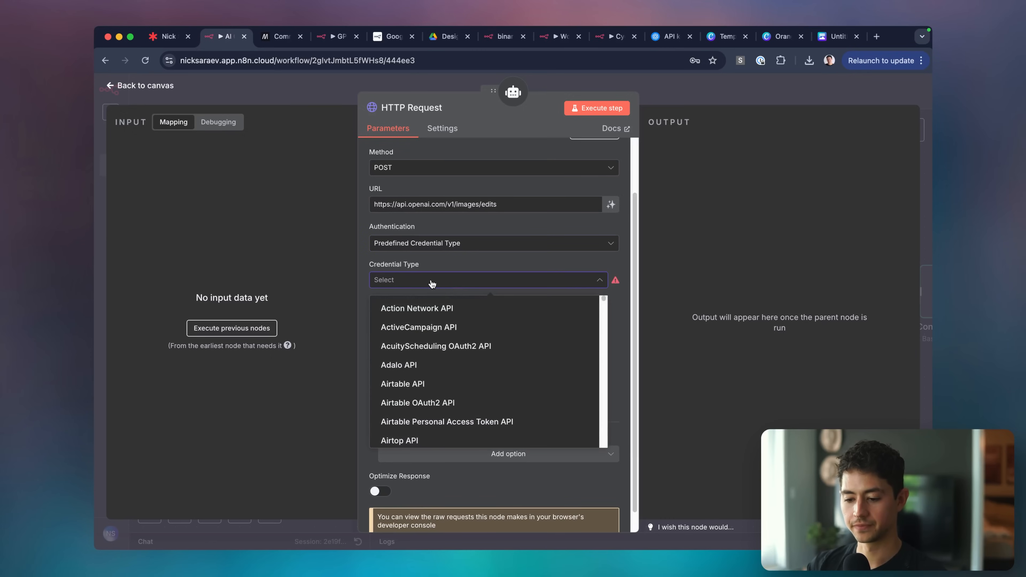
text(openai)
click(441, 309)
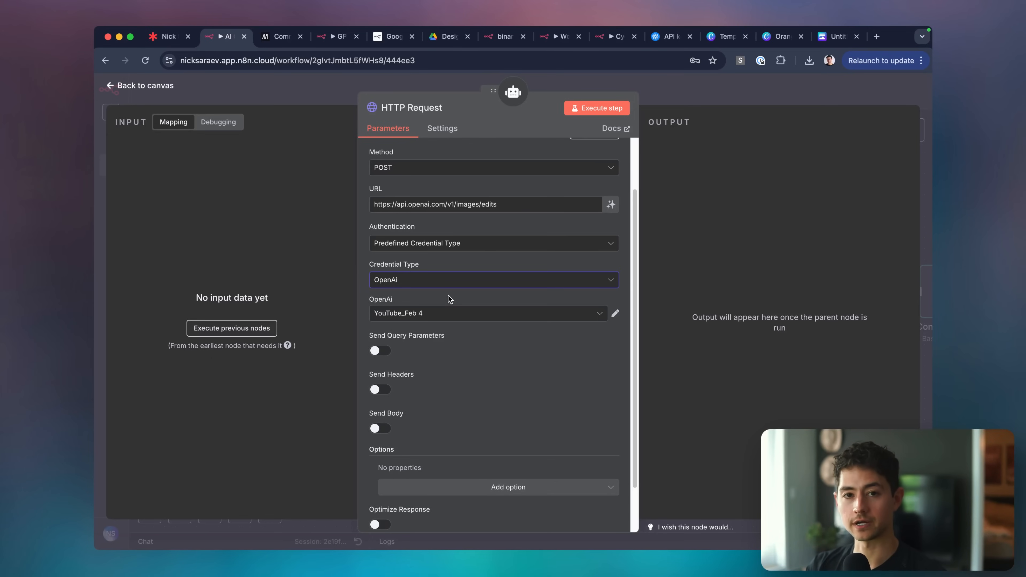
scroll(442, 305, down, 2)
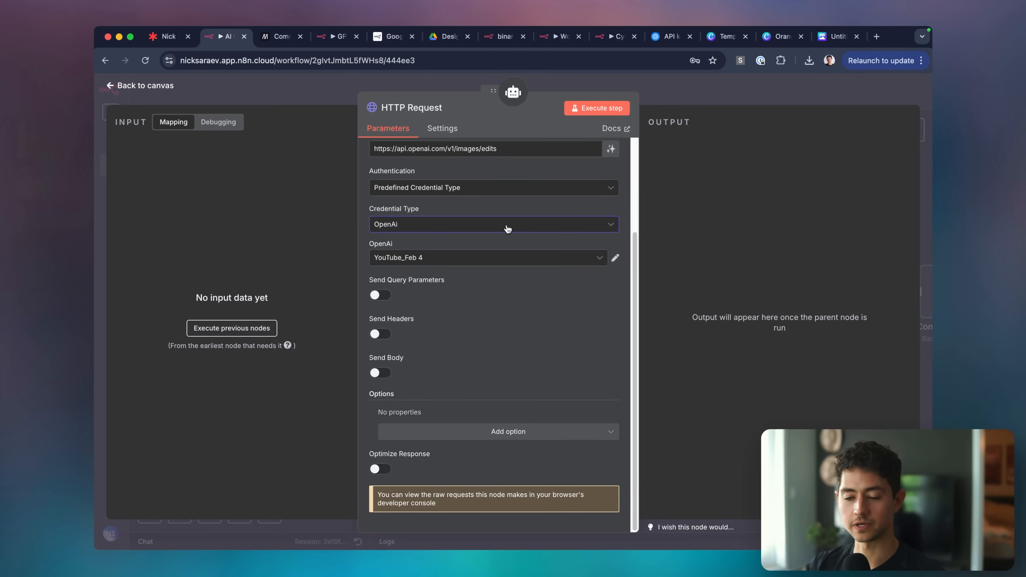
scroll(521, 232, up, 4)
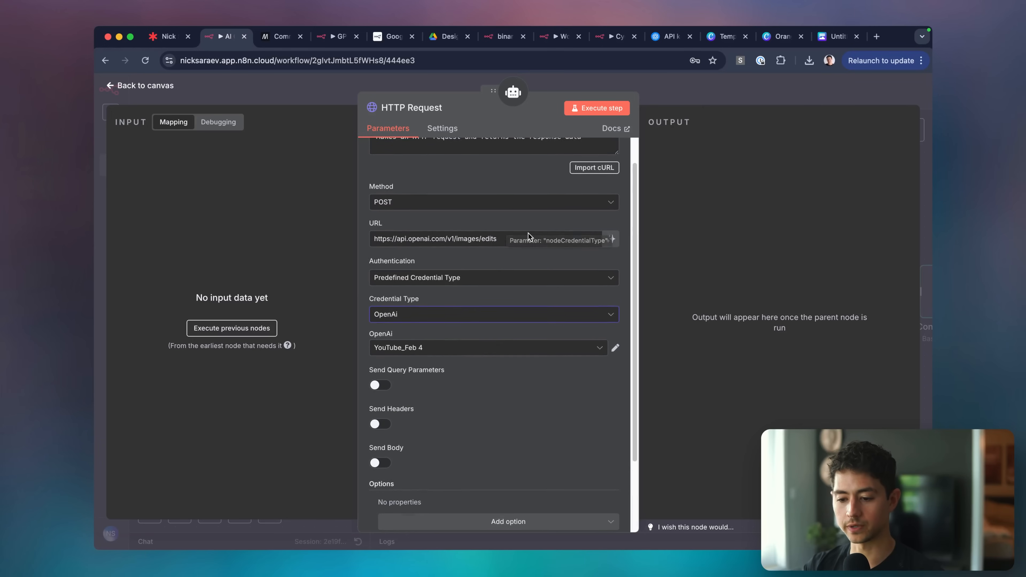
scroll(529, 233, down, 5)
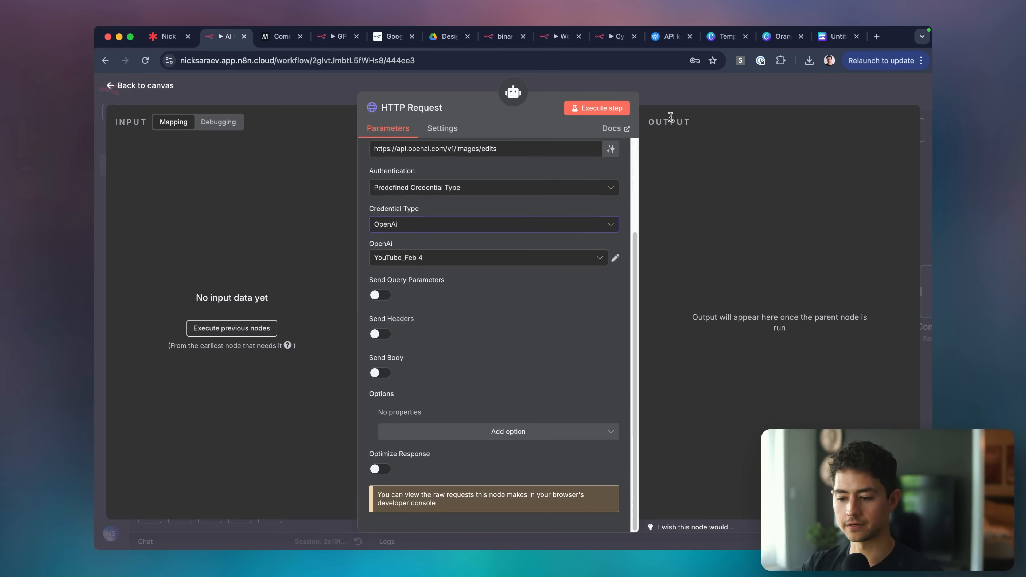
key(Escape)
drag(822, 289, 512, 396)
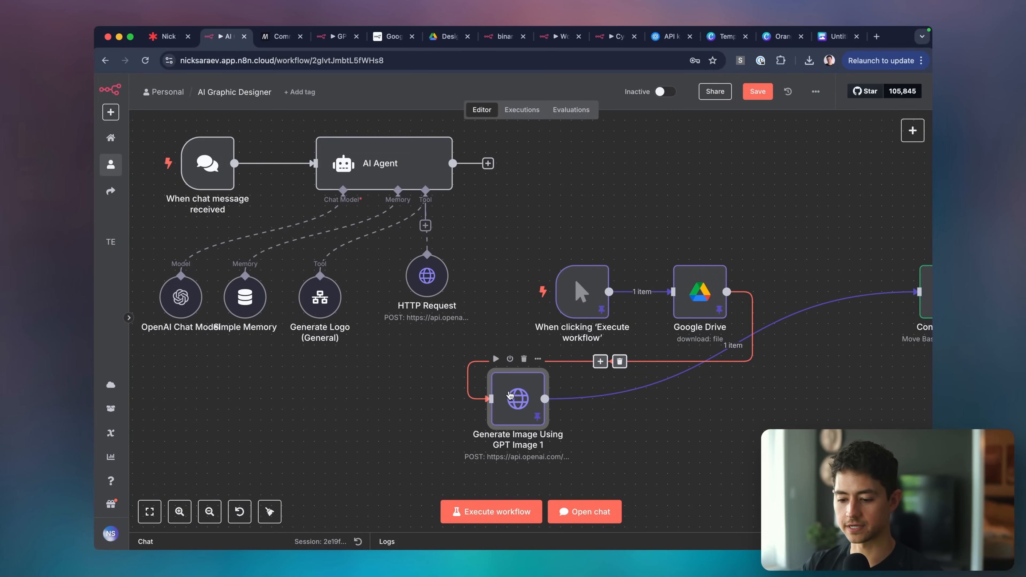
Enable a request body on the HTTP Request tool with content type Form-Data.
double_click(510, 395)
scroll(383, 344, down, 5)
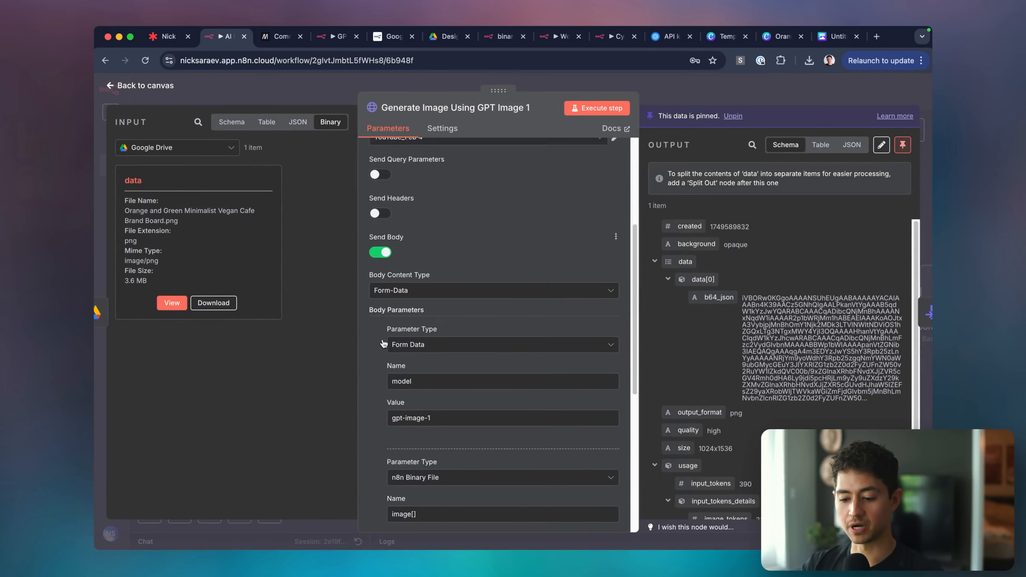
key(Escape)
double_click(424, 342)
scroll(431, 297, down, 3)
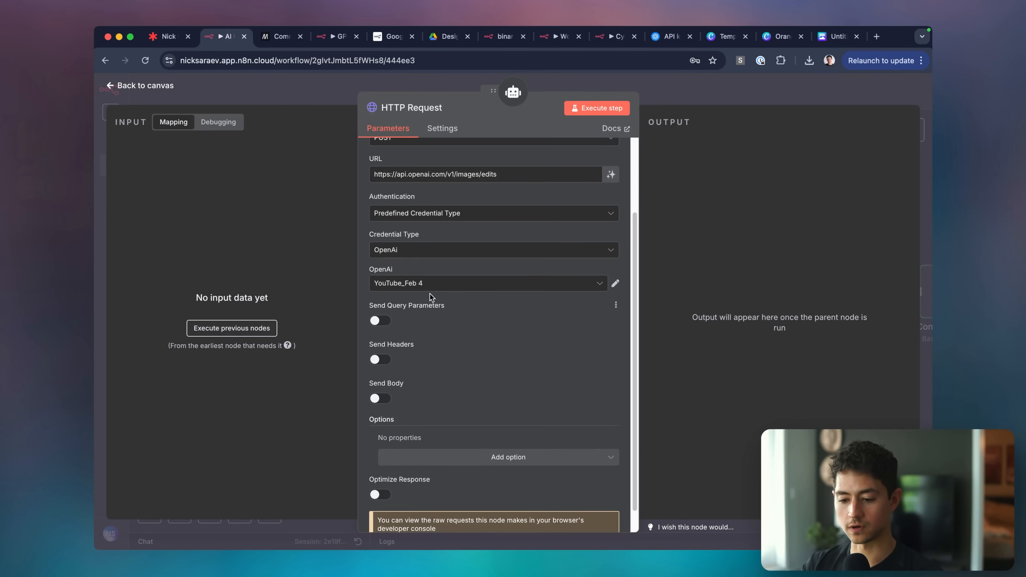
scroll(431, 297, down, 1)
click(381, 372)
scroll(431, 360, down, 4)
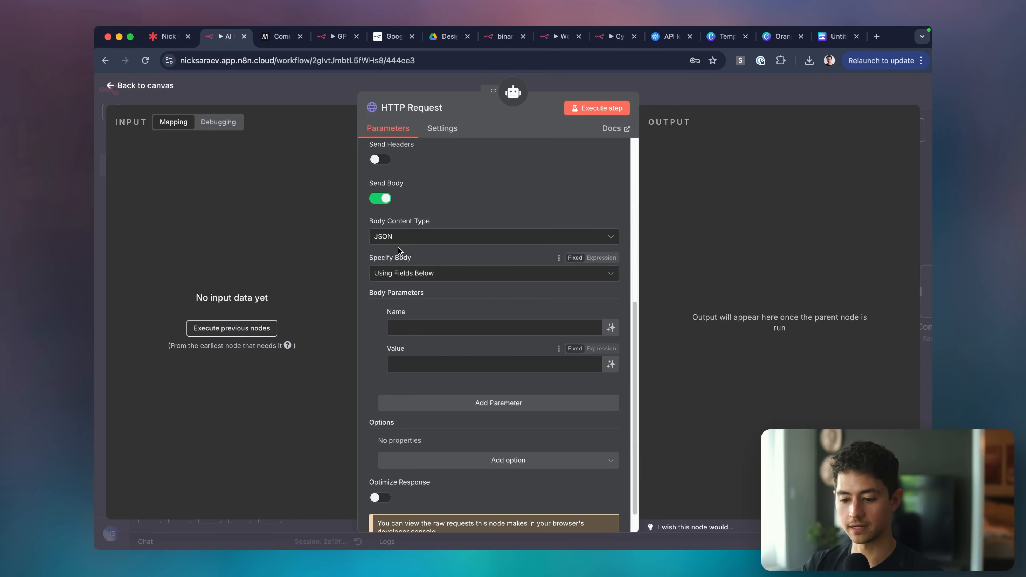
click(412, 236)
click(401, 284)
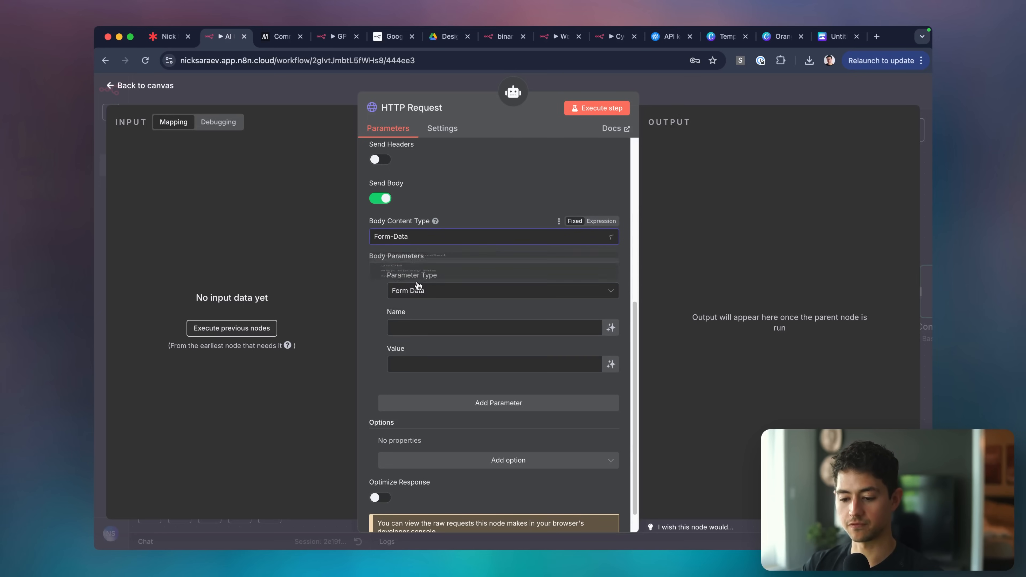
key(Escape)
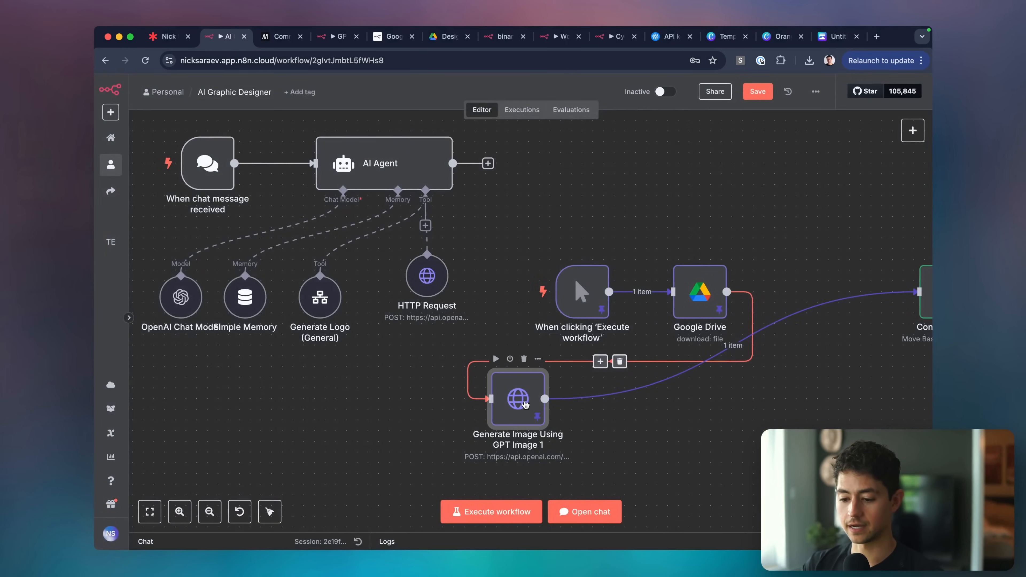
Copy the model and prompt parameter names from the Generate Image Using GPT Image 1 node.
double_click(519, 376)
scroll(481, 283, down, 6)
click(449, 243)
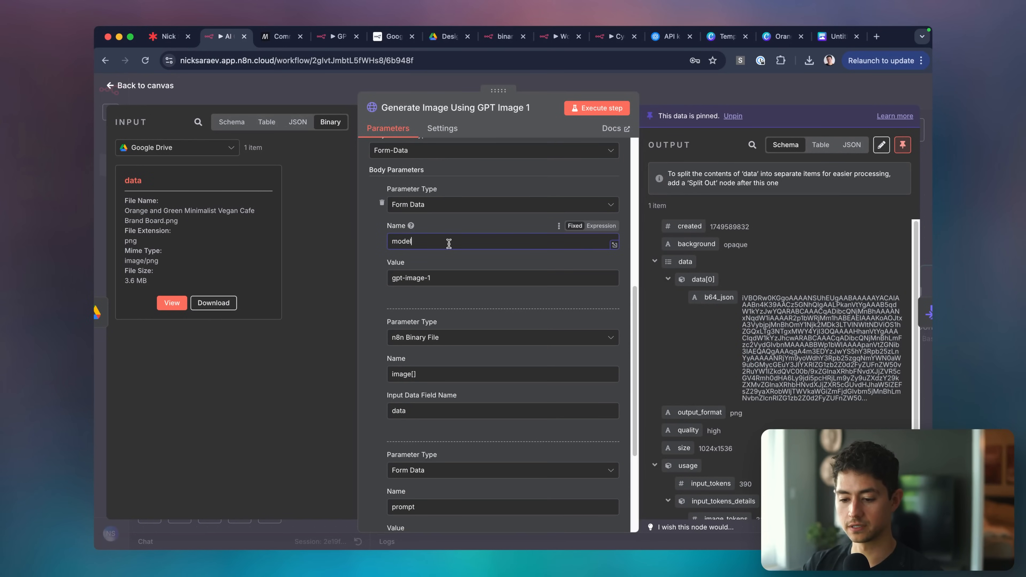
scroll(469, 278, down, 1)
key(super+a)
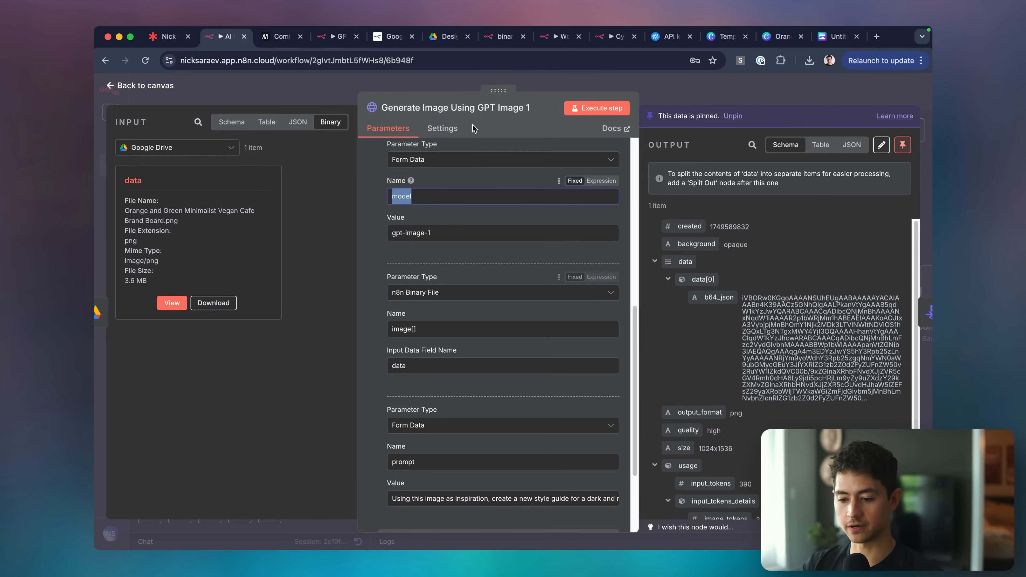
key(Escape)
double_click(444, 337)
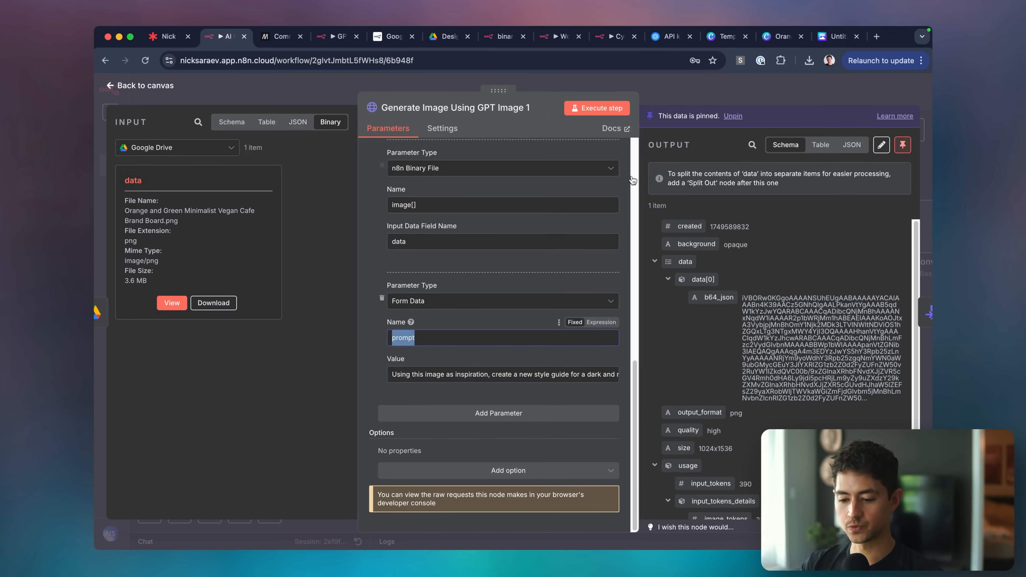
click(678, 97)
Let the model define the prompt form-data value automatically in the HTTP Request tool.
click(431, 234)
double_click(432, 234)
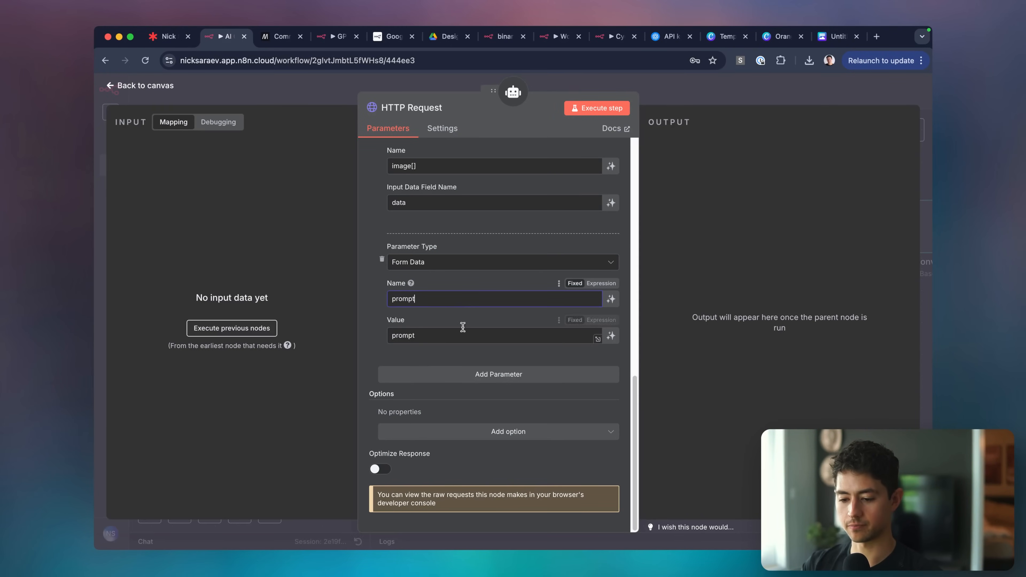
click(611, 337)
scroll(510, 339, down, 1)
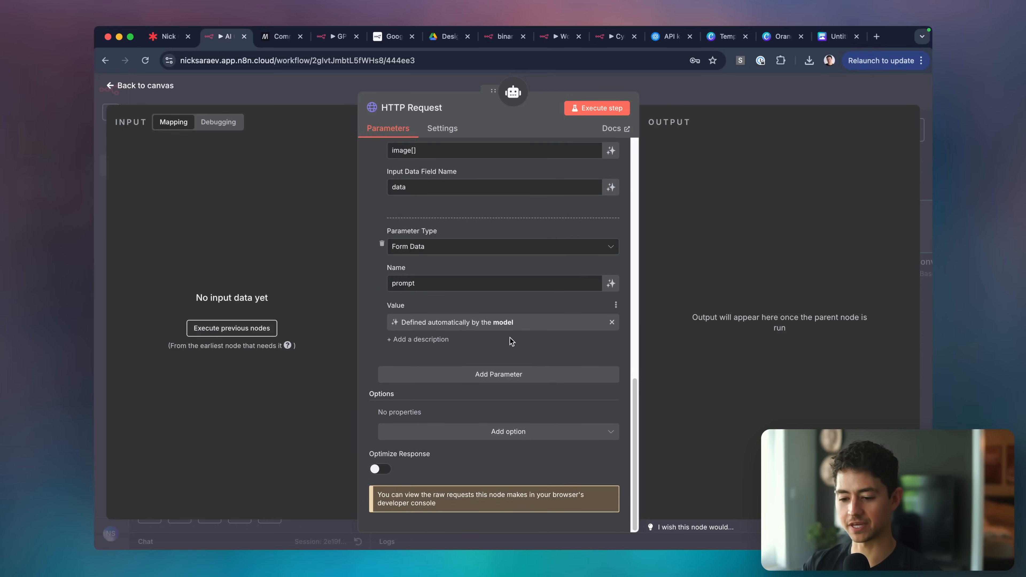
scroll(512, 341, up, 1)
scroll(511, 342, down, 1)
click(428, 432)
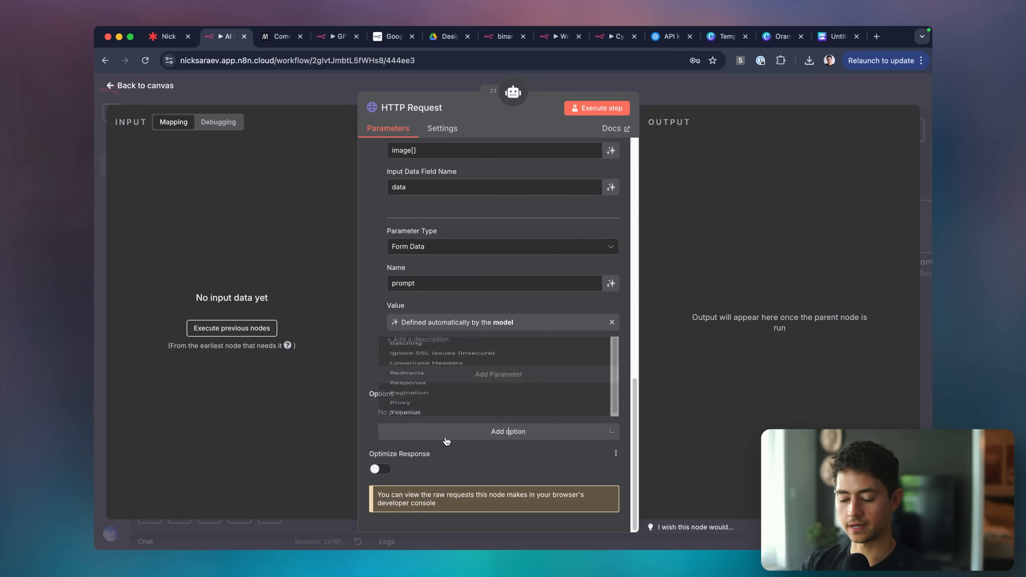
click(486, 223)
scroll(513, 237, up, 15)
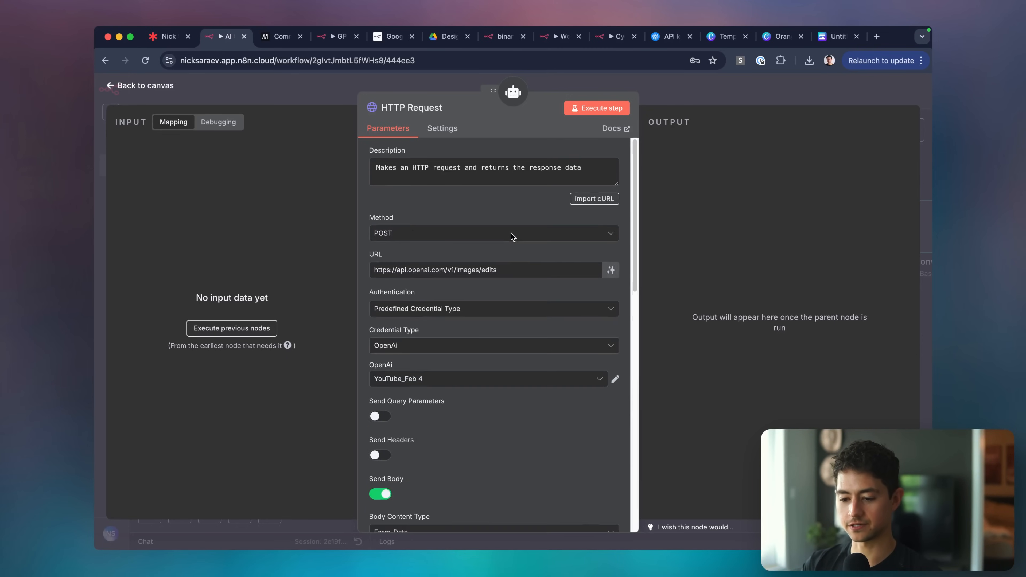
click(662, 94)
double_click(317, 232)
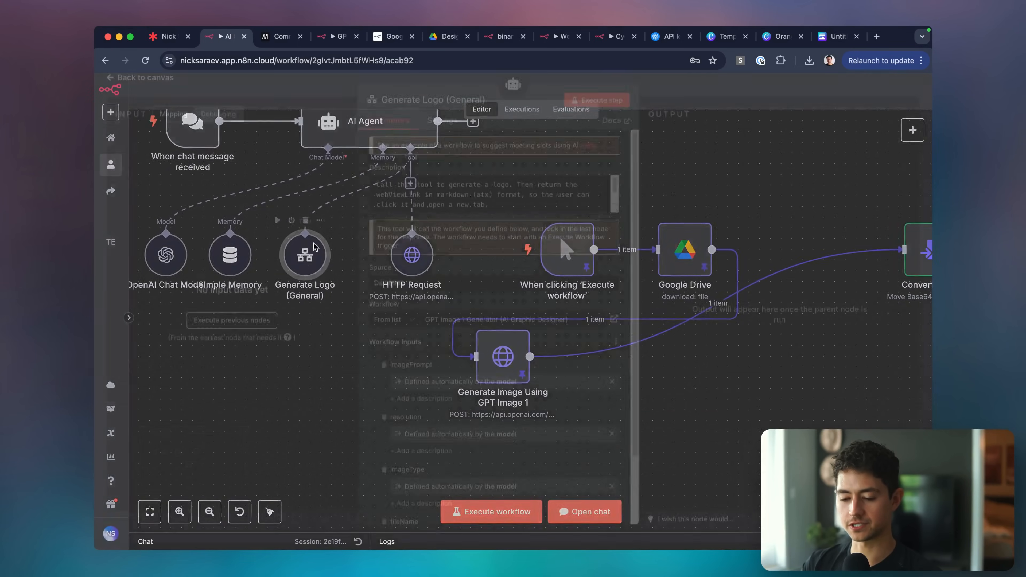
Paste Generate Logo's description into the HTTP Request tool, changing 'logo' to 'style guide'.
key(super+a)
click(734, 96)
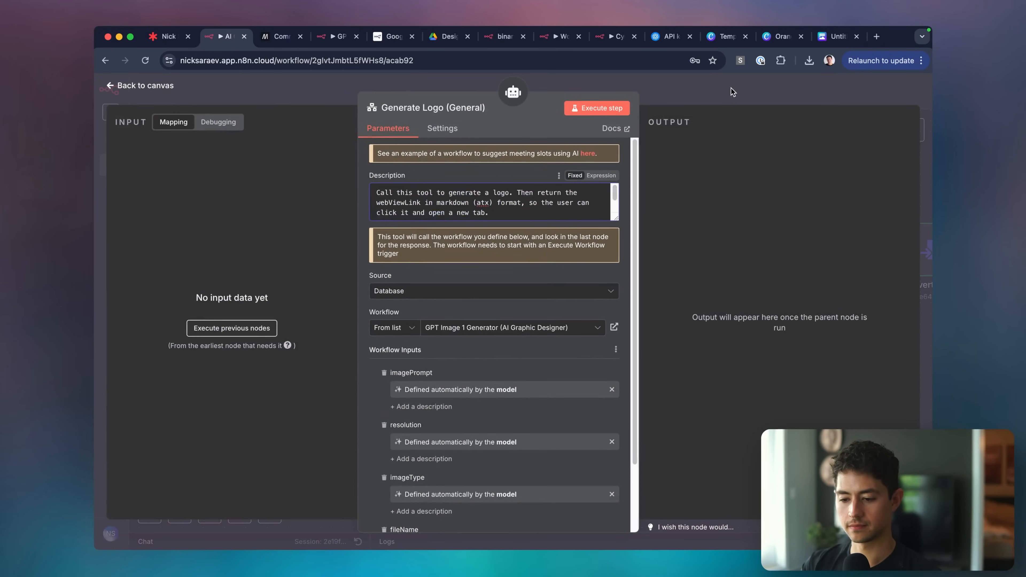
double_click(432, 243)
click(451, 173)
key(super+a)
key(super+v)
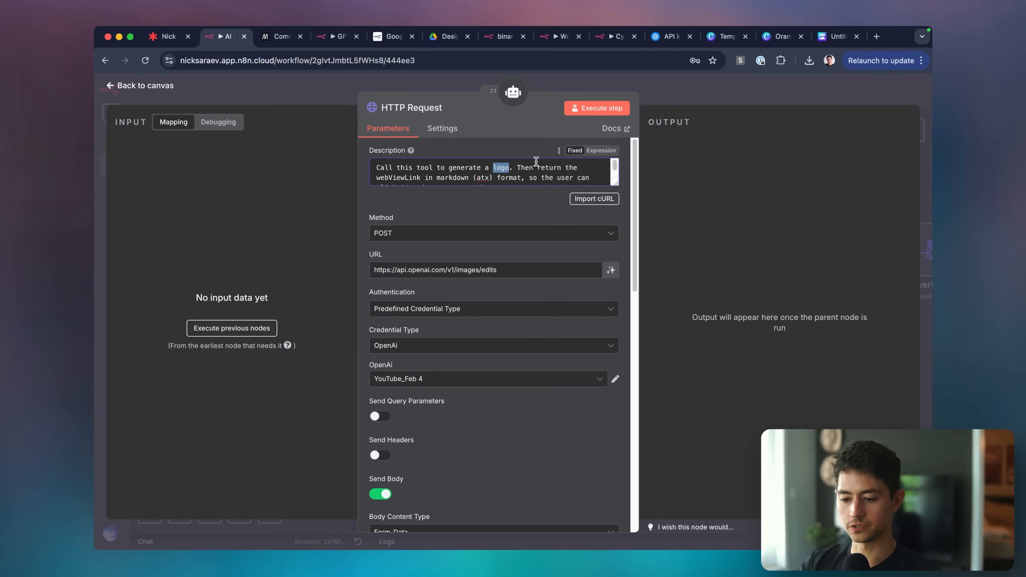
text(e guide)
drag(616, 185, 607, 261)
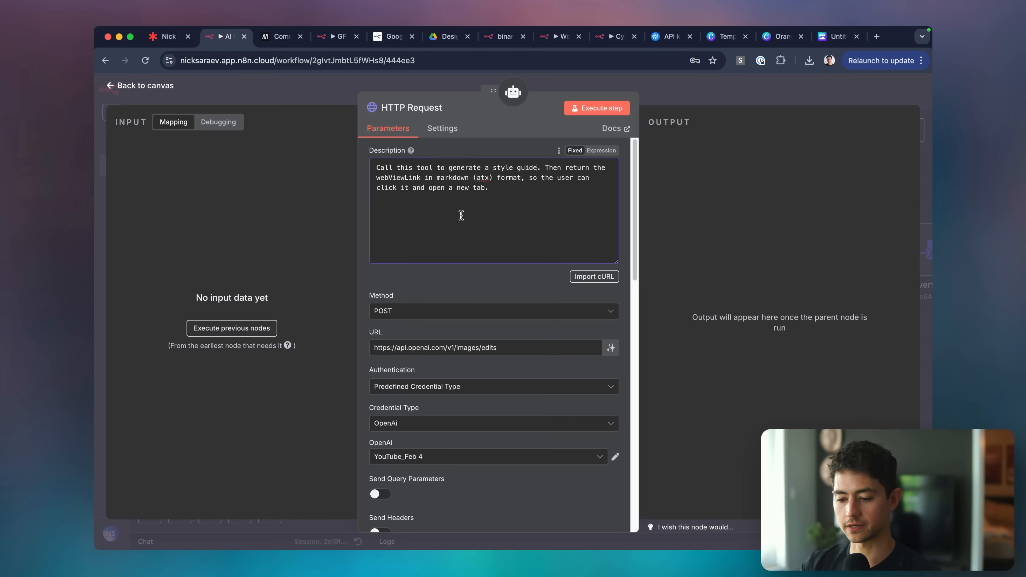
click(694, 91)
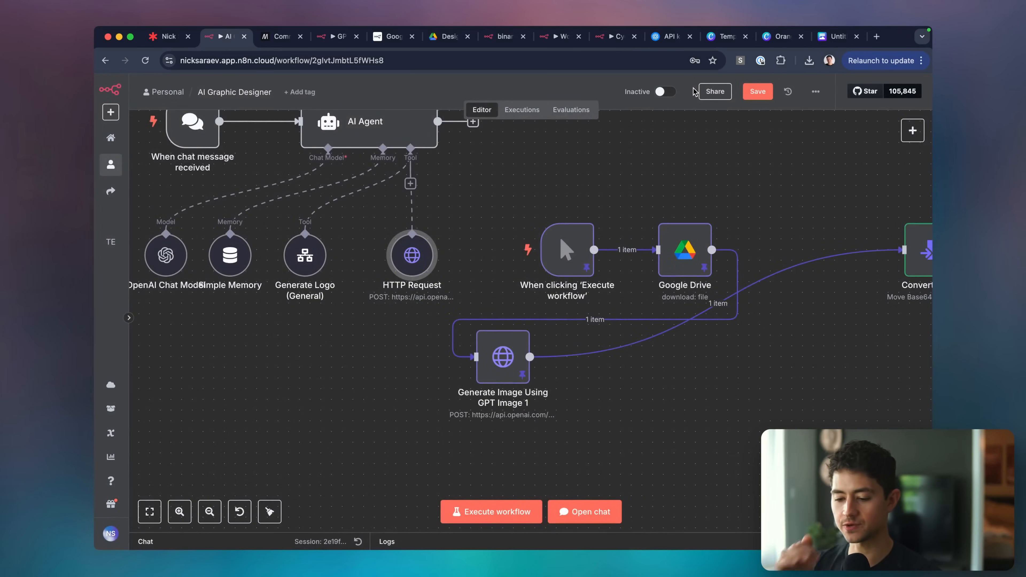
Rename the HTTP Request node to Generate Style Guide and drop '(General)' from Generate Logo.
scroll(465, 251, up, 1)
right_click(419, 265)
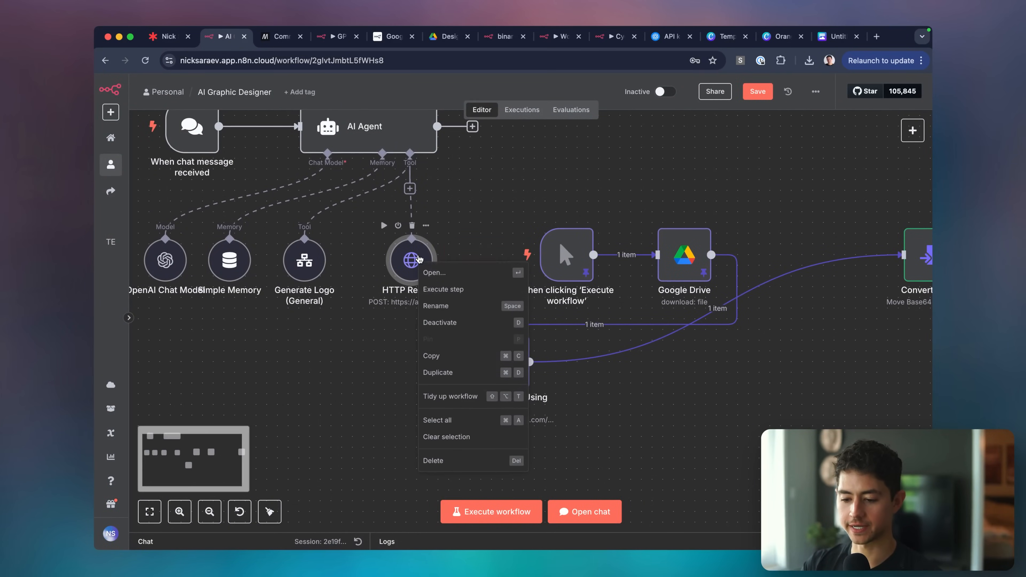
click(463, 307)
text(Generate Style Guide)
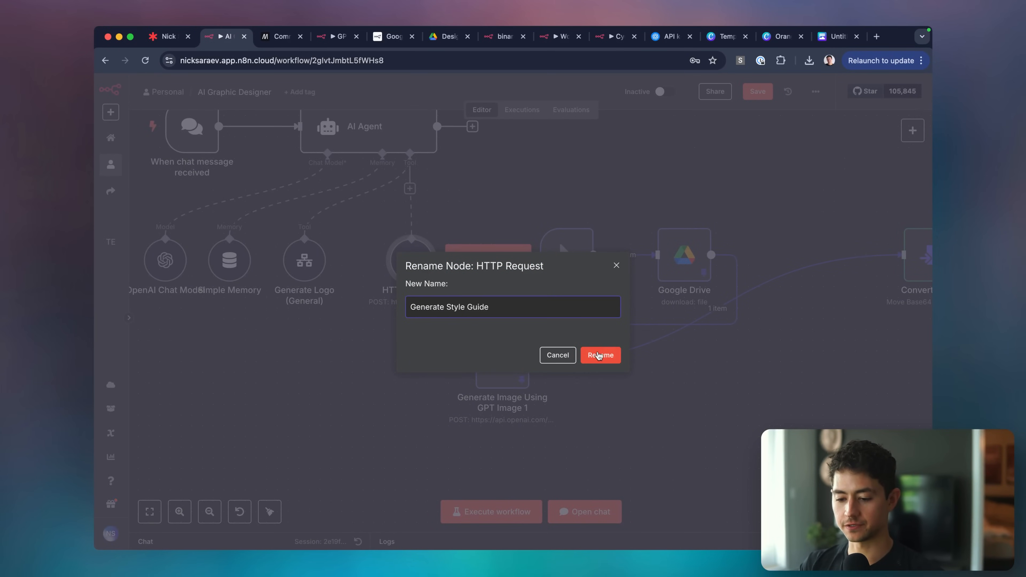
click(601, 356)
right_click(306, 279)
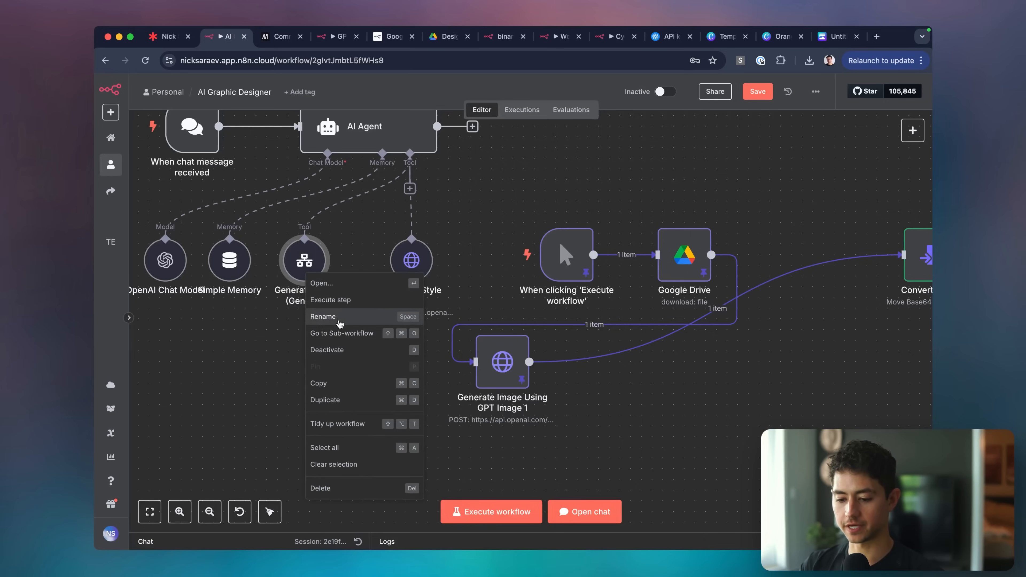
click(323, 319)
key(shift+Left)
key(shift+Left)
key(shift+Left)
key(shift+Left)
key(shift+Left)
key(shift+Left)
key(shift+Left)
key(shift+Left)
key(shift+Left)
key(shift+Left)
key(BackSpace)
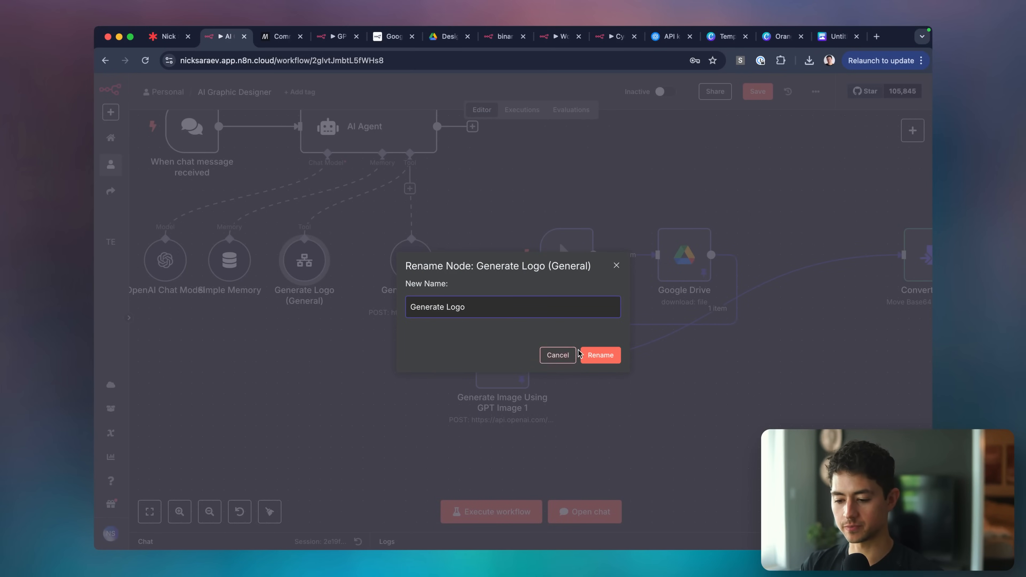
click(600, 355)
Line up the image node between Google Drive and Convert to File, and shift Generate Style Guide right.
scroll(591, 405, right, 2)
scroll(590, 405, down, 3)
drag(459, 372, 705, 293)
scroll(439, 323, down, 2)
scroll(438, 323, up, 3)
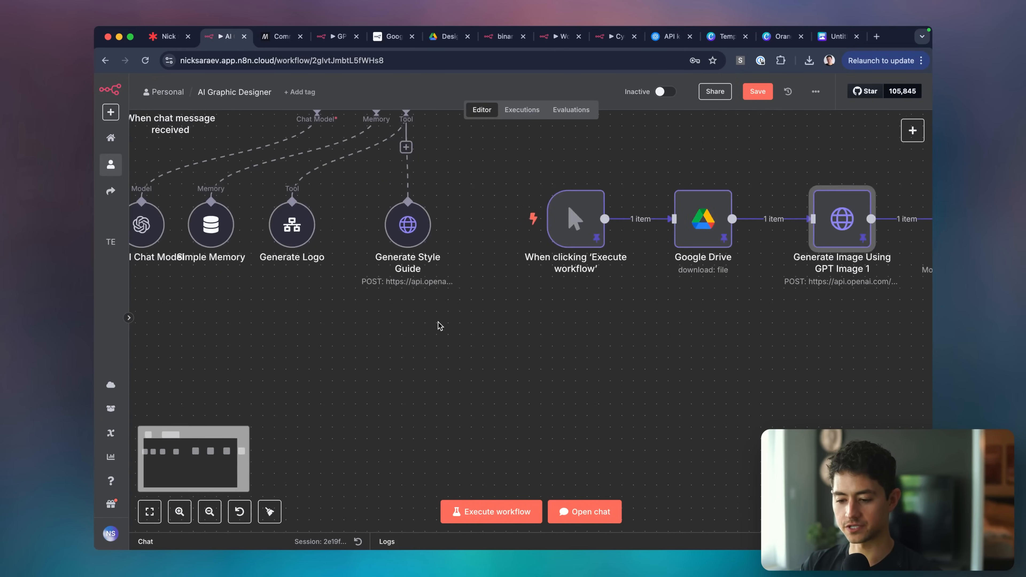
double_click(403, 225)
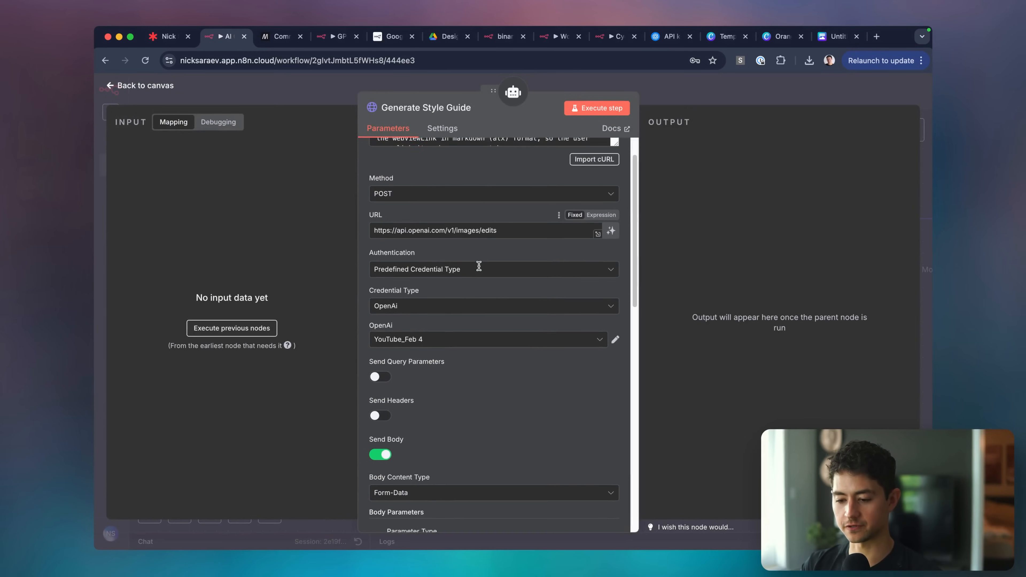
key(Escape)
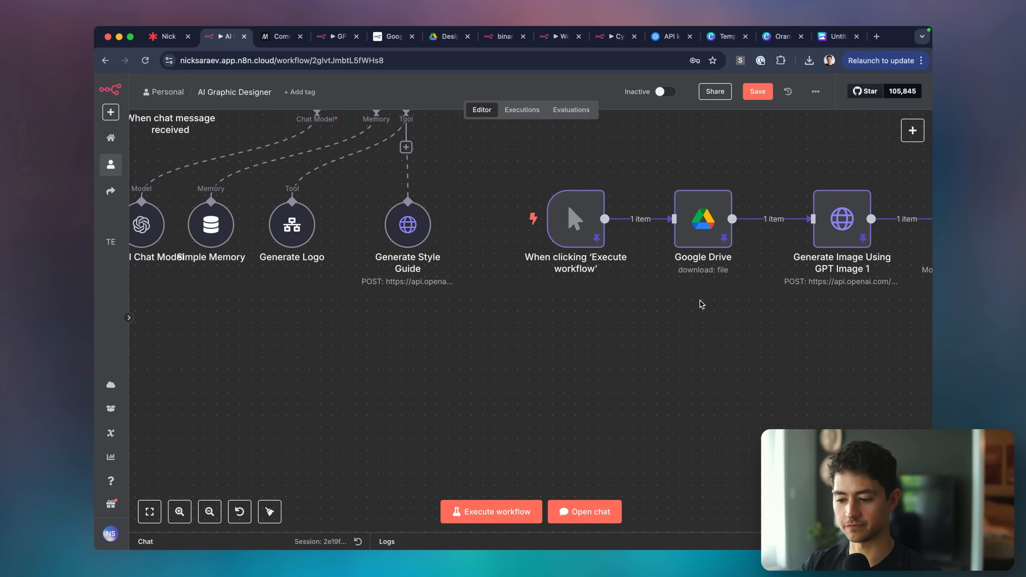
scroll(700, 302, up, 1)
scroll(700, 302, right, 1)
double_click(693, 267)
key(Escape)
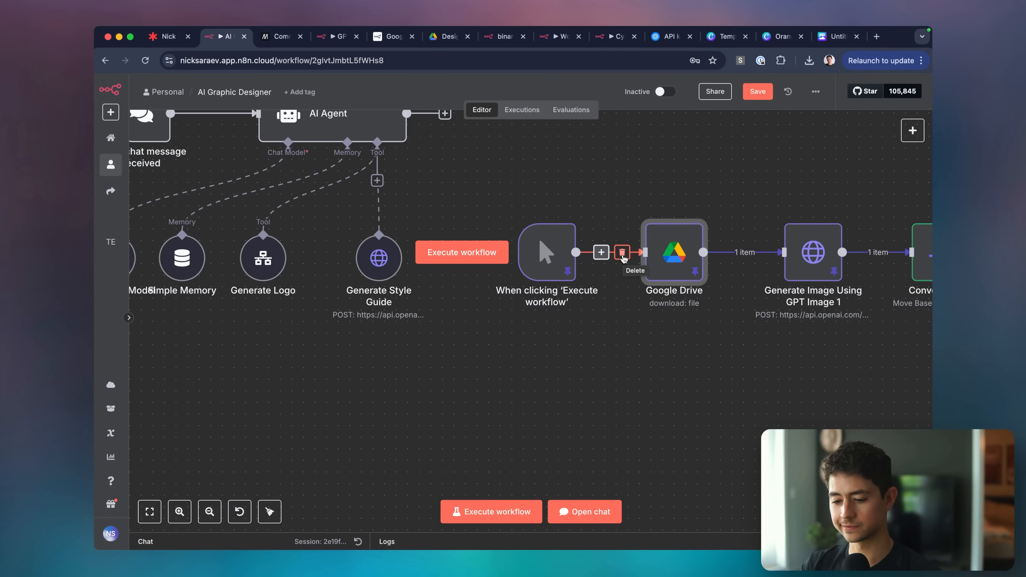
scroll(601, 291, right, 2)
scroll(601, 289, down, 4)
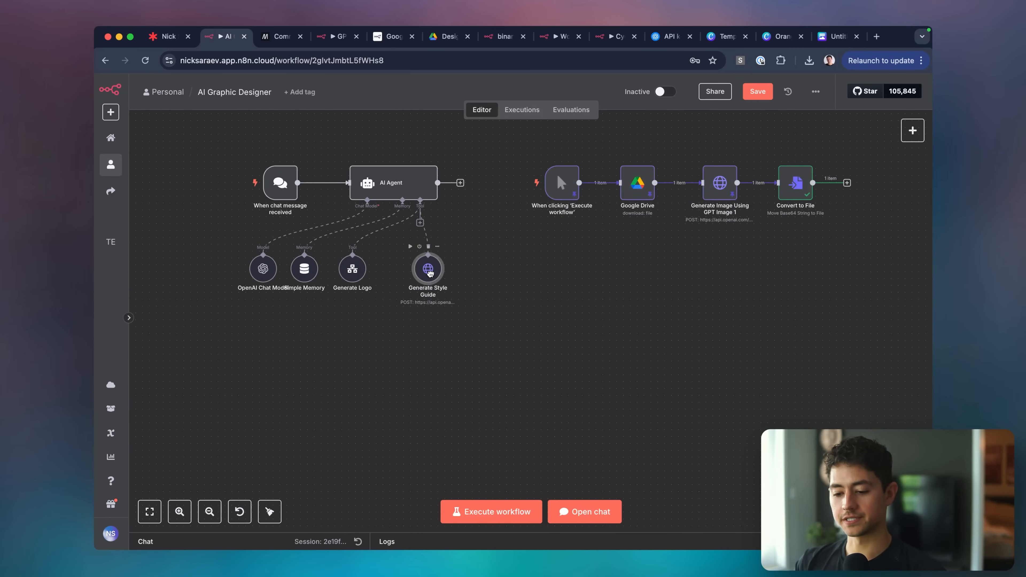
drag(431, 275, 458, 275)
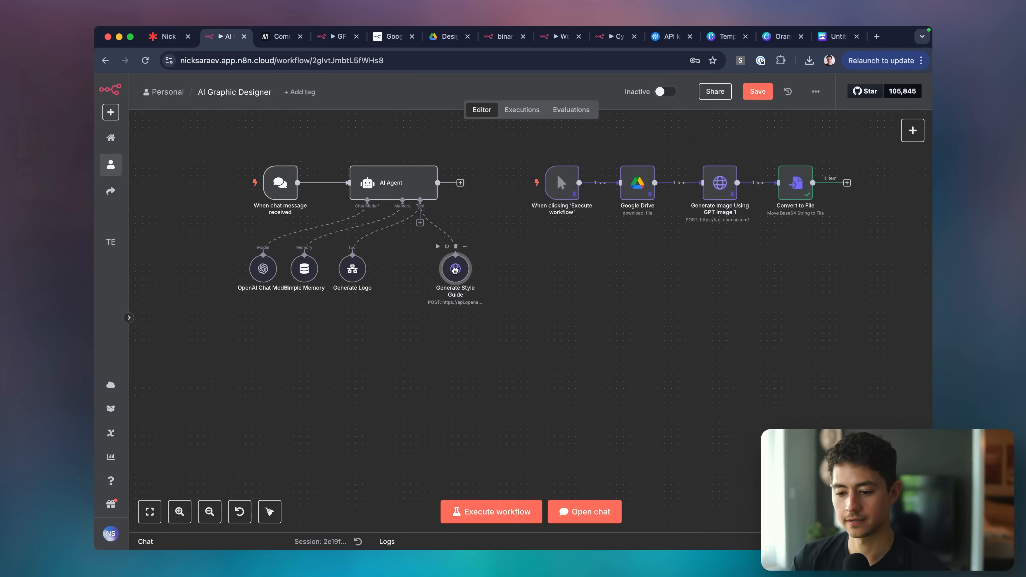
Add a Google Drive tool to the AI Agent.
click(420, 224)
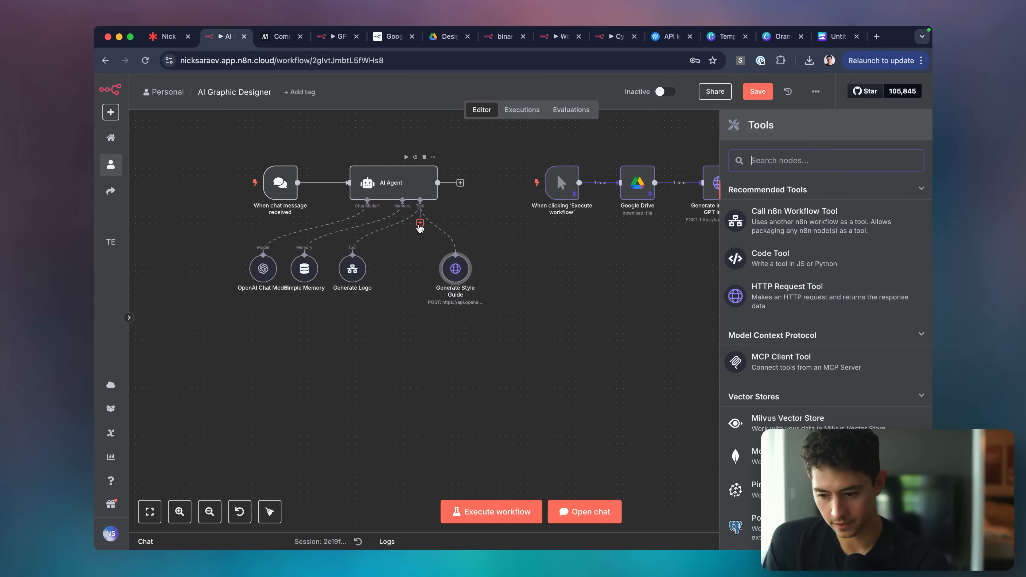
click(656, 254)
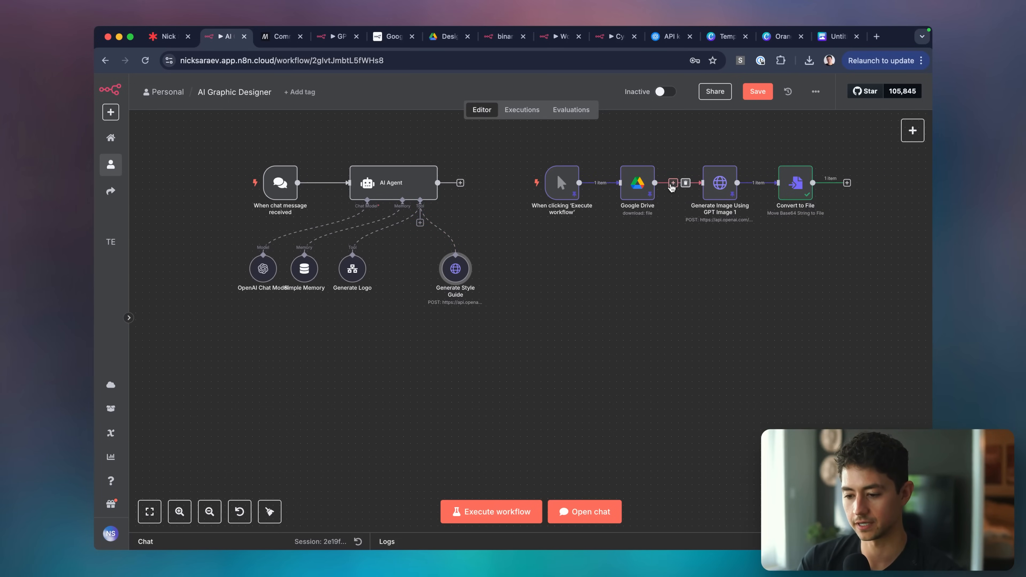
click(420, 223)
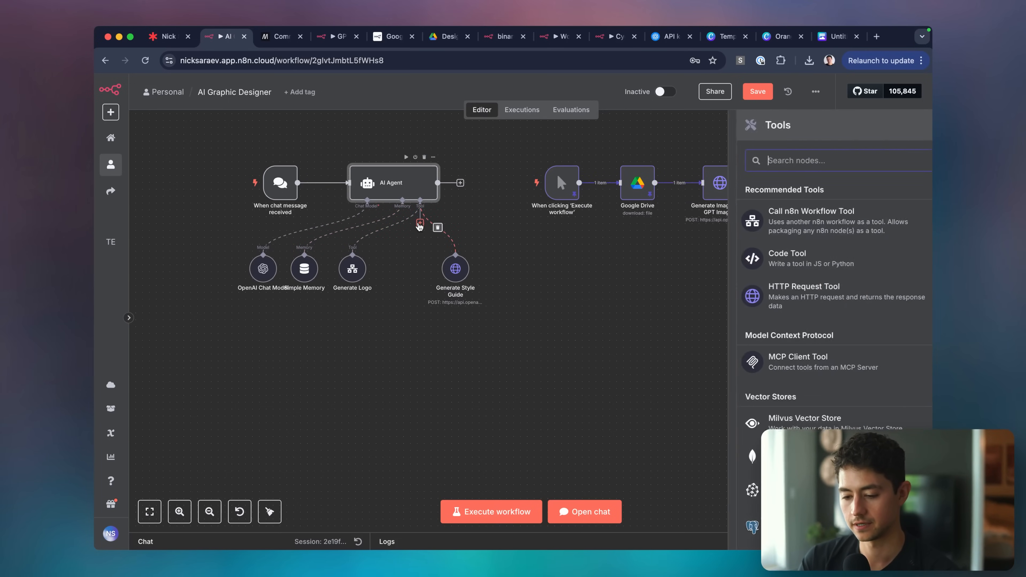
text(drive)
click(825, 233)
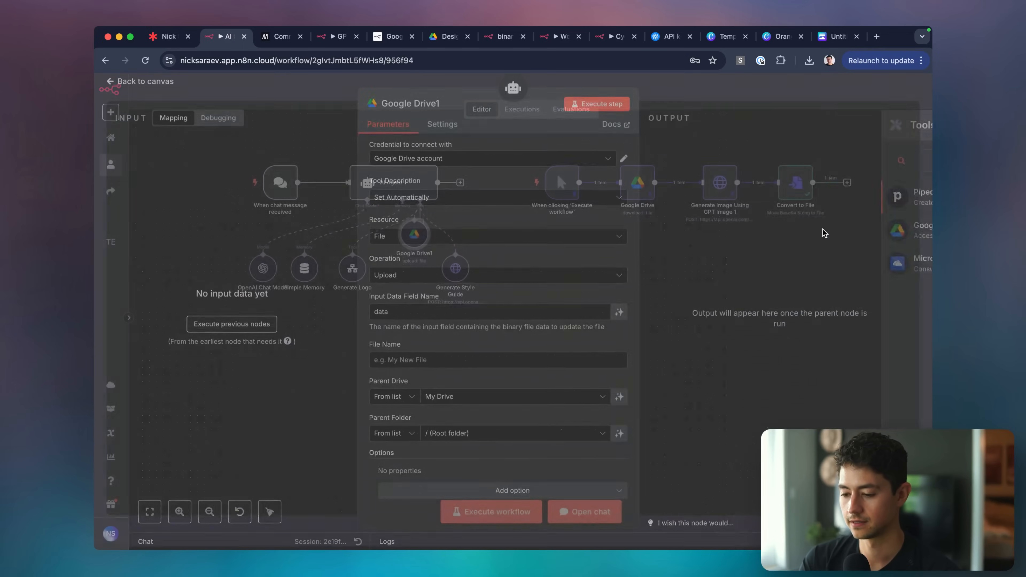
Set the Google Drive tool to download the Orange and Green Minimalist Vegan Cafe Brand Board file.
click(428, 242)
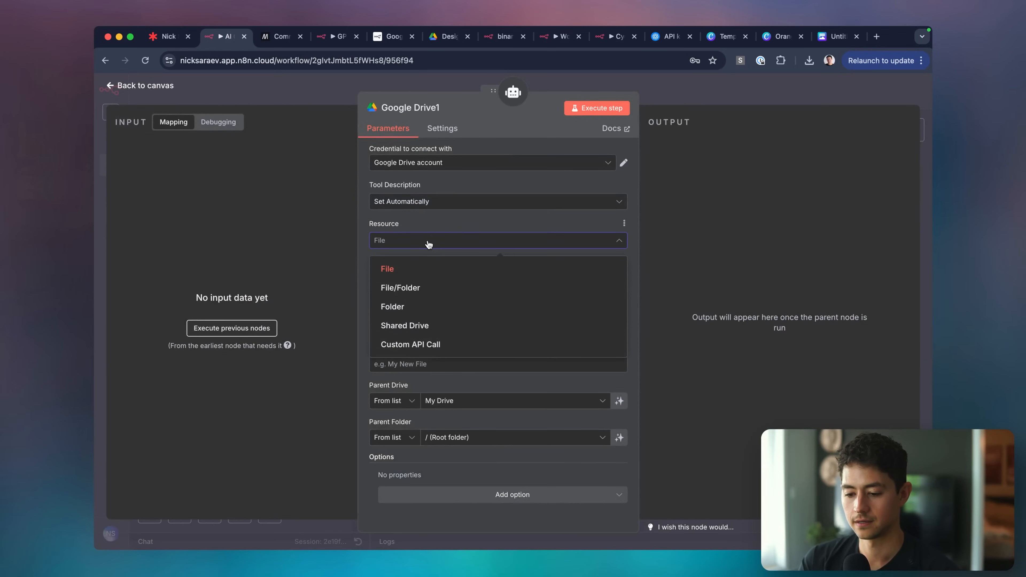
click(428, 242)
click(422, 281)
text(downl)
click(458, 312)
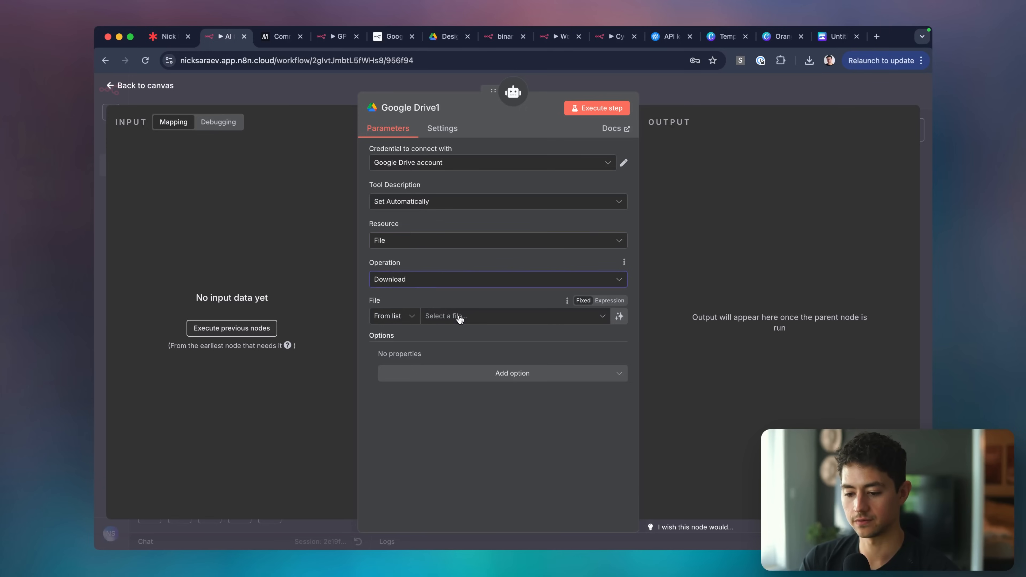
click(464, 316)
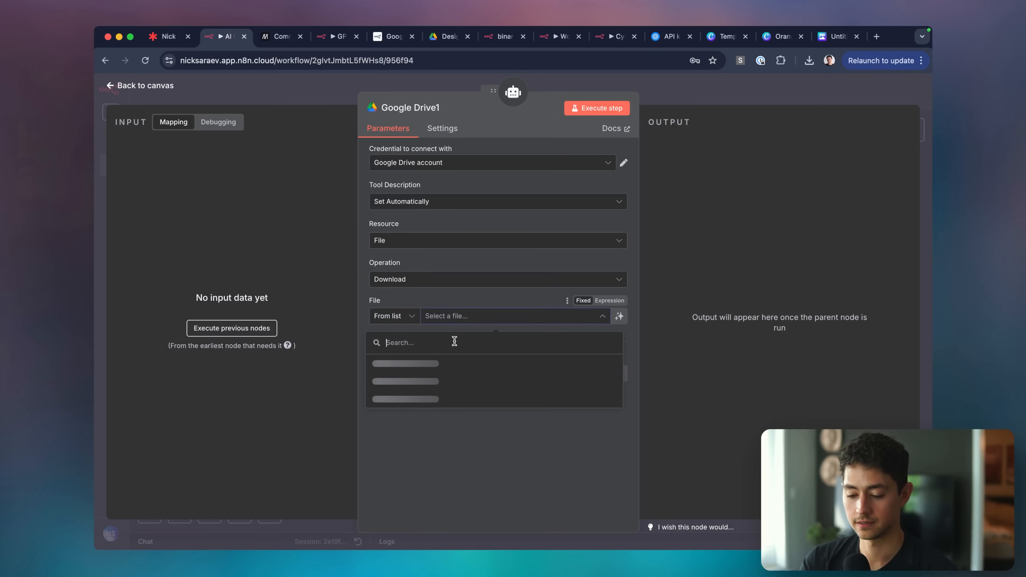
text(orange)
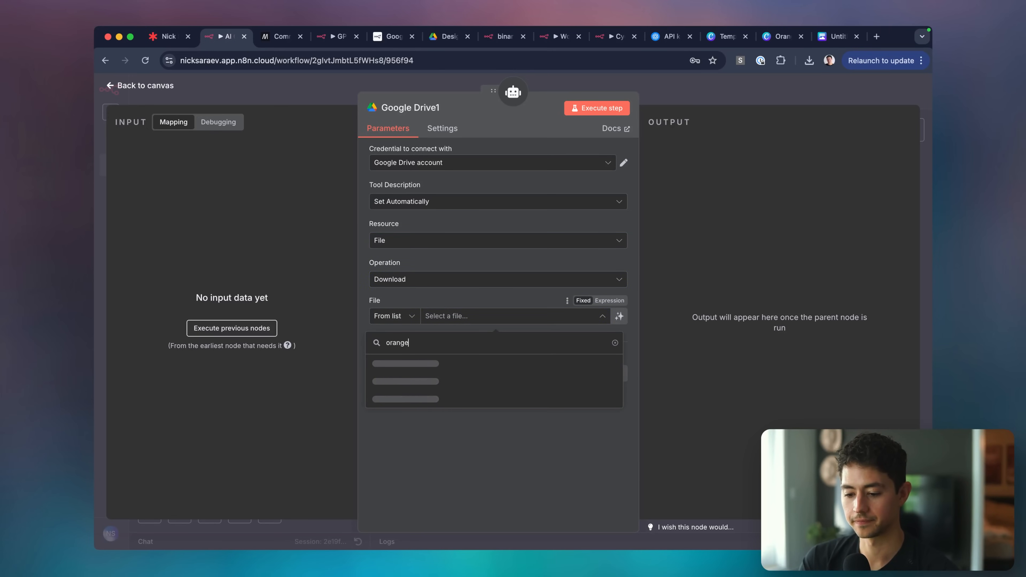
scroll(462, 366, down, 10)
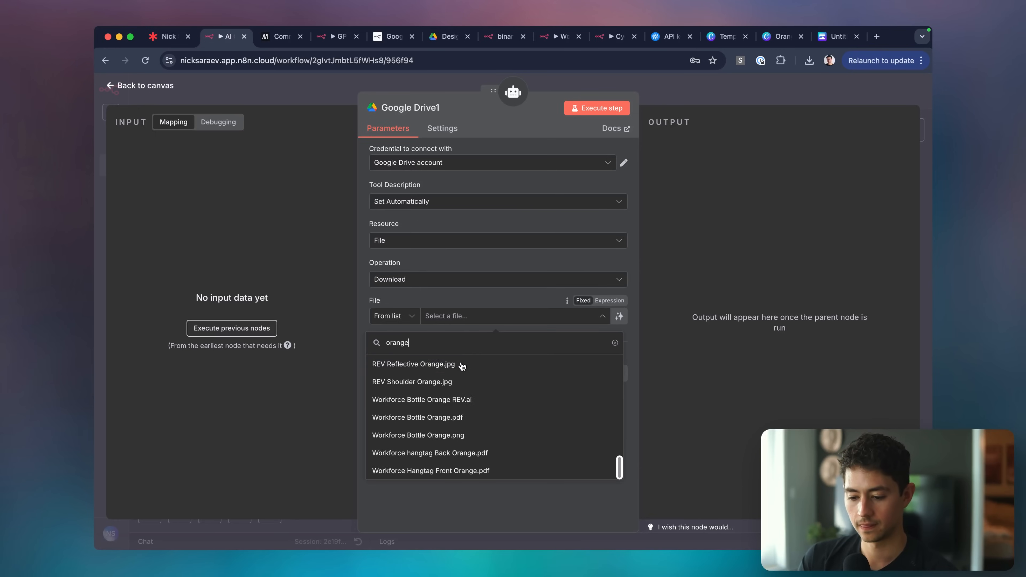
scroll(461, 366, up, 10)
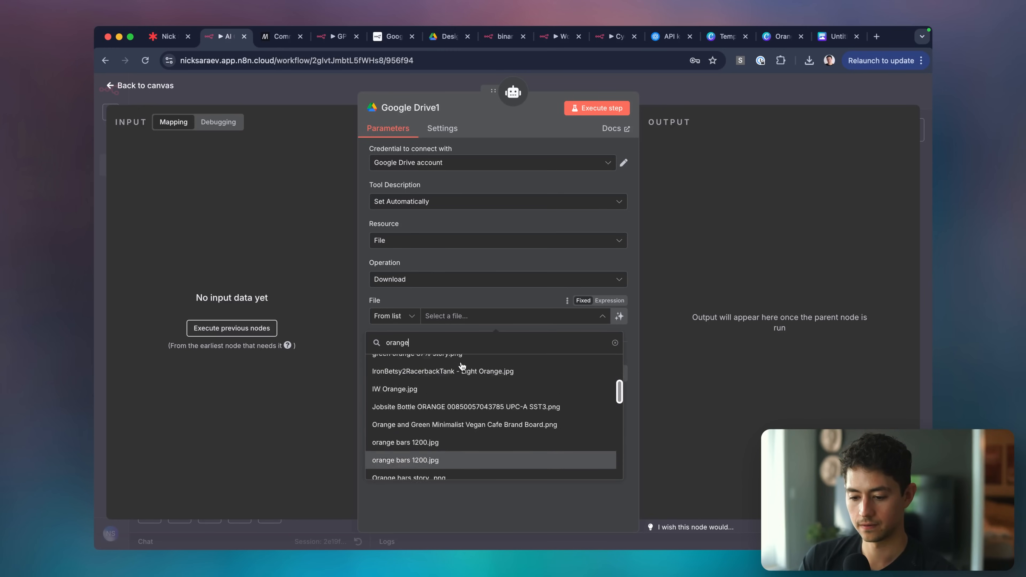
click(465, 407)
click(446, 370)
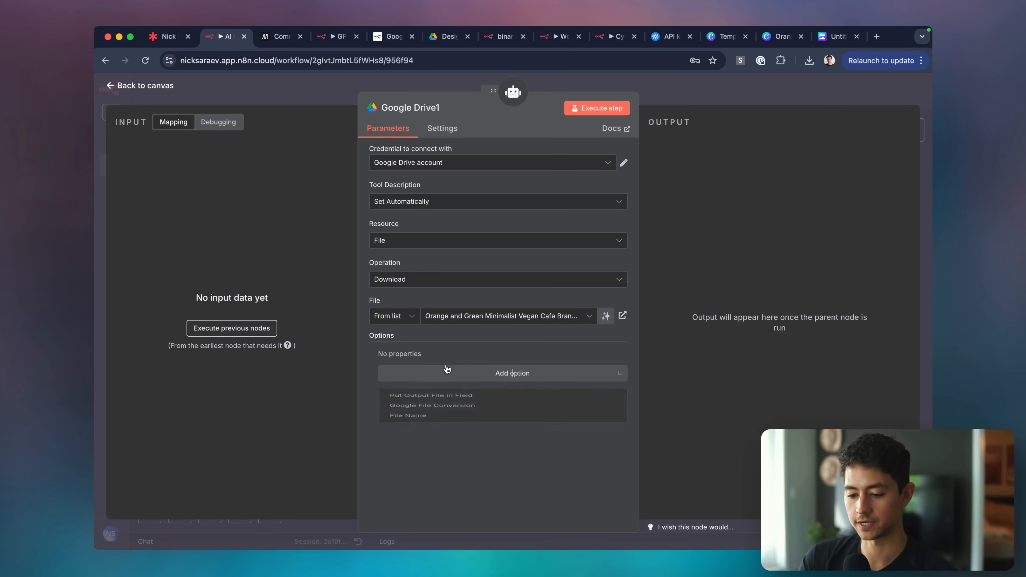
click(467, 344)
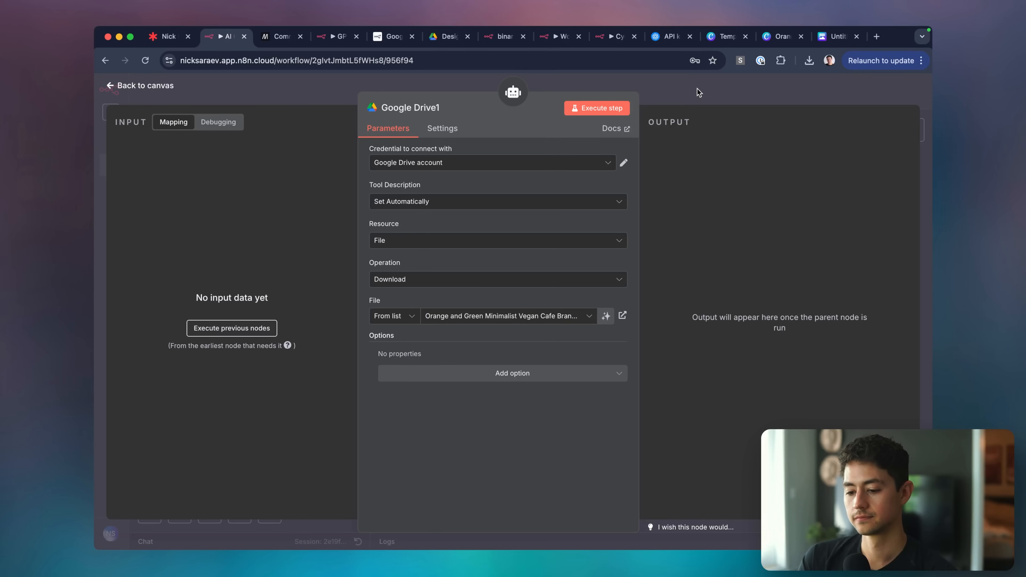
click(697, 89)
Move the Google Drive node into the agent's tool row and rename it Grab Style Guide Example.
drag(417, 240, 405, 270)
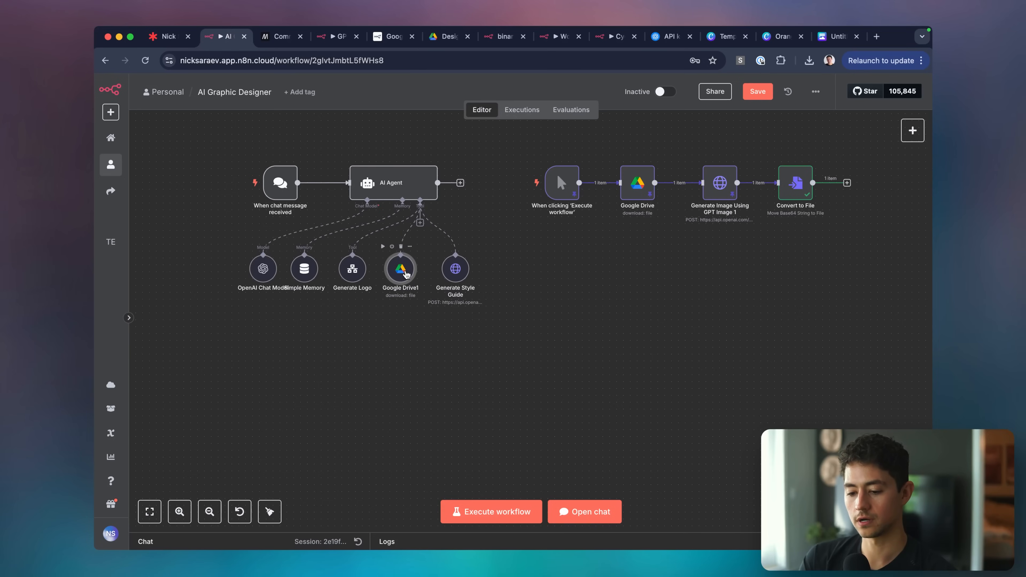
double_click(405, 271)
click(704, 99)
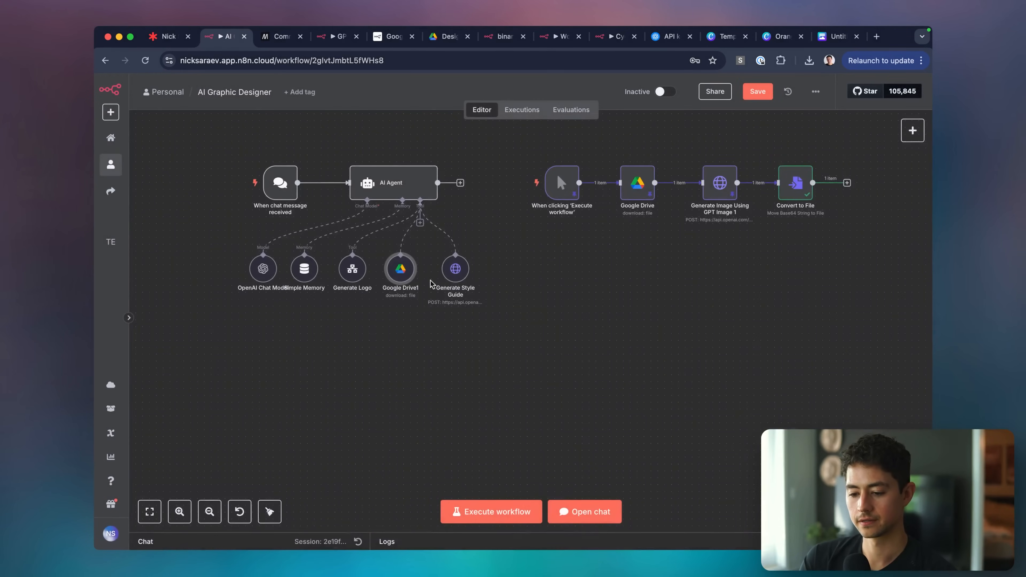
right_click(384, 252)
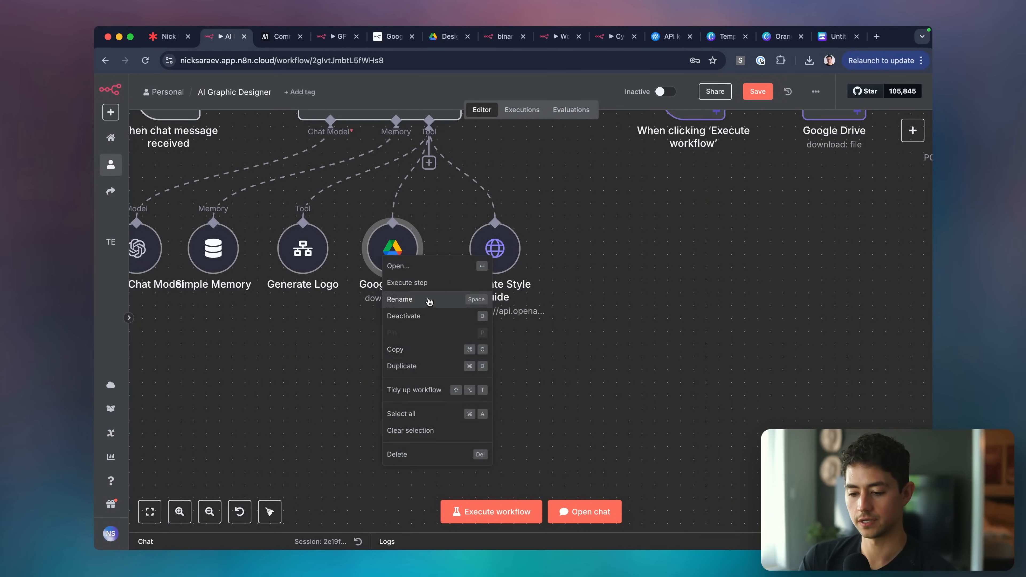
click(486, 297)
text(Gene)
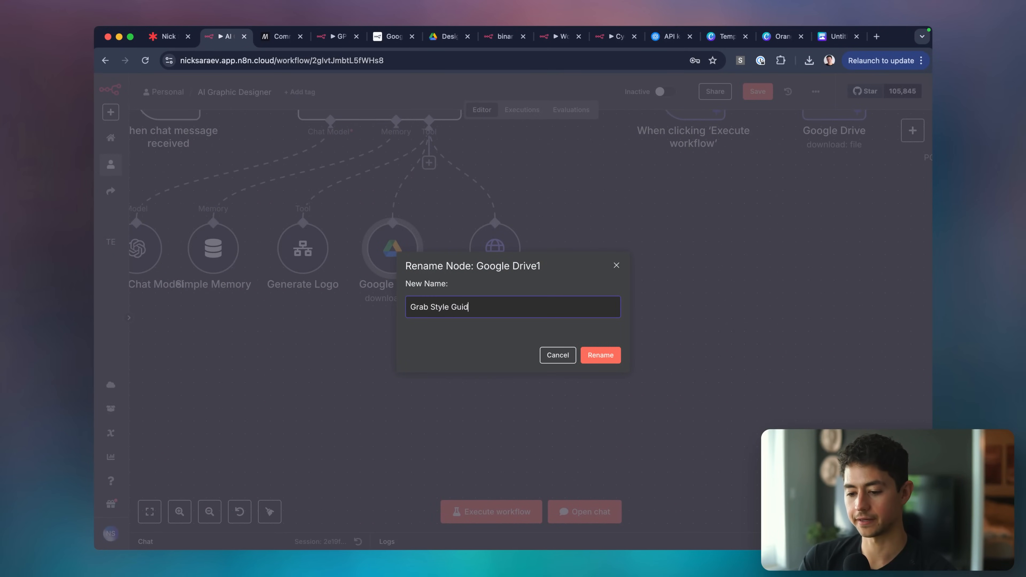
click(601, 354)
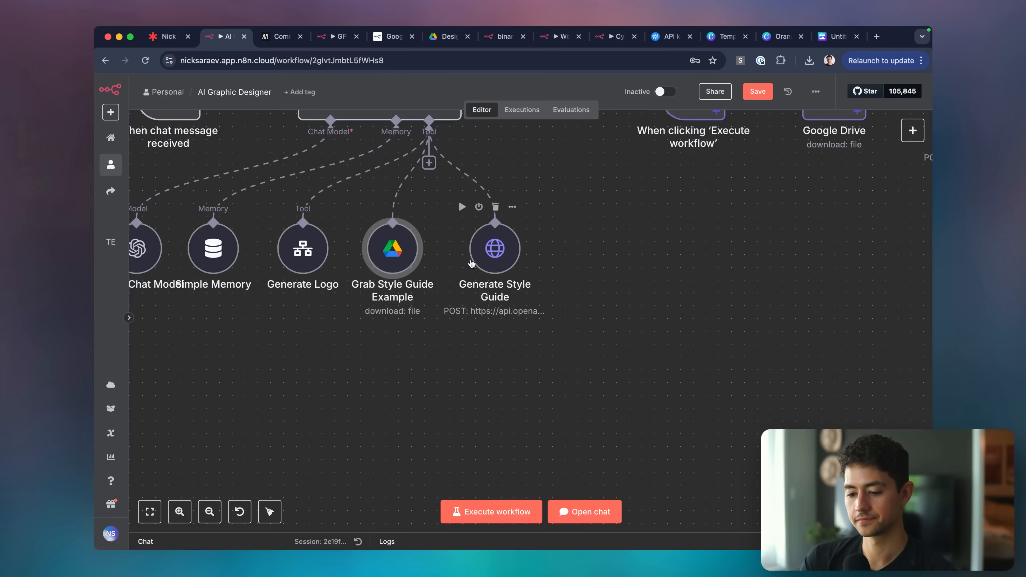
click(488, 256)
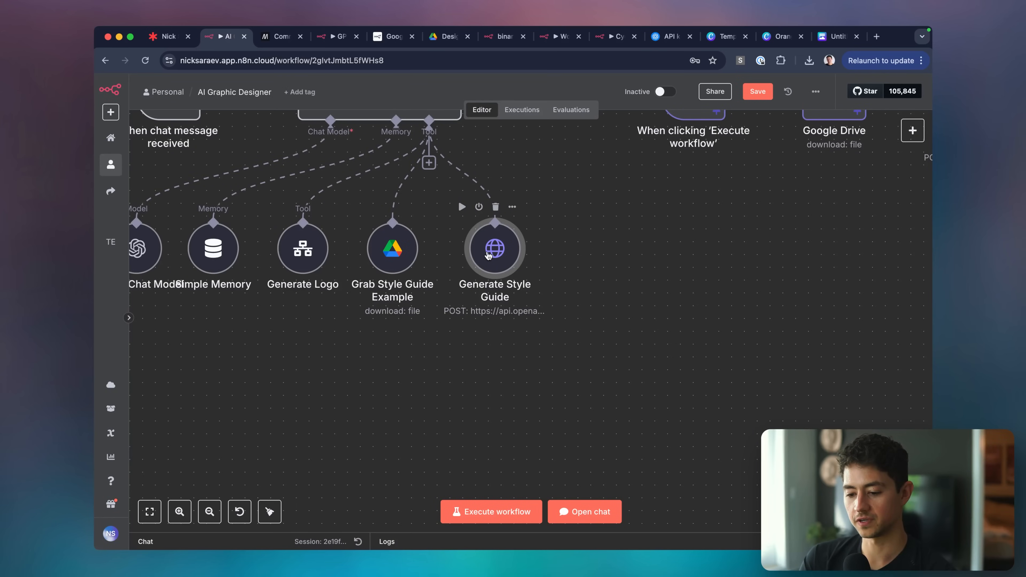
click(626, 251)
scroll(636, 252, right, 3)
scroll(635, 251, down, 3)
scroll(559, 265, up, 1)
scroll(559, 265, right, 1)
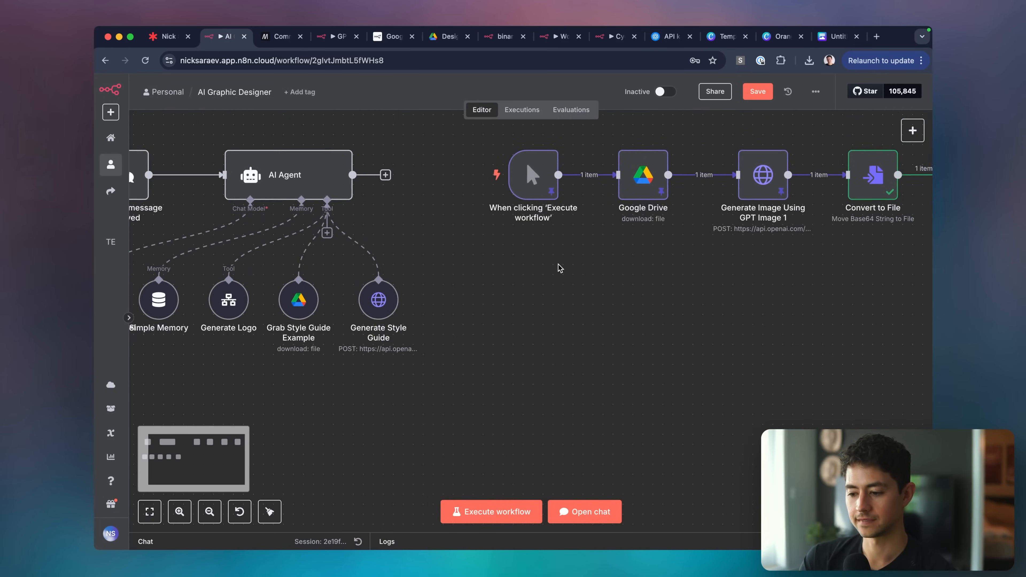
Check the Convert to File node and search the agent's tools list for 'convert' without adding anything.
scroll(558, 268, right, 3)
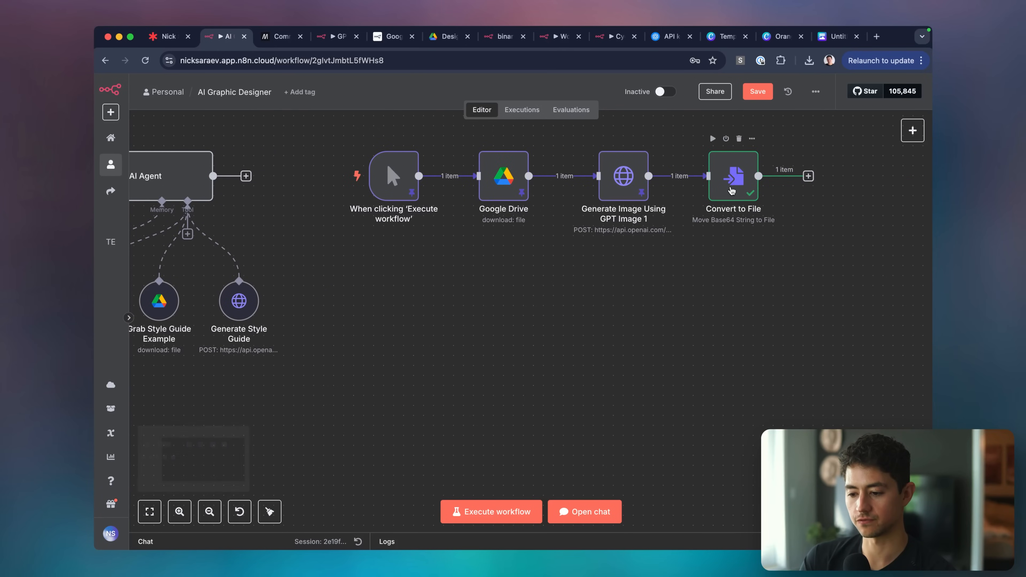
double_click(732, 190)
key(Escape)
scroll(398, 229, left, 1)
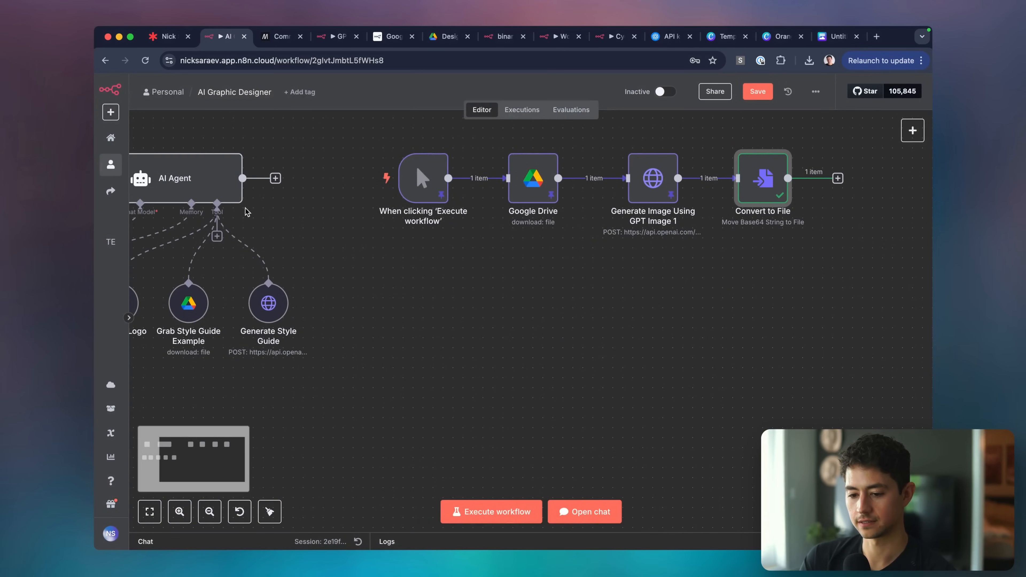
click(217, 237)
text(convert)
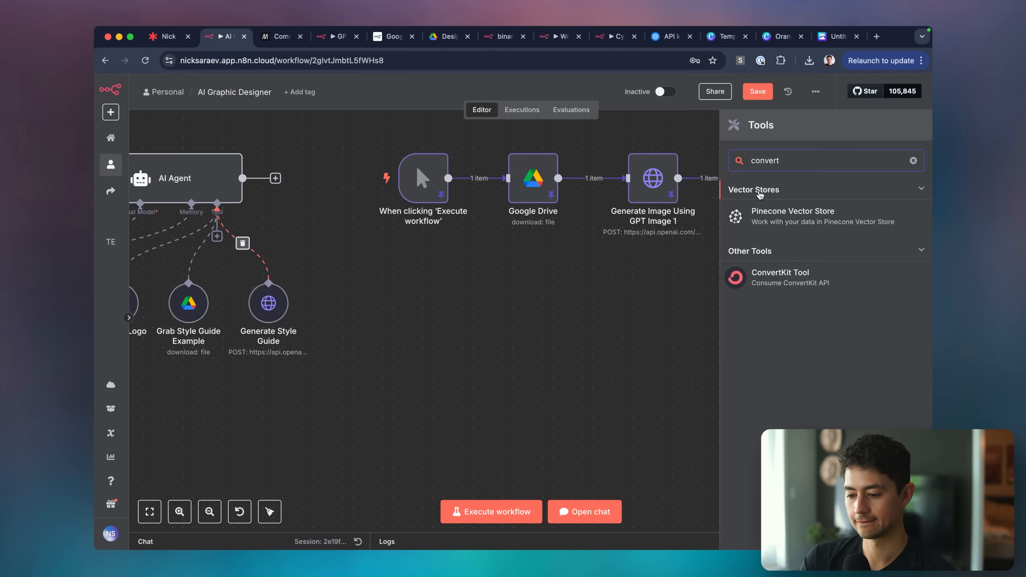
key(super+a)
key(BackSpace)
click(603, 312)
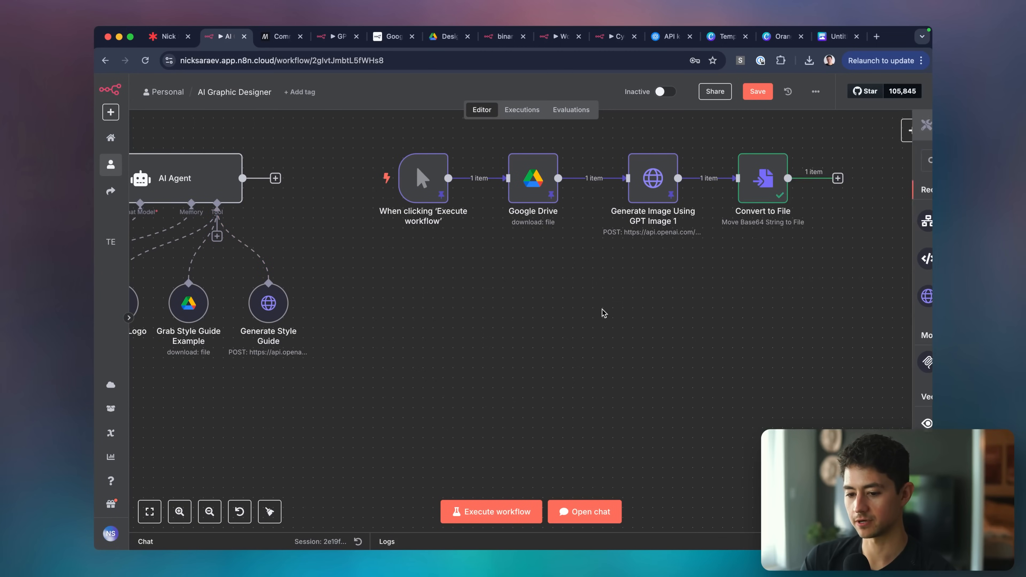
scroll(603, 312, left, 3)
scroll(603, 312, down, 2)
Drag the four test-chain nodes up and left, then check the Generate Style Guide settings.
drag(459, 167, 852, 286)
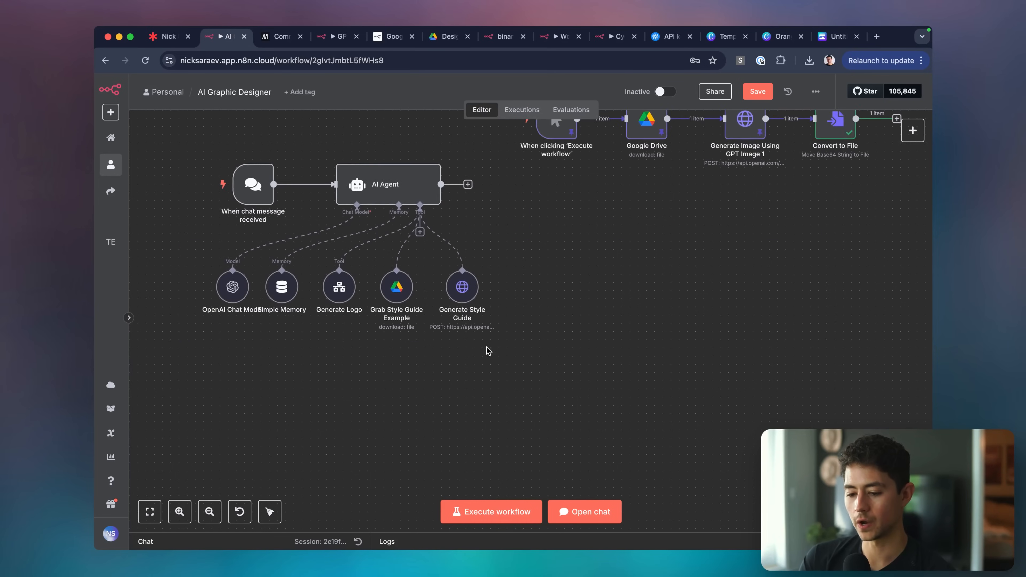
scroll(408, 379, left, 1)
scroll(408, 380, left, 1)
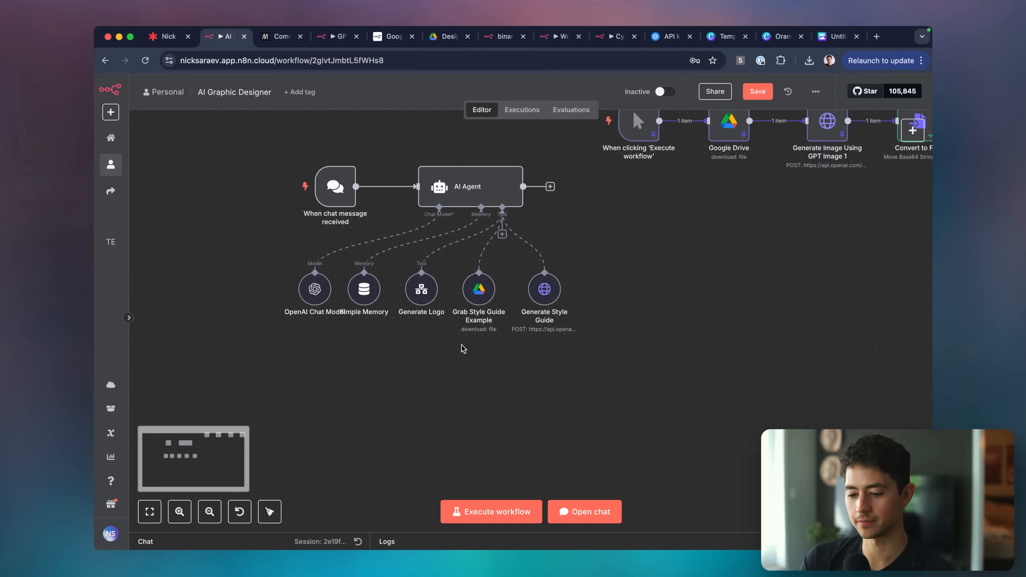
scroll(461, 344, up, 4)
scroll(504, 363, up, 1)
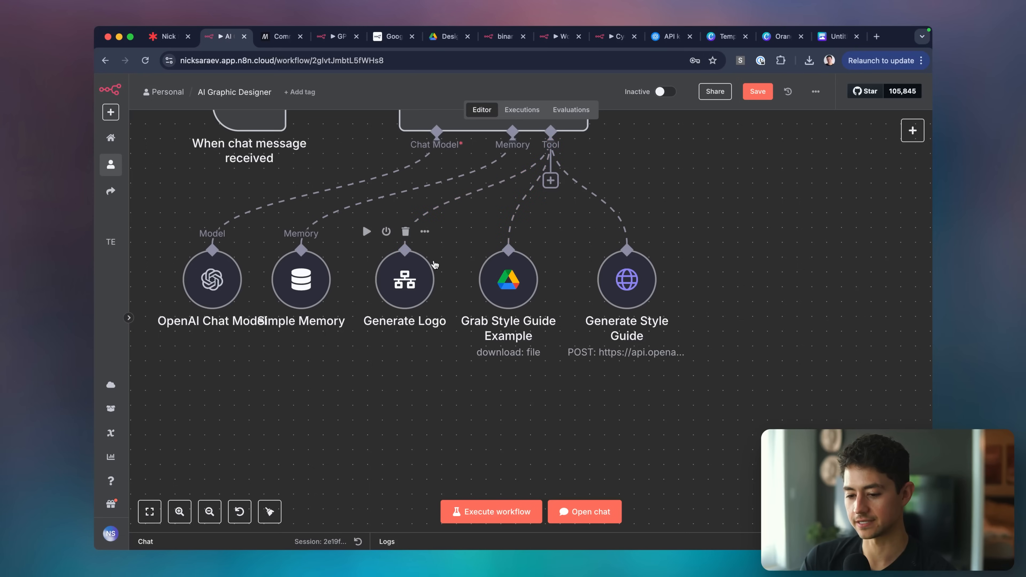
scroll(434, 265, up, 1)
scroll(435, 264, right, 1)
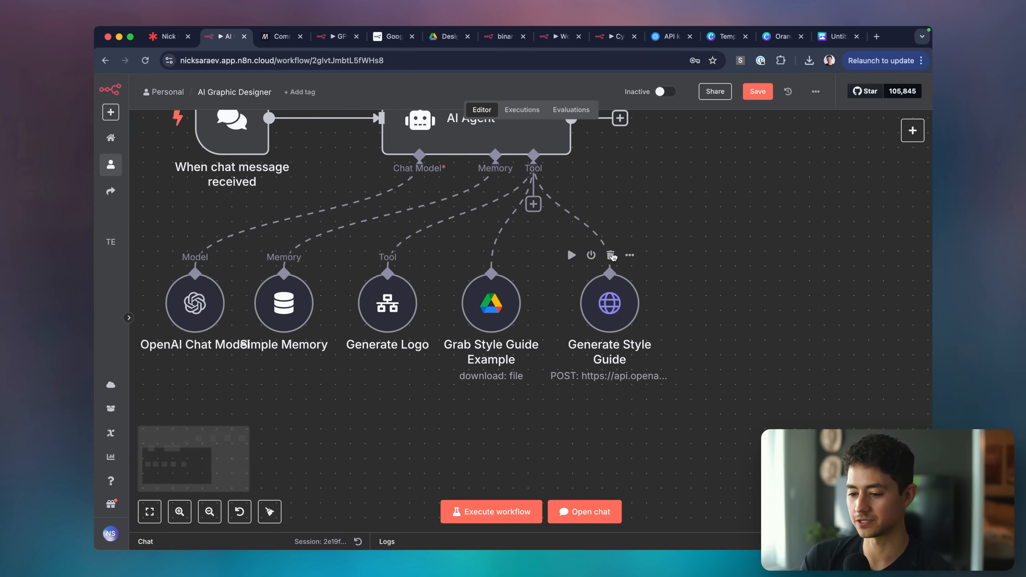
mouse_move(551, 196)
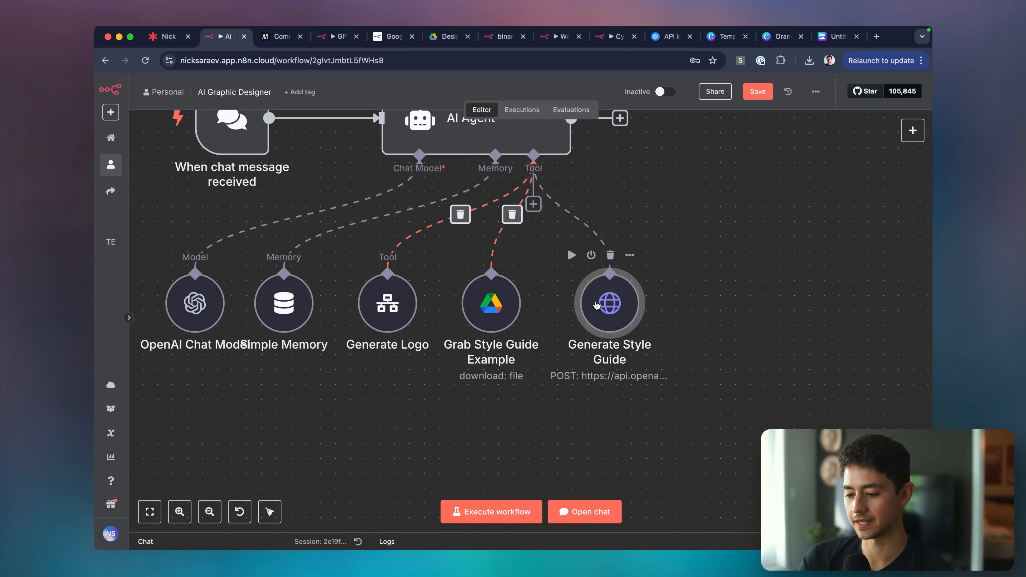
double_click(608, 306)
key(Escape)
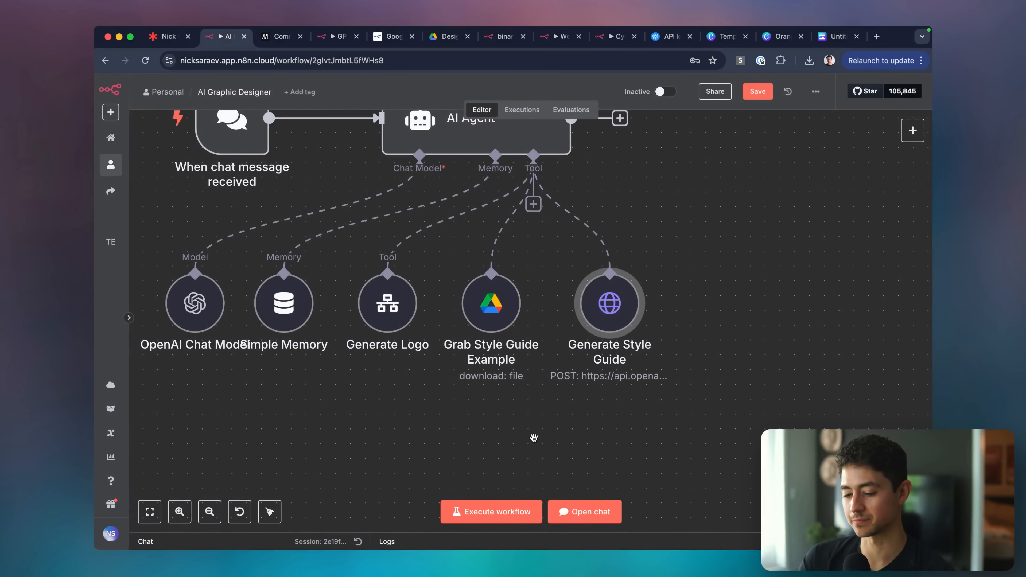
key(super+Tab)
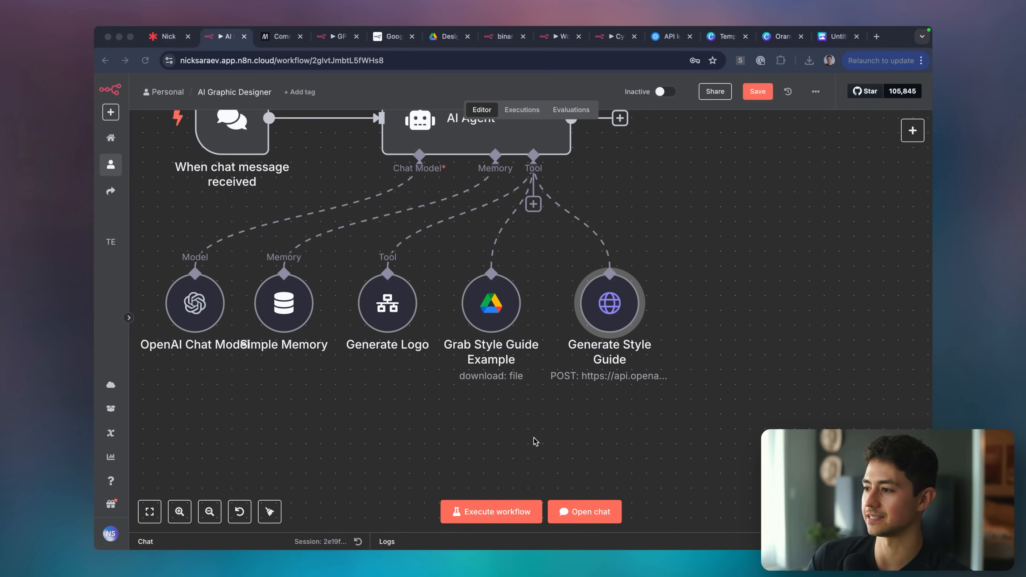
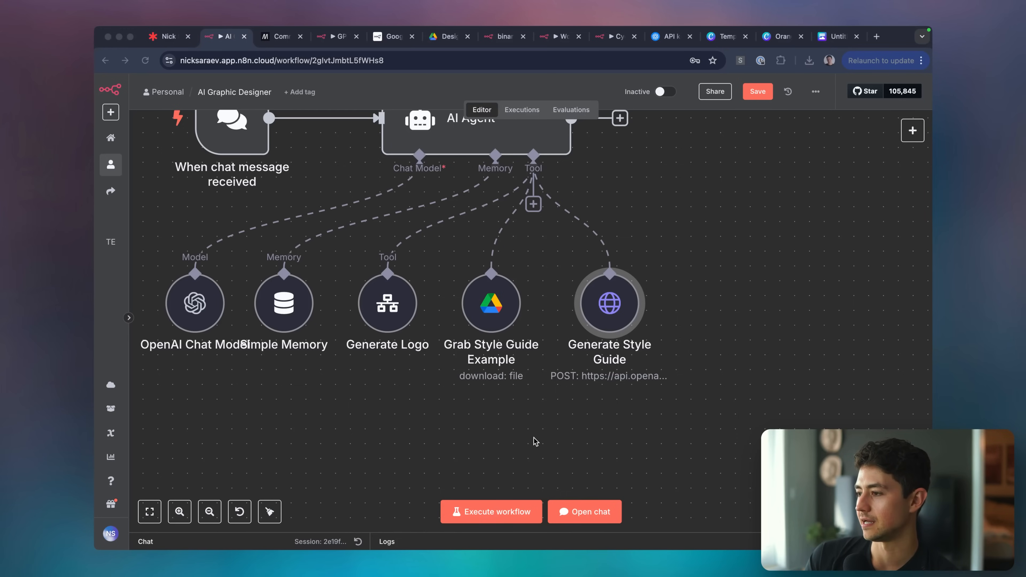
Delete the two style-guide tool nodes from the agent's tool row.
click(493, 316)
click(492, 309)
scroll(557, 375, down, 5)
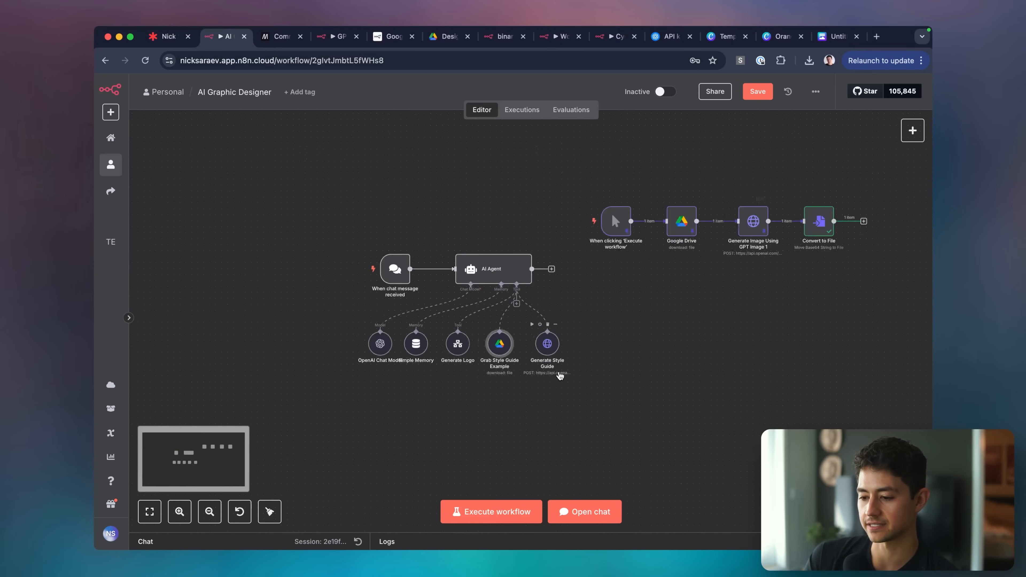
scroll(650, 325, right, 1)
scroll(488, 390, up, 3)
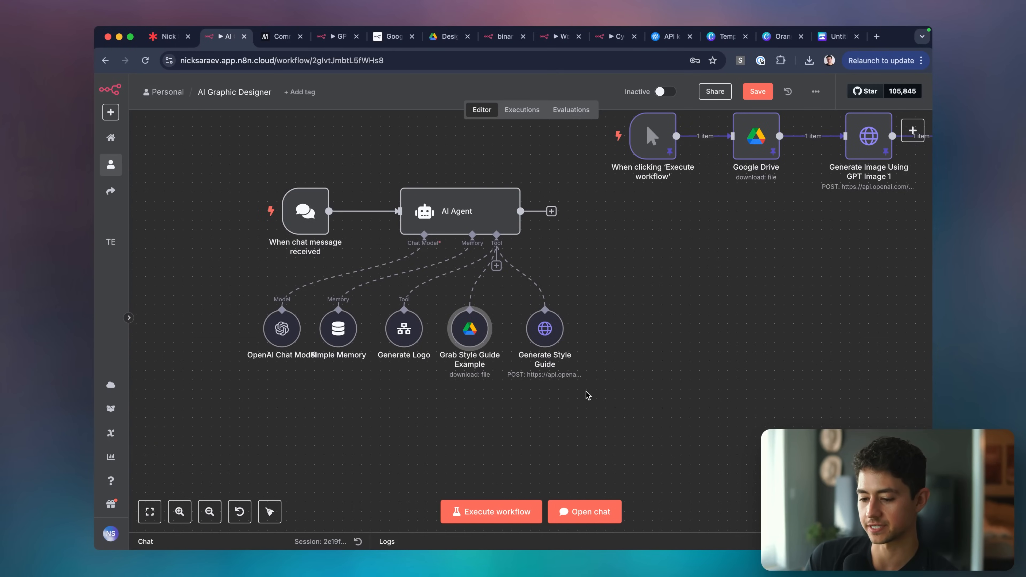
drag(577, 386, 440, 296)
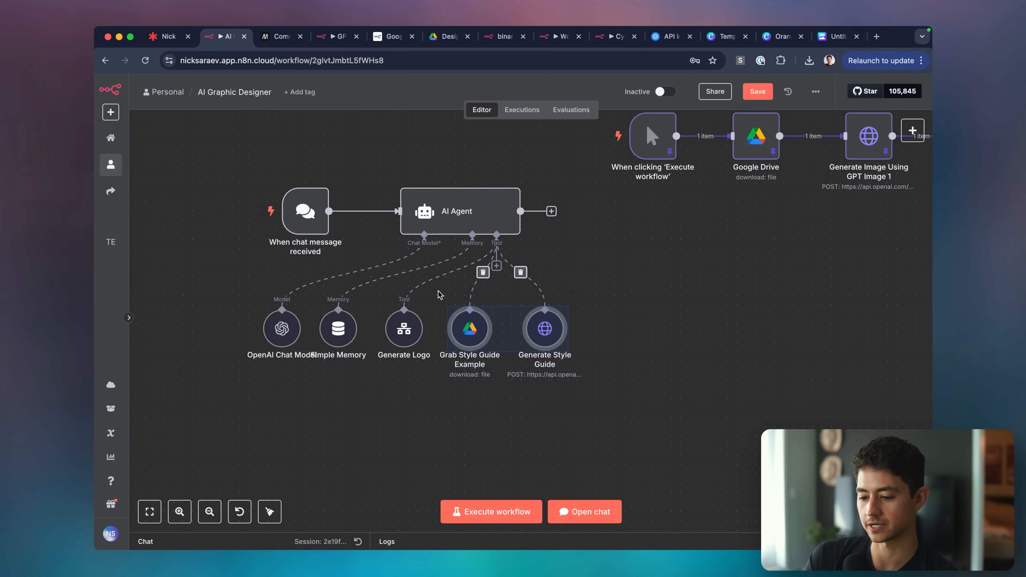
key(Delete)
Duplicate the Generate Logo tool as Generate Logo1 beside the other tools.
click(404, 328)
key(ctrl+c)
key(ctrl+v)
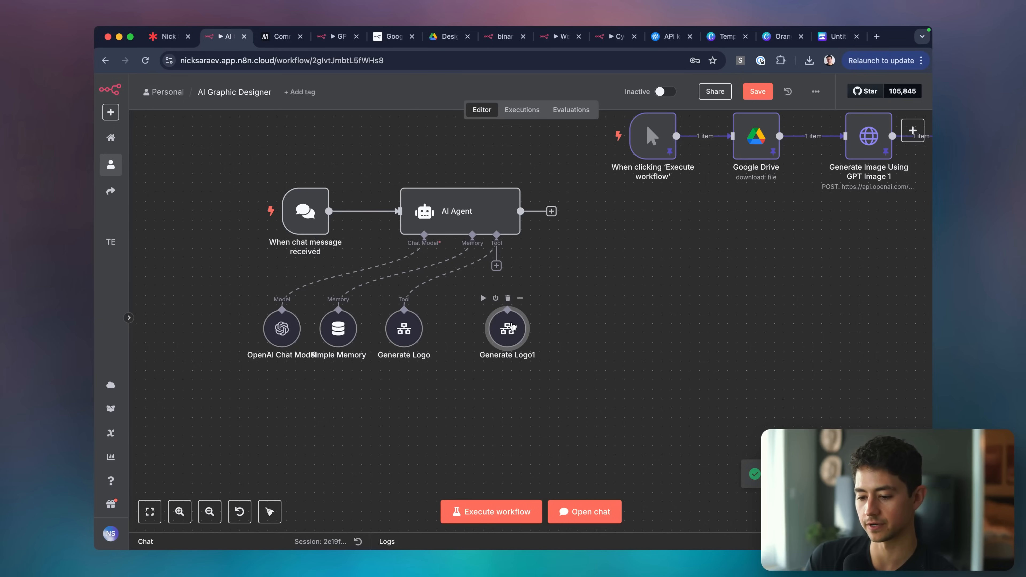
mouse_move(508, 310)
mouse_down()
mouse_move(488, 267)
mouse_move(501, 294)
mouse_up()
Create a new sub-workflow from Generate Logo1's Workflow field.
double_click(498, 320)
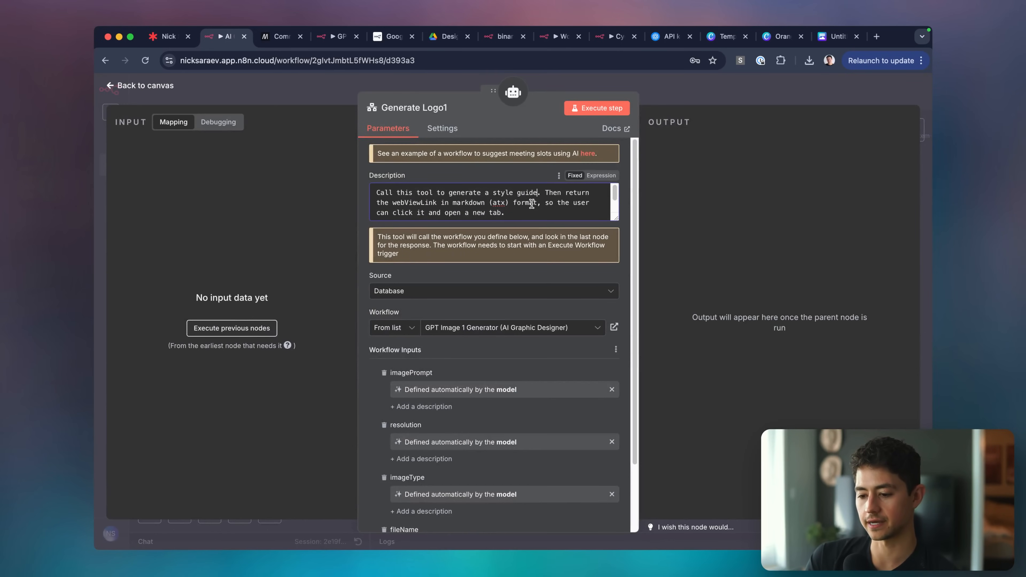
scroll(529, 206, down, 1)
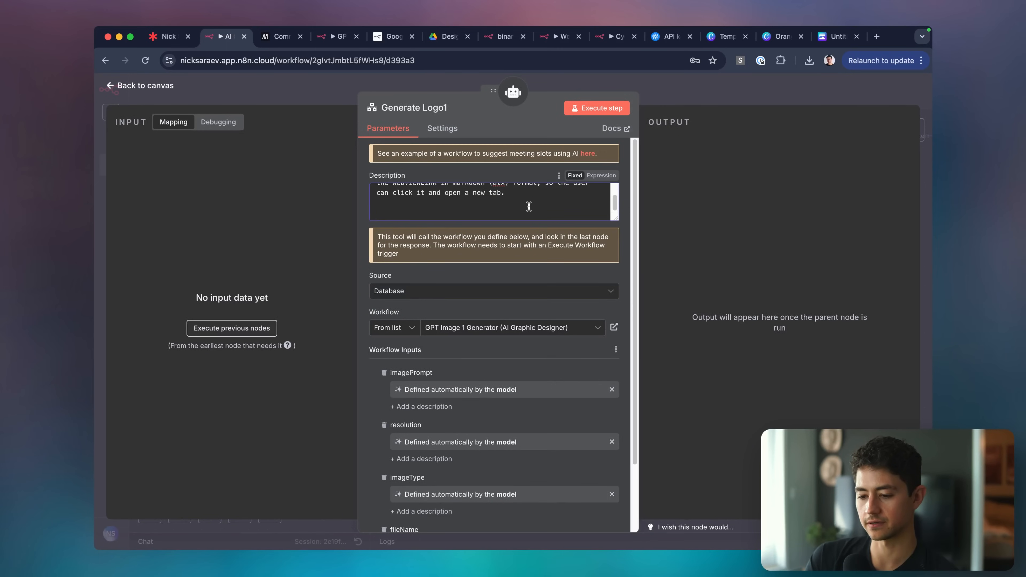
click(681, 97)
double_click(488, 341)
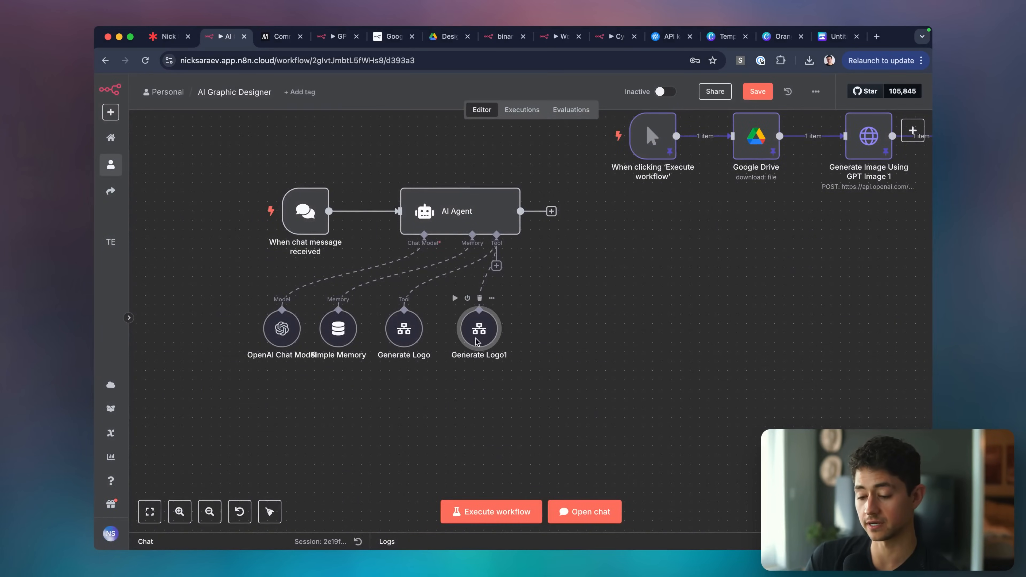
scroll(527, 359, down, 3)
click(450, 247)
click(449, 294)
Edit the GPT Image 1 Generator workflow's title to read Logo Generator.
drag(370, 37, 310, 44)
click(266, 93)
click(276, 93)
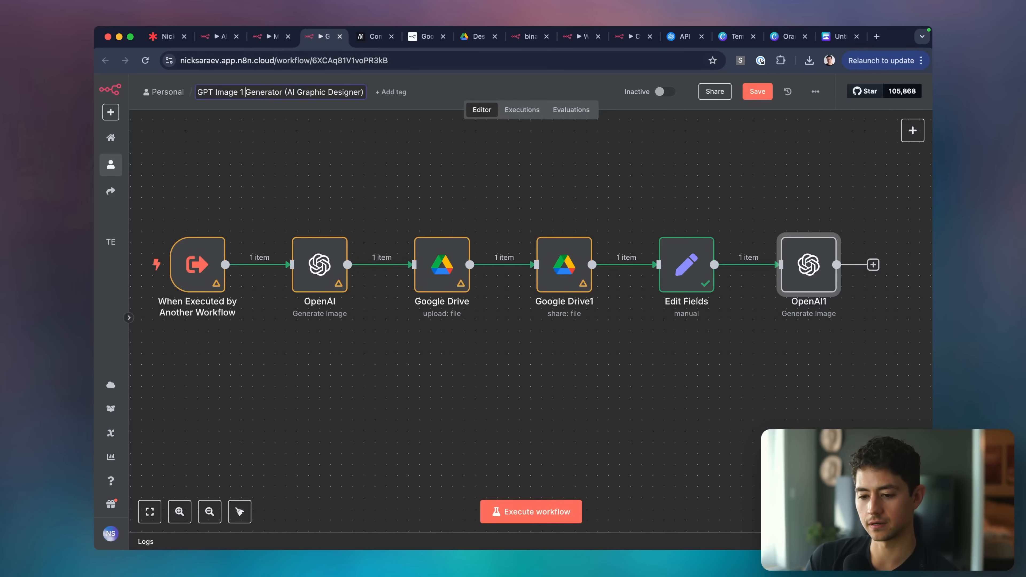
drag(245, 92, 198, 92)
text(Logo)
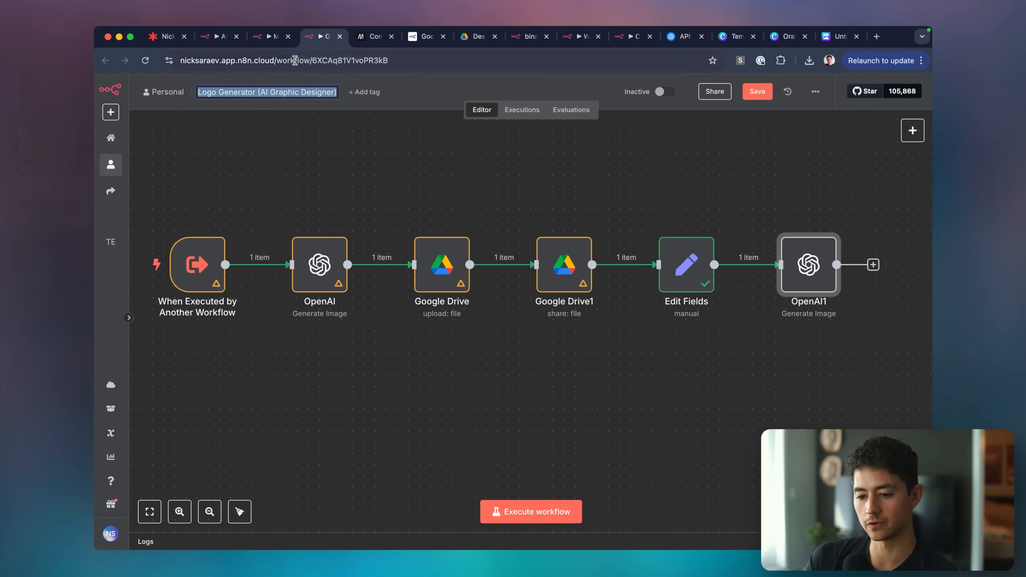
Rename My Sub-Workflow 1 to Style Guide Generator, then select the four test-chain nodes.
click(275, 45)
click(389, 85)
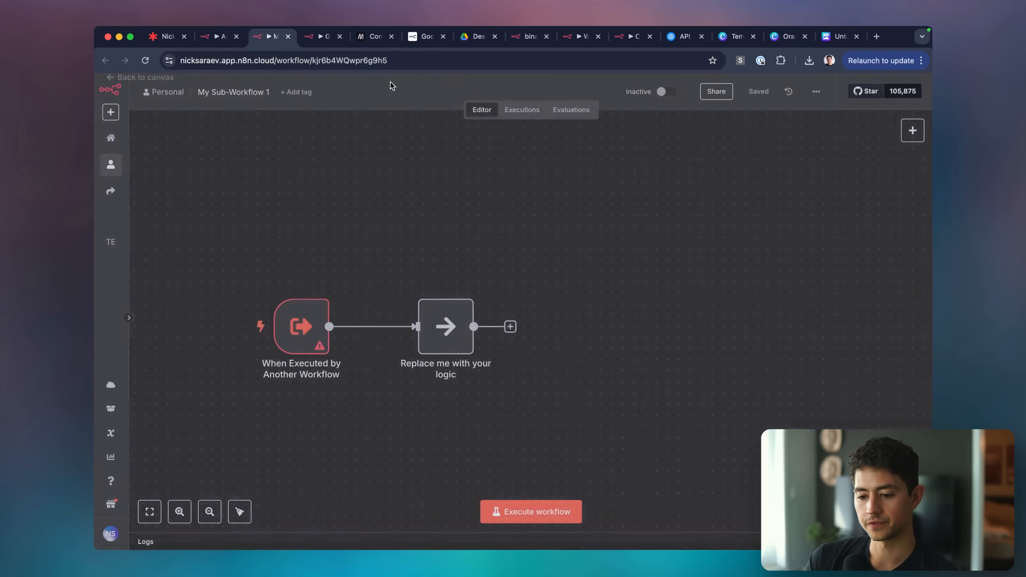
click(233, 92)
key(super+v)
double_click(210, 93)
text(Style Guide)
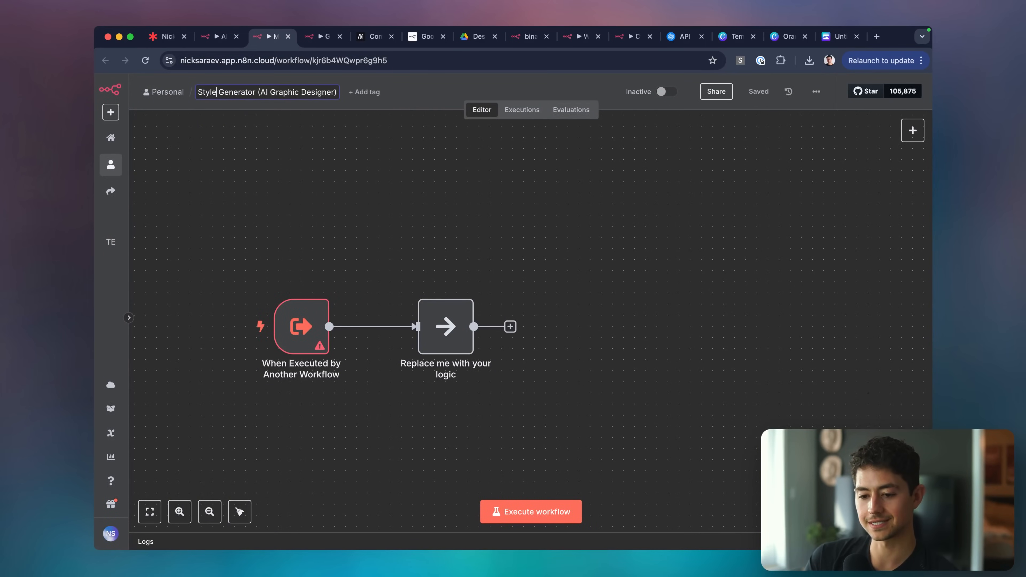
click(379, 197)
click(225, 39)
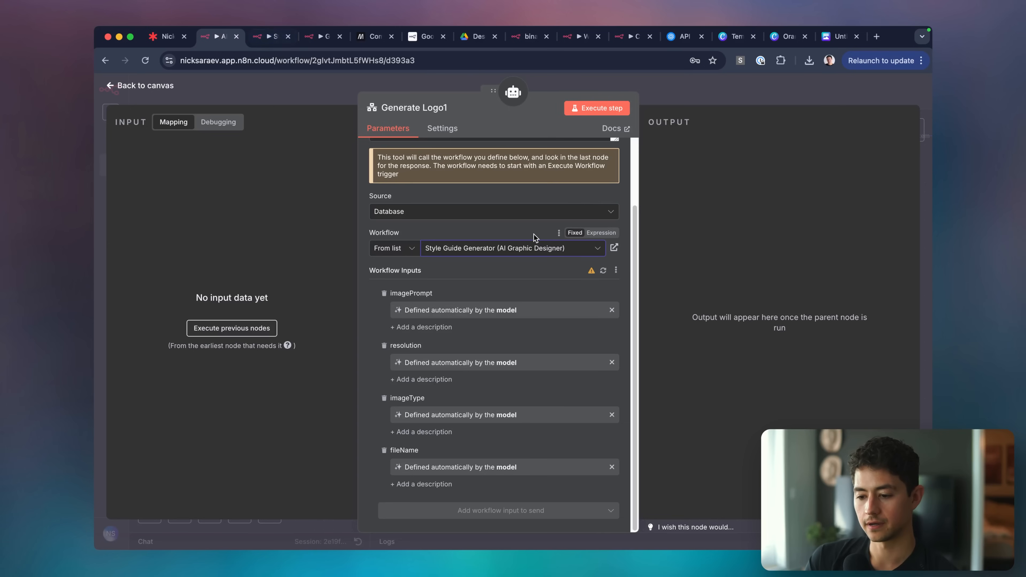
key(Escape)
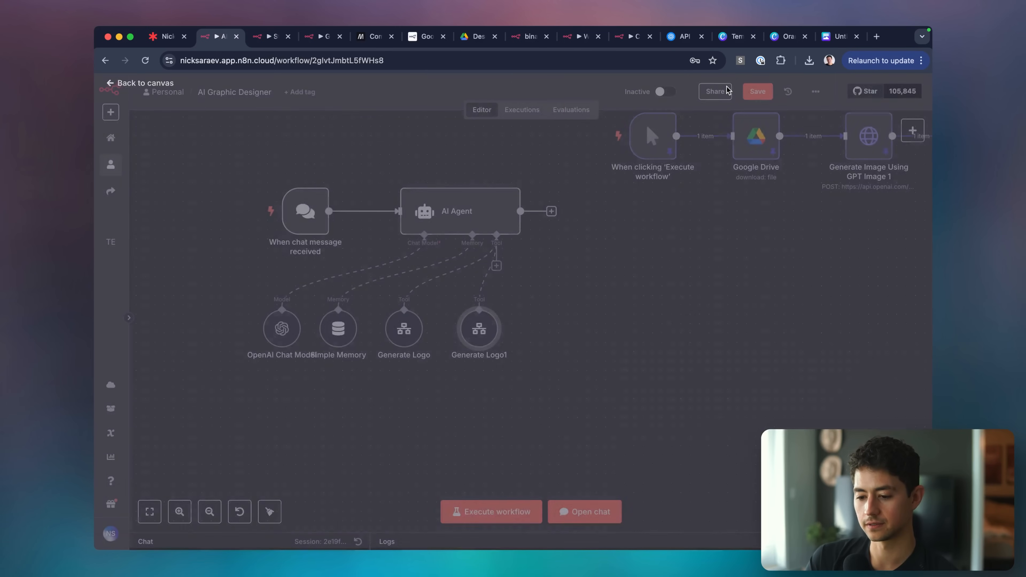
drag(553, 142, 857, 243)
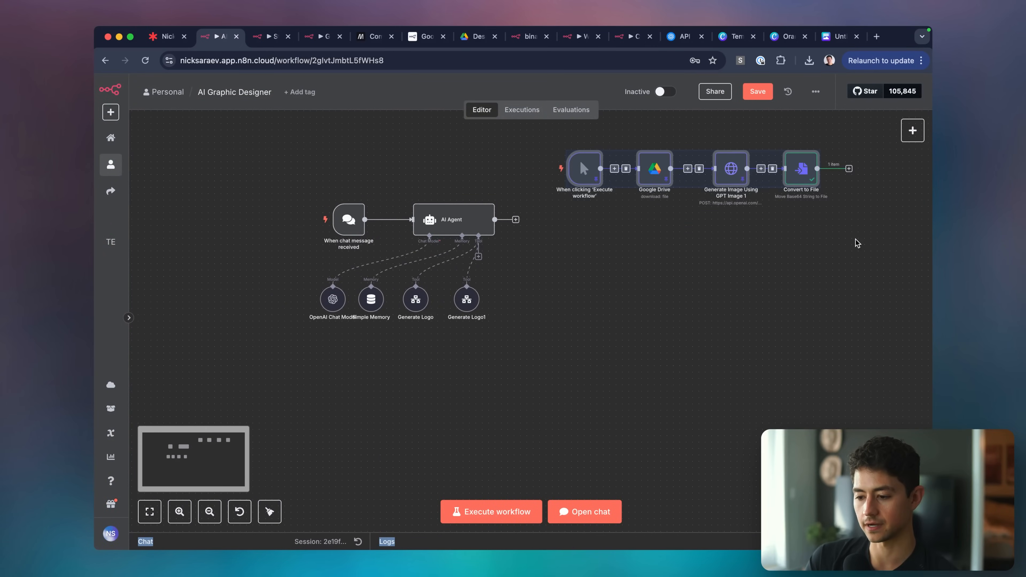
Paste the four test-chain nodes into the Style Guide Generator workflow.
key(Delete)
click(701, 265)
key(ctrl+Tab)
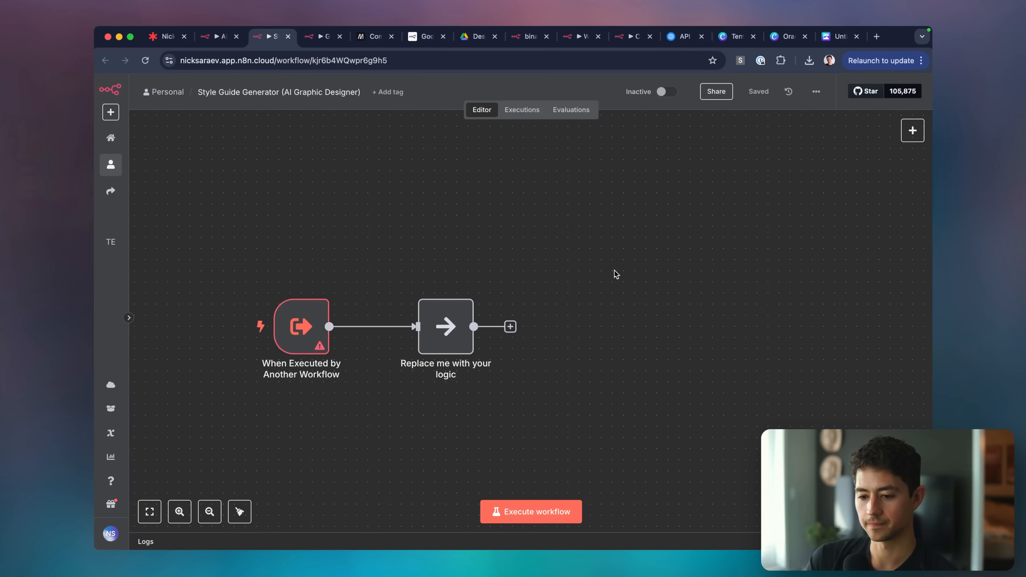
key(super+v)
drag(728, 430, 374, 197)
drag(375, 258, 395, 275)
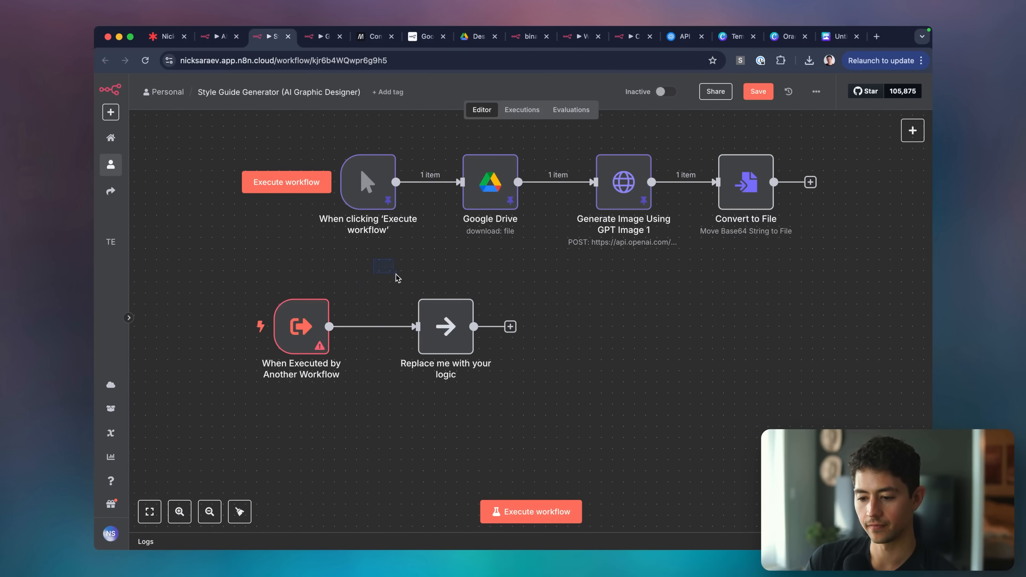
Remove the manual trigger and placeholder, chaining Google Drive, Generate Image, Convert to File after the trigger.
drag(288, 132, 442, 271)
key(Delete)
drag(416, 144, 812, 219)
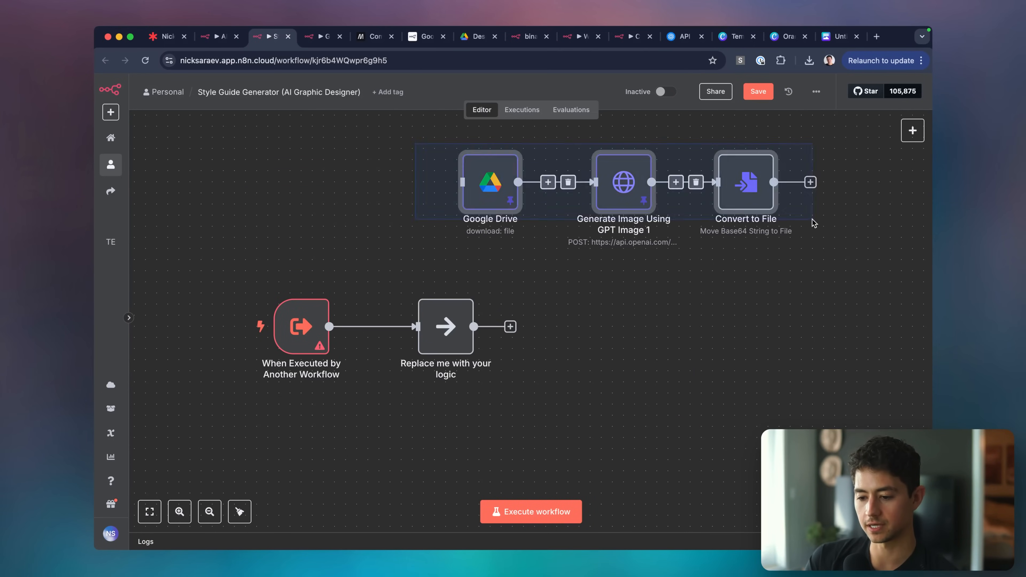
drag(733, 183, 733, 294)
drag(485, 295, 397, 339)
key(Delete)
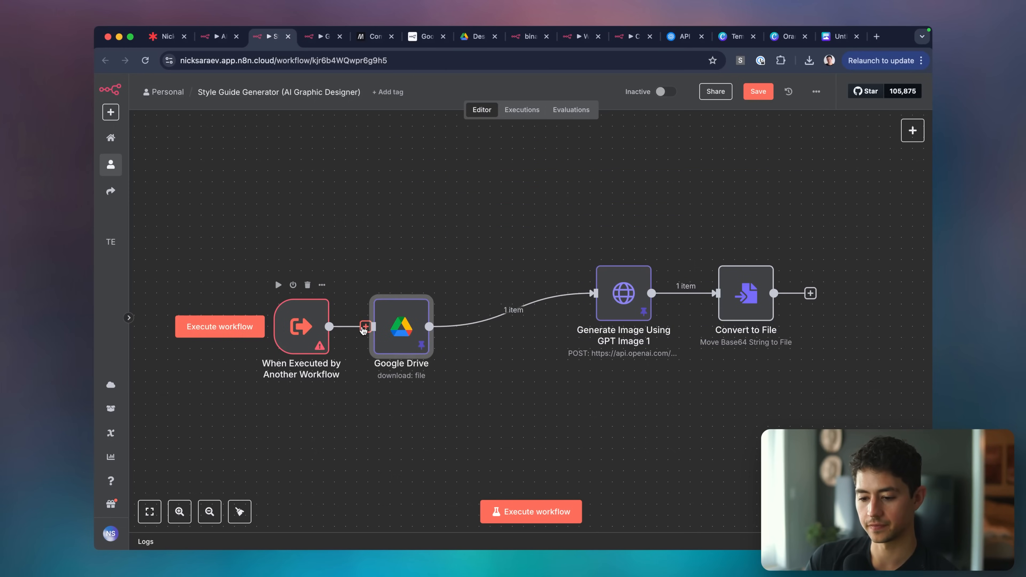
drag(532, 215, 727, 347)
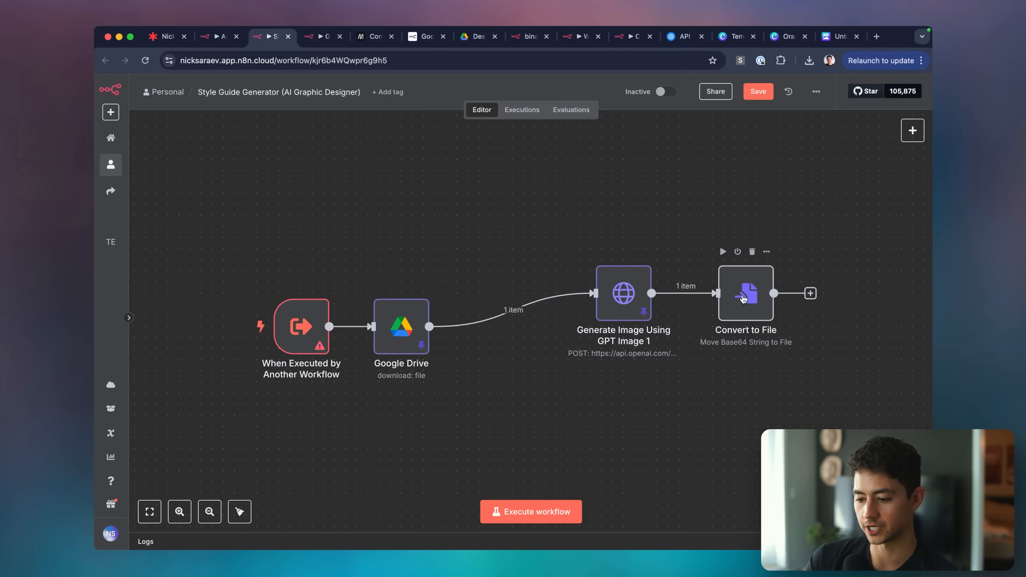
drag(743, 298, 732, 299)
drag(819, 392, 553, 232)
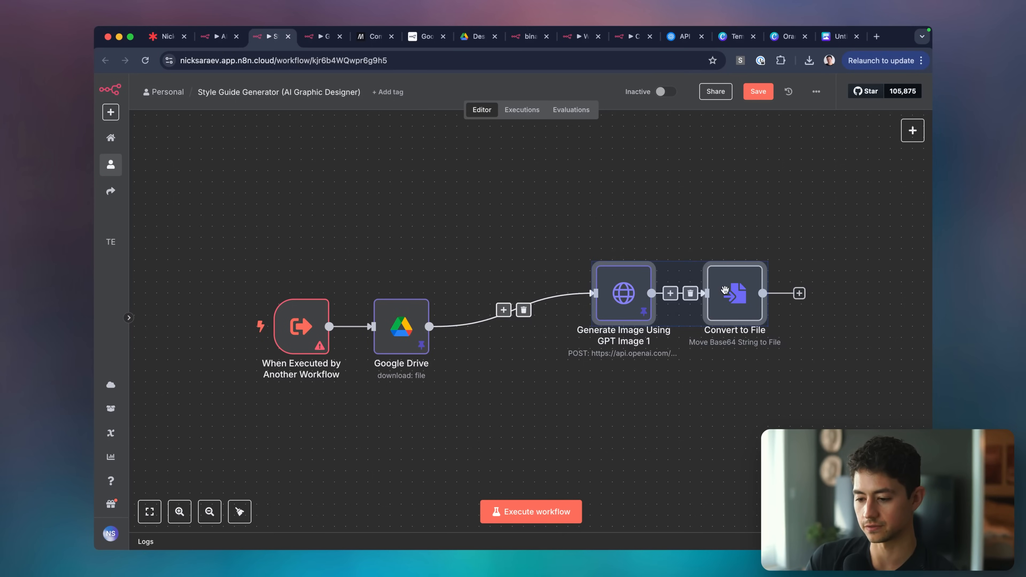
drag(724, 290, 622, 325)
Add a Google Drive Upload file step after Convert to File.
click(698, 326)
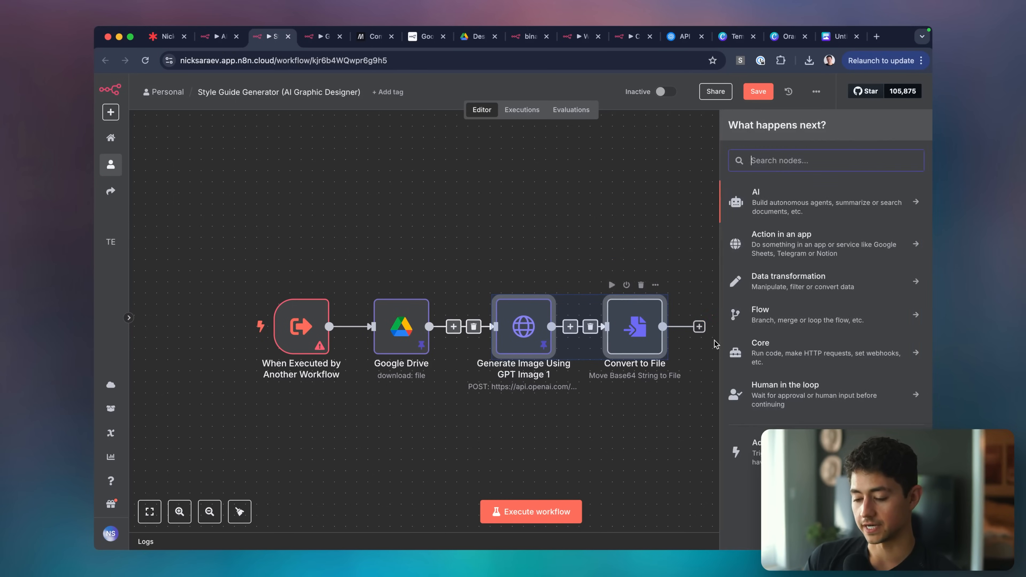
text(upload)
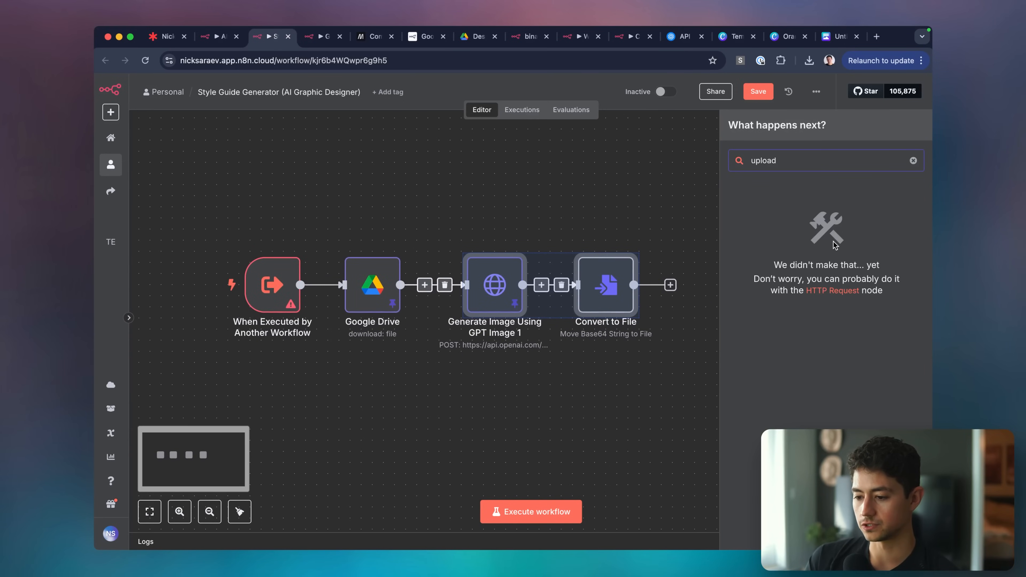
key(alt+BackSpace)
text(drive)
key(Return)
key(Escape)
key(Tab)
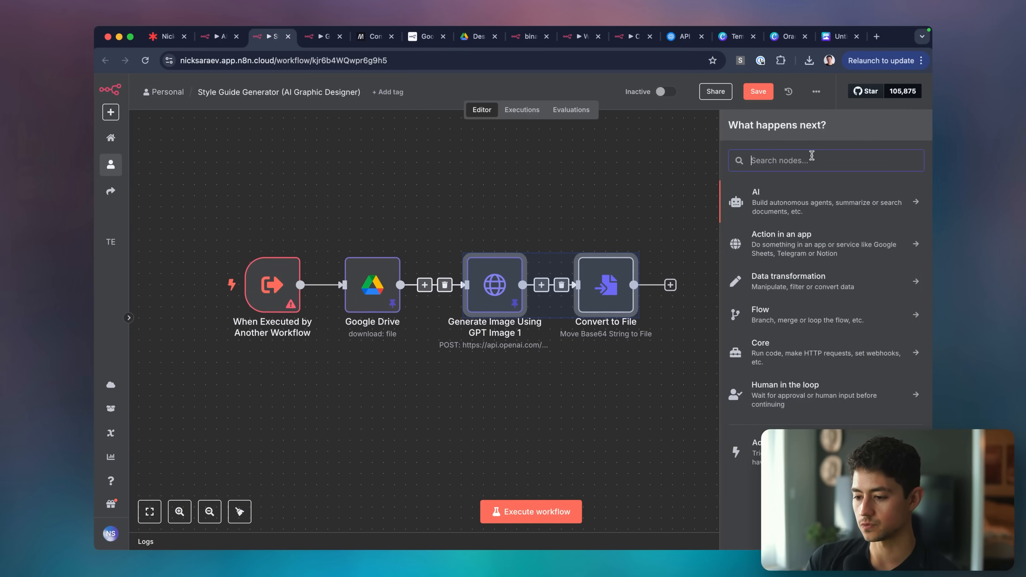
text(upload)
text(drive)
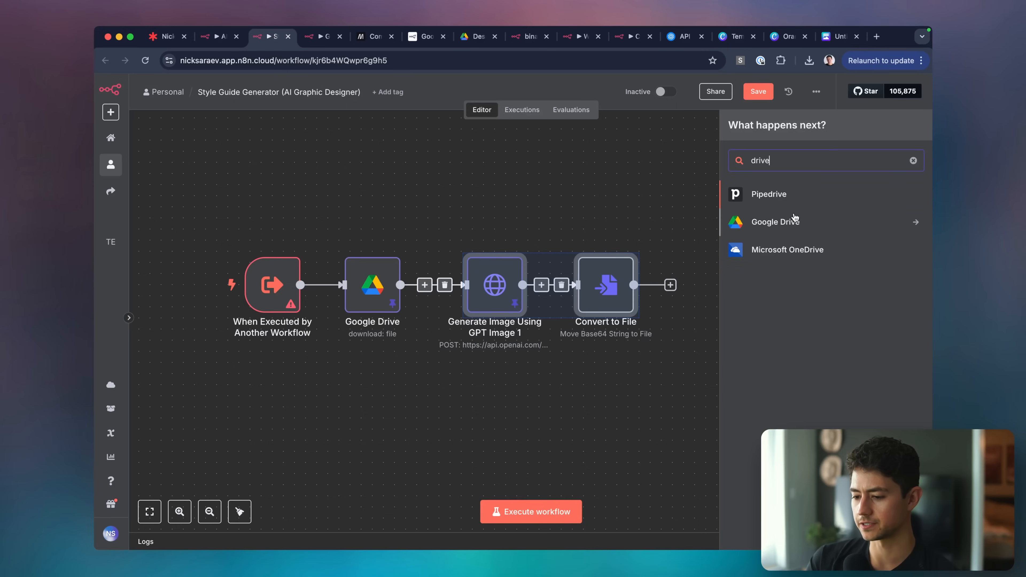
click(795, 222)
text(upload)
click(785, 230)
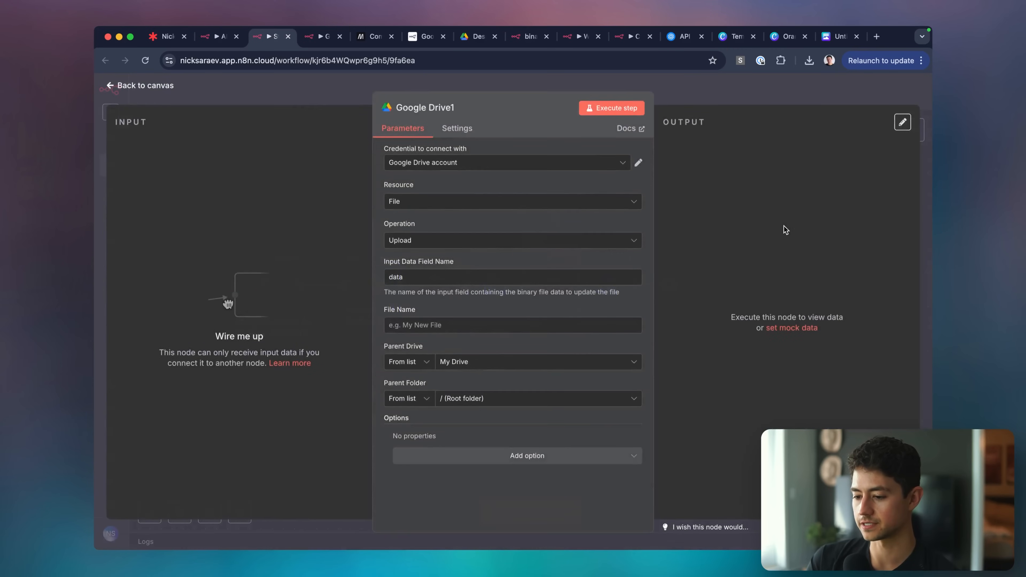
key(Escape)
In Logo Generator, copy the two Google Drive nodes and delete the OpenAI1 node.
click(319, 36)
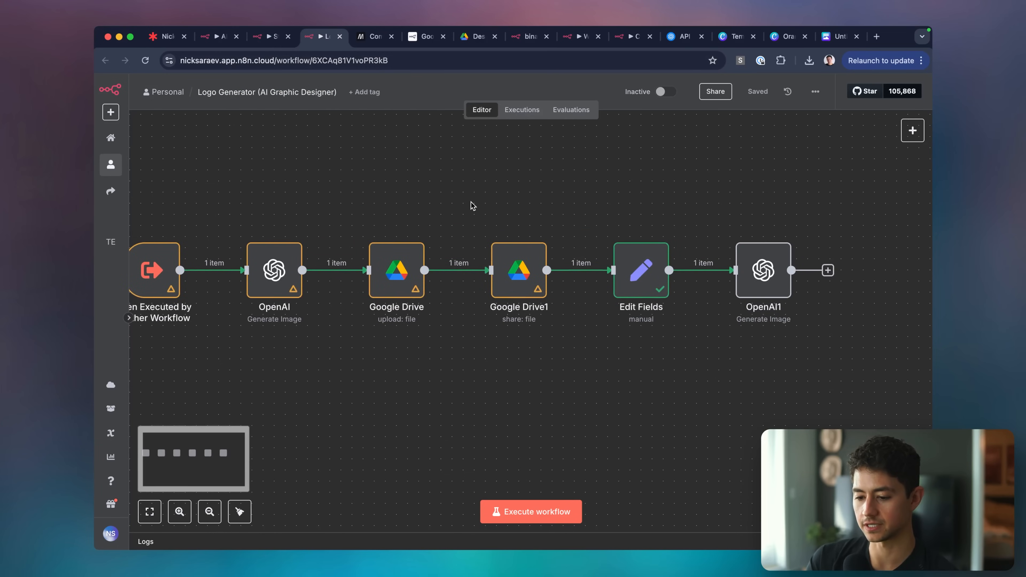
drag(559, 309, 597, 368)
key(super+c)
click(593, 382)
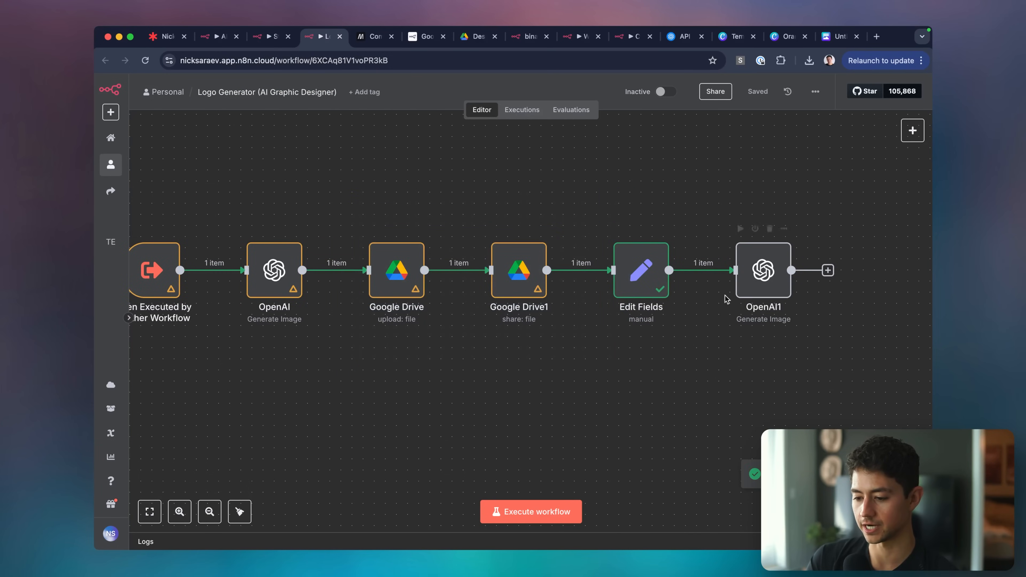
scroll(694, 311, left, 3)
scroll(740, 325, right, 2)
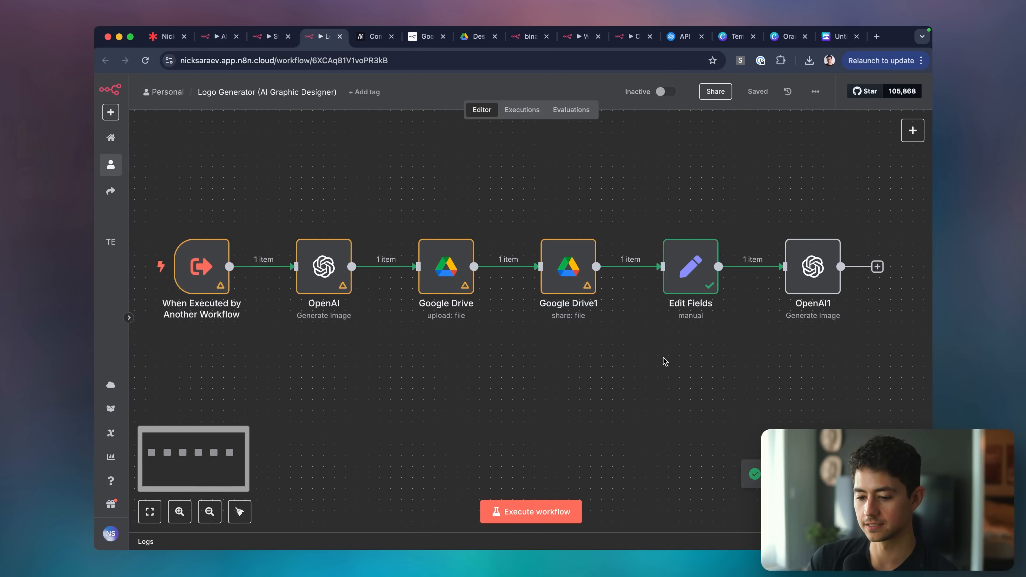
scroll(667, 358, right, 1)
drag(749, 275, 775, 262)
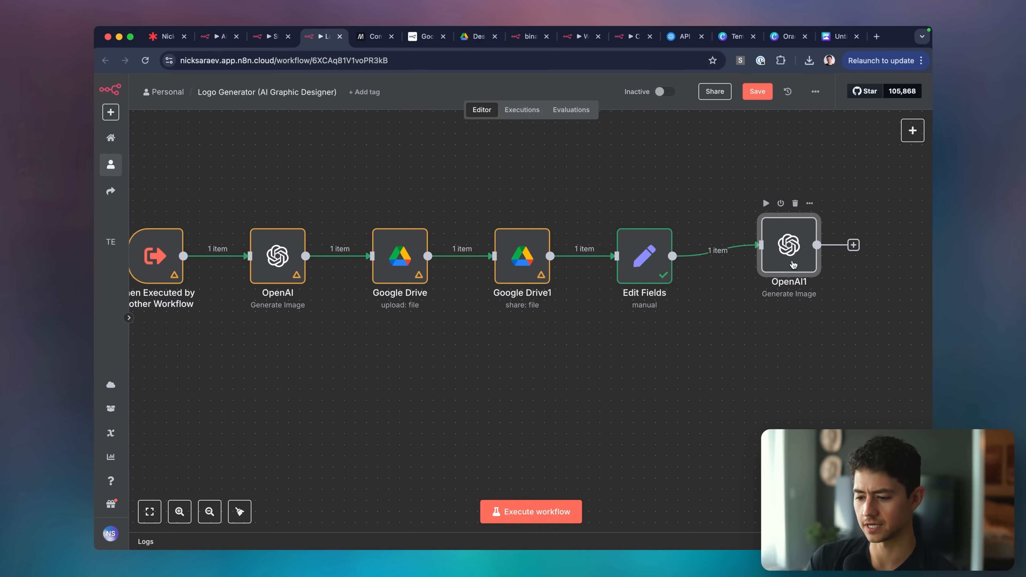
double_click(793, 260)
key(Escape)
key(Delete)
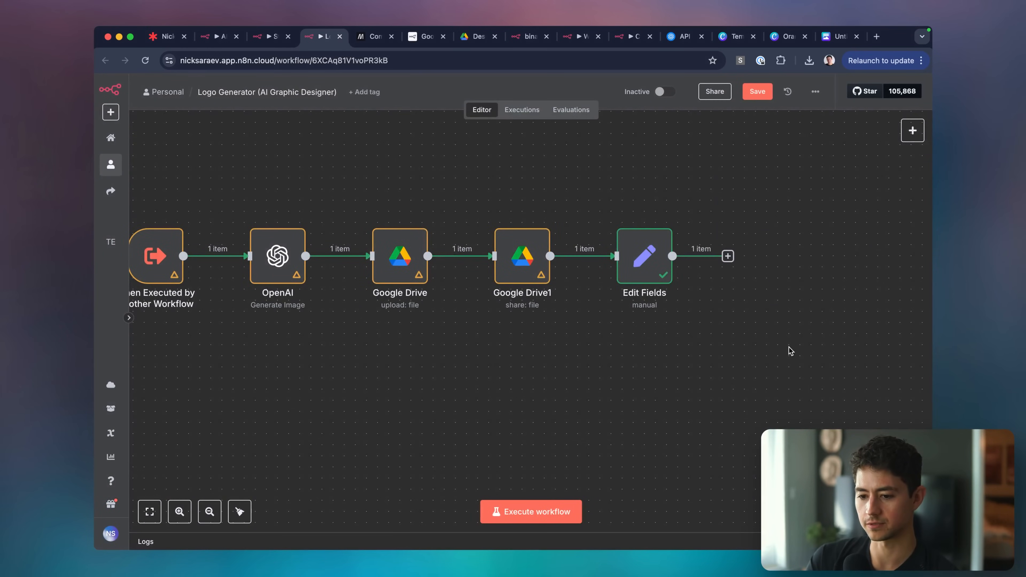
Paste the Drive nodes, delete Google Drive1, and move Drive2 and Drive3 into its place.
key(ctrl+shift+Tab)
key(super+v)
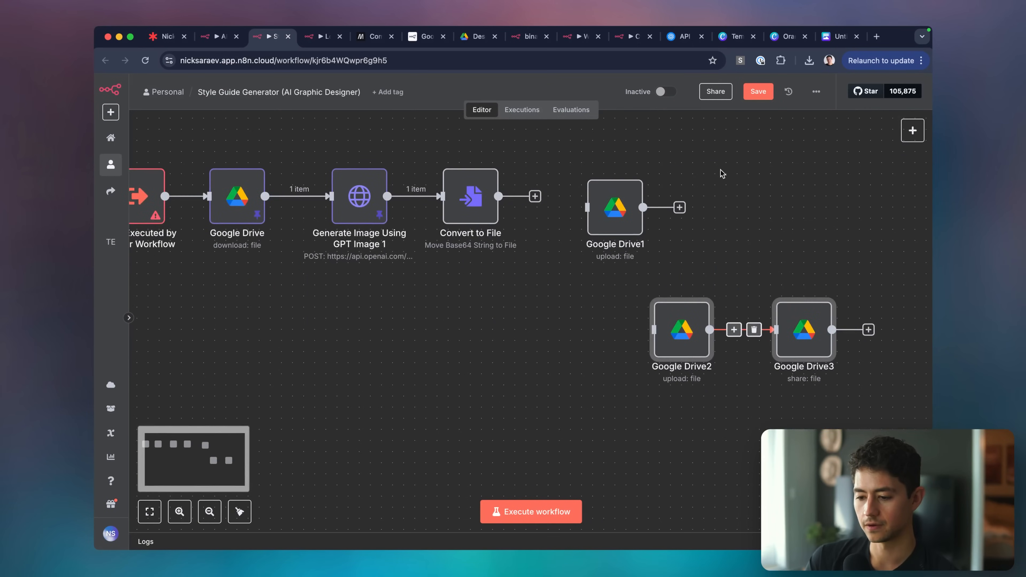
click(615, 207)
key(Delete)
drag(559, 275, 905, 400)
drag(805, 328, 728, 206)
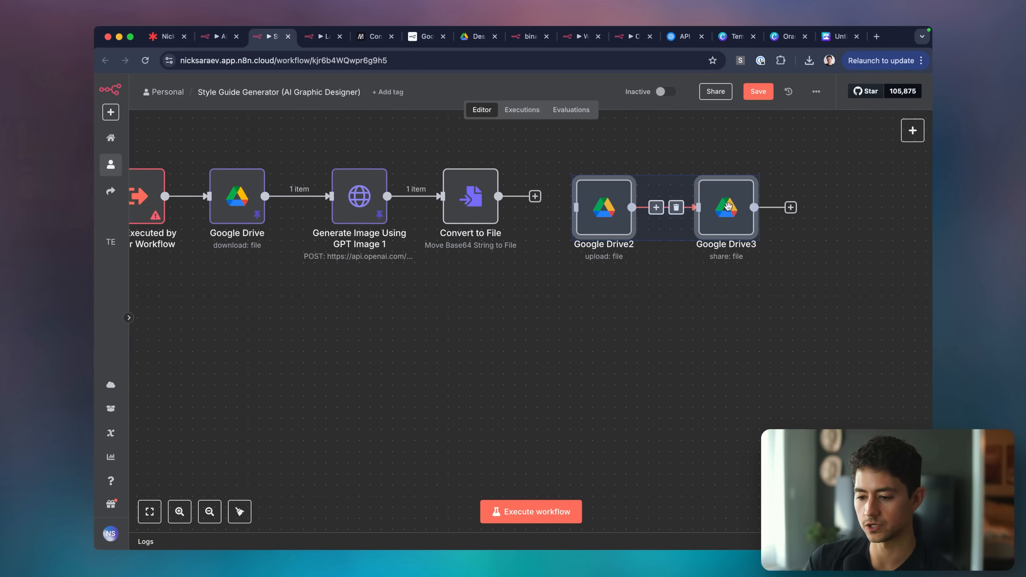
Align Google Drive2 and Drive3 after Convert to File and open Drive2's upload settings.
scroll(585, 215, up, 1)
scroll(585, 215, left, 1)
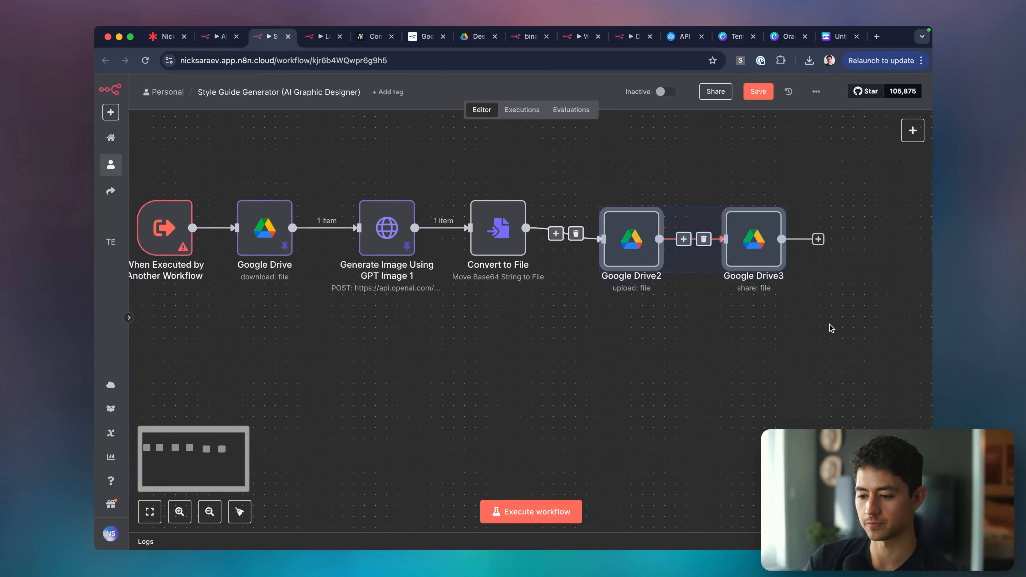
drag(755, 241, 743, 231)
click(667, 338)
scroll(667, 339, up, 1)
scroll(666, 339, left, 2)
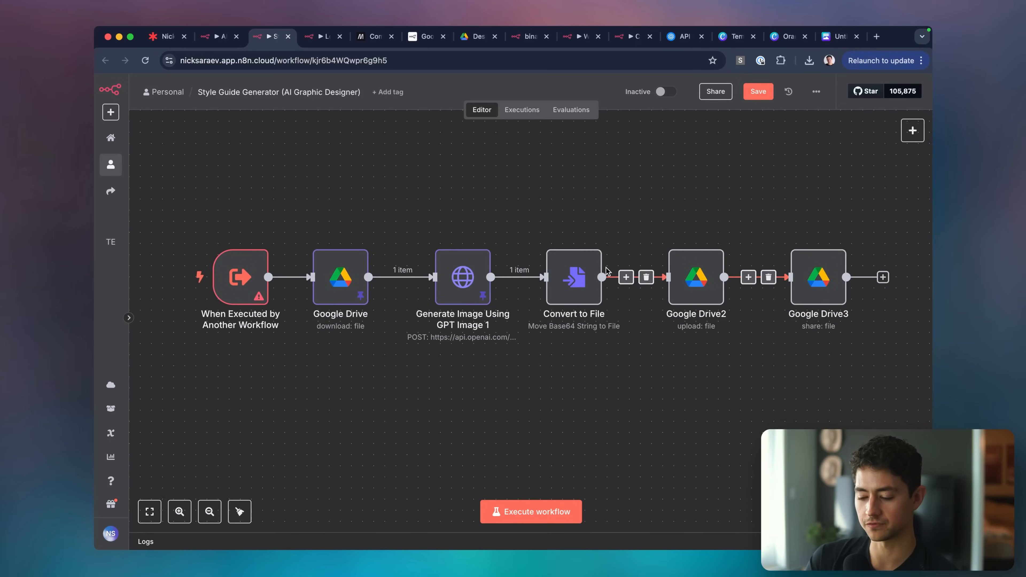
scroll(604, 270, down, 1)
scroll(605, 270, right, 1)
double_click(676, 274)
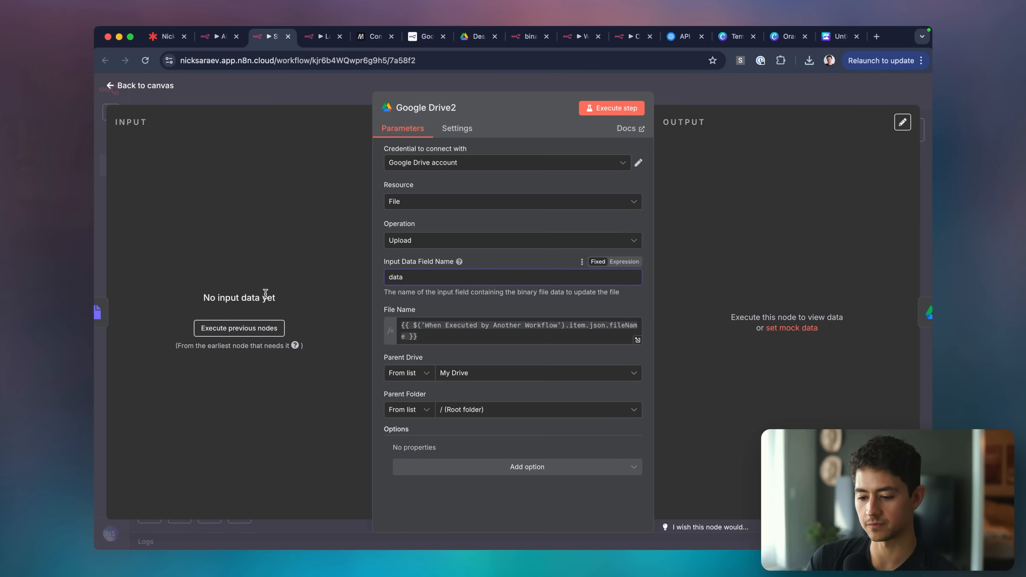
Compare the Style Guide trigger with the Logo Generator trigger's input fields.
key(Escape)
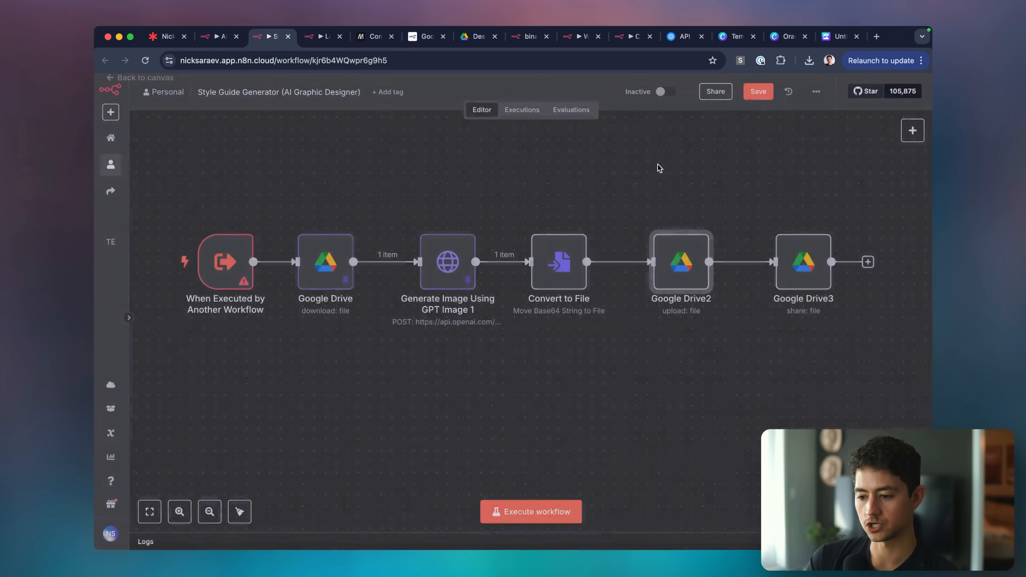
double_click(222, 262)
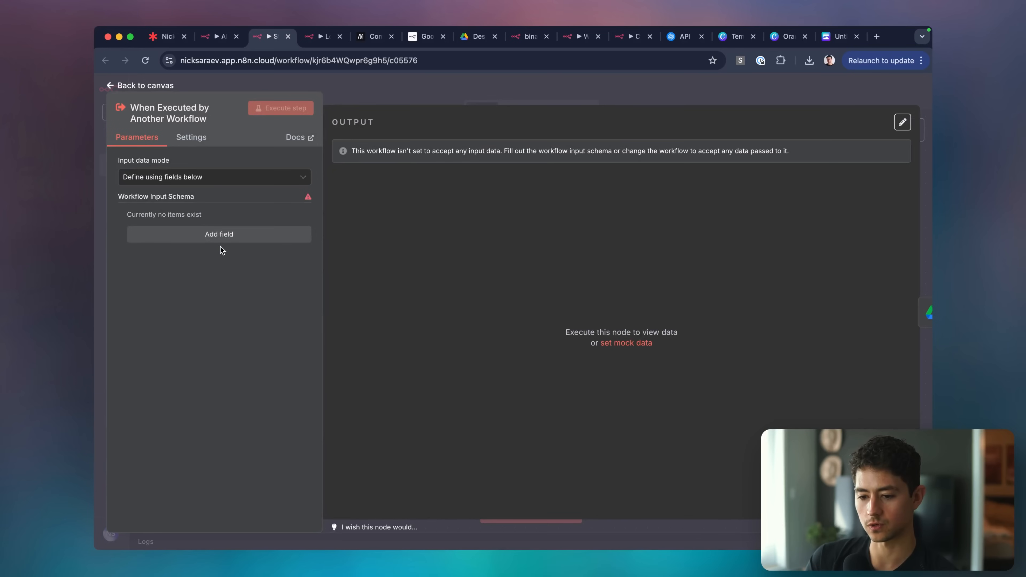
key(ctrl+Tab)
double_click(151, 260)
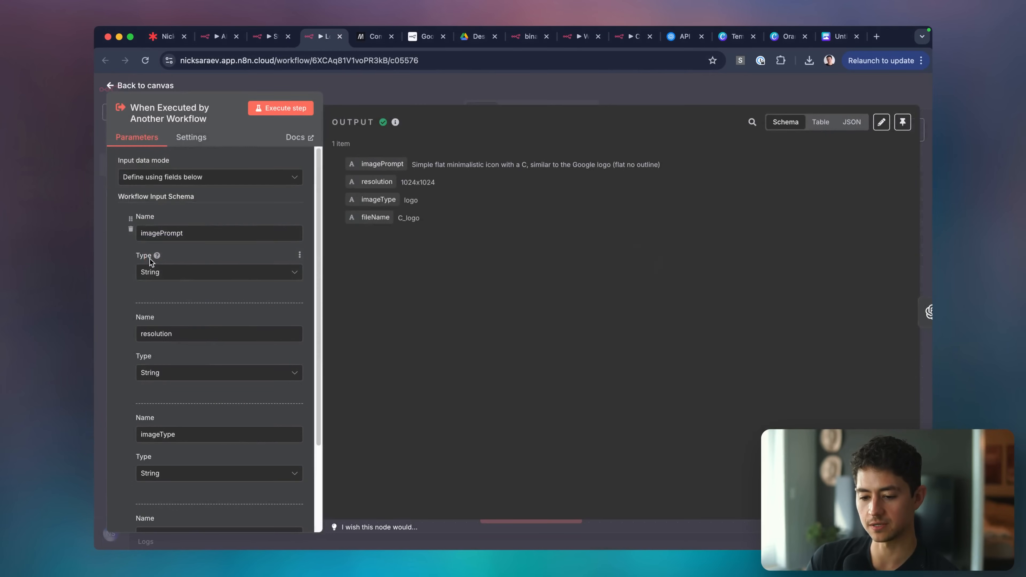
key(Escape)
key(ctrl+shift+Tab)
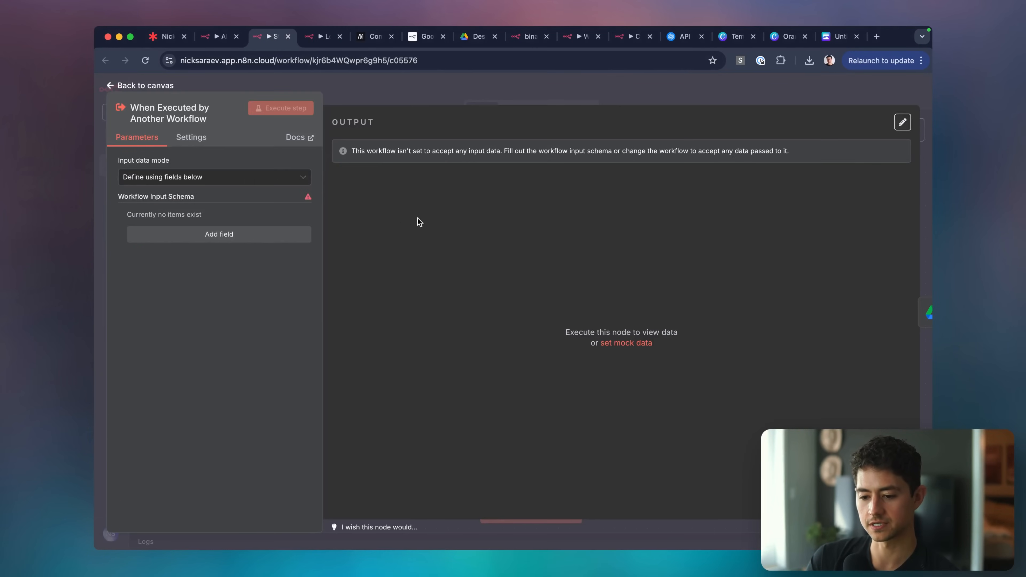
key(ctrl+Tab)
key(ctrl+shift+Tab)
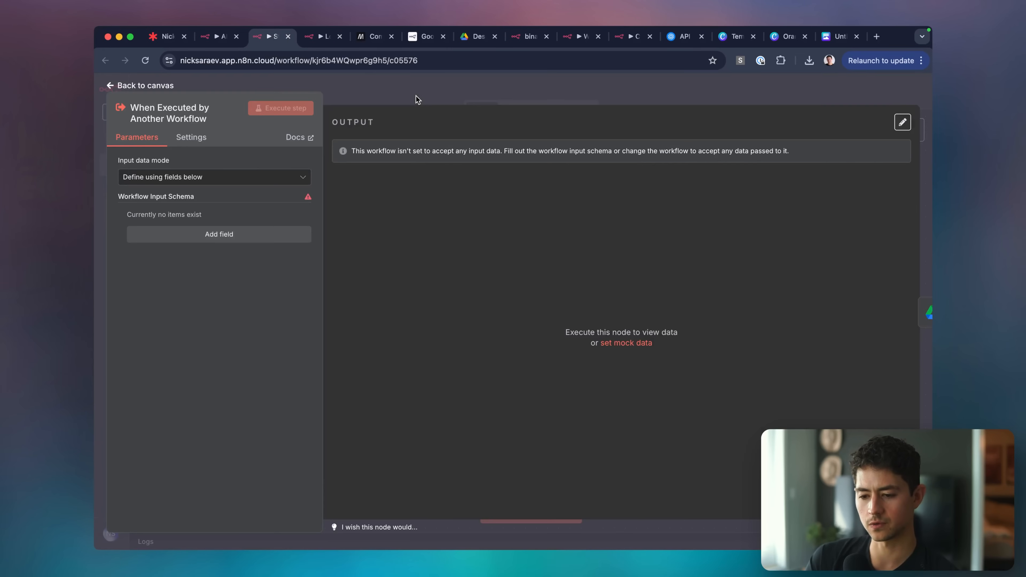
key(Escape)
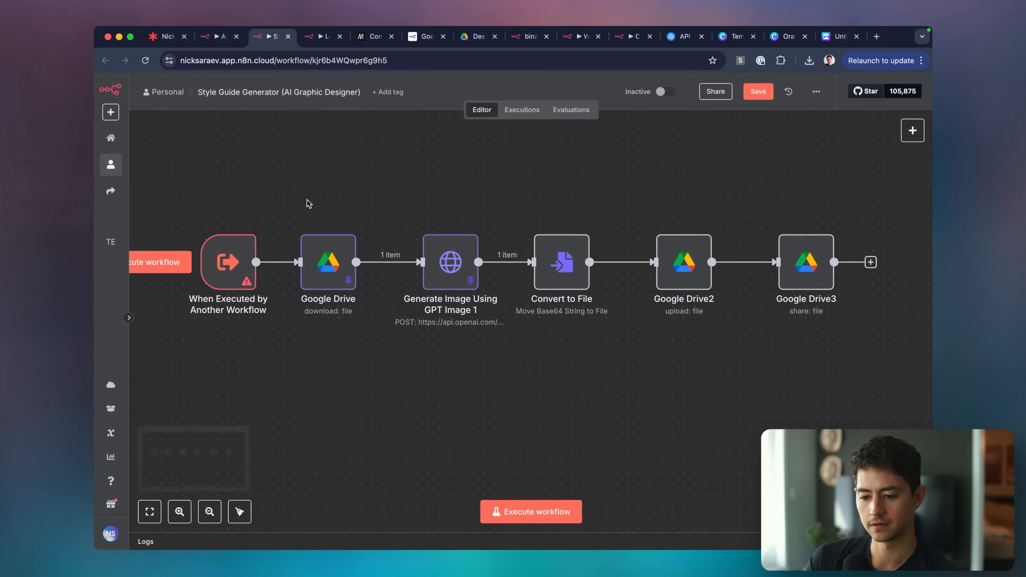
Add four input fields to the When Executed by Another Workflow trigger.
key(ctrl+Tab)
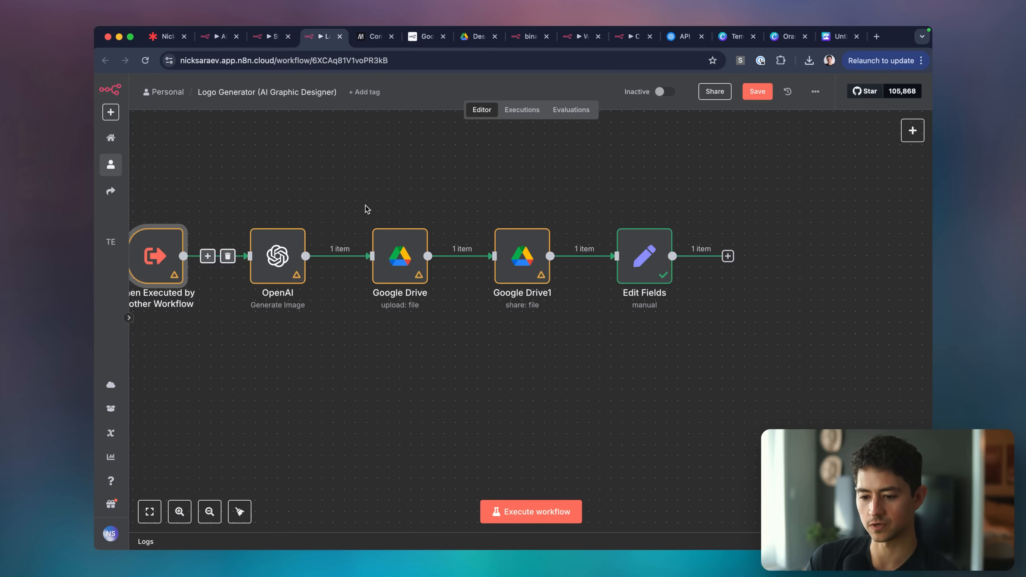
double_click(228, 253)
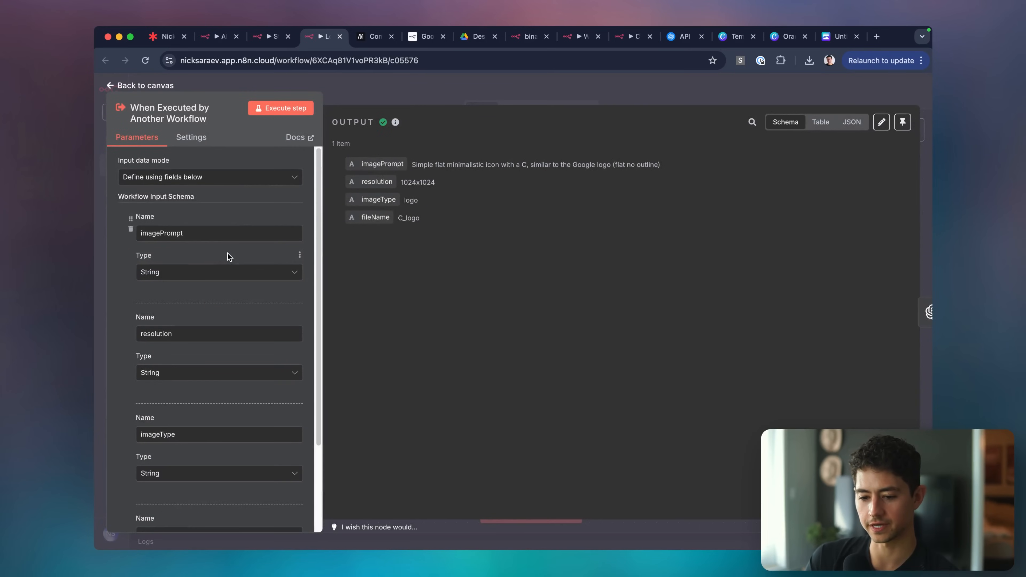
key(ctrl+shift+Tab)
double_click(328, 261)
click(222, 235)
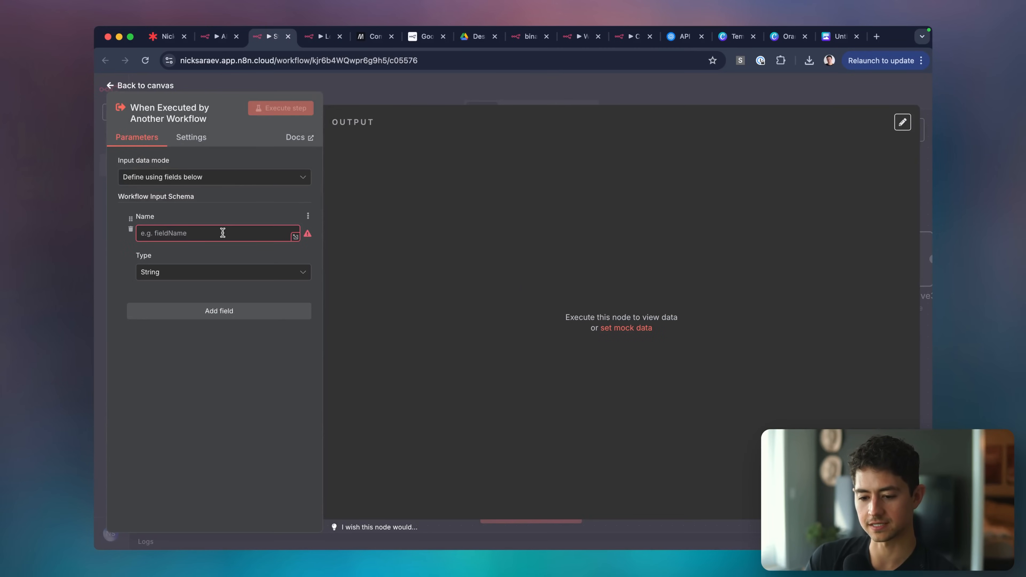
click(214, 312)
click(221, 404)
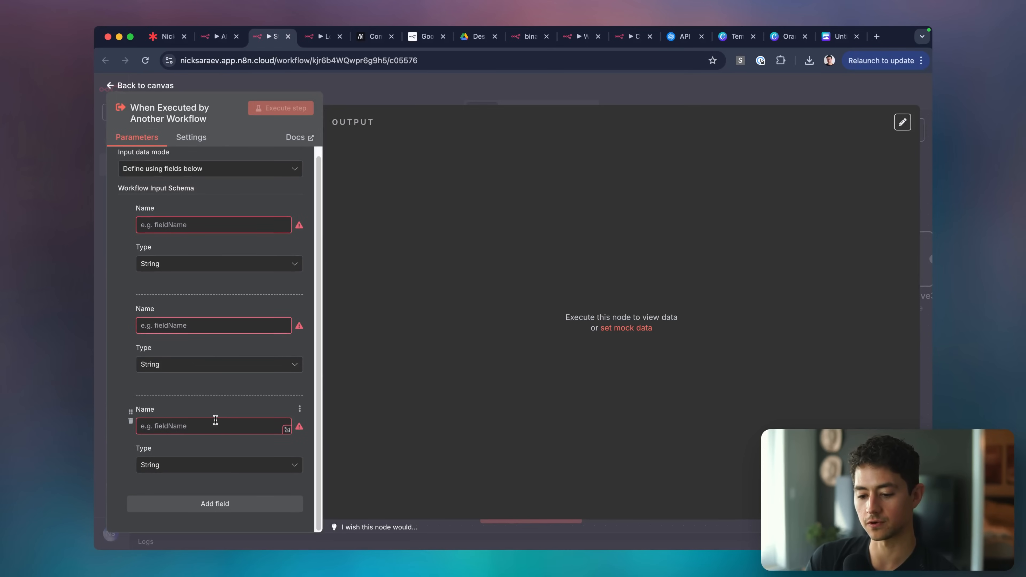
click(226, 498)
Name the first two trigger inputs imagePrompt and resolution.
key(ctrl+Tab)
key(ctrl+shift+Tab)
click(195, 225)
text(imagePromp)
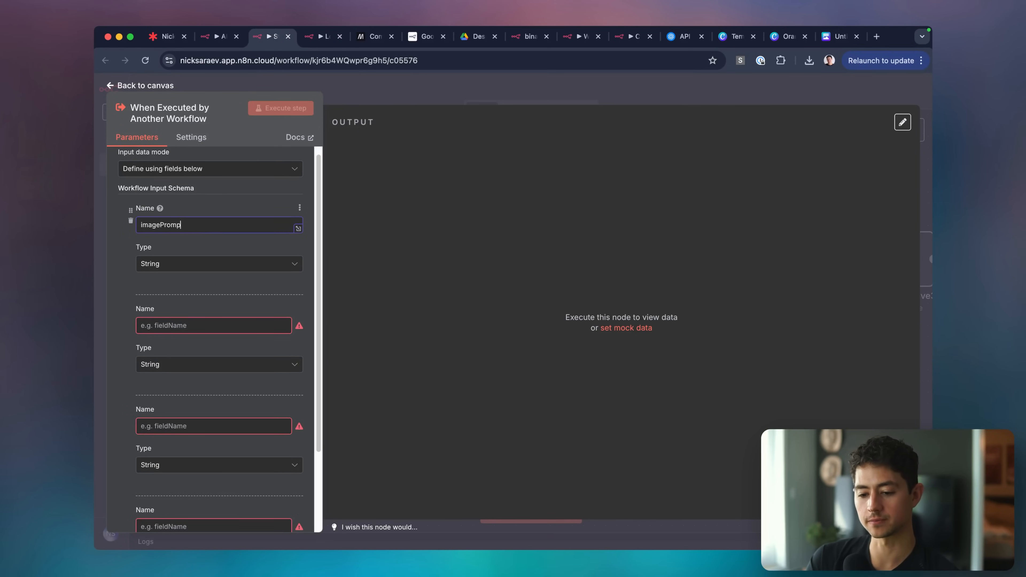
key(ctrl+Tab)
key(ctrl+shift+Tab)
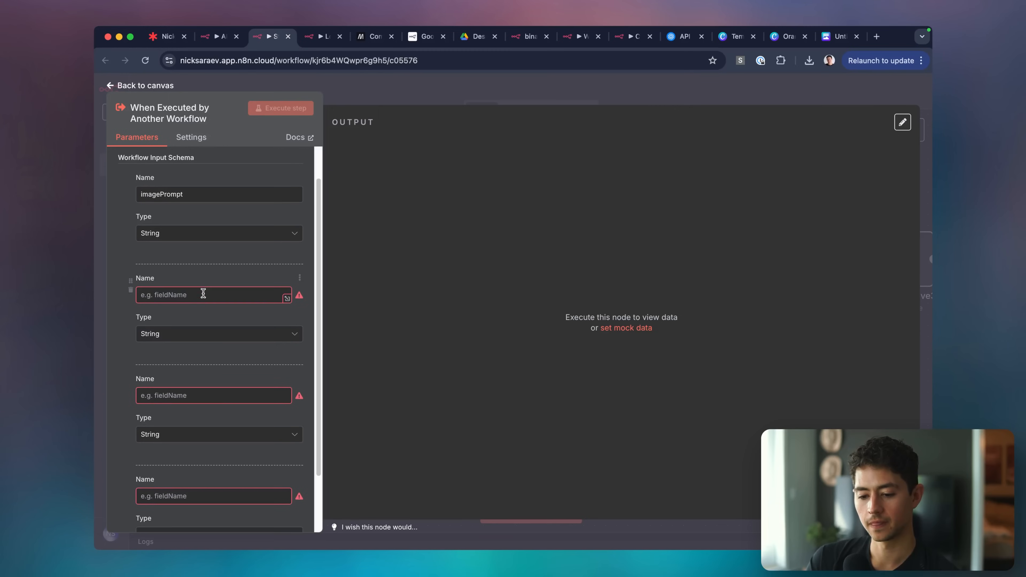
click(201, 295)
text(resolution)
Name the third and fourth trigger inputs imageType and fileName.
key(ctrl+Tab)
scroll(211, 368, down, 2)
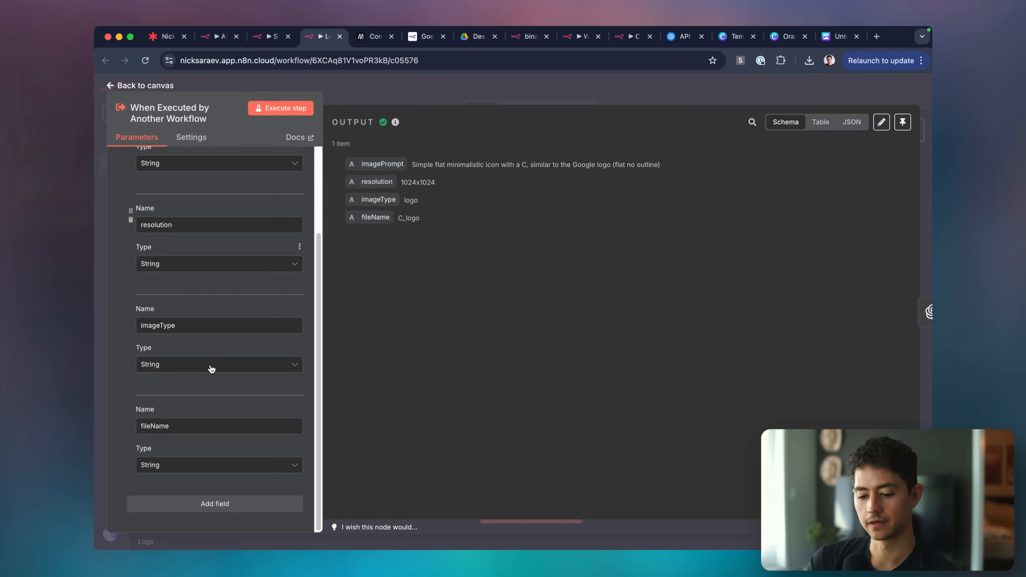
key(ctrl+shift+Tab)
click(210, 395)
text(imageType)
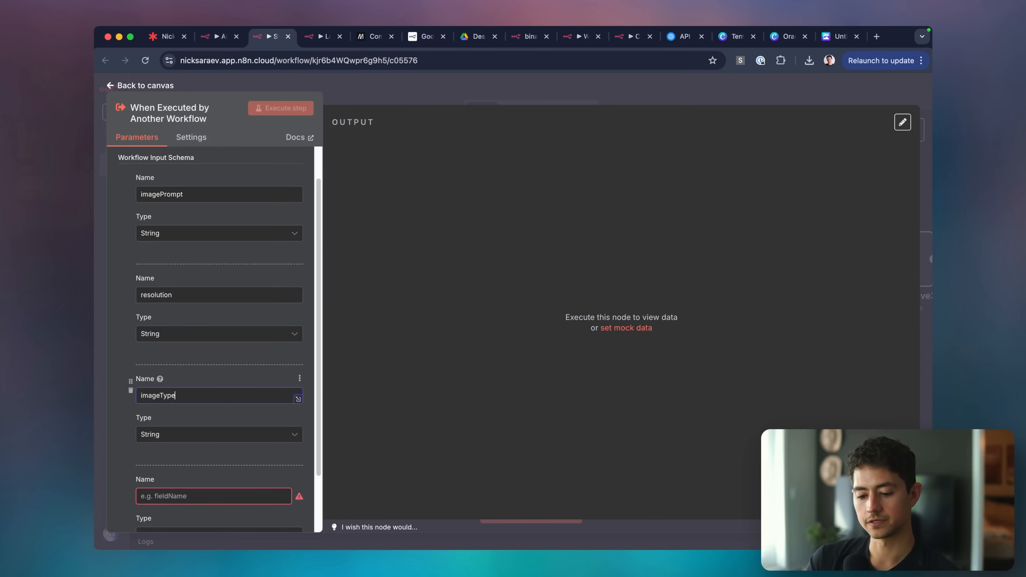
scroll(206, 440, down, 2)
click(206, 426)
text(firs)
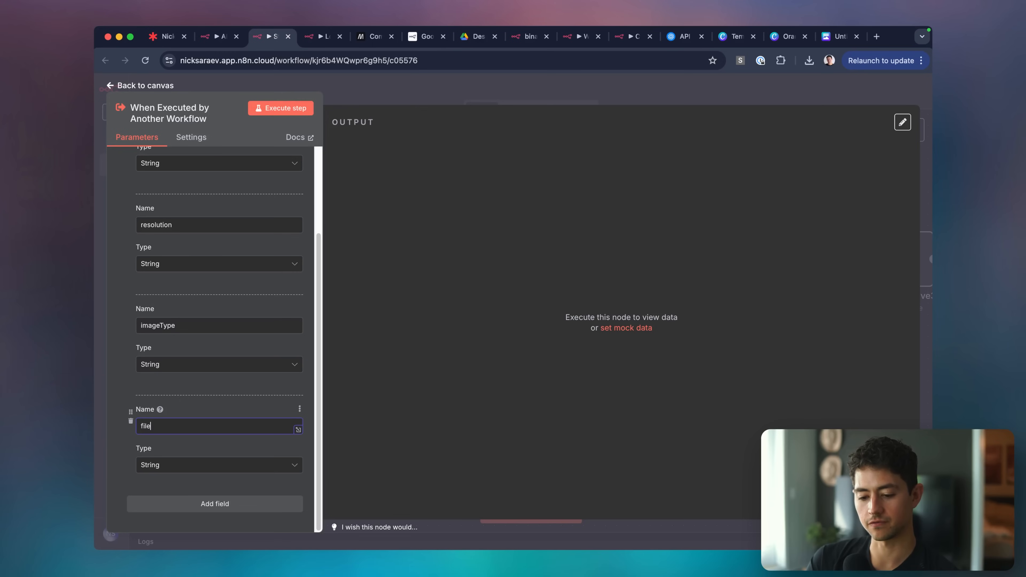
Execute the trigger to get its null-valued schema, then reopen the trigger node.
click(269, 108)
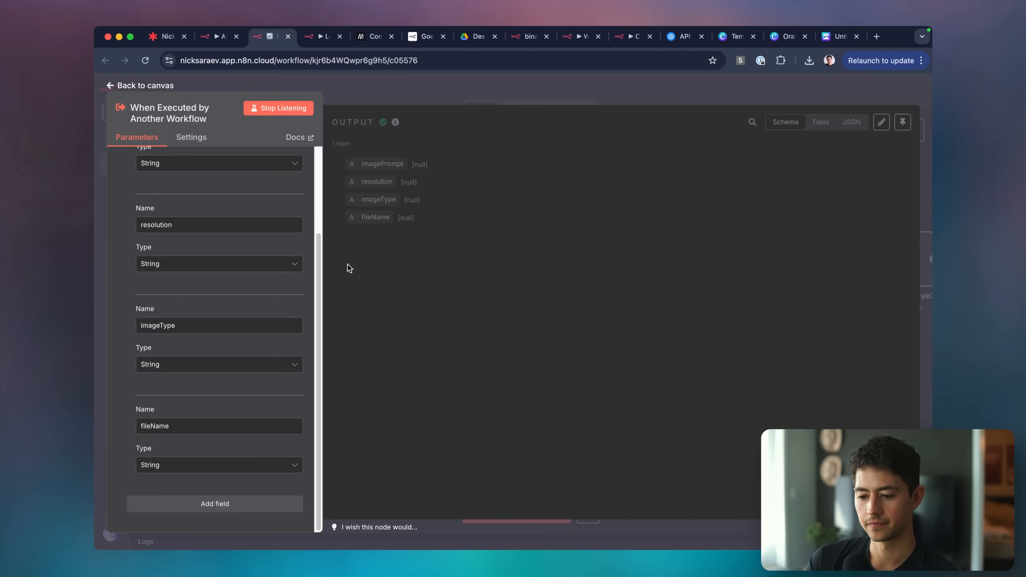
scroll(223, 229, up, 5)
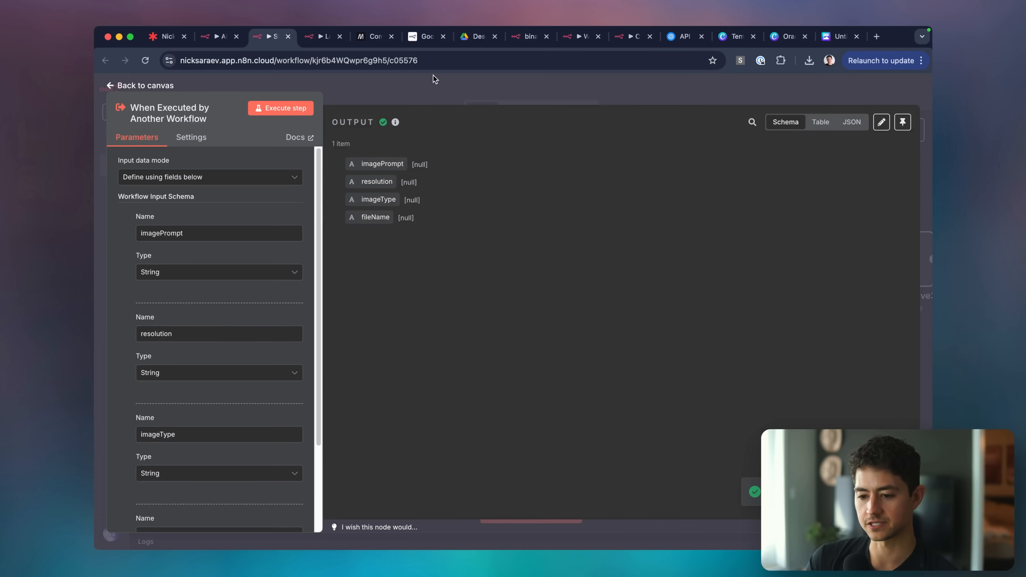
click(434, 76)
scroll(496, 185, right, 3)
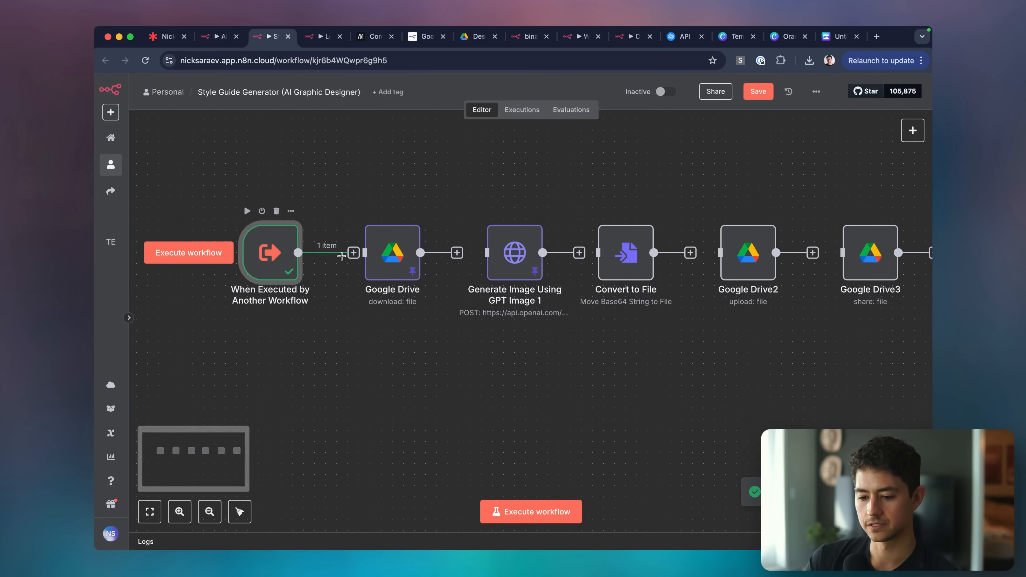
key(ctrl+Tab)
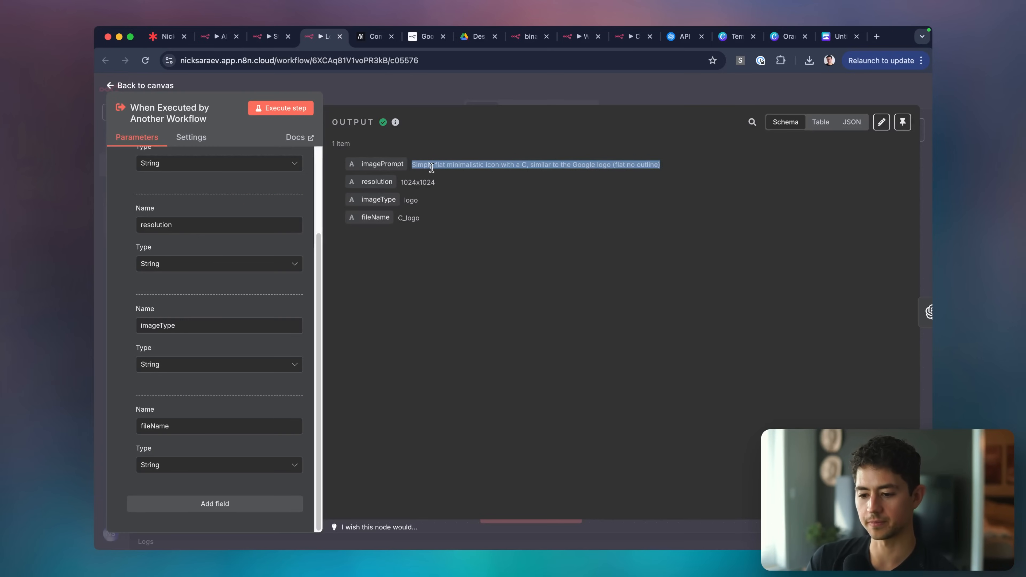
key(ctrl+shift+Tab)
double_click(268, 265)
Fill the trigger's sample output with a pasted imagePrompt, resolution 1024x1024 and imageType "style guide".
click(877, 127)
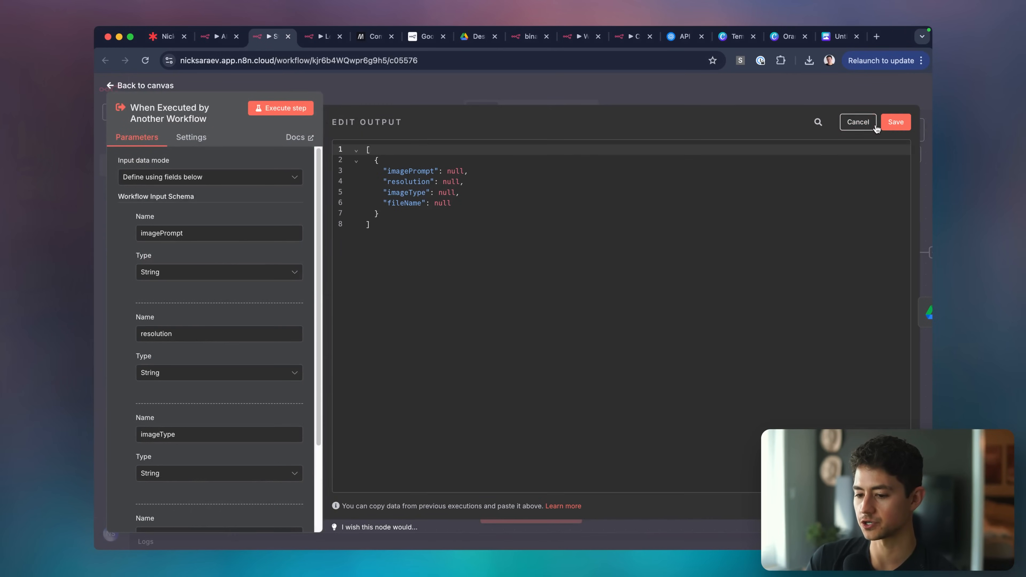
double_click(468, 171)
text(")
text(Simple flat minimalistic icon with a C, similar to the Google logo (flat no outline))
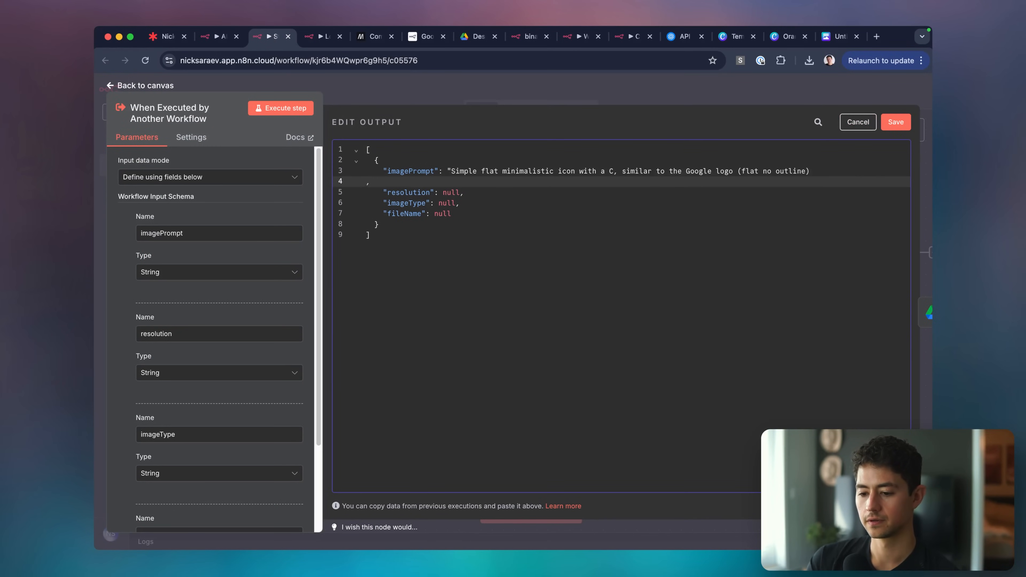
key(BackSpace)
key(BackSpace)
text()")
key(ctrl+Tab)
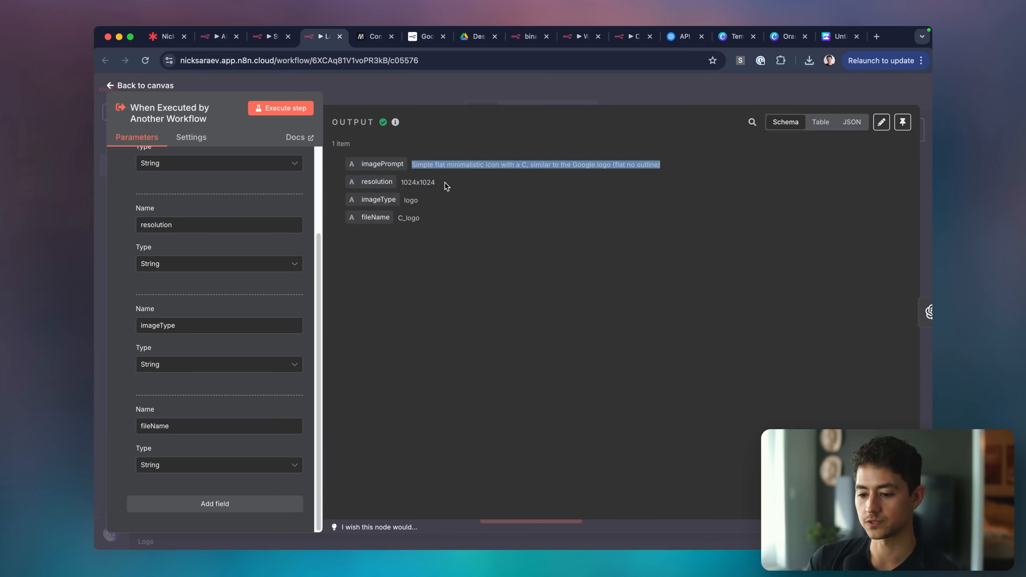
double_click(413, 183)
key(ctrl+shift+Tab)
double_click(450, 182)
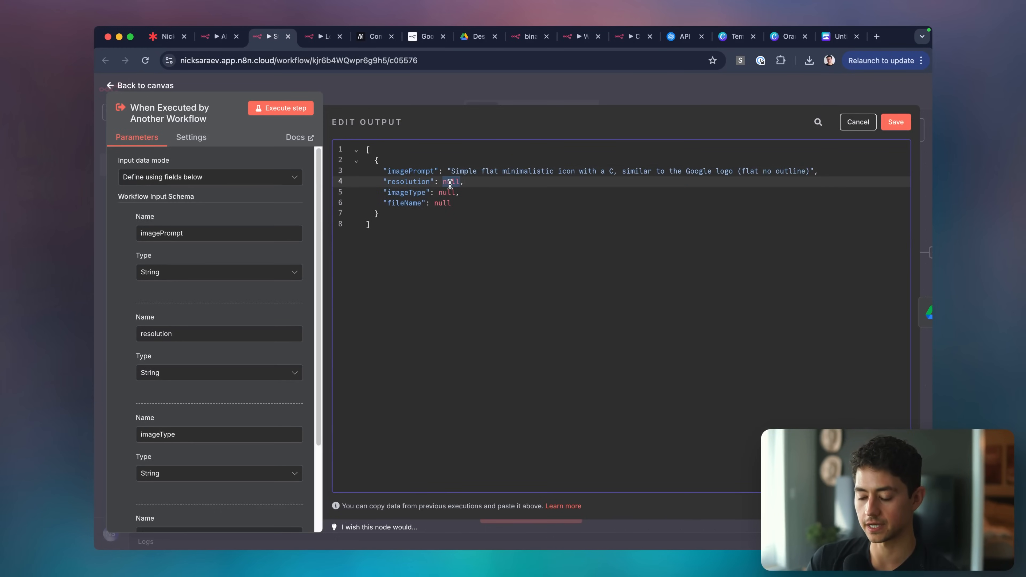
text("1024x1024)
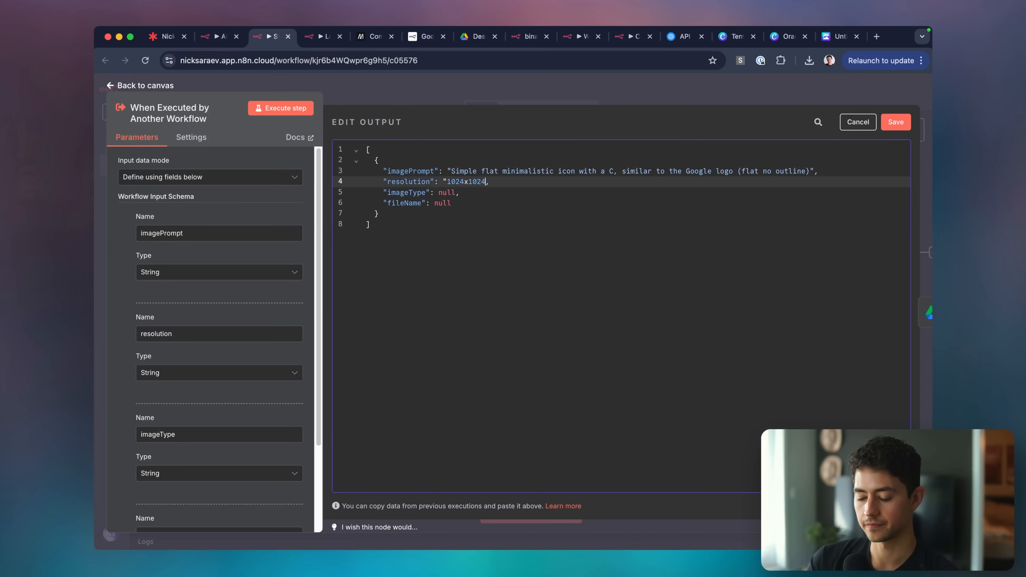
text(")
key(ctrl+Tab)
key(ctrl+shift+Tab)
key(ctrl+shift+Tab)
key(ctrl+Tab)
key(ctrl+Tab)
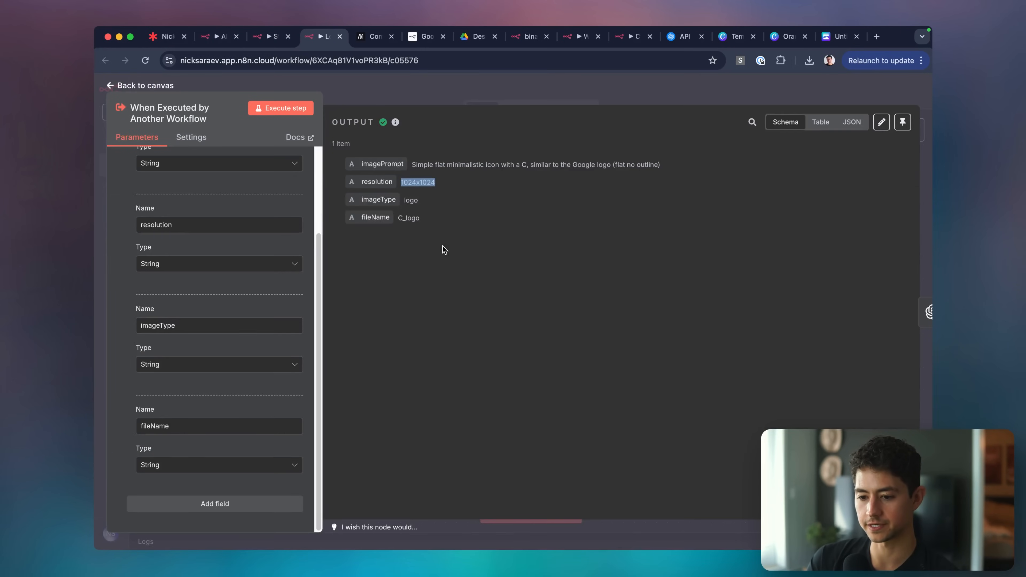
double_click(411, 199)
key(ctrl+shift+Tab)
click(446, 193)
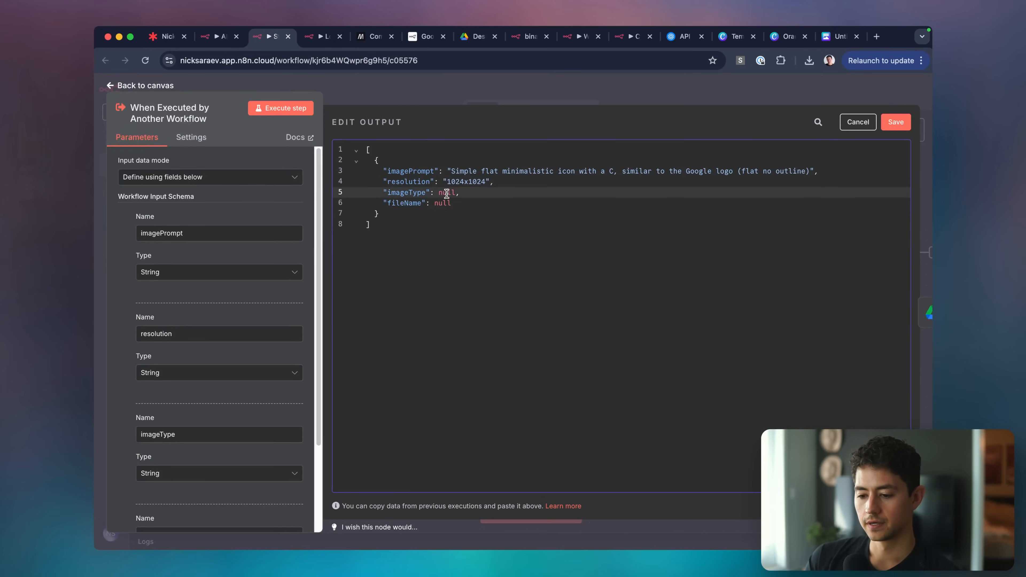
text(style guide")
key(Up)
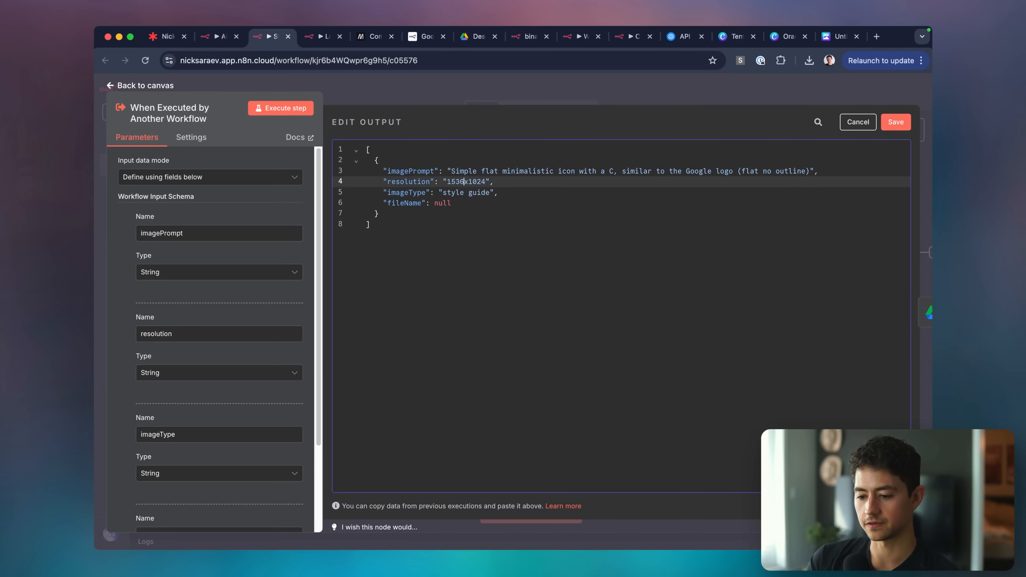
key(Down)
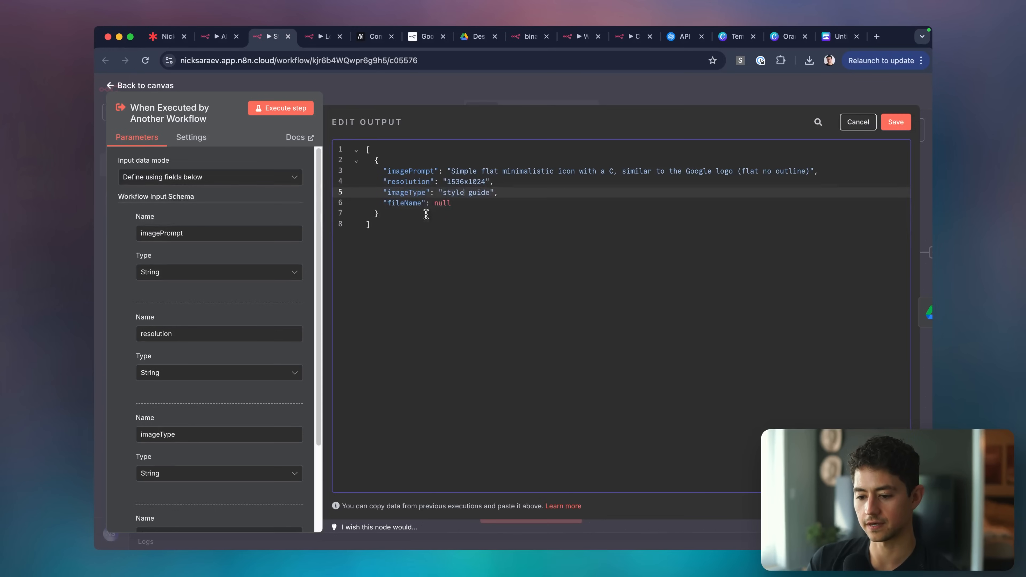
Rewrite imagePrompt as 'Style guide for LeftClick, a dark, moody brand with a sans-serif font…'.
double_click(445, 202)
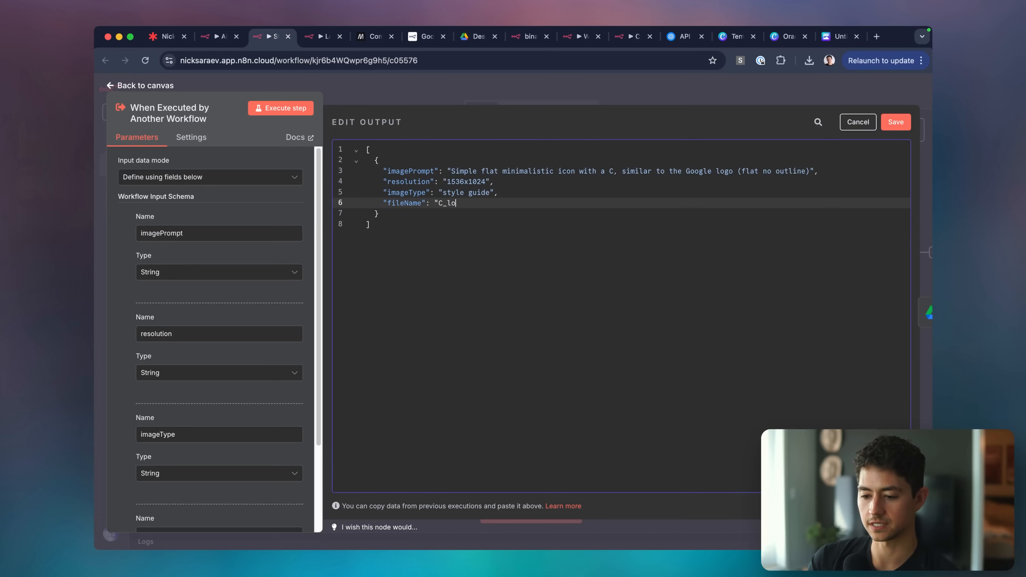
double_click(569, 174)
key(BackSpace)
key(alt+shift+Left)
key(alt+shift+Left)
key(alt+shift+Left)
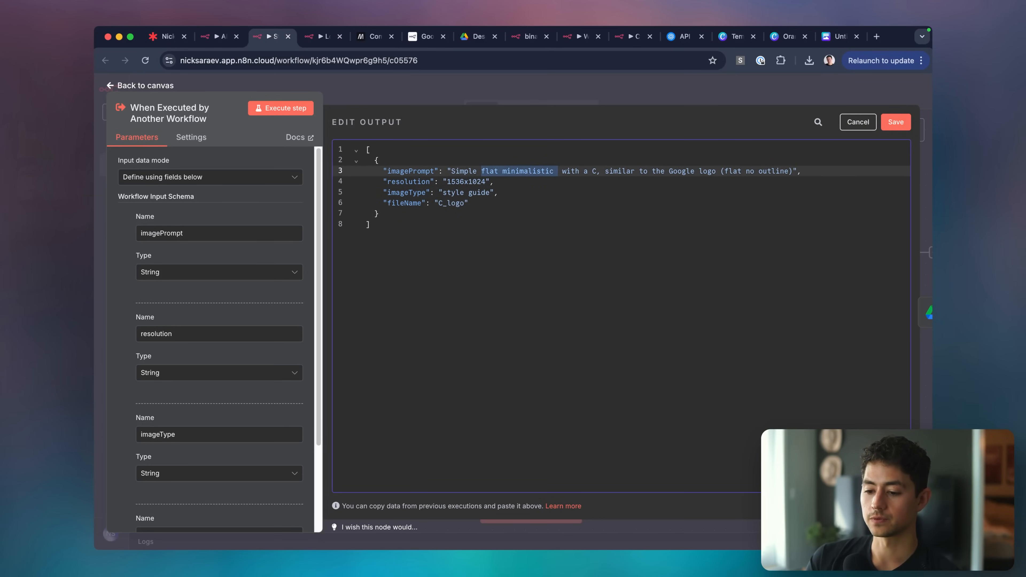
text(Style guide )
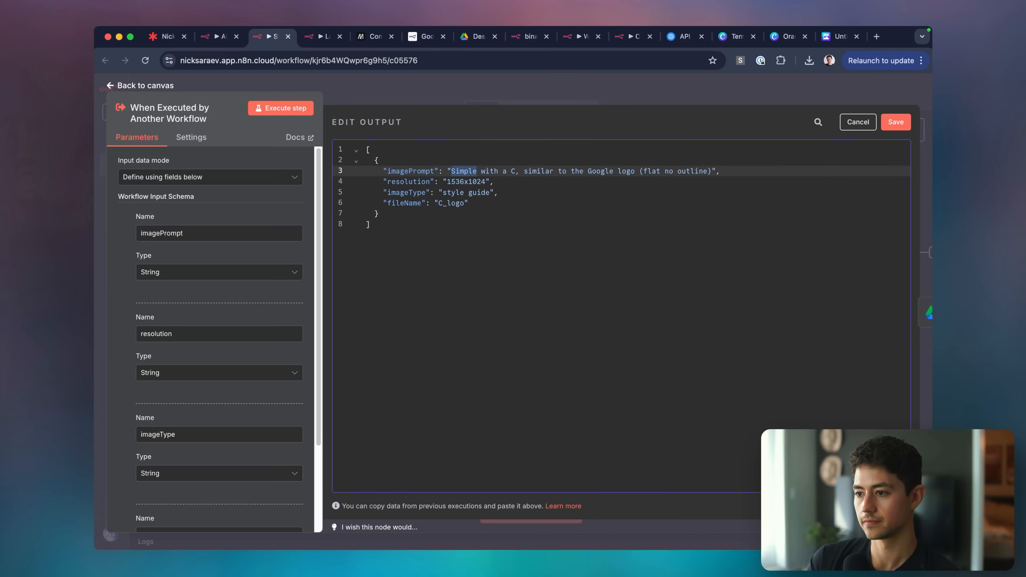
text(for )
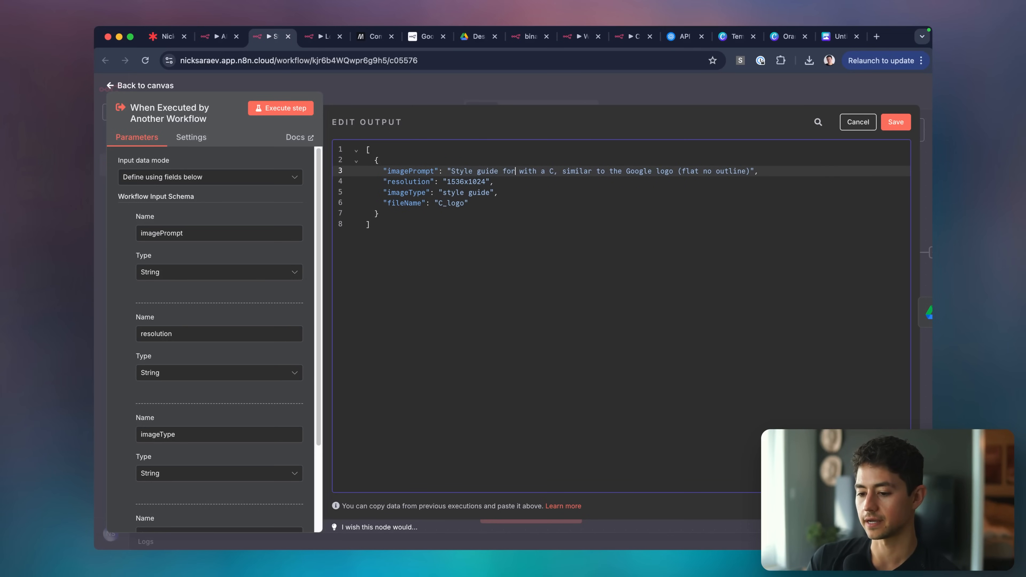
text(LeftClick, a dark, )
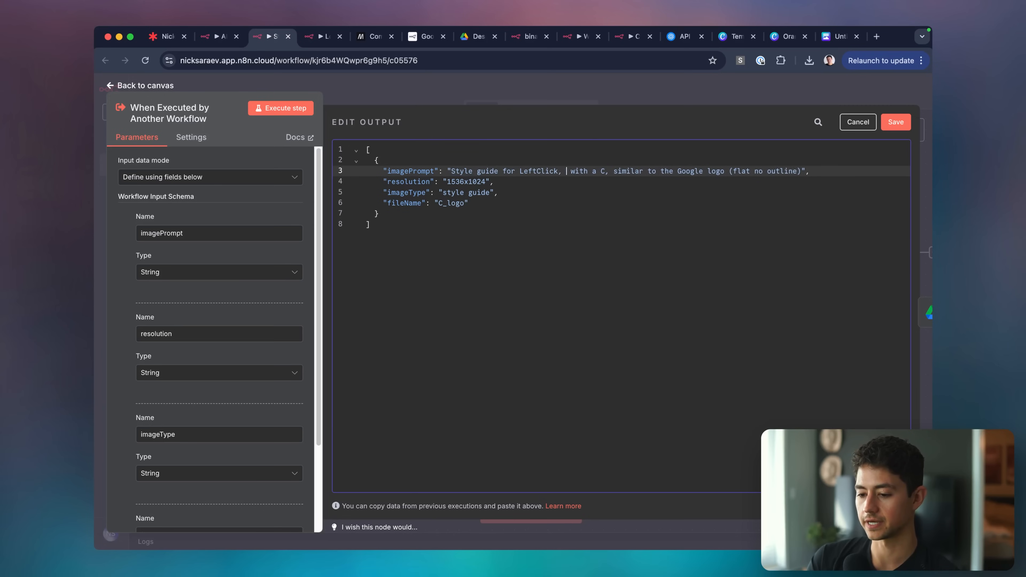
text(moody brand with)
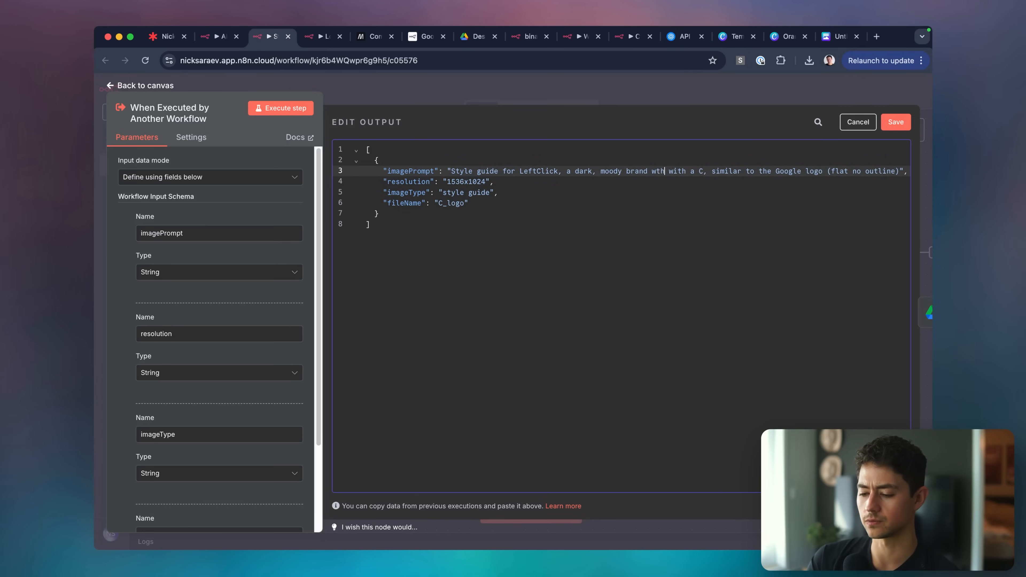
text( a)
key(BackSpace)
text(sans-serif font and a)
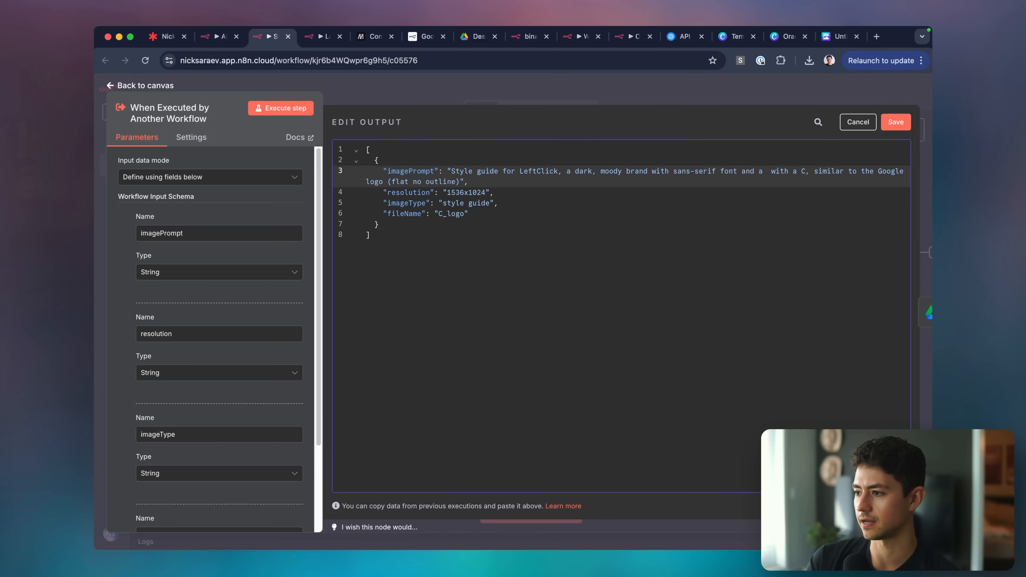
text( frightening pastel)
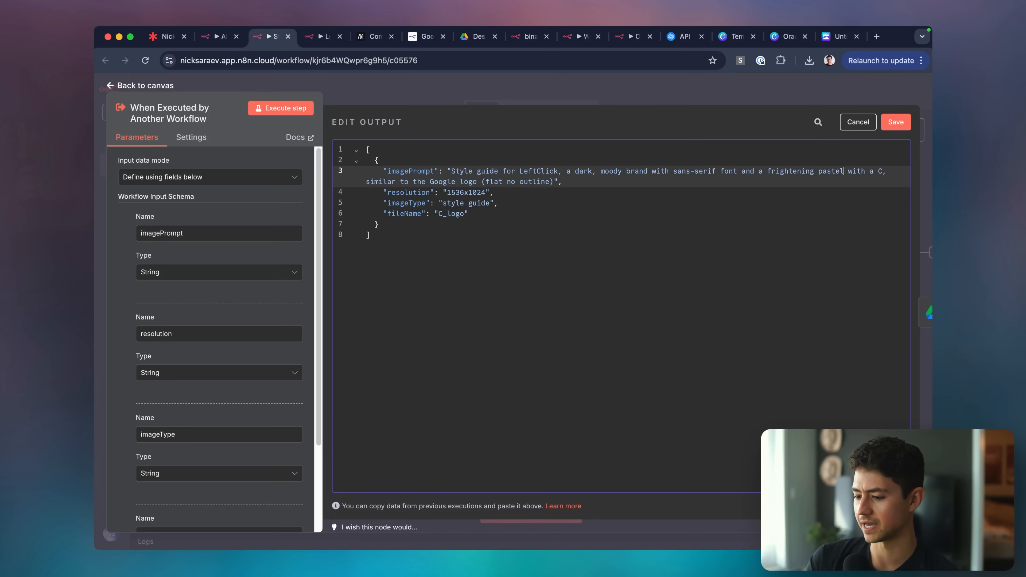
key(BackSpace)
text(yet pleas)
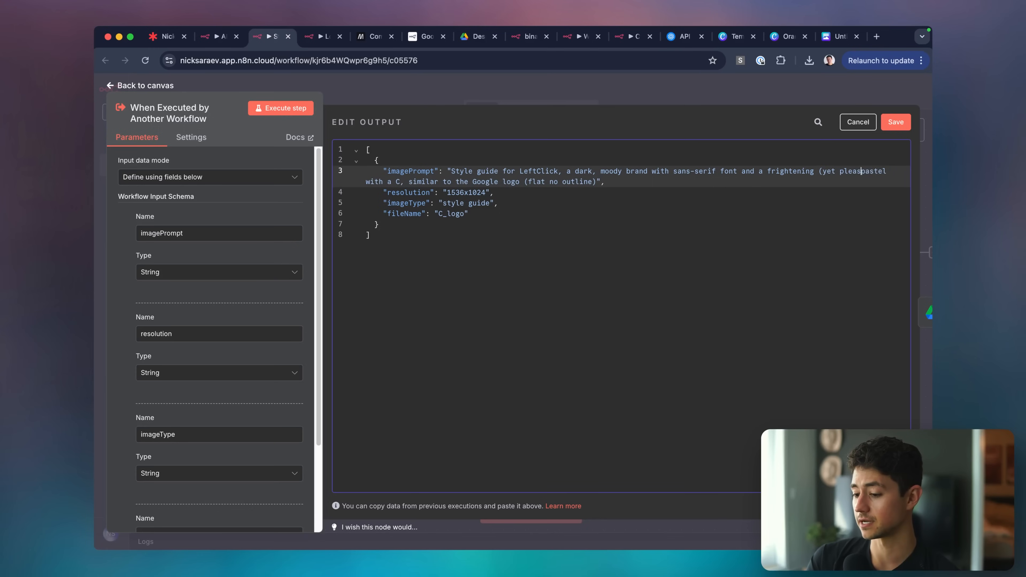
text(ant))
key(alt+Left)
key(alt+Left)
key(alt+Left)
key(alt+Left)
key(Left)
text(n almost)
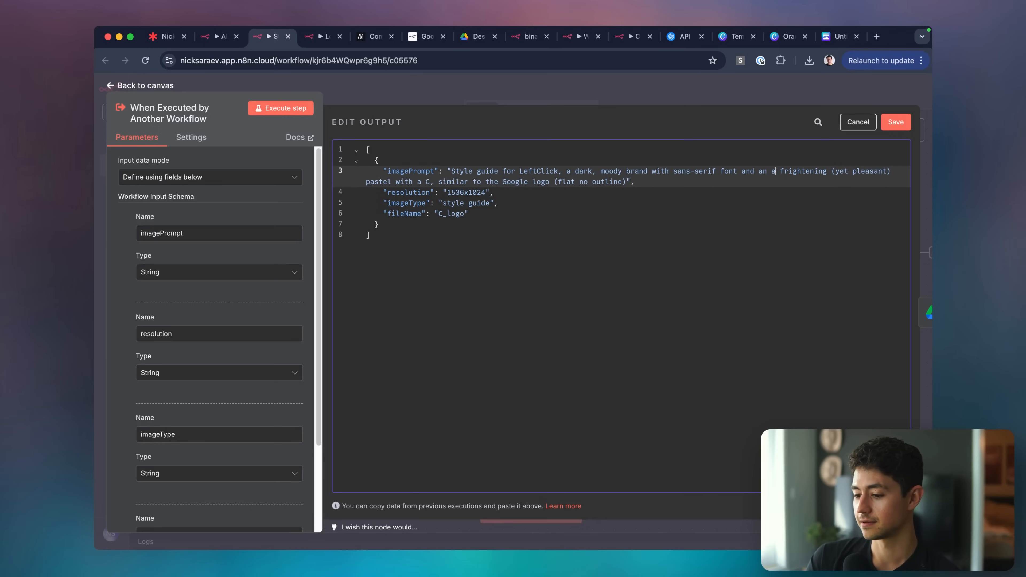
key(alt+Right)
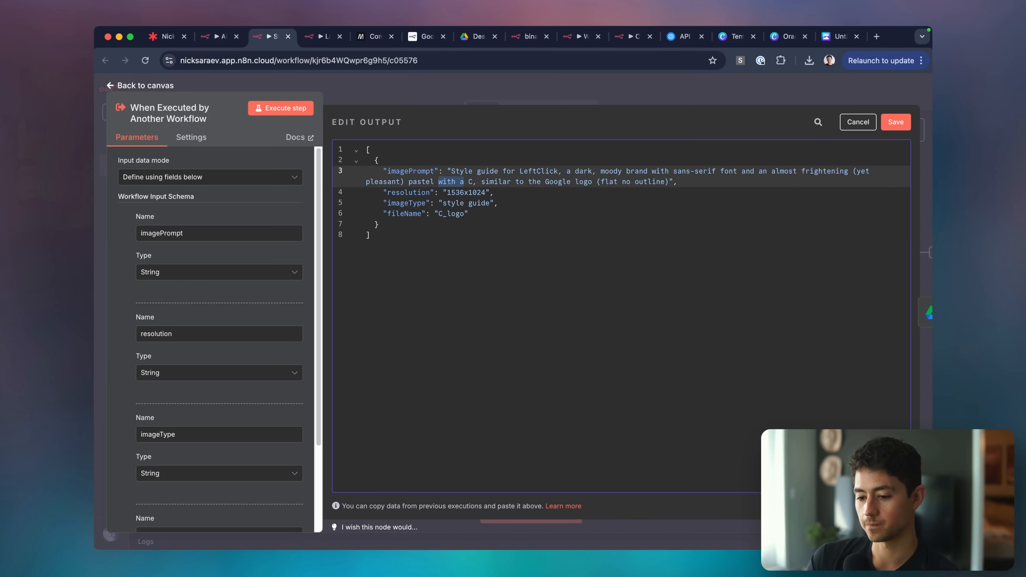
End the prompt with 'an almost frightening (yet pleasant) pastel hue to it' and save the pinned data.
key(alt+shift+Right)
key(alt+shift+Right)
key(alt+shift+Right)
key(alt+shift+Right)
key(alt+shift+Right)
key(alt+shift+Right)
key(alt+shift+Right)
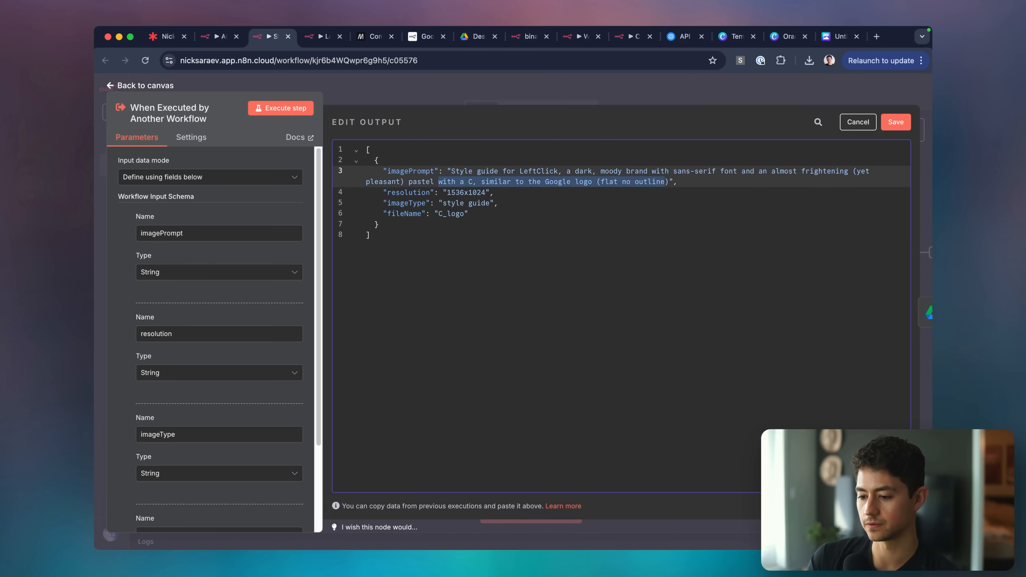
key(shift+Right)
text(hu)
key(Down)
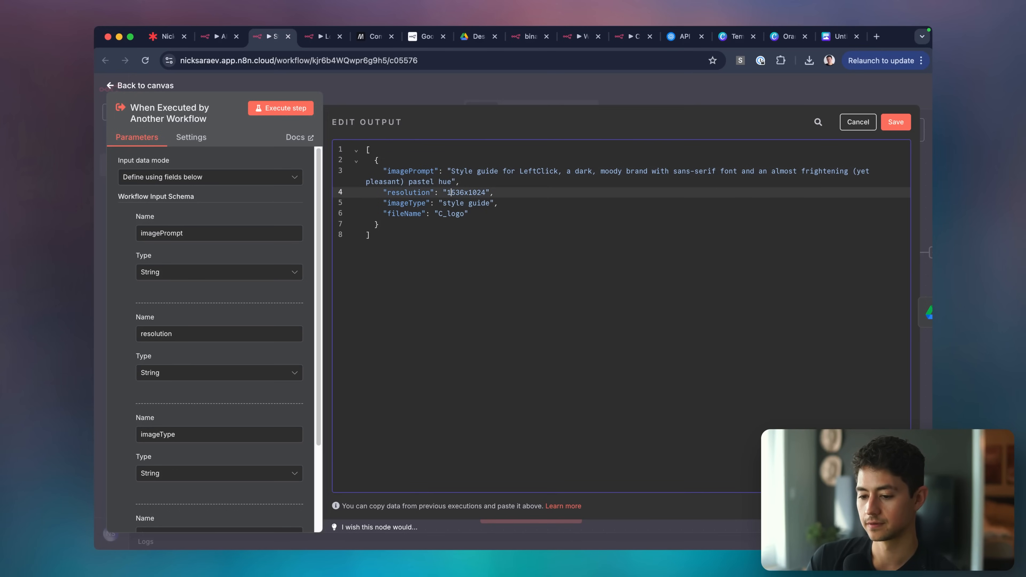
key(Up)
key(Right)
text(to it)
click(544, 213)
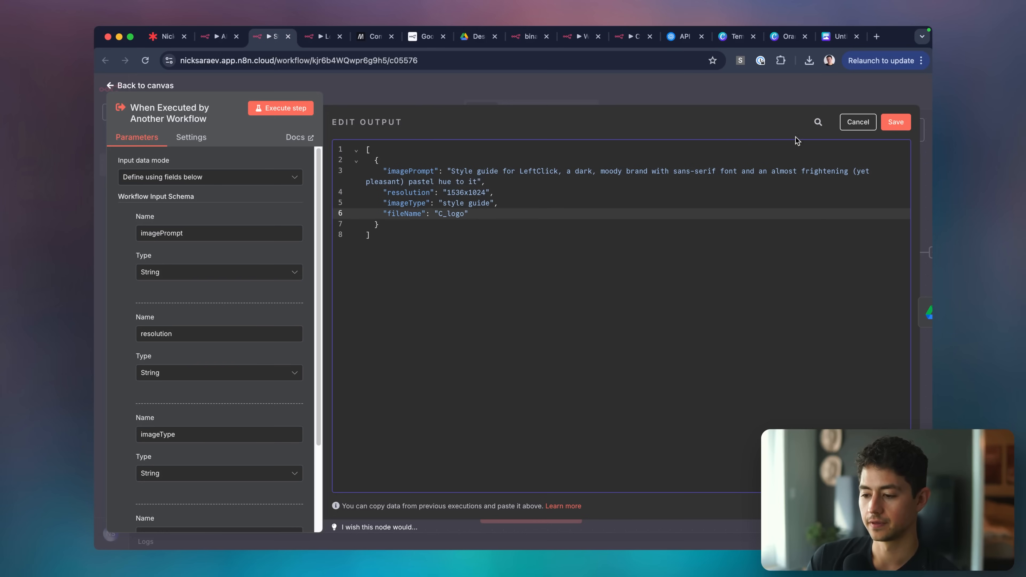
click(893, 126)
click(621, 79)
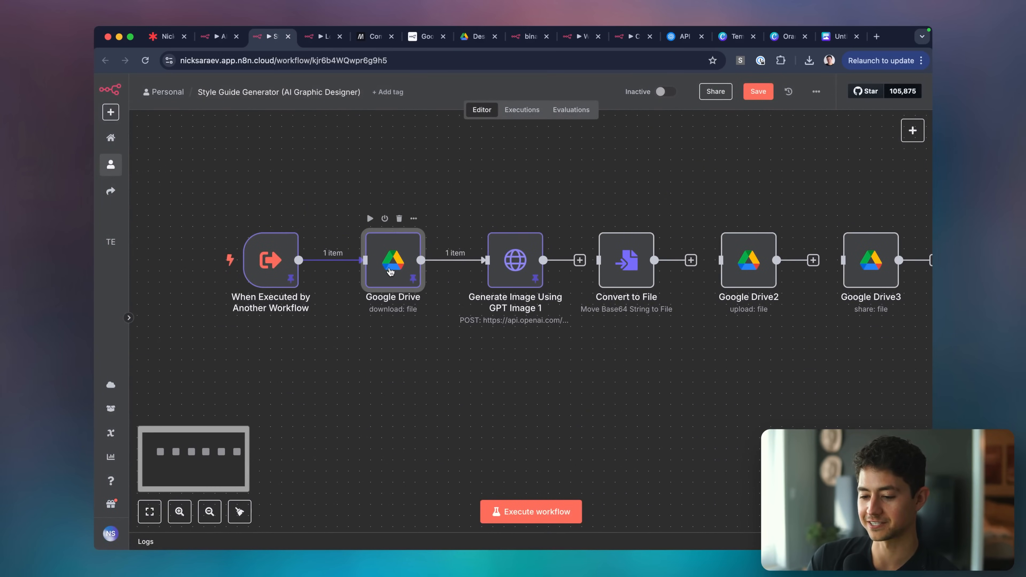
Set the GPT Image 1 prompt to 'Using this image as inspiration, create:' followed by the imagePrompt field.
double_click(392, 260)
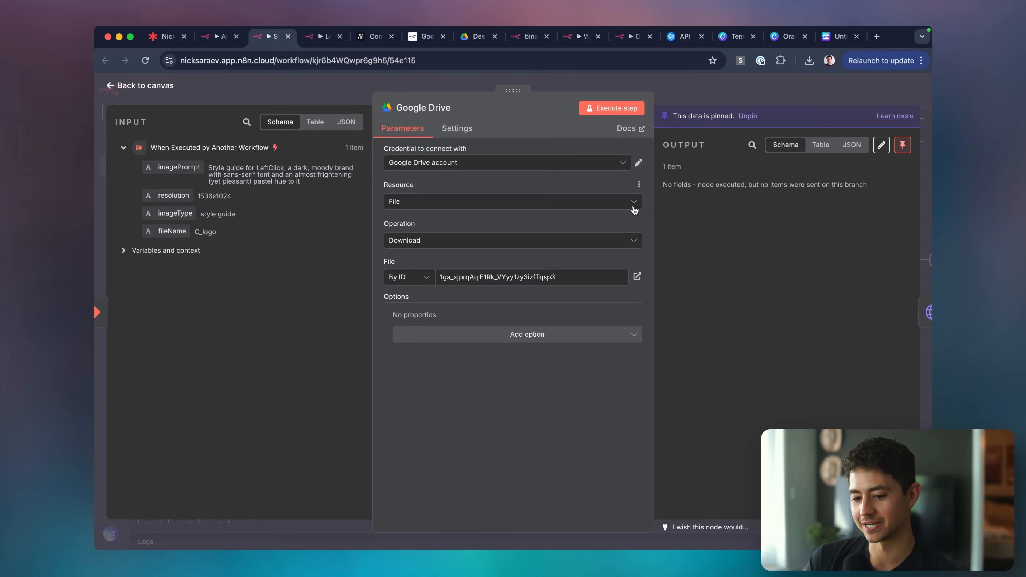
key(Escape)
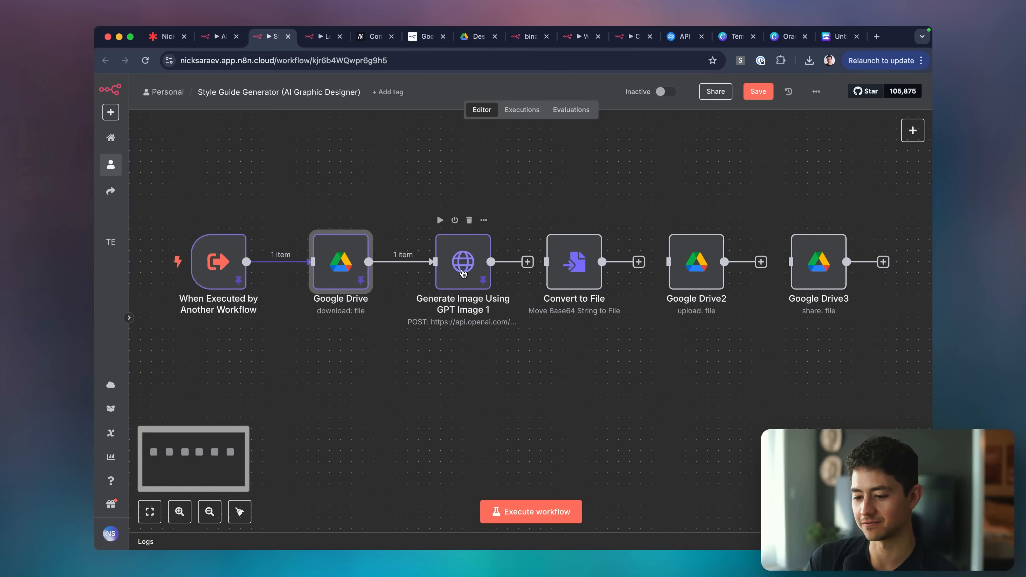
click(462, 274)
double_click(463, 273)
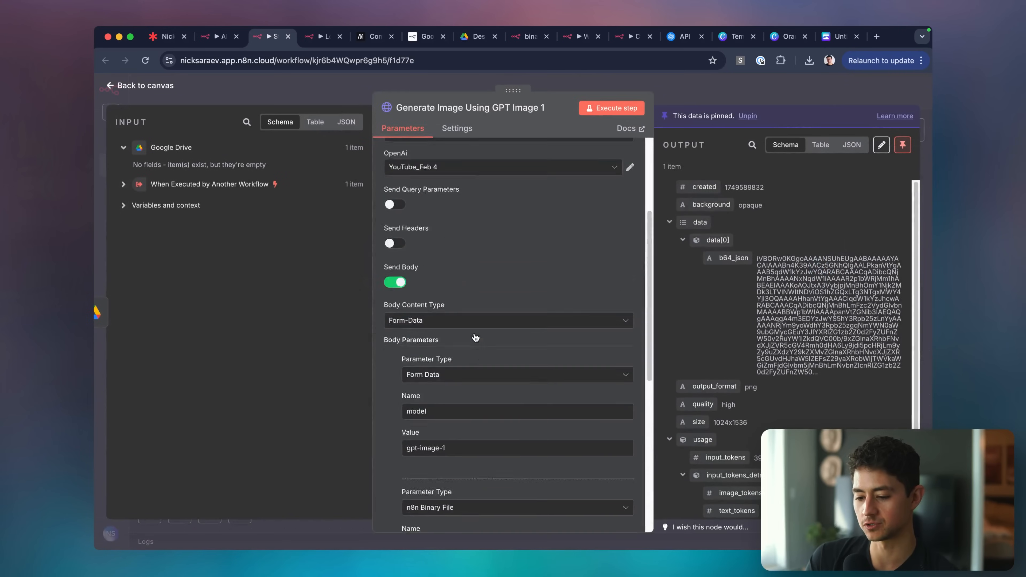
scroll(474, 333, down, 5)
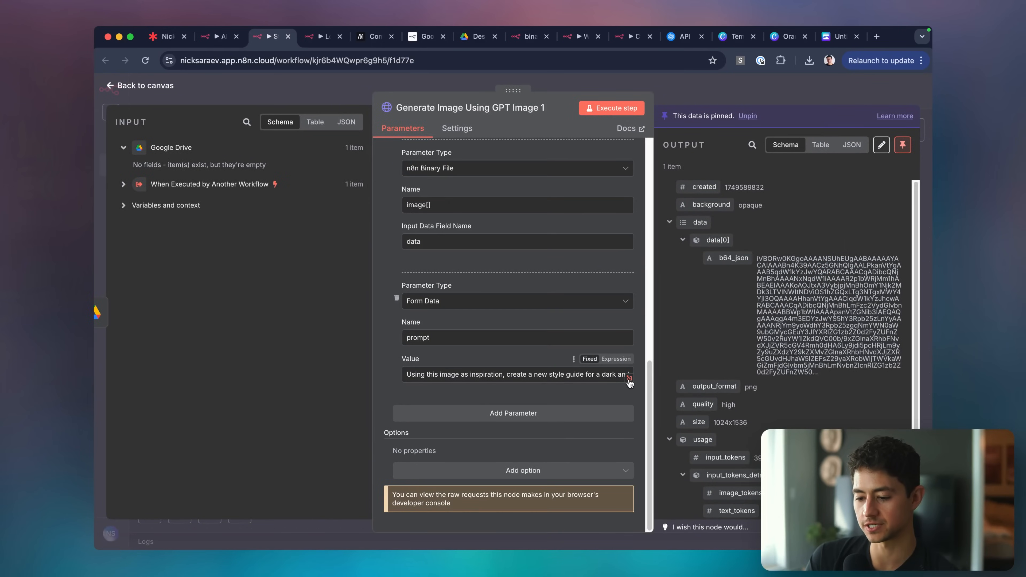
click(124, 185)
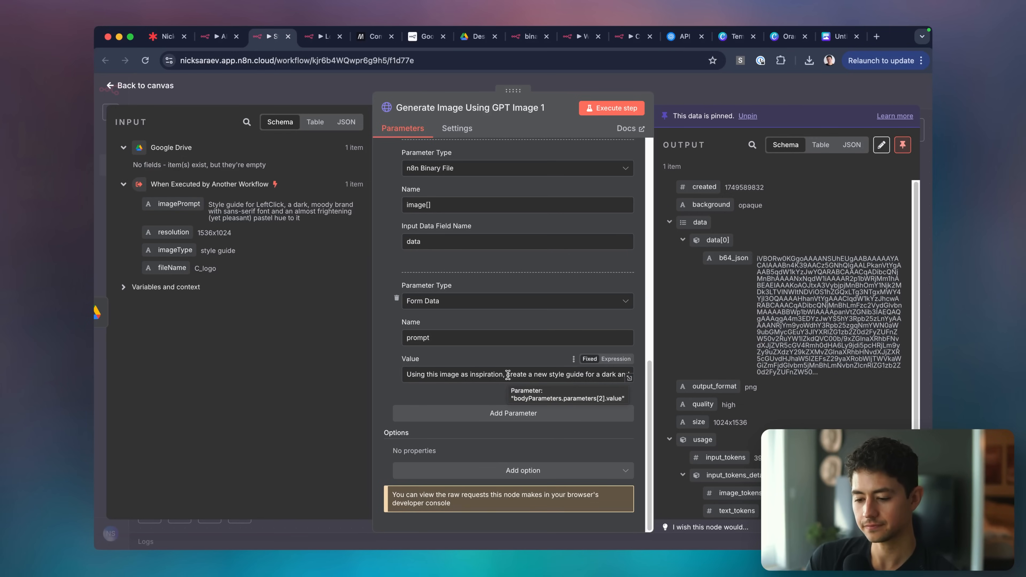
click(524, 375)
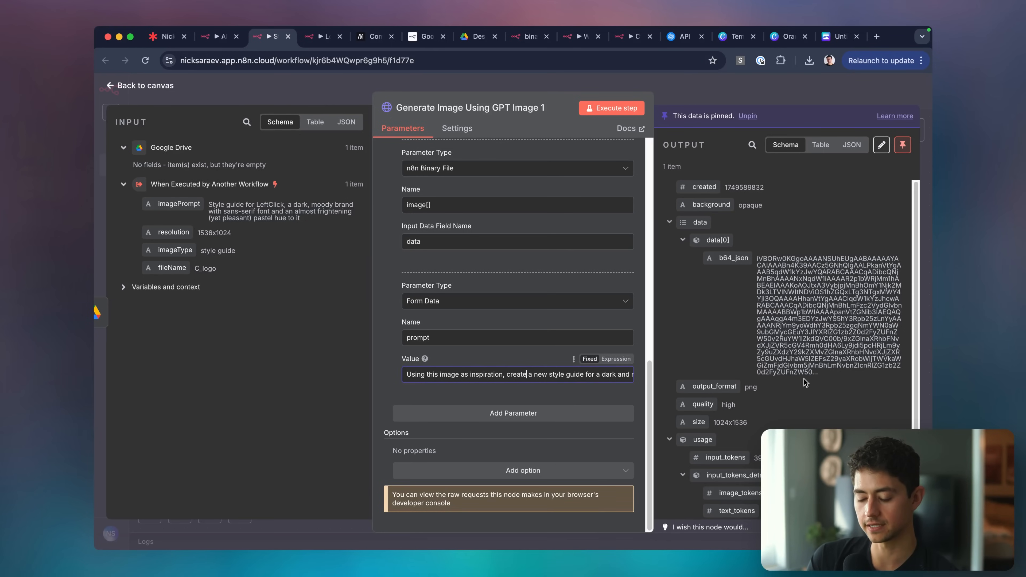
key(super+shift+Right)
key(BackSpace)
text(e:)
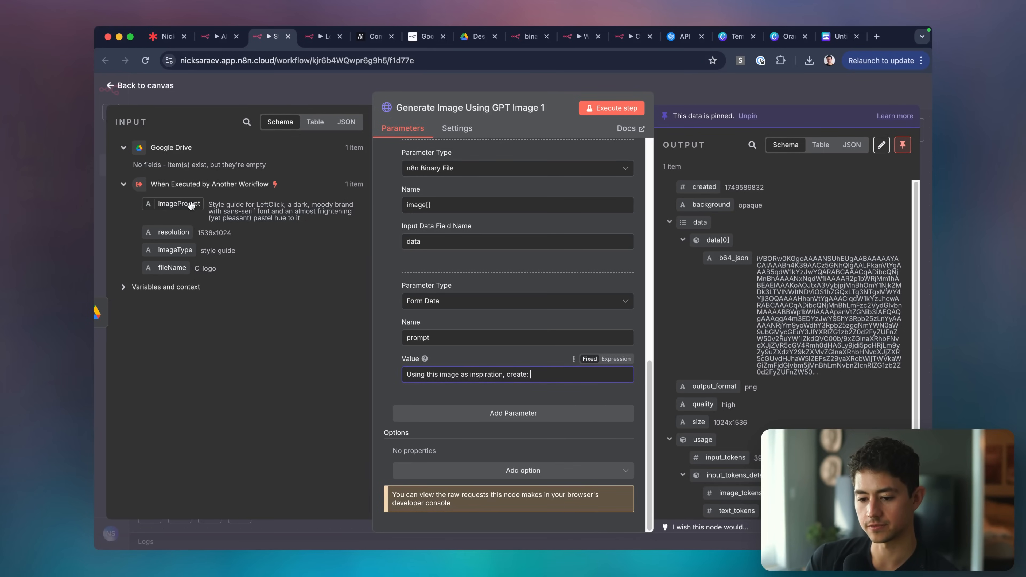
drag(191, 206, 557, 380)
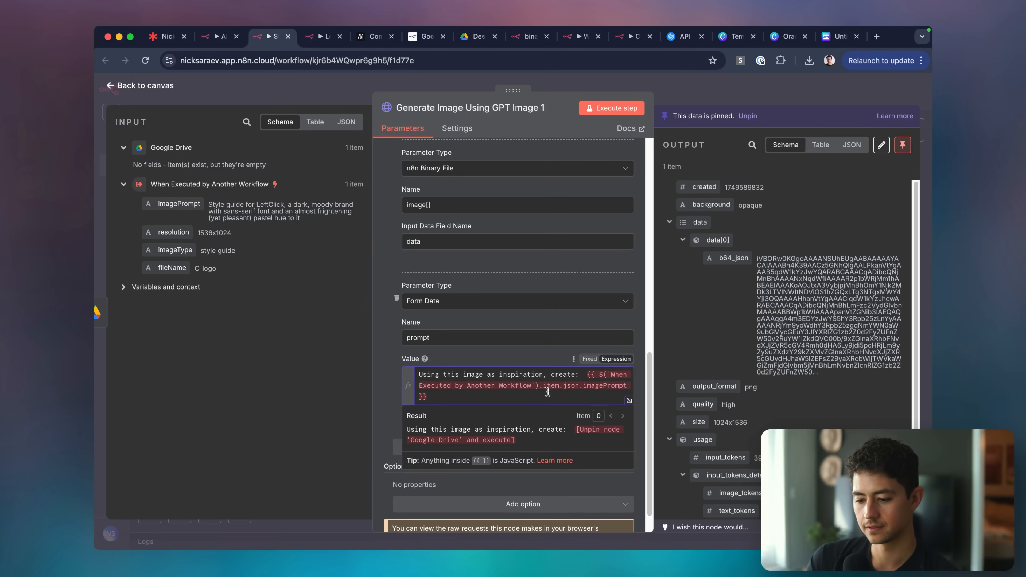
key(BackSpace)
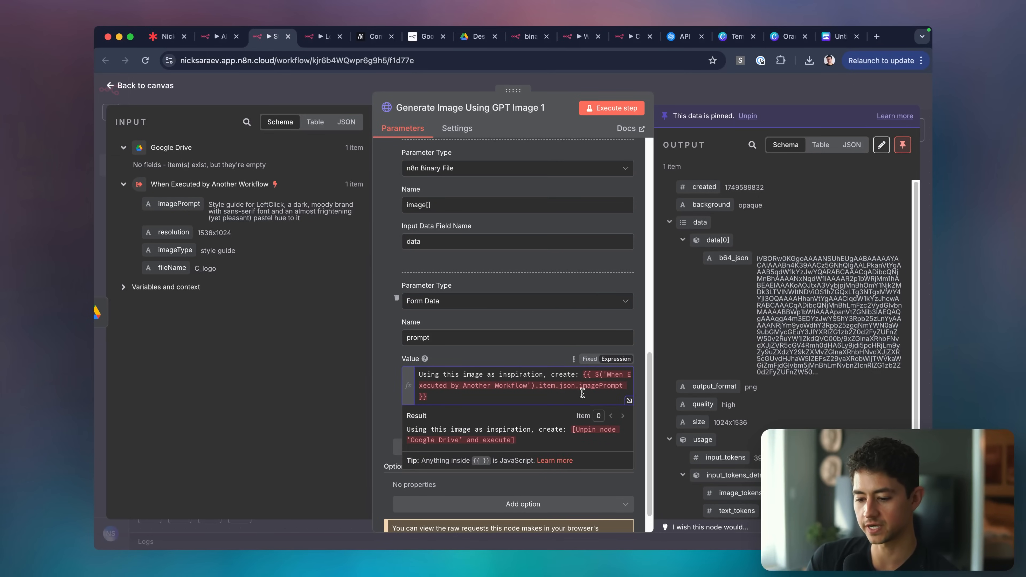
click(676, 89)
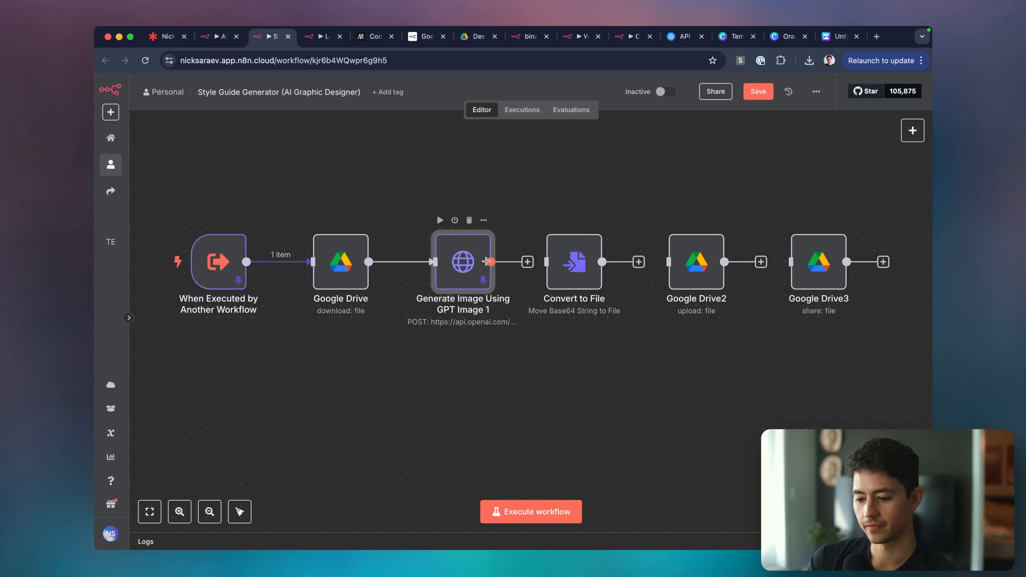
Unpin the Generate Image node's test output and open the Convert to File settings.
key(p)
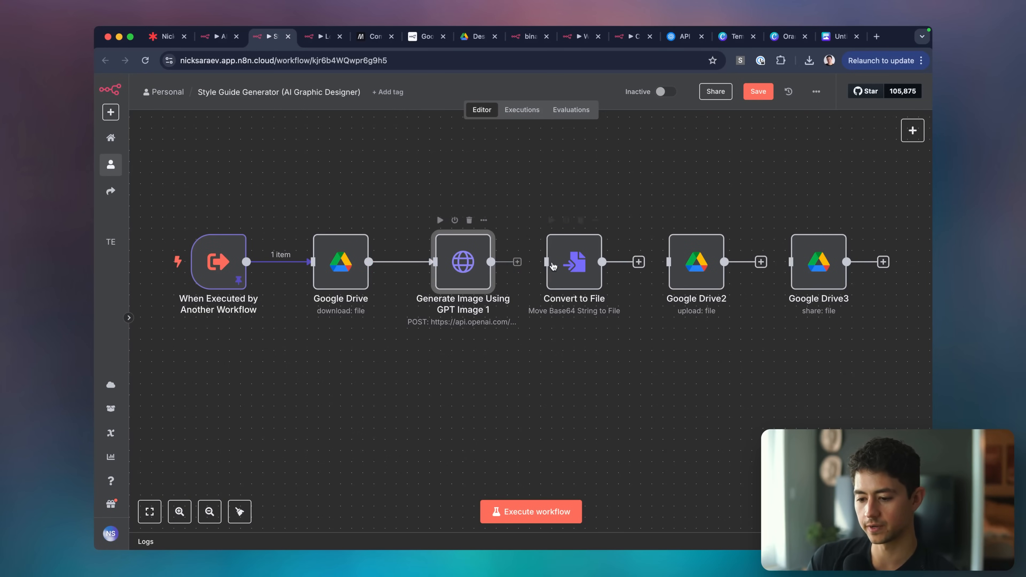
drag(553, 265, 572, 263)
double_click(579, 265)
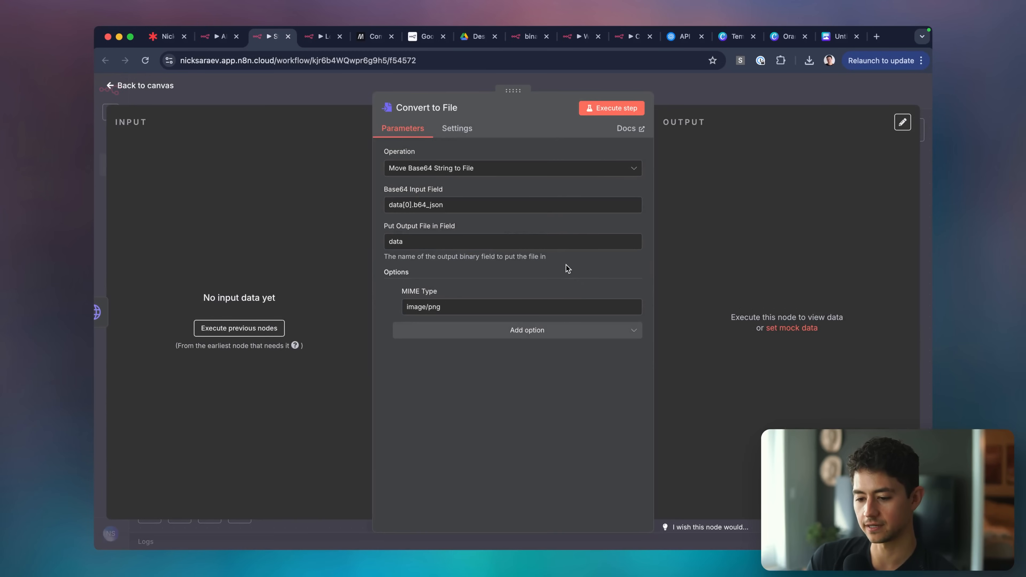
triple_click(470, 206)
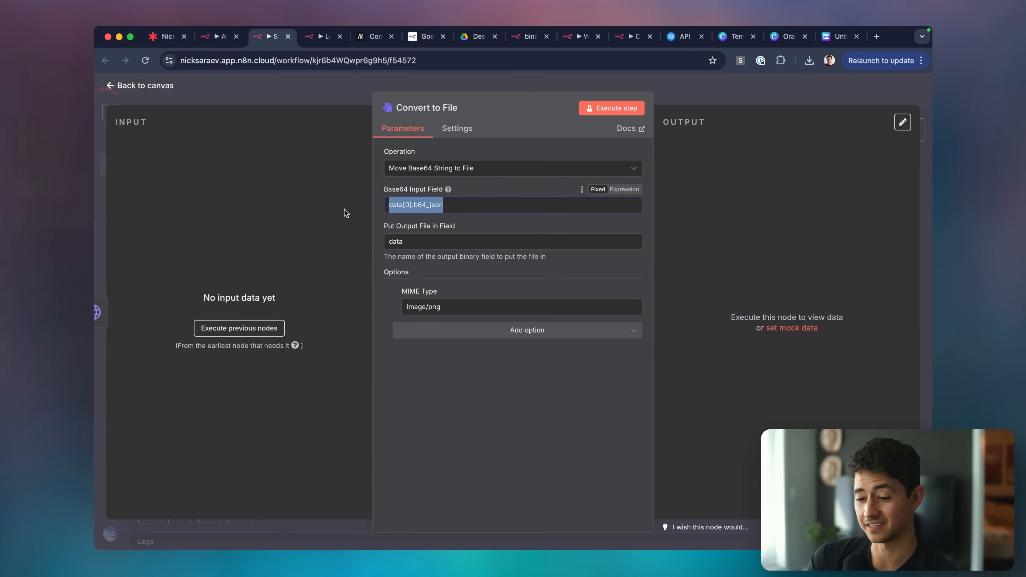
Connect Google Drive2's output to Google Drive3.
click(724, 94)
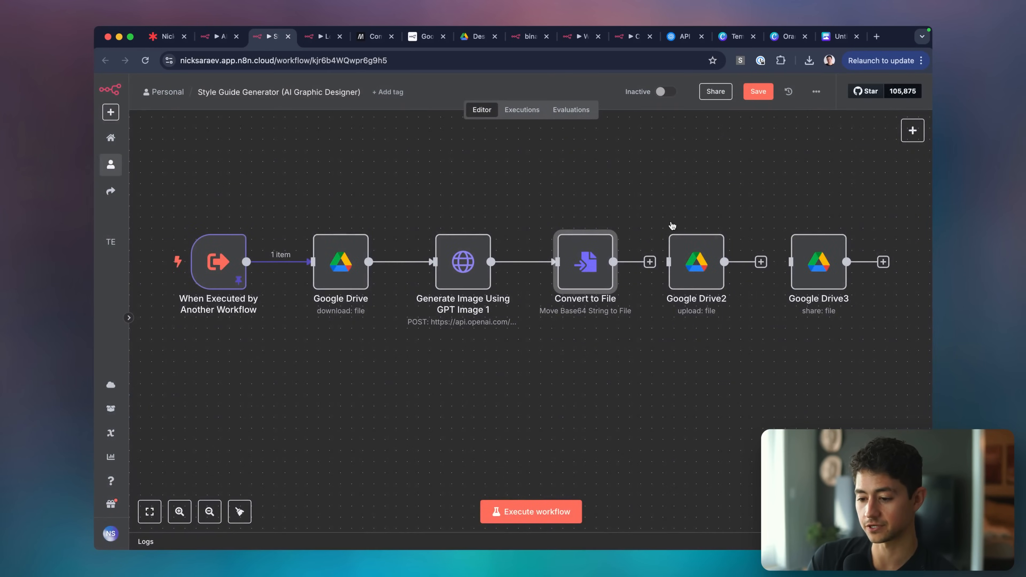
click(699, 265)
double_click(700, 265)
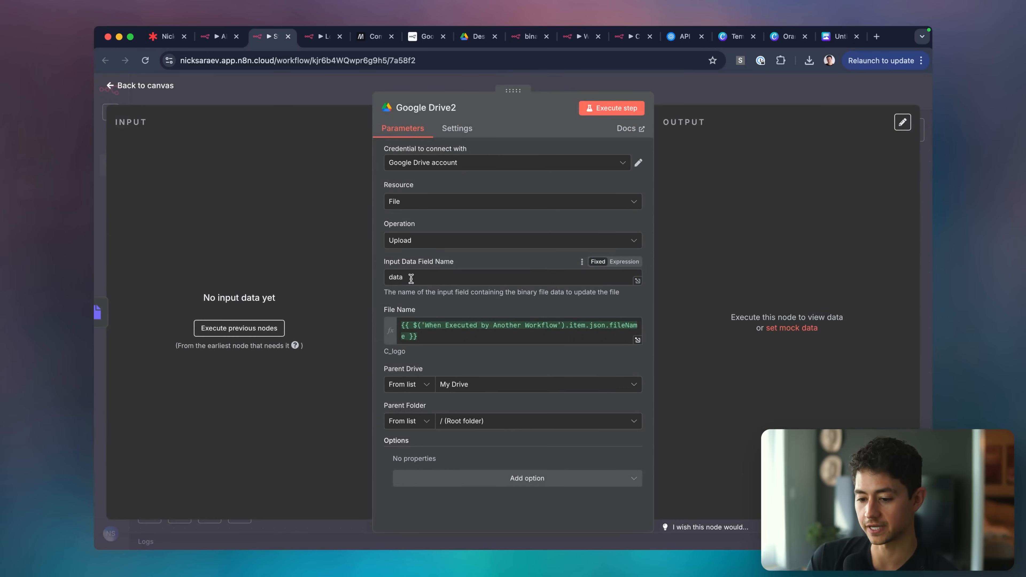
click(740, 95)
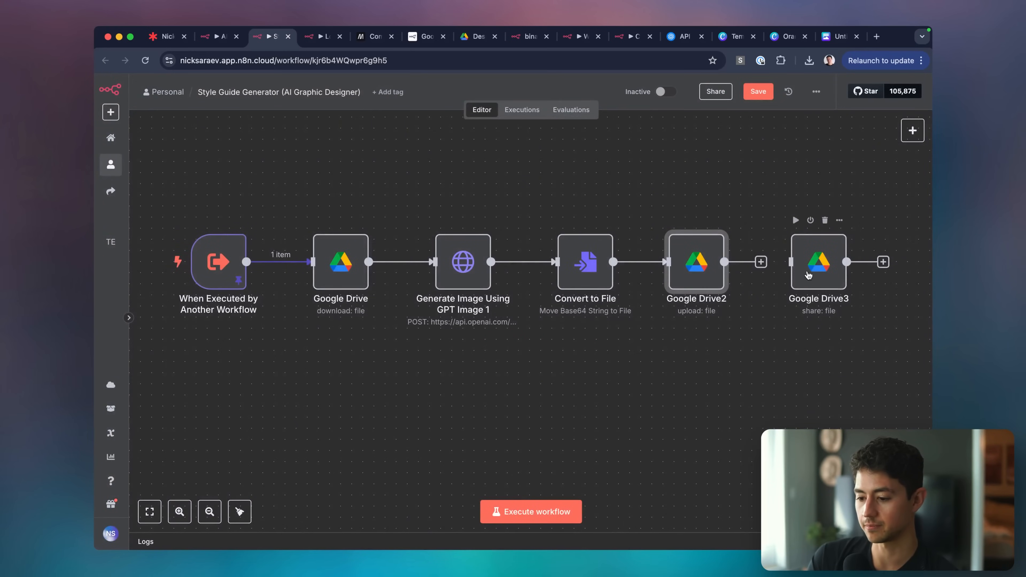
click(765, 263)
click(644, 164)
scroll(643, 165, right, 2)
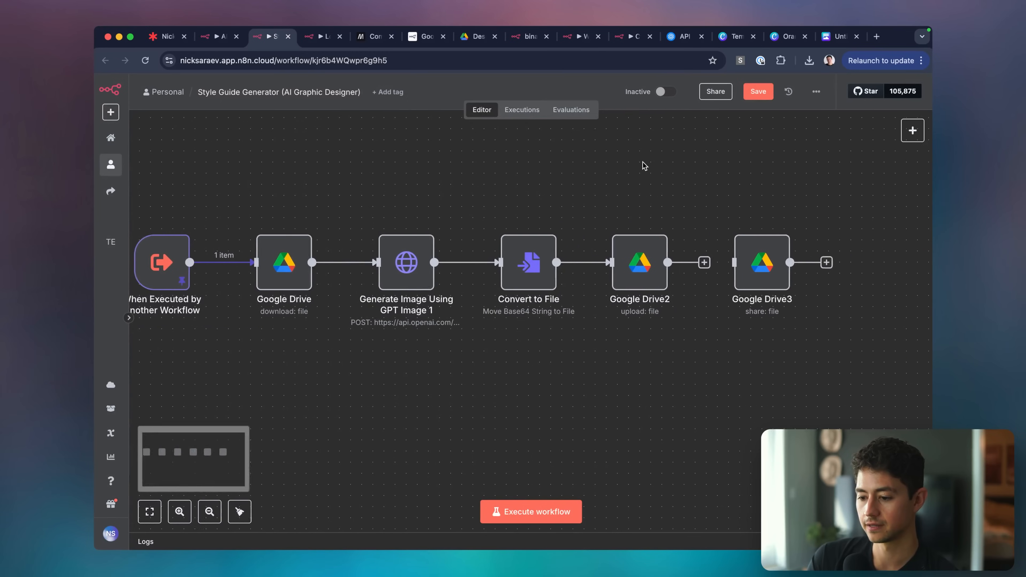
drag(681, 264, 730, 266)
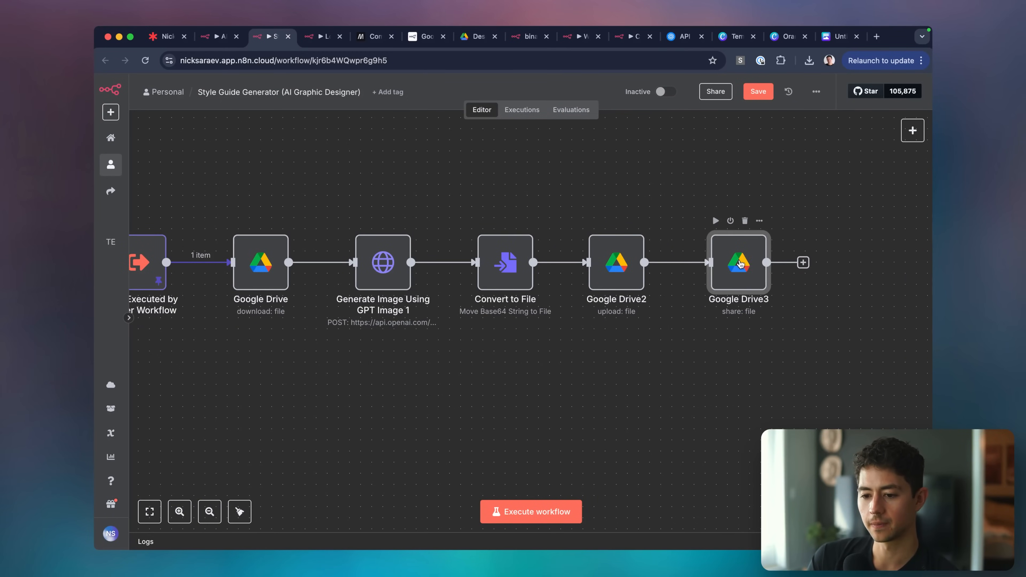
Copy the Edit Fields node from the Logo Generator and connect it after Google Drive3.
key(ctrl+Tab)
click(616, 96)
drag(613, 332, 584, 358)
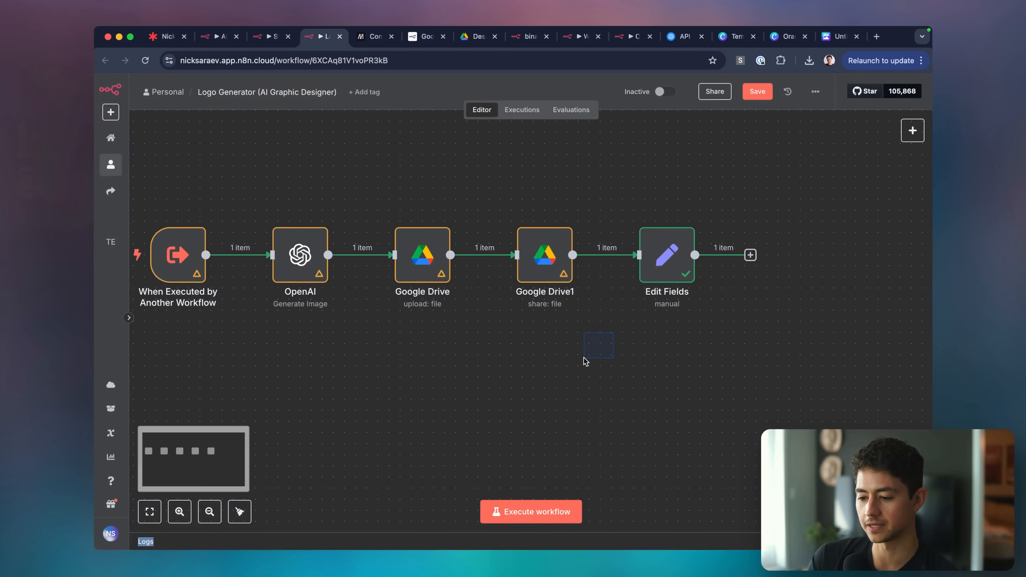
drag(670, 250, 745, 195)
key(super+c)
key(ctrl+shift+Tab)
click(861, 270)
key(super+v)
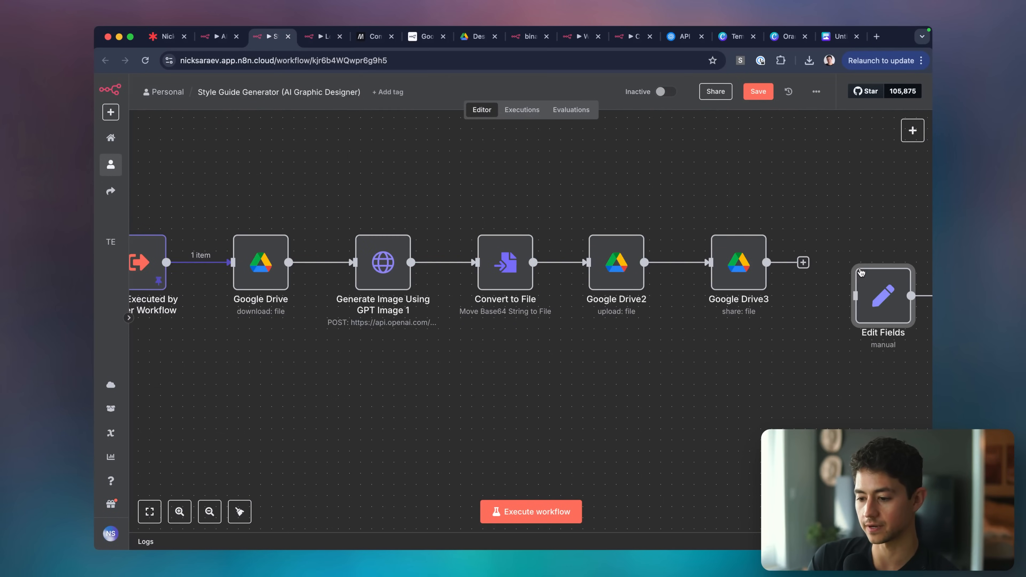
drag(875, 300, 874, 256)
drag(803, 266, 845, 277)
Tidy all seven nodes into one row, save the workflow, and run it.
scroll(722, 393, down, 4)
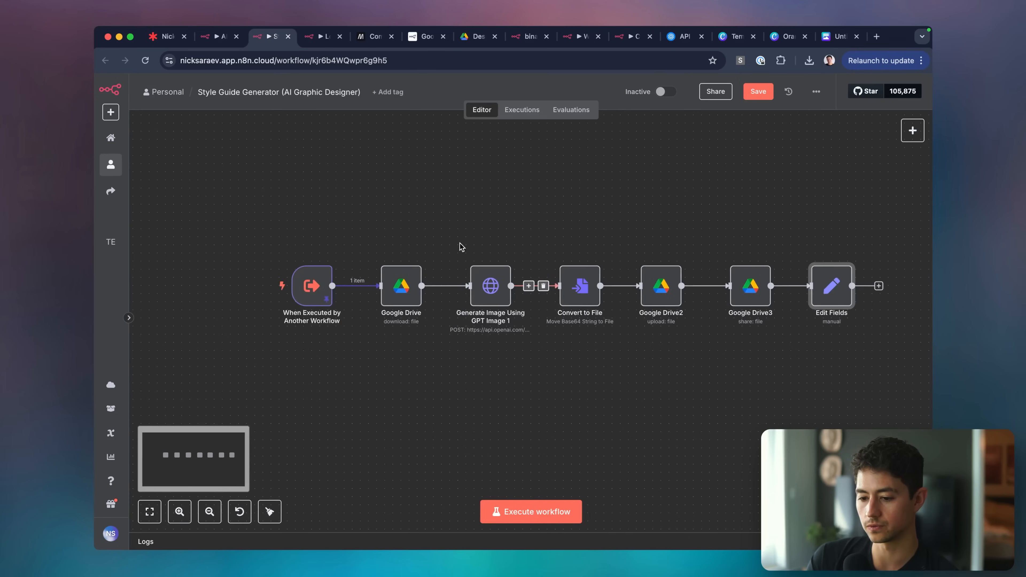
drag(250, 182, 873, 391)
right_click(816, 269)
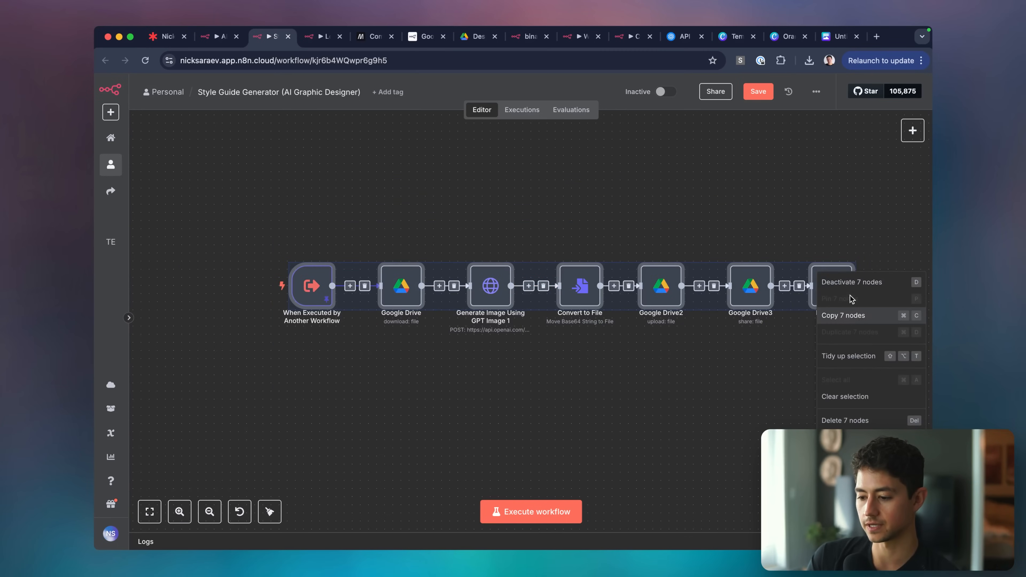
click(857, 351)
click(775, 371)
scroll(776, 372, right, 1)
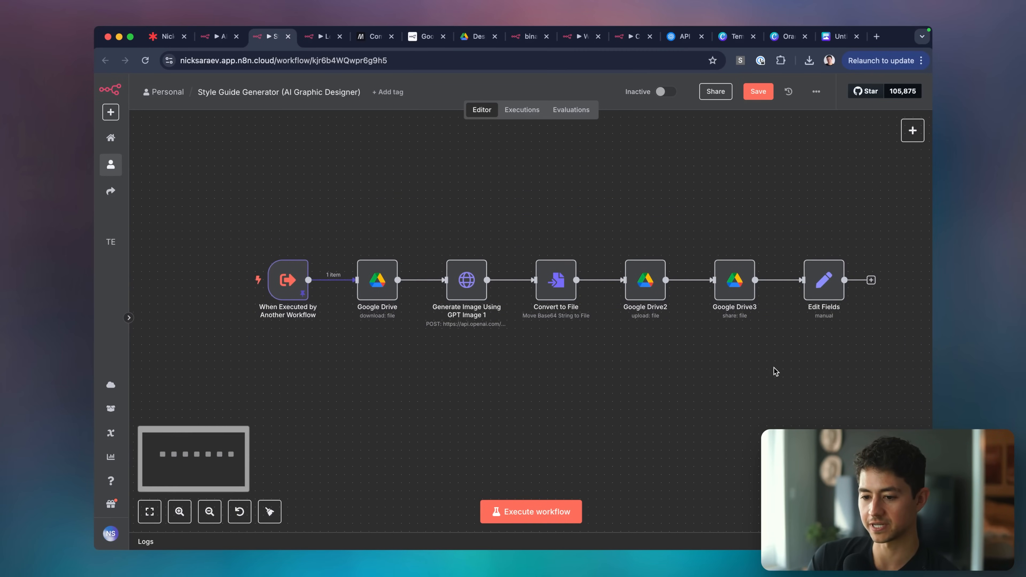
key(super+s)
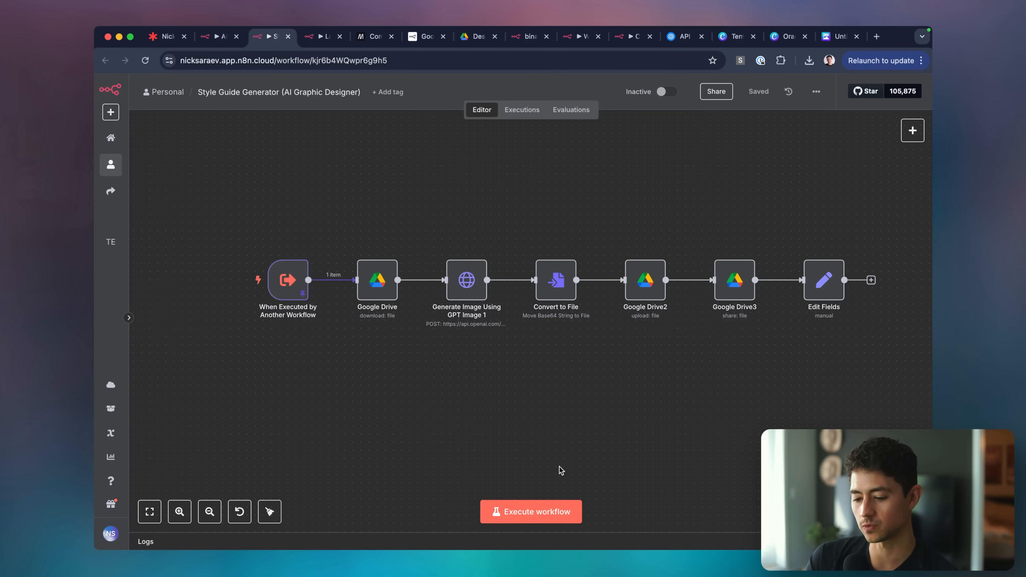
click(542, 511)
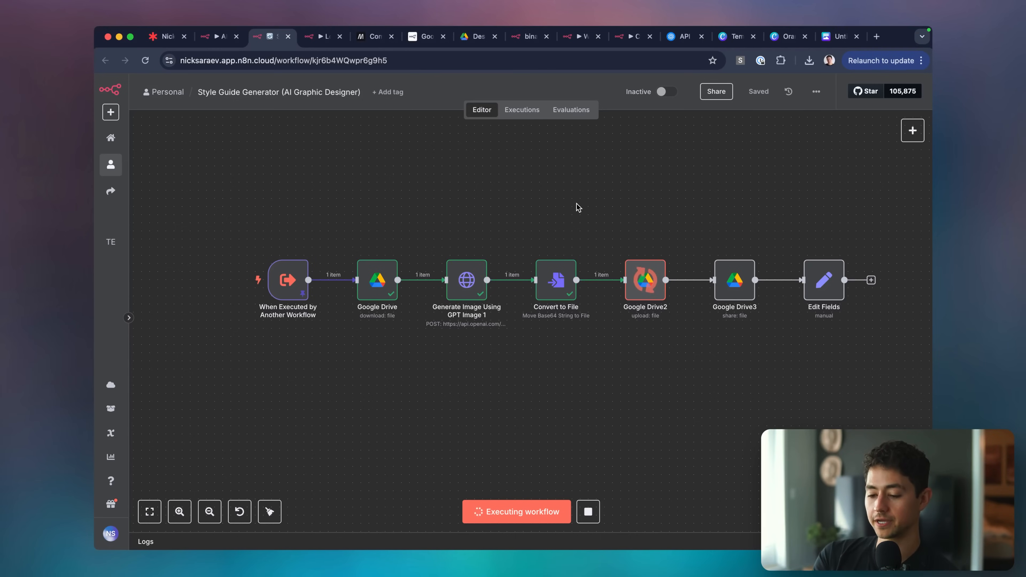
Check the completed run and open the GPT Image 1 results showing the 1024x1536 output.
scroll(578, 207, right, 1)
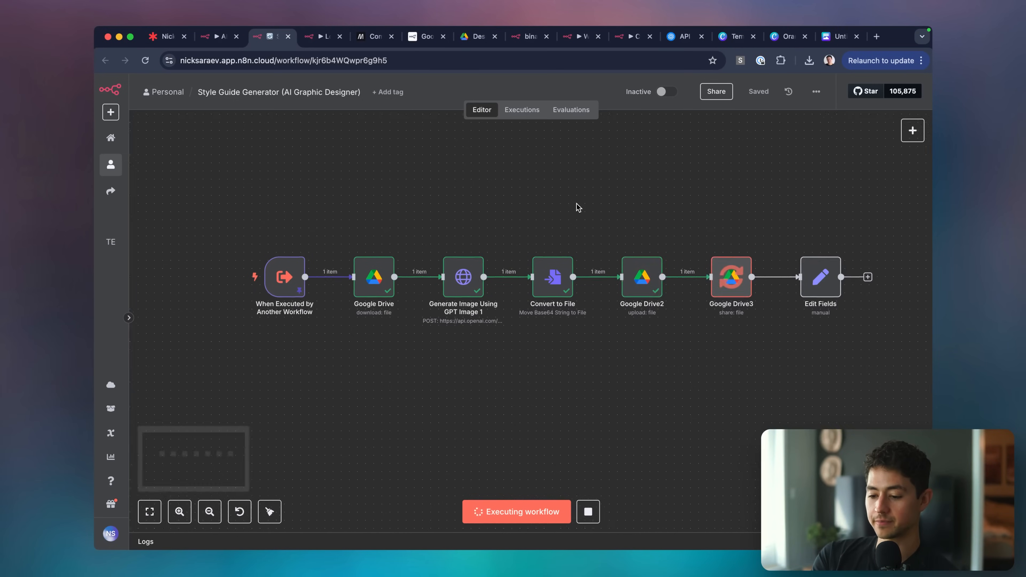
scroll(579, 208, right, 1)
scroll(579, 208, left, 1)
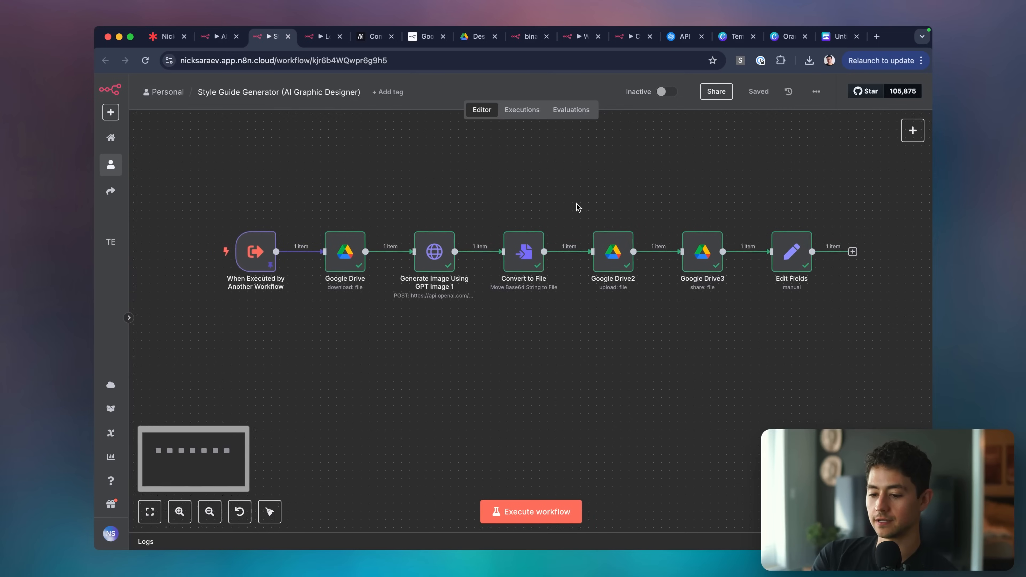
double_click(465, 252)
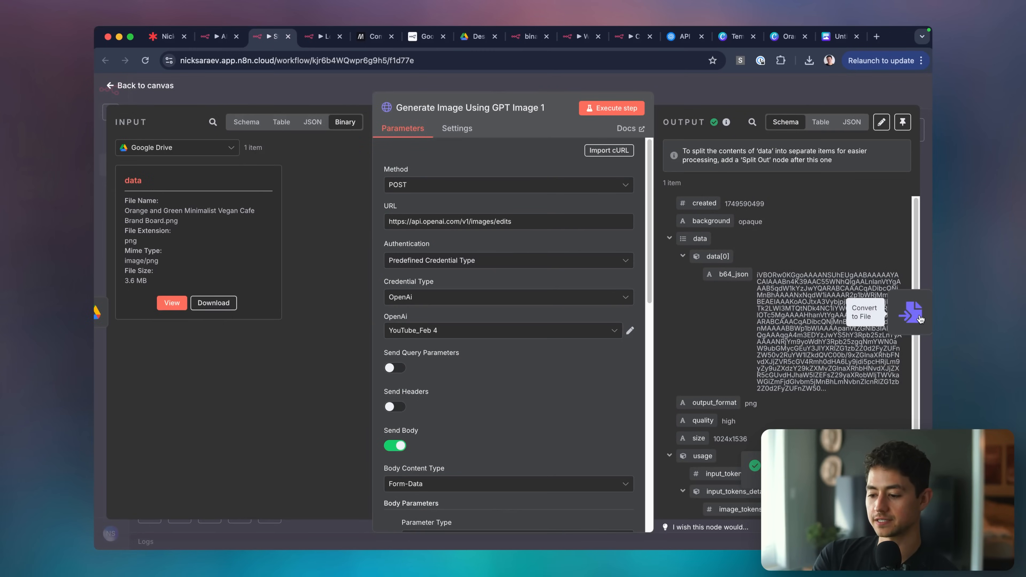
Review outputs of Convert to File, the generated brand sheet, Google Drive2 and Google Drive3.
click(928, 314)
click(719, 290)
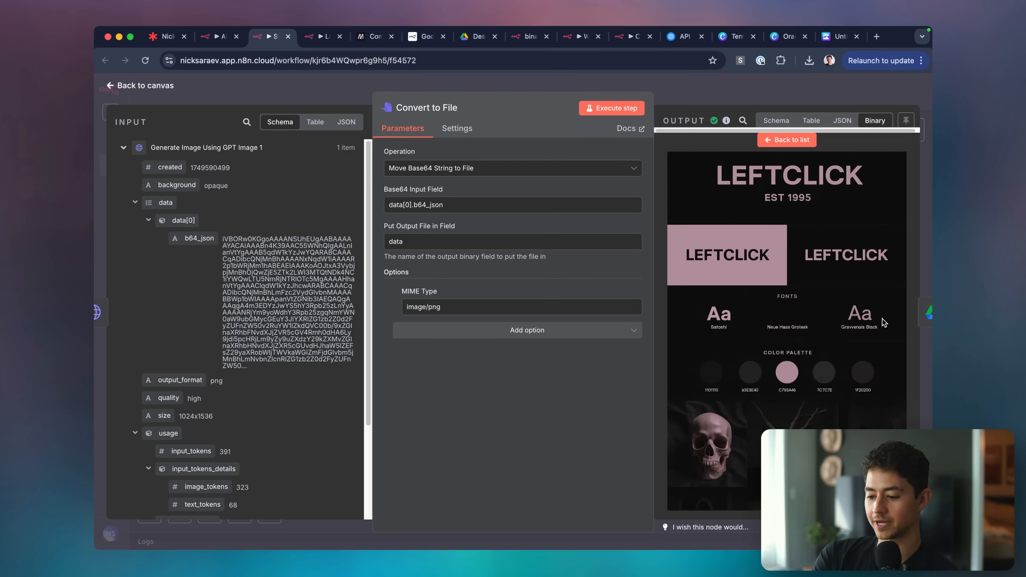
scroll(874, 471, up, 5)
scroll(875, 471, down, 5)
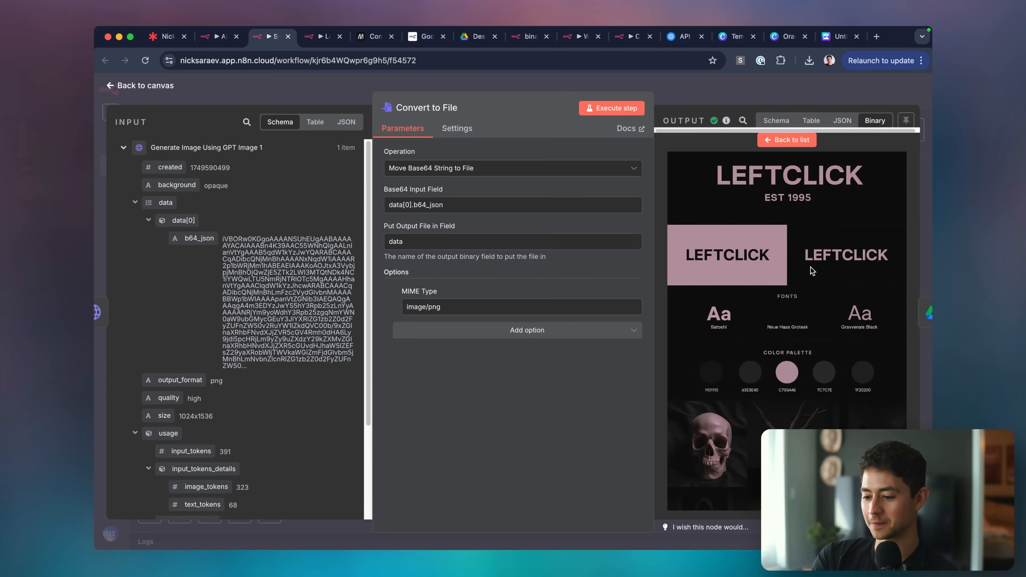
click(929, 313)
scroll(774, 306, down, 3)
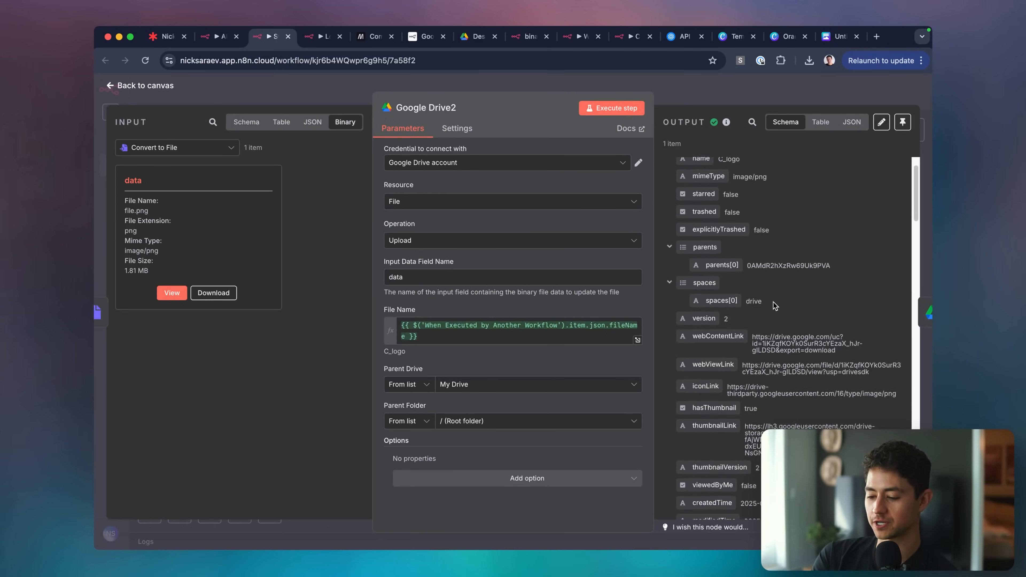
scroll(759, 299, up, 2)
click(925, 313)
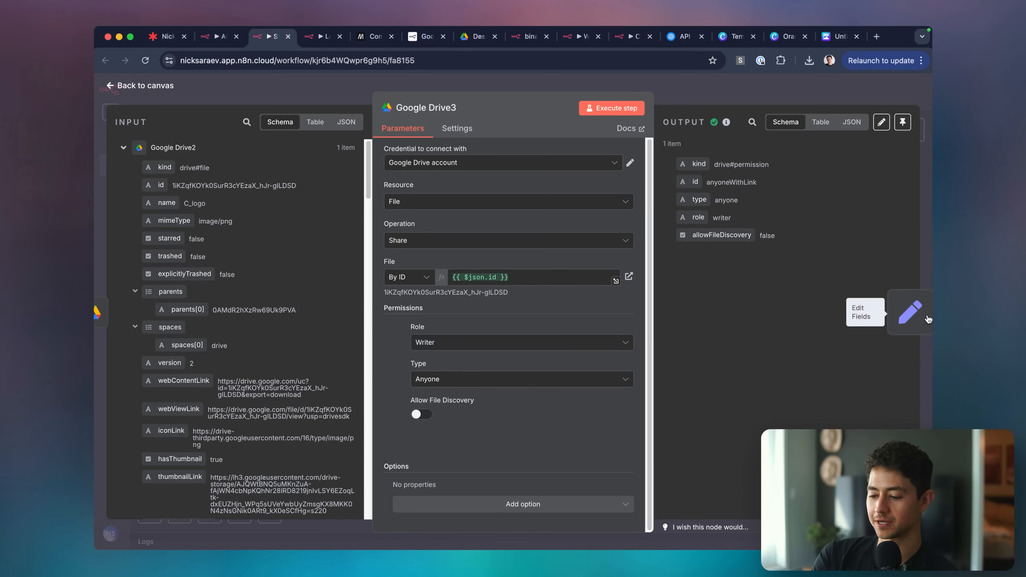
click(925, 318)
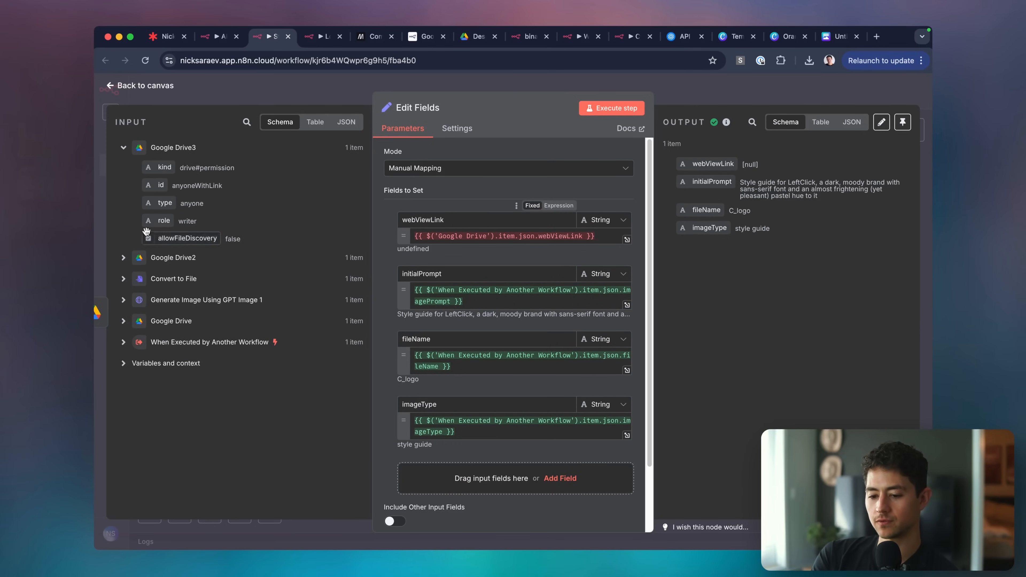
Point the Edit Fields webViewLink expression at 'Google Drive2', then go back to the AI Graphic Designer workflow.
click(124, 258)
click(486, 236)
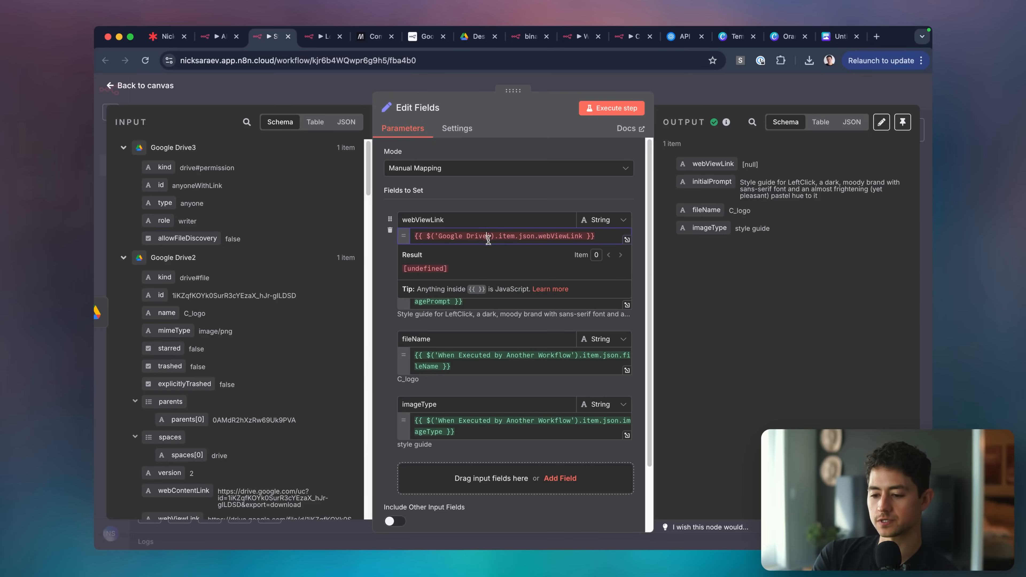
text(2)
click(760, 279)
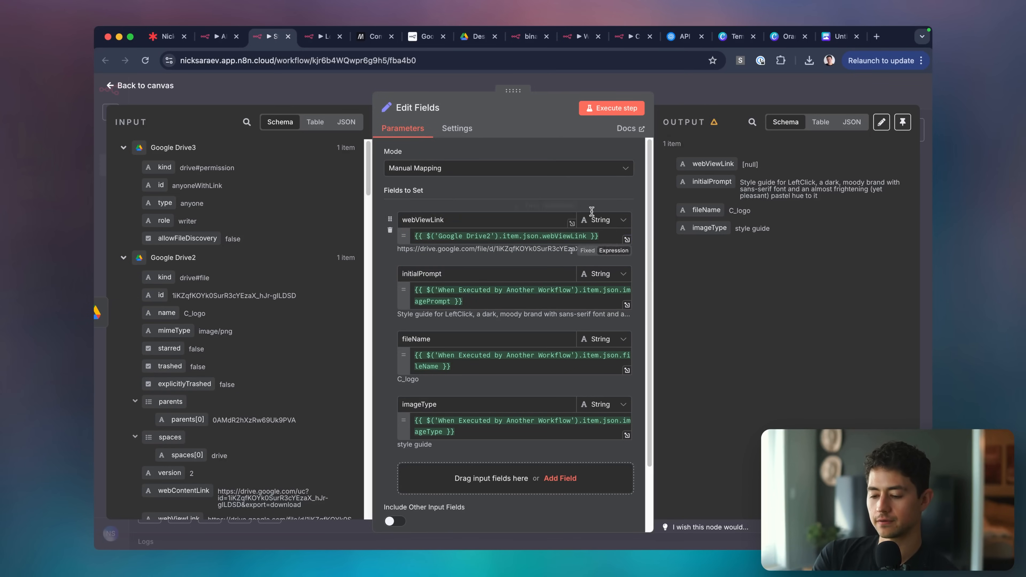
double_click(750, 164)
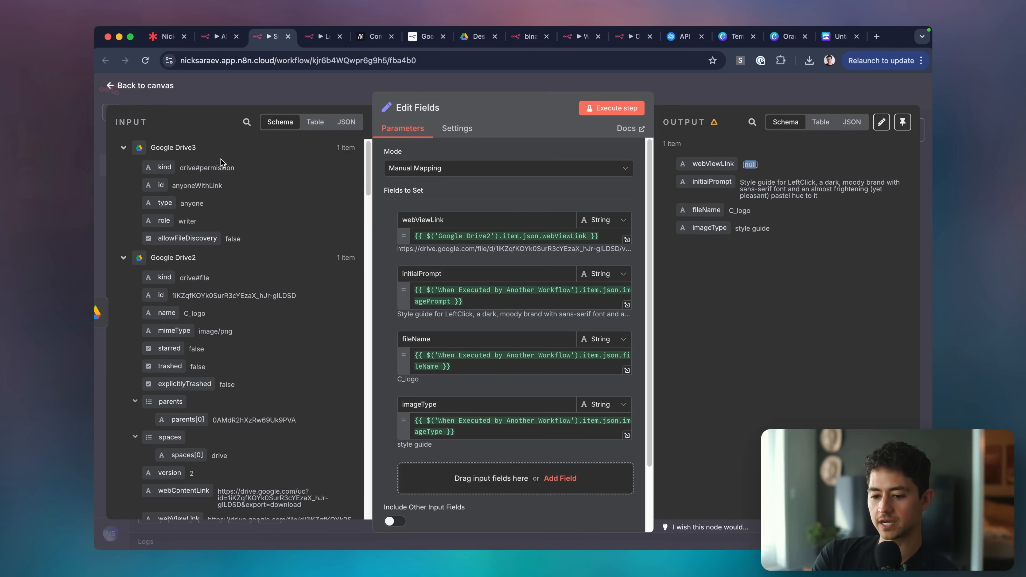
key(Escape)
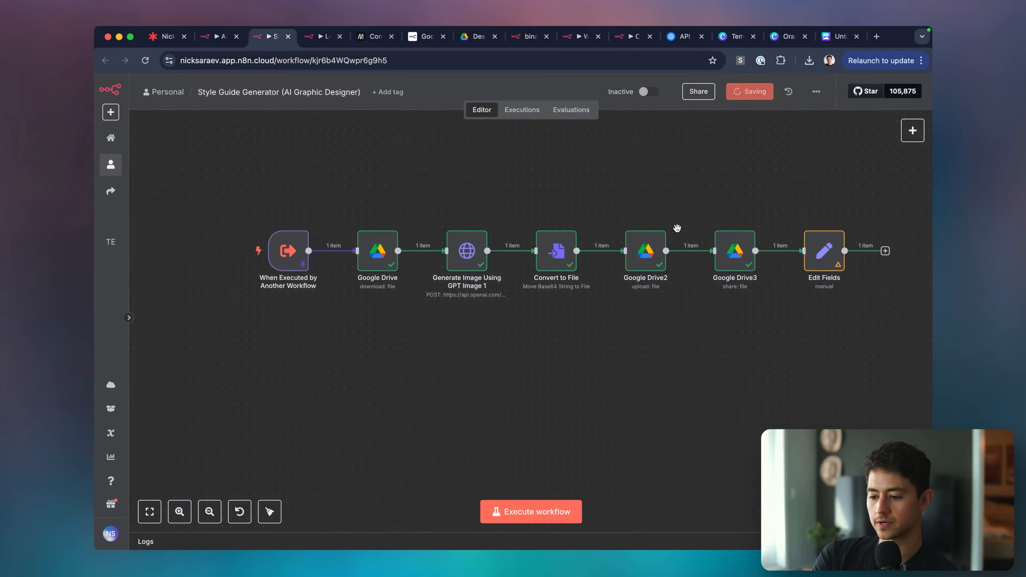
scroll(677, 228, right, 4)
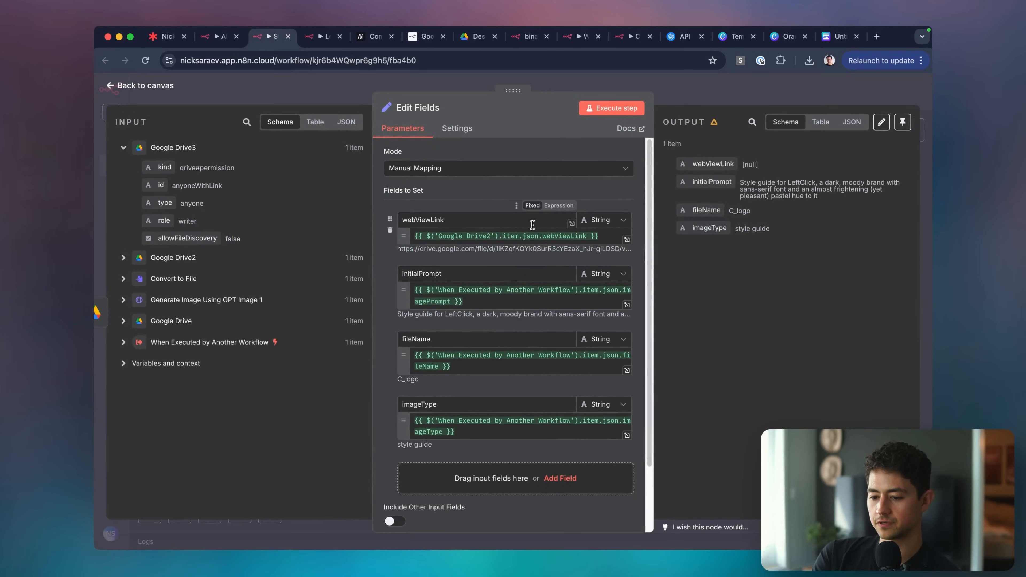
scroll(533, 224, down, 2)
click(745, 83)
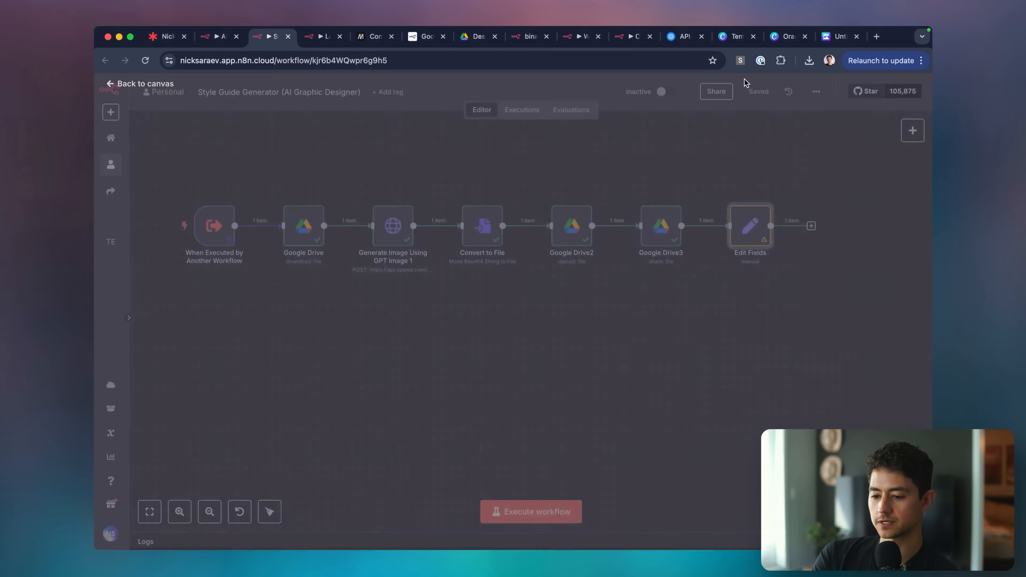
scroll(654, 172, up, 1)
key(ctrl+shift+Tab)
click(559, 233)
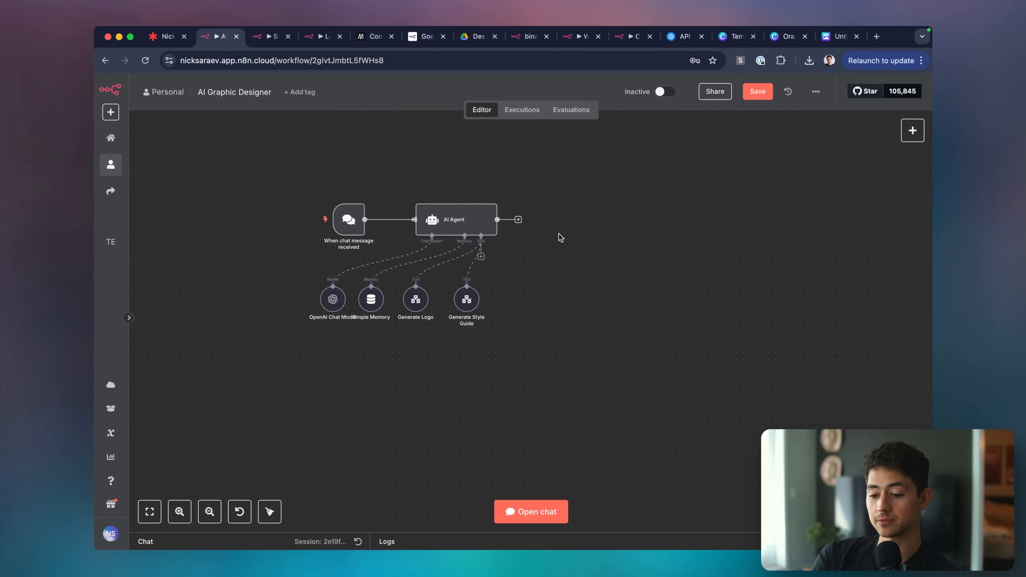
Space the agent's four sub-nodes evenly and nudge Generate Style Guide slightly left.
drag(508, 280, 340, 346)
key(shift+alt+t)
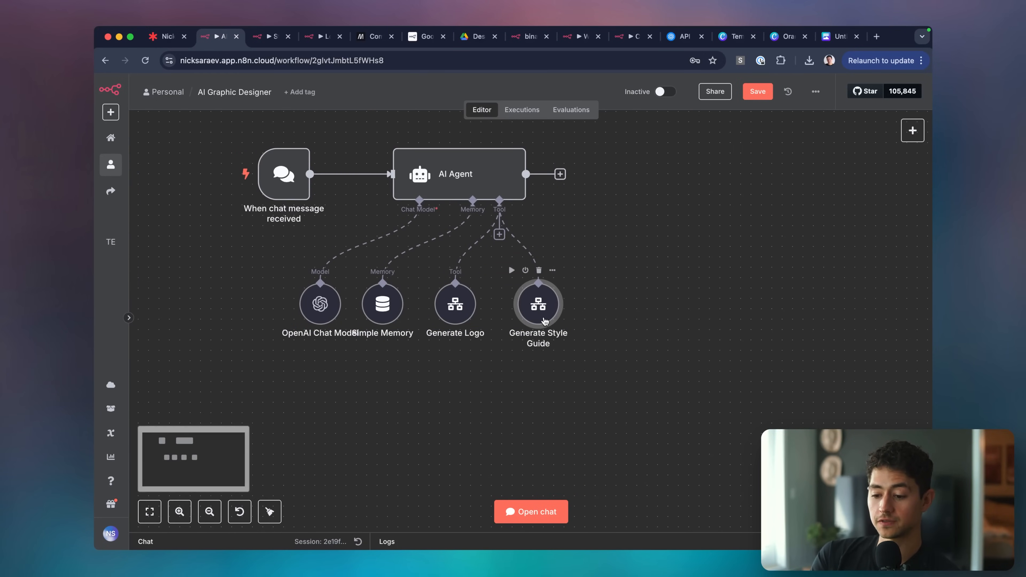
drag(542, 321, 532, 321)
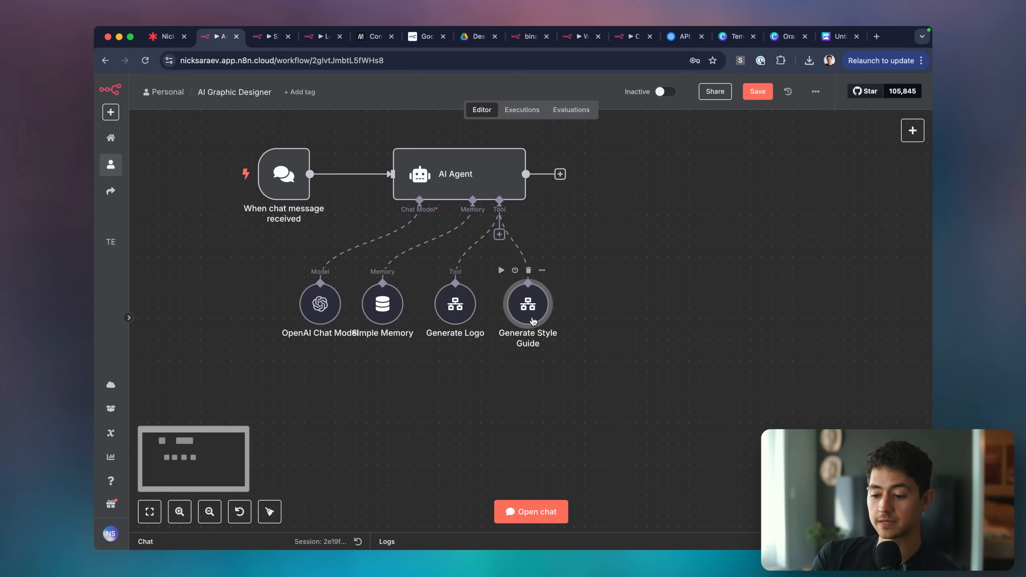
click(582, 353)
scroll(617, 380, up, 1)
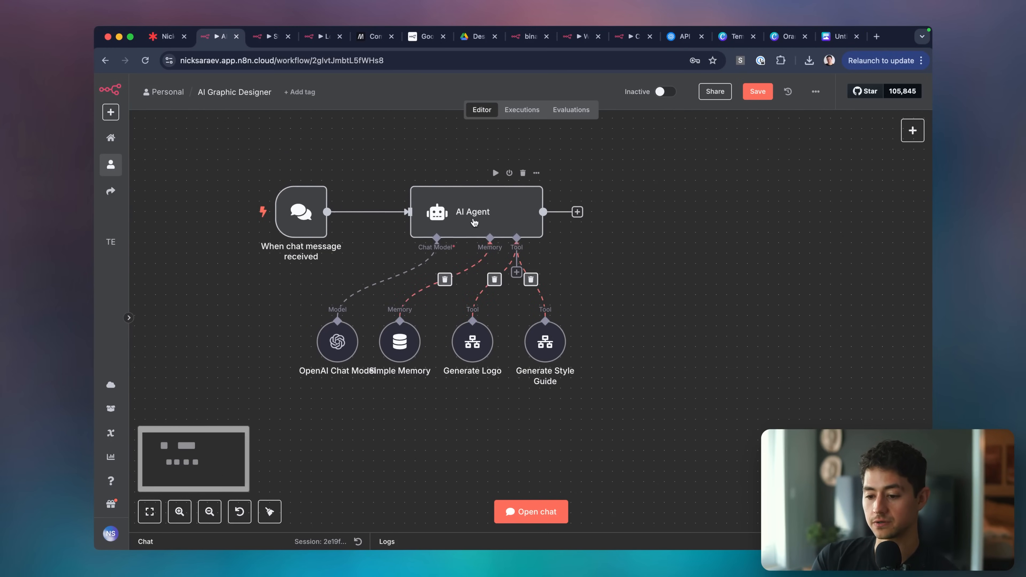
Add '(generate logo and generate style guide)' to the AI Agent system message's first sentence.
double_click(475, 210)
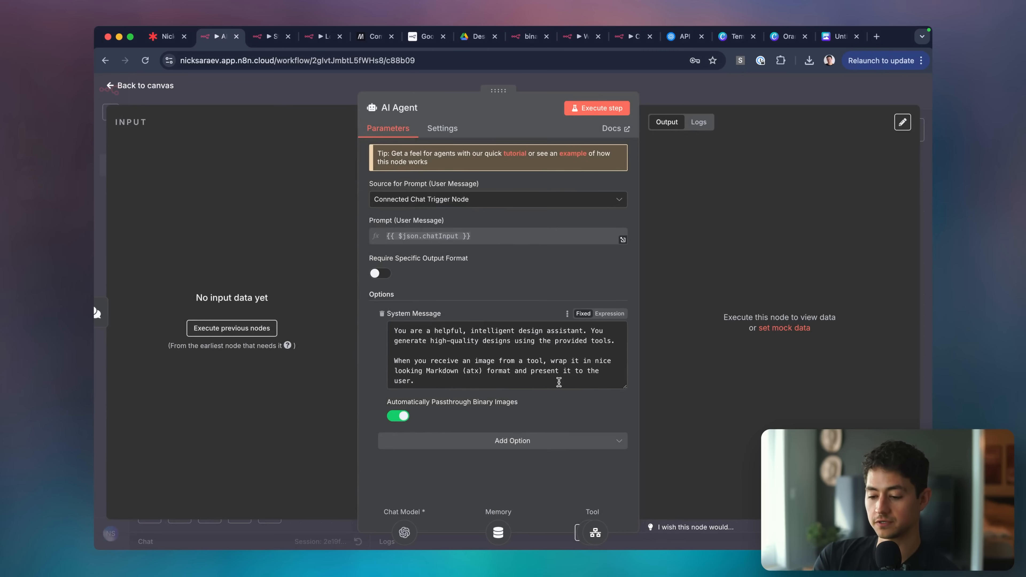
scroll(514, 386, up, 3)
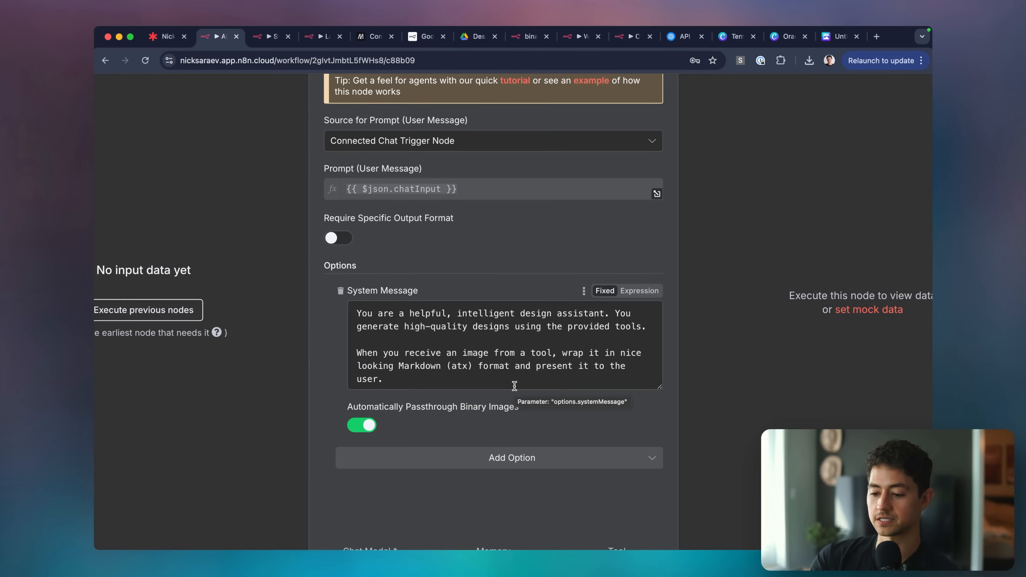
scroll(578, 378, down, 1)
click(649, 305)
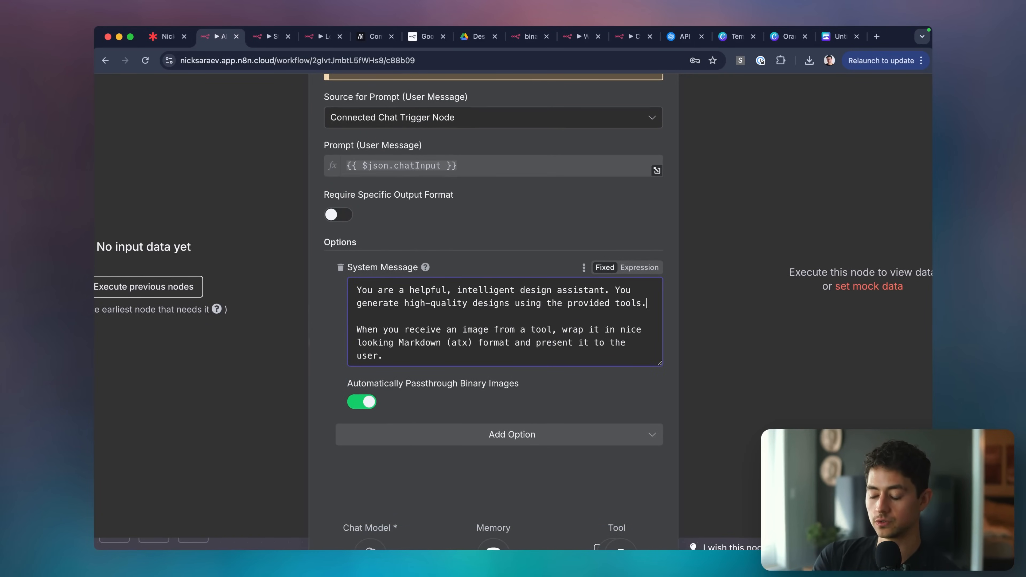
key(BackSpace)
text(()
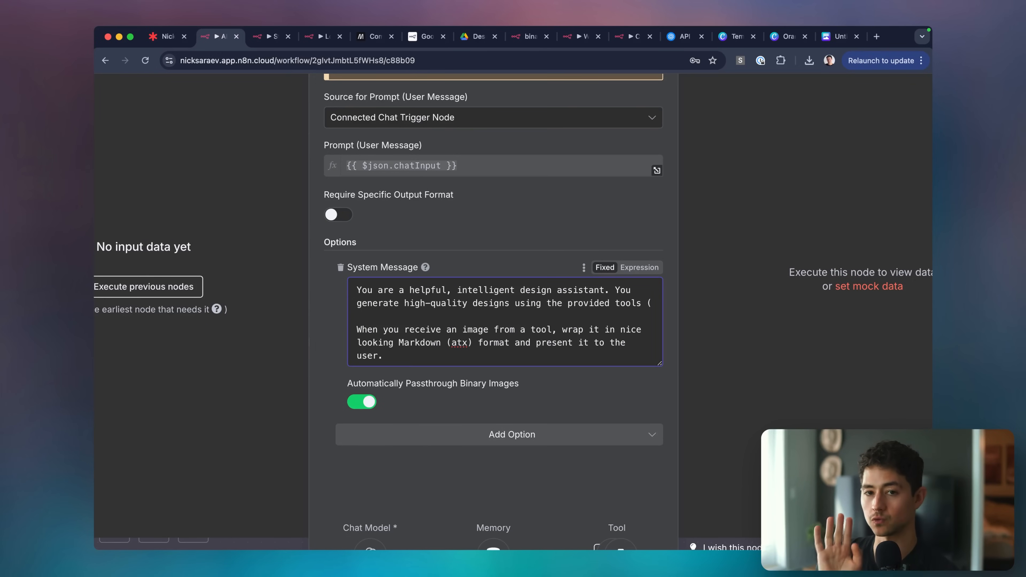
text(gn)
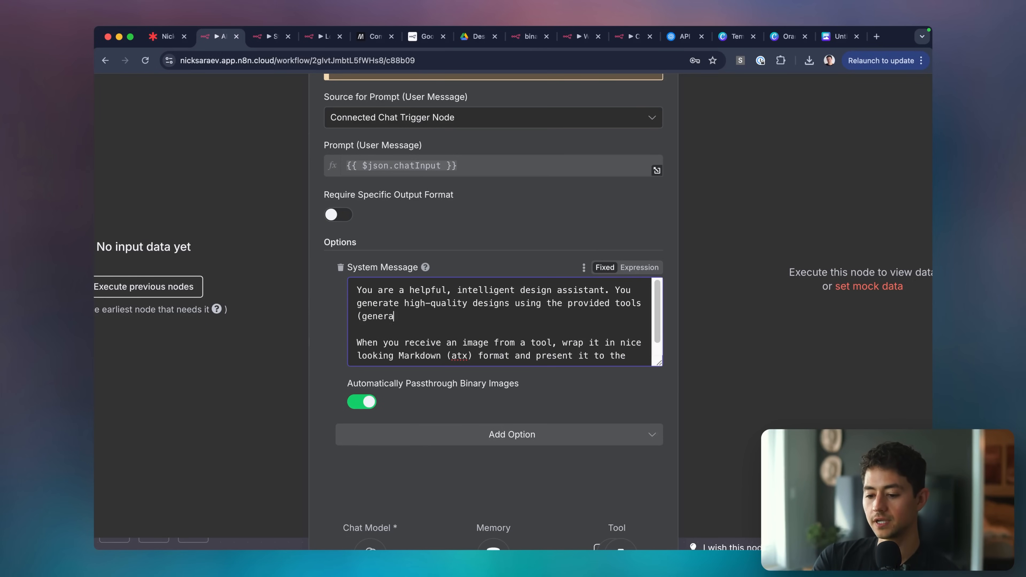
text(nerate logo and generate st)
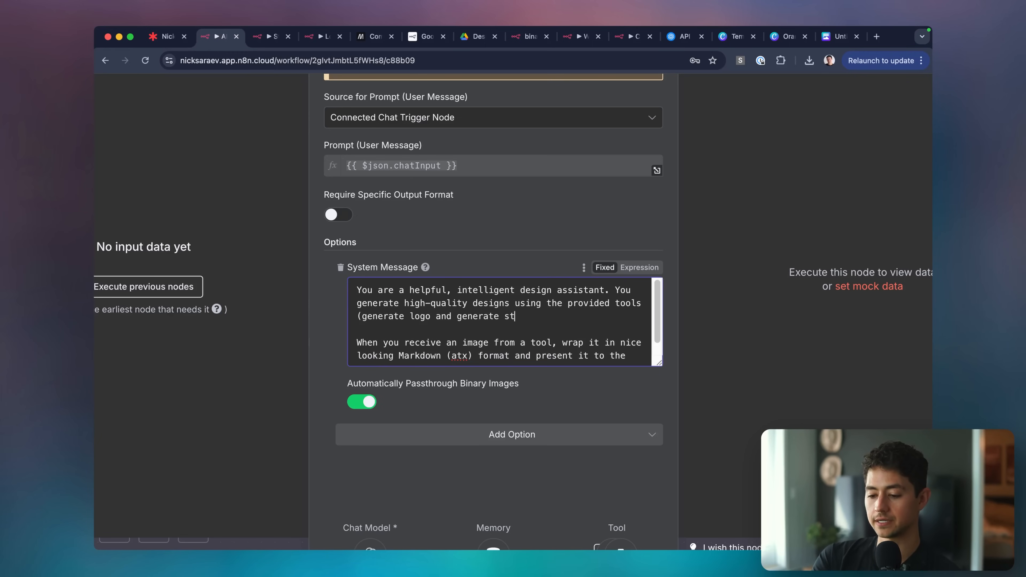
text(yle guide).)
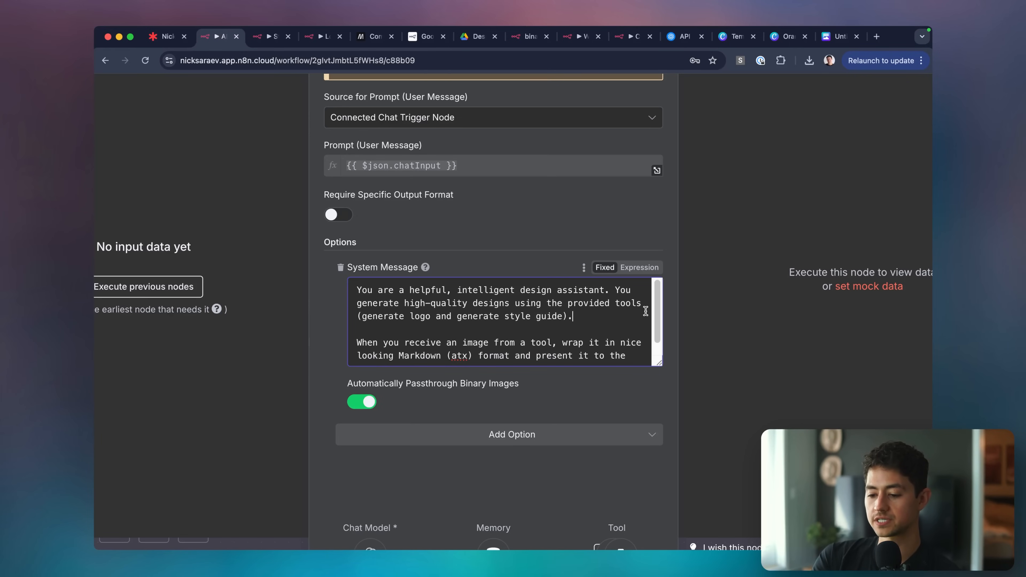
scroll(653, 331, down, 1)
click(648, 330)
key(Down)
key(Return)
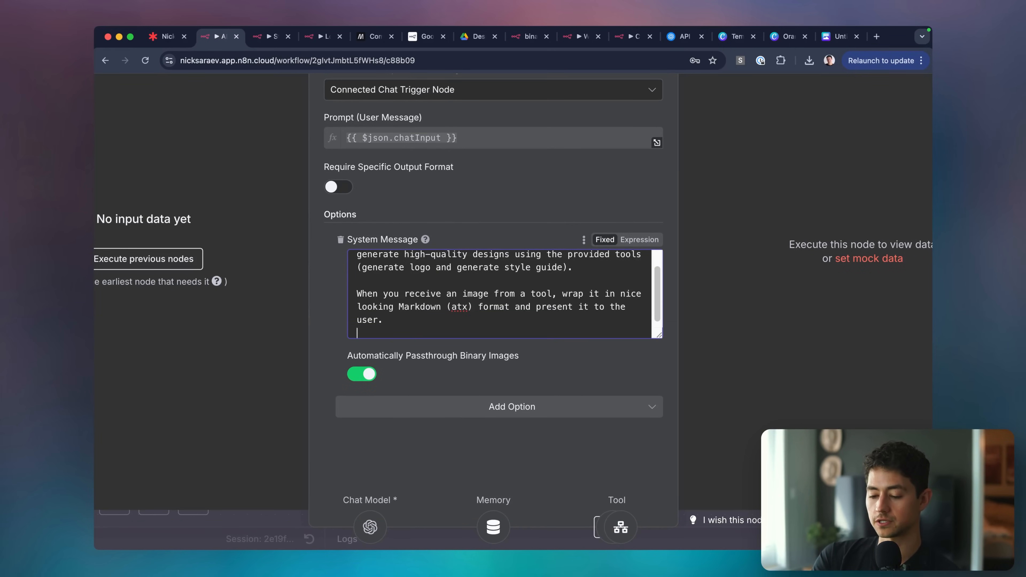
key(Return)
drag(659, 335, 650, 469)
Append a paragraph: only logos and style guides can be generated; clarify so the image-model prompt is optimal.
text(The )
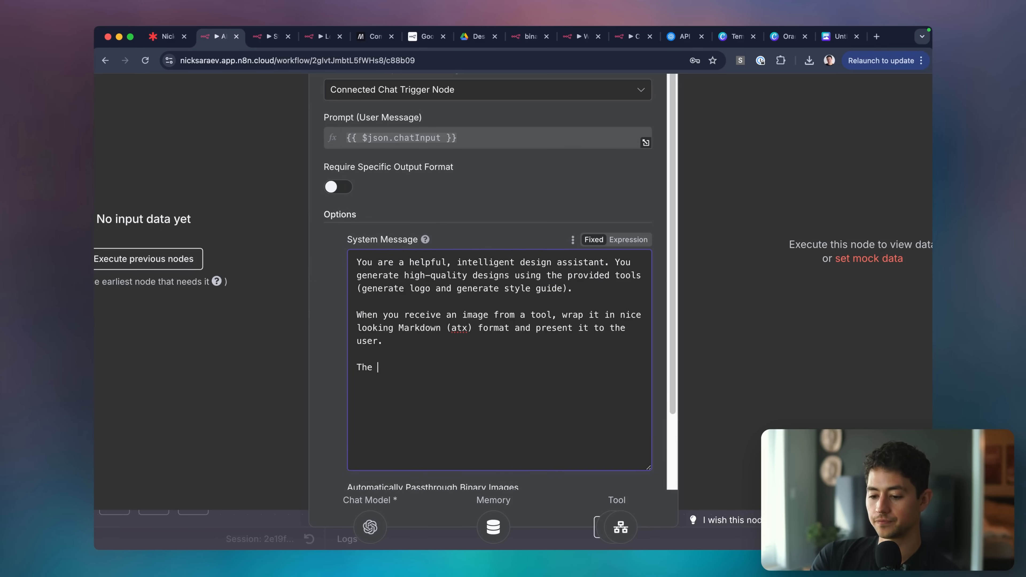
text(only two things you )
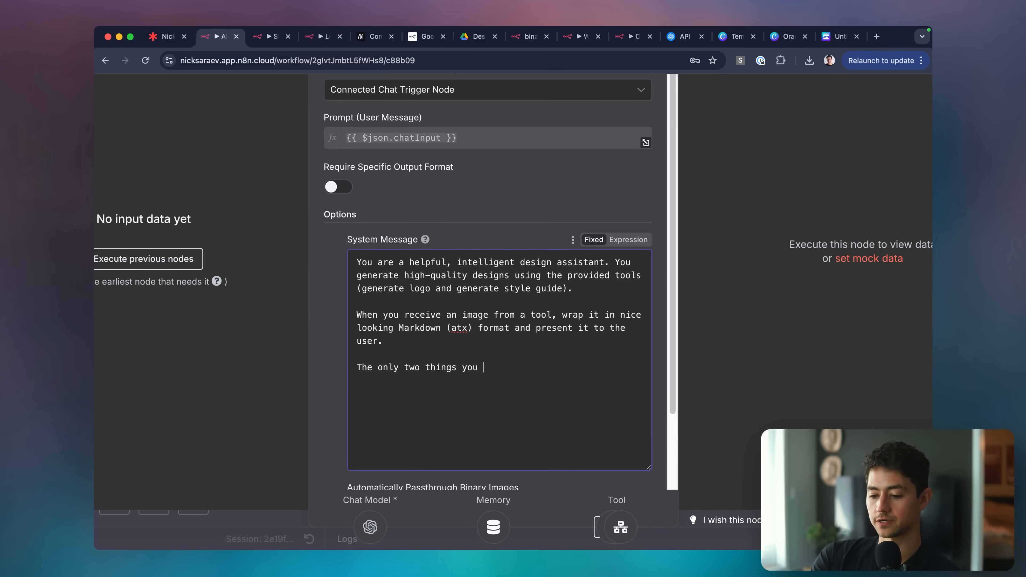
text(can generate are logos an)
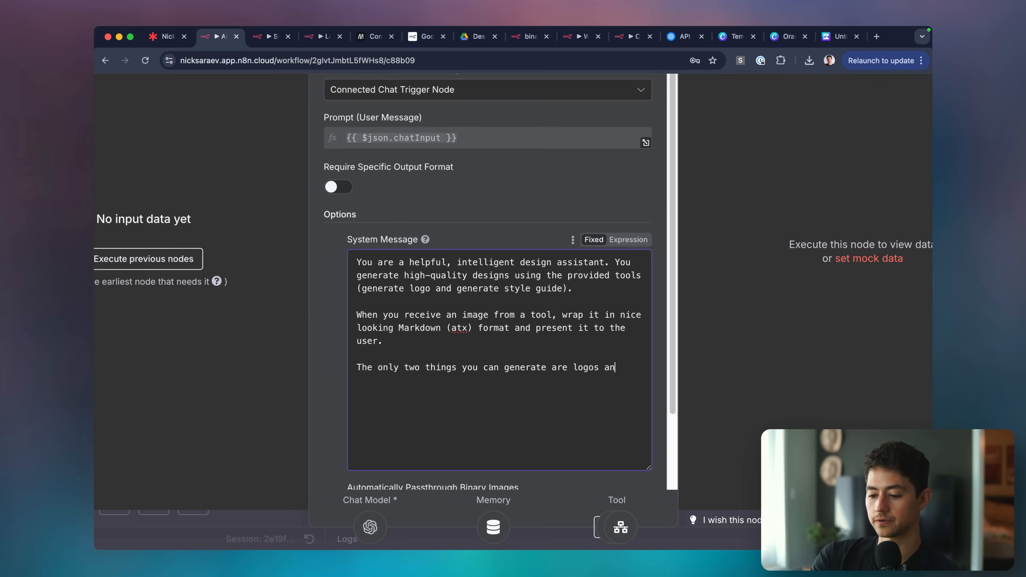
text(d style guides. Make sure to c)
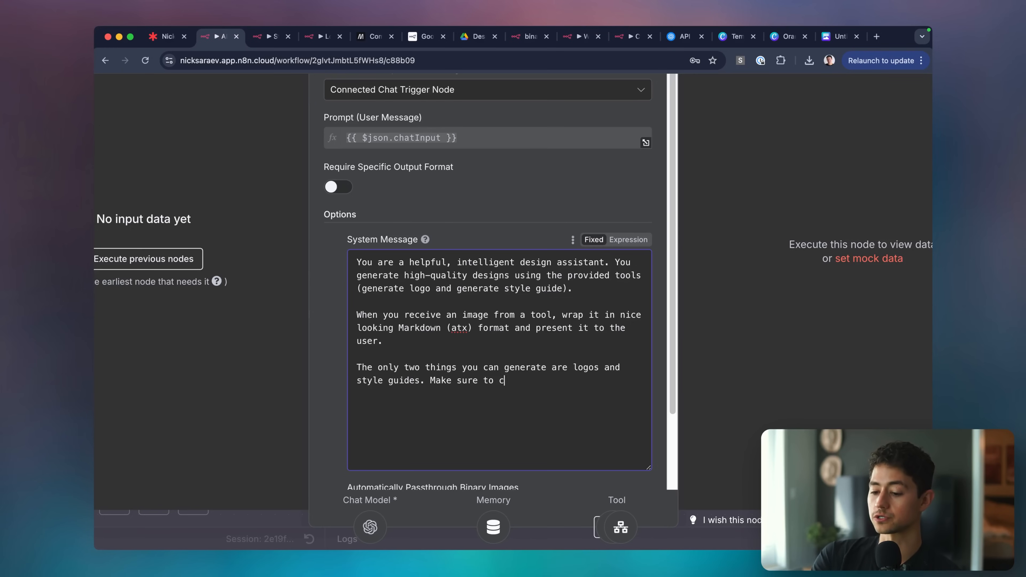
text(larify which (as wel)
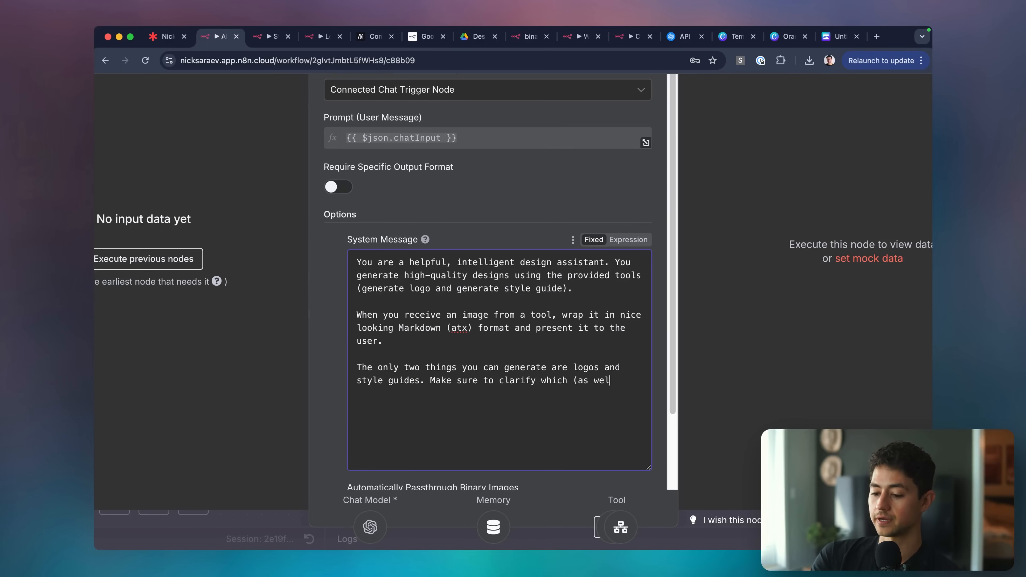
text(l as any additional information needed) to)
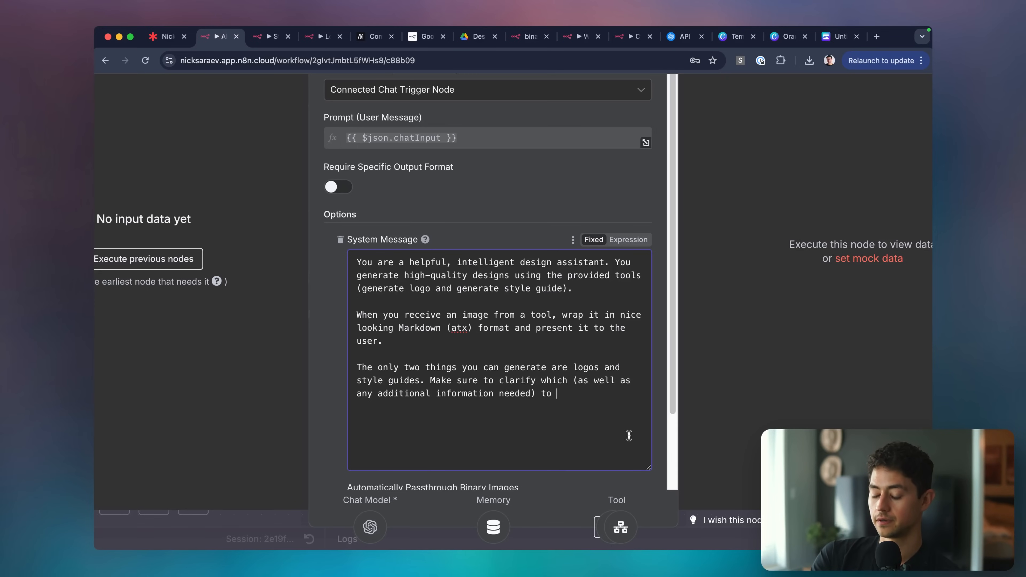
key(BackSpace)
key(BackSpace)
key(BackSpace)
text(so your prompt is)
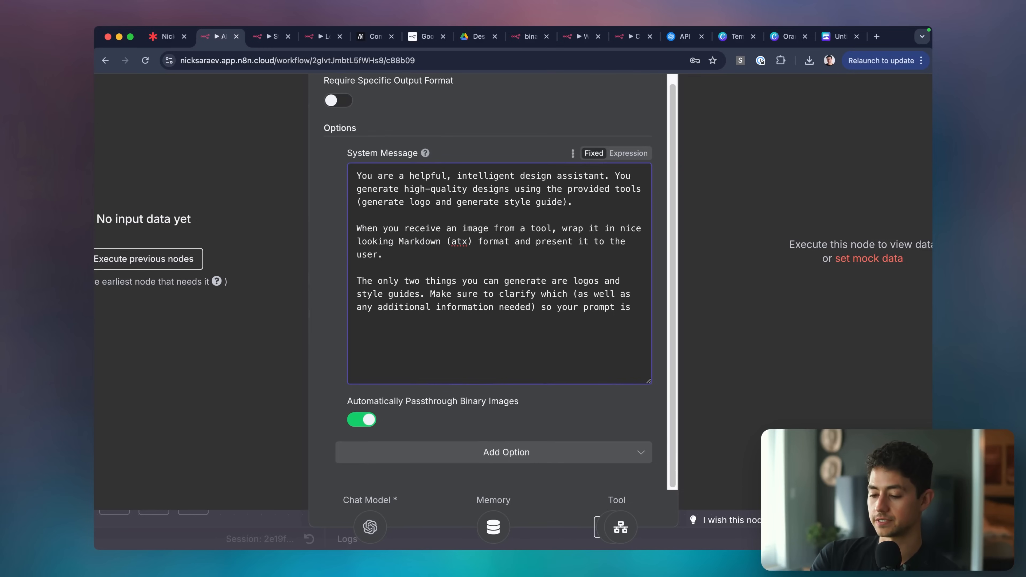
text( optimal.)
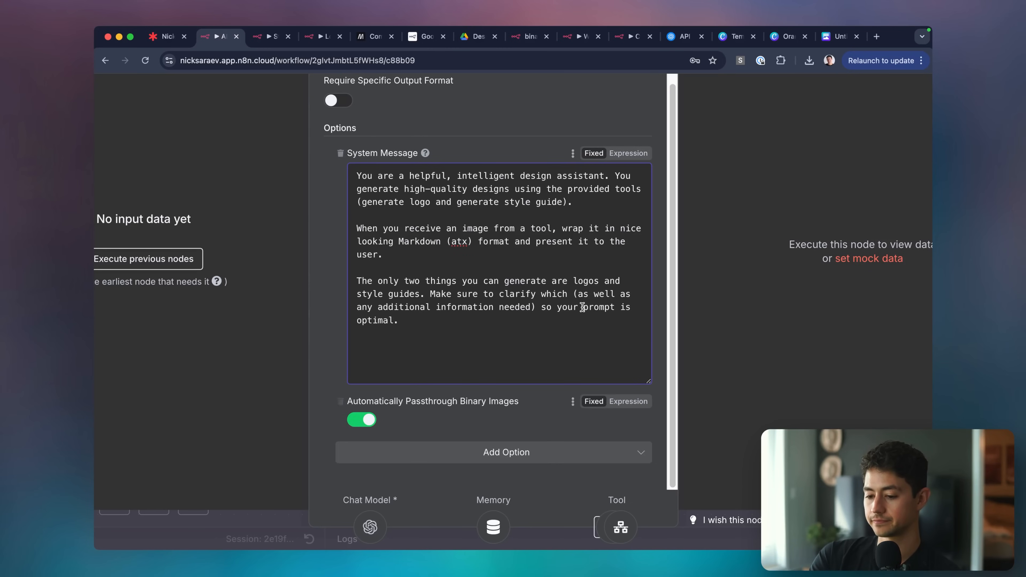
click(580, 307)
key(alt+BackSpace)
text(the)
key(alt+Right)
text(you send to the)
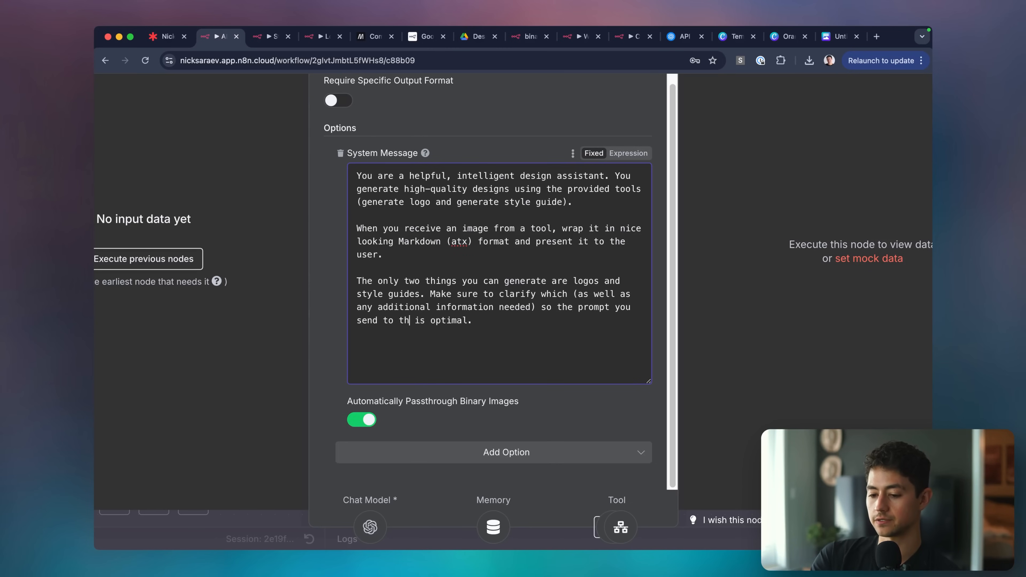
text( image model)
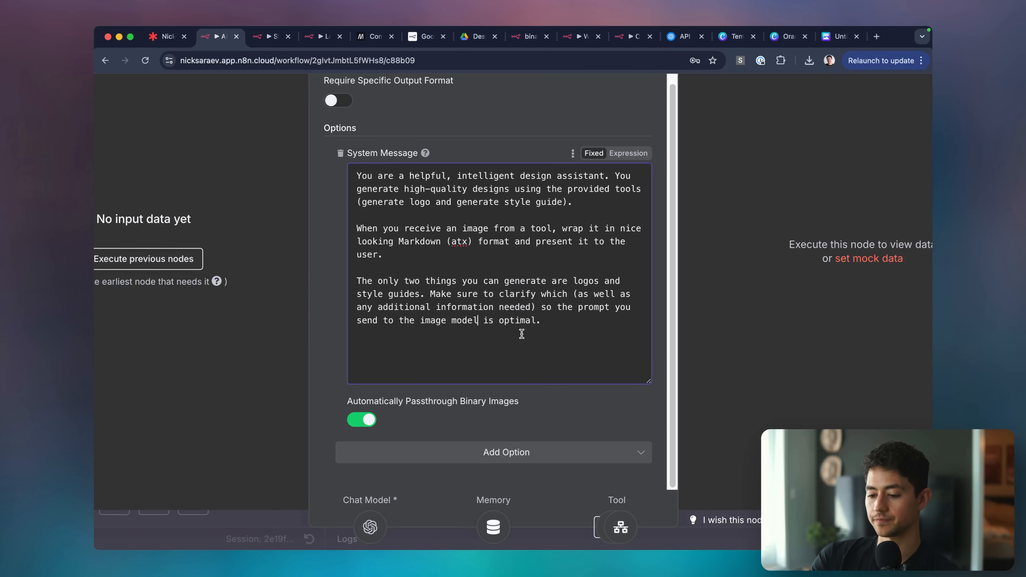
click(714, 92)
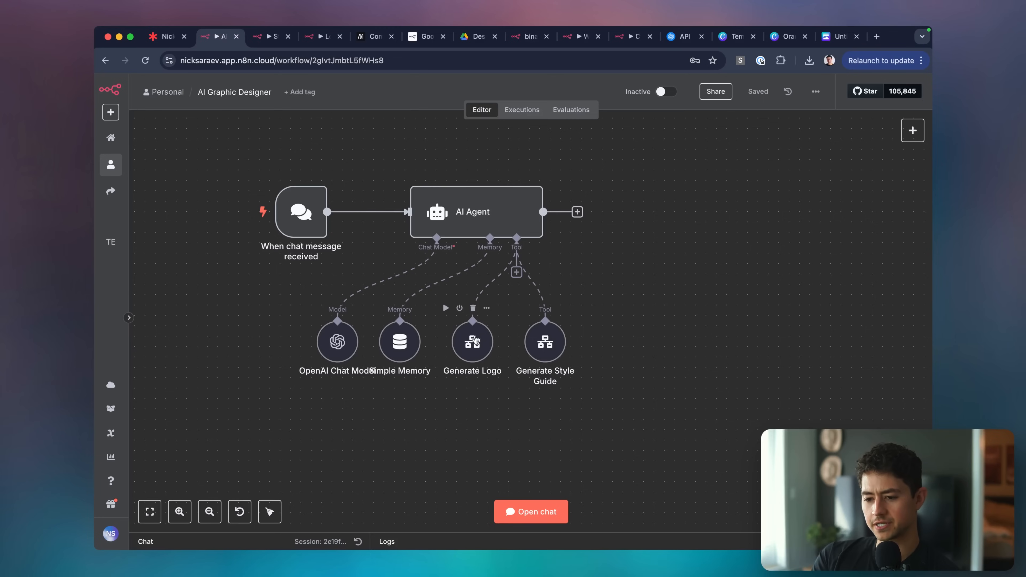
click(531, 511)
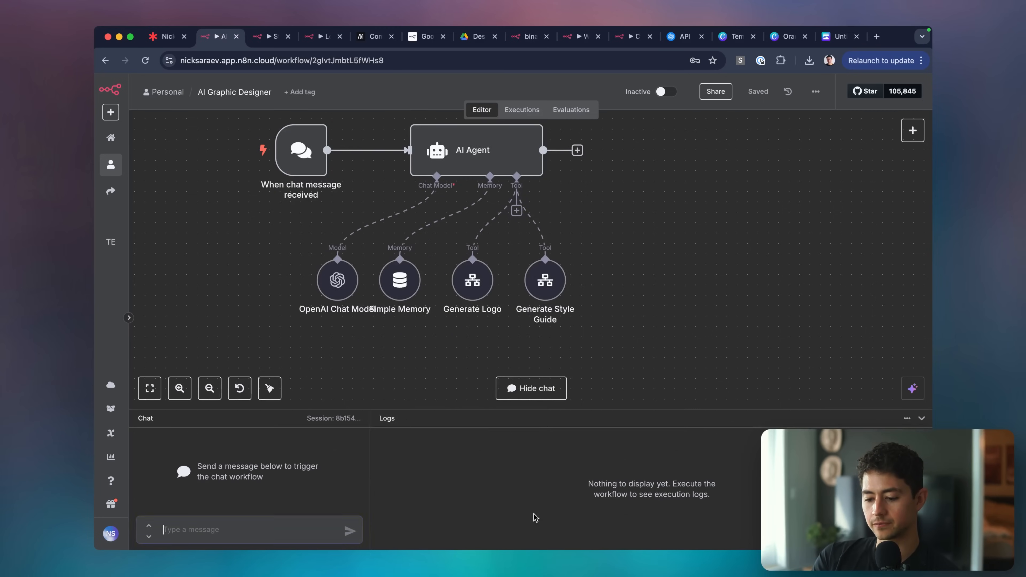
Send the agent a casual greeting in the chat.
click(253, 526)
text(Hey! Qh)
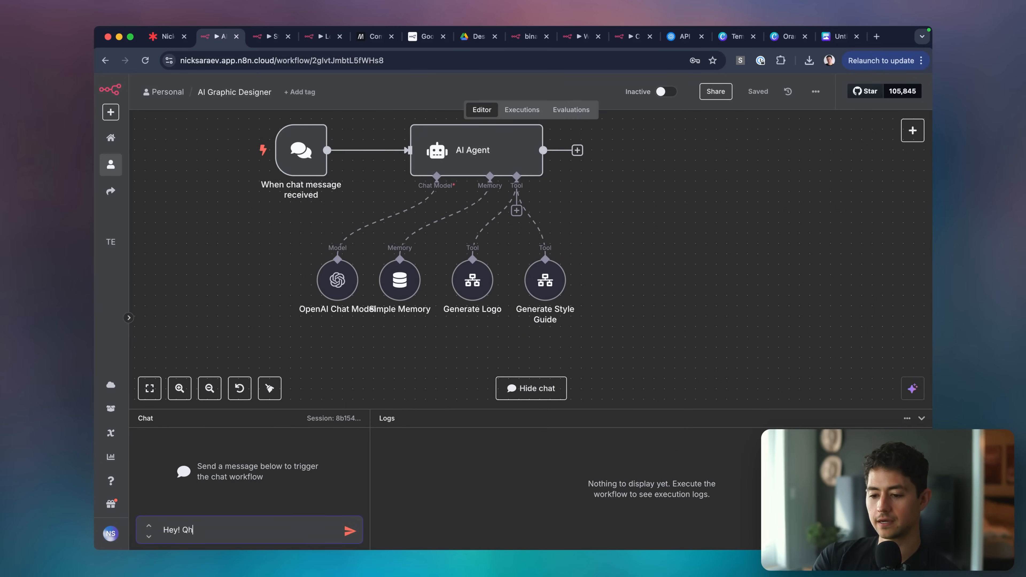
key(BackSpace)
key(BackSpace)
text(What's going on hot stuff)
key(Return)
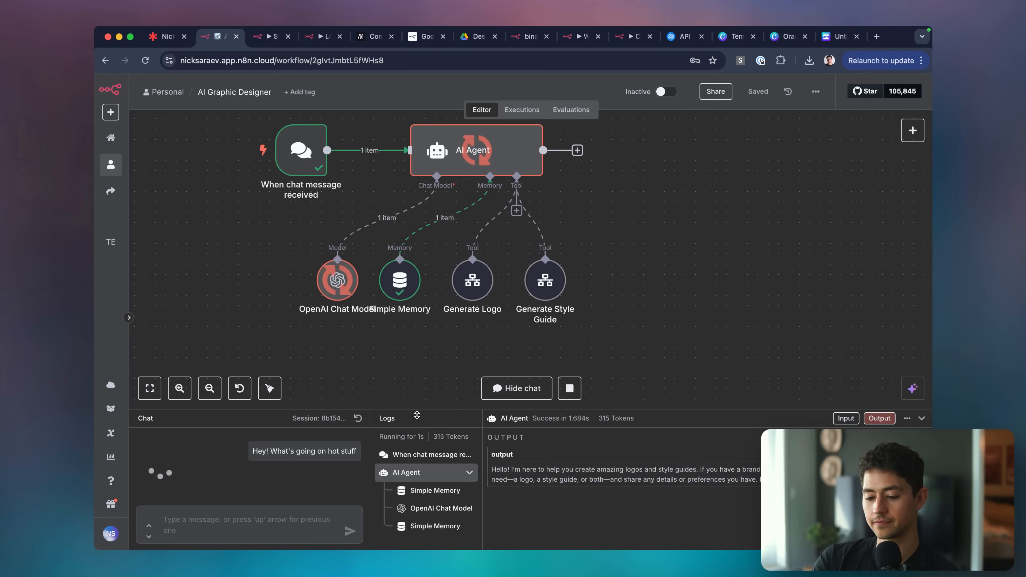
Tell the agent to start with a logo.
scroll(255, 471, down, 2)
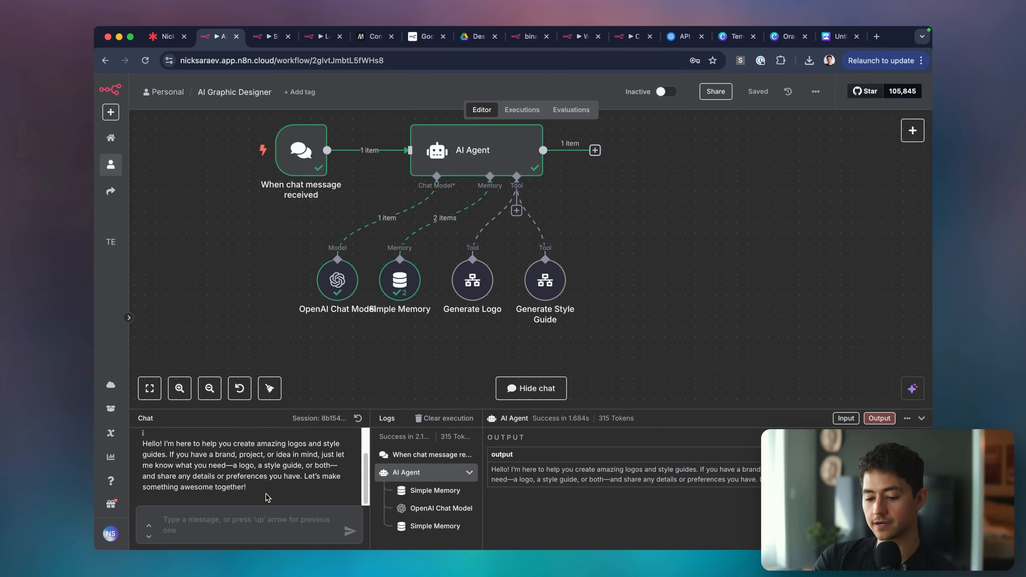
click(255, 520)
text(Okay, let's st)
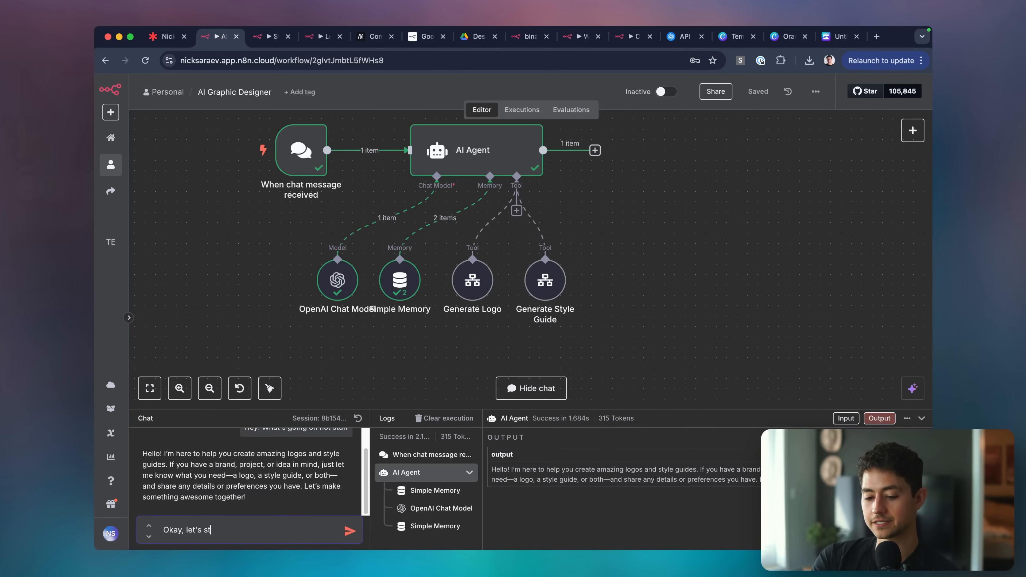
text(art with a logo)
key(Return)
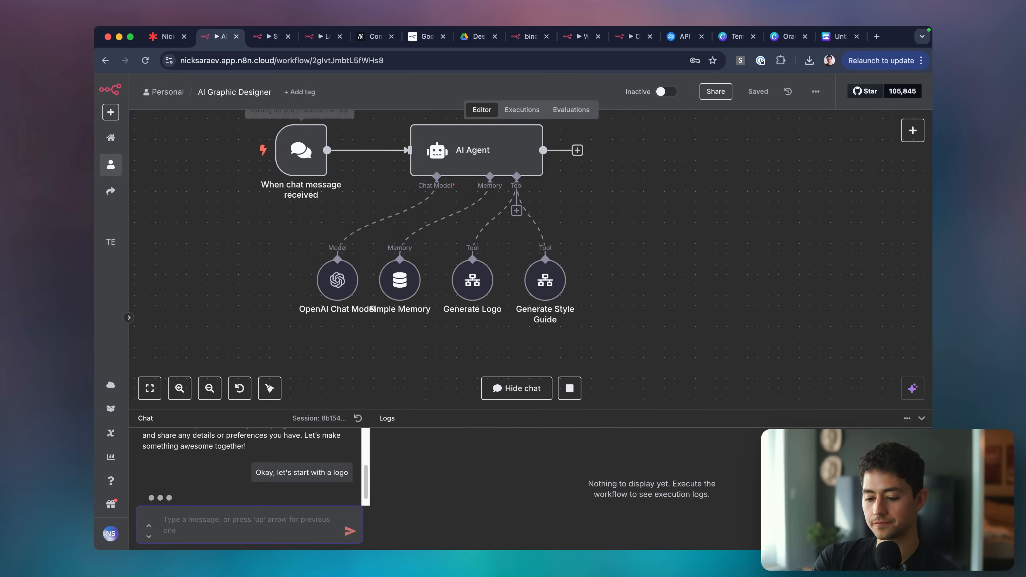
Send the logo brief: 'WorkflowLoop', sleek, clean, minimal, flat icon style, pastel hues.
drag(371, 411, 360, 344)
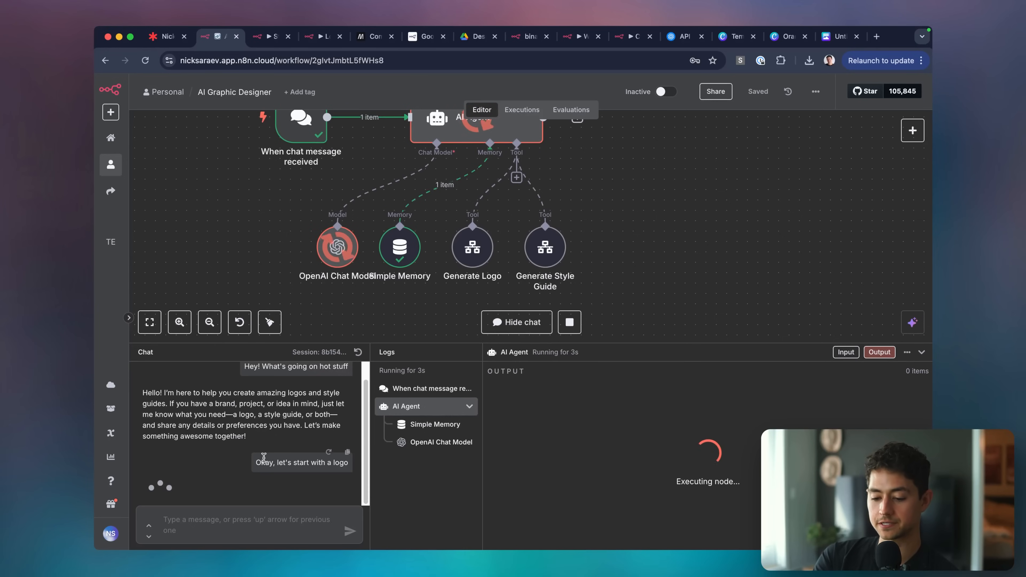
scroll(264, 458, down, 1)
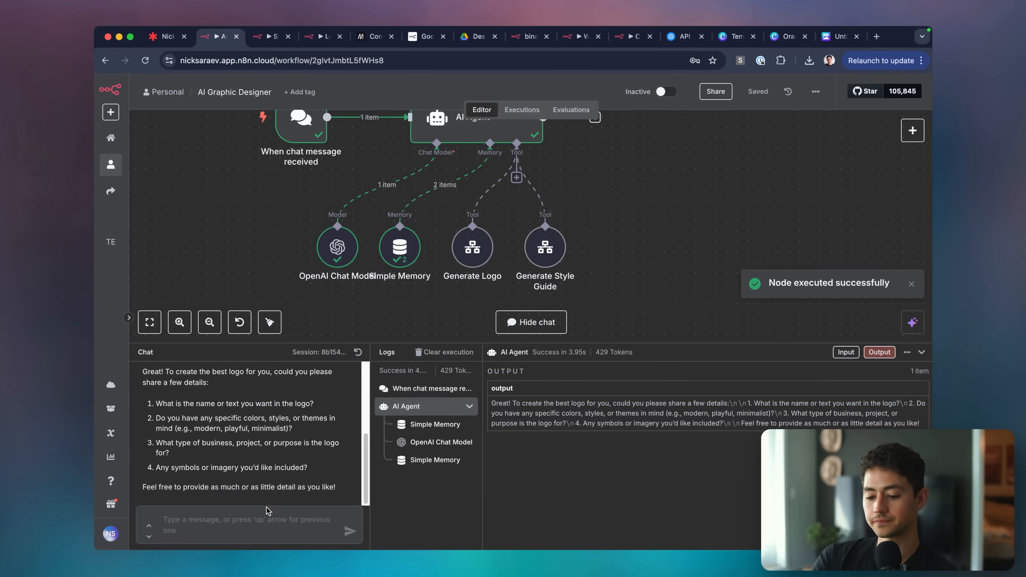
click(266, 517)
text(Workfl)
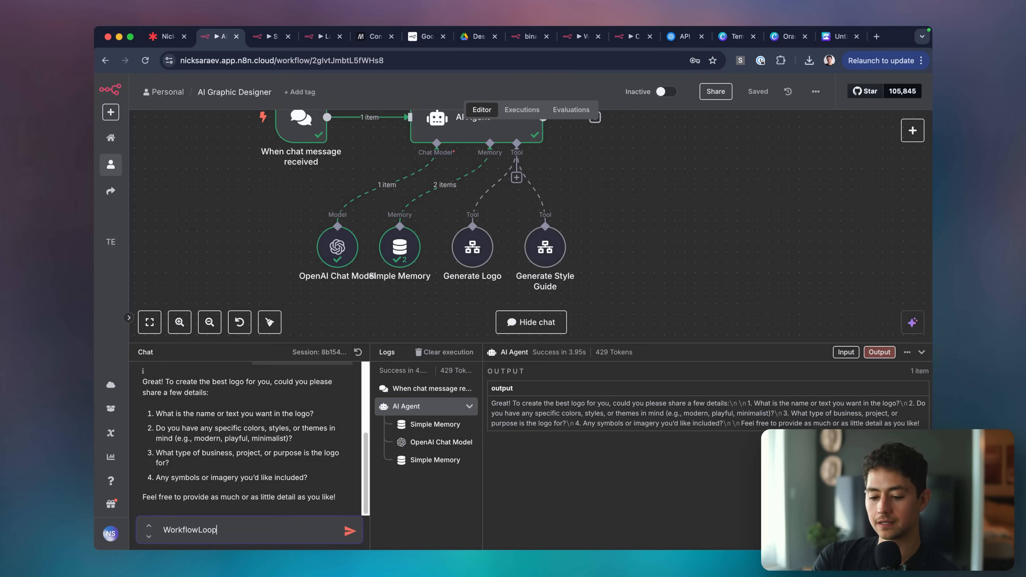
text(owLoop)
key(shift+Return)
text(I want it s)
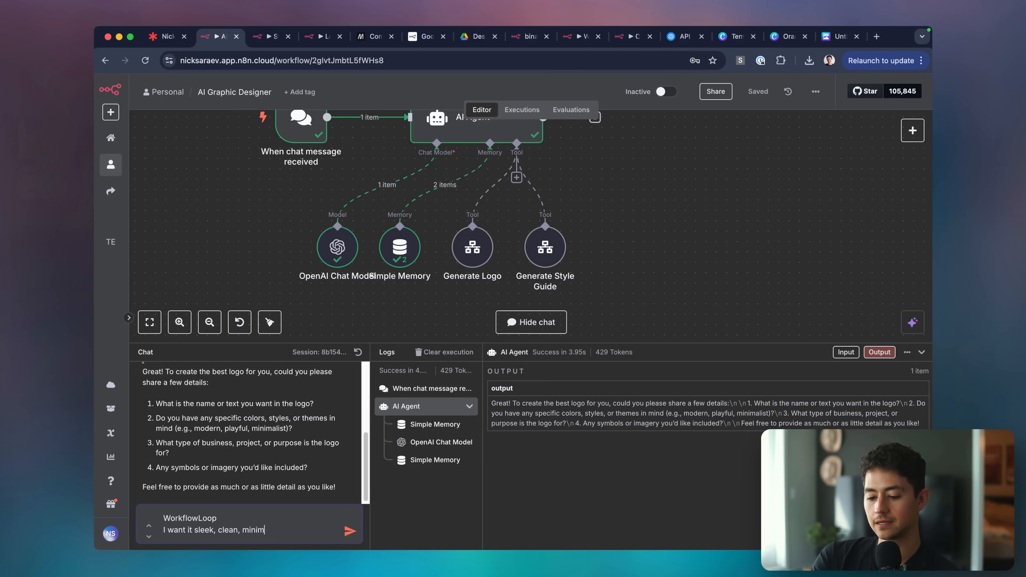
text(leek, clean, minimal, flat icon style, pleasant pastel hues, remini)
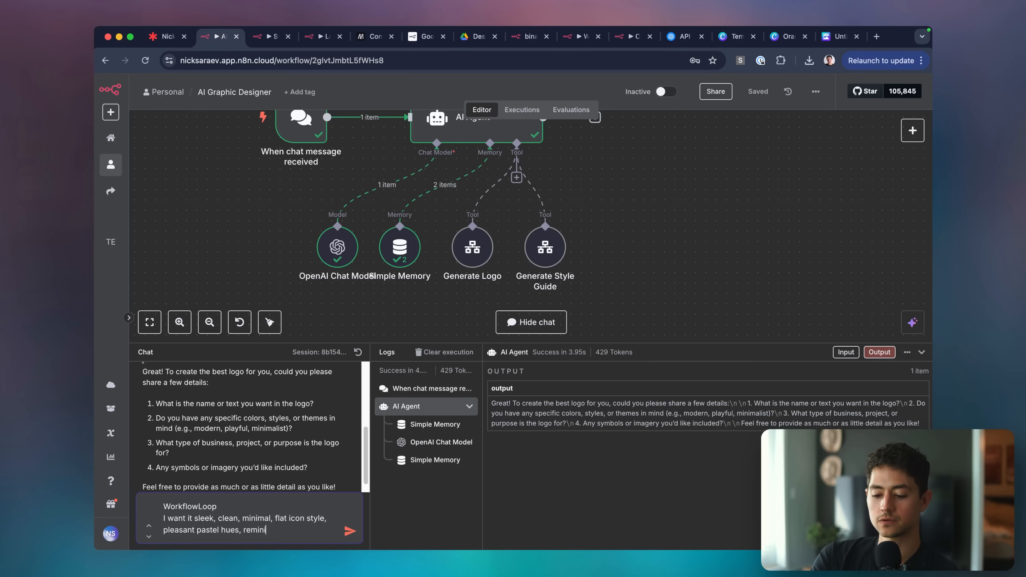
text(scent of the Google logo,)
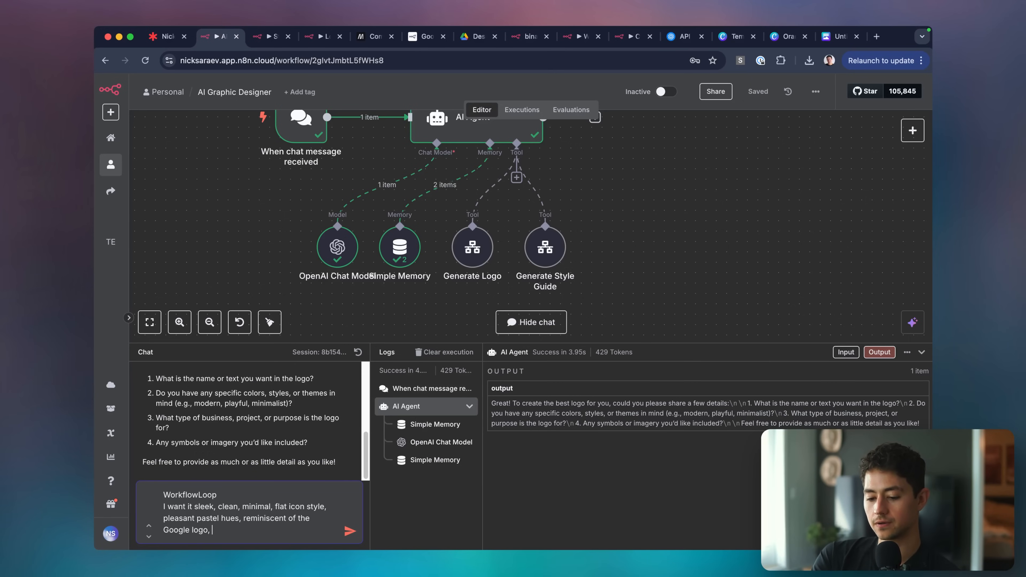
text( pick whatever images you'd like)
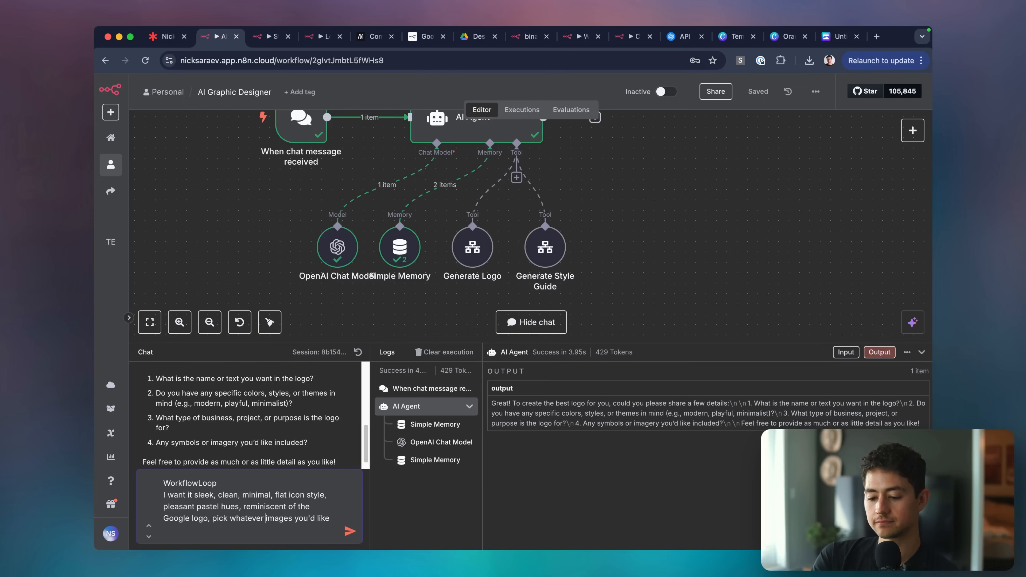
key(alt+shift+Right)
text(symbols)
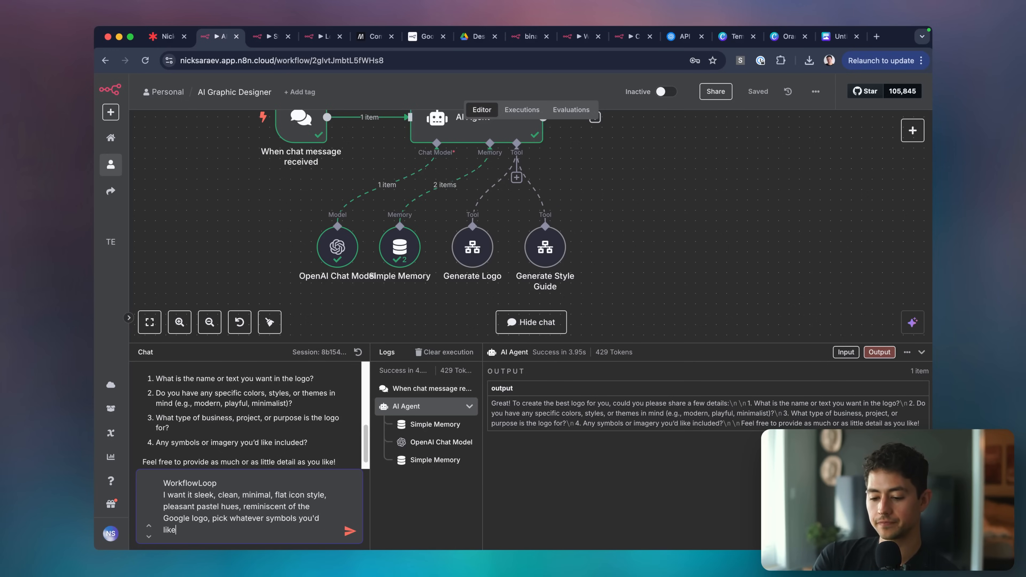
key(Return)
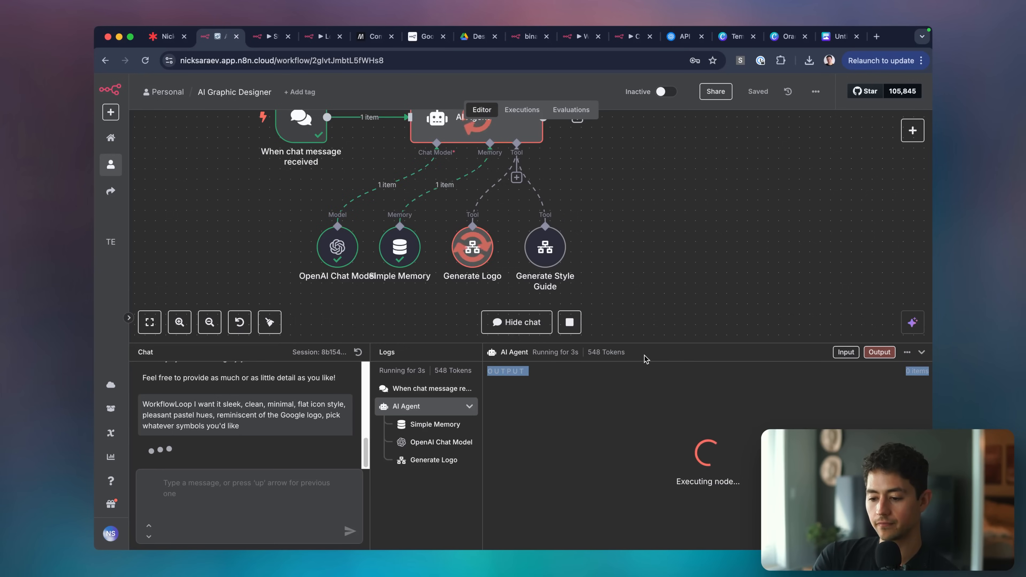
Rebalance the canvas and logs panels, then open the generated logo link in Google Drive.
drag(482, 343, 485, 403)
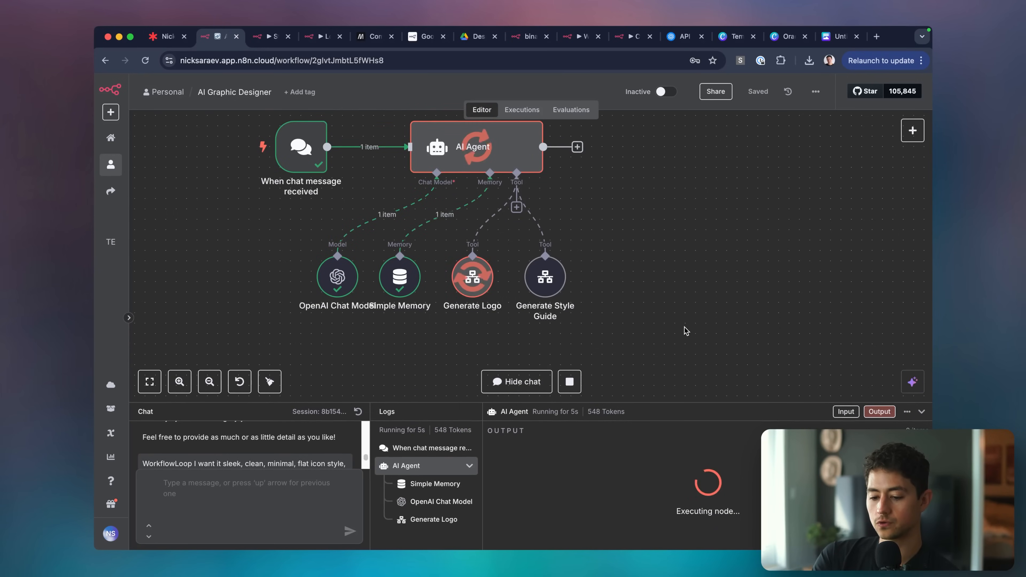
drag(391, 402, 392, 324)
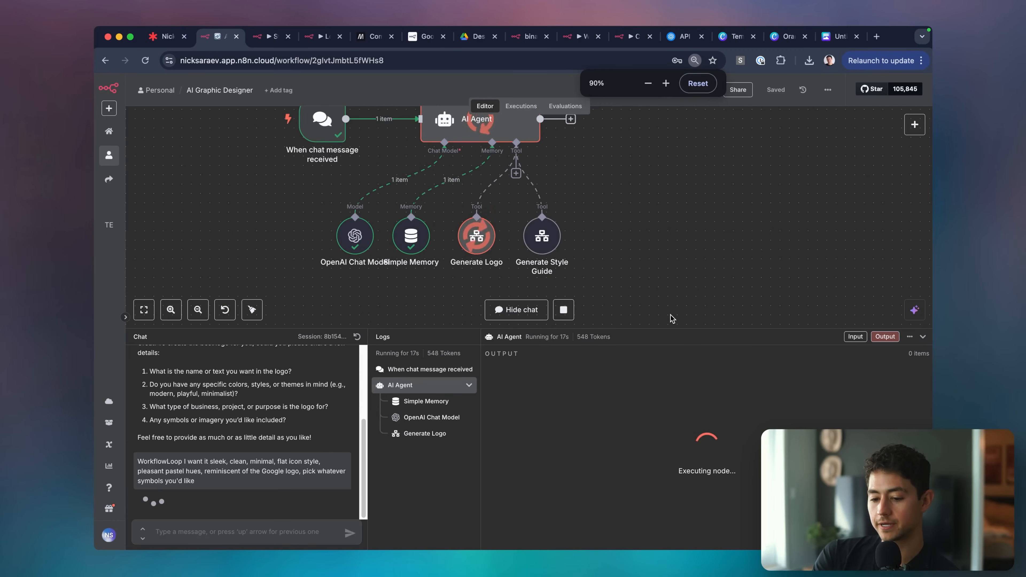
drag(641, 329, 642, 345)
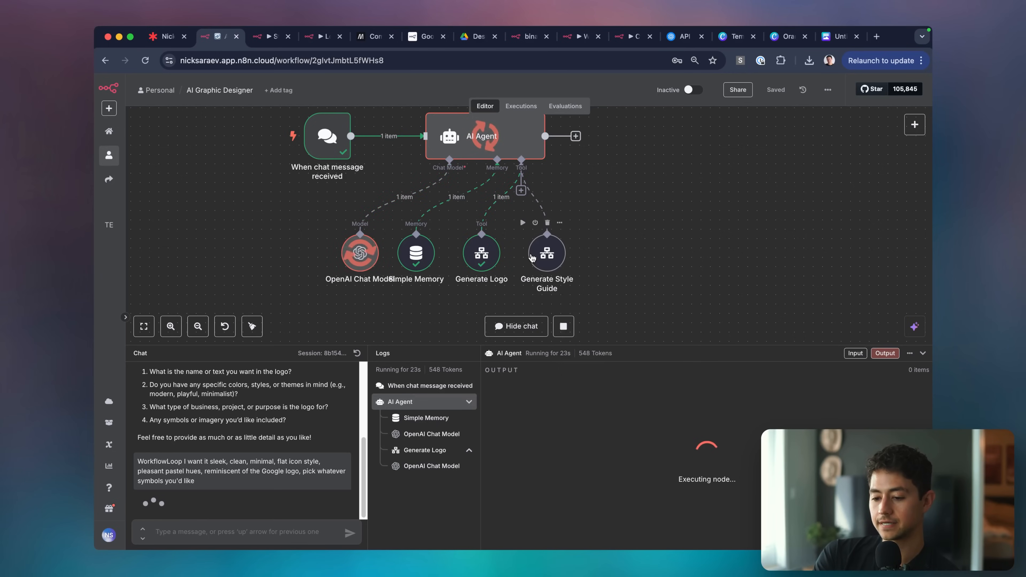
click(208, 479)
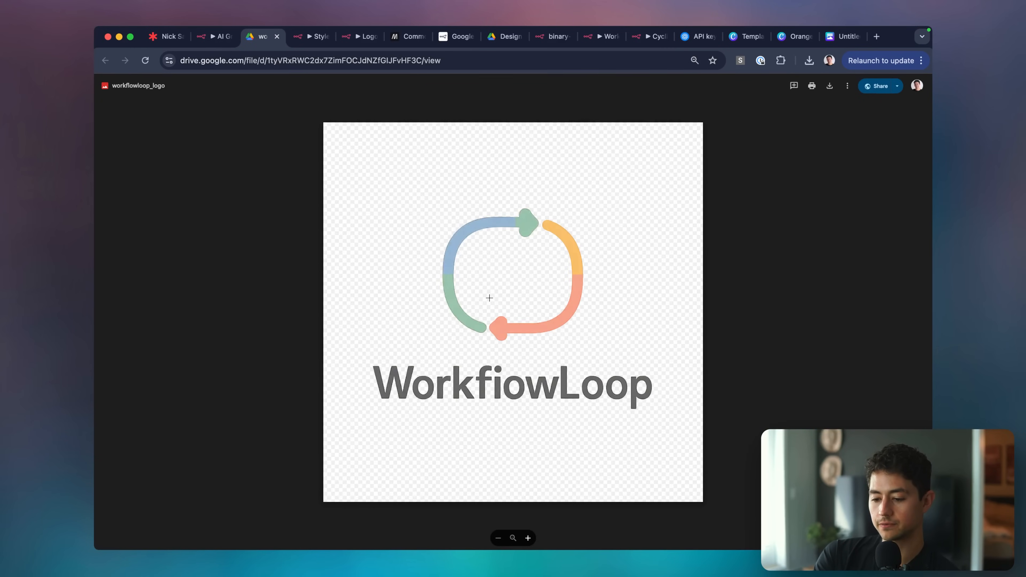
Mark the misshapen 'i' in the logo lettering, dismiss the comment box, and return to n8n.
drag(502, 363, 491, 403)
key(Escape)
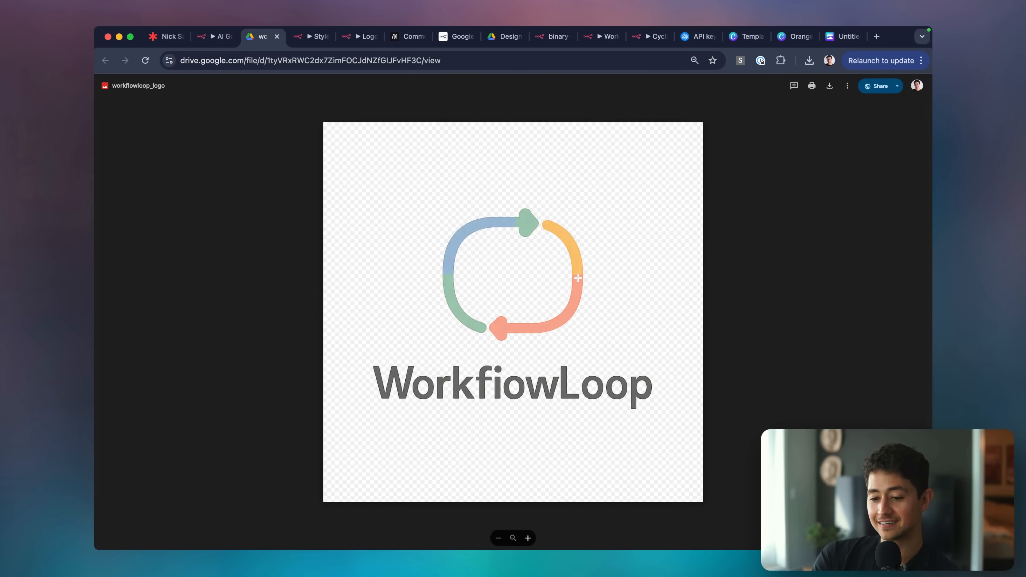
key(super+alt+Left)
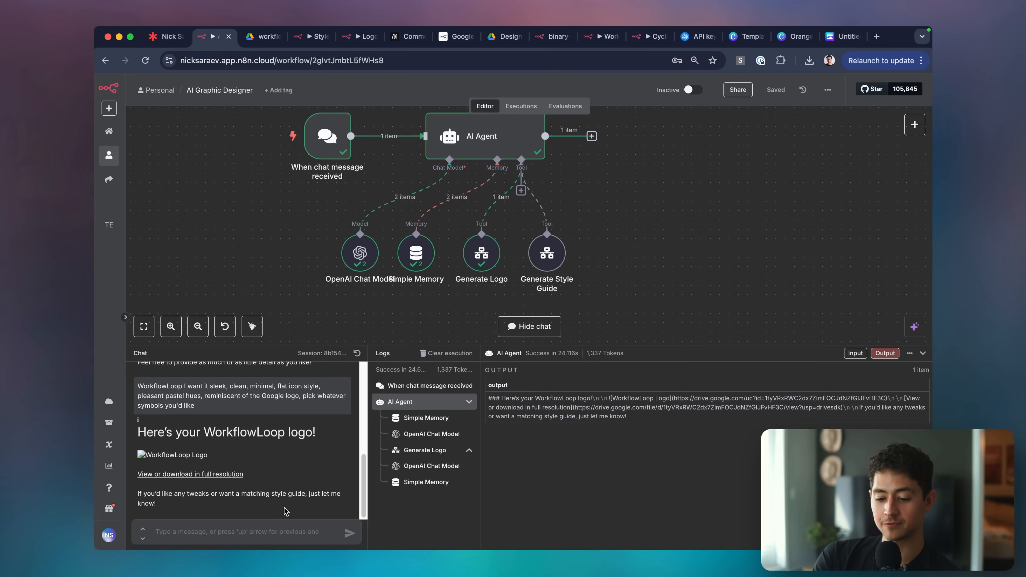
Request a style guide based on the logo prompt and inspect the Generate Style Guide tool's inputs.
text(Okay, great! I'd now like you to generat)
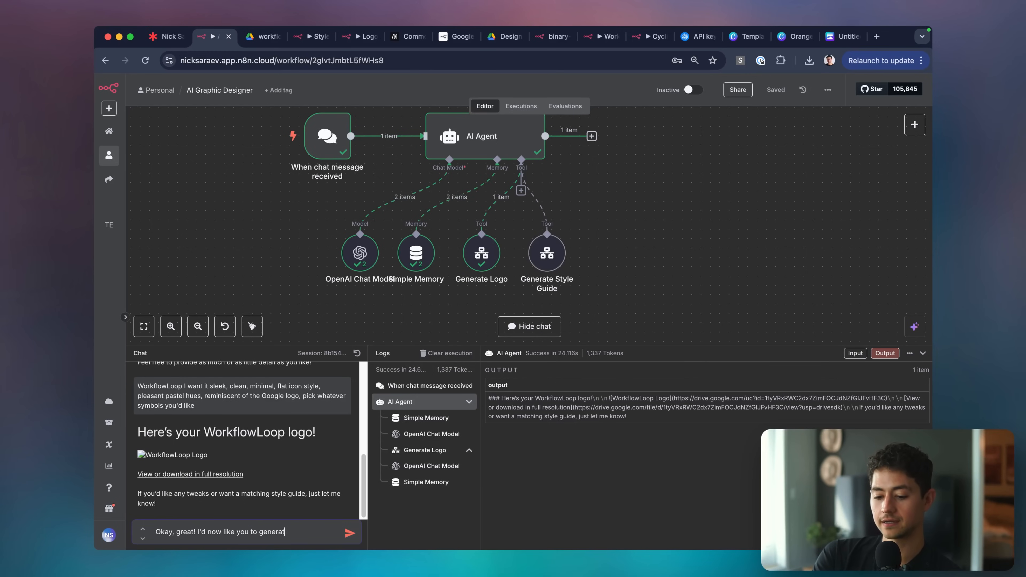
text(e a style guide. Based it on the prompt I sent you above)
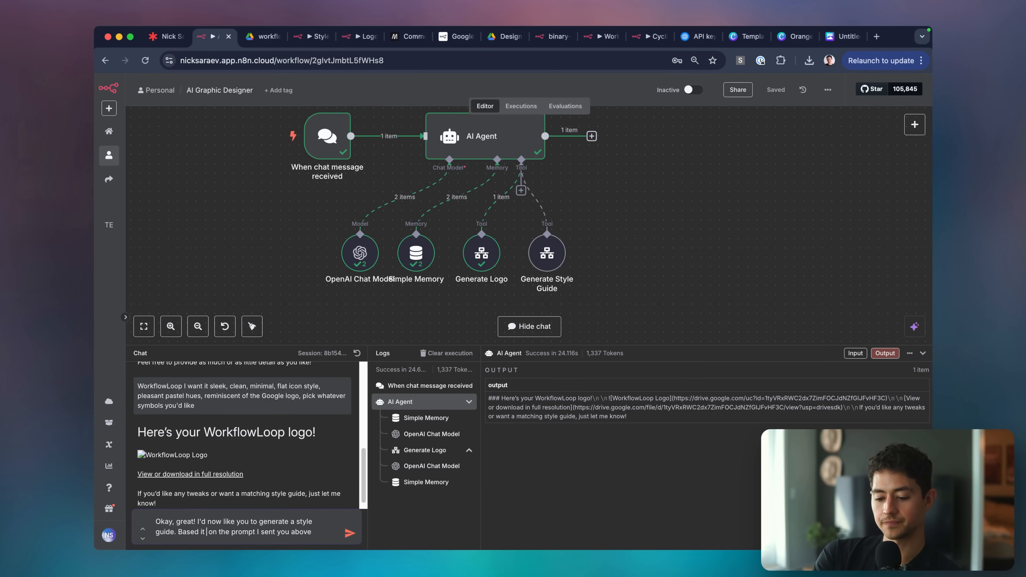
text(—light)
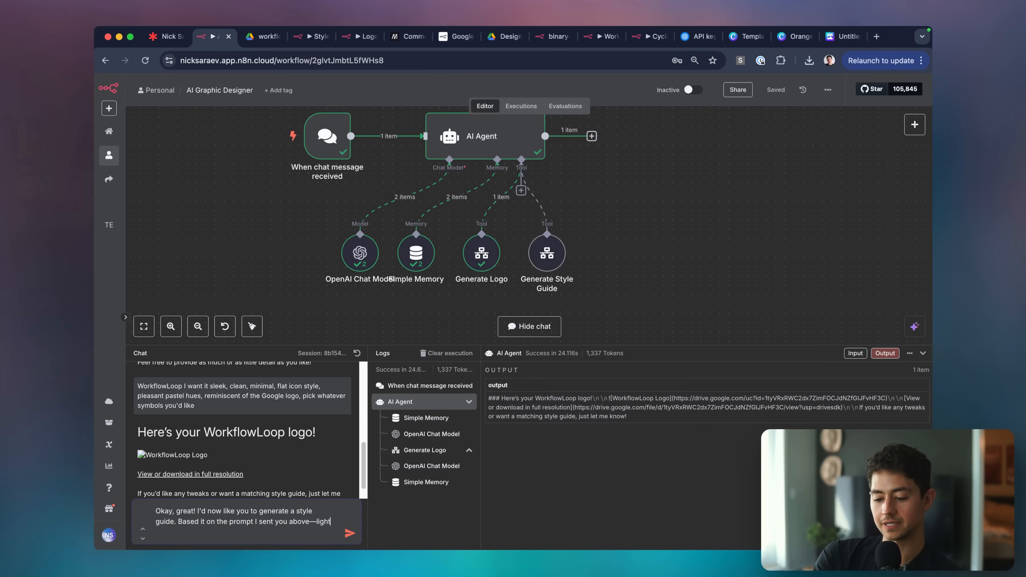
text(, pleasant, etc.)
key(Return)
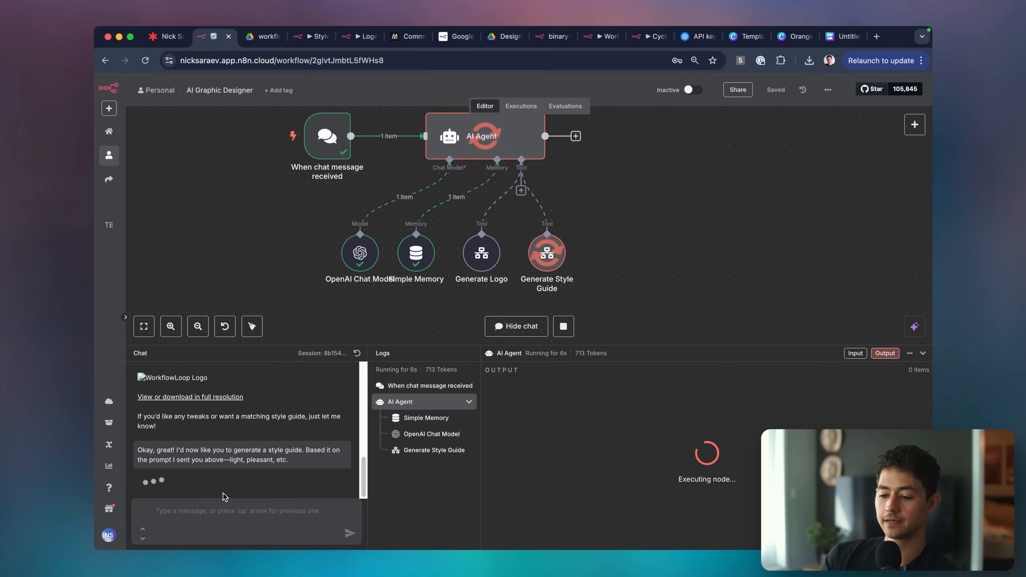
click(434, 450)
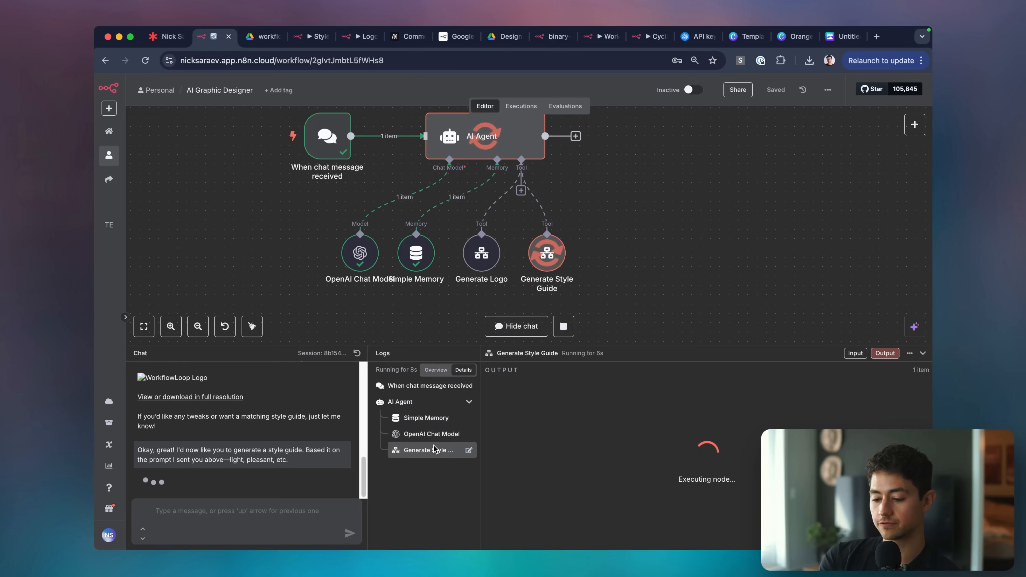
click(861, 353)
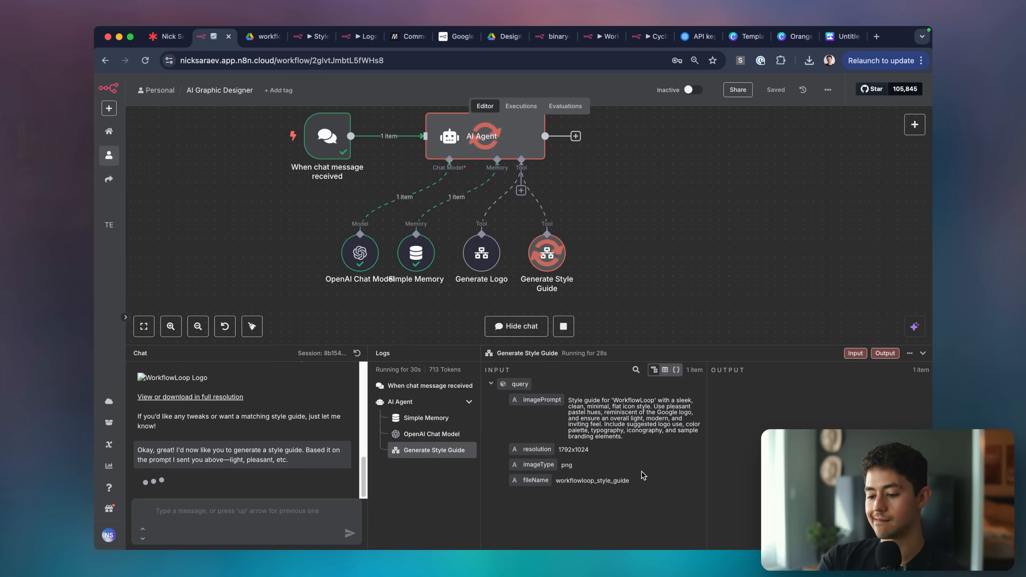
In the Generate Style Guide description, make three 1024x1024 resolution lines.
double_click(549, 260)
drag(616, 201, 620, 411)
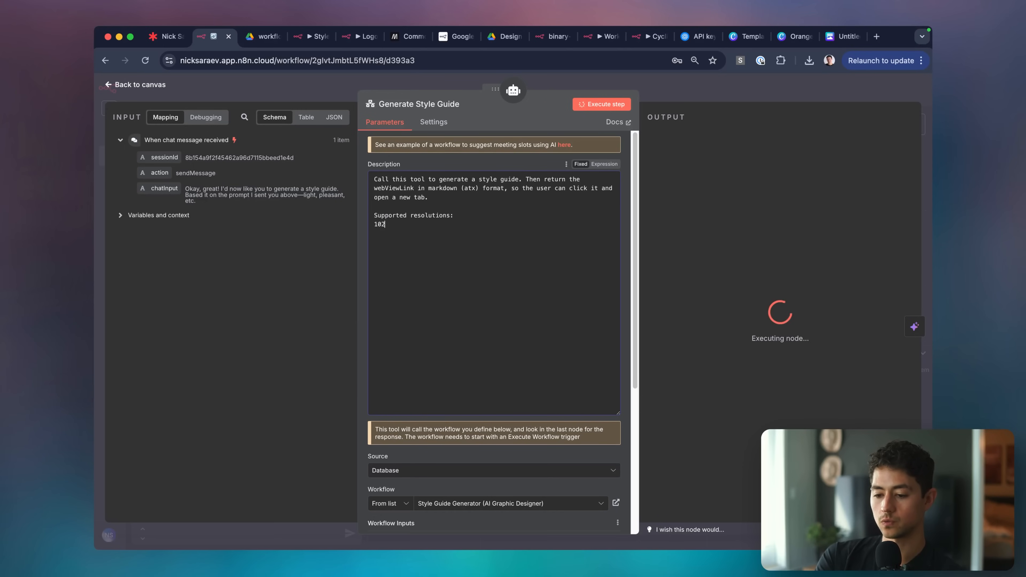
key(shift+Home)
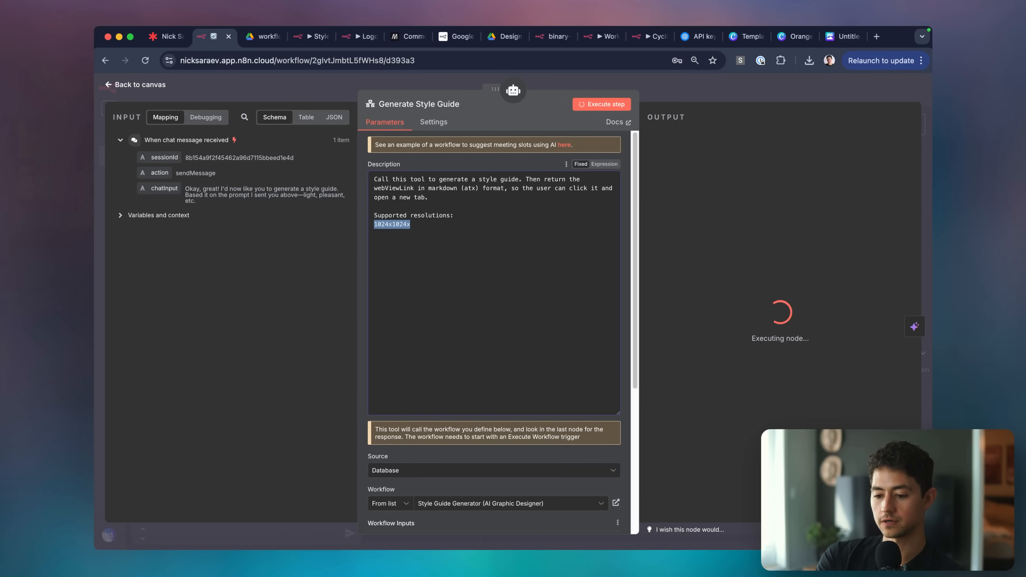
key(End)
key(BackSpace)
key(shift+Home)
key(ctrl+c)
key(End)
key(Return)
key(ctrl+v)
key(Return)
key(ctrl+v)
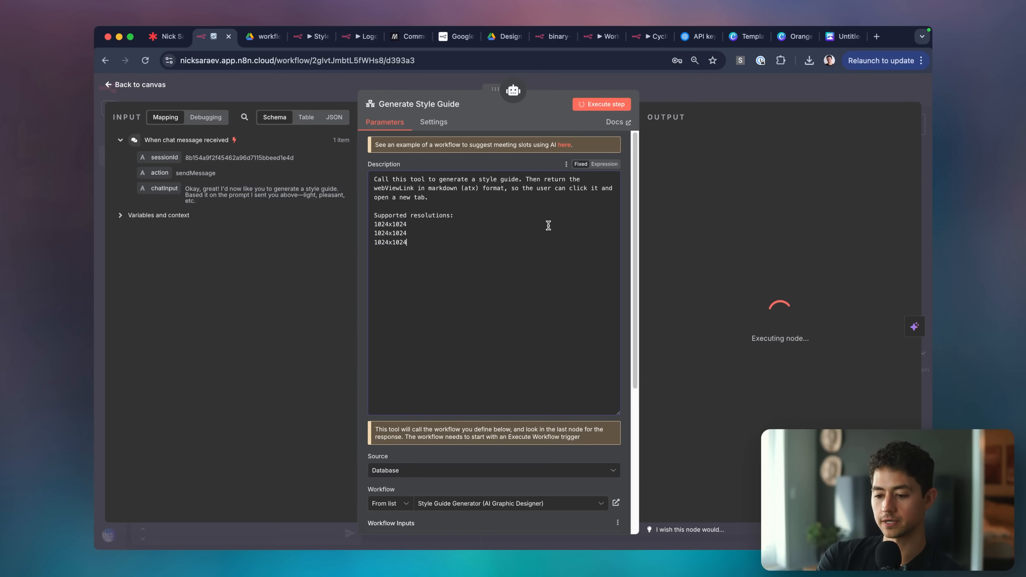
Turn them into 1024x1024, 1536x1024 and 1024x1536 and copy the supported resolutions list.
key(shift+Home)
text(1536)
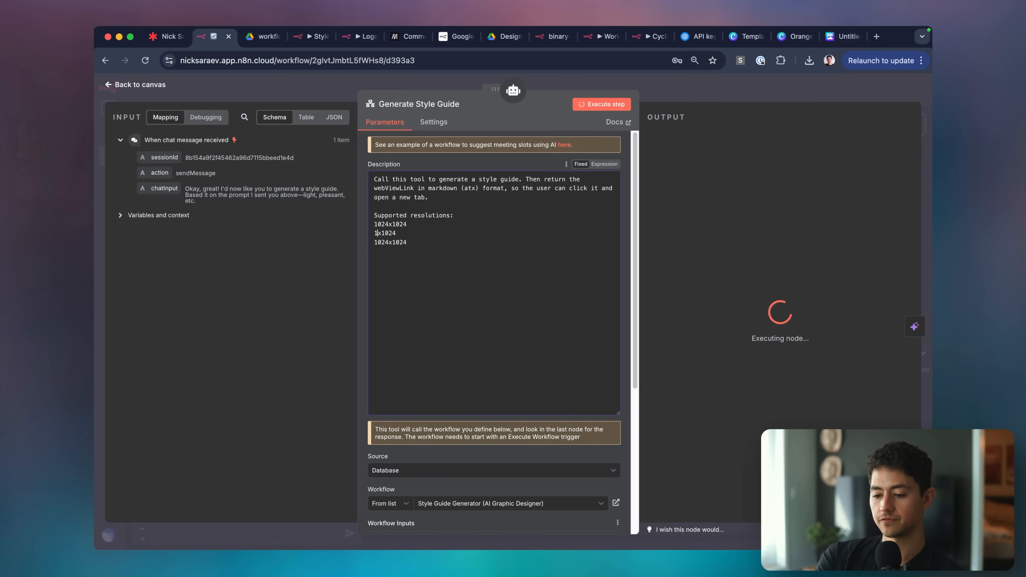
key(shift+End)
text(1536)
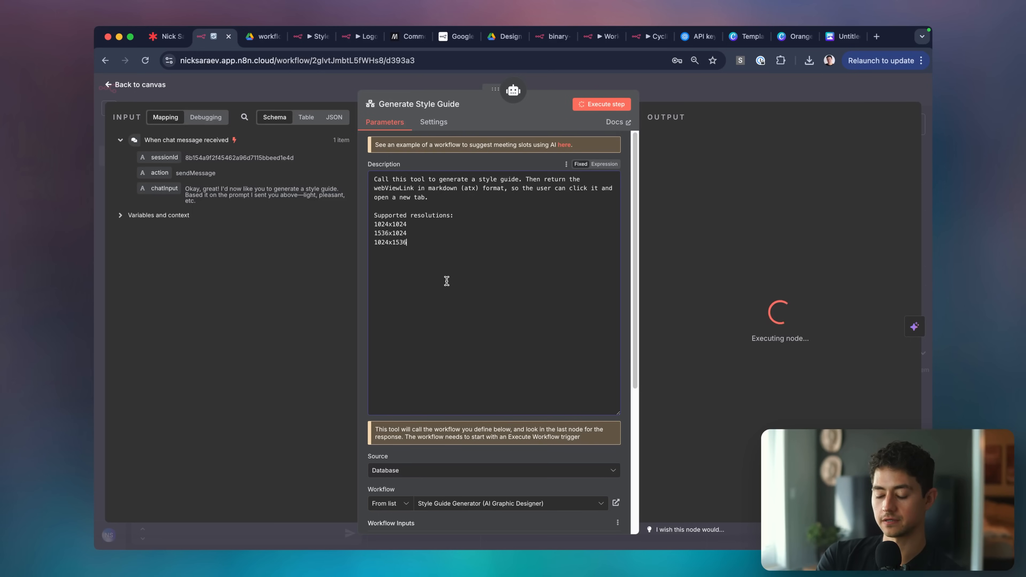
scroll(447, 281, down, 5)
scroll(513, 283, up, 5)
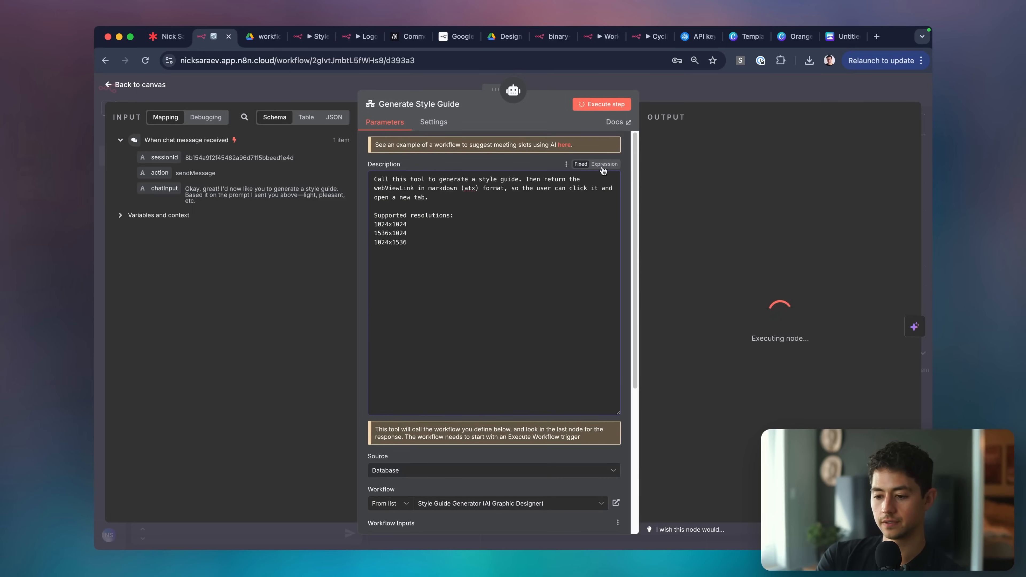
drag(464, 251, 384, 225)
click(484, 246)
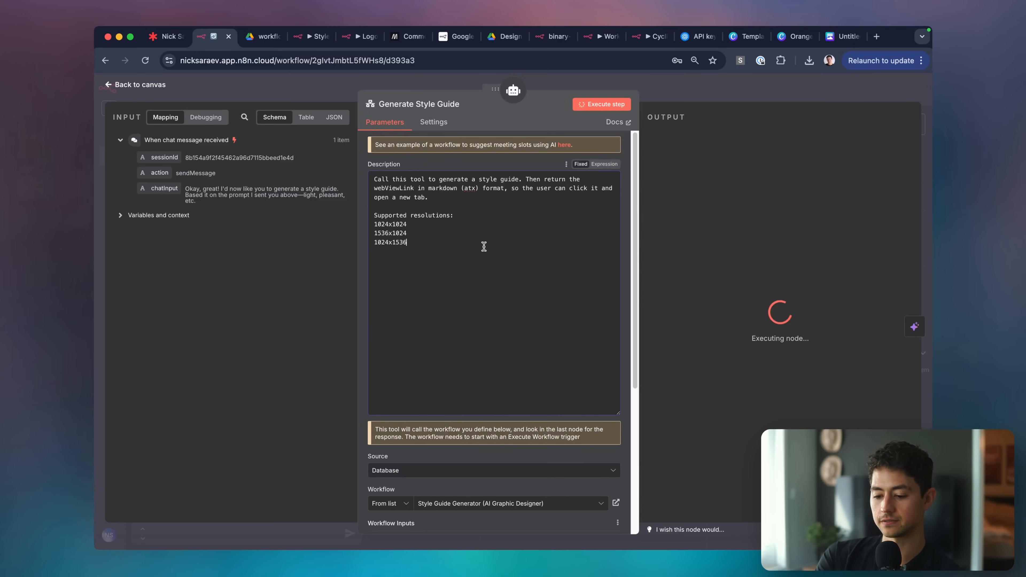
Paste the supported resolutions into the Generate Logo description and open the finished style guide.
click(688, 87)
double_click(482, 254)
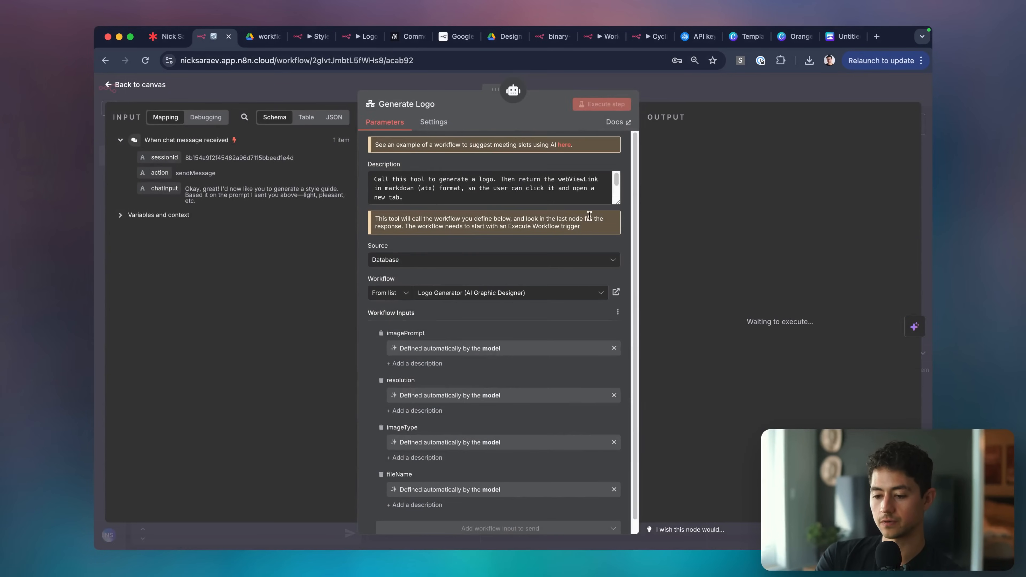
drag(615, 201, 588, 307)
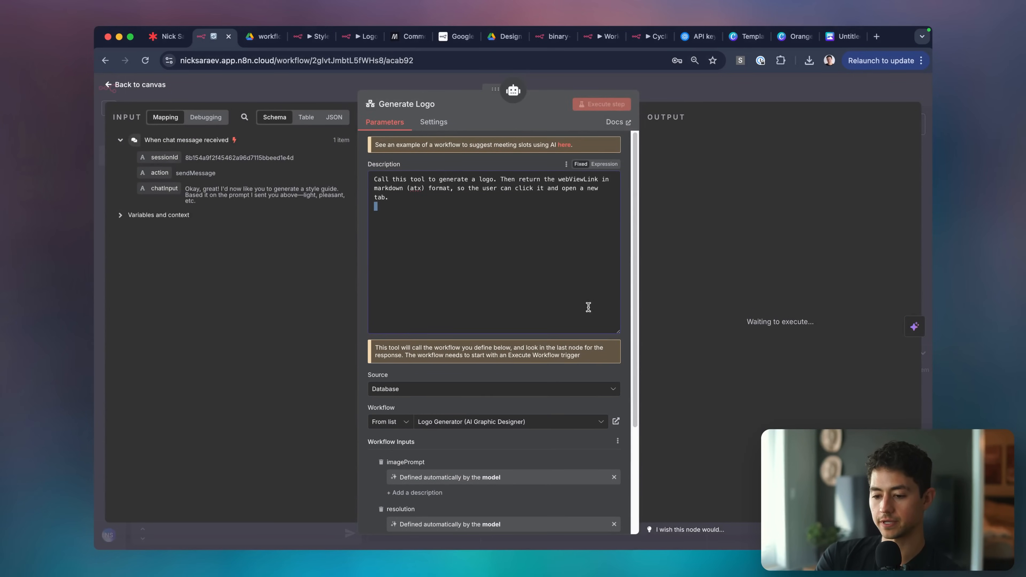
key(super+v)
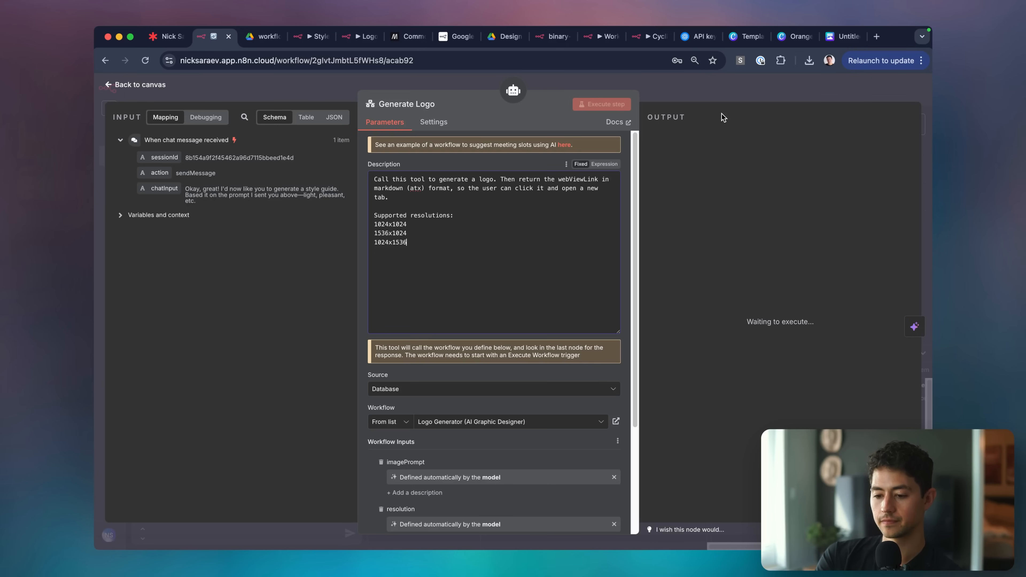
click(716, 85)
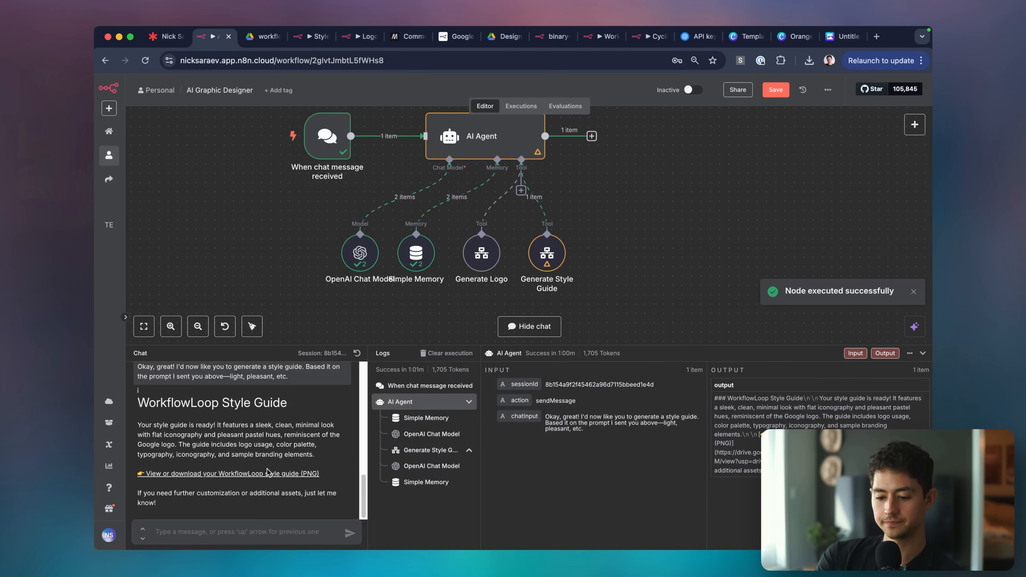
click(267, 472)
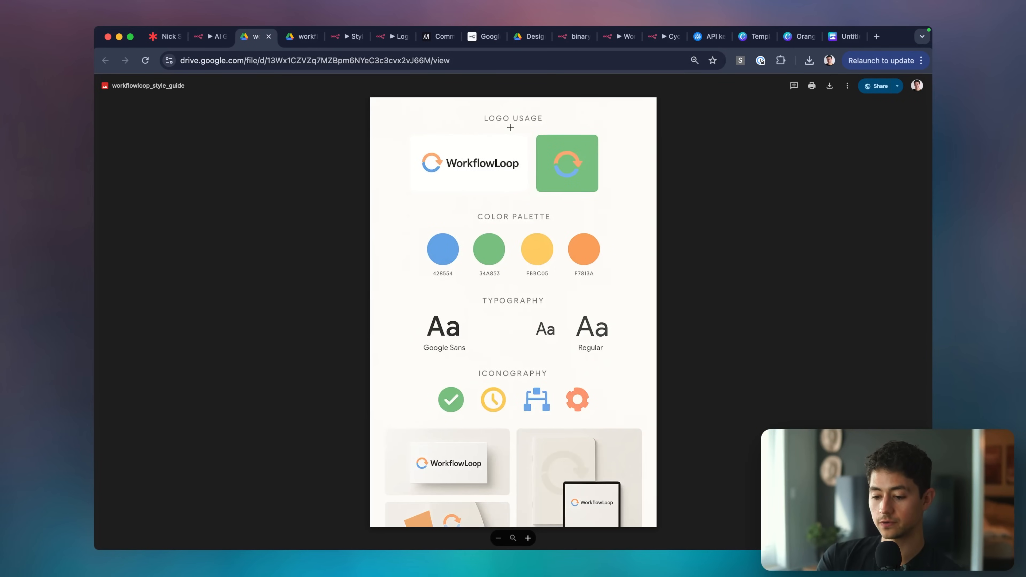
Zoom in and out over the style guide's logo, palette and icons, then return to n8n.
scroll(510, 127, up, 5)
scroll(511, 127, down, 5)
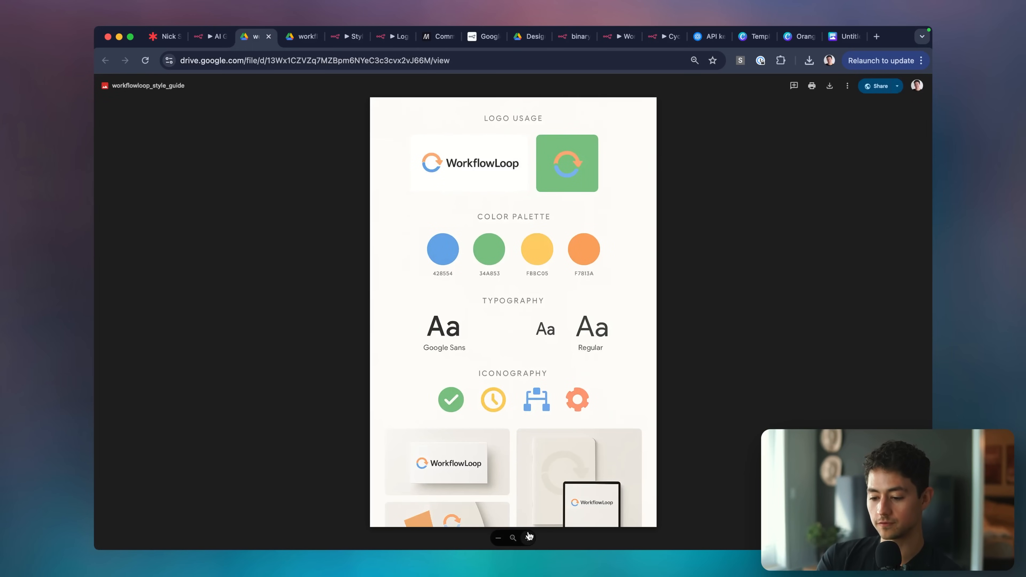
scroll(499, 512, up, 5)
scroll(499, 512, down, 5)
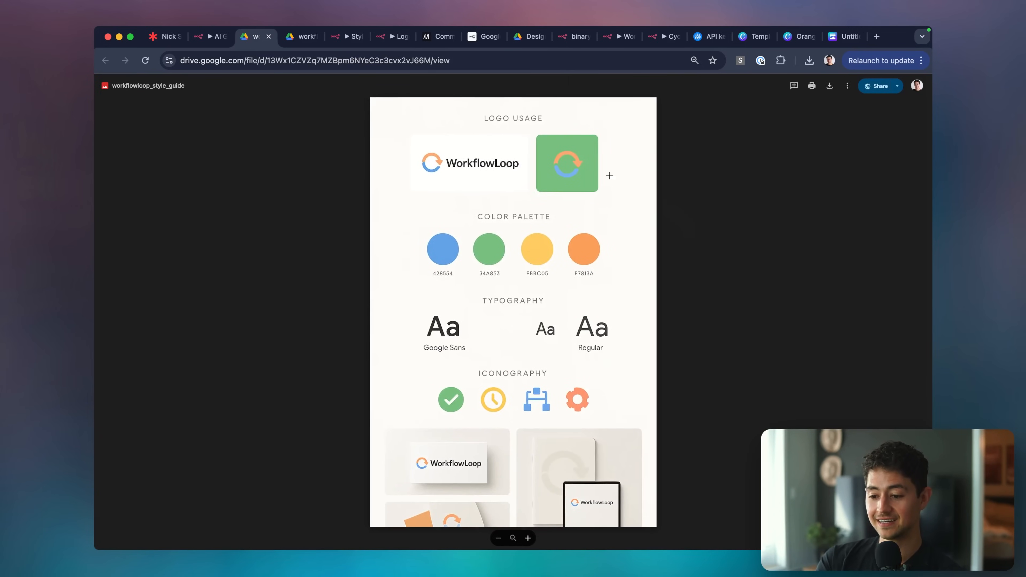
scroll(596, 124, up, 5)
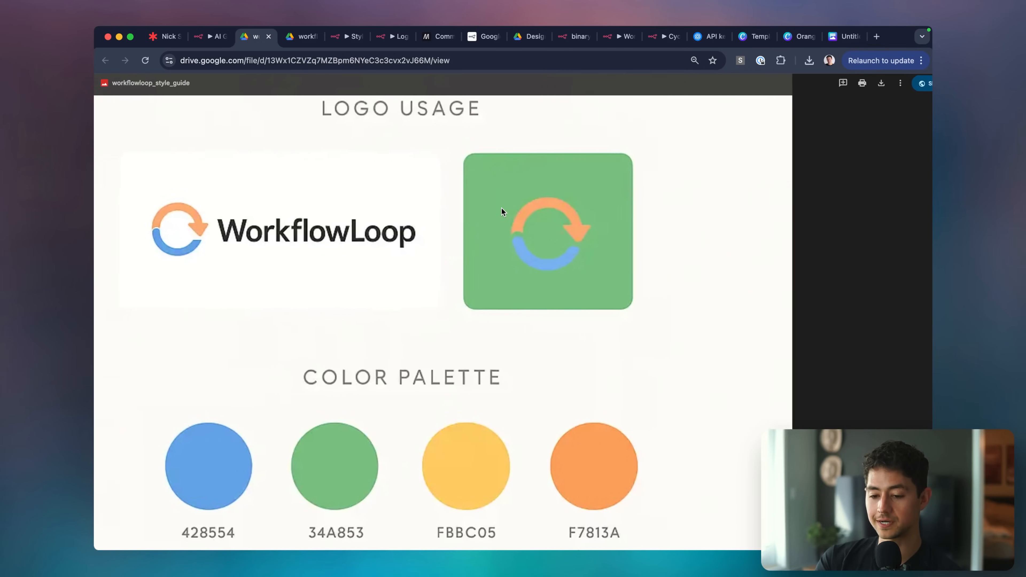
scroll(501, 207, down, 5)
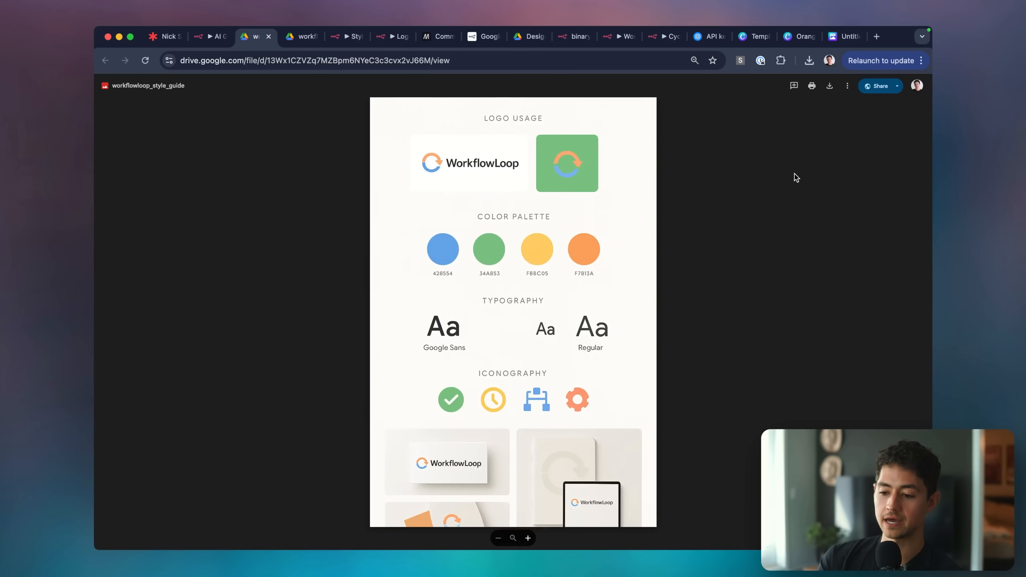
key(super+Tab)
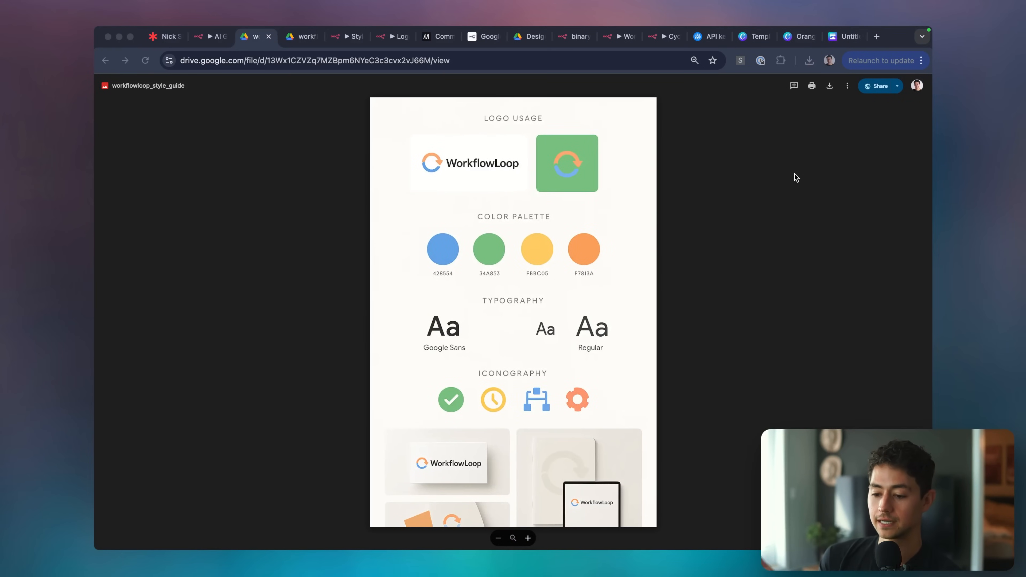
key(super+Tab)
click(214, 37)
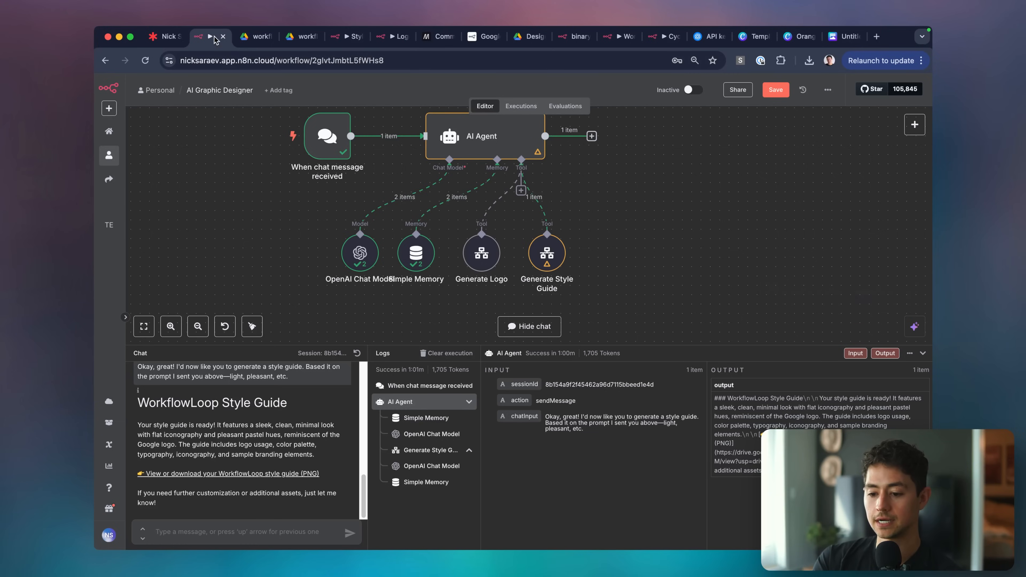
Hide the chat panel and save the workflow.
click(922, 354)
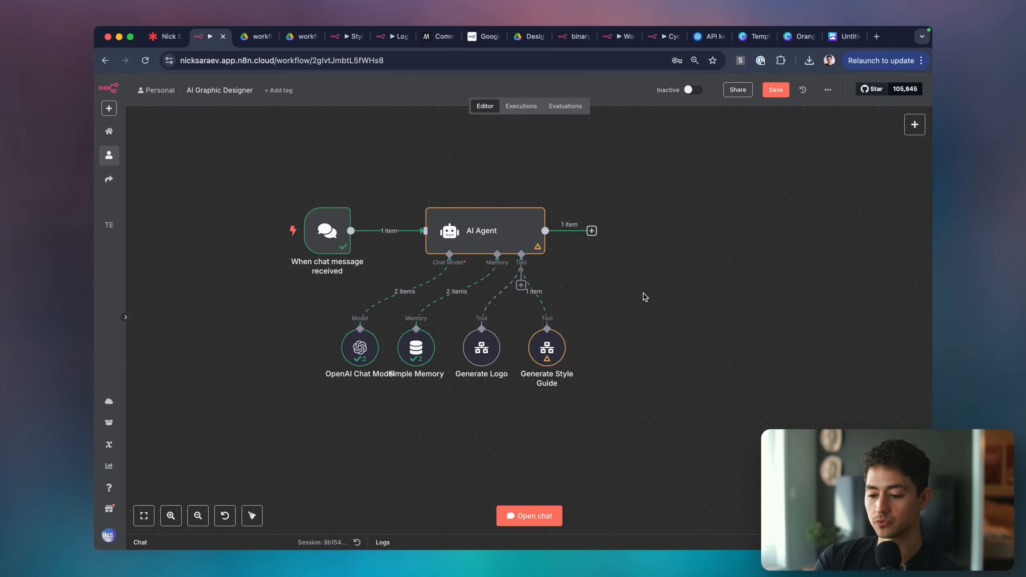
scroll(595, 282, down, 2)
key(super+s)
key(super+Tab)
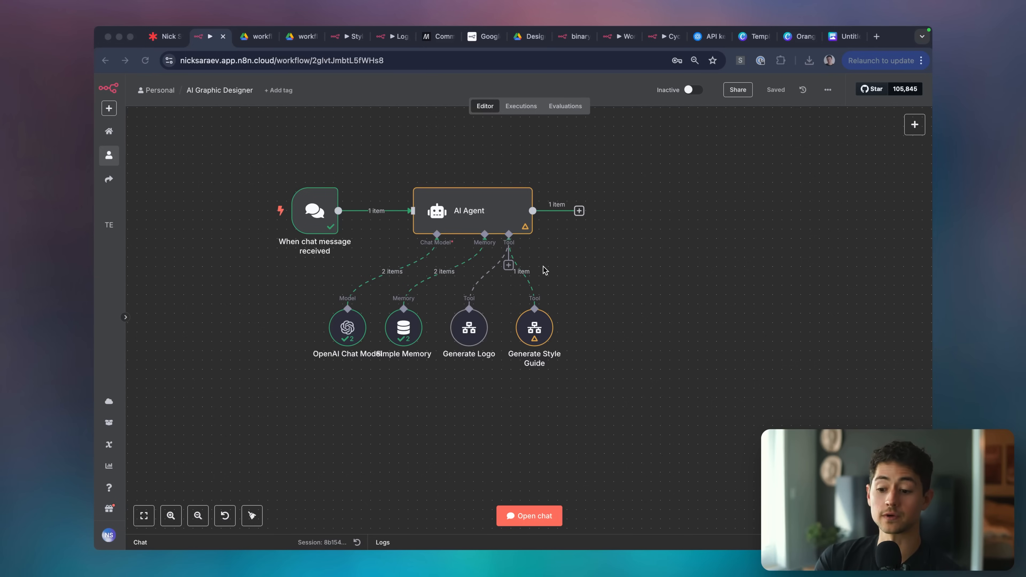
click(545, 271)
Duplicate the Generate Style Guide node and place the copy beside the original.
scroll(596, 359, up, 3)
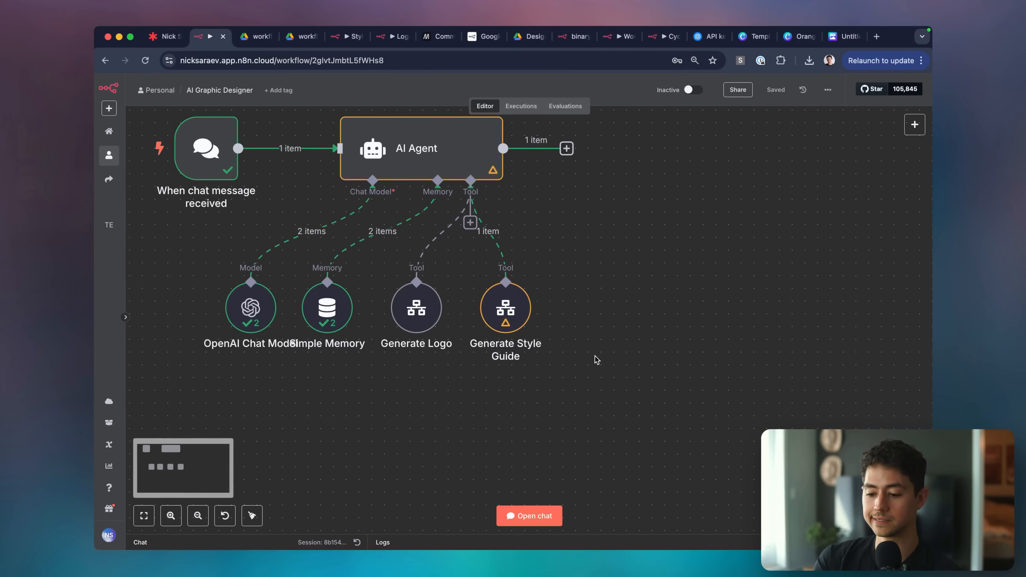
drag(592, 257, 487, 353)
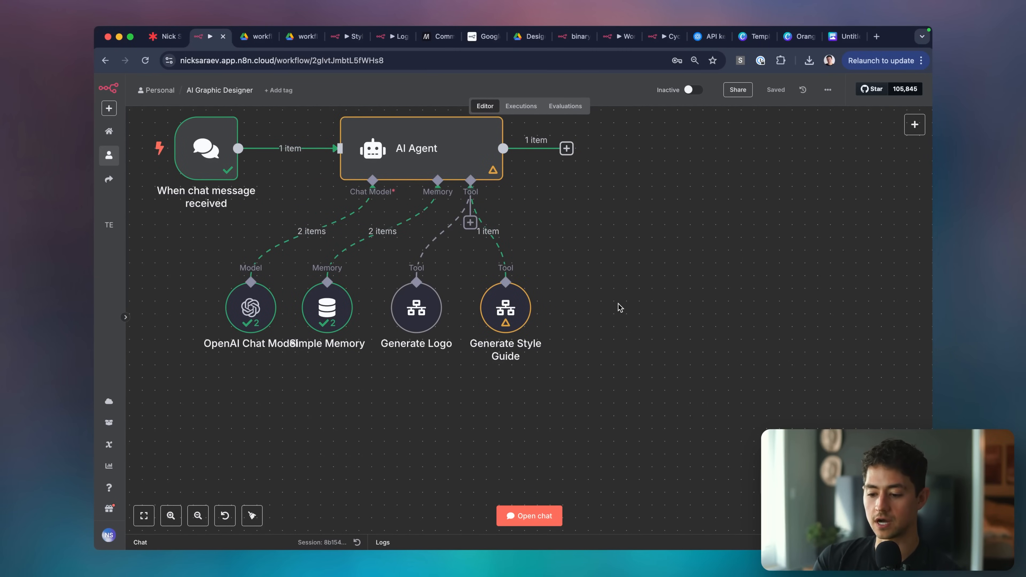
key(ctrl+v)
drag(646, 321, 607, 320)
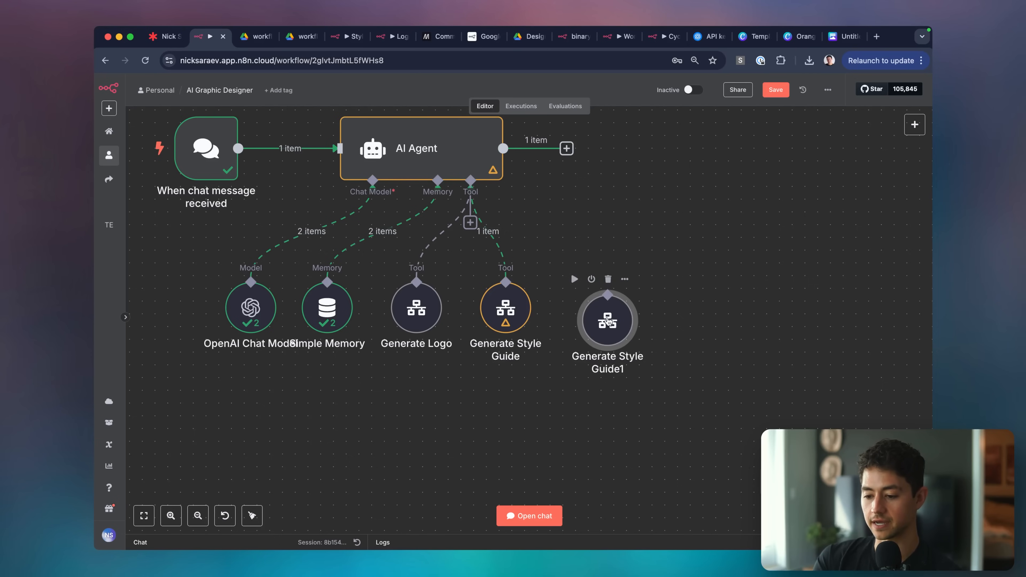
Rename the copied tool node to 'Gradient Background'.
right_click(614, 315)
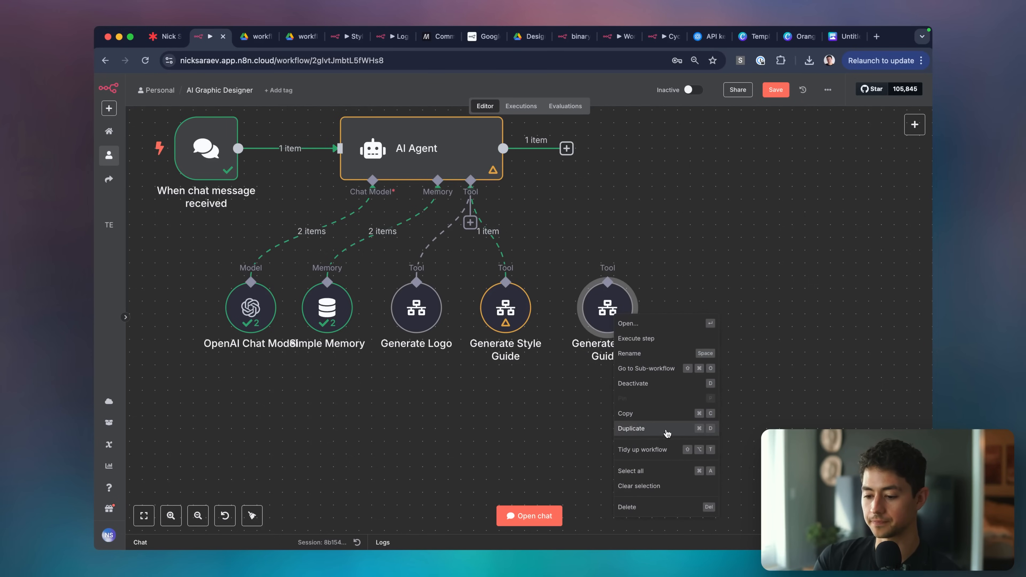
click(629, 354)
text(Gradient Background)
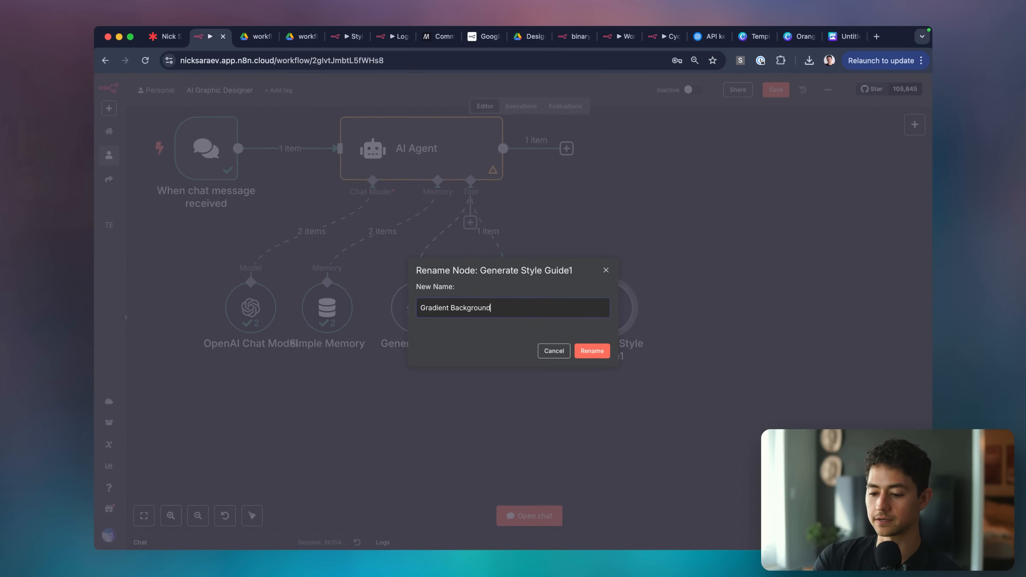
key(Return)
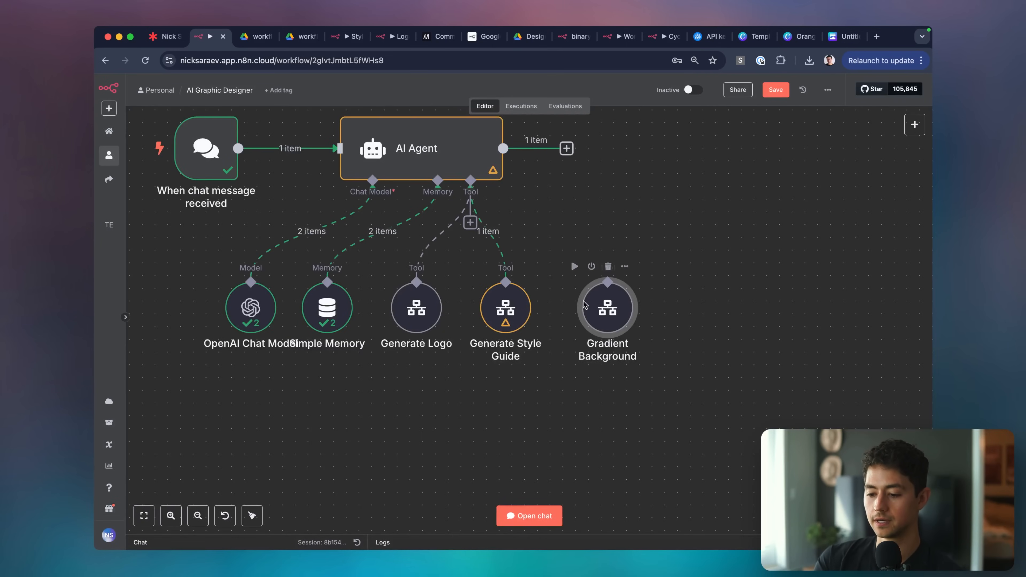
right_click(612, 300)
click(649, 301)
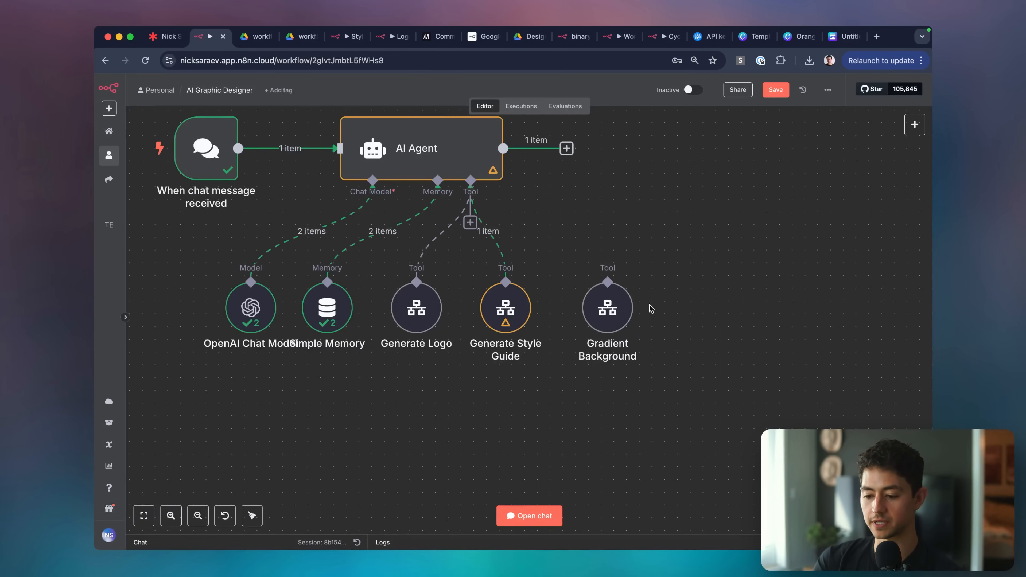
click(505, 324)
key(space)
key(Escape)
Rename it again to 'Generate Gradient Background'.
click(601, 312)
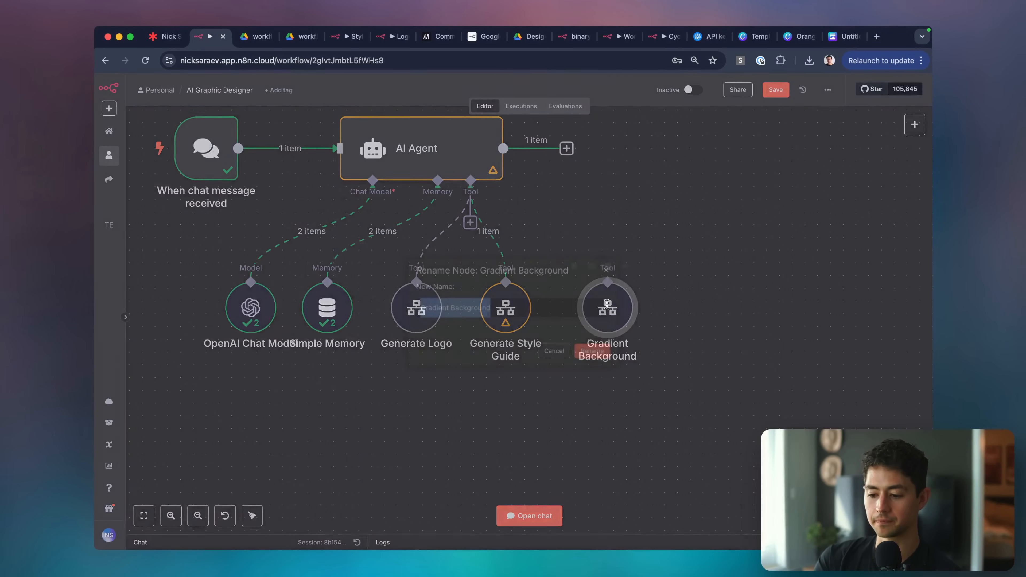
mouse_move(470, 223)
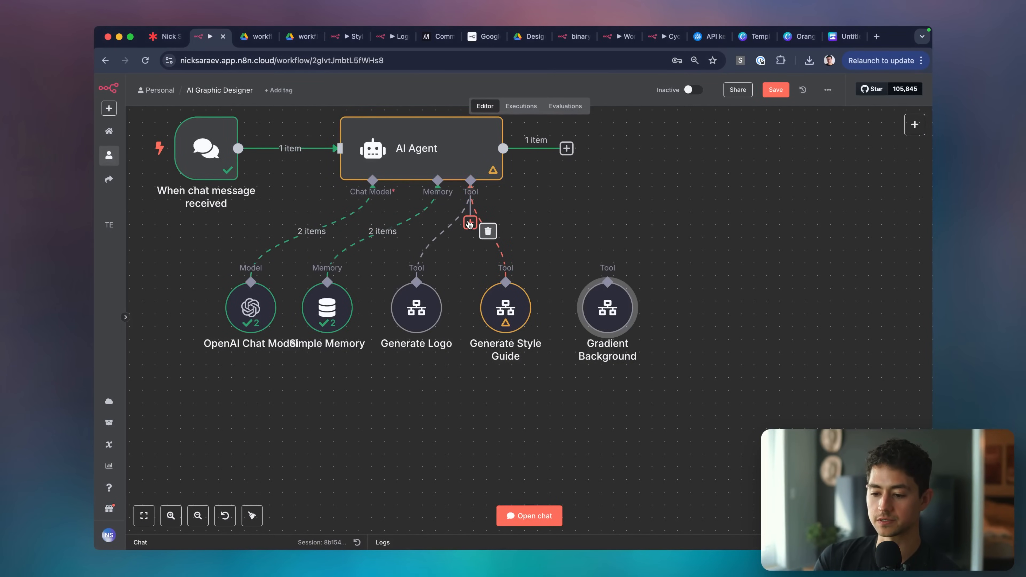
right_click(619, 306)
click(664, 230)
click(618, 302)
key(space)
key(Left)
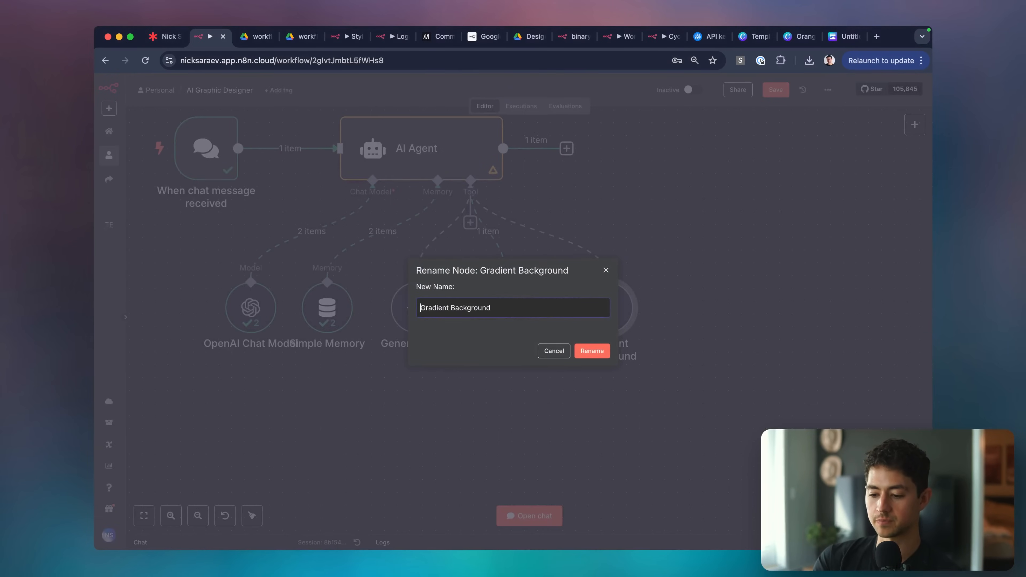
text(Generate)
key(Return)
Change the tool description to 'Call this tool to generate a gradient background'.
double_click(618, 307)
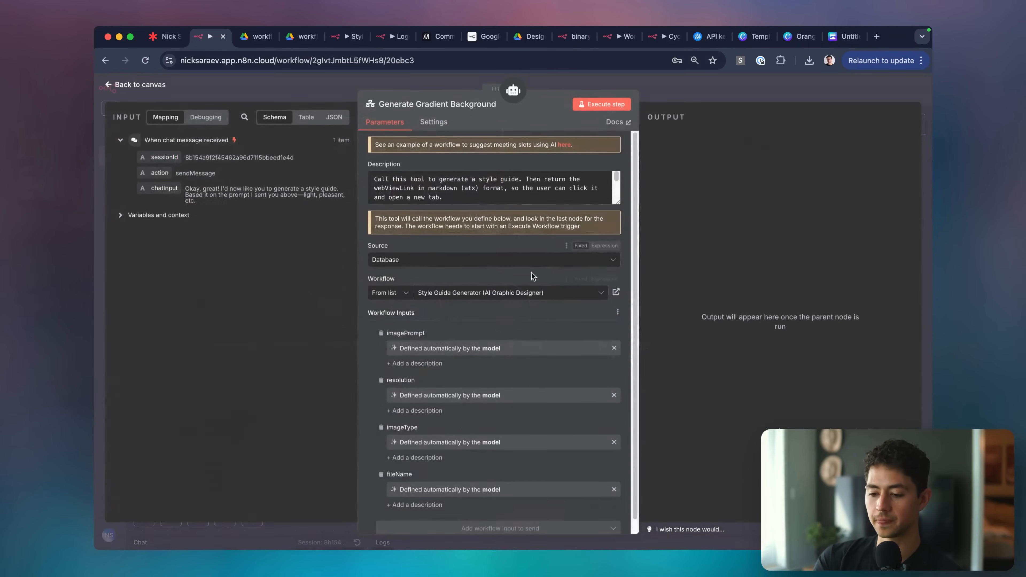
key(alt+shift+Right)
text(generate a )
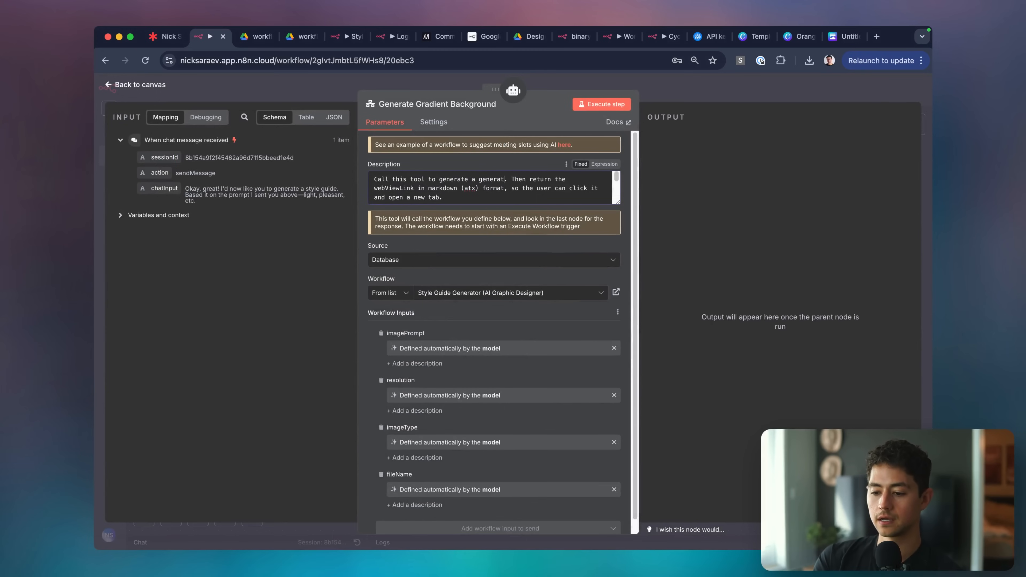
text(gradient background)
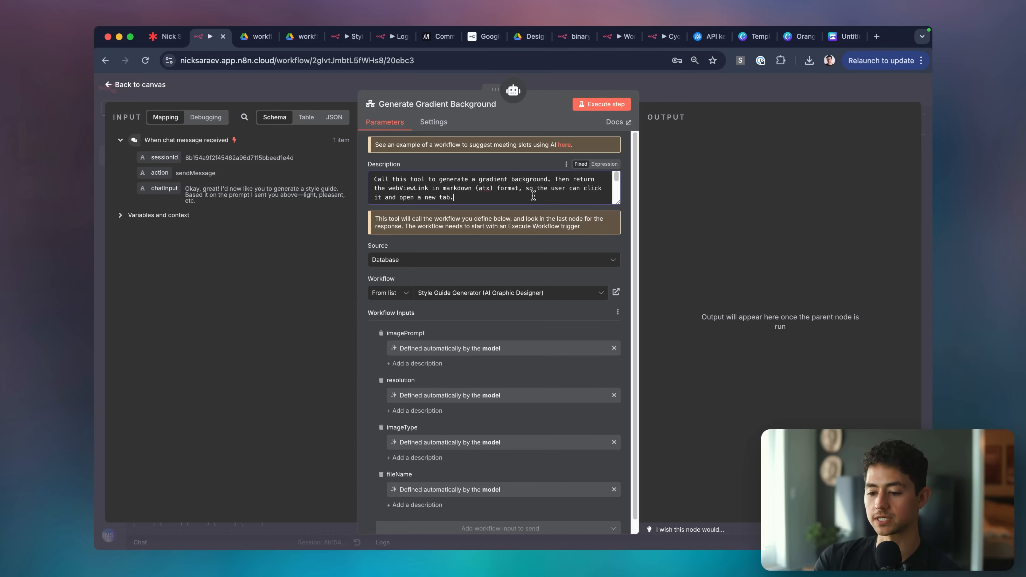
Create a new sub-workflow for the Generate Gradient Background tool.
scroll(534, 196, down, 5)
drag(625, 204, 622, 278)
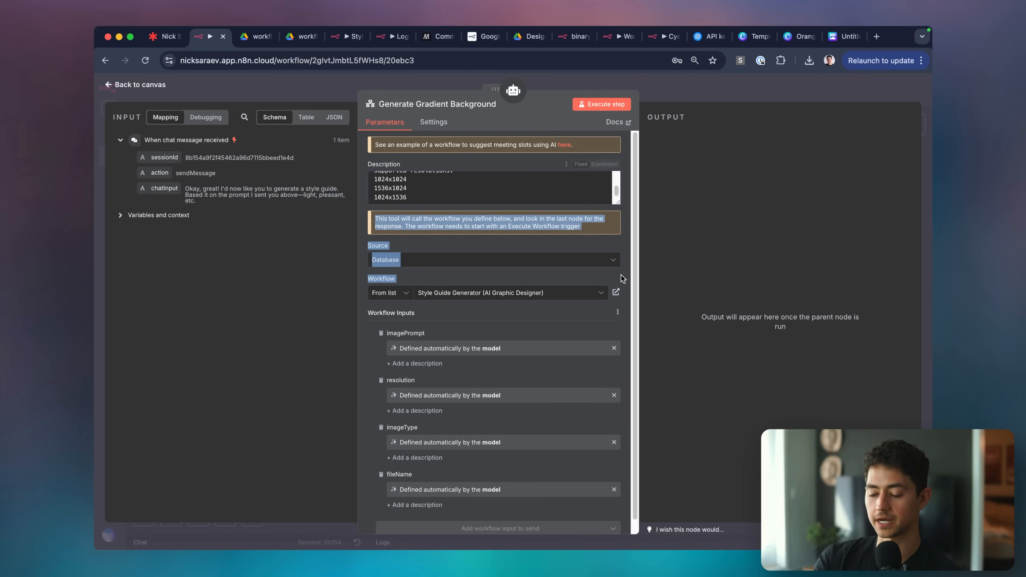
scroll(595, 200, up, 2)
scroll(595, 201, down, 3)
scroll(546, 251, down, 2)
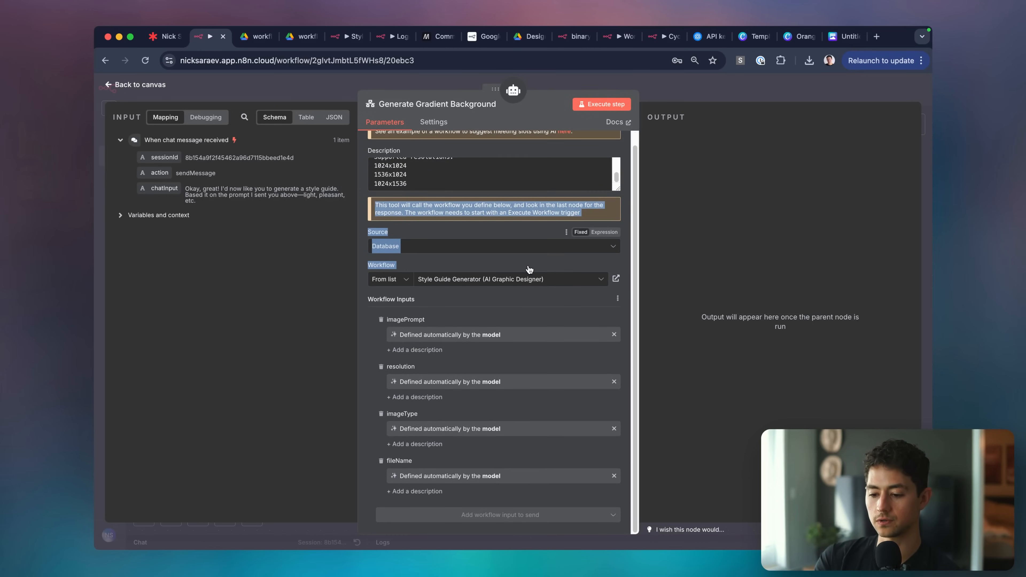
click(466, 316)
click(497, 280)
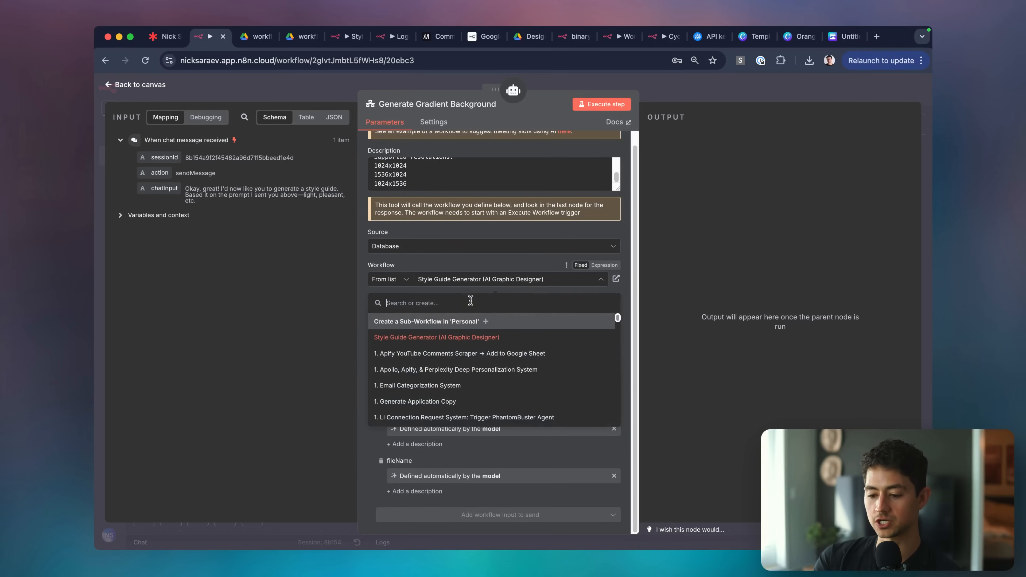
click(488, 315)
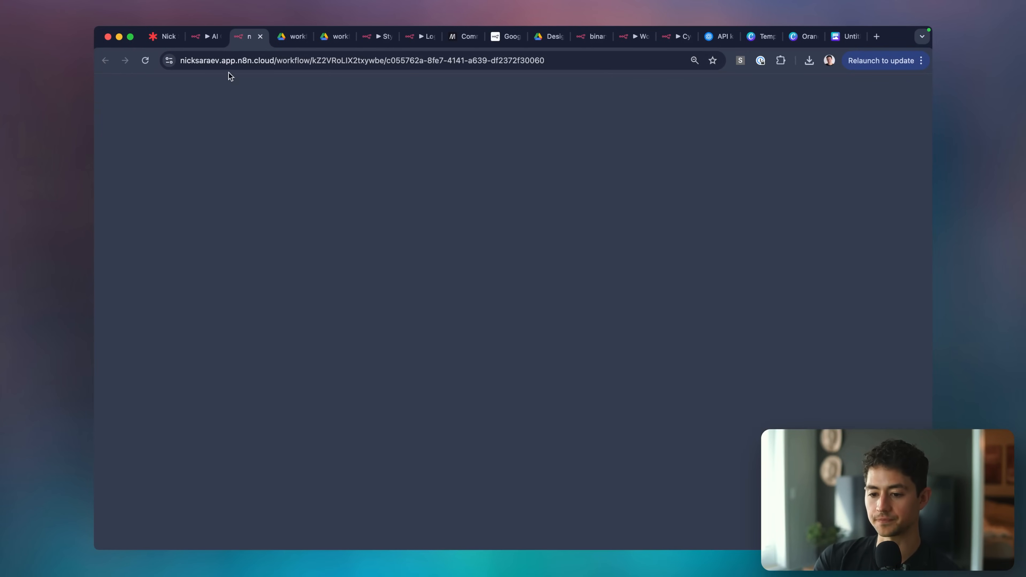
Name the new sub-workflow 'Gradient Image (AI Graphic Designer)'.
drag(248, 35, 326, 39)
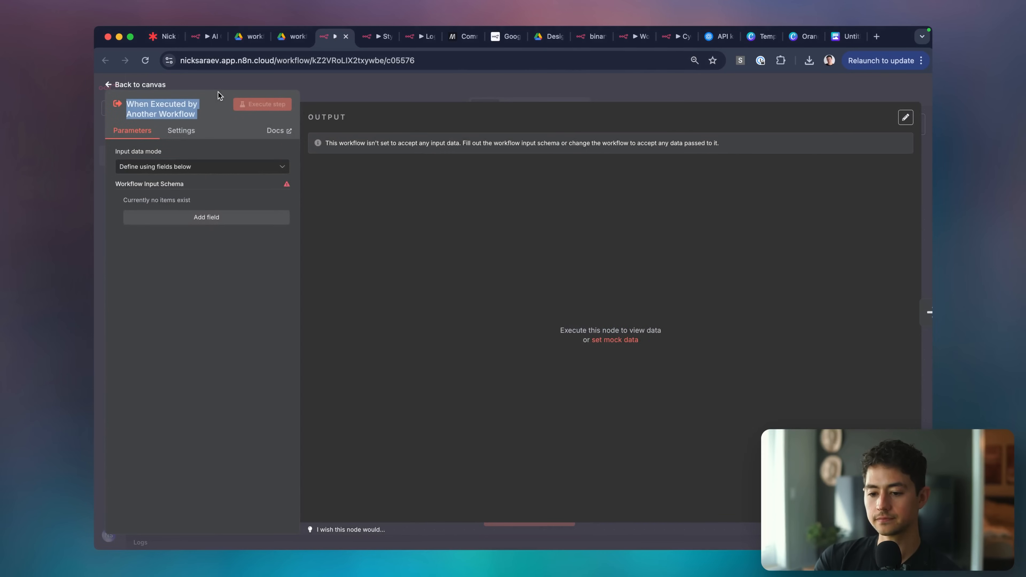
click(218, 93)
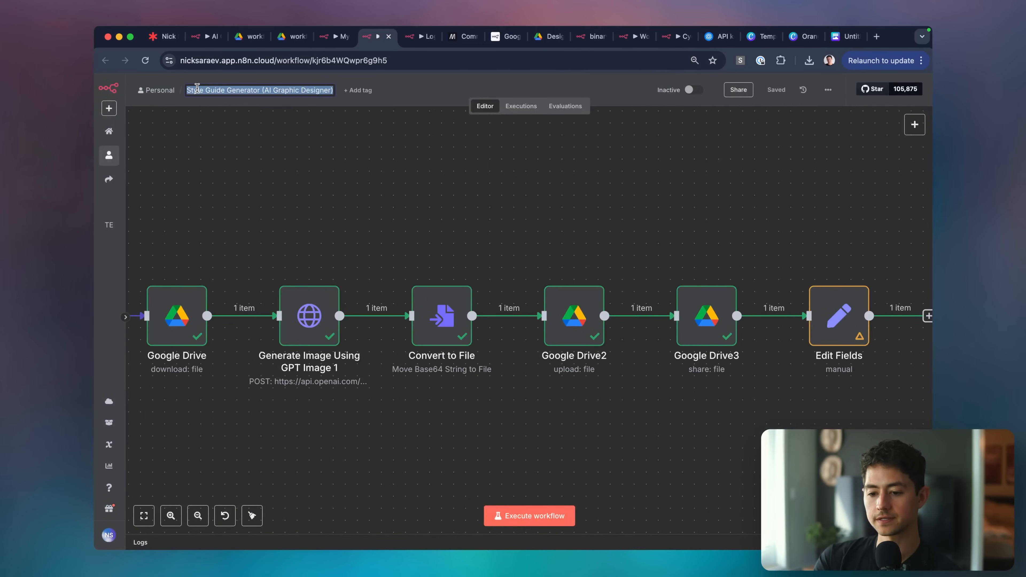
click(206, 90)
text(Gradient Ima)
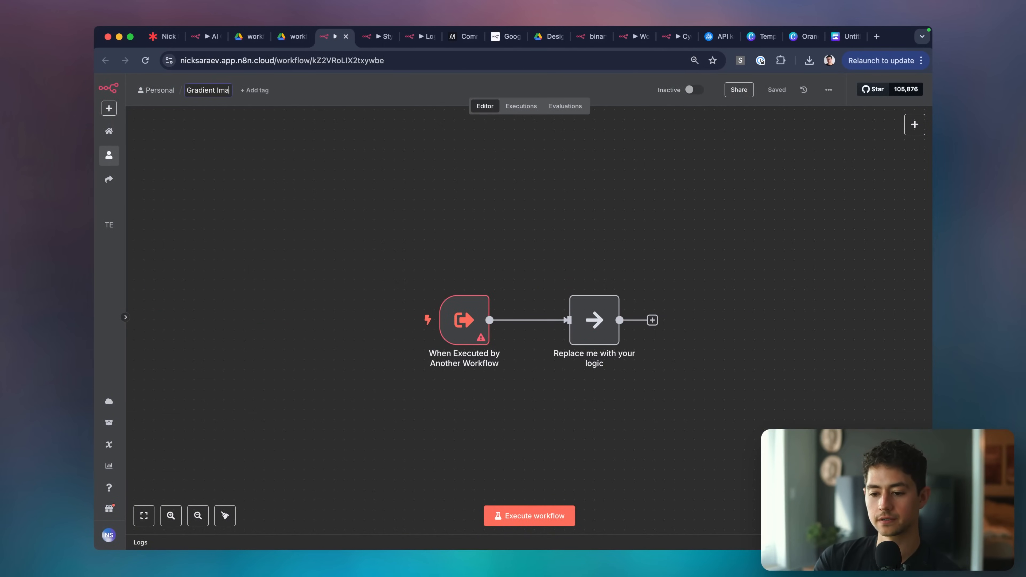
text(ge ()
text(Style Guide Generator (AI Graphic Designer)))
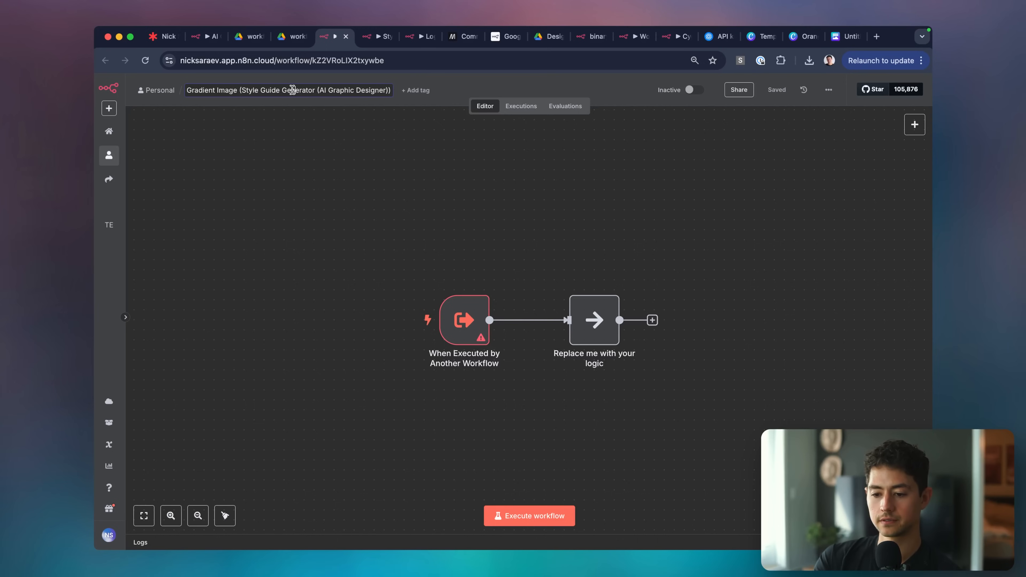
drag(243, 87, 319, 88)
key(BackSpace)
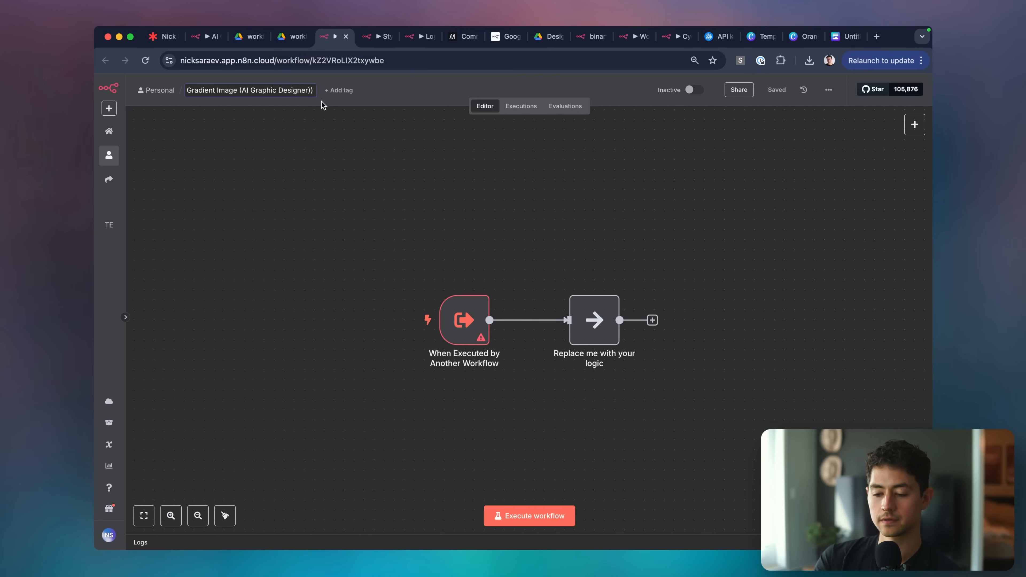
click(466, 202)
Copy the six Google Drive-to-Edit Fields nodes from Style Guide Generator into it.
key(ctrl+Tab)
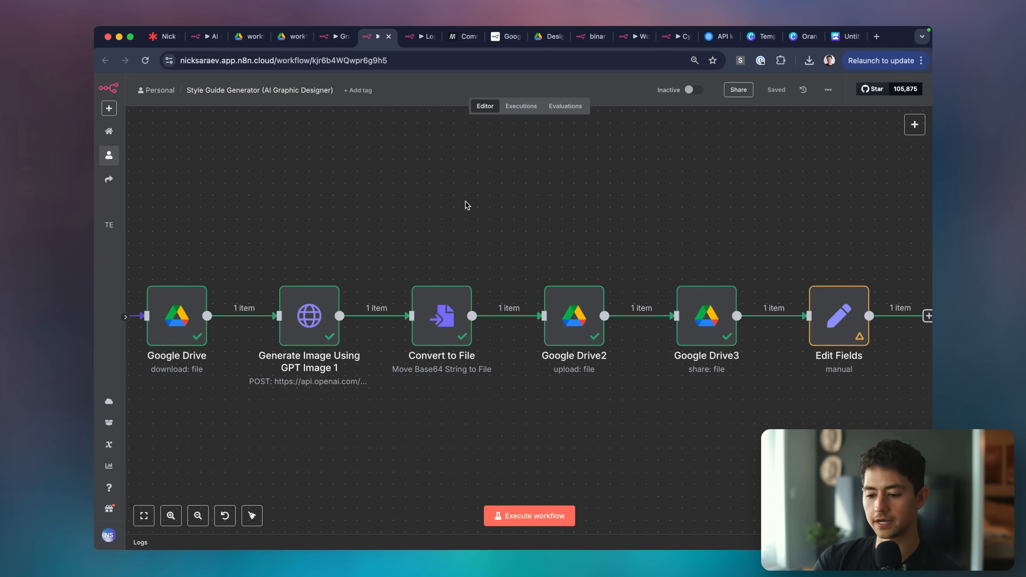
scroll(466, 202, down, 1)
scroll(466, 202, down, 3)
scroll(440, 196, left, 2)
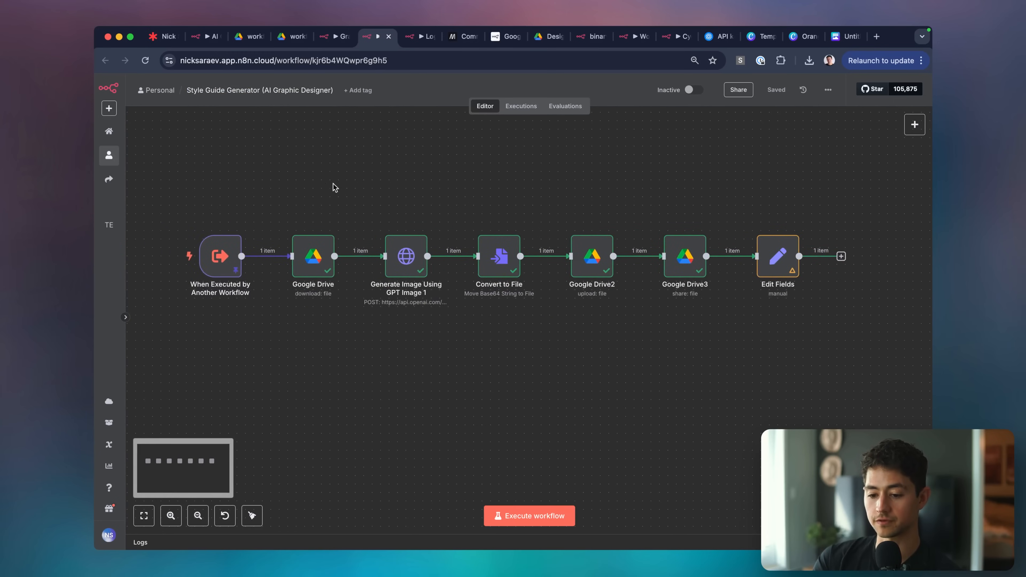
drag(265, 200, 870, 312)
key(super+c)
key(ctrl+shift+Tab)
key(super+v)
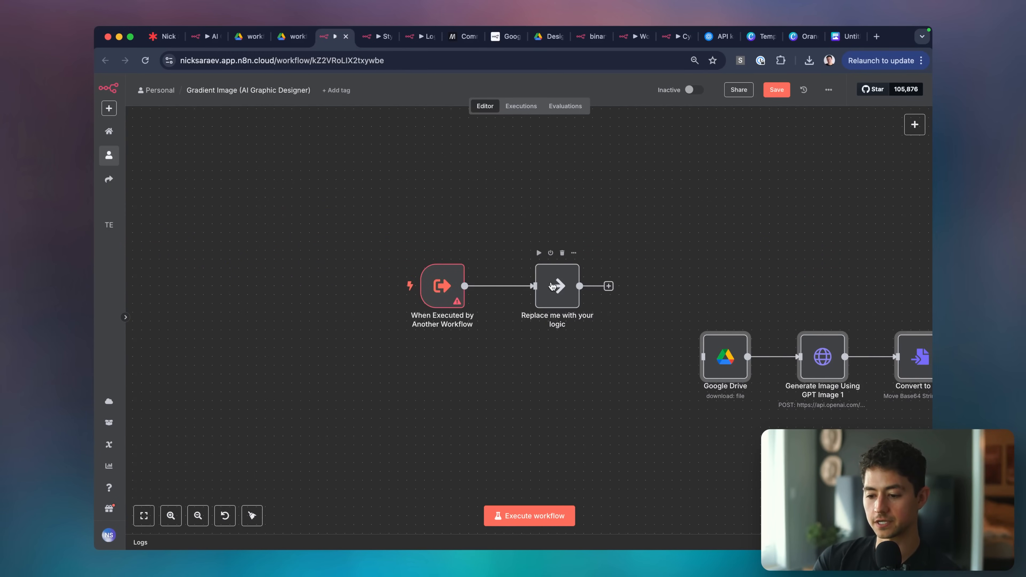
Delete the Replace me placeholder and connect the trigger to the Google Drive node.
drag(550, 283, 540, 266)
drag(502, 220, 611, 302)
key(Delete)
scroll(612, 306, right, 3)
drag(332, 283, 509, 354)
scroll(564, 356, down, 5)
scroll(564, 356, right, 5)
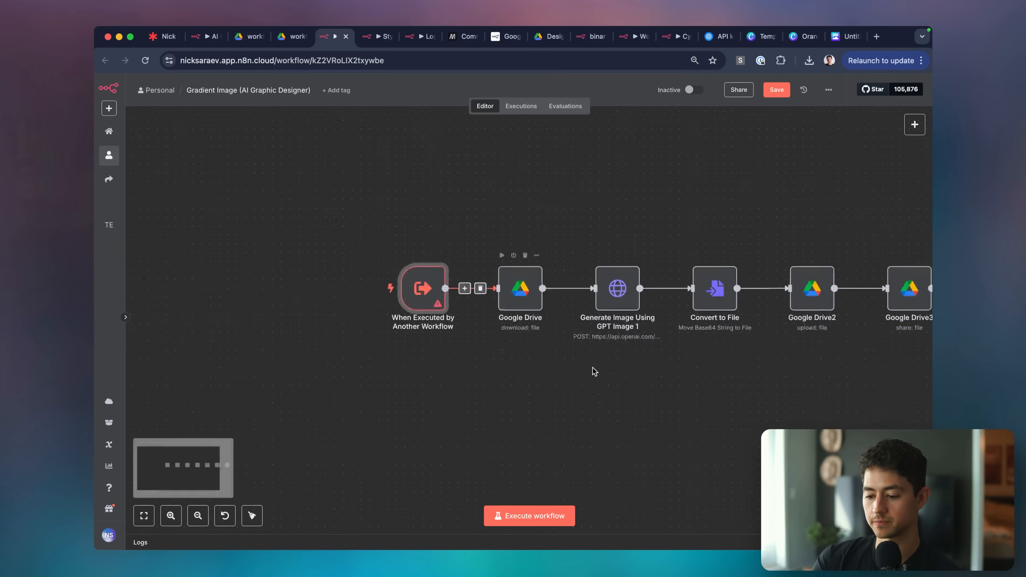
Define the trigger's four string fields: imagePrompt, resolution, imageType and fileName.
double_click(291, 182)
click(212, 215)
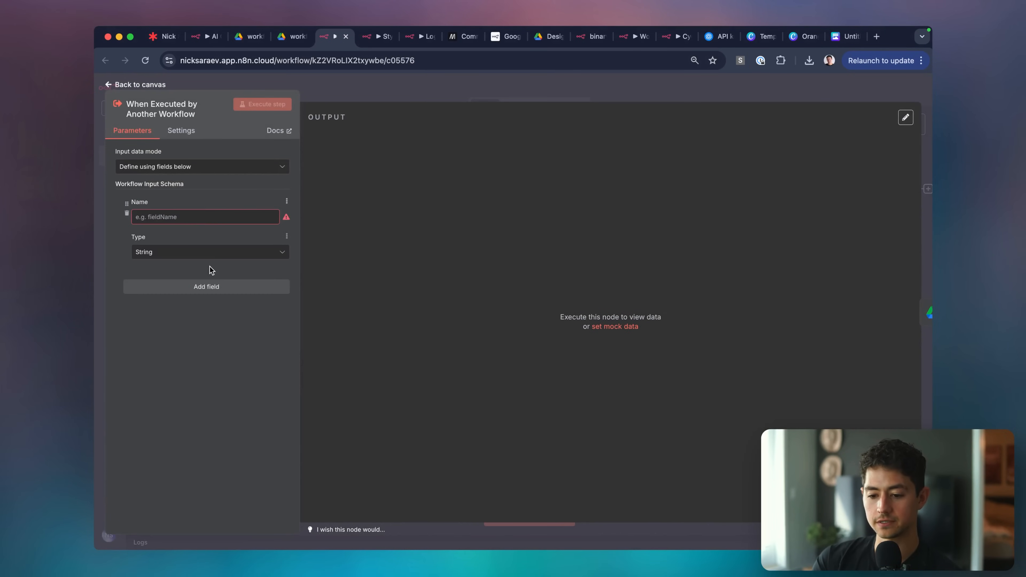
click(213, 287)
click(213, 382)
click(214, 473)
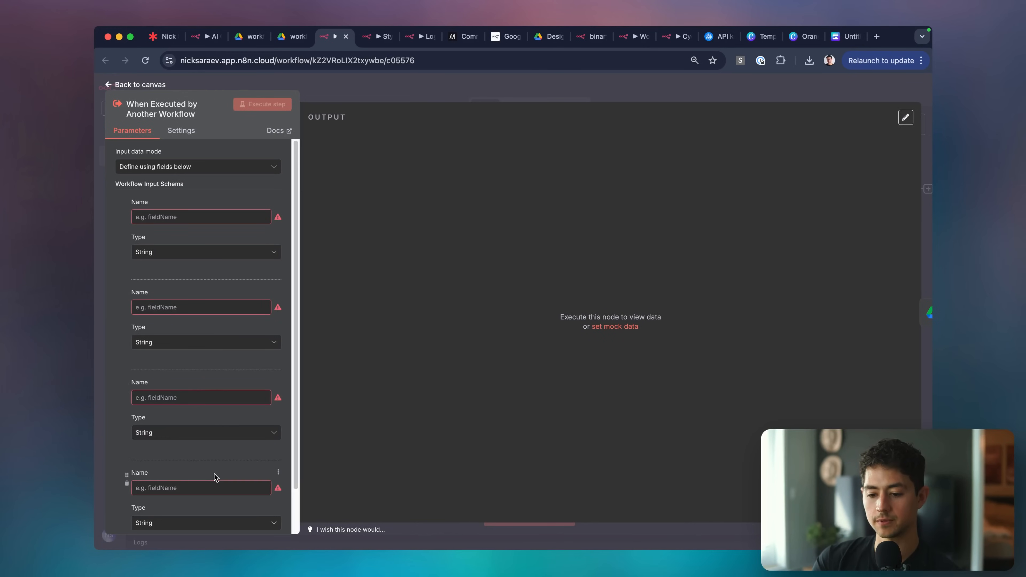
click(196, 218)
text(imagePrompt)
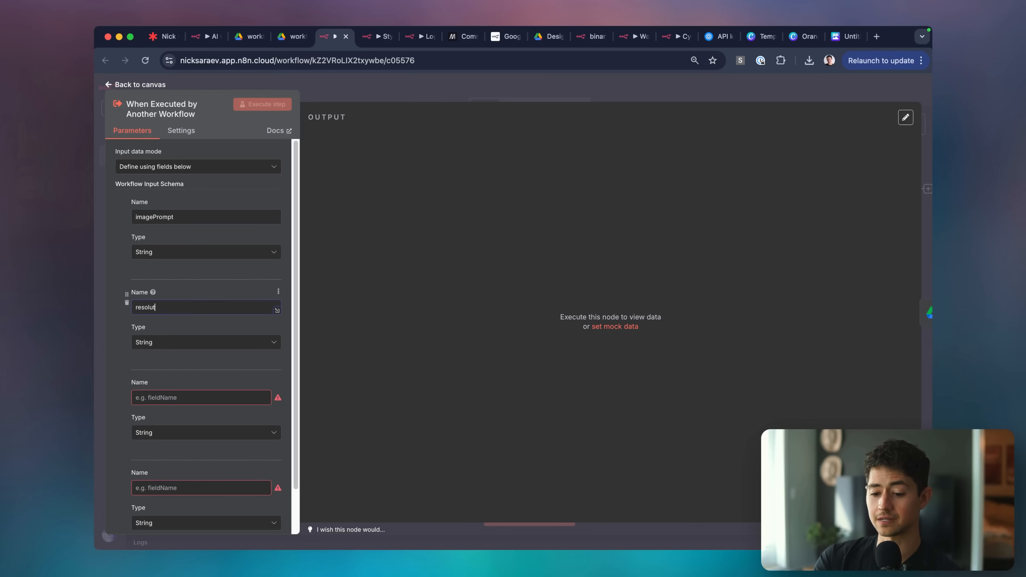
scroll(207, 335, down, 2)
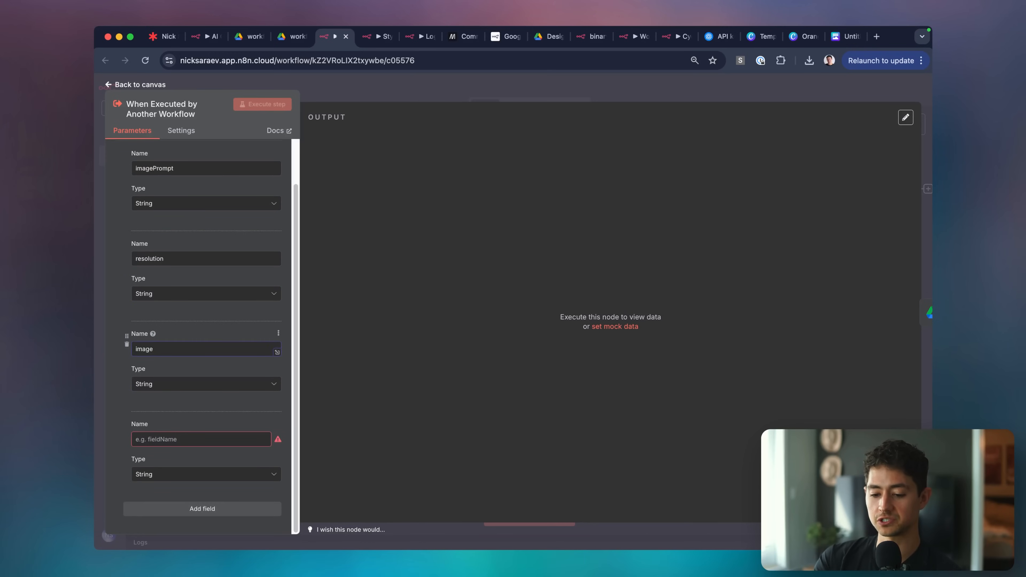
text(fileName)
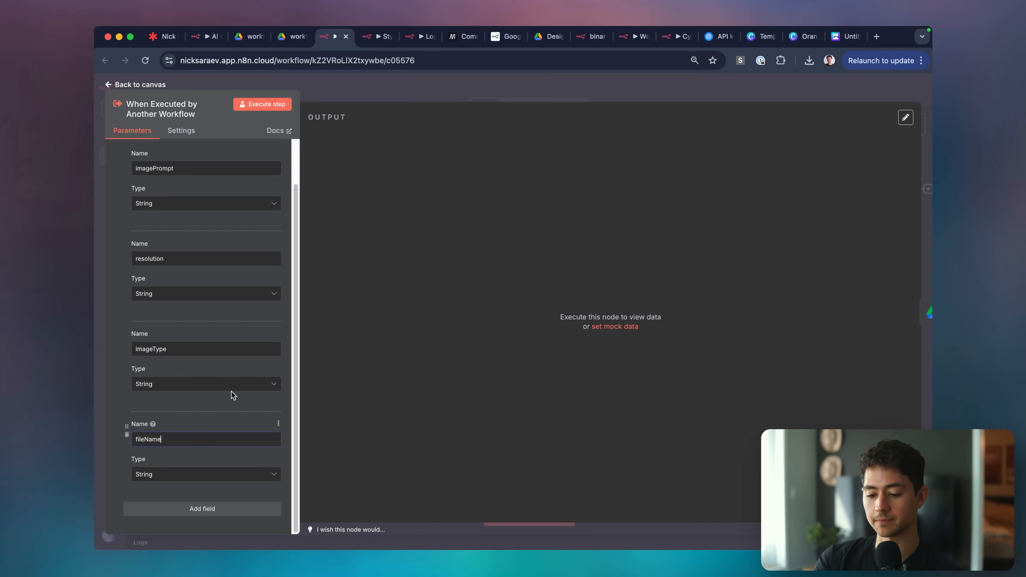
scroll(231, 394, up, 2)
click(378, 100)
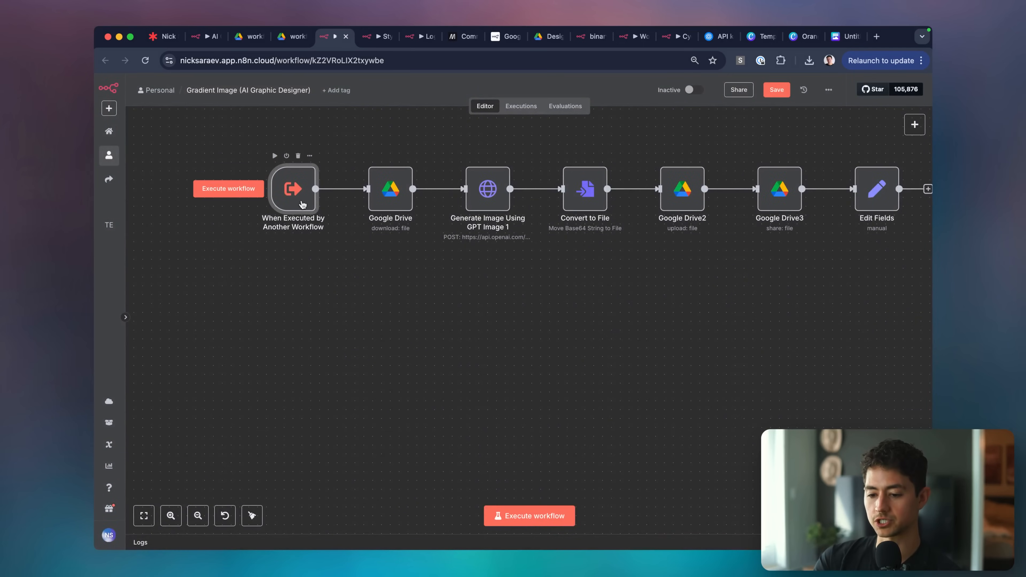
key(ctrl+Tab)
Copy the pinned test JSON from the Style Guide Generator trigger.
double_click(220, 255)
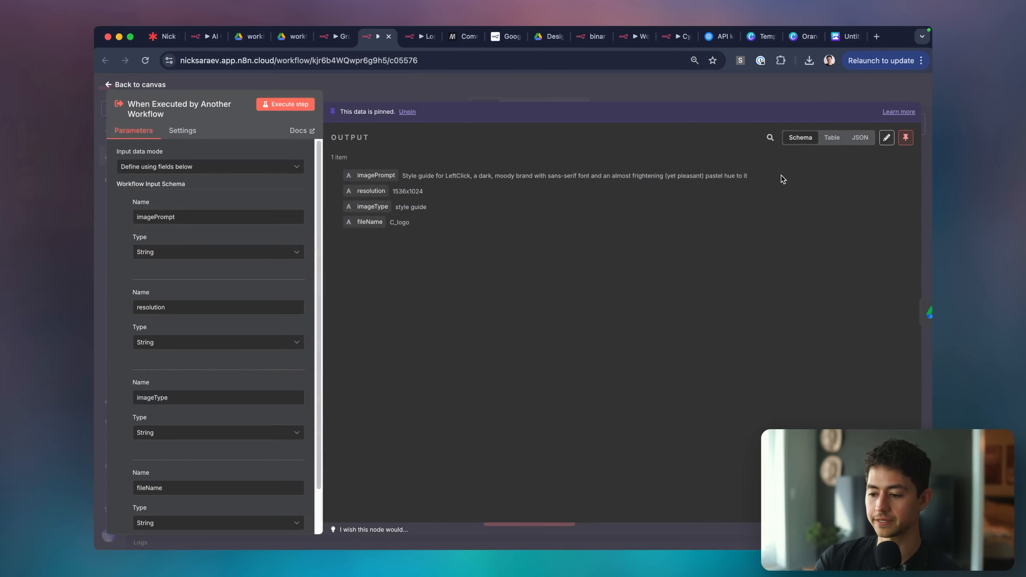
click(886, 137)
click(693, 197)
key(super+a)
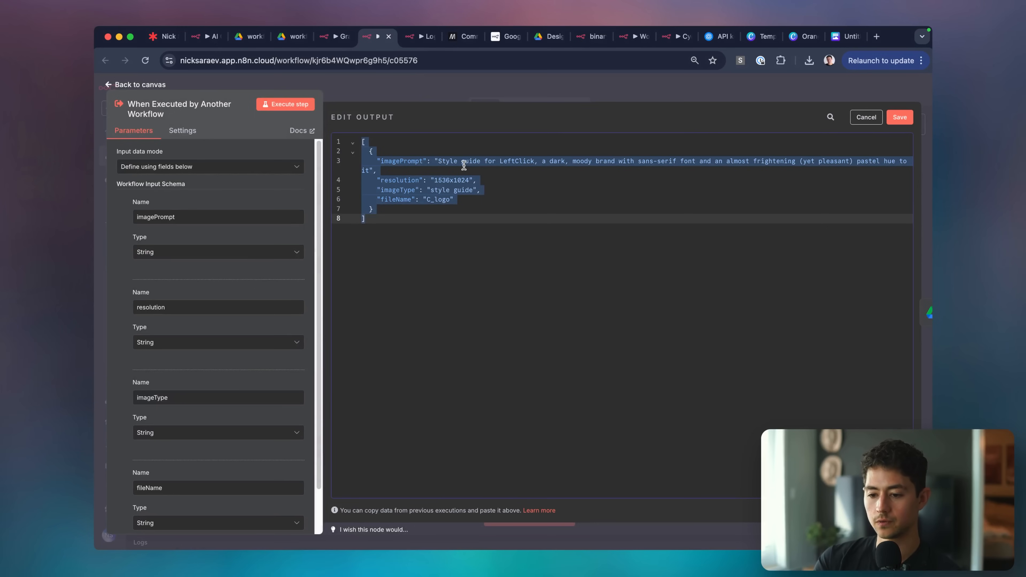
key(ctrl+shift+Tab)
Paste the copied JSON over the Gradient Image trigger's default mock output.
double_click(291, 197)
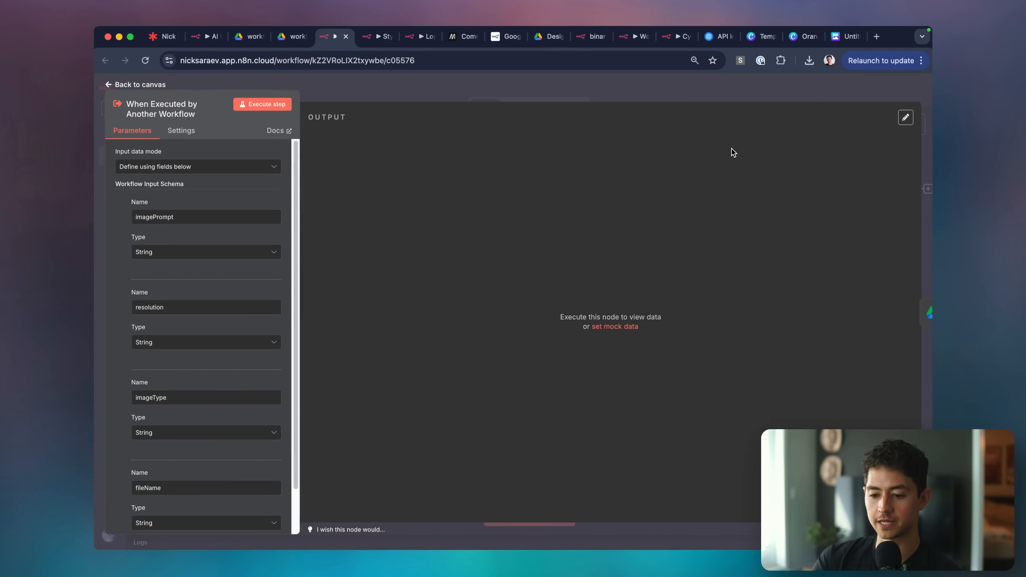
click(905, 118)
key(super+a)
key(super+v)
Rewrite the imagePrompt to ask for a 'Simple gradient background' instead of a style guide.
click(437, 160)
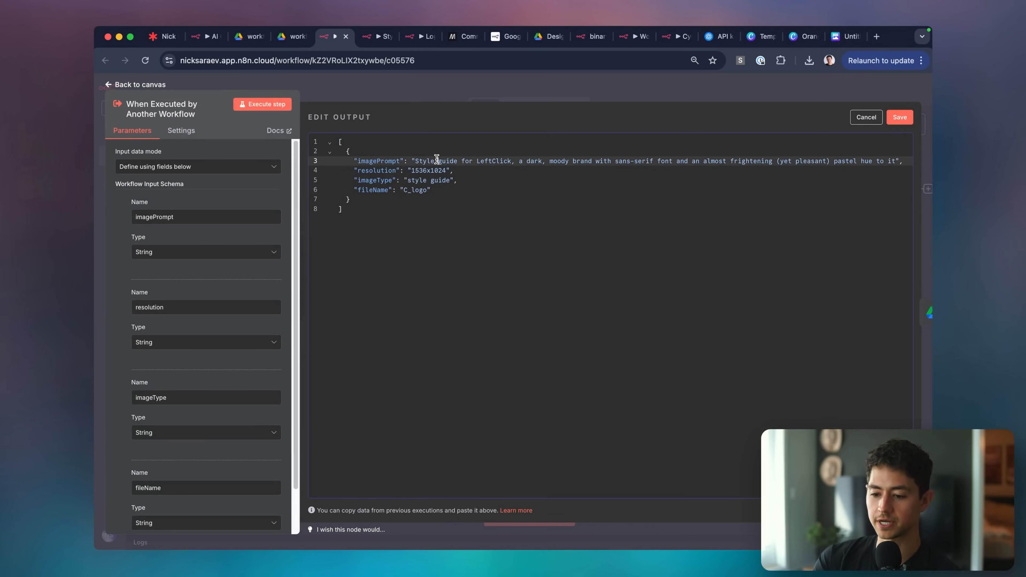
text(Gradient)
key(alt+shift+Right)
key(BackSpace)
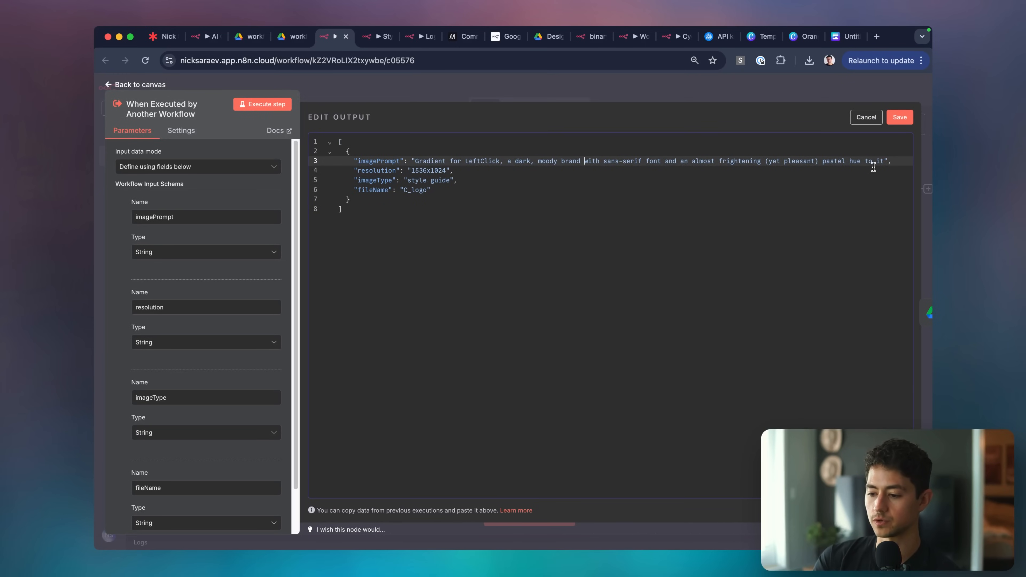
shift+click(879, 161)
key(BackSpace)
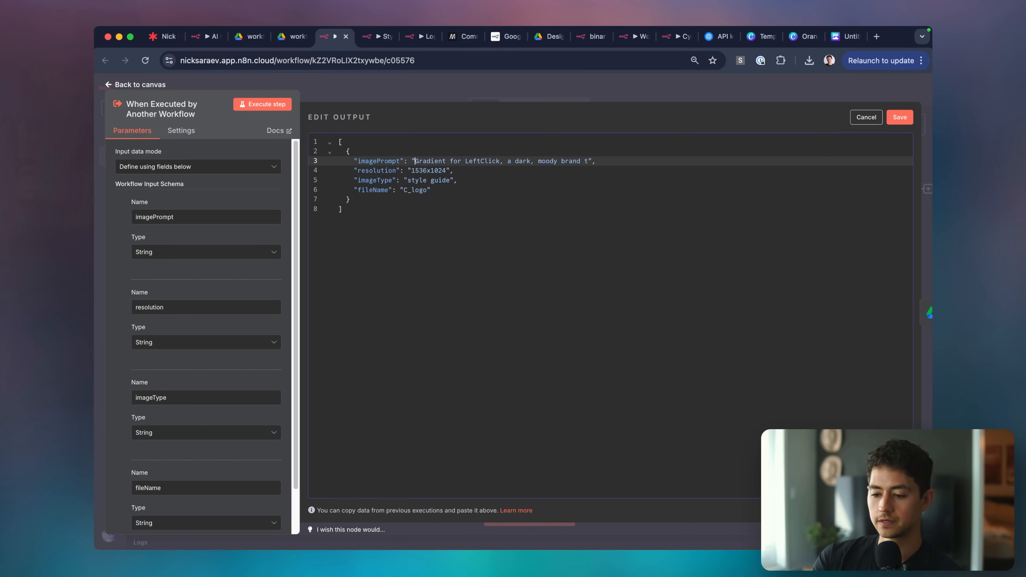
text(Simple gradient background)
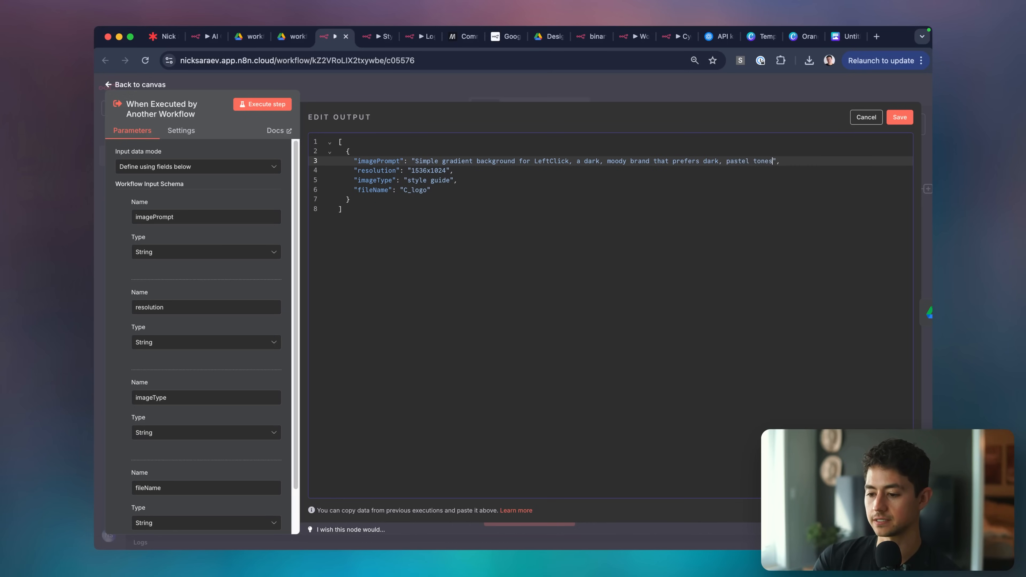
Save the edited pinned data and close the trigger panel.
click(723, 201)
click(518, 179)
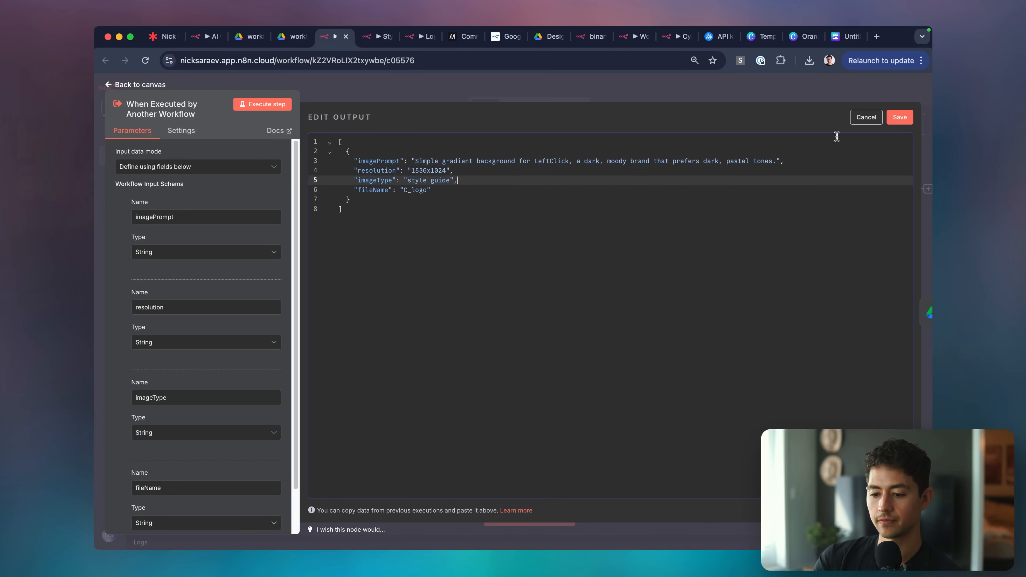
click(899, 117)
key(Escape)
double_click(354, 187)
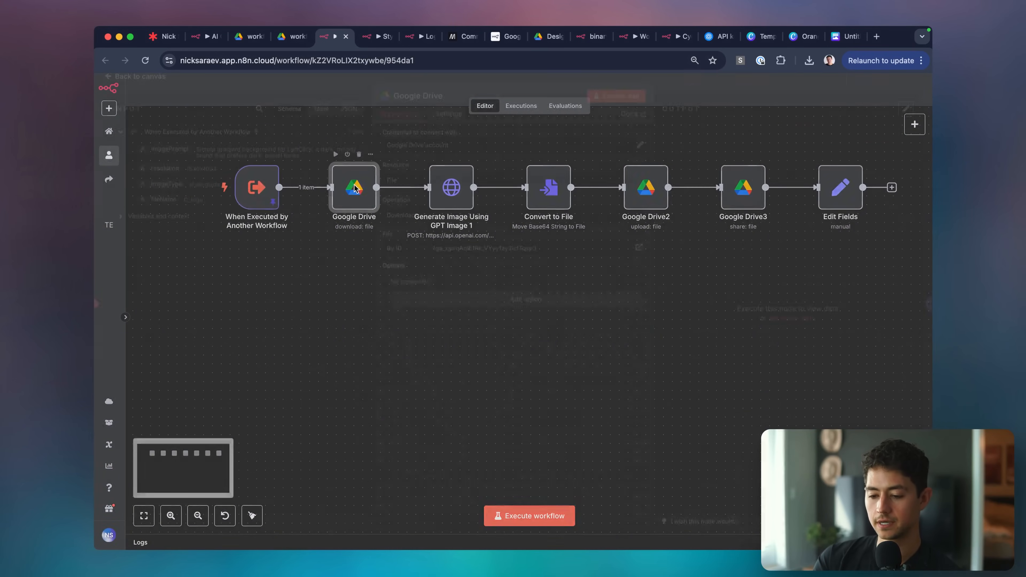
Search Google Images for 'gradient background noisy' and preview the results.
key(super+t)
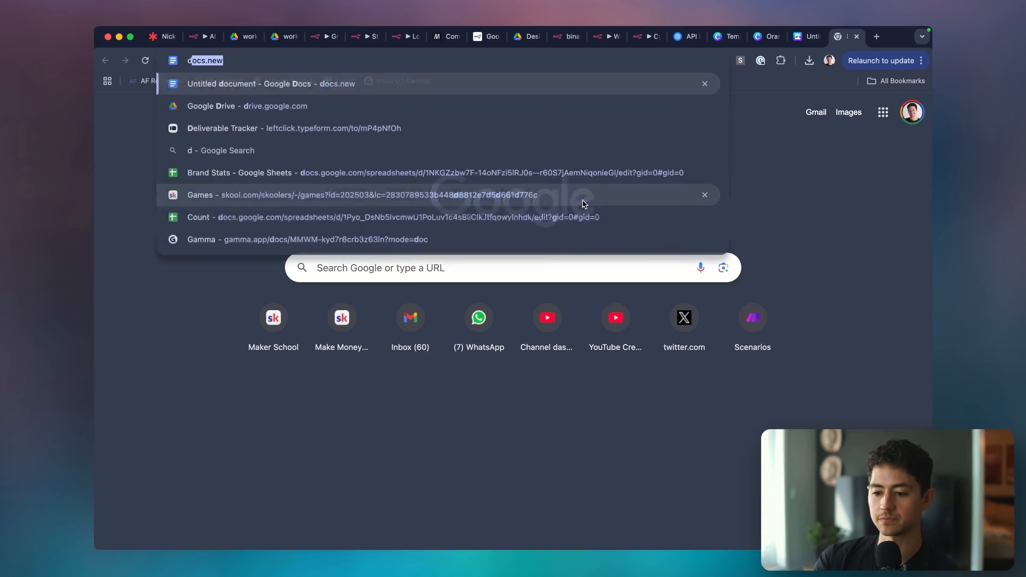
text(gradient background)
key(Return)
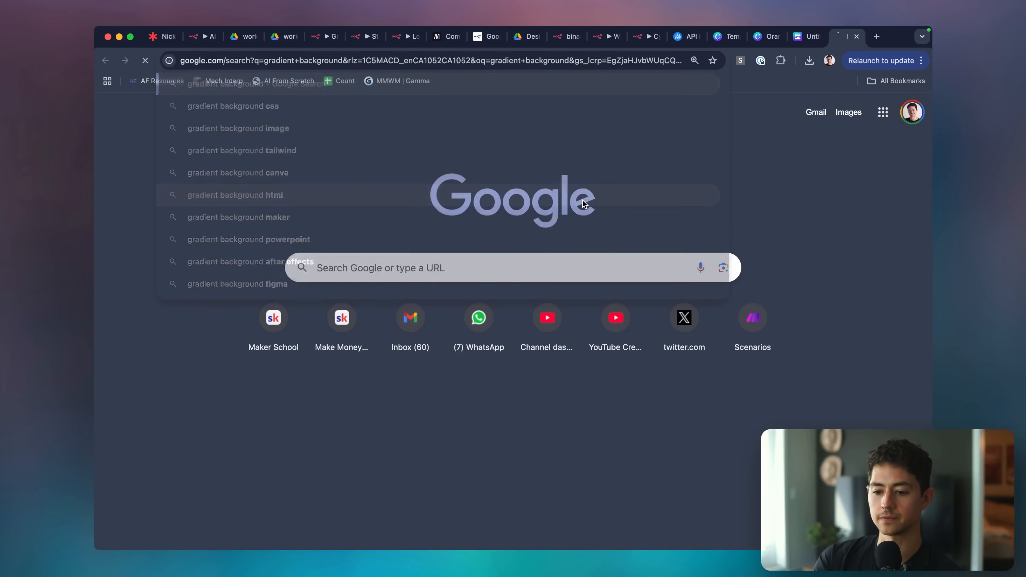
click(240, 126)
text(noisy)
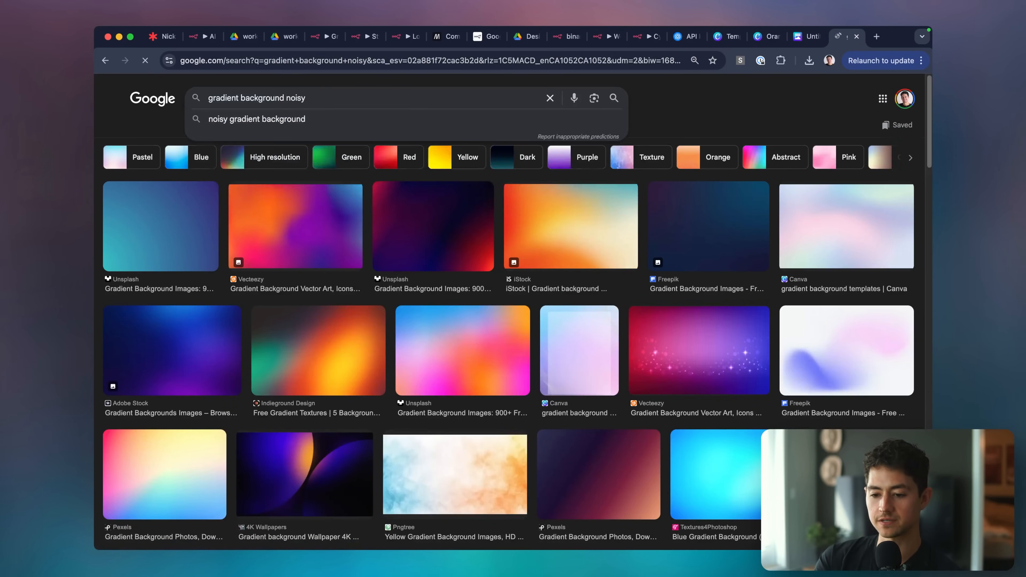
key(Return)
click(170, 243)
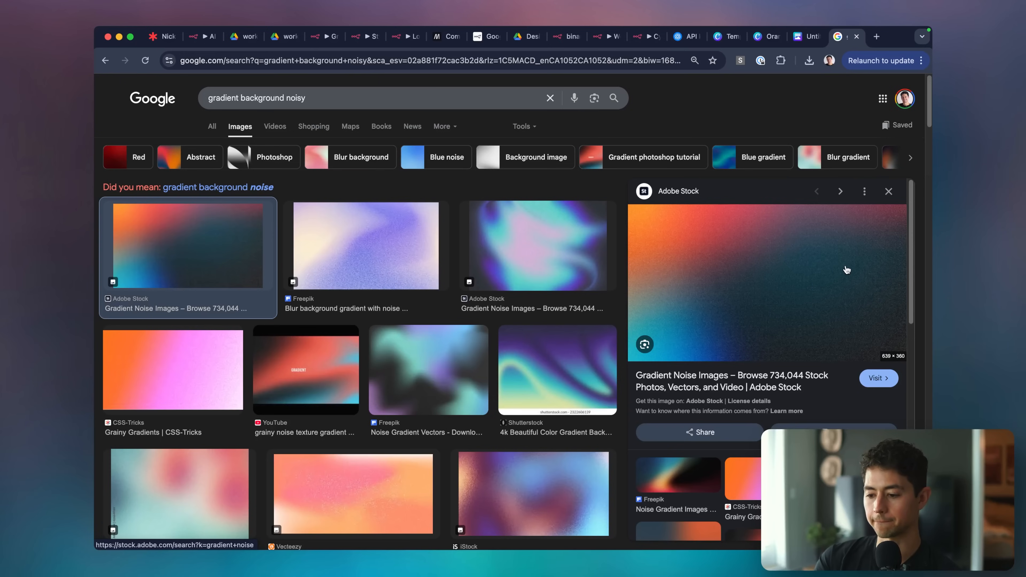
scroll(848, 270, up, 5)
scroll(847, 270, down, 5)
click(370, 237)
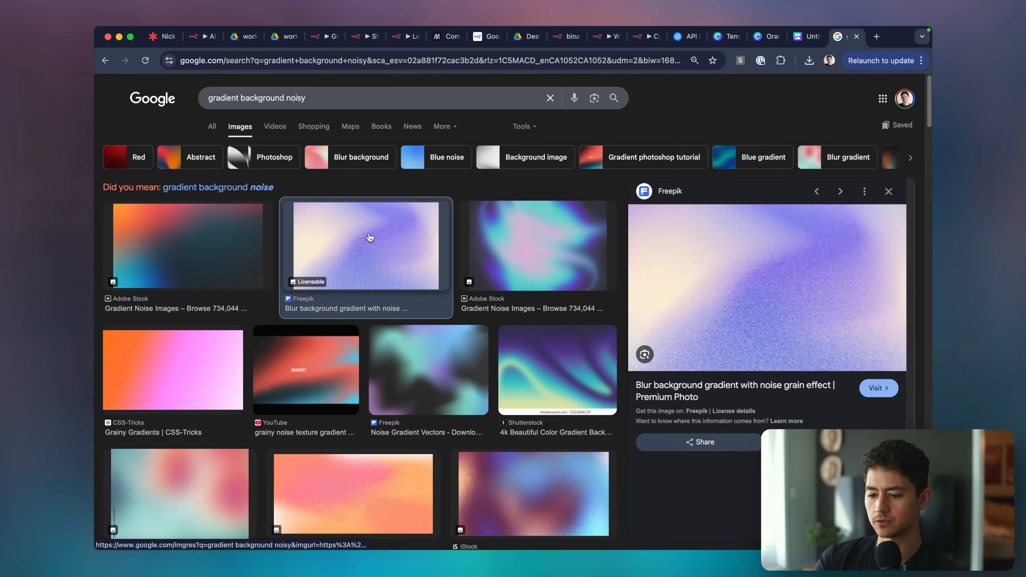
scroll(860, 287, up, 5)
scroll(858, 286, down, 5)
Open the purple Freepik gradient full-size and save it to disk.
right_click(756, 268)
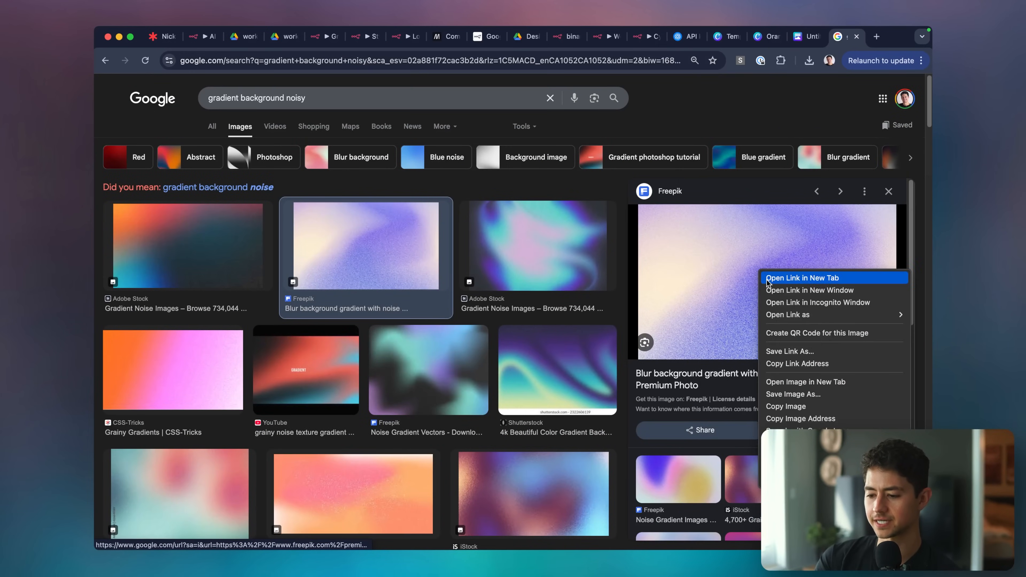
click(767, 278)
right_click(763, 223)
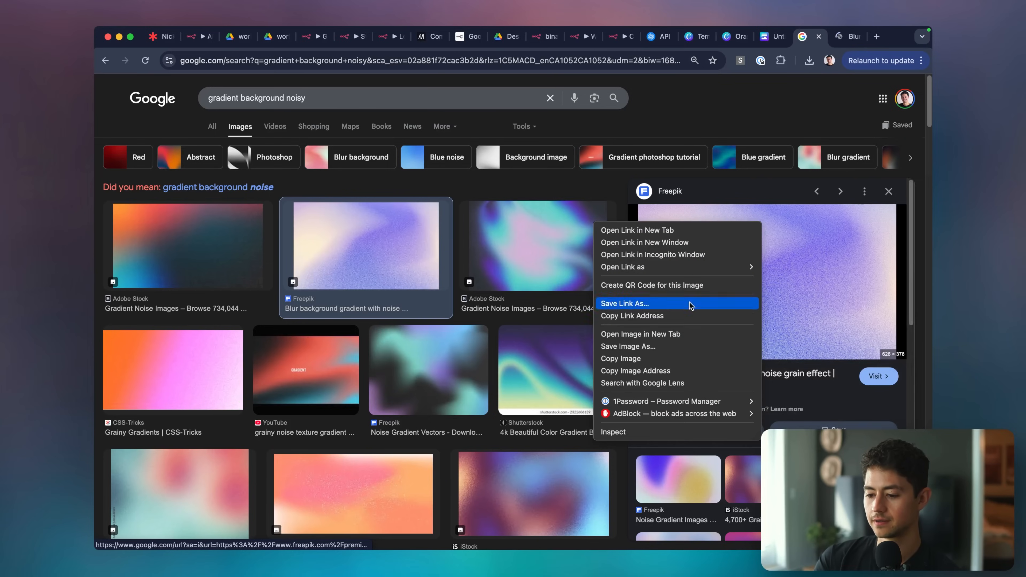
click(680, 334)
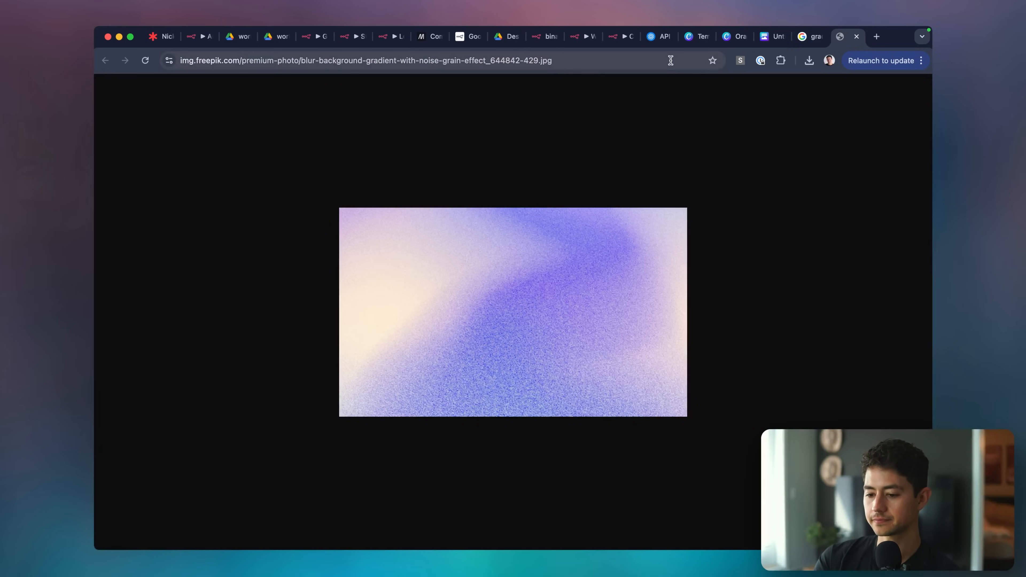
key(super+s)
key(Return)
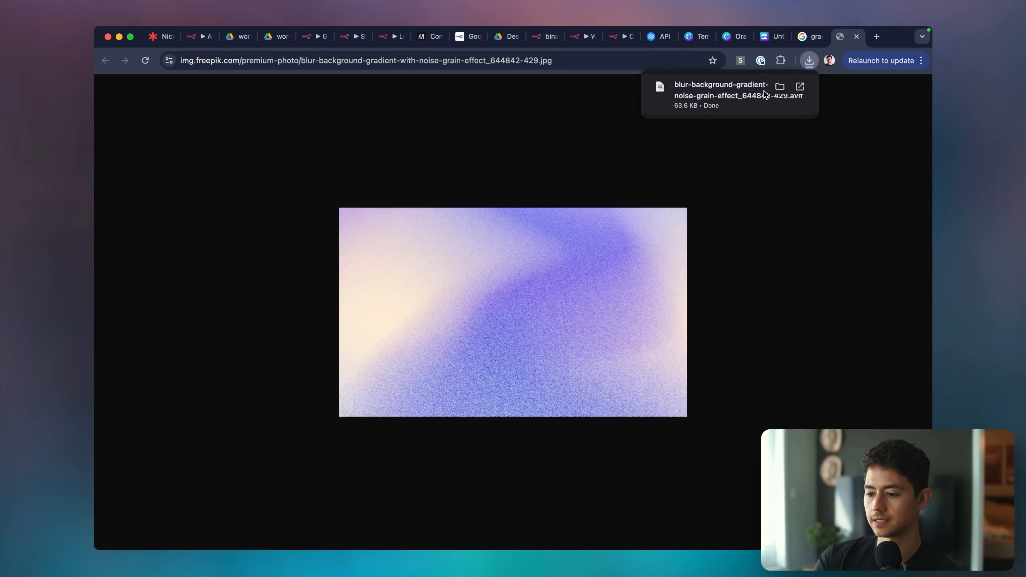
Refine the image search to noisy gradient background png.
click(801, 39)
click(389, 99)
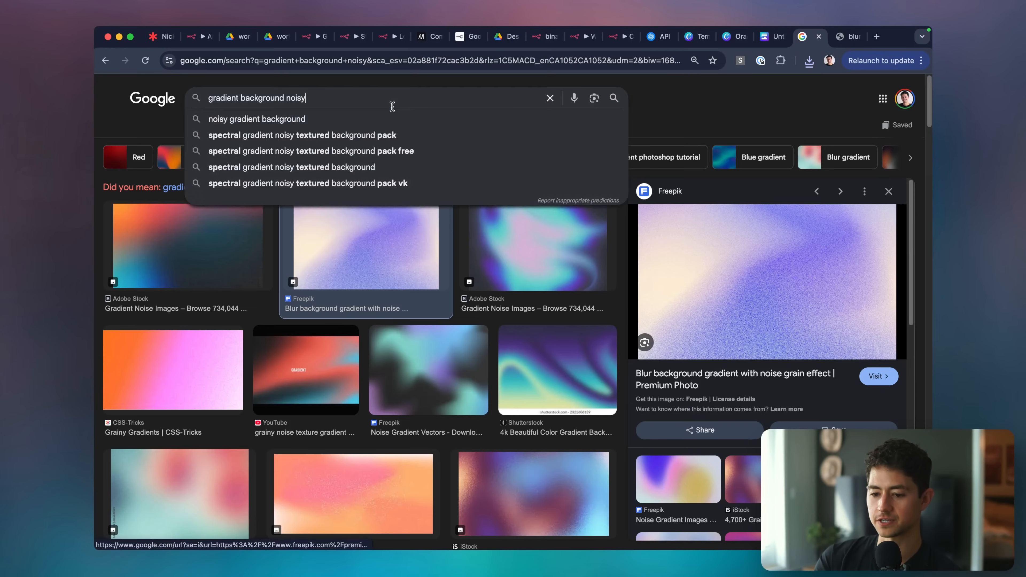
text(png)
key(Return)
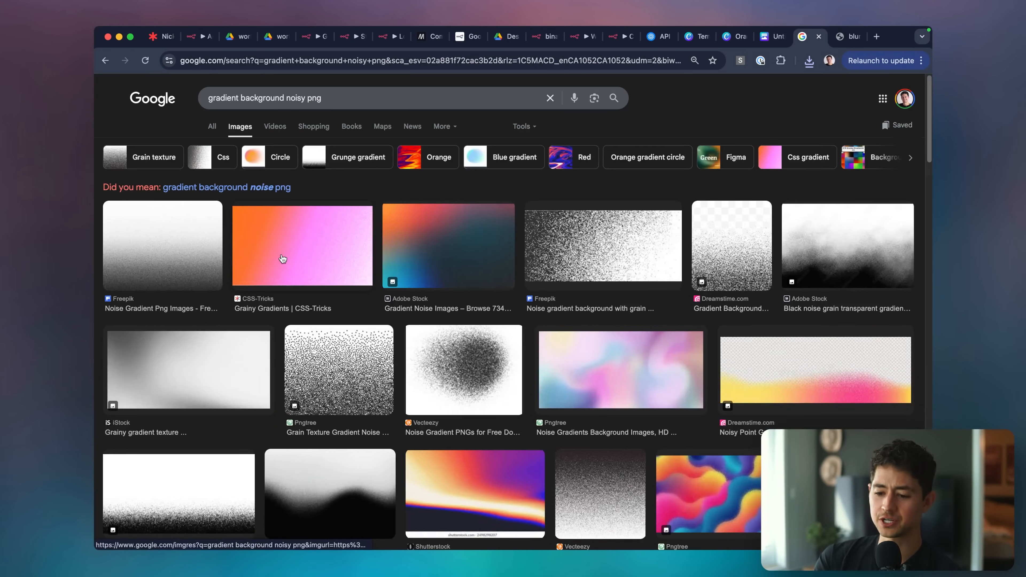
Open the dark orange-teal Adobe Stock gradient full-size and save it.
click(283, 260)
right_click(857, 262)
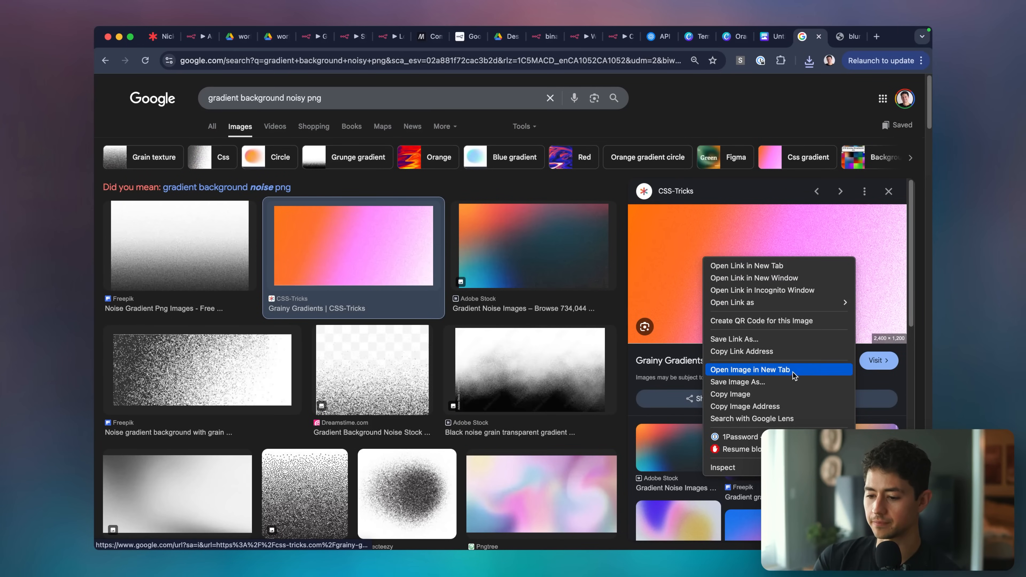
click(631, 273)
click(524, 255)
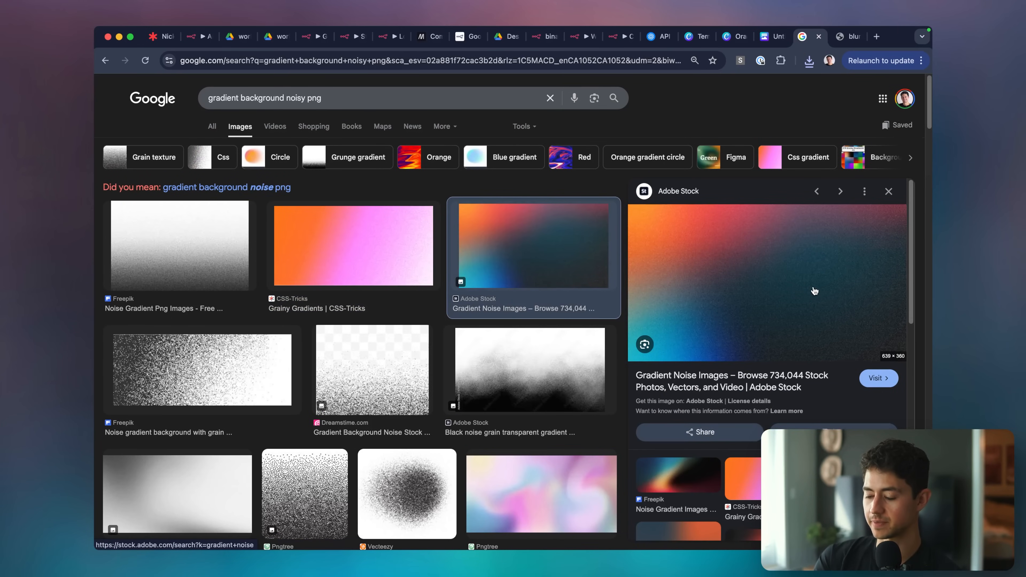
right_click(662, 285)
click(786, 398)
key(super+9)
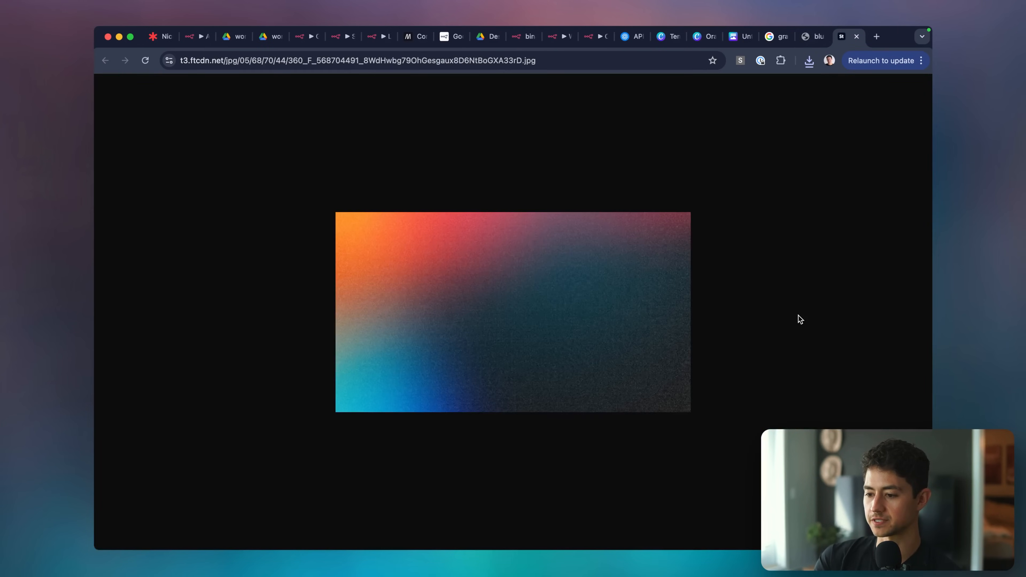
key(super+s)
key(Return)
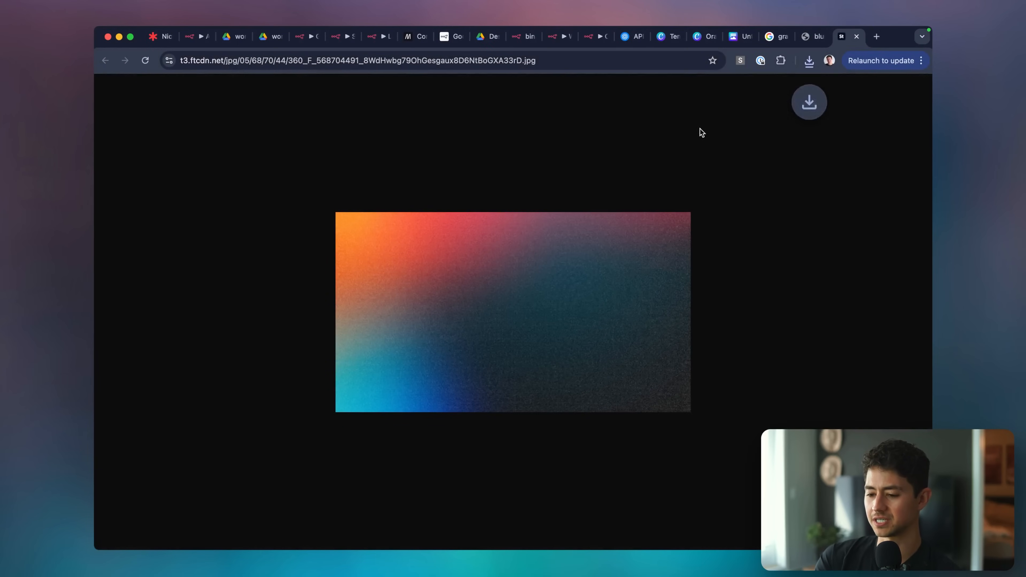
Search 'jpg to png', open jpg2png.com, then start an 'openai api image' search.
click(808, 39)
key(super+w)
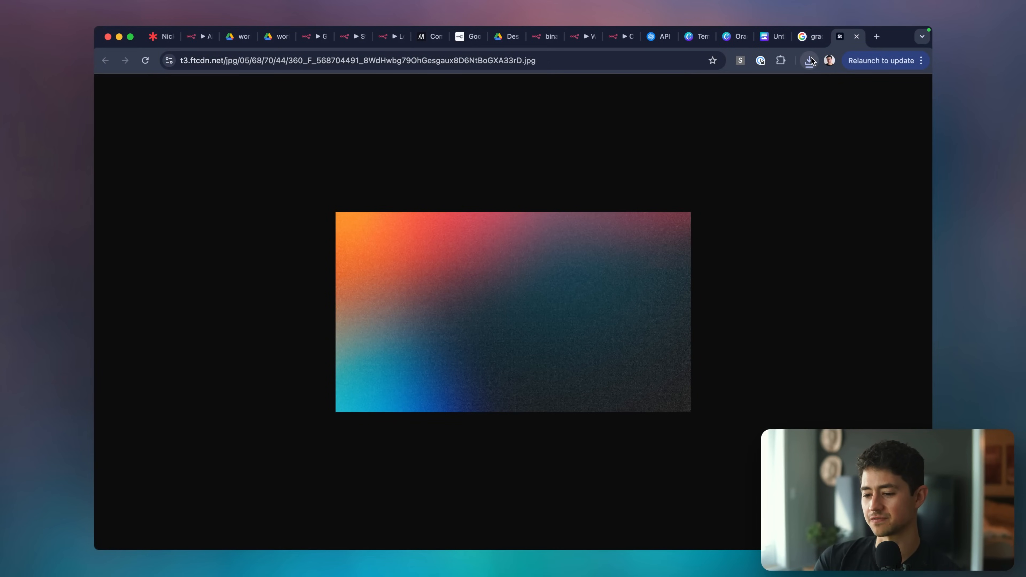
key(super+t)
text(jpg to png)
key(Return)
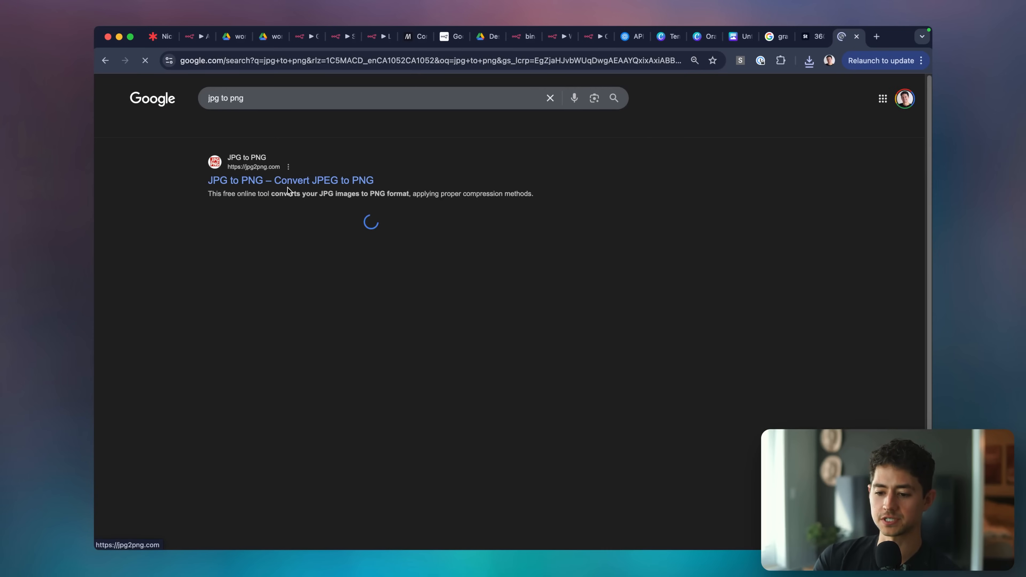
click(296, 184)
click(809, 60)
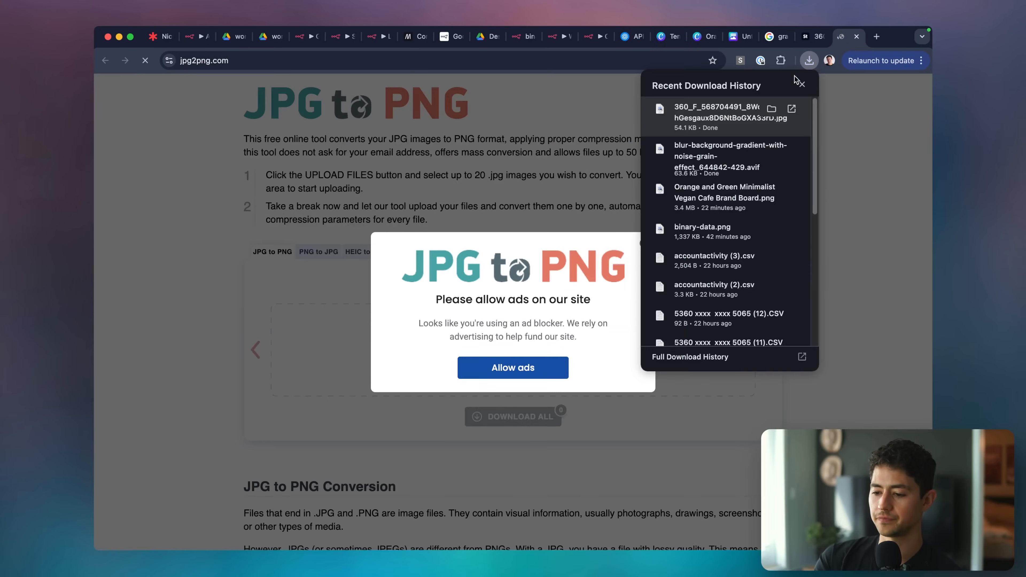
click(540, 276)
click(643, 244)
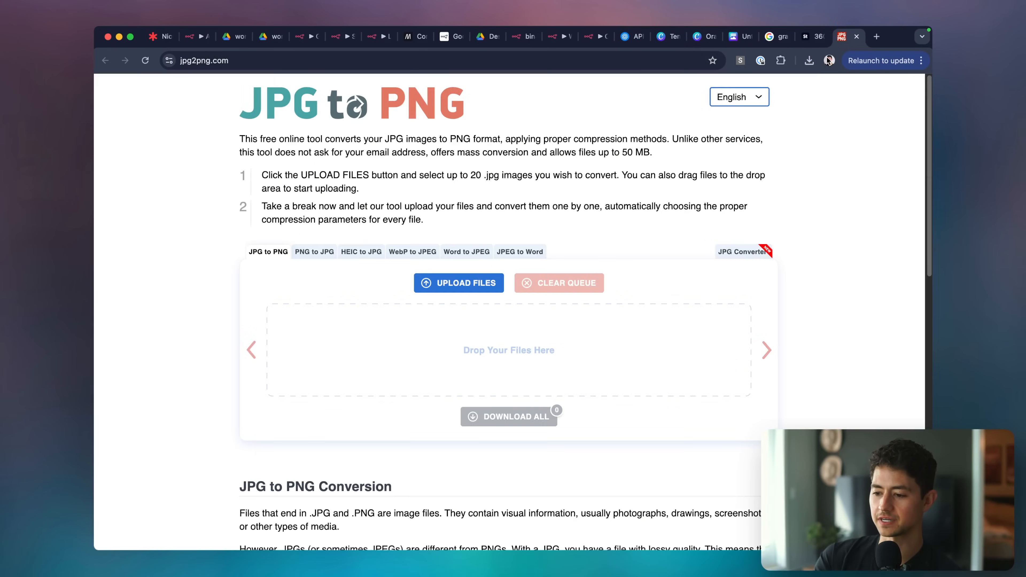
key(super+t)
text(openai api)
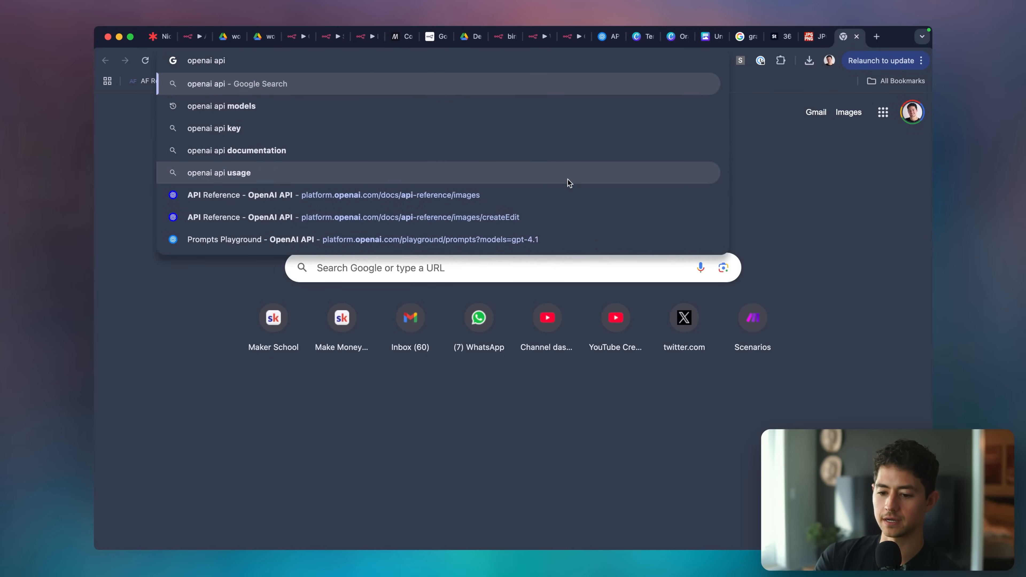
text( image)
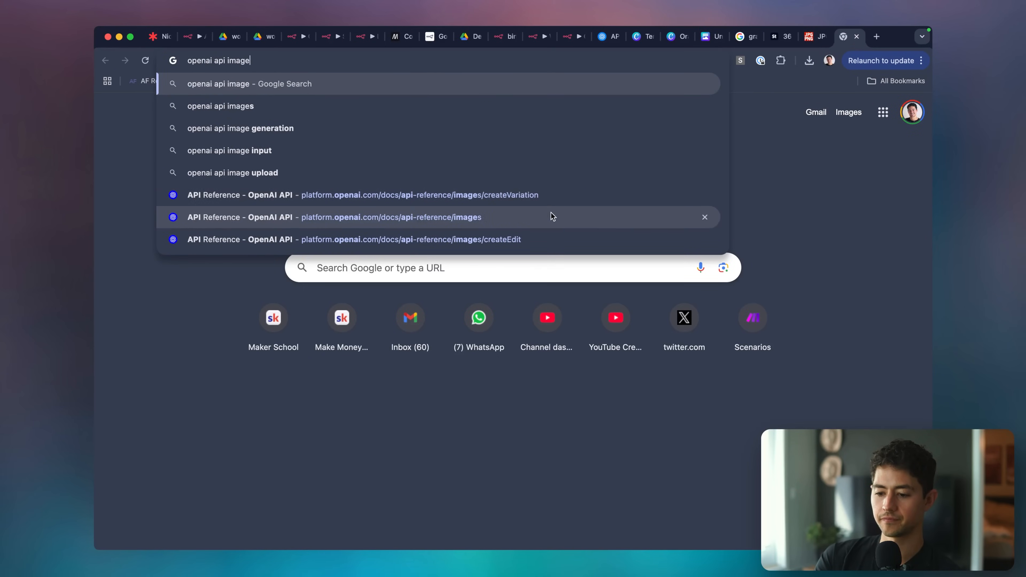
Open the OpenAI image API reference and find 'jpg' listed under Create image edit.
click(551, 217)
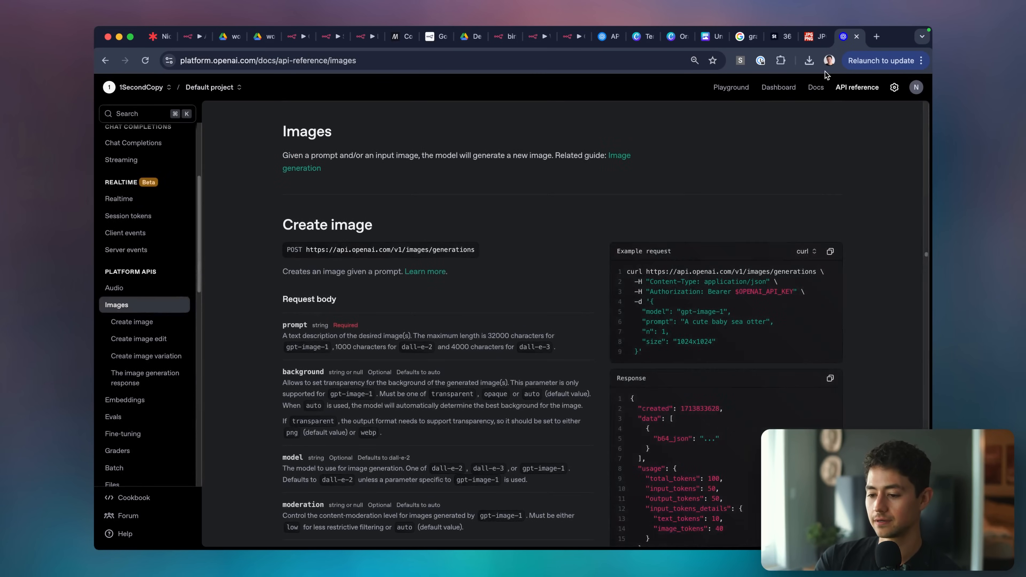
key(super+f)
text(jpg)
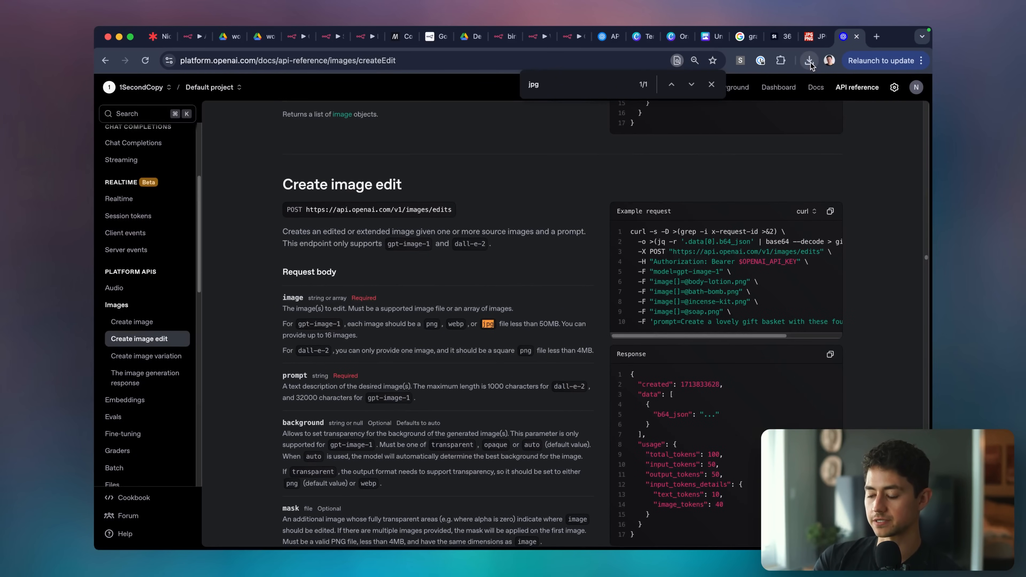
click(810, 62)
key(super+grave)
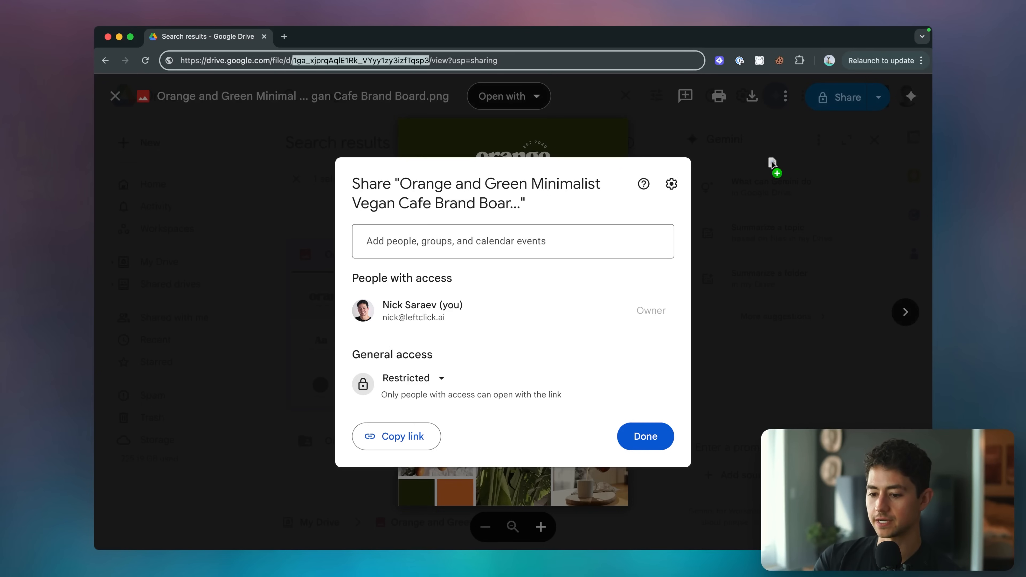
key(super+grave)
key(super+grave)
click(733, 190)
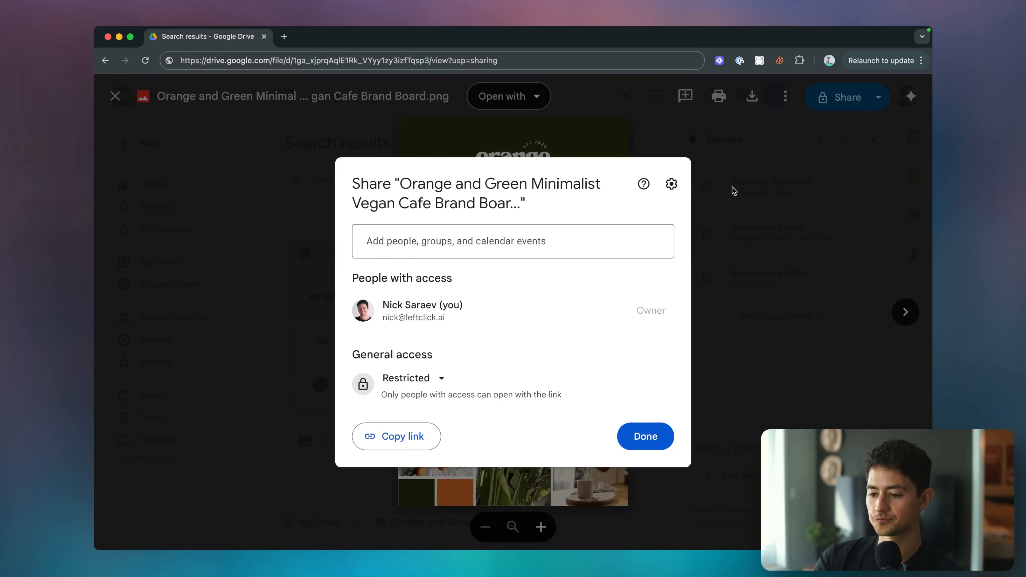
click(320, 255)
key(super+grave)
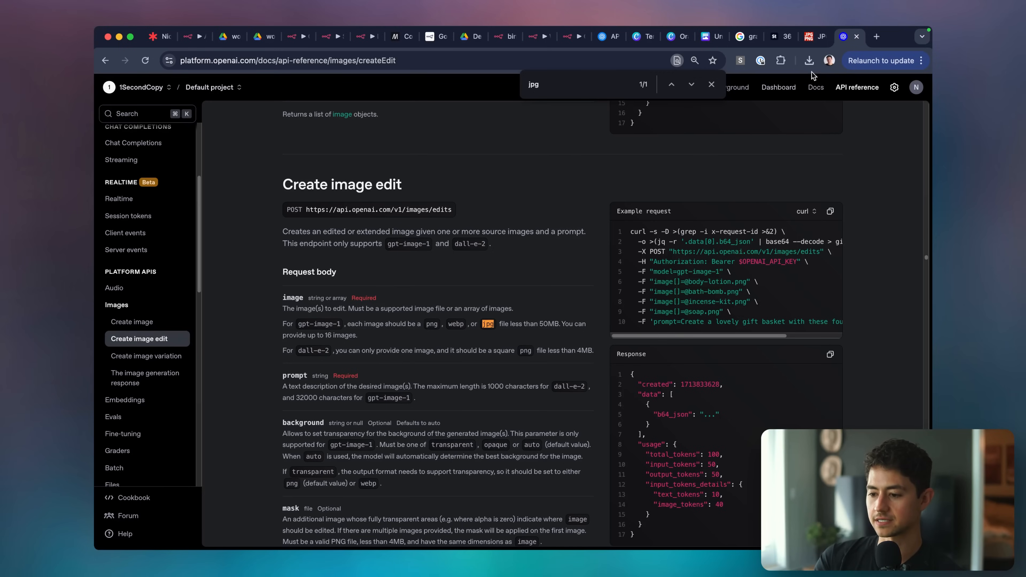
click(809, 62)
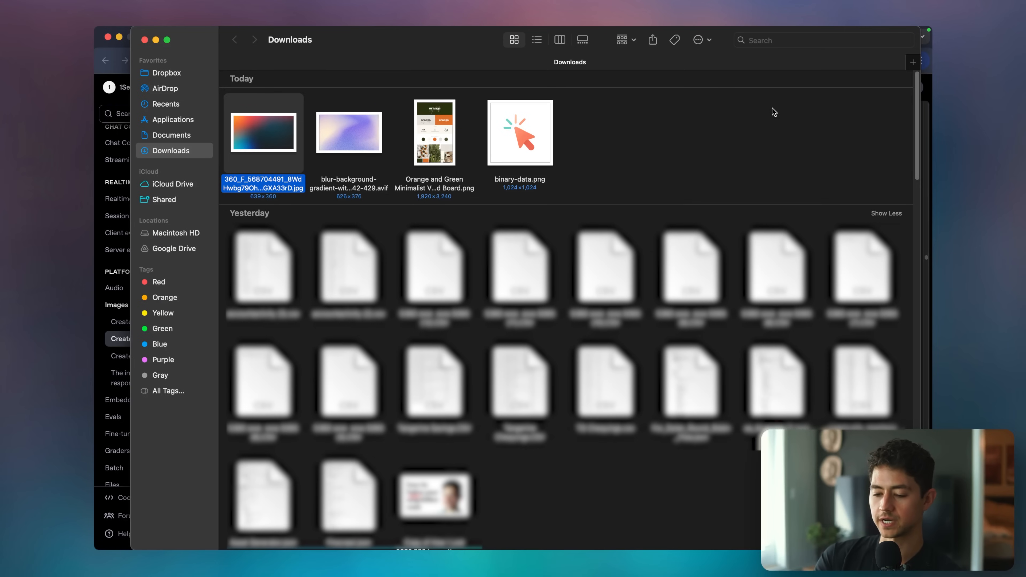
Rename the download to cool_gradient_background and drag it into Google Drive.
key(Return)
text(cool_gradient_background)
key(Return)
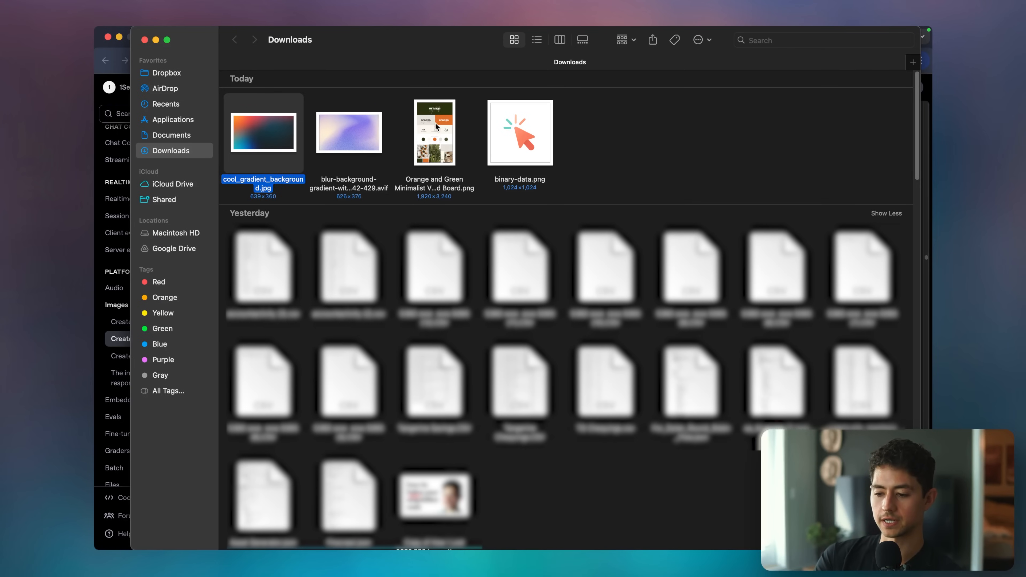
drag(287, 132, 438, 449)
key(super+Tab)
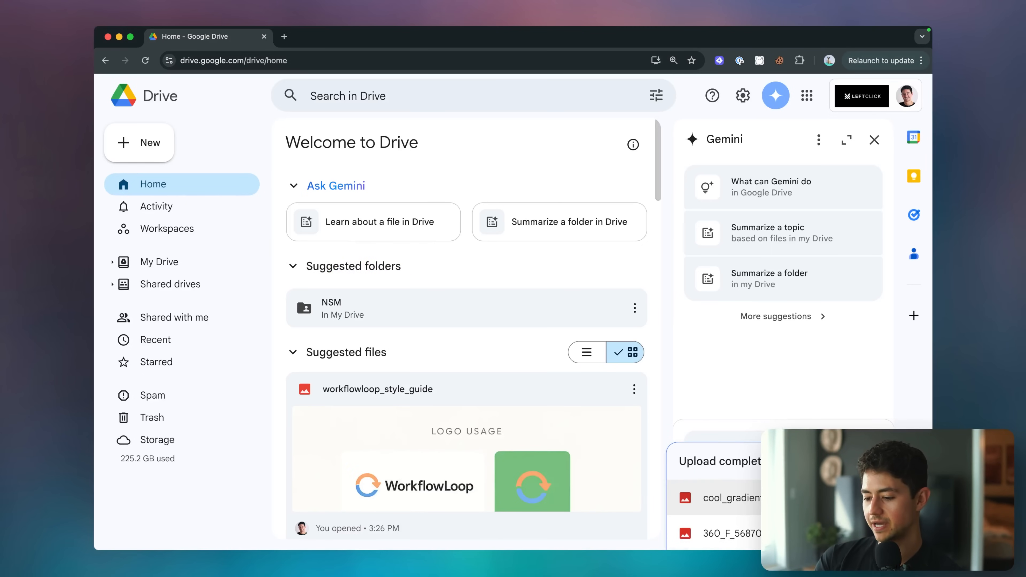
Check the uploaded file's general access, copy its share link and paste it in a new tab.
click(753, 499)
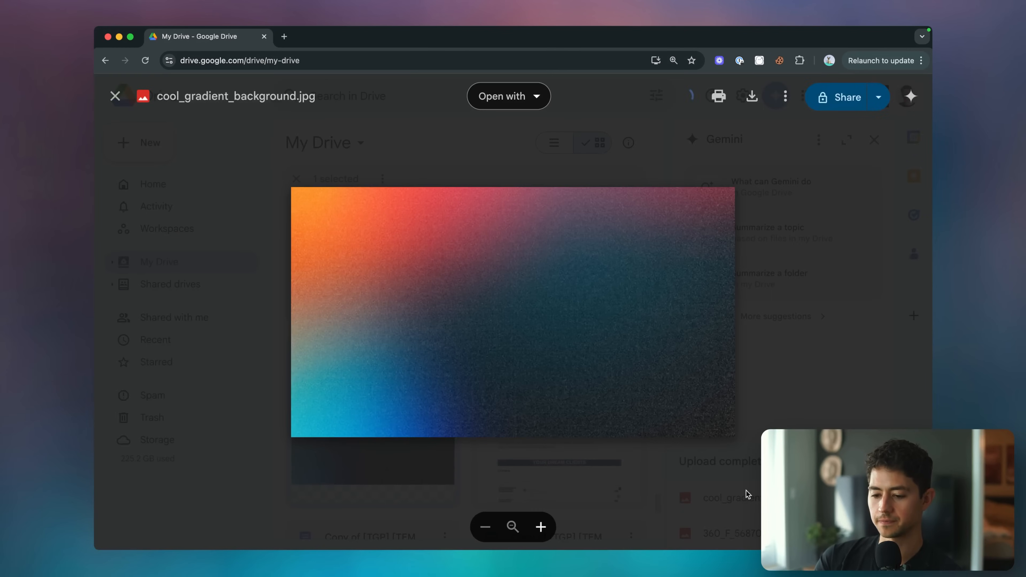
click(847, 97)
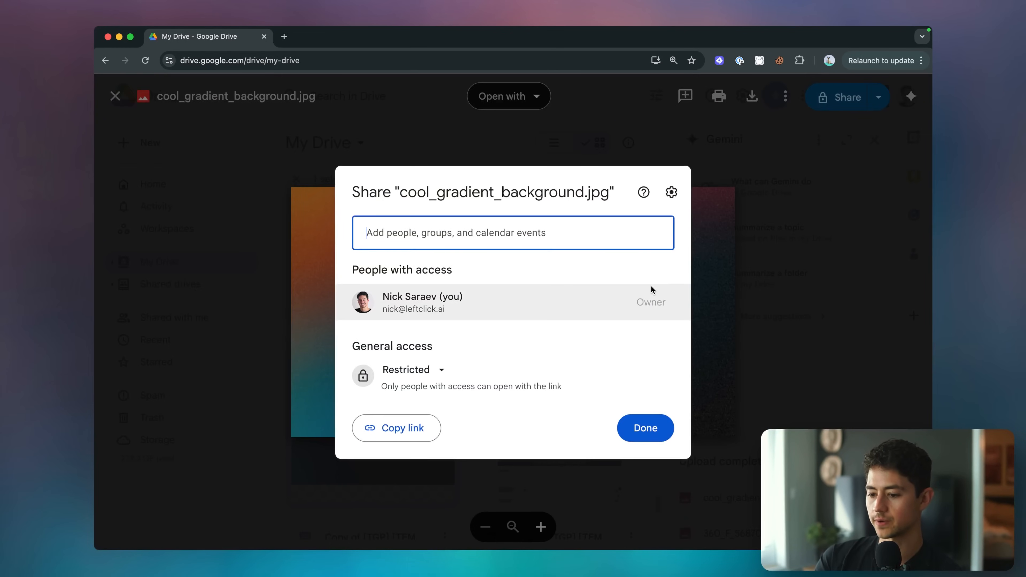
click(408, 369)
click(437, 411)
click(394, 428)
key(super+t)
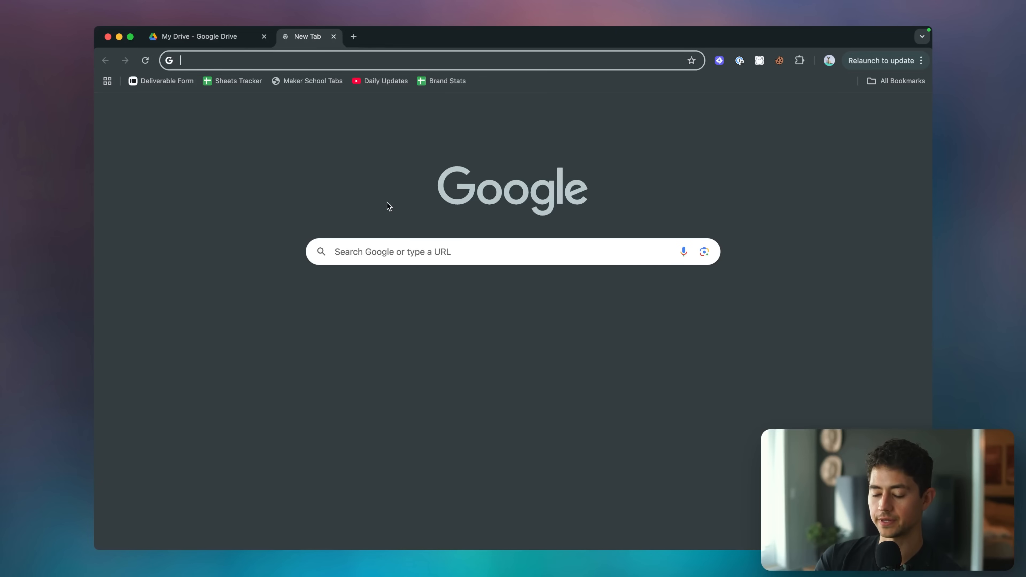
key(super+v)
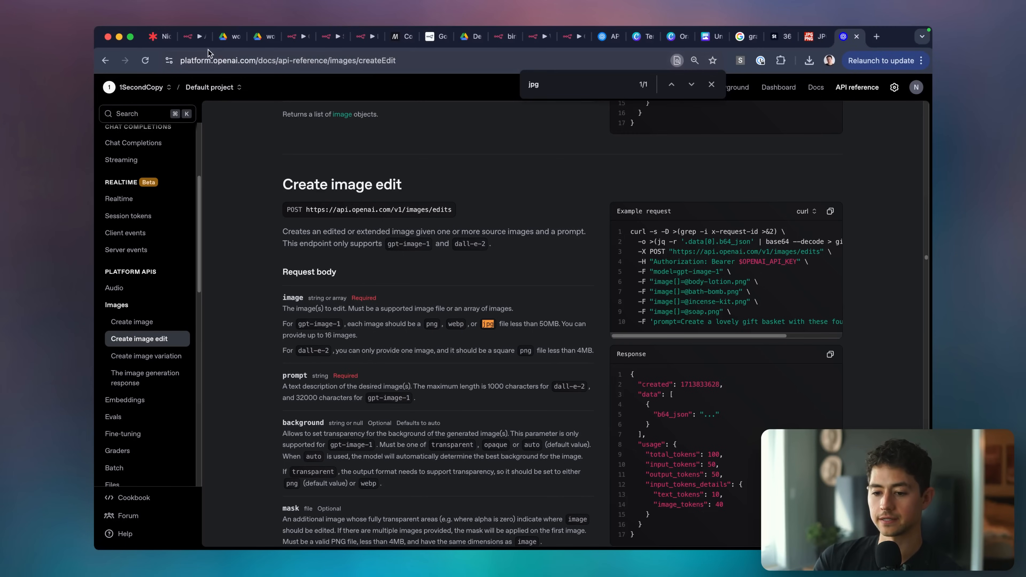
click(187, 40)
Replace the Google Drive node's file ID with the new gradient file's ID.
click(290, 43)
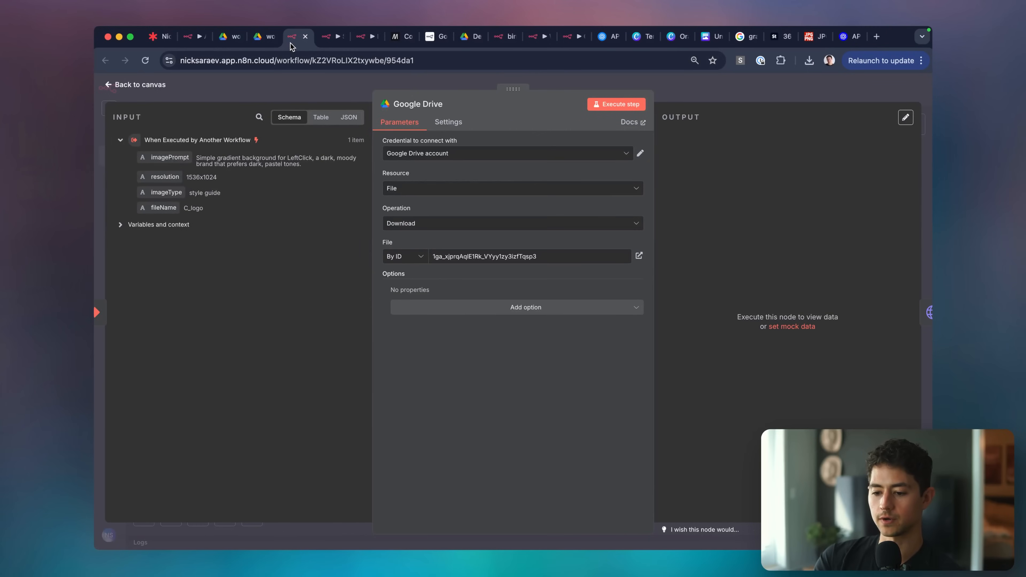
click(534, 256)
key(ctrl+a)
key(ctrl+v)
key(Escape)
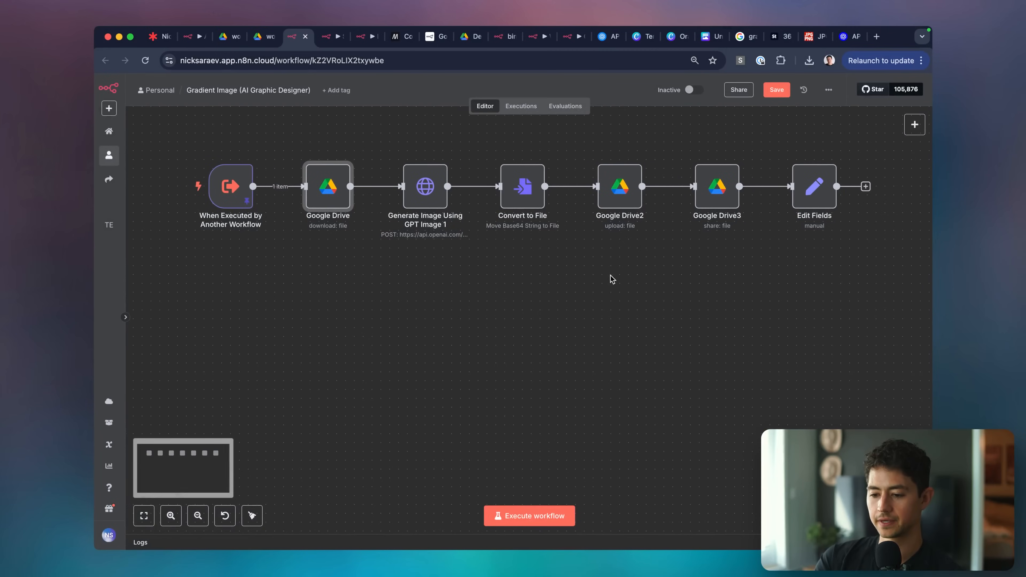
Review the GPT Image 1, Google Drive2 upload, Google Drive3 share and Edit Fields nodes.
double_click(424, 186)
scroll(539, 258, down, 10)
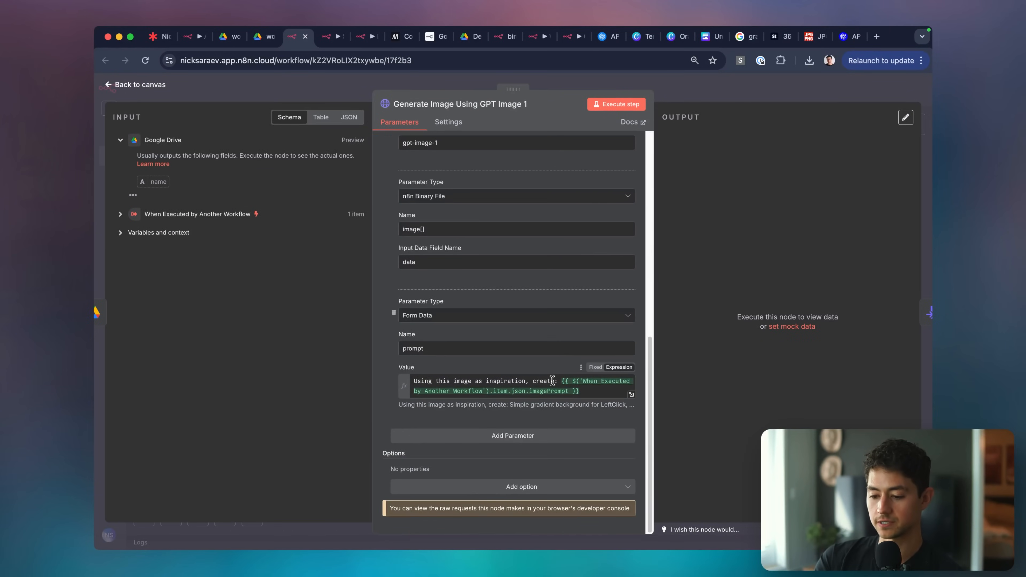
scroll(528, 352, up, 10)
key(Escape)
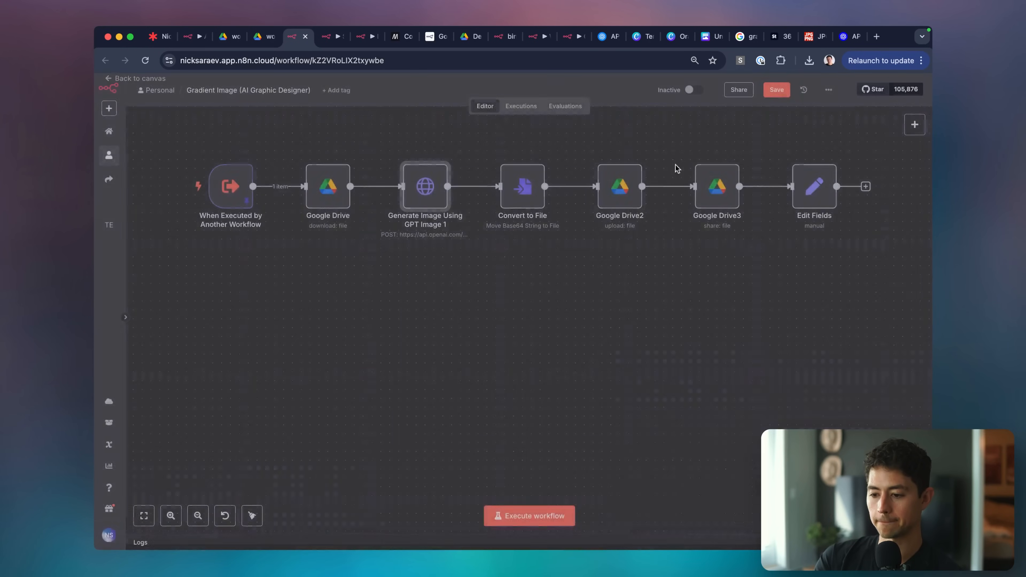
double_click(618, 202)
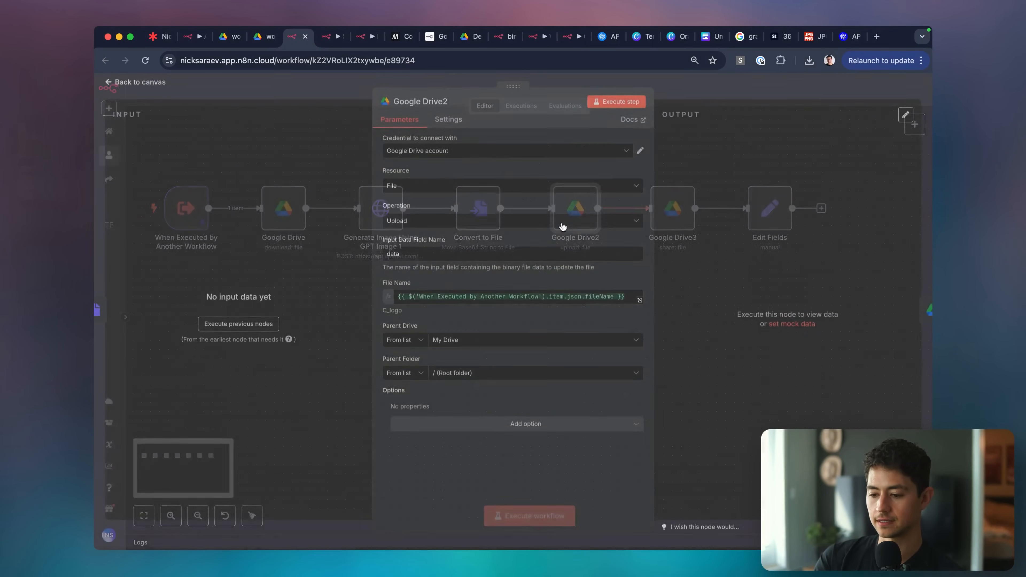
key(Escape)
double_click(671, 207)
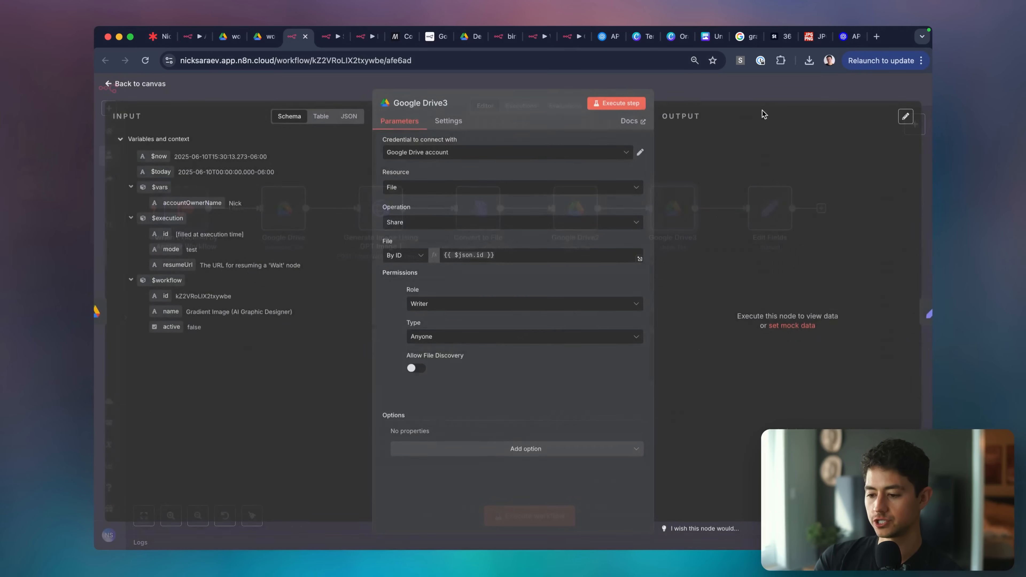
key(Escape)
double_click(770, 224)
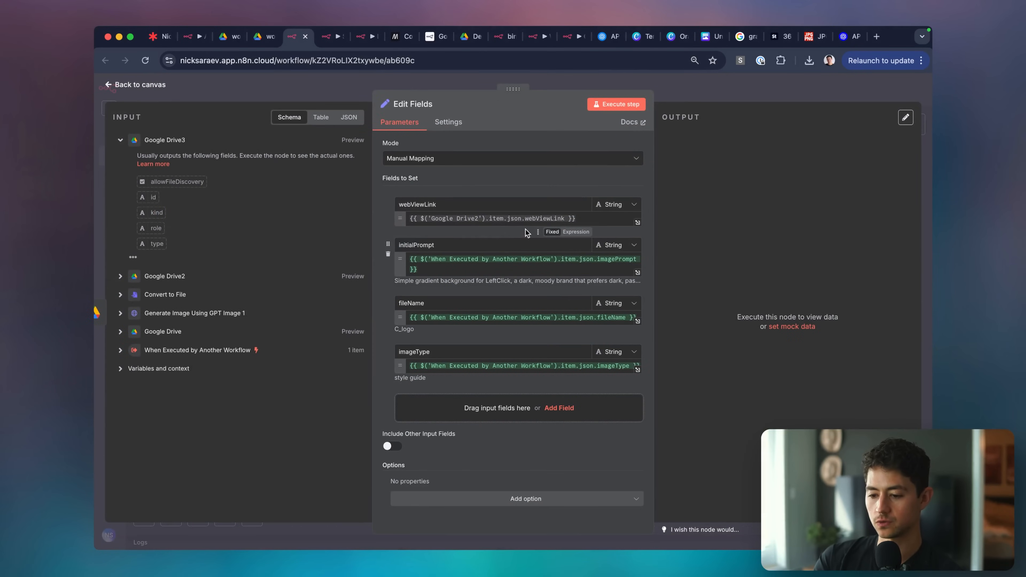
key(Escape)
key(1)
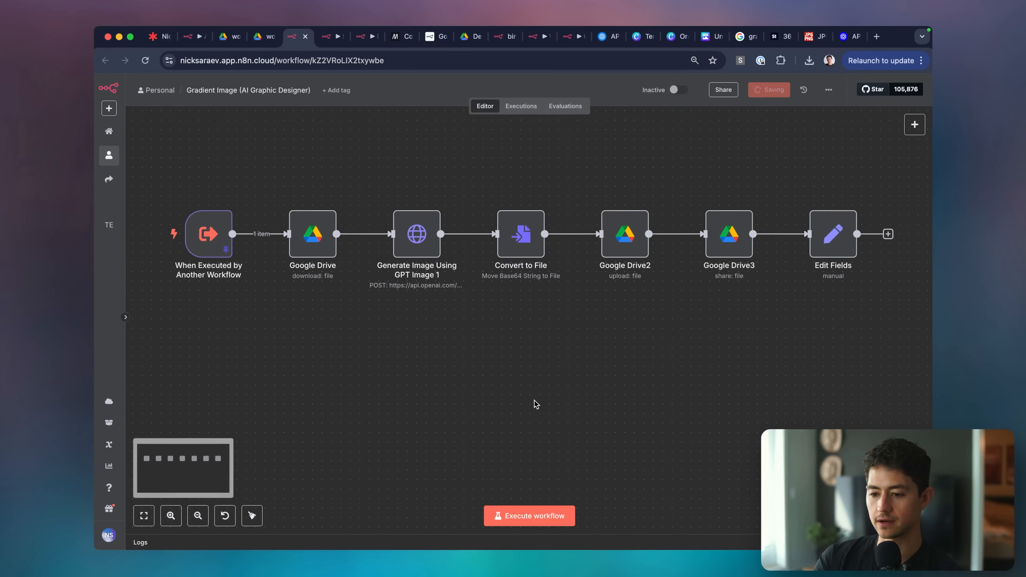
Save the workflow, start a test execution, and close the Downloads window.
key(super+s)
click(538, 515)
scroll(565, 438, right, 1)
scroll(565, 438, up, 1)
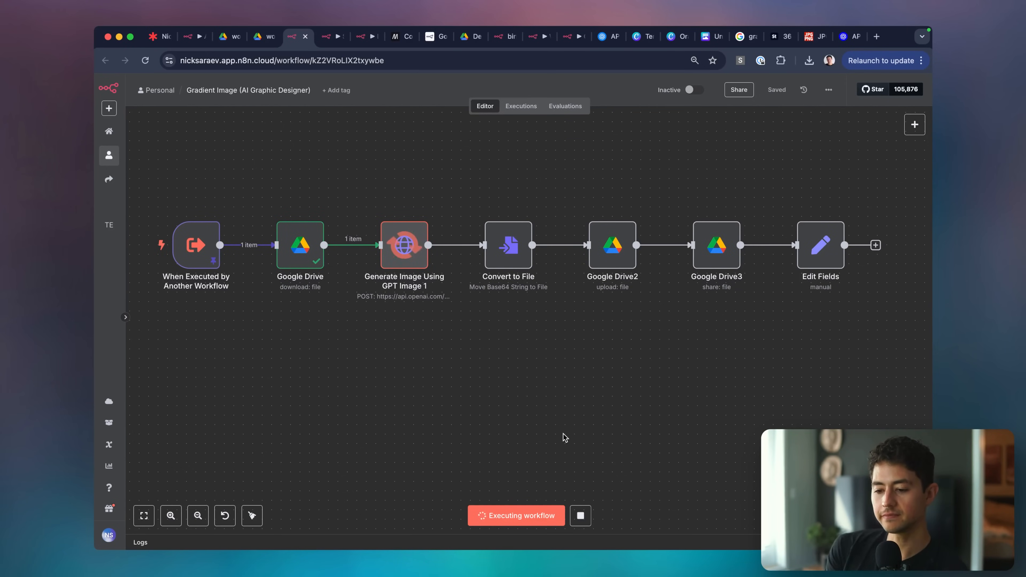
key(super+Tab)
key(super+Tab)
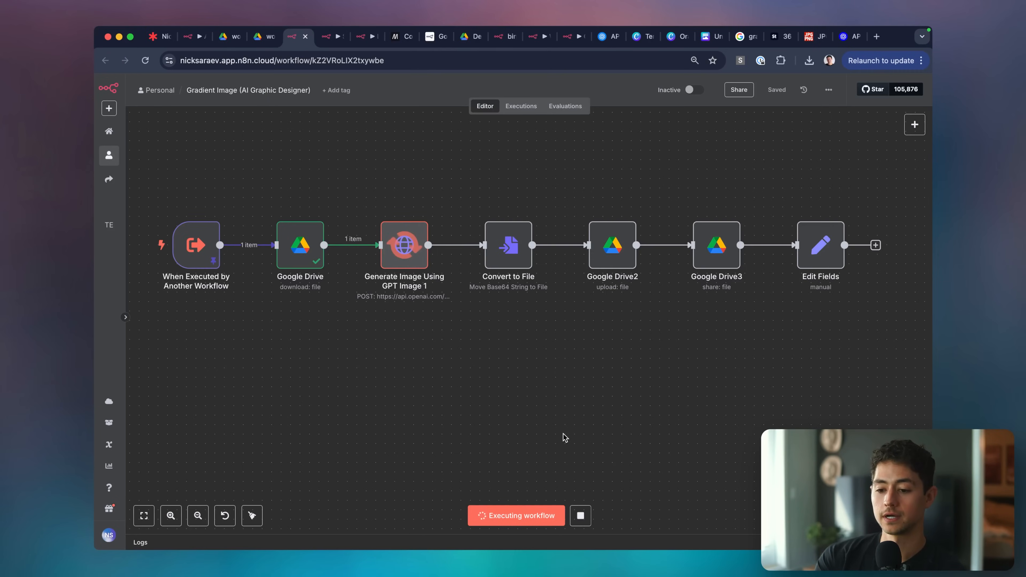
key(super+Tab)
click(144, 39)
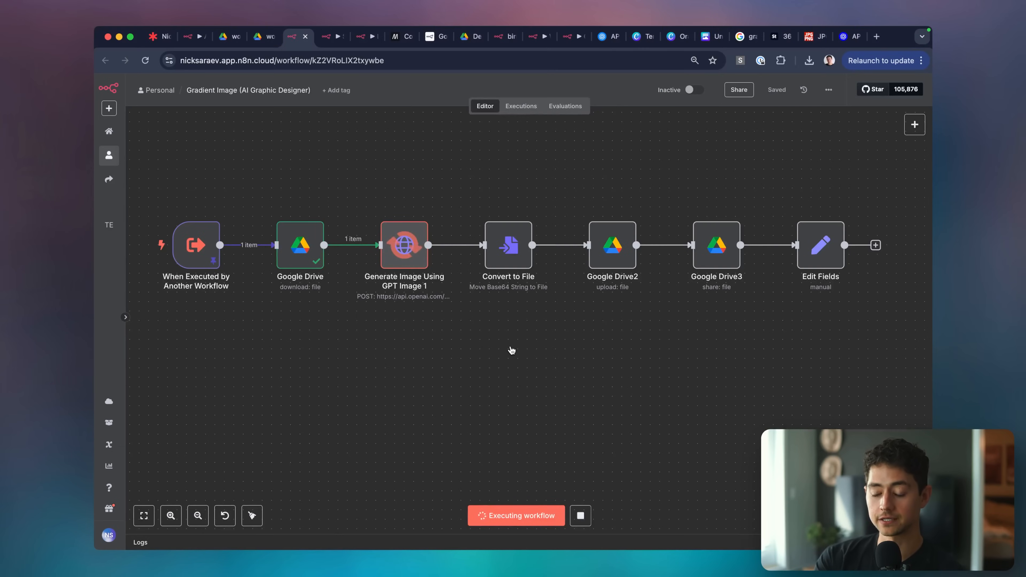
key(super+Tab)
key(Tab)
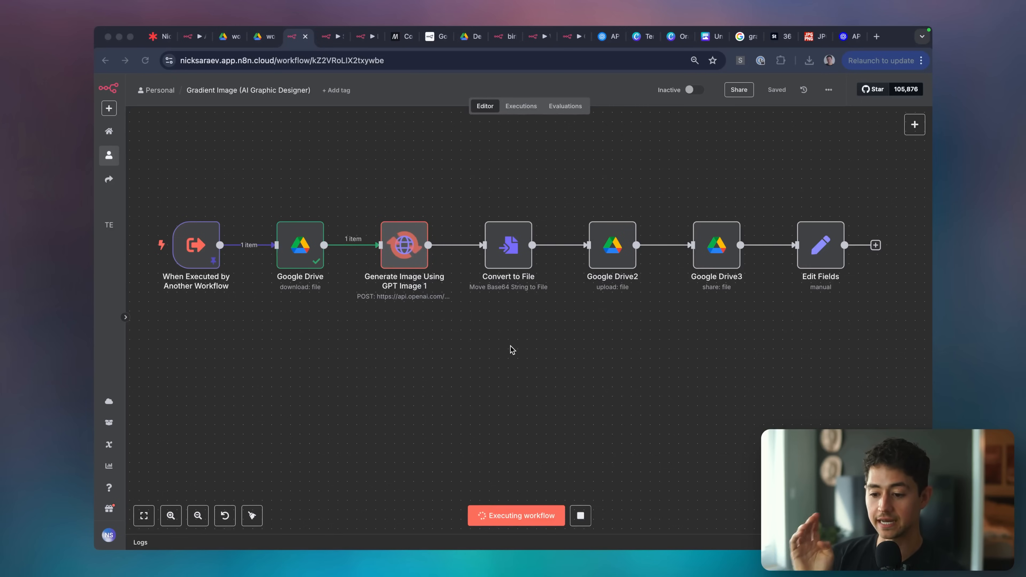
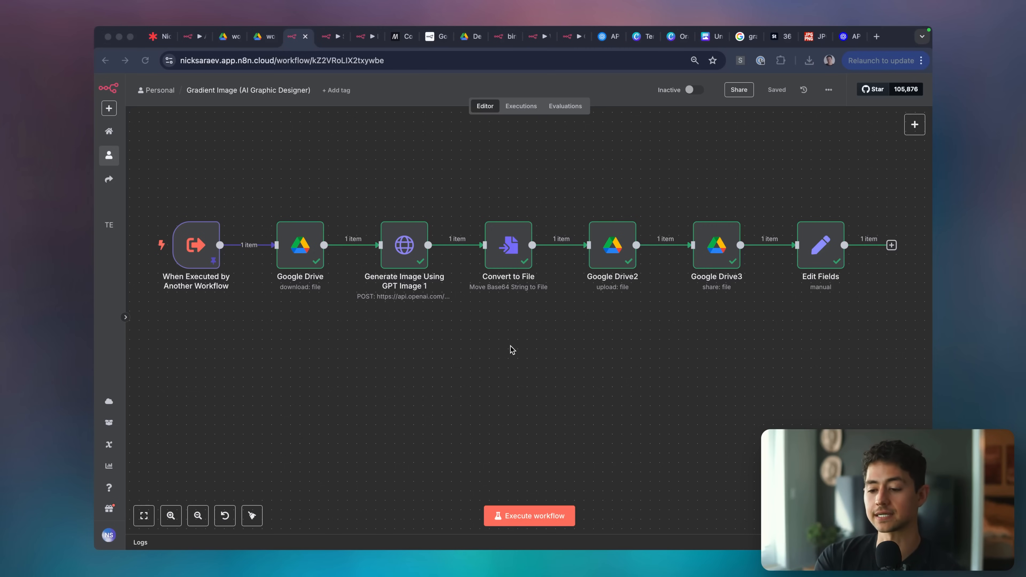
Open the generated image's Drive link from the Edit Fields output, then return to the canvas.
scroll(727, 243, right, 3)
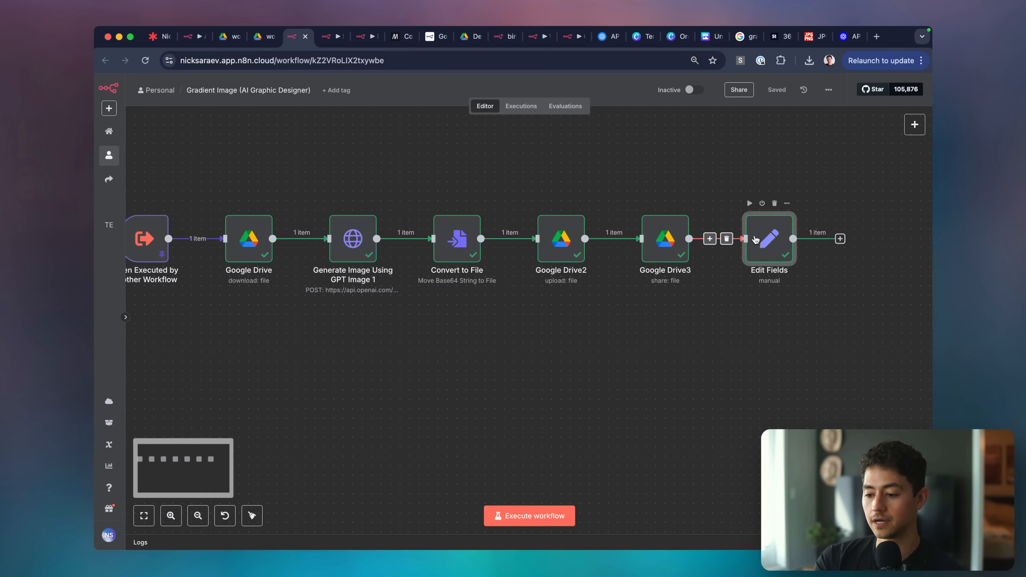
double_click(755, 239)
click(750, 155)
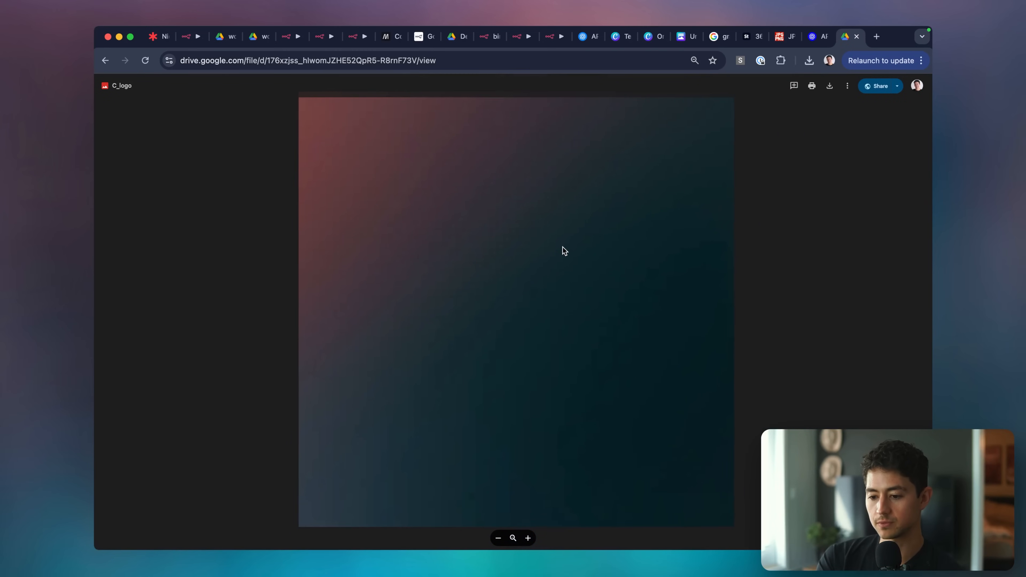
key(super+w)
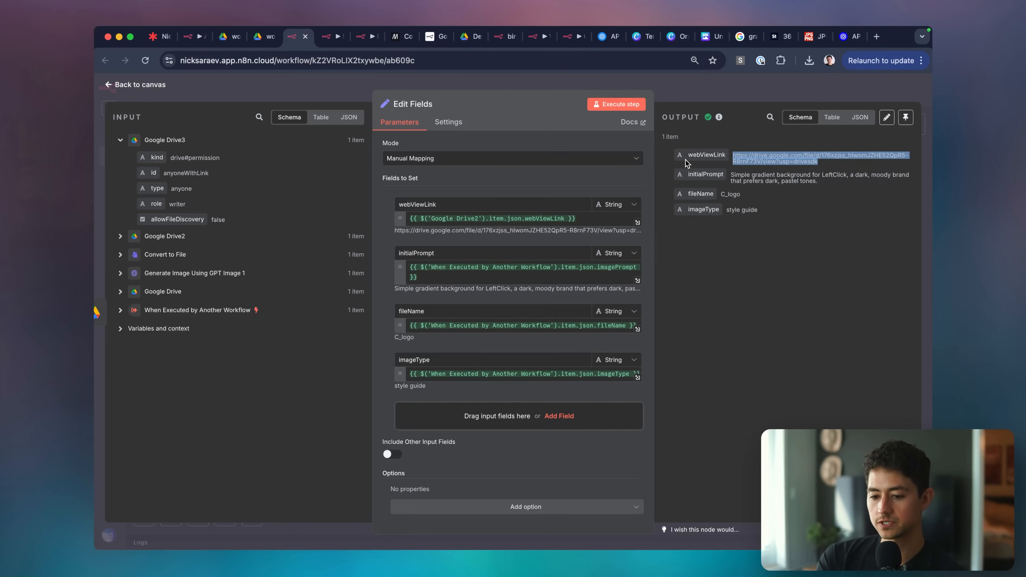
click(680, 86)
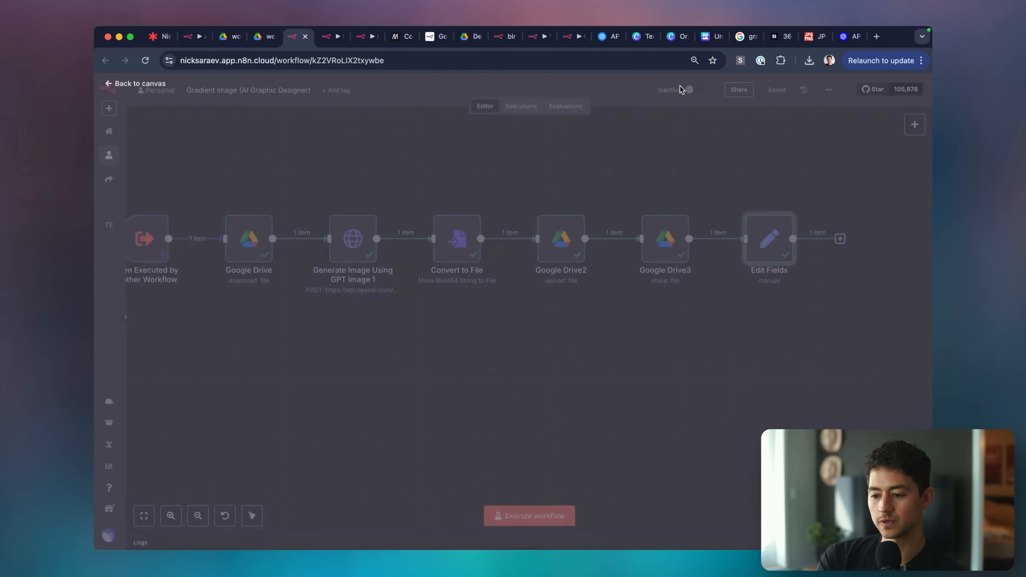
scroll(750, 230, left, 1)
scroll(457, 255, left, 3)
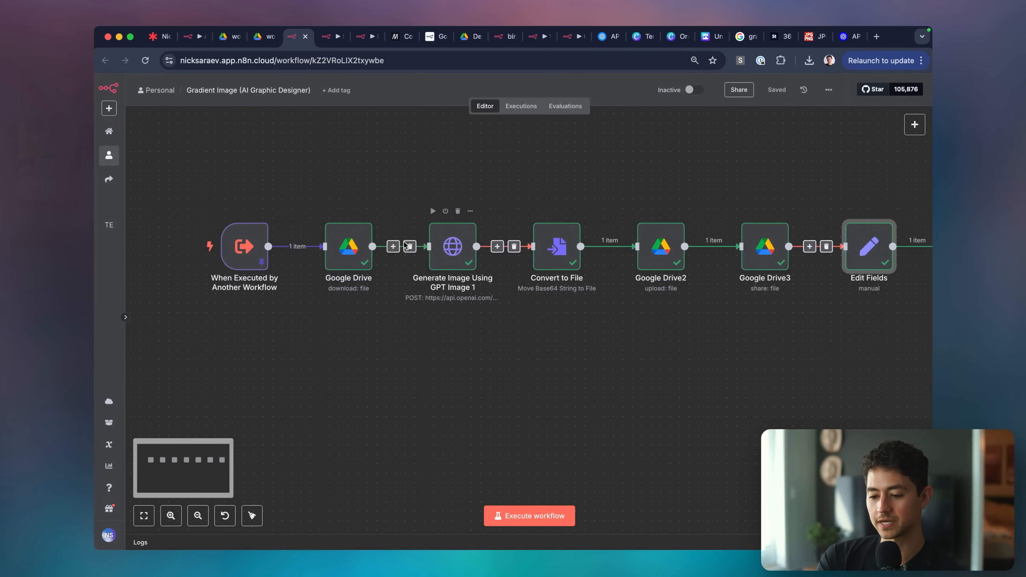
scroll(507, 253, right, 3)
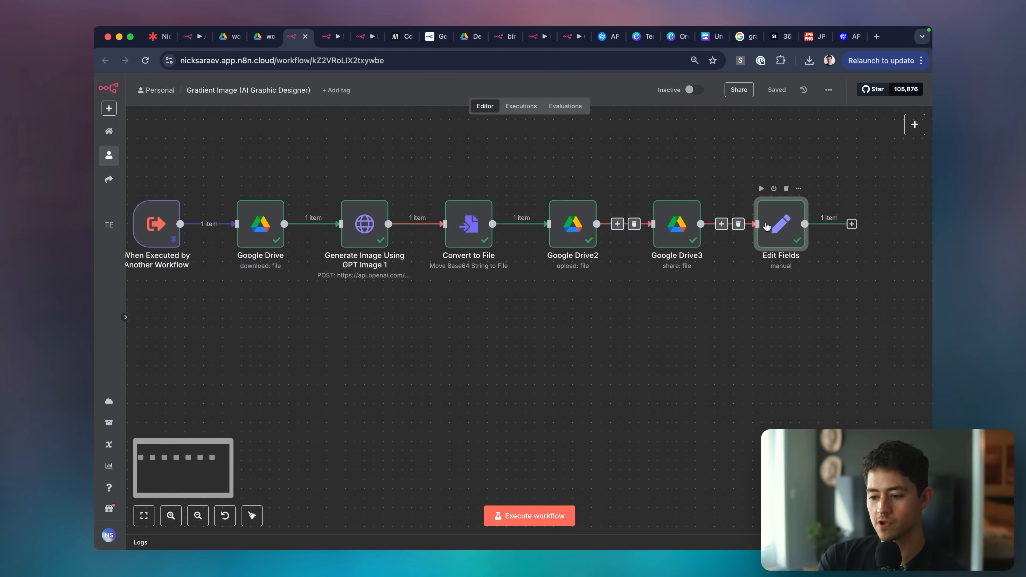
scroll(283, 234, left, 2)
Open the Edit Fields webViewLink in a new tab and screenshot the full gradient image.
double_click(192, 228)
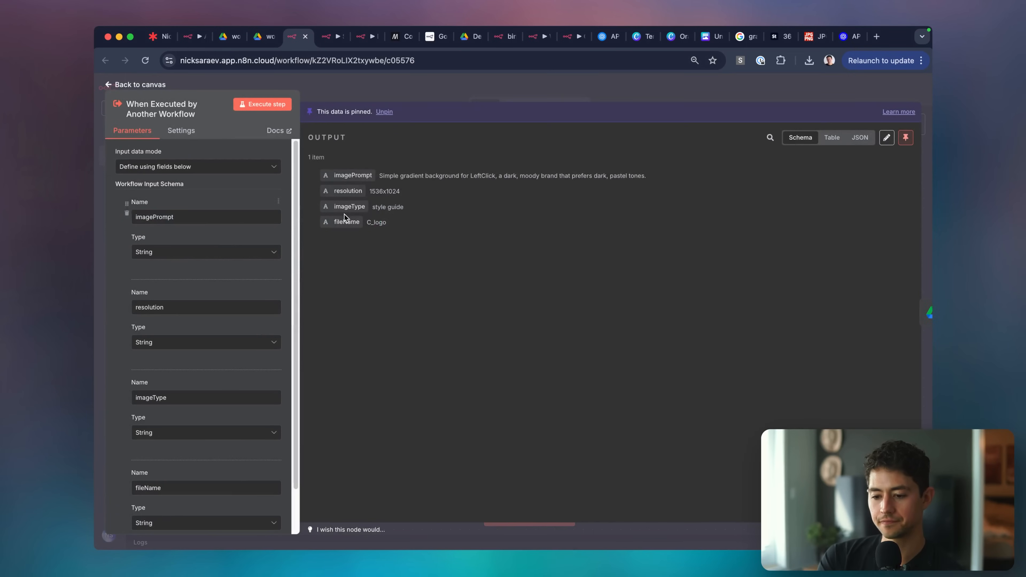
key(Escape)
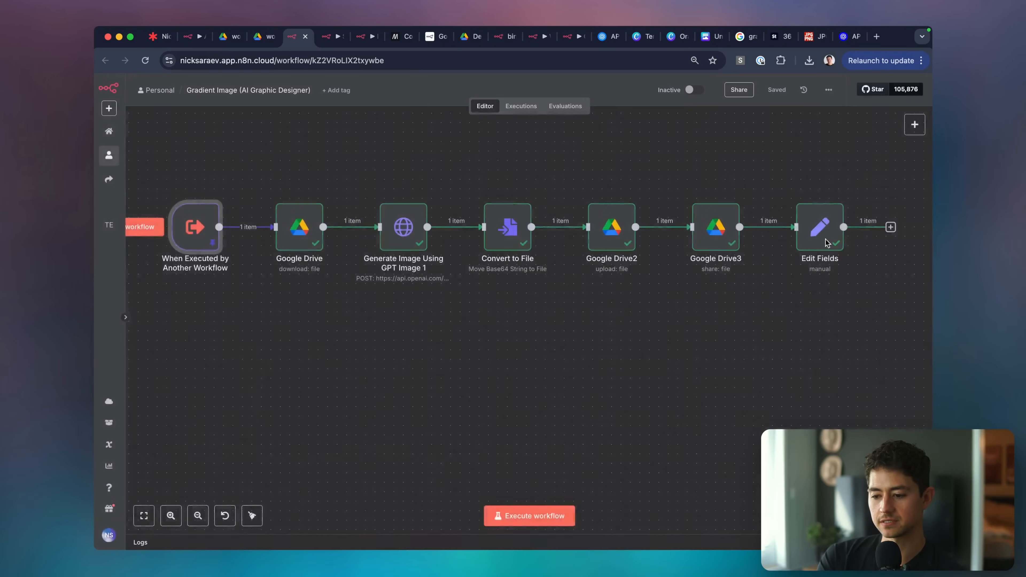
double_click(820, 229)
triple_click(753, 155)
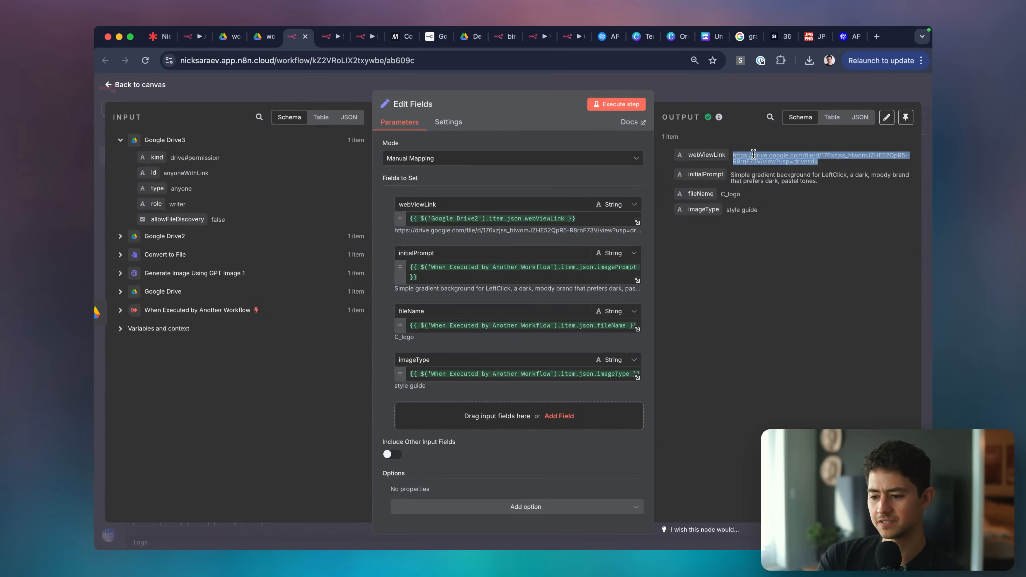
key(ctrl+c)
key(ctrl+t)
key(ctrl+v)
key(Return)
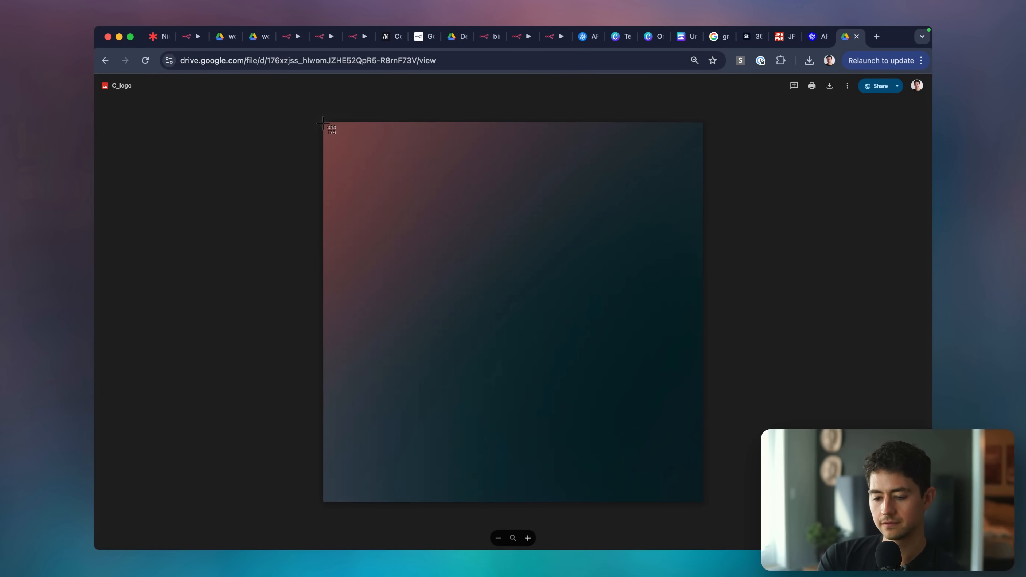
drag(323, 123, 703, 505)
key(super+w)
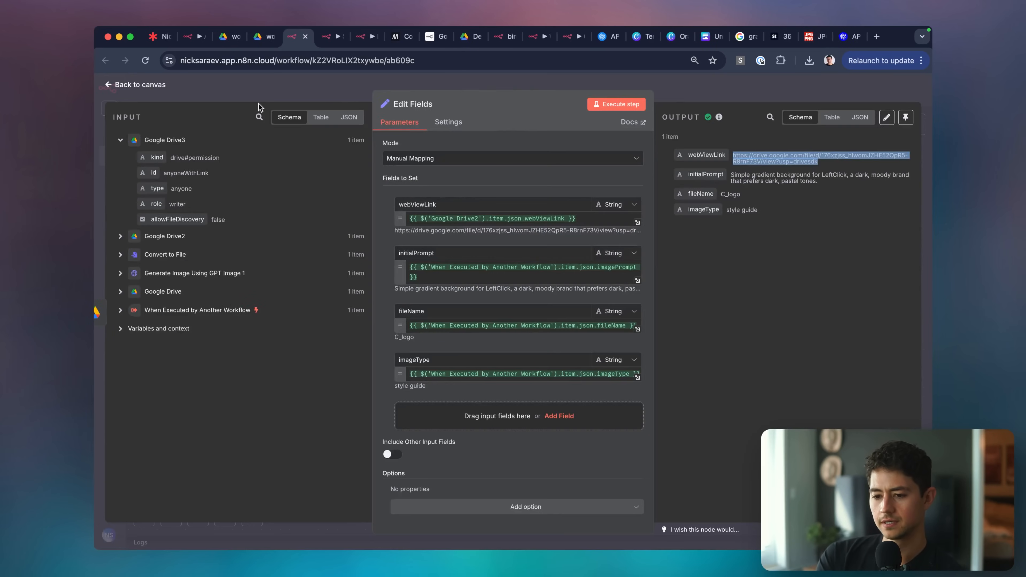
key(Escape)
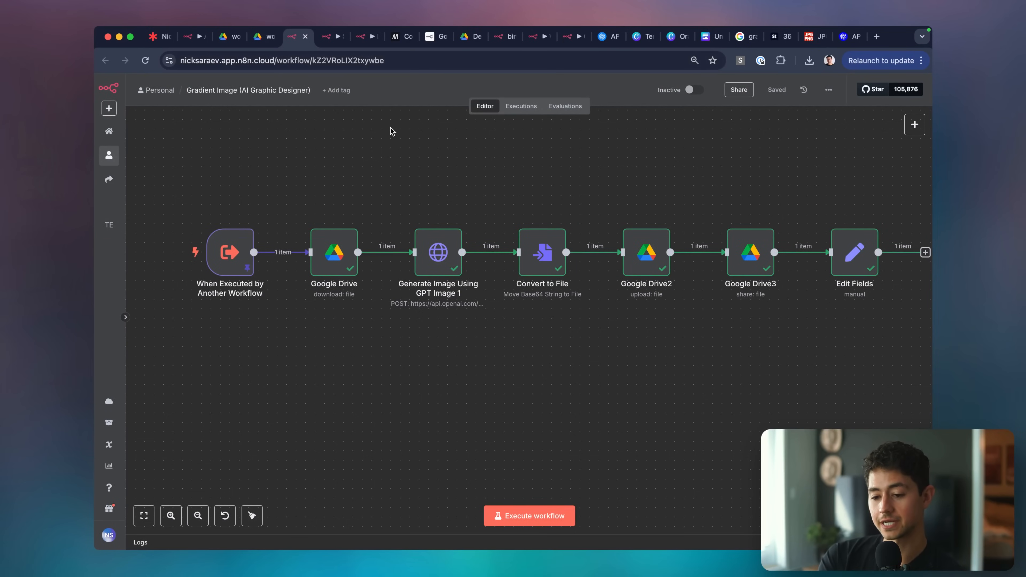
Switch to the AI Graphic Designer workflow tab and close the Generate Gradient Background panel.
key(ctrl+Tab)
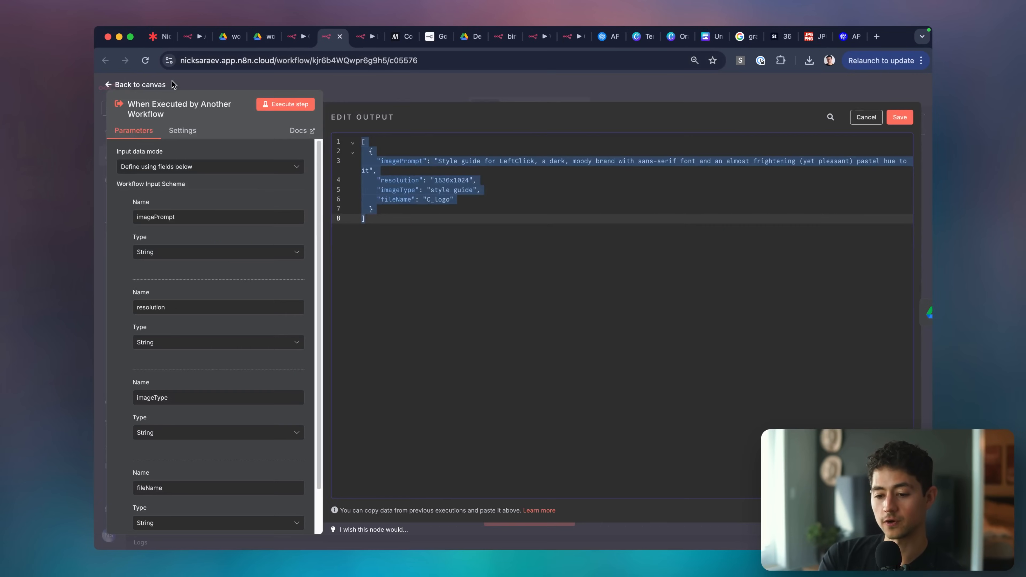
key(Escape)
key(ctrl+Tab)
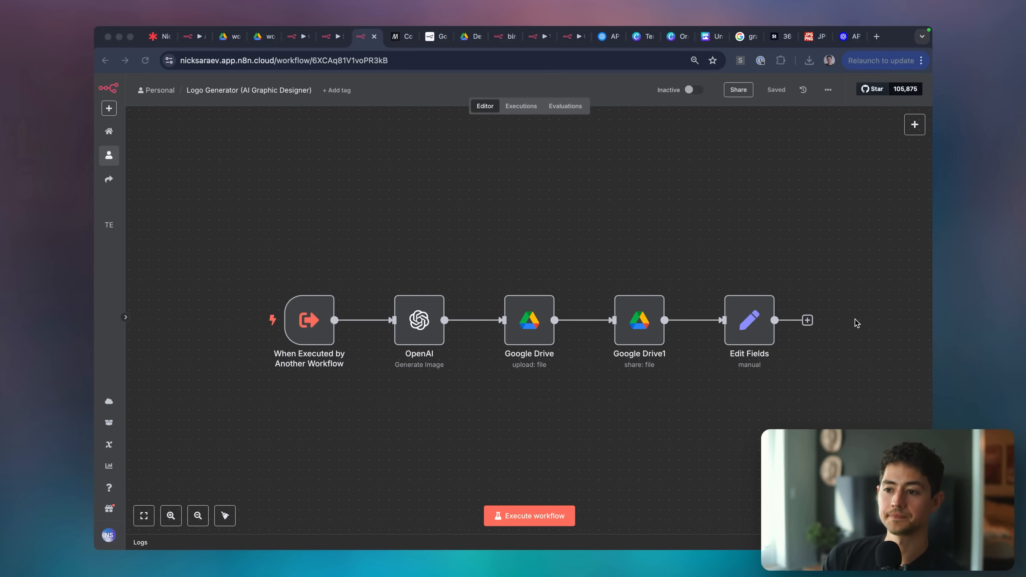
click(855, 319)
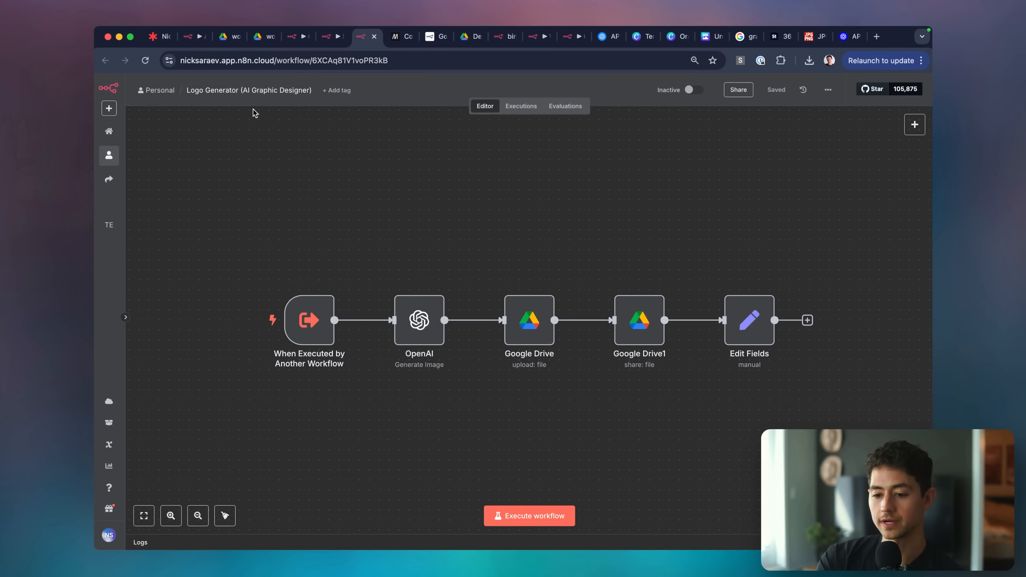
drag(196, 36, 263, 36)
click(332, 85)
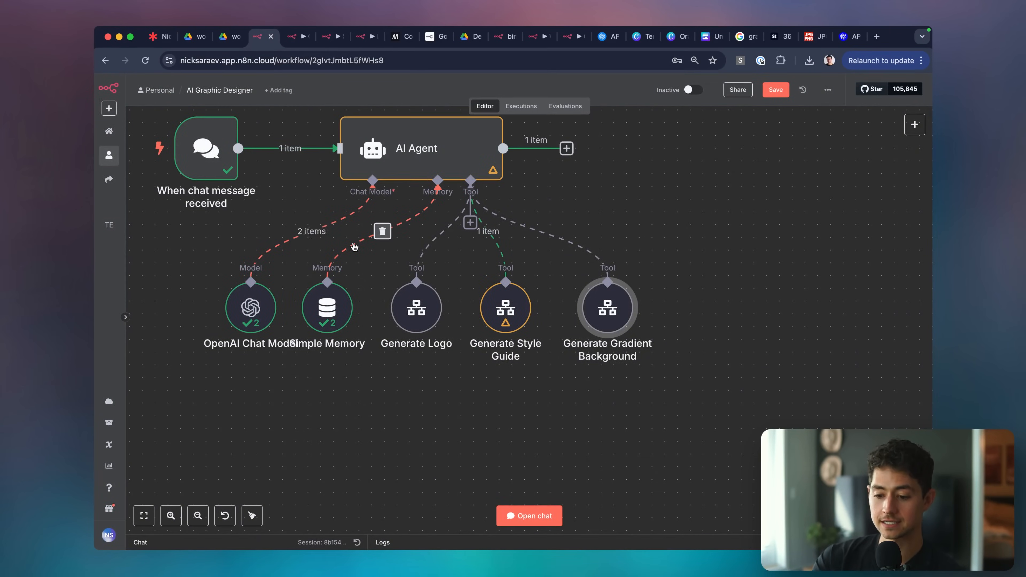
Glance at the Lucidspark roadmap and the WorkflowLoop style guide, then return to n8n.
scroll(485, 363, up, 2)
scroll(484, 364, left, 2)
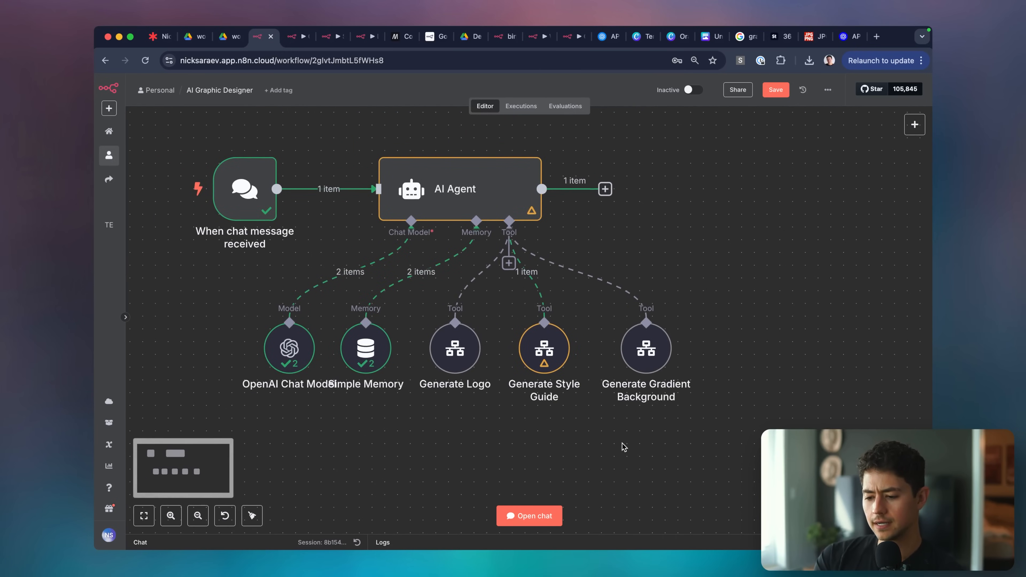
click(159, 36)
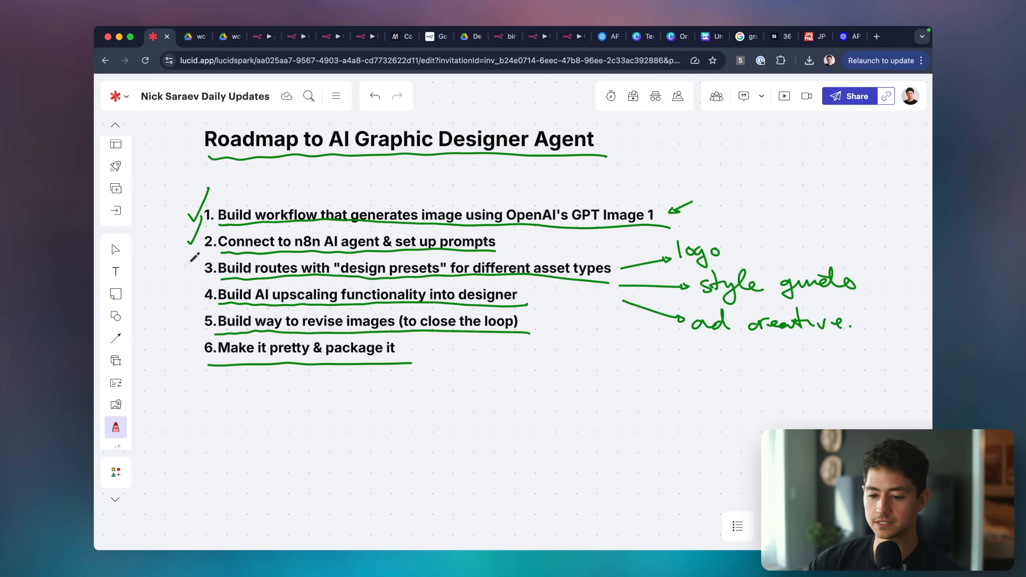
click(195, 36)
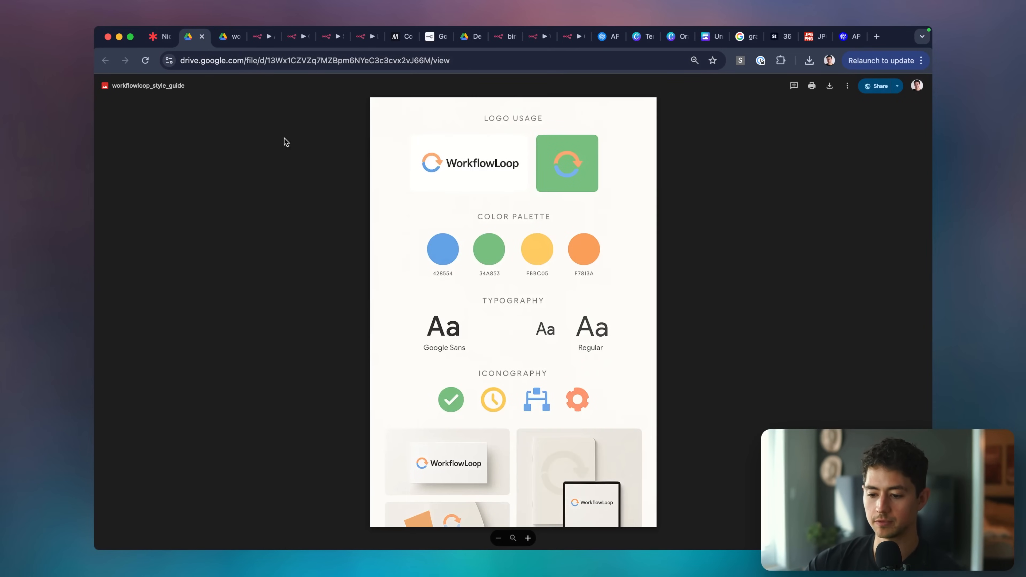
key(ctrl+Tab)
key(ctrl+Tab)
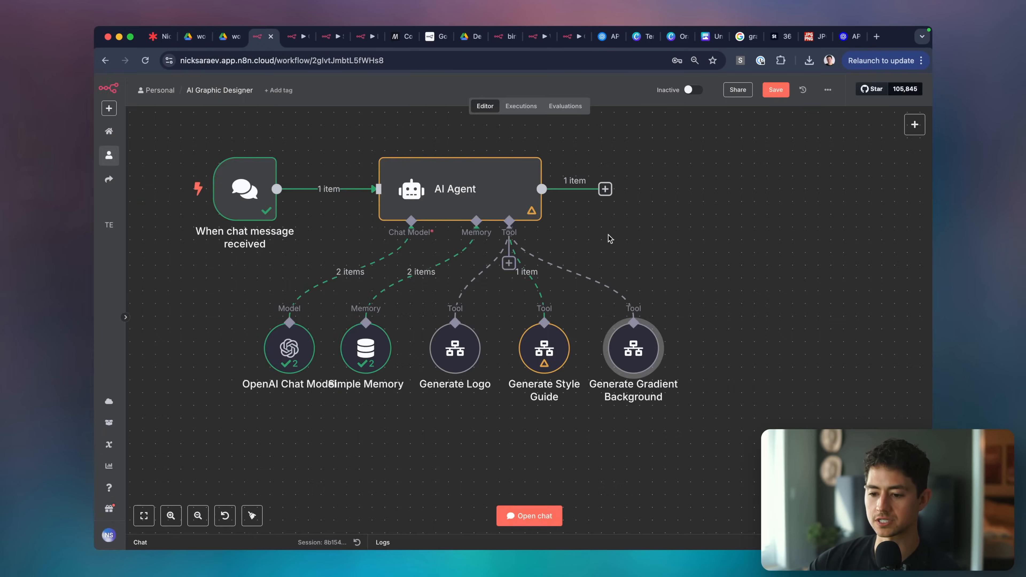
Inspect the Generate Gradient Background tool settings, then open the agent chat.
double_click(630, 347)
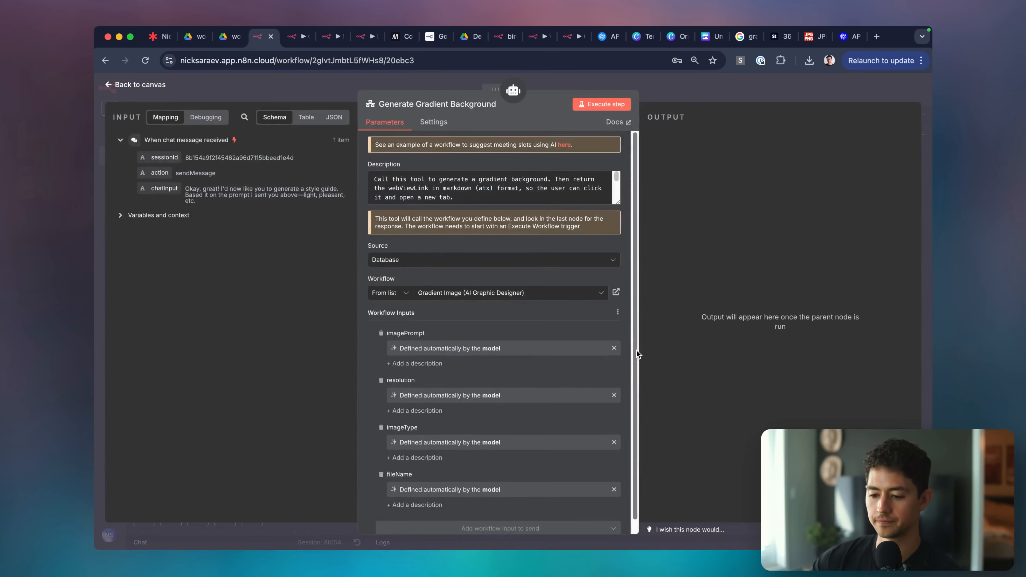
click(717, 99)
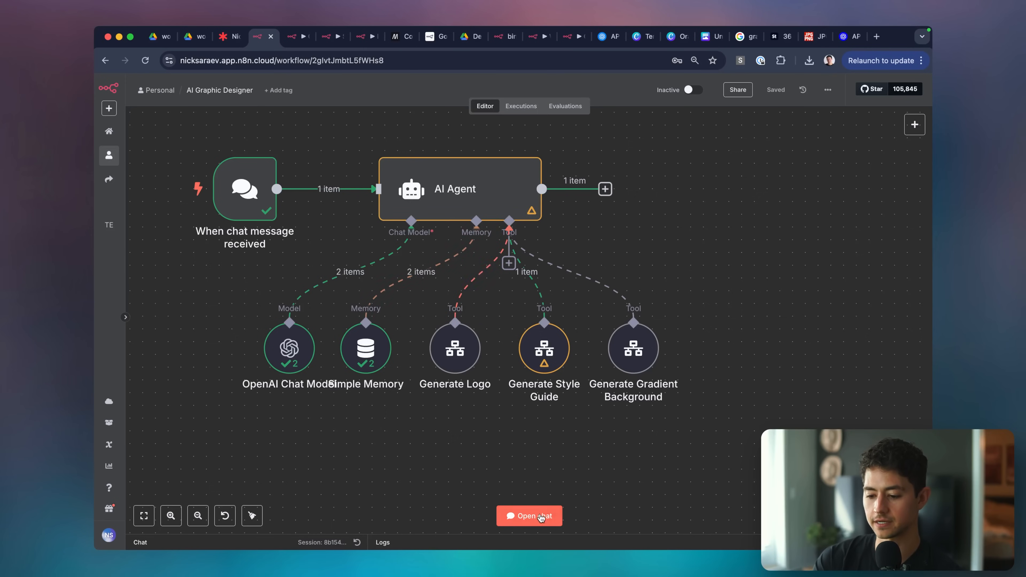
click(540, 517)
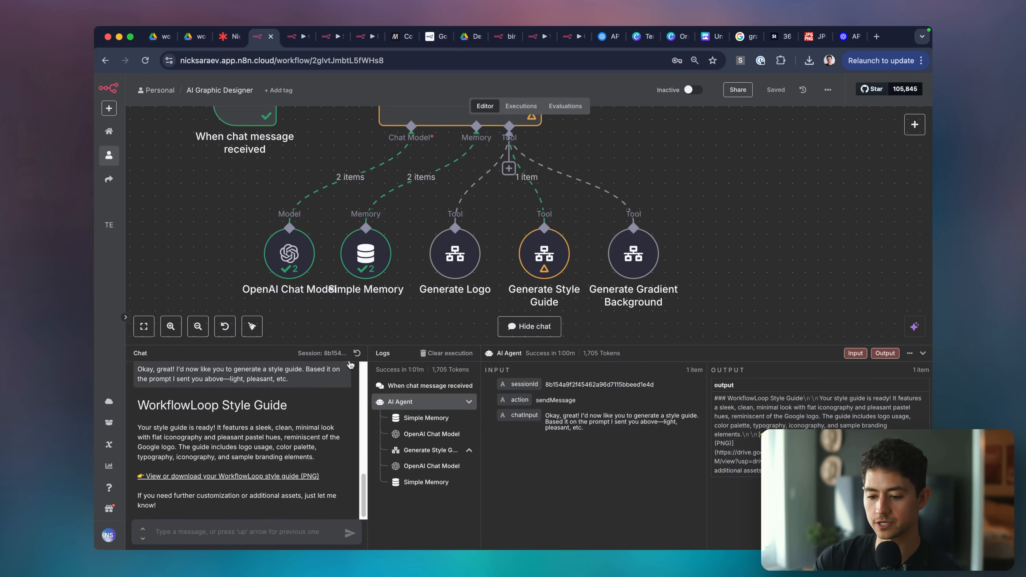
Reset the chat session and request a cool breezy, light blue, almost ethereal gradient background.
click(355, 355)
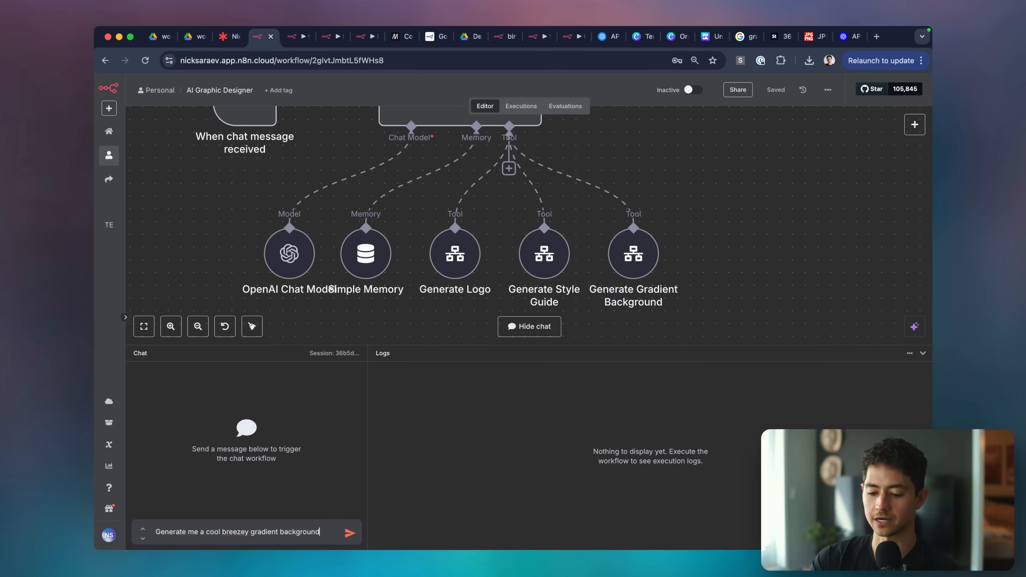
text(, light blu)
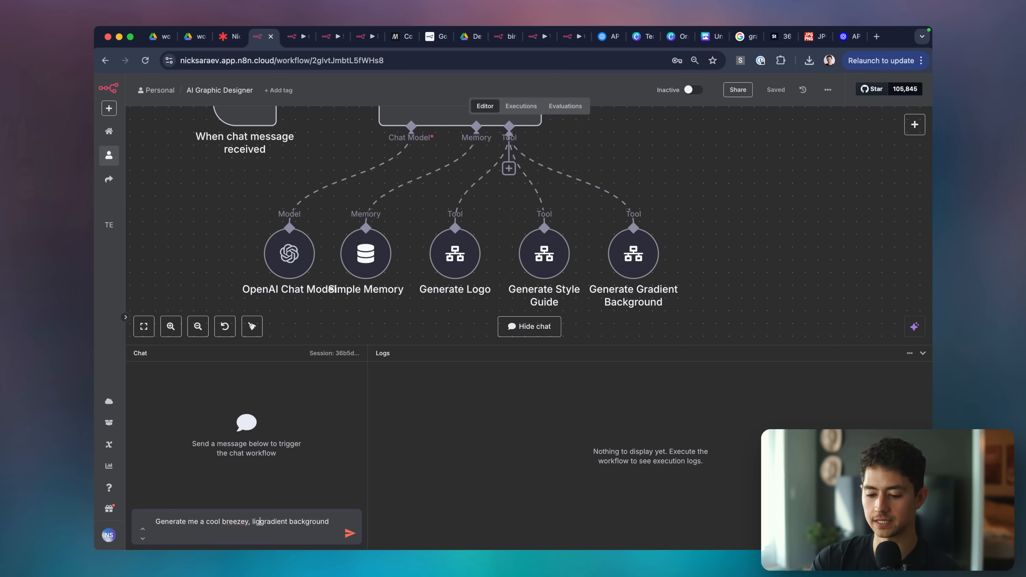
text(e, a)
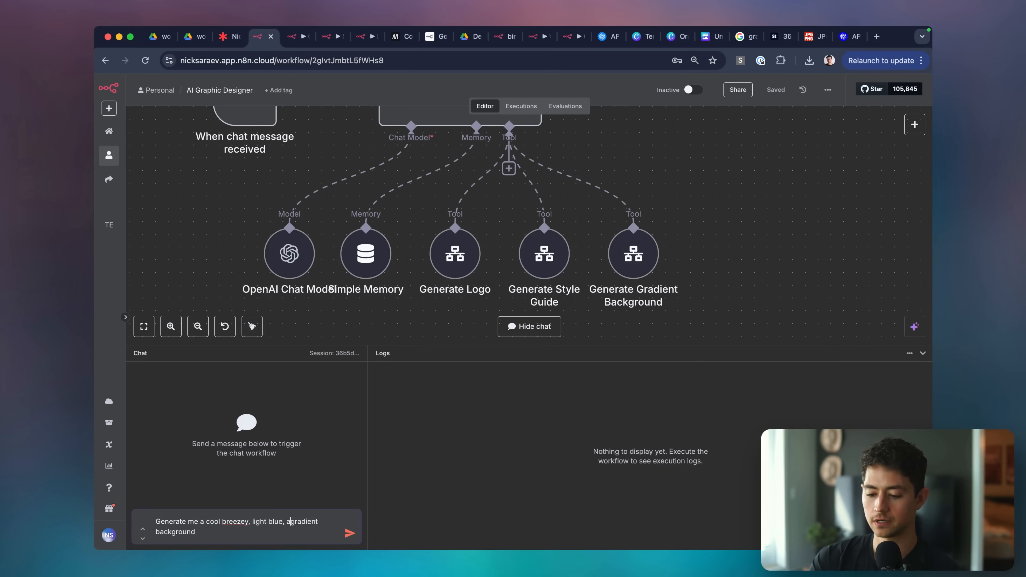
text(lmost ethereal)
key(Return)
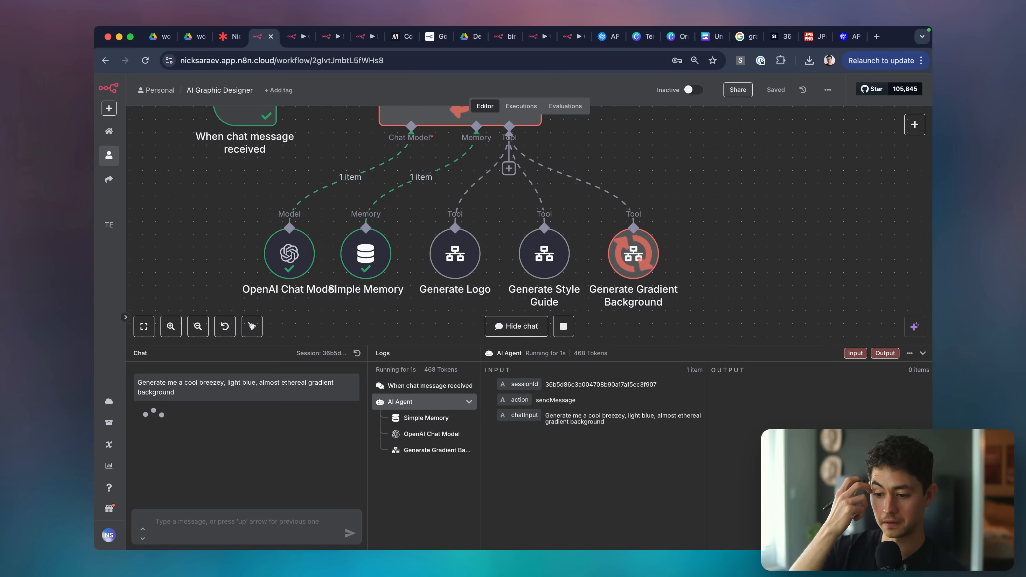
scroll(478, 329, up, 2)
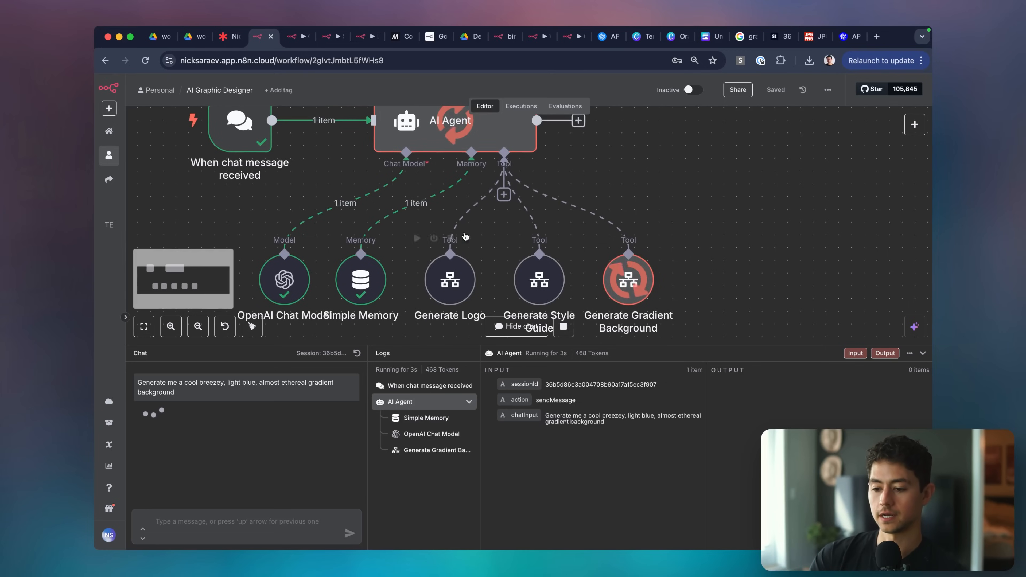
Add 'generate gradient background' to the tools list in the AI Agent's system message.
double_click(472, 135)
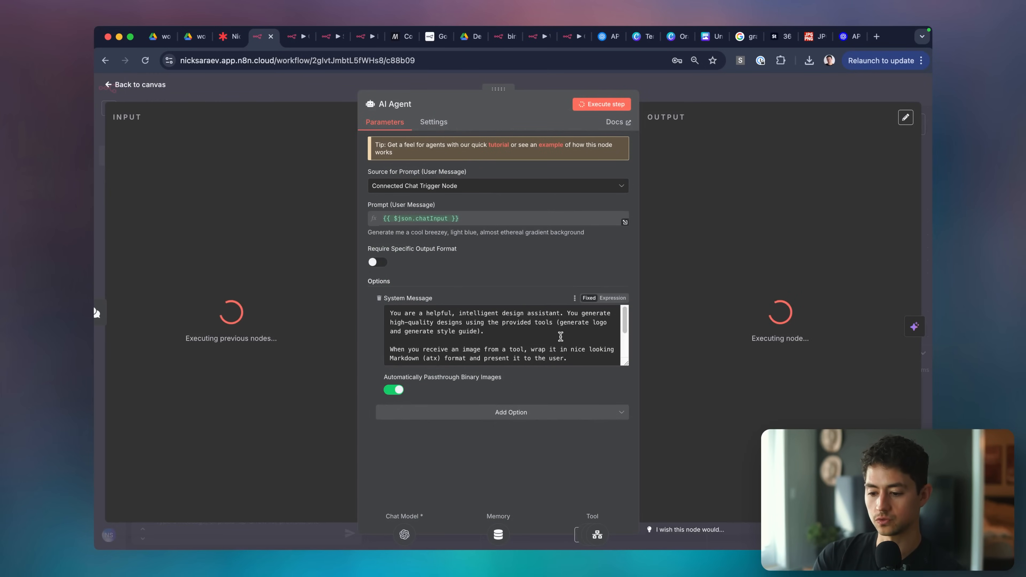
scroll(520, 336, up, 3)
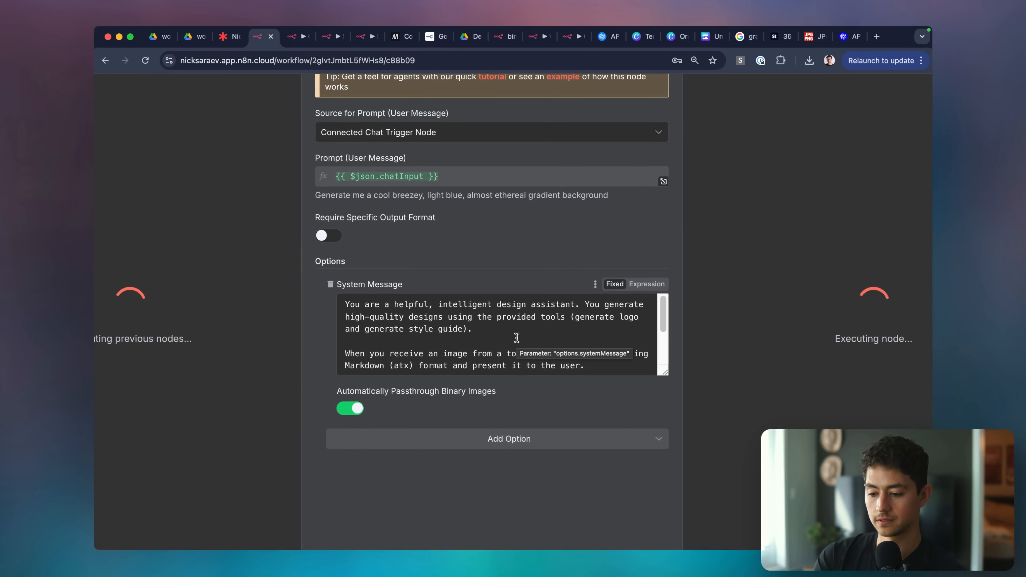
click(498, 333)
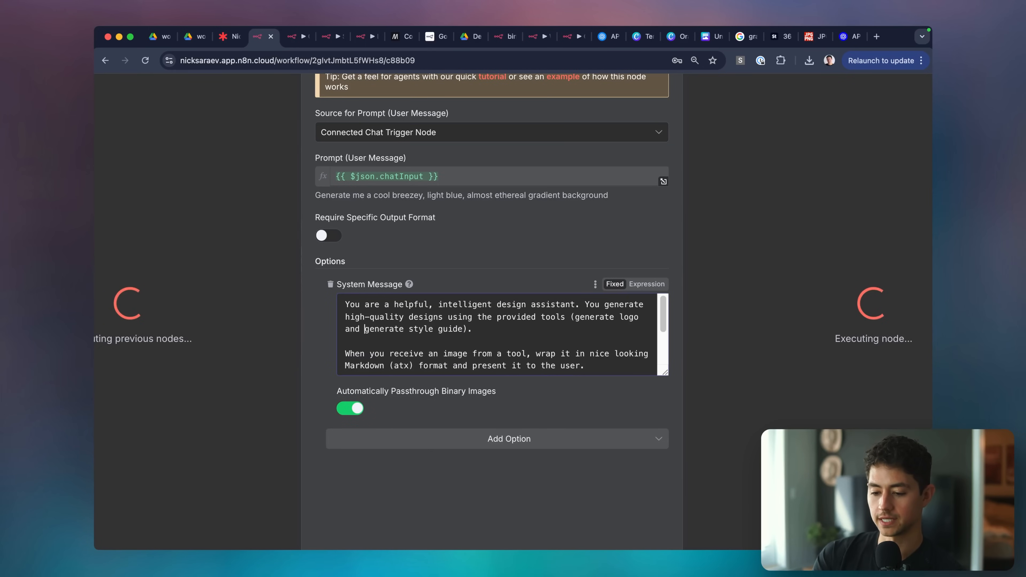
key(alt+shift+Left)
key(BackSpace)
key(BackSpace)
text(, a)
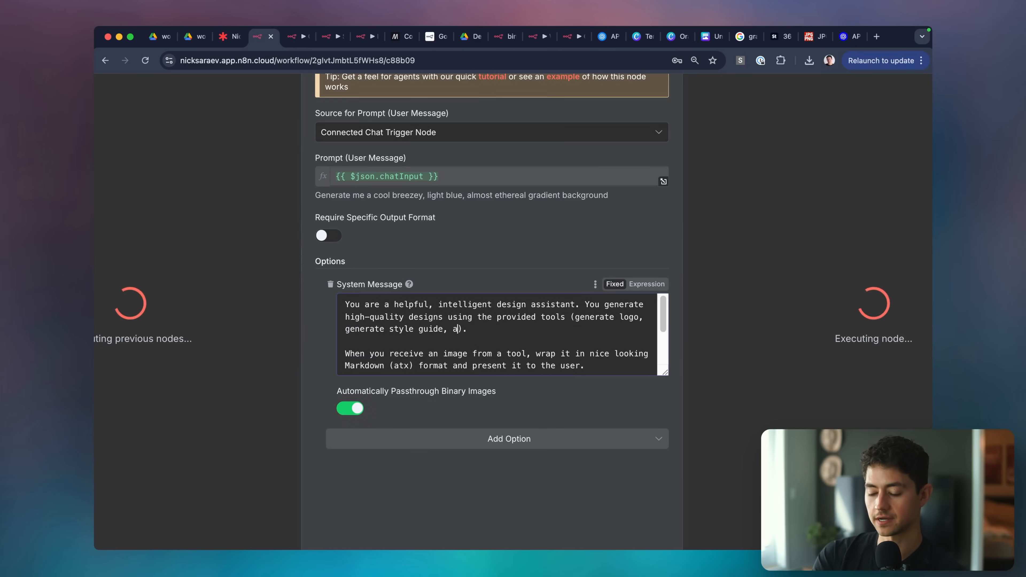
text(nd generate gradient backgroun)
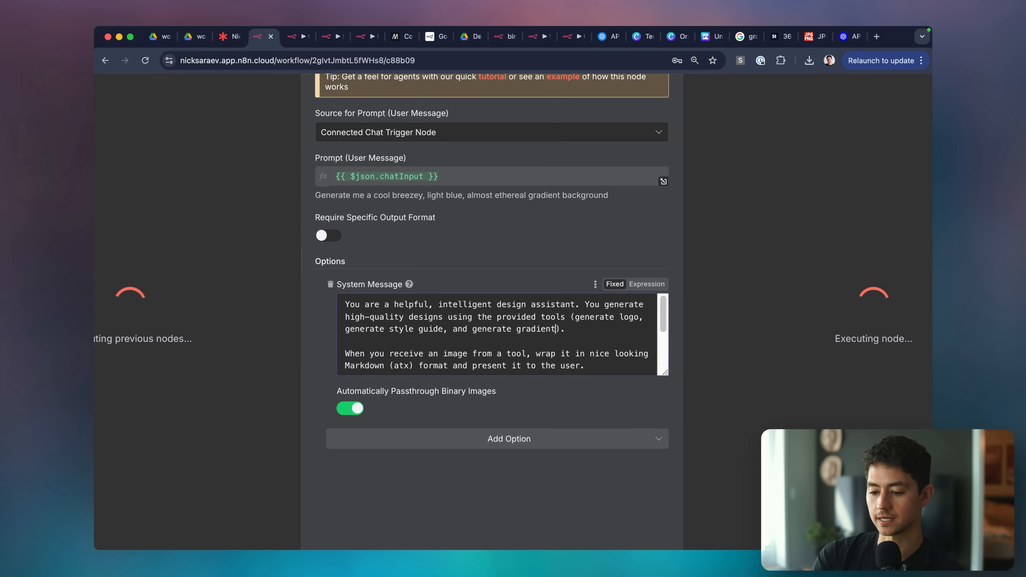
text(d)
Change 'two' to 'three' and add 'gradient backgrounds' to the allowed outputs, then close the agent.
scroll(560, 331, down, 2)
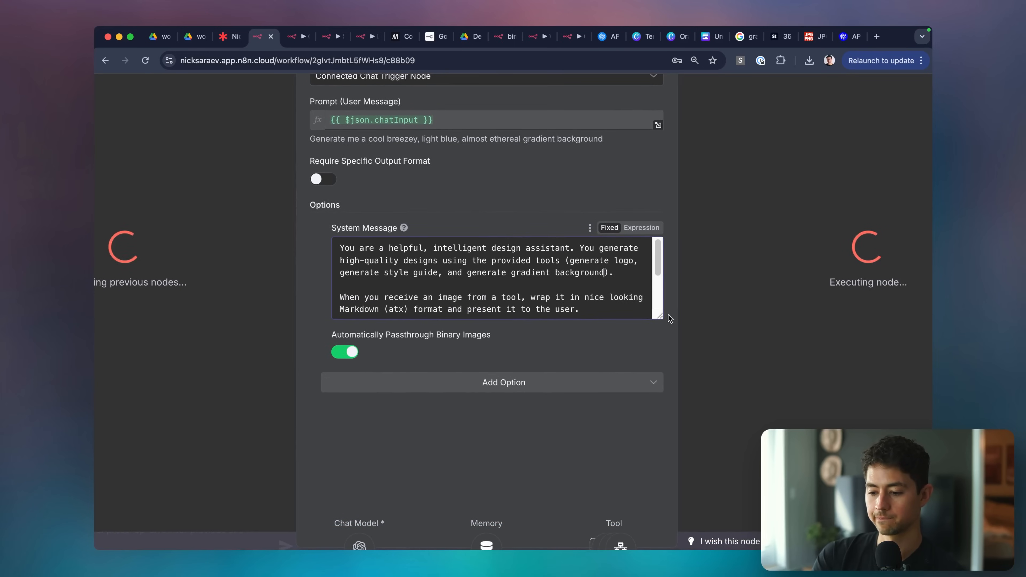
drag(665, 315, 659, 429)
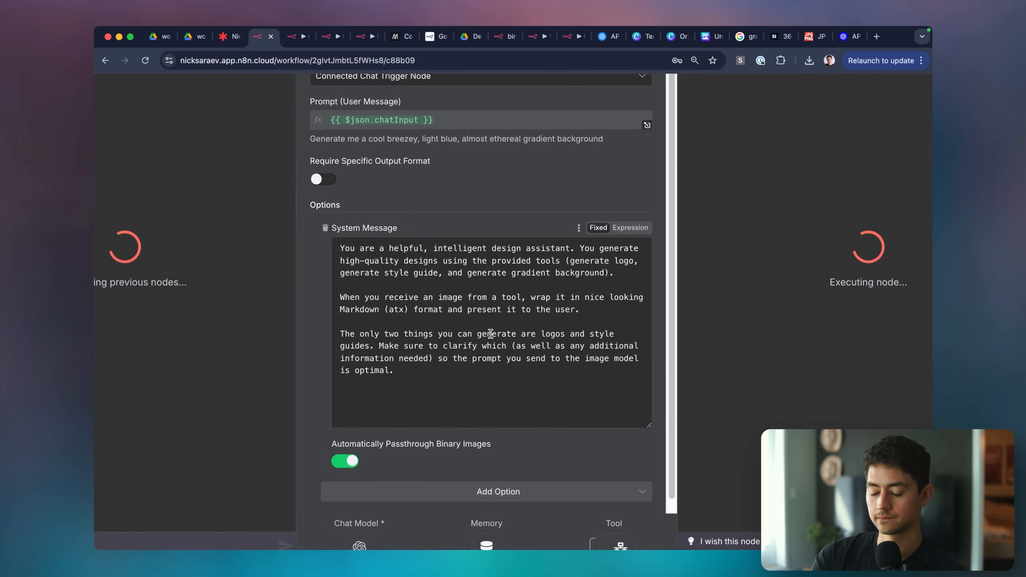
double_click(390, 333)
text(three)
click(599, 334)
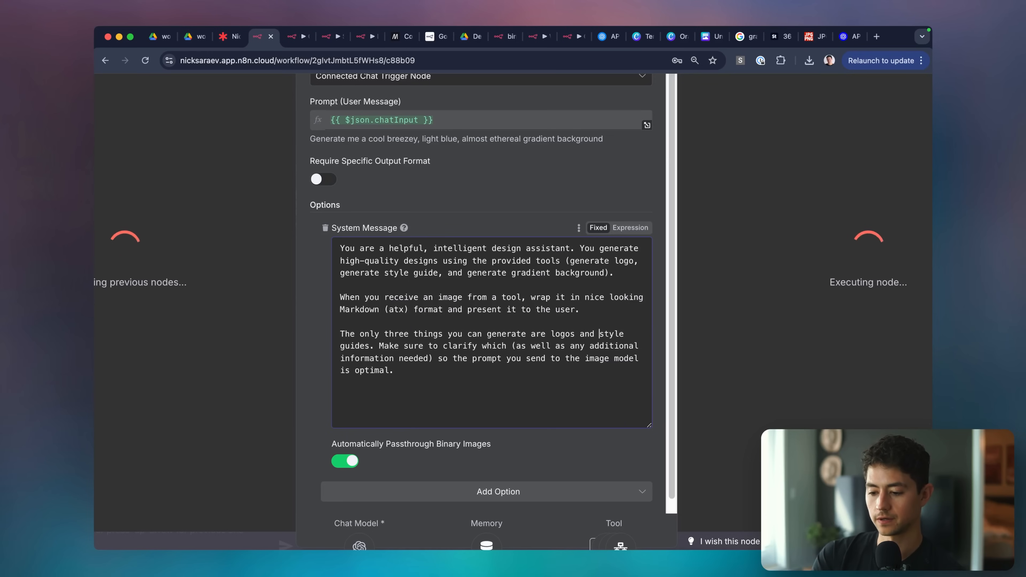
key(alt+shift+Left)
key(BackSpace)
key(BackSpace)
text(,)
key(alt+Right)
key(alt+Right)
text(, and gradient back)
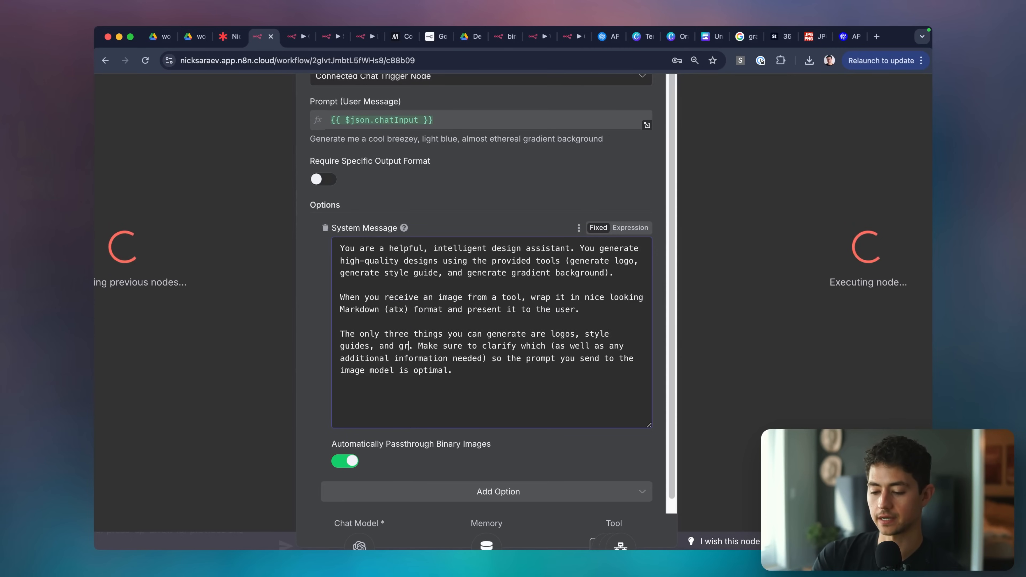
text(grounds)
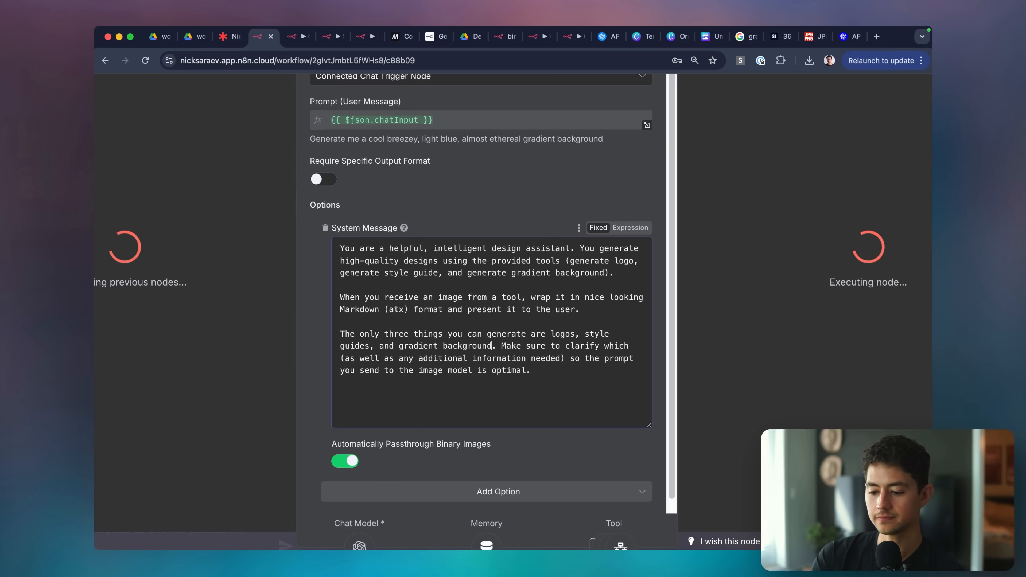
key(super+minus)
key(super+minus)
key(Escape)
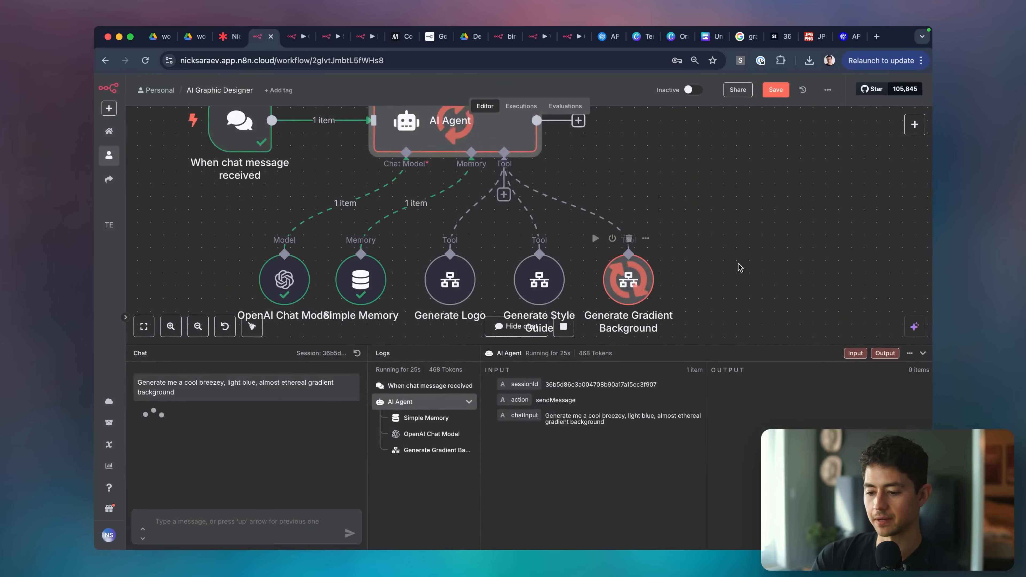
View the Cool Breezy Ethereal Light Blue Gradient Background from the agent's Drive link.
scroll(678, 288, down, 1)
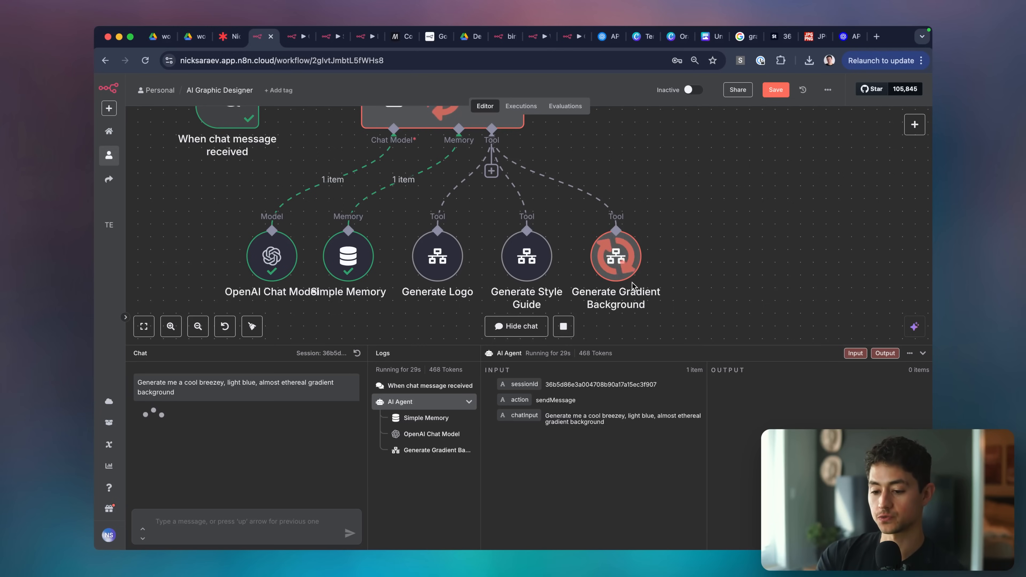
scroll(632, 285, down, 3)
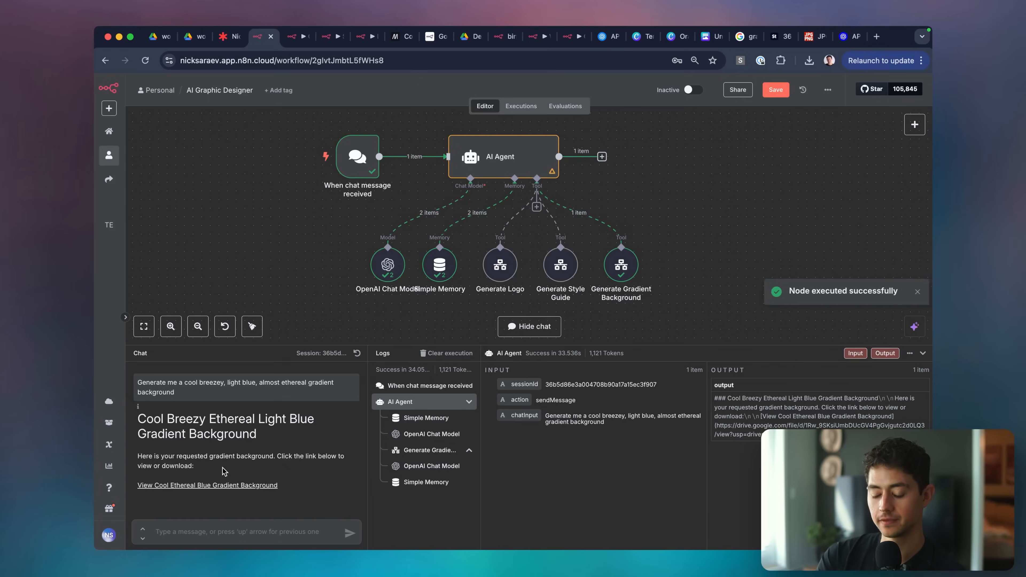
click(220, 481)
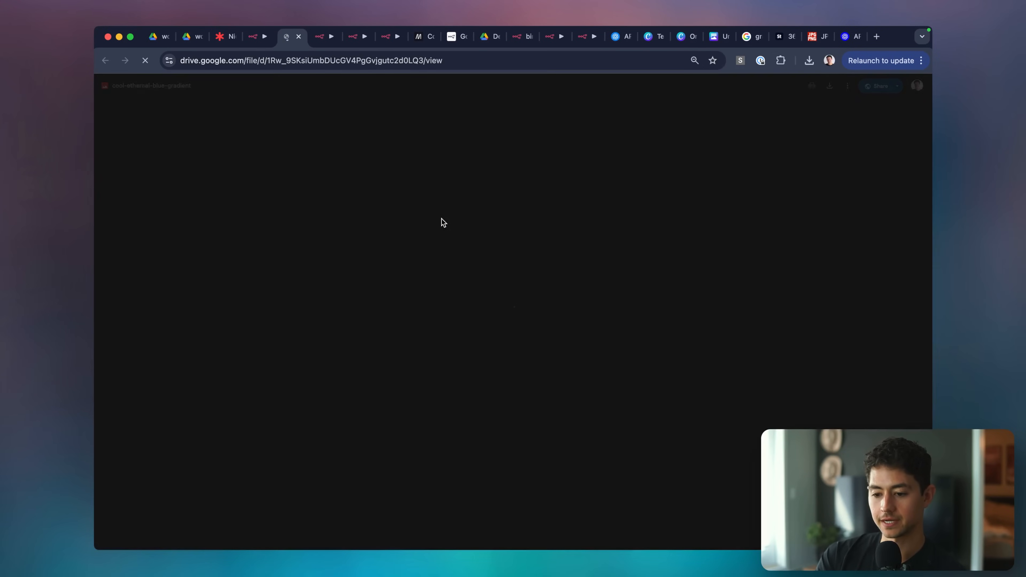
scroll(485, 183, up, 5)
scroll(486, 183, down, 5)
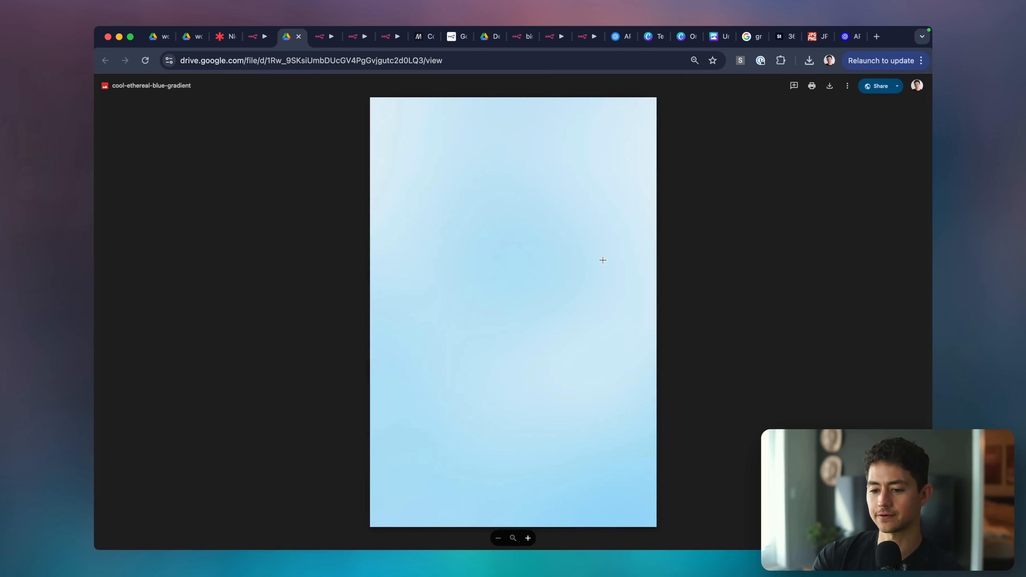
Back in n8n, ask the agent 'What sort of logo design do you think would fit with this?'.
key(ctrl+shift+Tab)
click(264, 524)
text(What sort of logo design do yo)
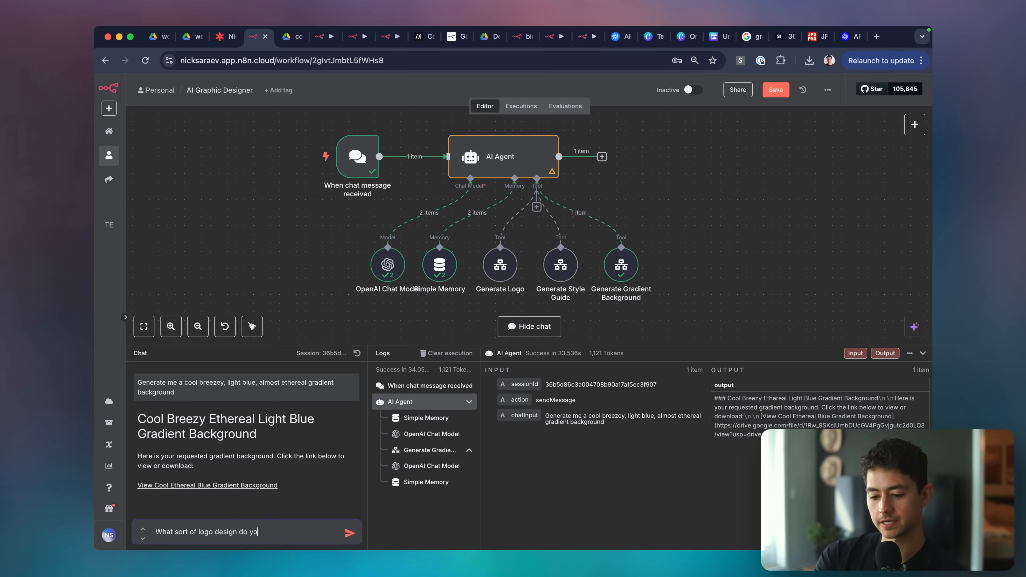
text(u think would fit with this?)
Send the logo design question and read the agent's minimalist, airy logo recommendations.
key(Return)
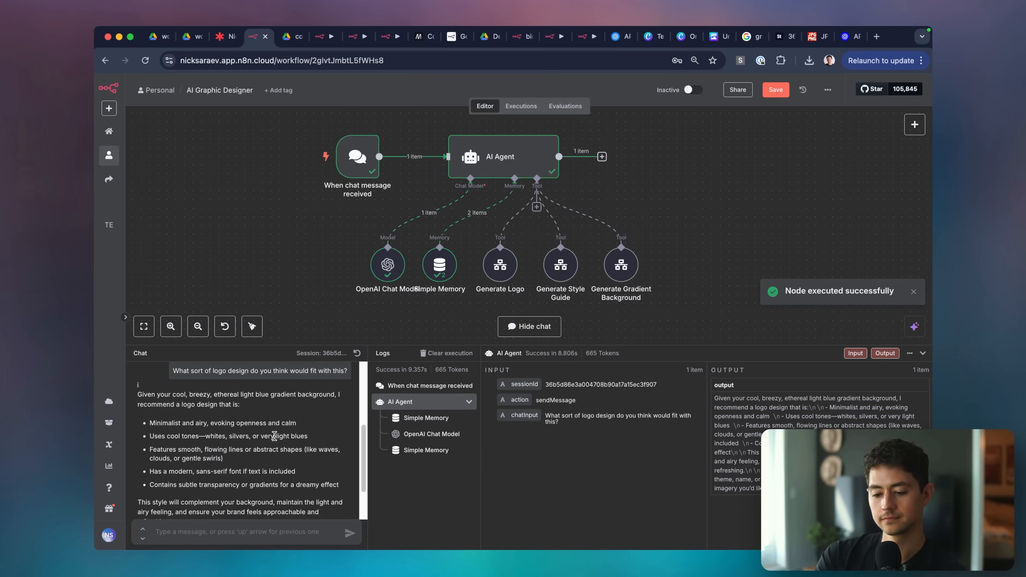
scroll(287, 471, down, 1)
key(c)
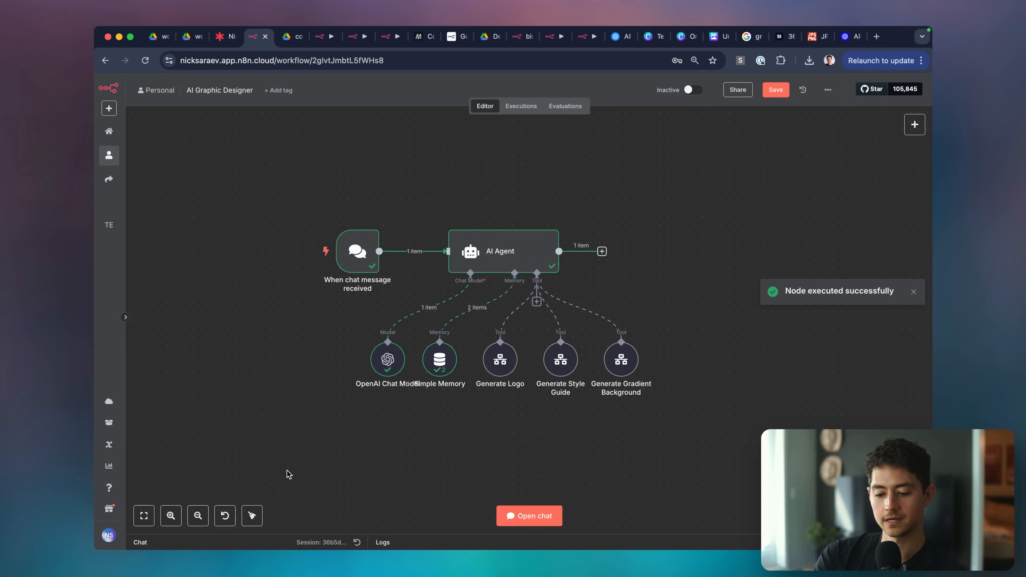
Ask the agent to generate a logo for "WorkflowLoop" following those recommendations.
click(537, 515)
text(I like all)
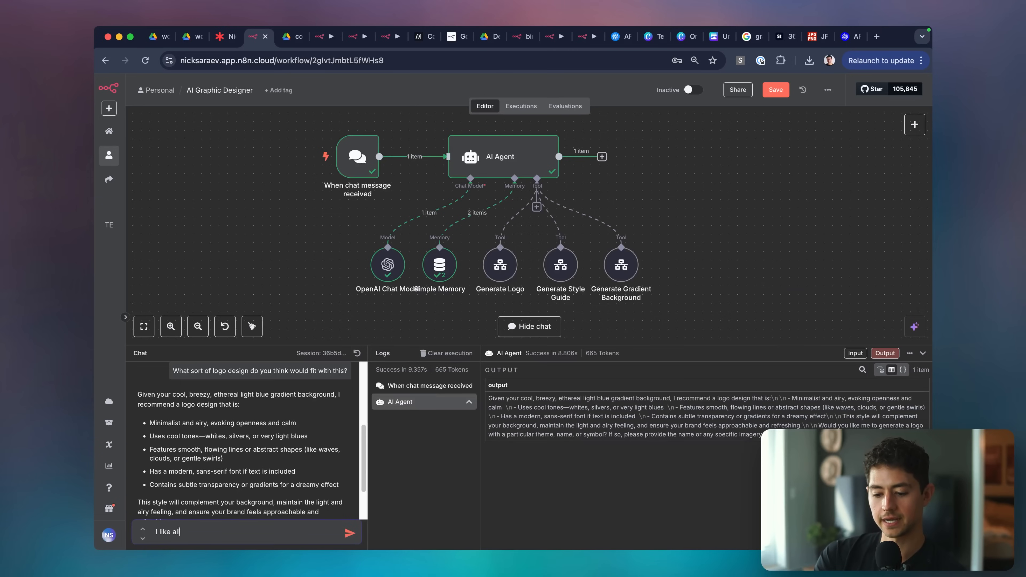
text( of this. Let's generate a)
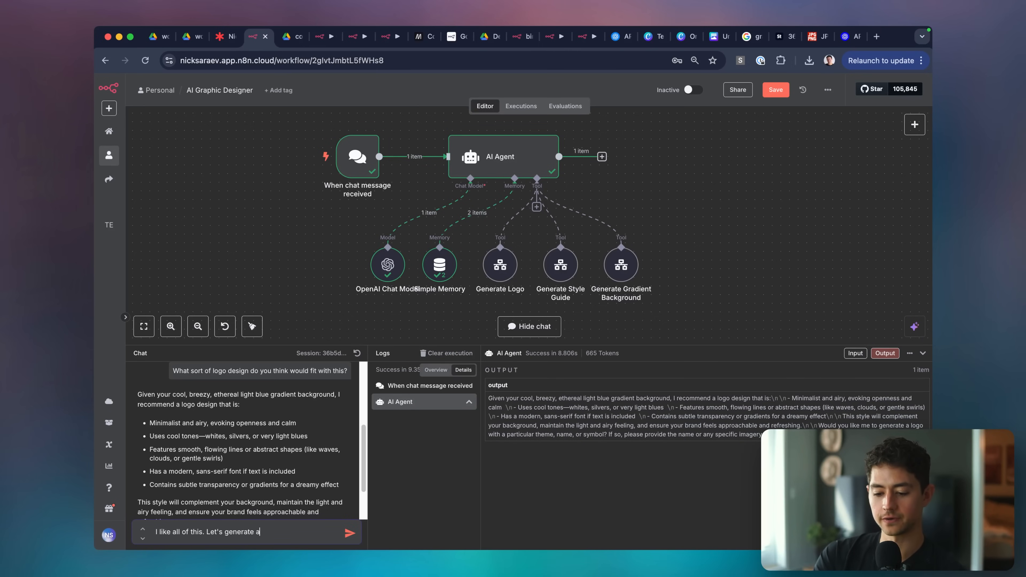
text( logo for "WorkflowLoop)
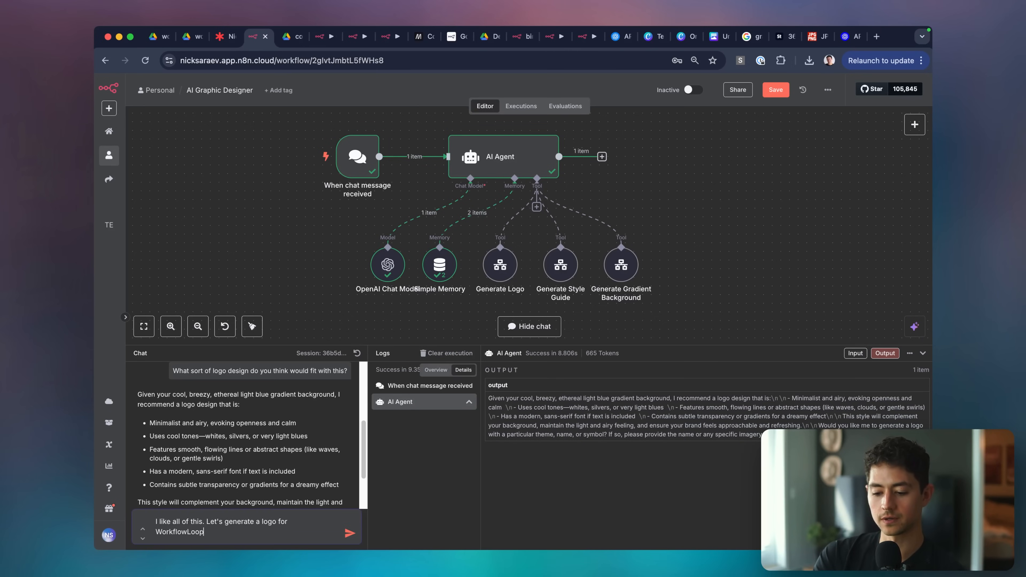
scroll(319, 443, down, 2)
key(alt+Left)
text(")
key(Right)
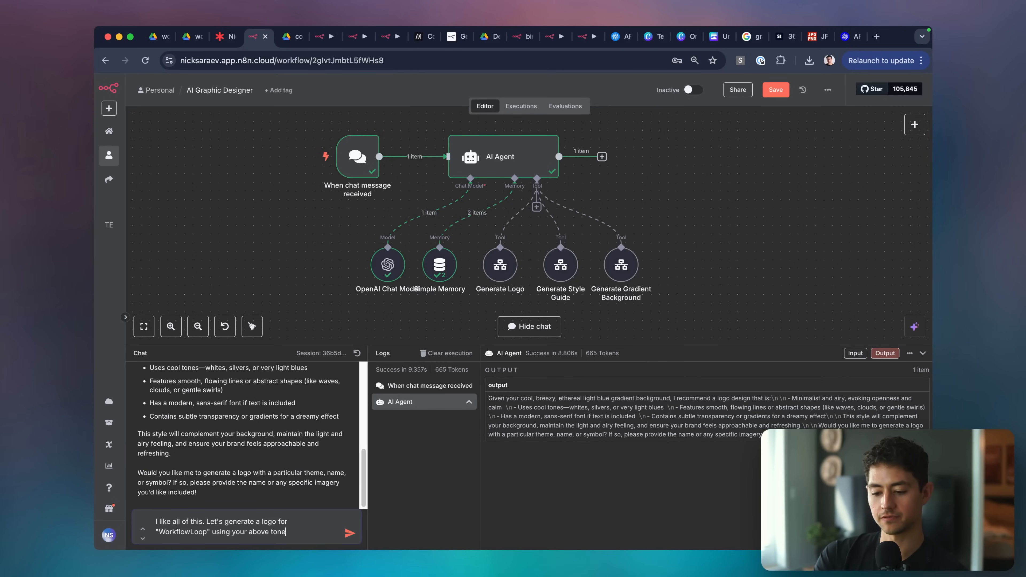
key(alt+shift+Left)
key(BackSpace)
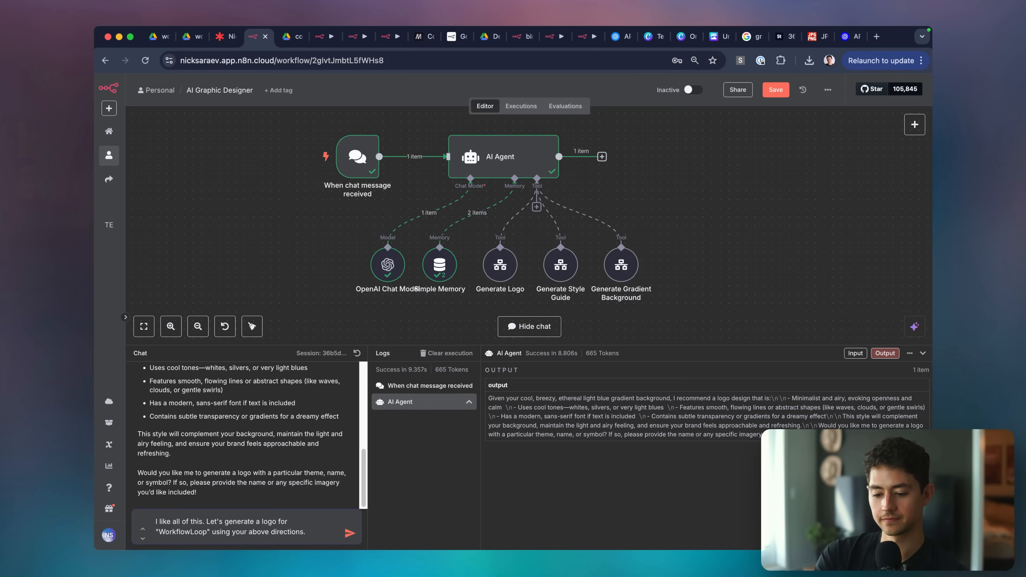
key(Return)
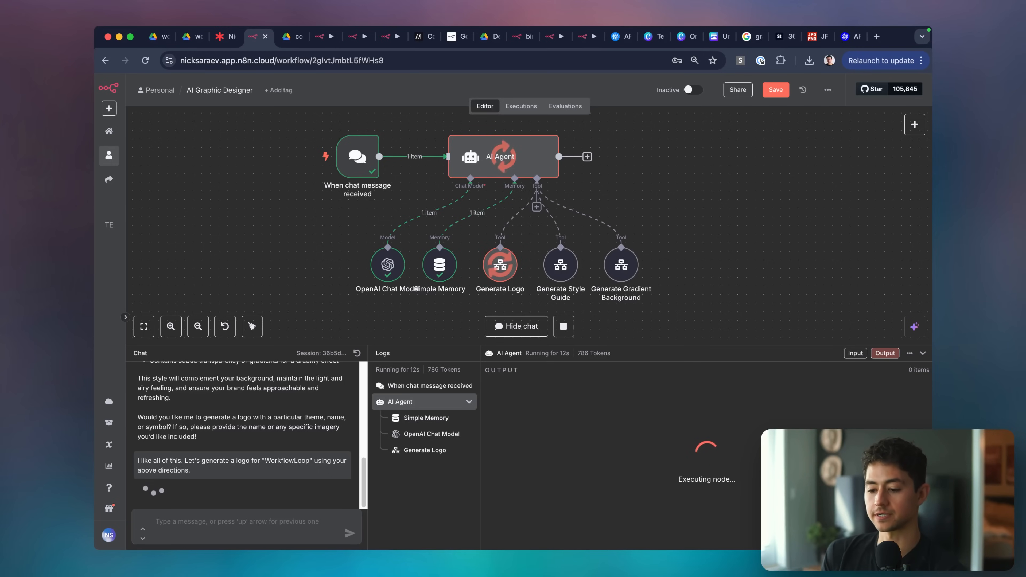
key(super+Tab)
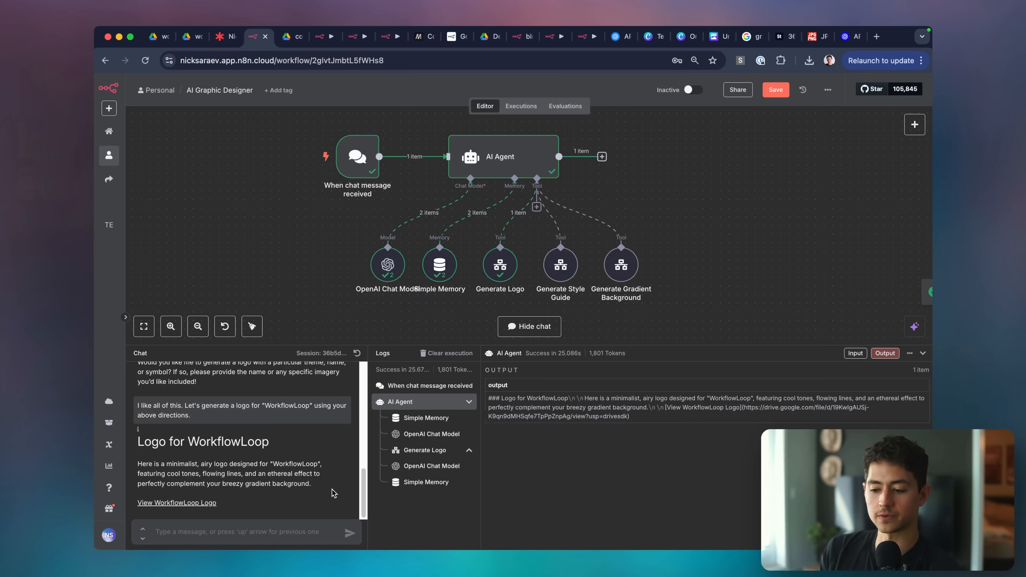
Open the WorkflowLoop logo in Drive, zoom in and back out on it, then return to n8n.
click(175, 503)
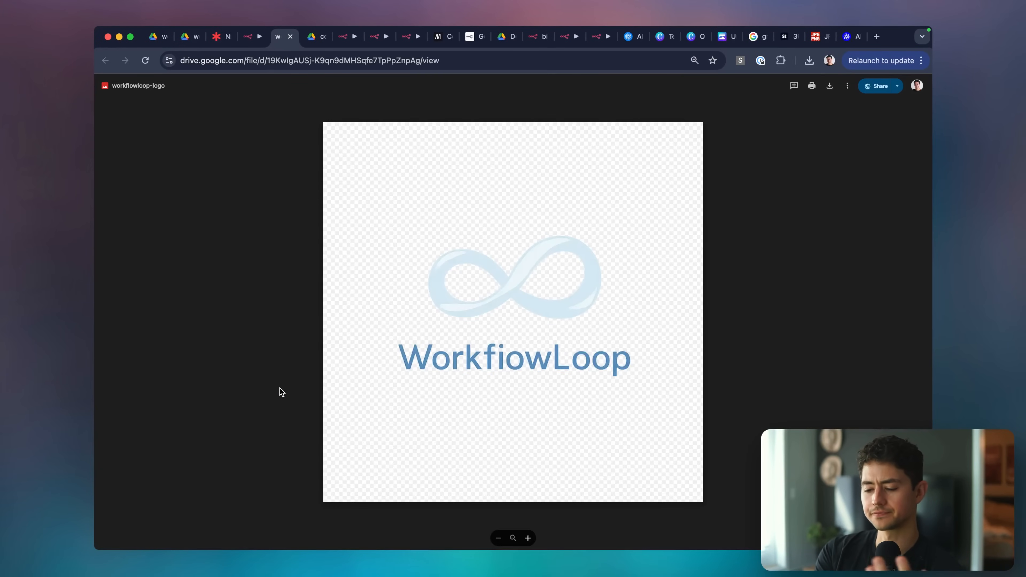
click(501, 295)
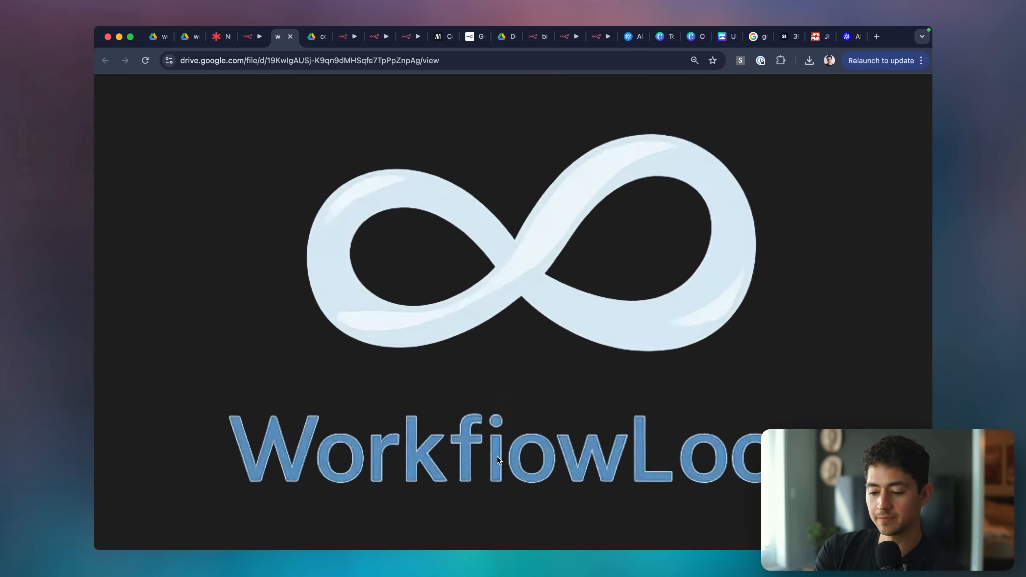
click(518, 410)
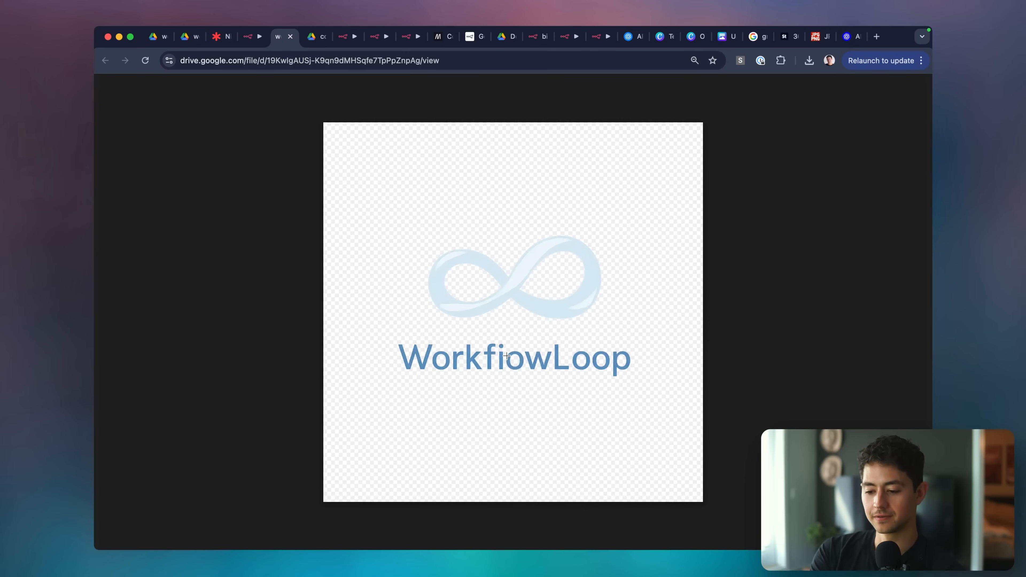
scroll(507, 356, up, 10)
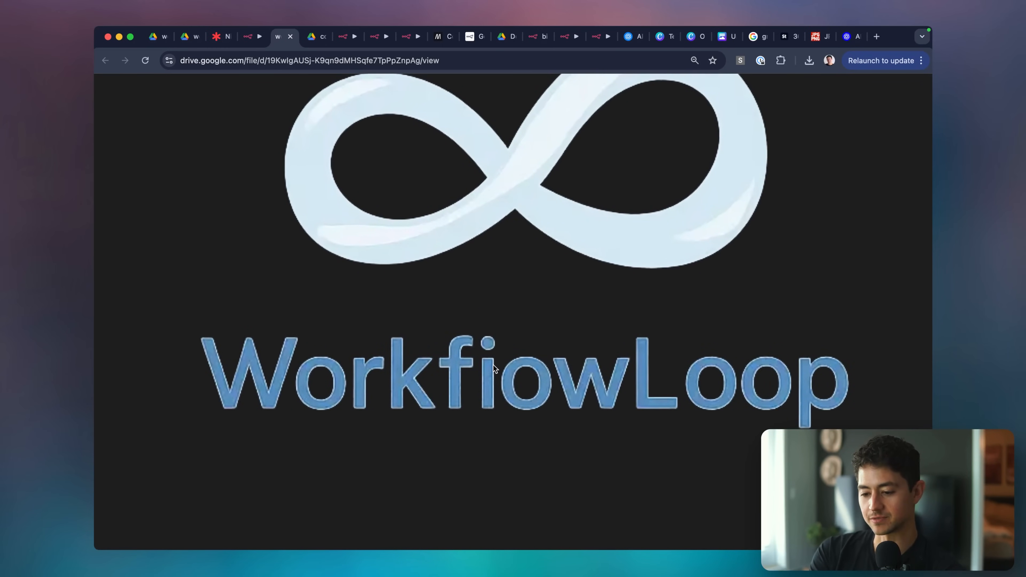
scroll(493, 369, down, 10)
click(253, 39)
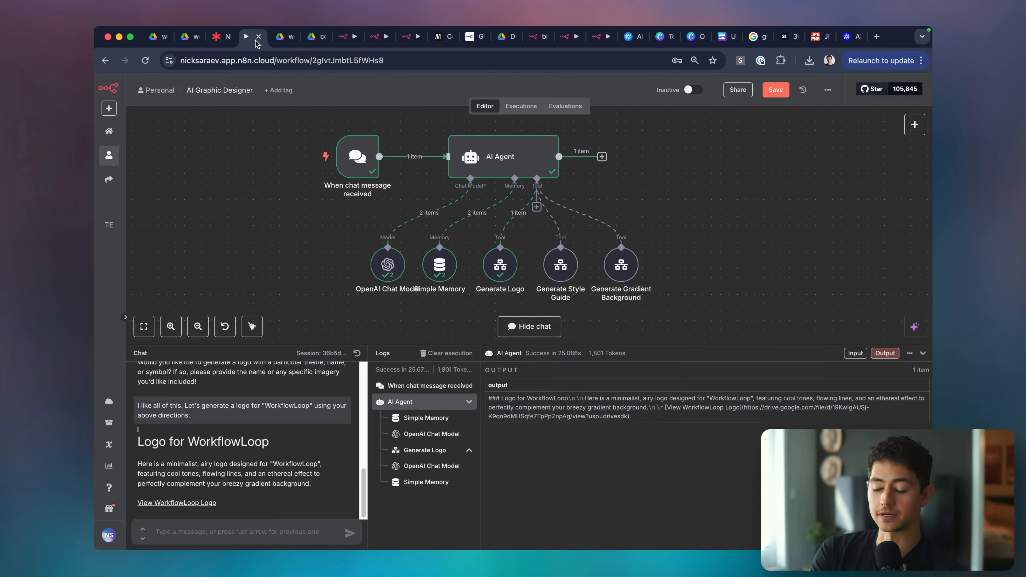
Hide the chat panel, save the AI Graphic Designer workflow, and open a fresh browser tab.
click(923, 353)
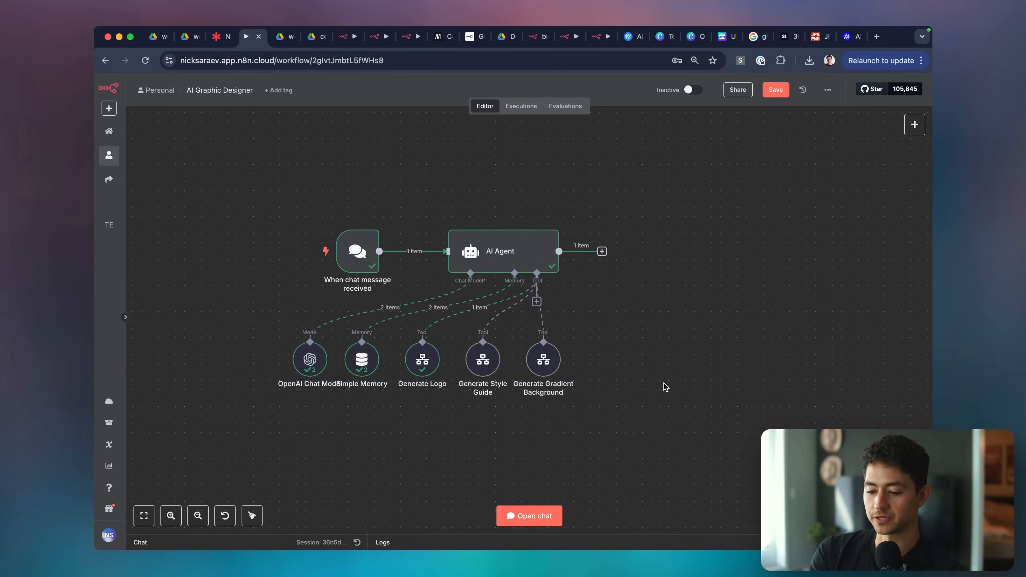
scroll(617, 390, down, 1)
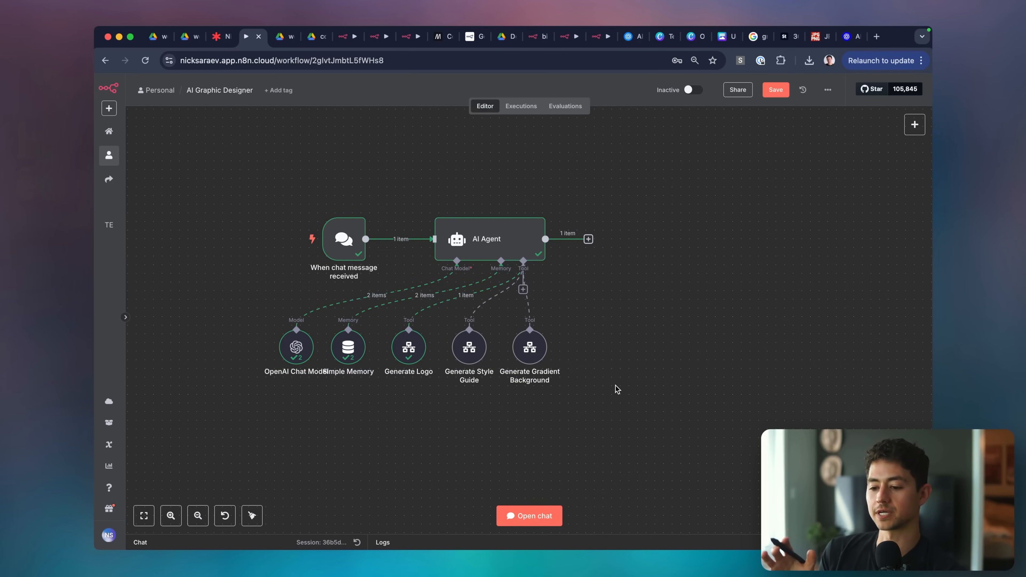
key(super+s)
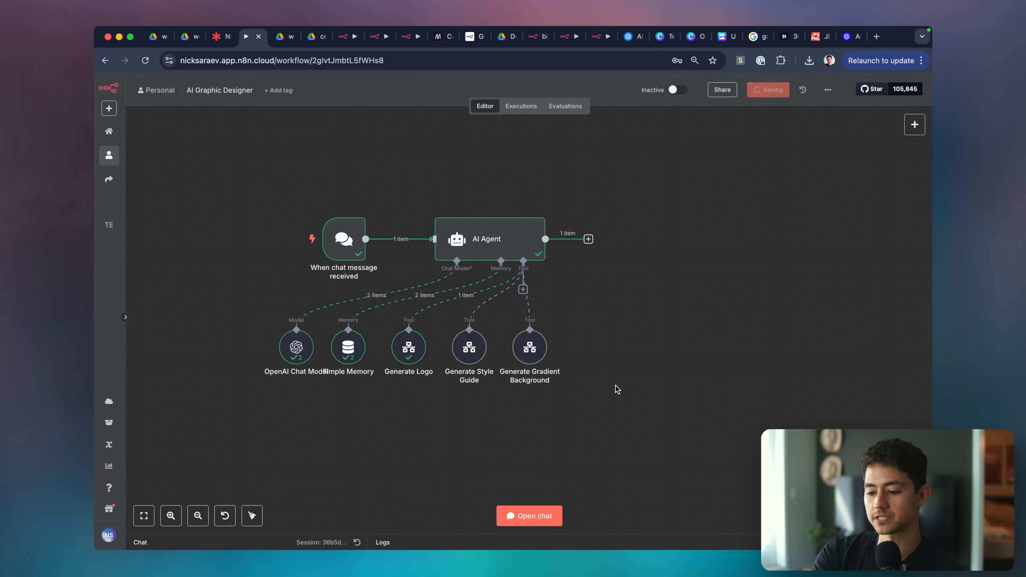
click(224, 41)
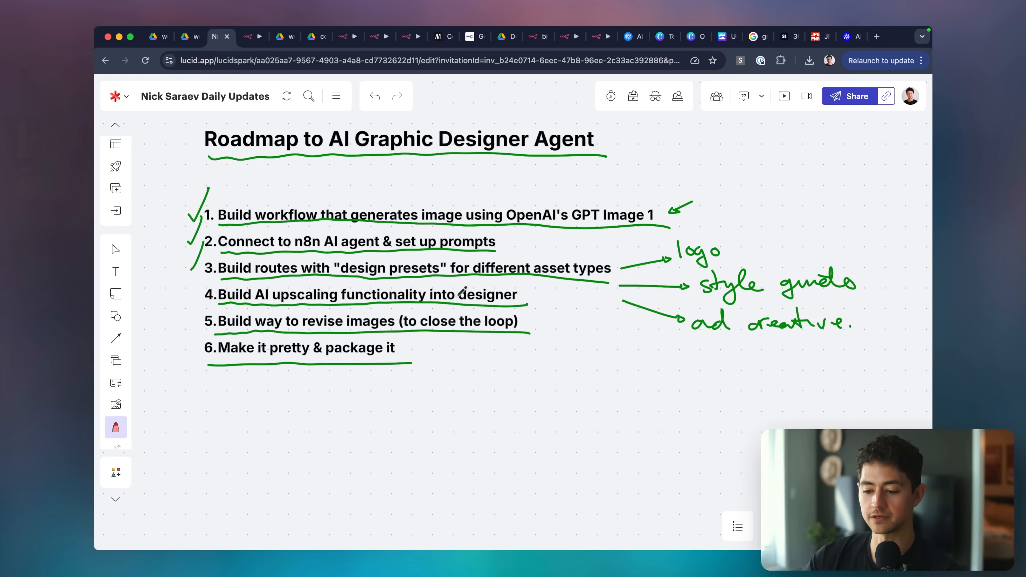
key(ctrl+Tab)
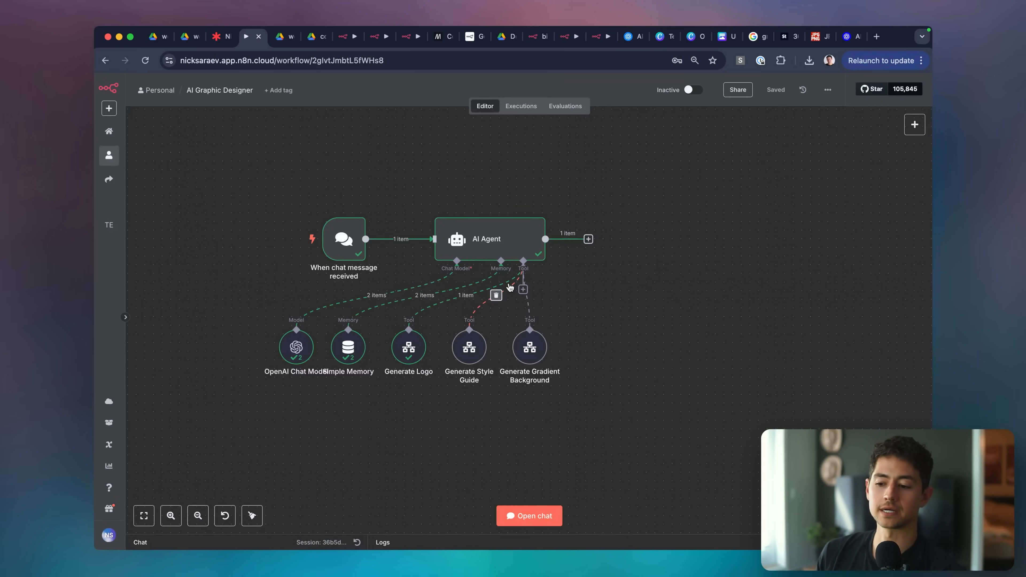
key(super+t)
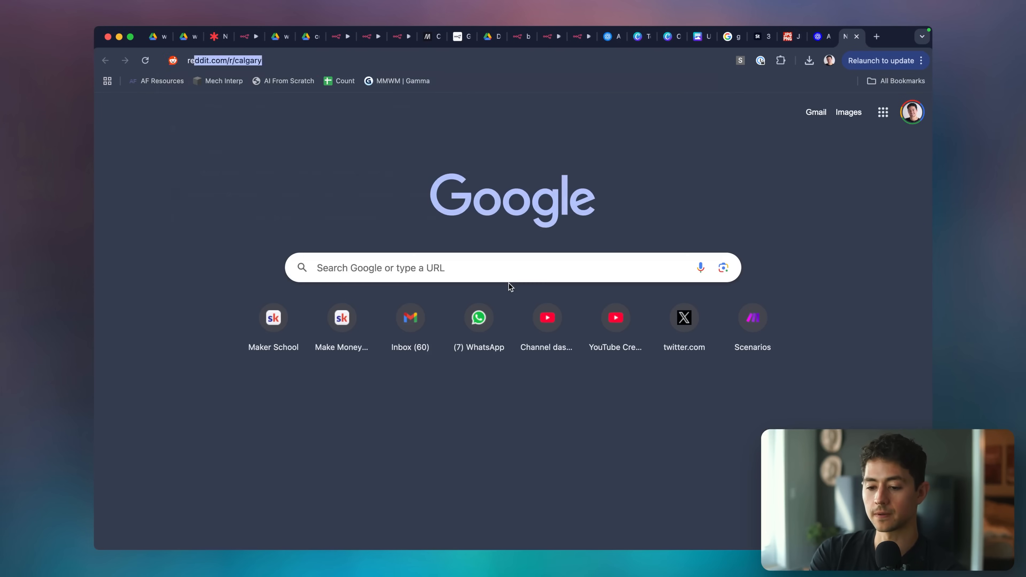
Search 'replicate upscaler' and open the google/upscaler model page on Replicate.
text(replicate upscaler)
key(Return)
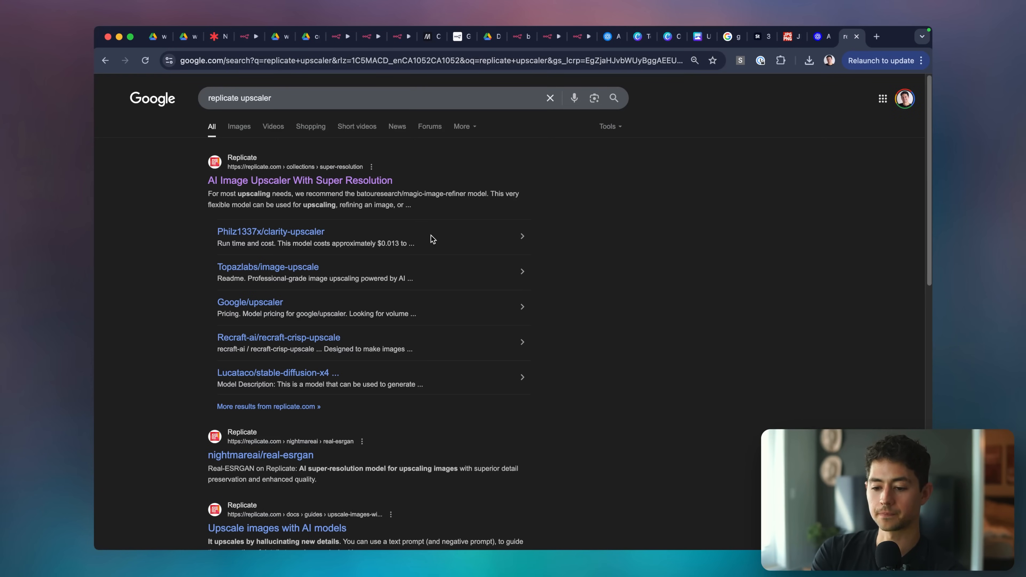
super+click(366, 180)
key(super+w)
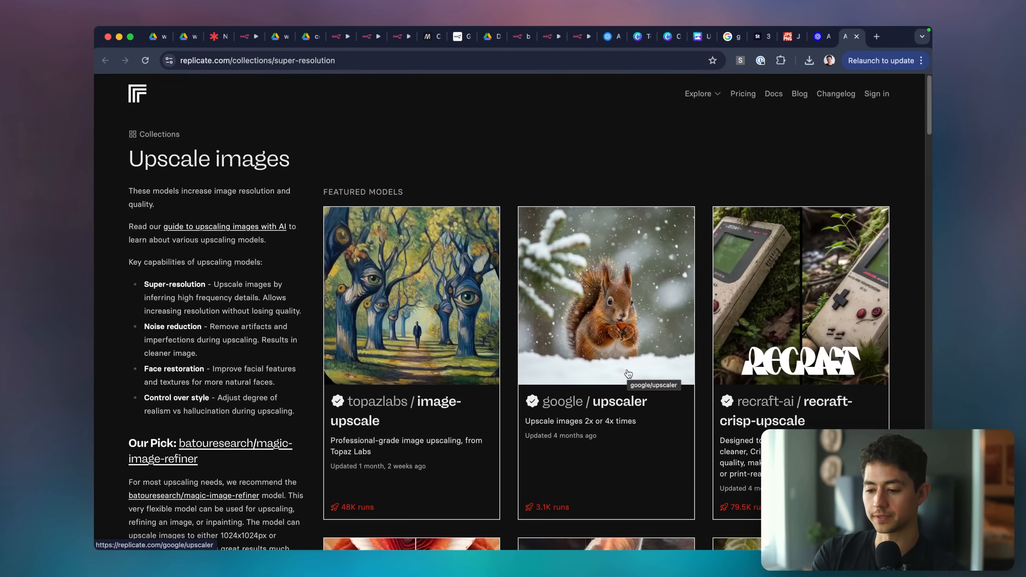
click(619, 336)
scroll(369, 323, down, 8)
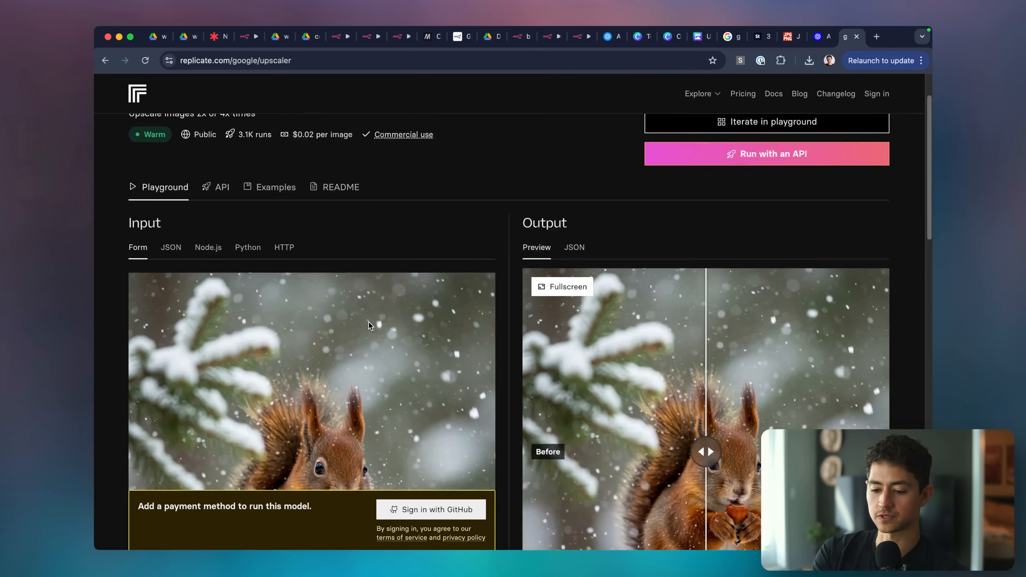
scroll(487, 496, up, 8)
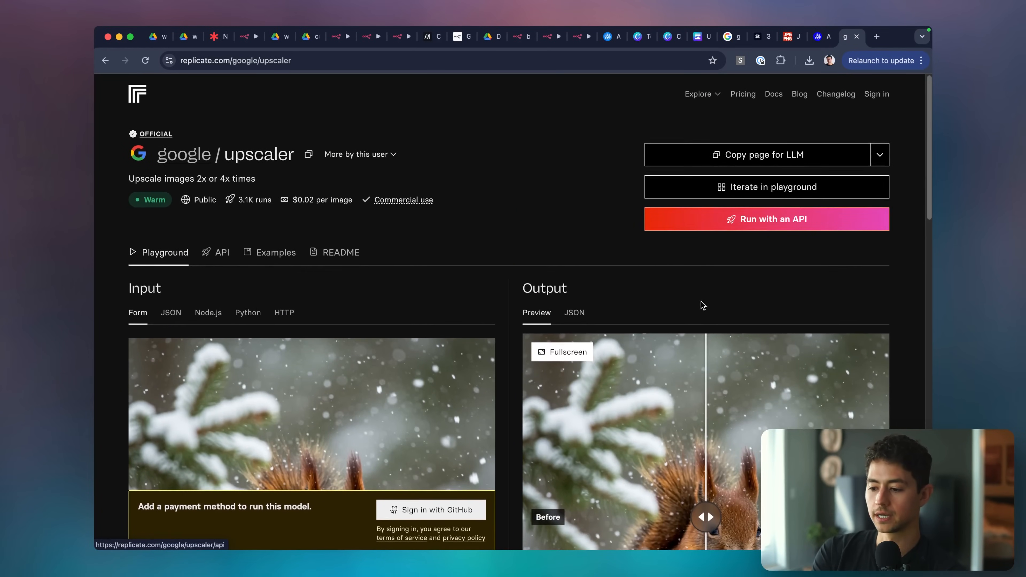
scroll(513, 222, down, 2)
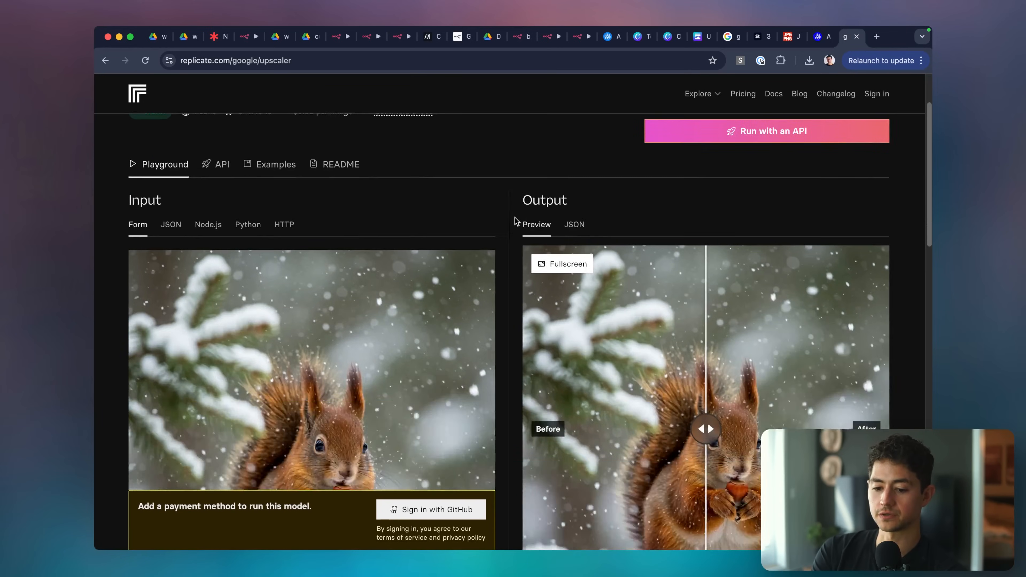
Sign in to Replicate with GitHub and copy the model's HTTP curl example.
click(431, 509)
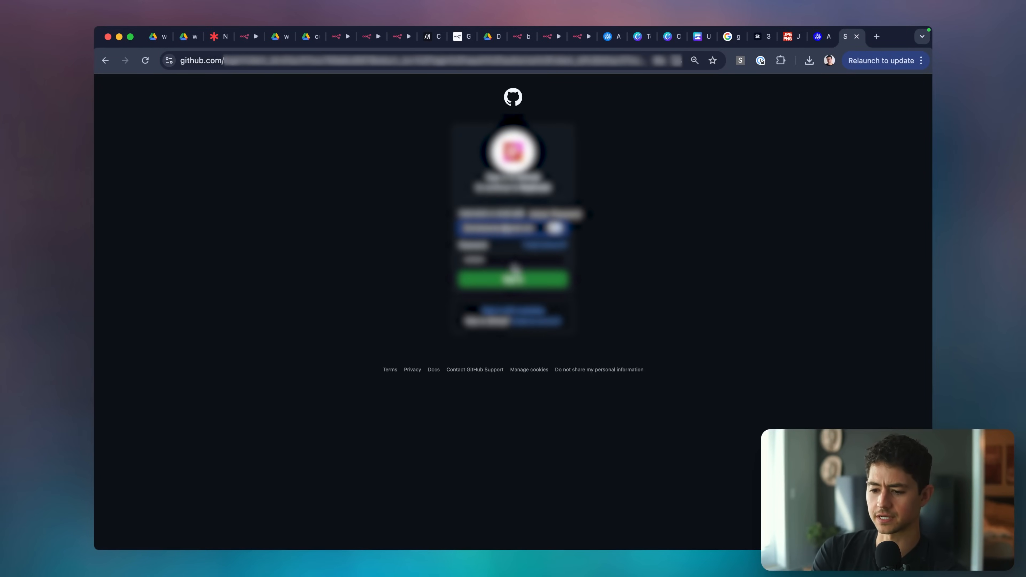
click(514, 276)
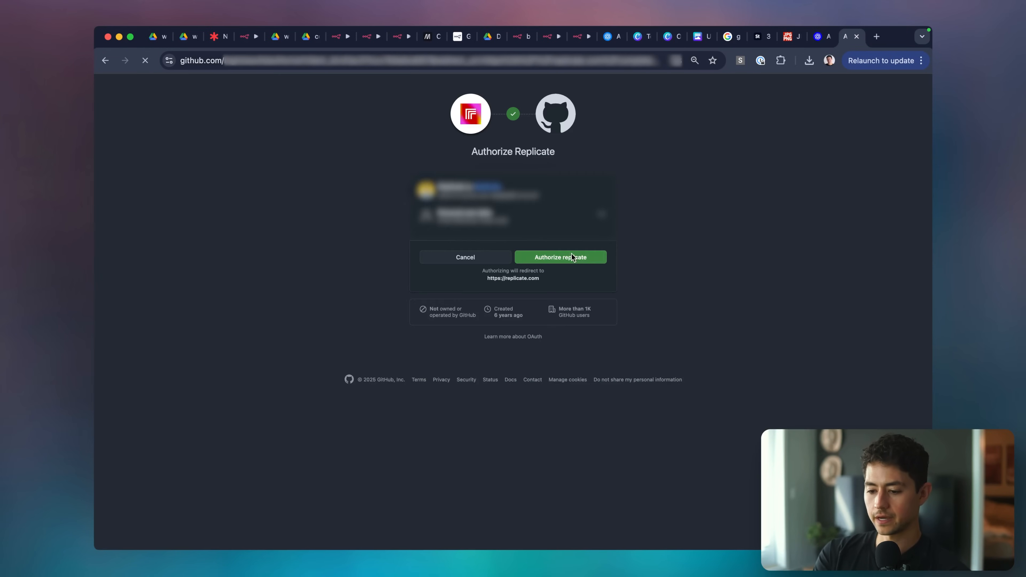
click(571, 255)
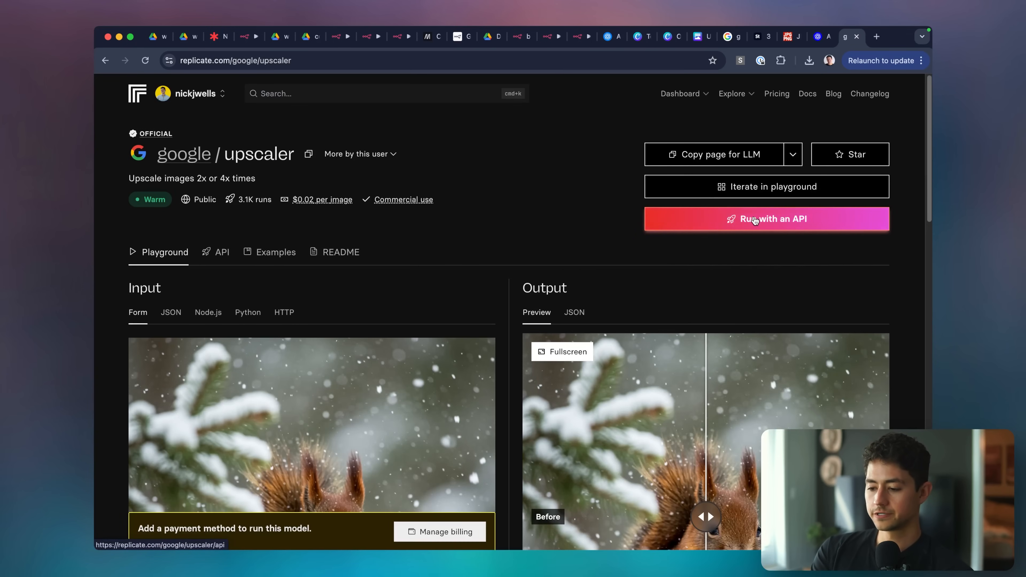
click(745, 219)
scroll(499, 285, down, 2)
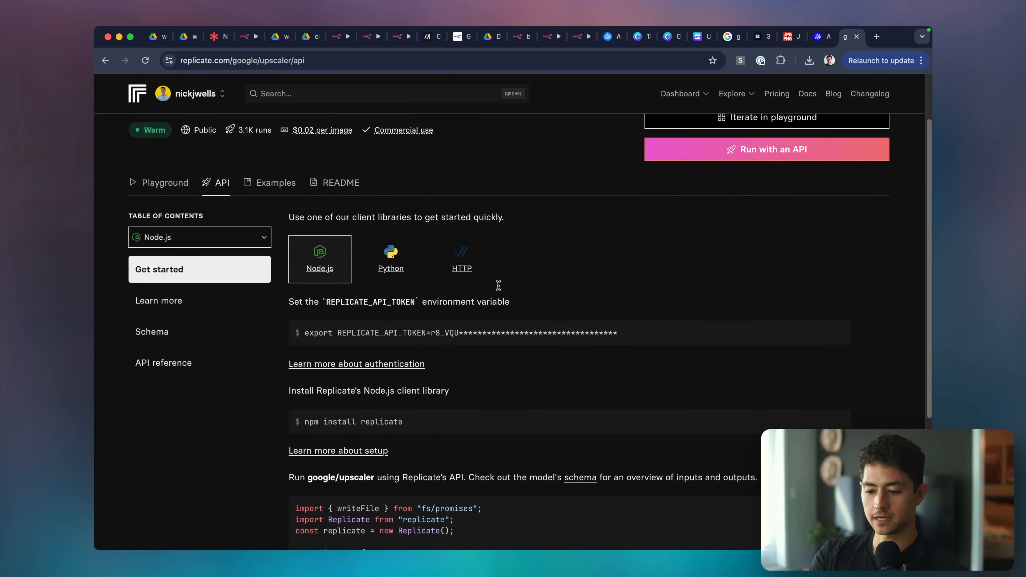
click(476, 263)
scroll(525, 259, down, 3)
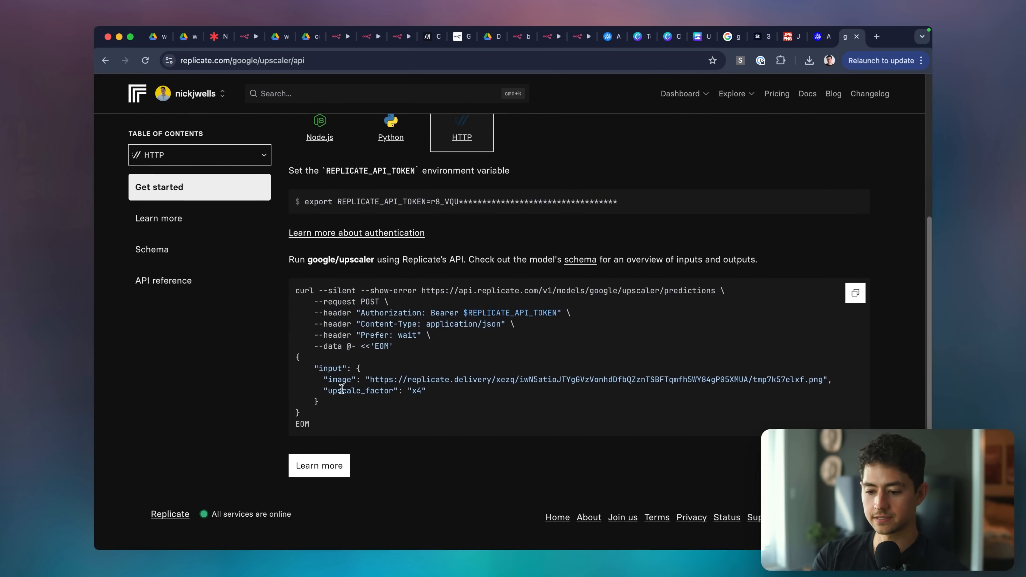
click(855, 292)
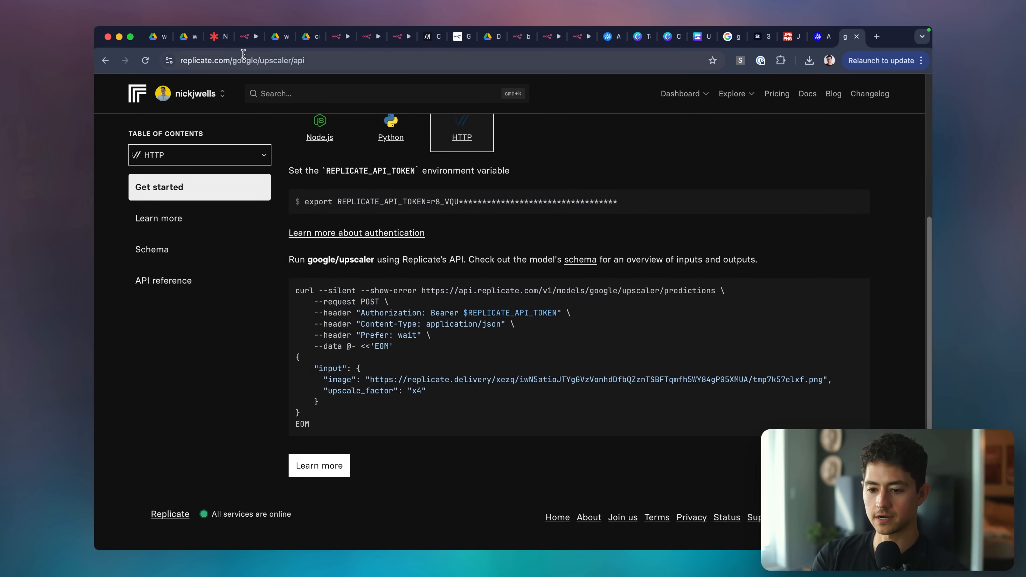
drag(247, 40, 403, 44)
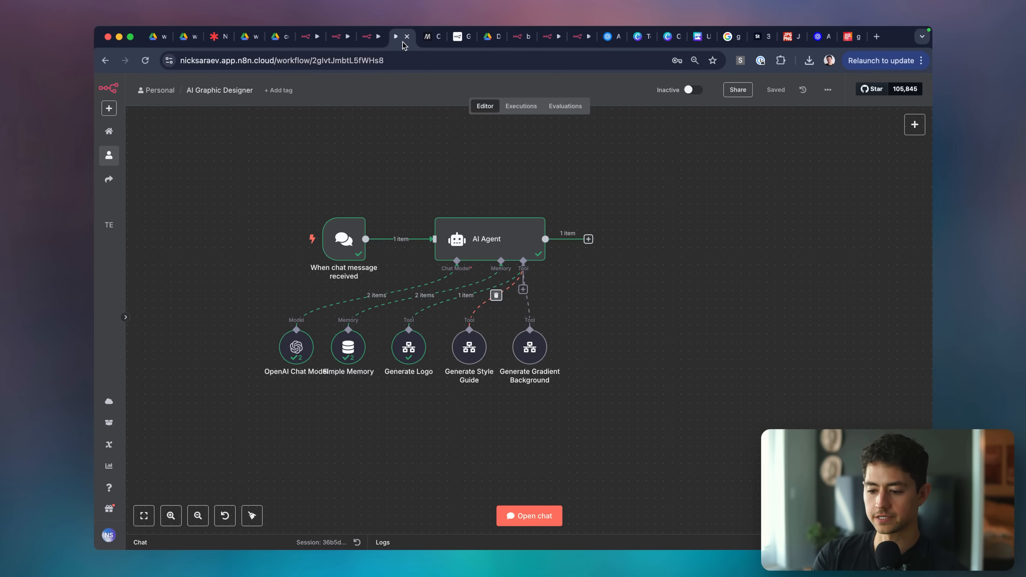
Add an HTTP Request tool to the AI Agent, imported from the copied Replicate curl command.
click(522, 288)
text(http)
key(Return)
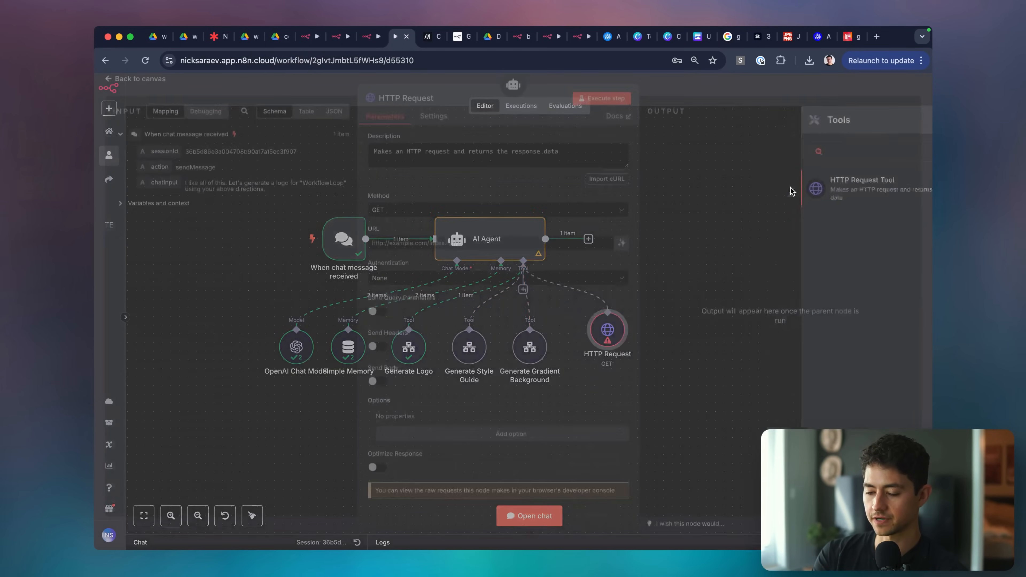
click(607, 182)
key(cmd+v)
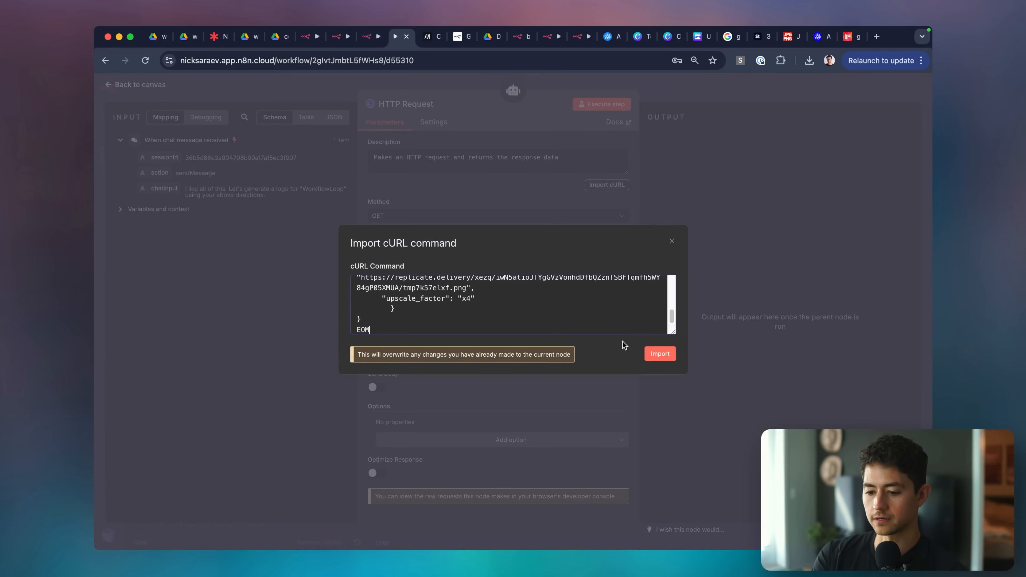
click(668, 358)
Replace the tool description with text starting 'Call this tool', checking the Replicate API docs.
scroll(477, 340, down, 5)
scroll(477, 339, up, 5)
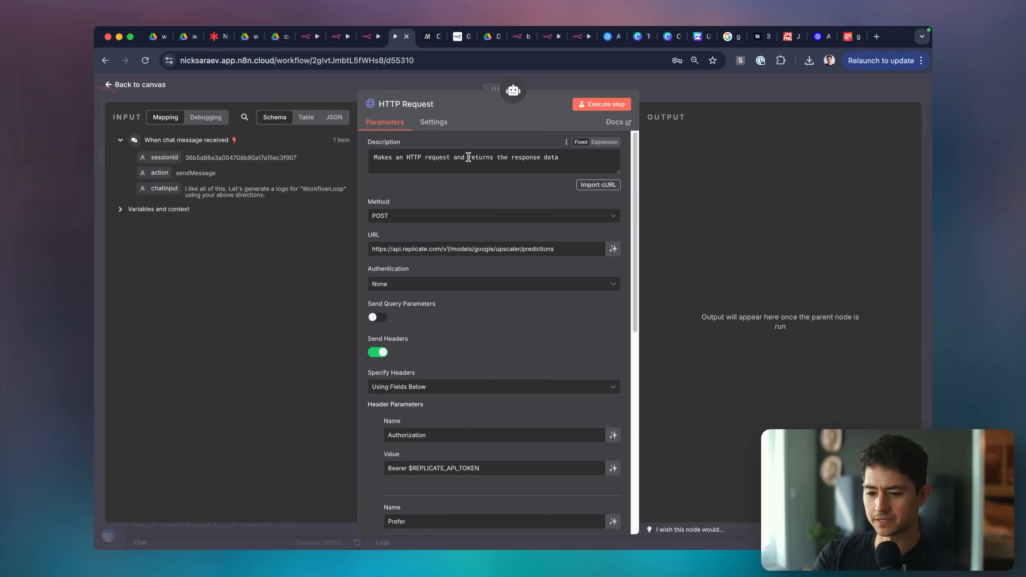
triple_click(558, 157)
text(Call this tool to upscale an image.)
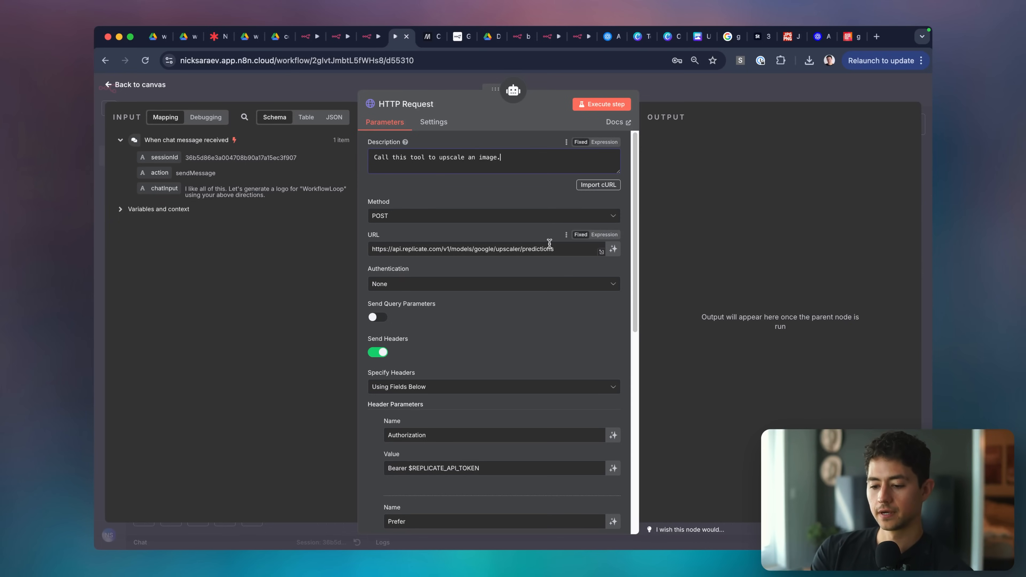
scroll(550, 247, down, 5)
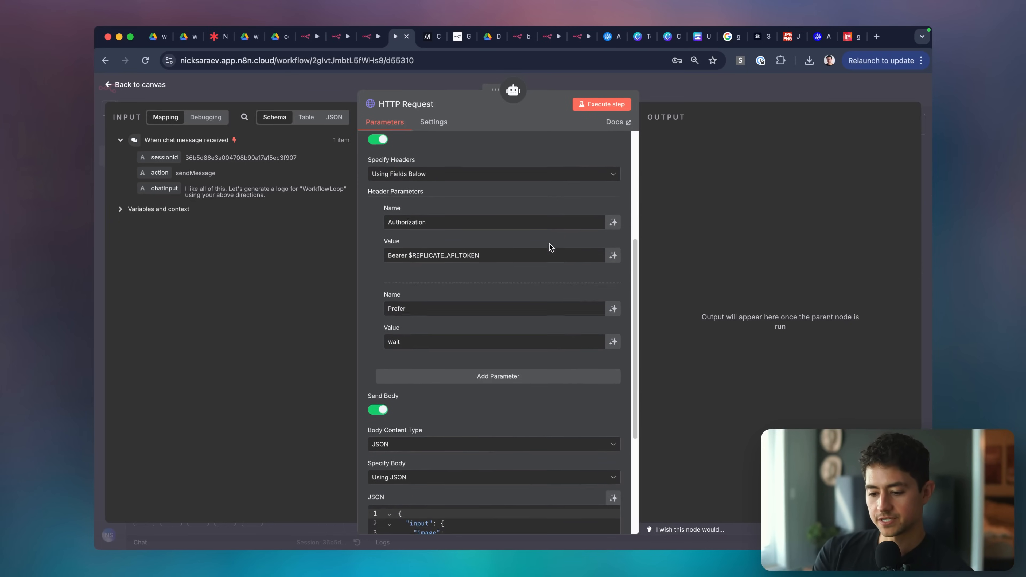
click(420, 43)
scroll(635, 296, up, 1)
scroll(547, 304, up, 5)
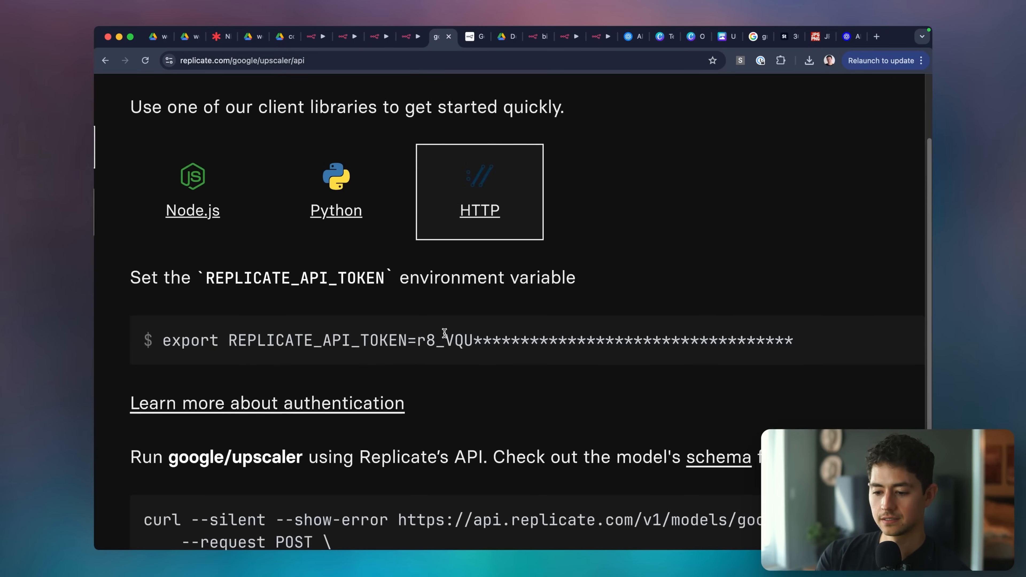
scroll(444, 334, down, 5)
scroll(544, 351, down, 2)
scroll(544, 351, up, 5)
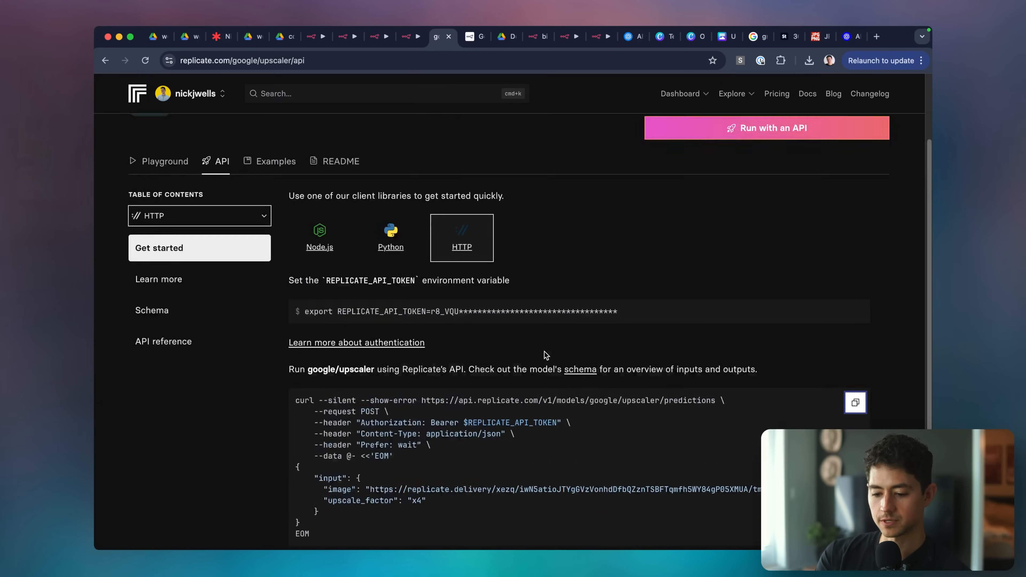
scroll(412, 279, down, 4)
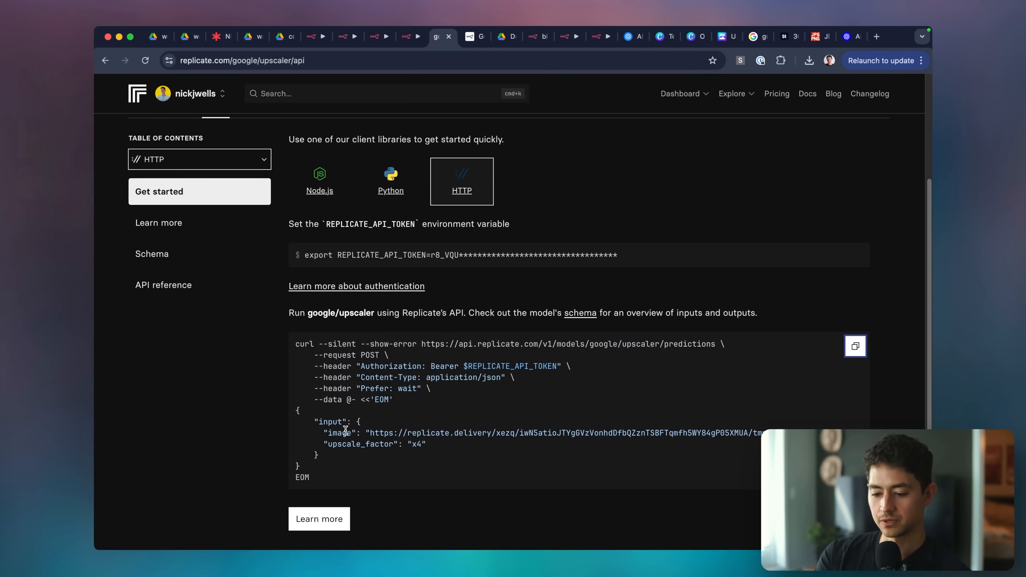
key(ctrl+shift+Tab)
Add an upscale_factor note (2x or 4x) to the description and select the REPLICATE_API_TOKEN placeholder.
scroll(541, 170, up, 10)
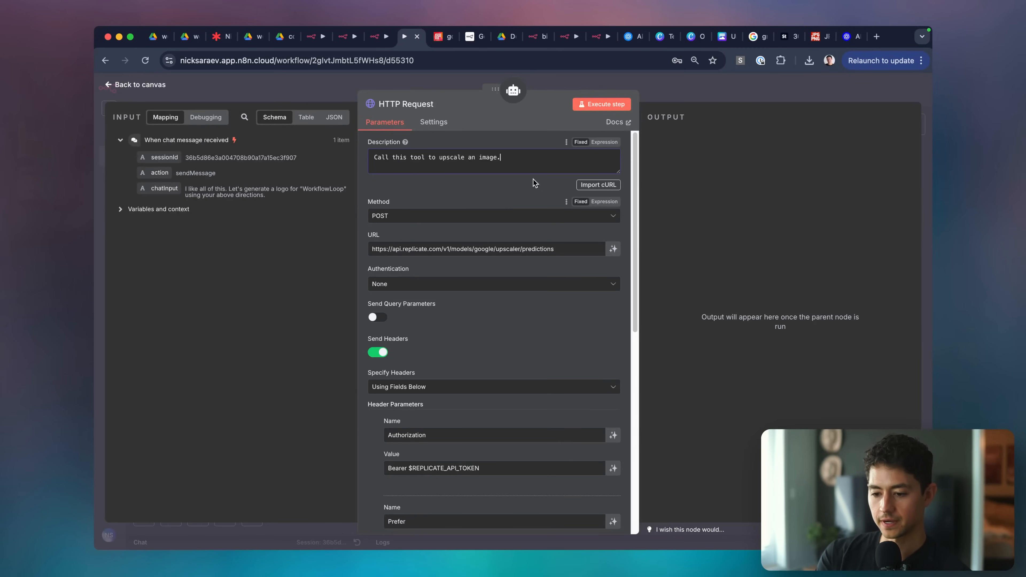
click(541, 170)
key(Return)
key(Return)
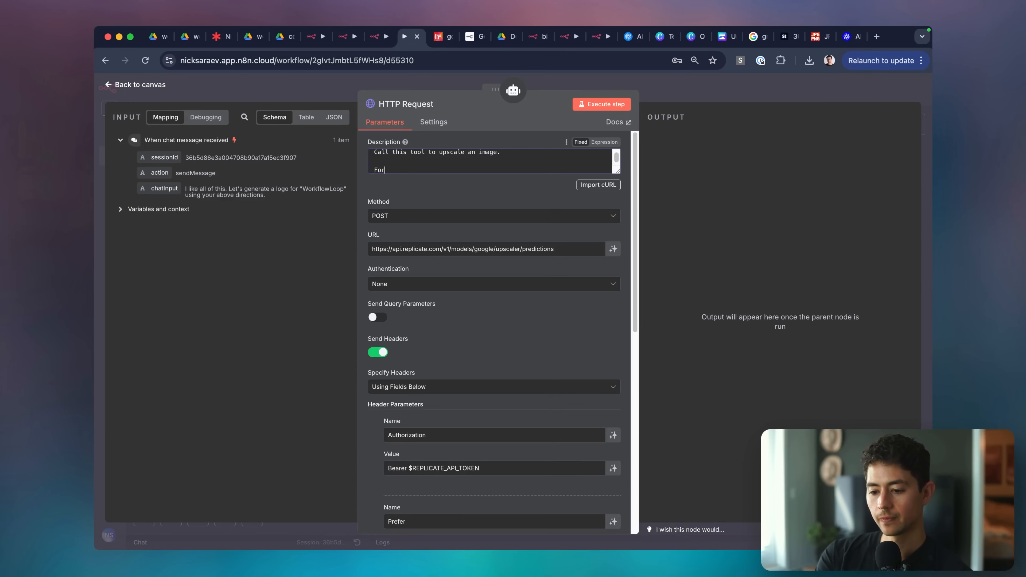
text(For upscale_Fact)
key(alt+shift+Left)
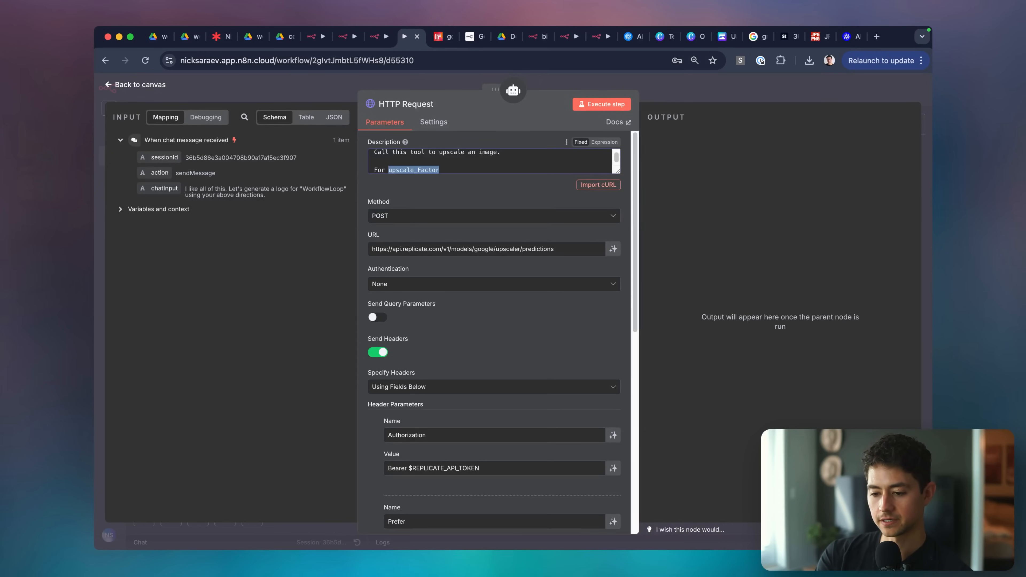
text(upscale_factor, you can call)
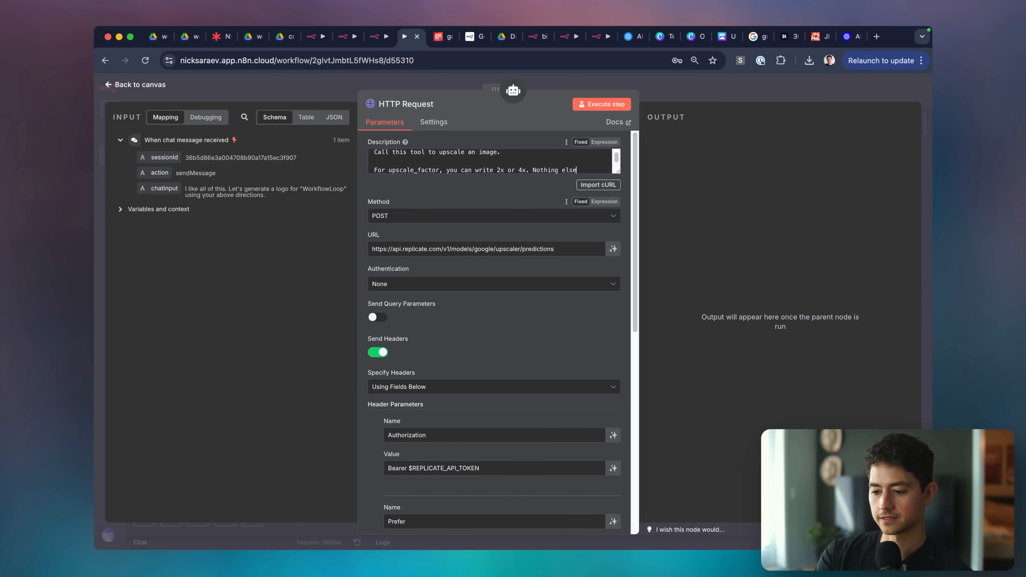
scroll(497, 323, down, 8)
scroll(491, 326, up, 3)
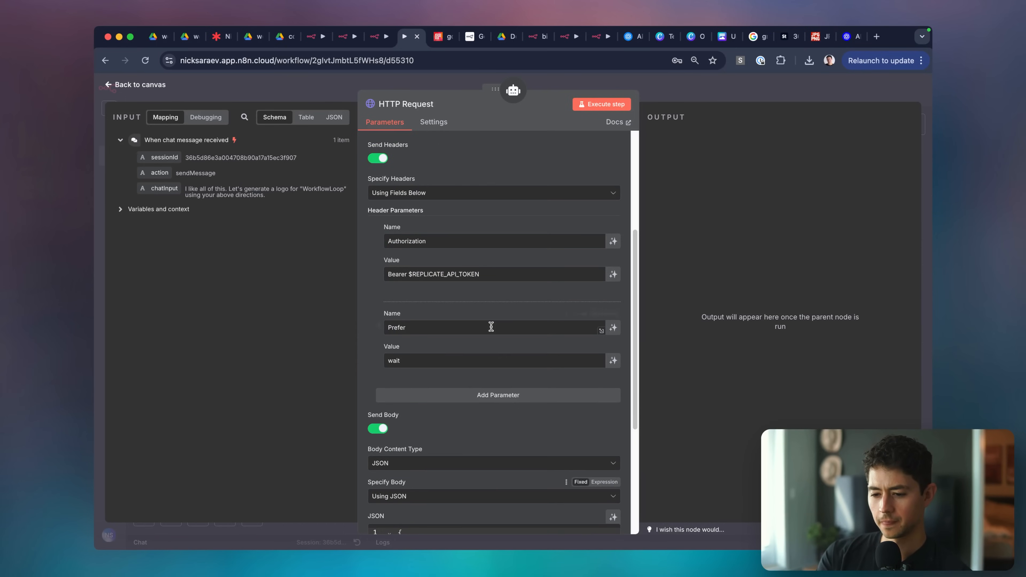
double_click(493, 274)
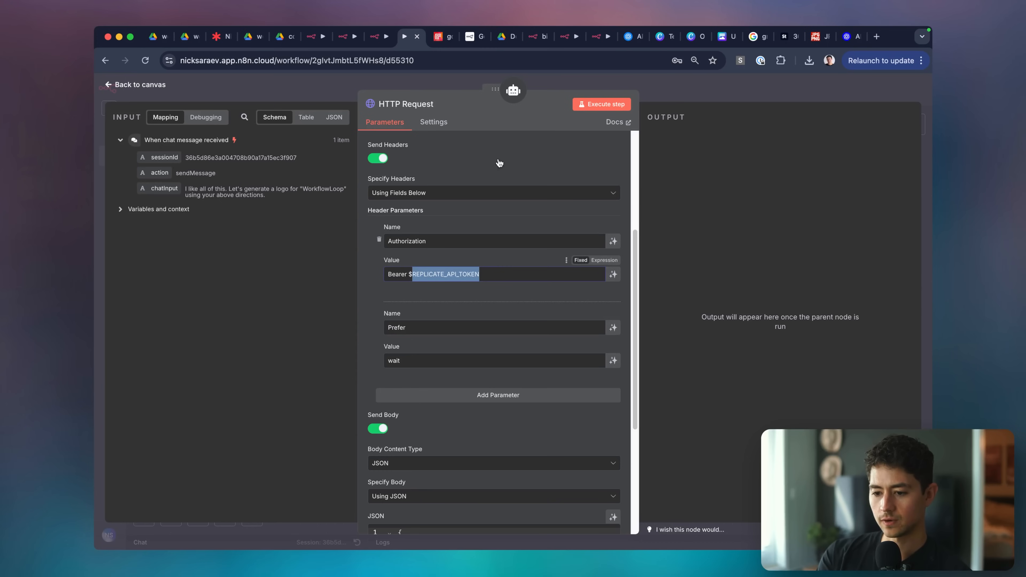
click(439, 38)
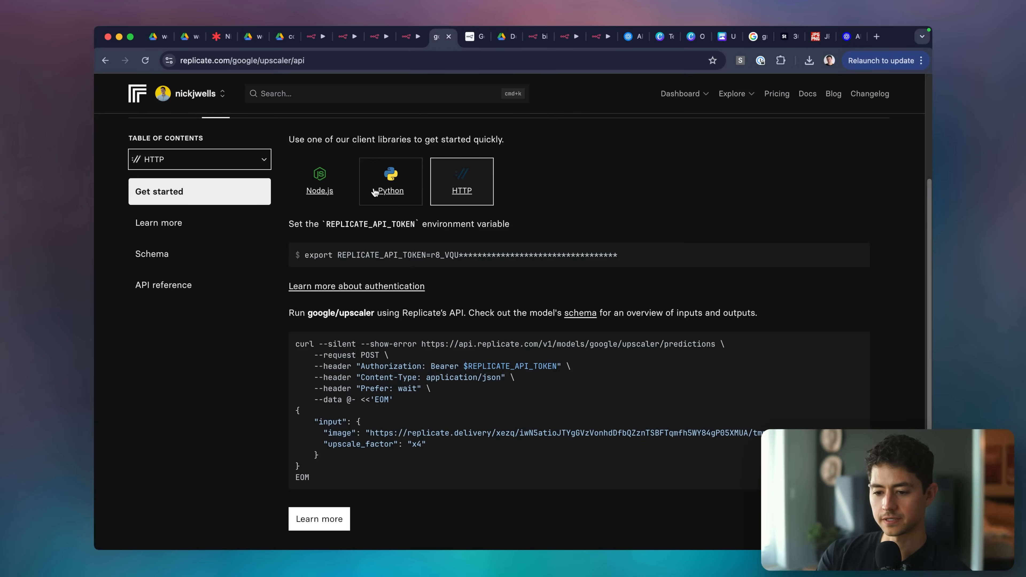
Copy the Default API token from Replicate's Dashboard account settings under API tokens, then go back to n8n.
click(691, 95)
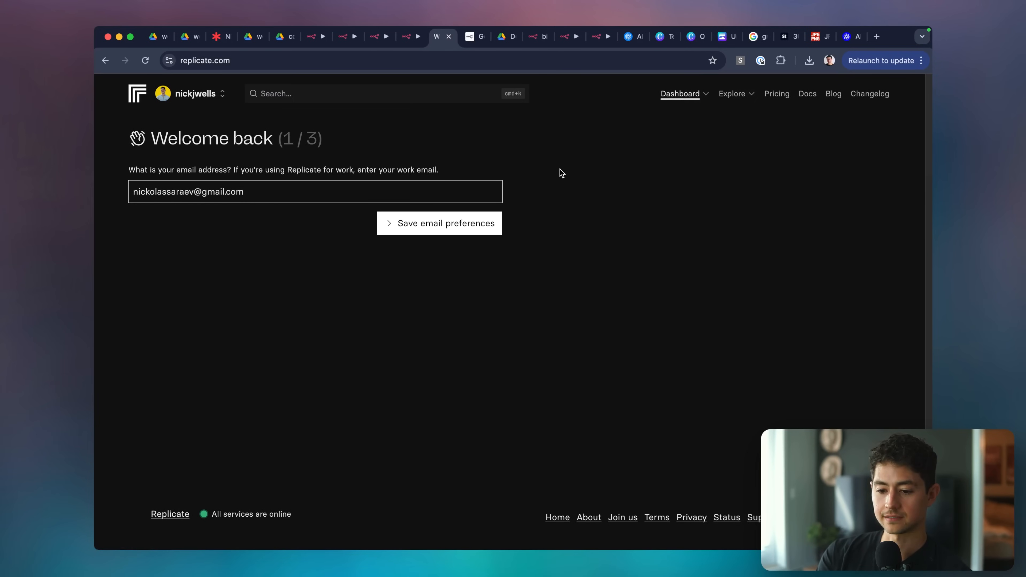
click(195, 94)
click(214, 139)
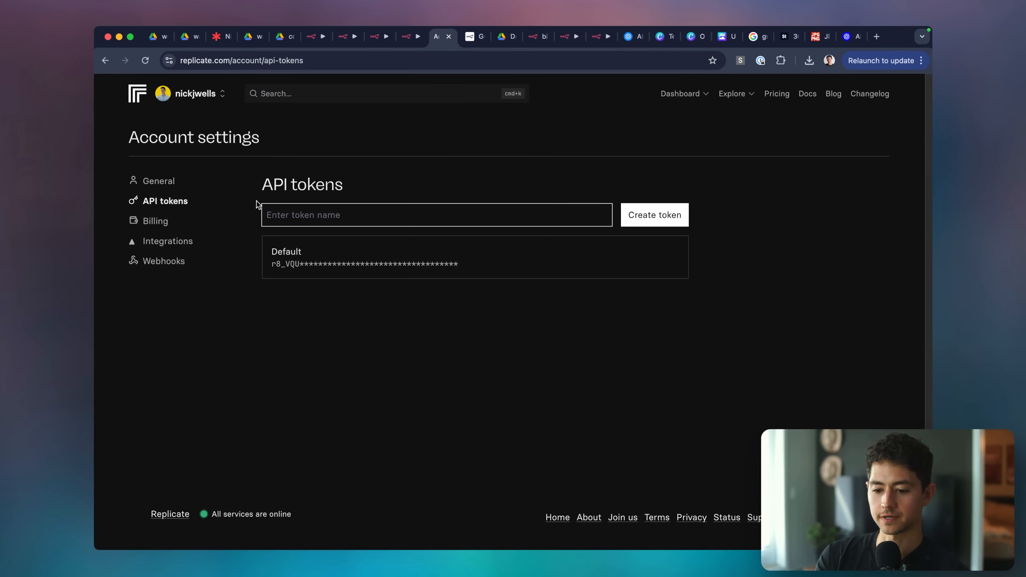
click(654, 258)
click(416, 39)
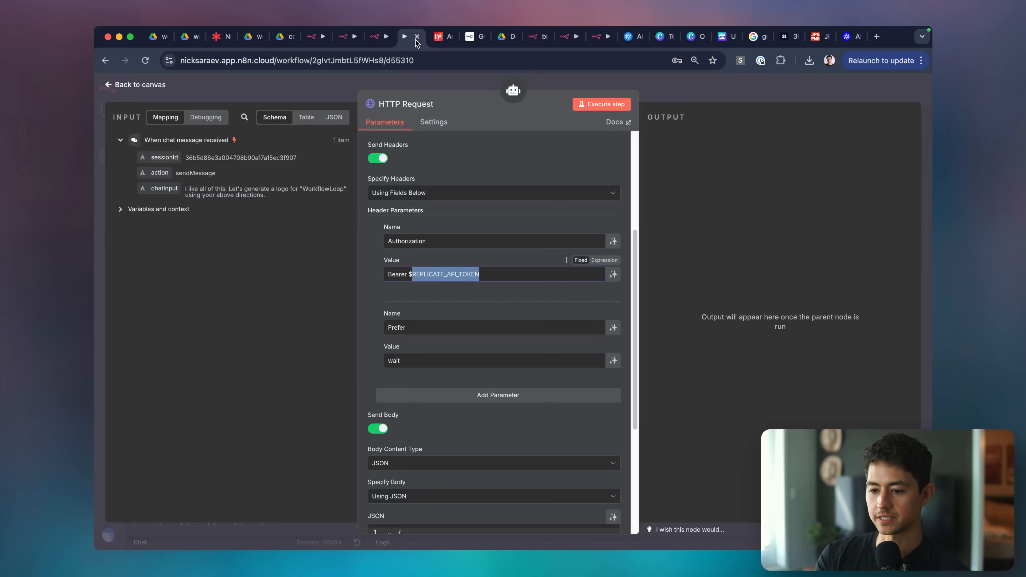
Replace $REPLICATE_API_TOKEN in the Authorization header value with the copied Replicate token.
key(super+v)
key(super+z)
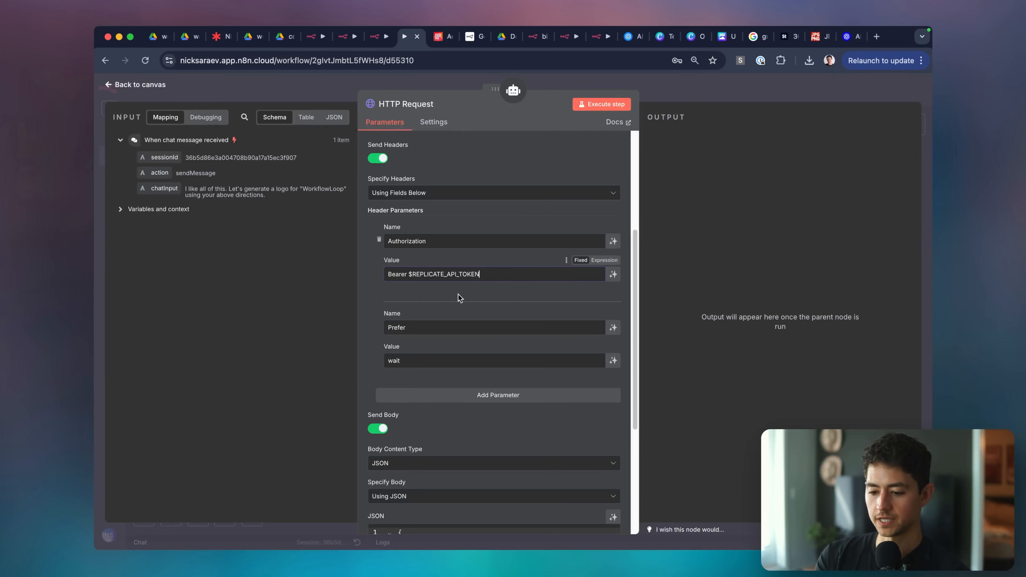
drag(416, 275, 526, 271)
key(super+v)
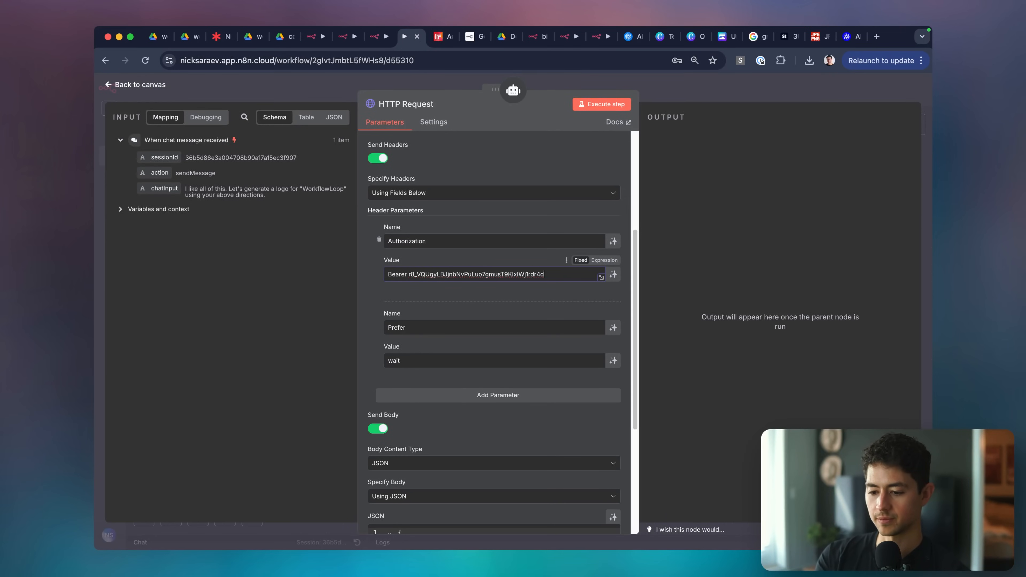
Copy the sample image URL from the JSON body and preview the squirrel image in a new tab.
scroll(488, 299, down, 4)
scroll(488, 298, down, 2)
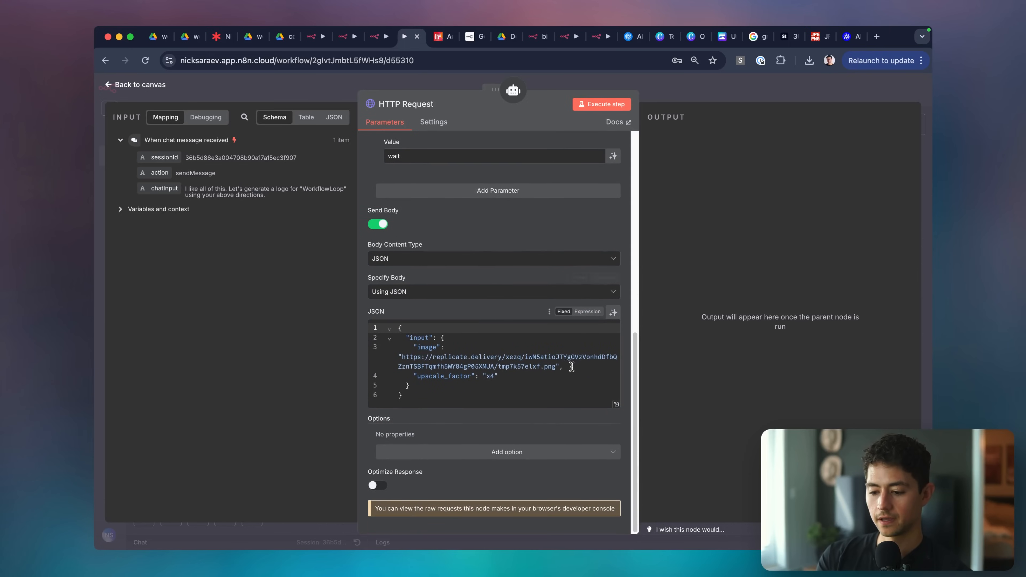
click(560, 367)
shift+click(401, 357)
key(super+c)
key(super+t)
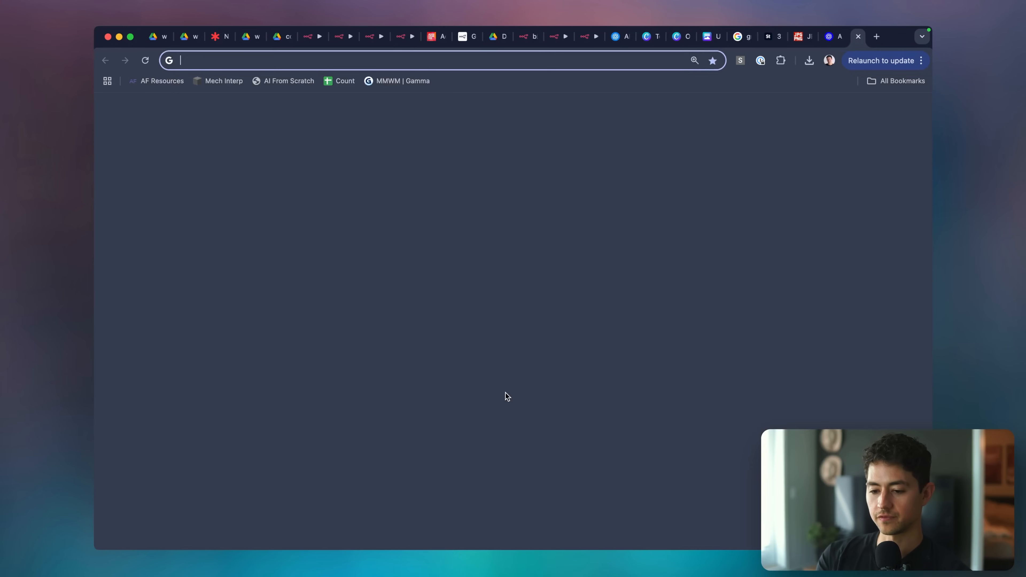
key(super+v)
key(Return)
click(510, 182)
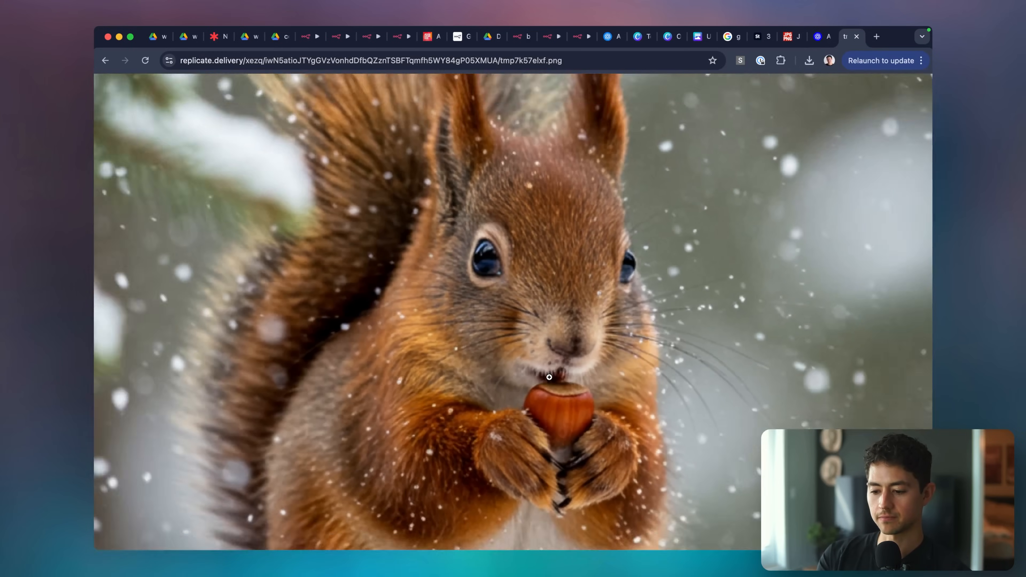
click(705, 205)
key(super+w)
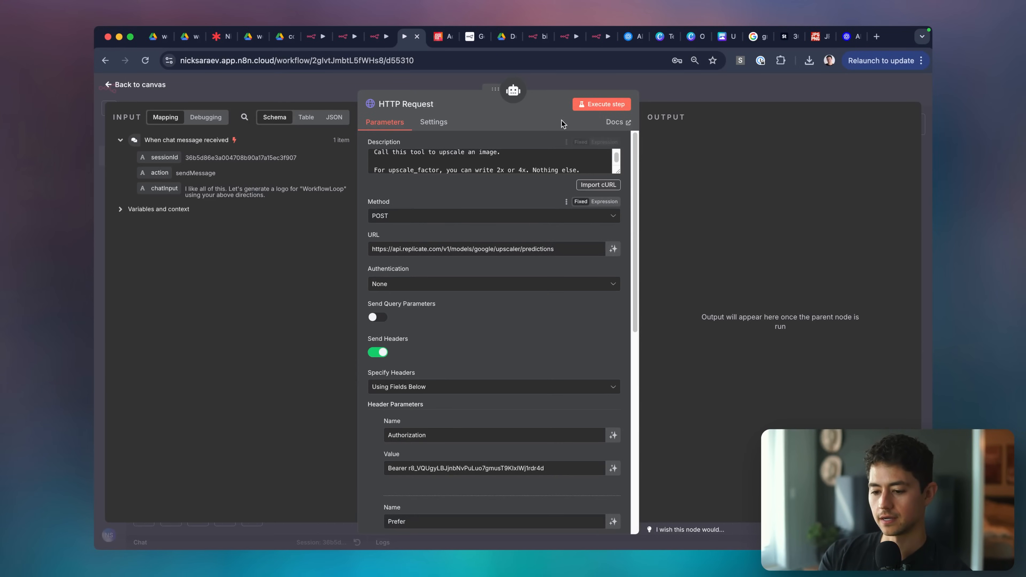
click(582, 105)
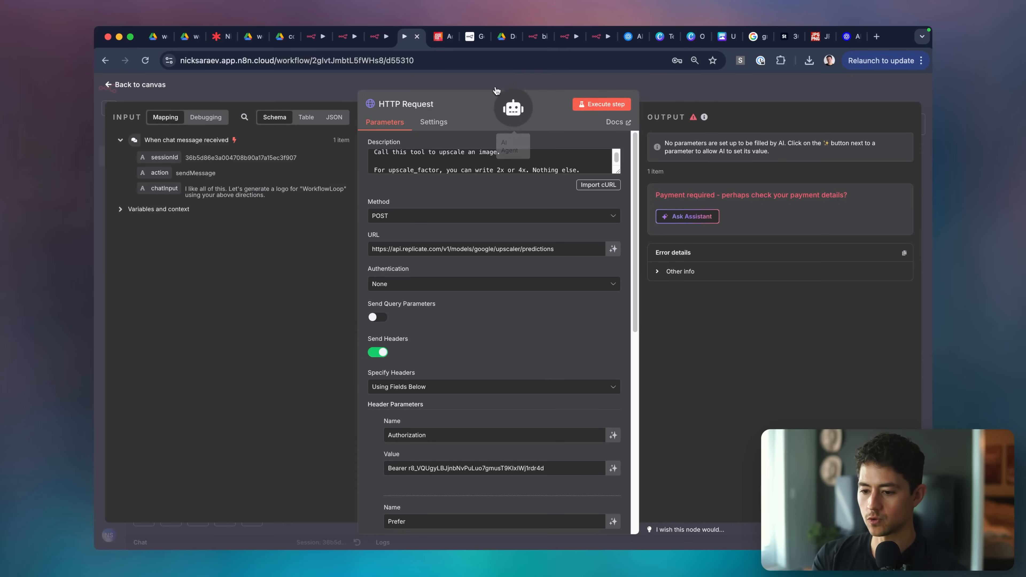
click(443, 36)
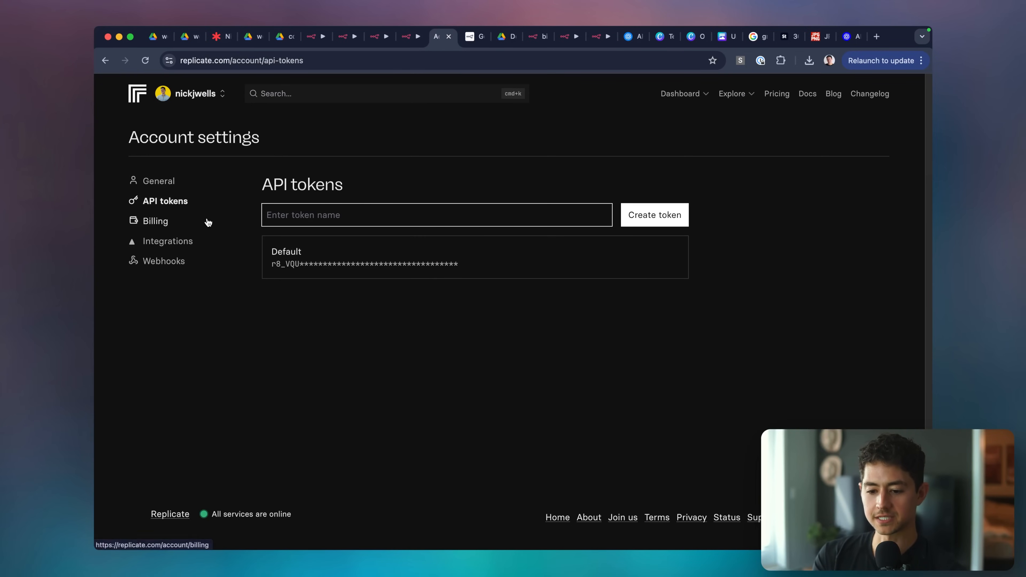
click(155, 221)
click(316, 266)
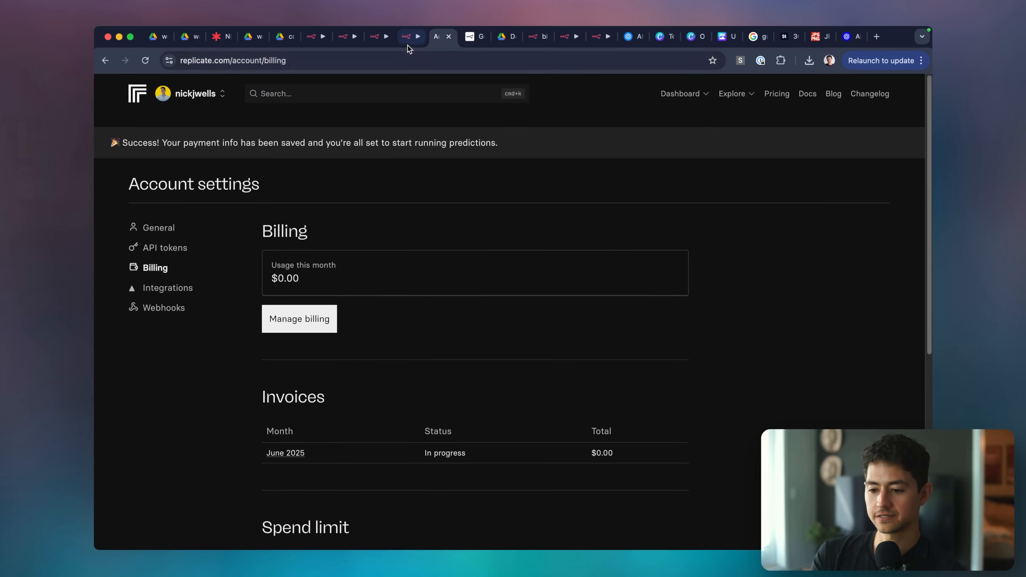
click(408, 39)
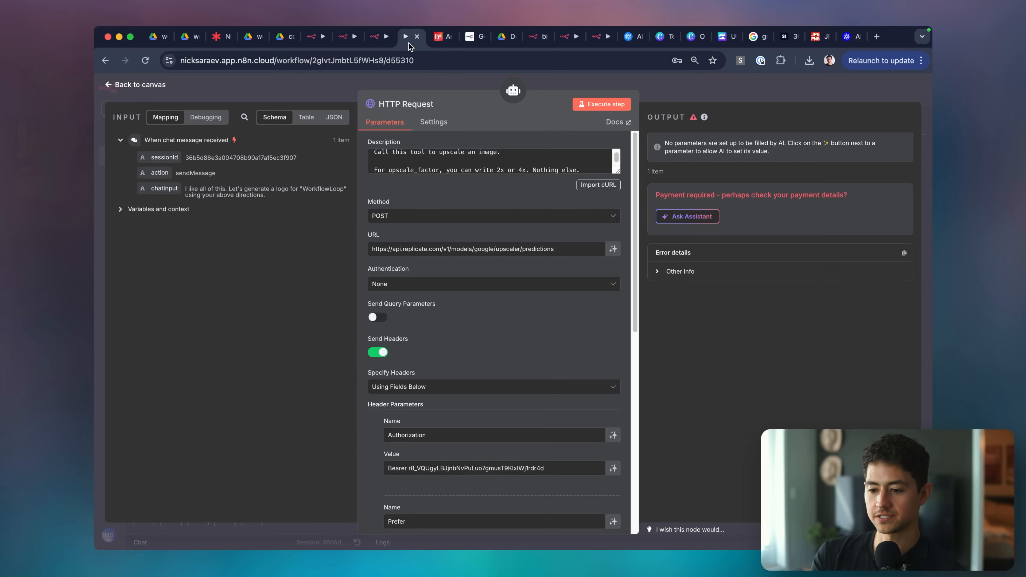
click(602, 104)
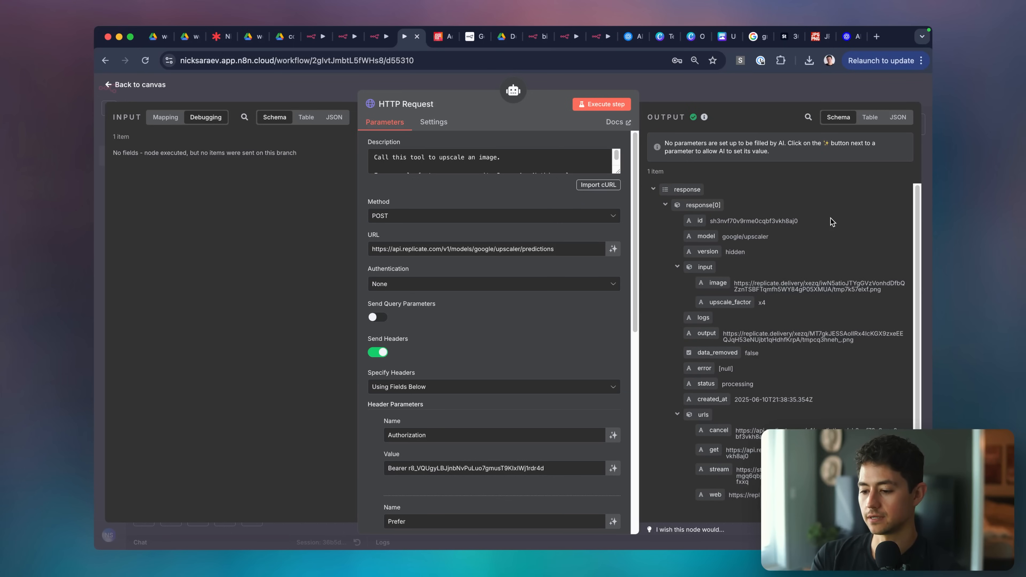
Open the returned output URL to inspect the x4 upscaled squirrel image.
scroll(809, 274, down, 1)
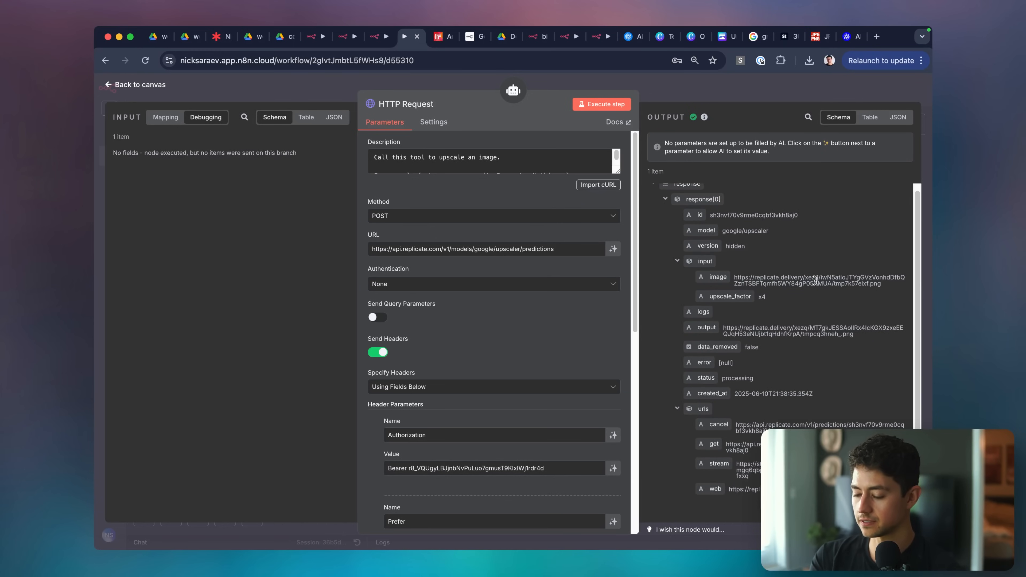
click(812, 331)
click(520, 370)
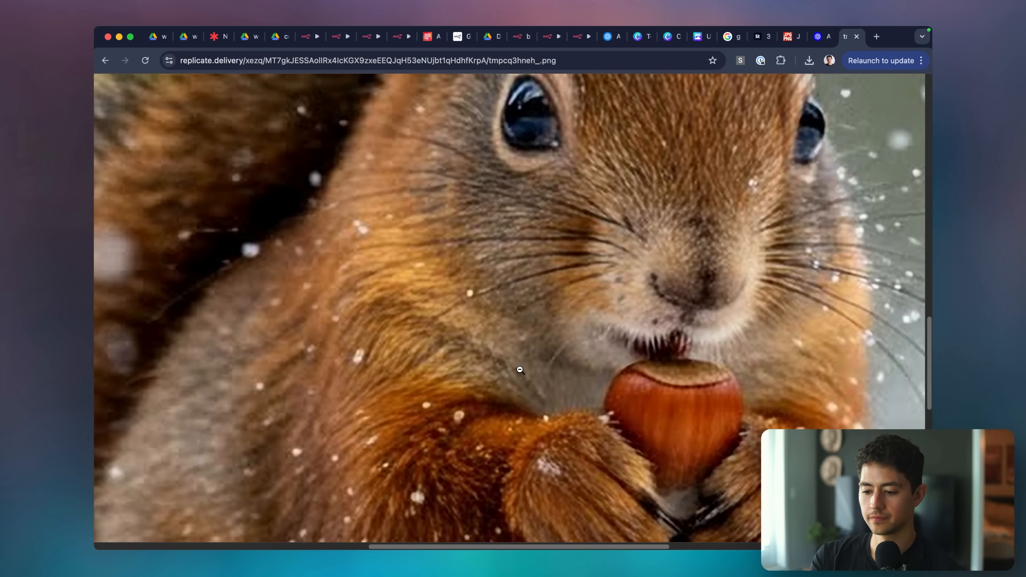
click(607, 268)
key(super+w)
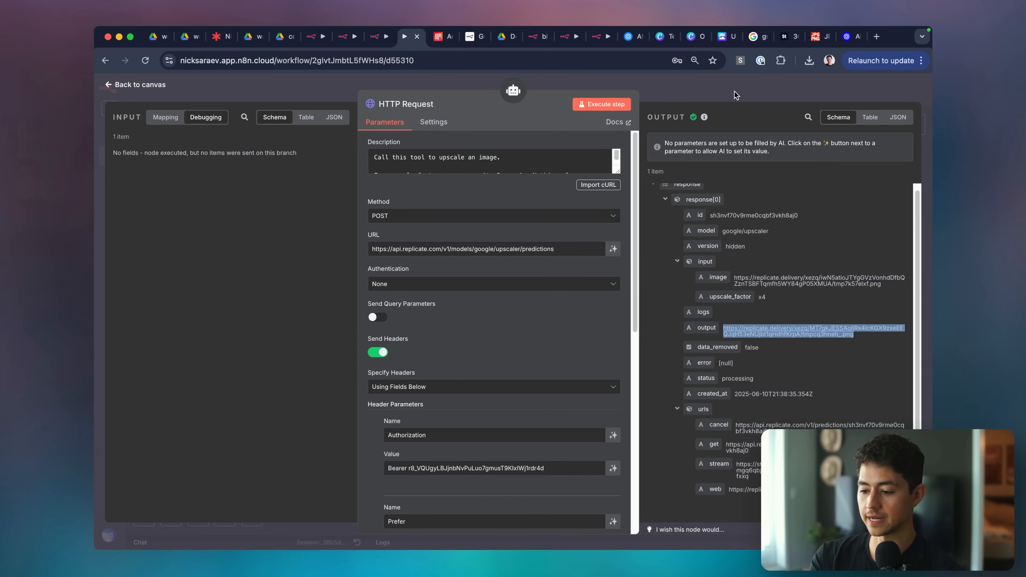
Add a Description line telling the tool to return response[0].output as nice markdown.
scroll(550, 244, down, 1)
drag(616, 150, 617, 247)
click(601, 178)
text(Return the "output)
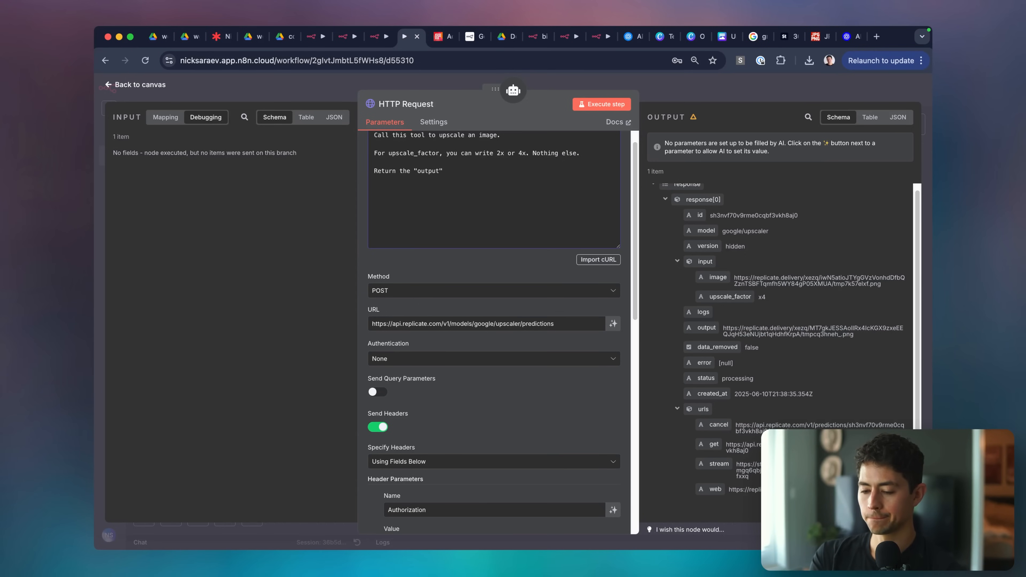
text(response[0])
key(Right)
key(BackSpace)
text(.)
key(super+Right)
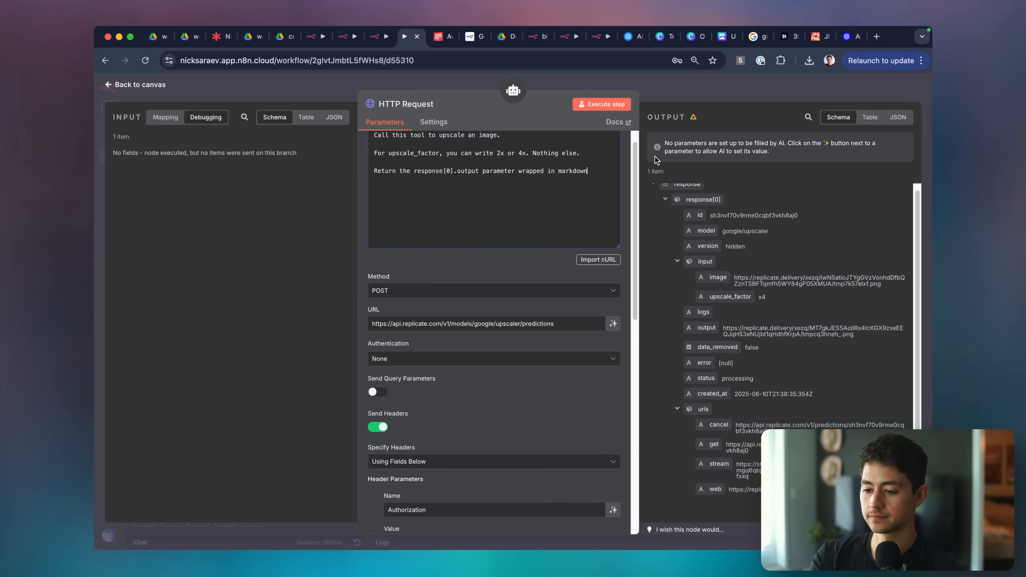
key(alt+Left)
text(nice)
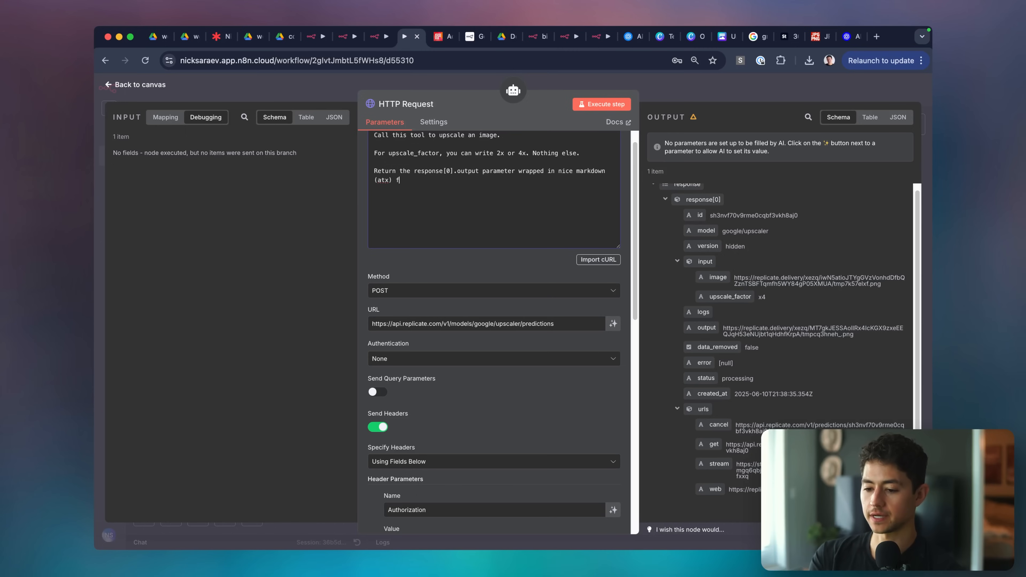
scroll(550, 275, down, 10)
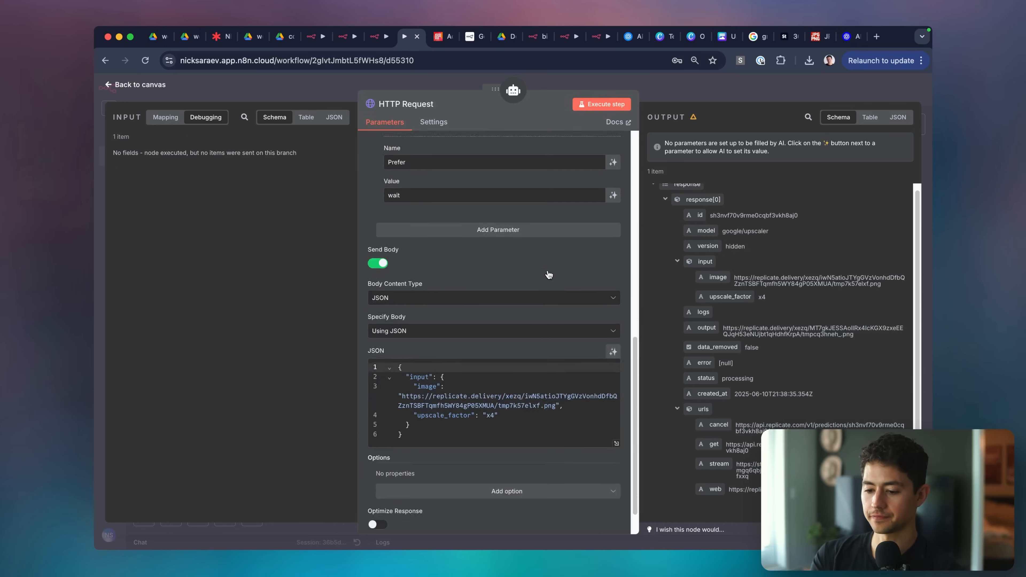
scroll(550, 275, up, 12)
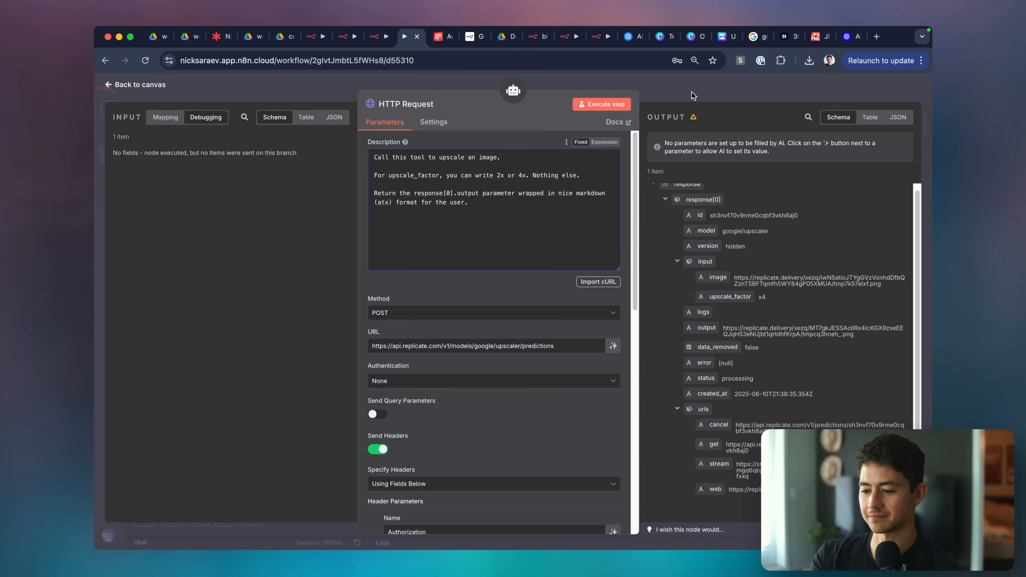
Rename the HTTP Request node to 'Upscale Image' and save the workflow.
click(709, 79)
scroll(640, 231, left, 1)
right_click(626, 344)
click(678, 303)
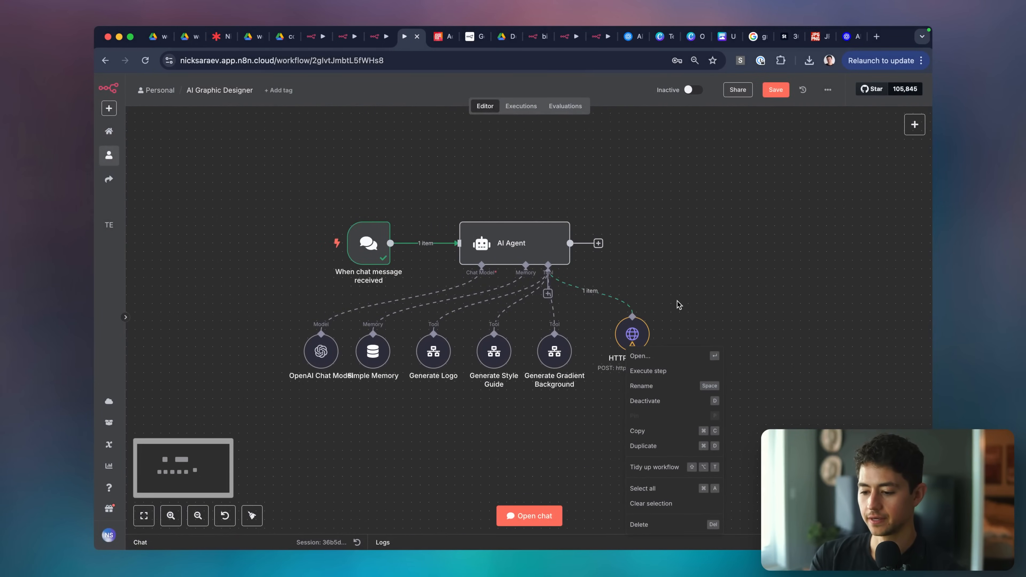
click(637, 334)
key(space)
text(Upscale Image)
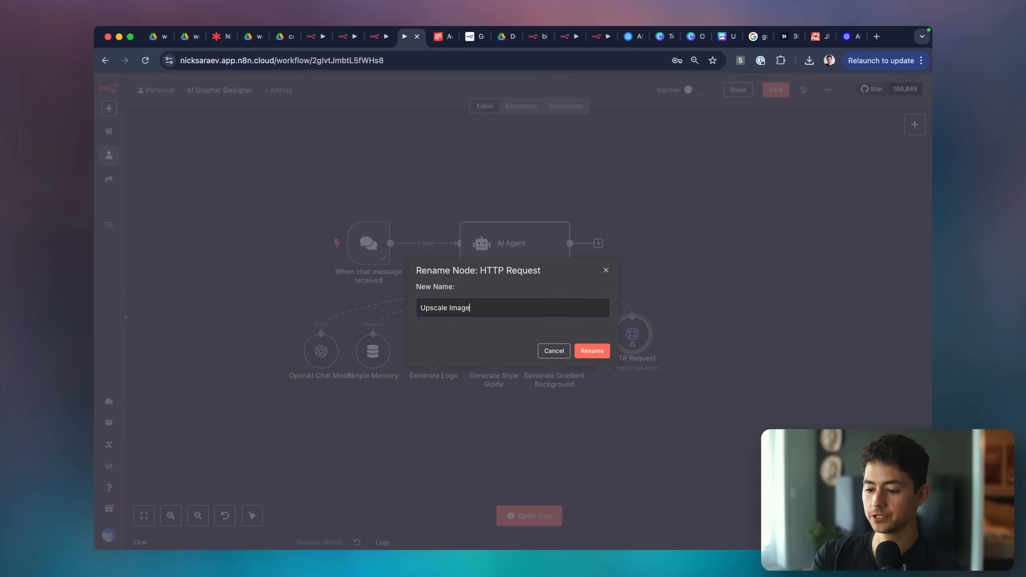
key(Return)
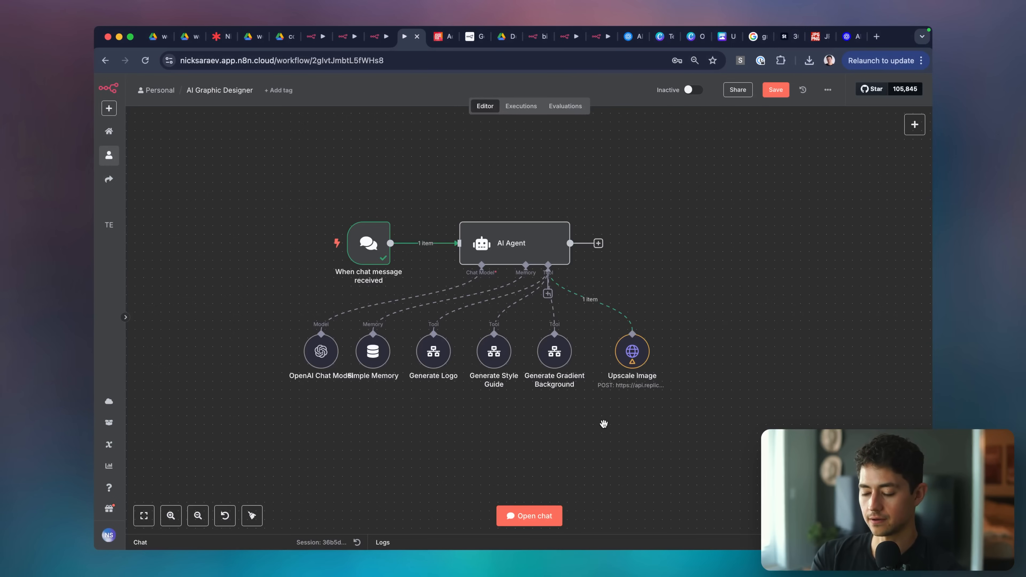
key(super+s)
scroll(580, 444, down, 1)
double_click(611, 318)
Make the JSON body an expression and replace the hardcoded image URL with {{$fromAI("inputImageUrl")}}.
click(587, 313)
scroll(542, 373, down, 1)
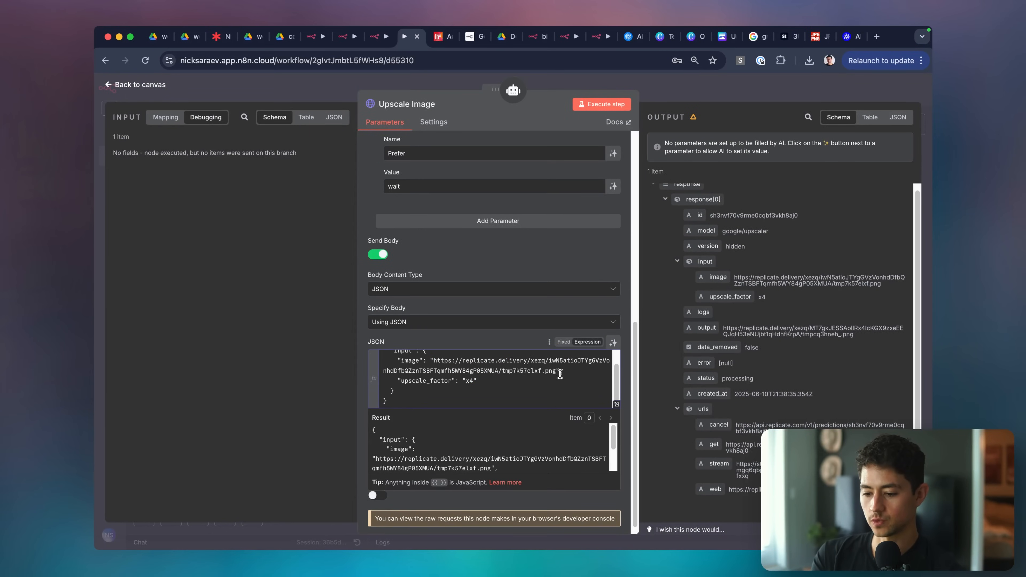
drag(433, 358, 558, 371)
key(BackSpace)
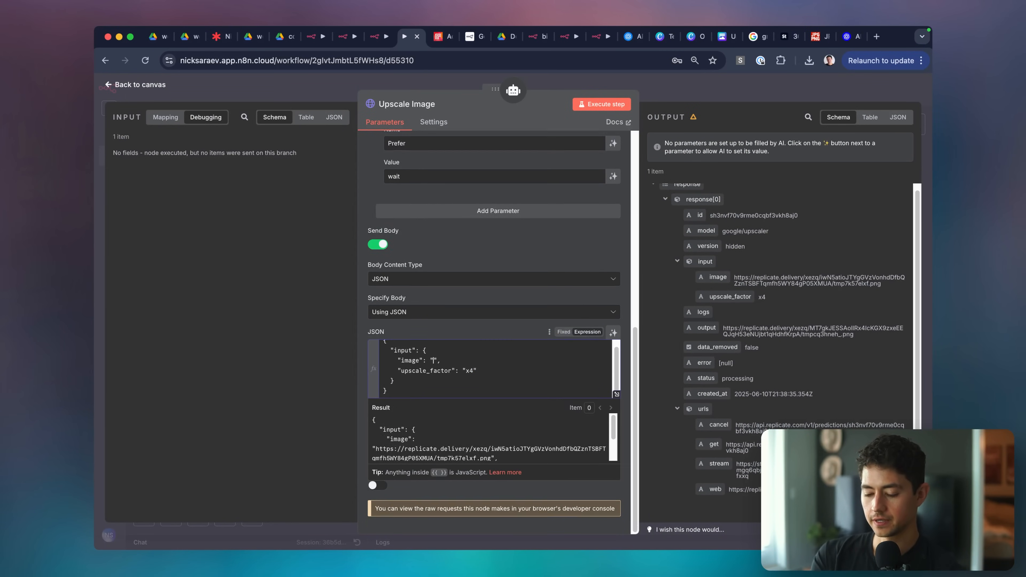
text({{)
text($fromAI()
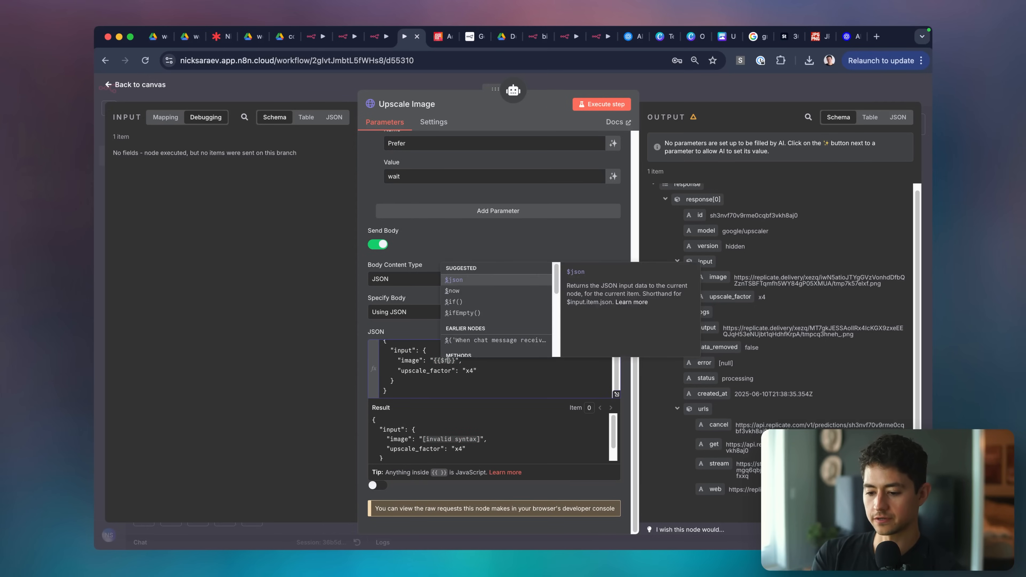
text(")
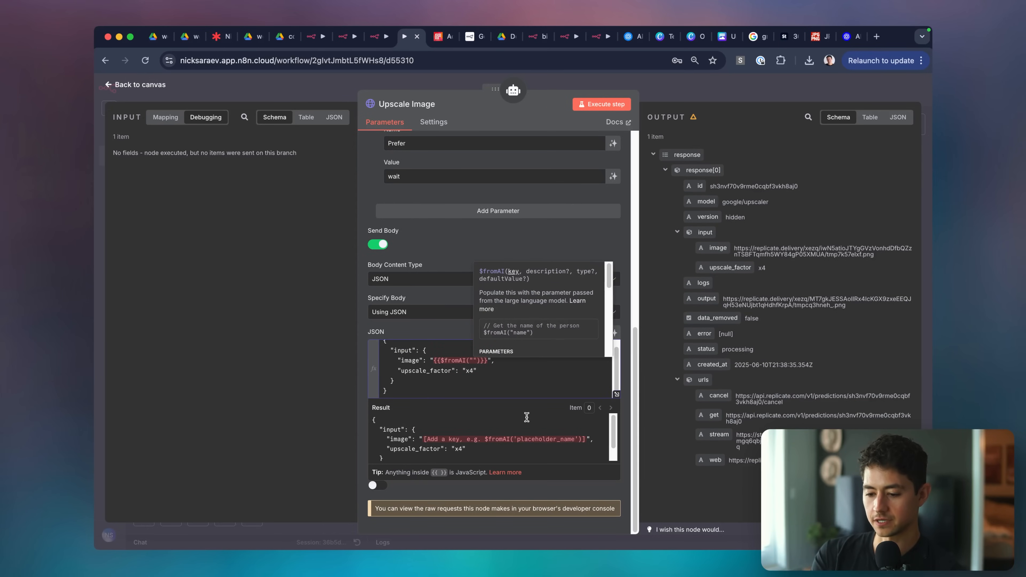
text(inputImageUrl)
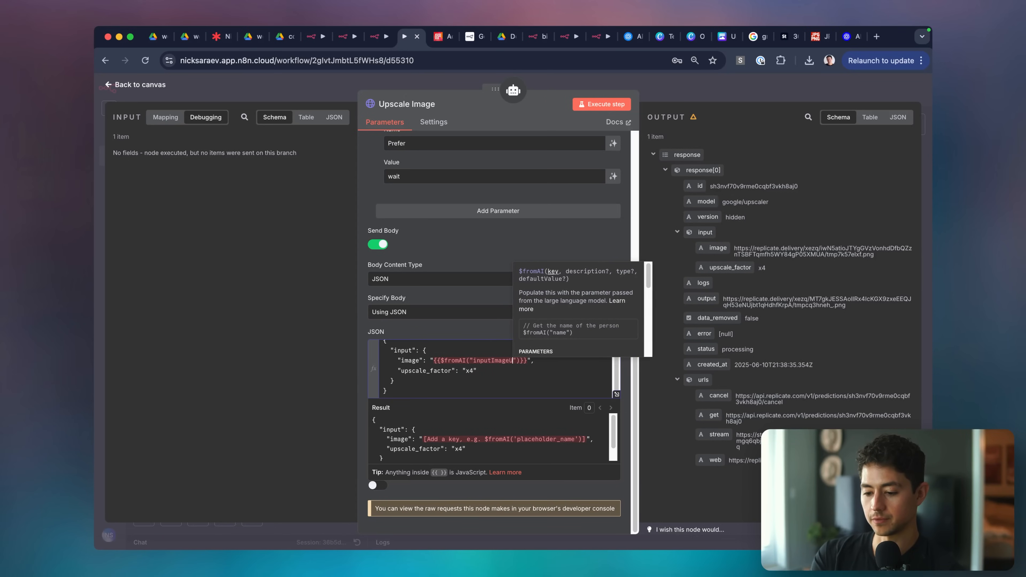
click(480, 369)
Replace the x4 value with a copy of the $fromAI expression, renaming its key to upscale_factor.
double_click(469, 371)
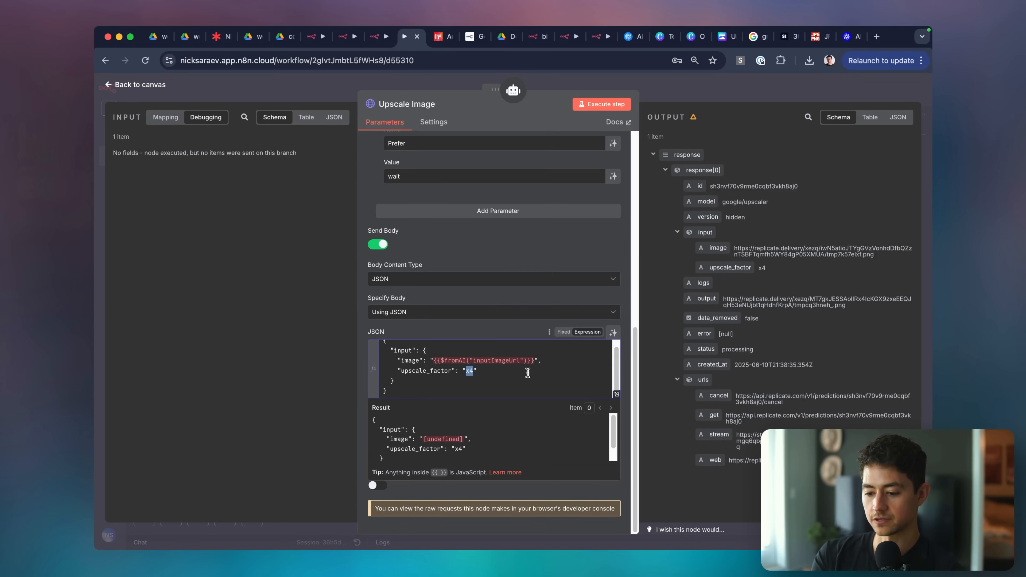
click(536, 362)
shift+click(431, 359)
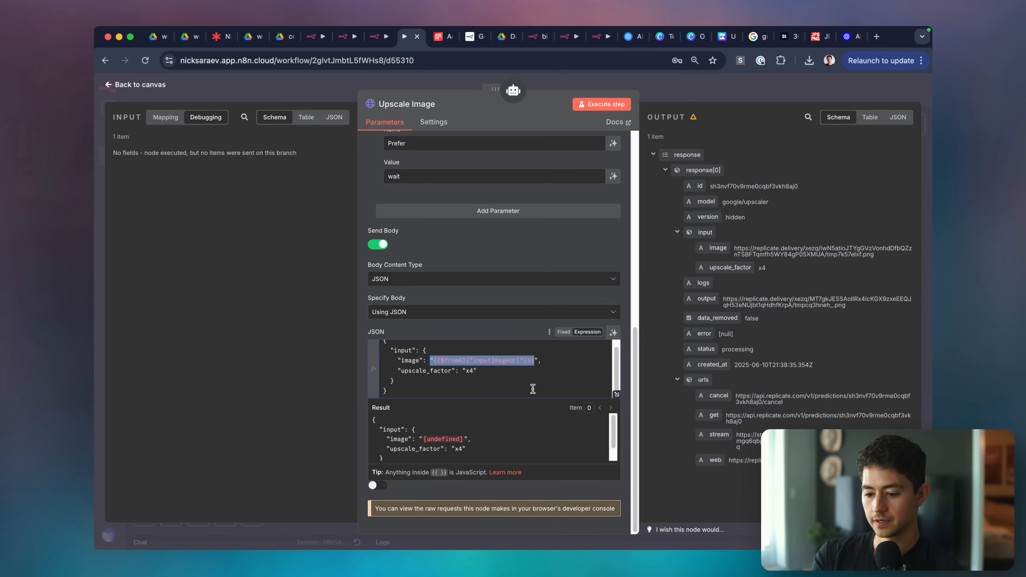
click(537, 361)
shift+click(435, 361)
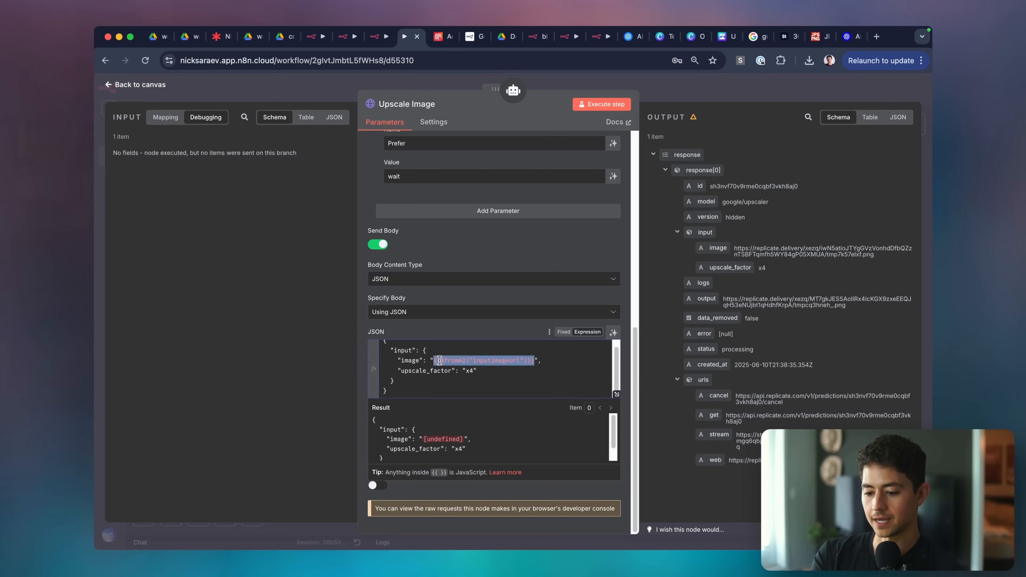
key(ctrl+c)
double_click(471, 370)
key(ctrl+v)
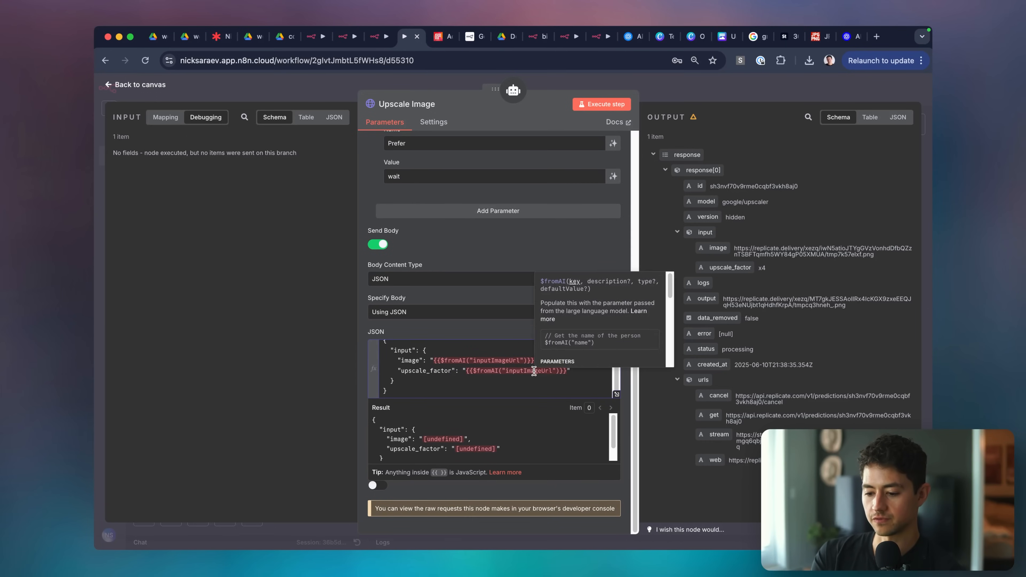
double_click(534, 371)
text(upscale_f)
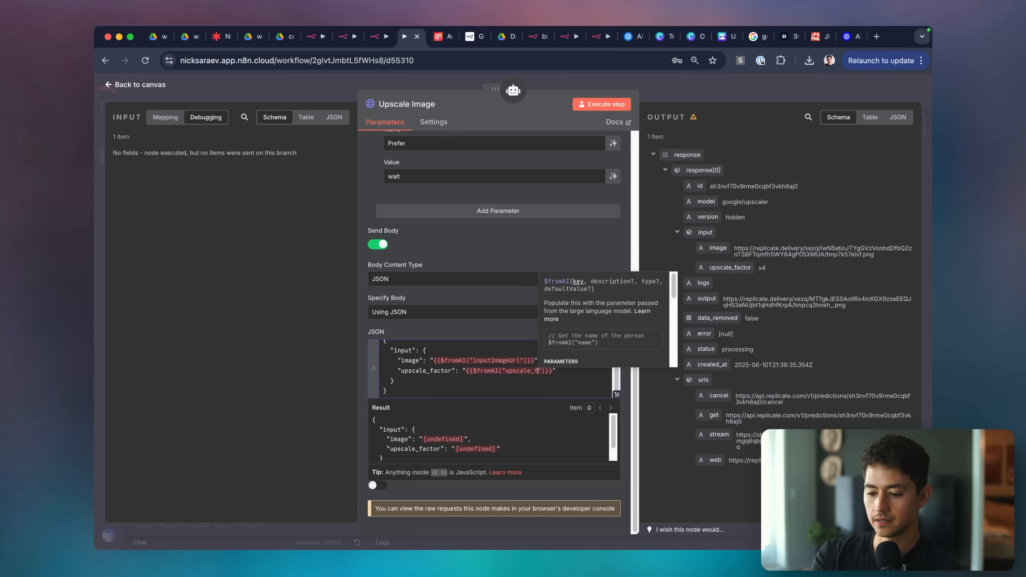
text(actor)
click(500, 371)
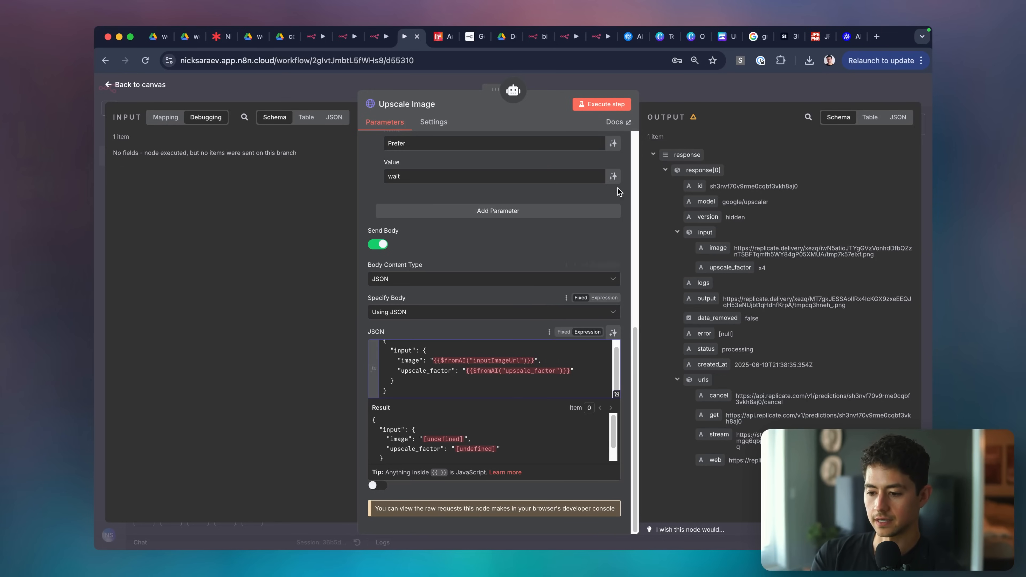
Close the Upscale Image node and save the workflow.
click(677, 96)
key(super+s)
click(529, 516)
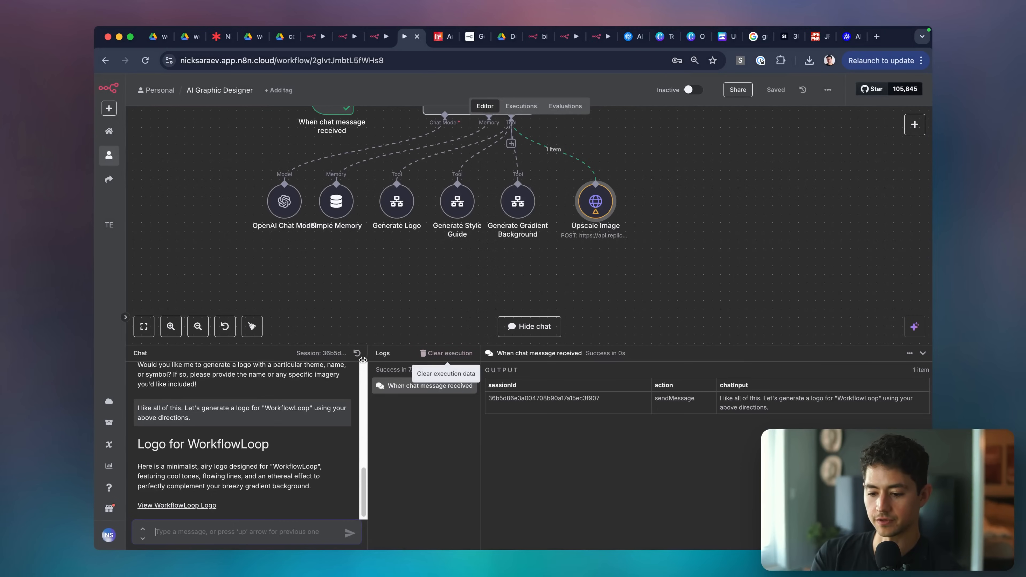
Clear the previous chat execution and start a new chat with the question 'Hey! what...'.
click(423, 353)
click(357, 353)
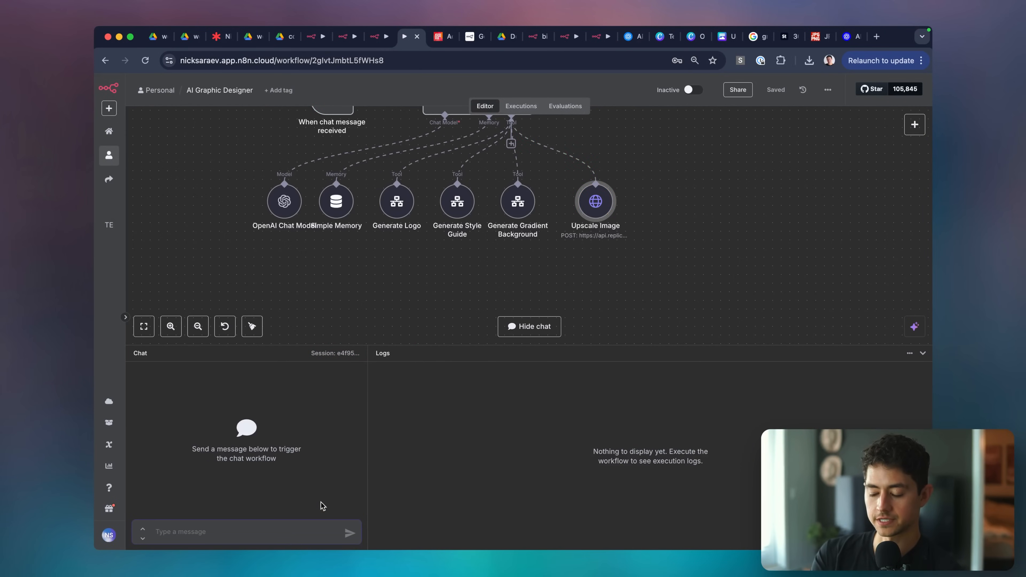
text(Hey! what's up. what tools do u have available?)
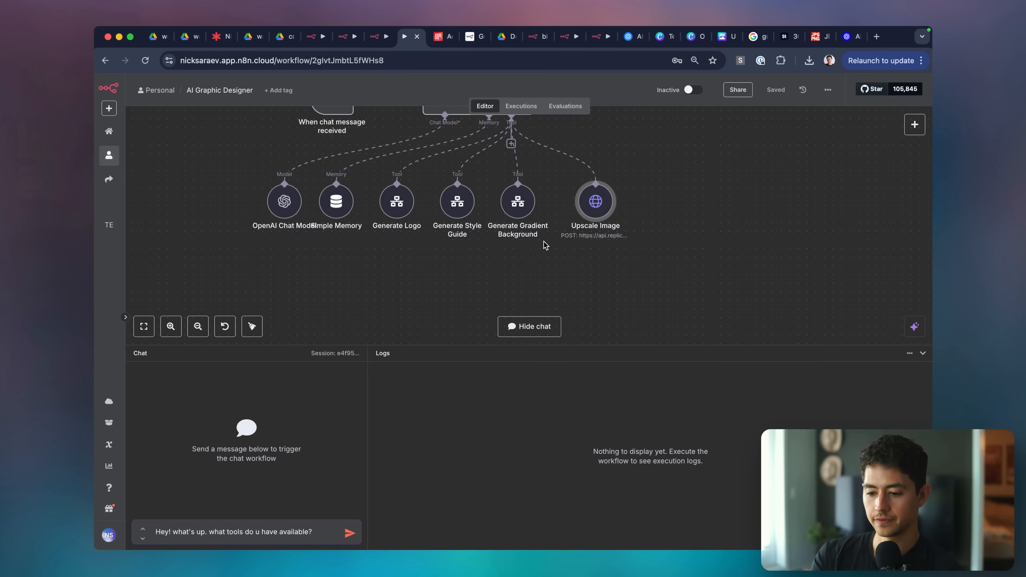
Append 'Then you can also upscale them.' to the AI Agent's System Message, then send the tools question.
scroll(545, 244, up, 3)
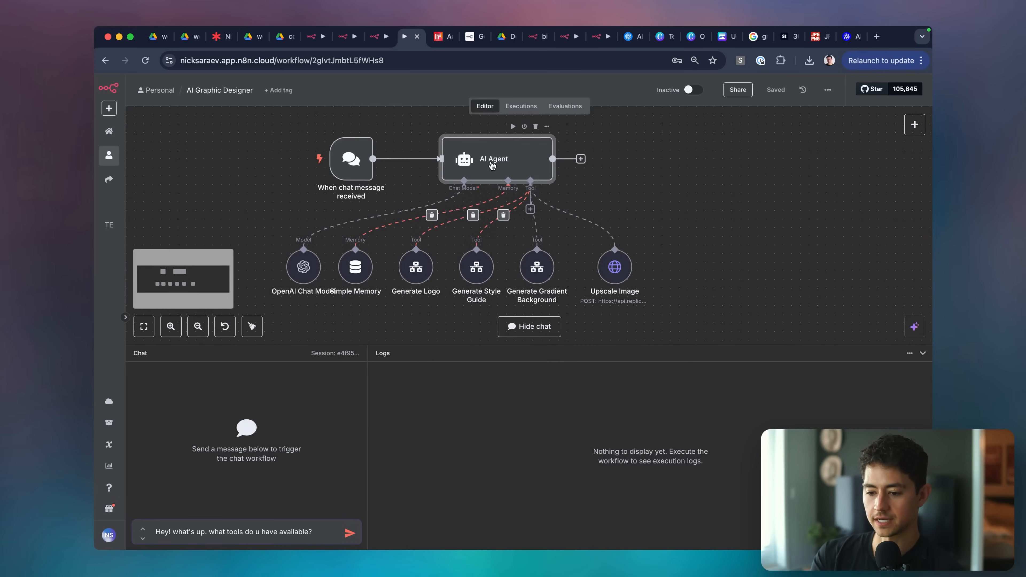
double_click(501, 162)
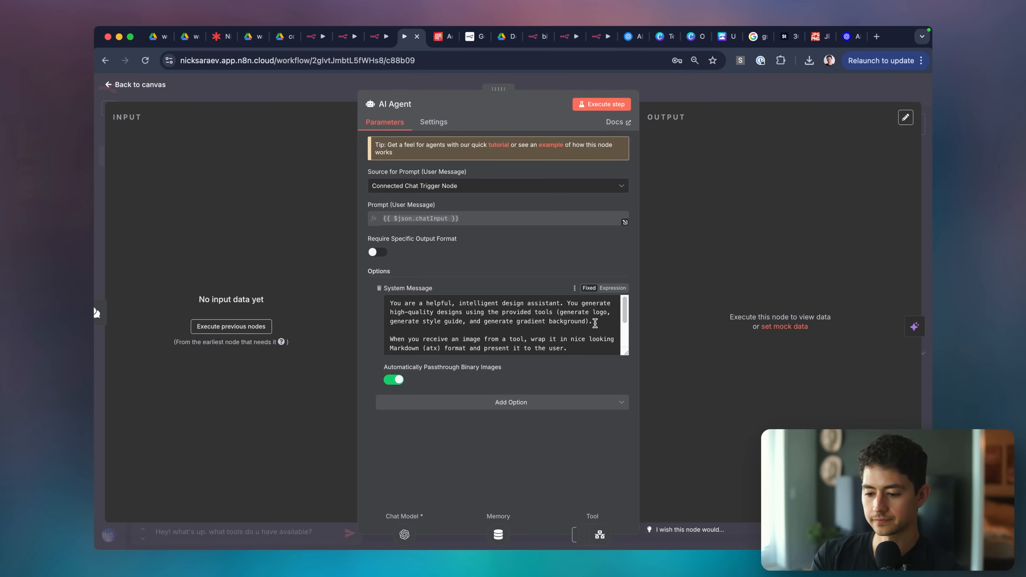
click(595, 323)
text(Then you ca)
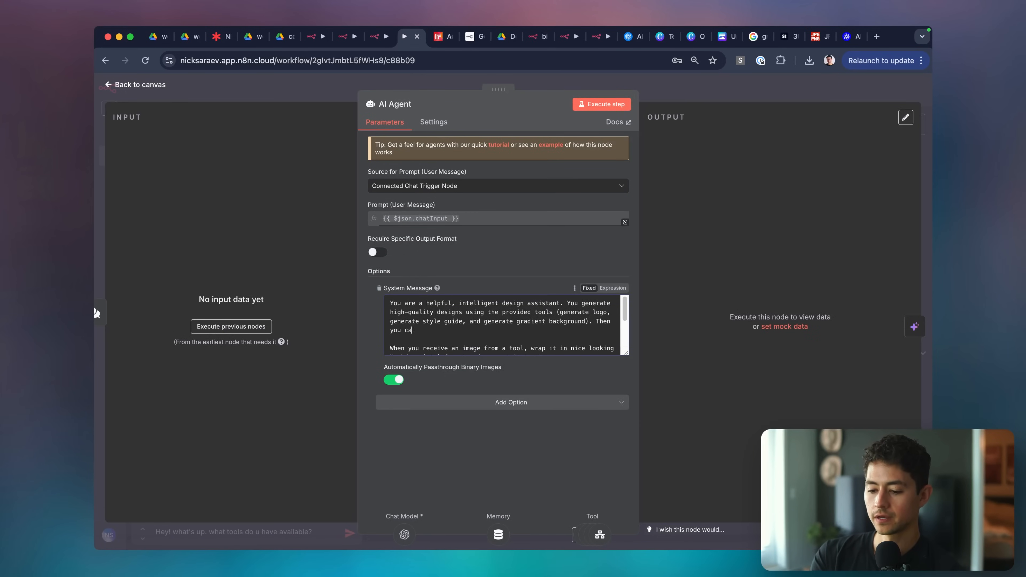
text(n also upscale them.)
key(super+a)
scroll(589, 330, down, 2)
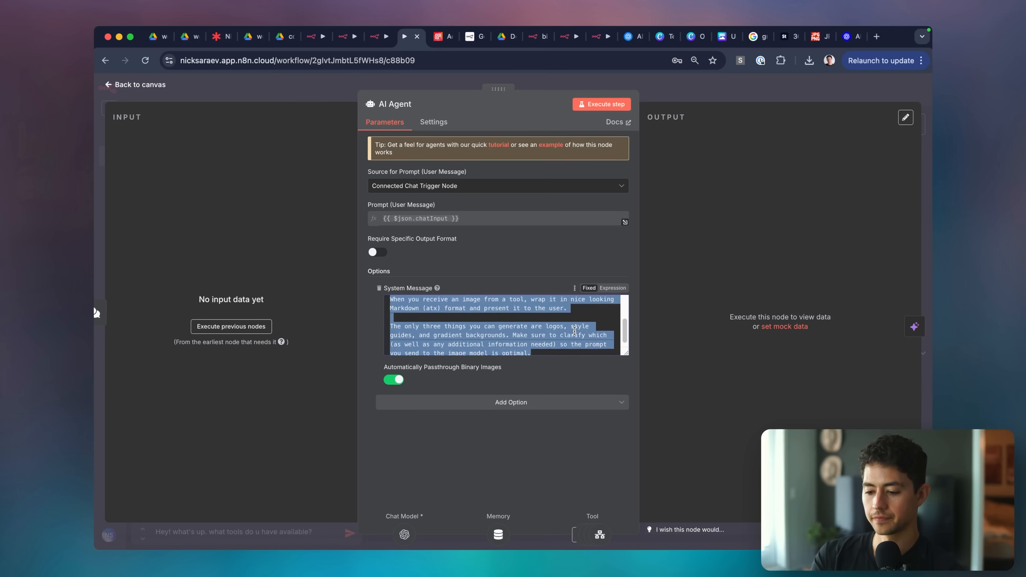
click(575, 348)
click(681, 91)
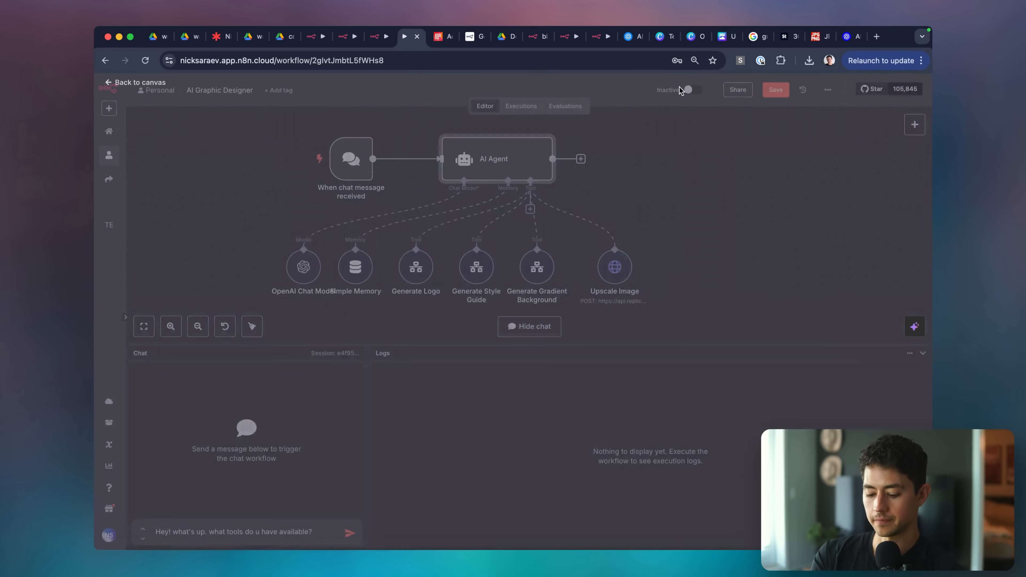
click(285, 535)
key(Return)
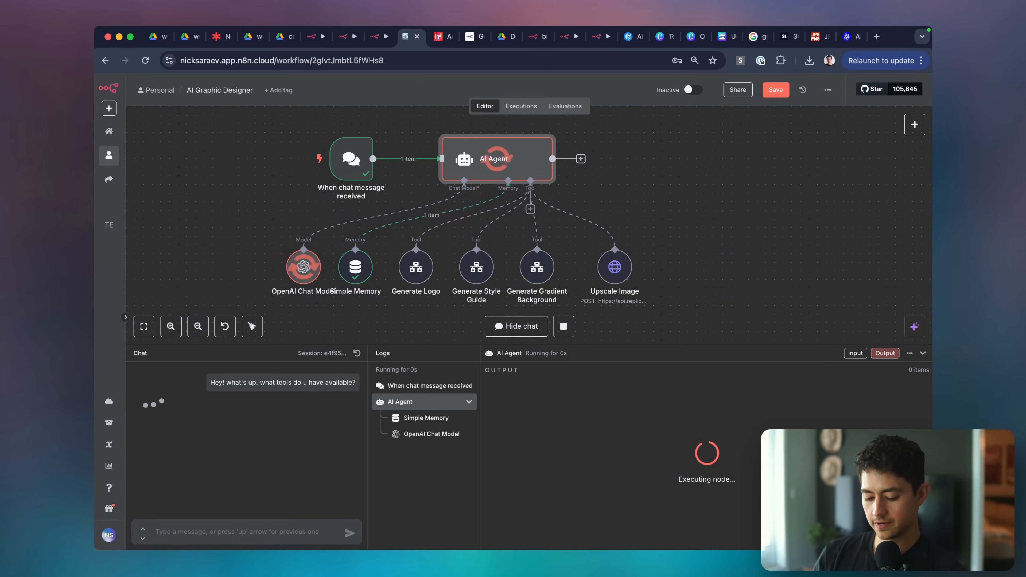
Send the chat message 'Okay, great. Generate me a super funky dory gradient!'.
click(286, 538)
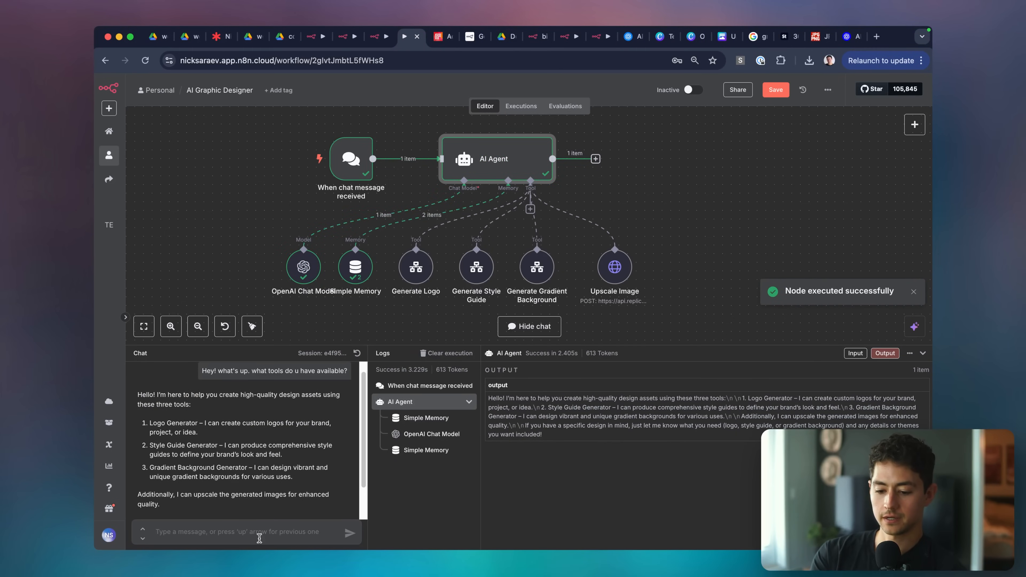
scroll(231, 462, down, 2)
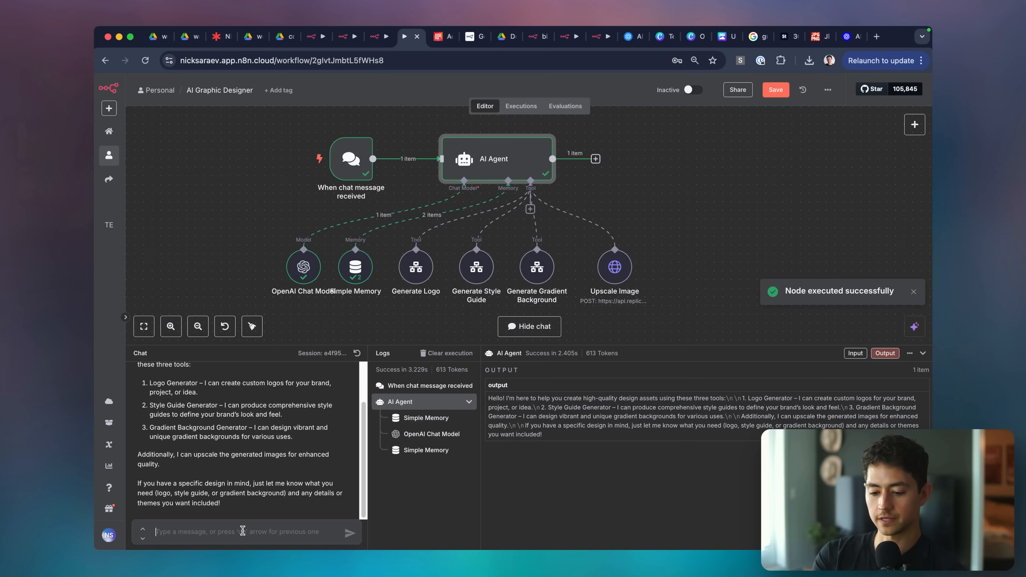
text(Okay, great. genereate)
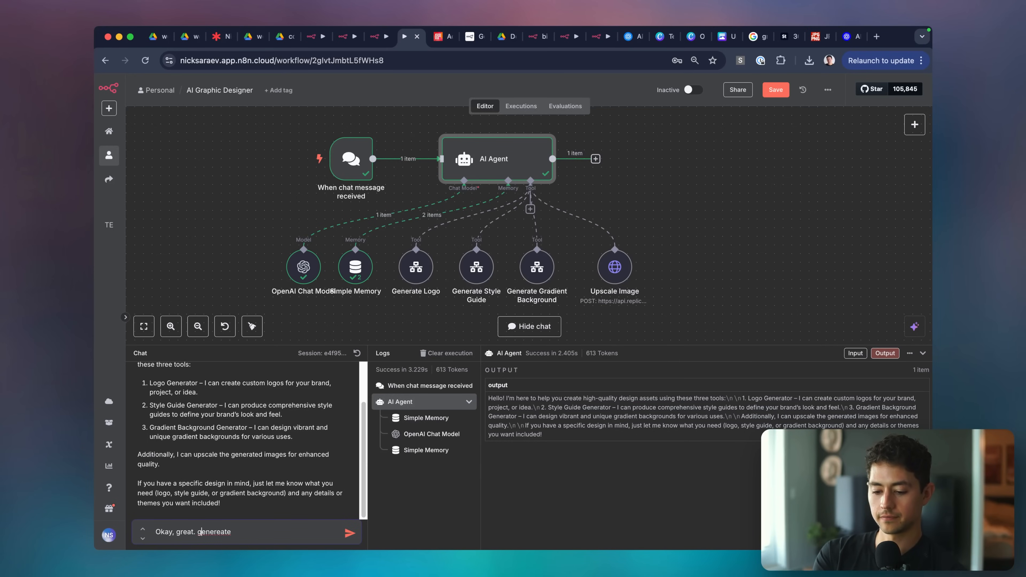
key(BackSpace)
text(G)
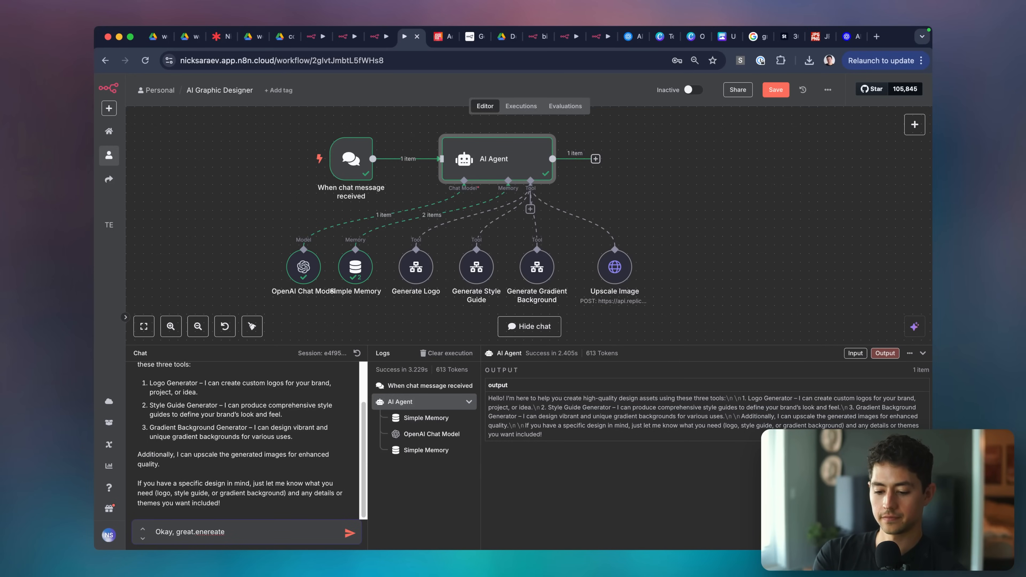
key(super+a)
key(Right)
key(BackSpace)
key(BackSpace)
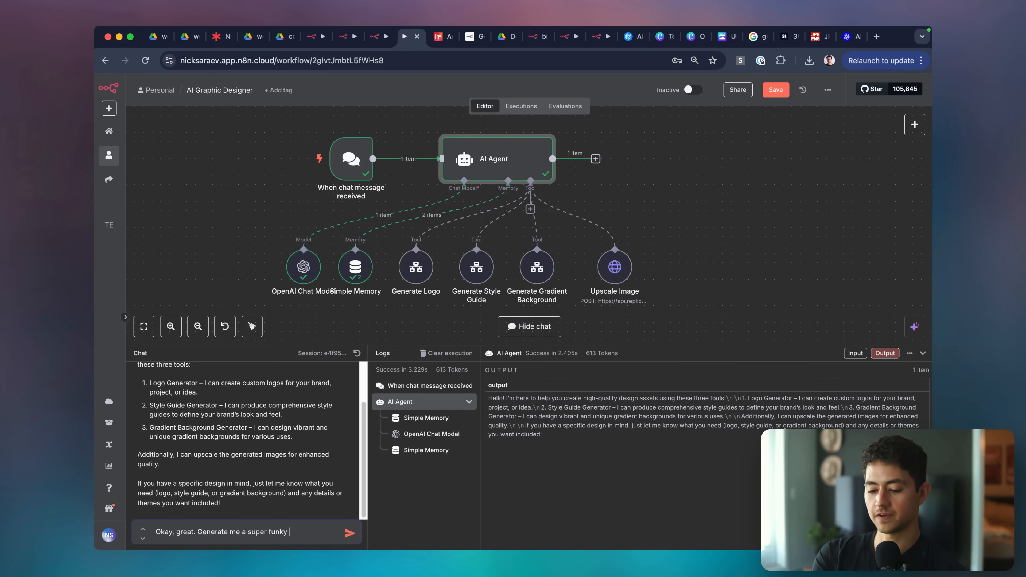
text(te me a super funky dory gradient!)
key(Return)
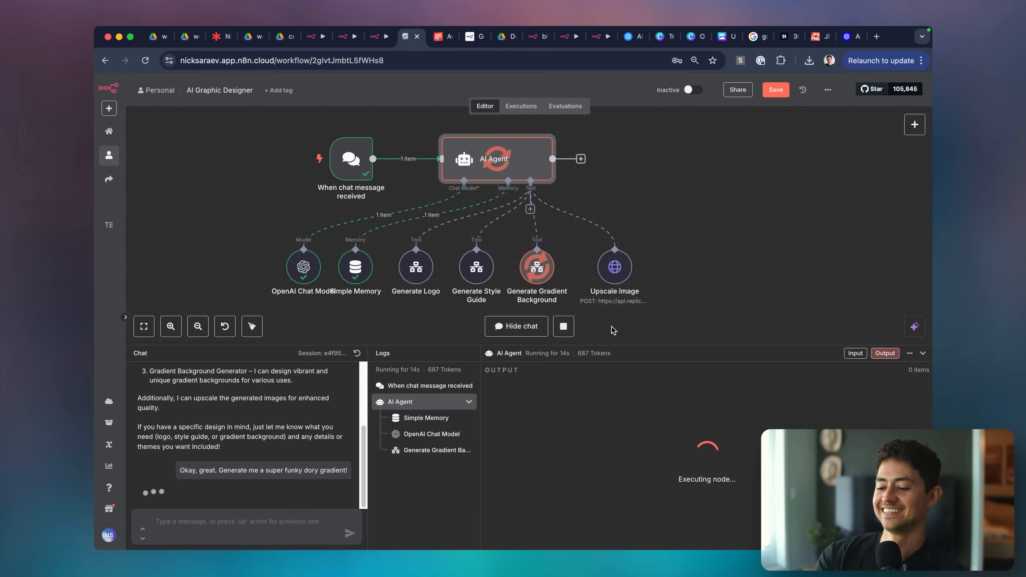
Resize the chat and logs panel while the agent works.
drag(638, 346, 647, 373)
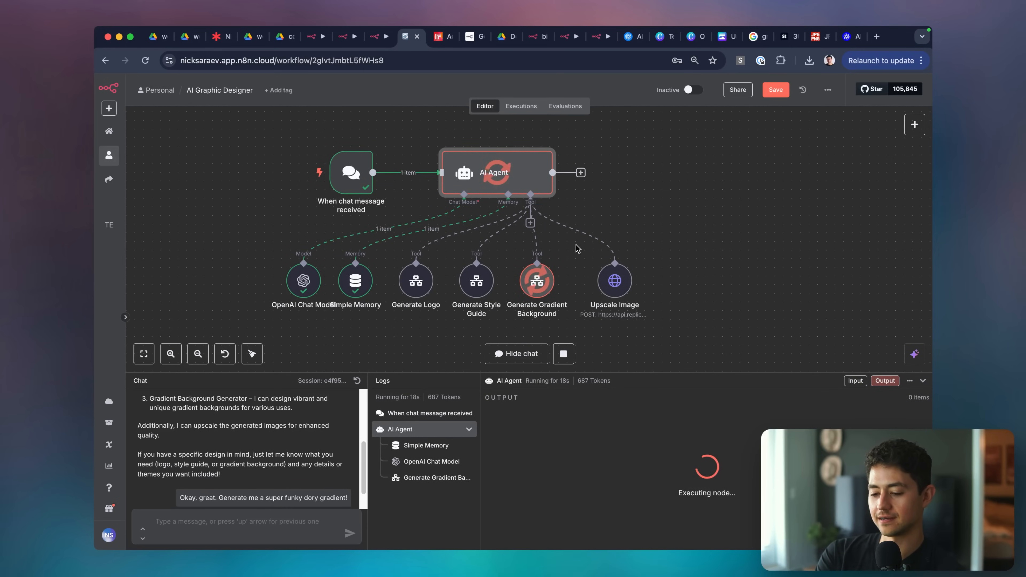
key(super+a)
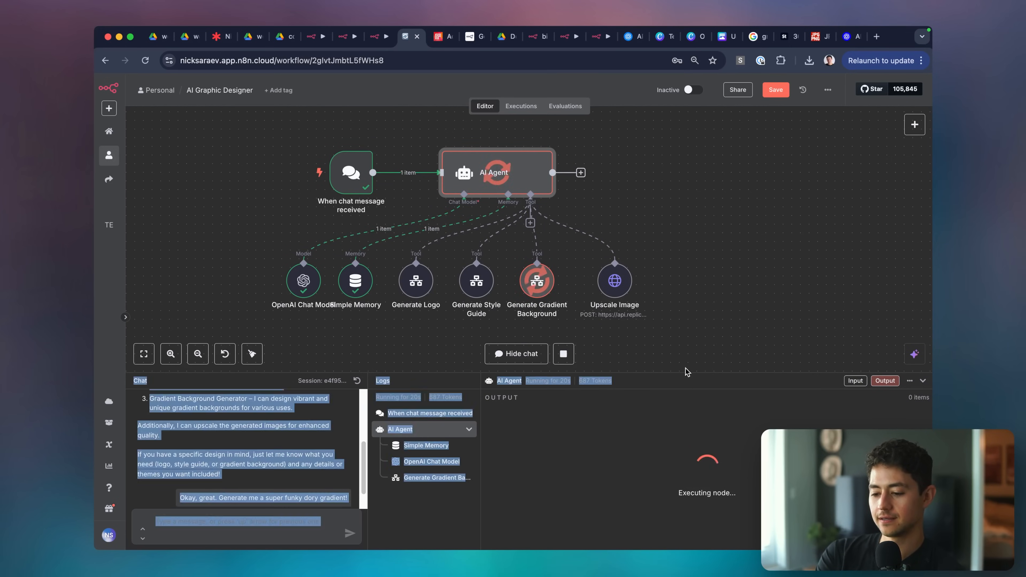
click(686, 367)
drag(667, 382, 629, 358)
click(631, 381)
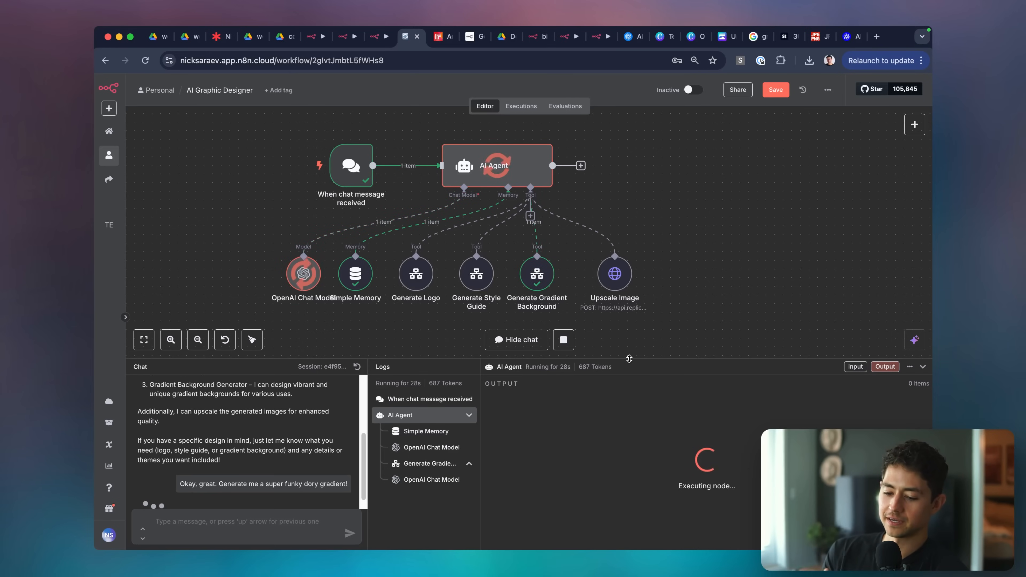
Open the returned Google Drive gradient image, then draft 'Great. Please upscale this.' in chat.
click(226, 474)
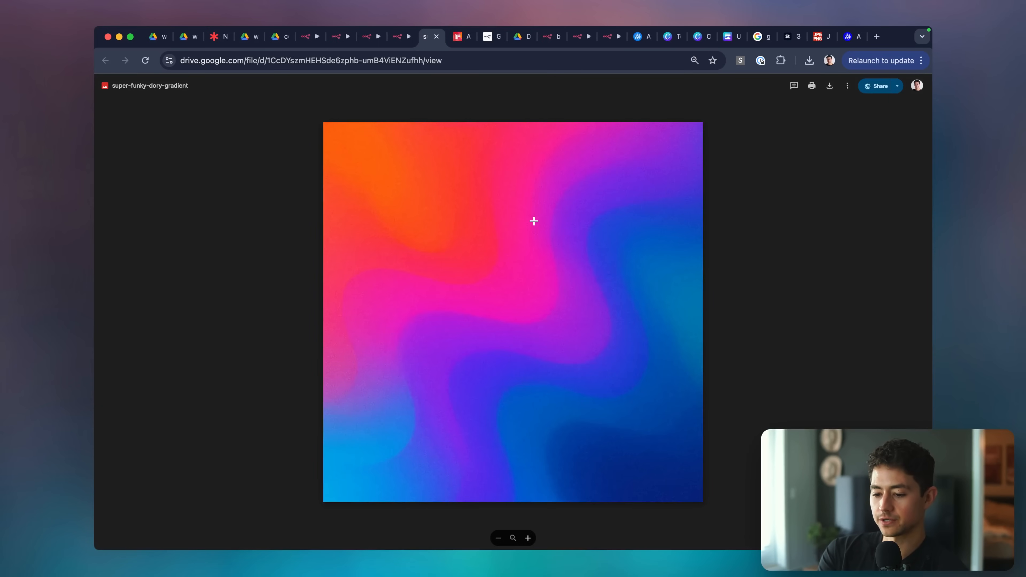
click(534, 221)
click(534, 222)
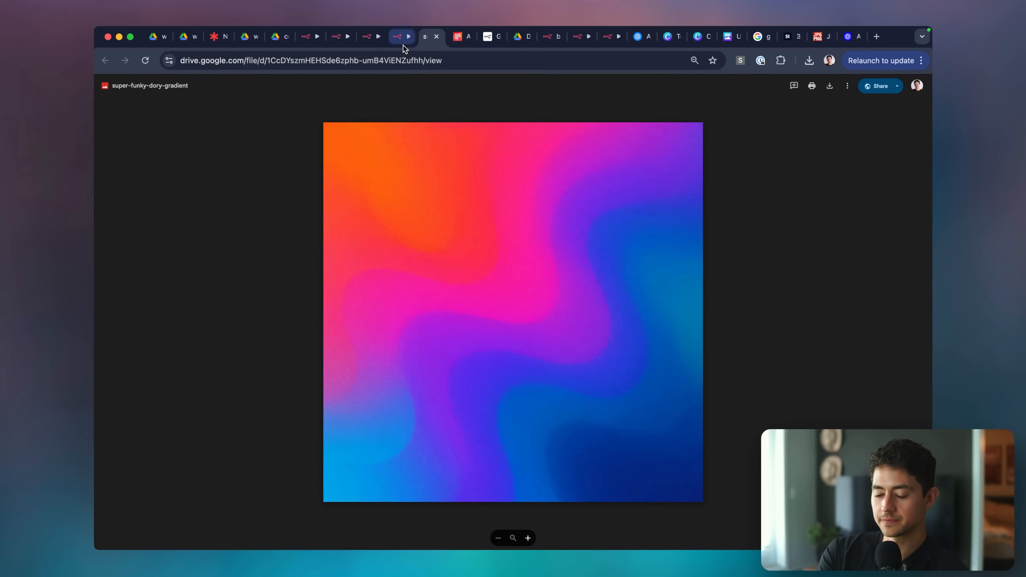
click(401, 37)
text(Great. Please)
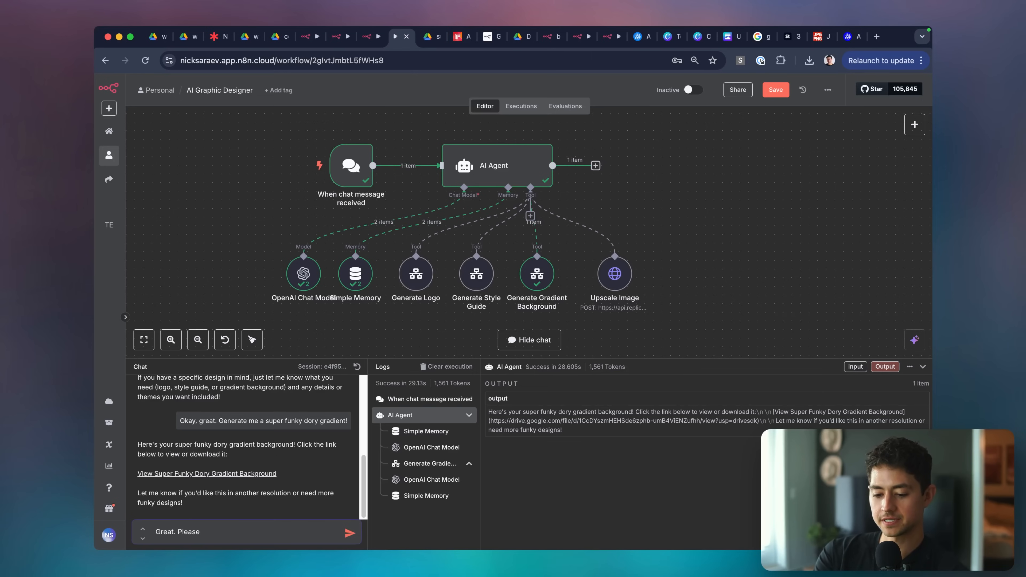
text( upscale this.)
Send 'Great. Please upscale this.' and expand Other info in the Upscale Image error details.
key(Return)
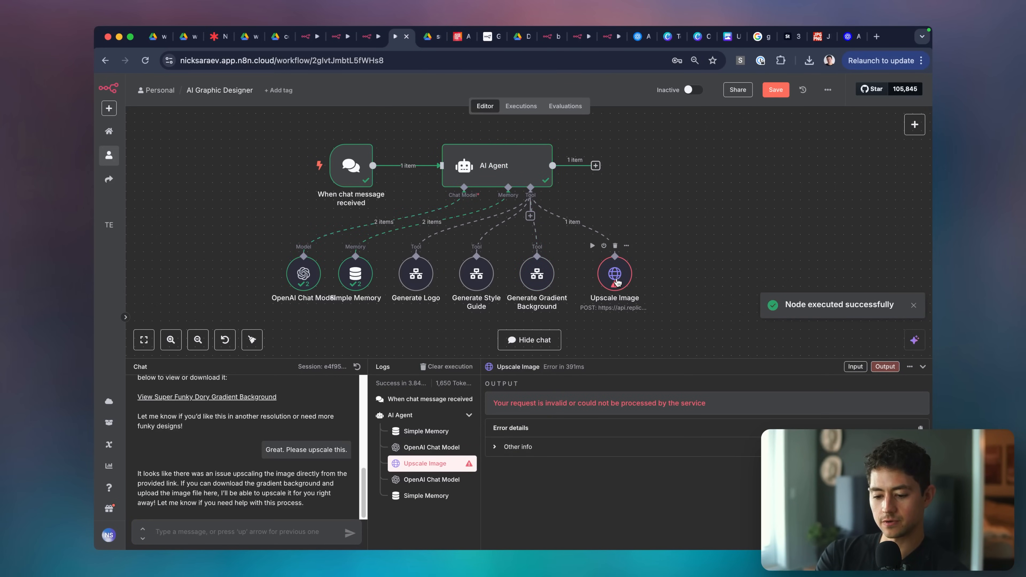
click(270, 539)
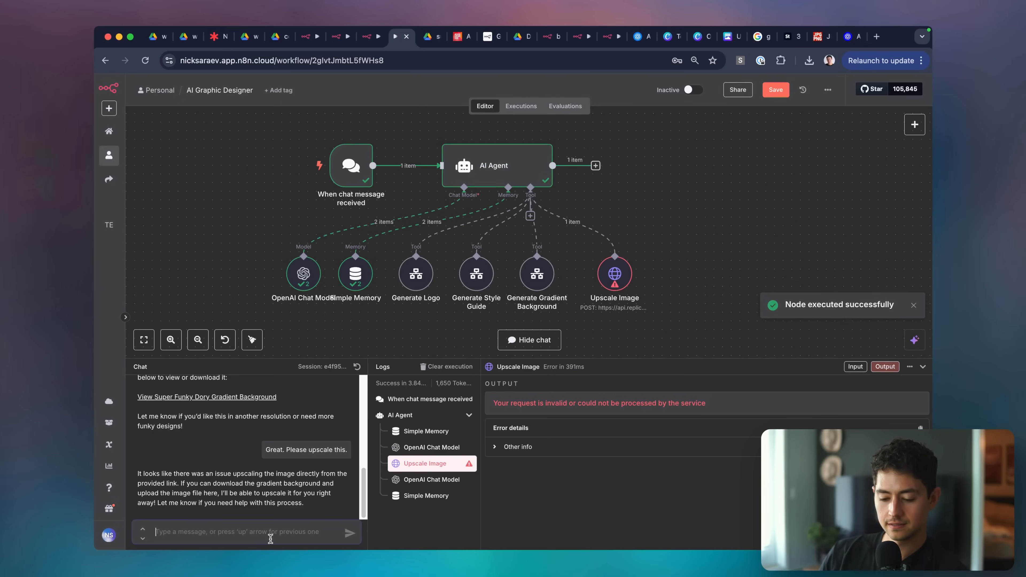
double_click(615, 274)
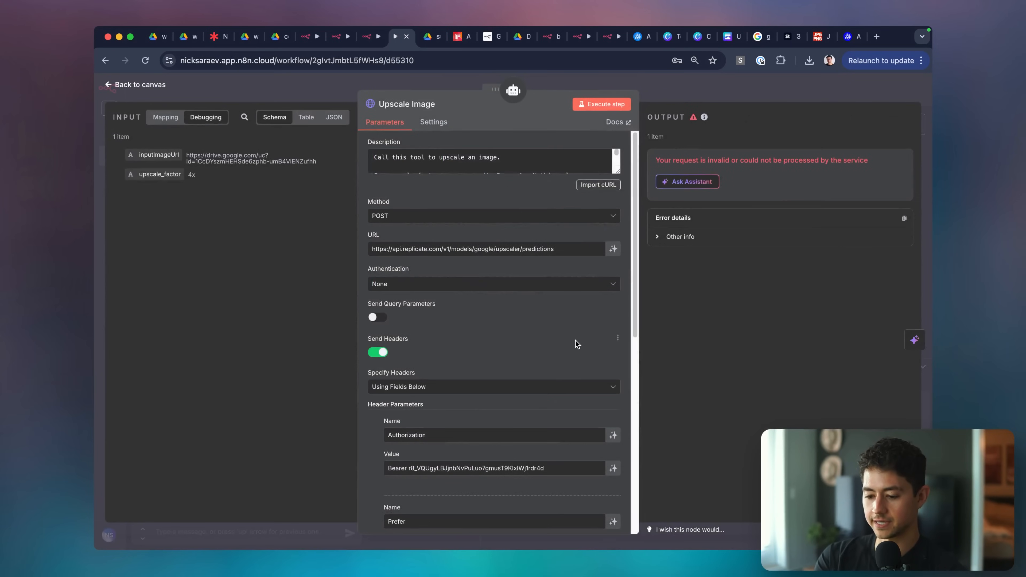
scroll(576, 344, down, 1)
click(673, 238)
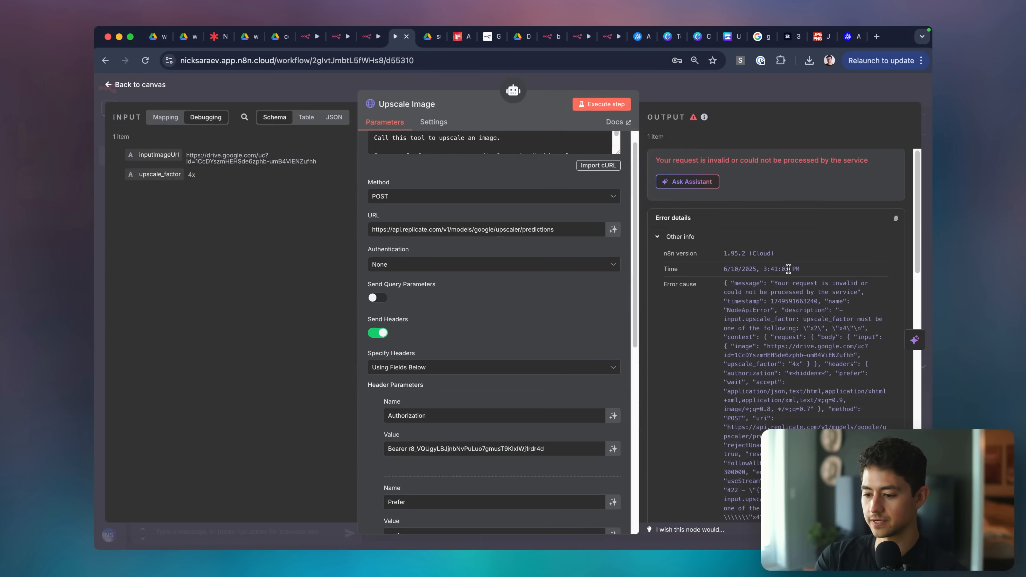
scroll(788, 269, down, 2)
scroll(880, 279, down, 5)
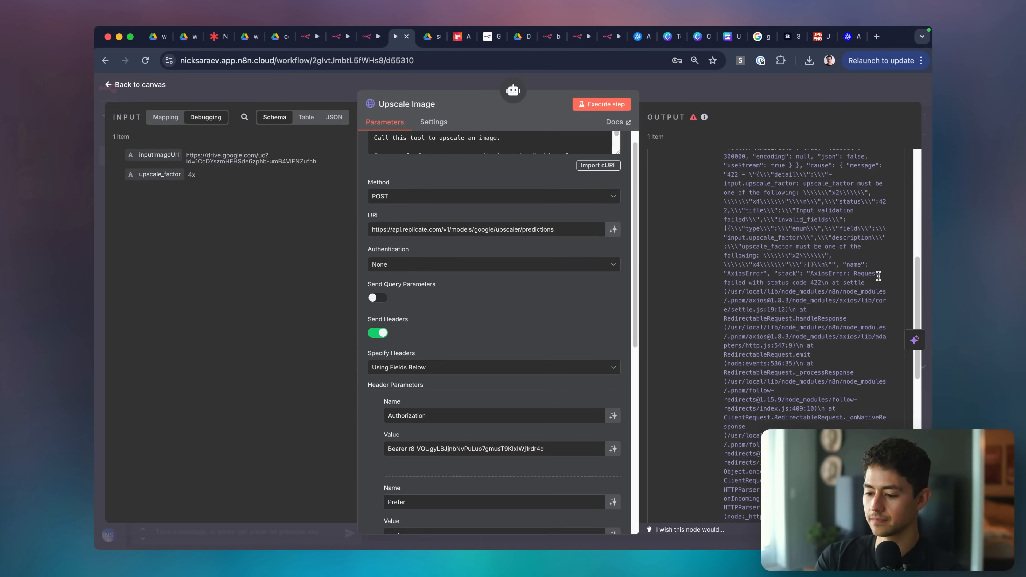
key(Escape)
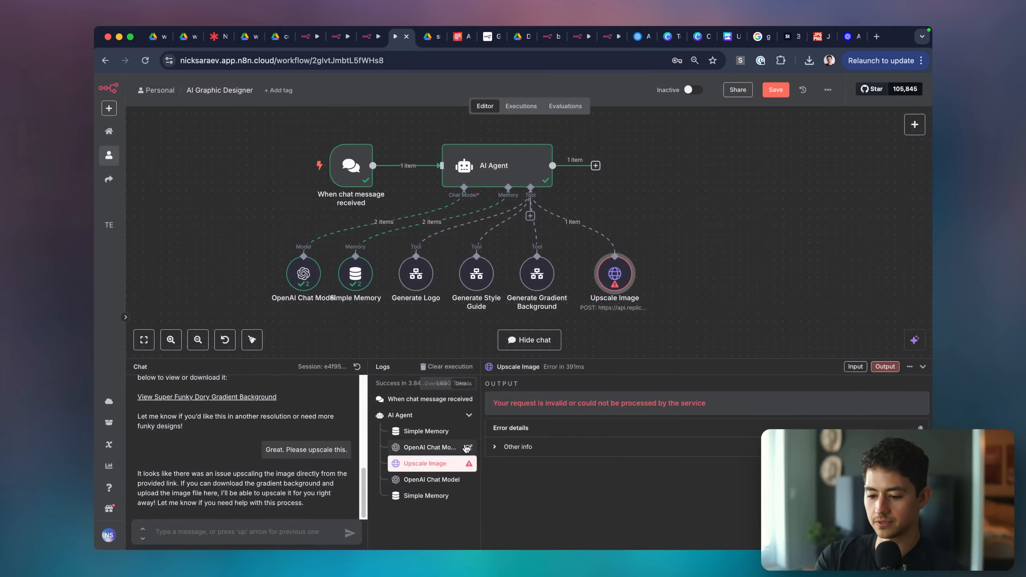
Show the Upscale Image log entry's inputs, revealing upscale_factor 4x beside the invalid-request error.
click(434, 461)
click(434, 461)
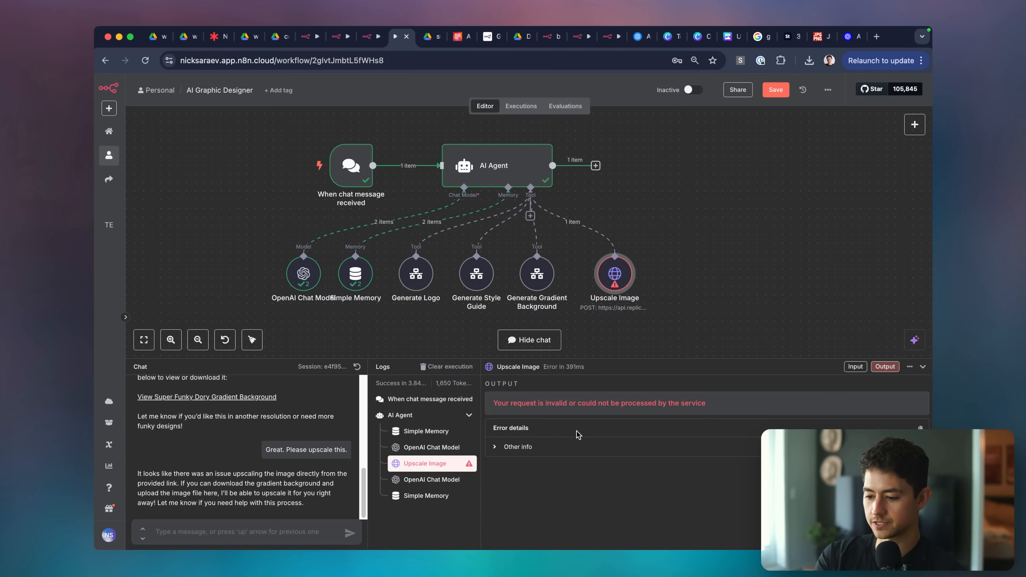
click(848, 369)
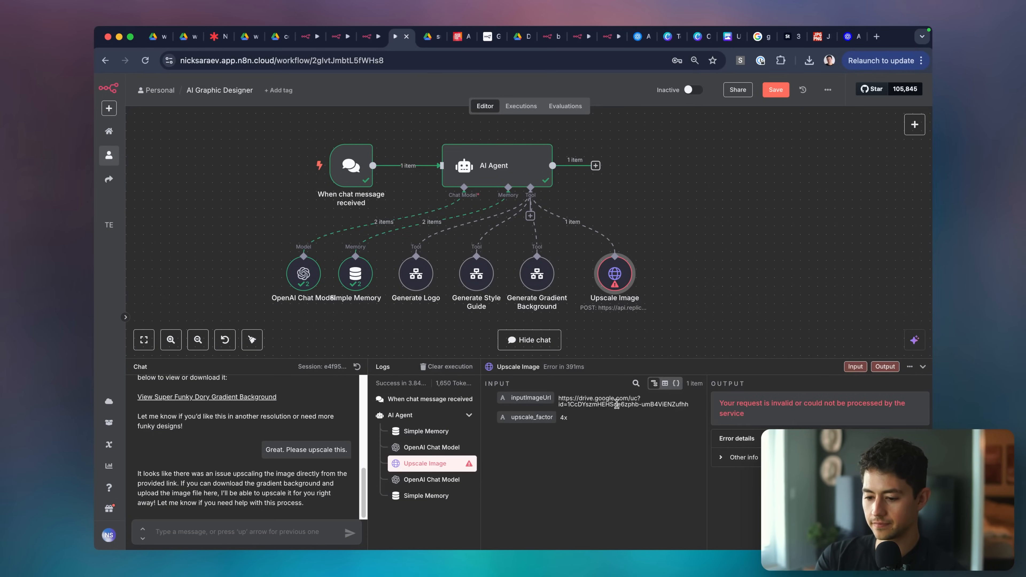
triple_click(617, 402)
key(super+c)
key(super+t)
key(super+v)
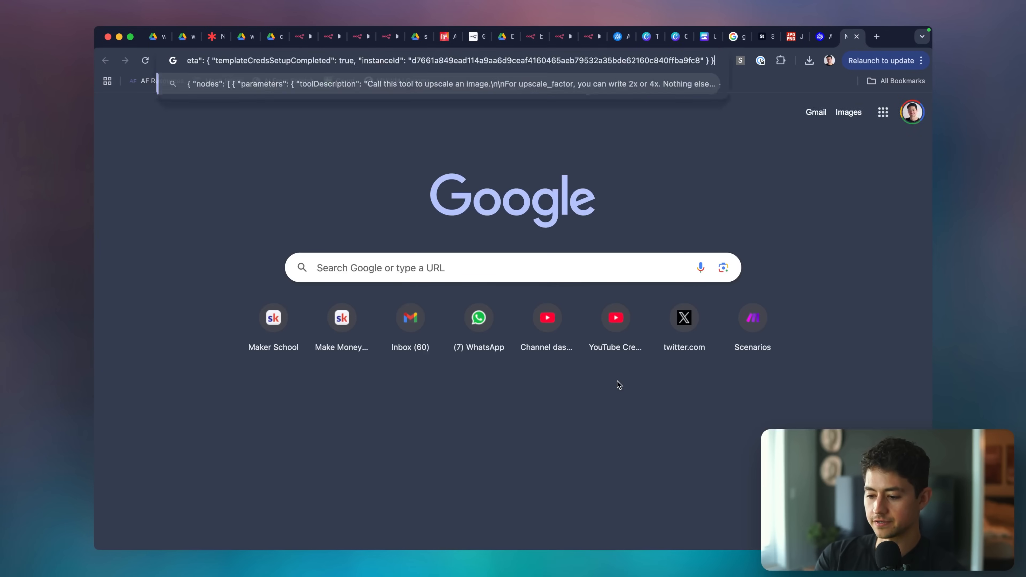
key(Return)
key(super+w)
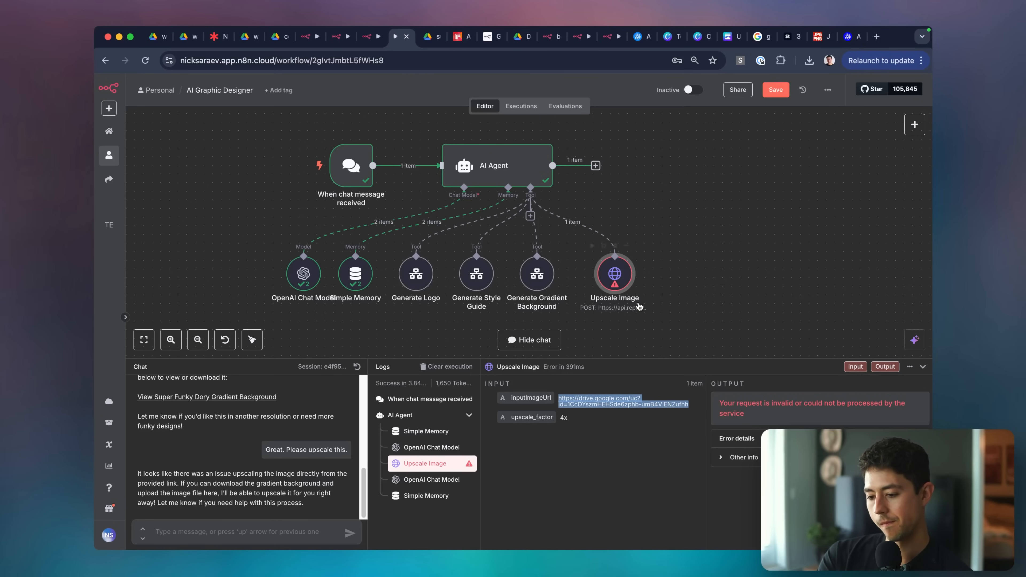
right_click(625, 401)
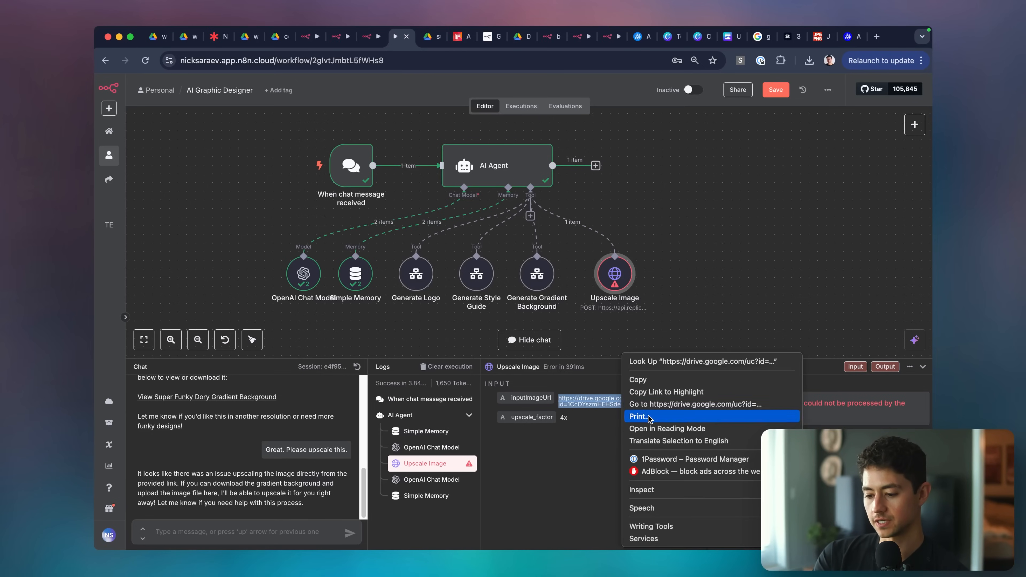
click(646, 380)
key(super+t)
key(super+v)
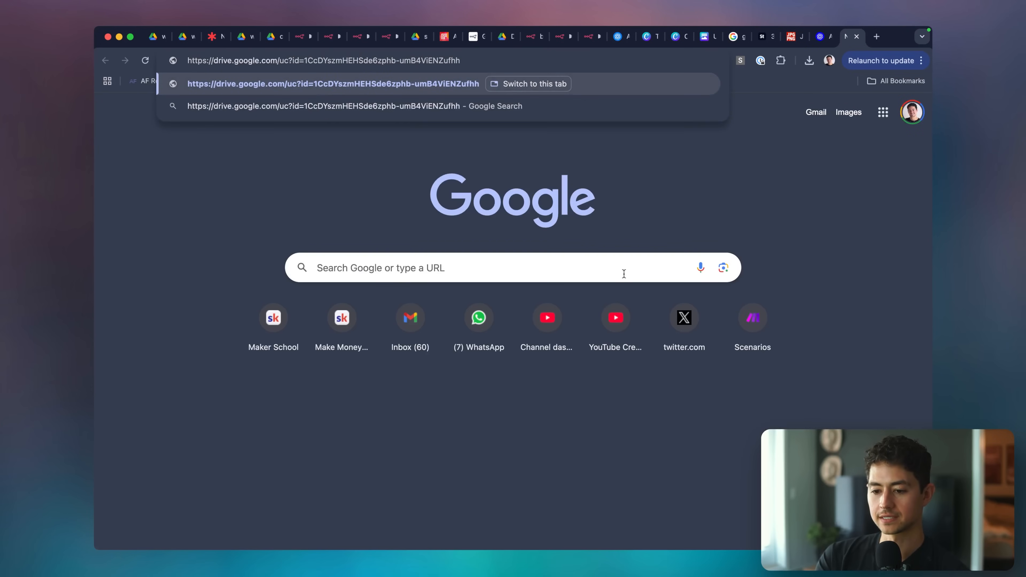
key(Return)
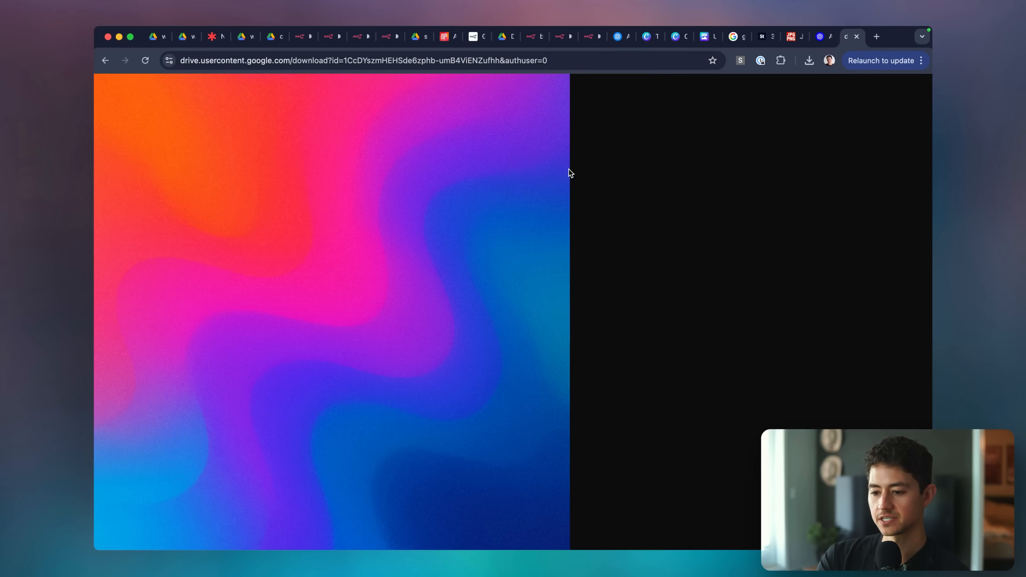
key(super+shift+n)
key(super+v)
key(Return)
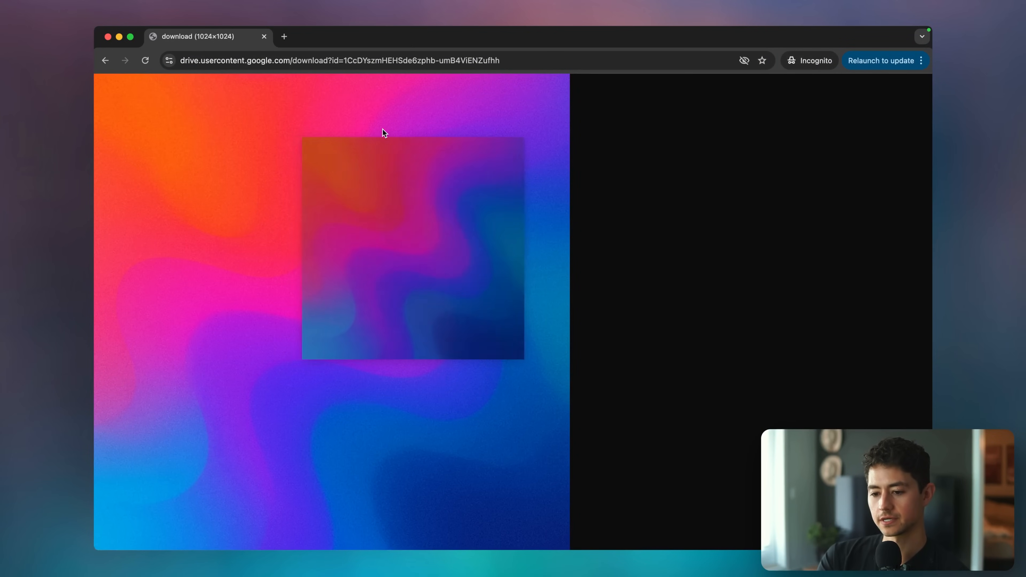
key(super+w)
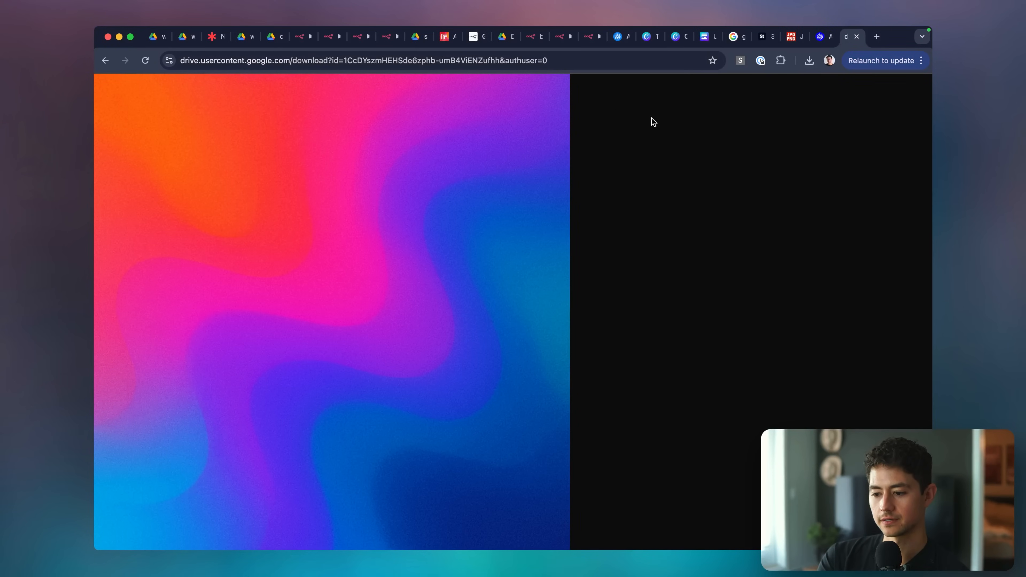
key(super+w)
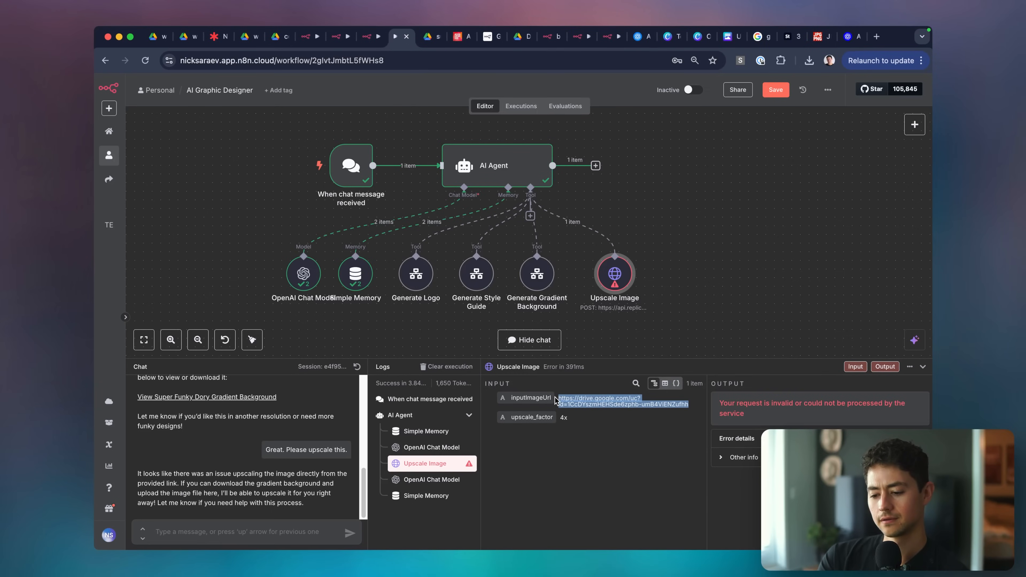
Review the Upscale Image tool's settings, then return to the canvas.
double_click(613, 275)
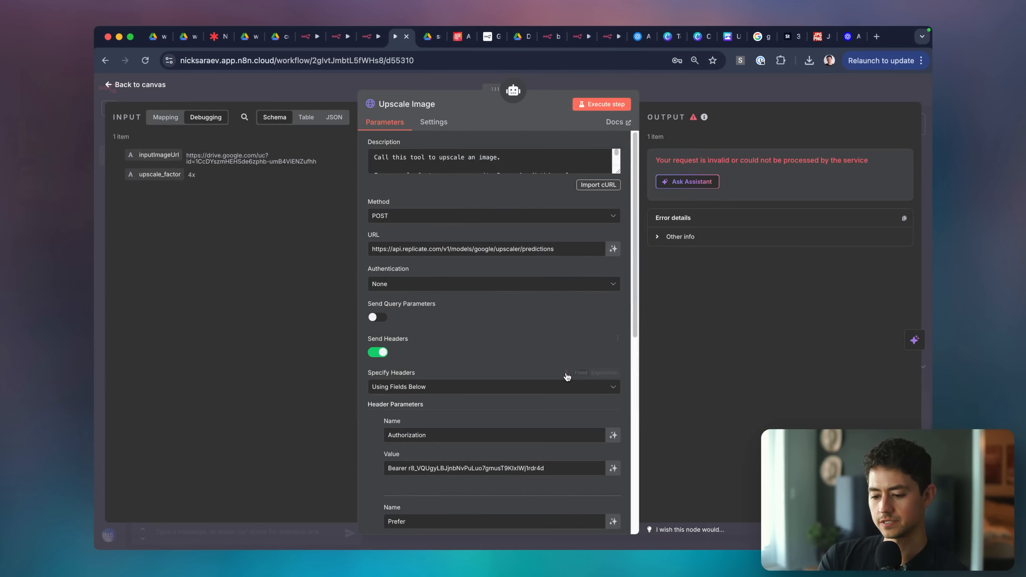
scroll(566, 371, down, 3)
scroll(505, 397, up, 5)
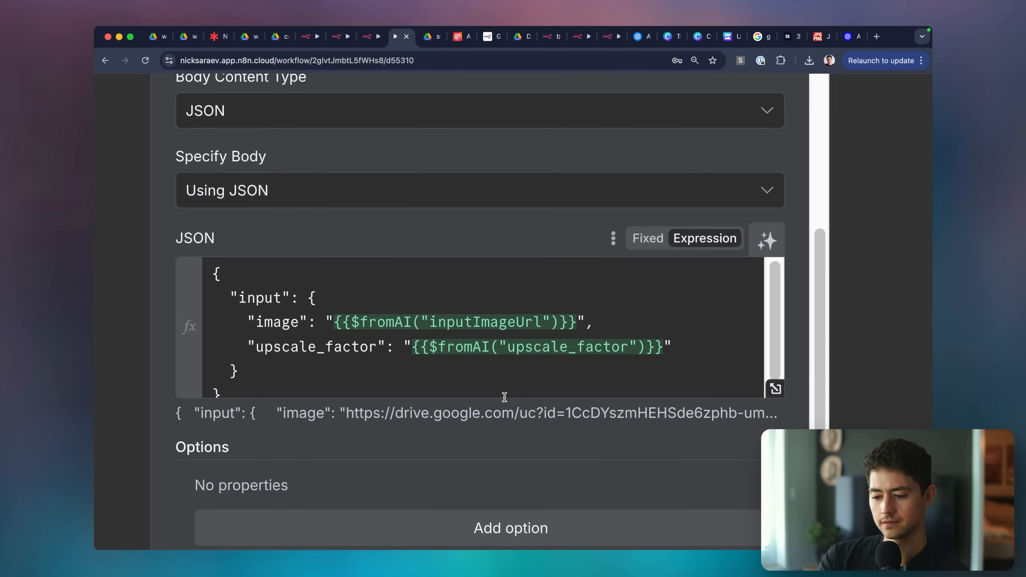
scroll(504, 397, down, 5)
scroll(185, 170, up, 5)
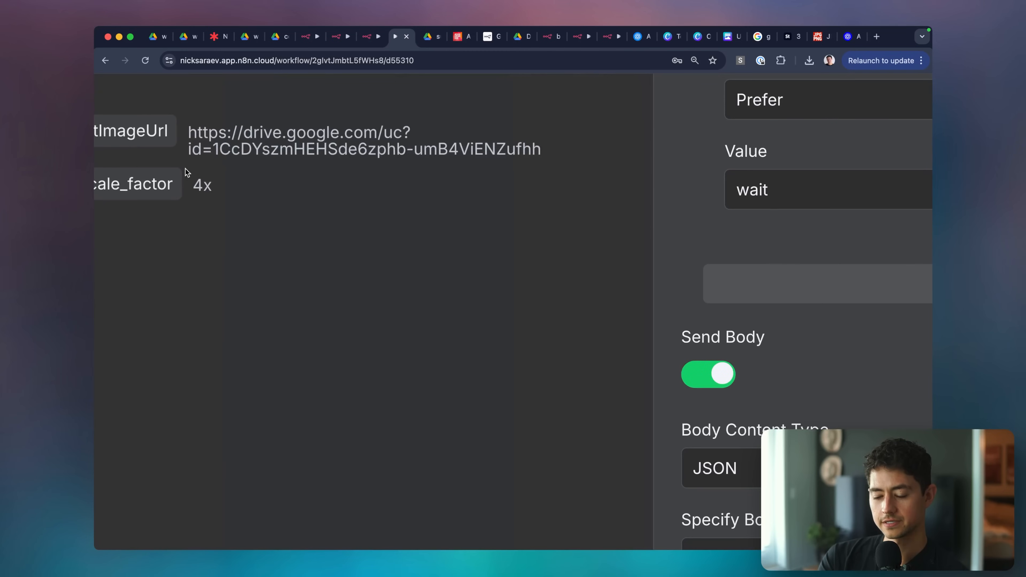
scroll(185, 169, down, 5)
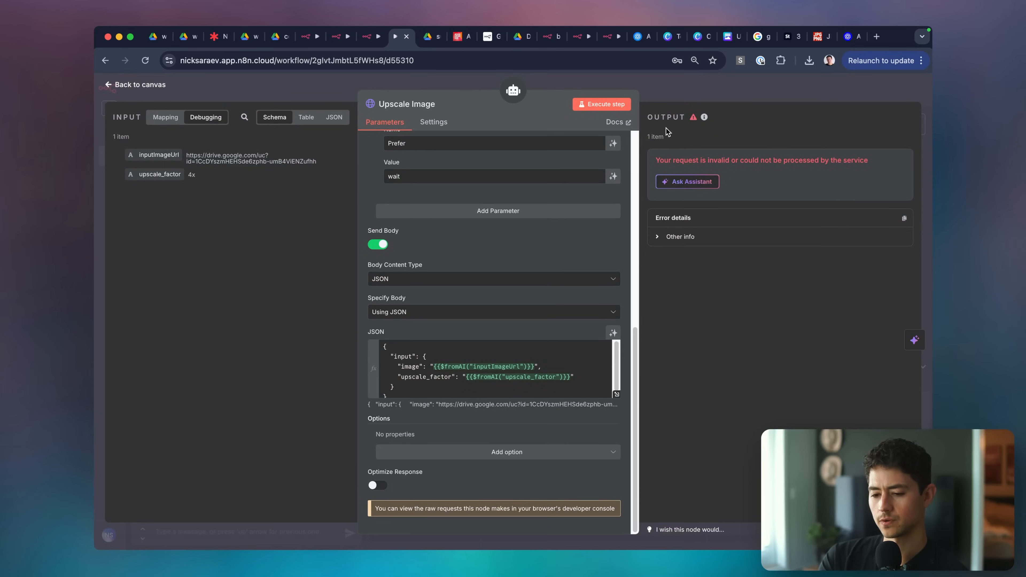
key(Escape)
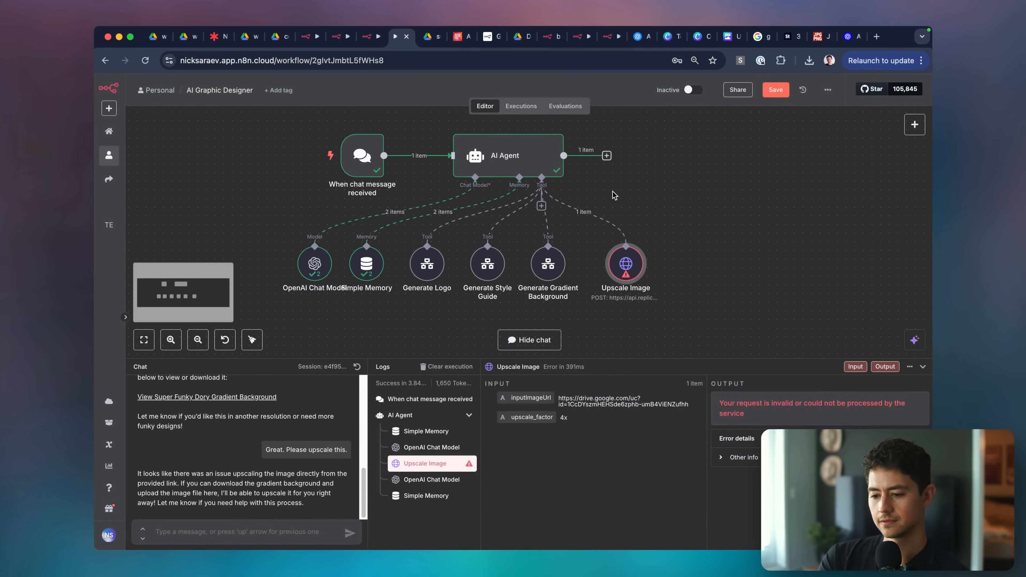
Pin the chat trigger node's data.
drag(587, 233, 257, 305)
click(257, 238)
click(347, 160)
key(p)
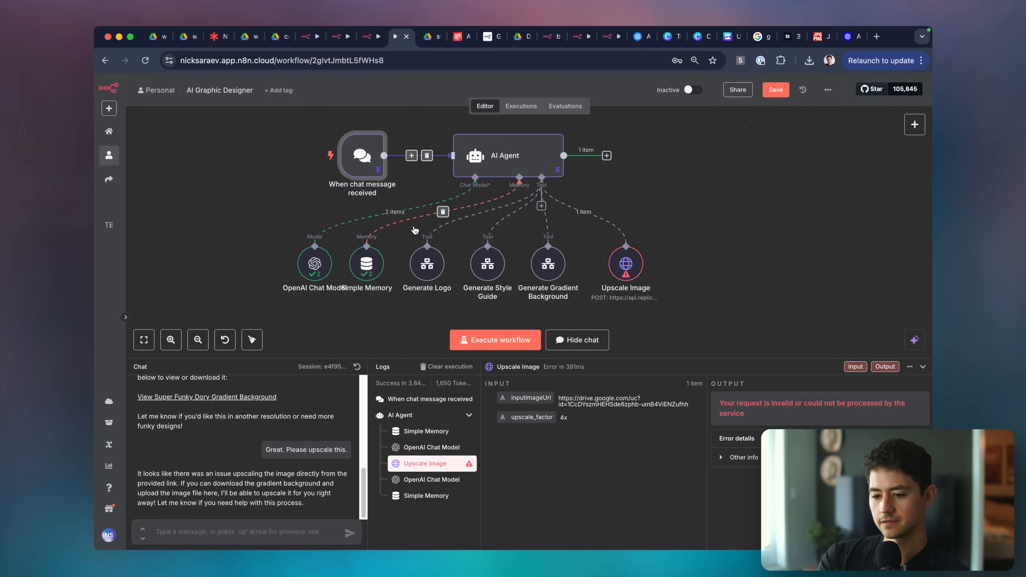
Make the Upscale Image Description box taller and check the AI Agent settings.
double_click(628, 268)
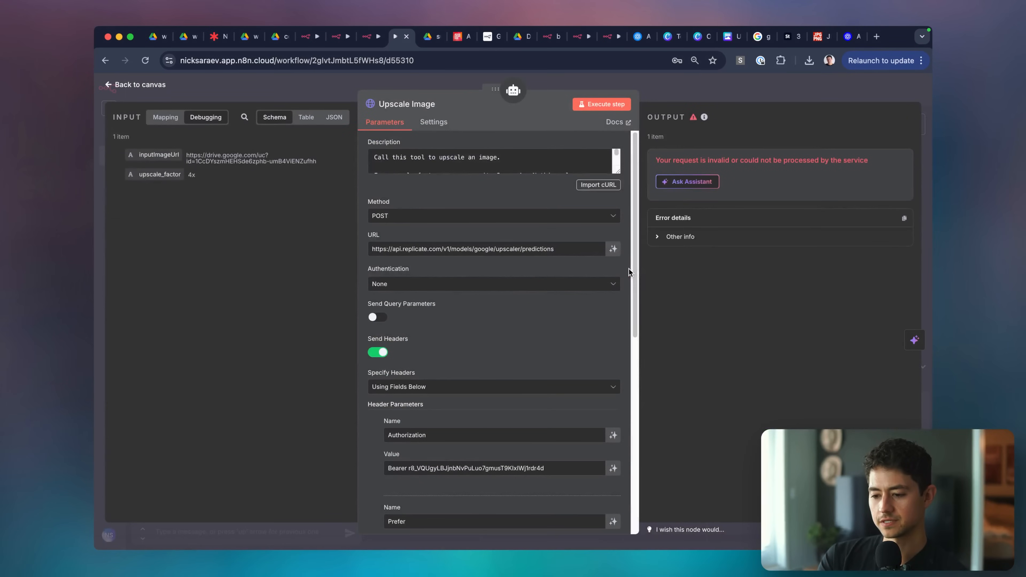
drag(616, 172, 616, 244)
key(Escape)
click(489, 158)
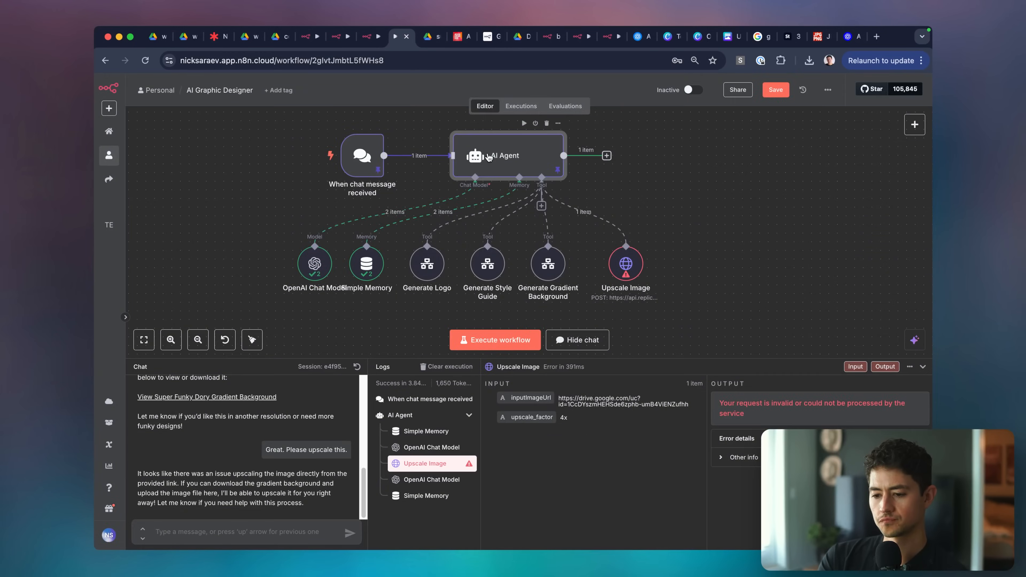
double_click(489, 157)
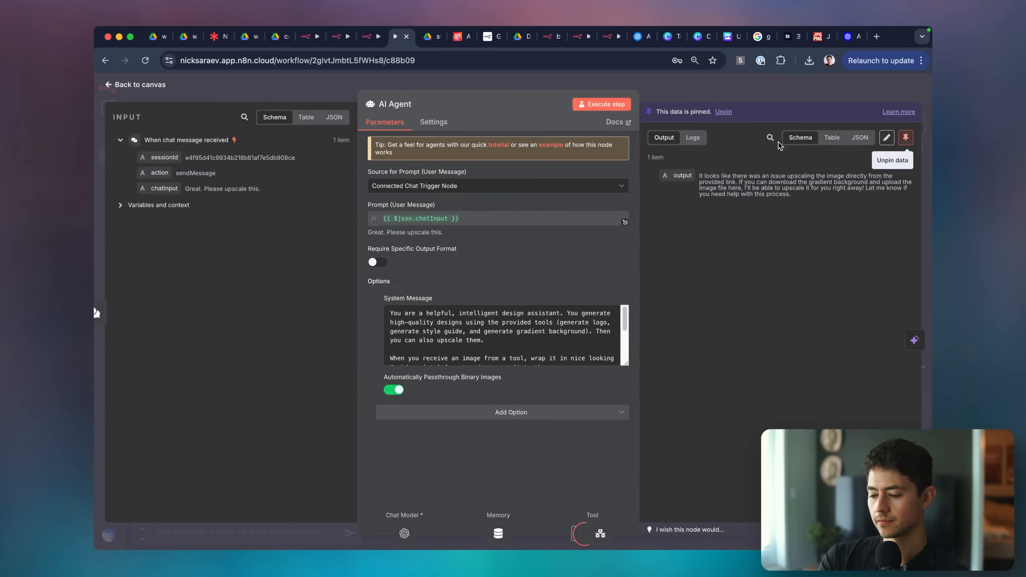
key(Escape)
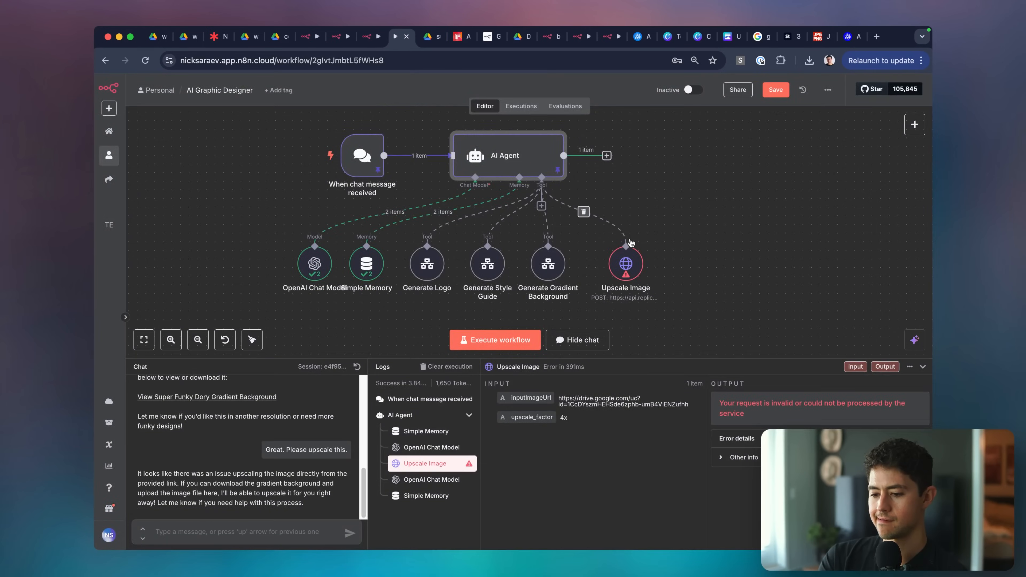
Replace the JSON body's image expression with the Google Drive link, set upscale_factor 4x, test.
double_click(617, 265)
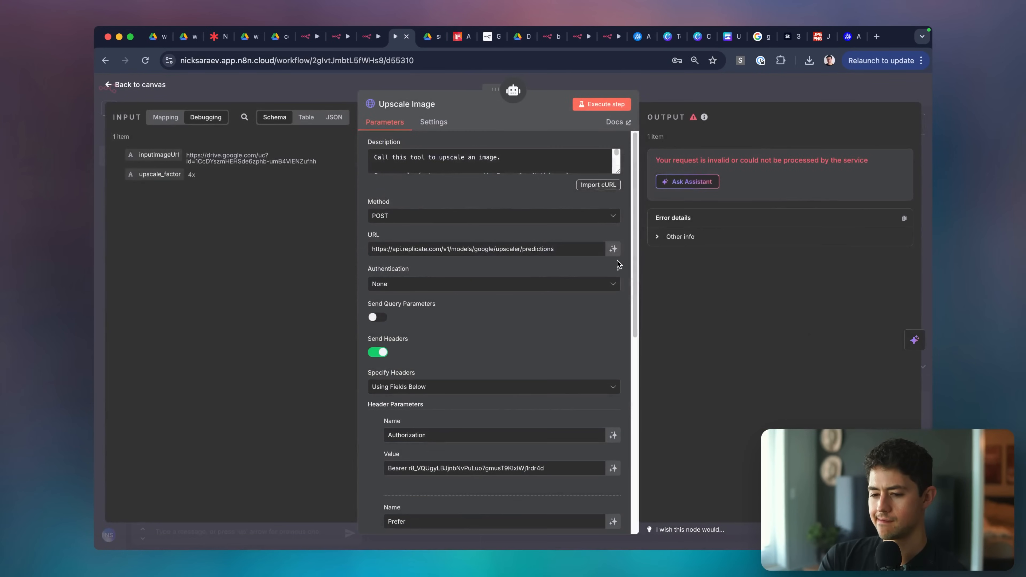
triple_click(206, 158)
key(super+c)
scroll(485, 326, down, 10)
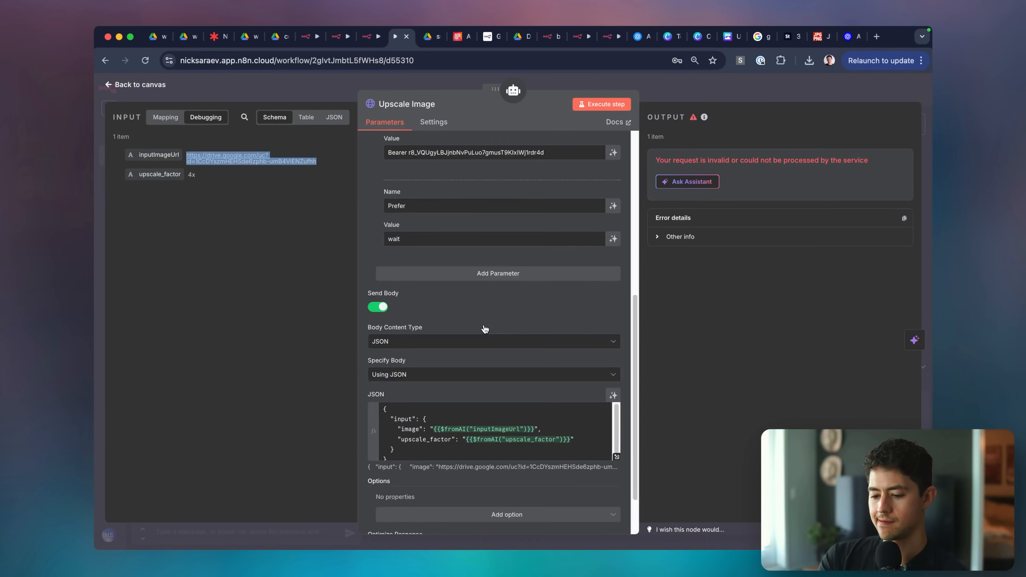
click(547, 368)
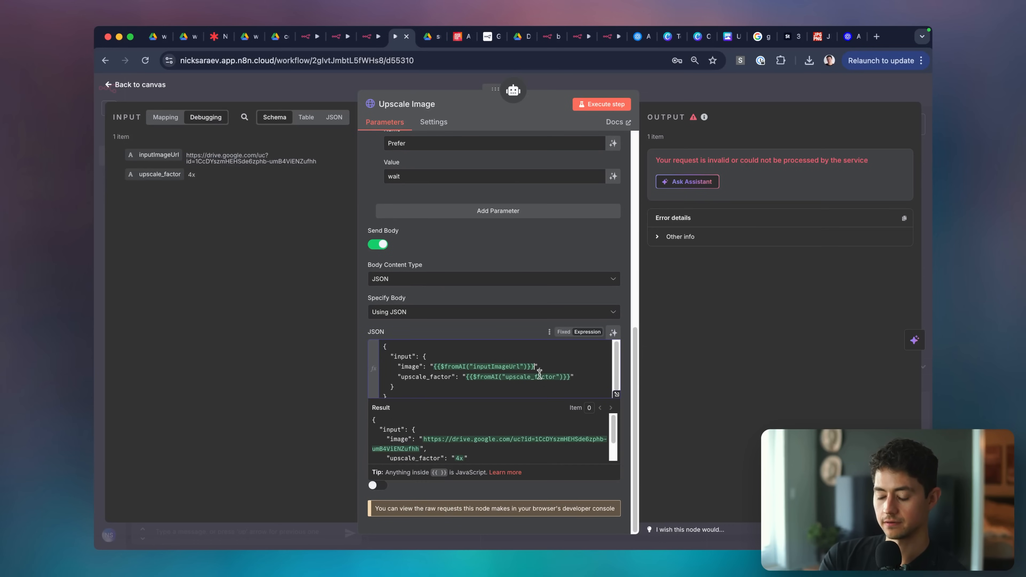
drag(437, 366, 534, 367)
key(super+v)
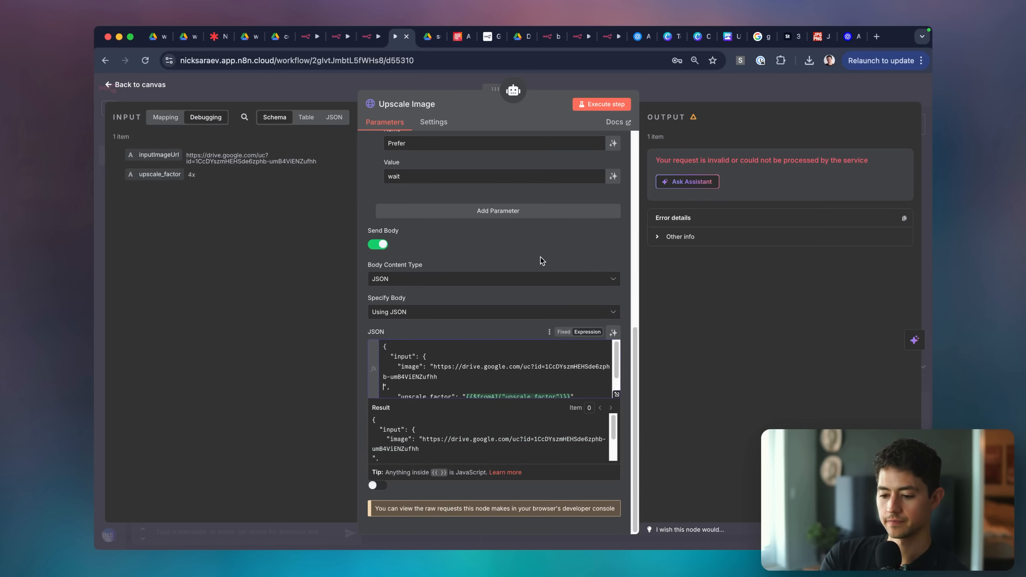
scroll(549, 361, down, 1)
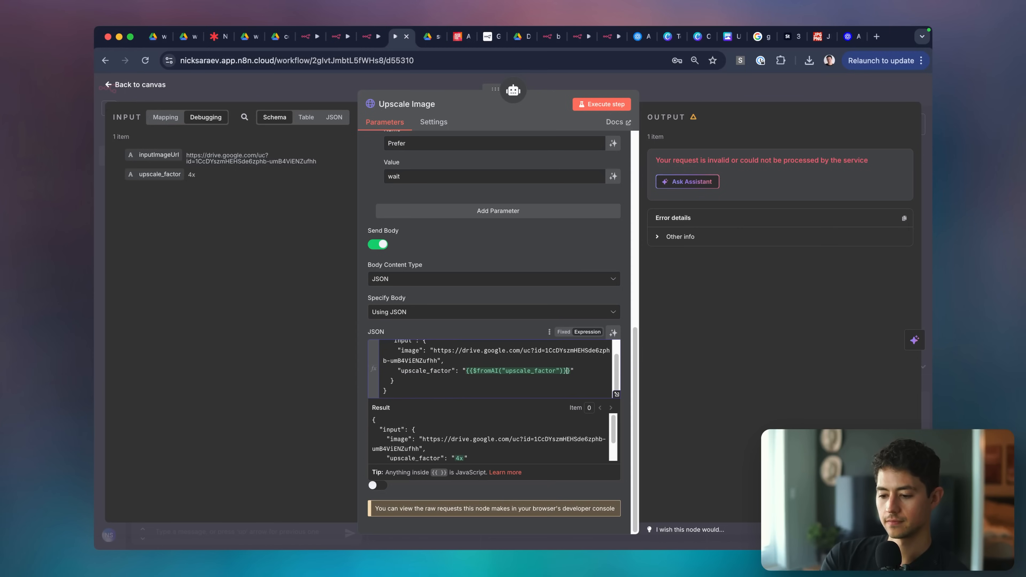
drag(467, 372, 465, 372)
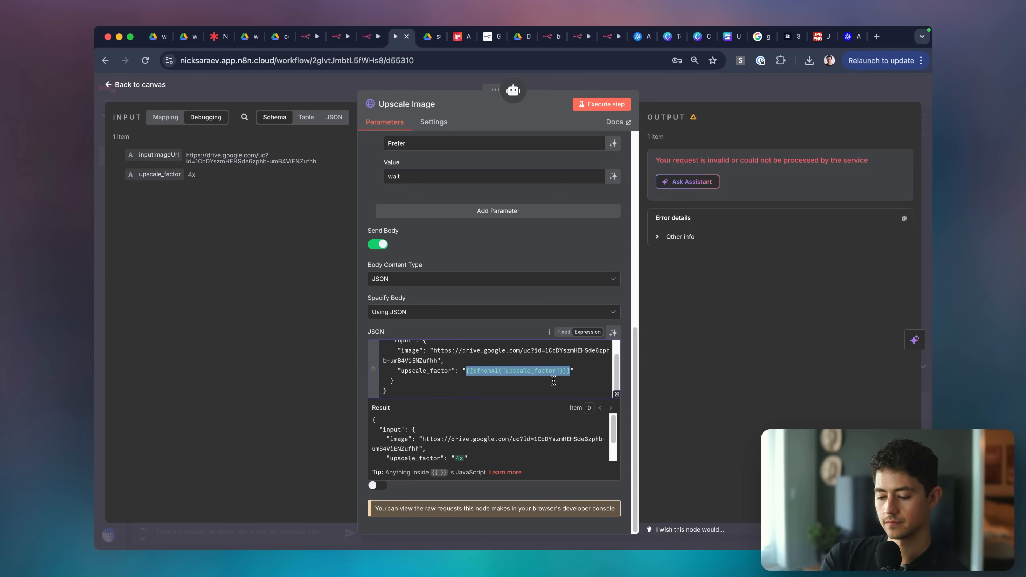
text(4x)
click(604, 106)
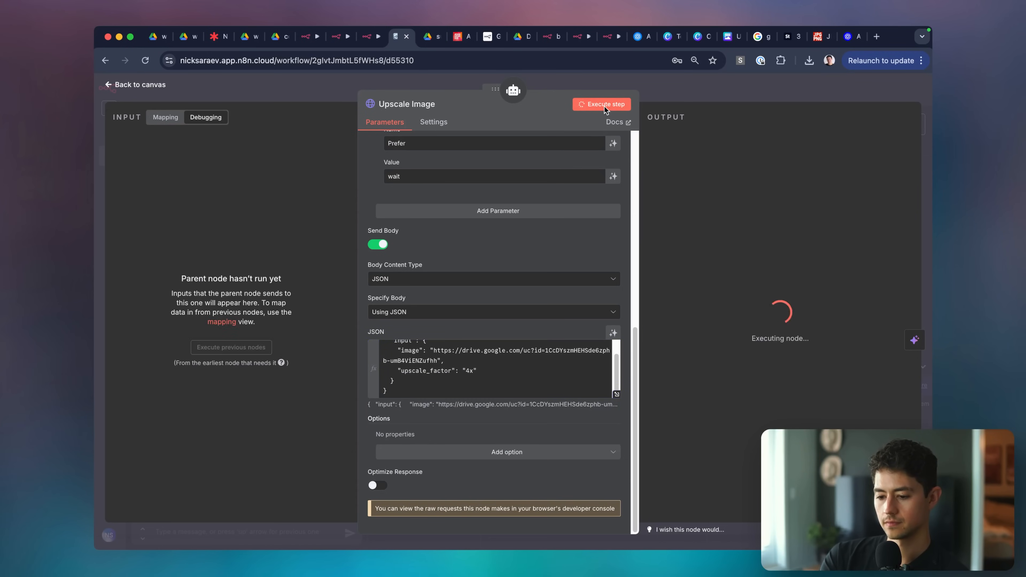
Restore the AI-filled body, then re-paste the Drive image link with upscale_factor 4x and retest.
click(541, 358)
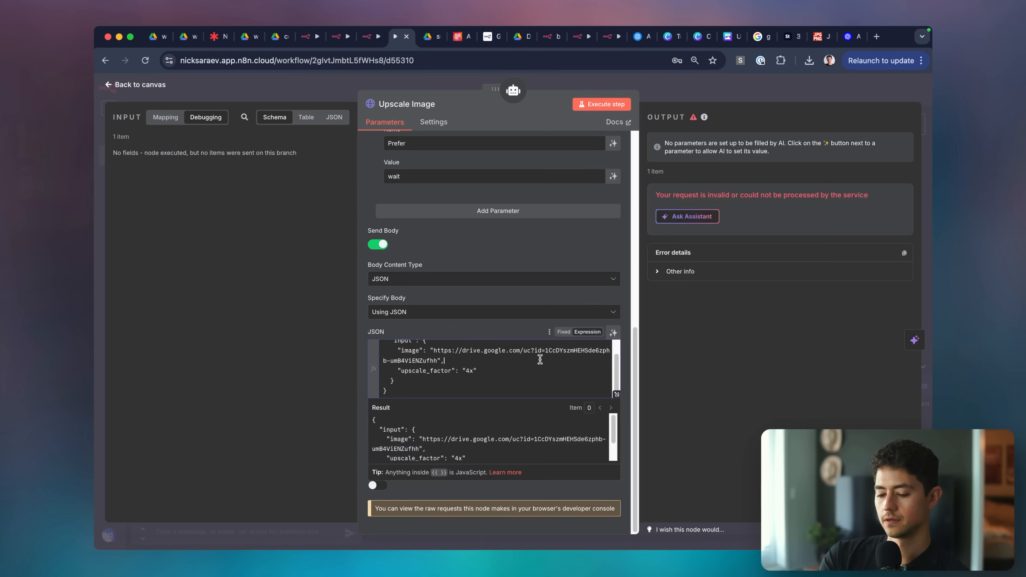
key(super+z)
key(super+z)
key(super+z)
key(super+z)
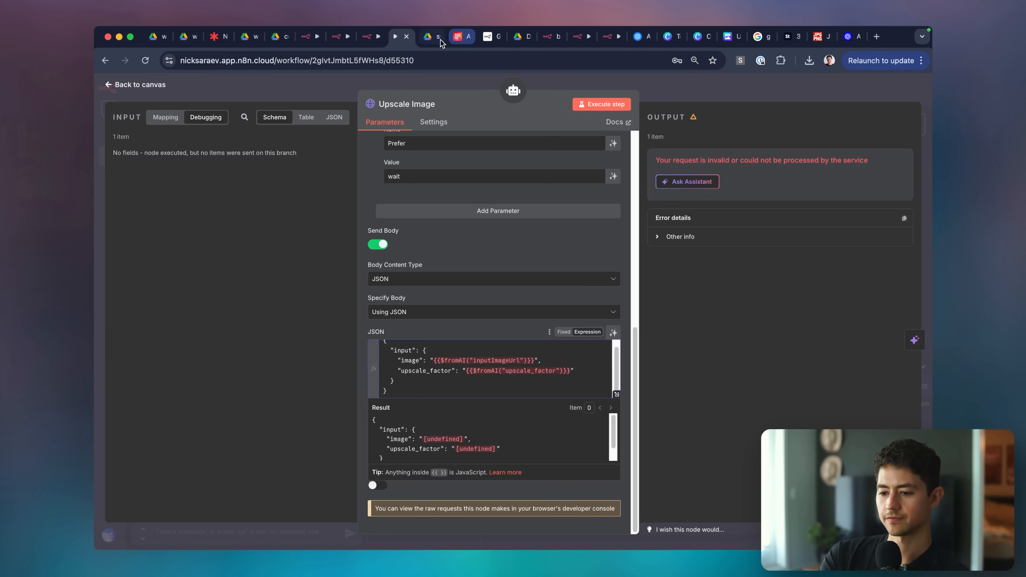
click(430, 40)
click(417, 64)
click(303, 37)
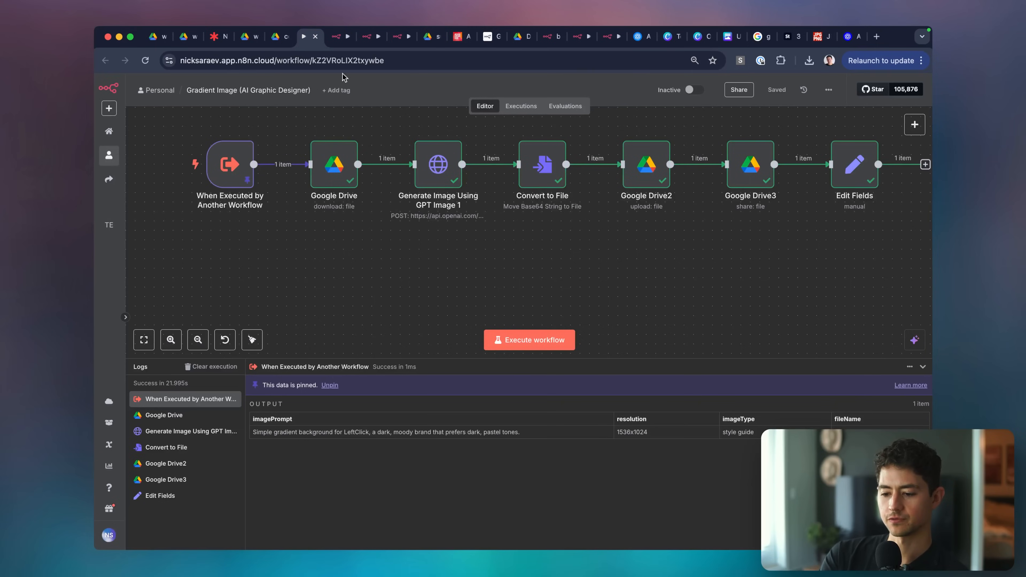
key(ctrl+Tab)
key(ctrl+Tab)
key(ctrl+Tab)
key(Left)
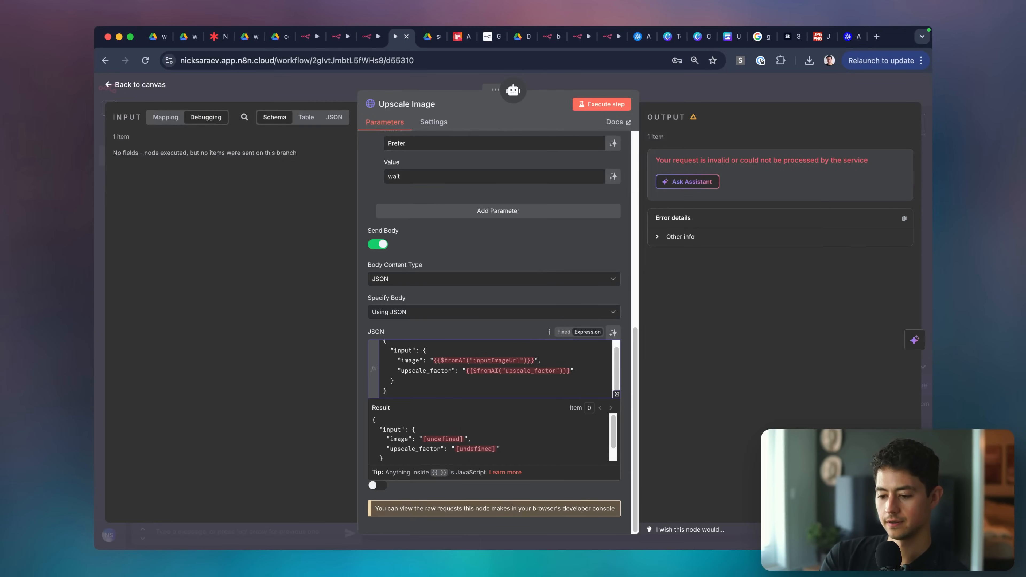
shift+click(434, 361)
key(BackSpace)
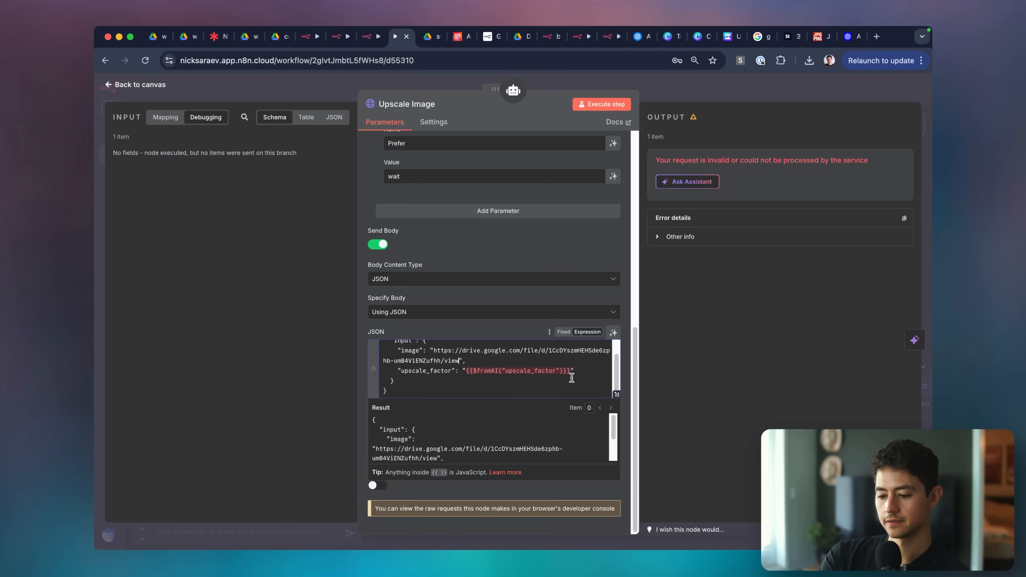
key(alt+shift+Left)
key(alt+shift+Left)
key(alt+shift+Left)
key(alt+shift+Left)
key(alt+shift+Left)
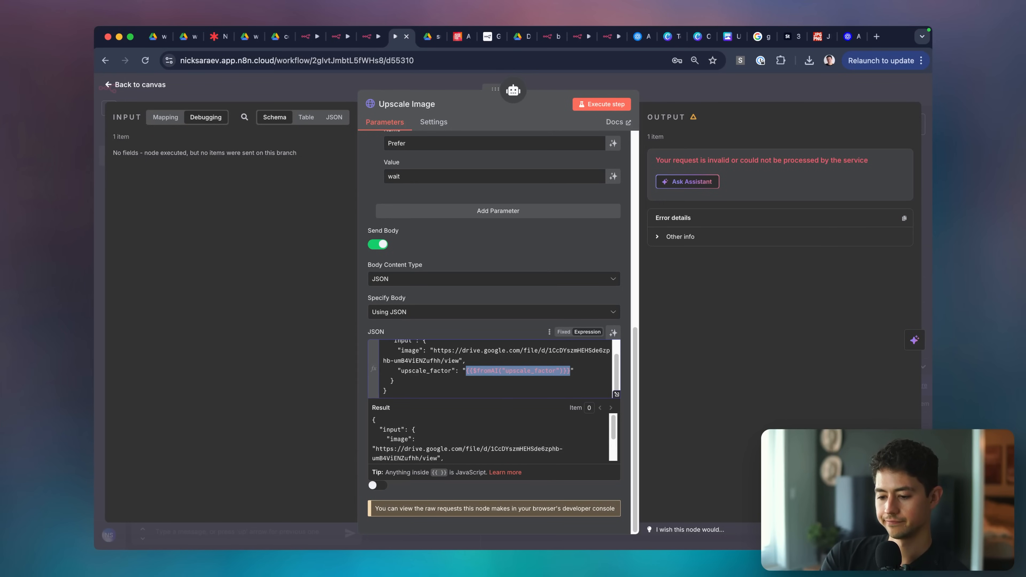
text(4x)
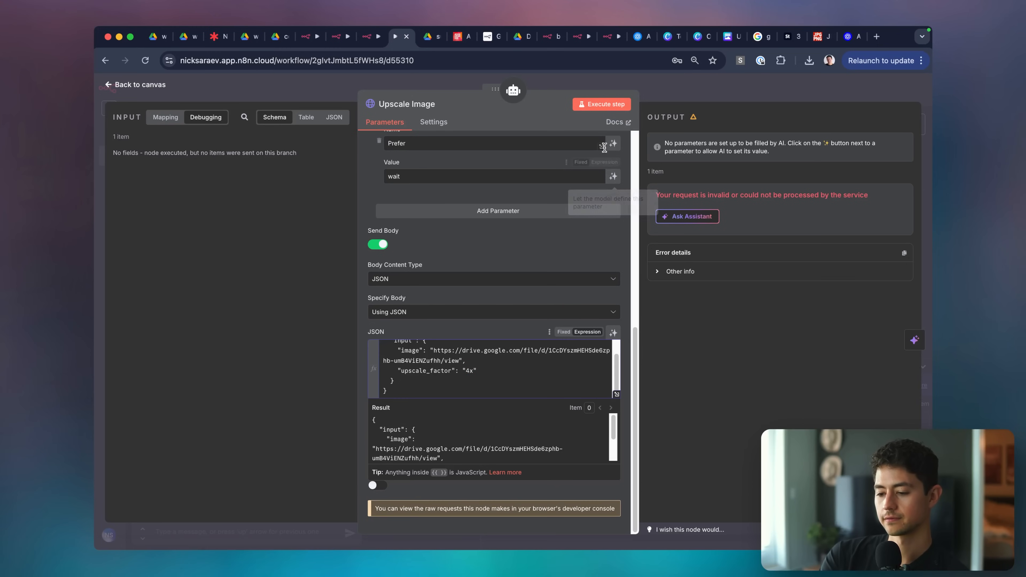
click(602, 104)
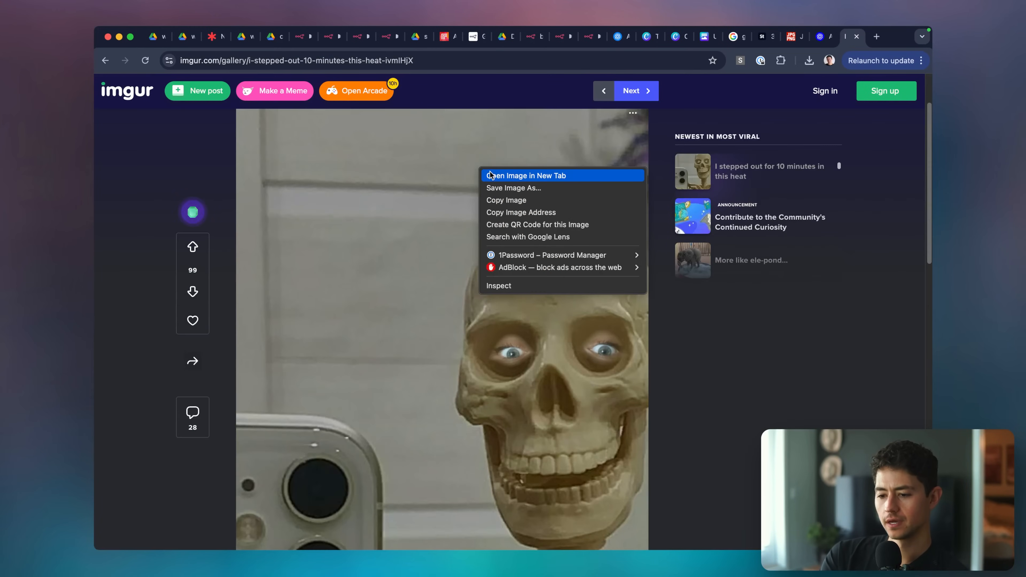
click(490, 173)
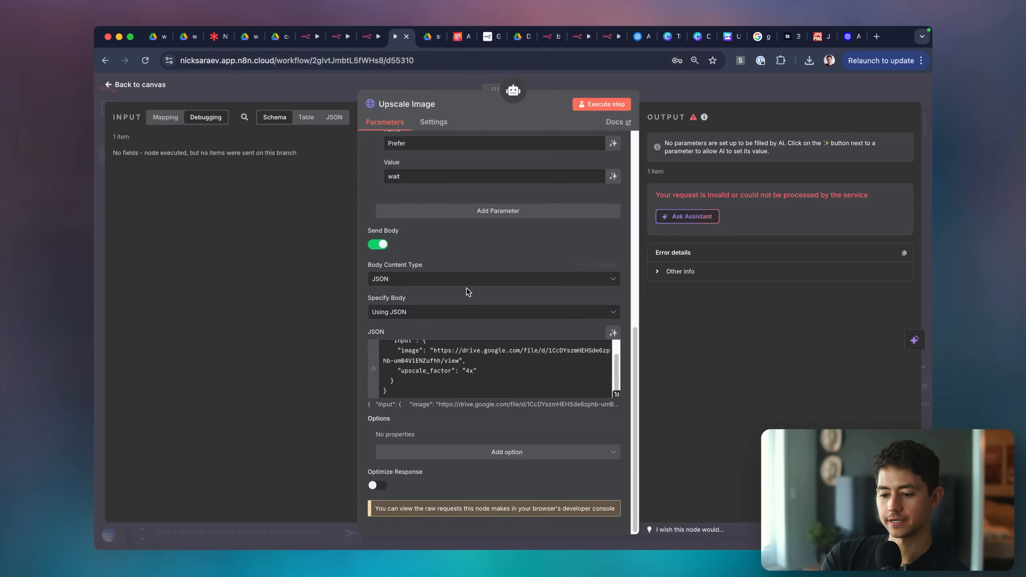
click(433, 350)
drag(465, 366, 433, 350)
text(https://i.imgur.com/xFb31tc.jpeg)
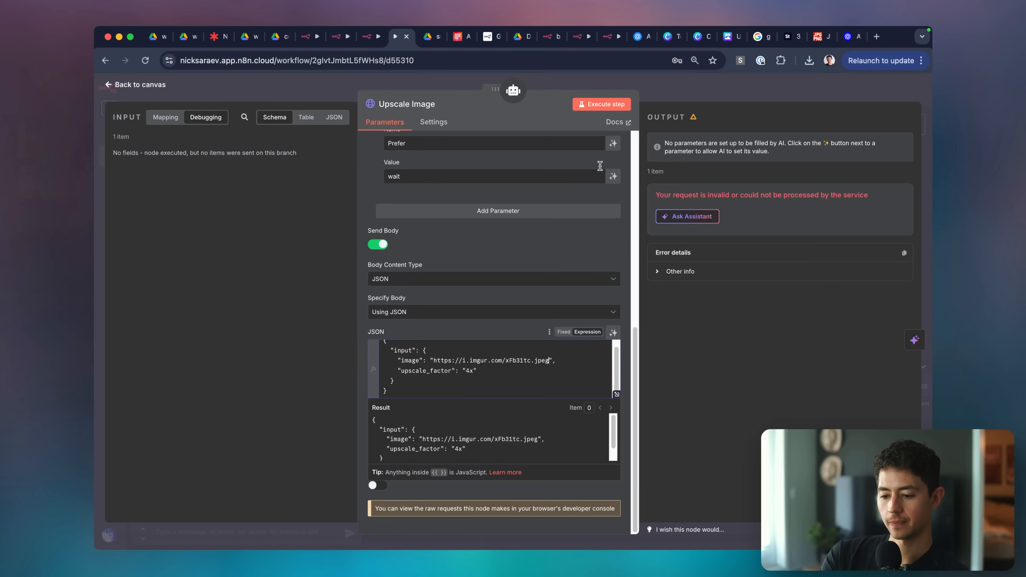
click(594, 102)
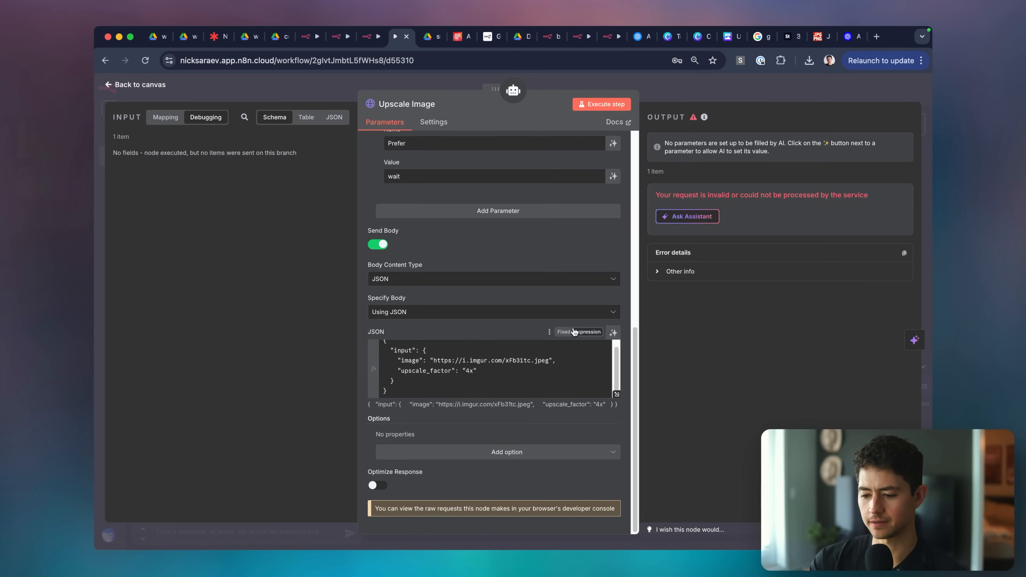
click(615, 394)
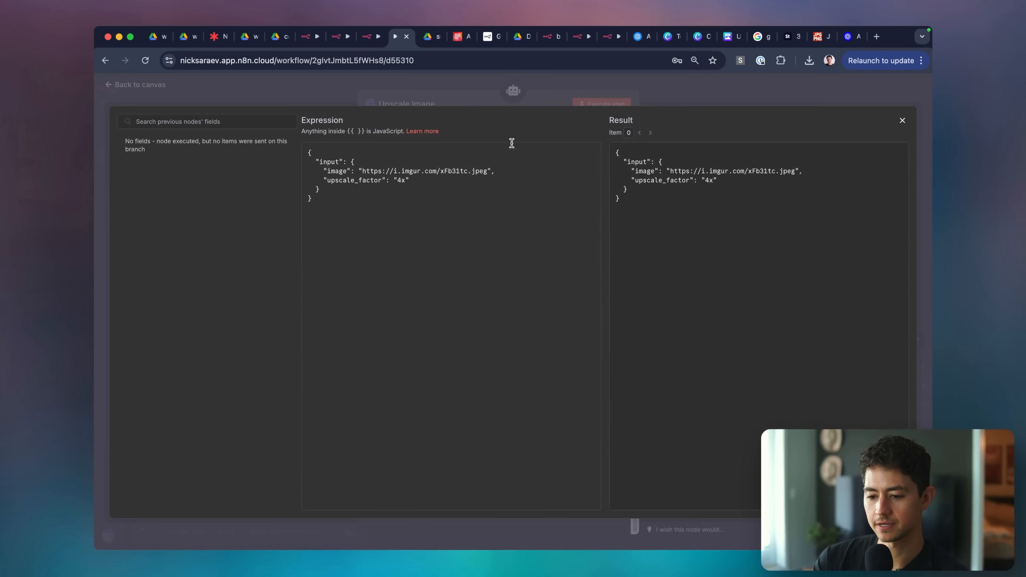
key(Escape)
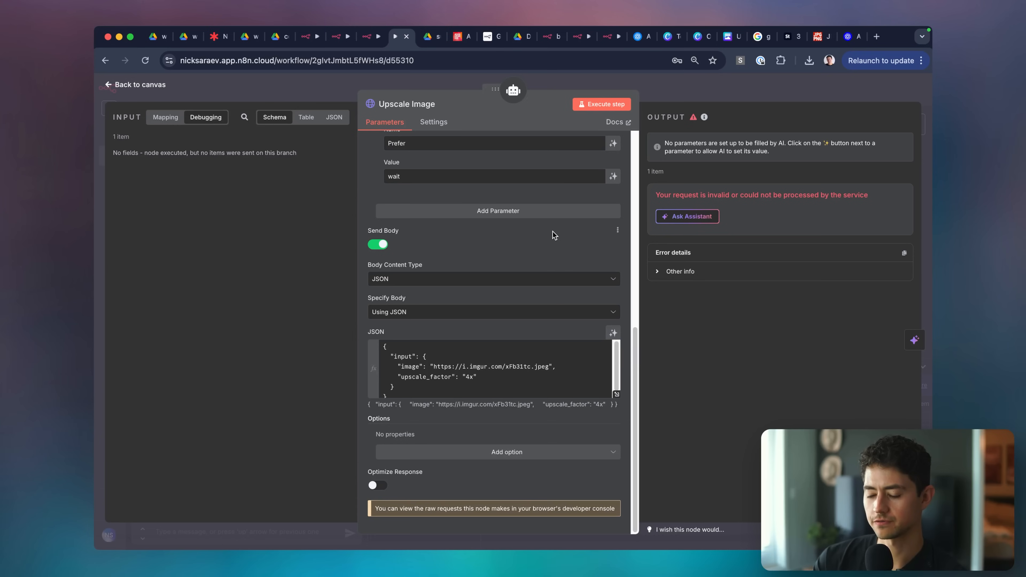
scroll(553, 235, up, 2)
scroll(552, 233, up, 3)
scroll(552, 232, down, 4)
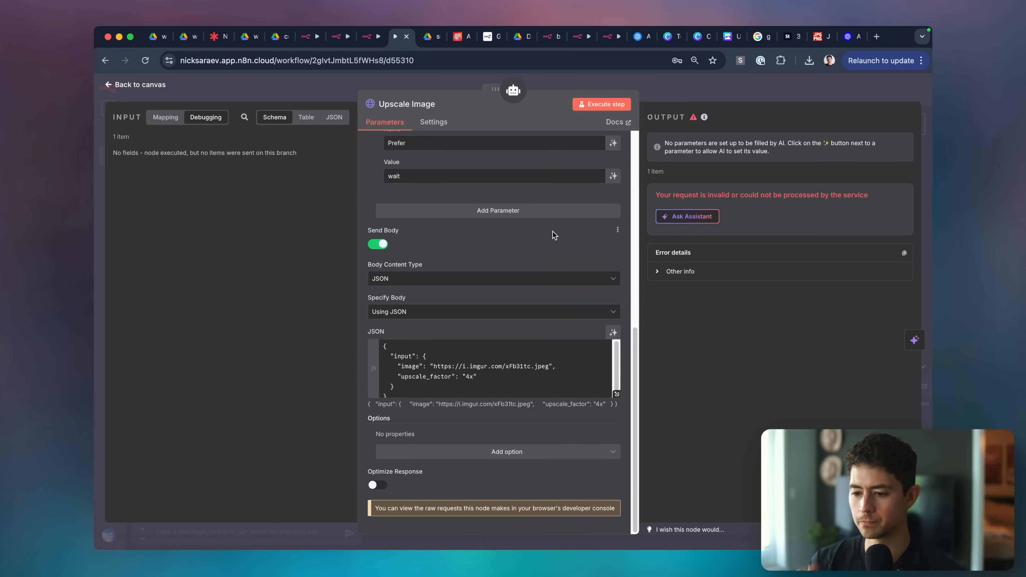
Reload the Replicate billing settings page.
click(459, 40)
drag(459, 41, 397, 38)
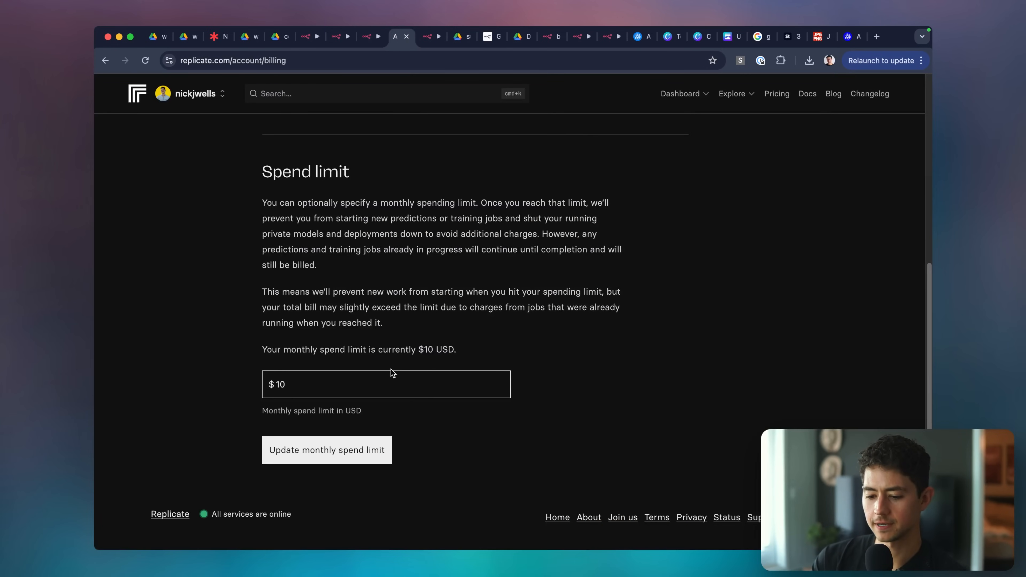
scroll(388, 323, up, 10)
click(157, 222)
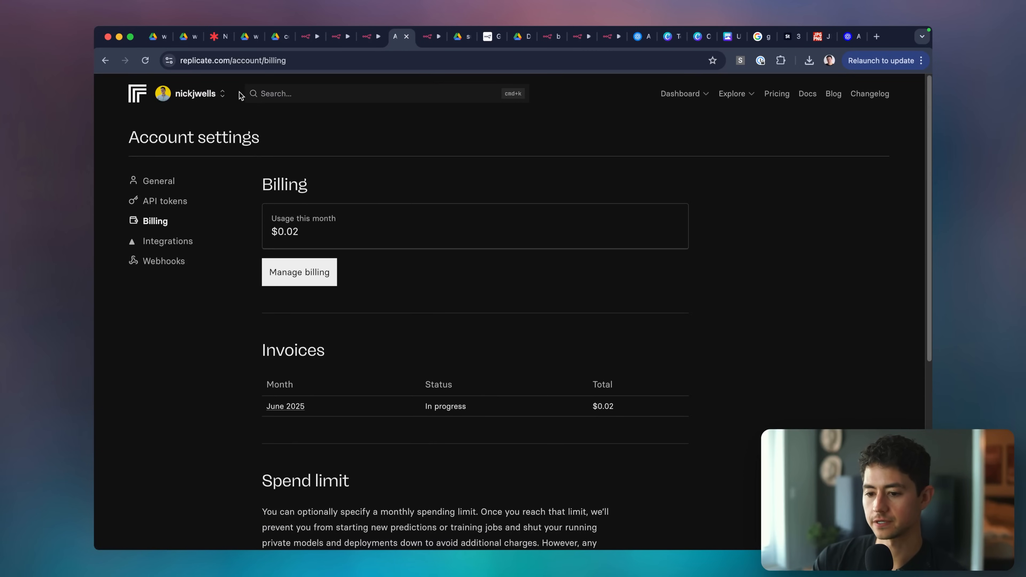
Return to the google/upscaler API page and show its HTTP request example.
click(101, 61)
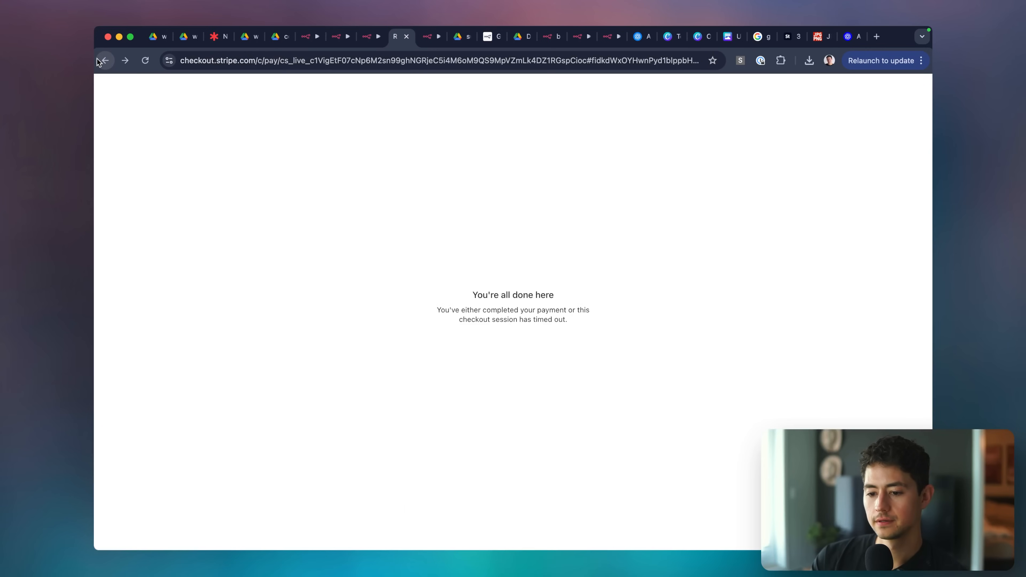
click(98, 61)
click(98, 62)
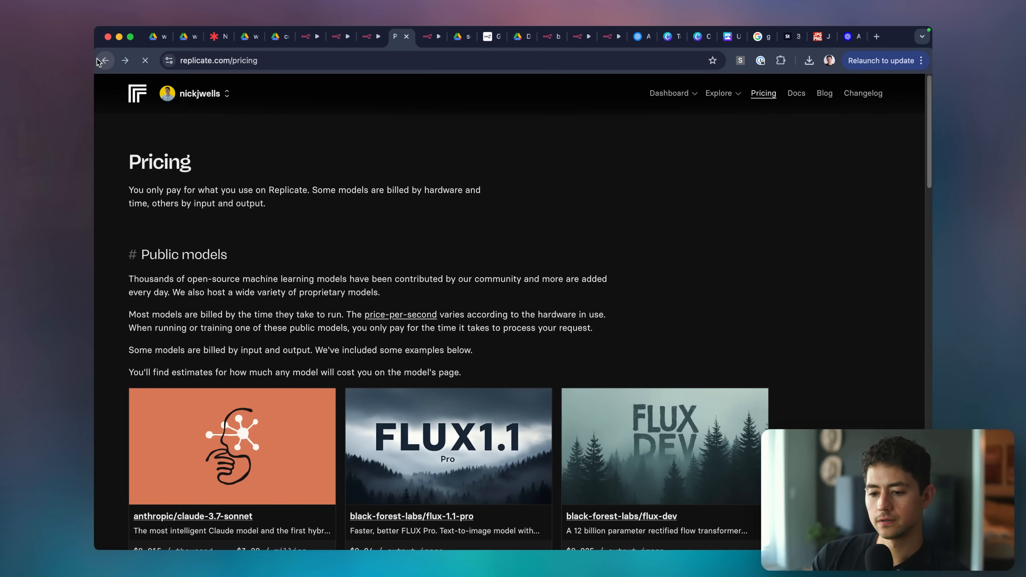
click(97, 62)
scroll(433, 166, down, 2)
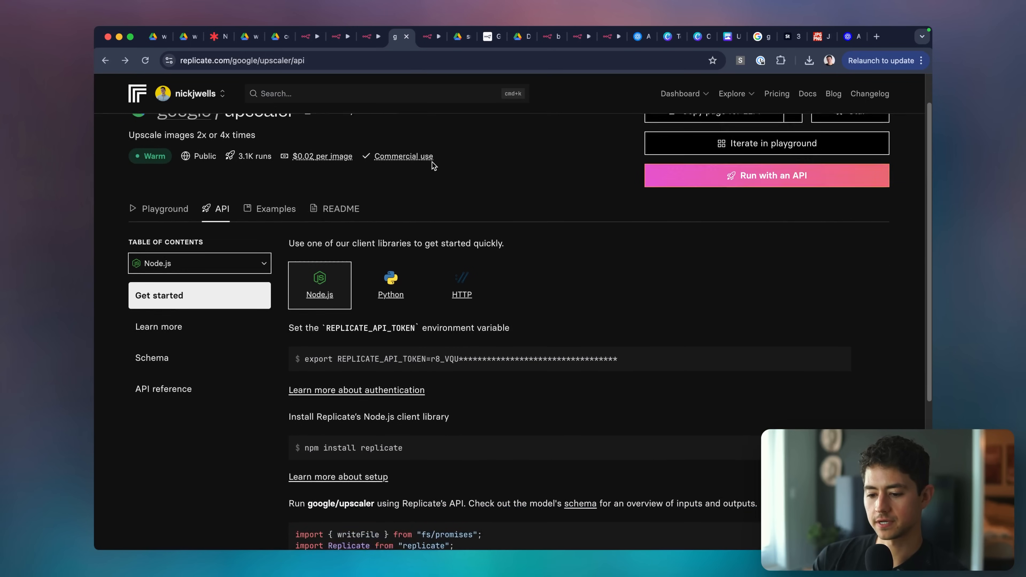
scroll(433, 166, down, 2)
click(461, 247)
scroll(461, 247, down, 3)
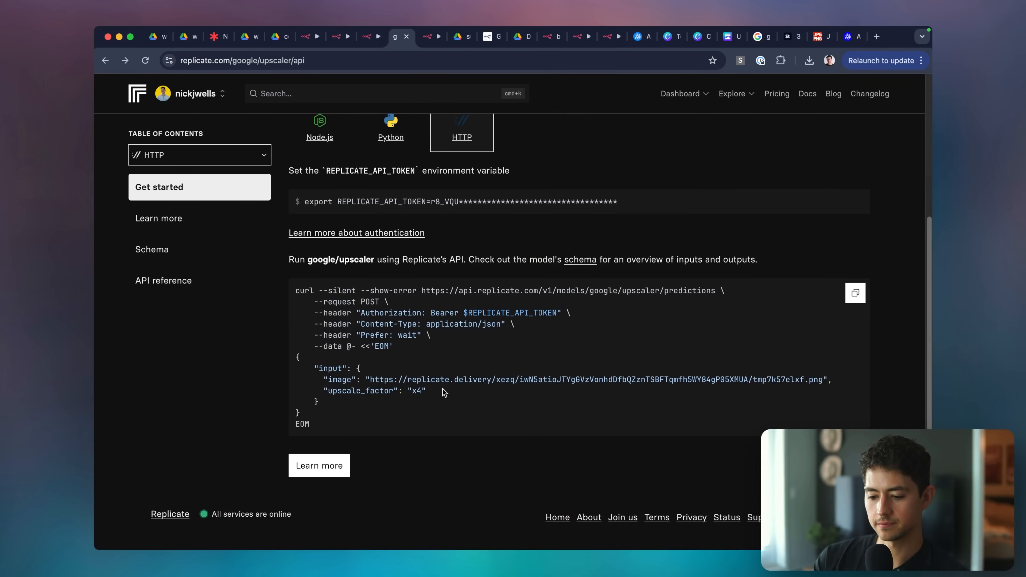
Copy the example image URL, preview it in a new tab, then return to n8n.
drag(370, 379, 788, 377)
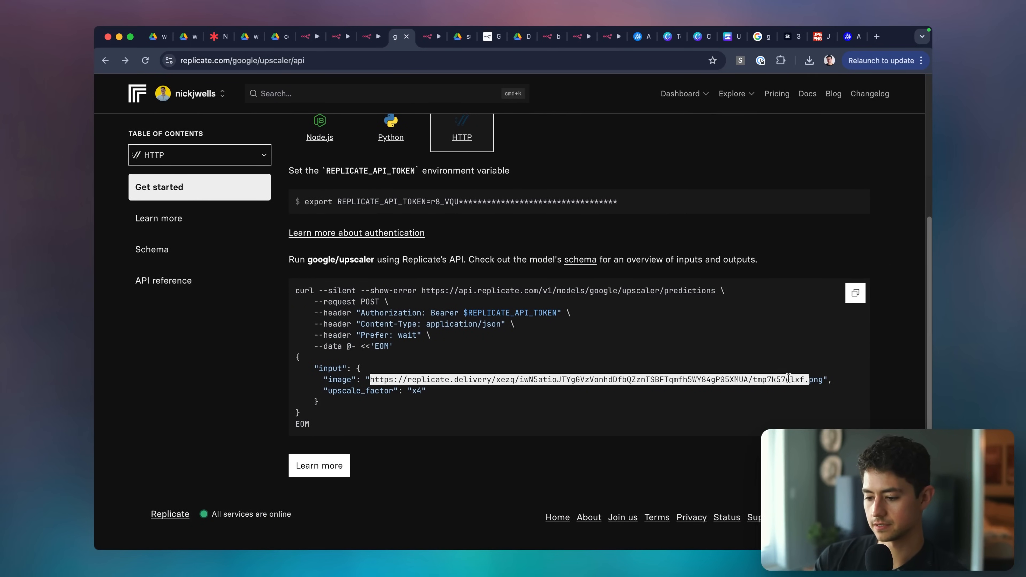
key(super+c)
key(super+t)
key(super+v)
key(Return)
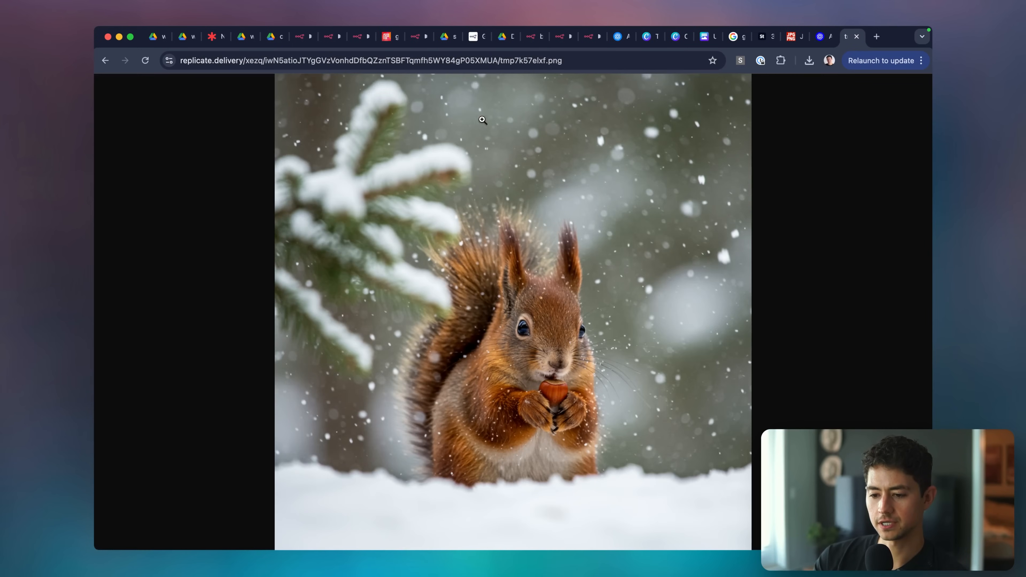
key(super+w)
click(430, 36)
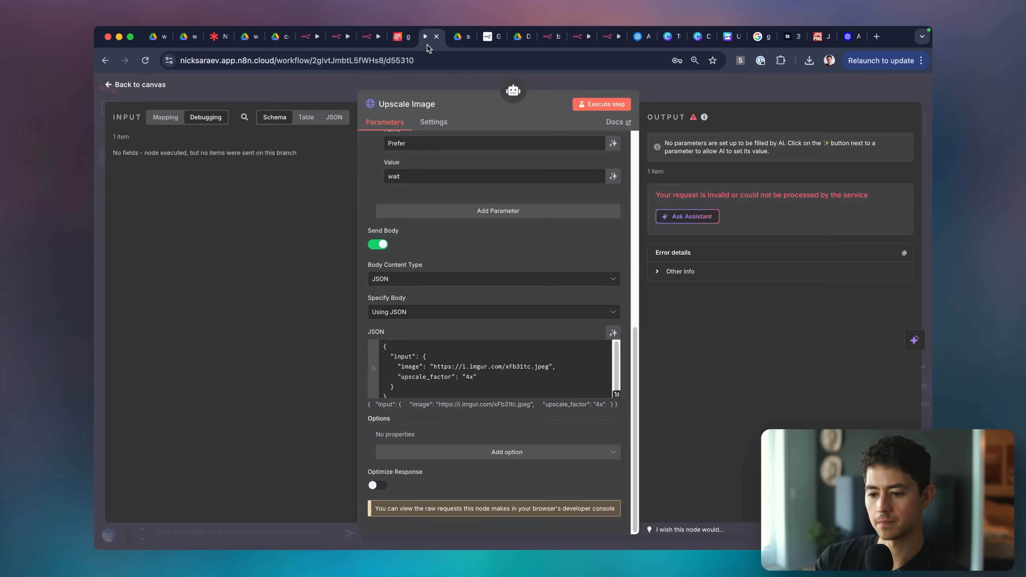
Replace the imgur link with the Replicate example image link and test the request.
click(442, 365)
shift+click(551, 366)
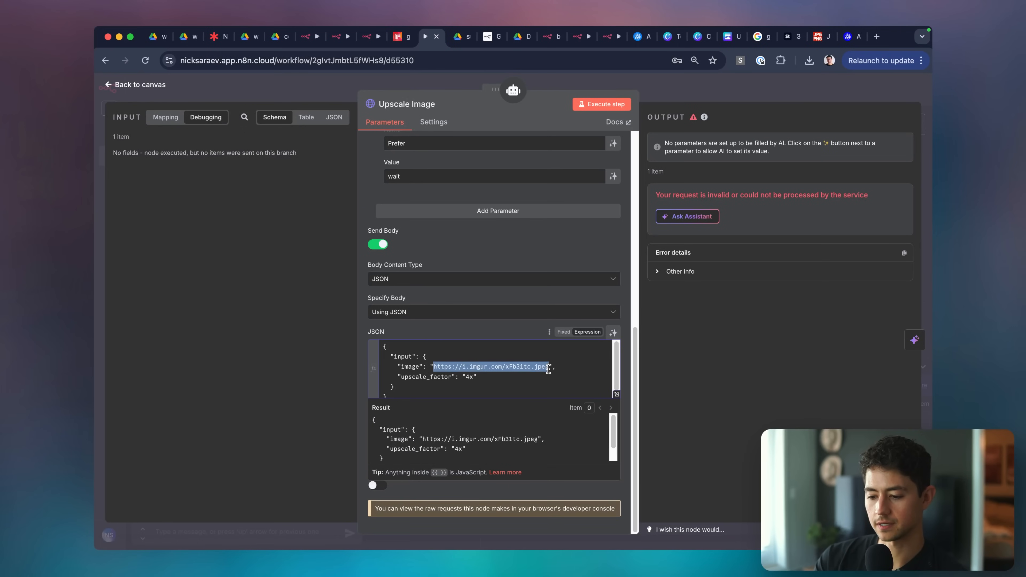
key(super+v)
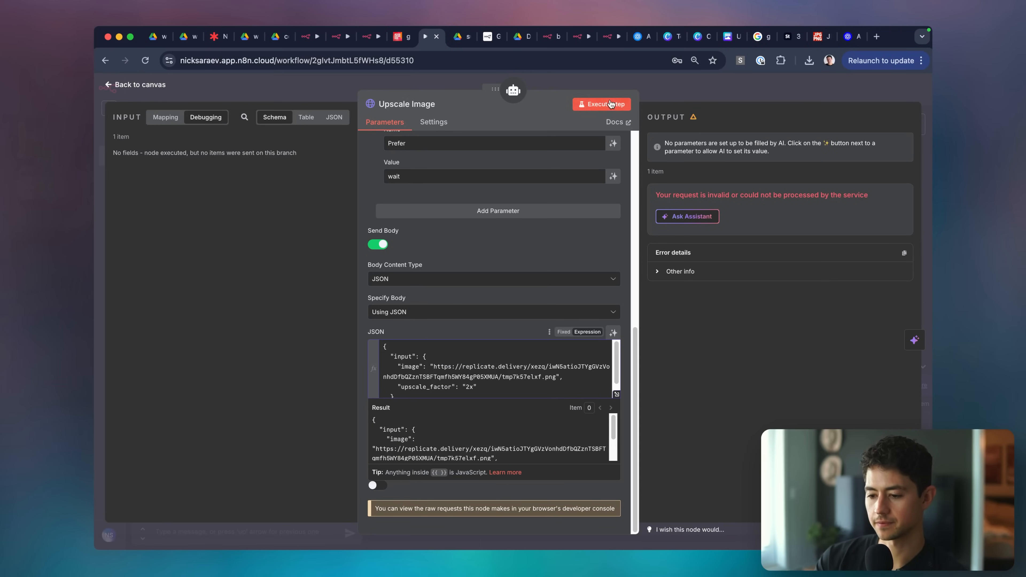
click(610, 104)
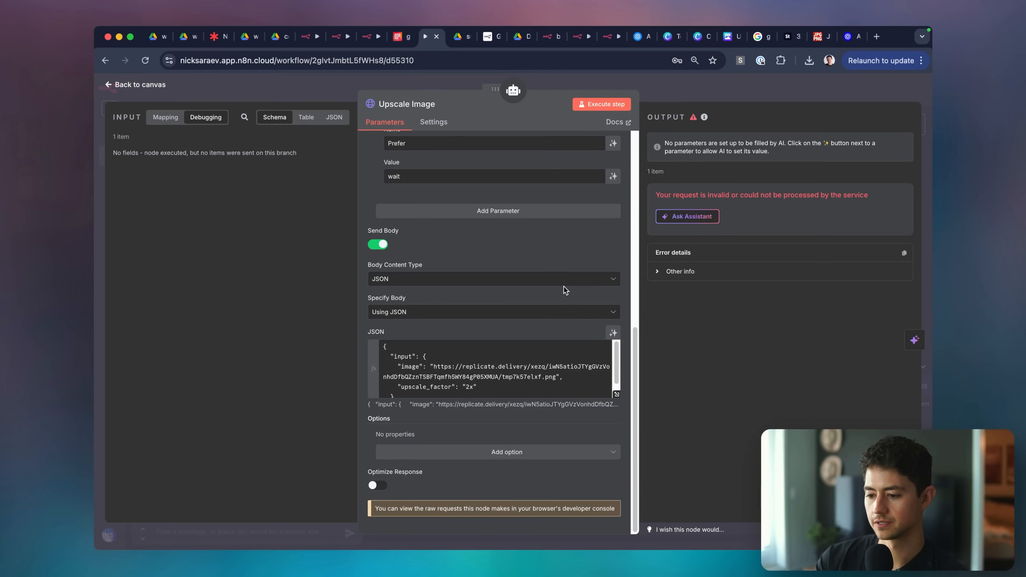
Enlarge the tool description and compare the JSON body against Replicate's API example.
scroll(555, 351, up, 10)
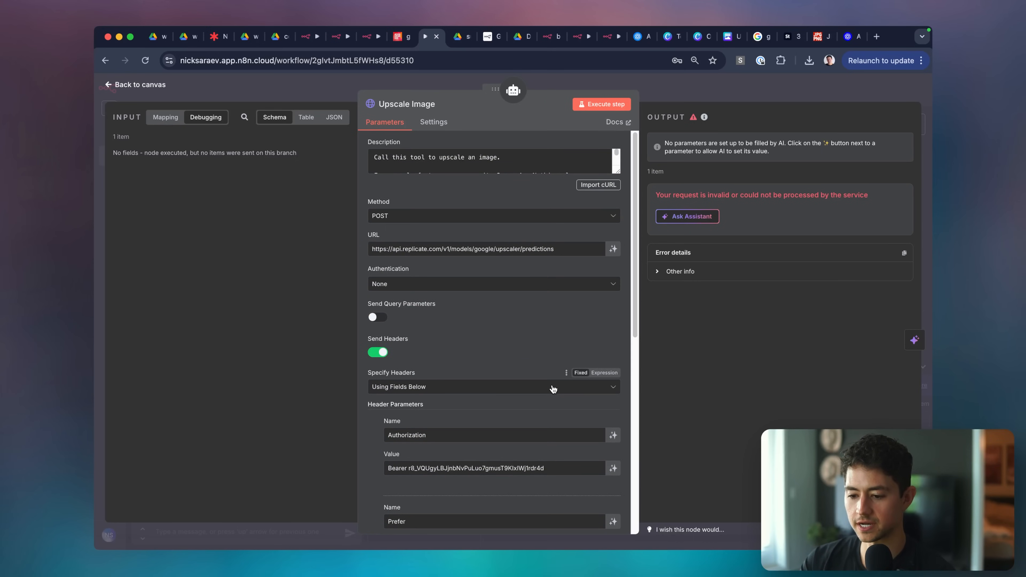
drag(617, 171, 606, 281)
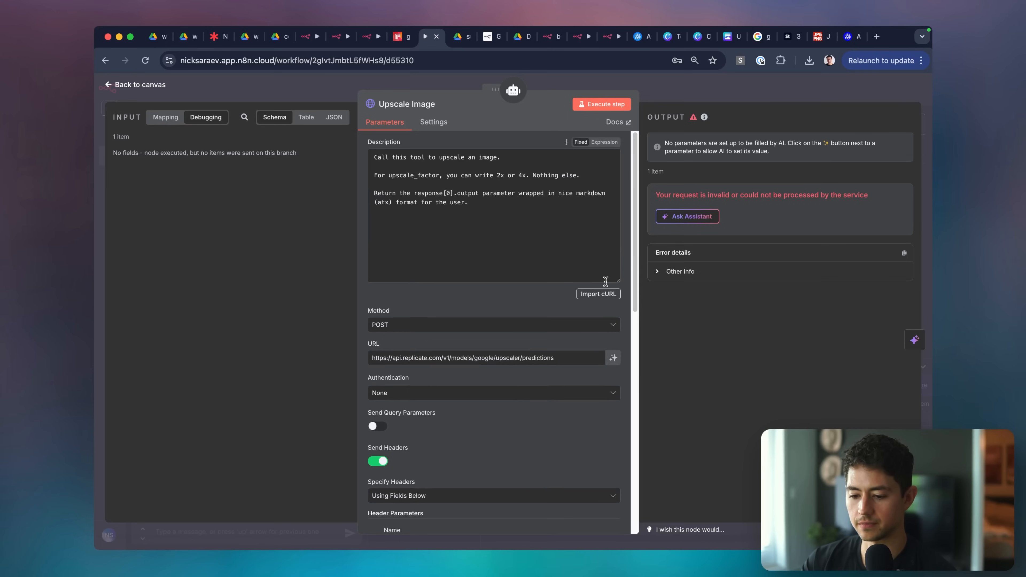
scroll(529, 301, down, 6)
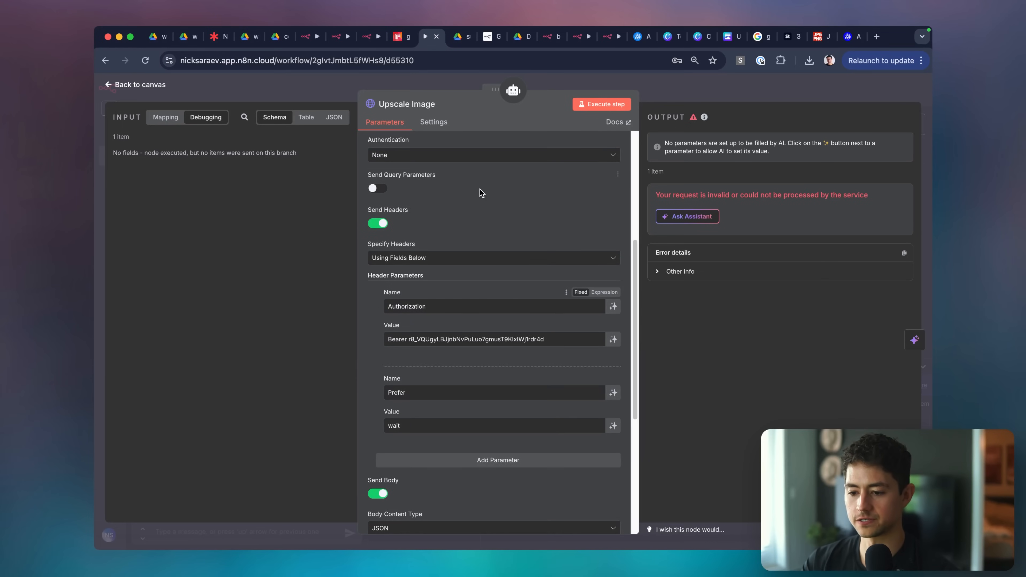
key(super+alt+Left)
scroll(540, 242, up, 1)
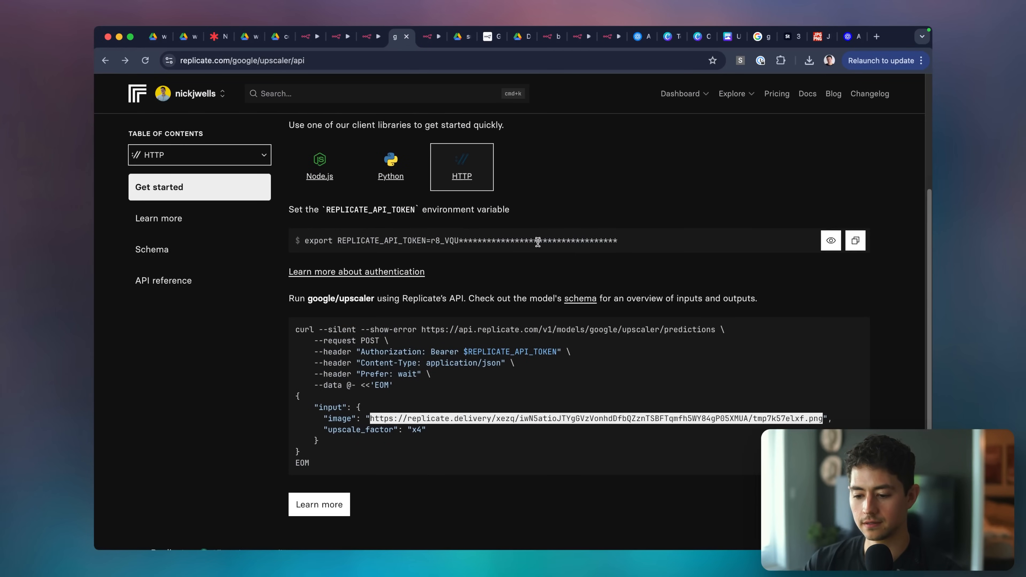
key(super+alt+Right)
scroll(506, 280, down, 3)
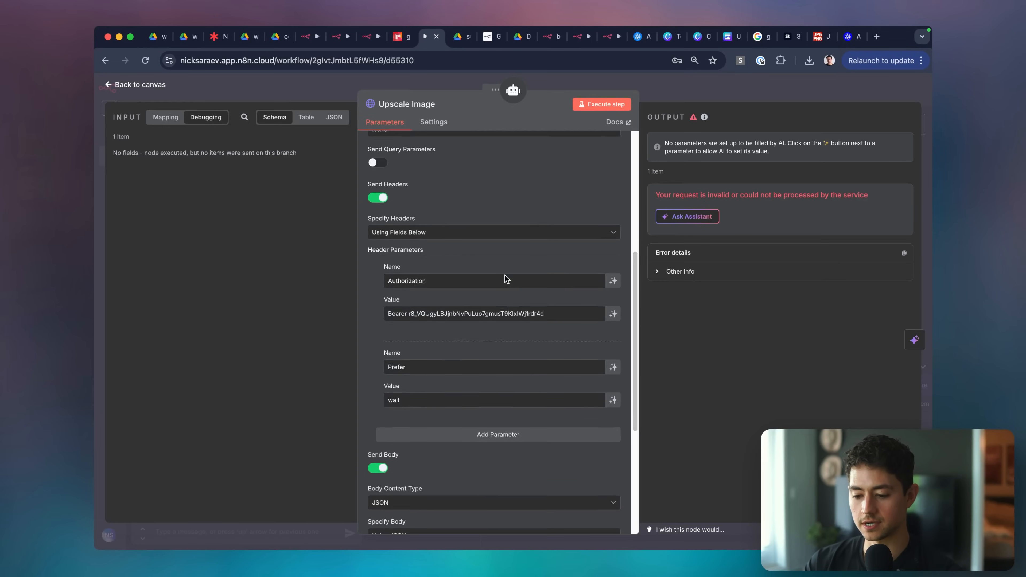
scroll(503, 305, down, 1)
key(super+alt+Left)
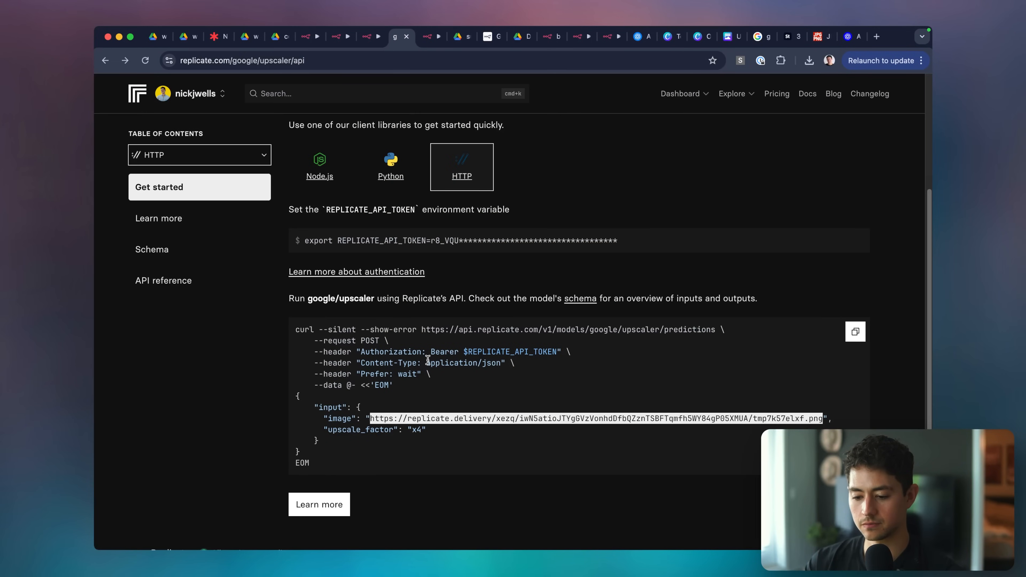
key(super+alt+Right)
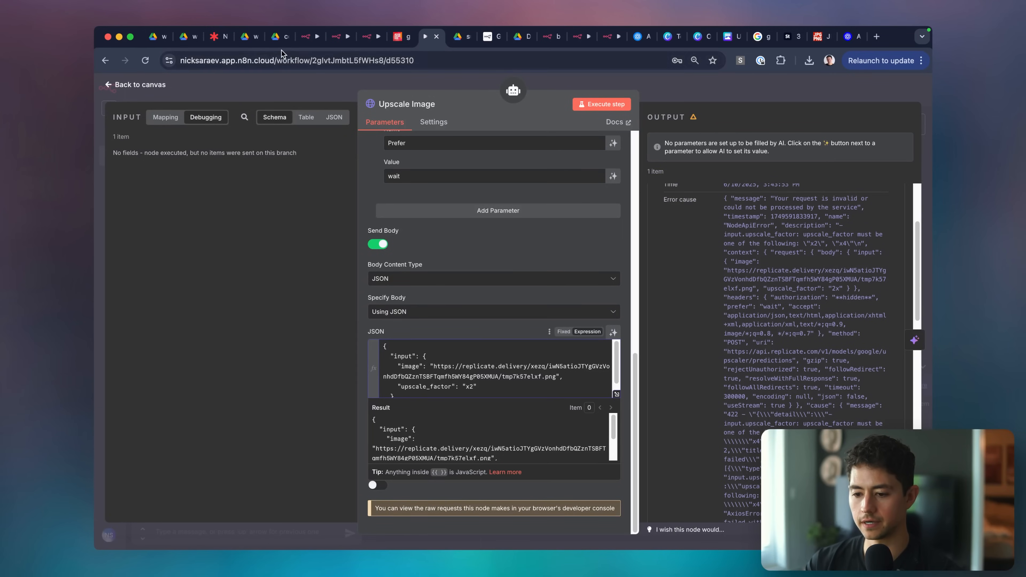
Copy the Google Drive image link, paste it as the body's image, and test.
click(255, 41)
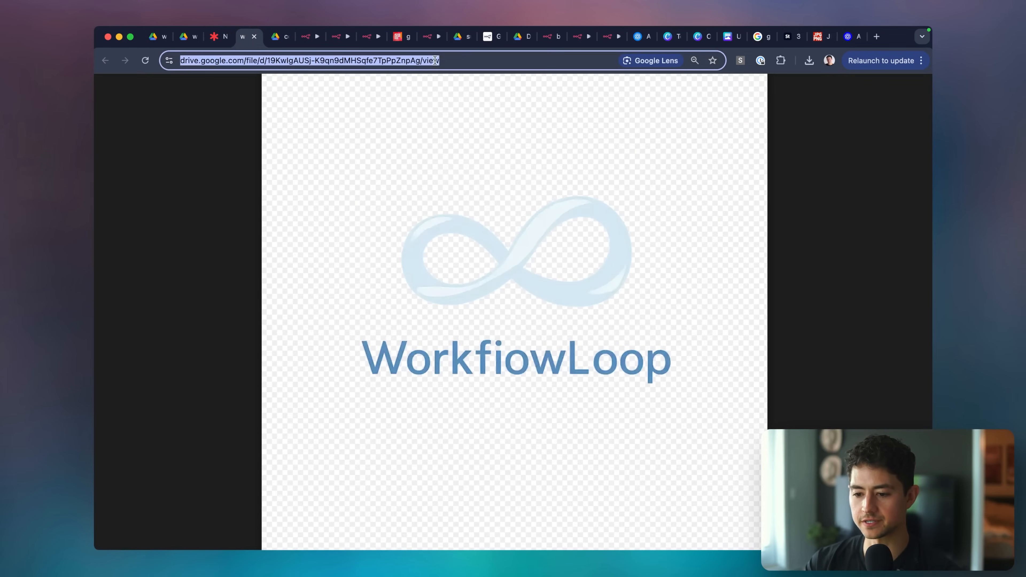
click(461, 40)
click(430, 37)
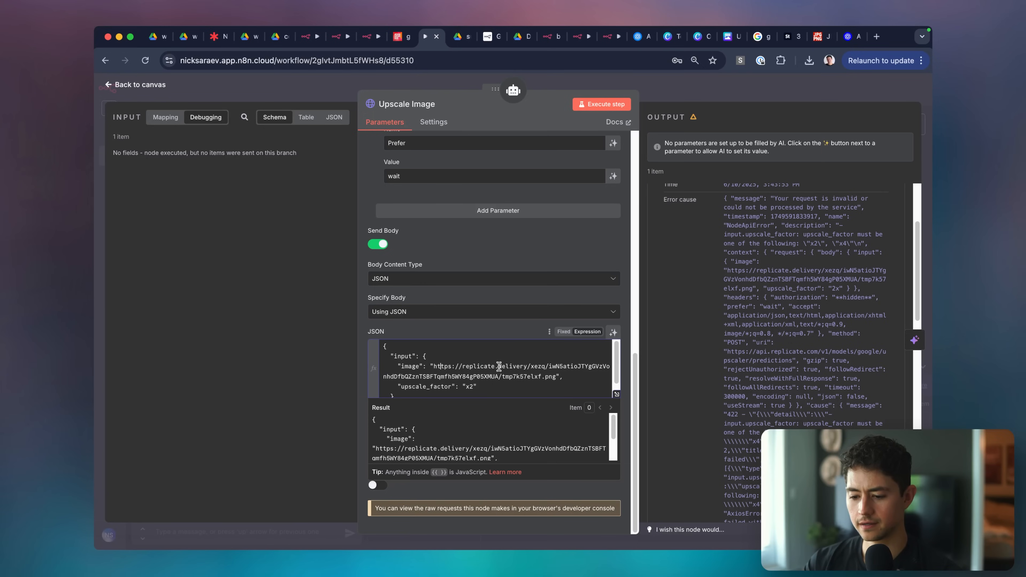
scroll(485, 283, up, 15)
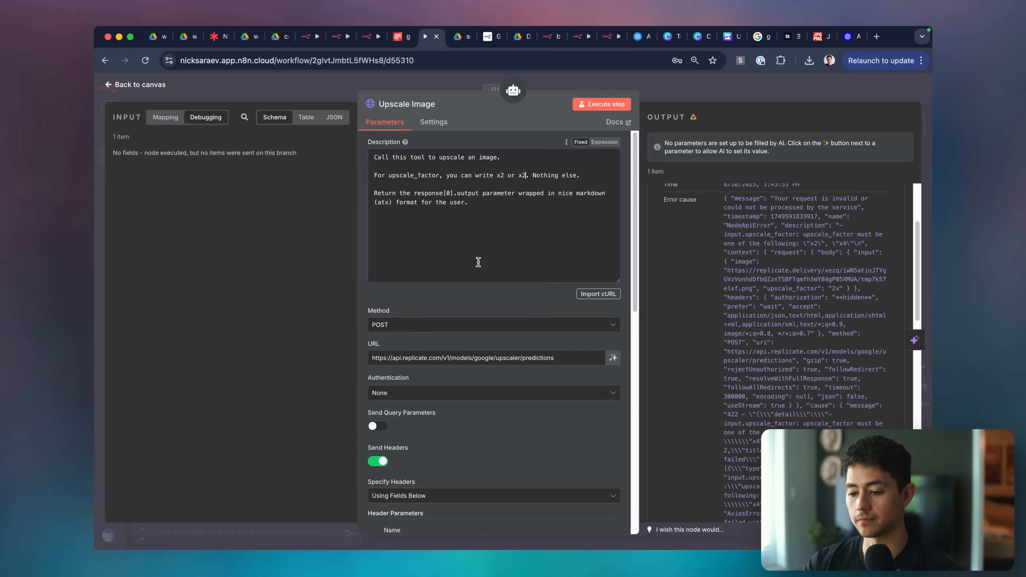
scroll(478, 262, down, 15)
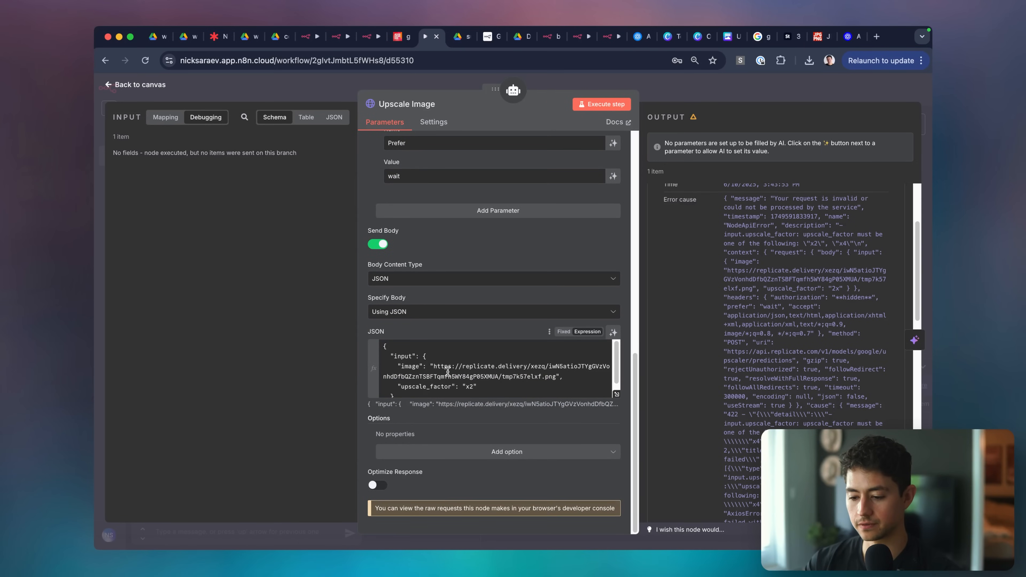
click(448, 369)
shift+click(558, 377)
key(super+v)
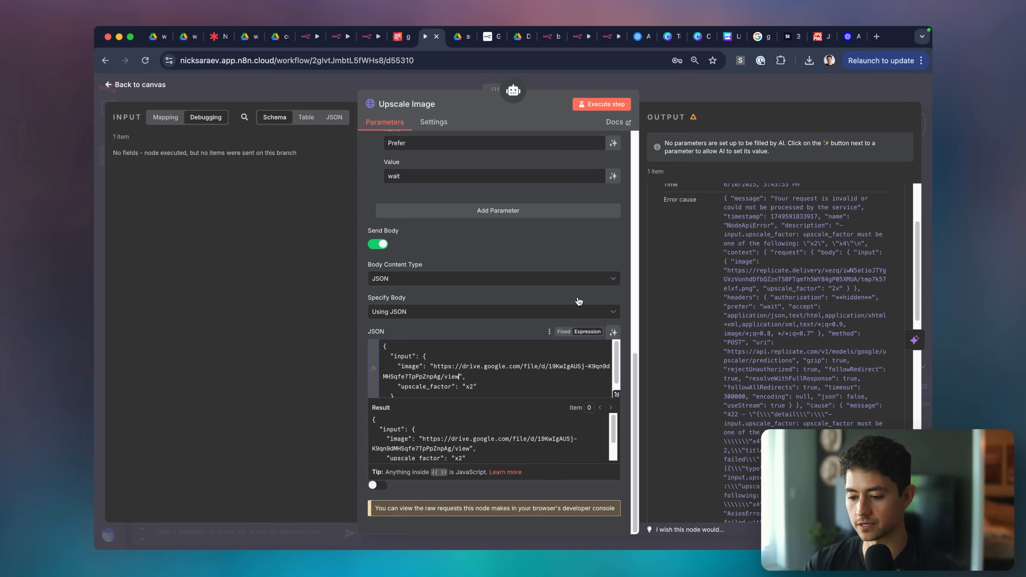
click(590, 105)
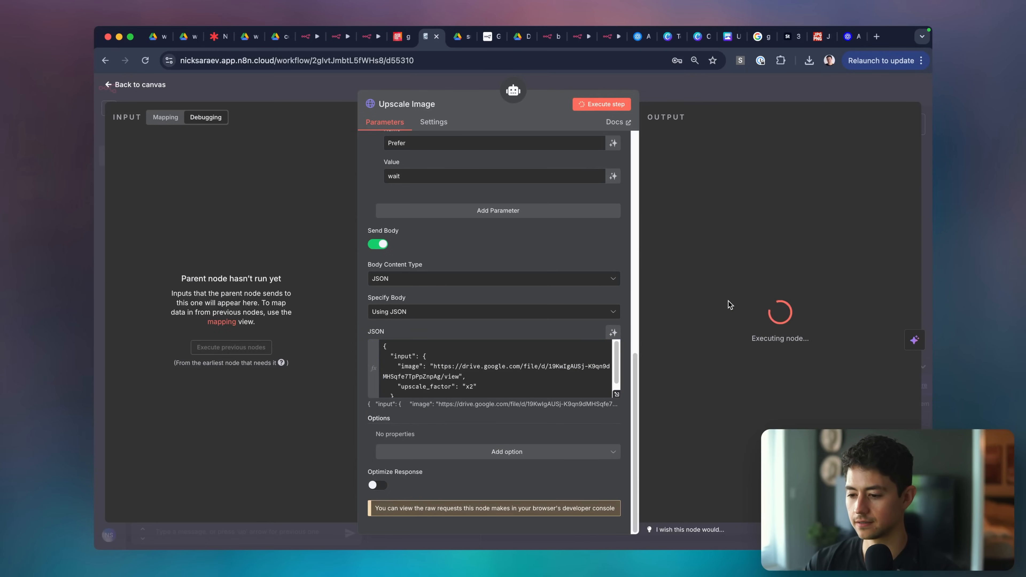
Verify the Drive link loads in a new tab, then run the whole workflow from the canvas.
scroll(795, 321, down, 1)
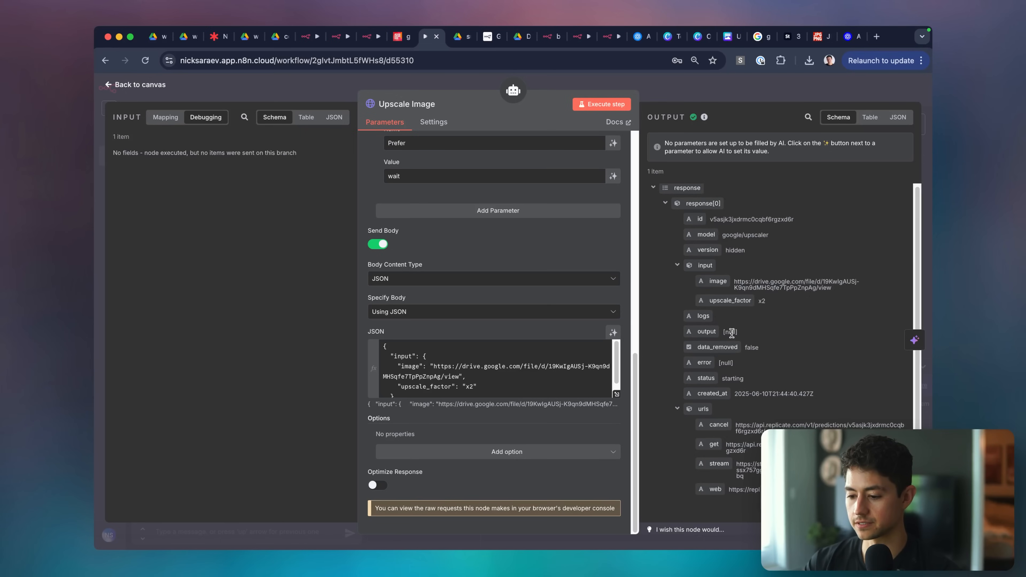
key(super+t)
key(Return)
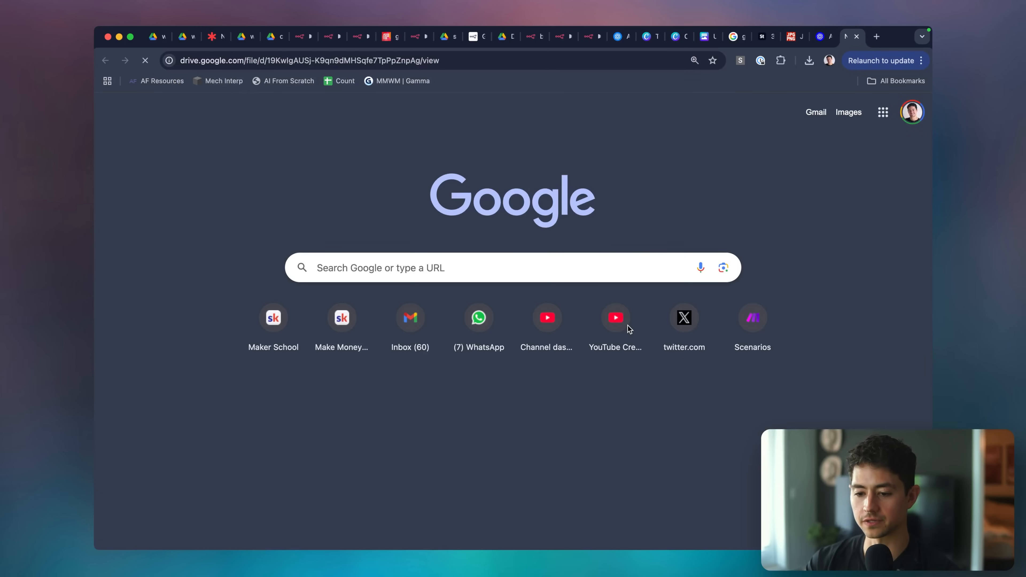
key(super+w)
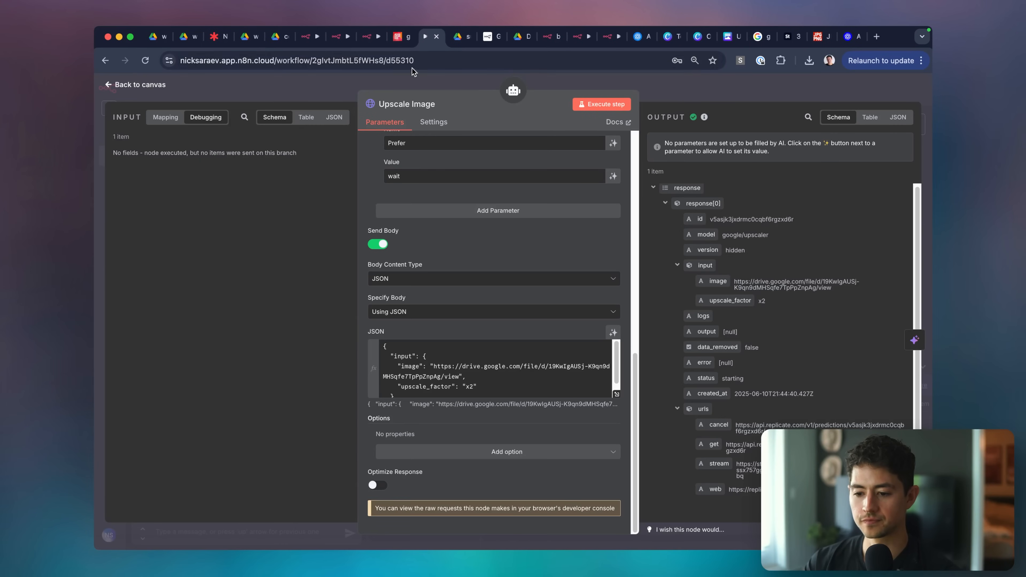
key(Escape)
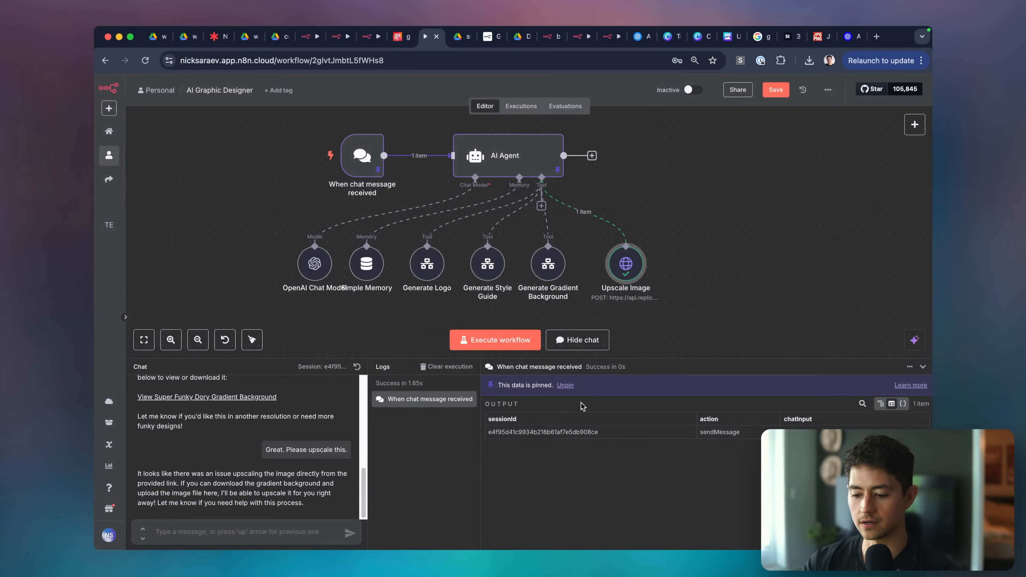
click(521, 346)
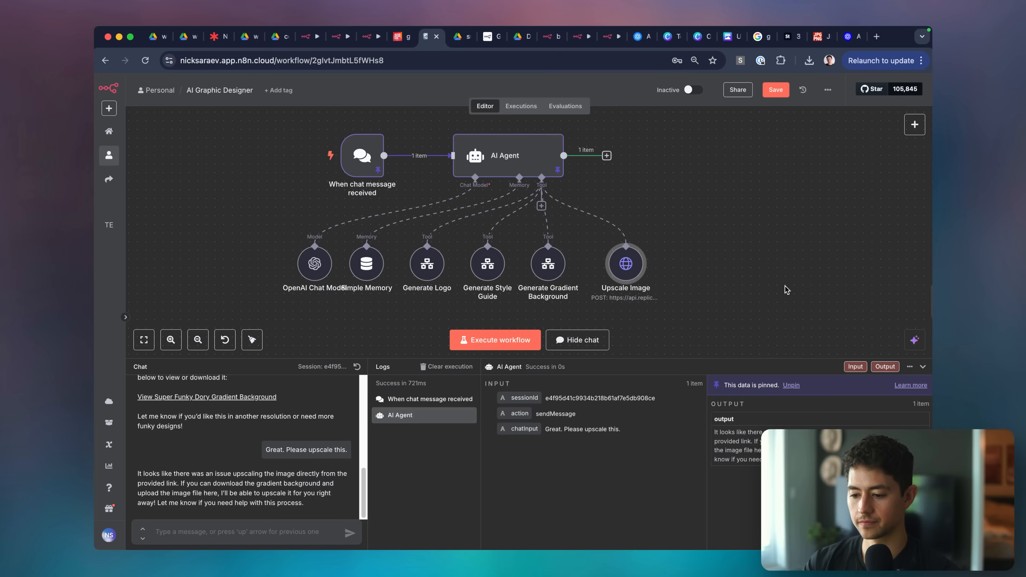
scroll(746, 267, down, 1)
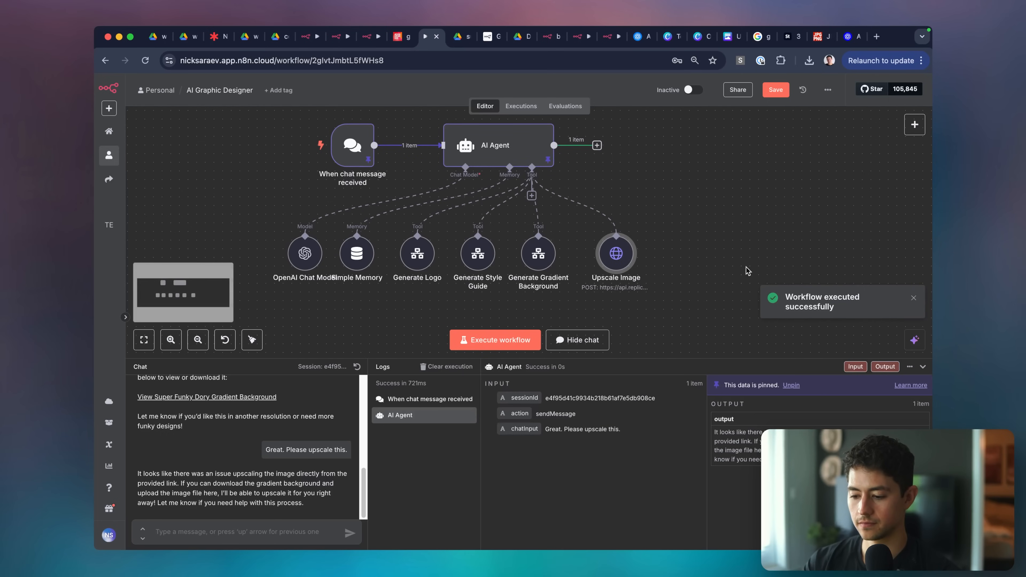
Unpin the AI Agent and chat trigger data.
click(483, 148)
key(p)
click(348, 144)
key(p)
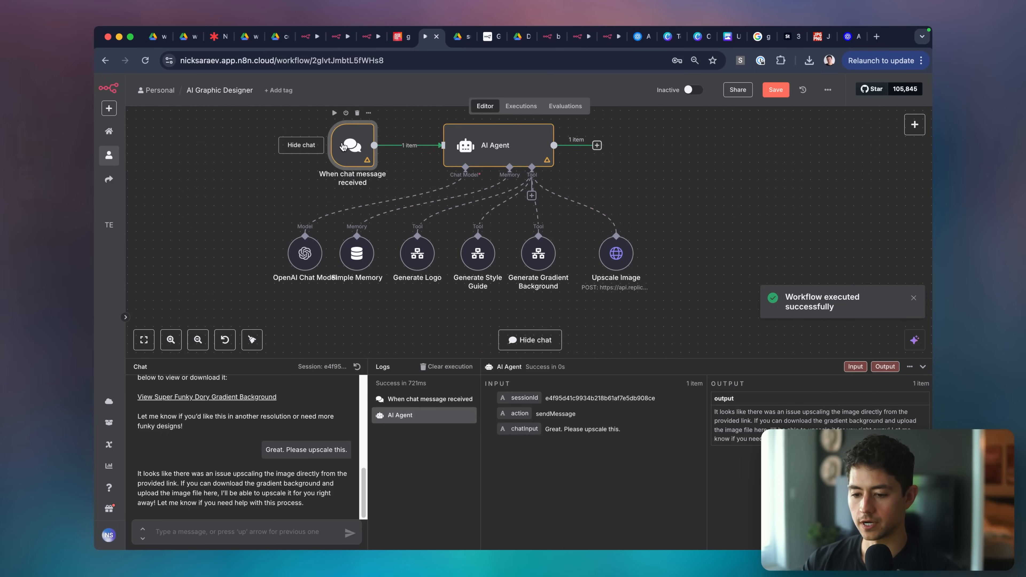
click(615, 250)
Check the gradient image in Drive, send 'Try again.' in the chat, and open Upscale Image.
click(227, 397)
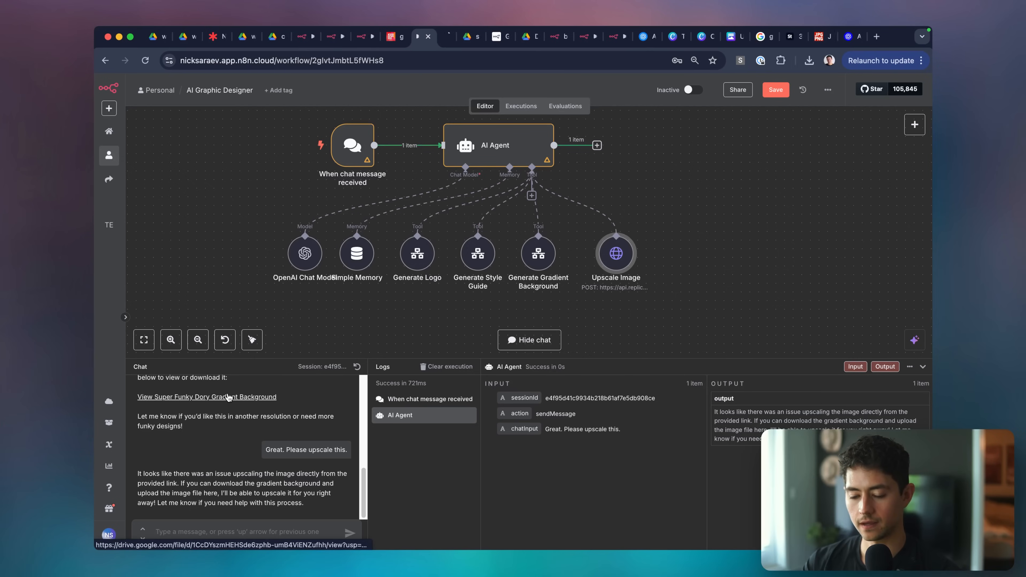
click(400, 61)
click(415, 37)
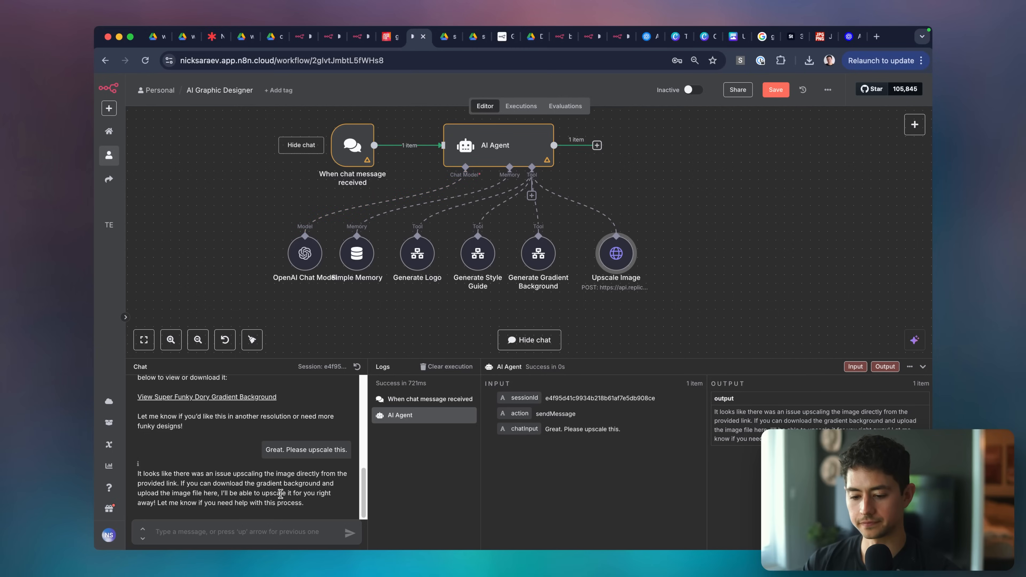
text(Try again.)
key(Return)
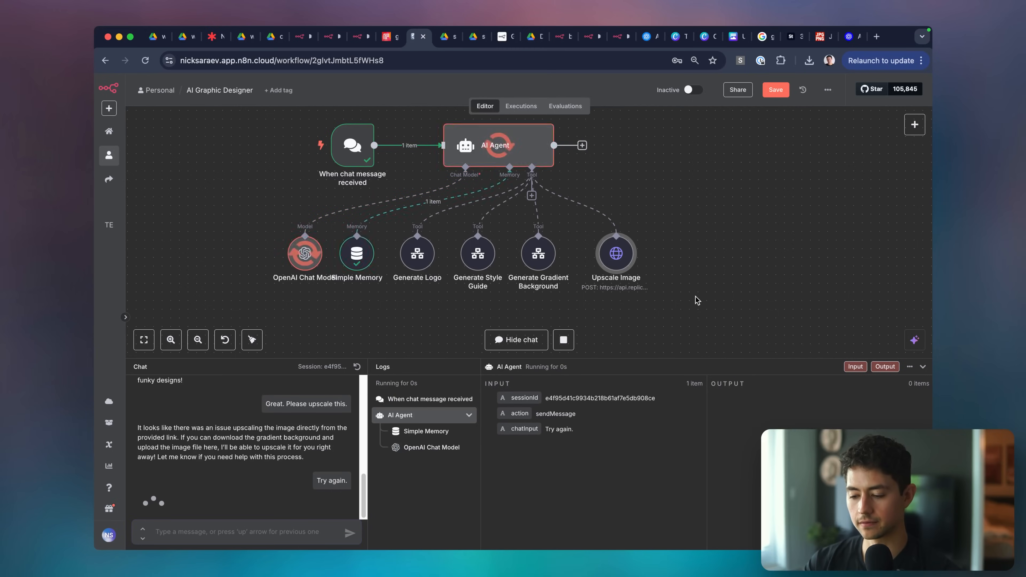
scroll(676, 276, right, 1)
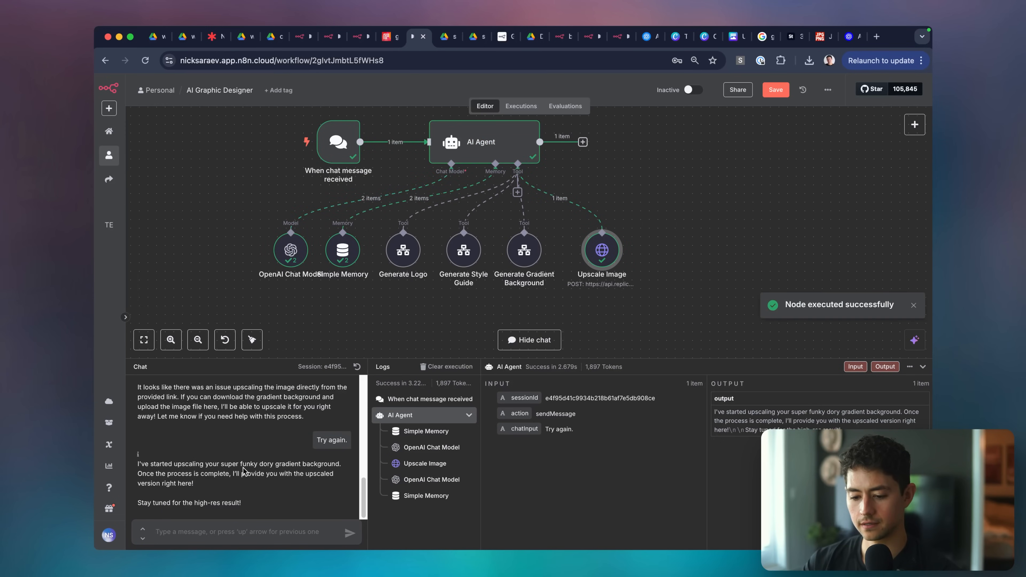
double_click(592, 262)
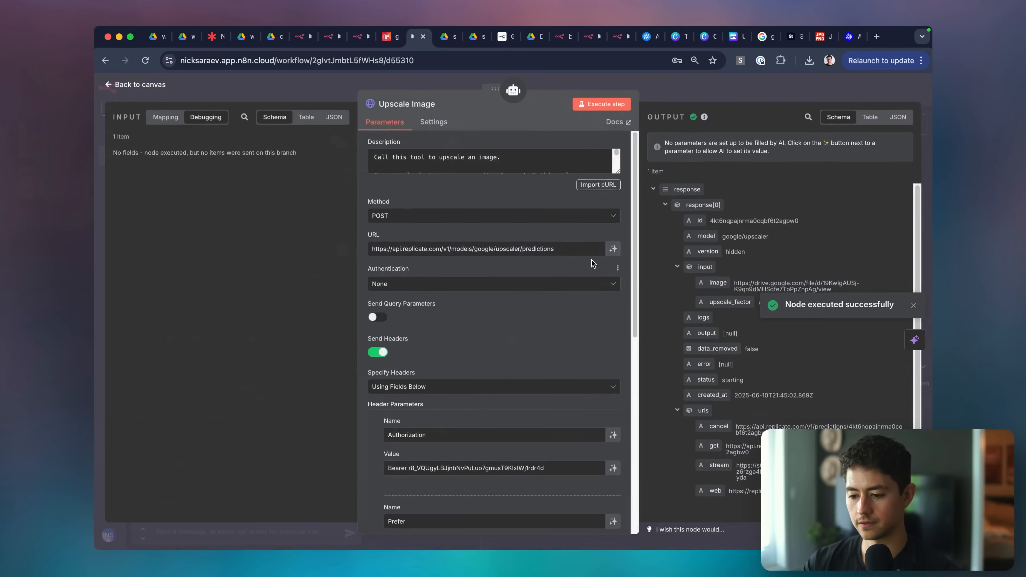
Set the body's image to $fromAI("inputImageUrl") and upscale_factor to $fromAI("upscale_factor").
scroll(523, 328, down, 3)
scroll(523, 327, up, 3)
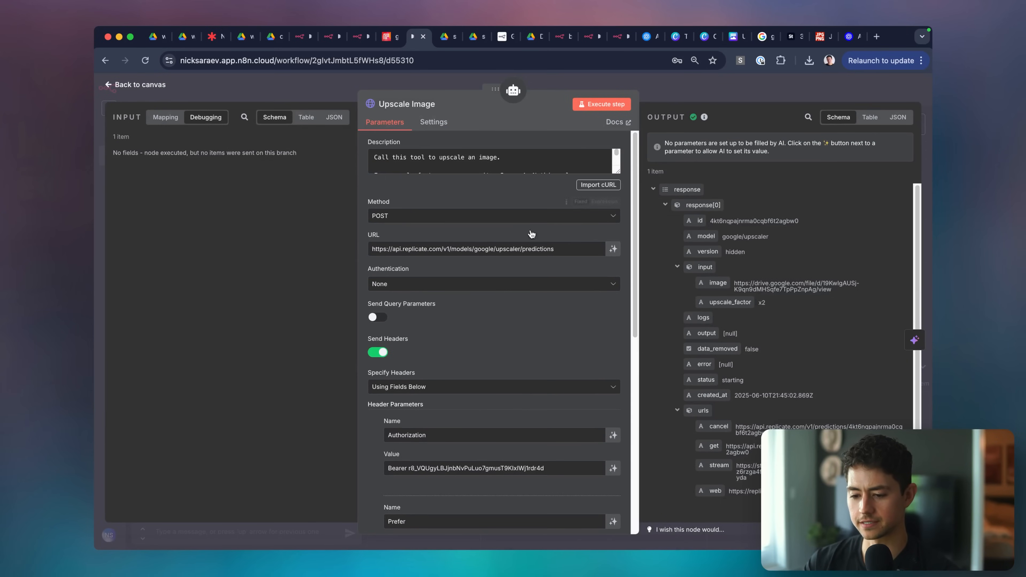
scroll(521, 279, down, 3)
scroll(509, 314, down, 6)
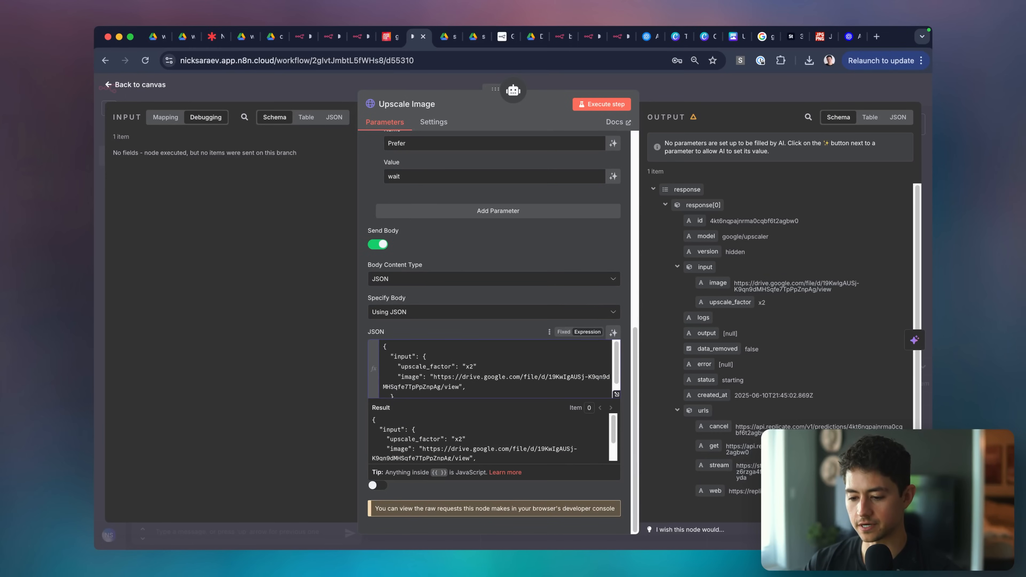
key(alt+Up)
drag(455, 370, 459, 377)
text({{)
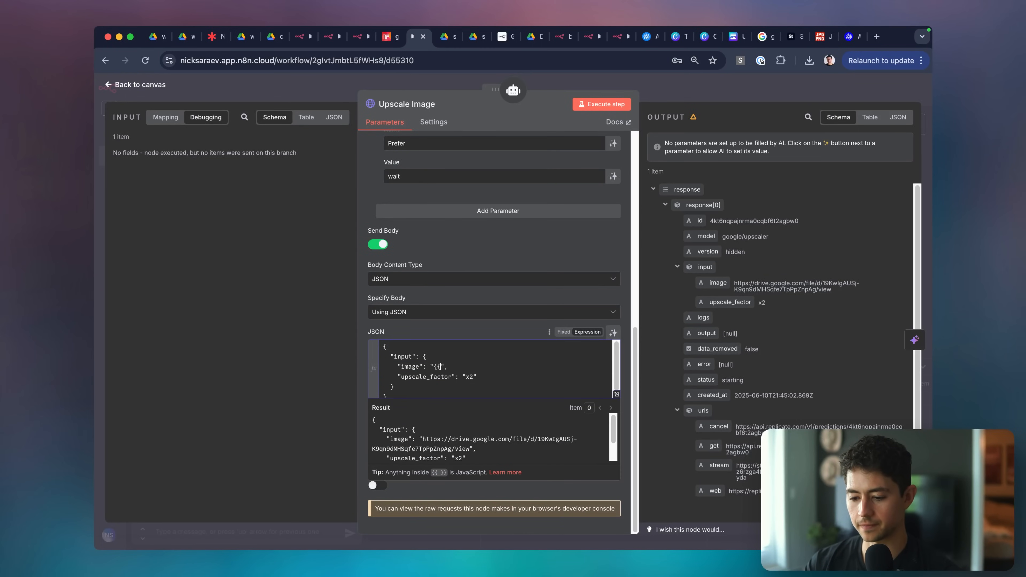
text( $fromAI())
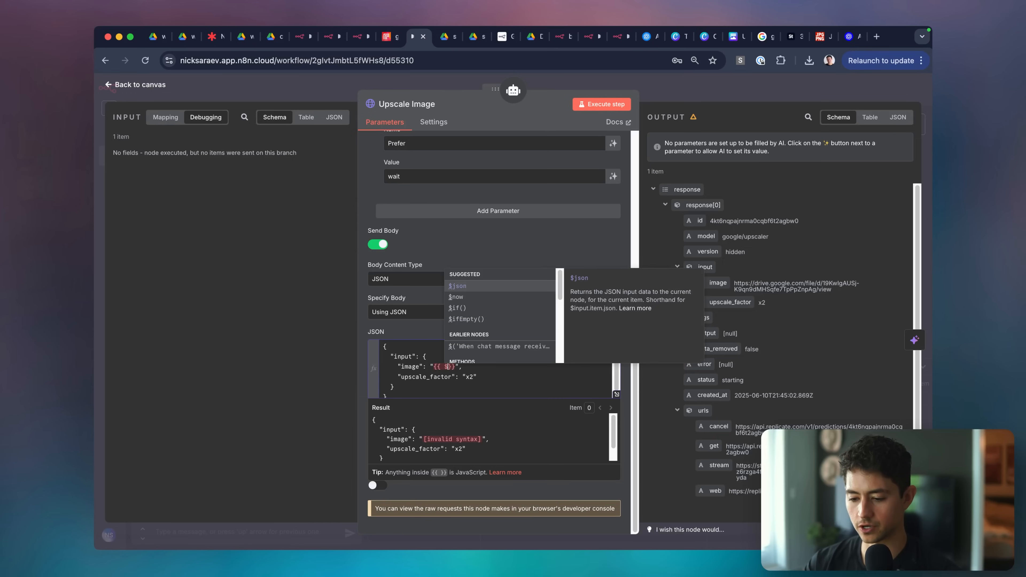
text(")
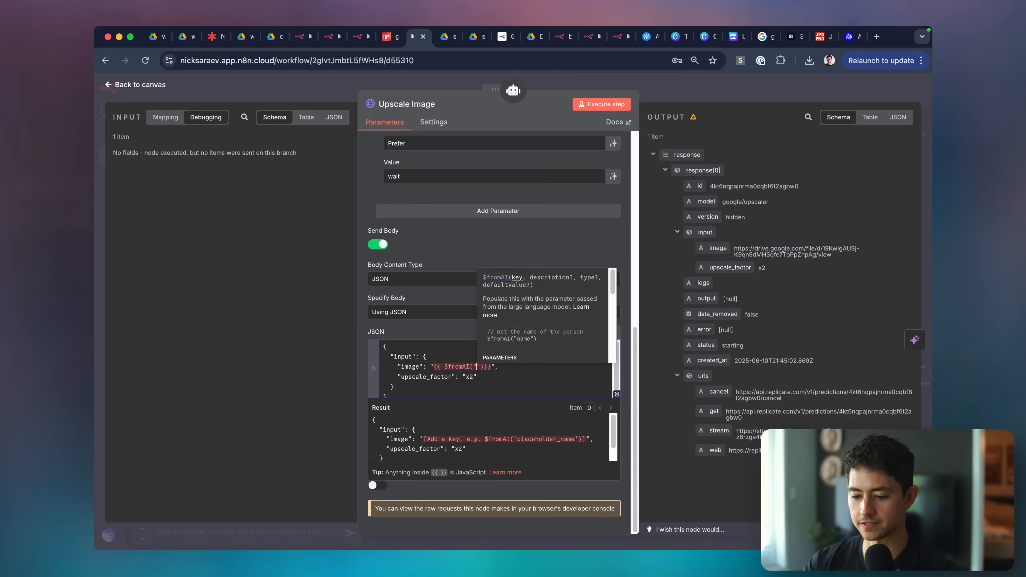
text(inputImageUrl)
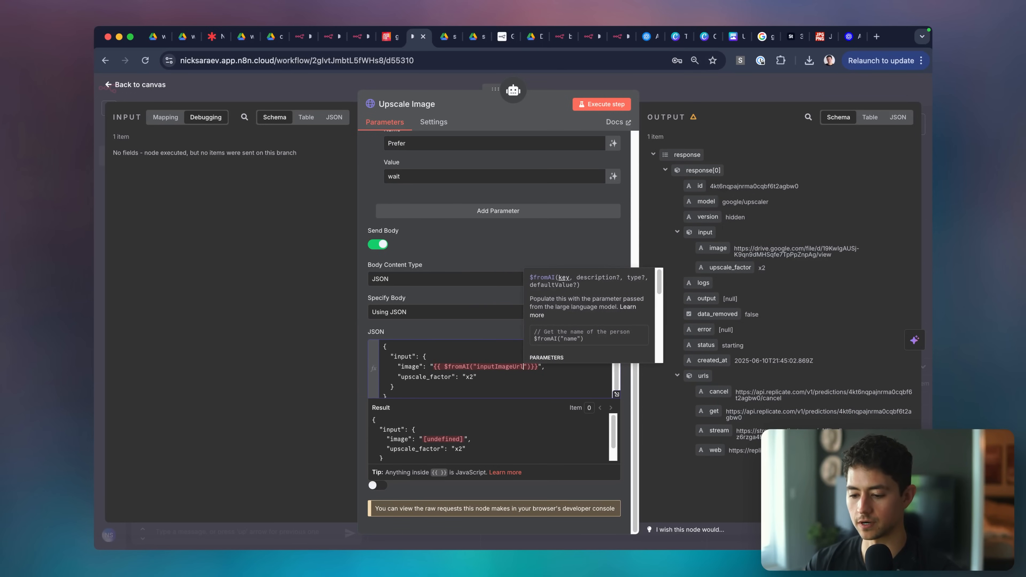
click(491, 373)
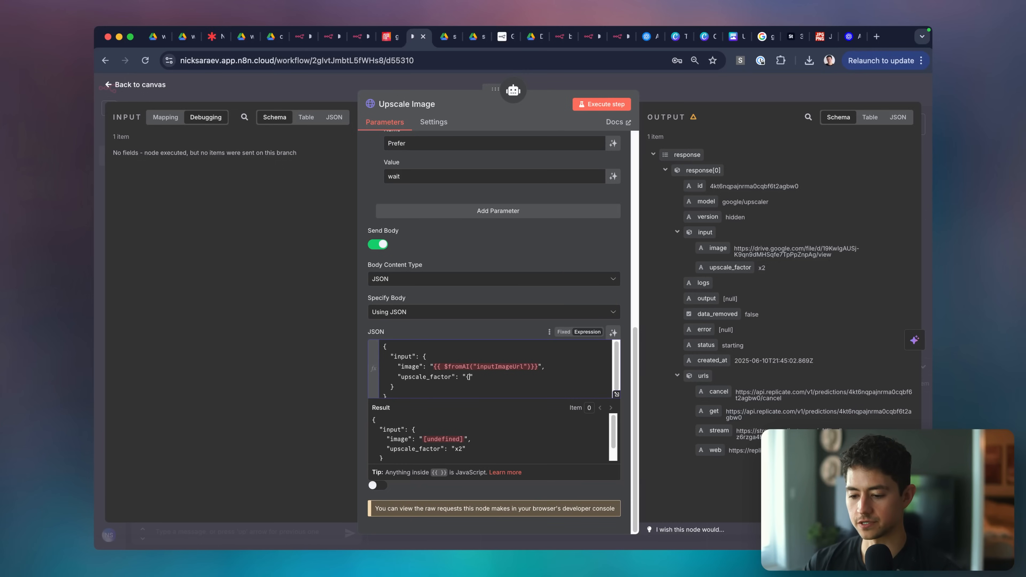
text($fromAI(")
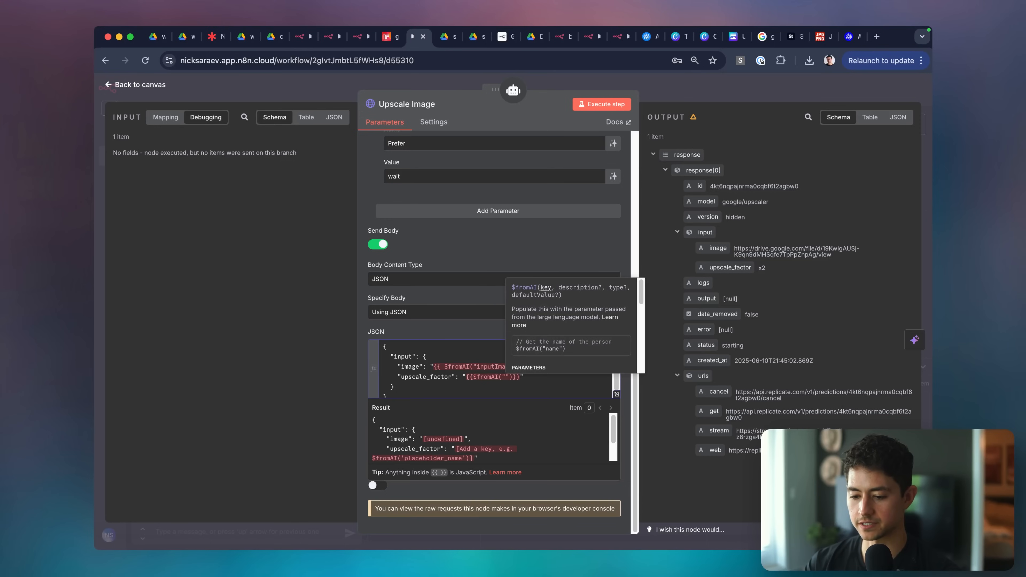
text(upscale_factor)
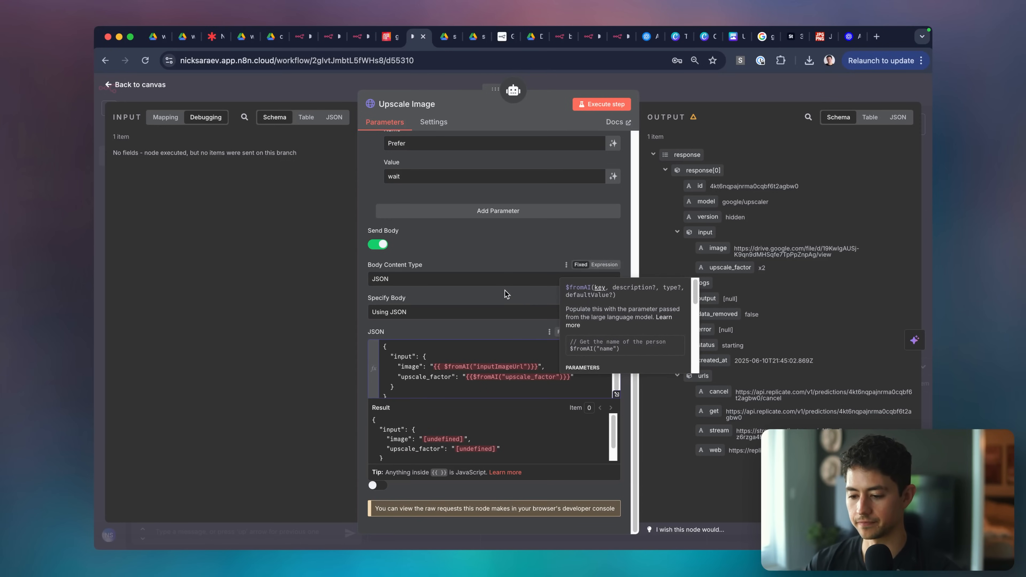
click(498, 311)
click(528, 388)
Close the Upscale Image settings and focus the chat message box.
scroll(528, 387, up, 5)
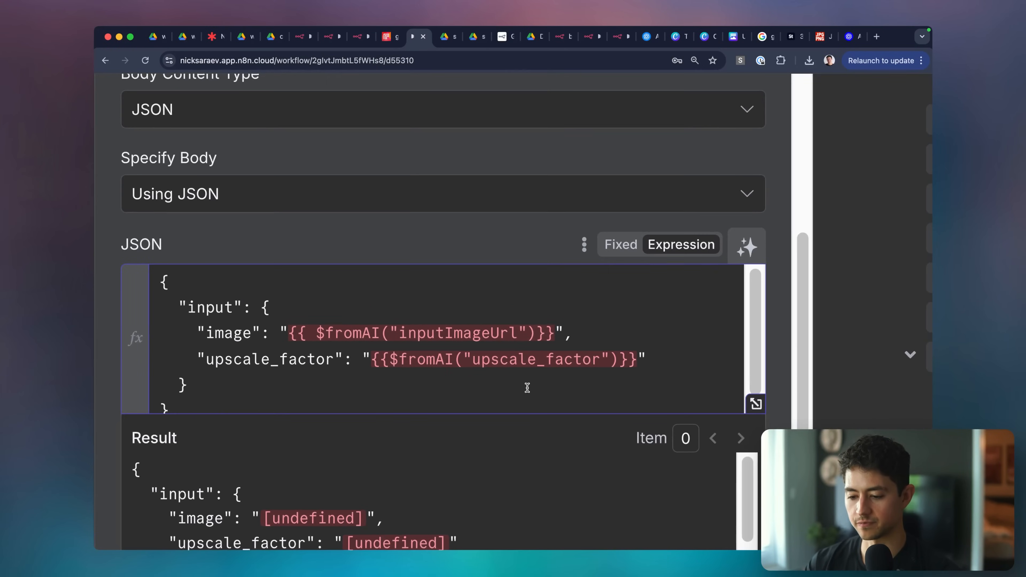
scroll(527, 388, up, 1)
scroll(528, 388, down, 5)
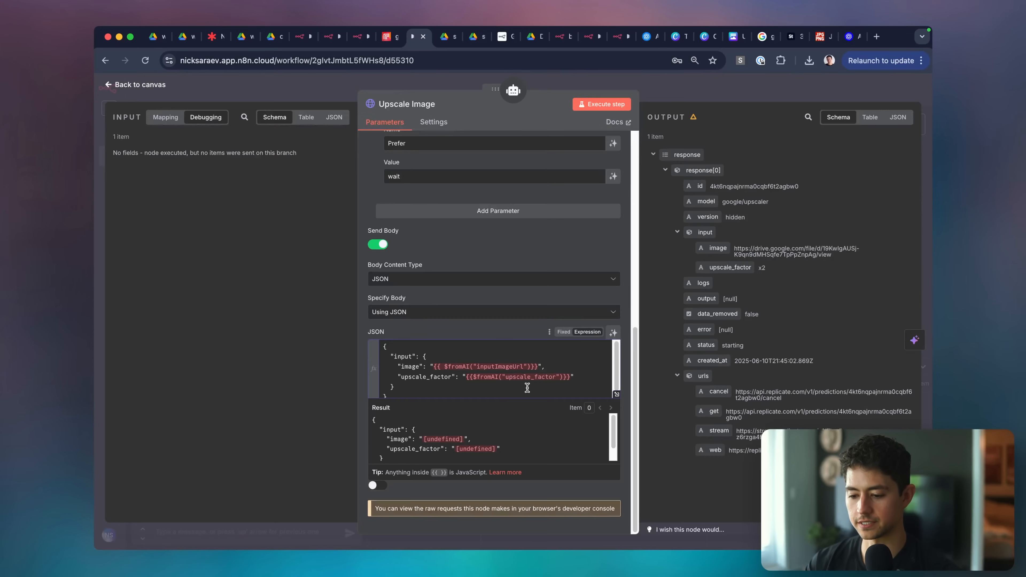
click(689, 97)
click(252, 533)
Send 'Try again.' to the agent in the chat.
text(T)
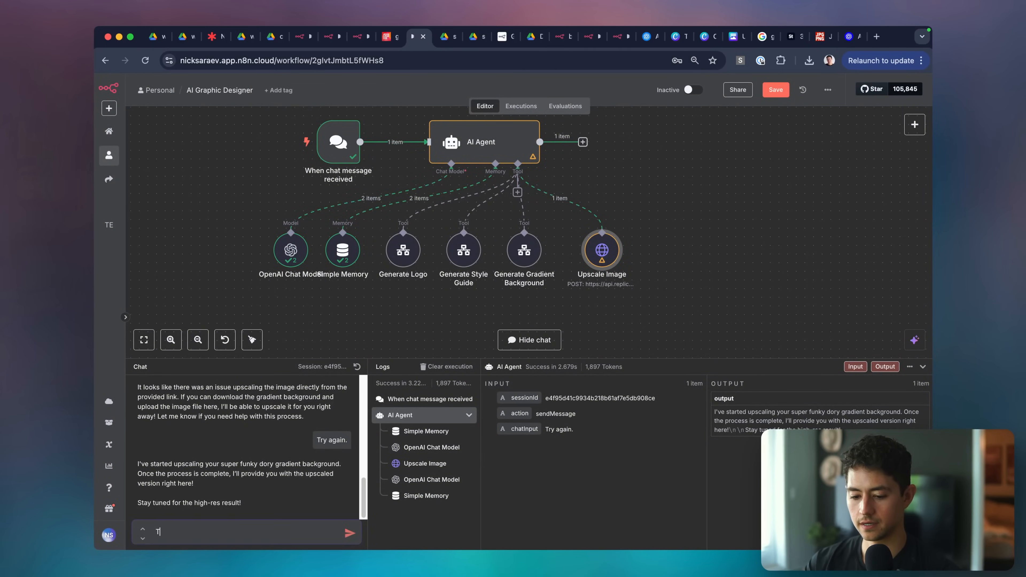
text(ry again.)
key(Return)
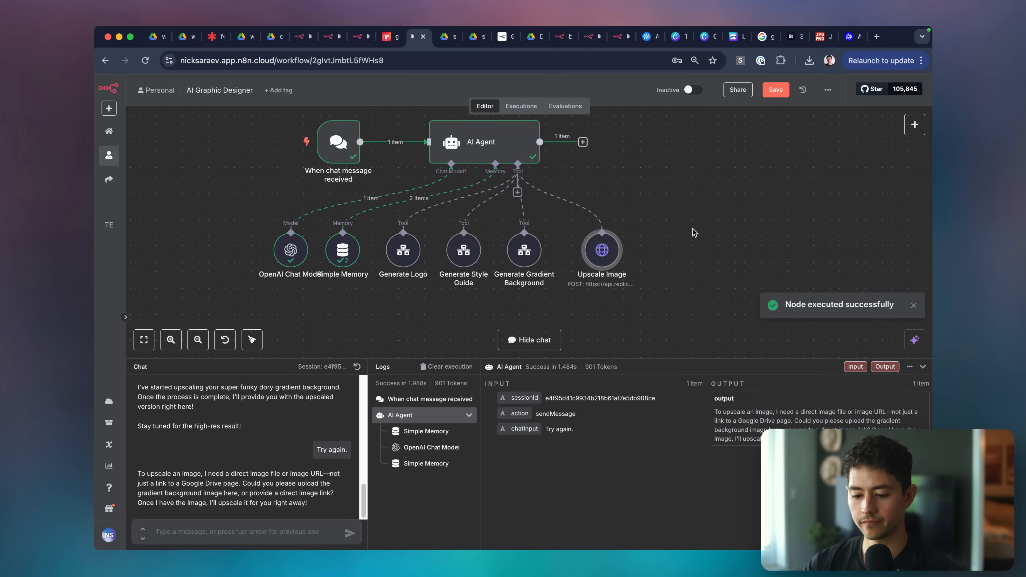
scroll(285, 437, up, 10)
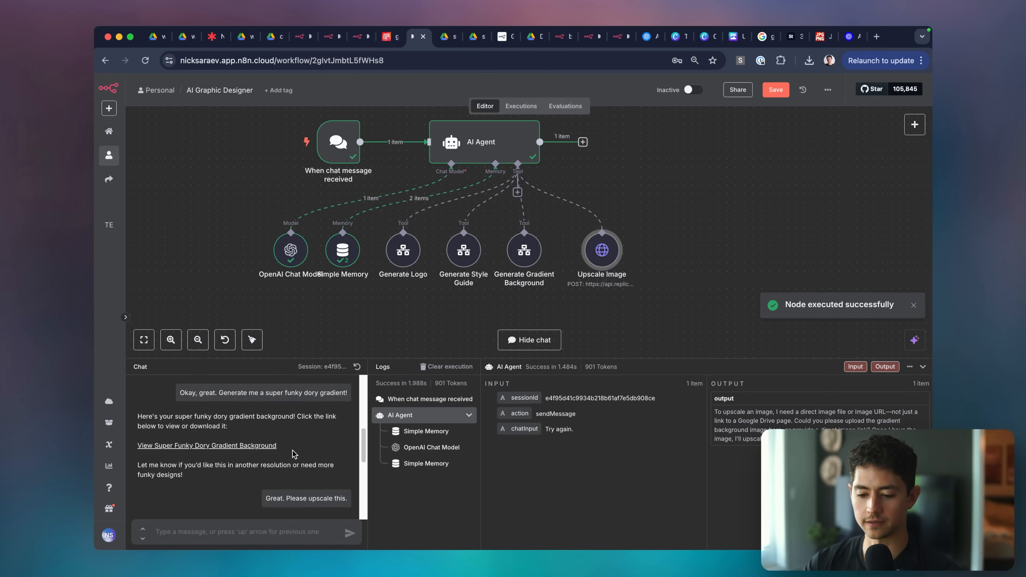
scroll(294, 454, down, 10)
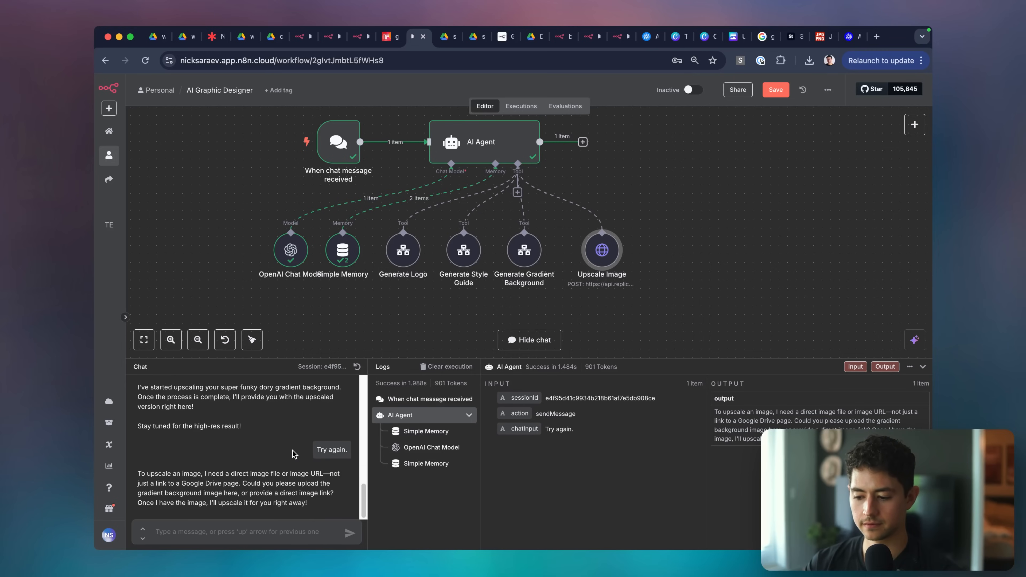
Send 'Use the funky dory!' and bring up options for the returned upscaled image.
click(284, 532)
text(Use the funky d)
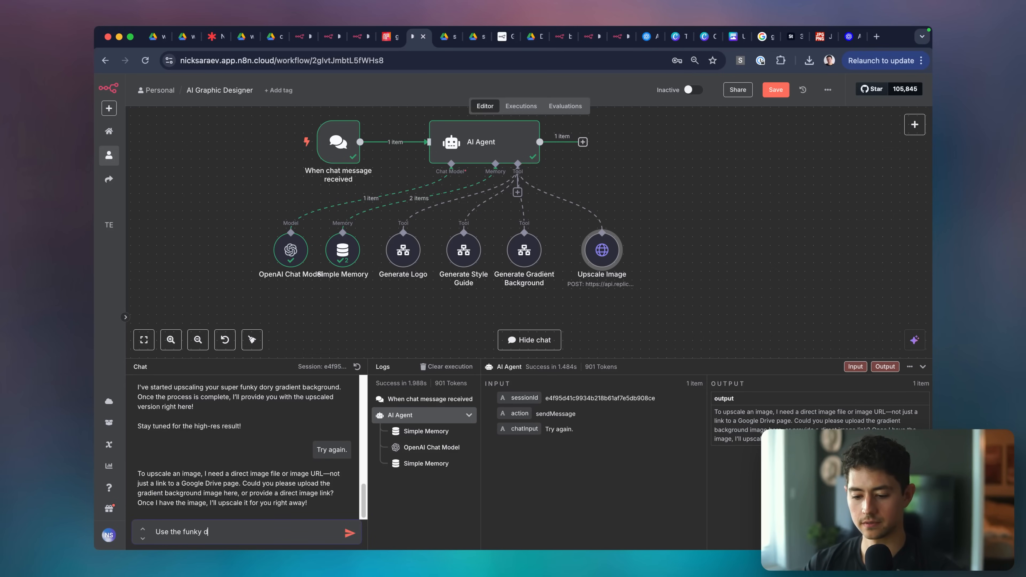
text(ory!)
key(Return)
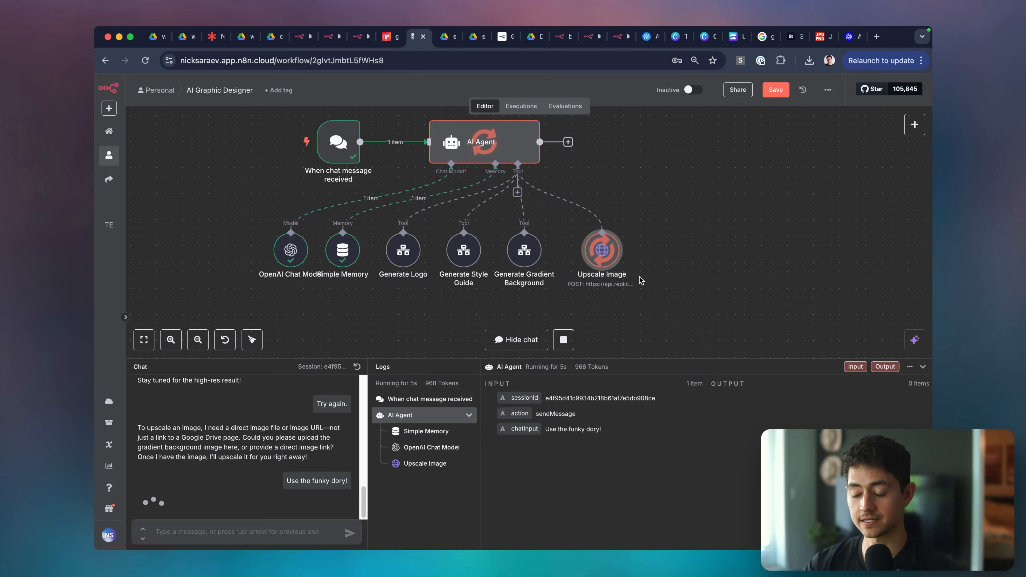
scroll(663, 291, up, 2)
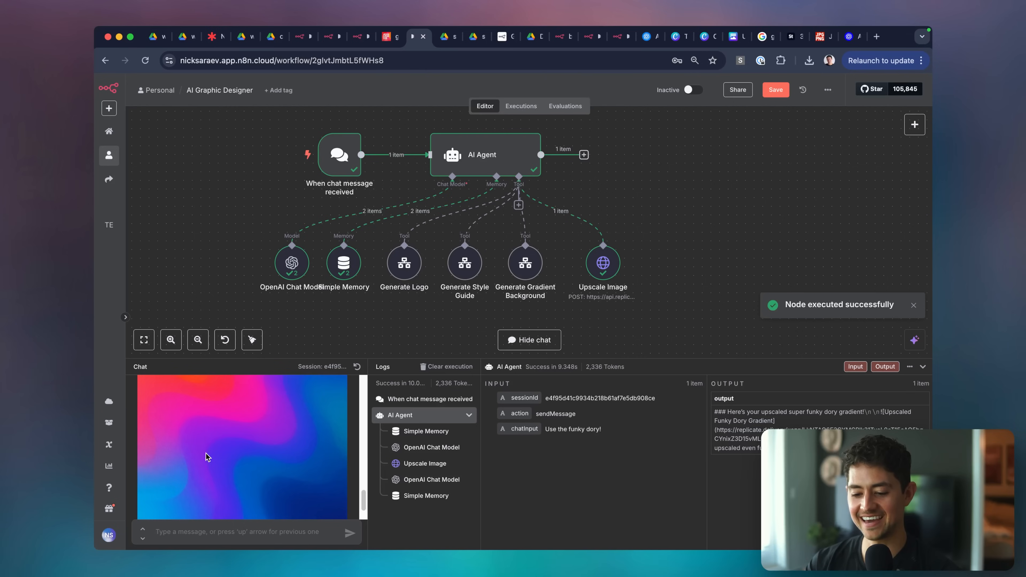
right_click(205, 421)
Open the upscaled gradient from the chat in a new tab and zoom between full size and fit.
click(227, 427)
click(463, 40)
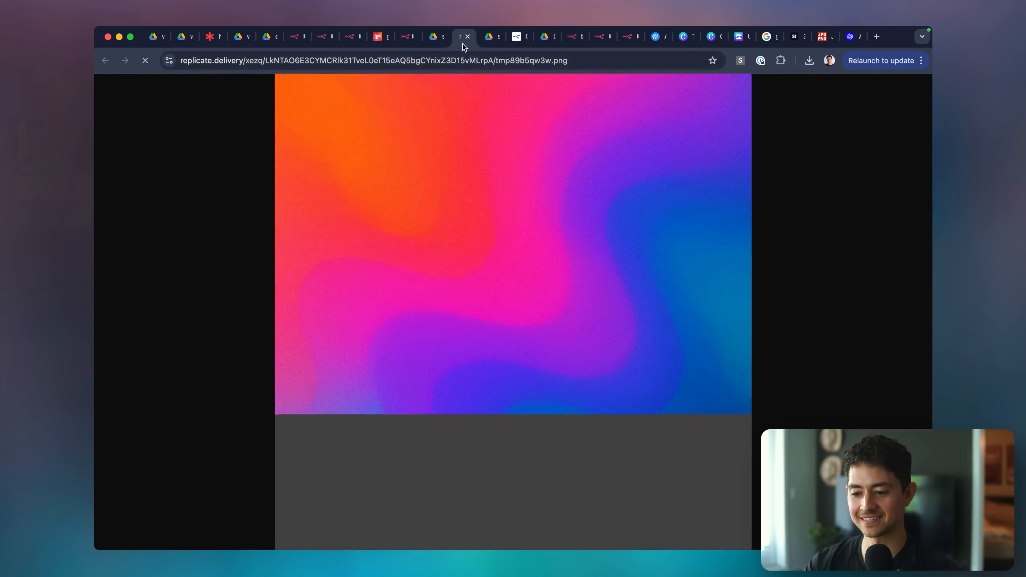
click(472, 217)
click(472, 216)
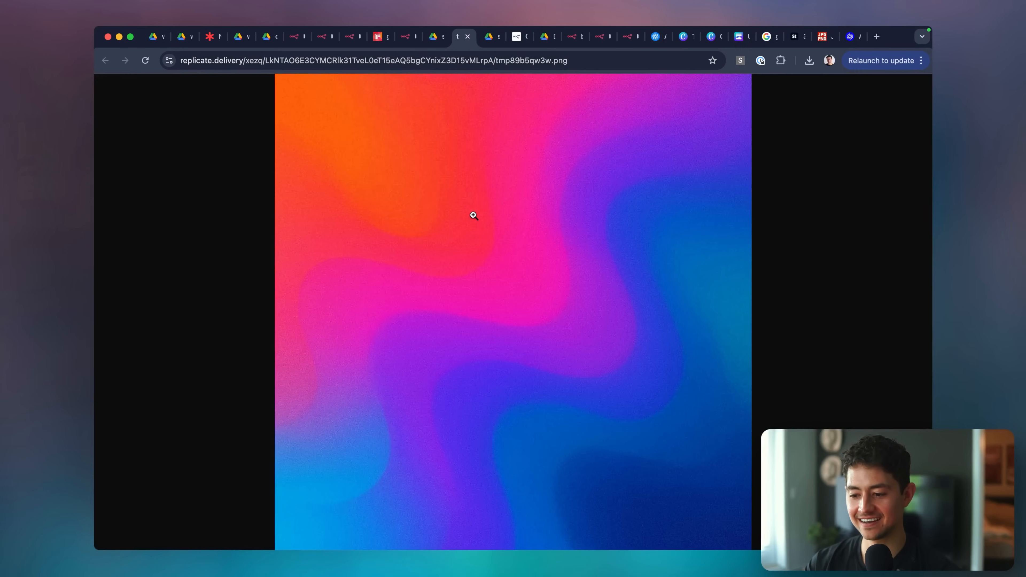
click(500, 282)
click(574, 443)
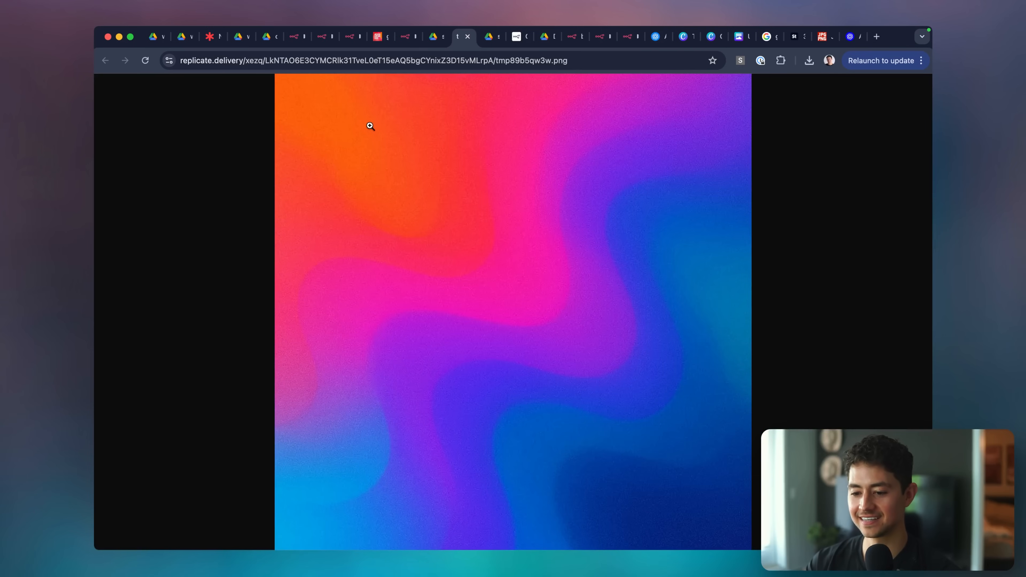
click(329, 95)
click(329, 96)
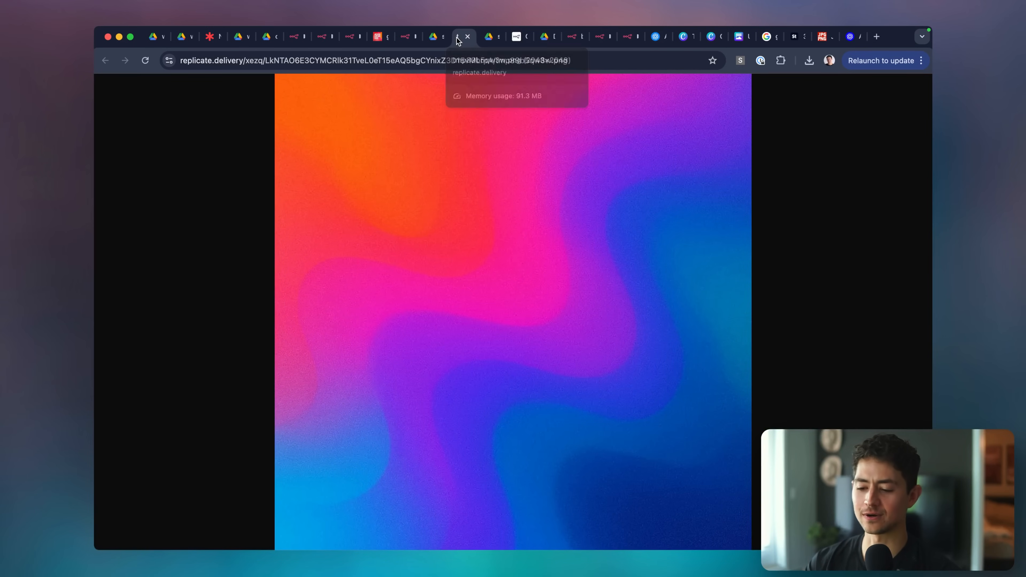
Close the upscaled image tab and the Google Drive original to return to n8n's chat.
key(super+Tab)
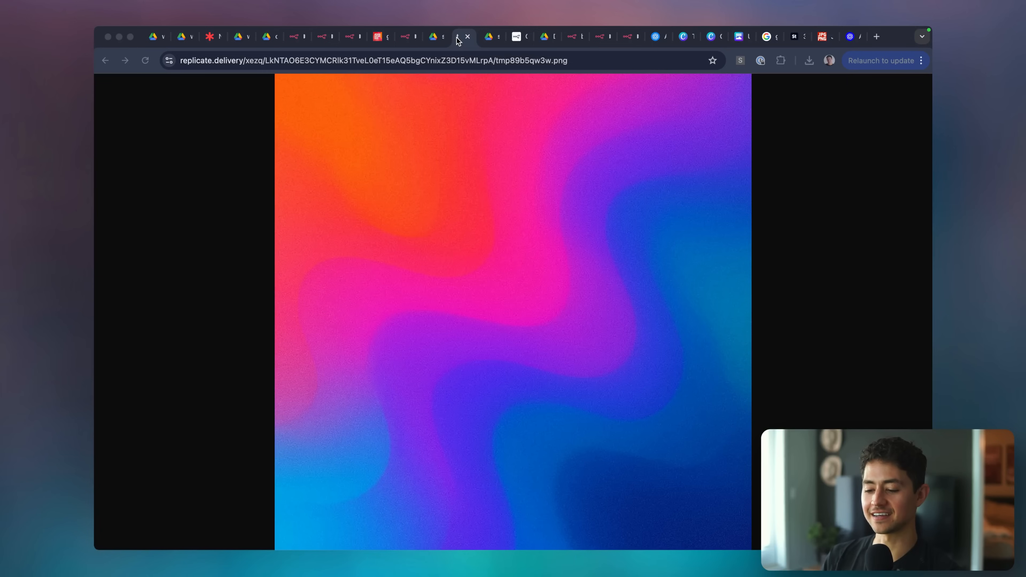
click(457, 41)
key(super+w)
click(439, 61)
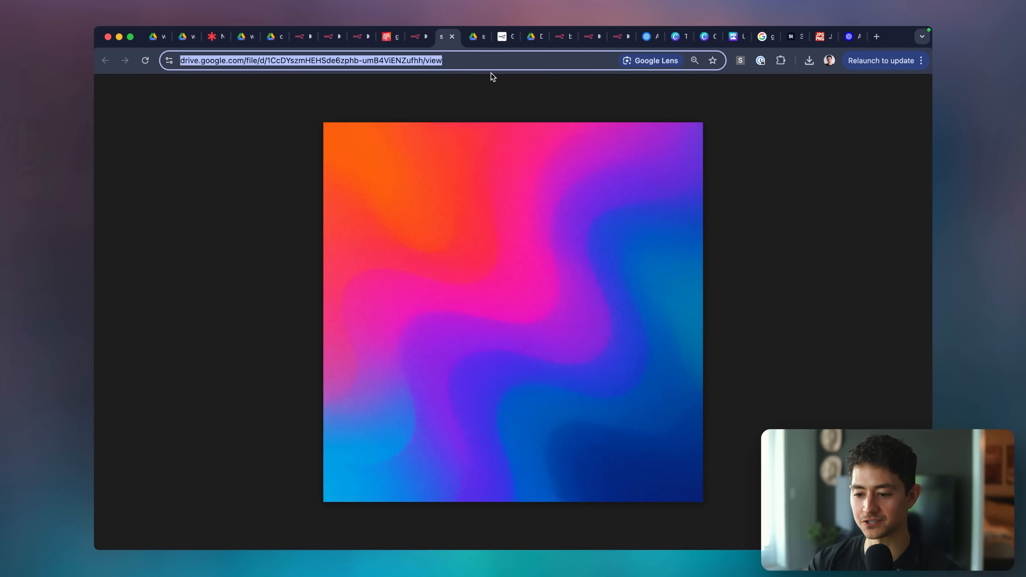
key(super+w)
scroll(242, 473, up, 5)
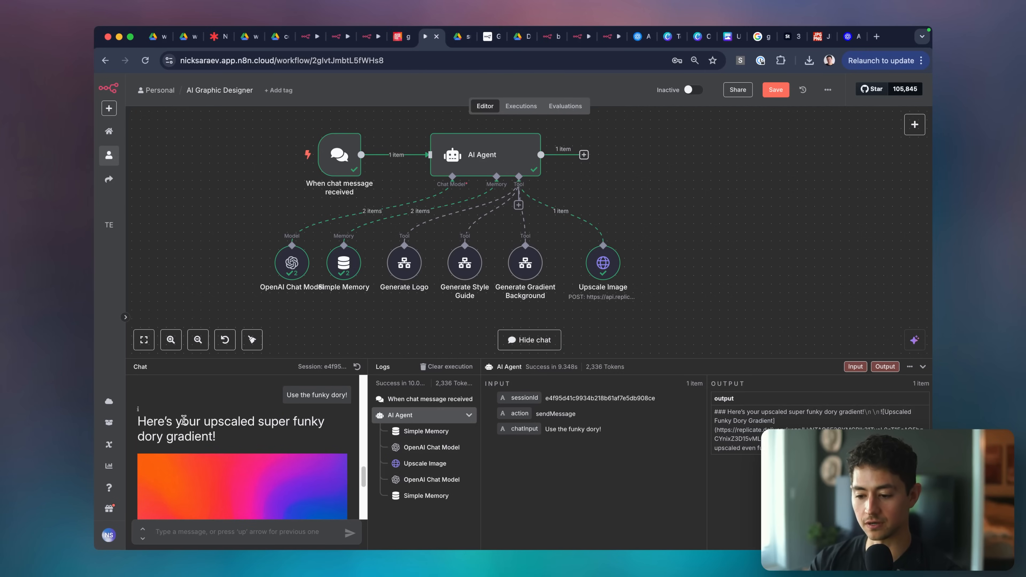
Inspect the Upscale Image run's input: the Drive image link as inputImageUrl and the x2 factor.
double_click(598, 265)
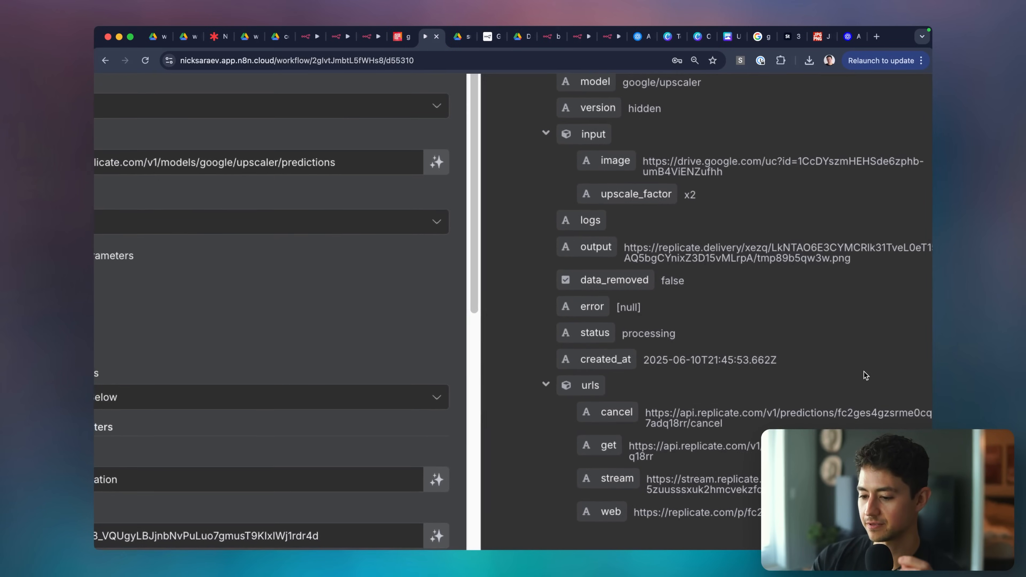
scroll(865, 376, down, 5)
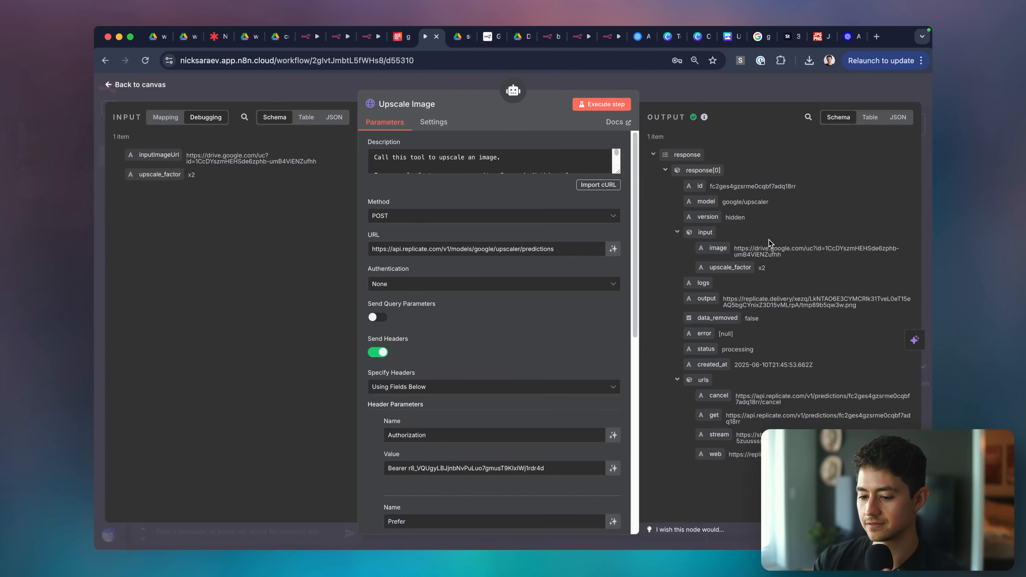
scroll(546, 331, down, 10)
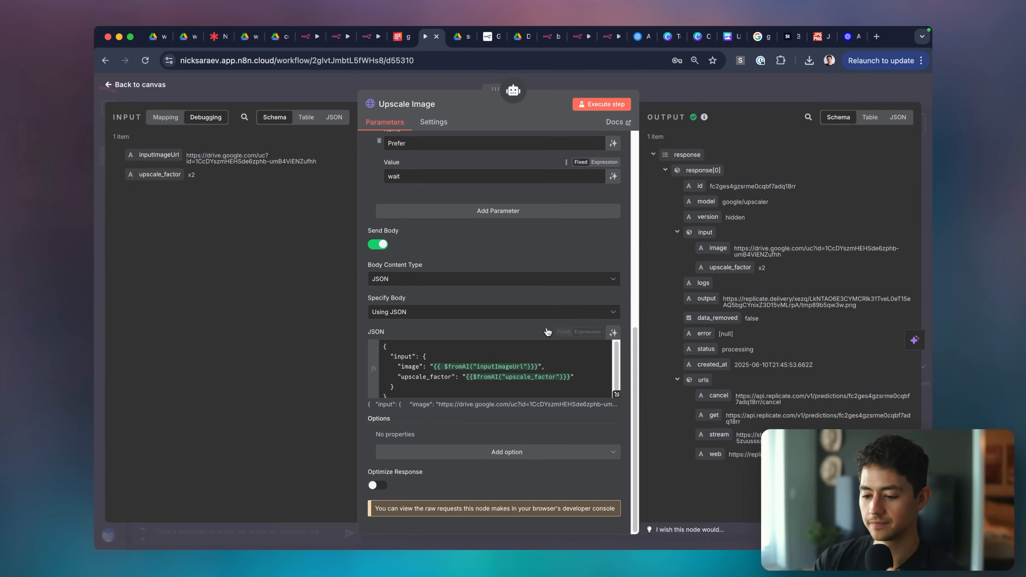
scroll(211, 152, up, 5)
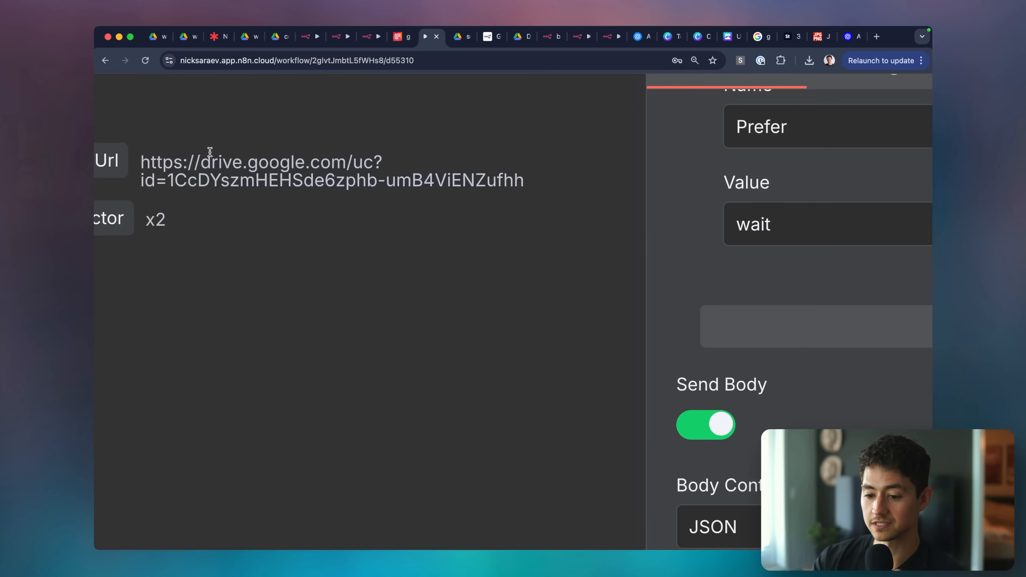
triple_click(210, 152)
scroll(226, 166, down, 5)
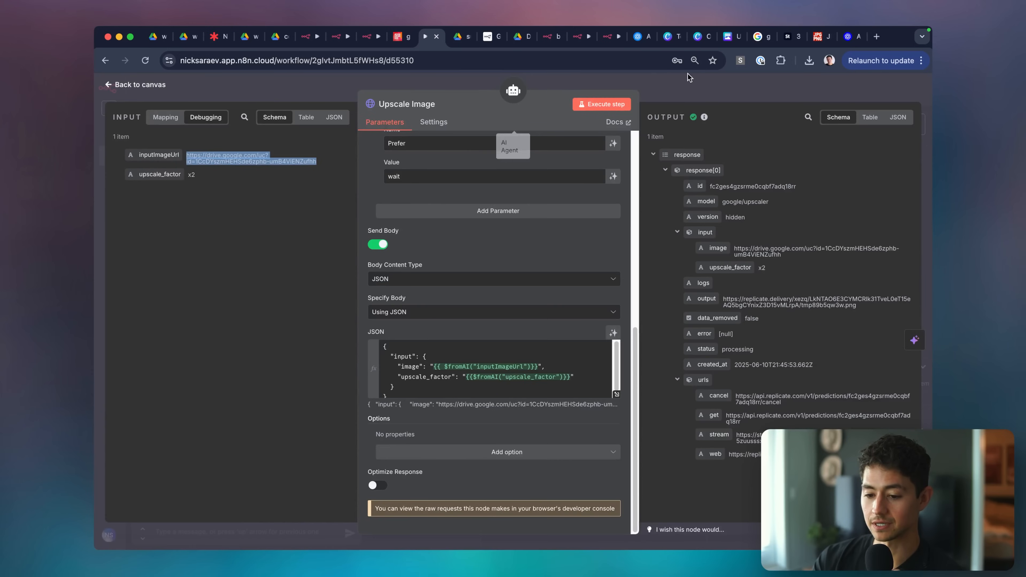
Back on the canvas, nudge the Upscale Image node left and collapse the chat and logs panel.
click(748, 91)
drag(602, 275, 593, 275)
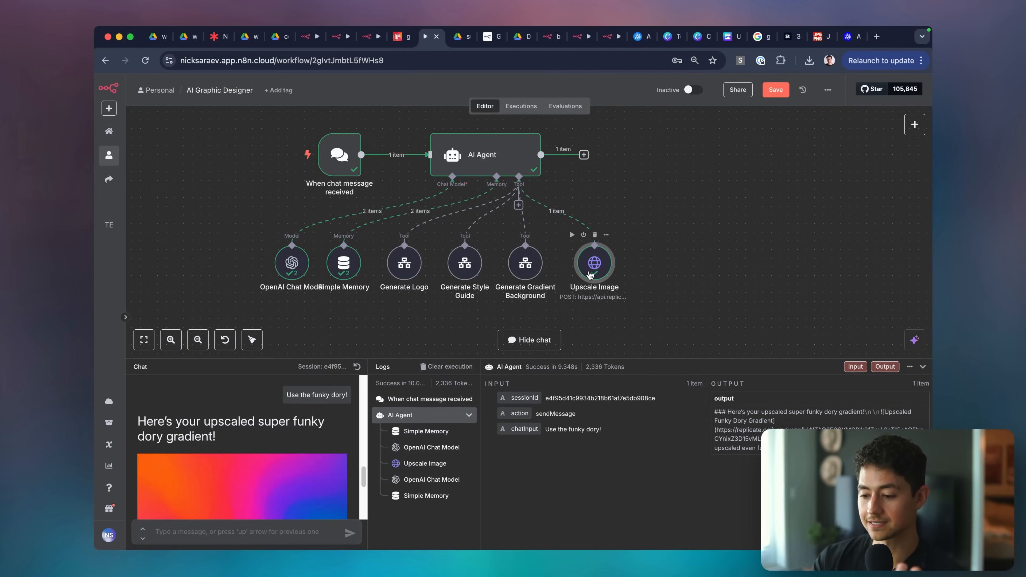
click(923, 367)
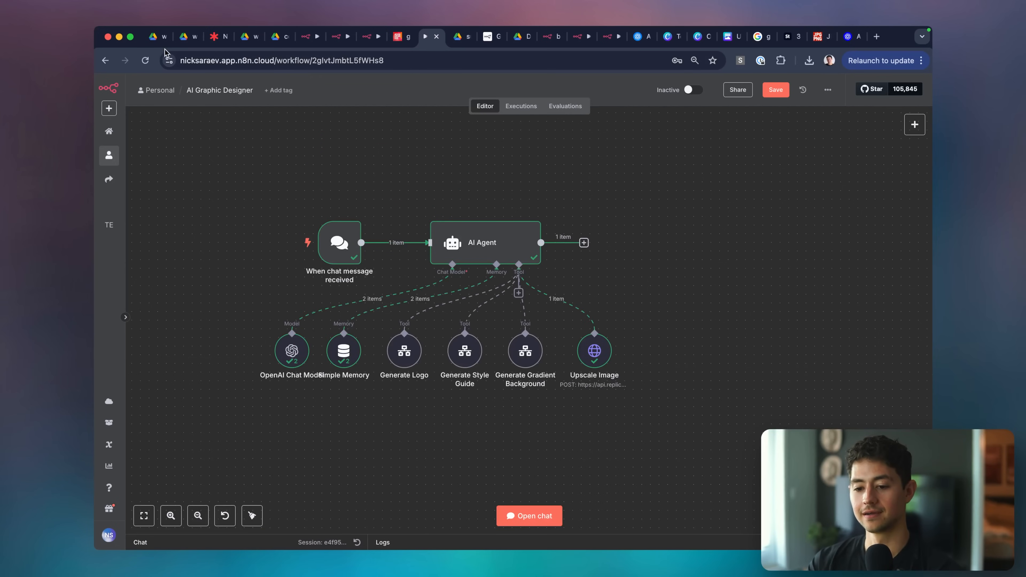
click(216, 40)
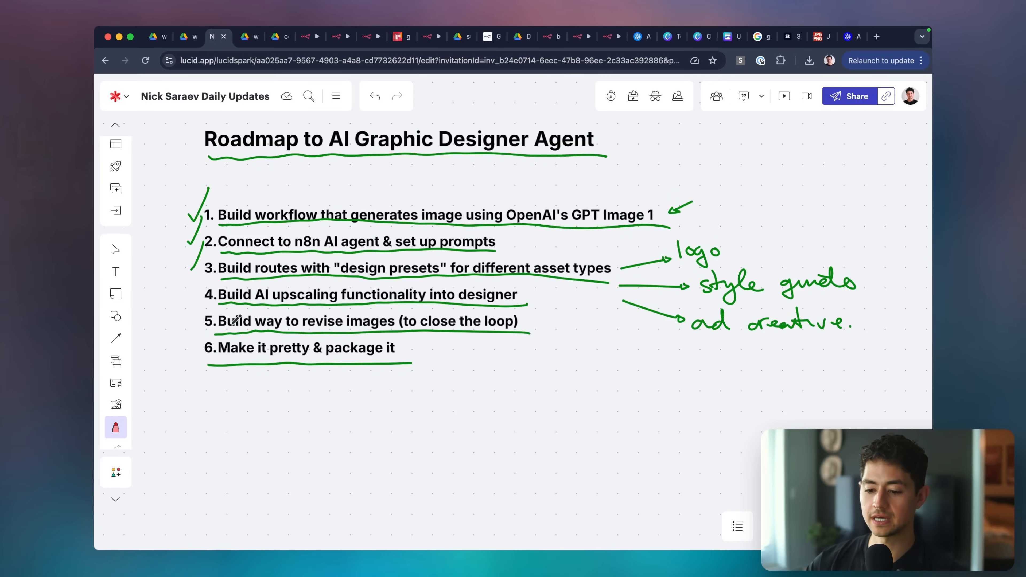
Draw a checkmark beside roadmap item 4, 'Build AI upscaling functionality into designer'.
drag(187, 287, 209, 261)
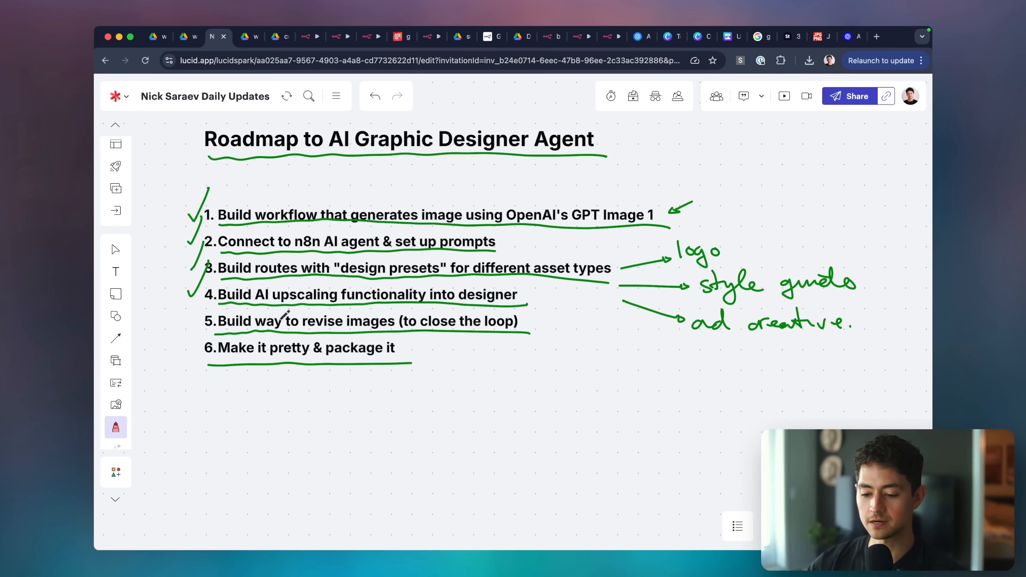
scroll(284, 315, left, 3)
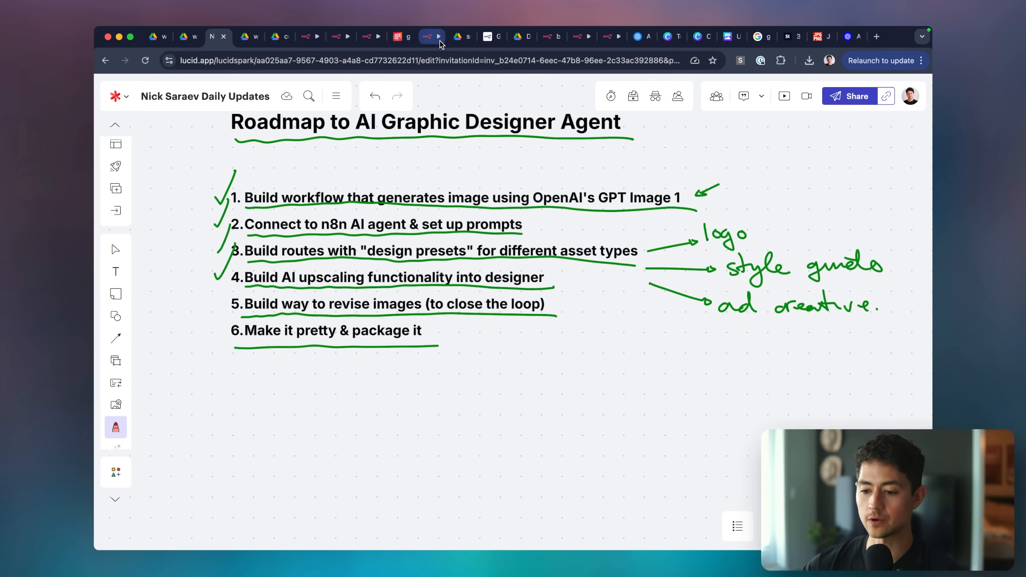
click(431, 41)
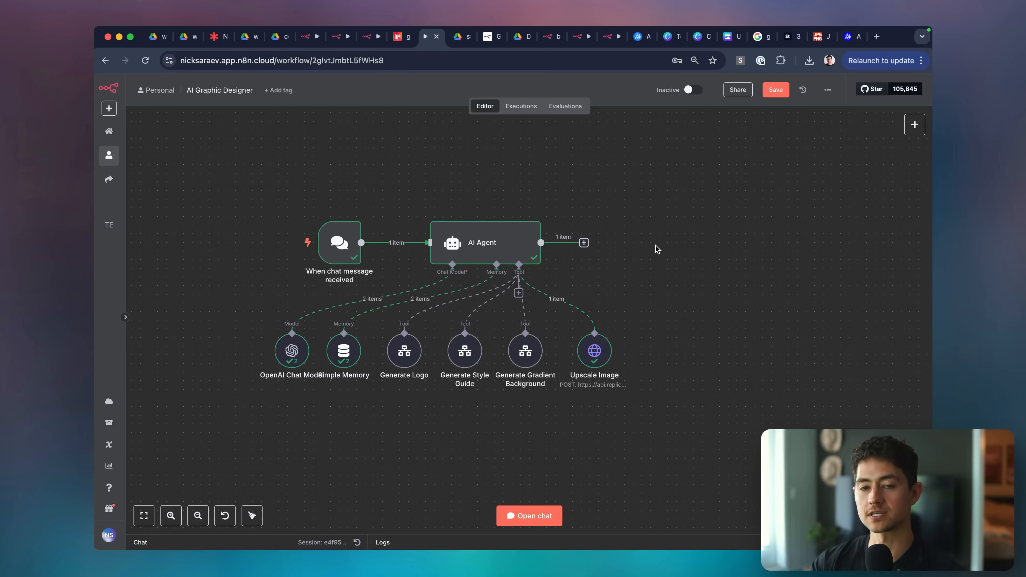
Select the six tool and model sub-nodes beneath the AI Agent and slide them left.
scroll(655, 334, up, 2)
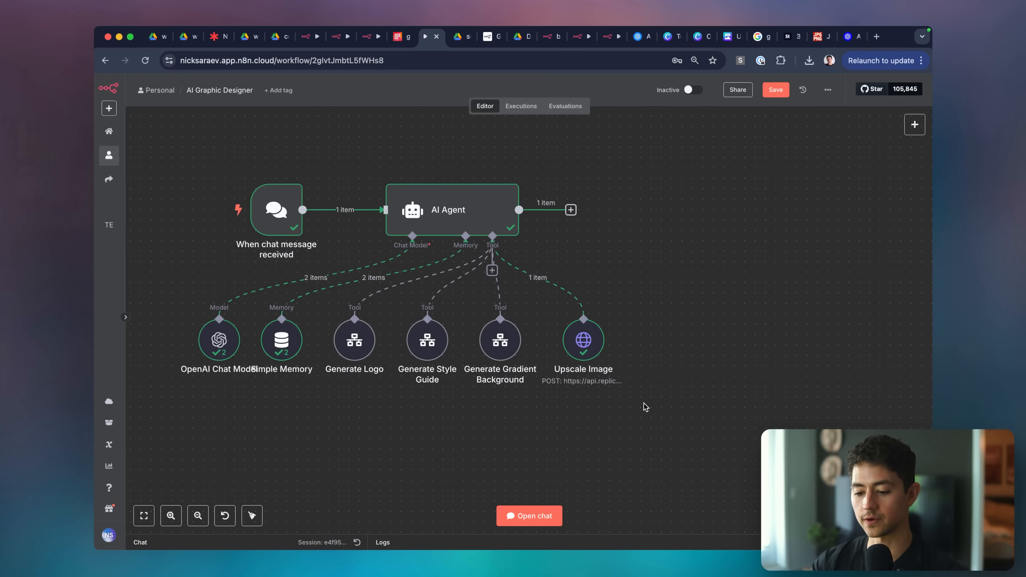
drag(147, 319, 147, 318)
drag(500, 354, 470, 353)
click(506, 409)
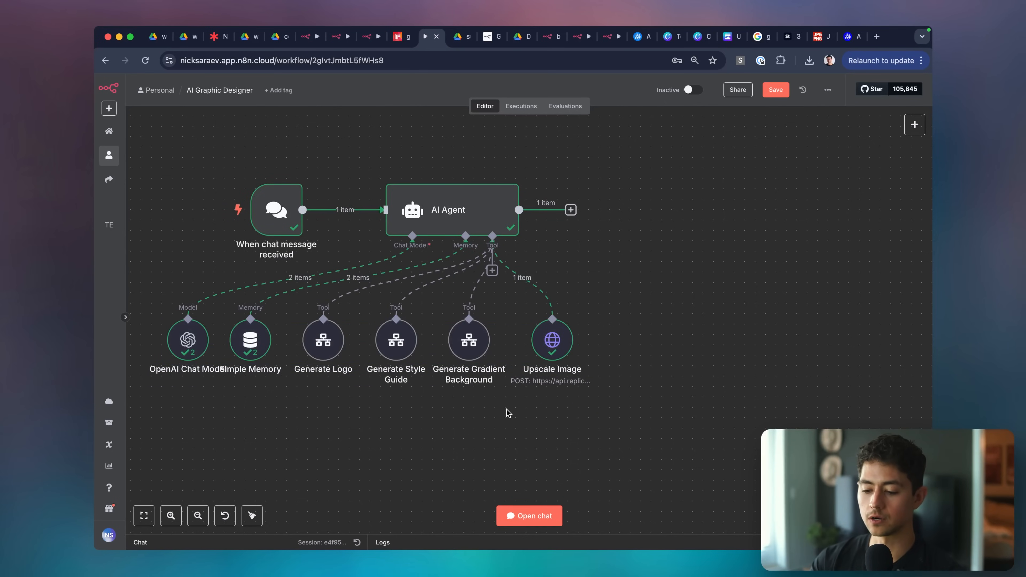
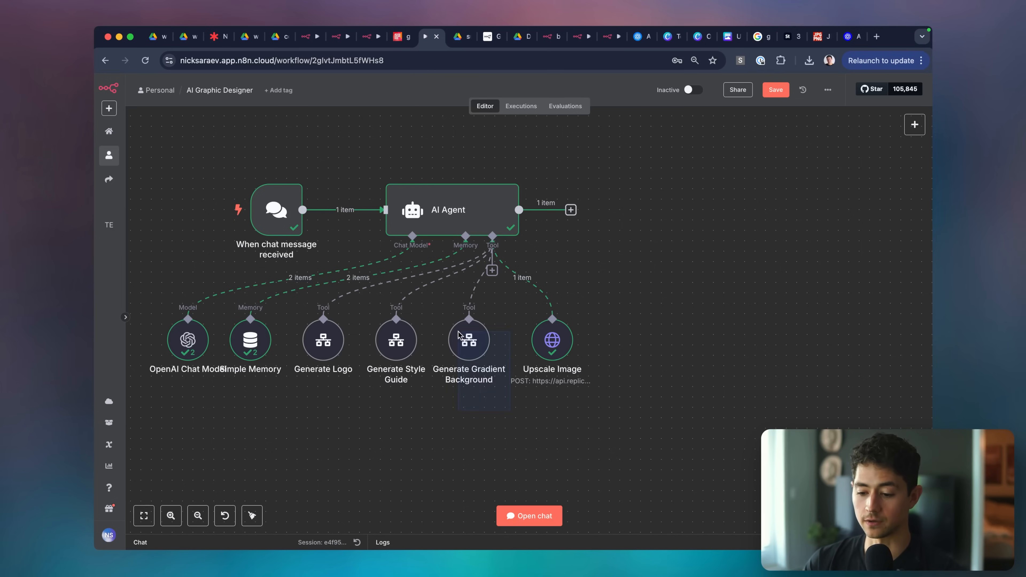
Paste a copy of Generate Gradient Background, wire it to the AI Agent's Tool port, and place it beside Upscale Image.
key(ctrl+v)
drag(674, 388, 633, 338)
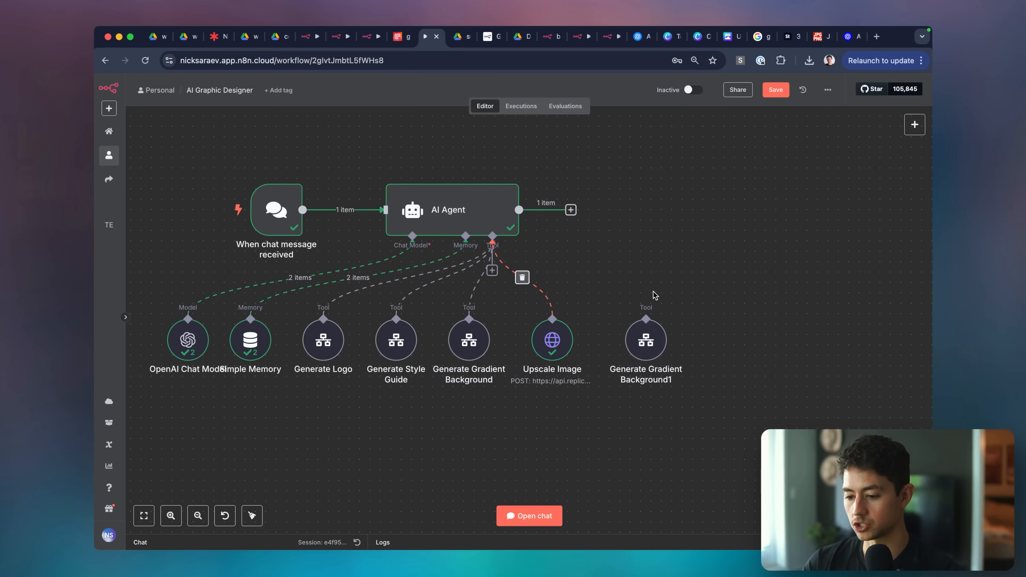
drag(653, 292, 647, 318)
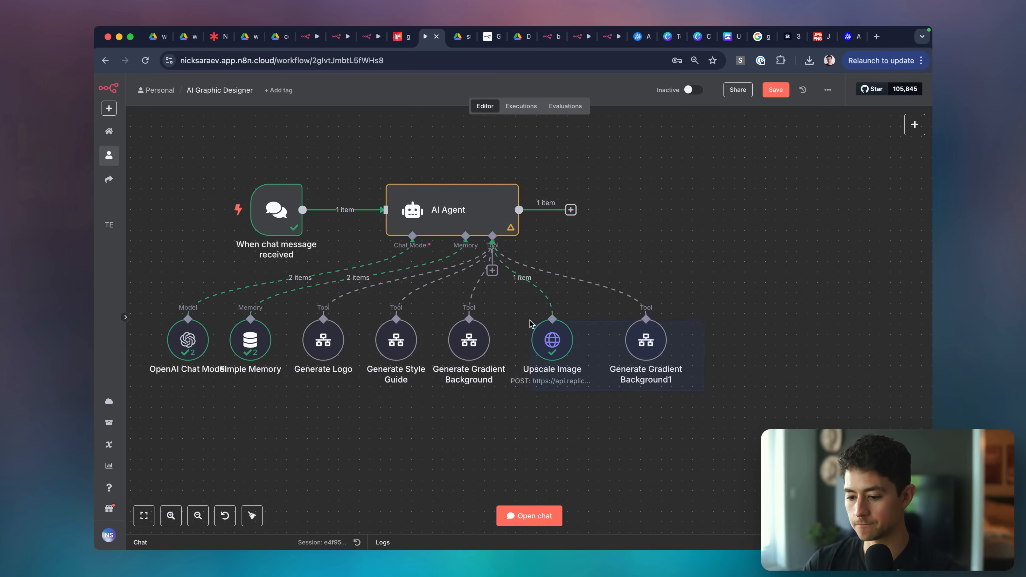
drag(529, 324, 545, 338)
click(632, 411)
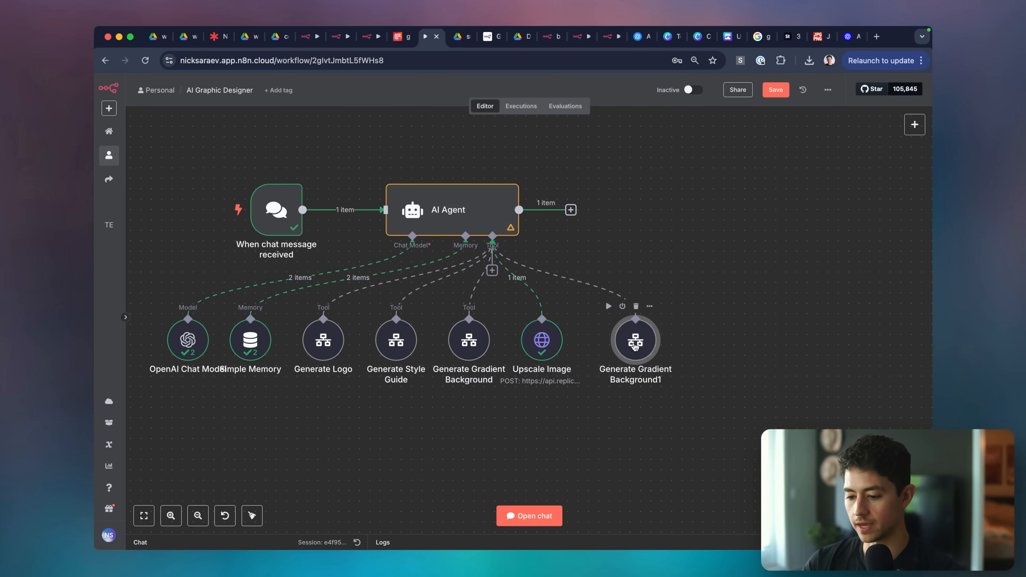
drag(636, 342, 614, 342)
Rename the copied tool to 'Edit/Revise Image'.
click(649, 373)
right_click(614, 344)
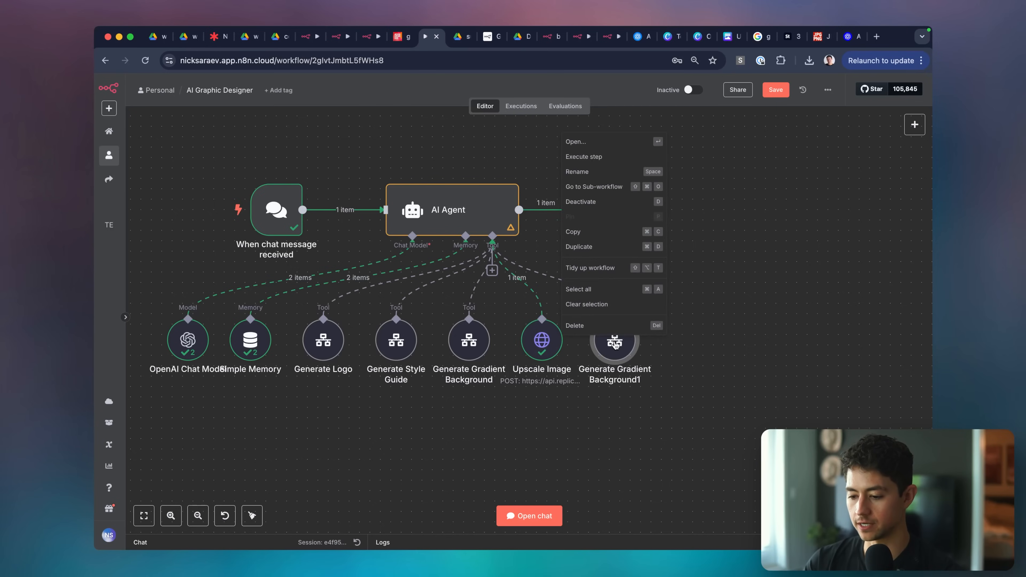
click(614, 347)
key(space)
text(Edit Image)
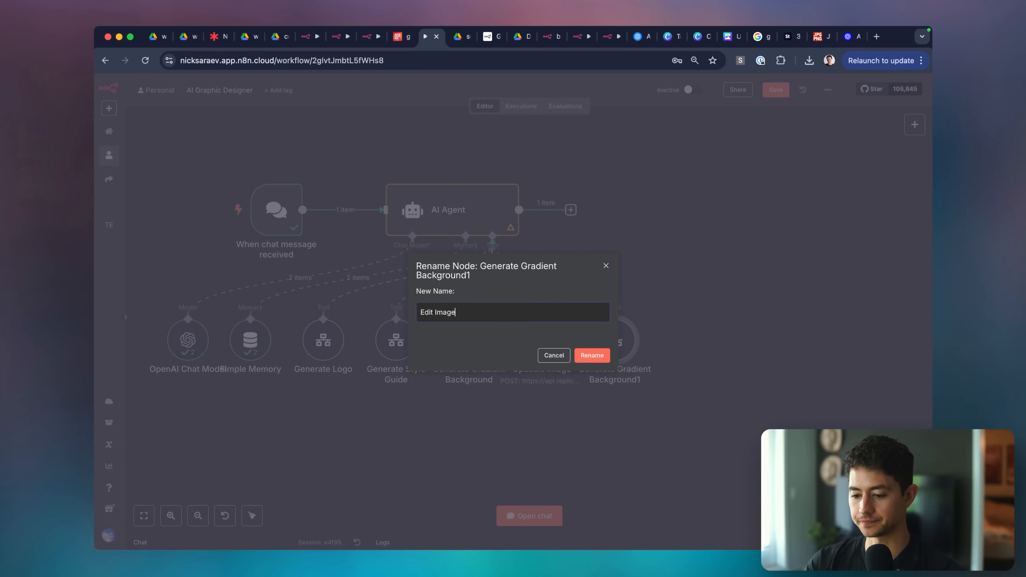
text(vise)
key(Return)
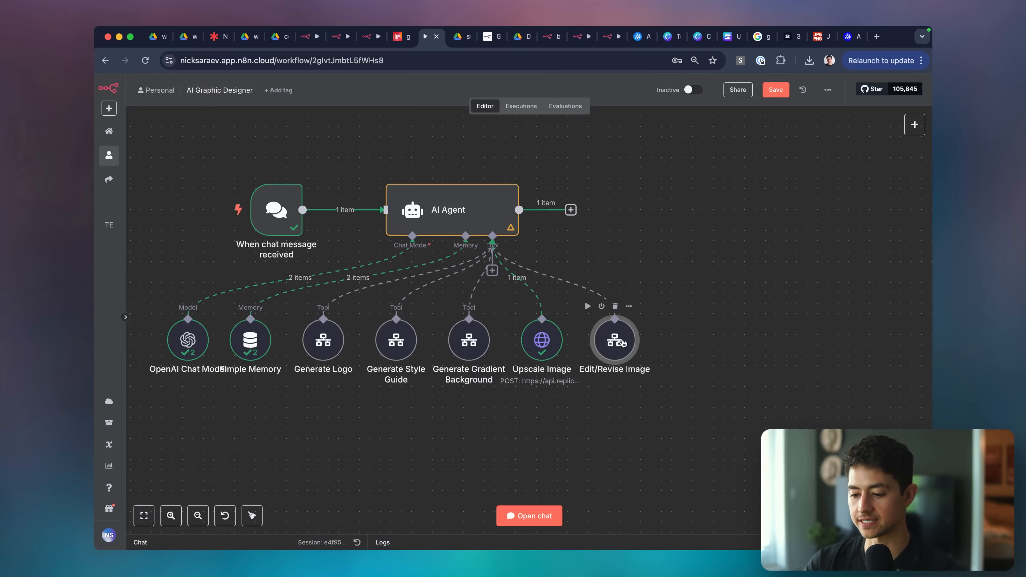
Rewrite the tool description to 'edit or revise an image', called only when explicitly asked.
double_click(615, 340)
drag(484, 196, 440, 179)
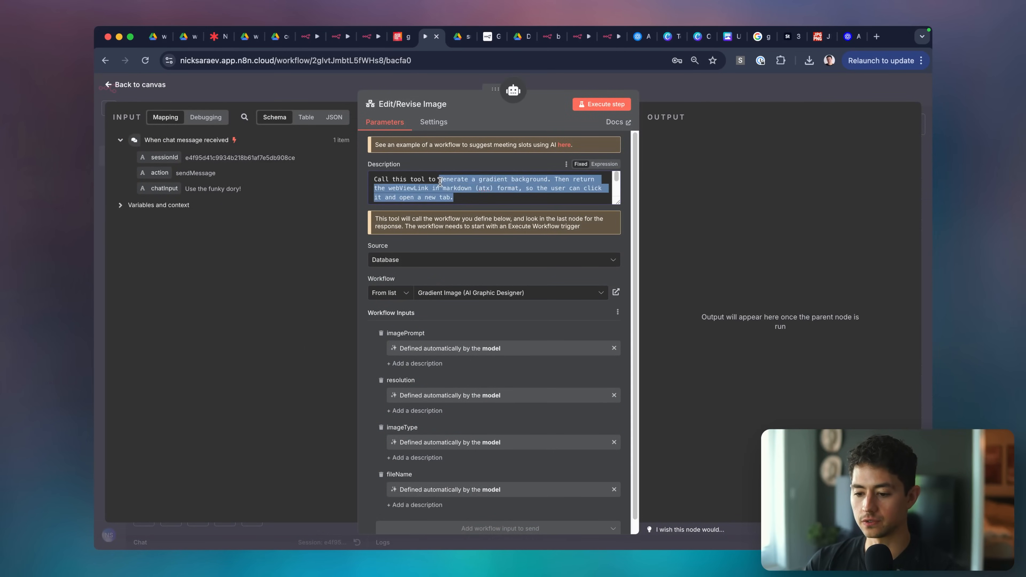
text(edit or)
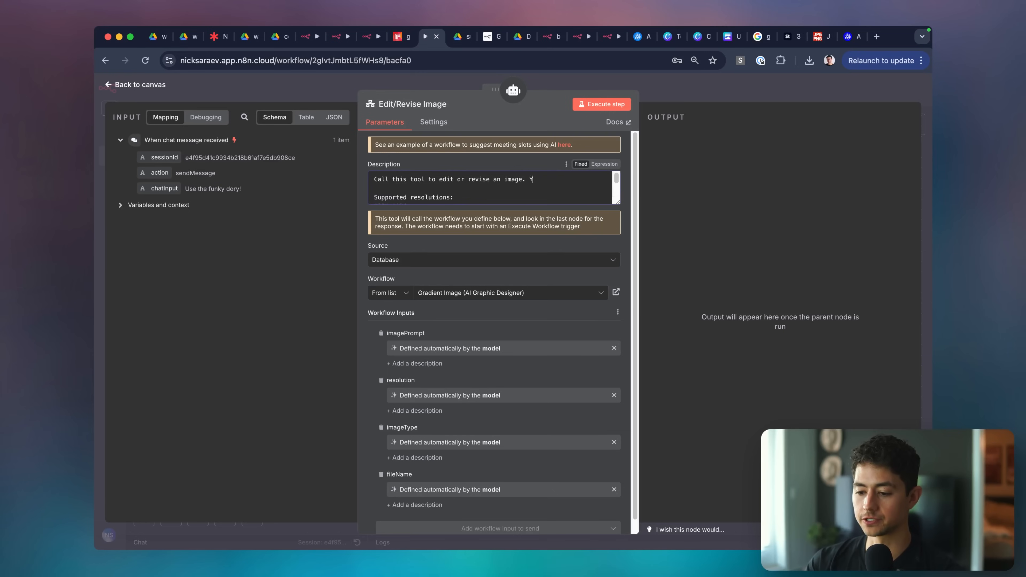
text( revise an image. Only call this if you are explicitly asked to change something.)
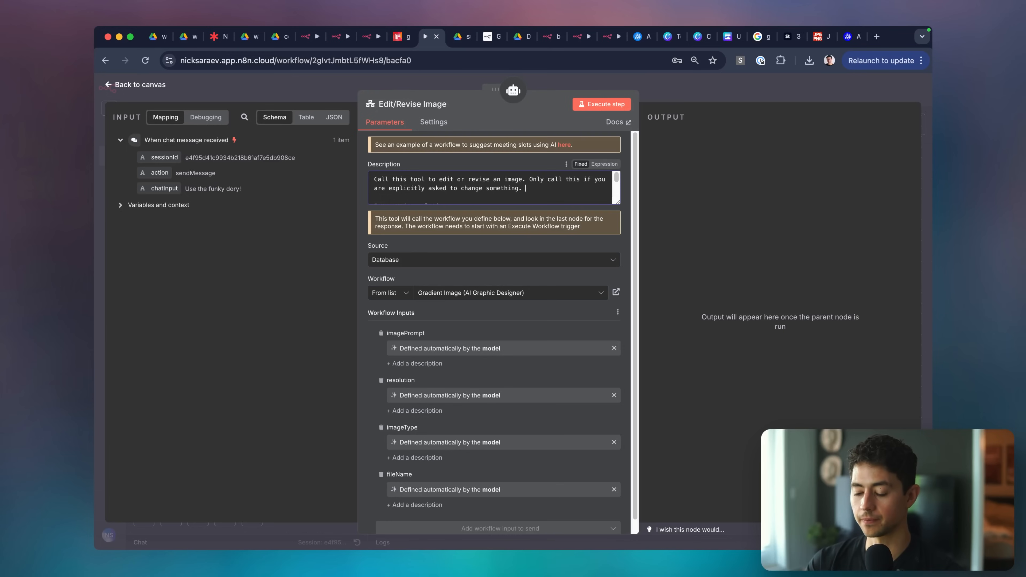
scroll(470, 191, down, 2)
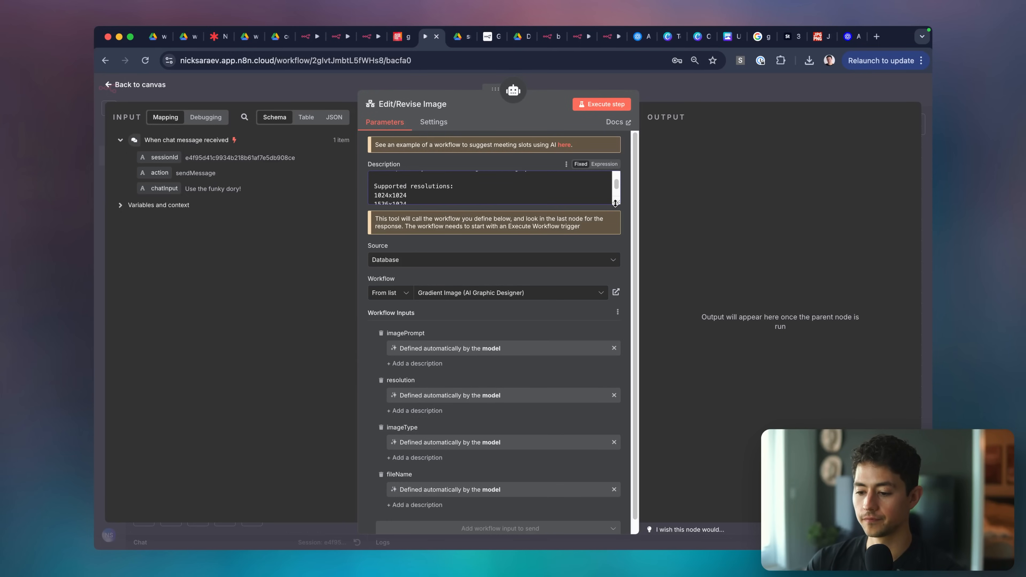
drag(617, 202, 618, 269)
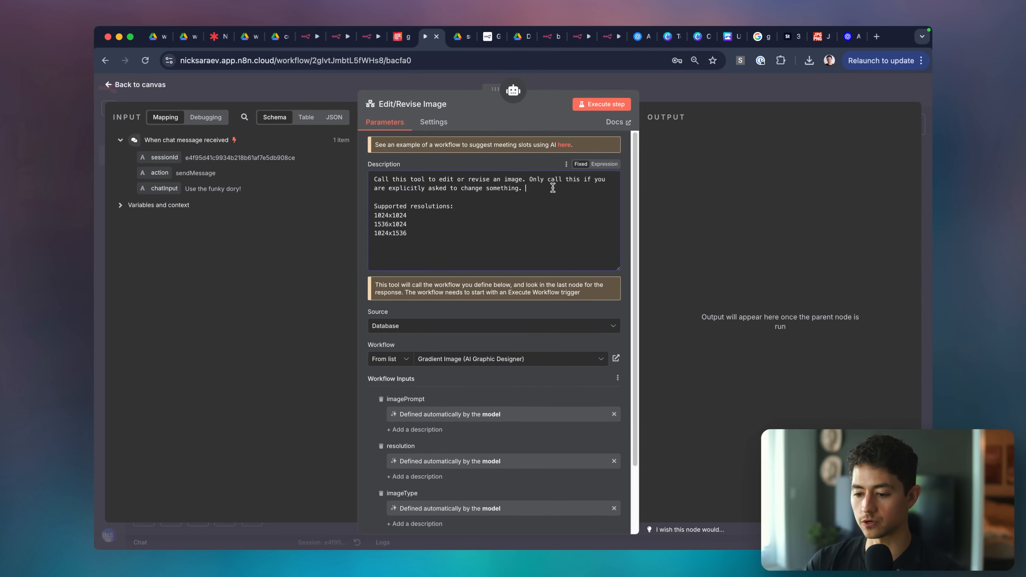
Choose Create a Sub-Workflow as the workflow this tool calls.
scroll(526, 249, down, 5)
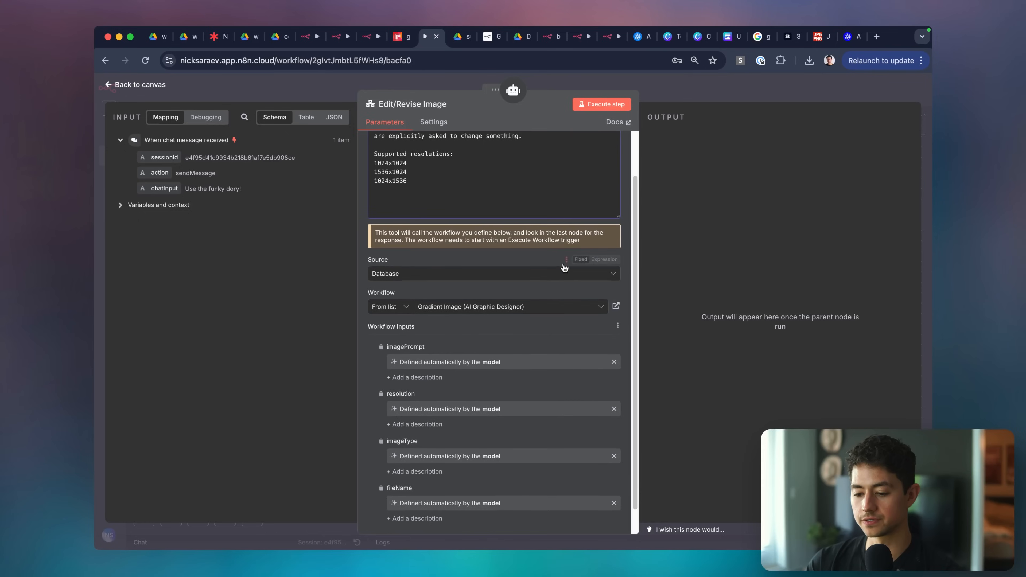
click(489, 283)
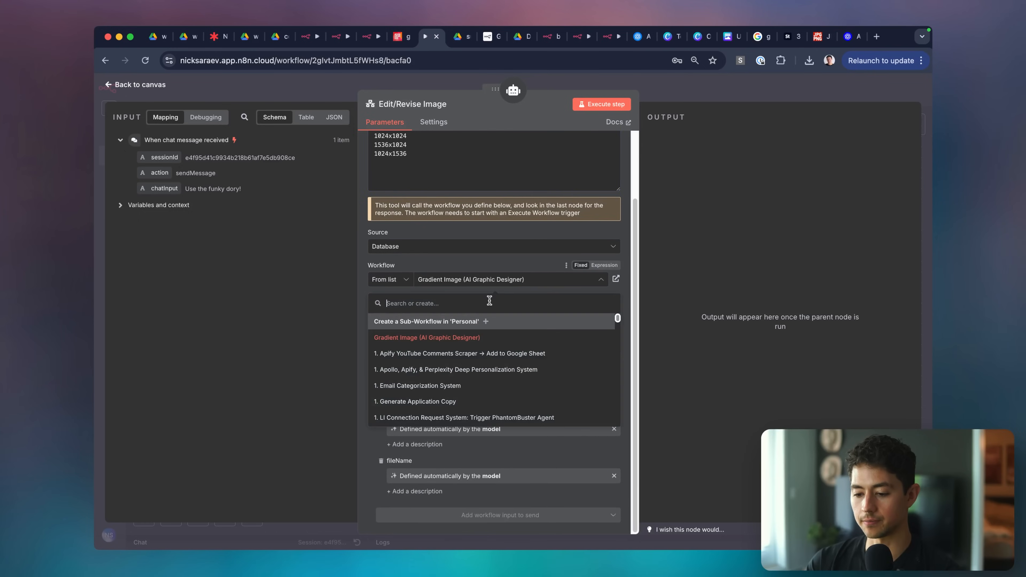
click(477, 321)
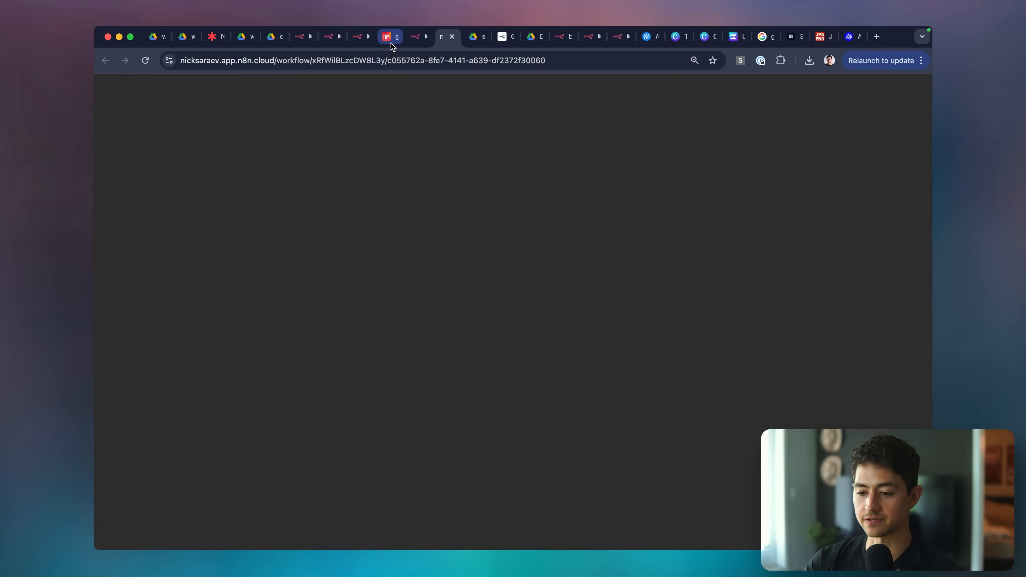
Reorder the workflow tabs and return to the new sub-workflow's canvas.
drag(442, 43, 391, 43)
click(438, 43)
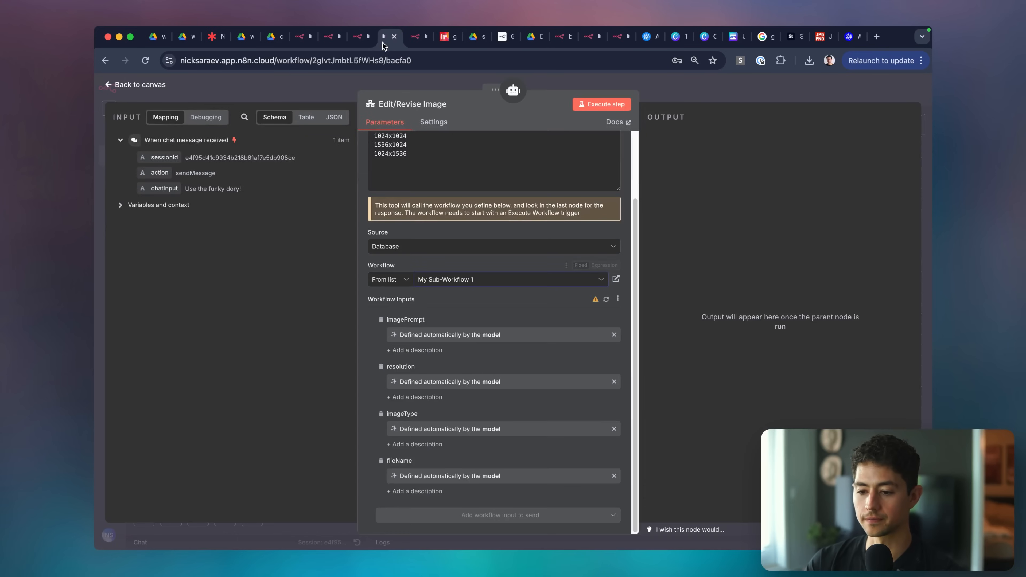
click(412, 40)
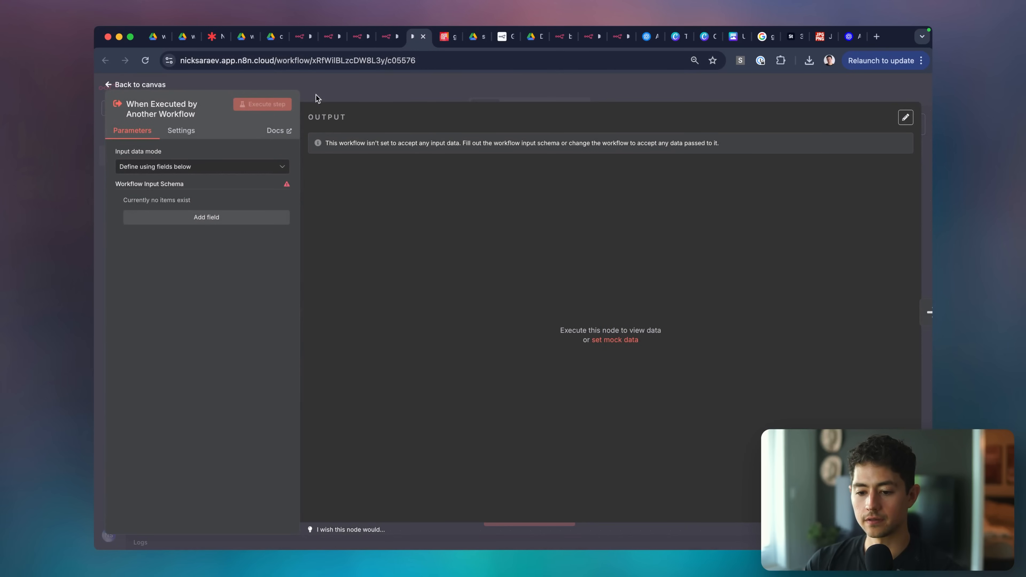
click(354, 39)
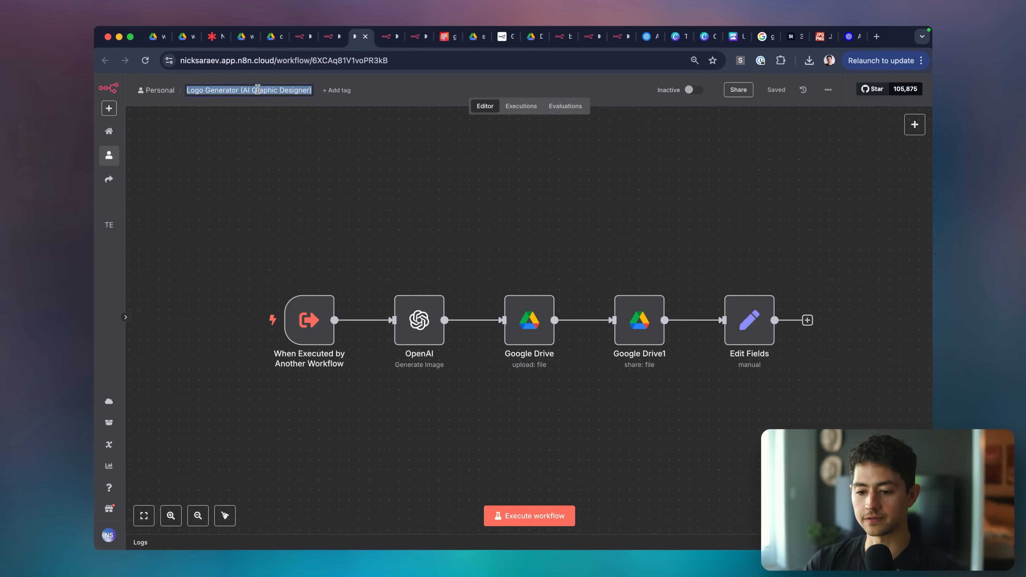
click(413, 37)
click(413, 81)
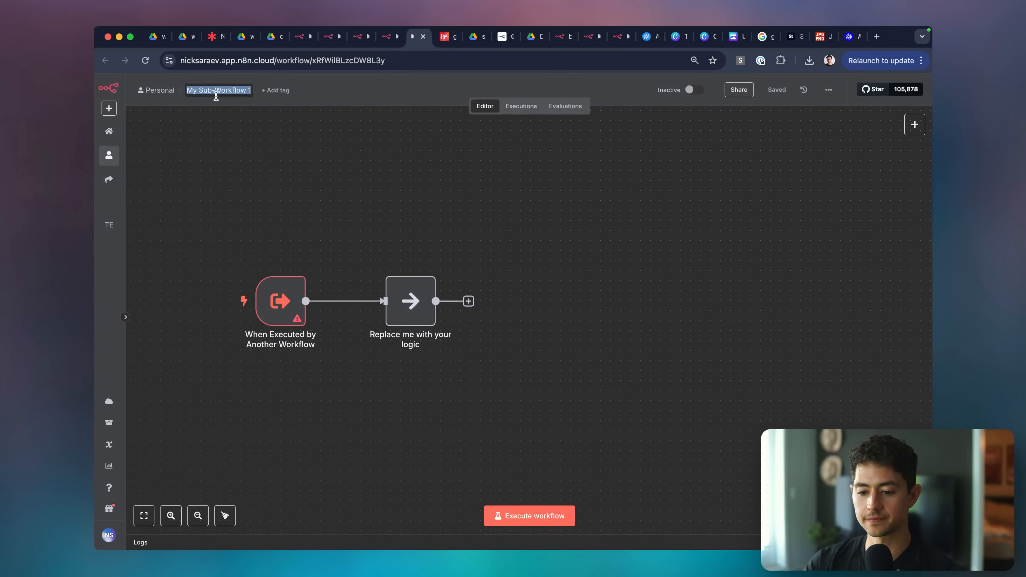
Rename the new sub-workflow to 'Design Editor/Revisor'.
click(226, 96)
drag(239, 89, 160, 89)
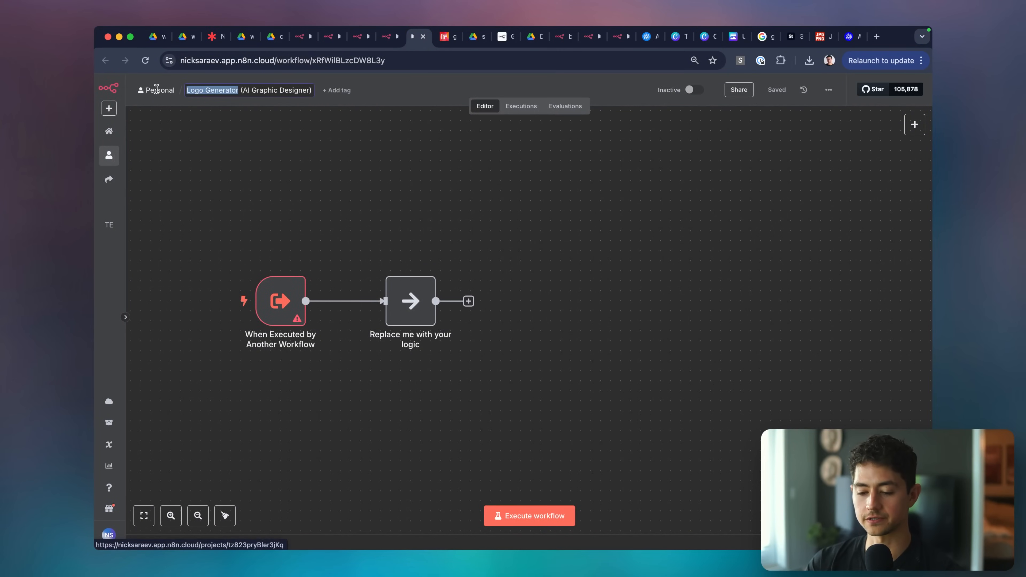
text(Imag)
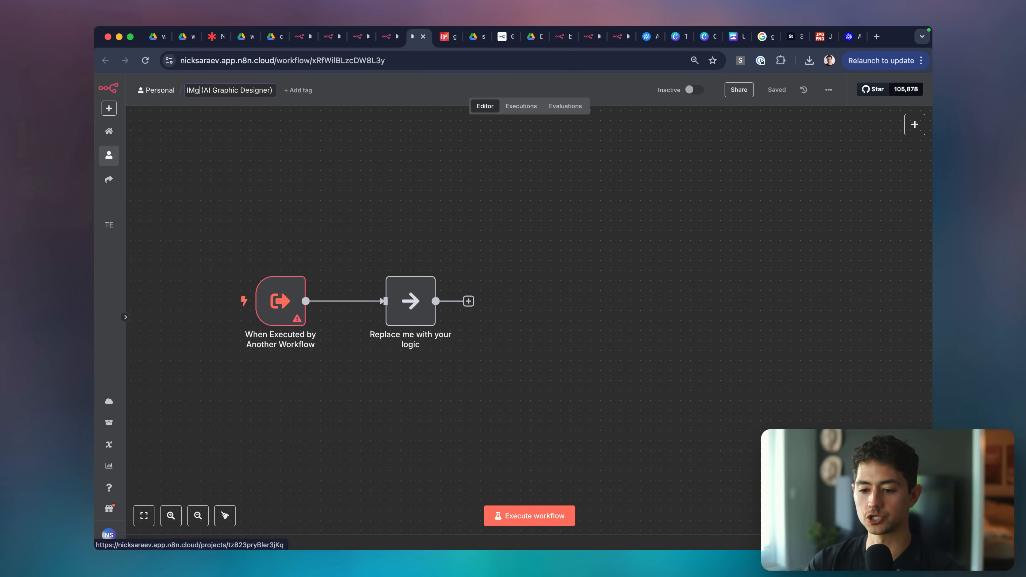
text(e Editor)
key(alt+Left)
key(alt+Left)
key(alt+shift+Right)
text(Design)
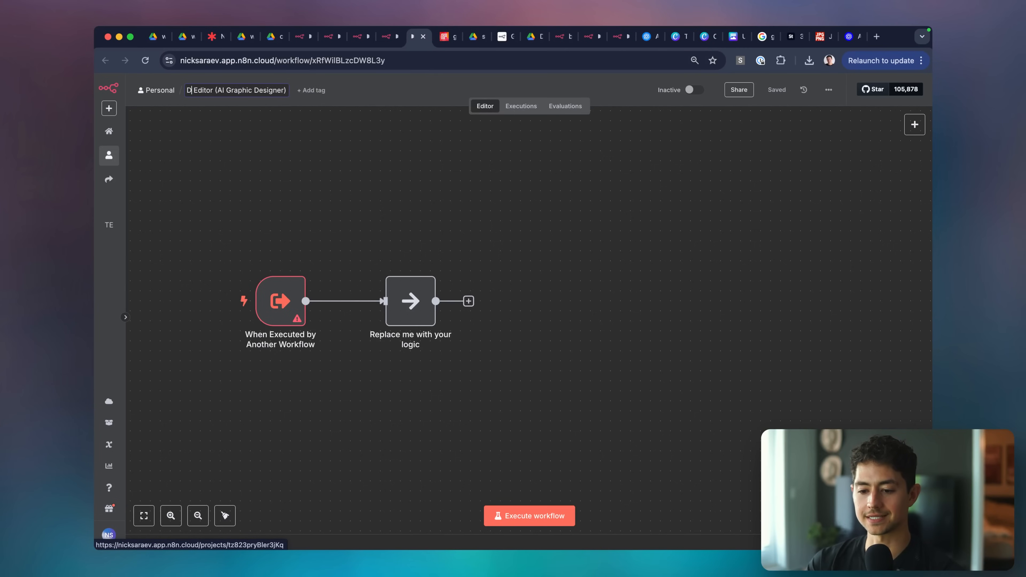
text(/Revisor)
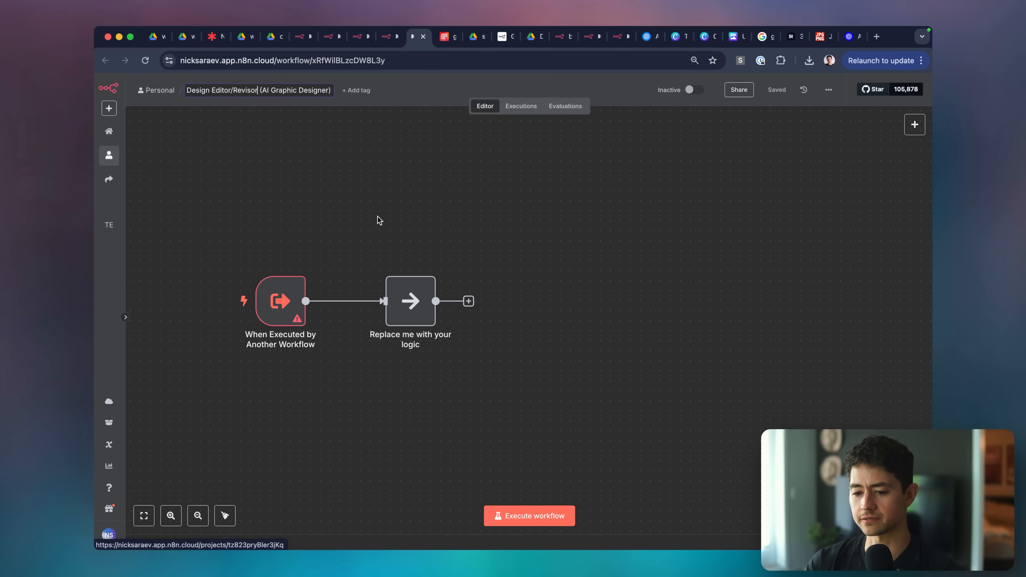
click(392, 227)
Copy the nodes after the trigger in the Style Guide Generator workflow.
click(363, 42)
click(496, 206)
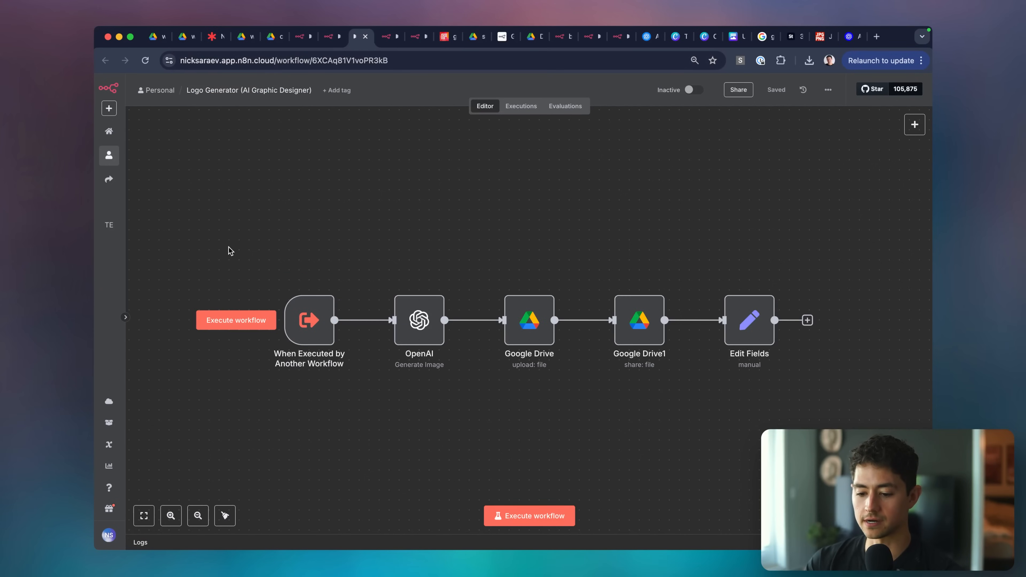
key(ctrl+shift+Tab)
click(286, 182)
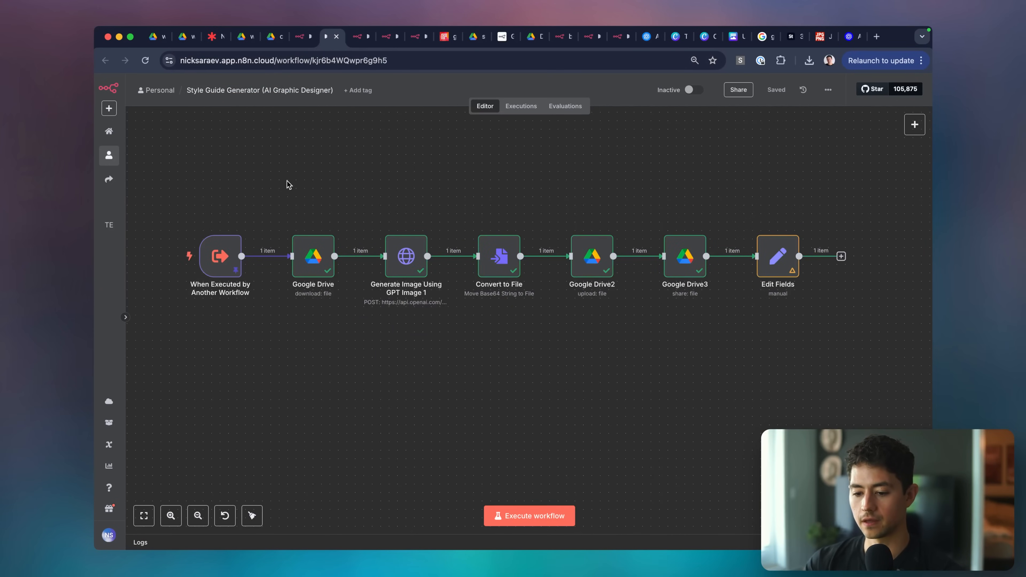
drag(279, 171, 937, 467)
click(761, 384)
Paste the nodes into Design Editor/Revisor, delete the Replace me placeholder, and connect the trigger to Google Drive.
click(414, 39)
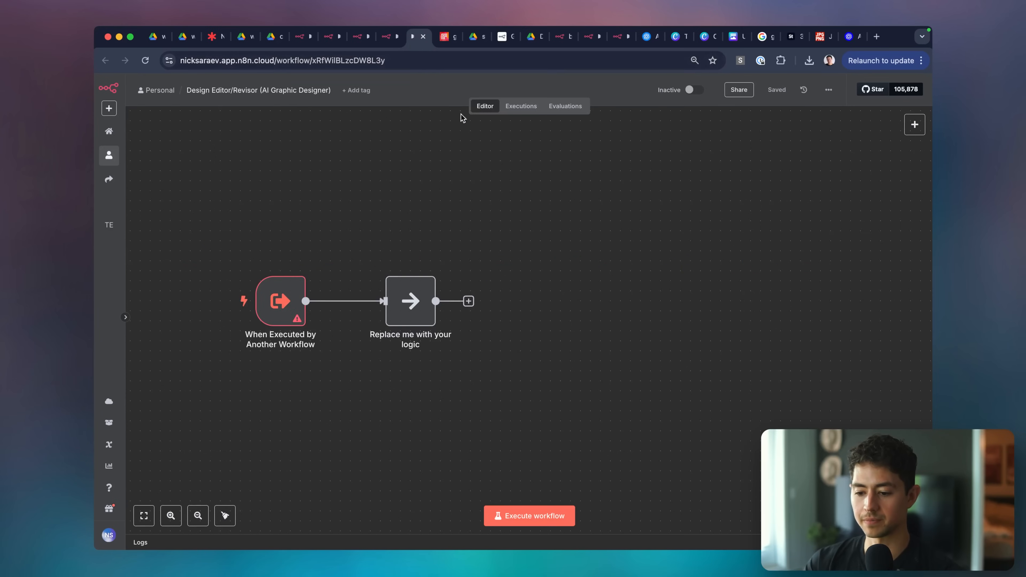
key(super+v)
drag(661, 364, 384, 196)
drag(364, 262, 449, 337)
key(Delete)
drag(339, 300, 366, 201)
drag(295, 294, 295, 194)
Check the Logo Generator workflow's trigger input settings for reference.
key(super+alt+Left)
key(super+alt+Left)
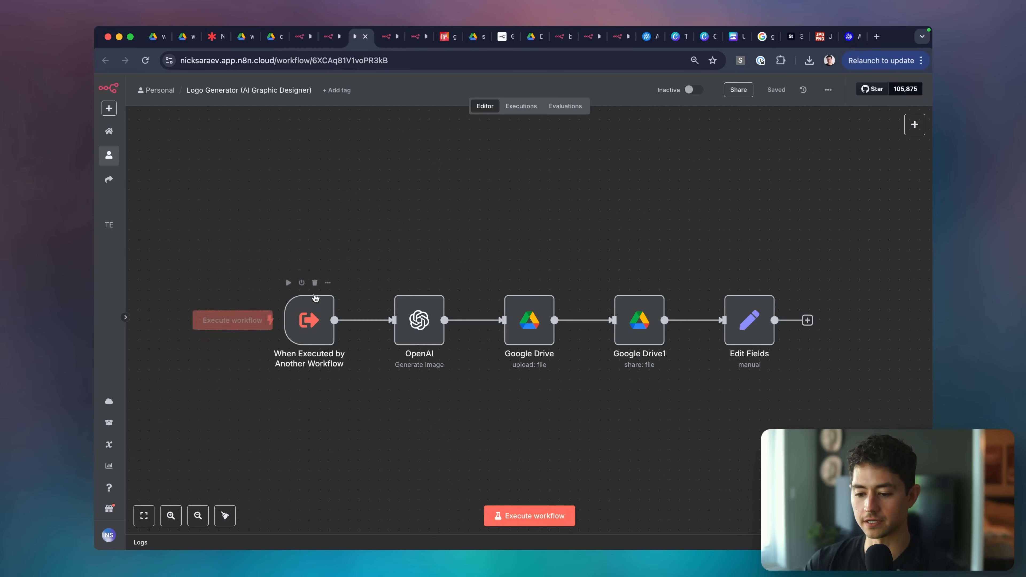
double_click(310, 317)
key(super+alt+Right)
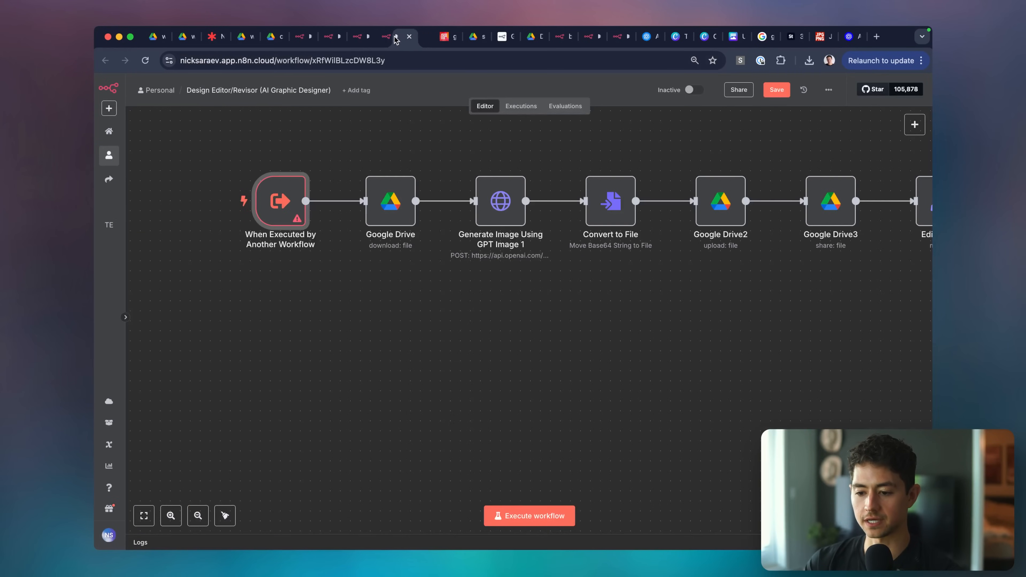
Add imagePrompt and imageType input fields to the sub-workflow trigger.
double_click(283, 200)
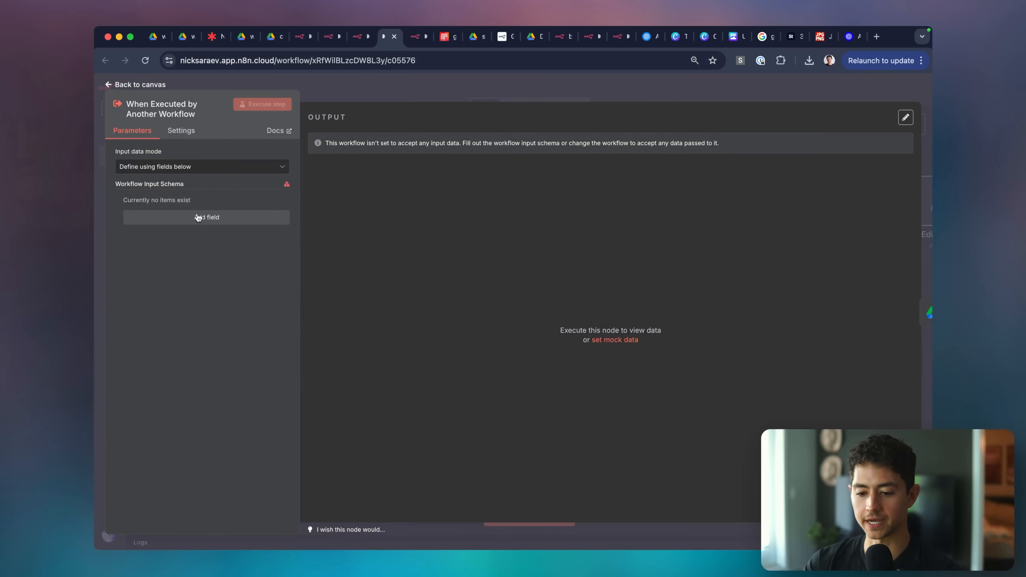
click(189, 218)
text(imagePro)
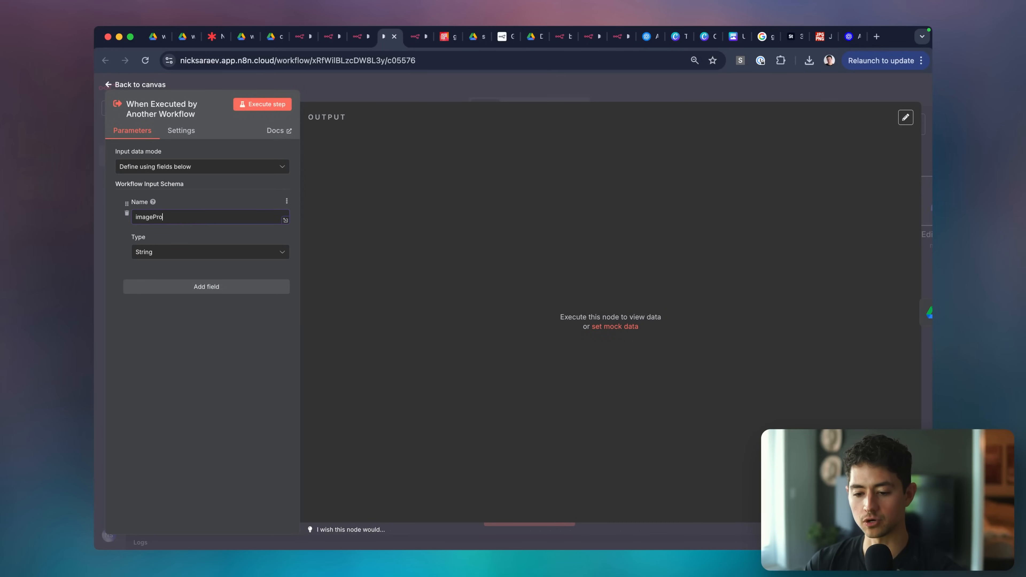
click(206, 287)
text(ima)
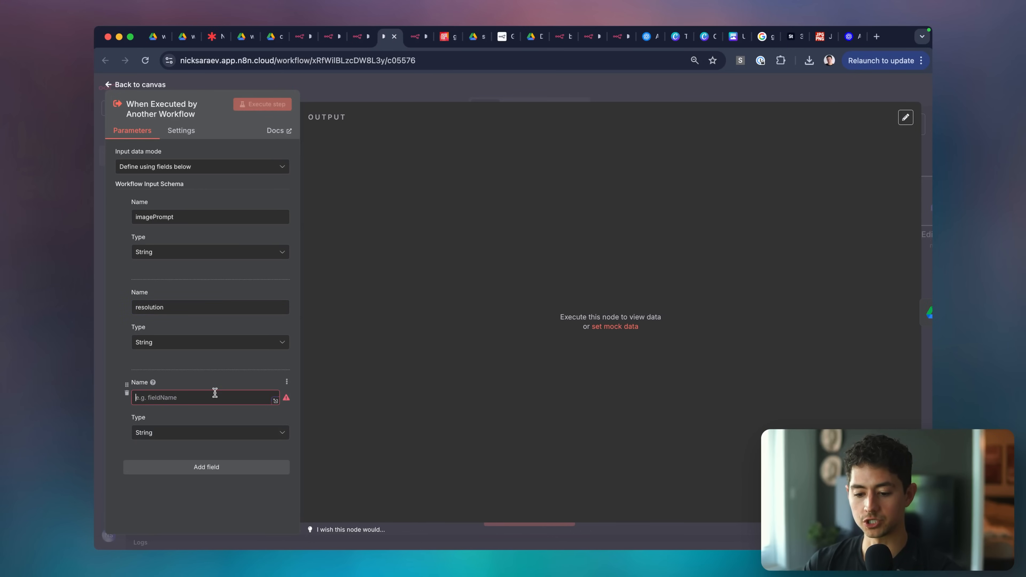
text(image)
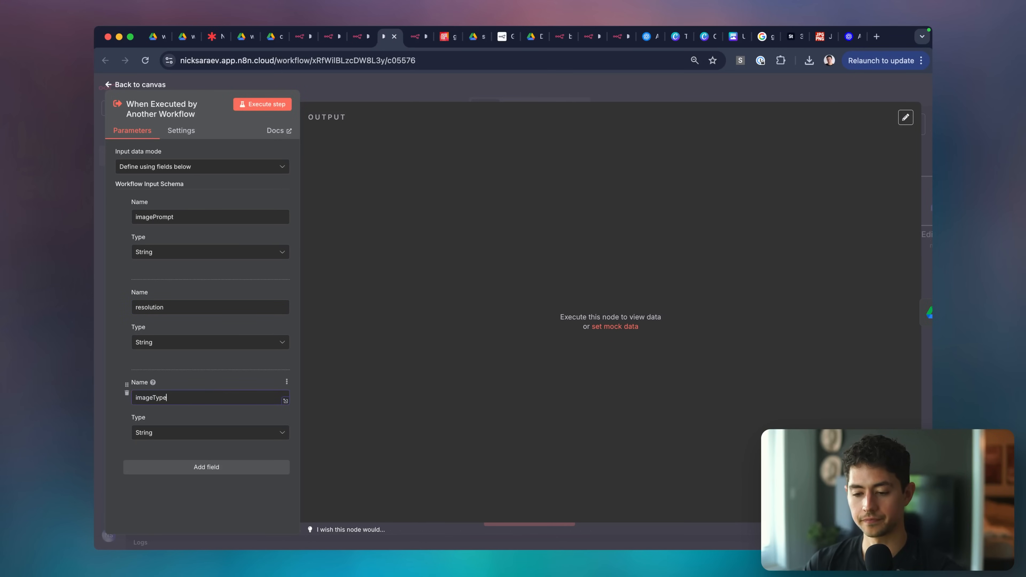
text(Type)
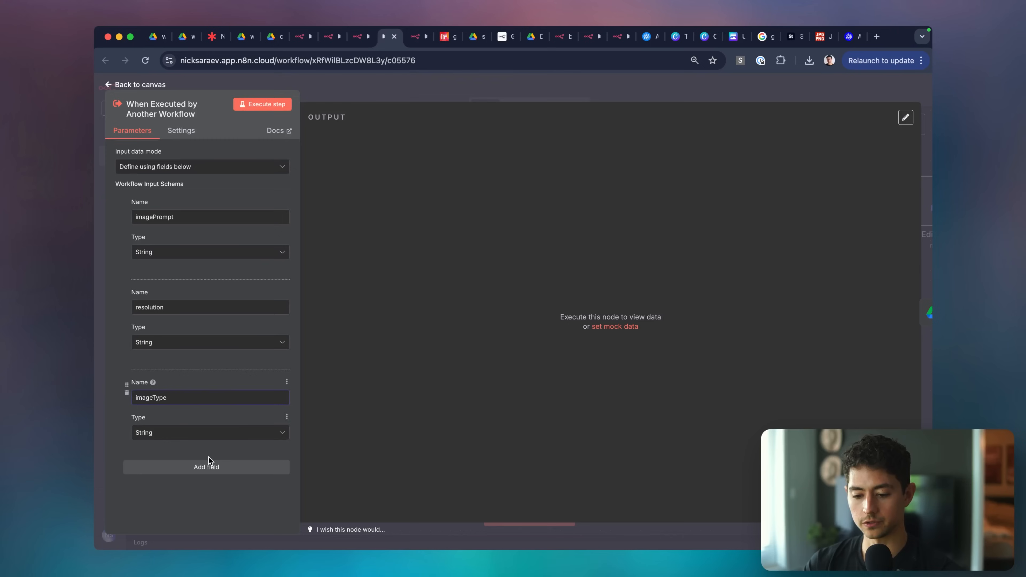
Add fileName and previousImageUrl input fields to the trigger.
click(208, 466)
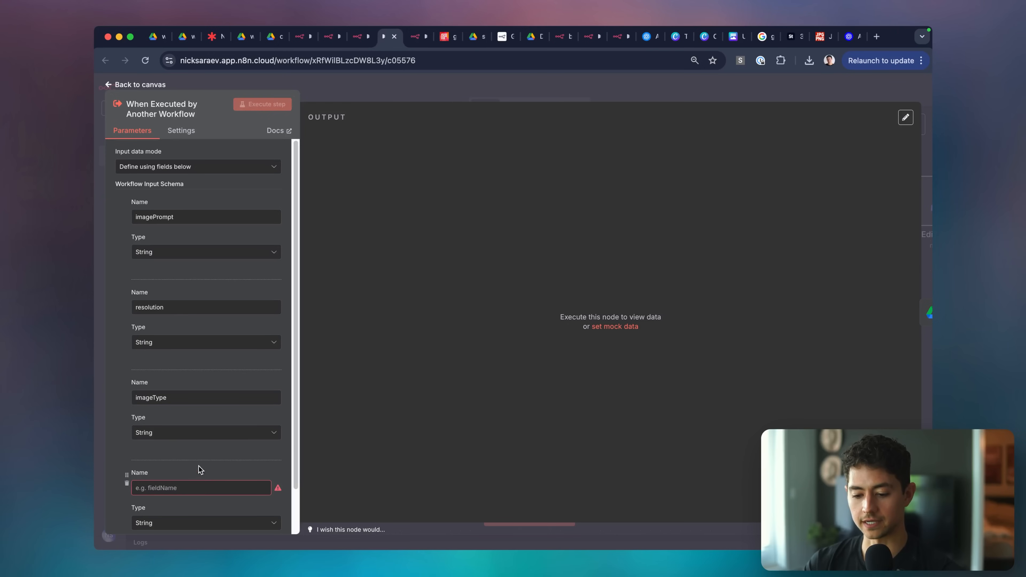
click(199, 488)
text(fileName)
scroll(188, 485, down, 2)
click(186, 508)
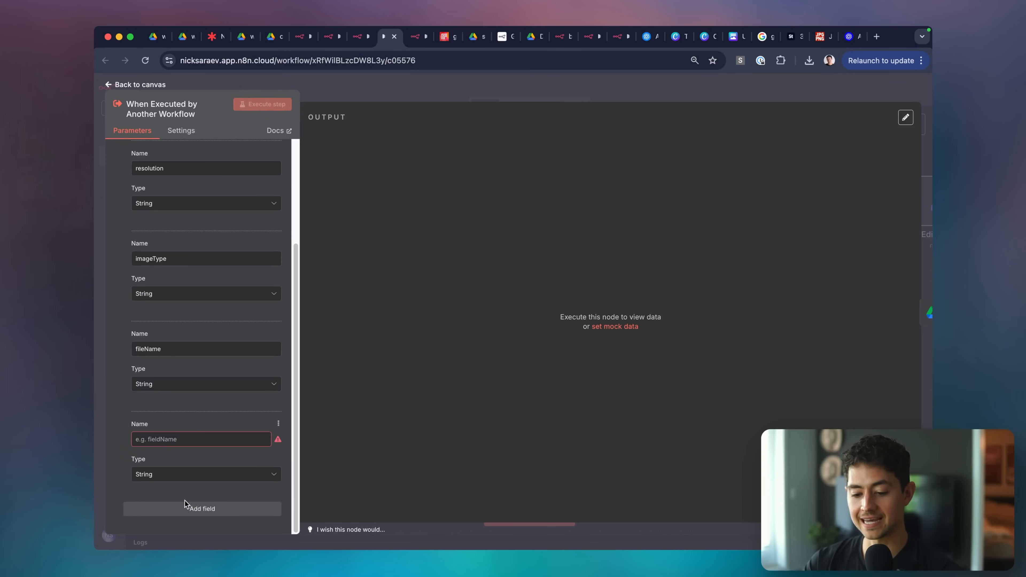
text(pre)
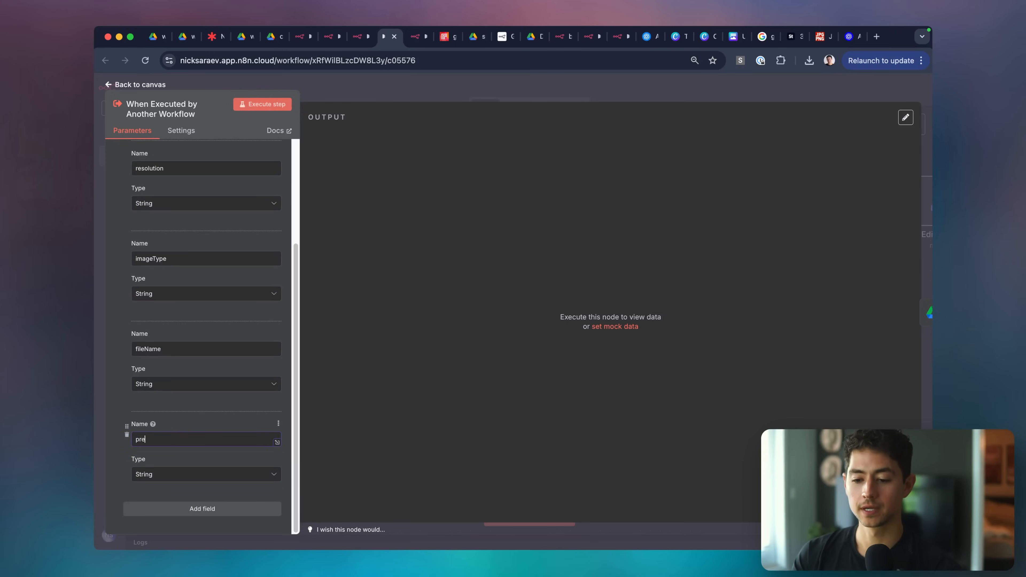
text(viousImageUrl)
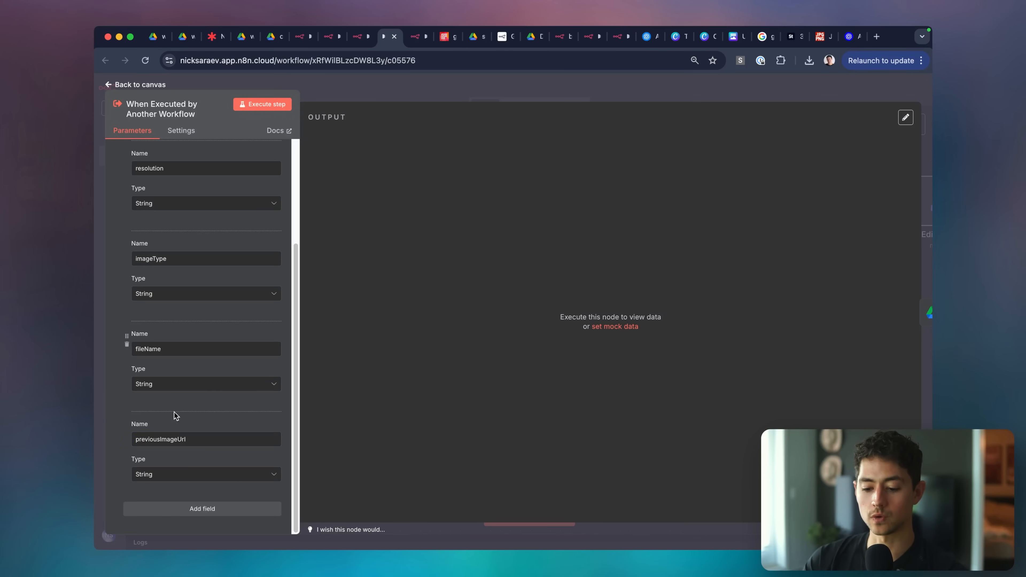
key(Escape)
Set the Google Drive download's File to By URL as an expression.
scroll(315, 267, up, 1)
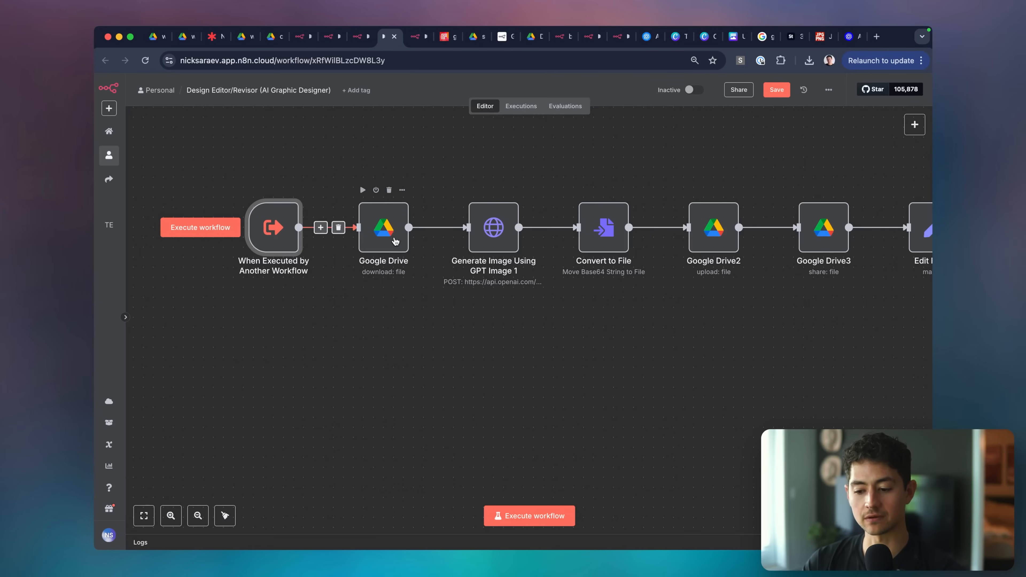
double_click(395, 242)
click(412, 256)
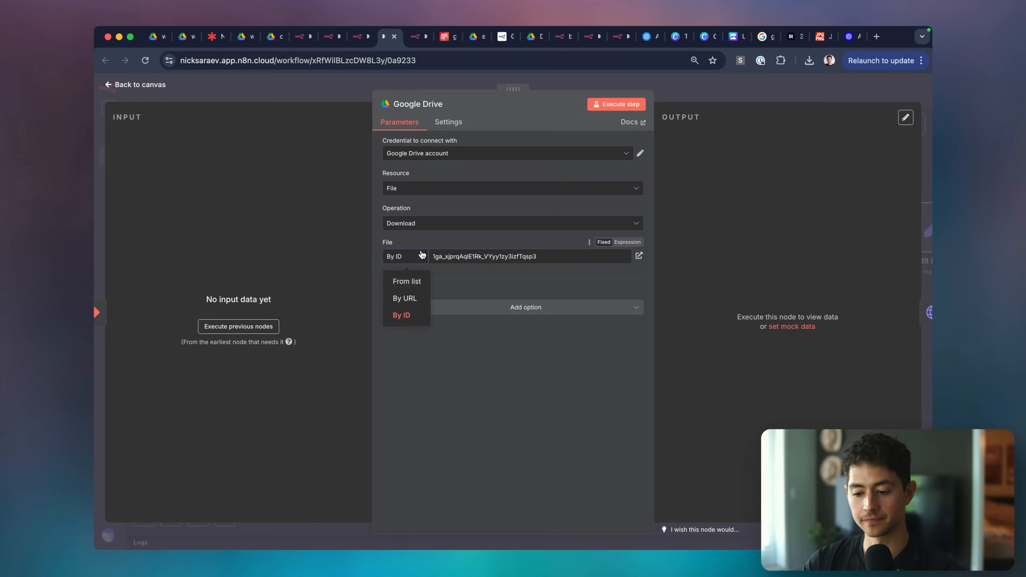
click(416, 299)
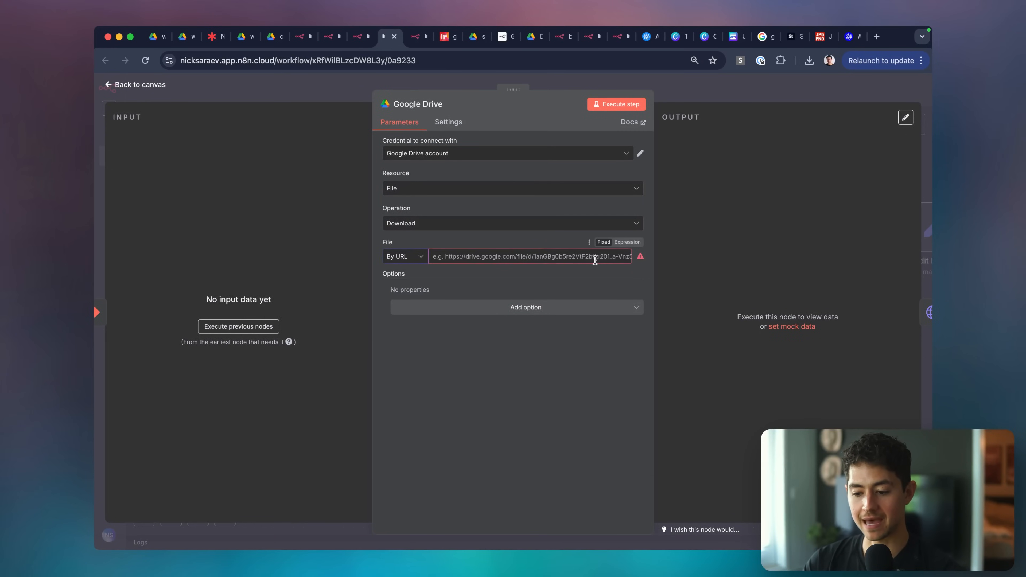
click(627, 242)
click(714, 91)
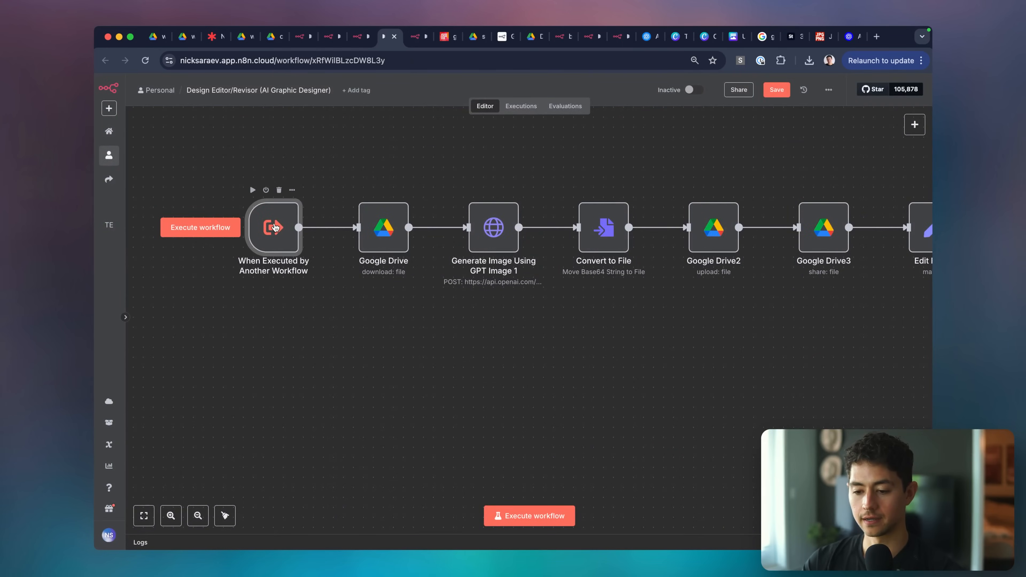
Copy the pinned sample JSON from the reference workflow's trigger.
double_click(274, 228)
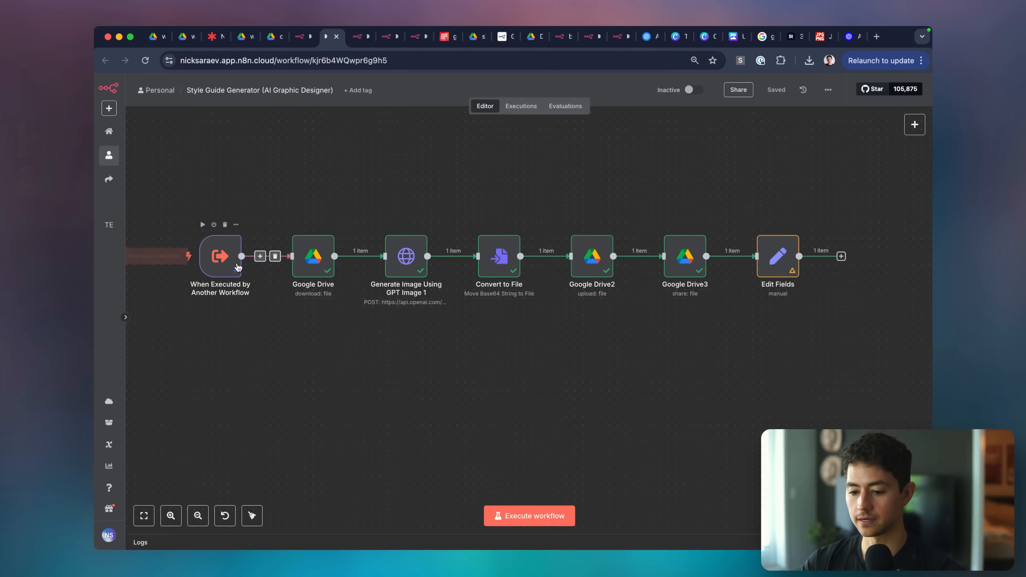
double_click(207, 267)
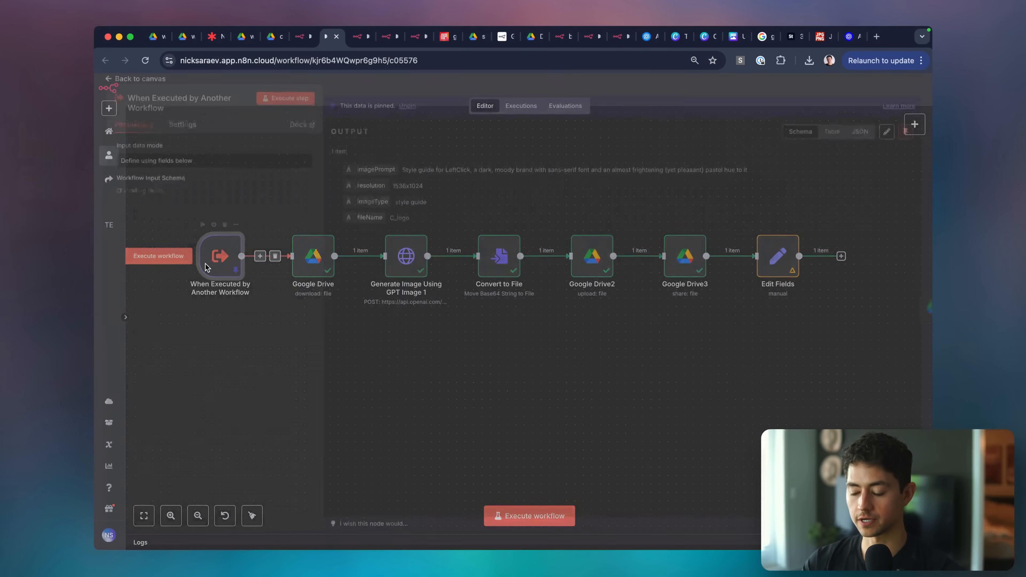
click(883, 139)
click(626, 218)
key(super+a)
key(ctrl+c)
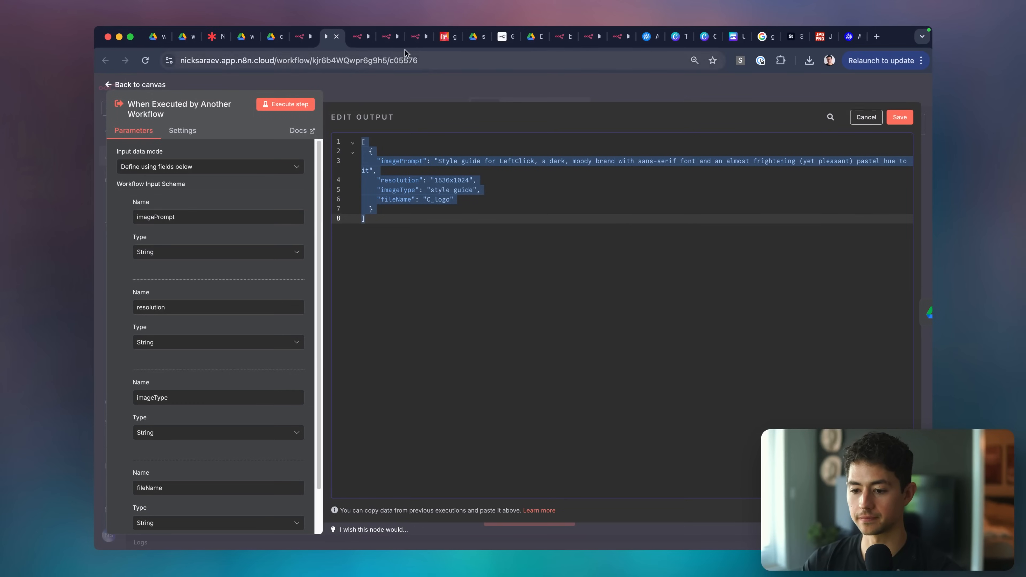
Paste the sample JSON as the Design Editor/Revisor trigger's pinned data.
click(387, 36)
click(417, 36)
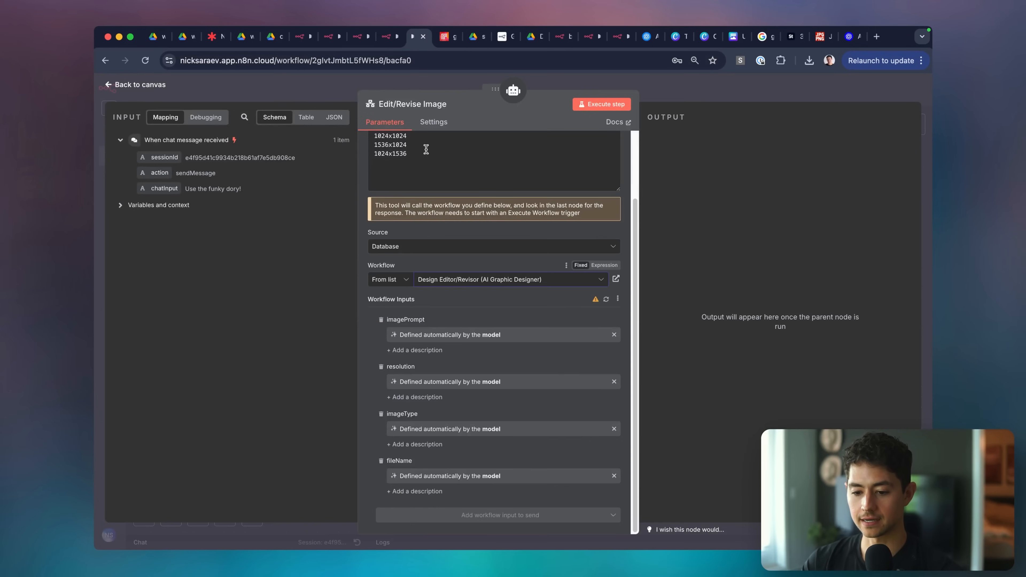
key(ctrl+shift+Tab)
click(552, 98)
double_click(282, 234)
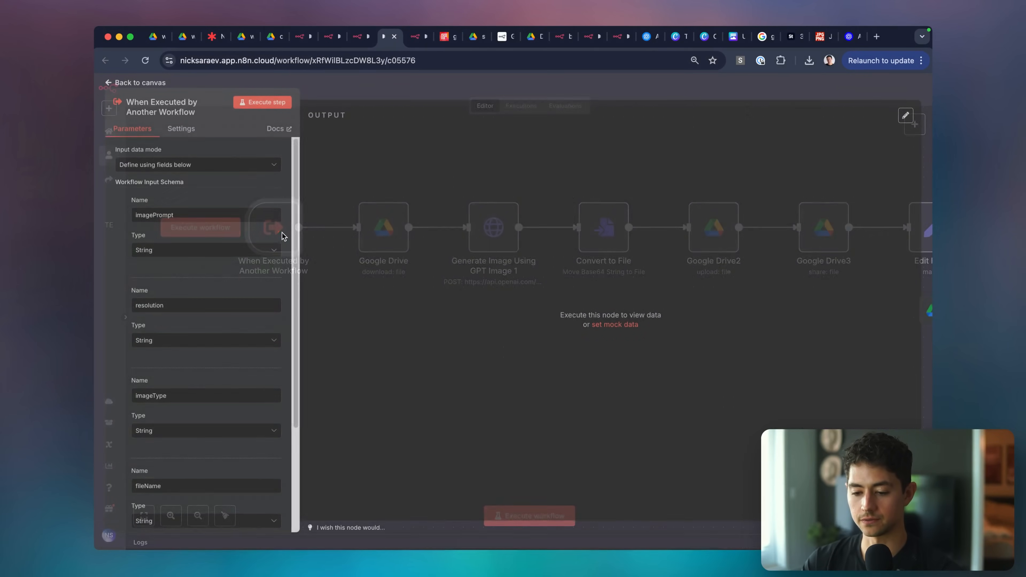
click(905, 118)
key(ctrl+a)
key(ctrl+v)
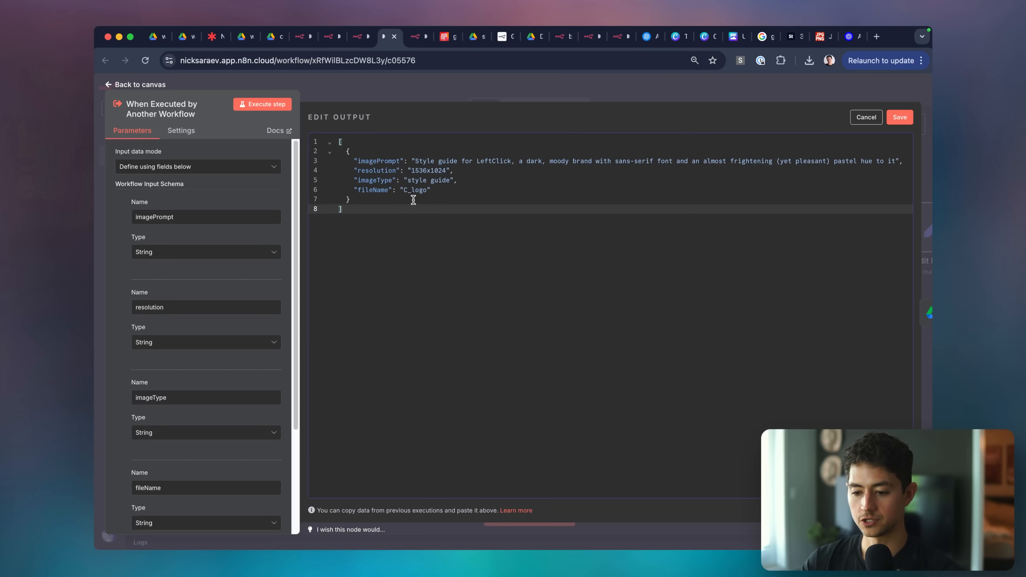
Add a previousImageUrl key on a new line after fileName in the JSON.
click(455, 188)
key(Return)
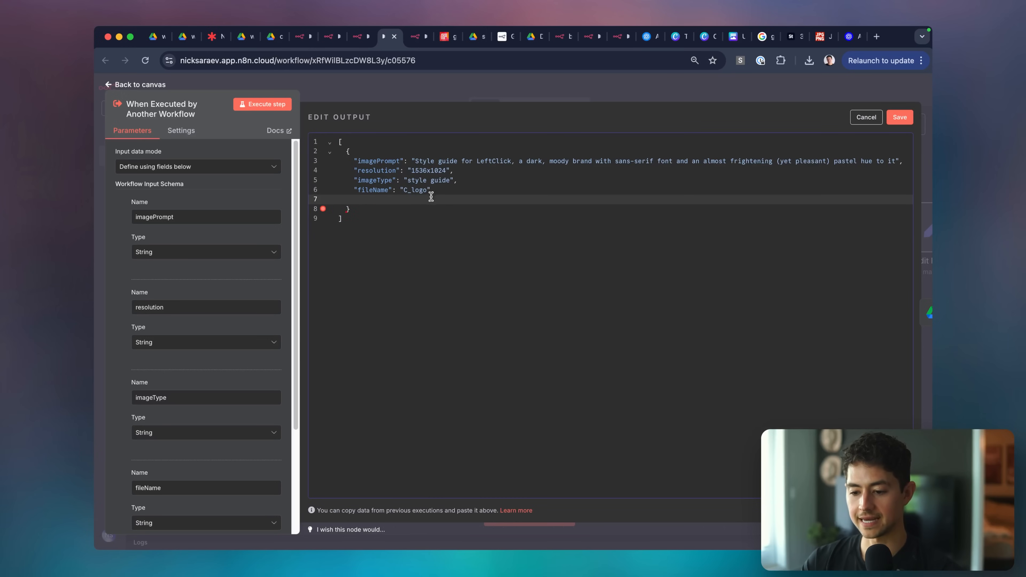
scroll(213, 294, down, 4)
double_click(185, 439)
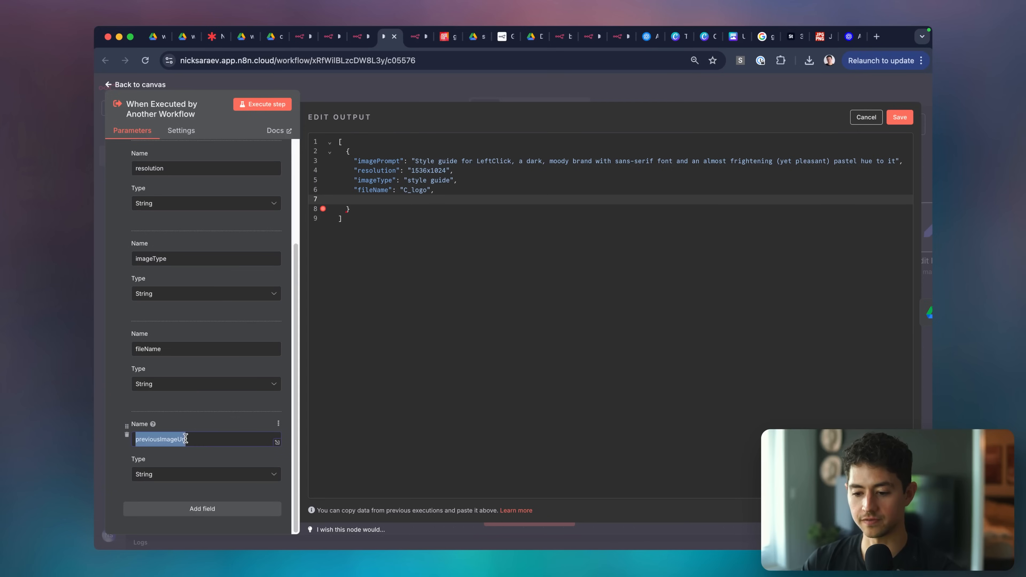
key(super+c)
click(394, 199)
text(")
key(super+v)
text(":)
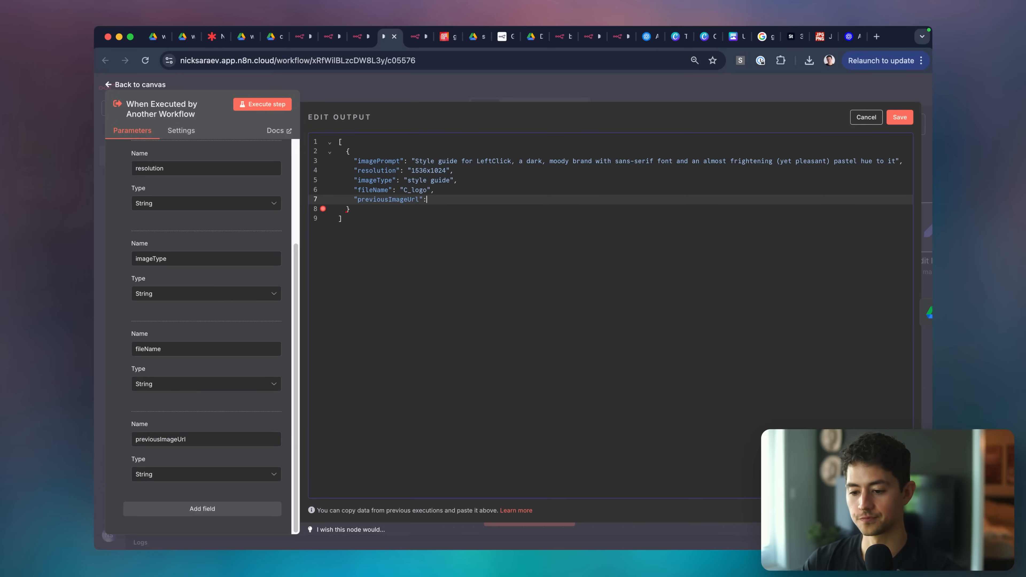
Copy the Drive logo file's link and confirm it opens publicly in a private window.
click(273, 37)
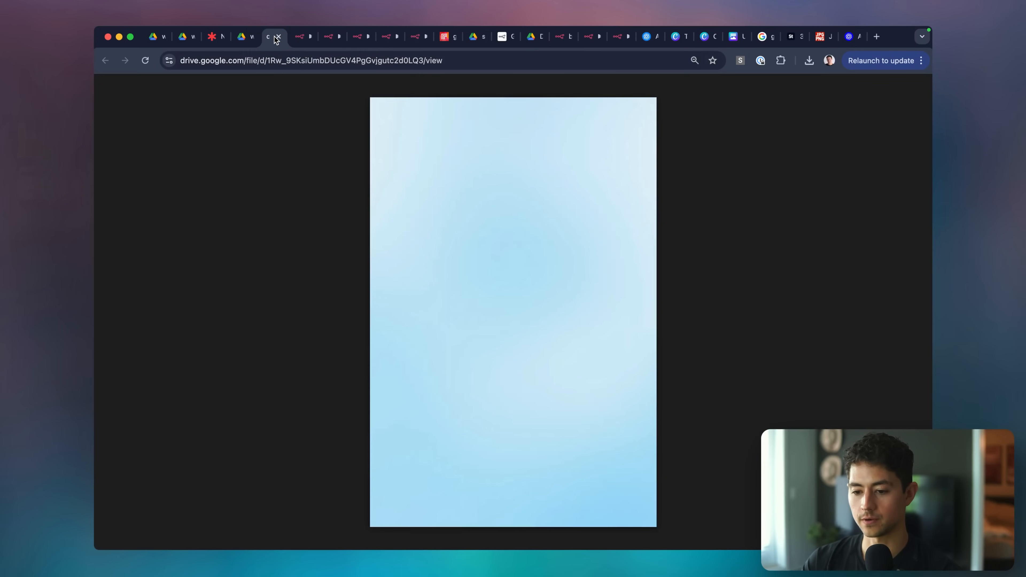
click(247, 37)
key(super+c)
key(super+t)
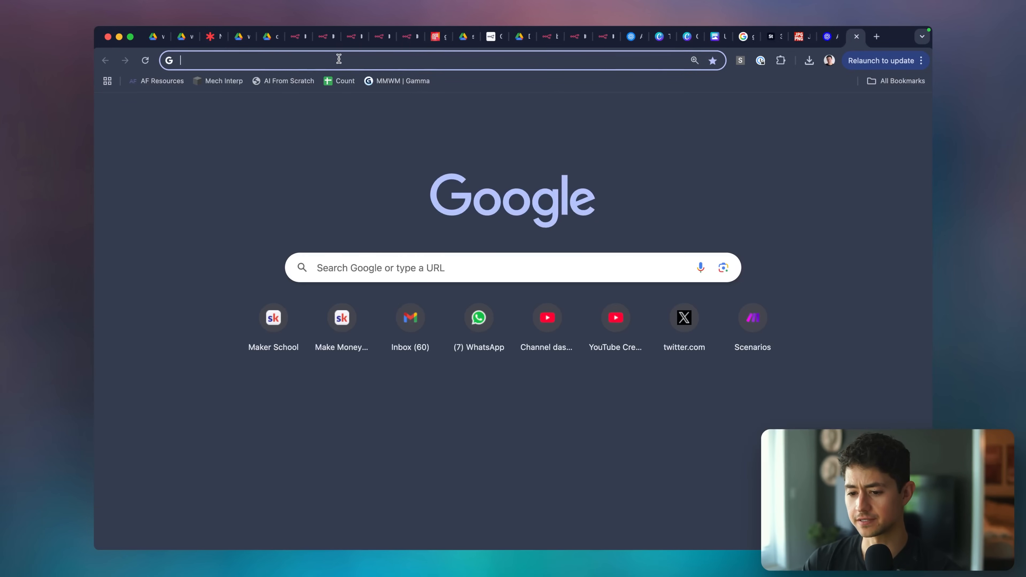
key(super+w)
key(super+shift+n)
key(super+v)
key(super+Return)
key(super+w)
key(super+w)
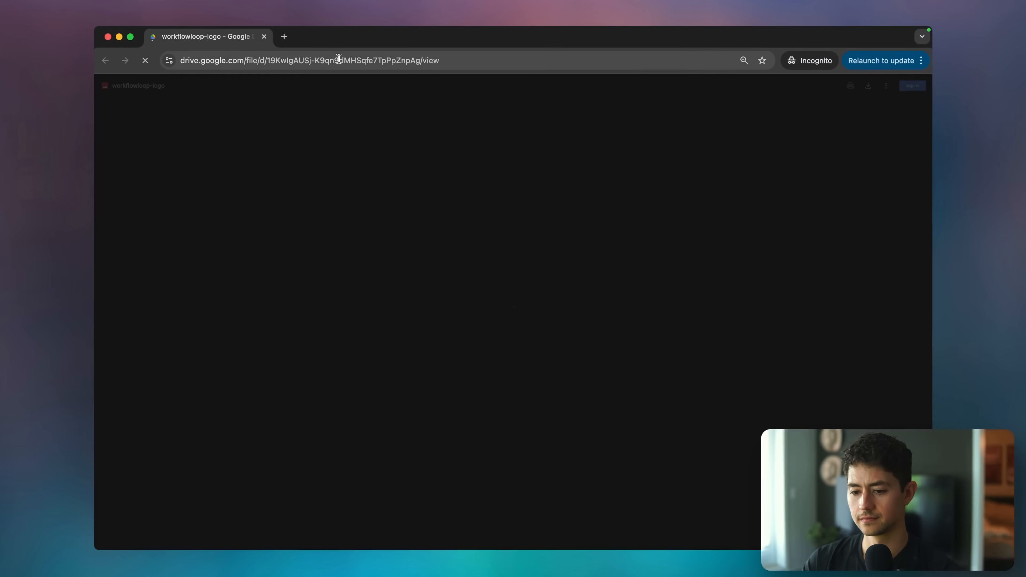
Paste the logo's Drive link as previousImageUrl and clear the old imagePrompt text.
click(297, 36)
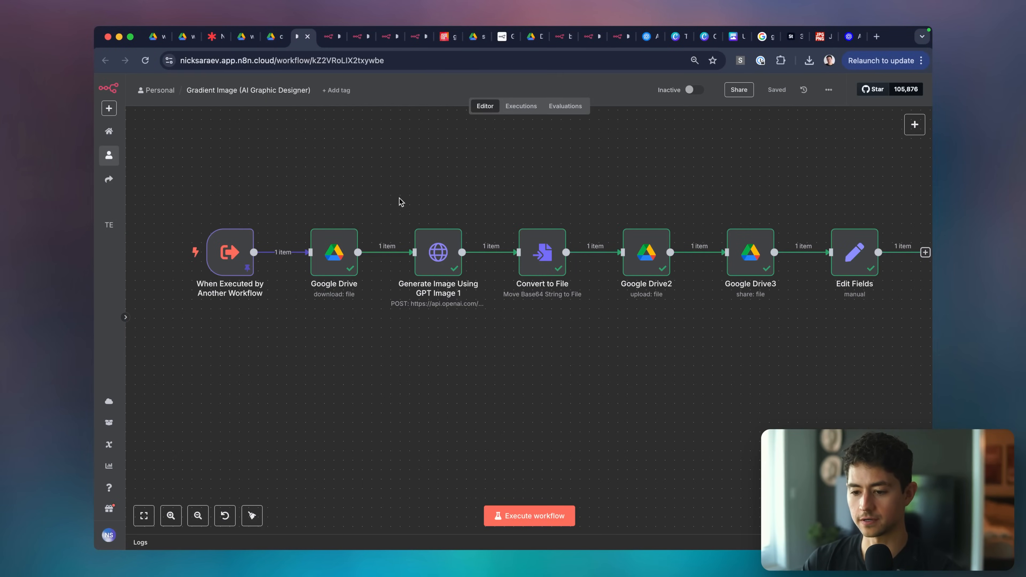
click(385, 37)
key(super+v)
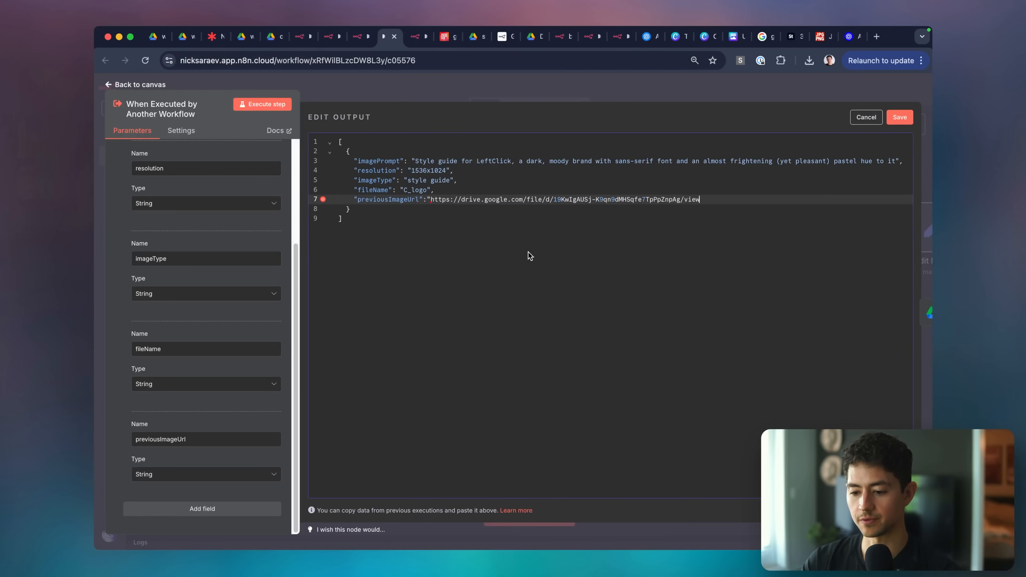
click(530, 218)
click(415, 157)
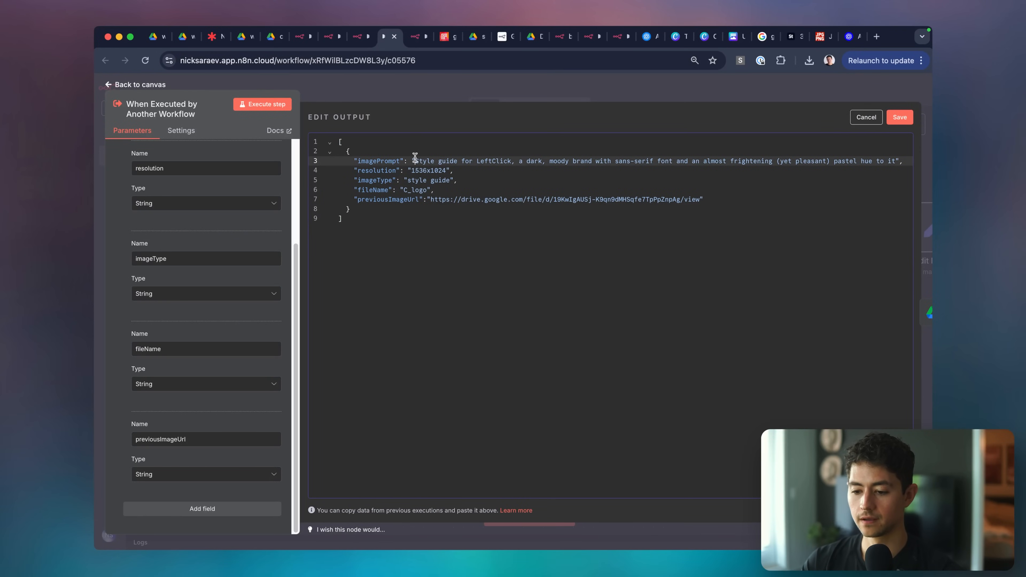
shift+click(892, 161)
key(BackSpace)
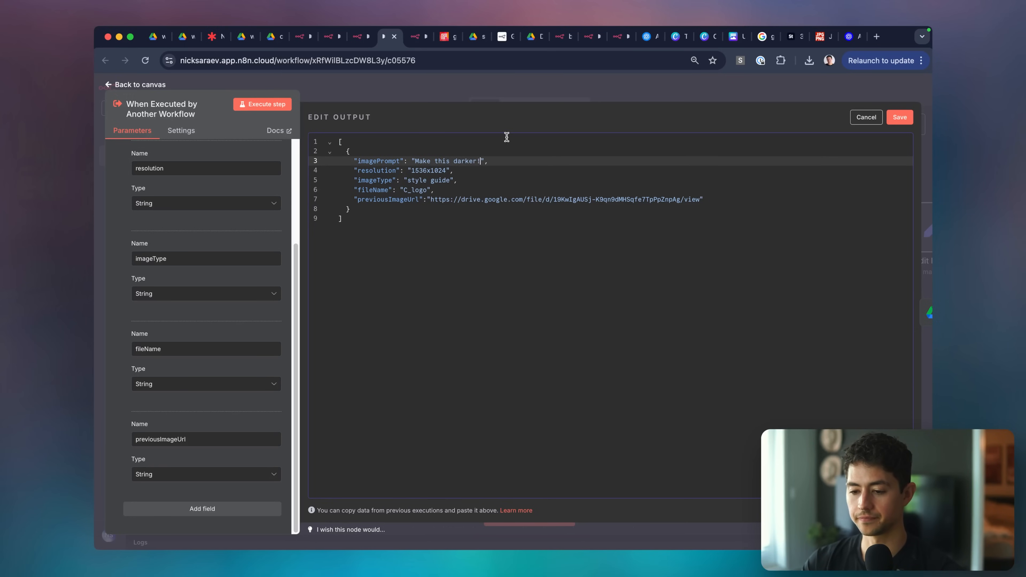
Set resolution to 1024x1024, imageType to revision, fileName to workflow_loop_logo, and save the pinned data.
click(428, 172)
key(alt+shift+Left)
text(1024)
click(449, 181)
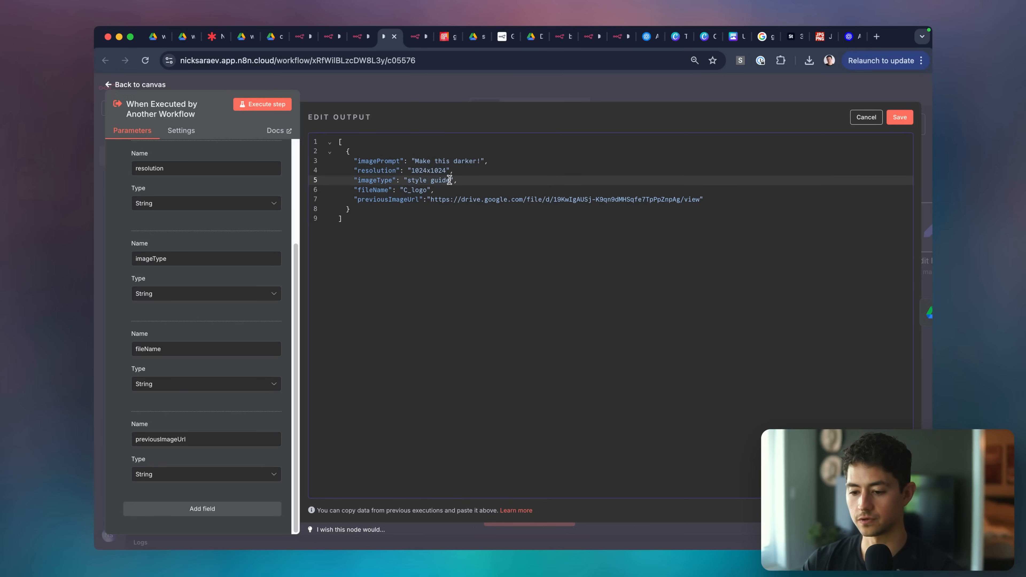
key(alt+shift+Left)
key(alt+shift+Left)
text(revision)
click(427, 189)
key(alt+shift+Left)
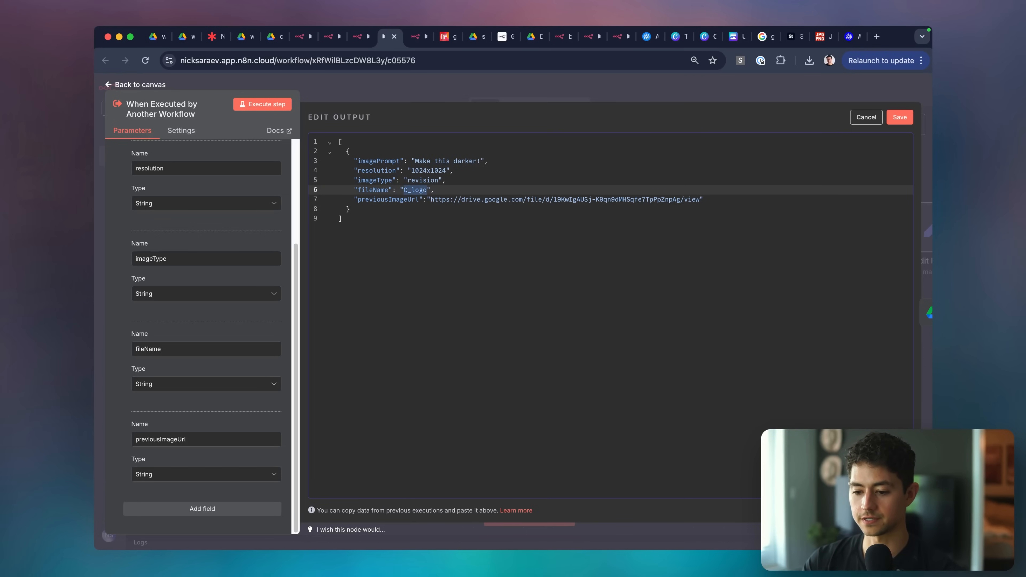
text(workflow_loop)
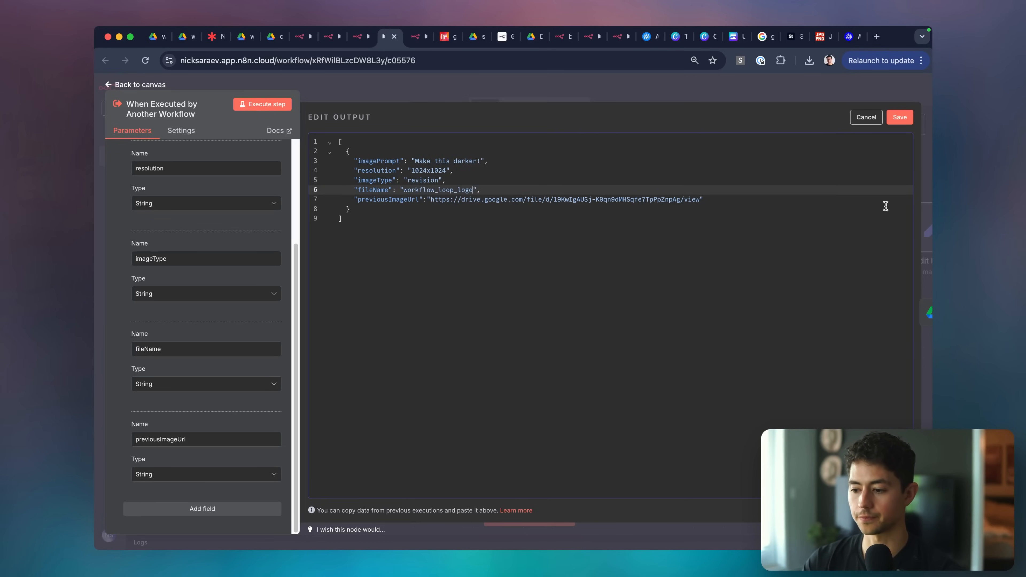
click(904, 117)
click(702, 91)
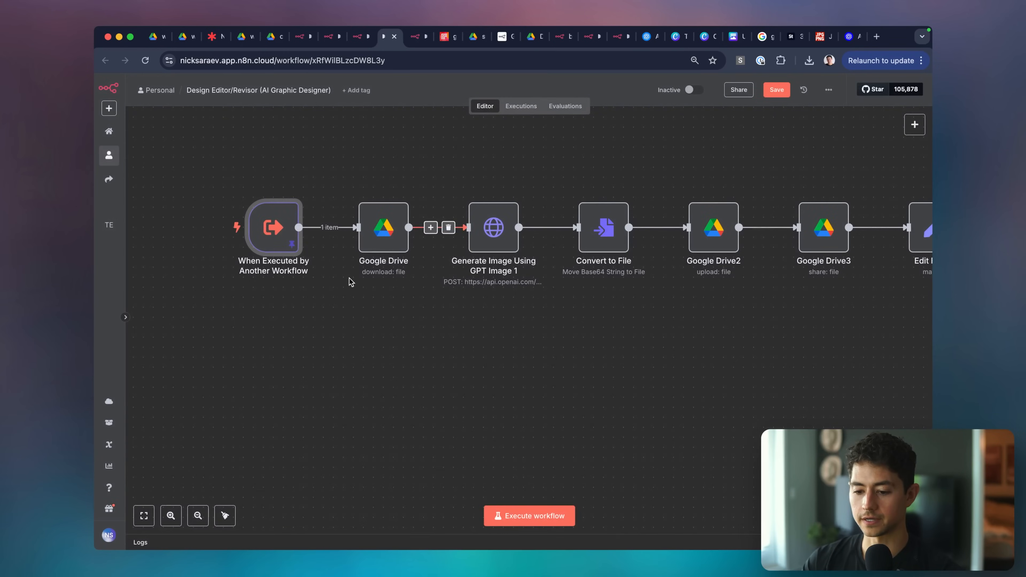
Map previousImageUrl into the Google Drive download's file URL field.
scroll(350, 281, right, 2)
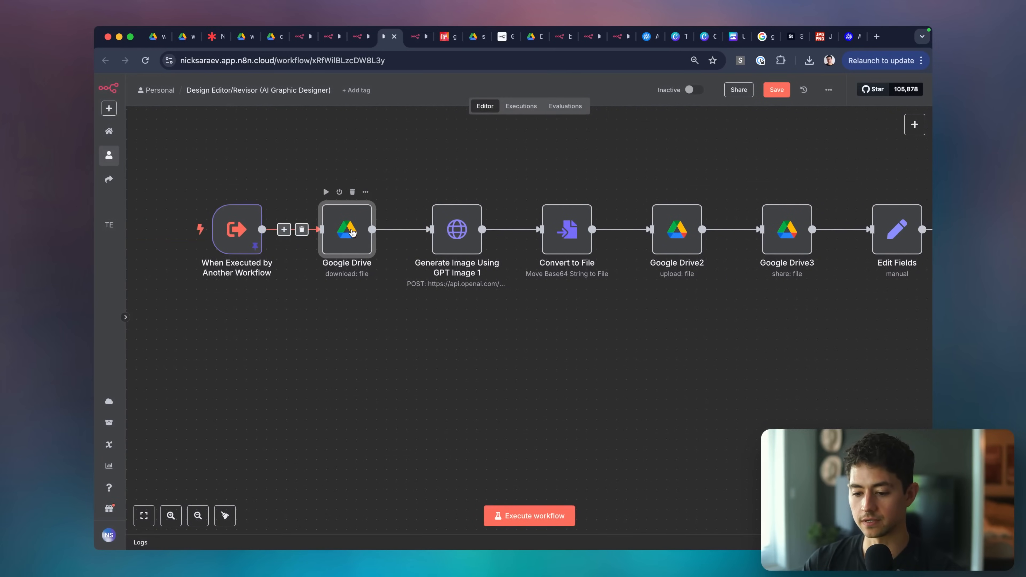
double_click(352, 232)
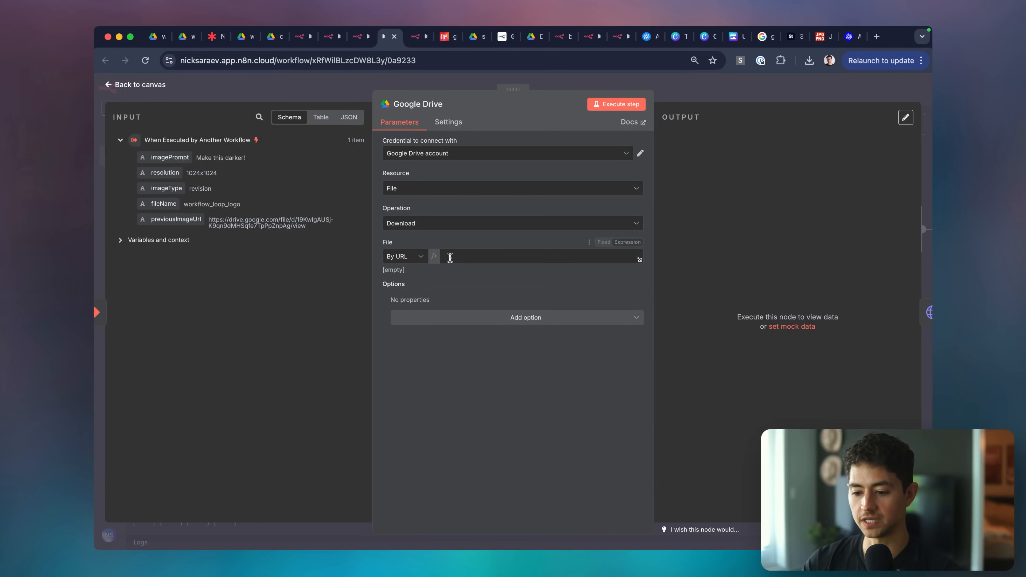
click(458, 259)
drag(190, 221, 509, 258)
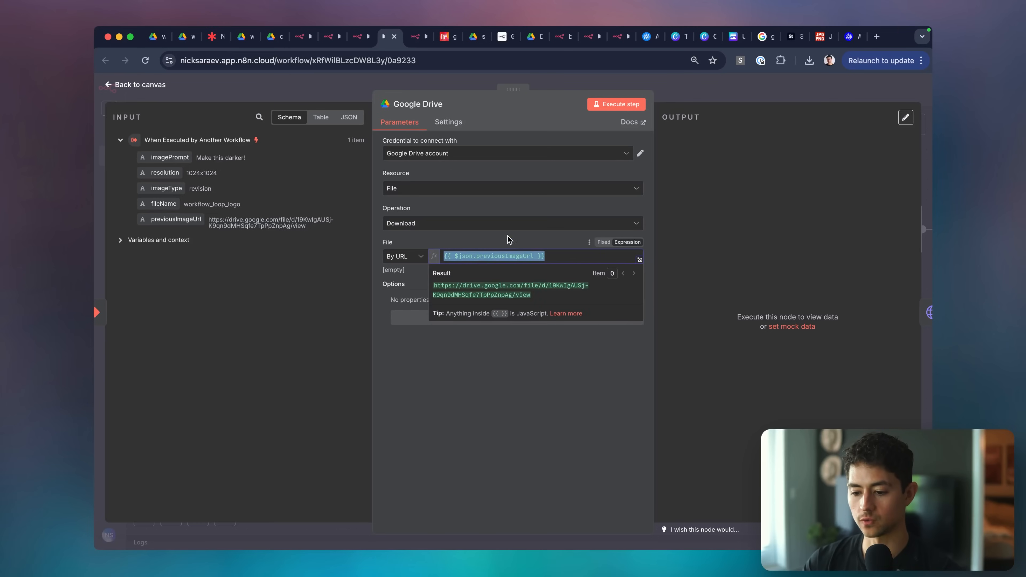
click(481, 228)
click(539, 128)
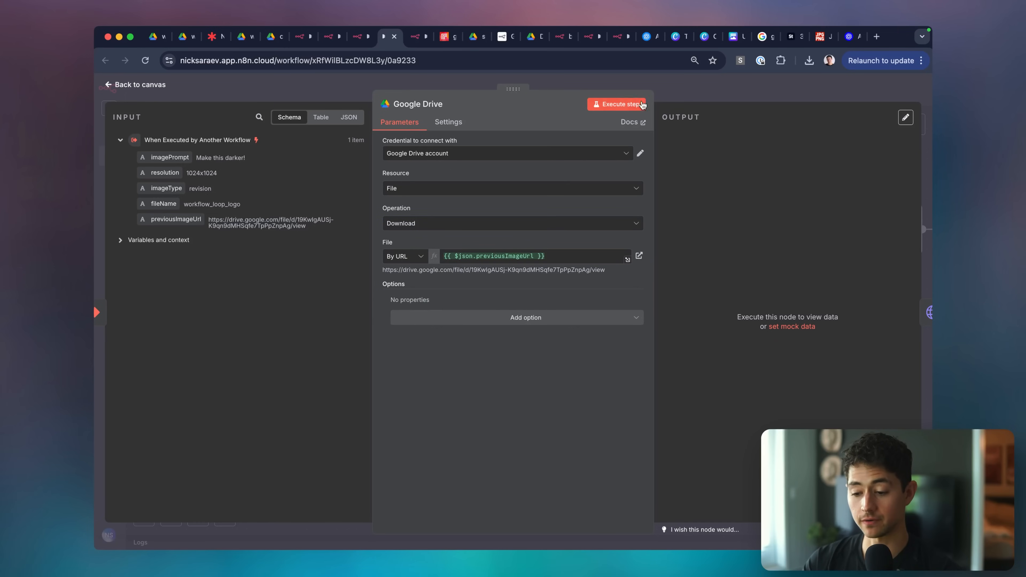
click(659, 87)
Disconnect Drive from the image generator and set its prompt to 'This is the former image. The client wants these revisions: … Make them'.
click(412, 229)
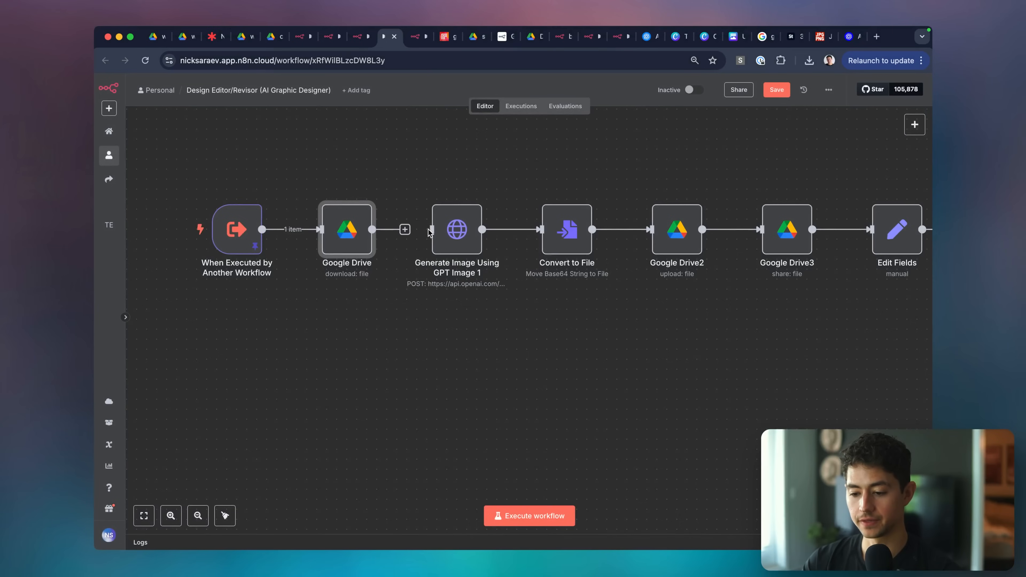
double_click(467, 231)
scroll(489, 255, down, 10)
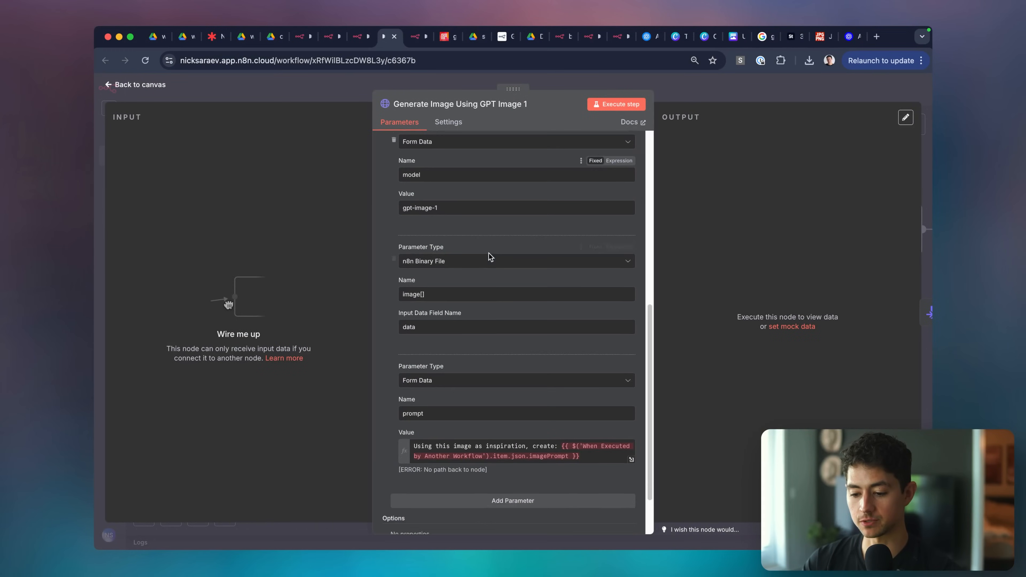
scroll(489, 256, down, 3)
drag(558, 380, 382, 385)
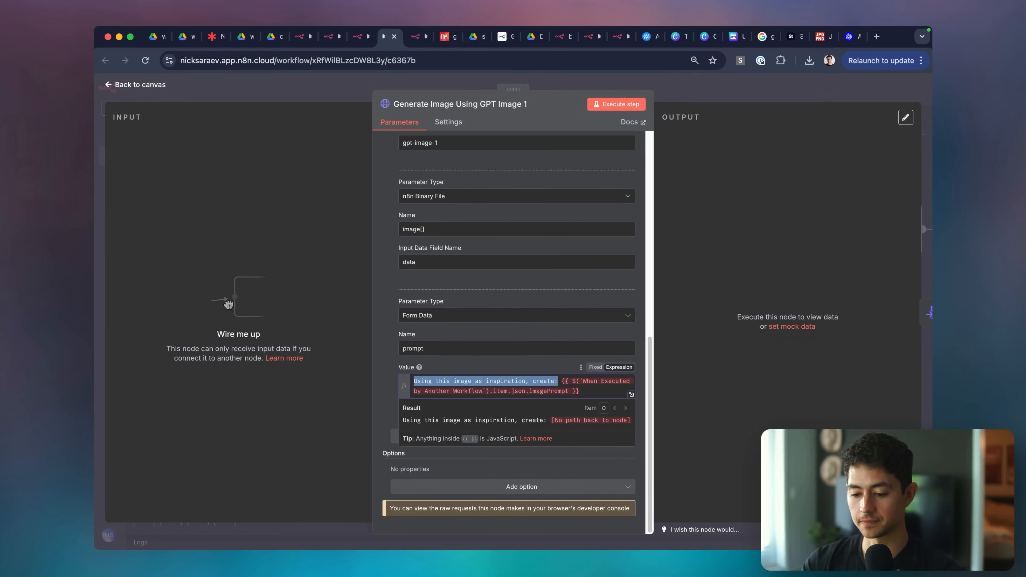
text(This is the former i)
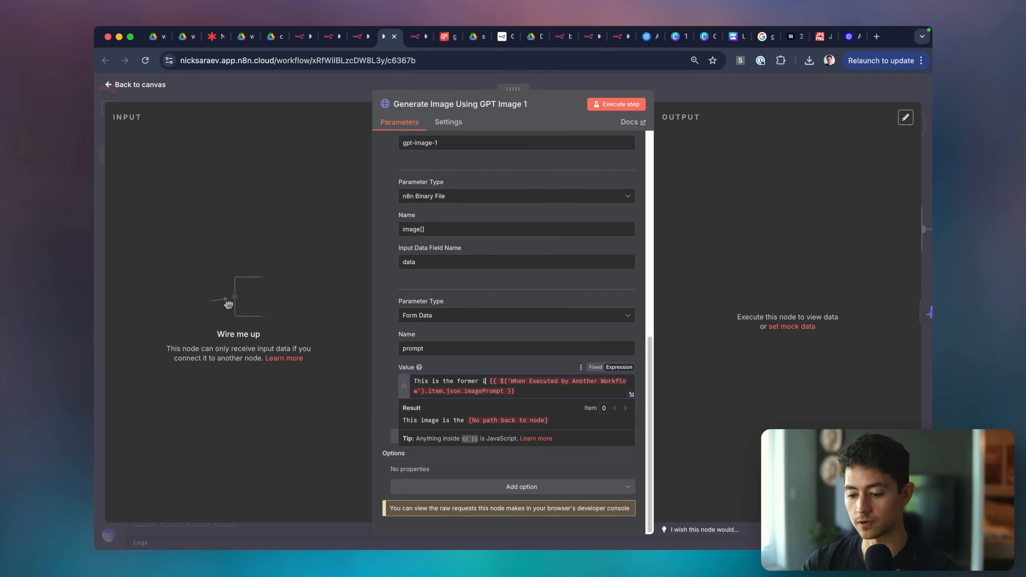
text(mage. The client wnats the)
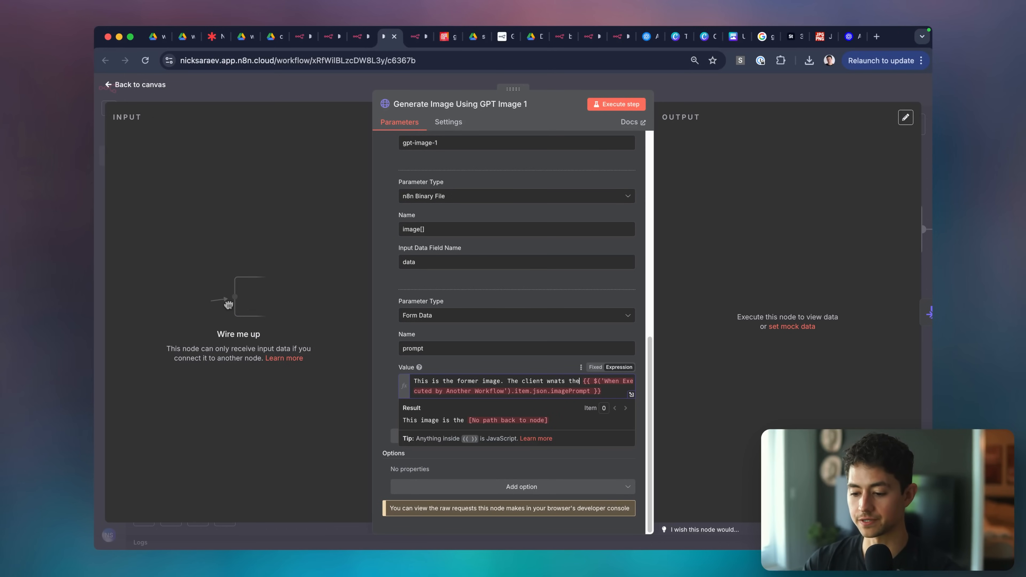
text(se revisions:)
text(. Make them.)
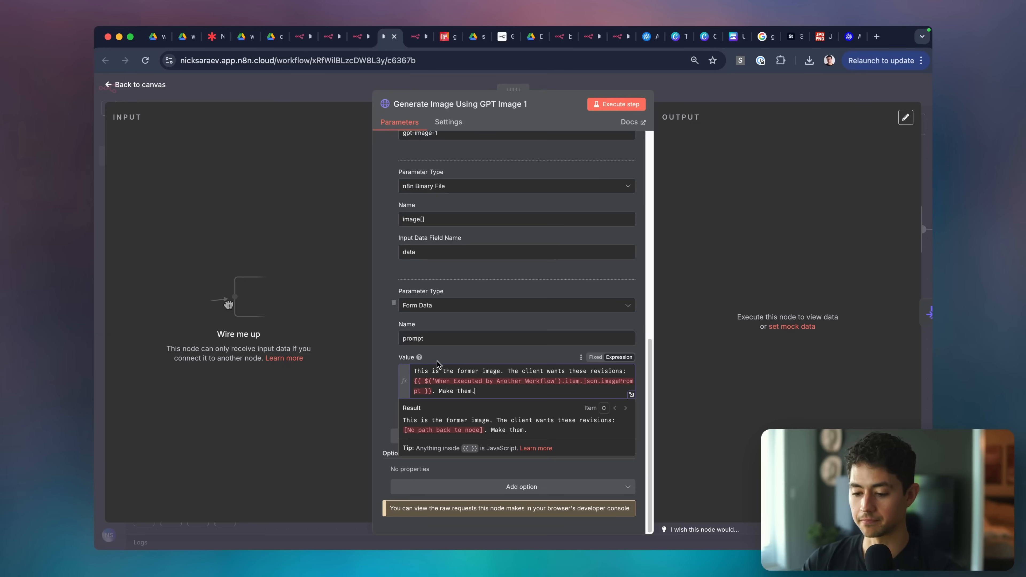
scroll(489, 364, up, 10)
Run the workflow to test the Google Drive download.
click(692, 92)
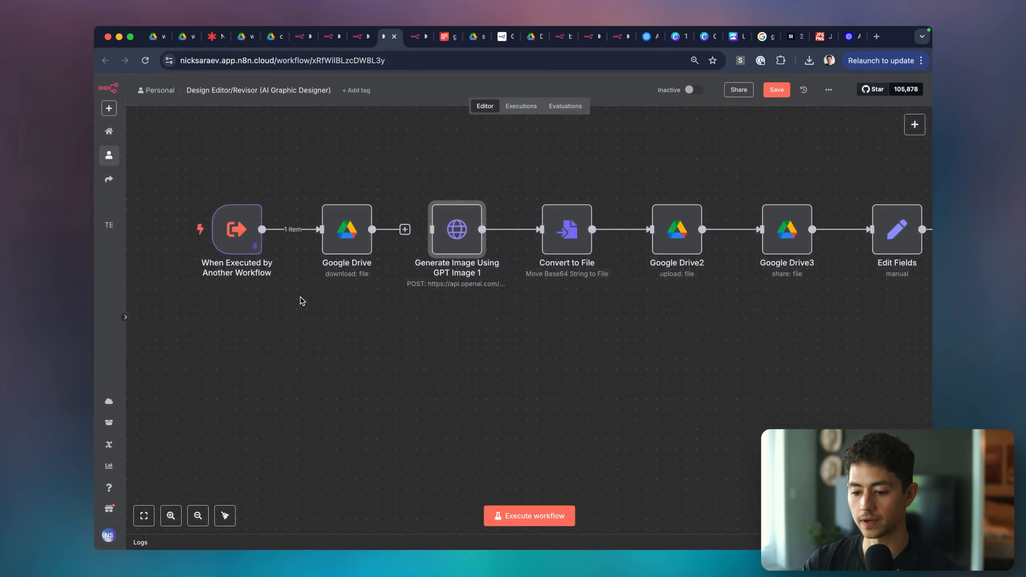
scroll(421, 376, left, 2)
click(536, 512)
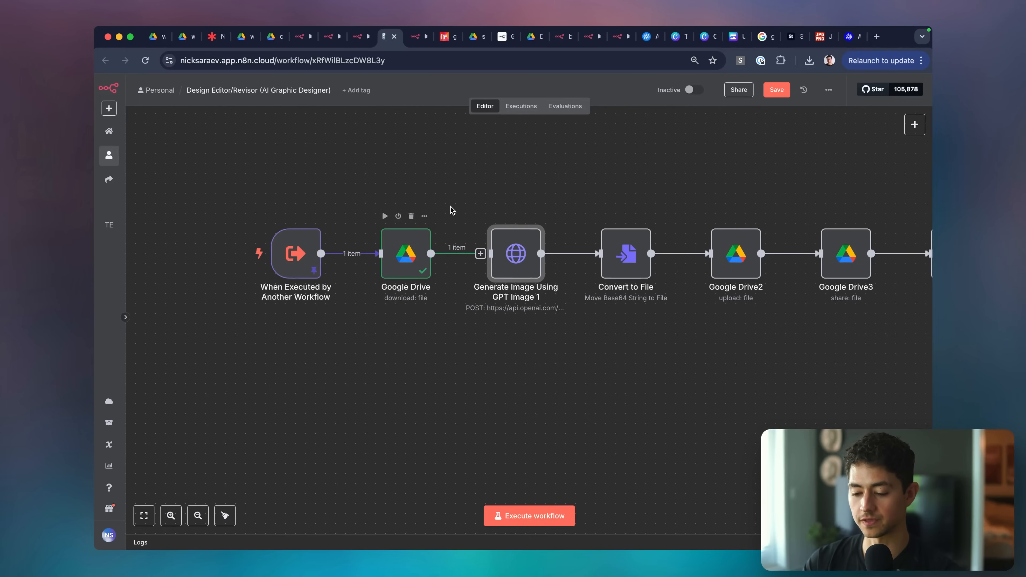
Preview the Google Drive download output, confirming the 1.38 MB WorkflowLoop logo PNG.
double_click(418, 253)
click(713, 264)
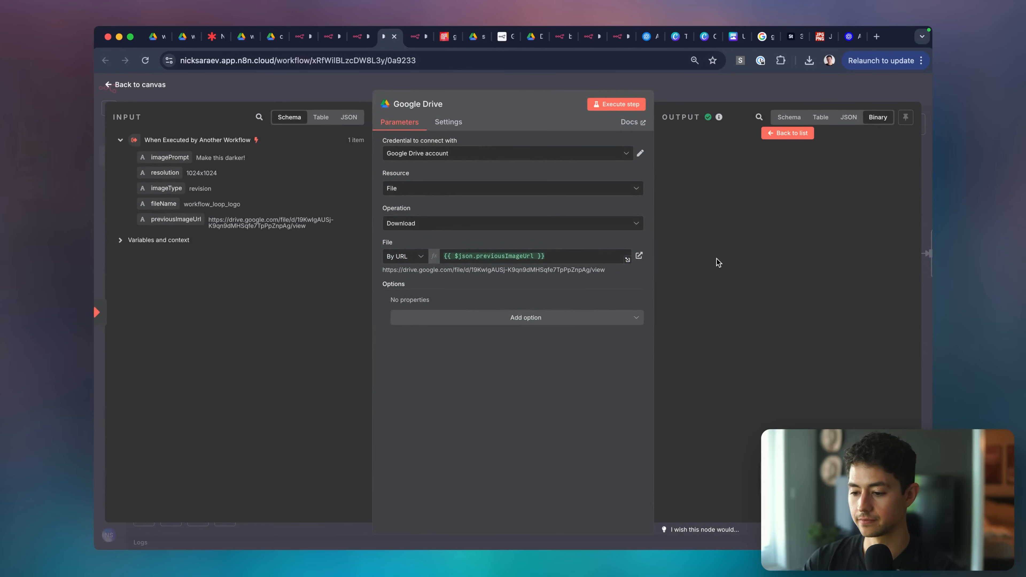
click(672, 83)
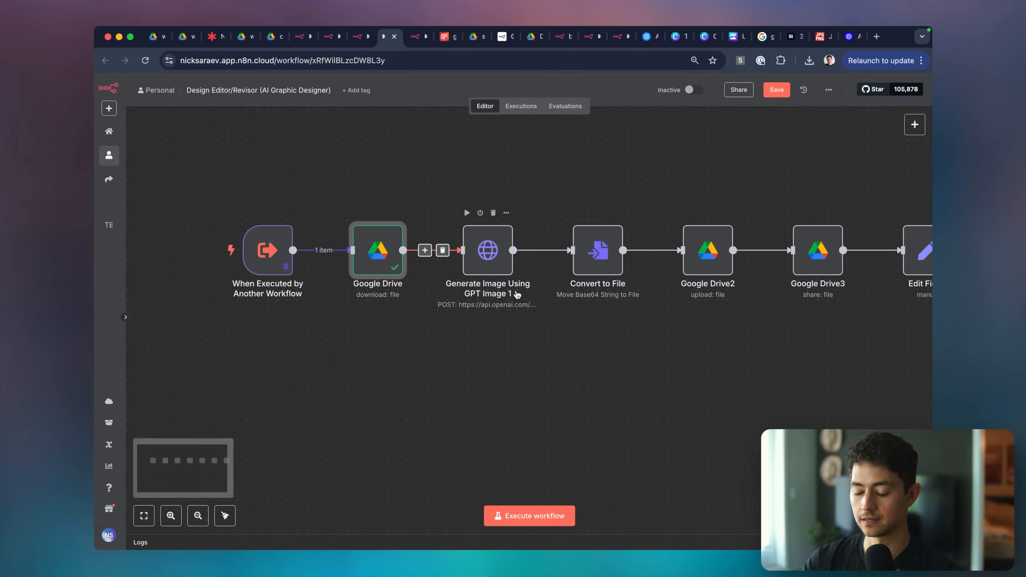
Check that the Generate Image prompt expression resolves to the requested revision.
double_click(501, 263)
scroll(458, 269, down, 6)
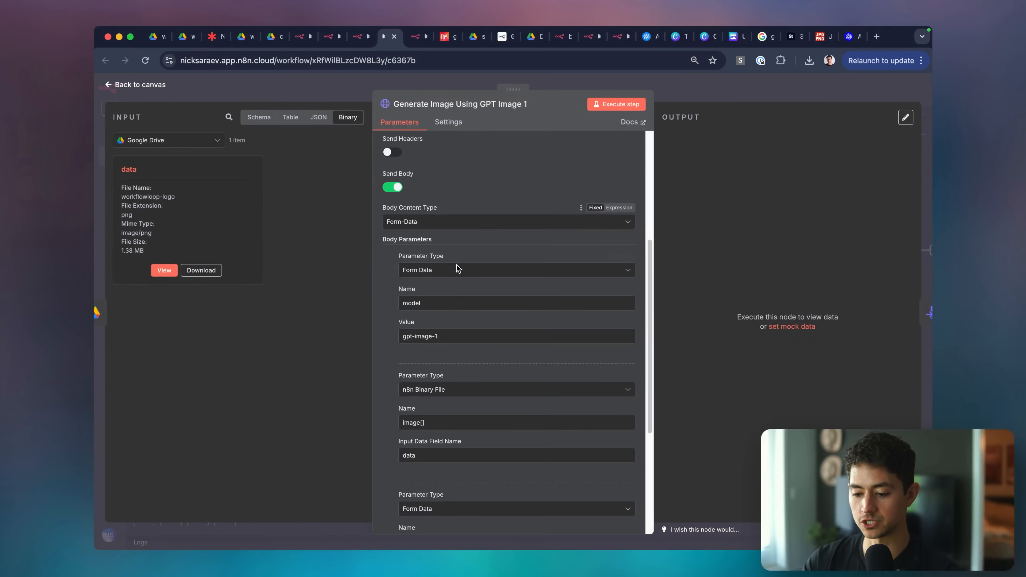
scroll(430, 419, down, 5)
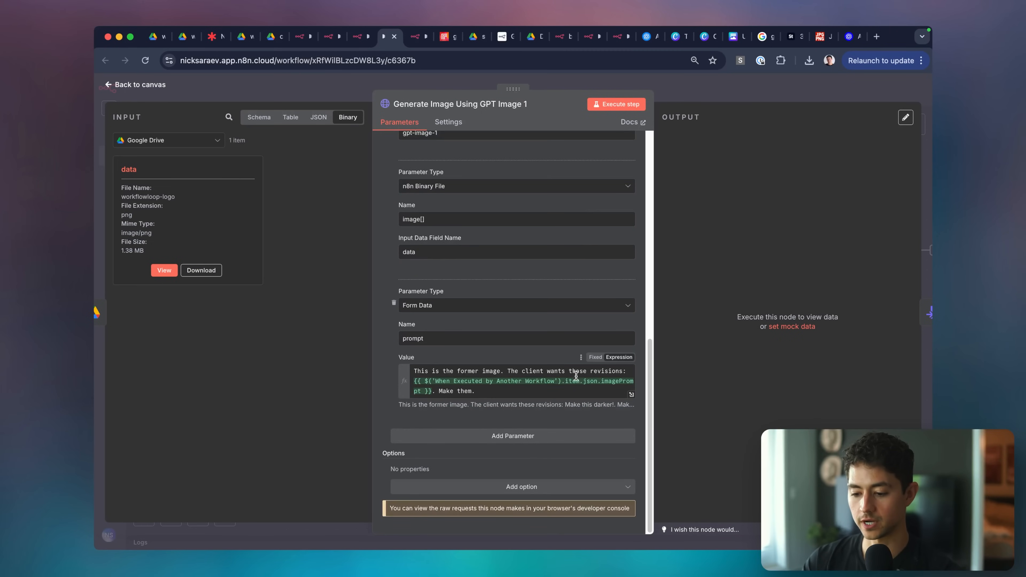
click(588, 381)
click(716, 94)
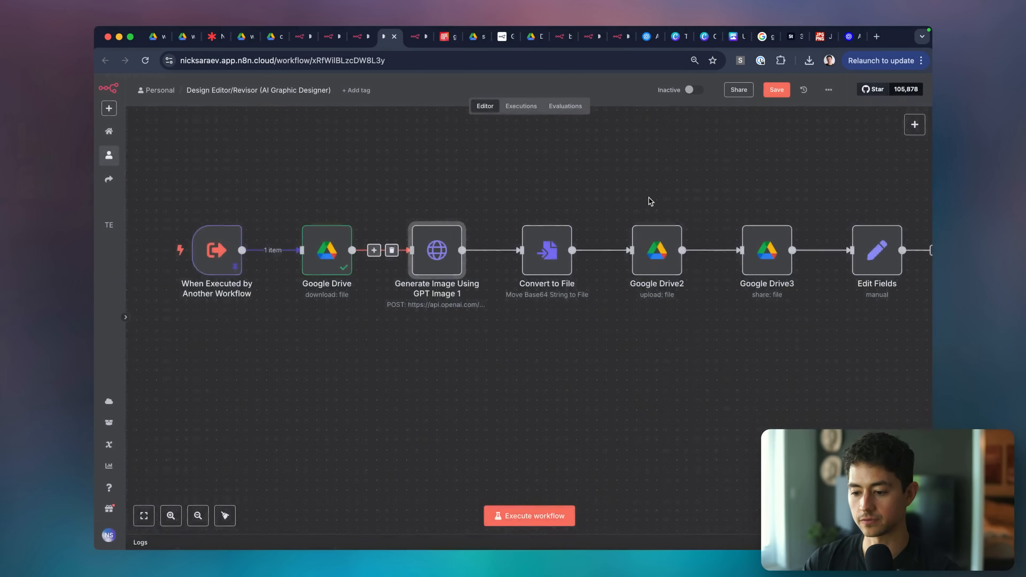
Inspect the Convert to File, Google Drive2 upload and Google Drive3 sharing nodes.
scroll(648, 198, right, 3)
double_click(446, 249)
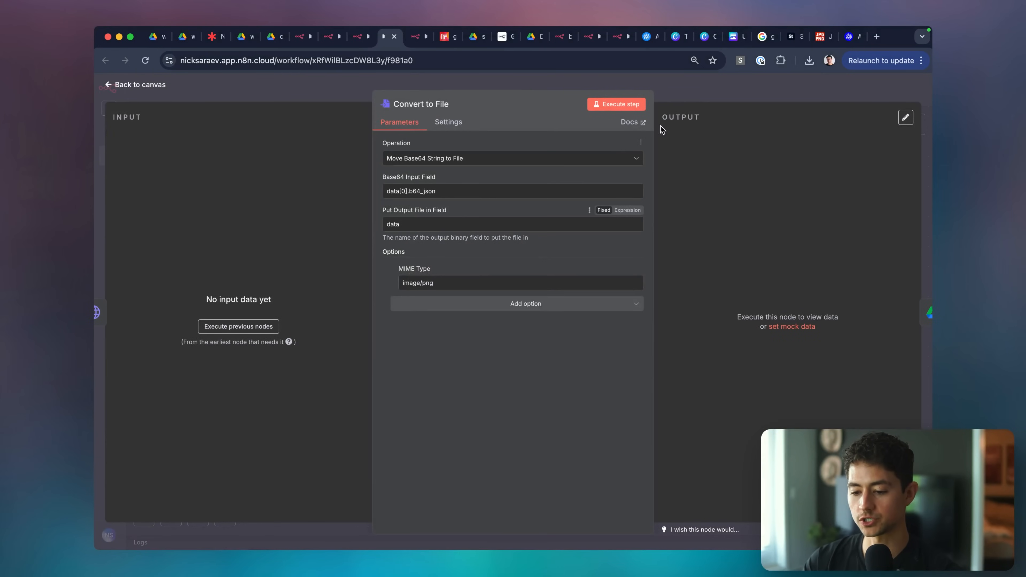
key(Escape)
click(542, 234)
double_click(542, 233)
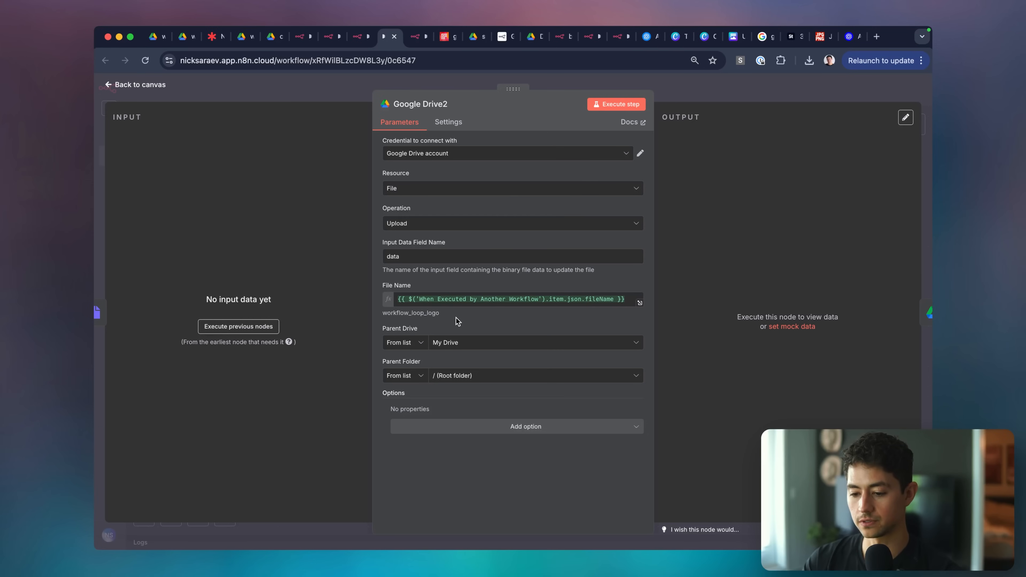
key(Escape)
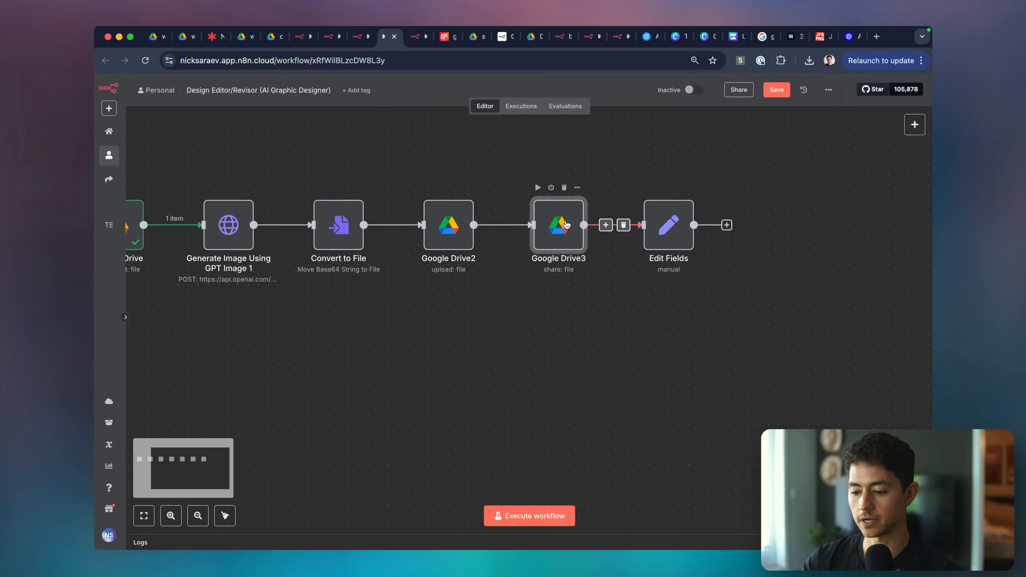
double_click(570, 227)
key(Escape)
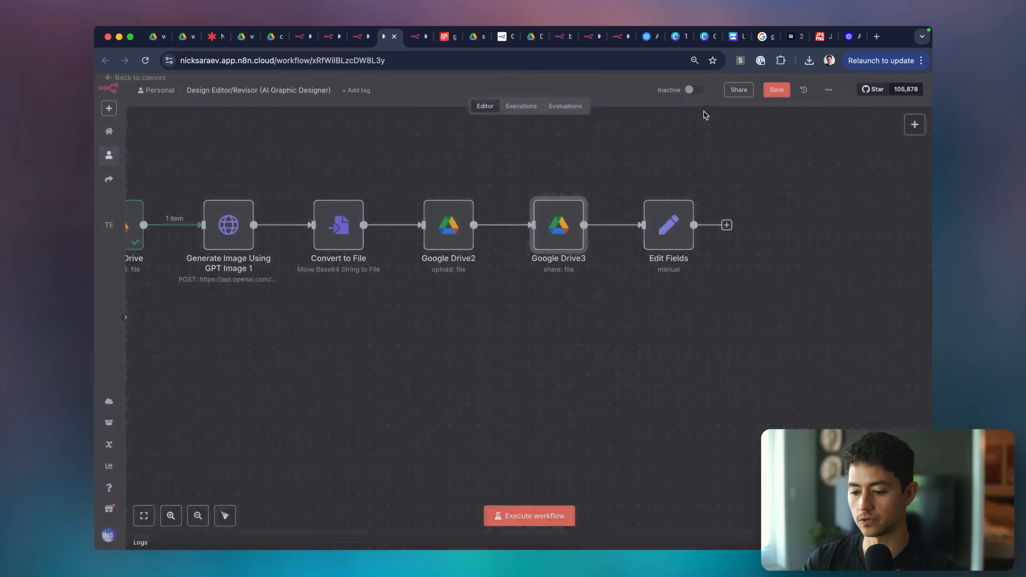
Preview the webViewLink expression result in the Edit Fields node.
double_click(664, 223)
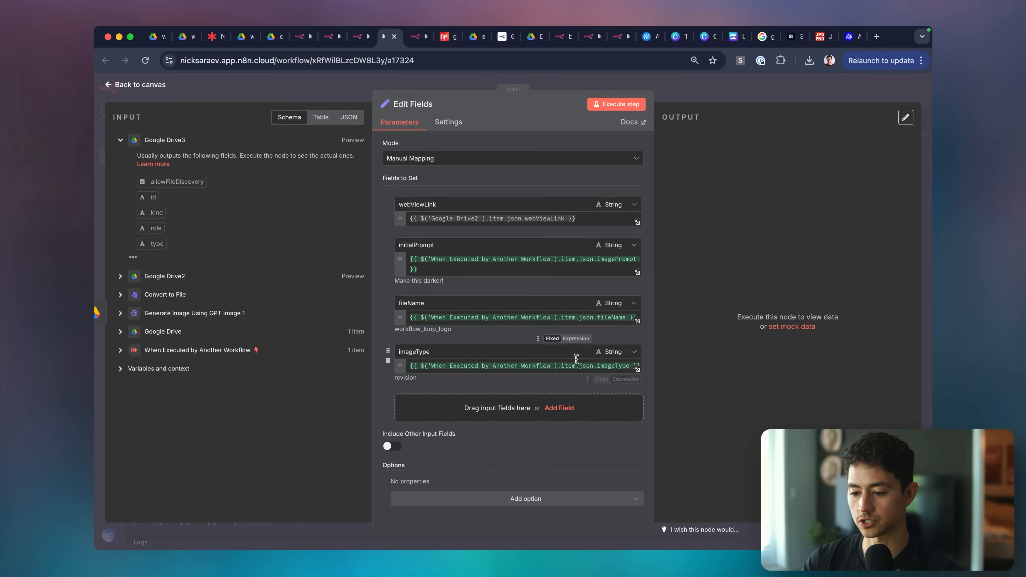
click(473, 219)
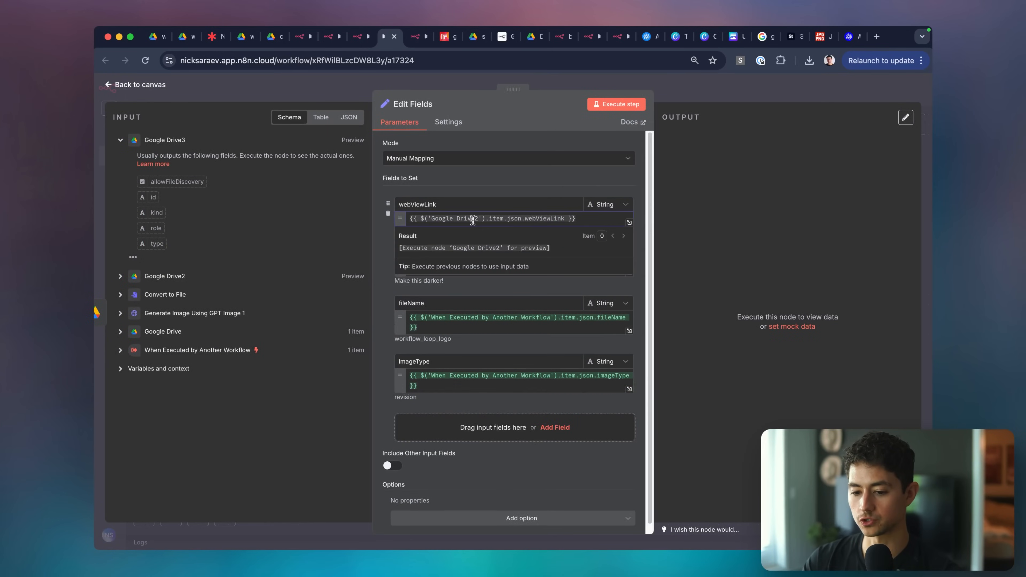
click(711, 86)
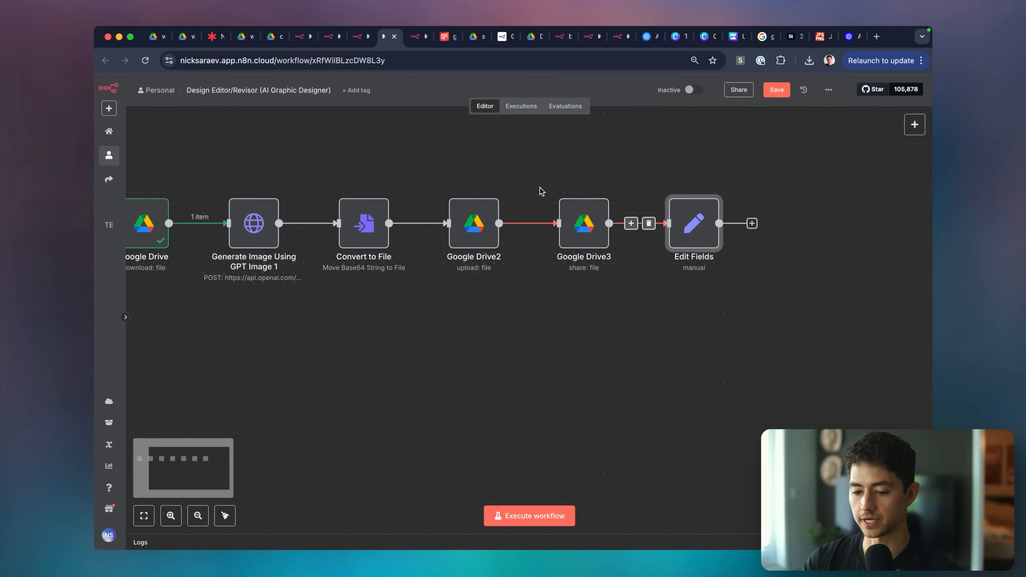
Save the Design Editor/Revisor workflow with Cmd+S.
scroll(540, 188, left, 3)
click(510, 171)
scroll(511, 171, down, 3)
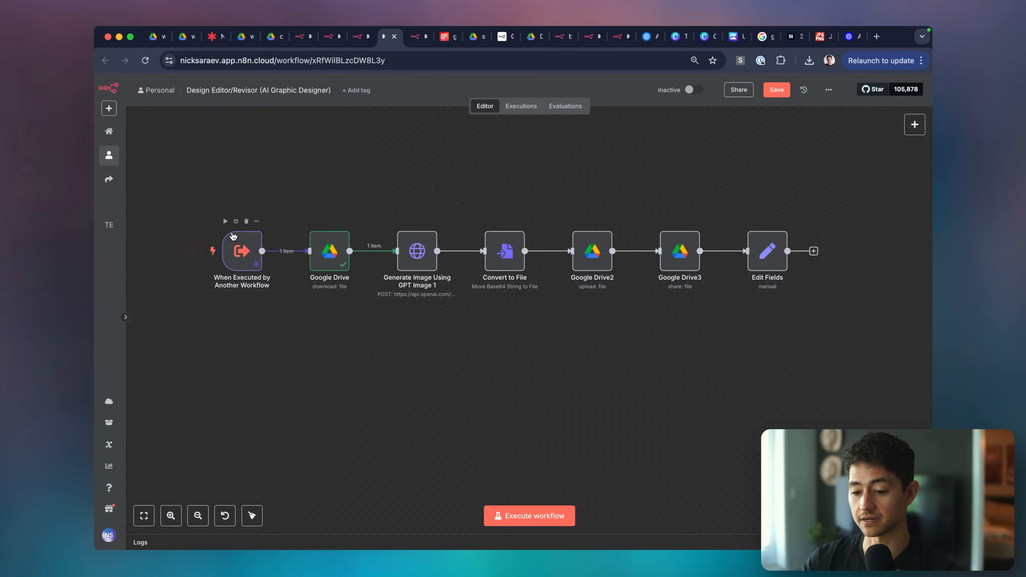
key(super+s)
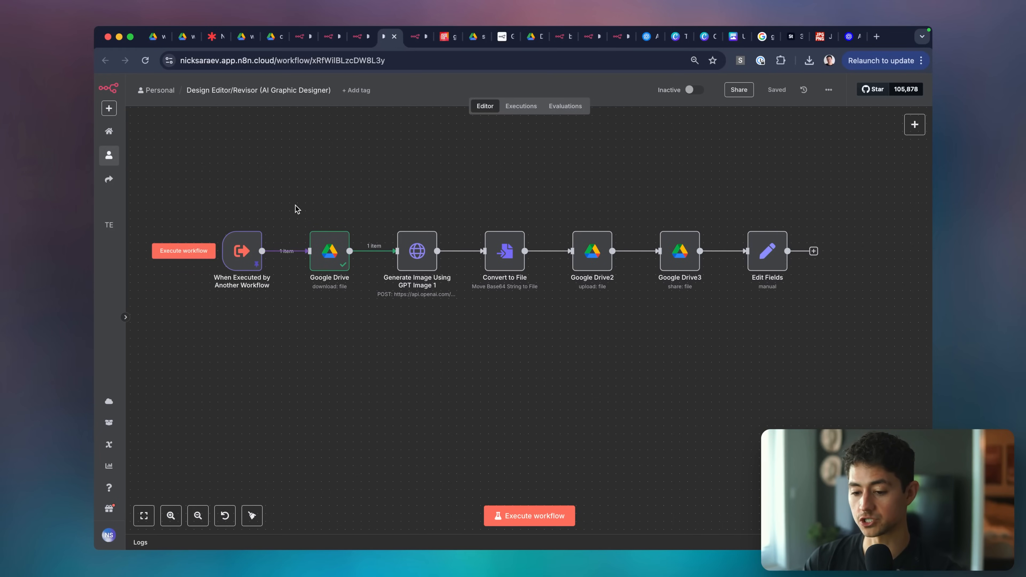
Execute the whole revision workflow and wait for every node to finish.
click(545, 516)
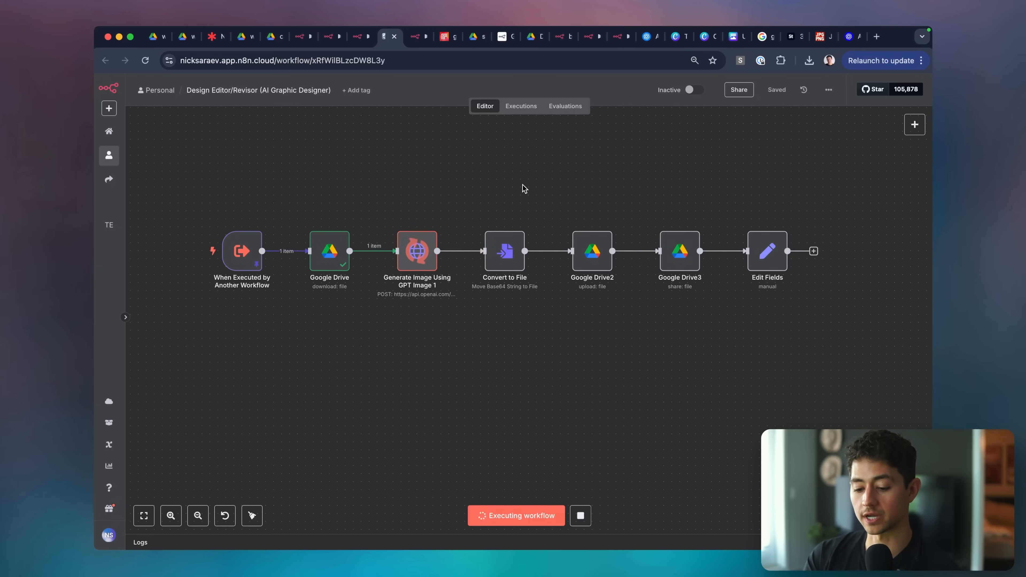
key(super+Tab)
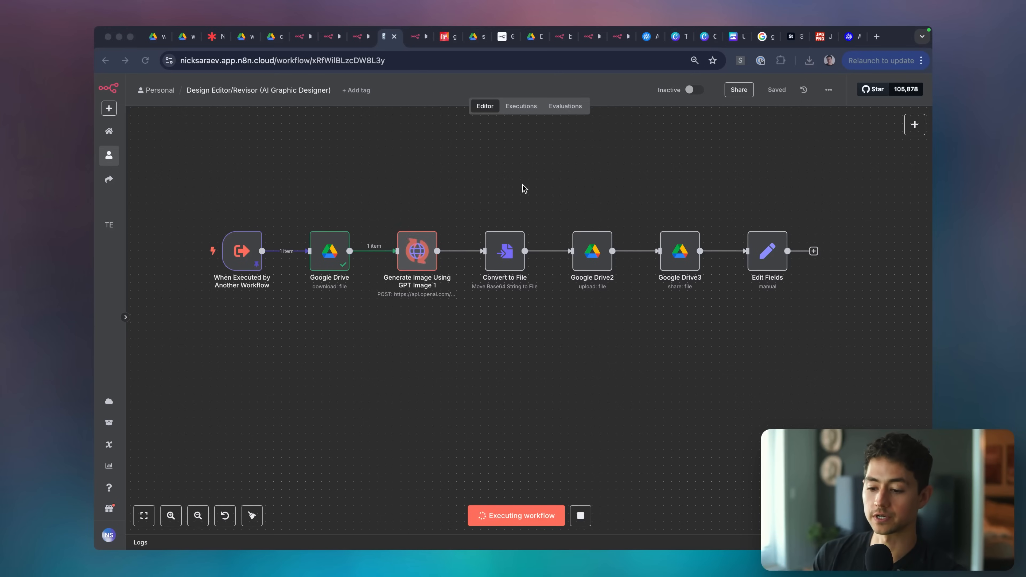
key(super+Tab)
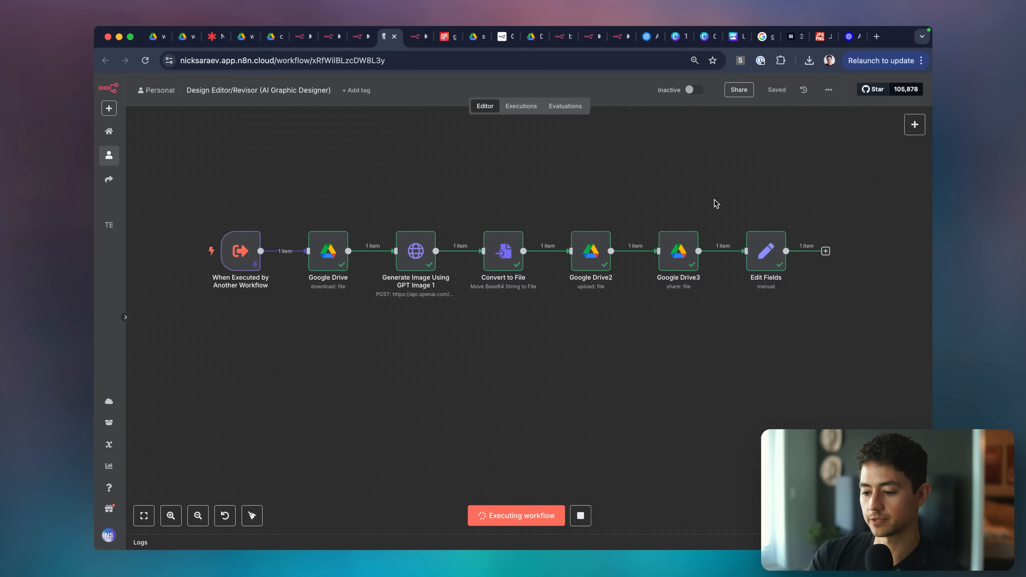
Open the webViewLink from the Edit Fields output in a new browser tab.
scroll(714, 201, right, 2)
double_click(734, 247)
triple_click(750, 162)
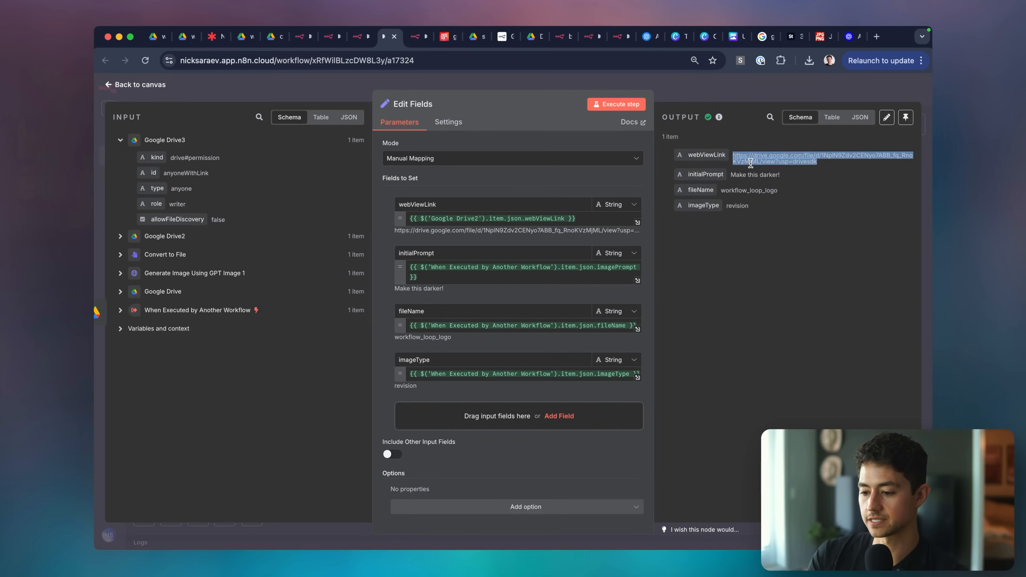
key(super+t)
key(Return)
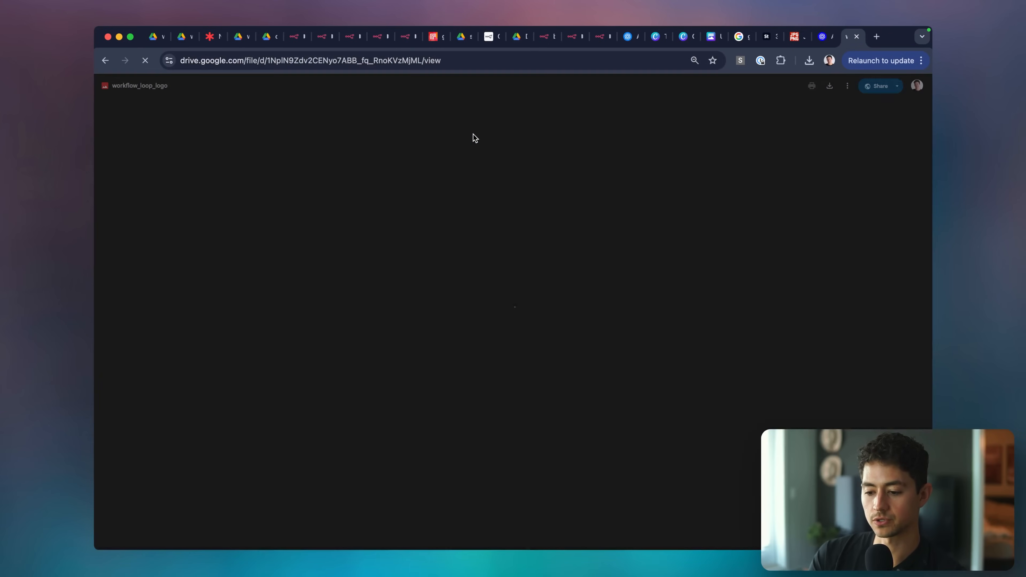
Scroll through the workflow_loop_logo image in Google Drive.
scroll(512, 340, up, 5)
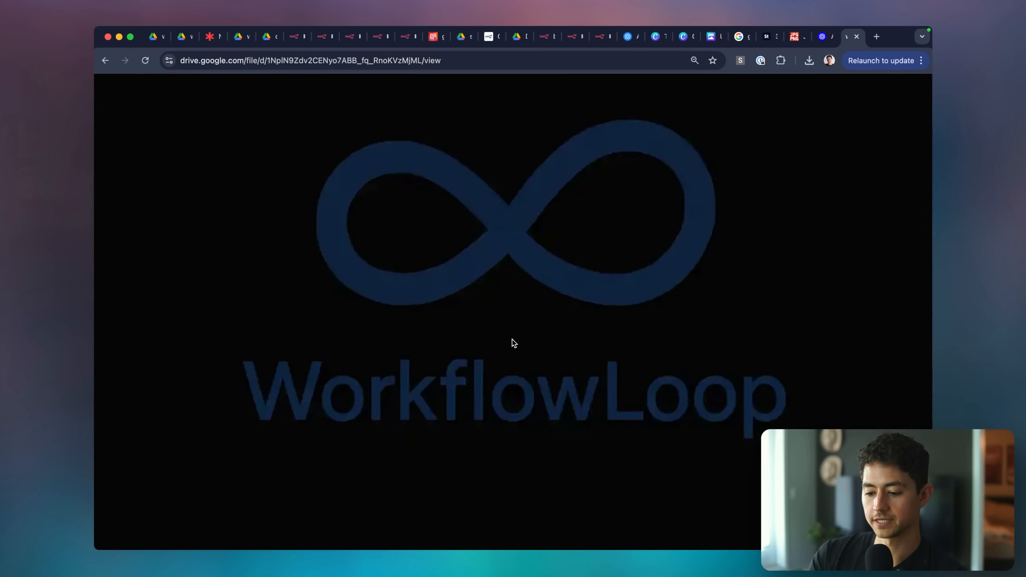
scroll(478, 380, down, 3)
scroll(478, 380, down, 3)
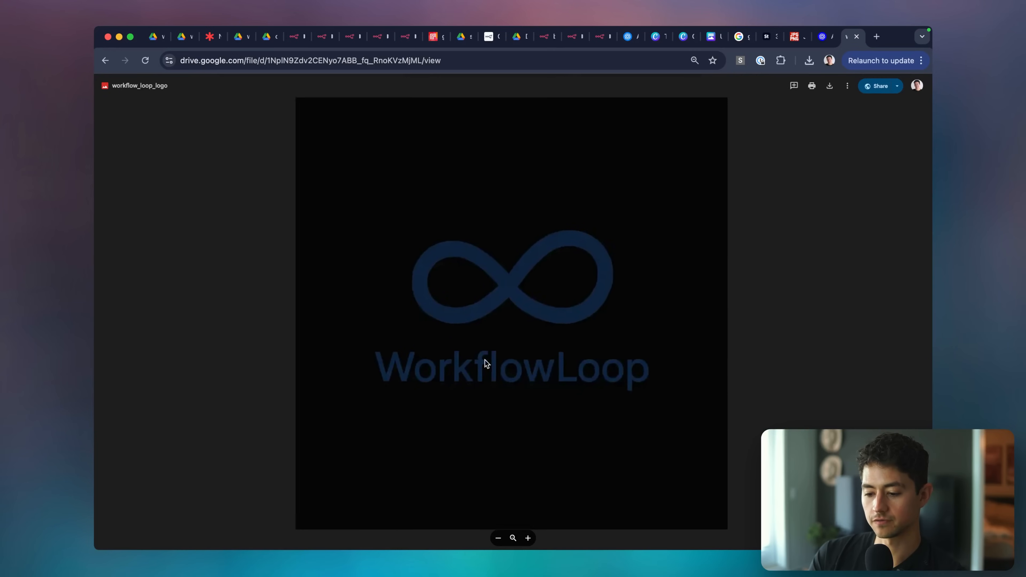
scroll(538, 318, up, 3)
scroll(538, 316, down, 4)
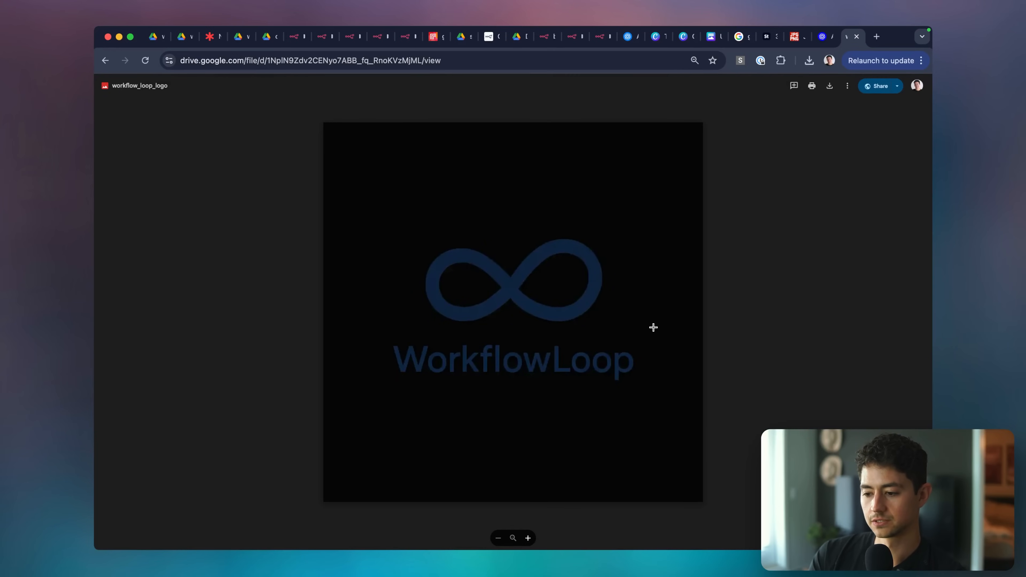
Test the Drive link's sharing in an Incognito window, then close Incognito and the Drive tab.
click(549, 64)
key(super+c)
key(super+shift+n)
key(super+v)
key(Return)
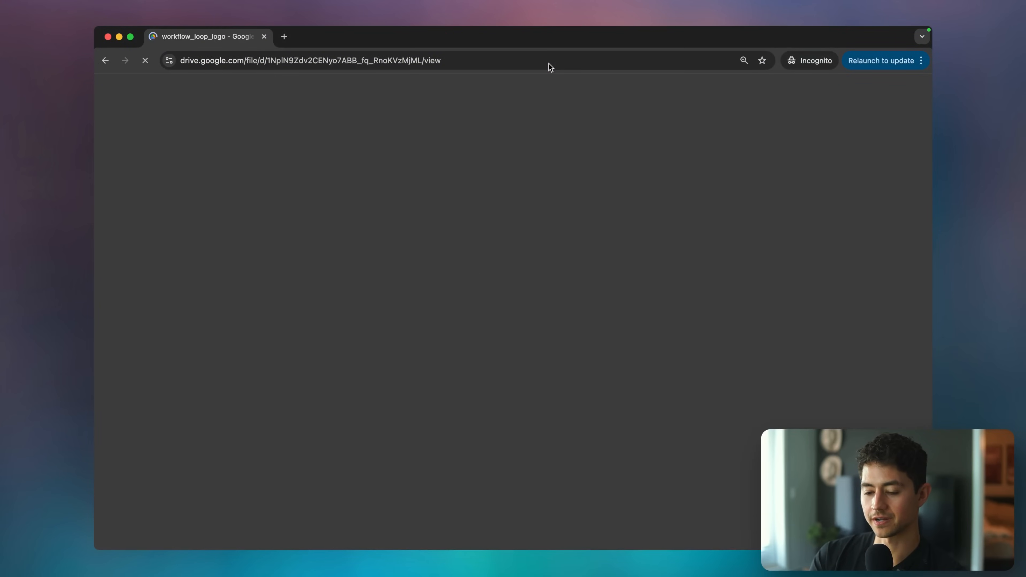
key(super+w)
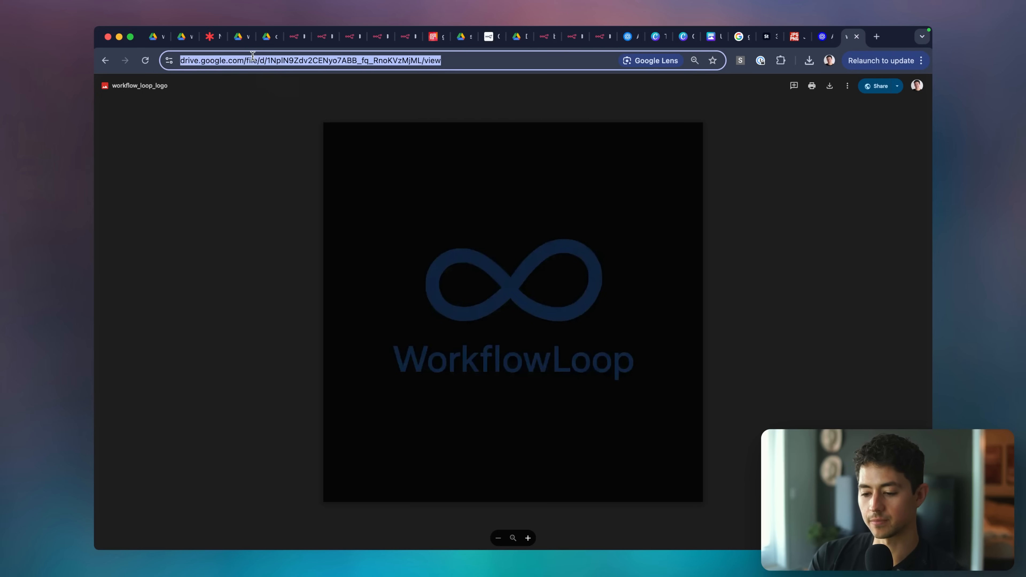
key(super+w)
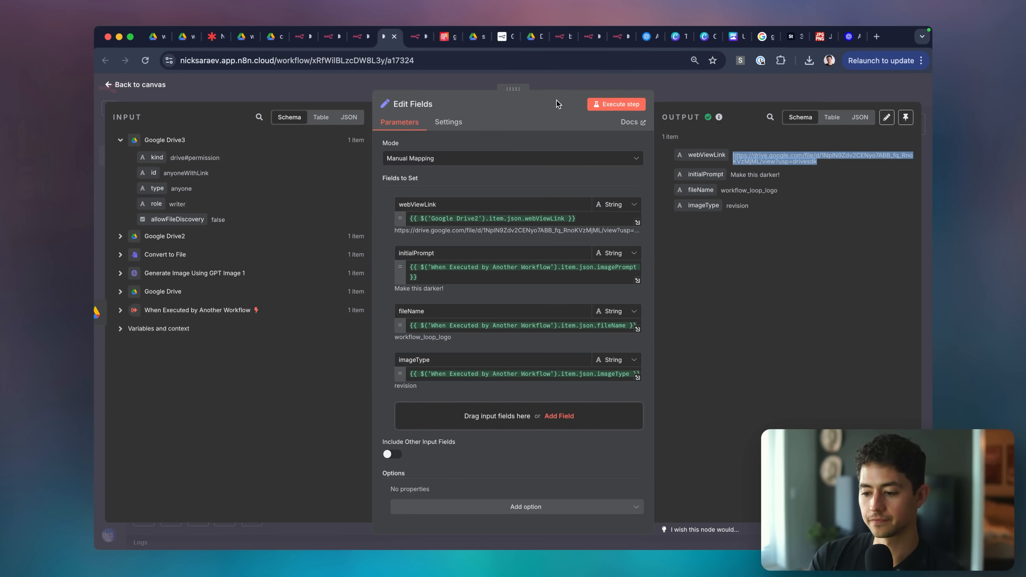
Check the trigger node's pinned test input.
key(Escape)
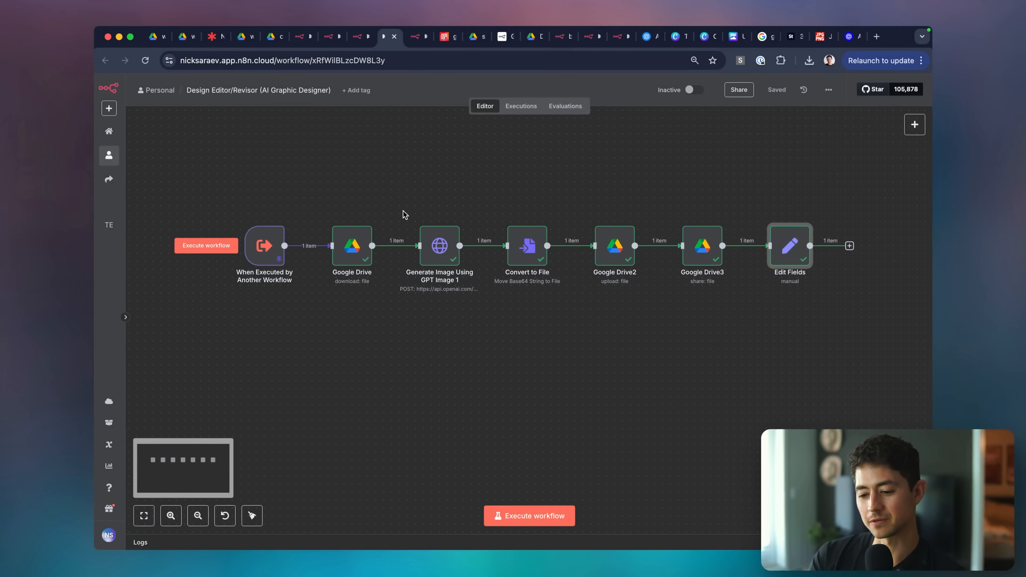
double_click(267, 247)
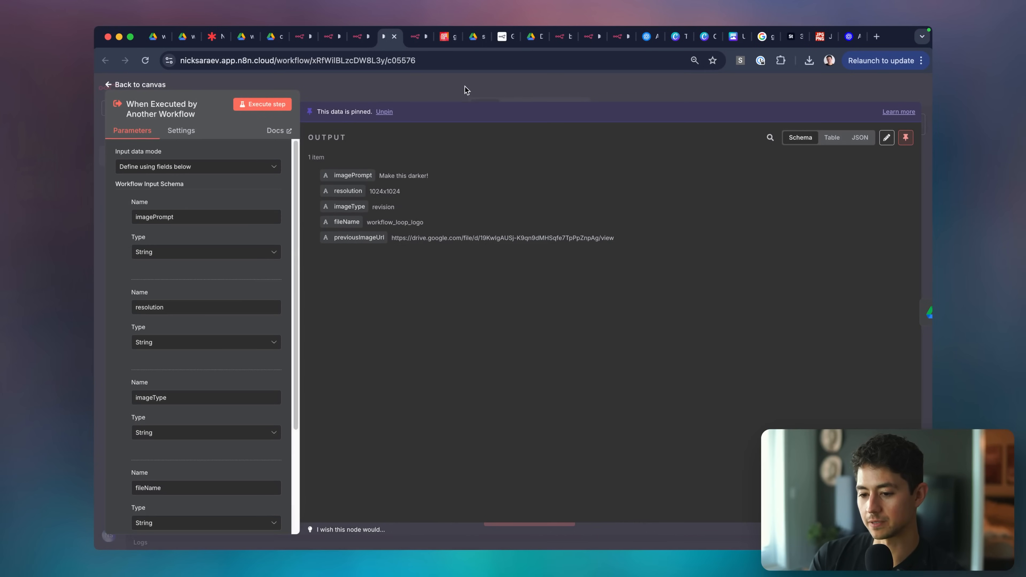
click(465, 86)
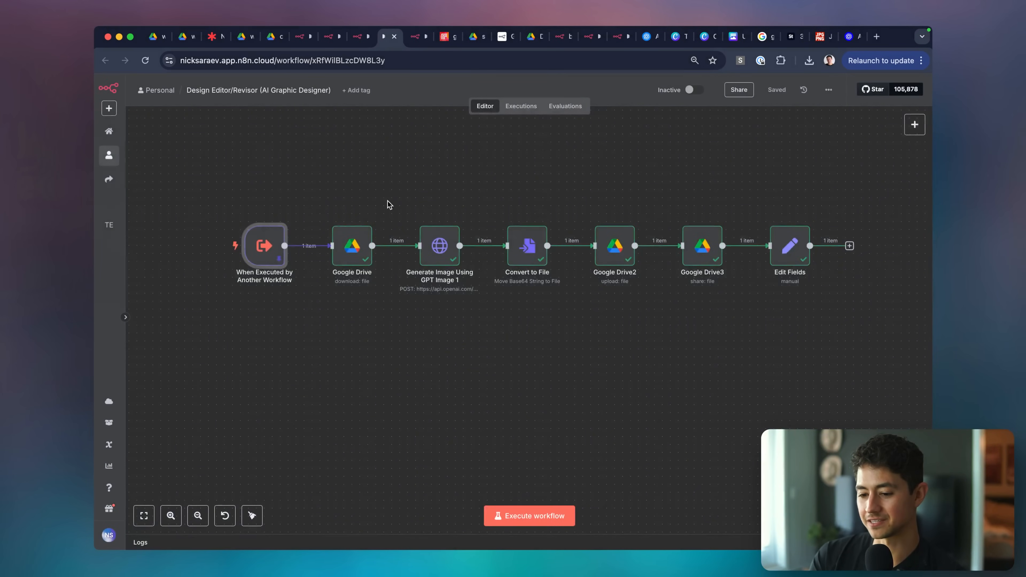
Append 'without materially changing anything not explicitl…' to the Generate Image prompt.
double_click(429, 238)
scroll(534, 288, down, 5)
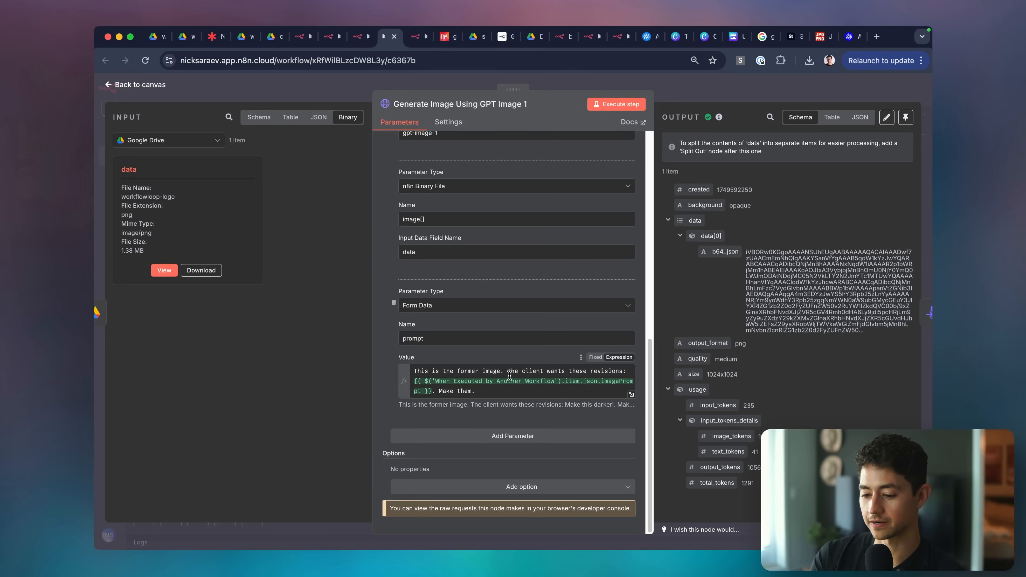
click(545, 394)
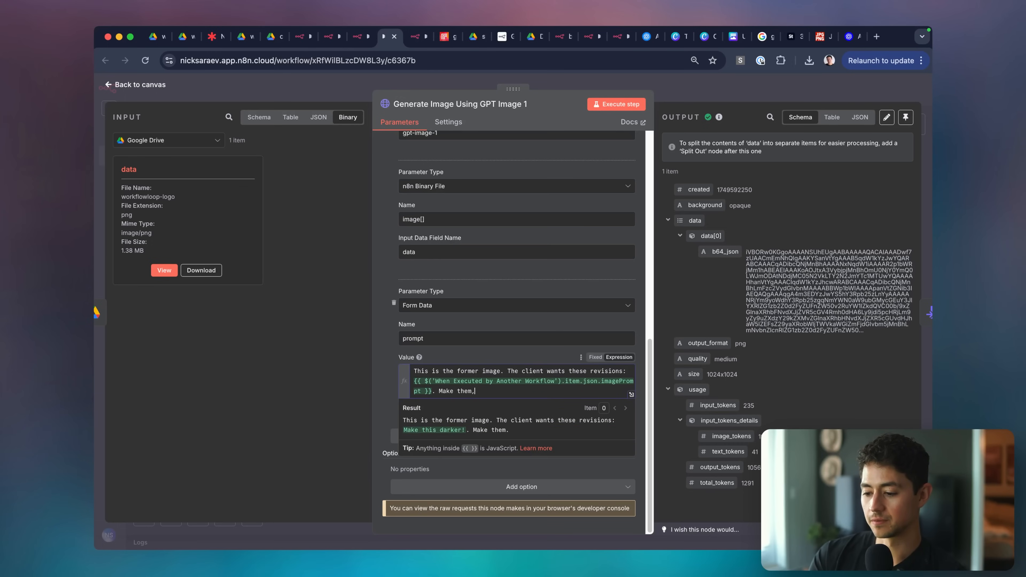
text(without materially changing )
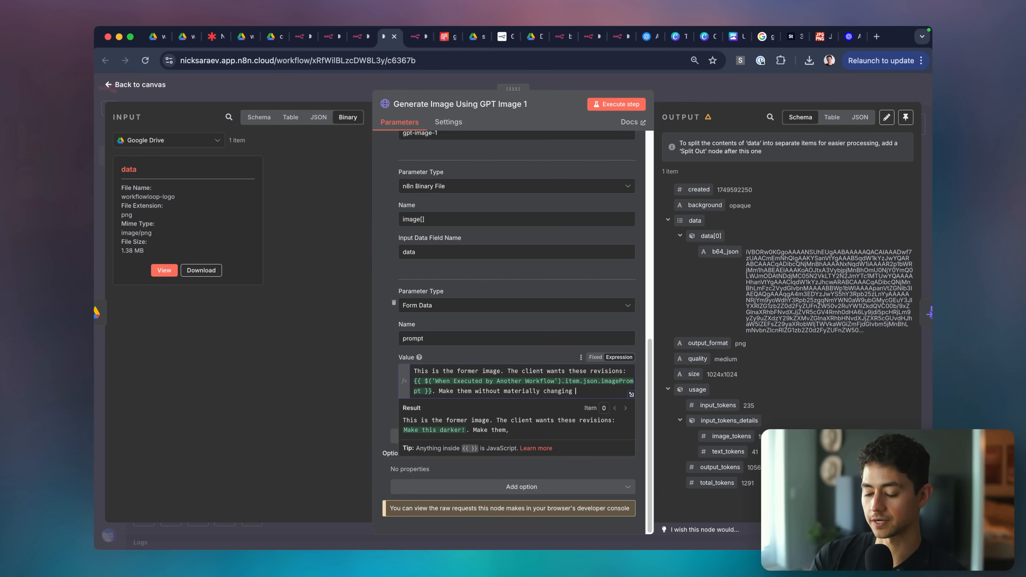
text(anything not explicitl)
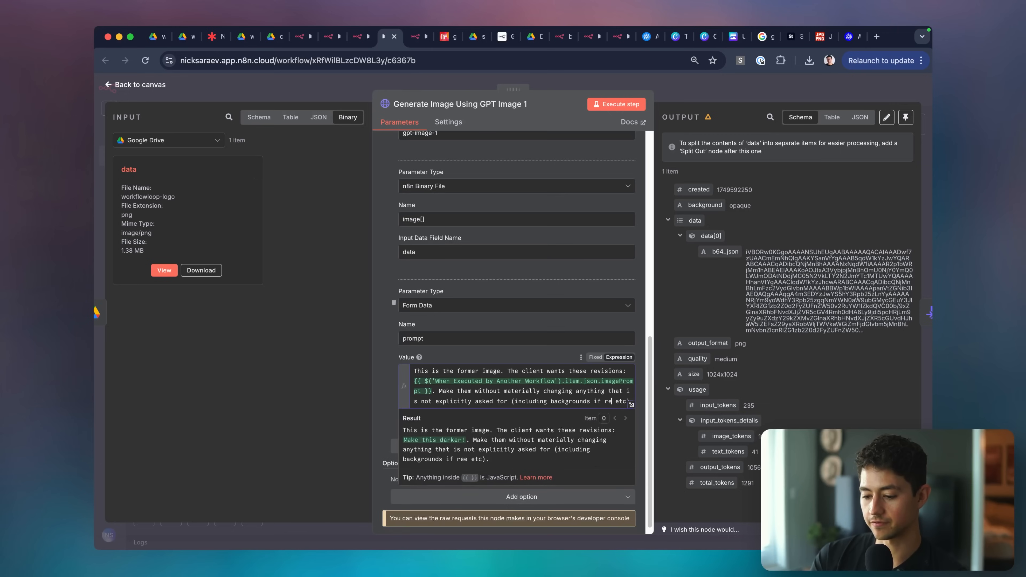
key(Escape)
Rerun the workflow and open Edit Fields to see the new webViewLink output.
click(535, 516)
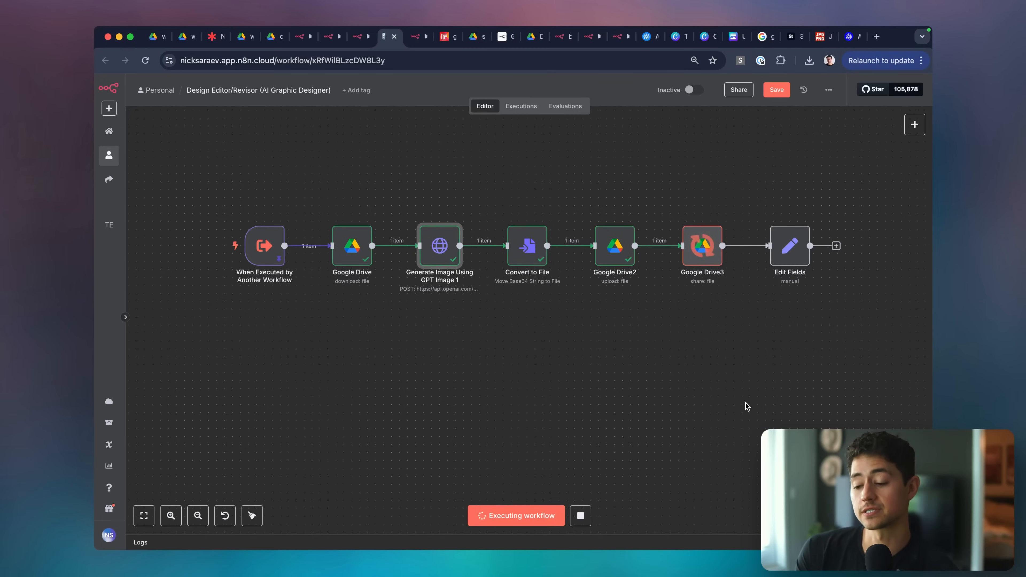
scroll(747, 406, right, 1)
scroll(745, 405, right, 3)
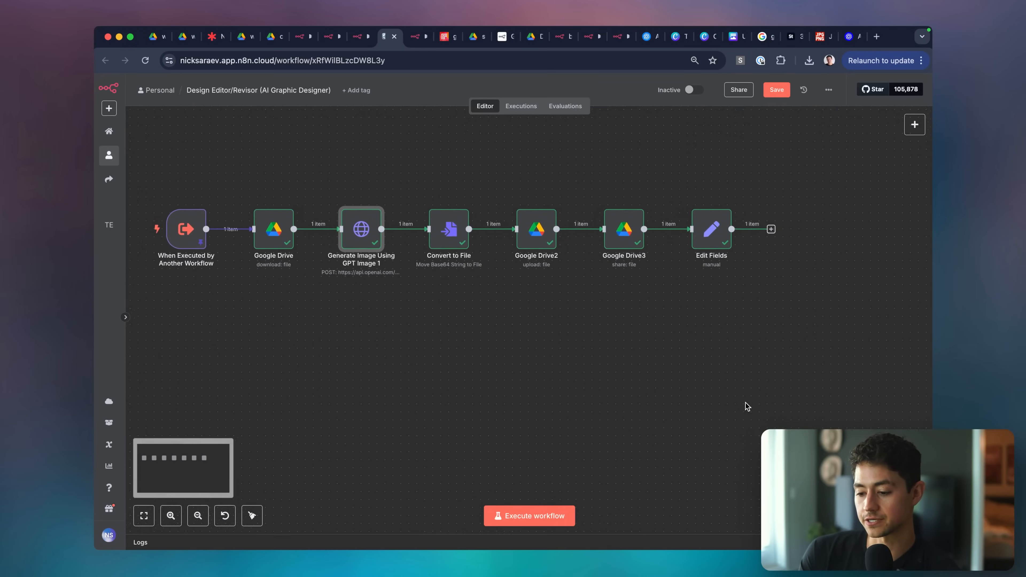
double_click(723, 220)
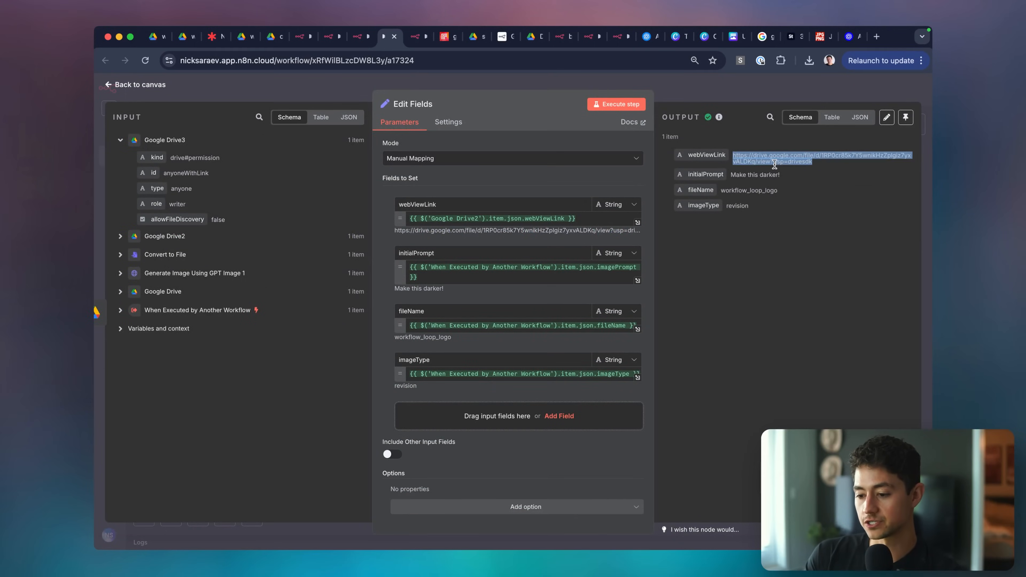
Open the new webViewLink and zoom in on the darker navy-on-black logo, then close the tab.
click(776, 162)
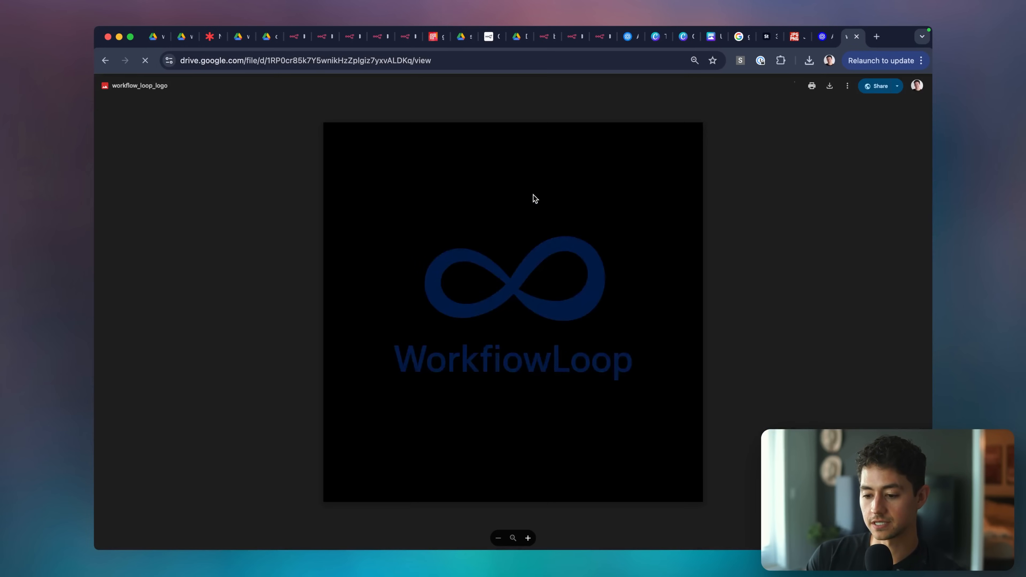
click(509, 322)
key(super+w)
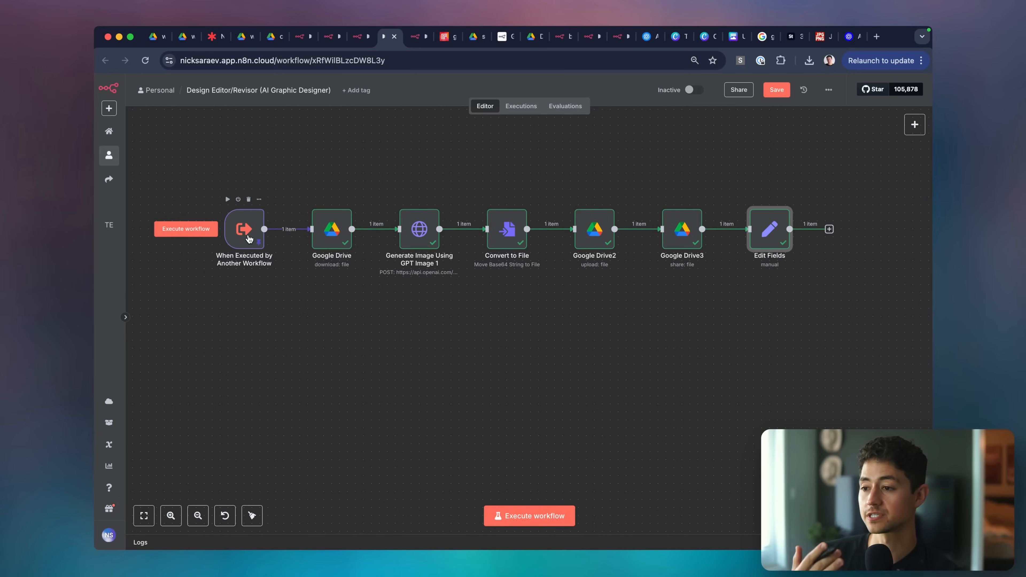
Rewrite the pinned imagePrompt to request a darker bluish logo on a white background.
double_click(250, 238)
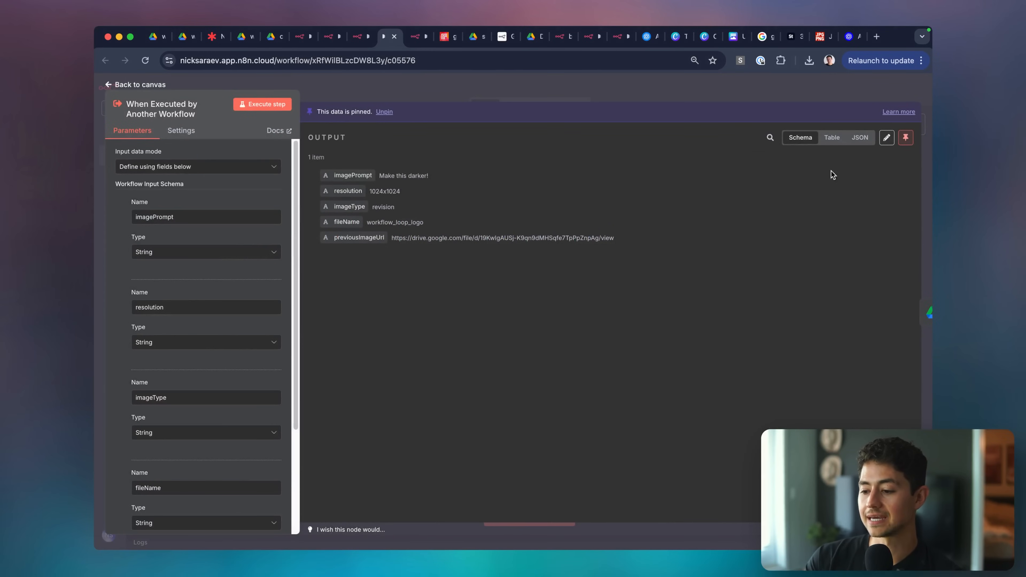
click(887, 137)
click(497, 160)
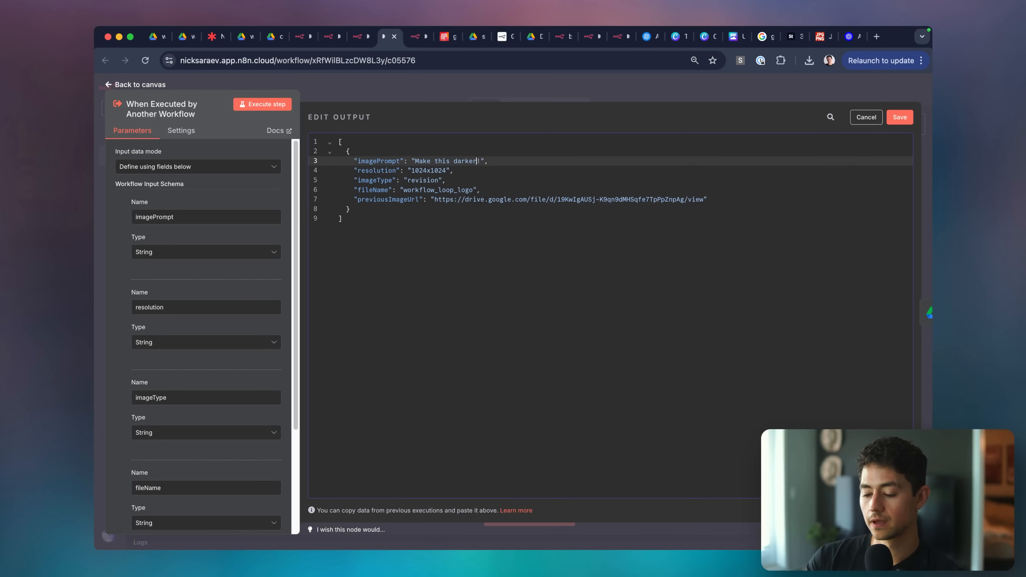
key(alt+Left)
key(alt+shift+Left)
text(tje )
text(l)
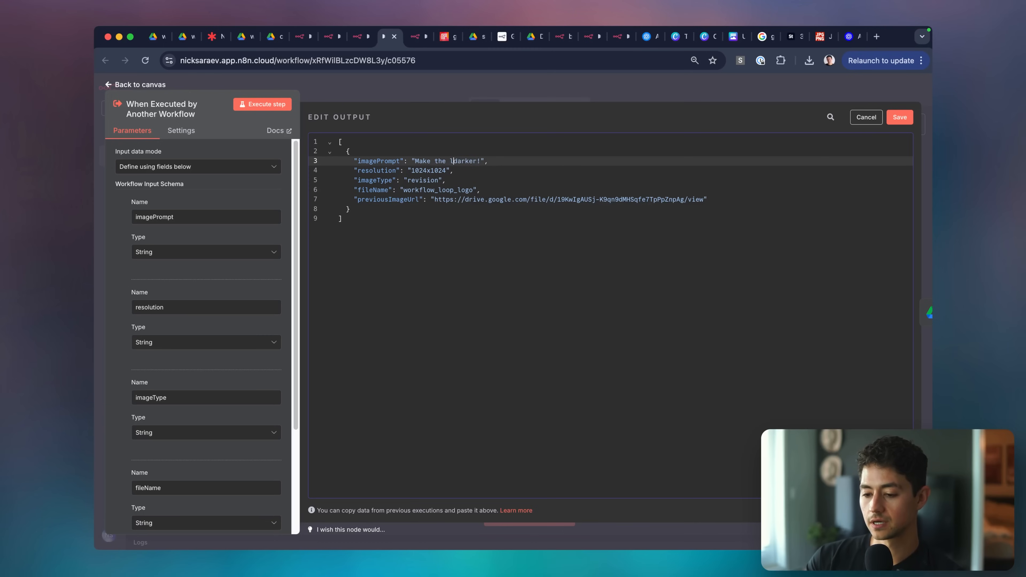
text(ogo part of this a)
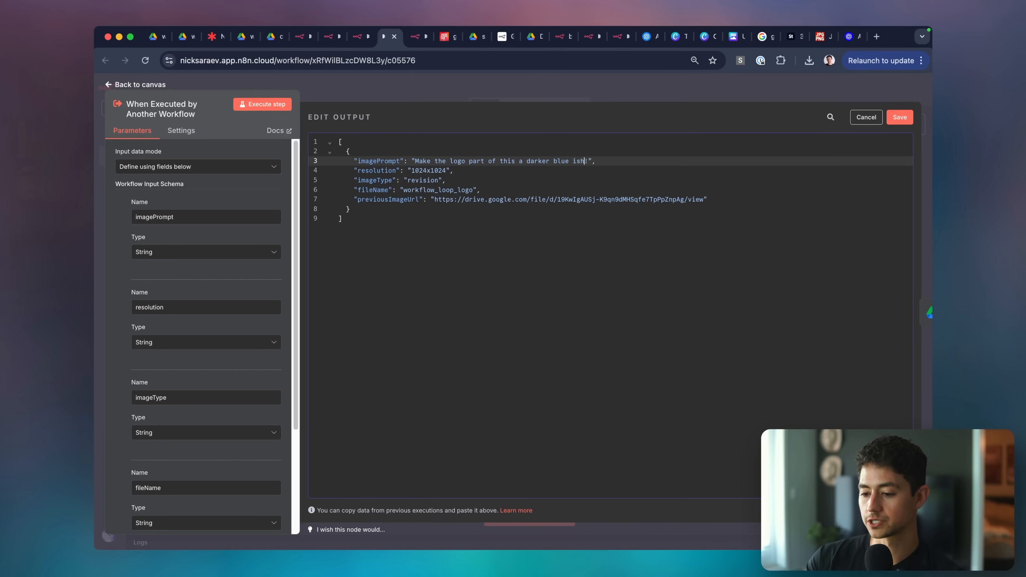
text(I like this)
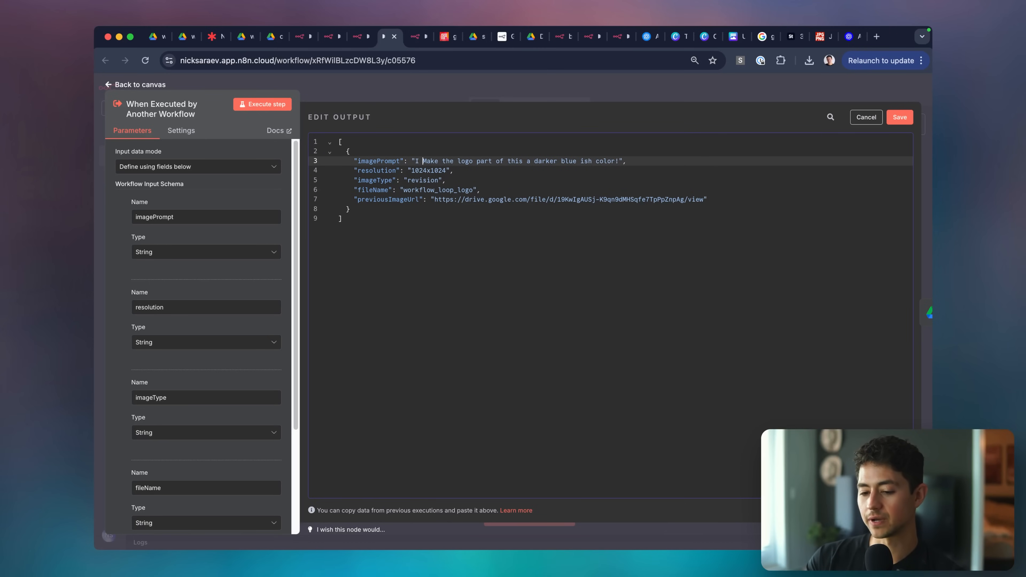
text(, but m)
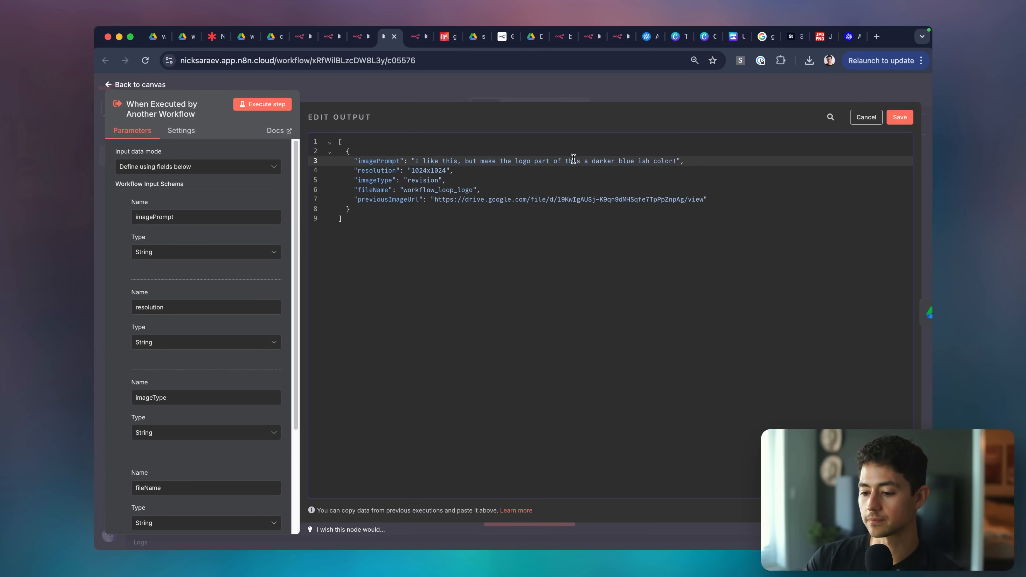
double_click(573, 161)
text(the desig)
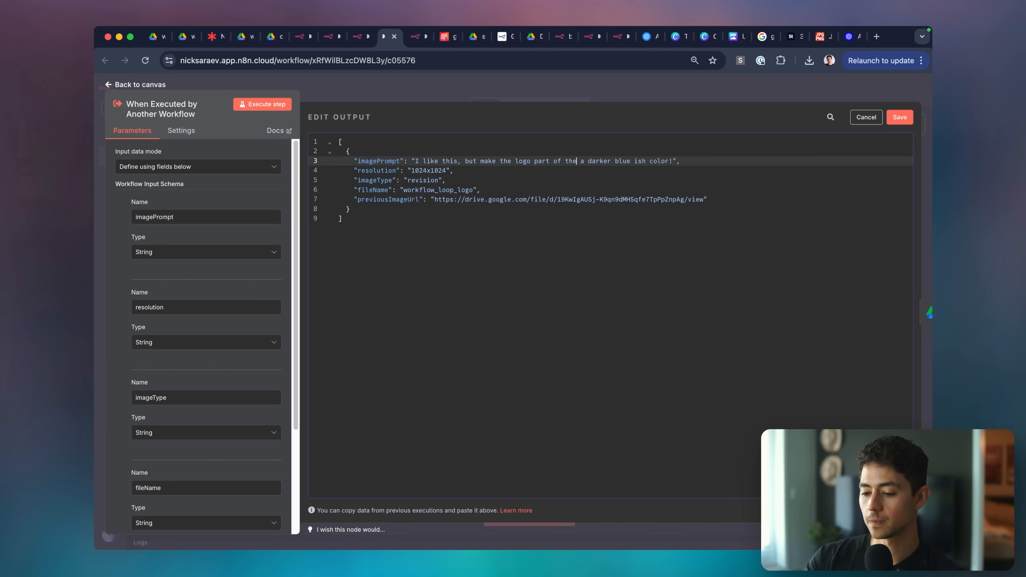
text(n)
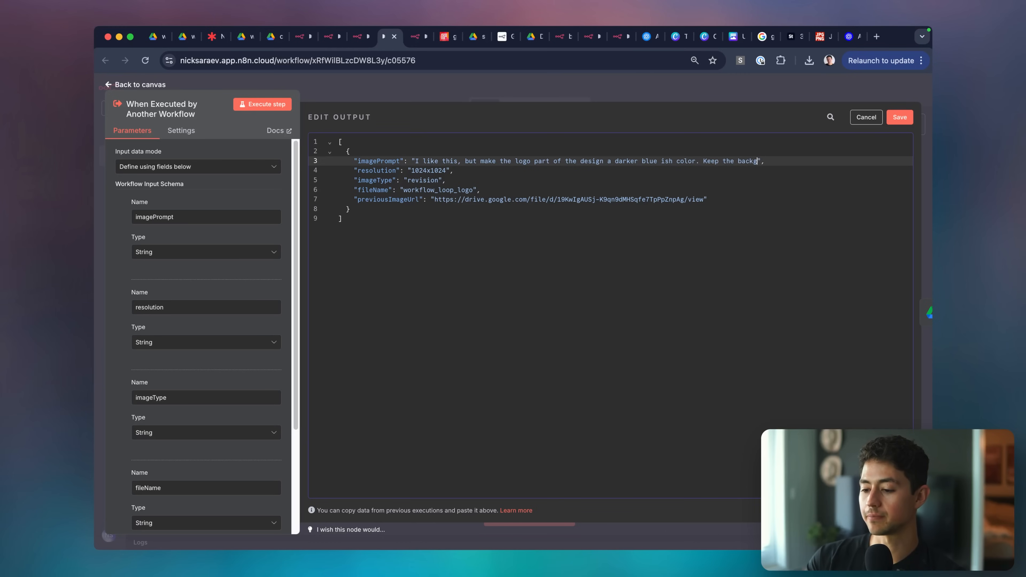
key(alt+shift+Left)
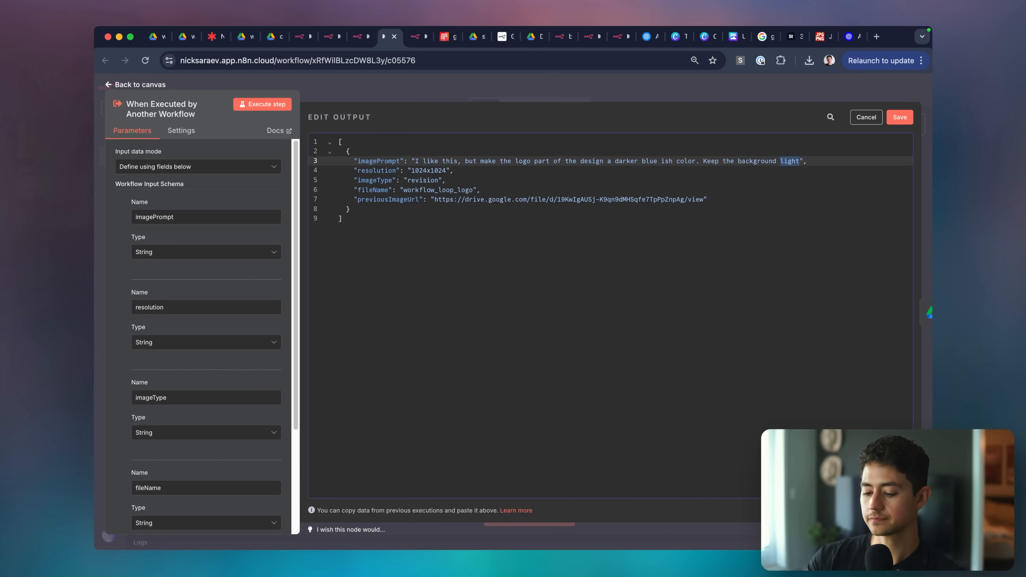
text(white (for transparenc)
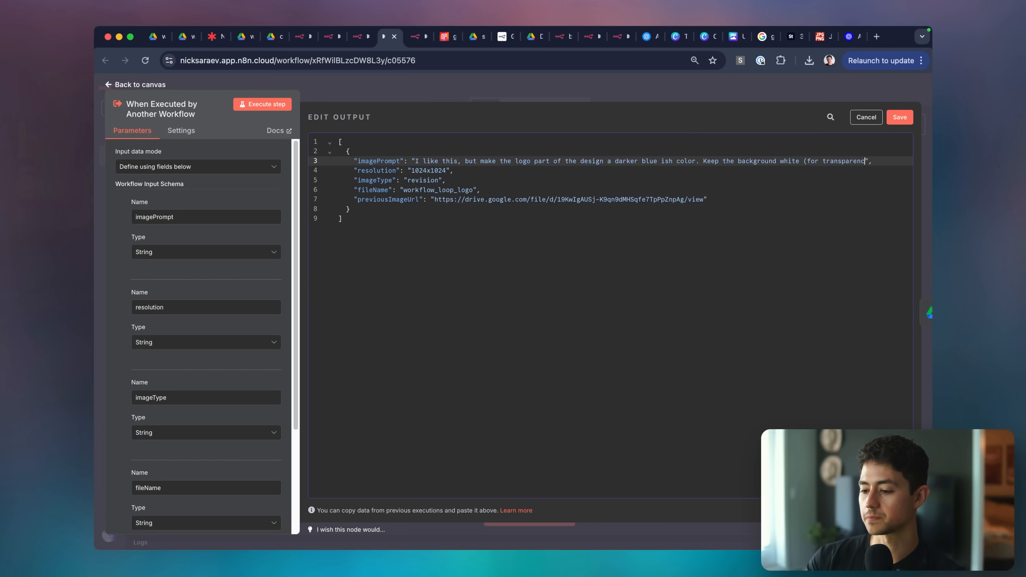
text(ns).)
Save the pinned test data and execute the workflow with the new prompt.
click(898, 118)
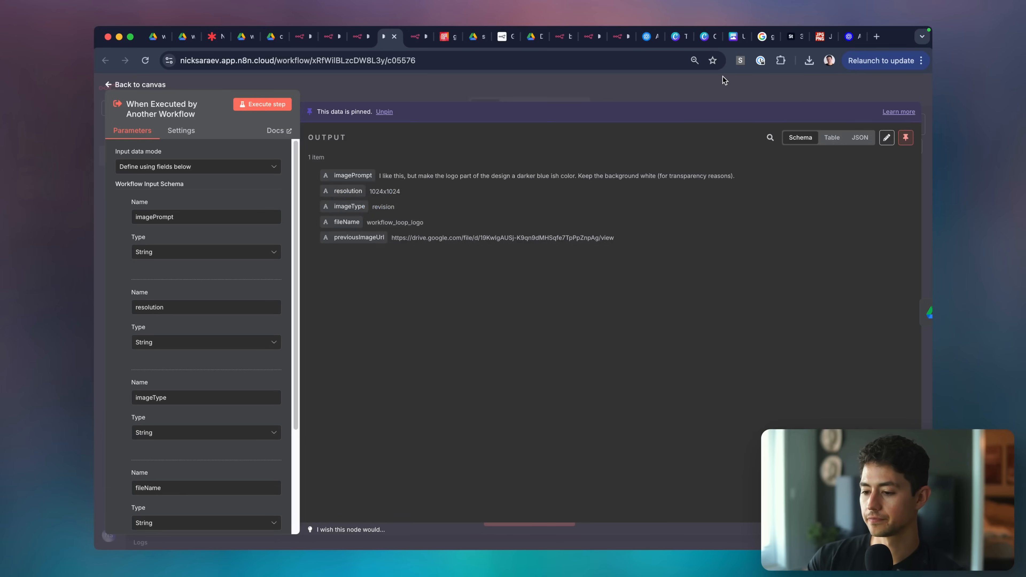
click(720, 77)
click(549, 520)
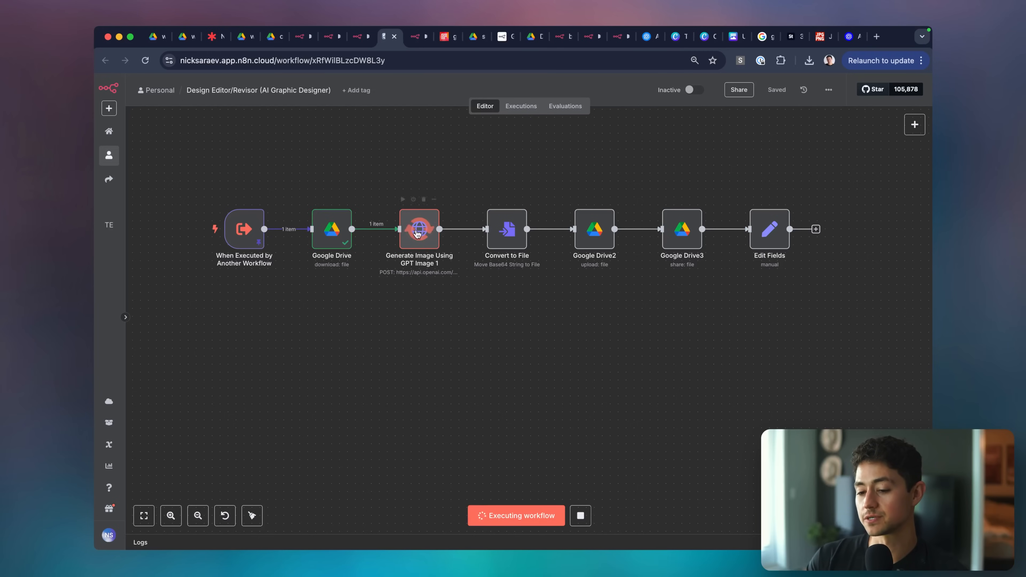
In AI Graphic Designer, enlarge and start editing the Edit/Revise Image tool description.
click(420, 37)
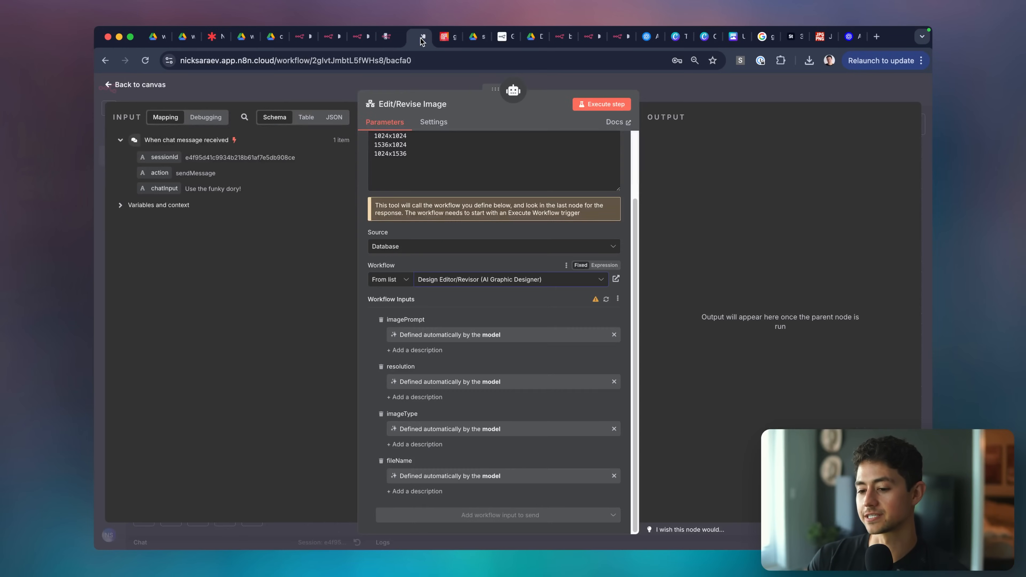
key(Escape)
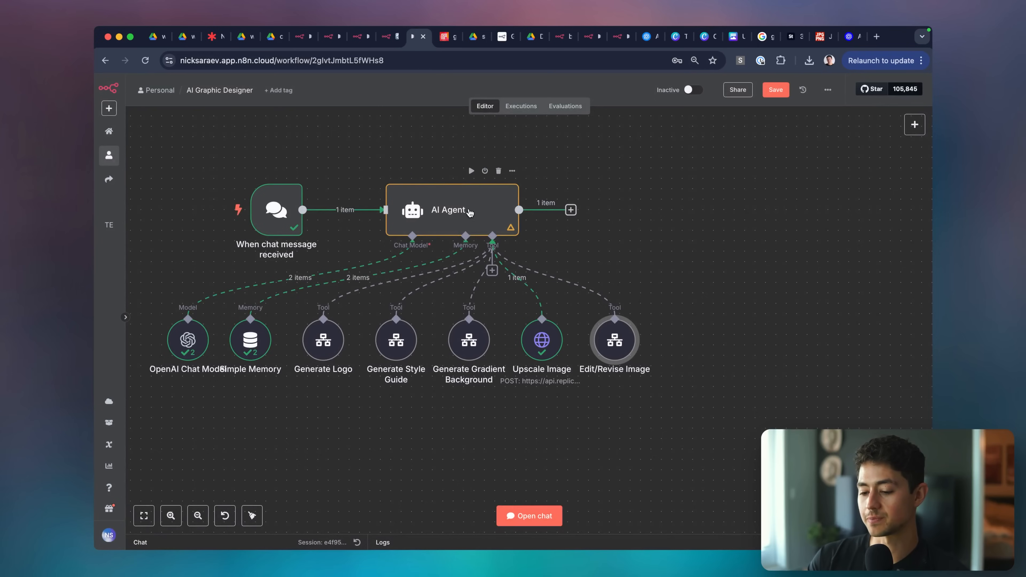
double_click(614, 351)
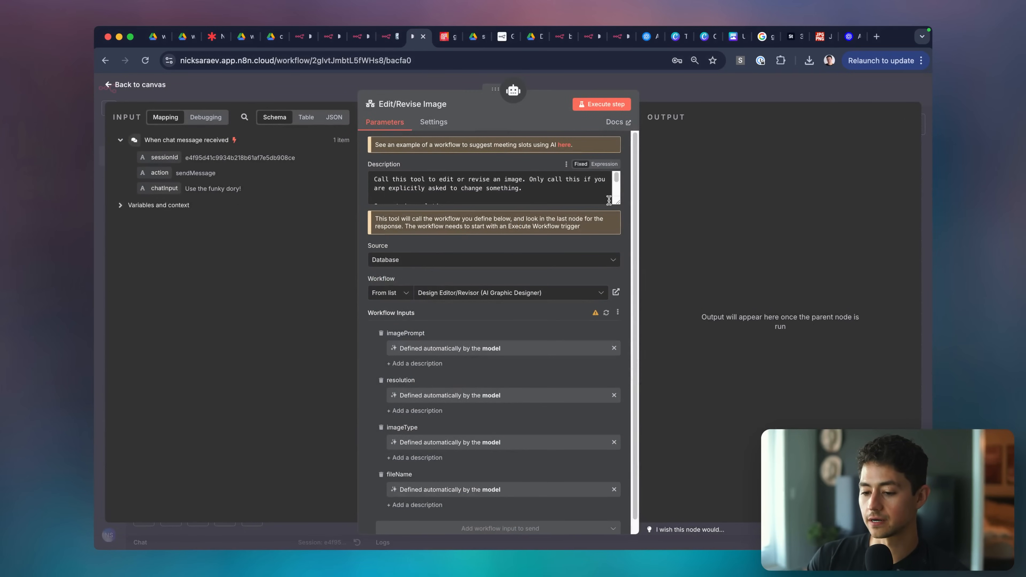
drag(617, 200, 611, 310)
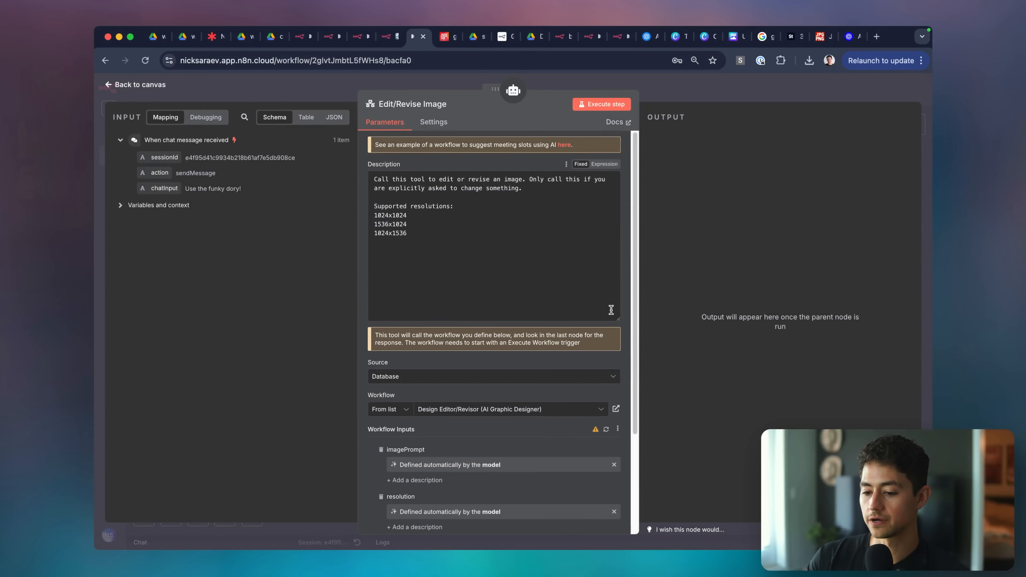
click(549, 197)
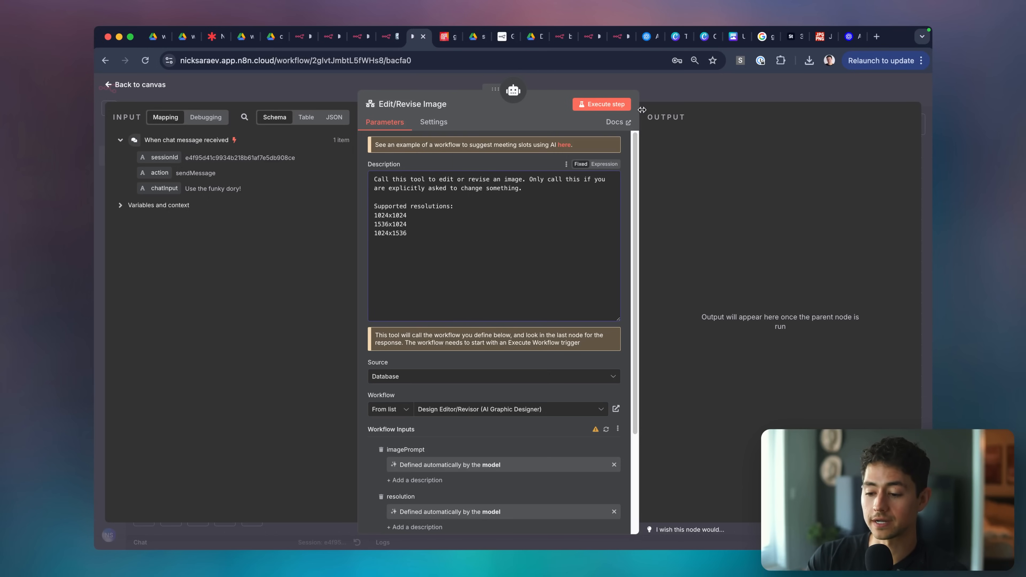
Open the finished run's webViewLink from the Edit Fields output in a new tab.
click(384, 41)
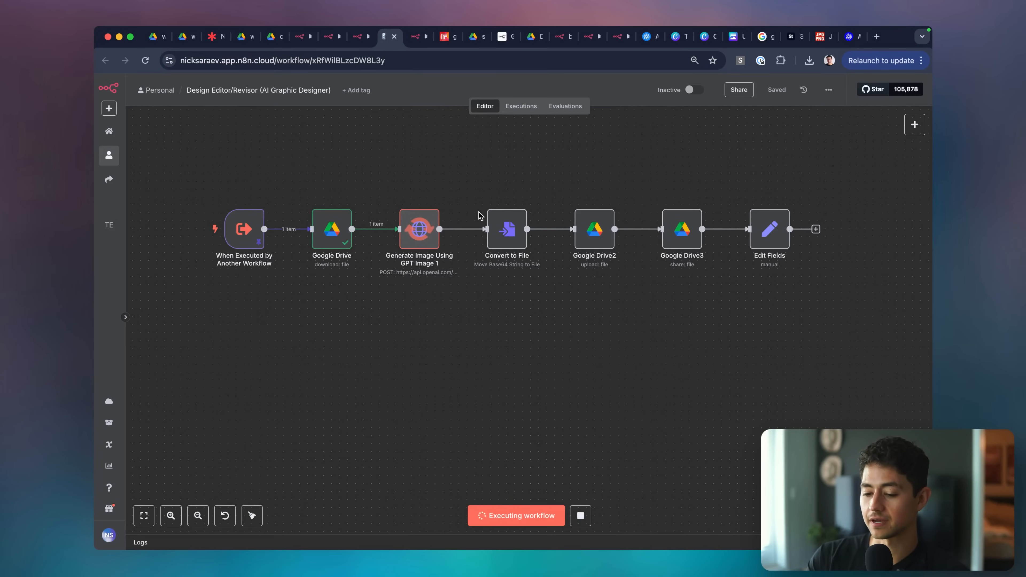
scroll(618, 216, up, 1)
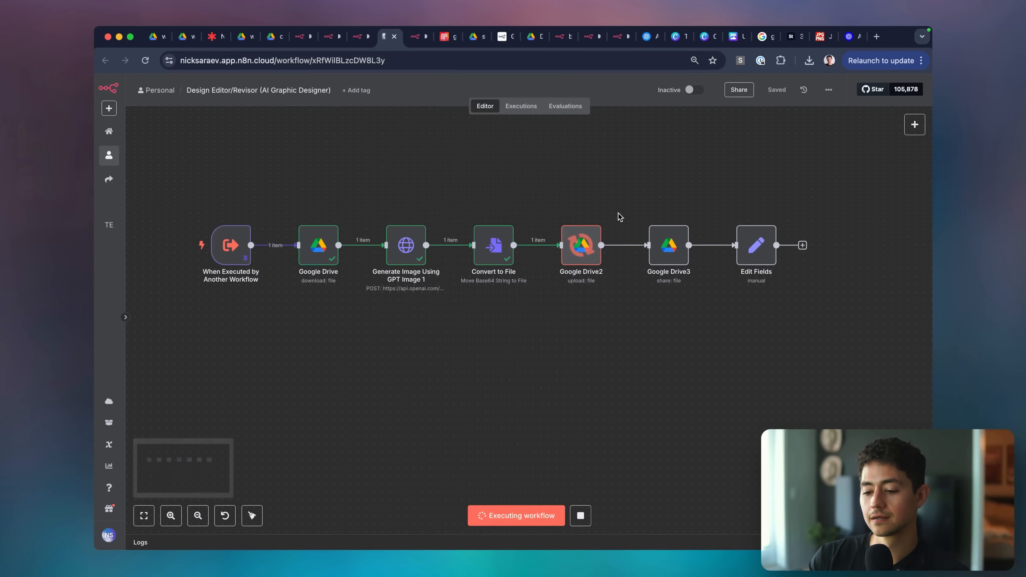
scroll(505, 202, right, 2)
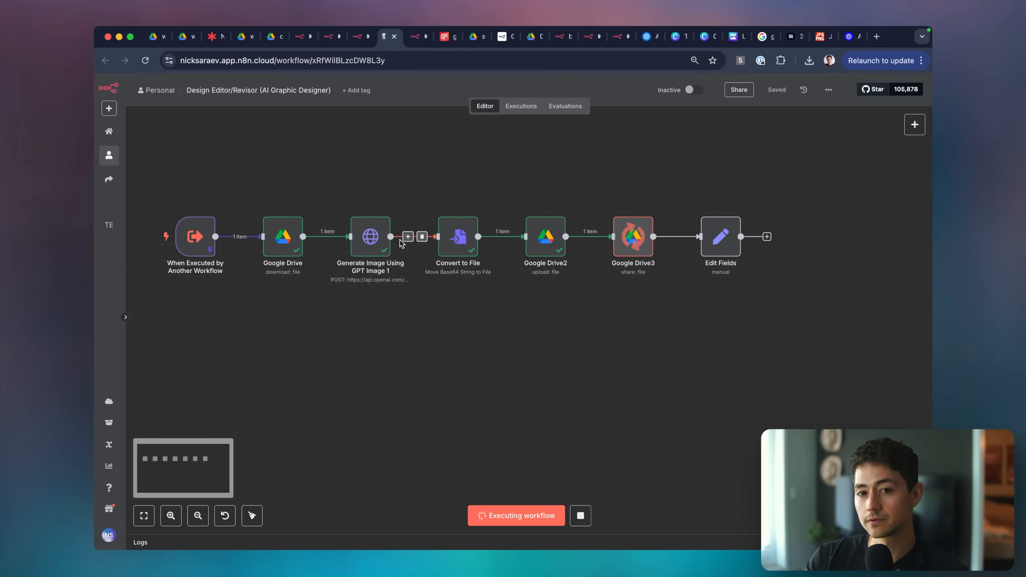
double_click(720, 237)
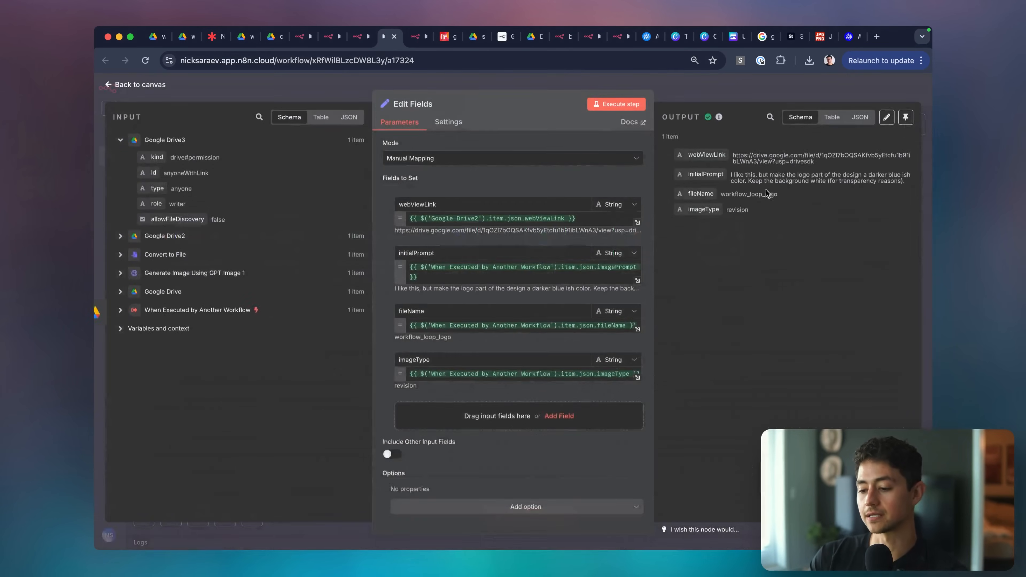
click(766, 161)
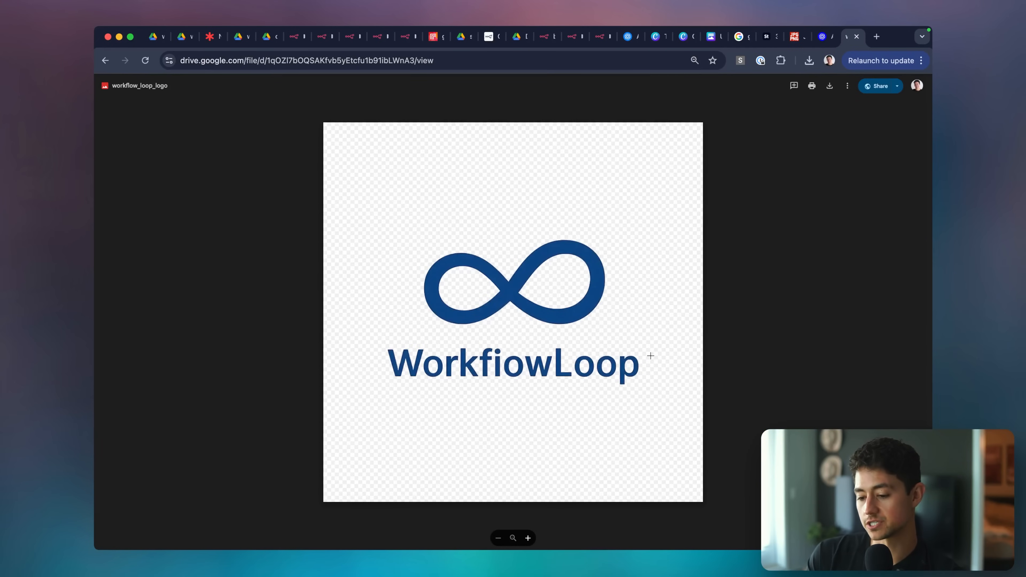
Place the revised logo tab beside the original and flip between the dark-blue and light-blue logos.
drag(847, 41, 254, 38)
key(ctrl+shift+Tab)
key(ctrl+shift+Tab)
key(ctrl+shift+Tab)
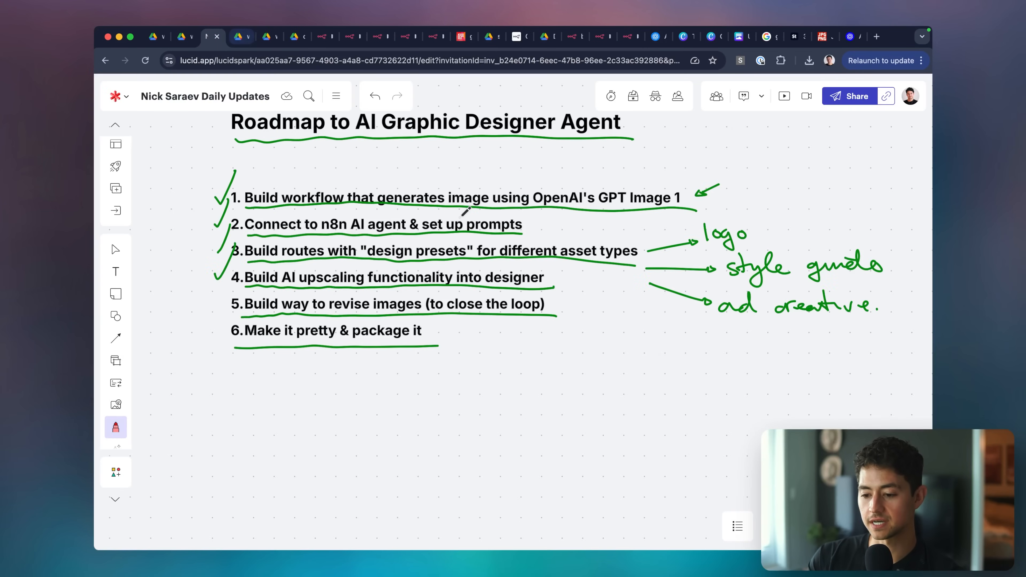
key(ctrl+Tab)
key(ctrl+Tab)
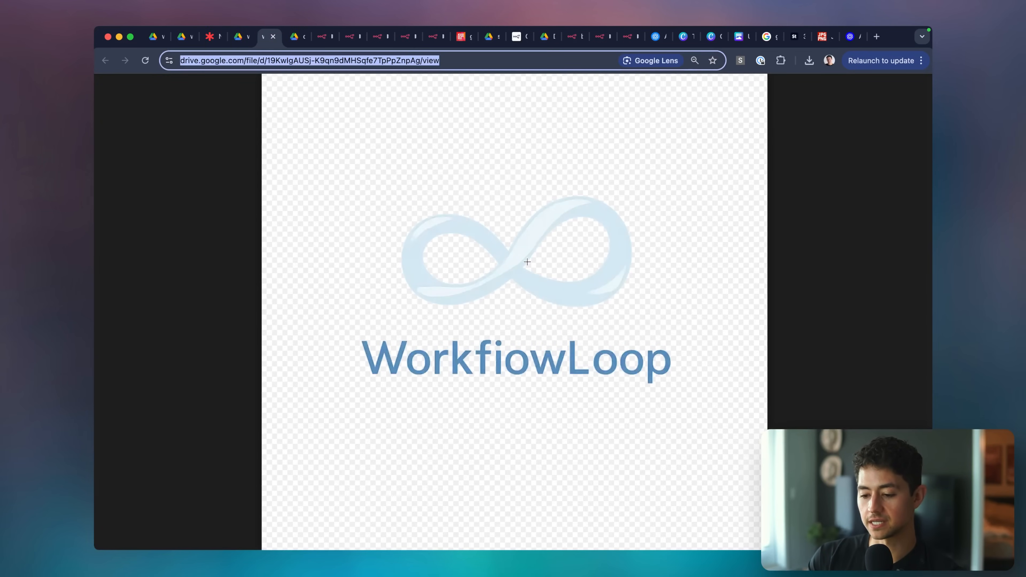
key(ctrl+Tab)
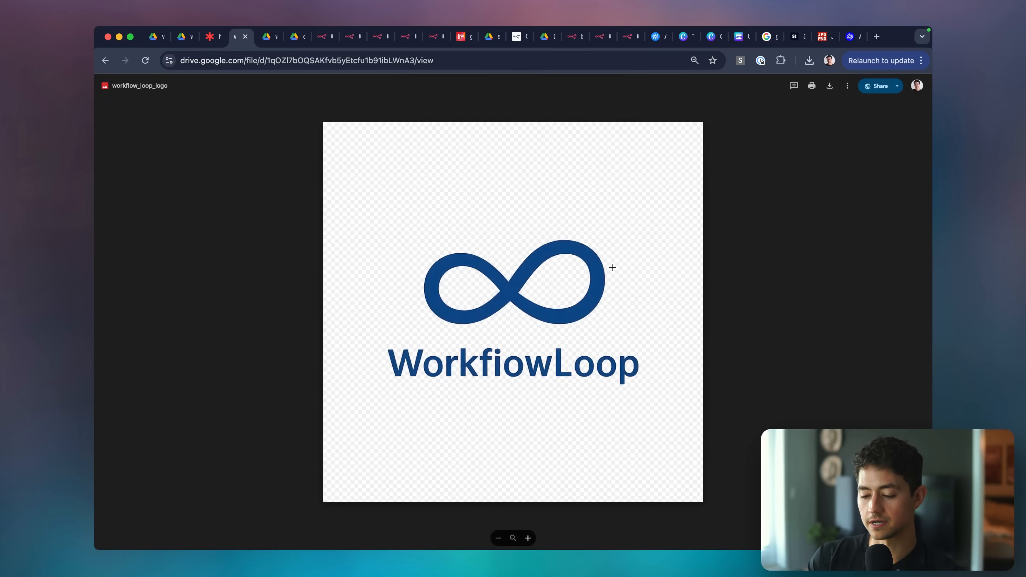
key(ctrl+Tab)
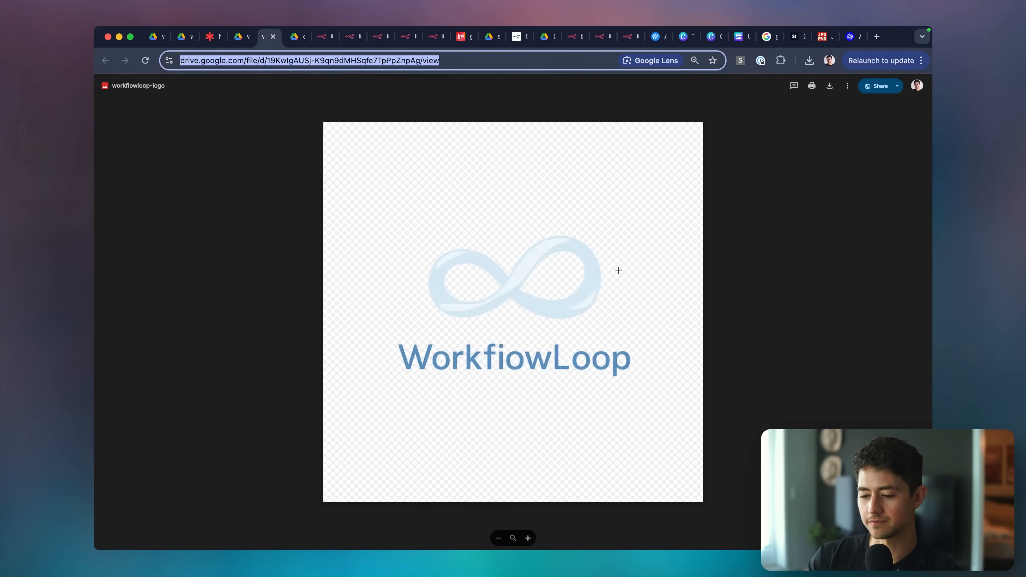
key(ctrl+shift+Tab)
key(ctrl+Tab)
key(ctrl+shift+Tab)
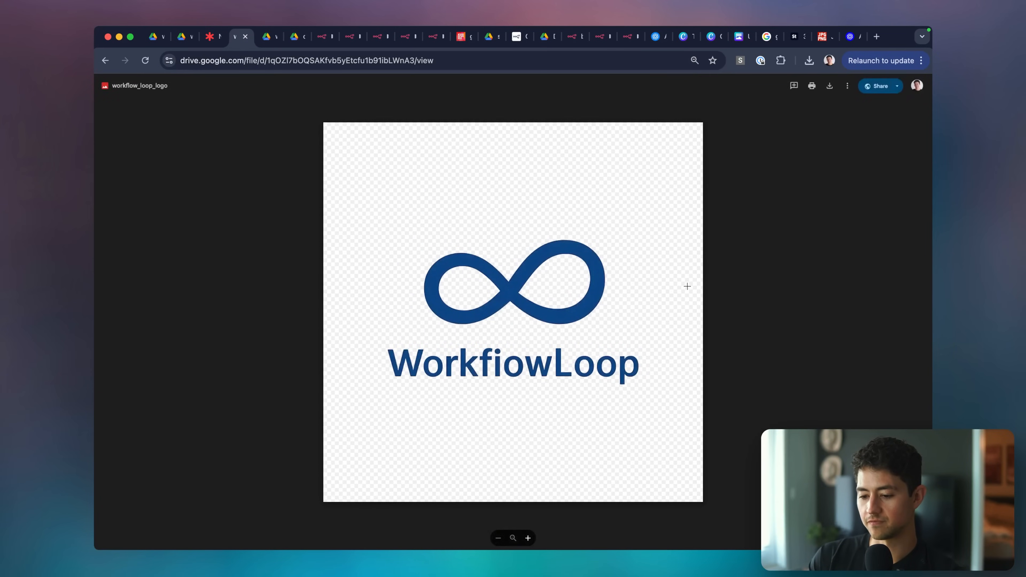
key(ctrl+Tab)
key(ctrl+shift+Tab)
key(ctrl+Tab)
key(ctrl+shift+Tab)
key(ctrl+Tab)
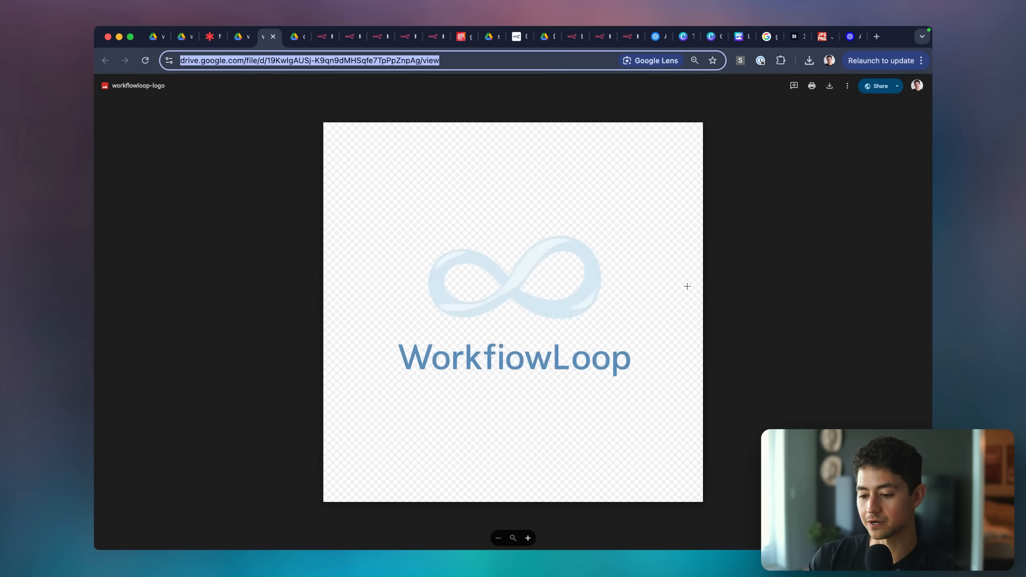
key(ctrl+shift+Tab)
key(ctrl+Tab)
key(ctrl+shift+Tab)
key(ctrl+Tab)
key(ctrl+shift+Tab)
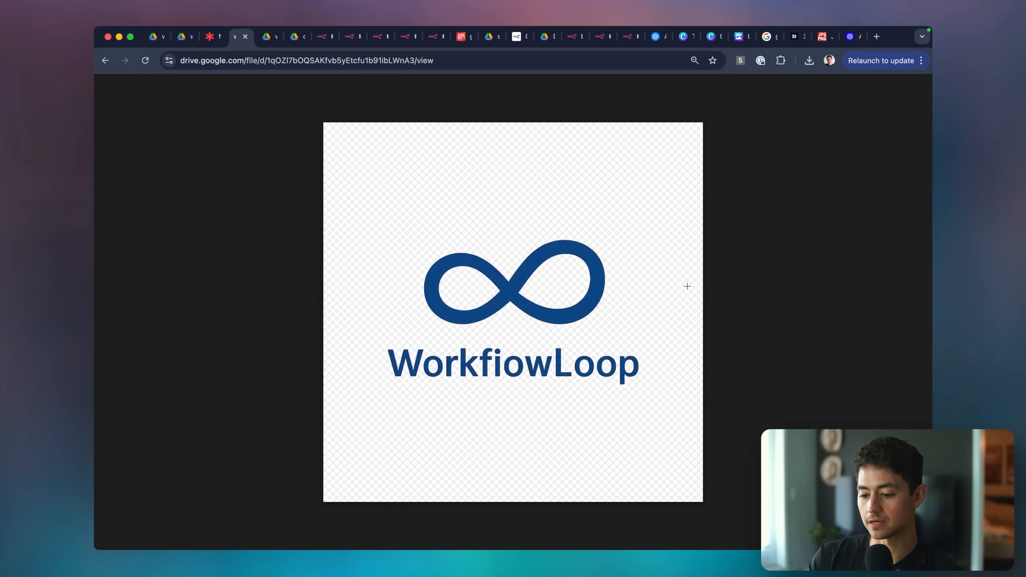
key(ctrl+Tab)
key(ctrl+shift+Tab)
key(ctrl+Tab)
key(ctrl+shift+Tab)
key(ctrl+Tab)
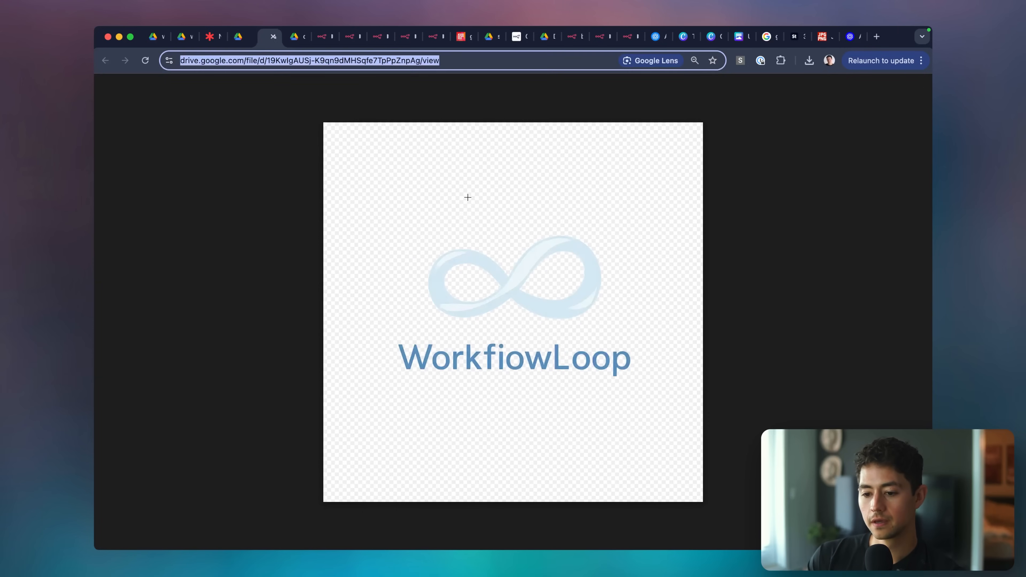
click(322, 37)
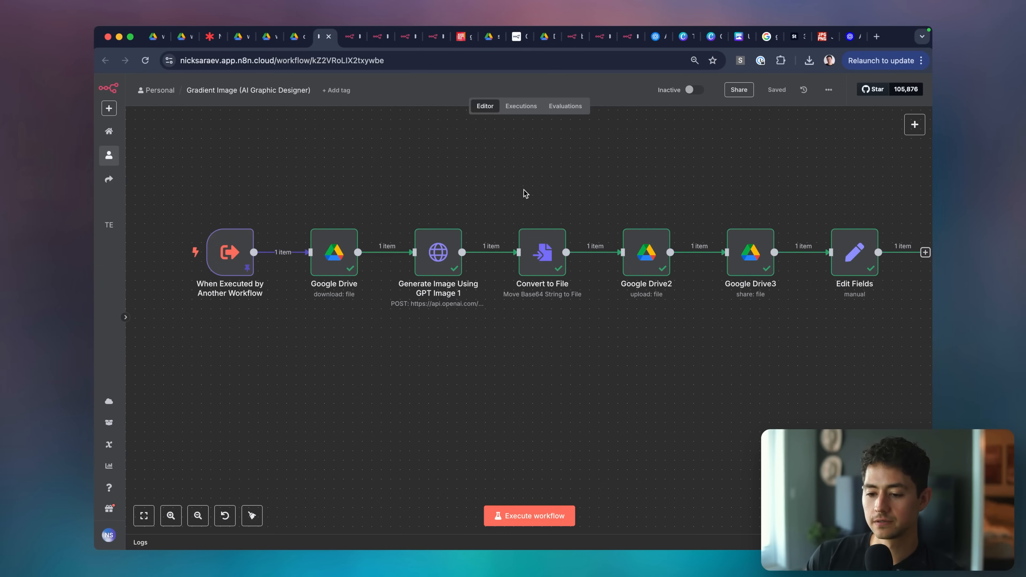
Add 'you are asked to adjust or revise' and the explicit-changes rule to the AI Agent system message.
click(433, 37)
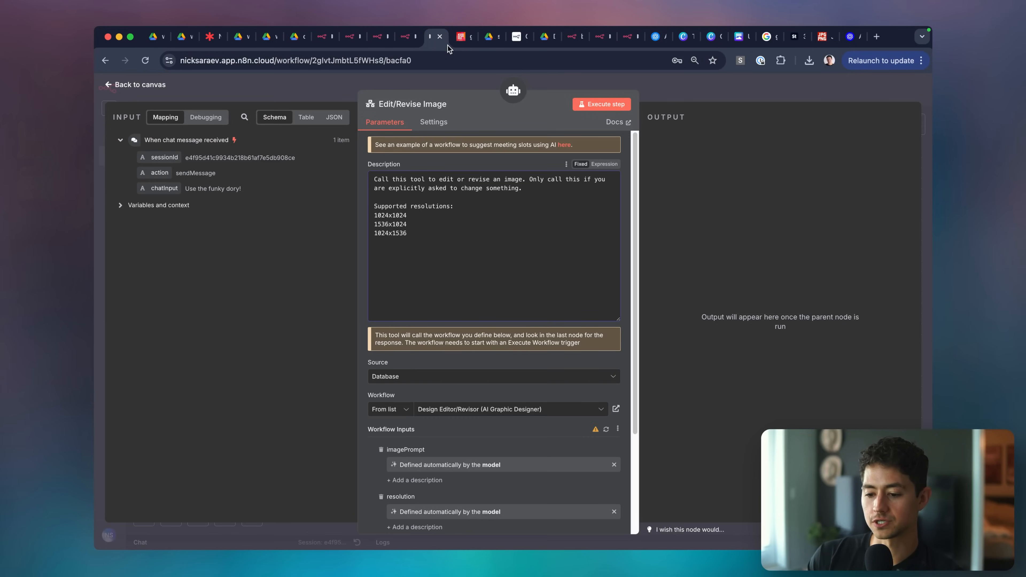
click(680, 97)
double_click(460, 227)
drag(624, 362, 623, 485)
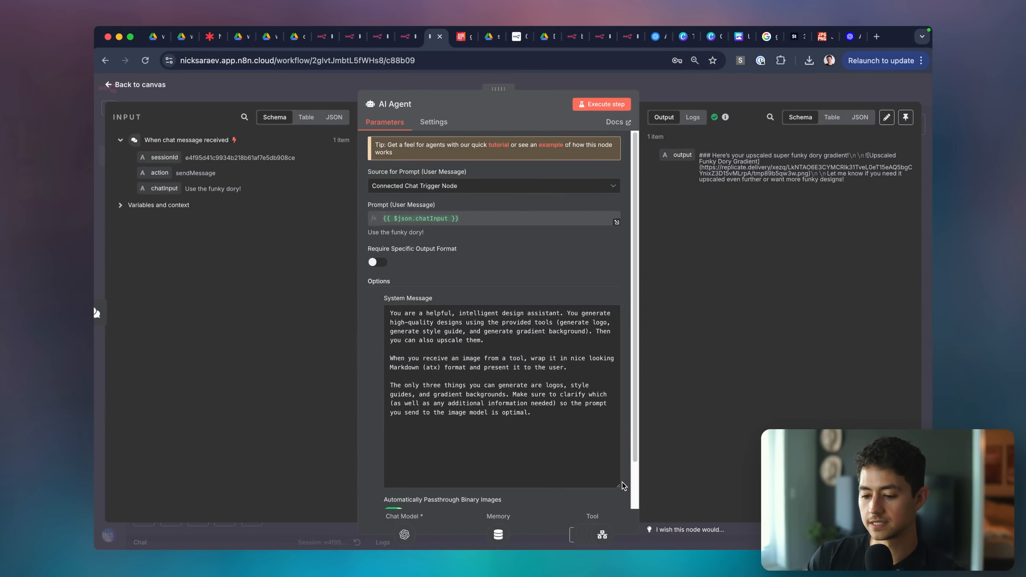
scroll(563, 464, down, 2)
scroll(558, 359, up, 5)
click(573, 182)
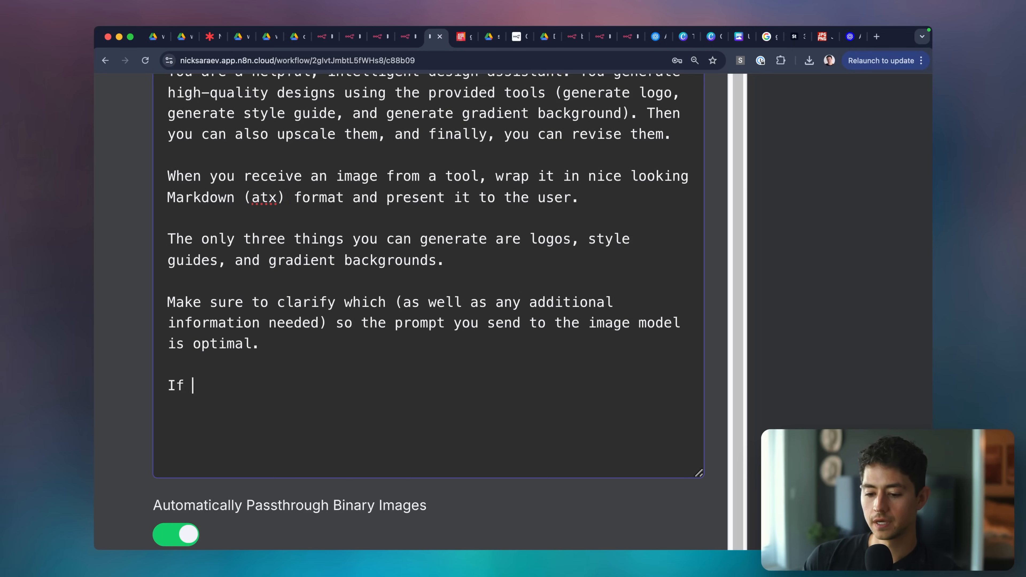
text(you are)
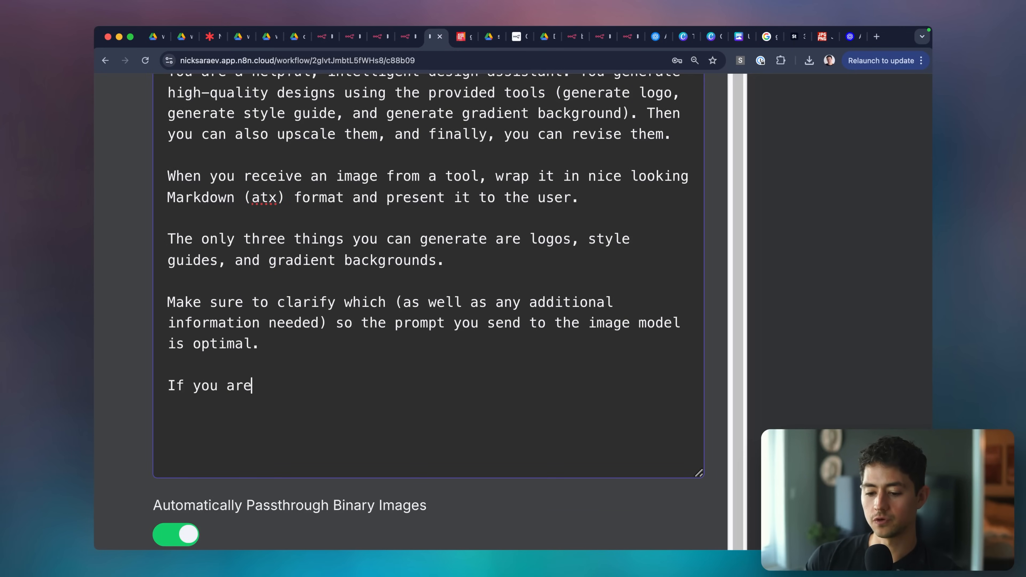
text( asked to adjust or re)
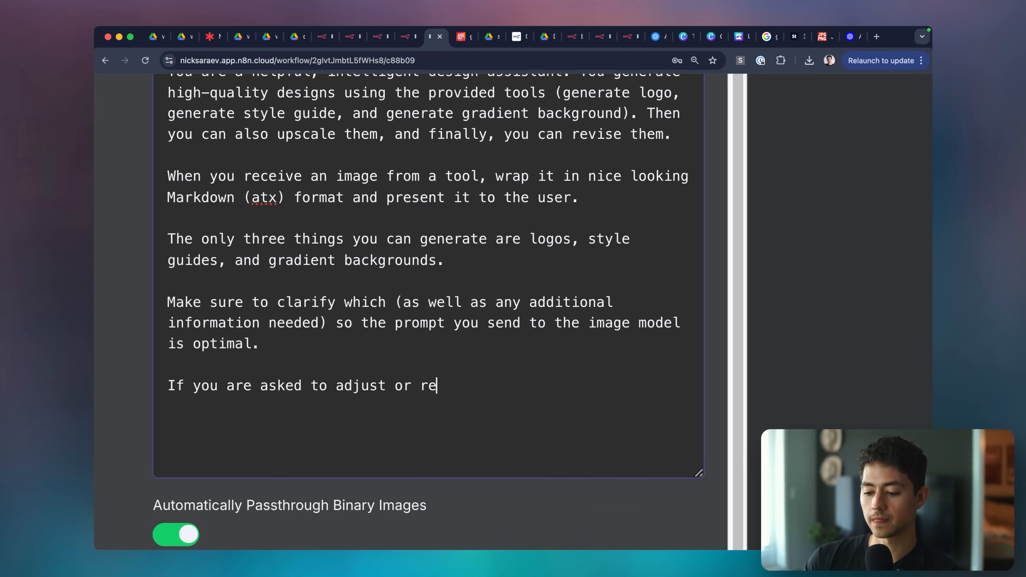
text(vise)
scroll(499, 342, down, 5)
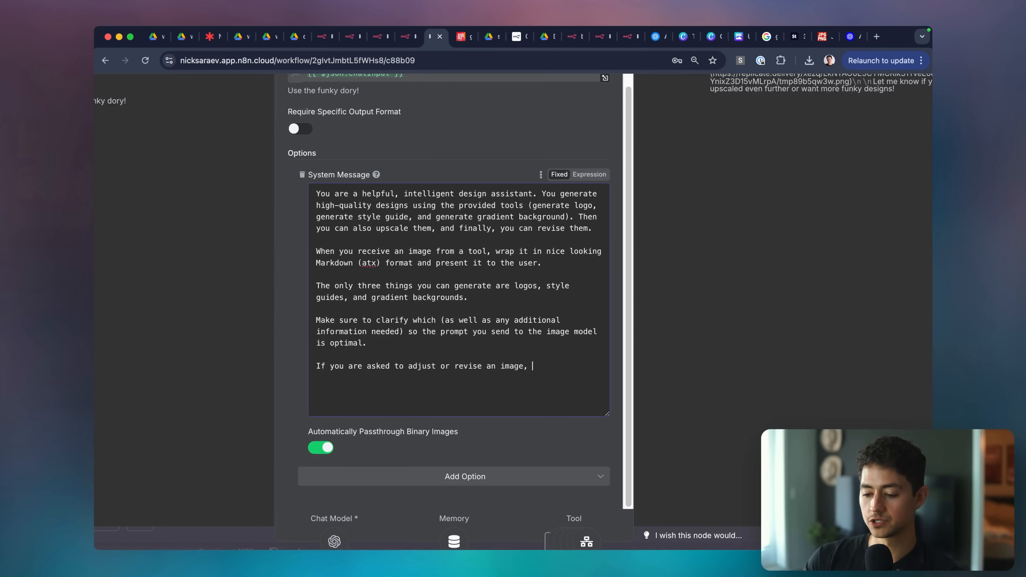
scroll(497, 344, down, 5)
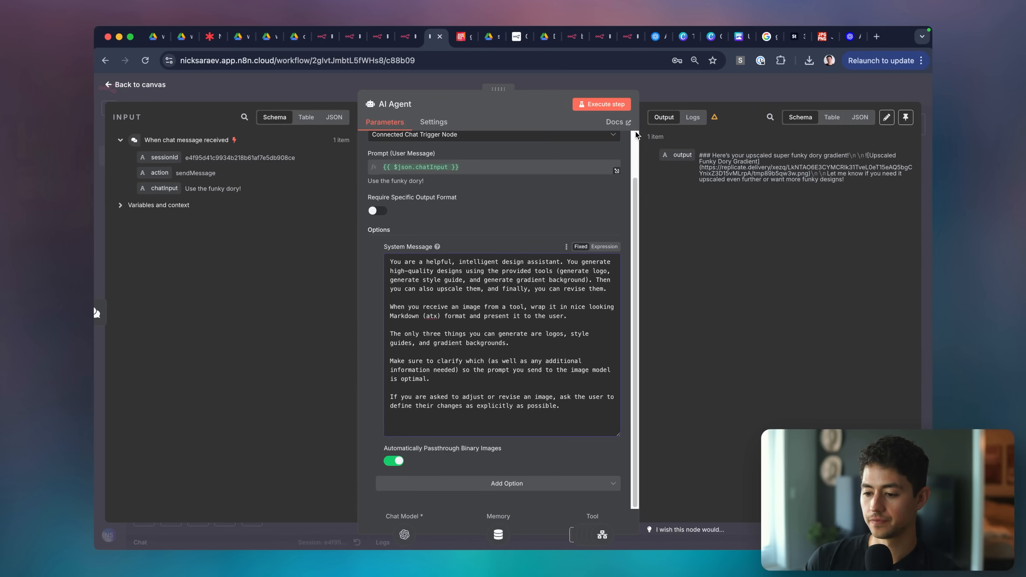
click(666, 89)
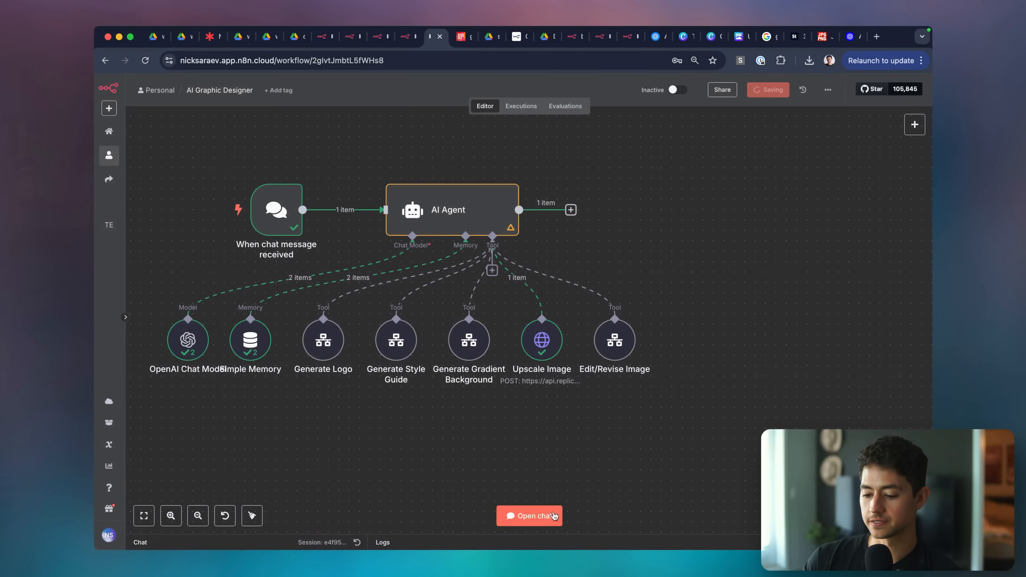
Ask the agent in chat: 'Hey! Could you make funky dory darker!'.
click(529, 517)
scroll(296, 454, down, 5)
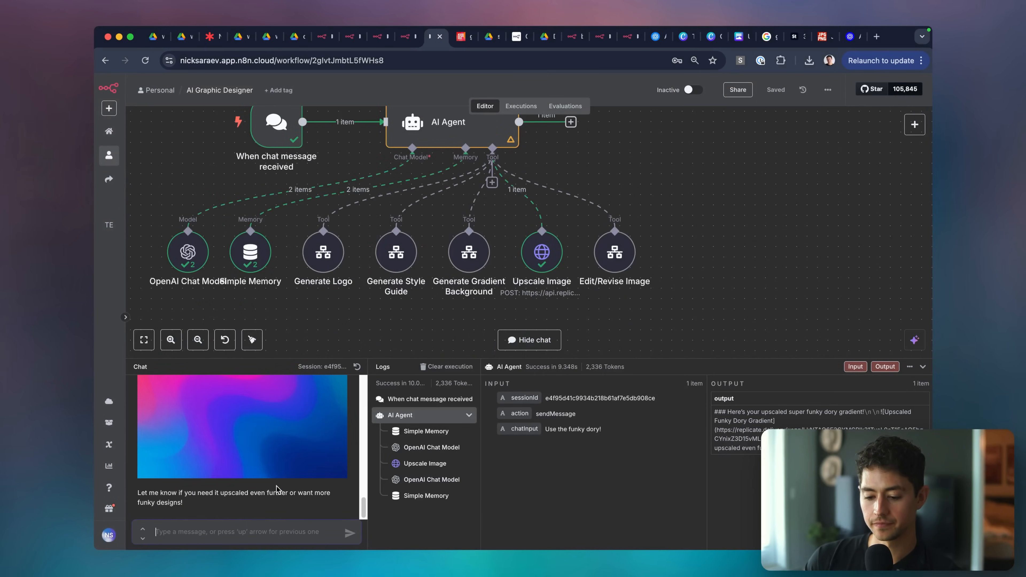
scroll(277, 489, up, 5)
scroll(292, 458, up, 3)
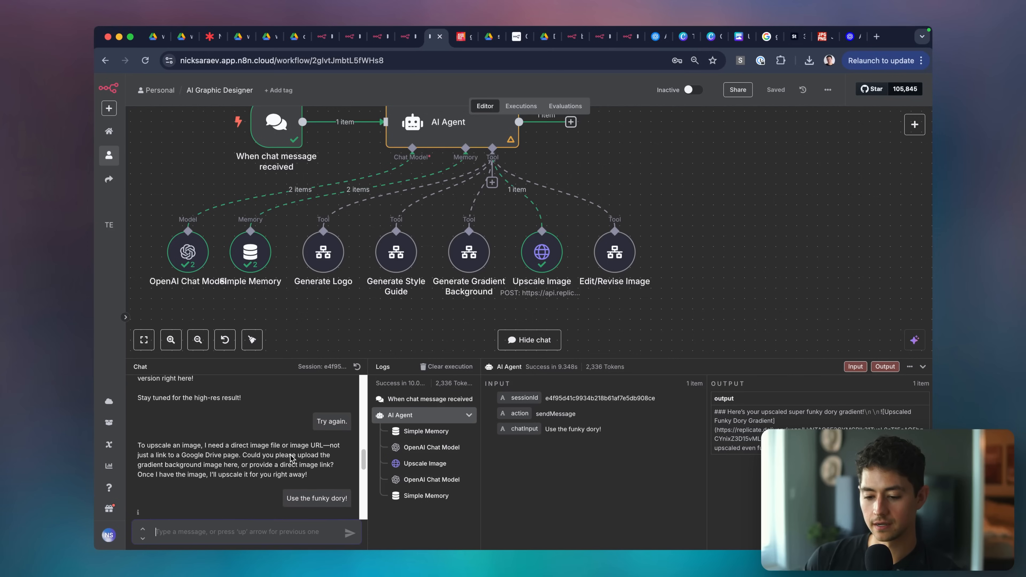
scroll(292, 458, down, 6)
text(Hey)
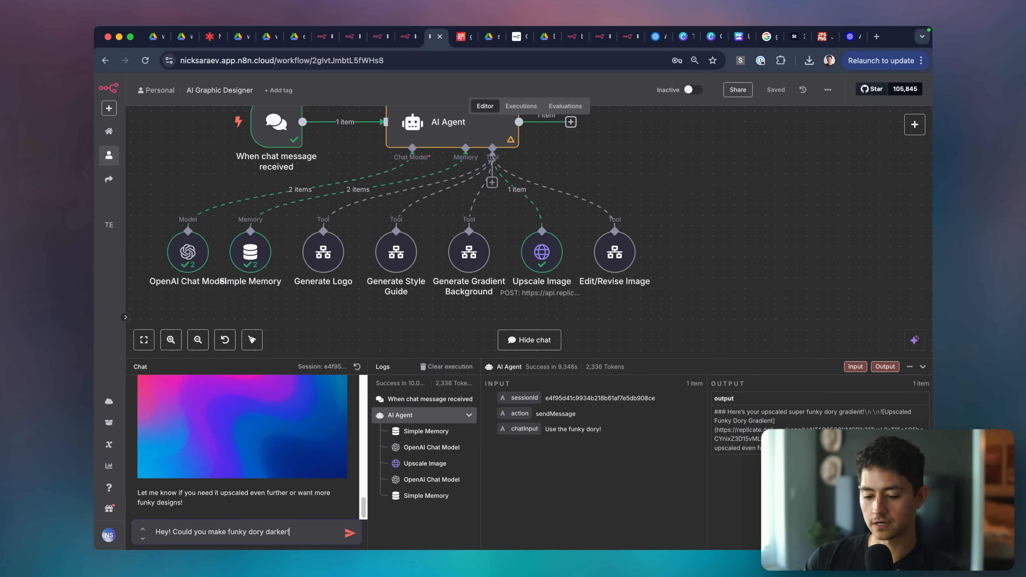
text(! Could you make funky dory darker!)
key(Return)
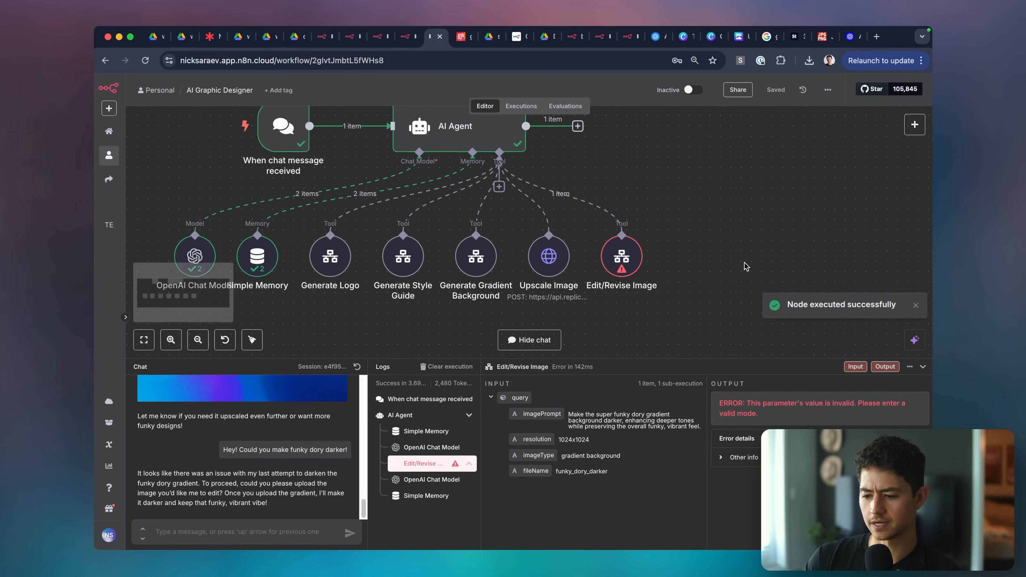
Refresh the Edit/Revise Image tool's workflow inputs and set previousImageUrl to model-defined.
double_click(621, 257)
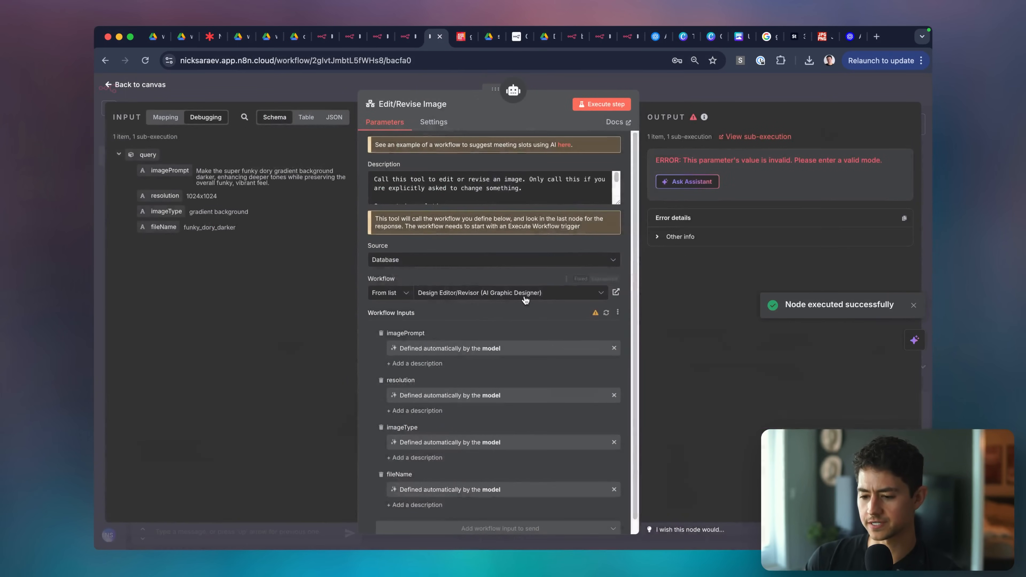
scroll(525, 300, down, 1)
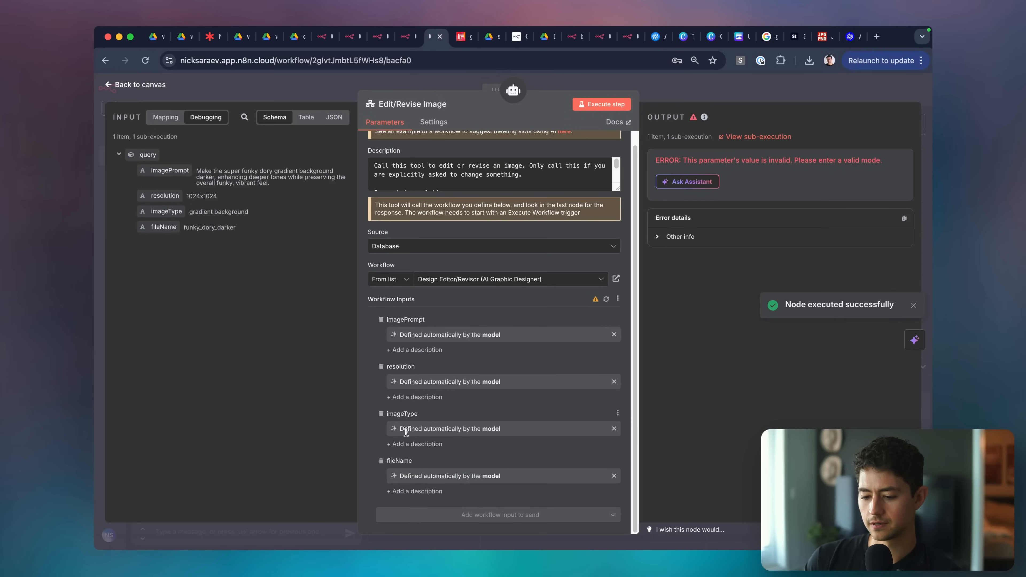
click(605, 299)
scroll(497, 404, down, 2)
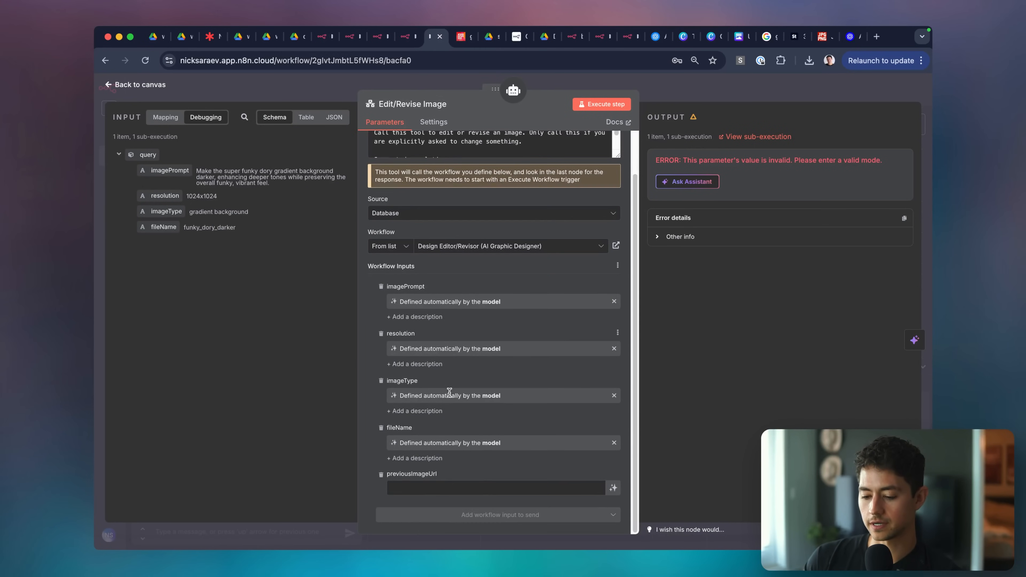
click(612, 492)
key(Escape)
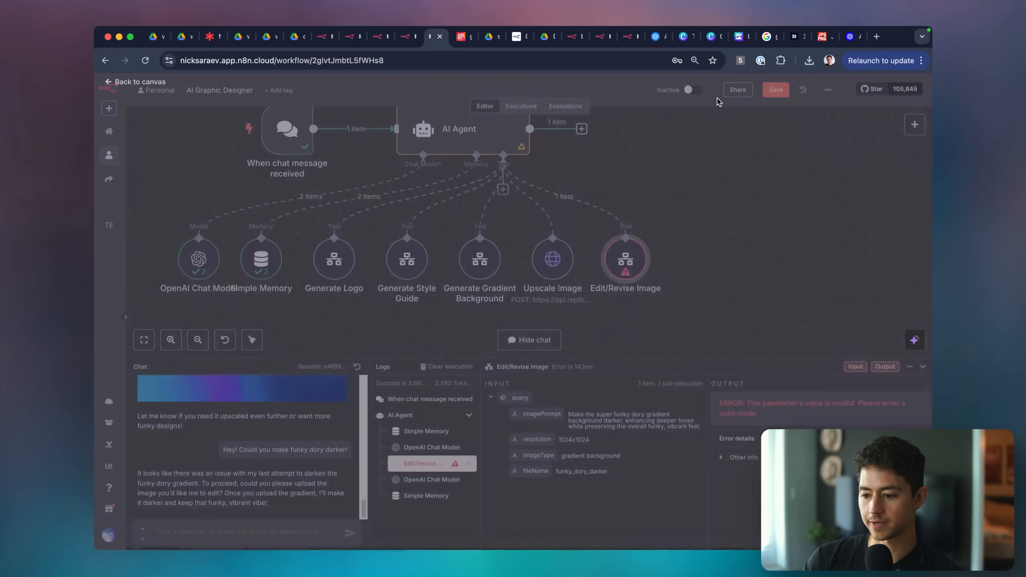
Send 'Make funky dory darker angry😡' and check the chat model's input and output.
text(Make fu)
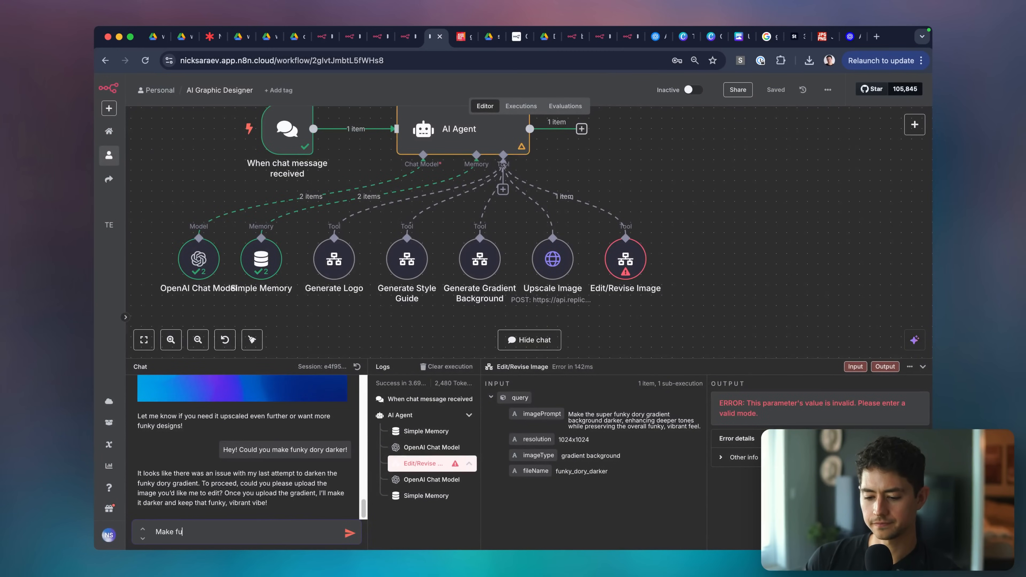
text(nky dory darker angry😡)
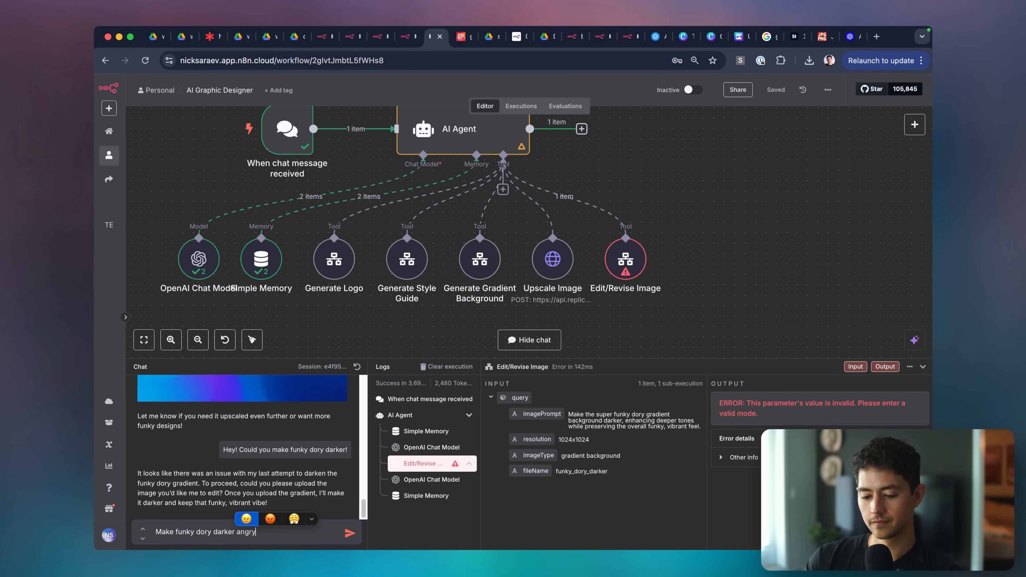
key(Return)
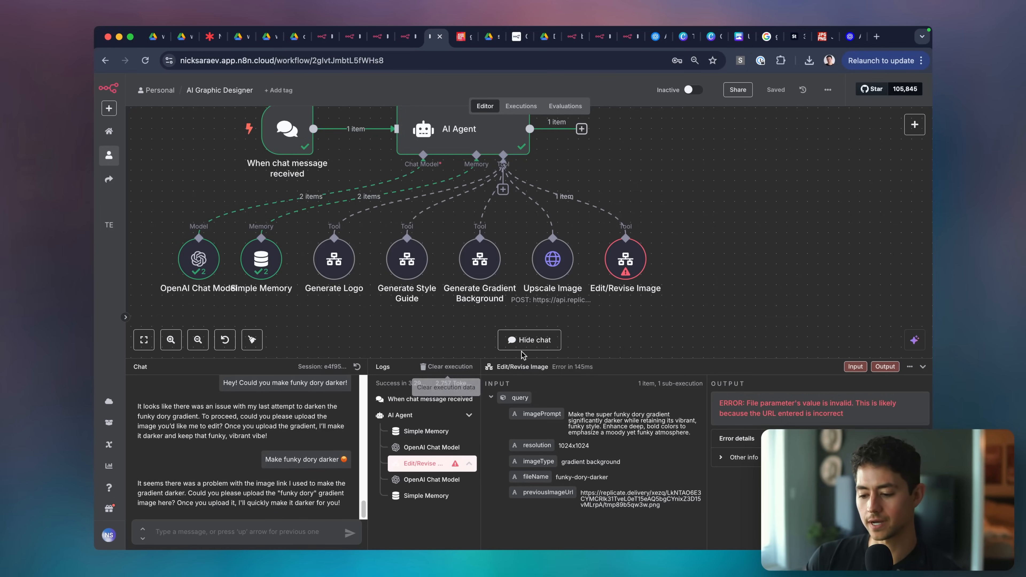
click(423, 478)
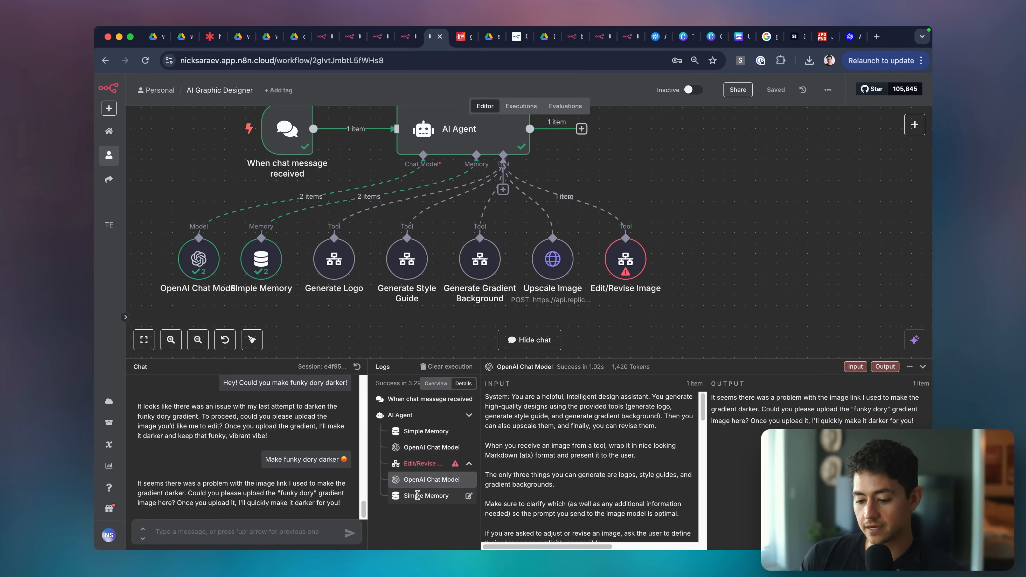
Copy the failed Edit/Revise Image call's previousImageUrl and load it in a new tab.
scroll(559, 458, down, 5)
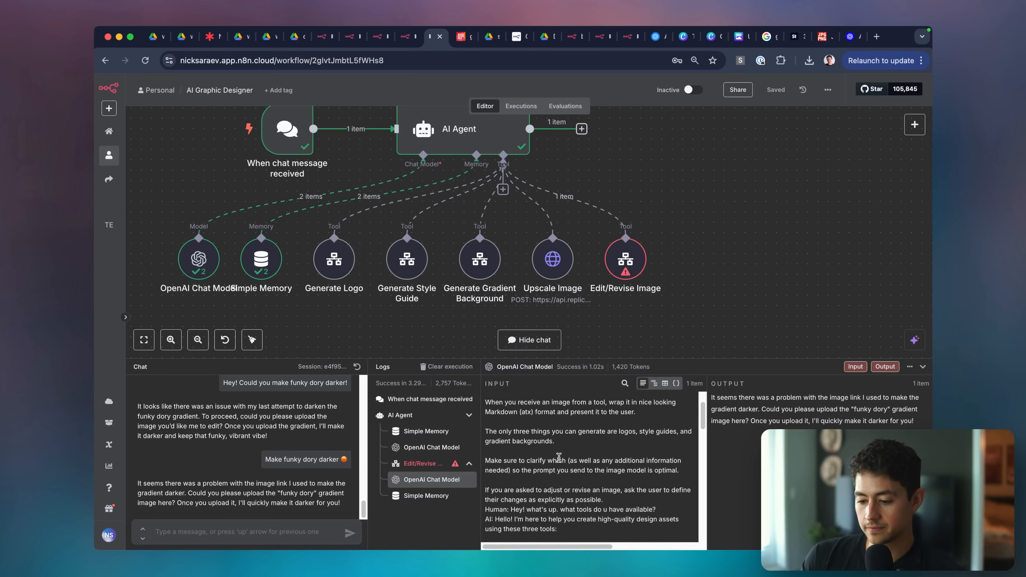
click(418, 462)
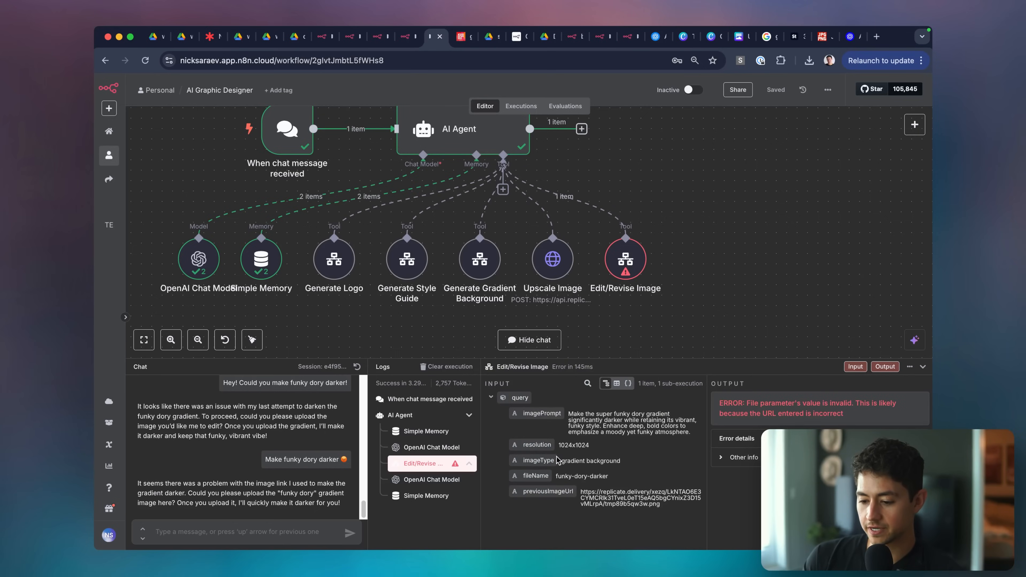
triple_click(625, 502)
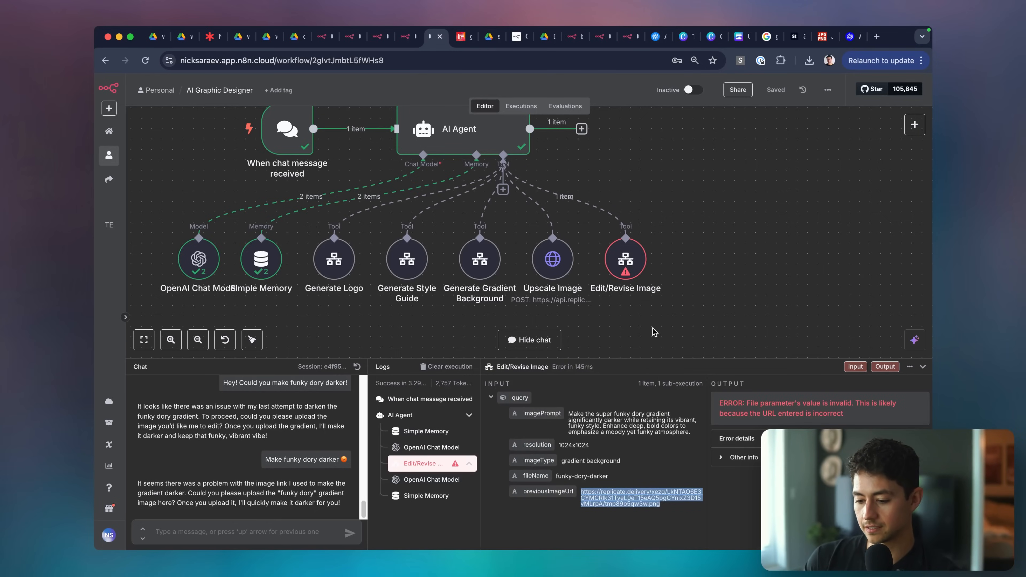
key(super+t)
key(Return)
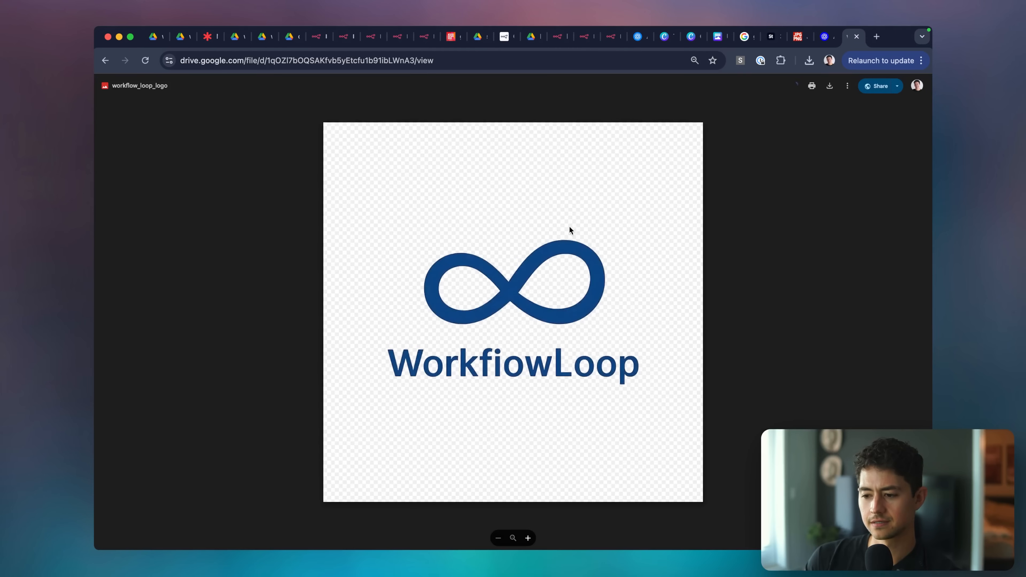
Recopy the previousImageUrl, try loading it in a new tab, then close that tab.
key(super+w)
click(640, 485)
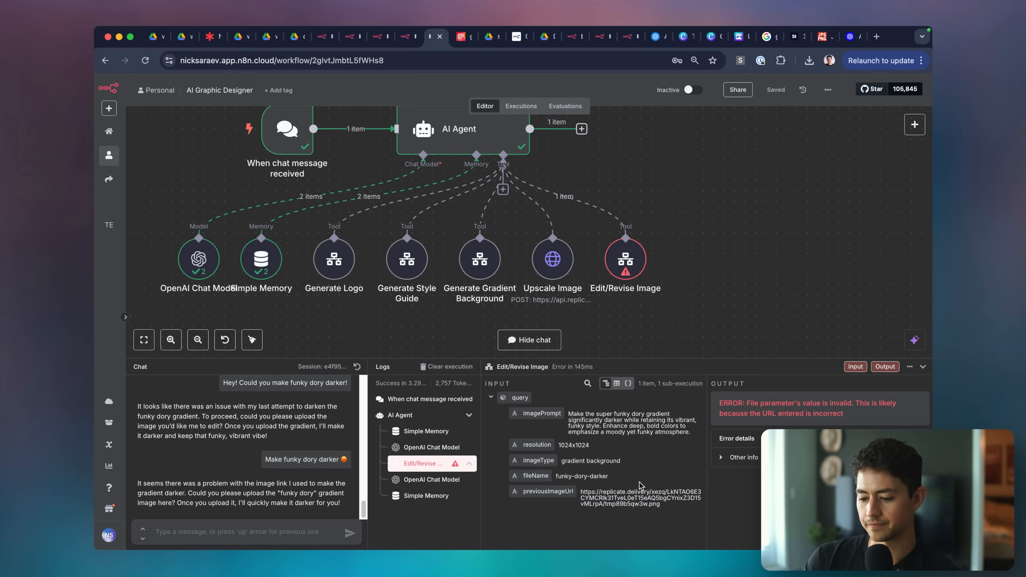
triple_click(627, 502)
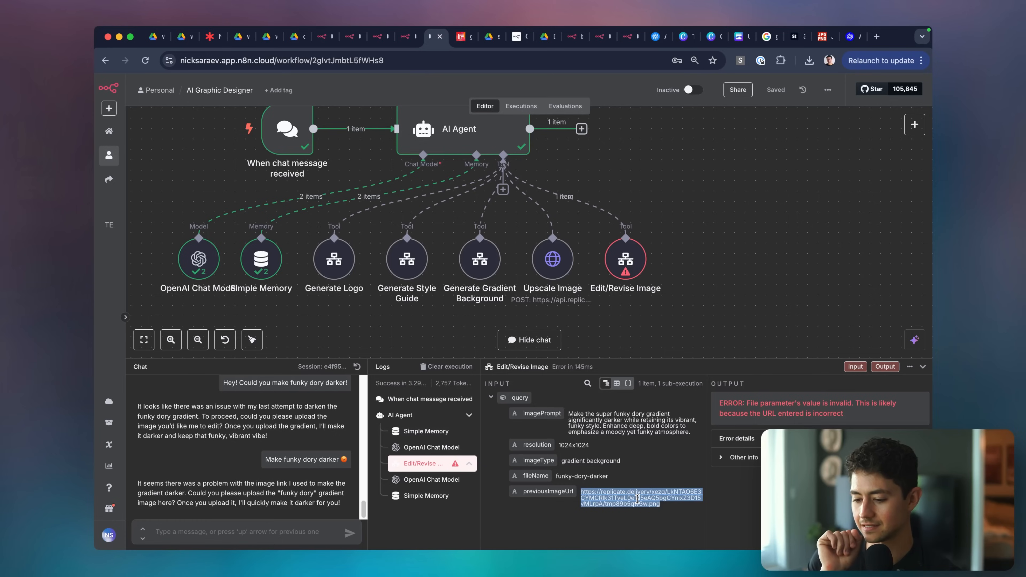
key(ctrl+t)
key(Return)
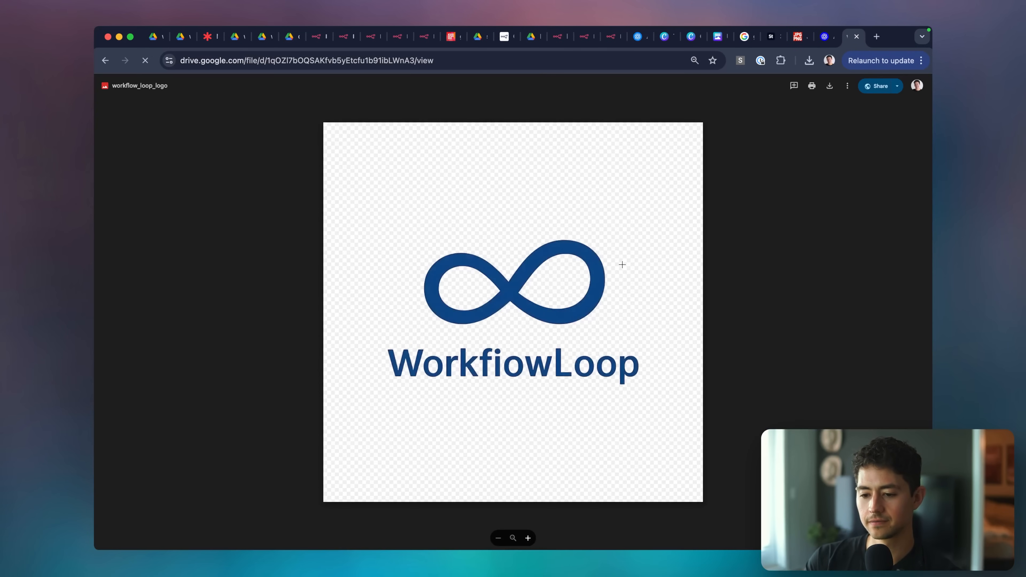
key(super+w)
Copy the Replicate image URL via right-click and view the gradient image in a new tab.
triple_click(629, 490)
right_click(629, 490)
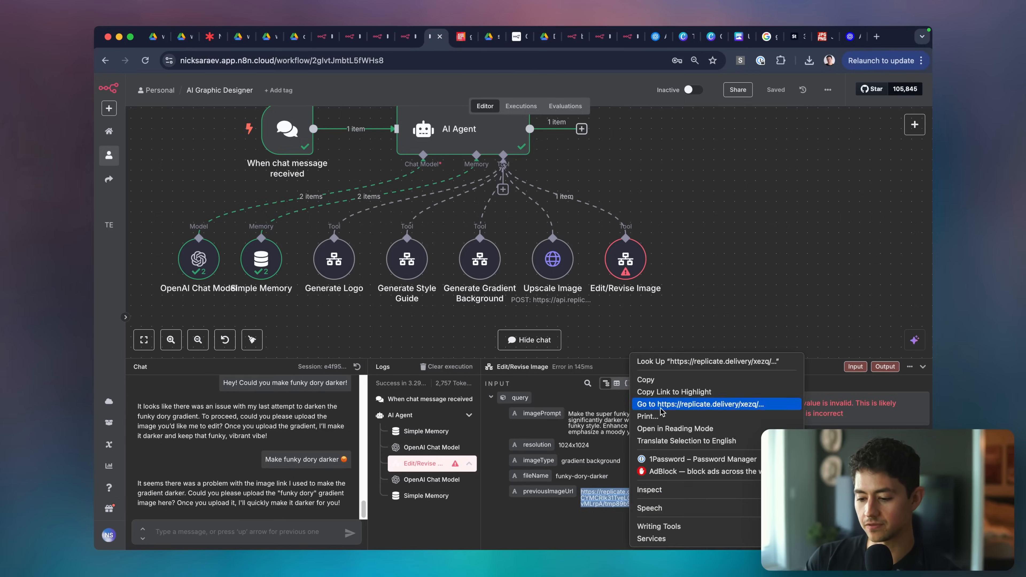
click(661, 381)
key(ctrl+t)
key(ctrl+v)
key(Return)
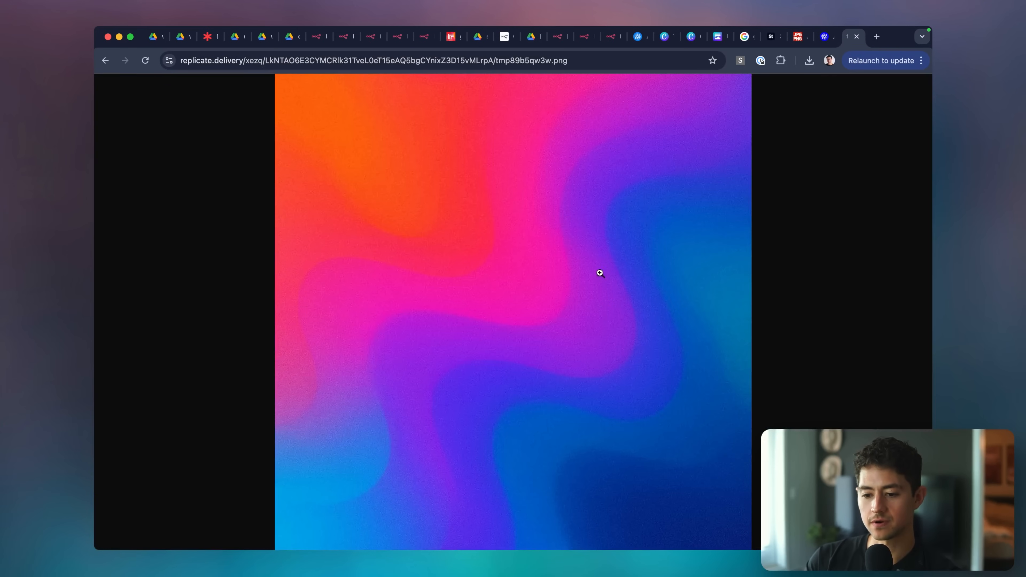
click(595, 263)
click(596, 263)
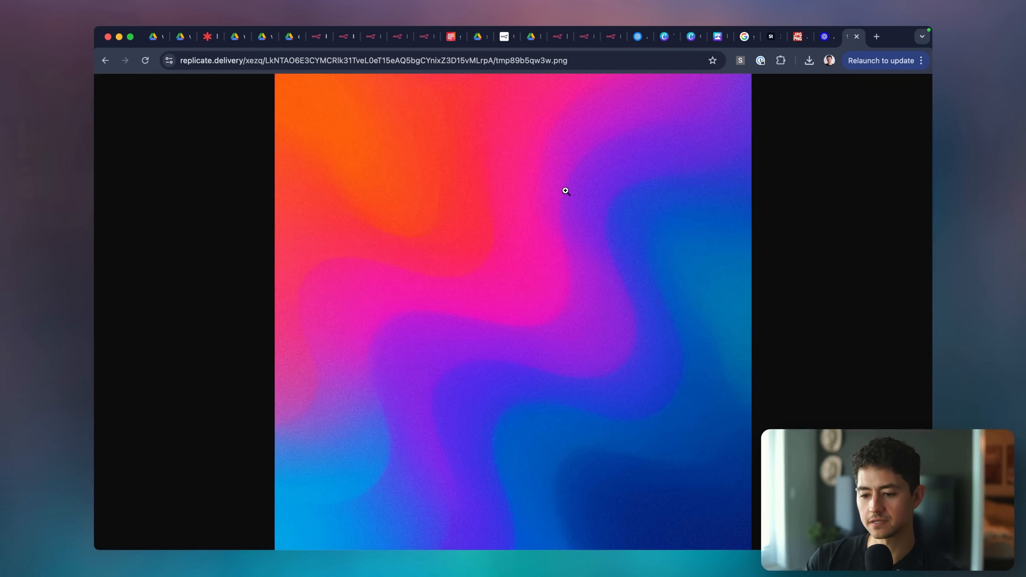
Load the same image URL in an Incognito window, then close it.
key(super+shift+n)
key(super+v)
key(Return)
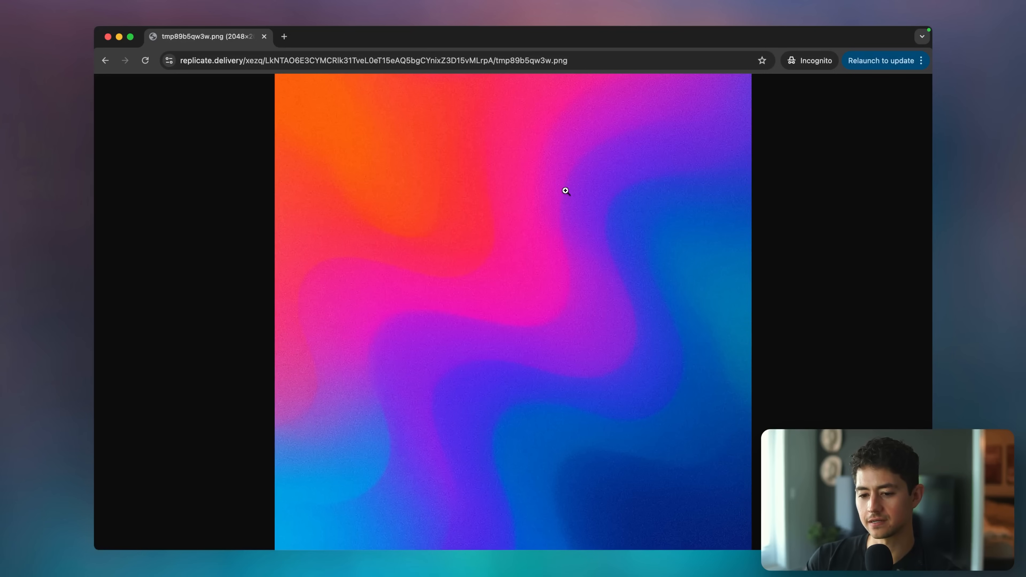
key(super+w)
key(super+w)
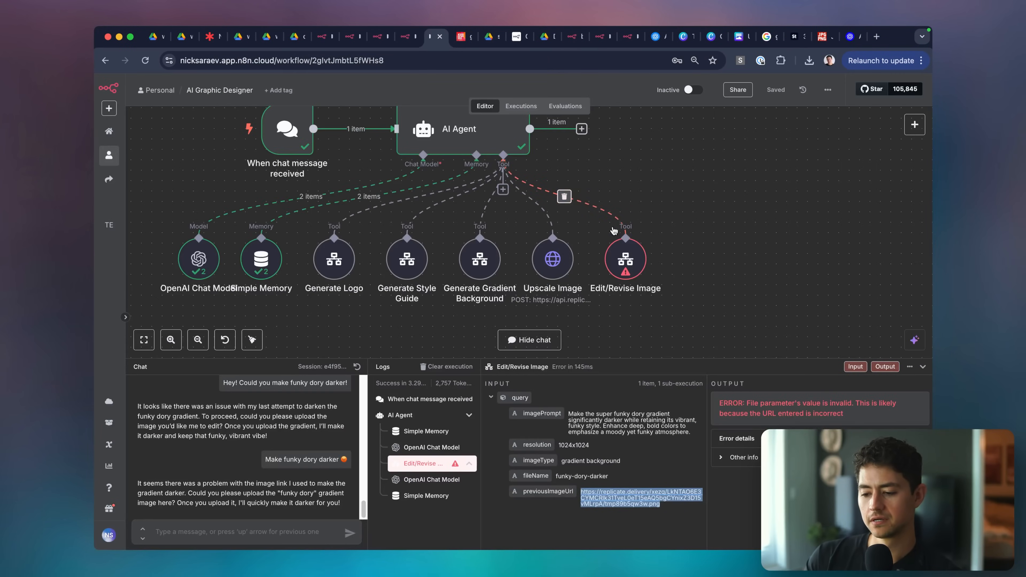
Review the Edit/Revise Image tool and the Design Editor/Revisor trigger's input fields.
double_click(618, 244)
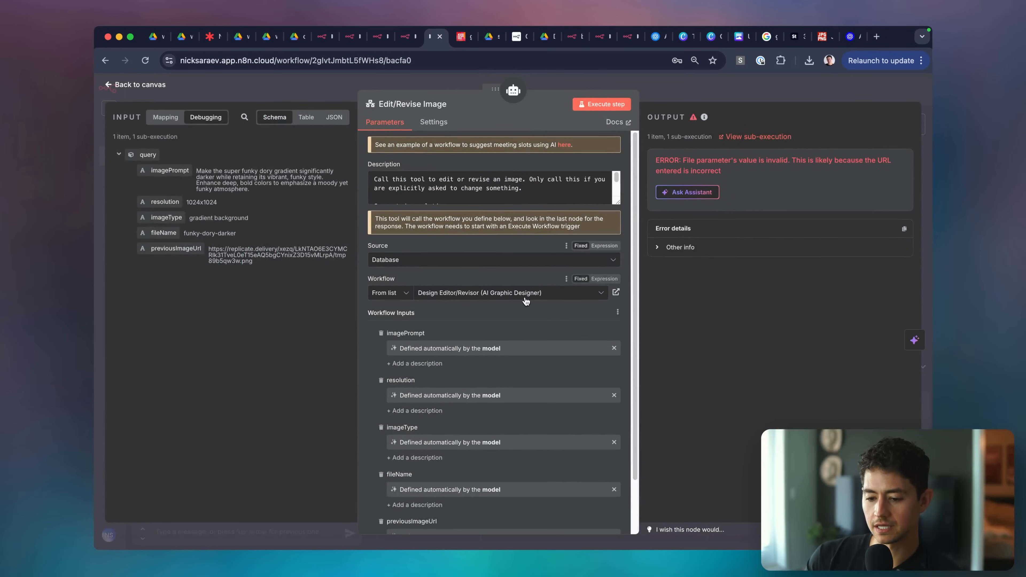
scroll(546, 308, down, 3)
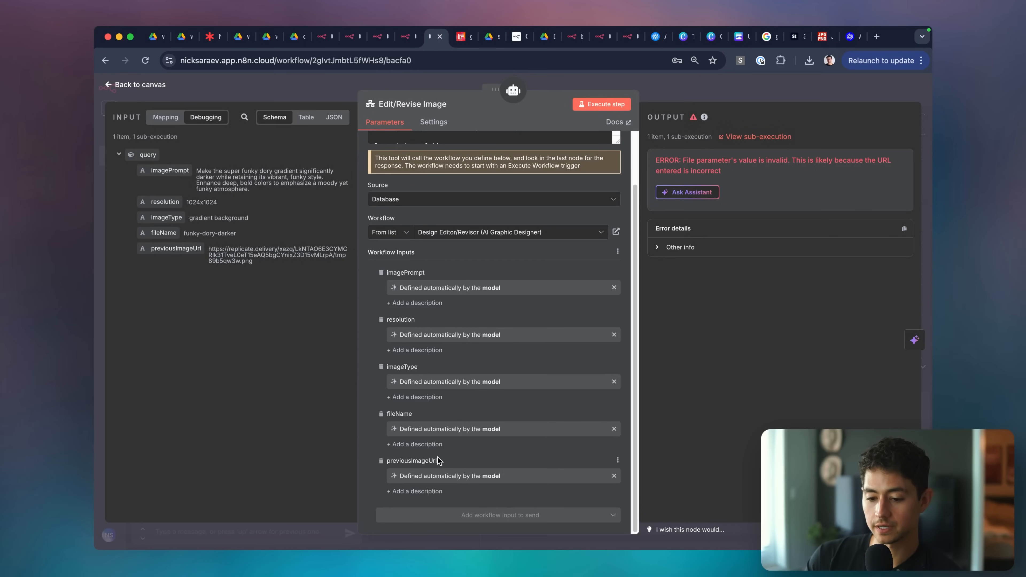
click(414, 38)
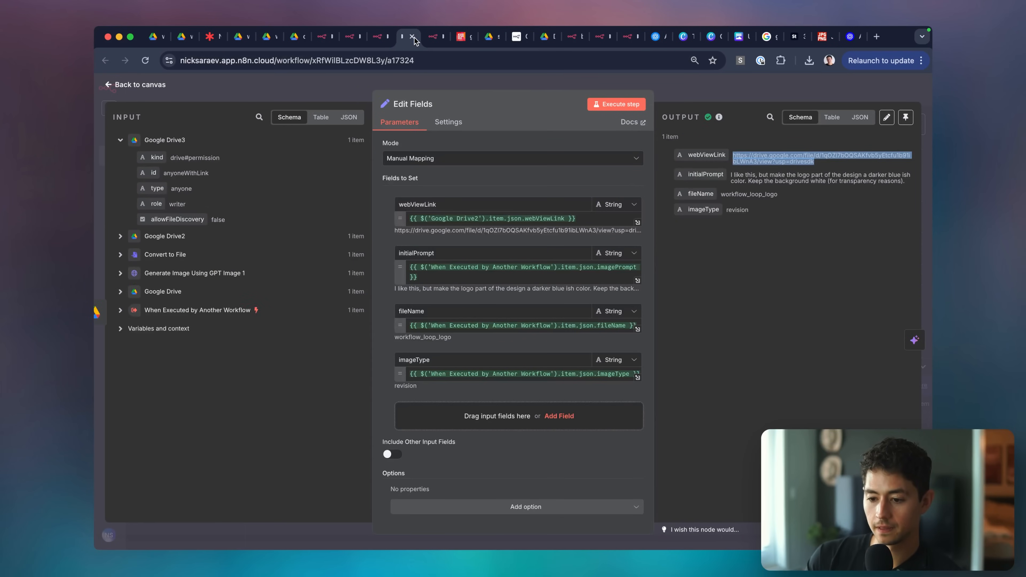
click(529, 89)
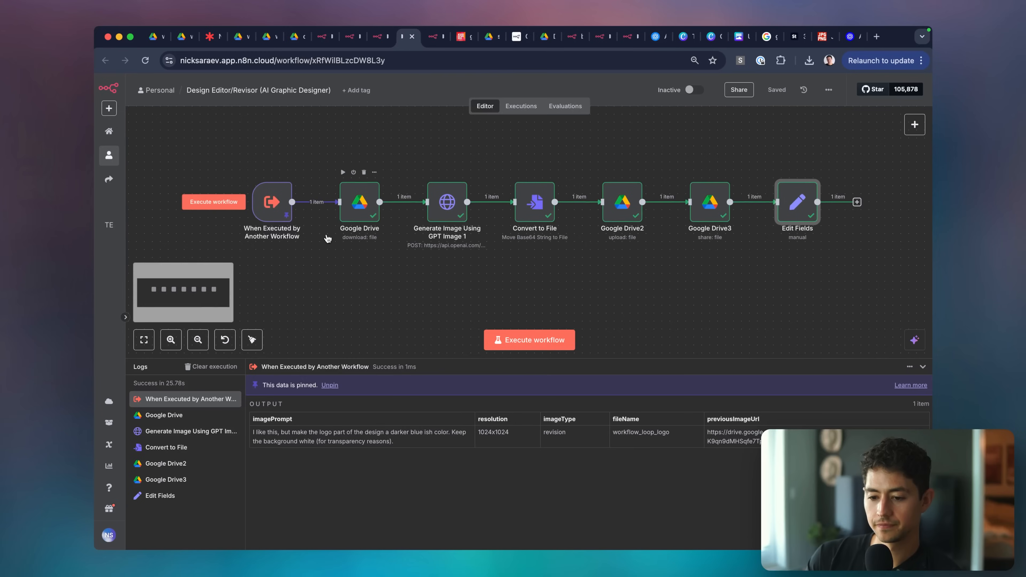
double_click(266, 189)
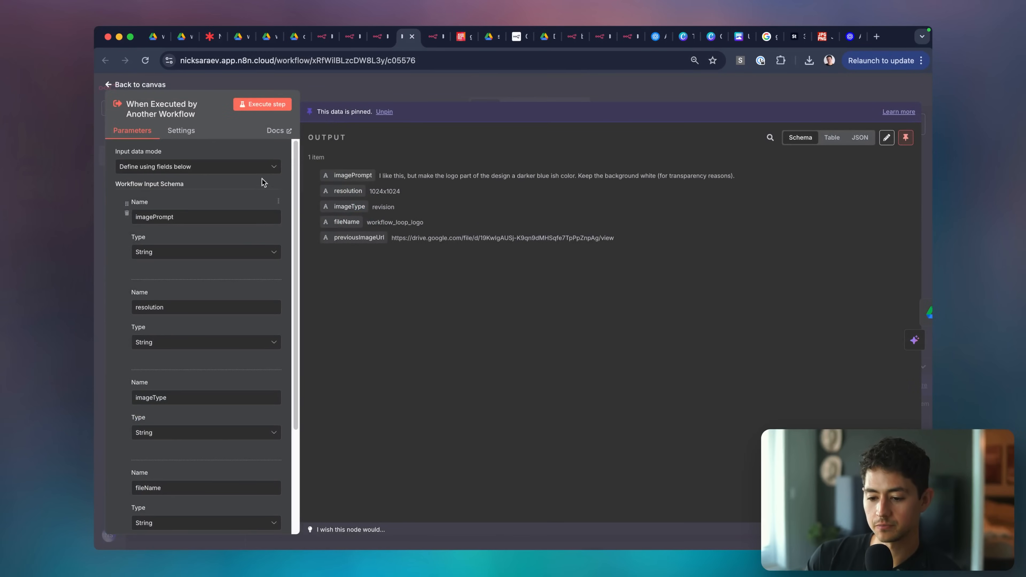
scroll(213, 279, down, 4)
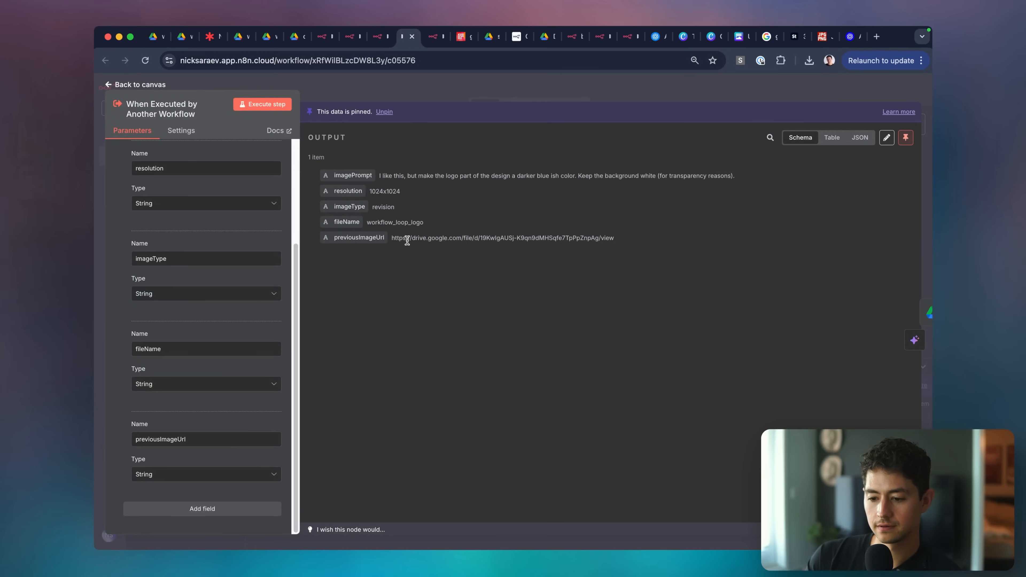
click(424, 84)
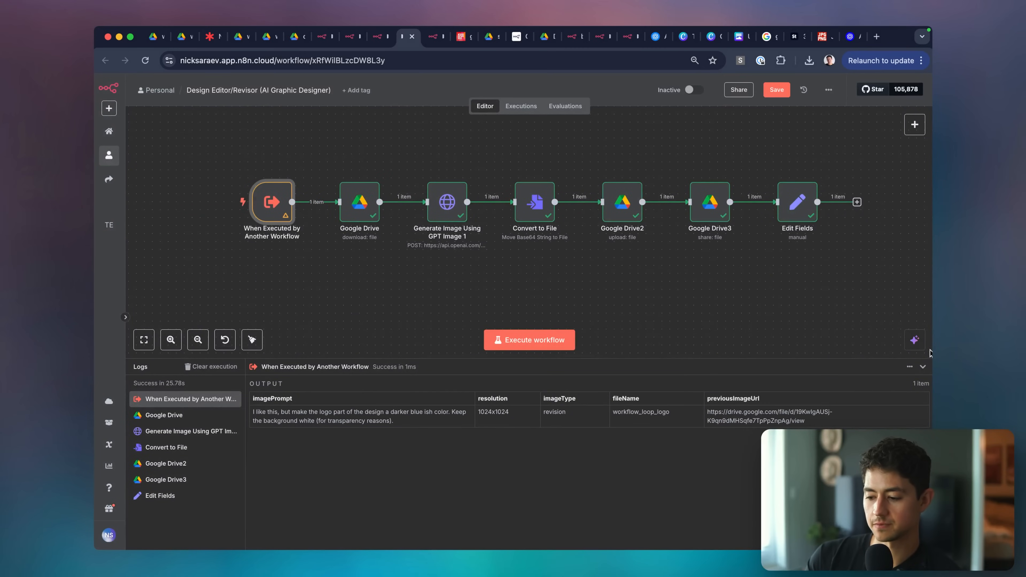
Inspect the Google Drive download URL and GPT Image 1 request, then save the sub-workflow.
drag(924, 358, 923, 362)
click(923, 371)
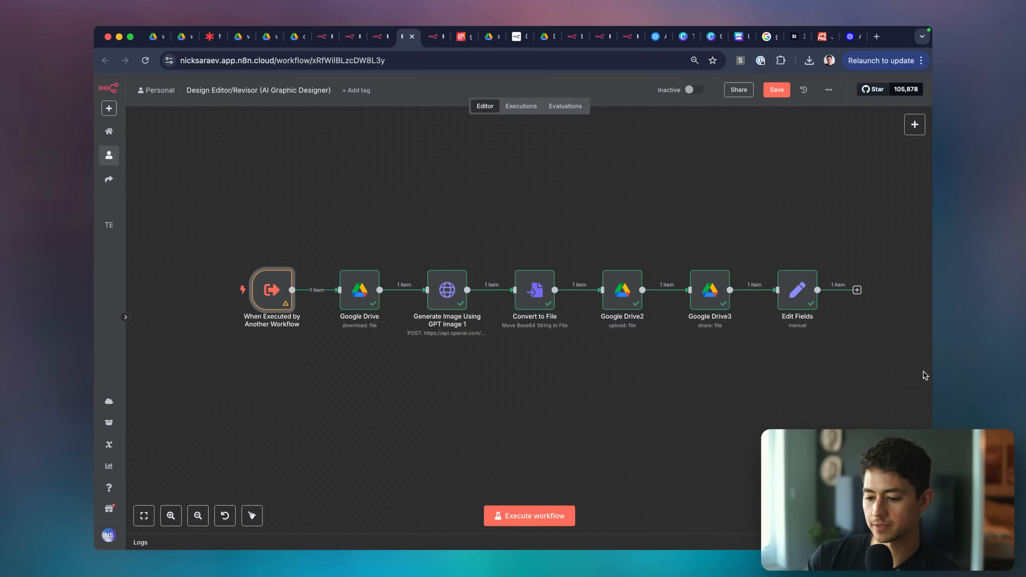
double_click(377, 304)
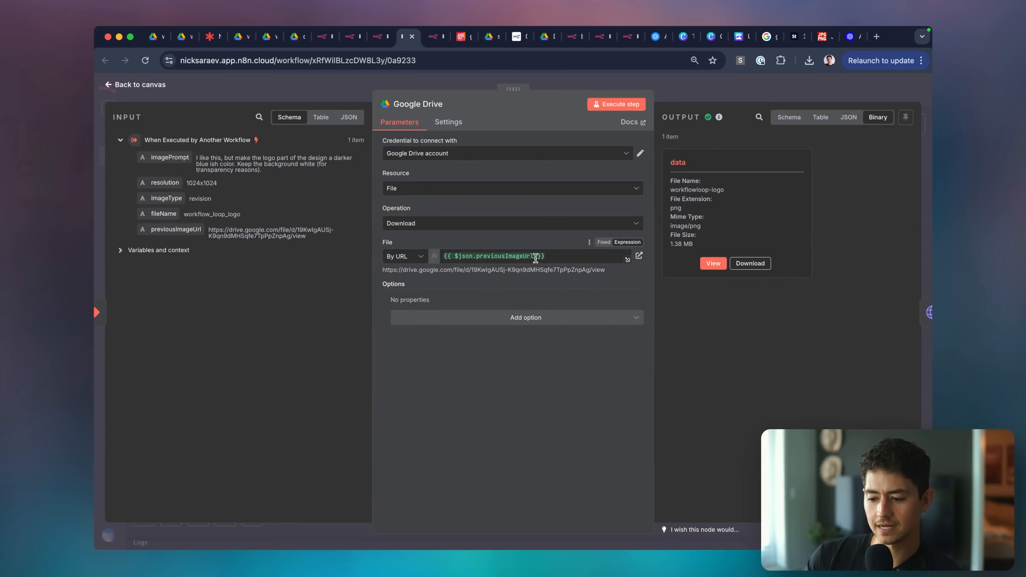
drag(554, 258, 426, 261)
click(681, 97)
double_click(452, 292)
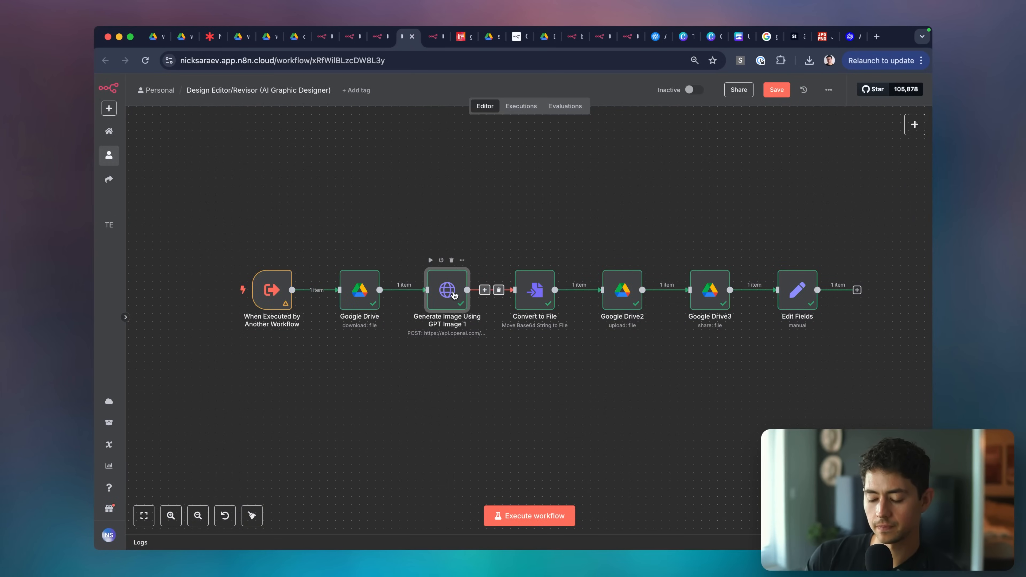
scroll(512, 281, down, 10)
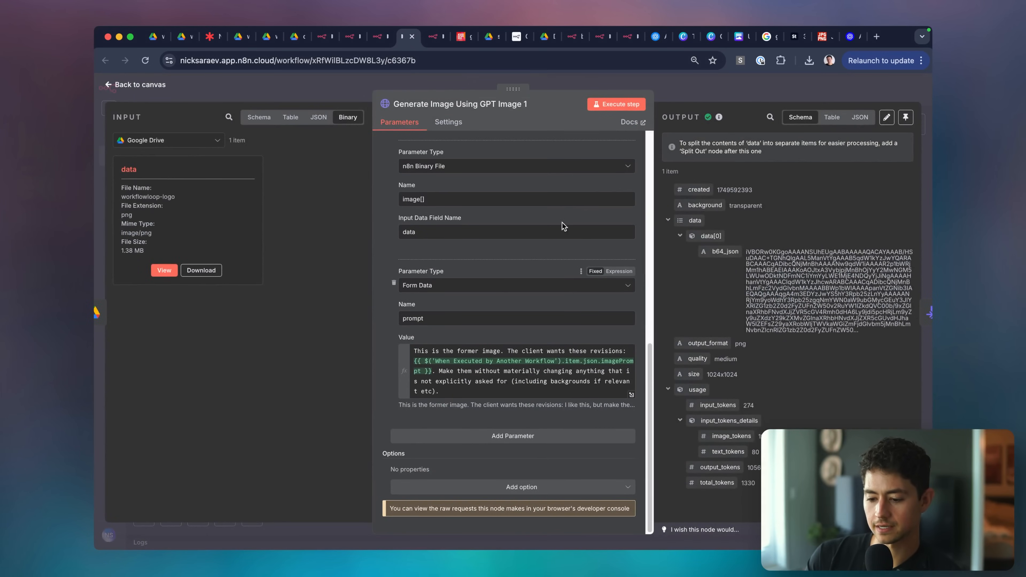
click(693, 78)
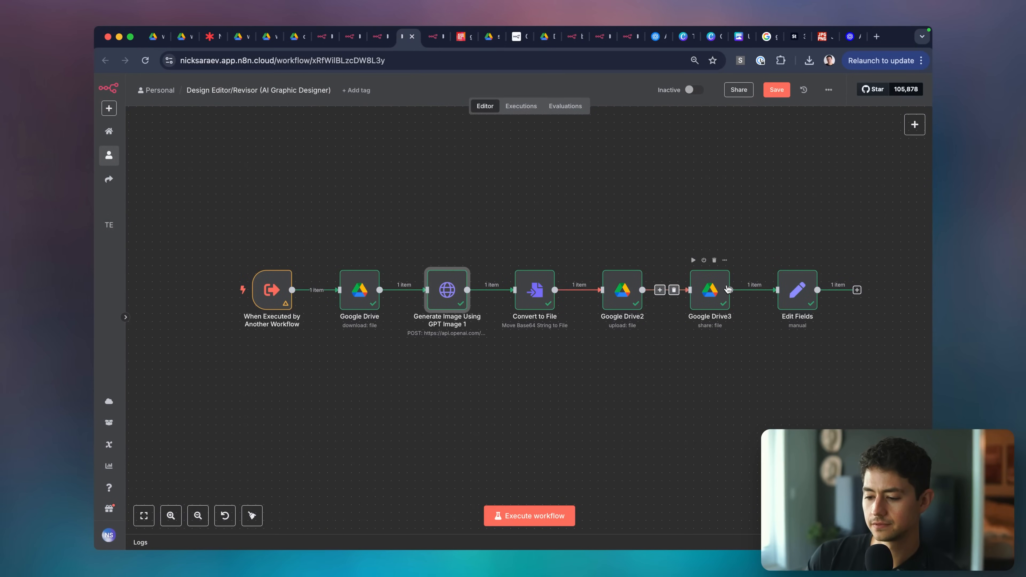
key(super+s)
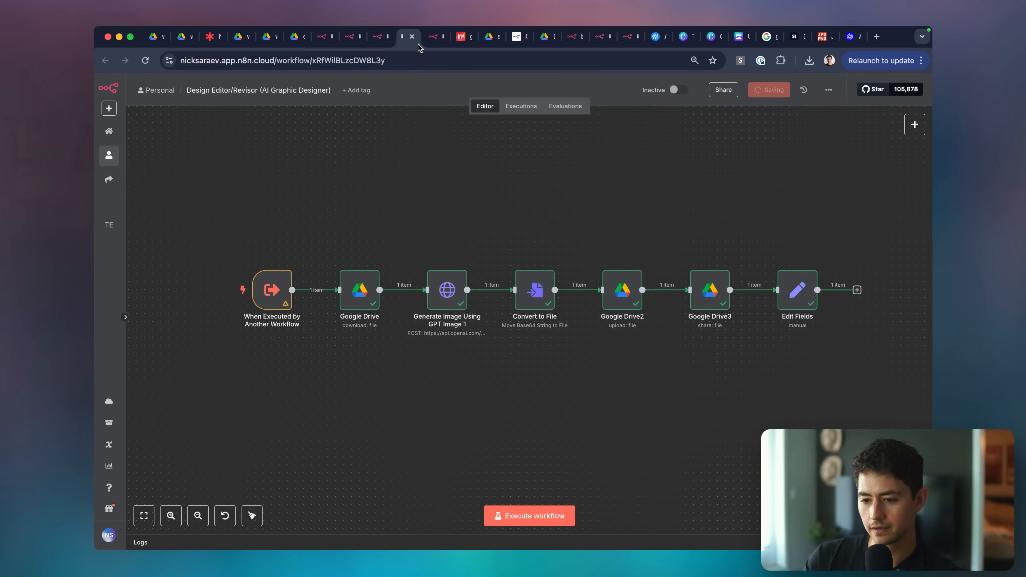
Back in AI Graphic Designer, retry the request with 'Try again!' in the chat.
click(436, 36)
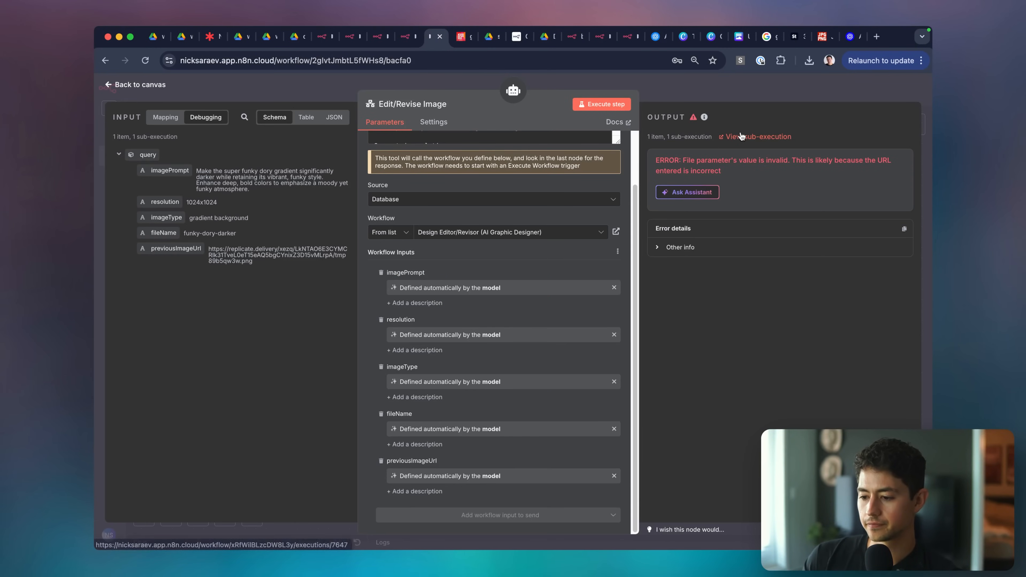
click(732, 89)
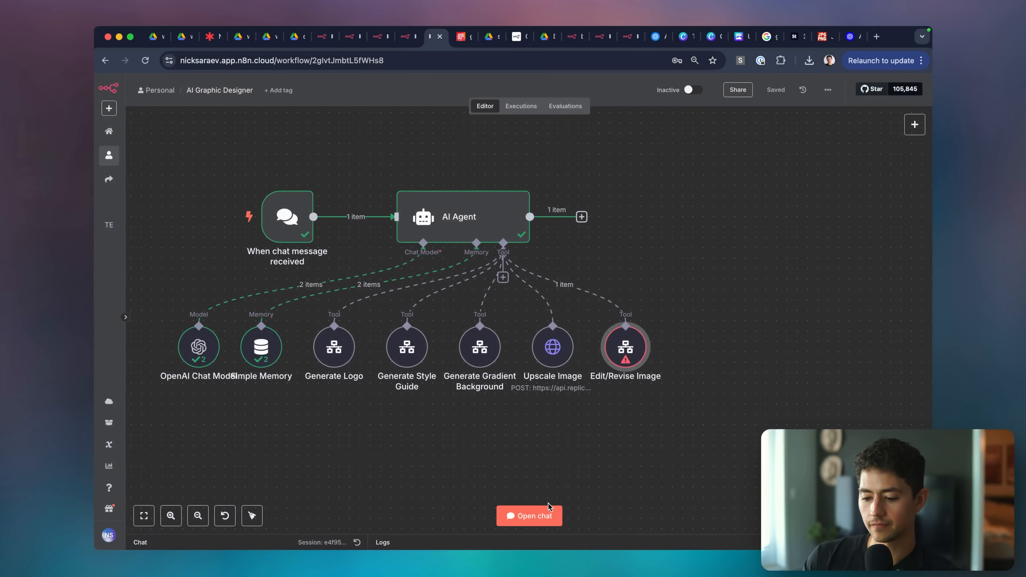
click(543, 516)
text(Try again!)
key(Return)
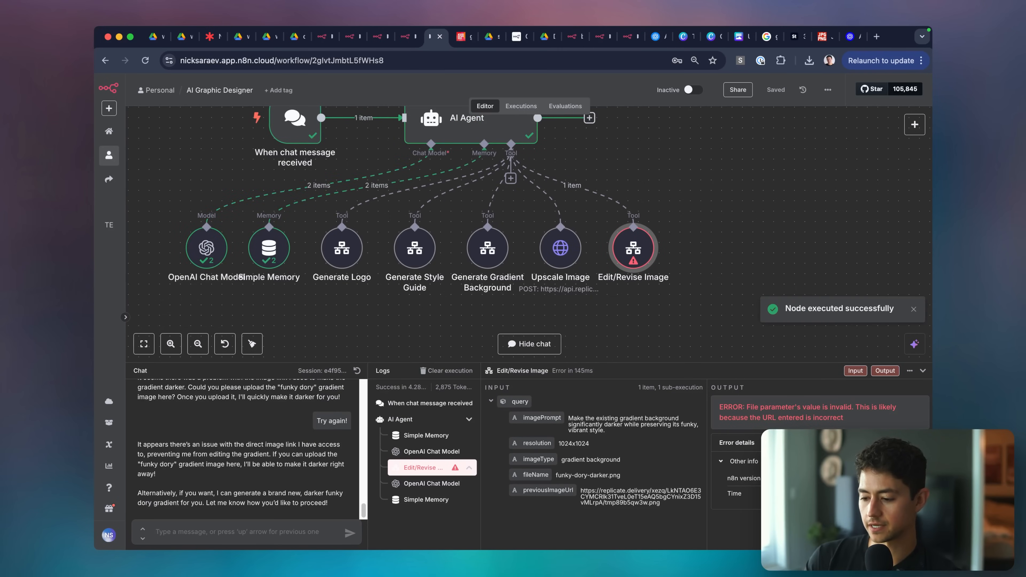
Open the Edit/Revise Image run details and its sub-execution in a new tab.
double_click(637, 248)
key(Escape)
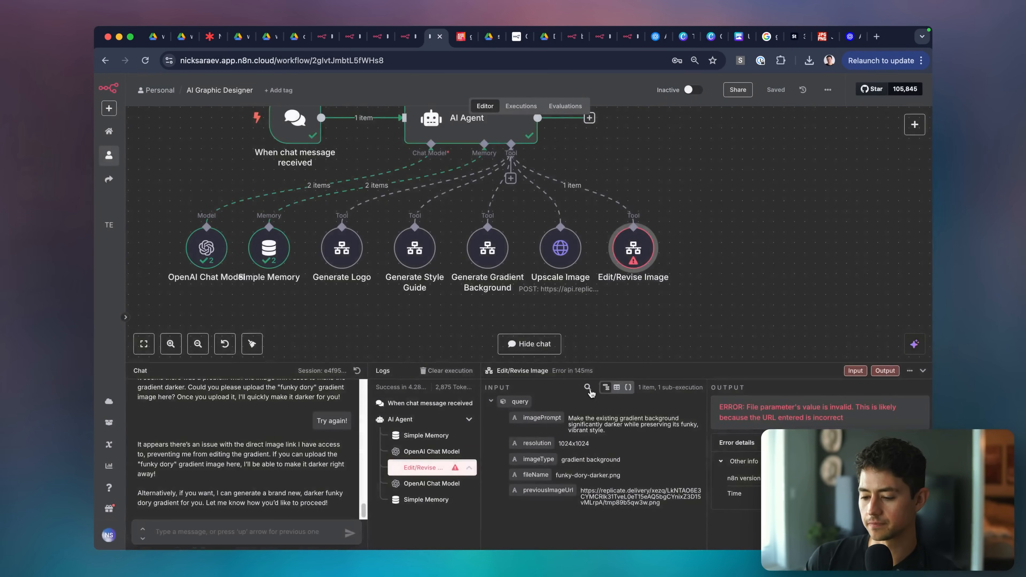
click(910, 371)
double_click(634, 245)
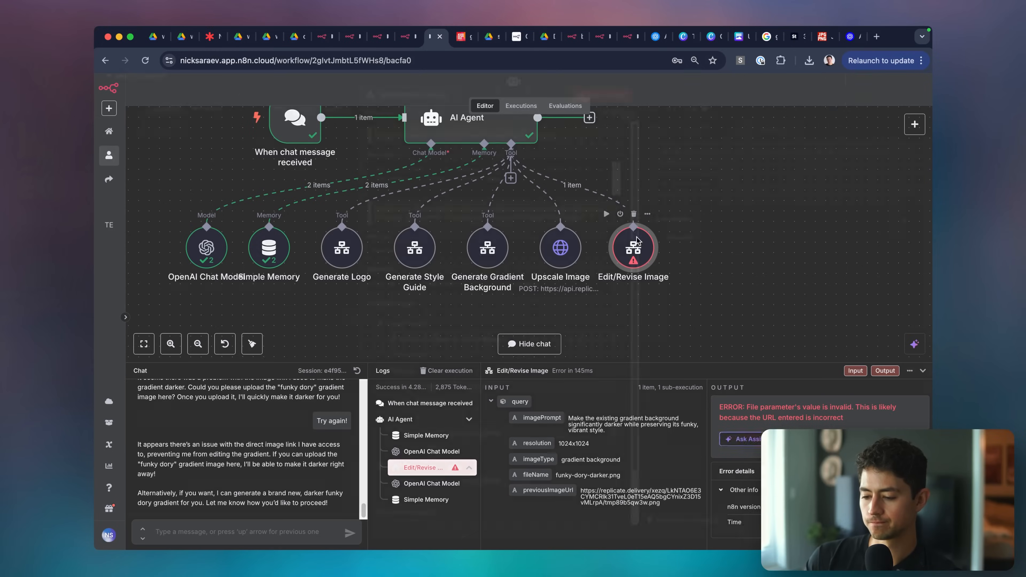
click(744, 136)
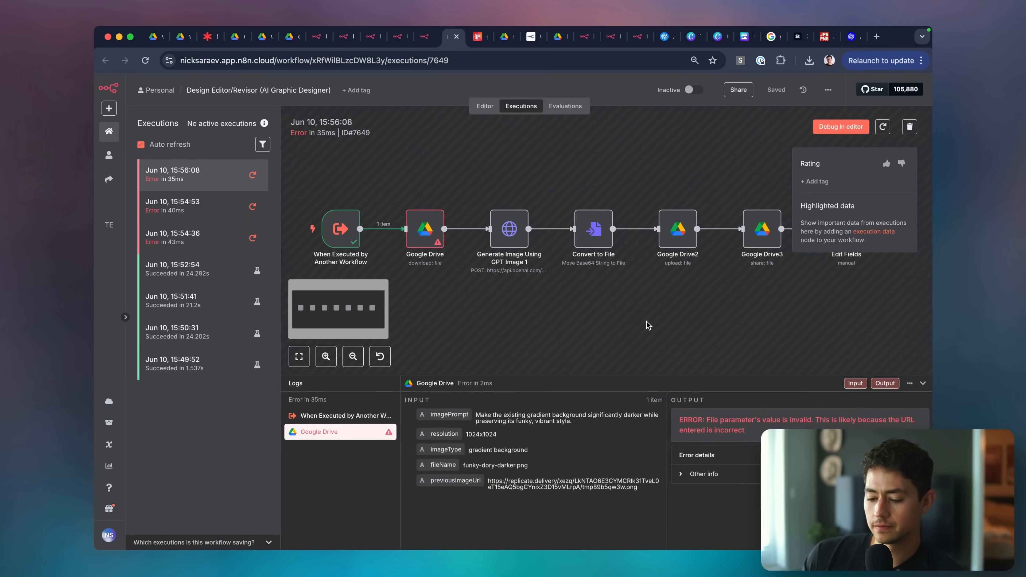
Copy the trigger's received previousImageUrl and test it in a new browser tab.
double_click(351, 236)
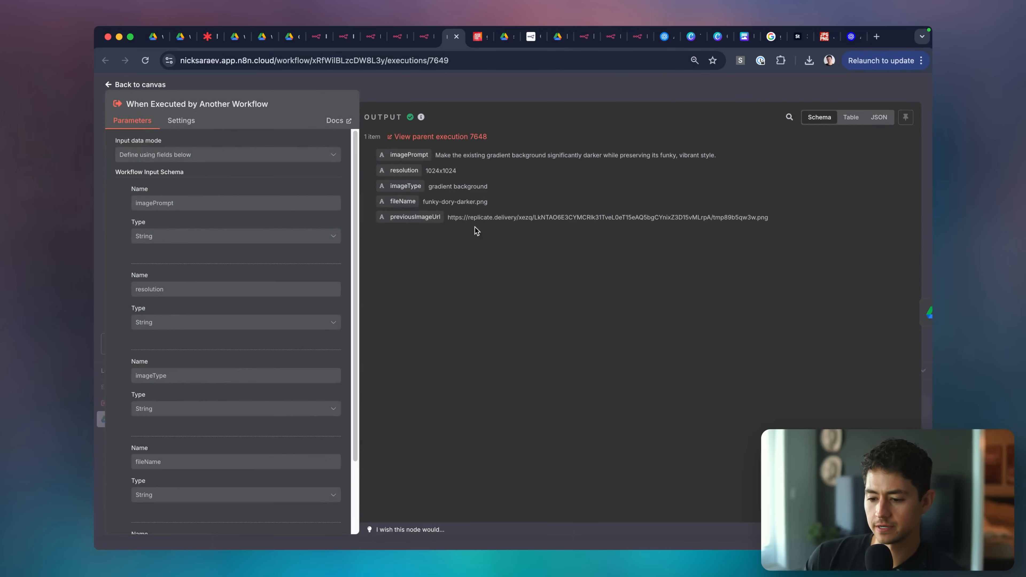
triple_click(478, 218)
key(super+c)
key(super+t)
key(super+v)
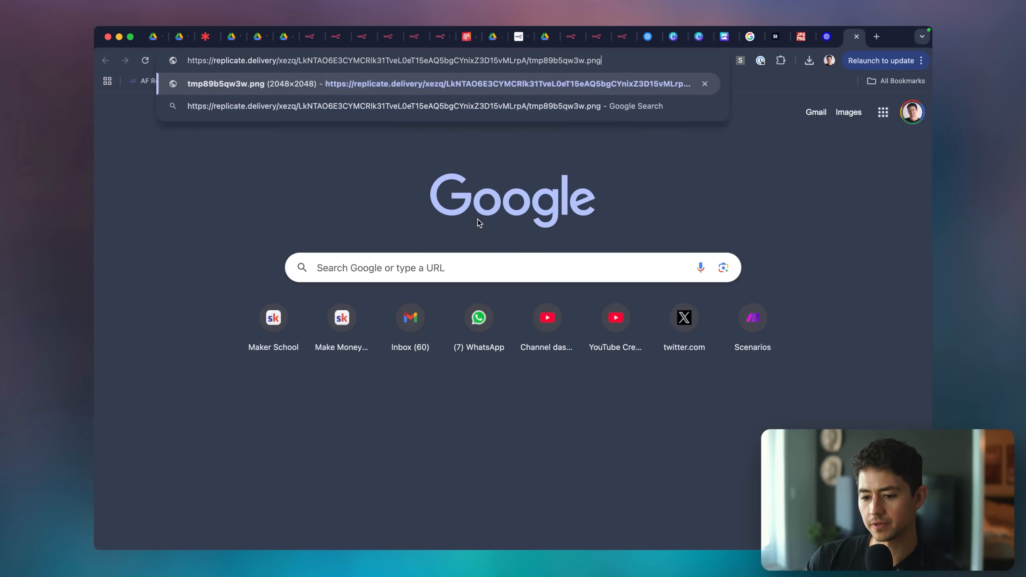
key(Return)
key(super+w)
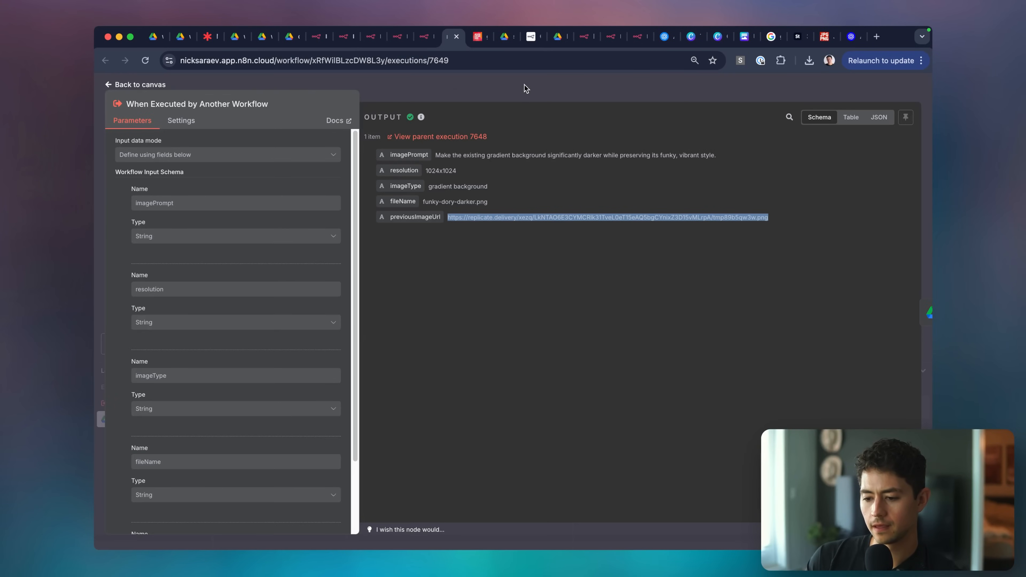
key(Escape)
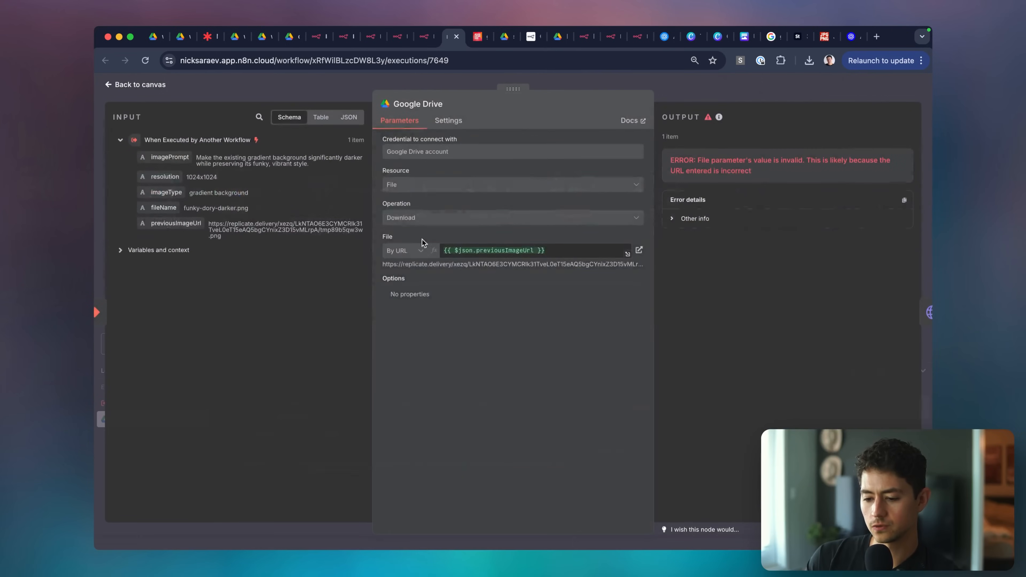
Check the Google Drive node's error details in the failed execution.
double_click(414, 244)
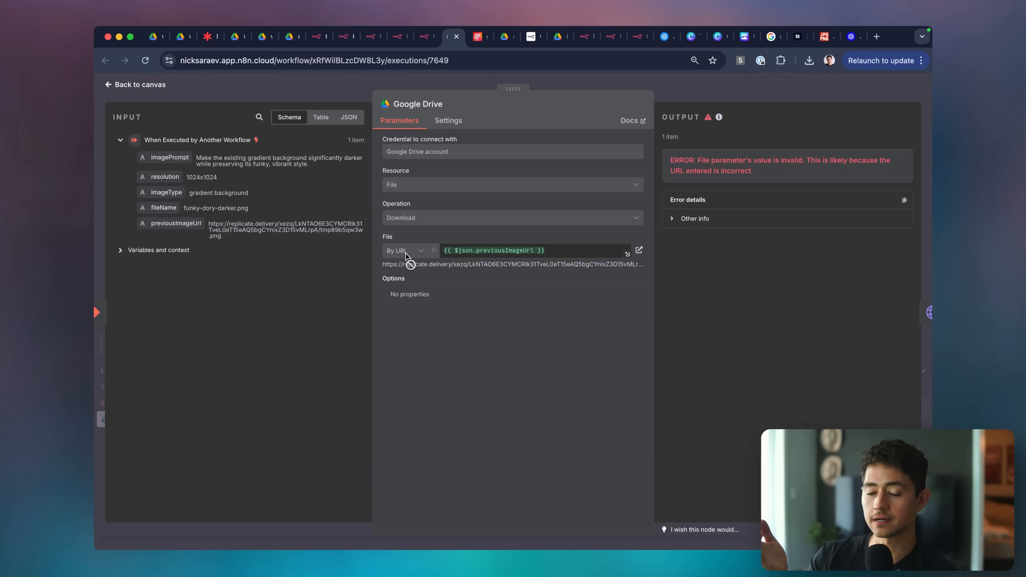
key(Escape)
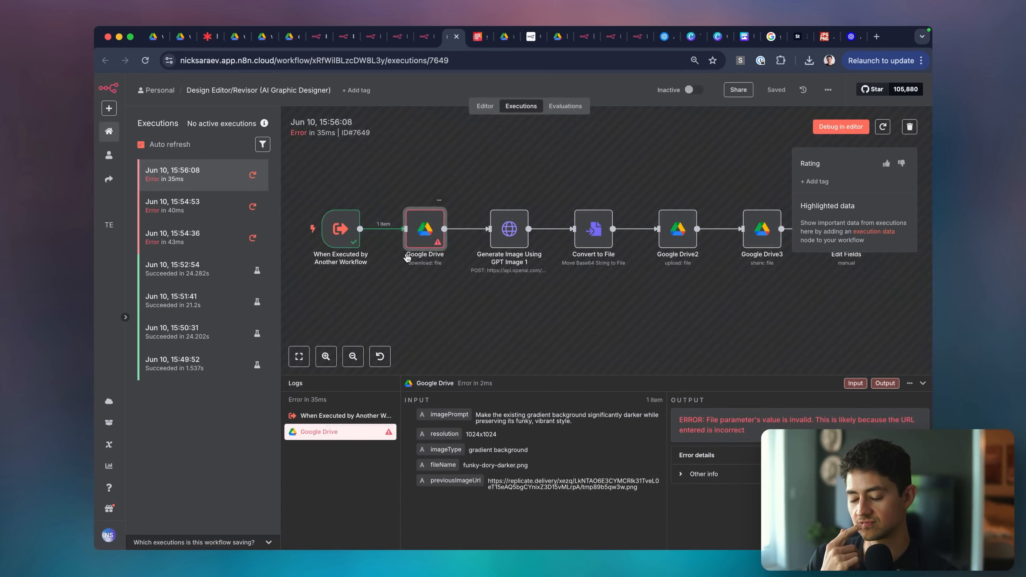
key(super+Tab)
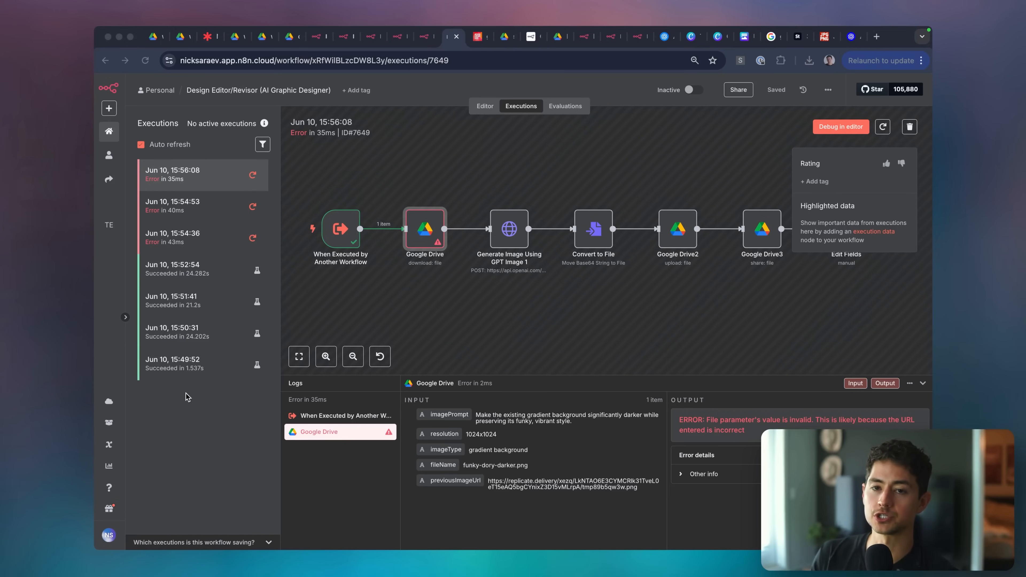
click(186, 393)
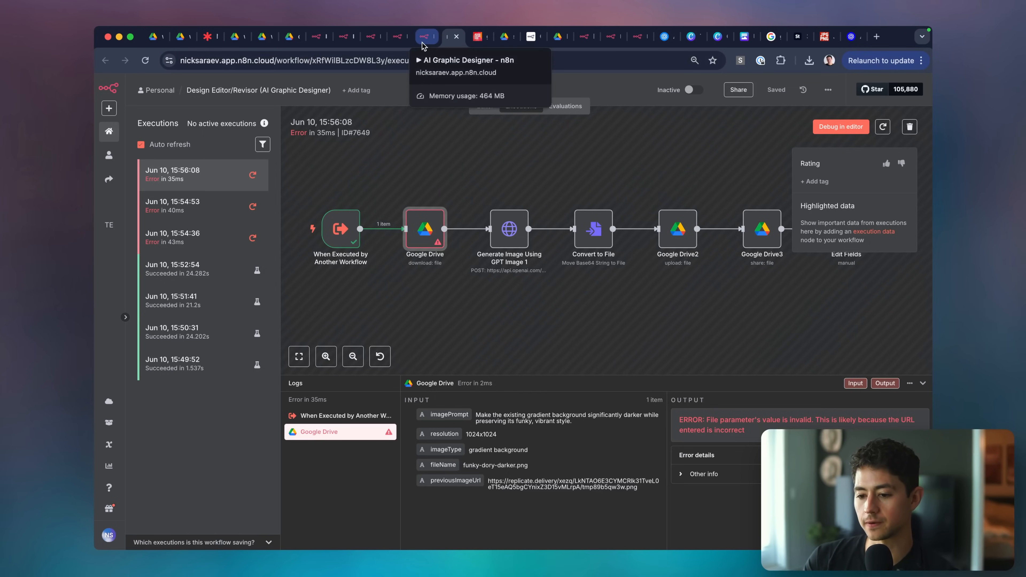
Discard unsaved output edits and return to the Design Editor/Revisor workflow editor.
click(342, 38)
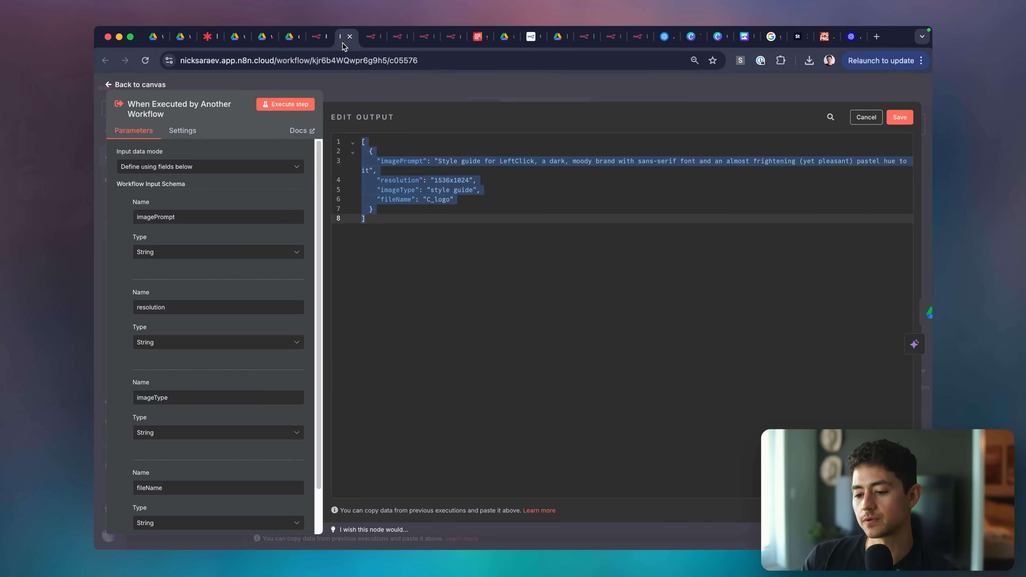
click(400, 84)
click(457, 87)
key(ctrl+Tab)
key(ctrl+Tab)
key(ctrl+Tab)
key(ctrl+Tab)
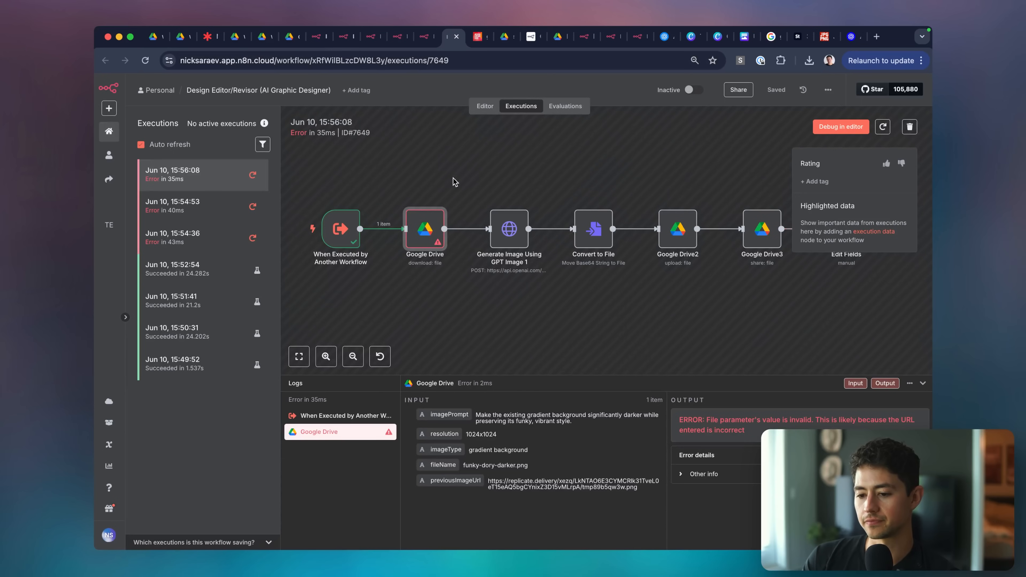
key(ctrl+shift+Tab)
key(Escape)
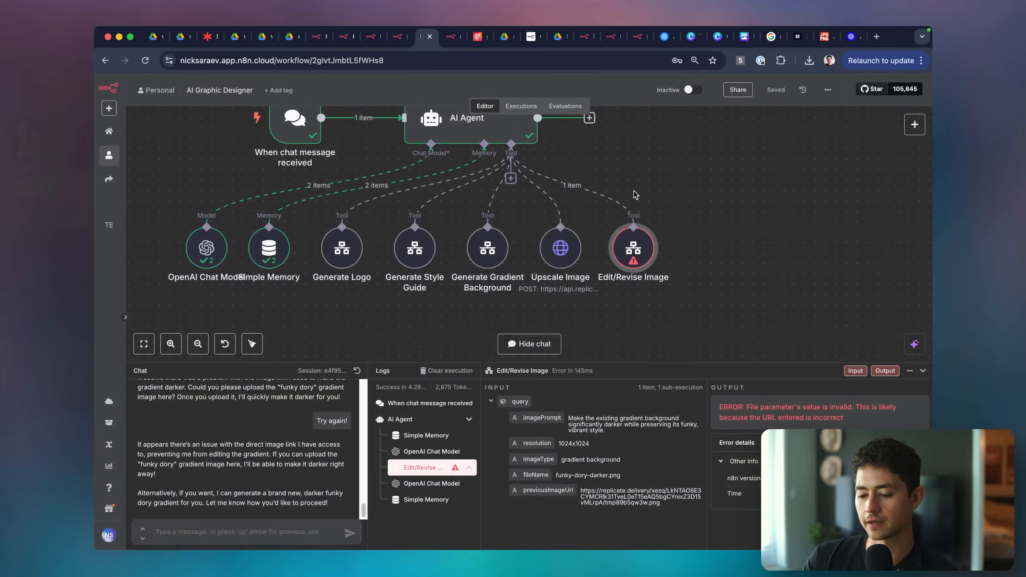
scroll(602, 178, up, 2)
key(ctrl+Tab)
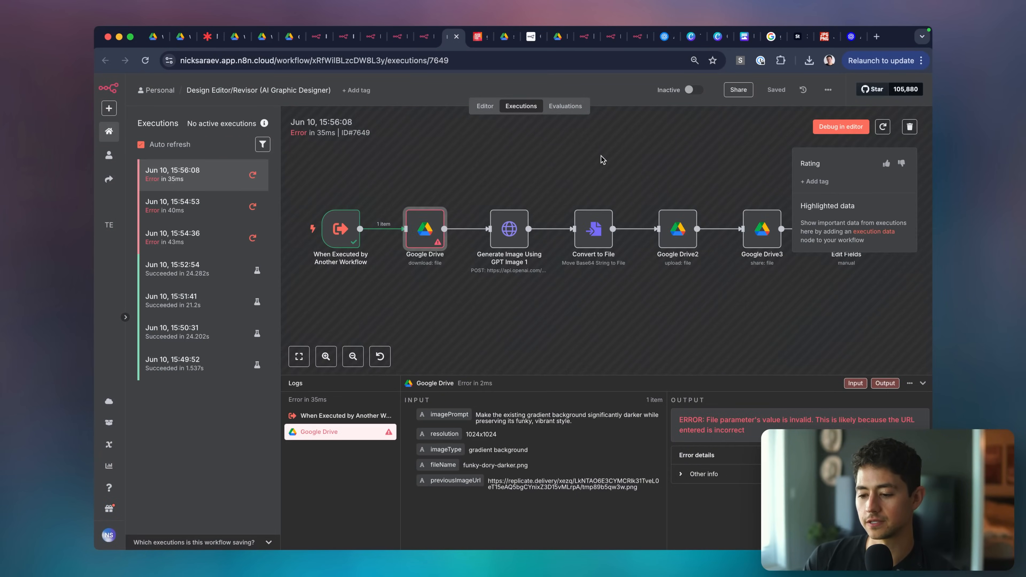
click(398, 36)
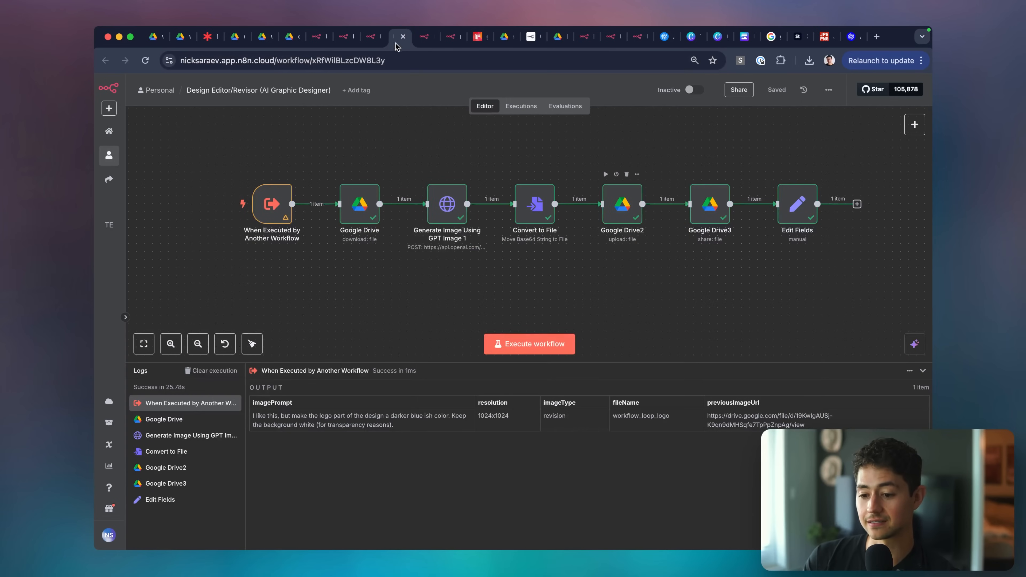
Move the trigger aside and insert a Switch node before the Google Drive download.
click(922, 371)
scroll(521, 331, left, 1)
scroll(222, 340, left, 4)
drag(455, 315, 303, 316)
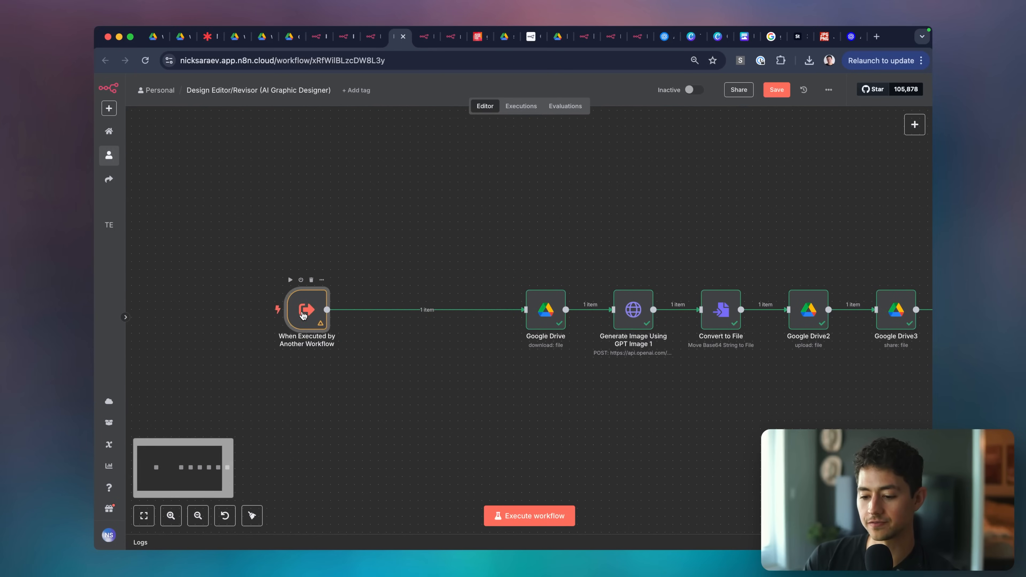
scroll(404, 320, up, 3)
click(443, 299)
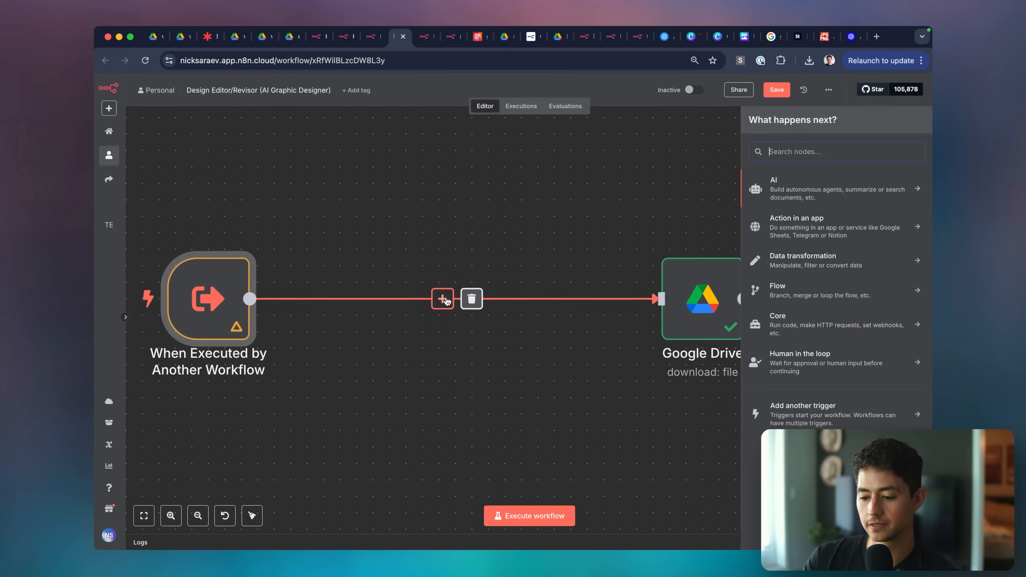
text(switch)
key(Return)
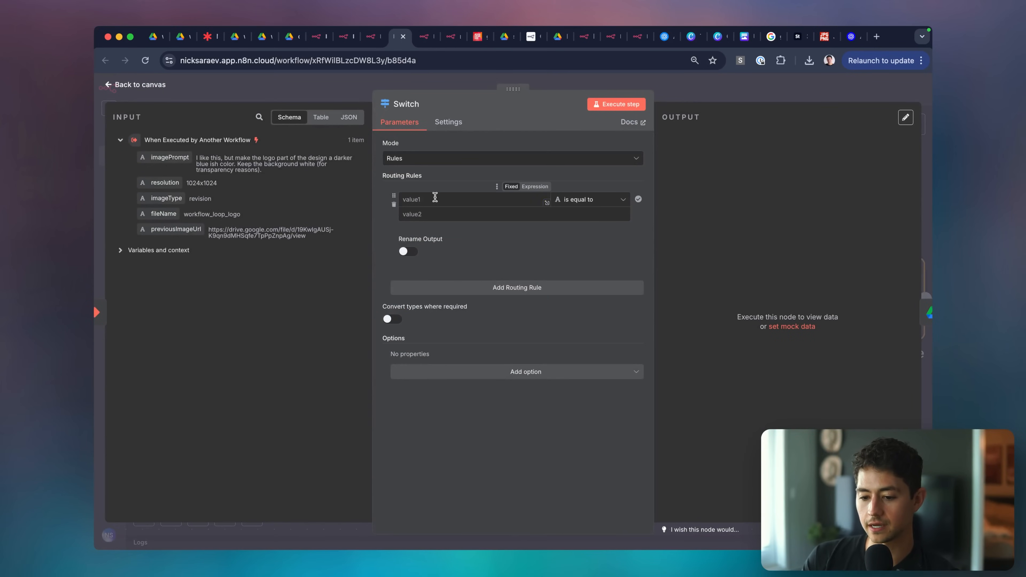
Make the Switch's first rule test whether previousImageUrl contains a value.
drag(175, 229, 444, 200)
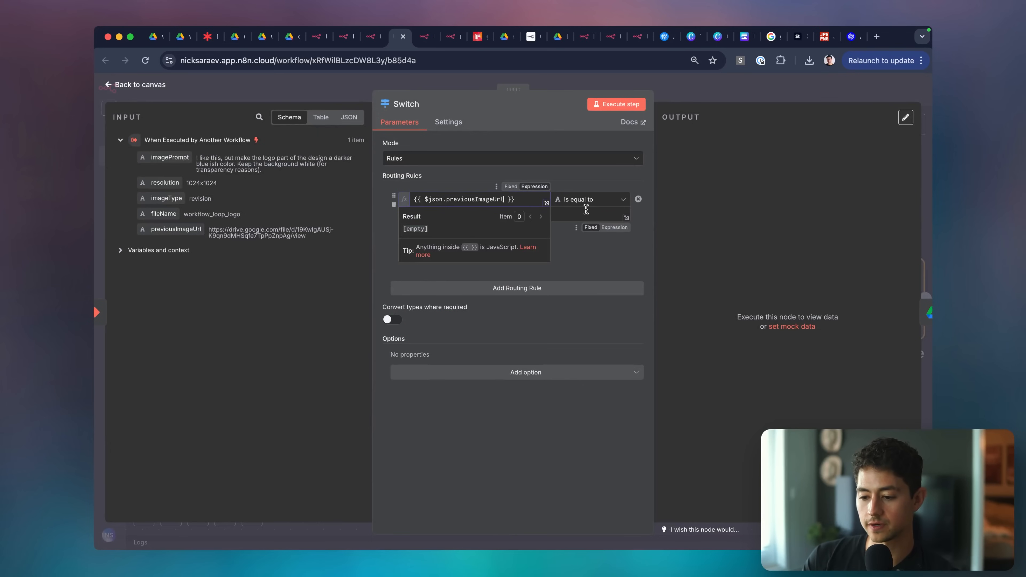
click(588, 199)
mouse_move(600, 225)
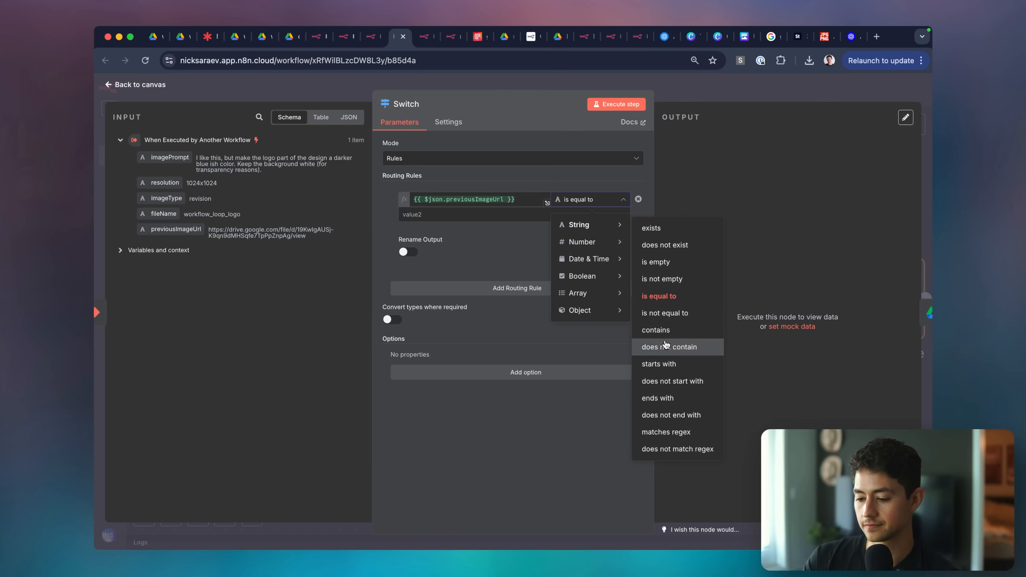
click(663, 330)
click(465, 217)
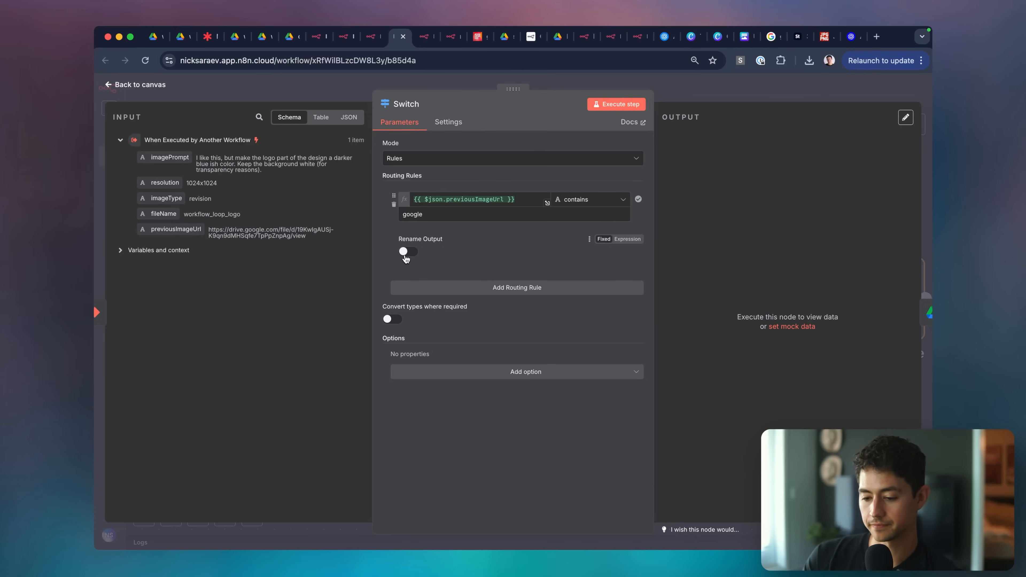
Add a second rule matching previousImageUrl that does not contain 'goo'.
click(487, 289)
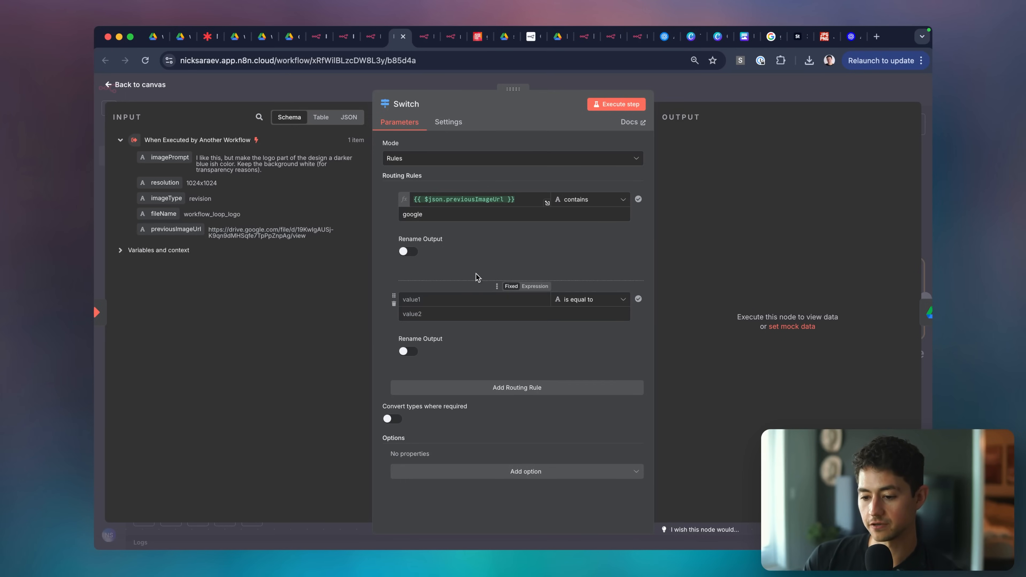
click(477, 199)
key(ctrl+a)
key(ctrl+c)
click(477, 299)
key(ctrl+v)
click(580, 299)
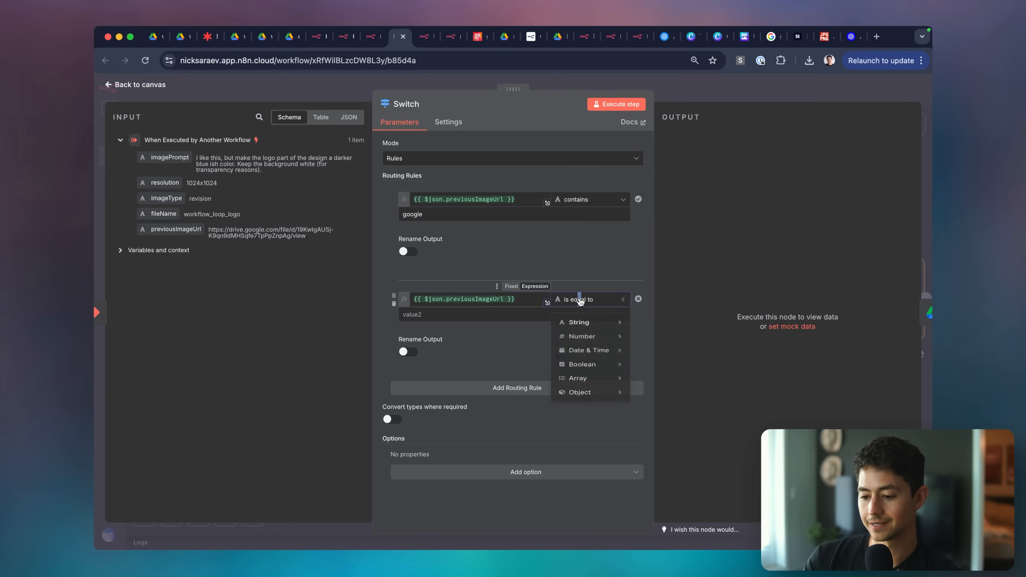
mouse_move(582, 322)
click(665, 233)
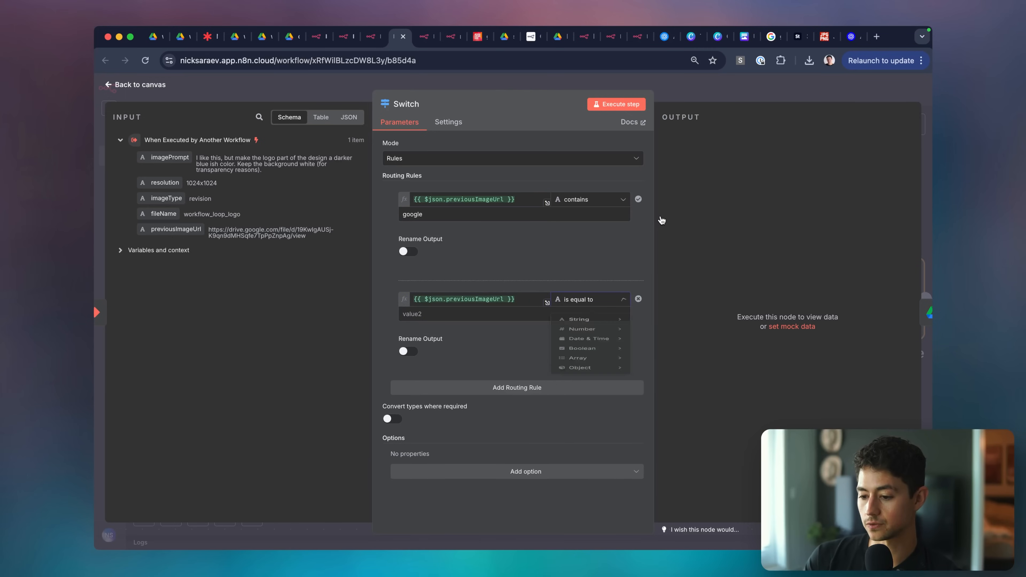
click(511, 315)
text(google)
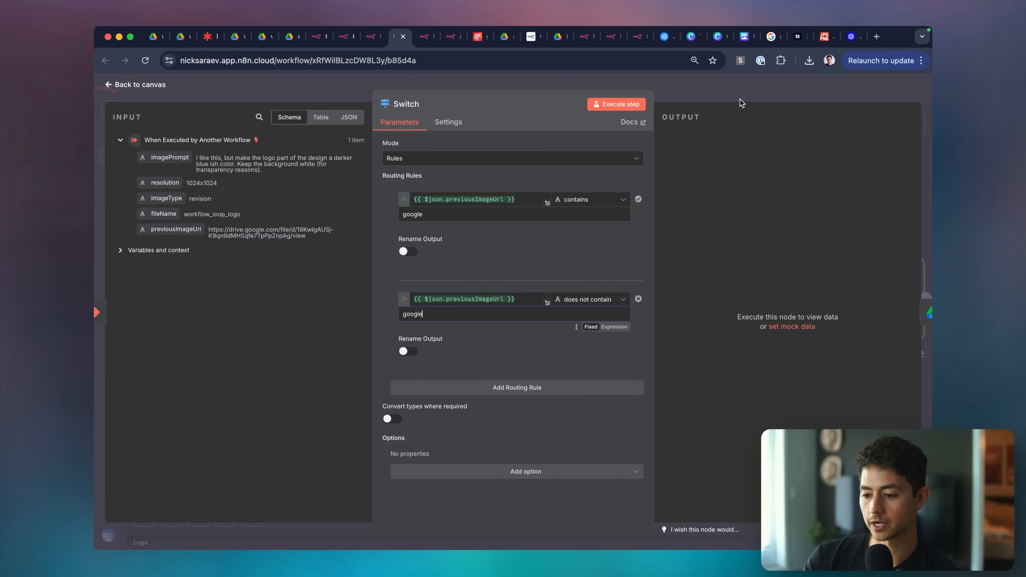
click(742, 104)
Give the Switch's two outputs custom names for Google and Non-Google URLs.
scroll(669, 243, down, 3)
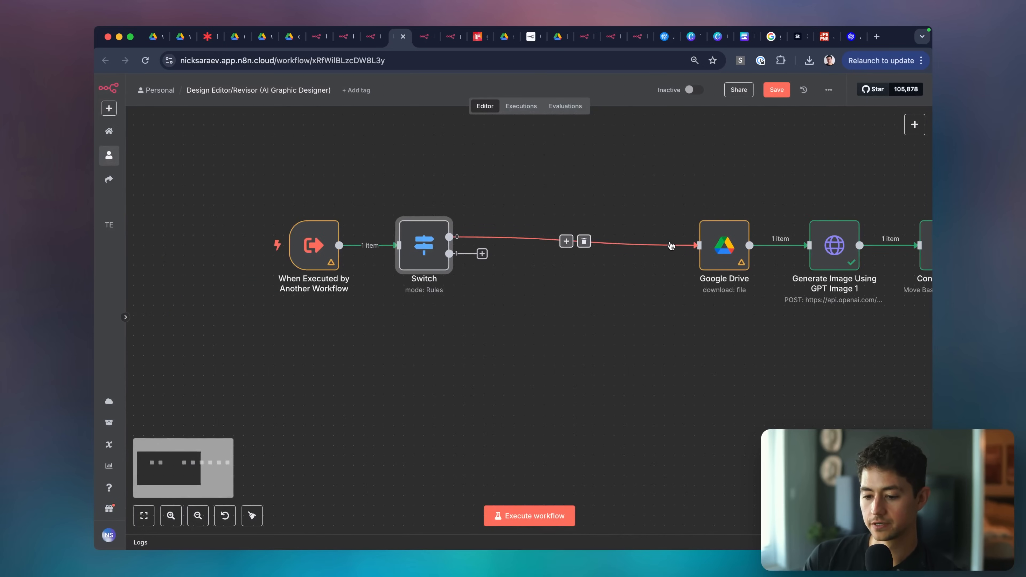
double_click(407, 258)
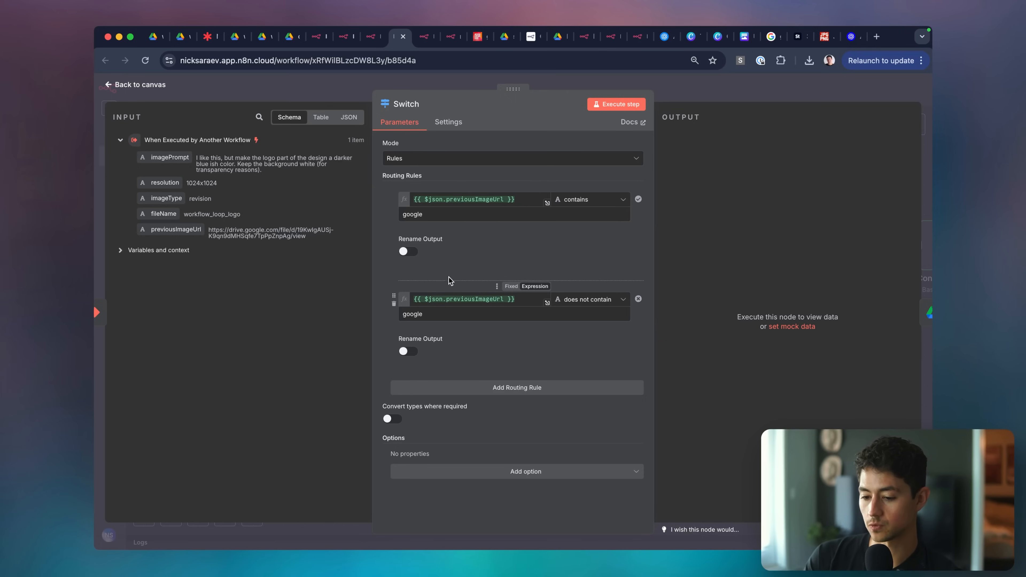
click(406, 252)
click(437, 281)
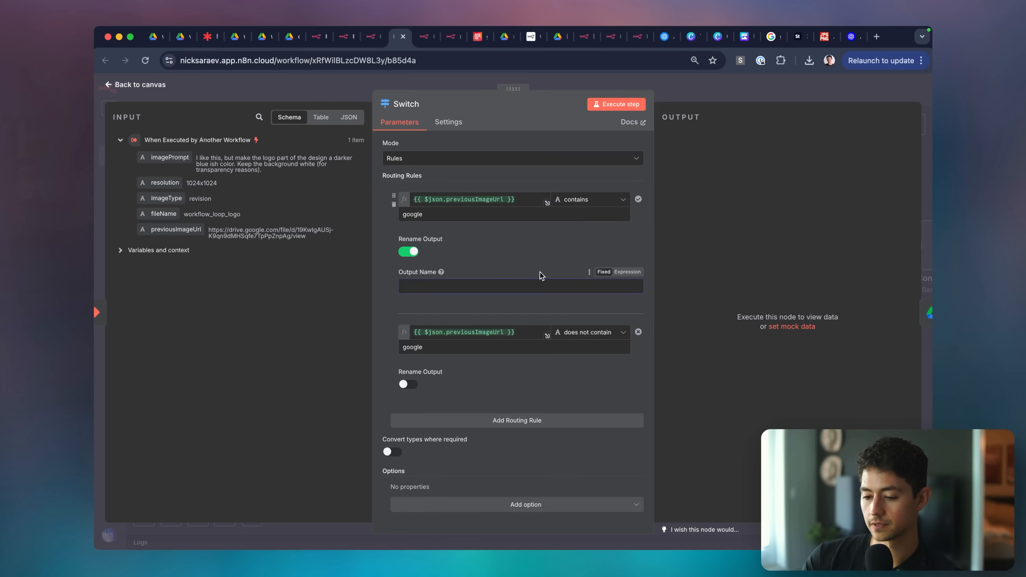
click(406, 384)
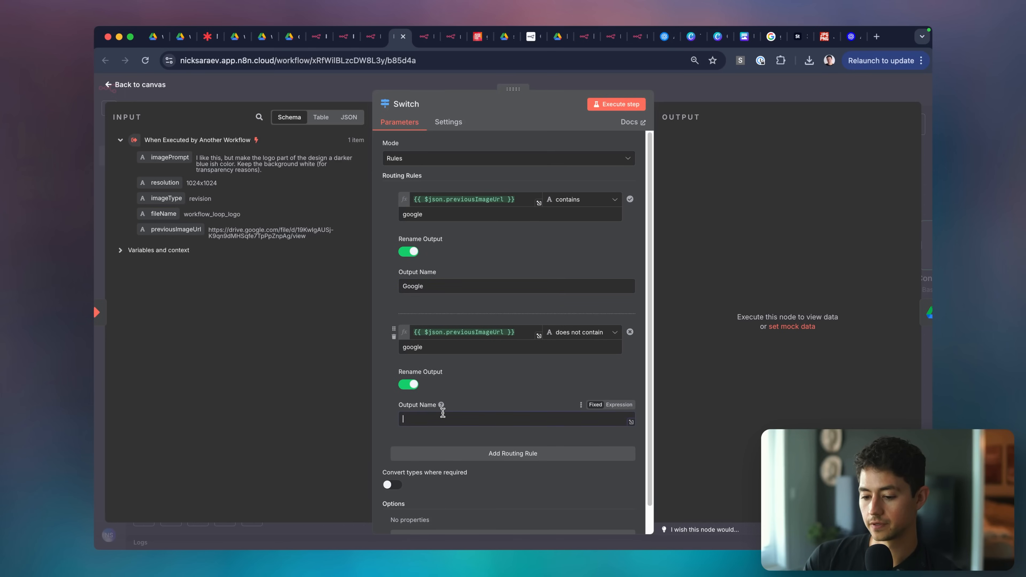
scroll(490, 404, down, 1)
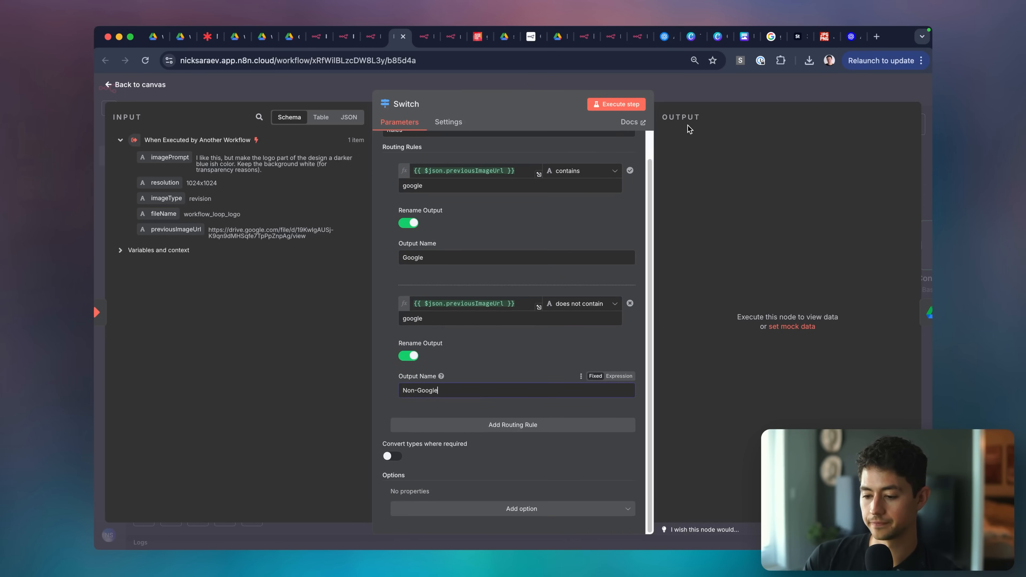
click(705, 84)
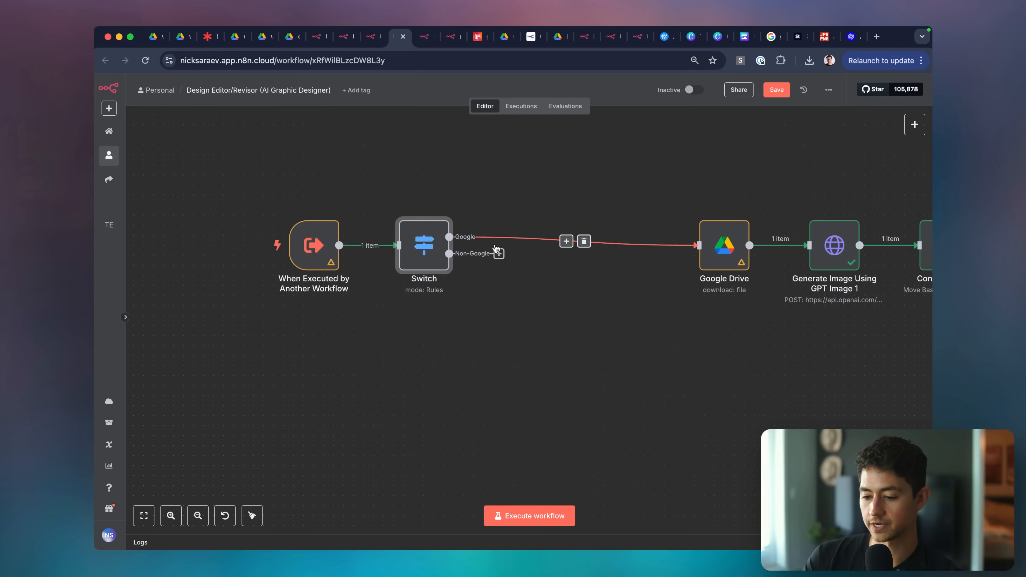
Add an HTTP Request node on the Non-Google branch, run previous nodes, and inspect the trigger.
scroll(496, 249, right, 3)
click(410, 204)
text(http)
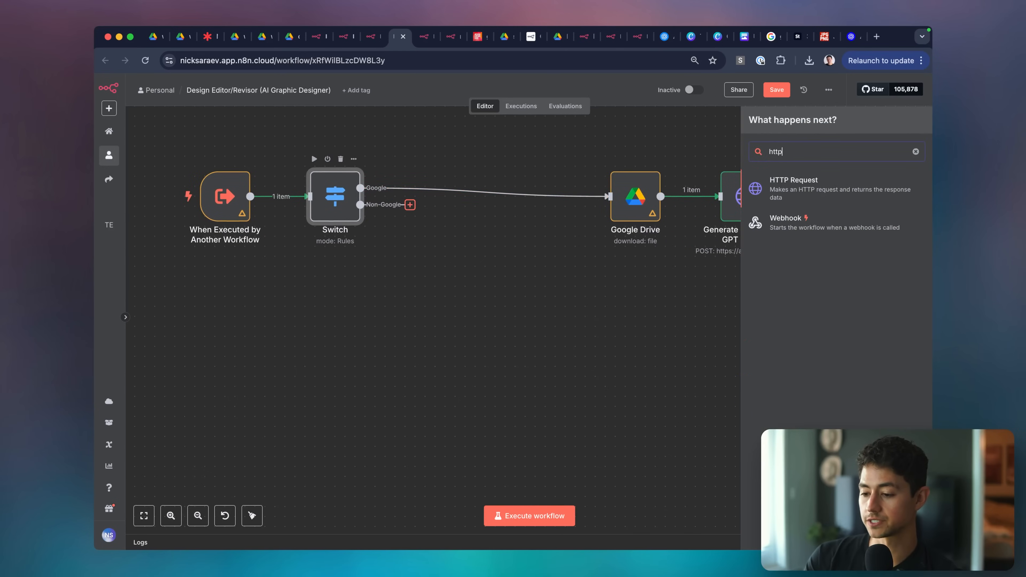
key(Return)
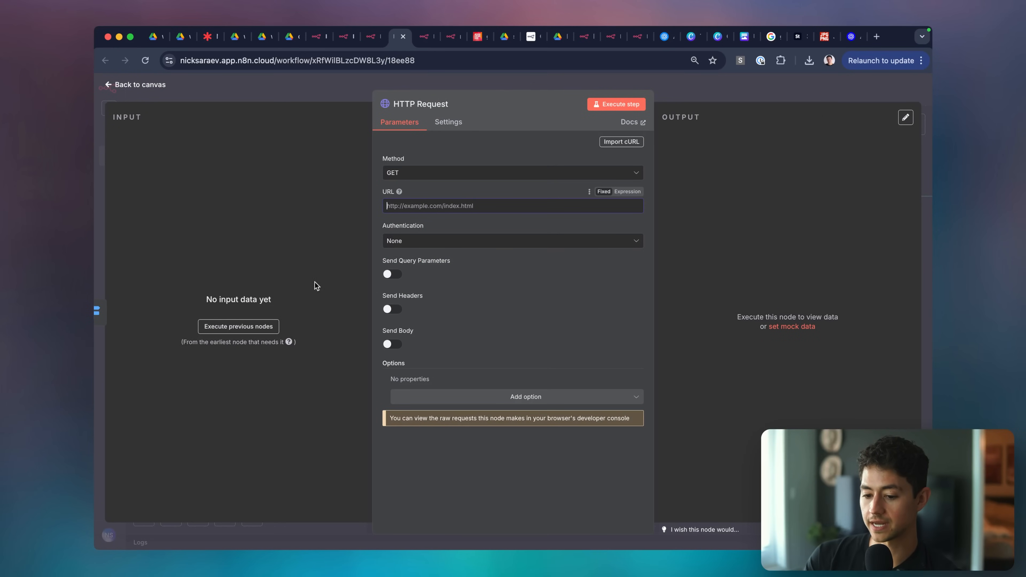
click(239, 327)
double_click(231, 210)
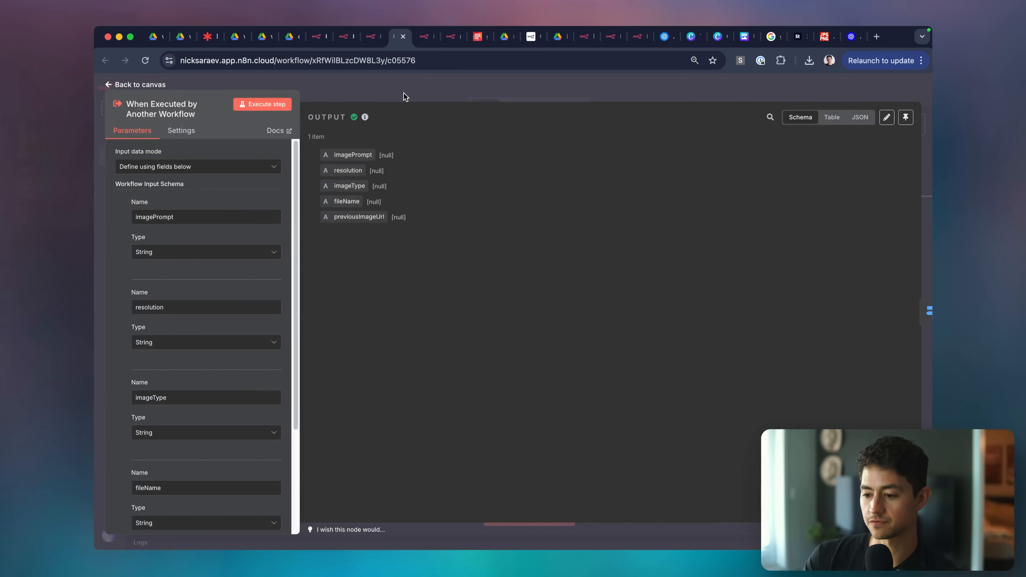
Copy the failed Edit/Revise Image tool's input JSON from the AI Graphic Designer execution logs.
key(Escape)
click(365, 37)
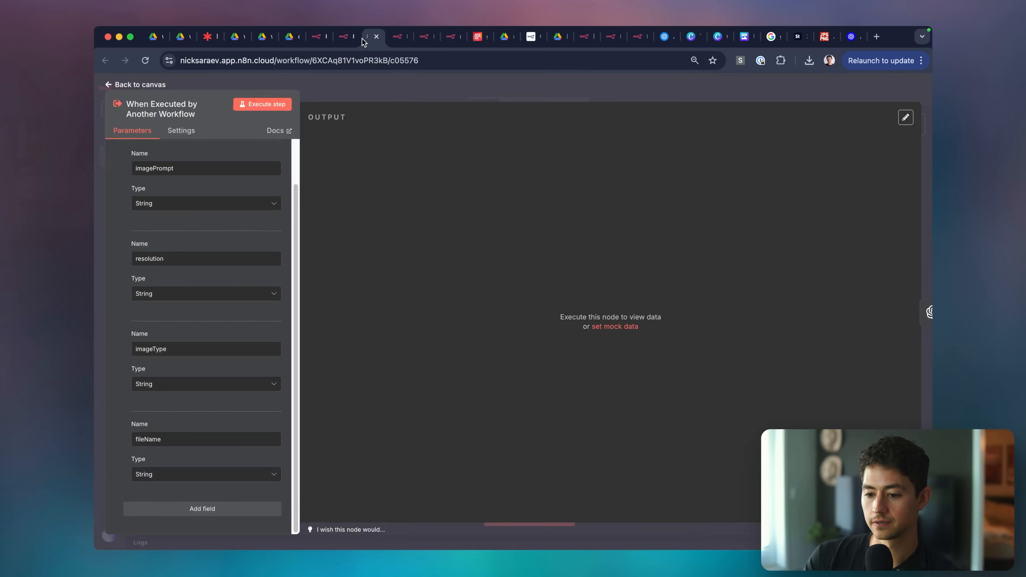
key(Escape)
click(424, 36)
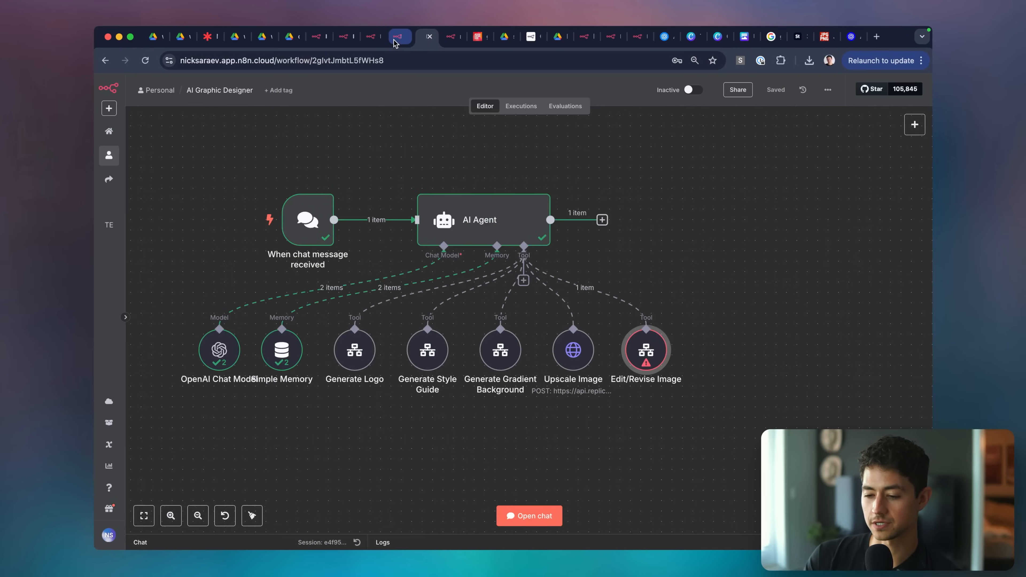
double_click(654, 350)
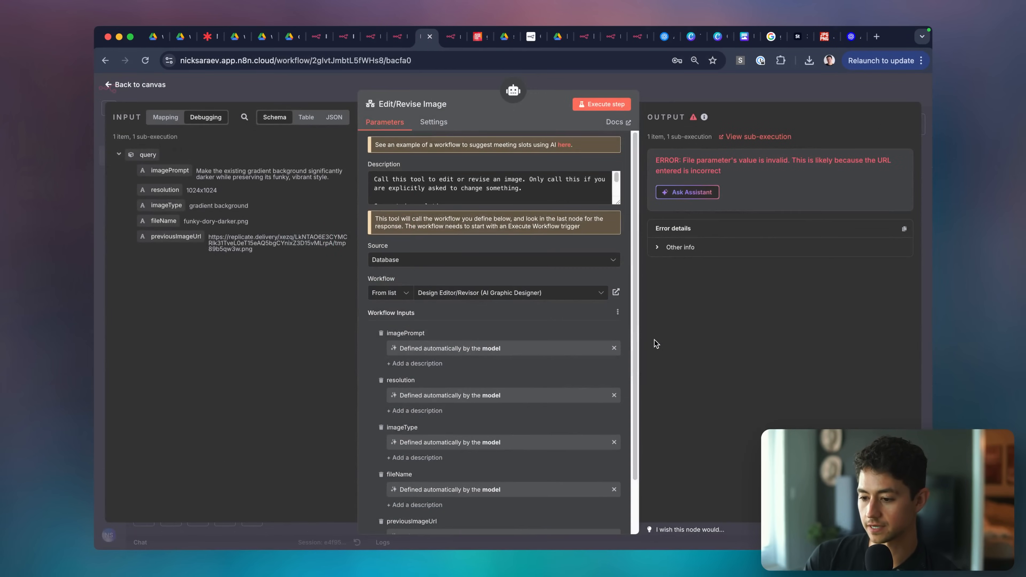
key(Escape)
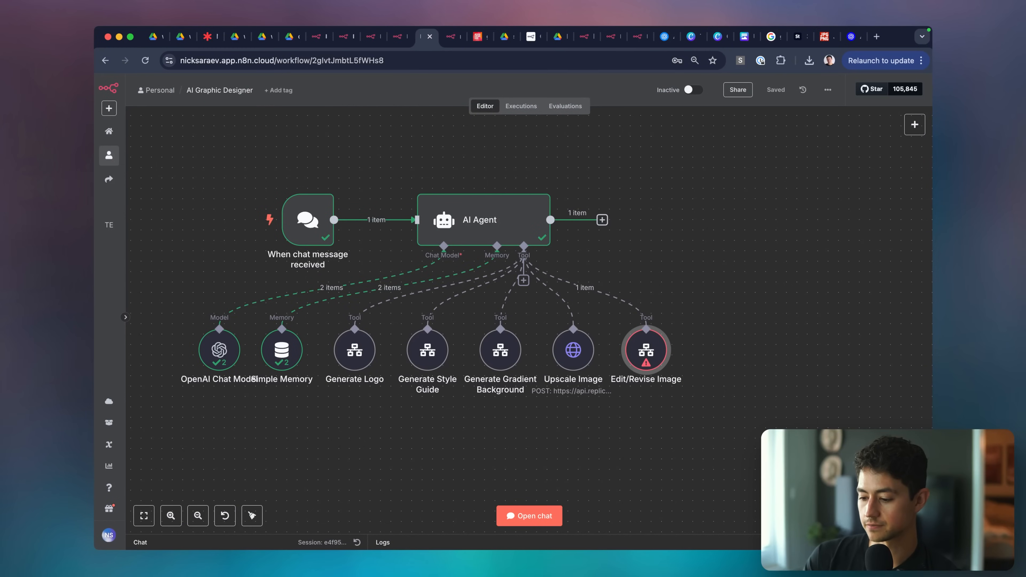
click(768, 543)
drag(751, 476, 753, 272)
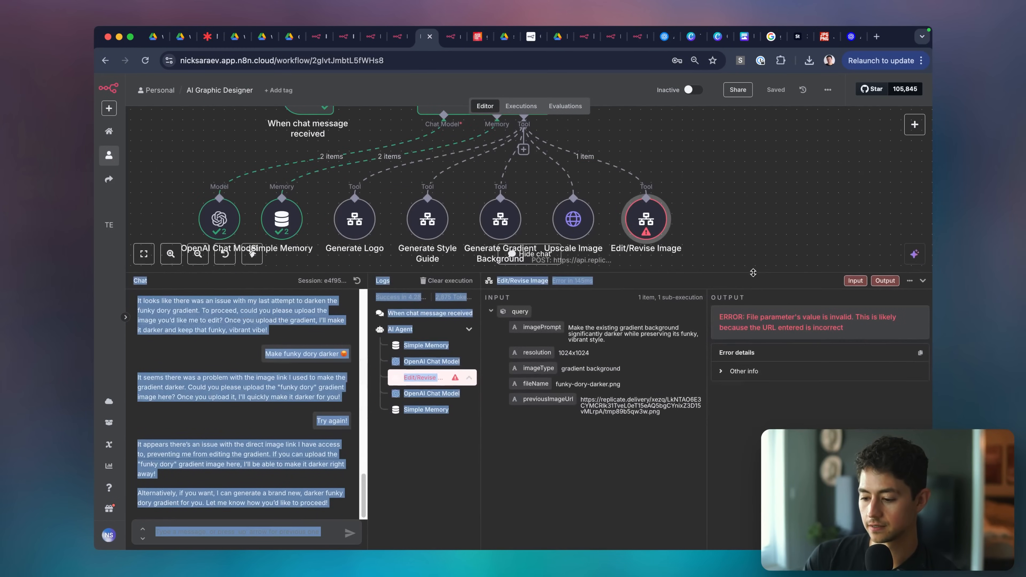
click(593, 438)
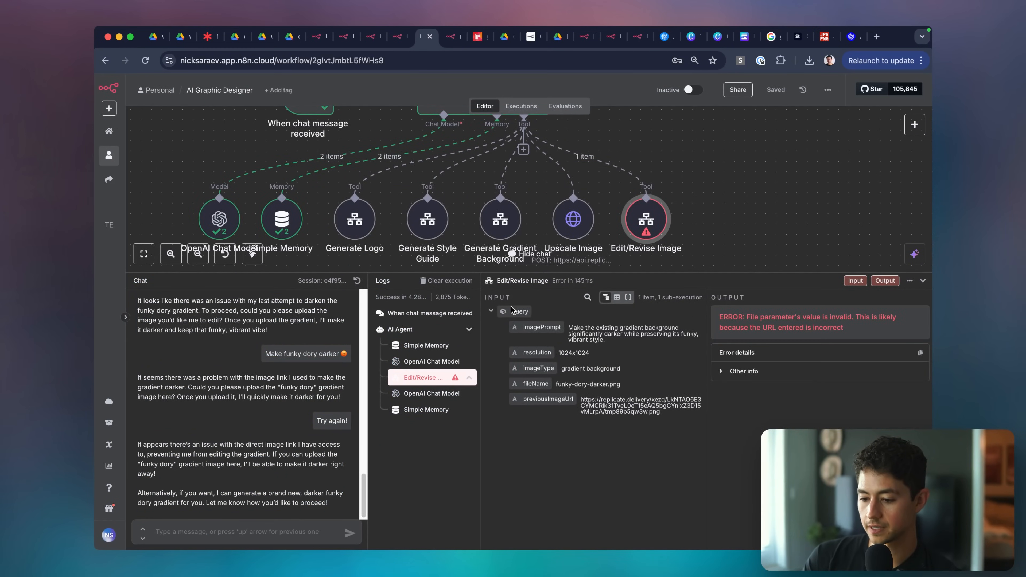
click(628, 300)
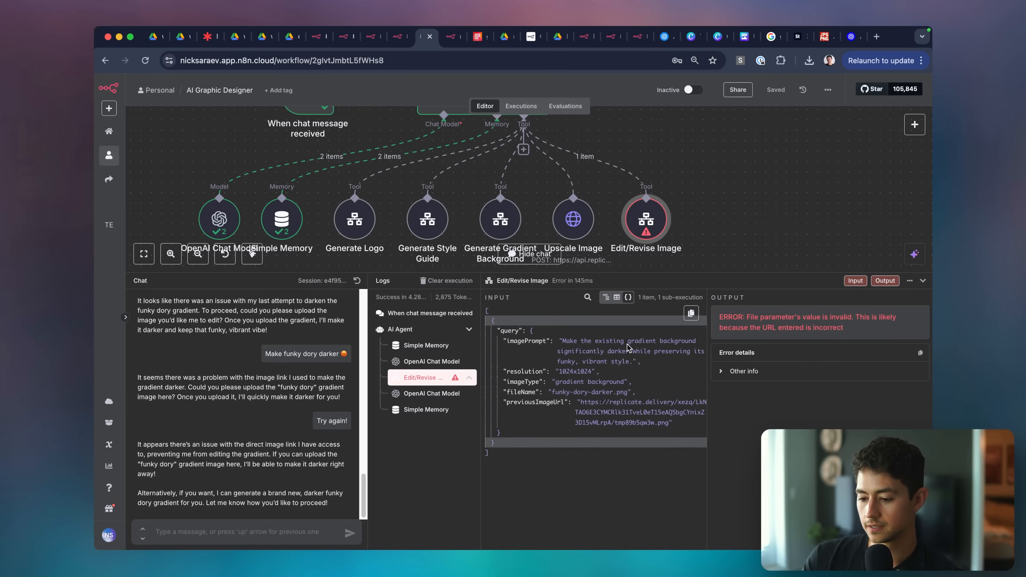
drag(683, 424, 502, 344)
key(cmd+c)
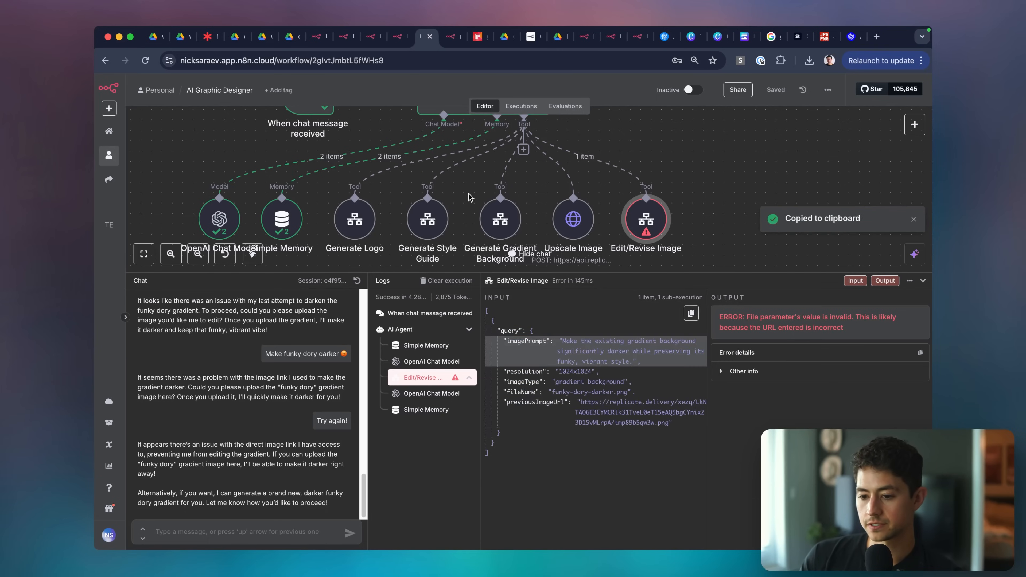
Paste the copied JSON into the When Executed by Another Workflow trigger's output editor.
click(449, 39)
click(428, 40)
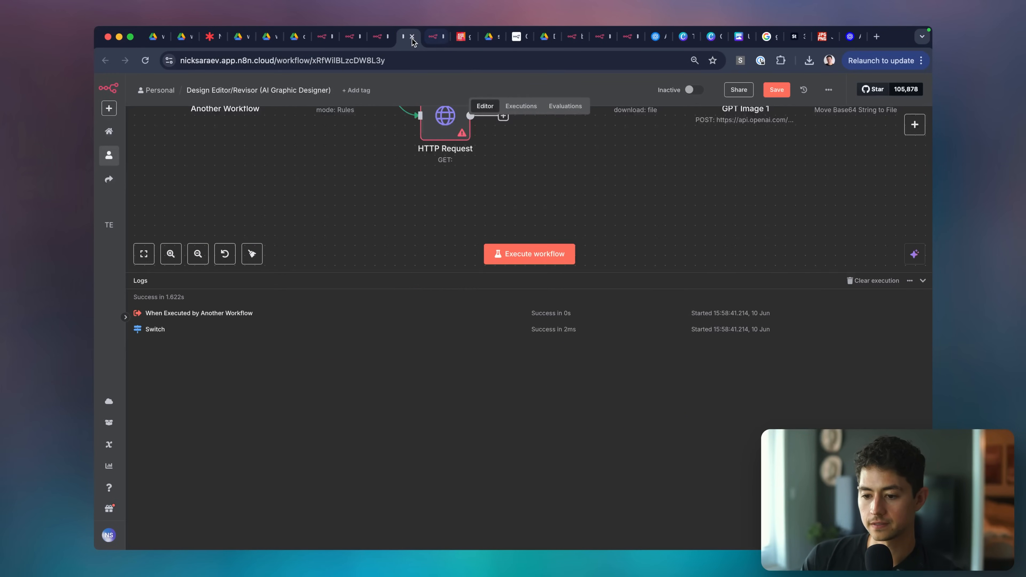
click(923, 281)
double_click(232, 237)
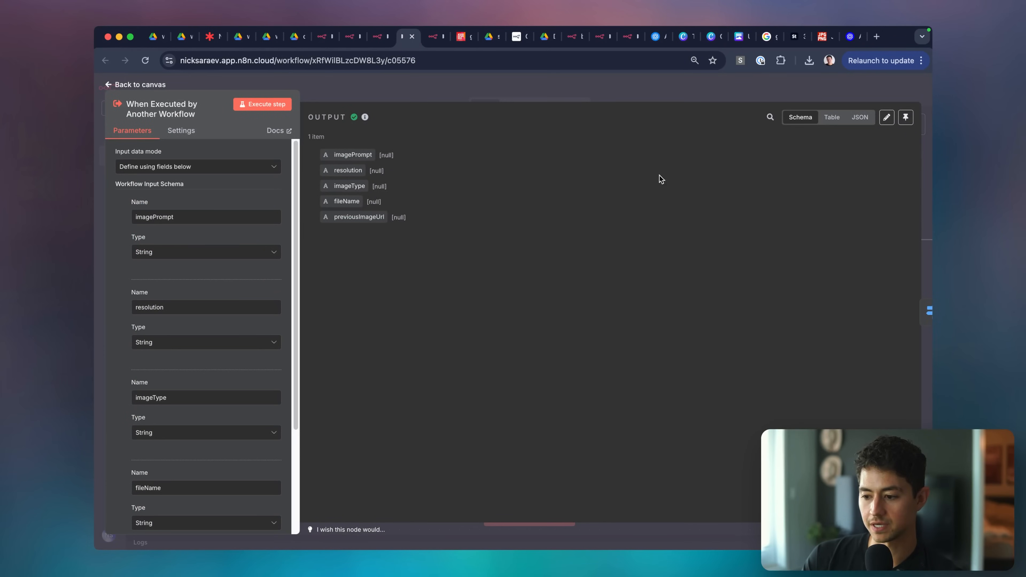
click(887, 117)
key(cmd+a)
key(cmd+v)
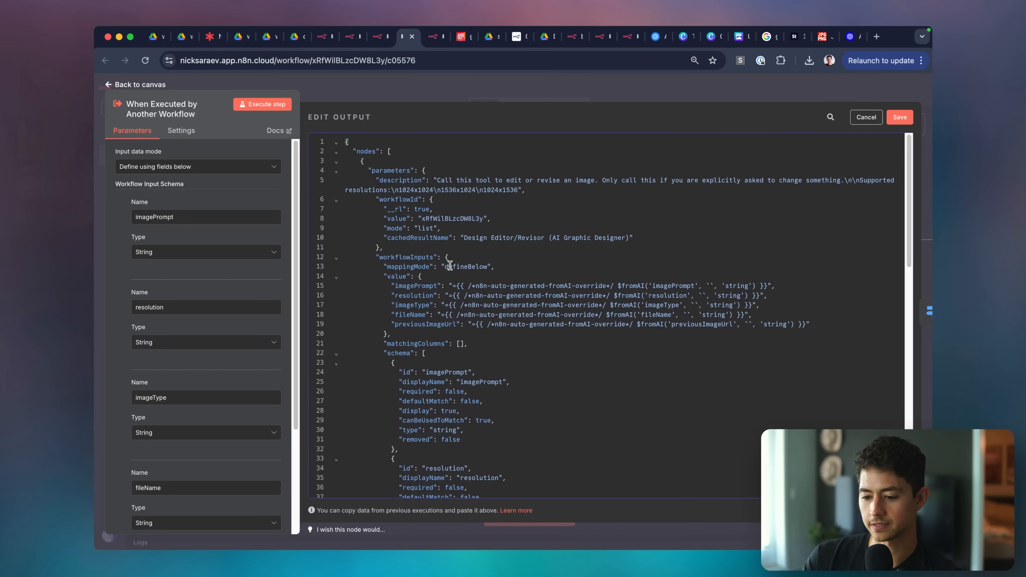
Try trimming the wrapper lines from the pasted JSON, then undo back to the full paste.
drag(462, 276, 343, 137)
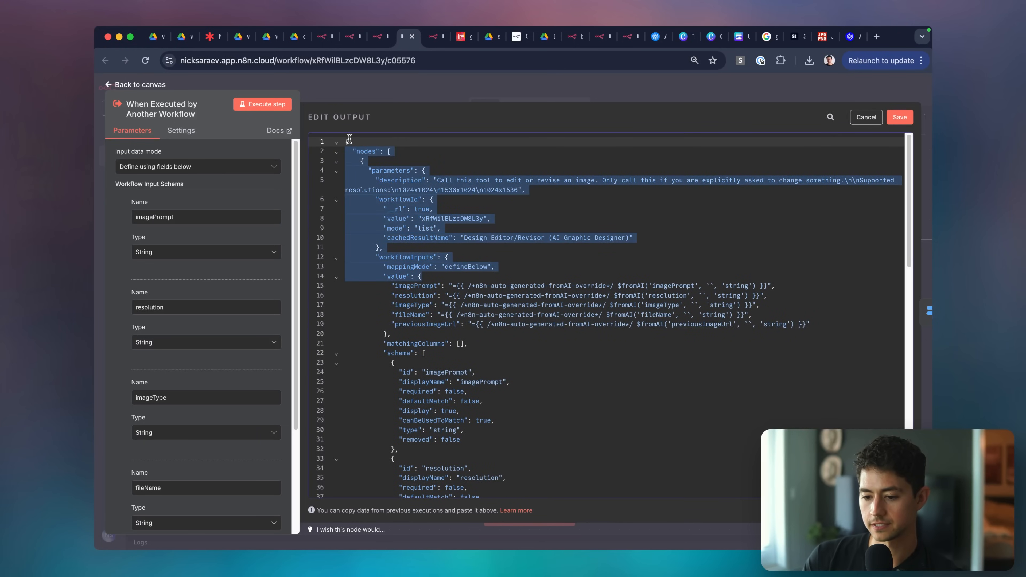
key(BackSpace)
drag(376, 202, 552, 550)
key(BackSpace)
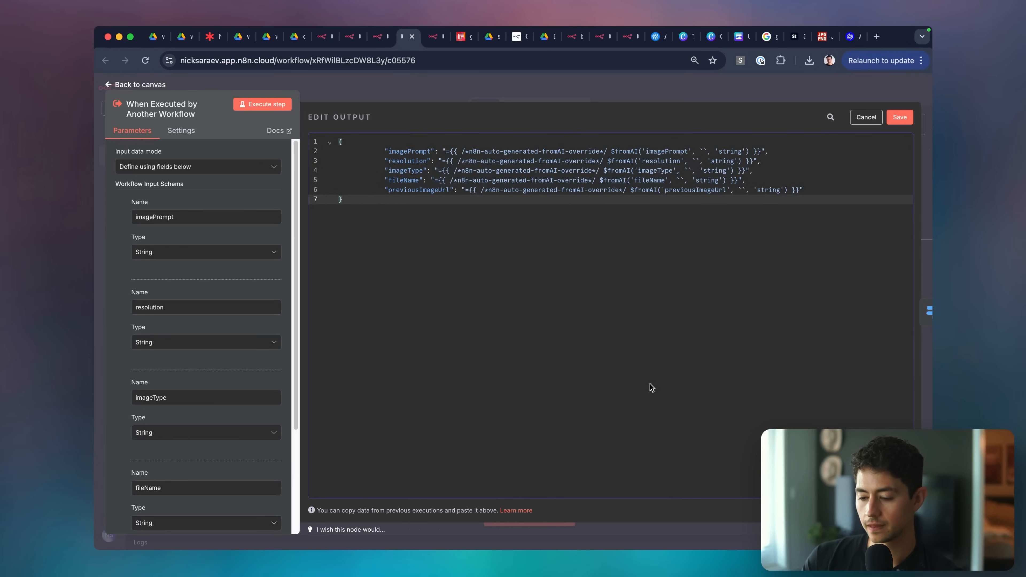
key(super+a)
key(super+z)
key(super+z)
key(super+z)
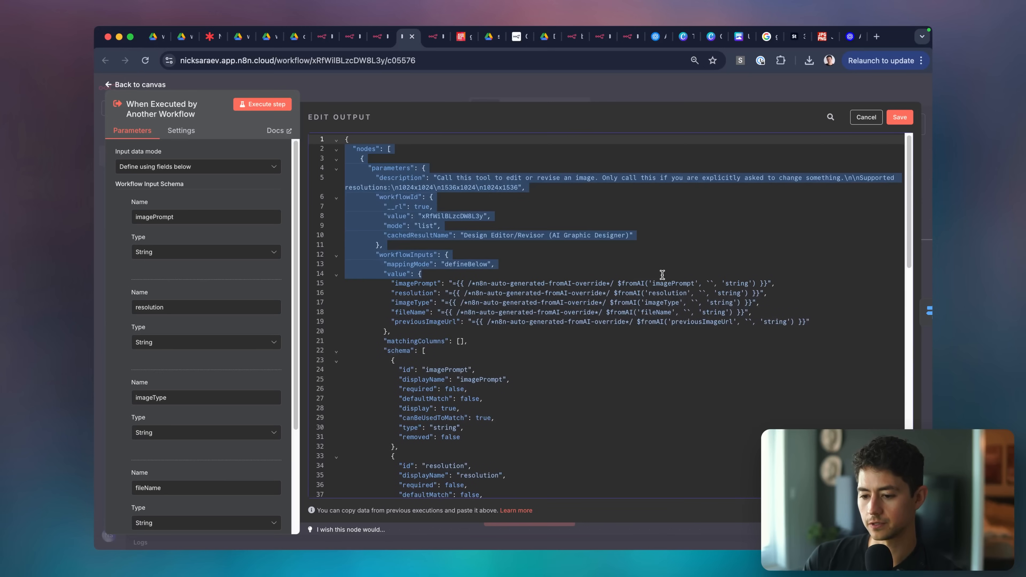
key(super+shift+z)
key(super+z)
scroll(662, 274, down, 15)
scroll(662, 275, up, 15)
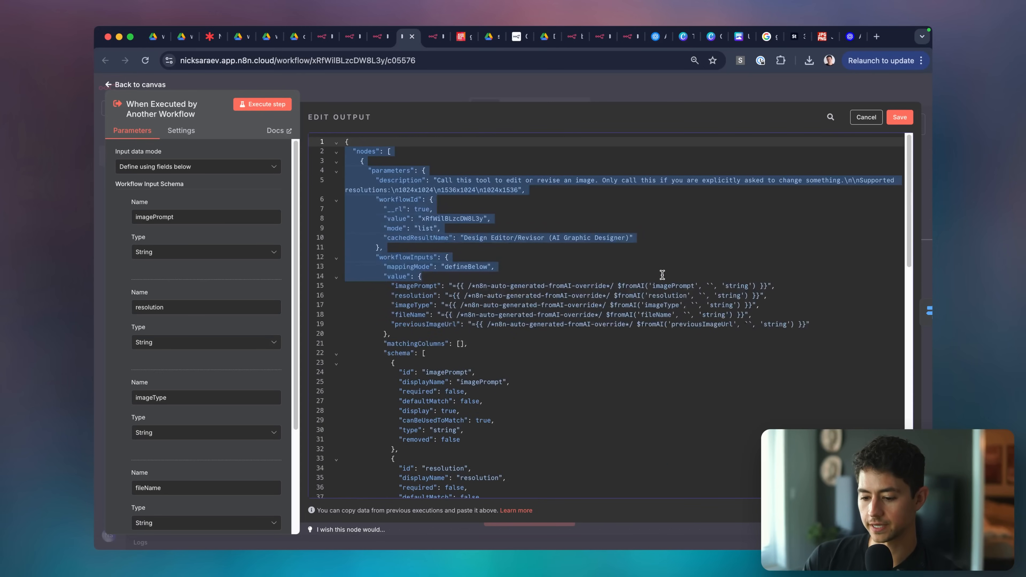
click(662, 275)
Copy just the query object, from imagePrompt through previousImageUrl, from the failed tool's input.
key(ctrl+Tab)
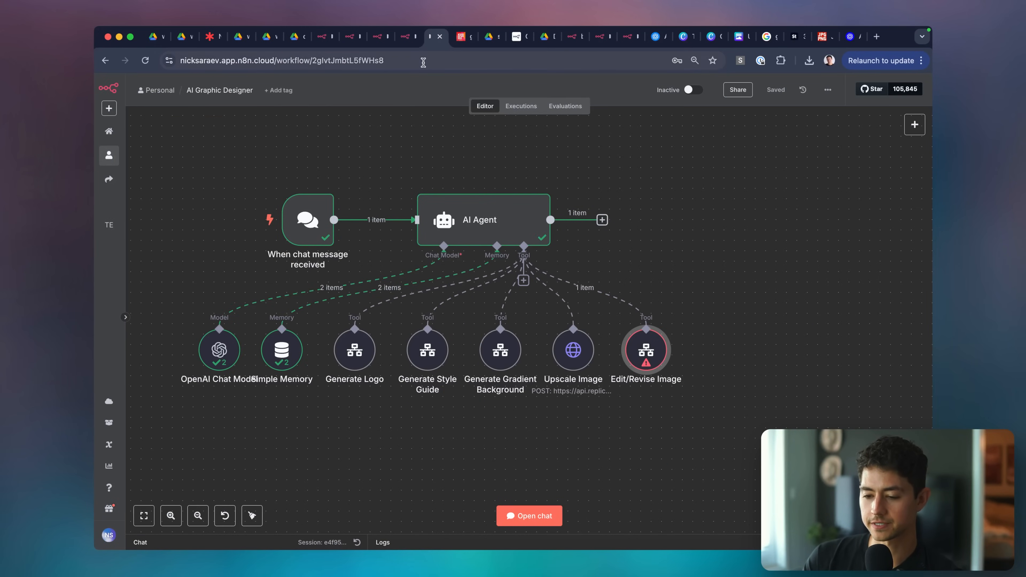
click(688, 539)
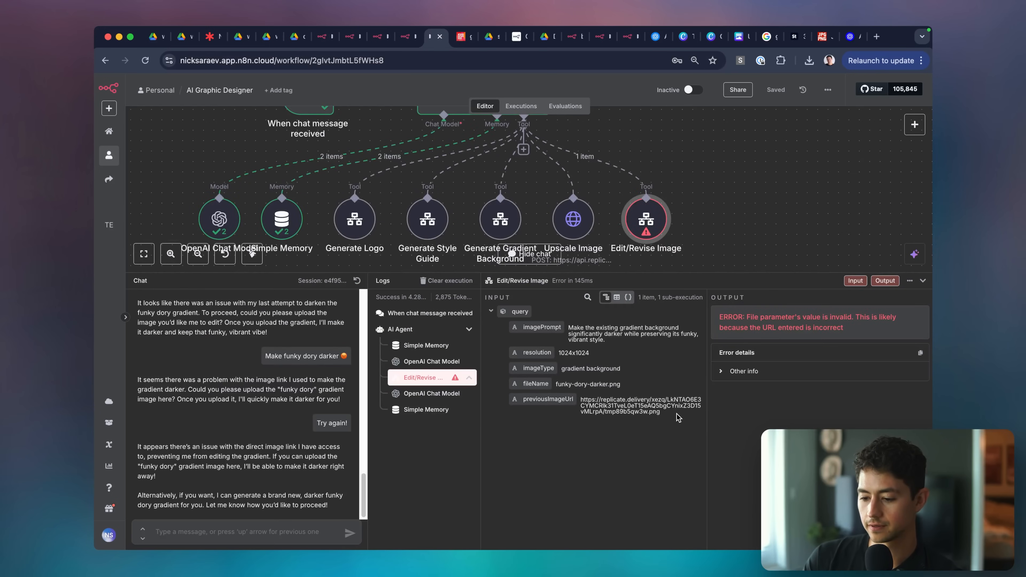
click(628, 298)
triple_click(618, 362)
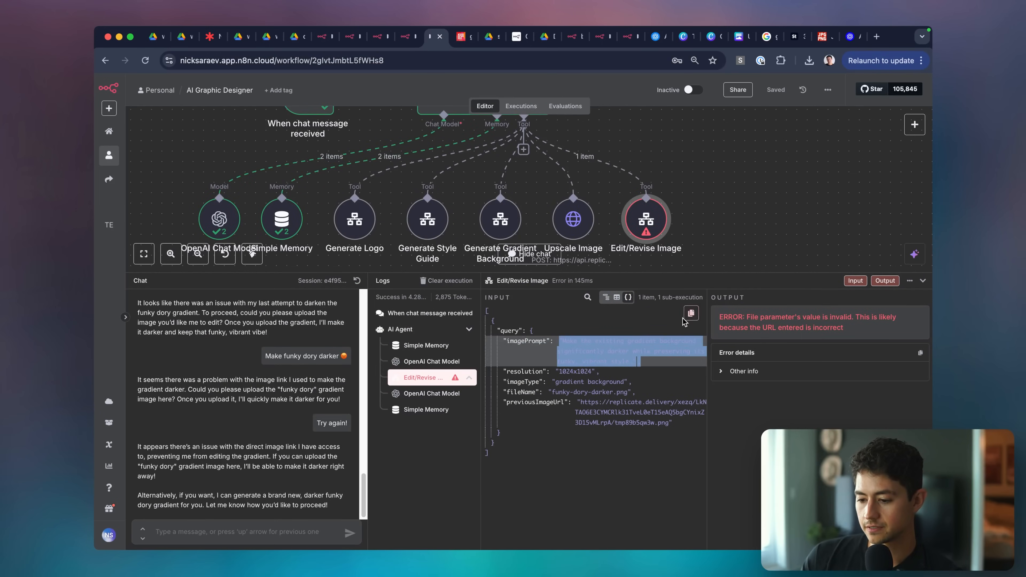
key(super+t)
key(super+v)
key(super+w)
triple_click(641, 414)
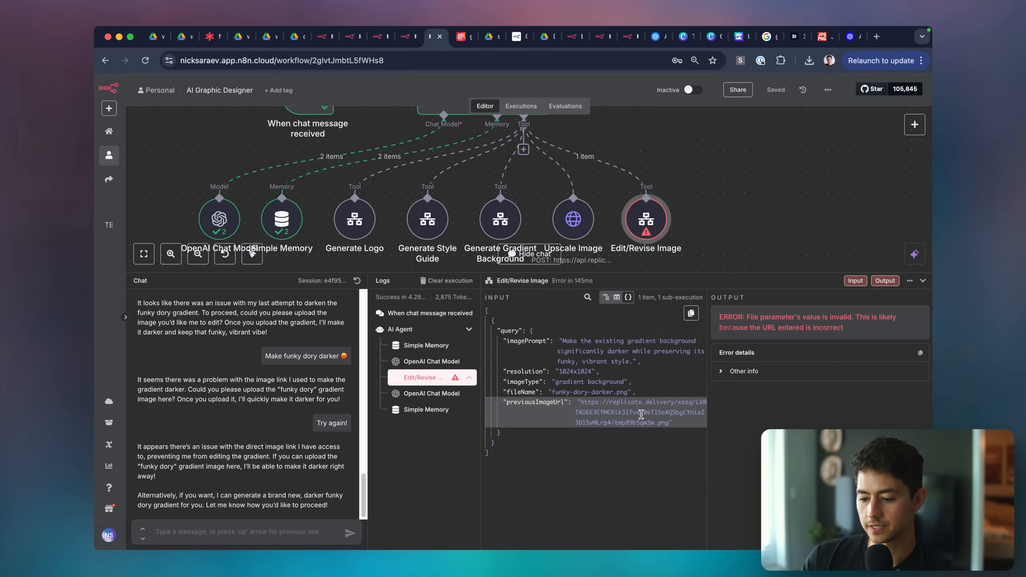
drag(505, 445, 498, 326)
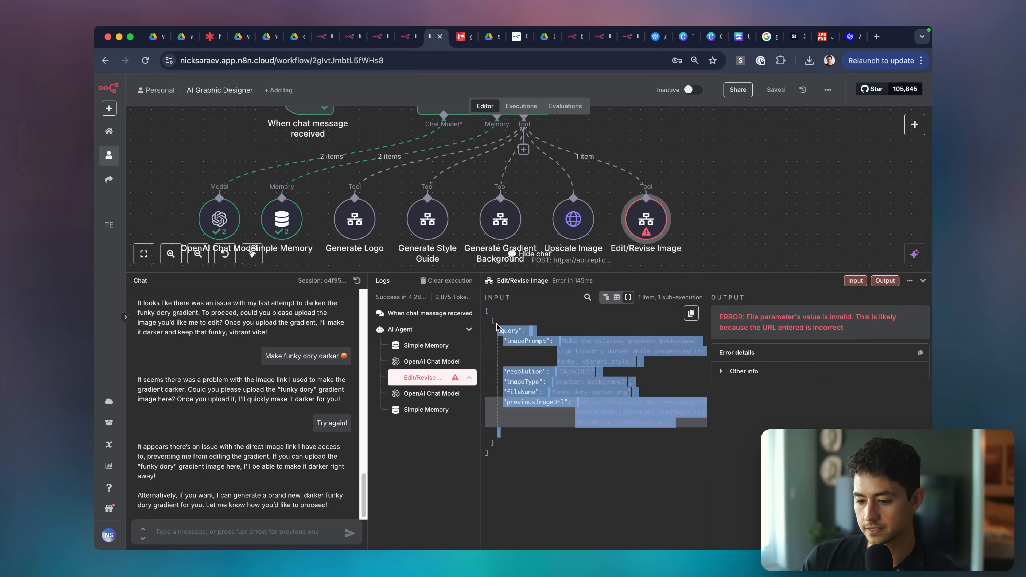
right_click(532, 335)
click(562, 357)
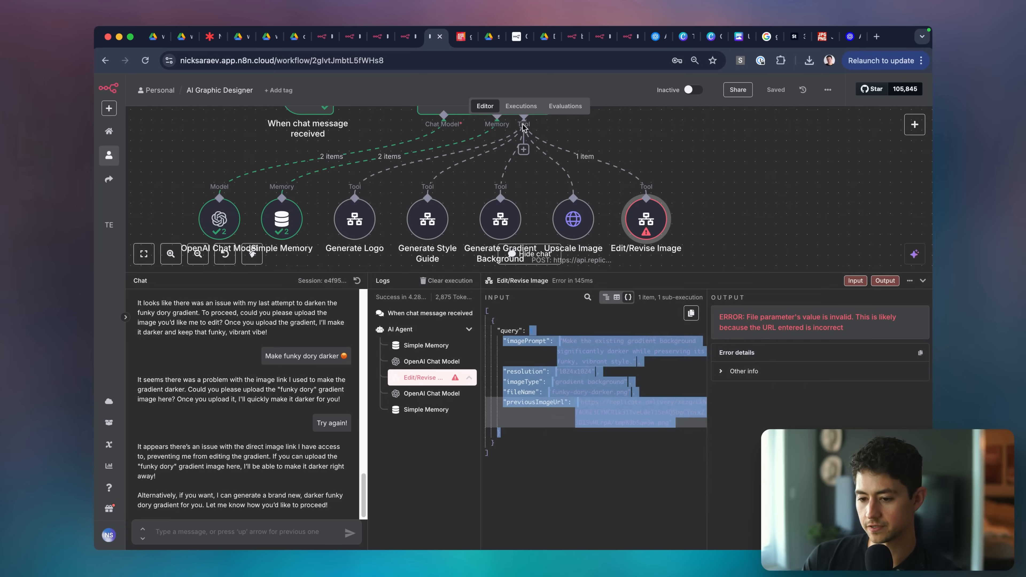
click(480, 61)
key(super+v)
click(439, 36)
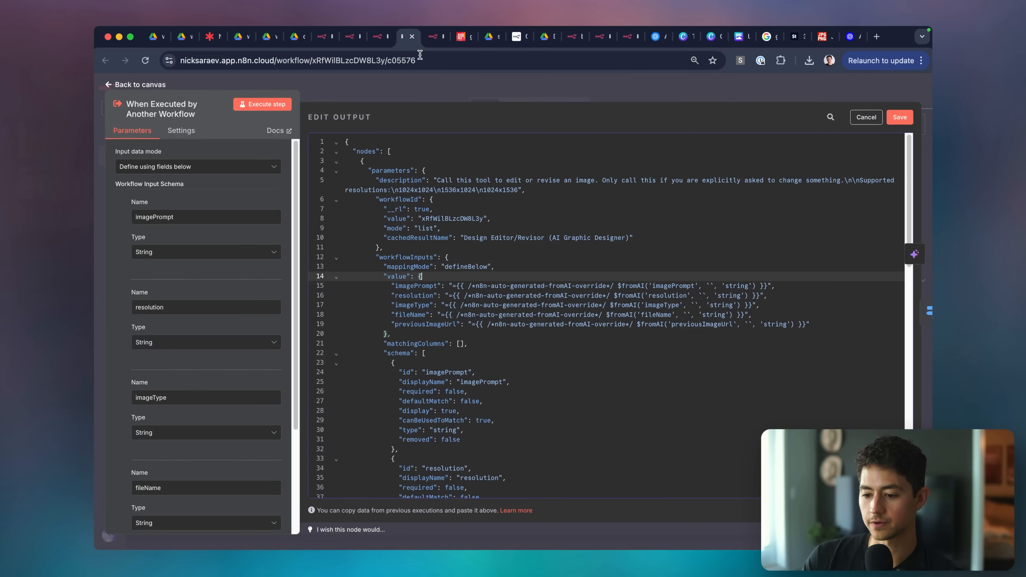
Replace the trigger's output with the copied query values and save them as pinned data.
click(539, 265)
key(super+a)
key(super+v)
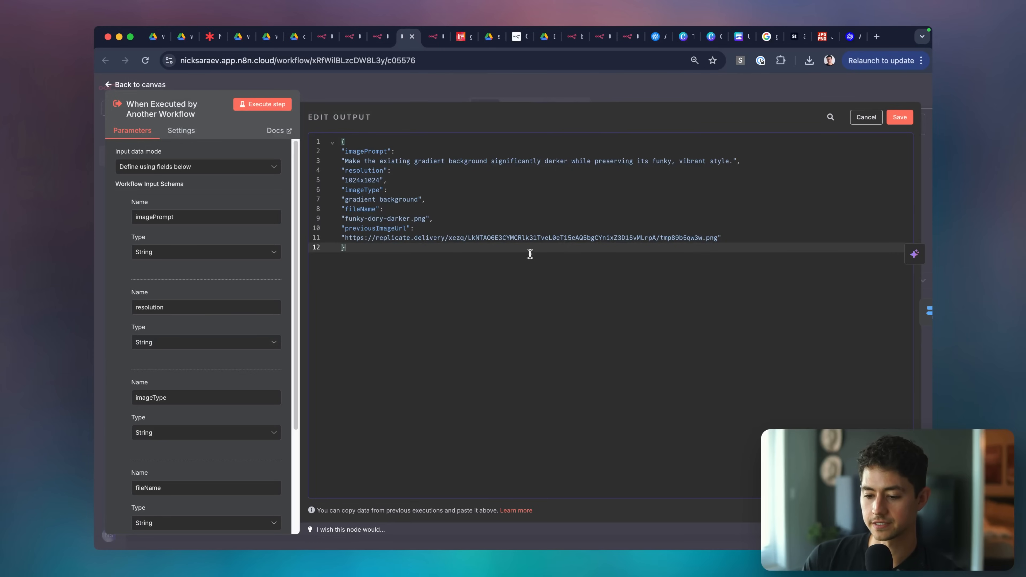
click(416, 152)
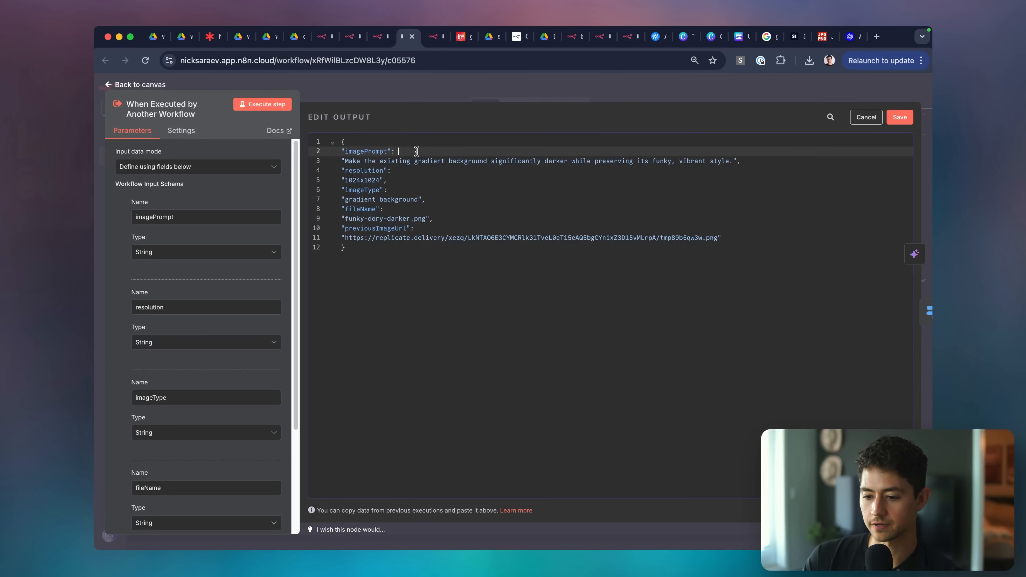
click(899, 117)
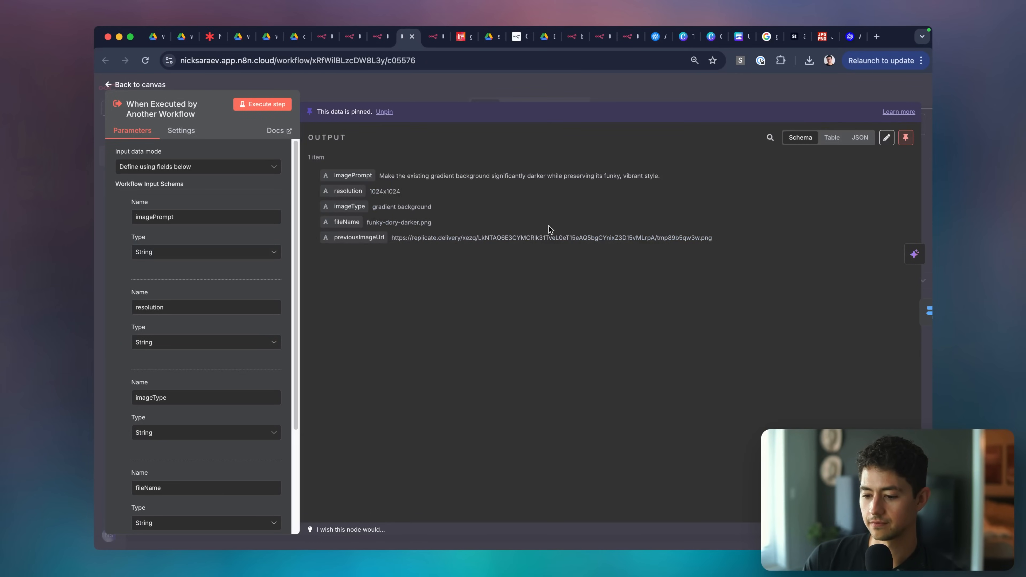
key(Escape)
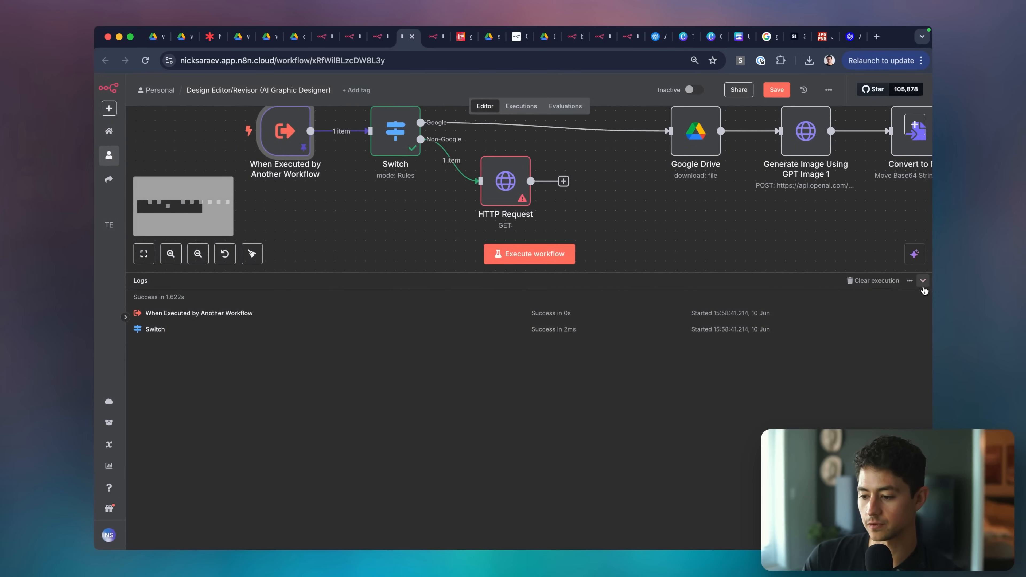
Set the HTTP Request URL to previousImageUrl and test the step.
click(923, 281)
scroll(435, 265, up, 5)
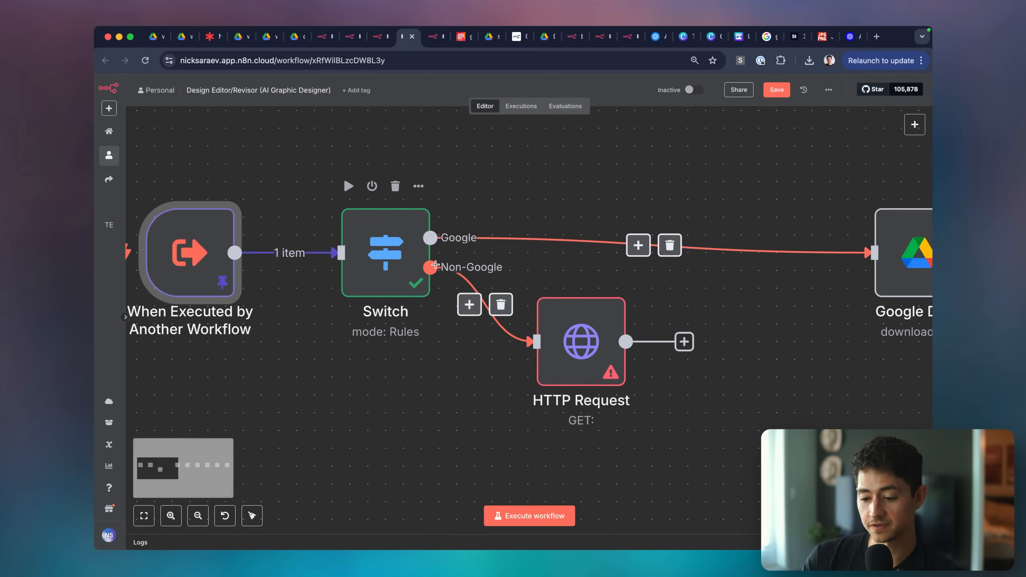
scroll(541, 303, right, 1)
click(577, 341)
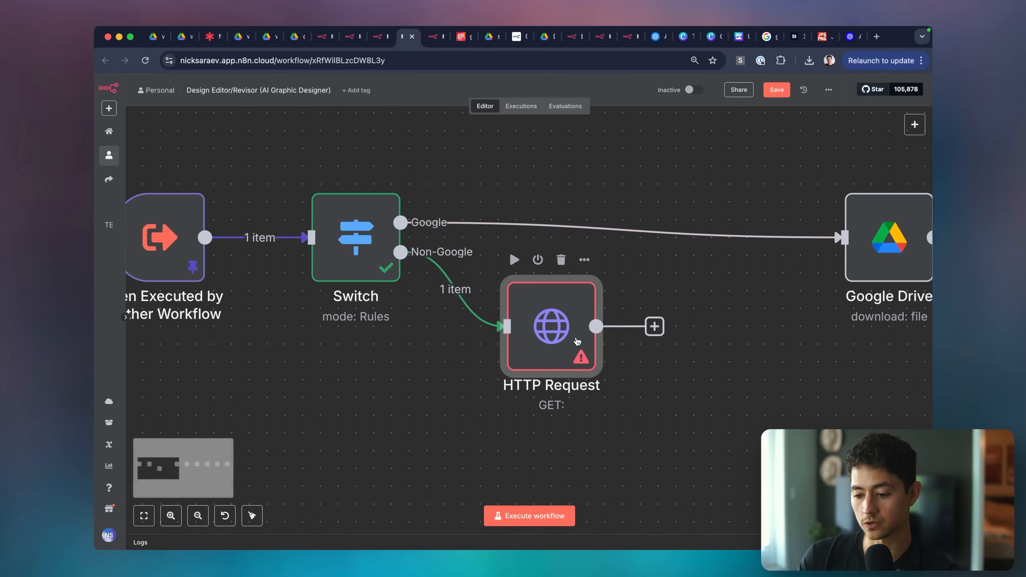
double_click(578, 342)
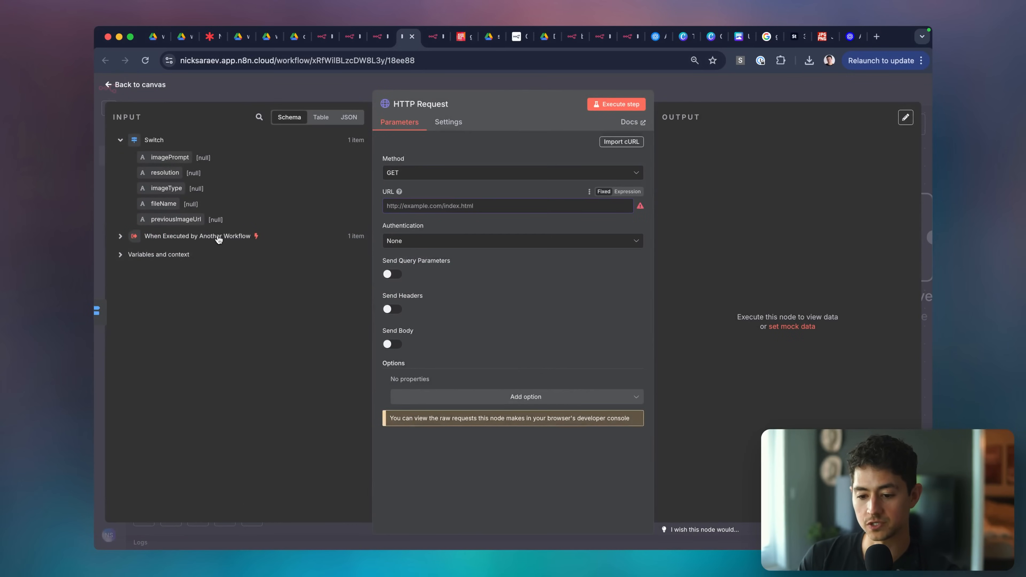
drag(190, 220, 448, 207)
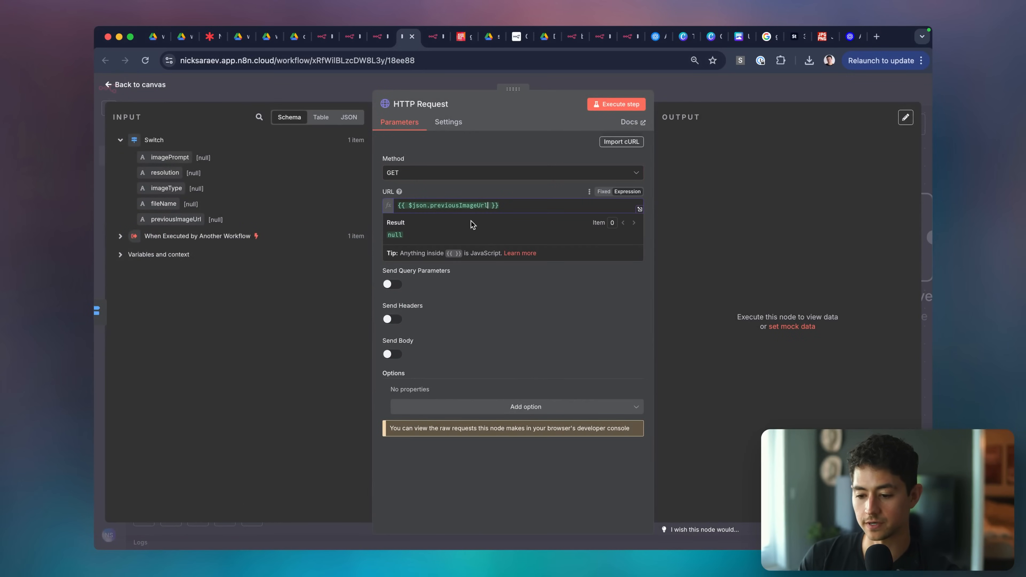
click(513, 407)
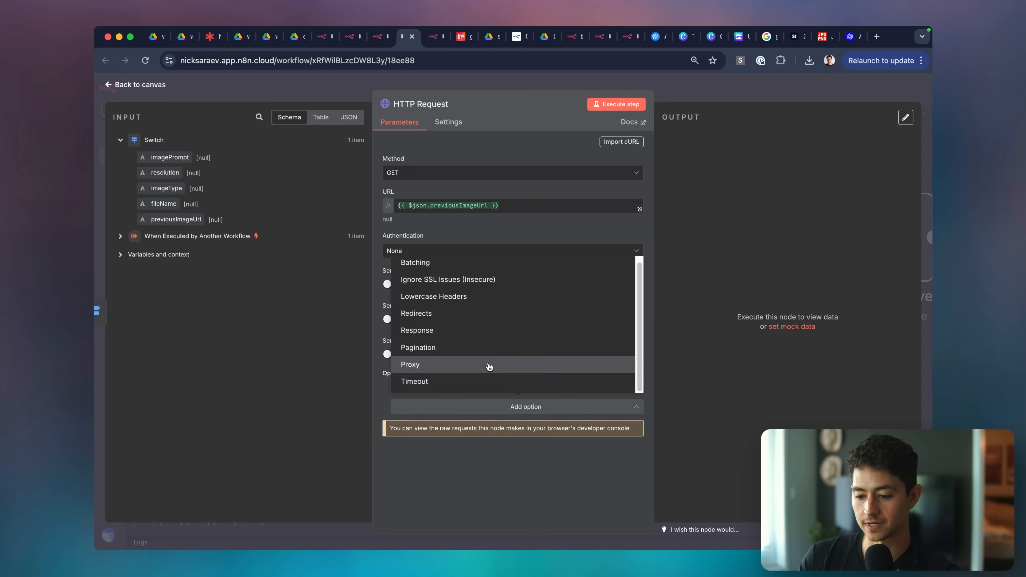
click(500, 233)
click(509, 251)
click(511, 238)
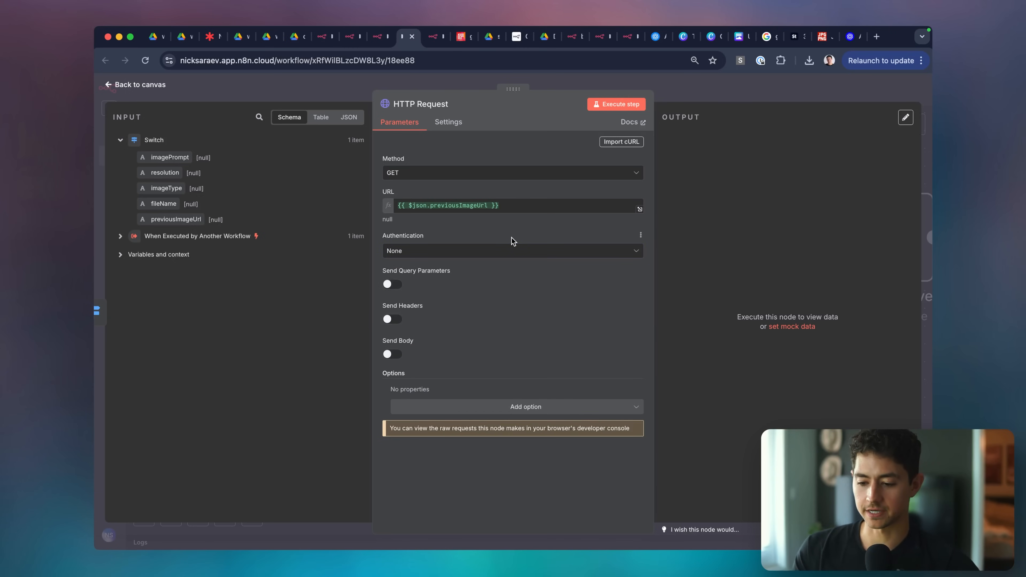
click(641, 105)
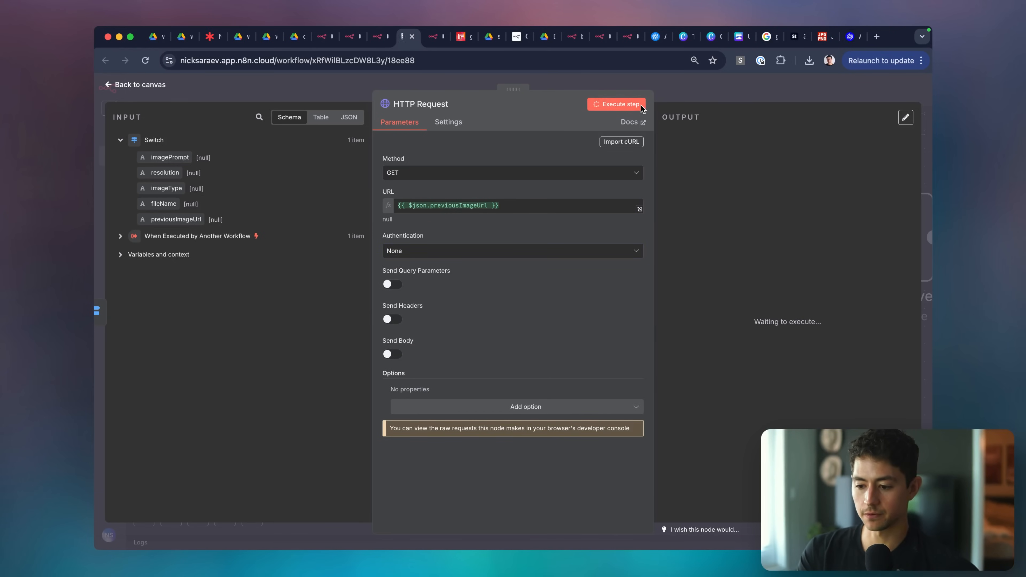
Check the trigger's pinned input data.
click(728, 85)
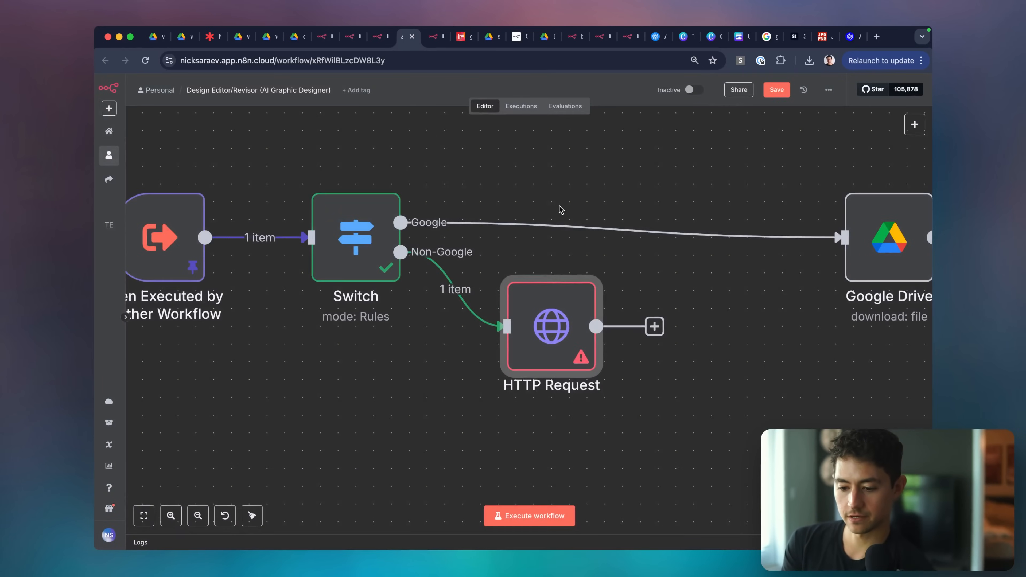
click(560, 208)
scroll(556, 207, left, 1)
double_click(194, 239)
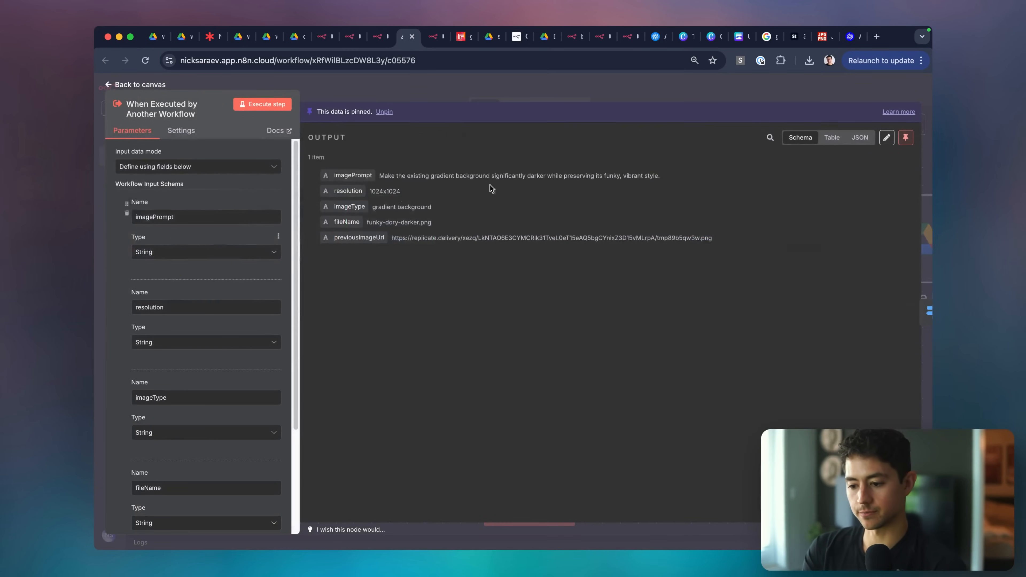
click(613, 95)
Run the whole workflow and confirm HTTP Request outputs the downloaded image file.
click(401, 220)
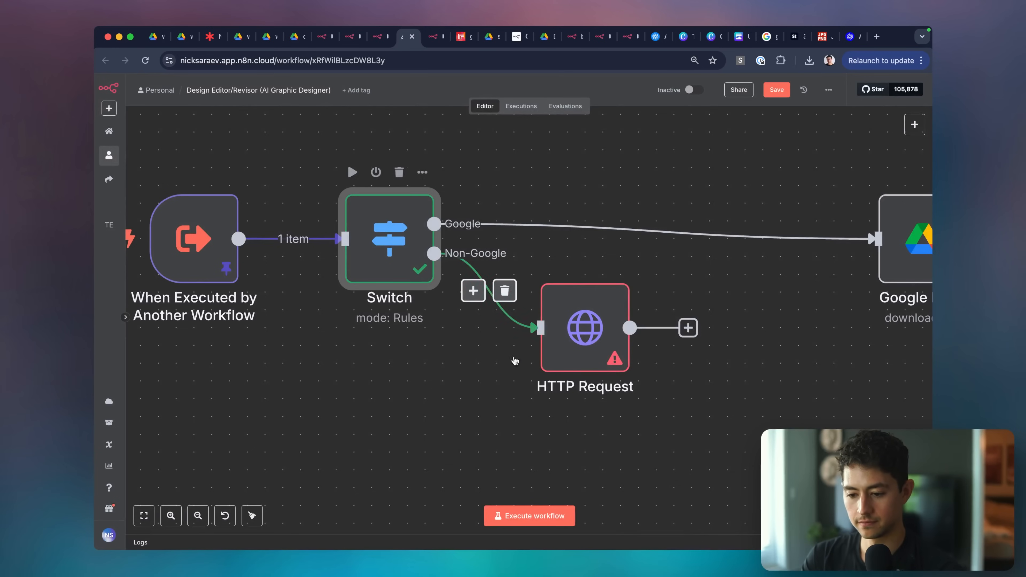
click(552, 508)
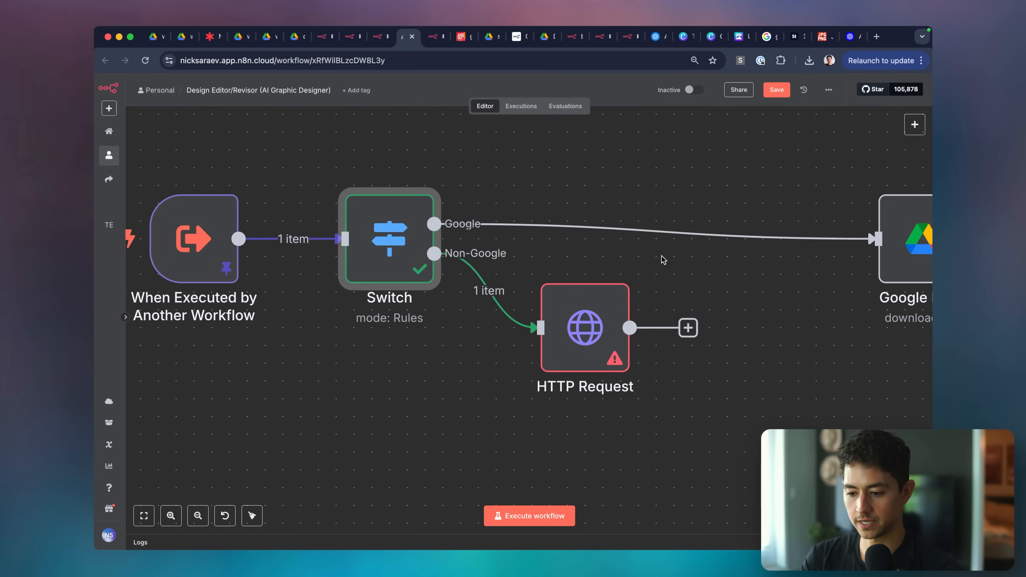
click(551, 513)
scroll(465, 376, left, 1)
scroll(578, 337, right, 2)
click(553, 328)
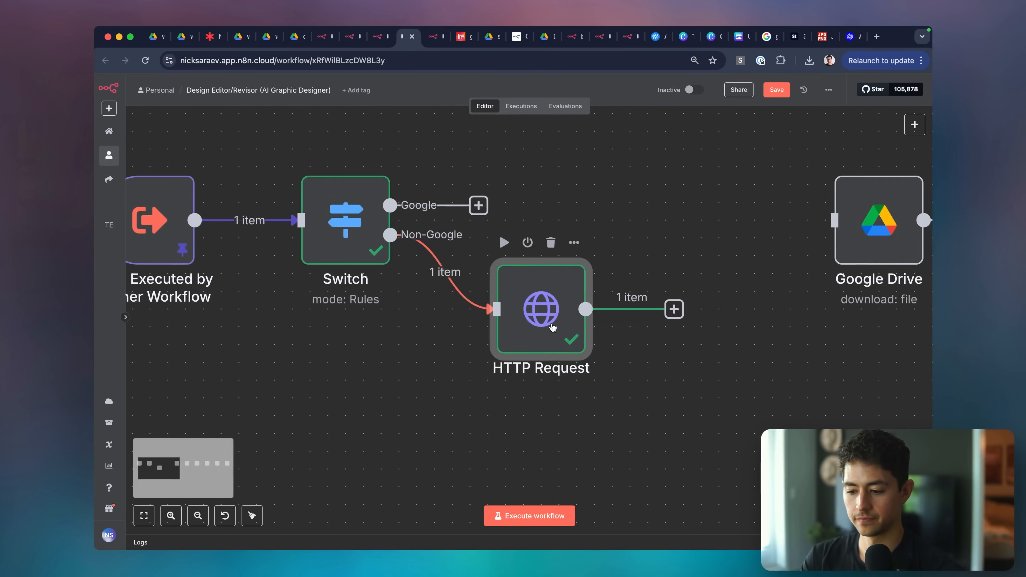
double_click(553, 328)
click(715, 292)
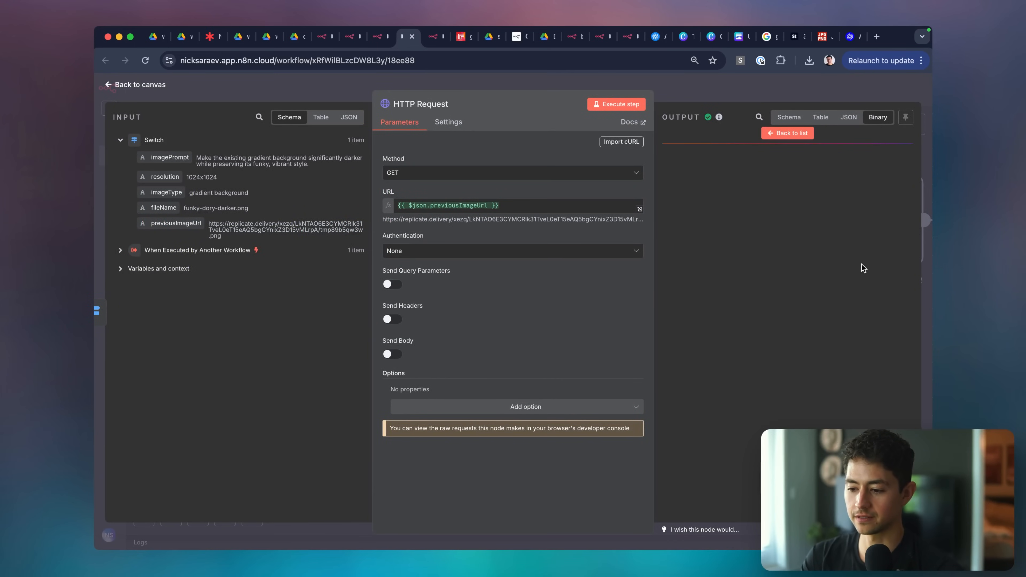
key(Escape)
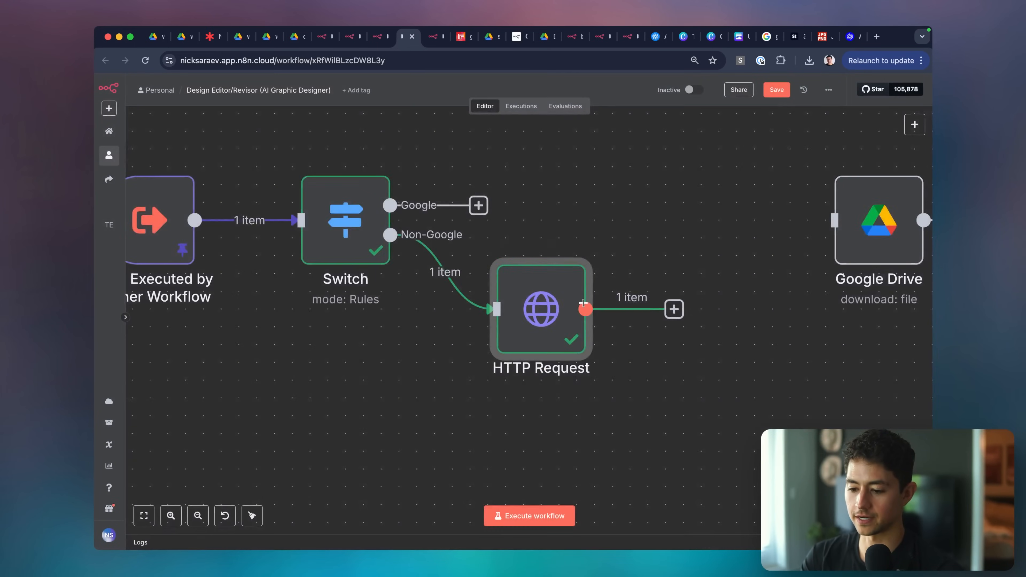
Add a Google Drive Upload file node after the HTTP Request.
click(561, 278)
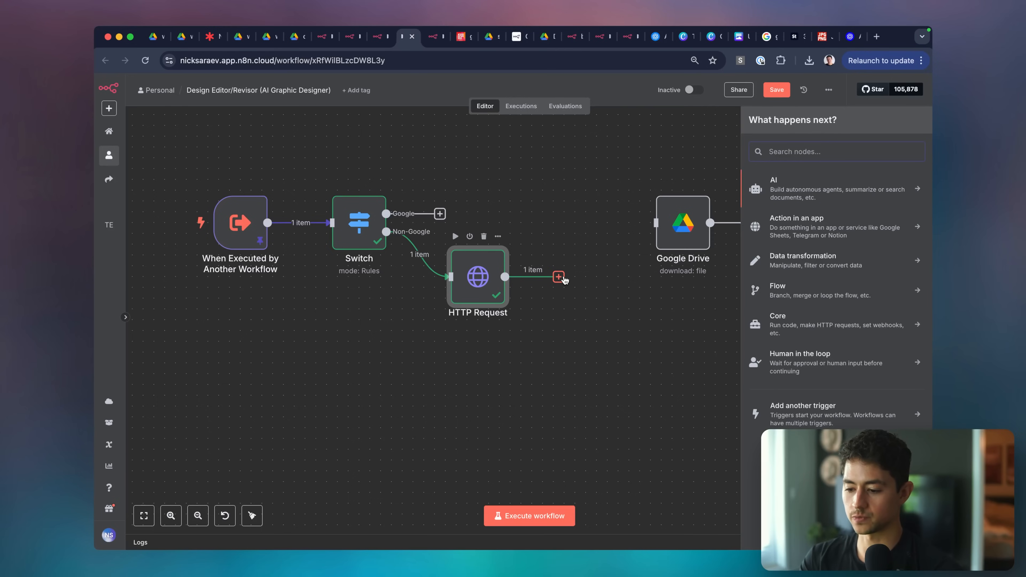
text(upload)
click(734, 221)
text(drive)
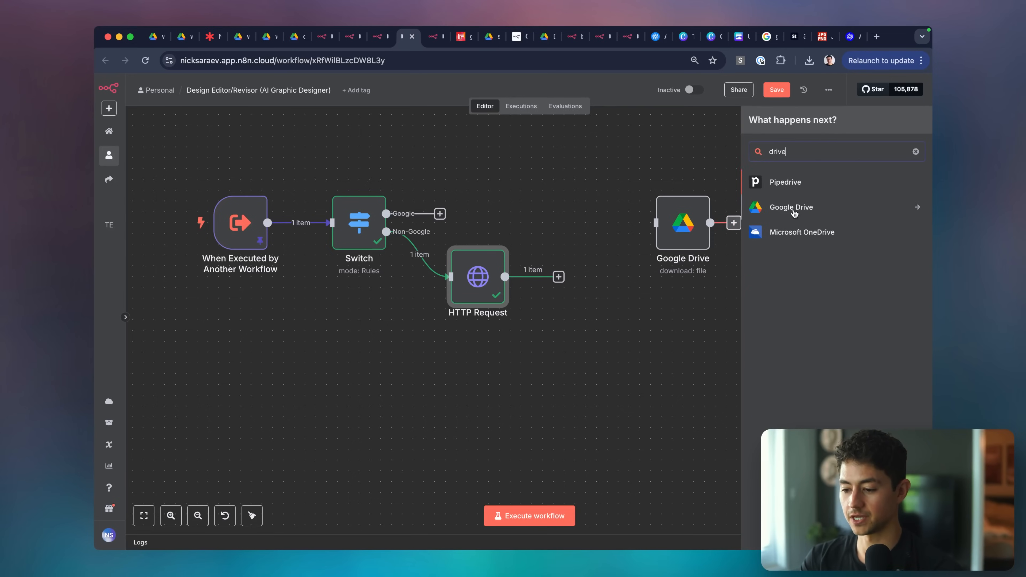
click(816, 208)
scroll(879, 192, down, 1)
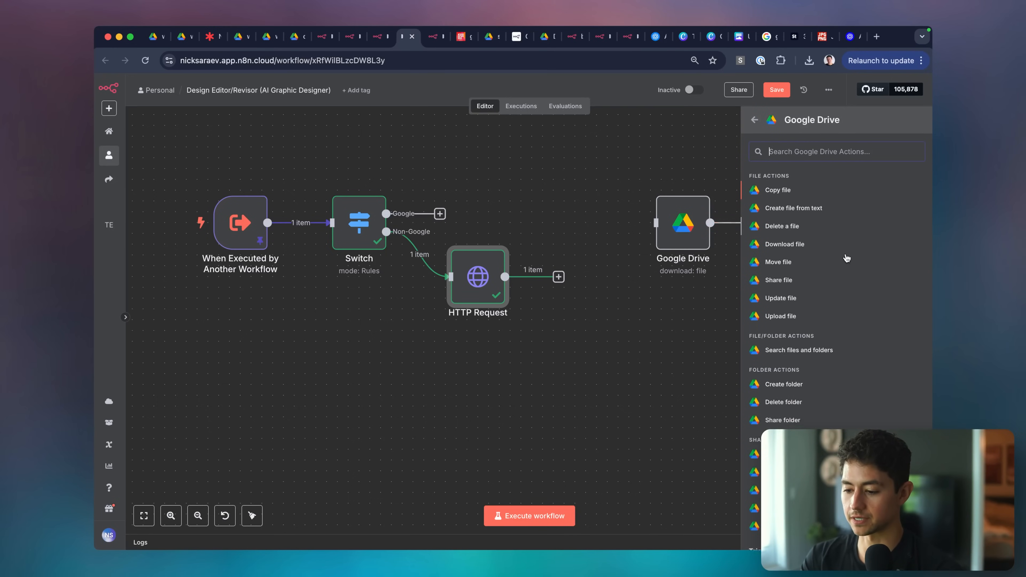
text(upload)
click(817, 212)
key(Escape)
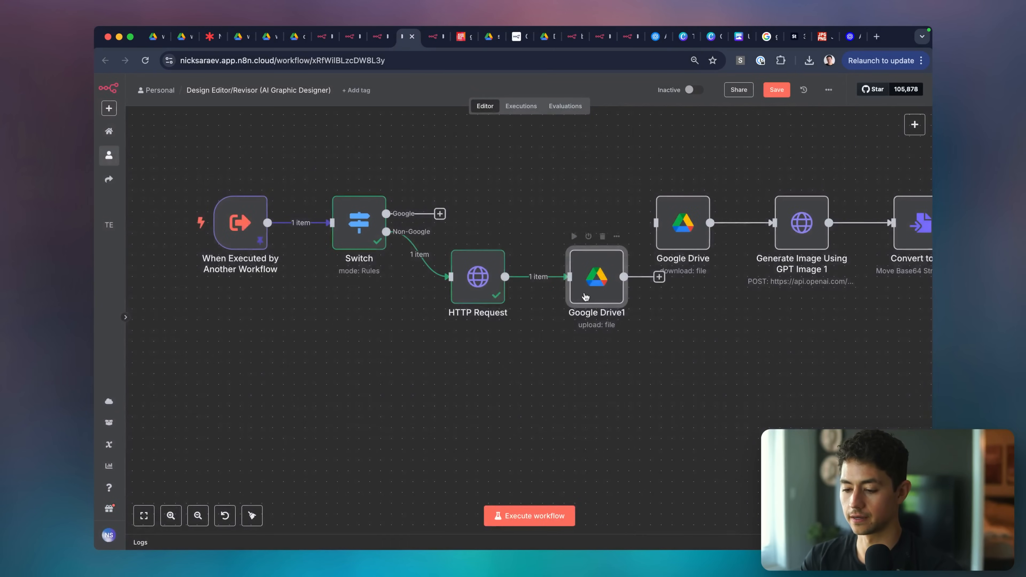
Set the Google Drive1 upload's File Name to the incoming fileName field.
double_click(591, 288)
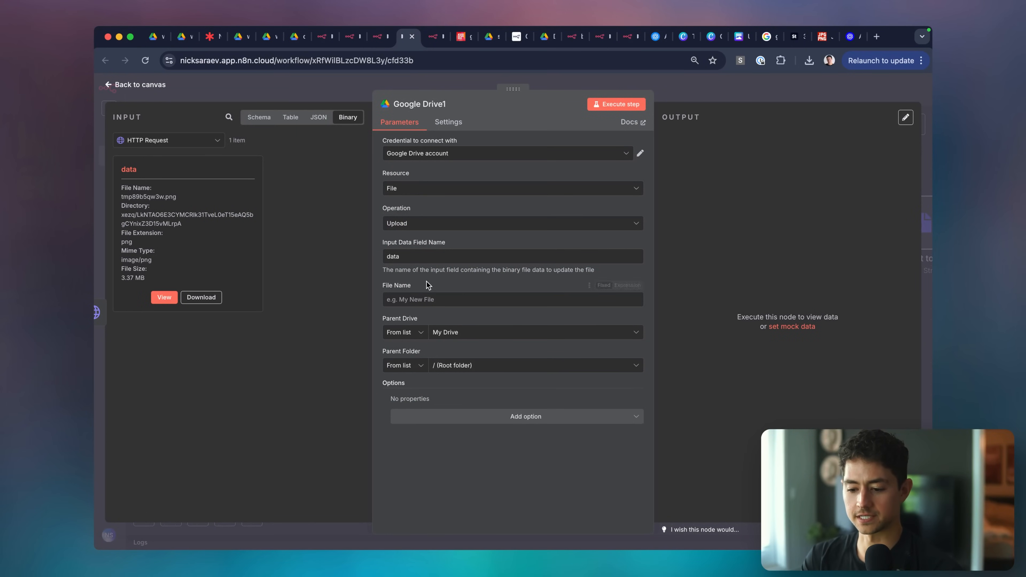
click(433, 299)
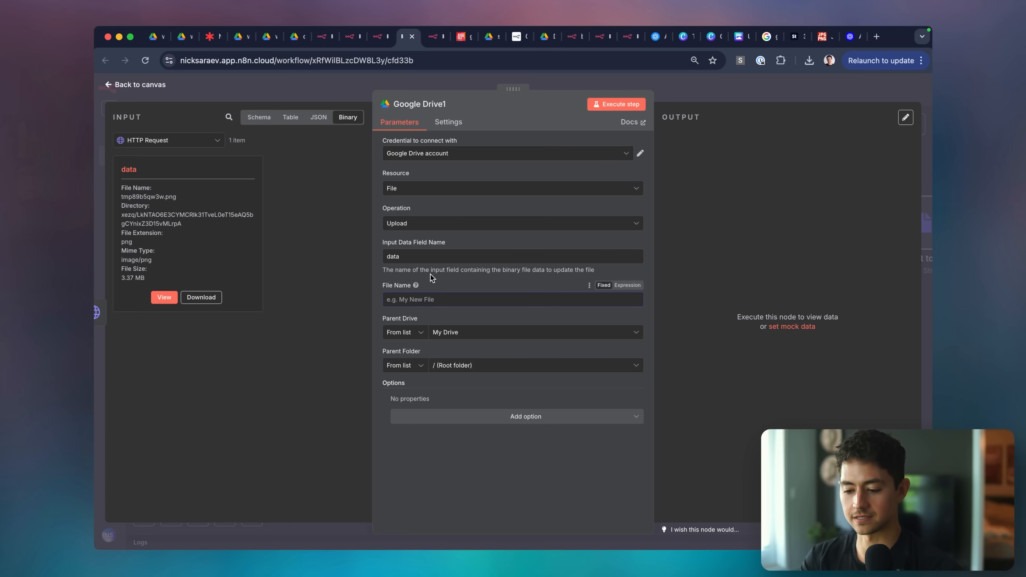
click(259, 117)
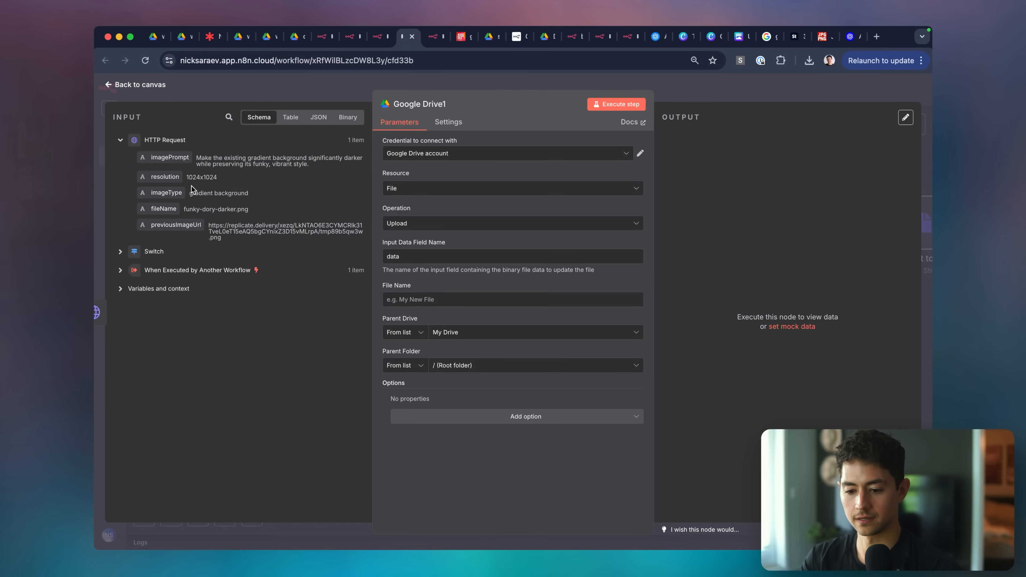
drag(161, 208, 464, 291)
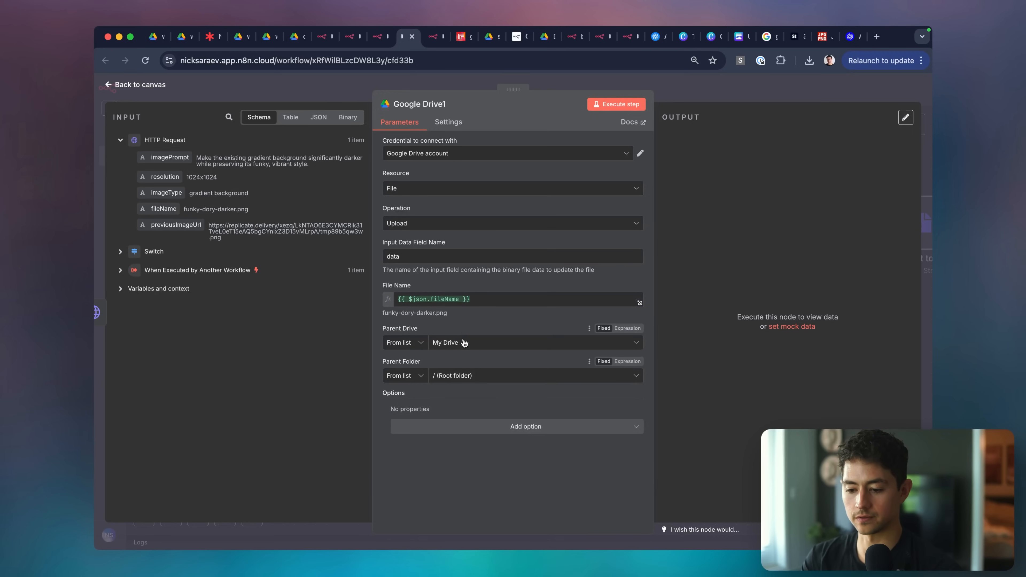
click(725, 101)
Connect the Switch's Google output to the Google Drive download node.
scroll(587, 222, right, 2)
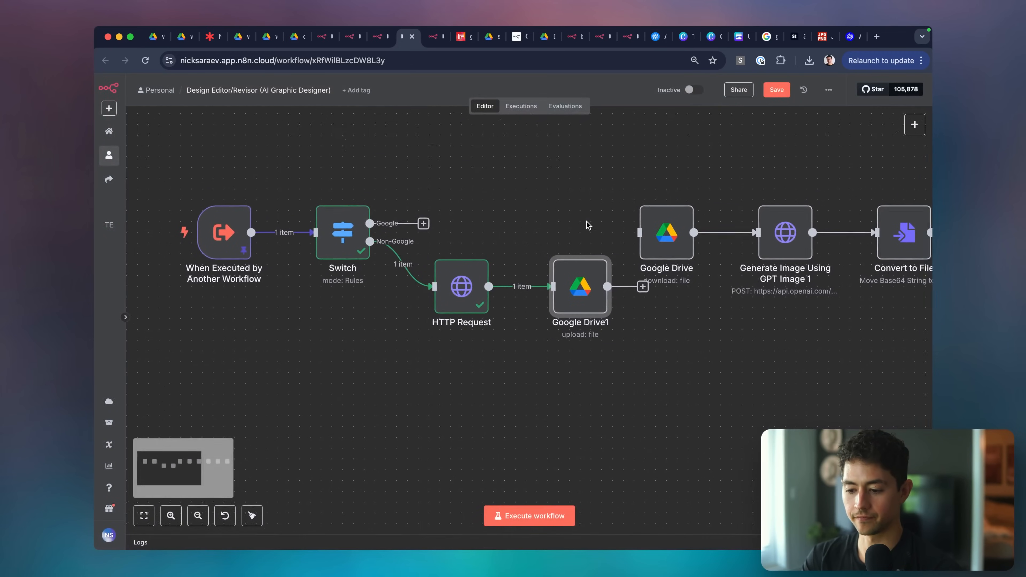
drag(665, 232, 634, 237)
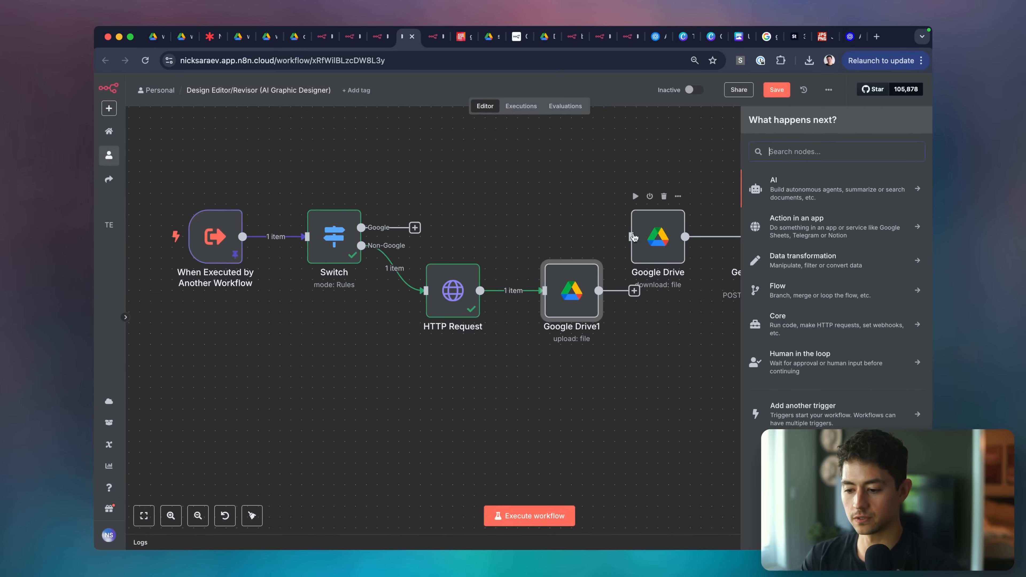
drag(415, 227, 636, 239)
click(575, 155)
scroll(494, 190, right, 1)
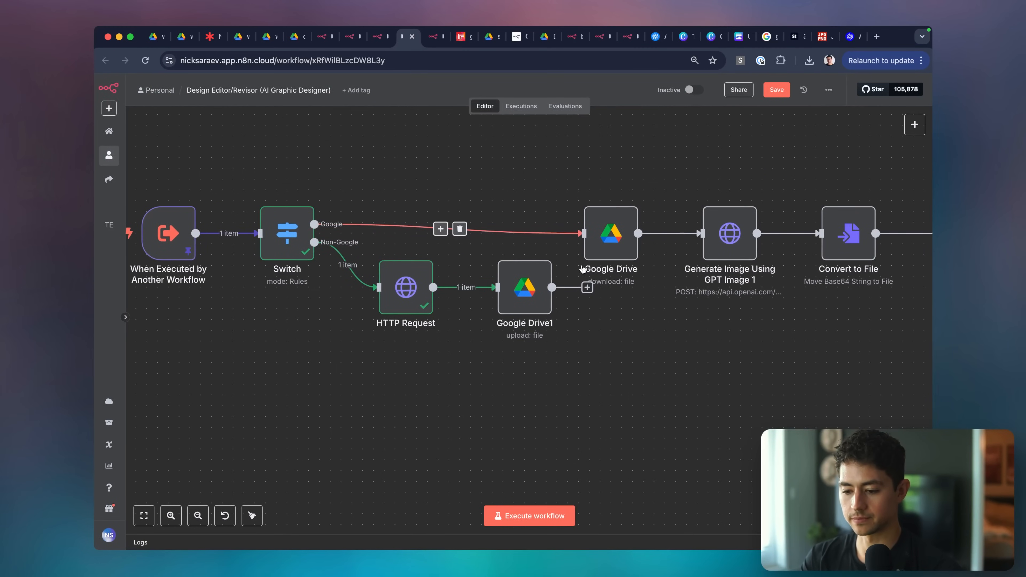
double_click(610, 234)
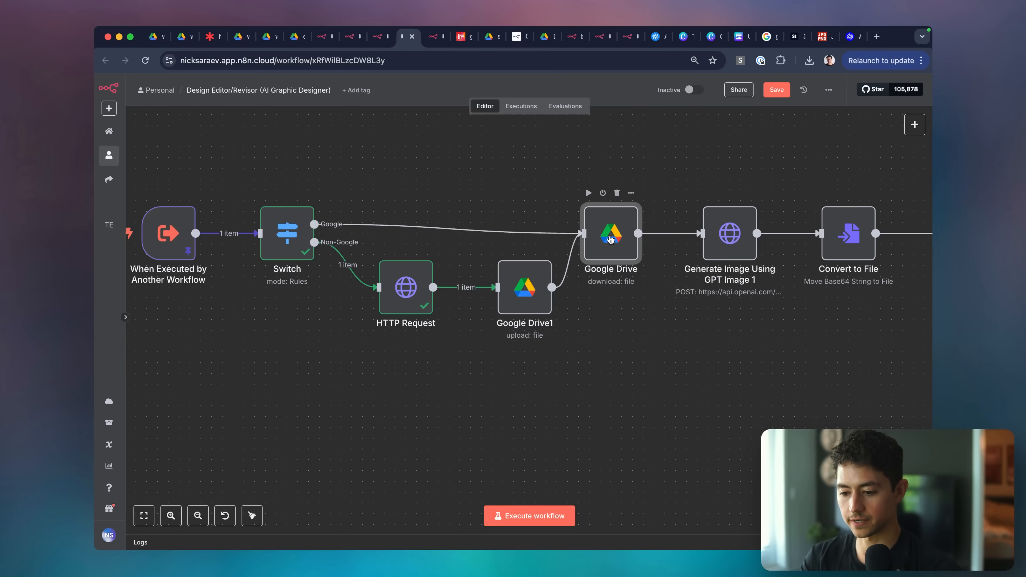
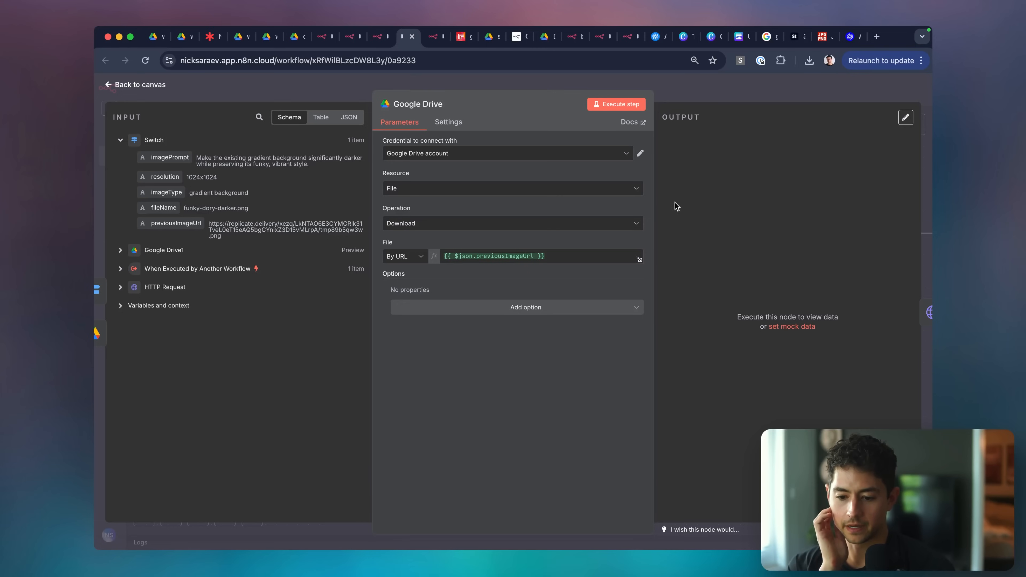
Drag the Switch, trigger and Google Drive nodes into rough alignment on the canvas.
click(706, 92)
scroll(543, 219, left, 5)
drag(387, 238, 419, 197)
drag(273, 241, 289, 197)
scroll(305, 340, down, 3)
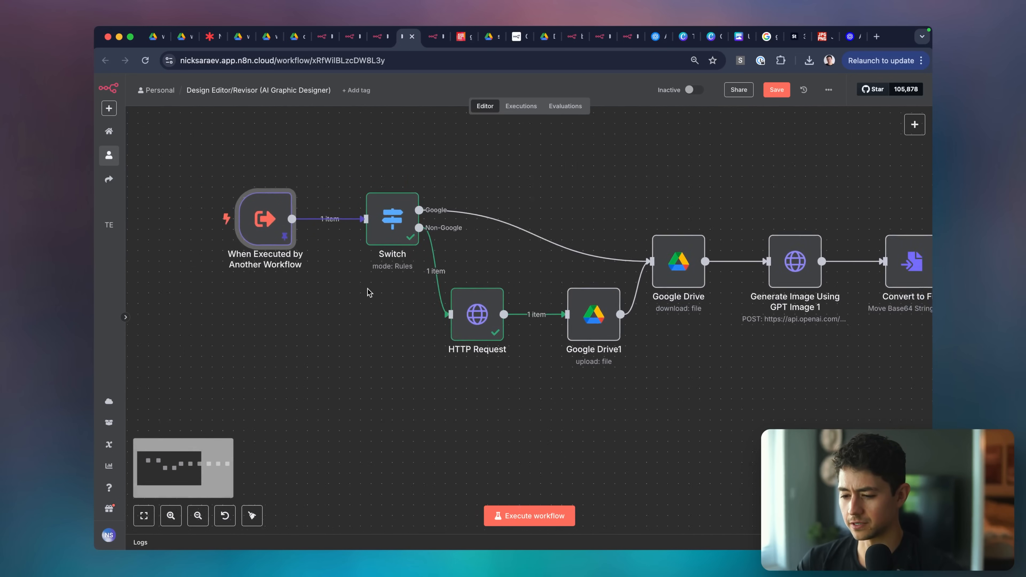
drag(588, 270, 588, 264)
scroll(417, 230, down, 5)
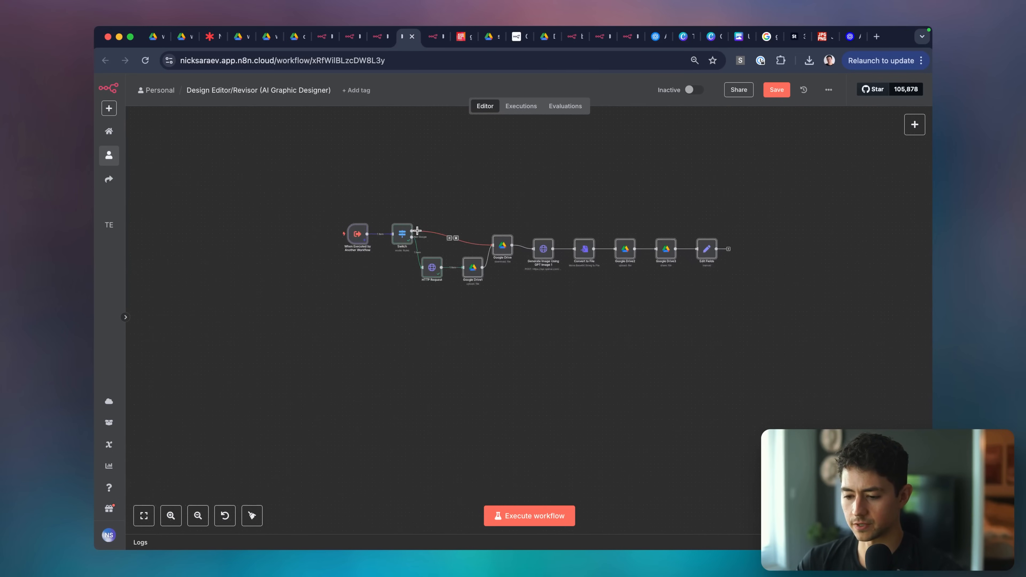
Tidy up all ten nodes with Shift+Alt+T and save the workflow.
right_click(504, 254)
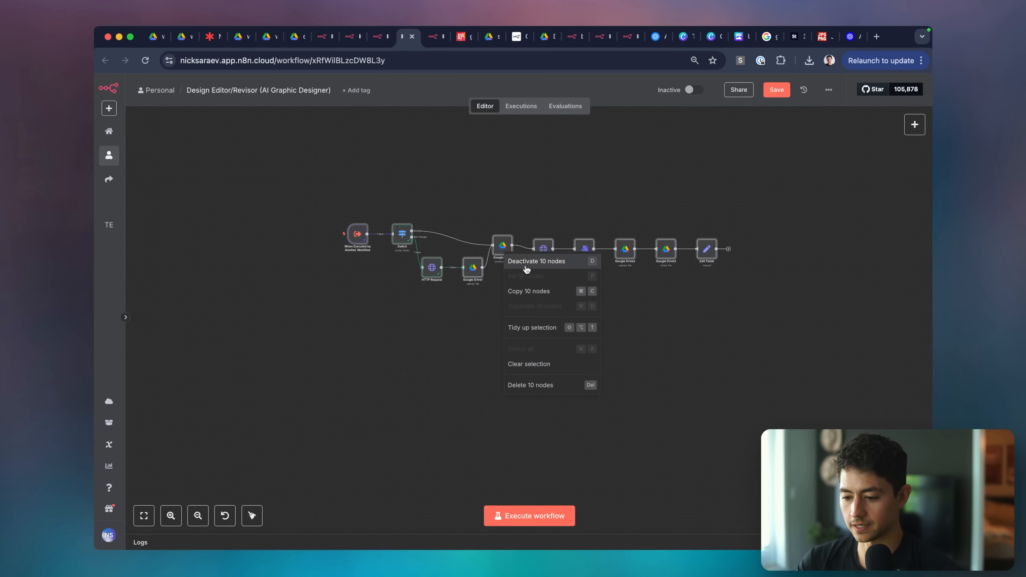
click(493, 308)
key(shift+alt+t)
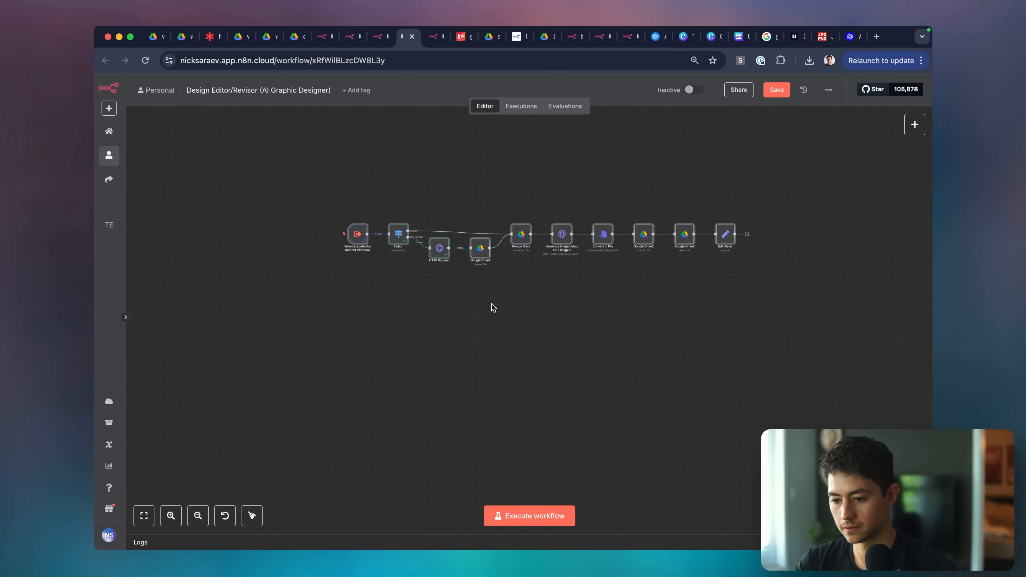
scroll(401, 208, up, 5)
click(402, 208)
key(super+s)
scroll(435, 339, right, 1)
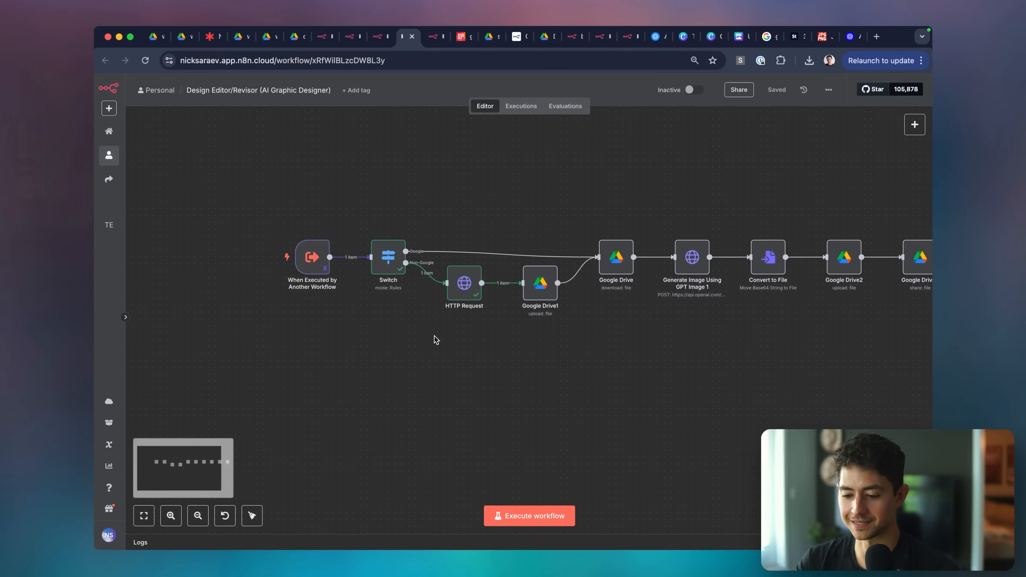
Execute the whole Design Editor/Revisor workflow and follow the run across the canvas.
click(526, 516)
scroll(649, 417, right, 1)
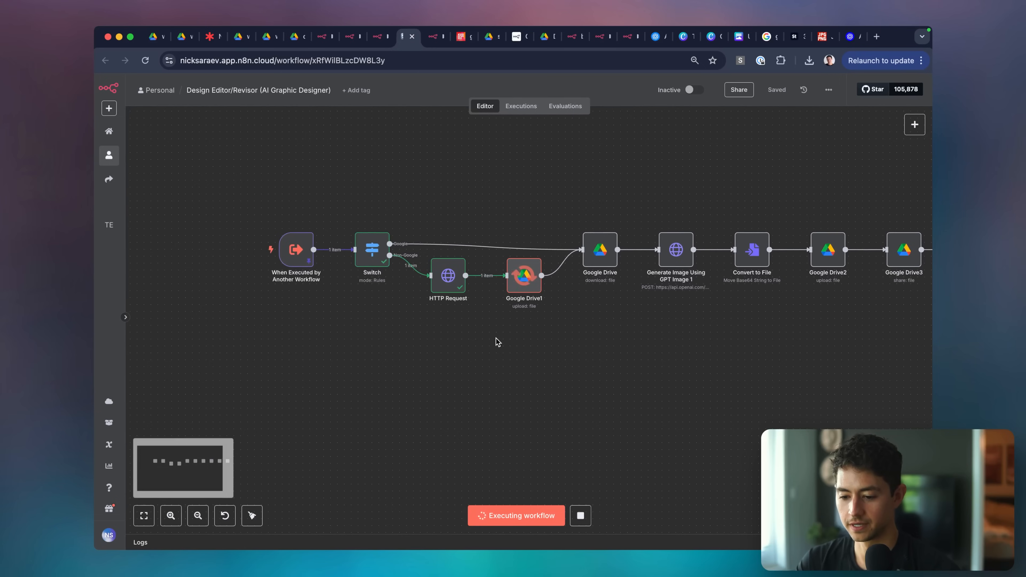
scroll(525, 307, right, 2)
scroll(492, 308, right, 3)
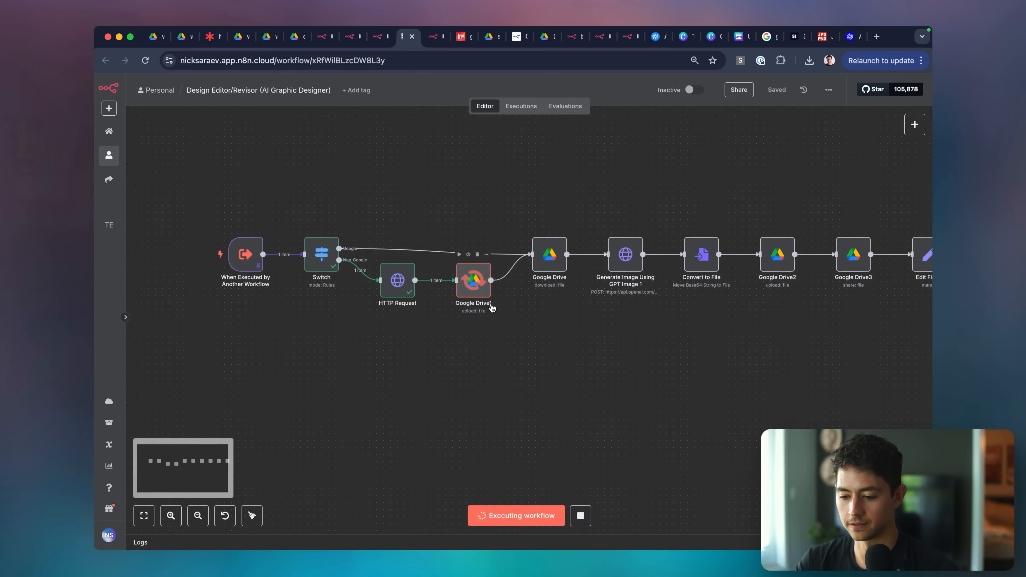
scroll(492, 307, right, 2)
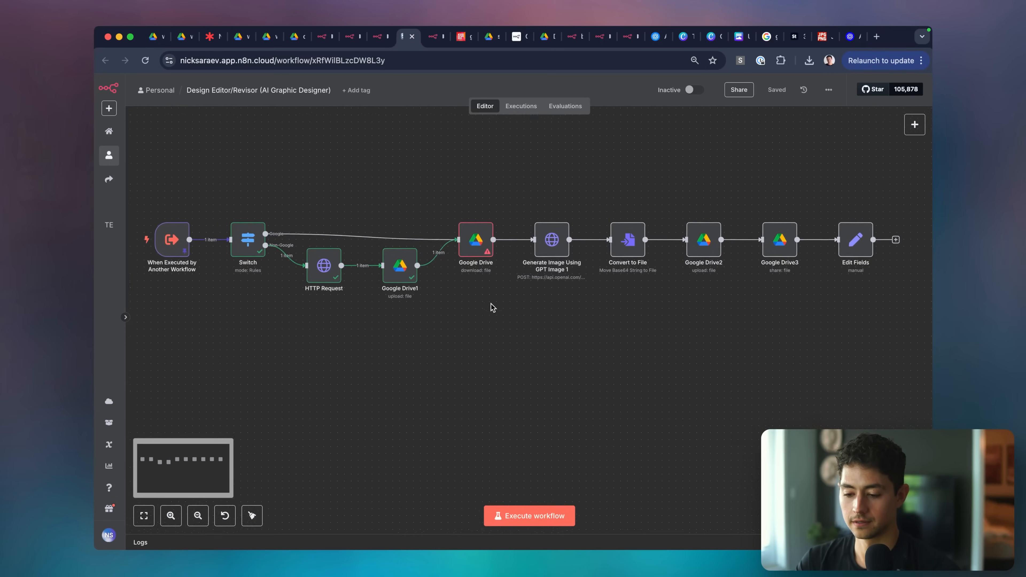
scroll(475, 270, up, 3)
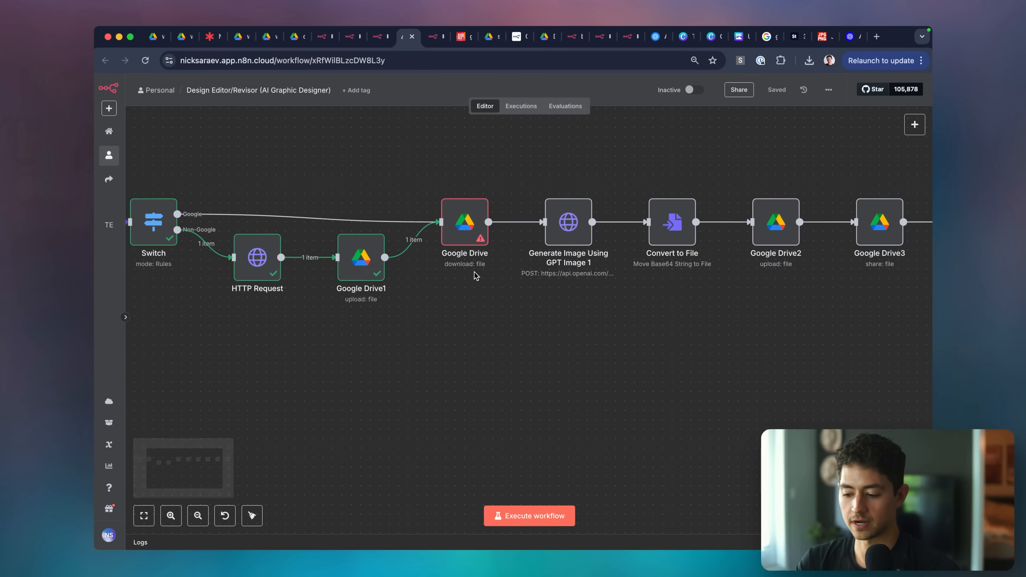
Inspect the Google Drive download and Google Drive1 upload nodes, ending on the erroring download.
double_click(486, 222)
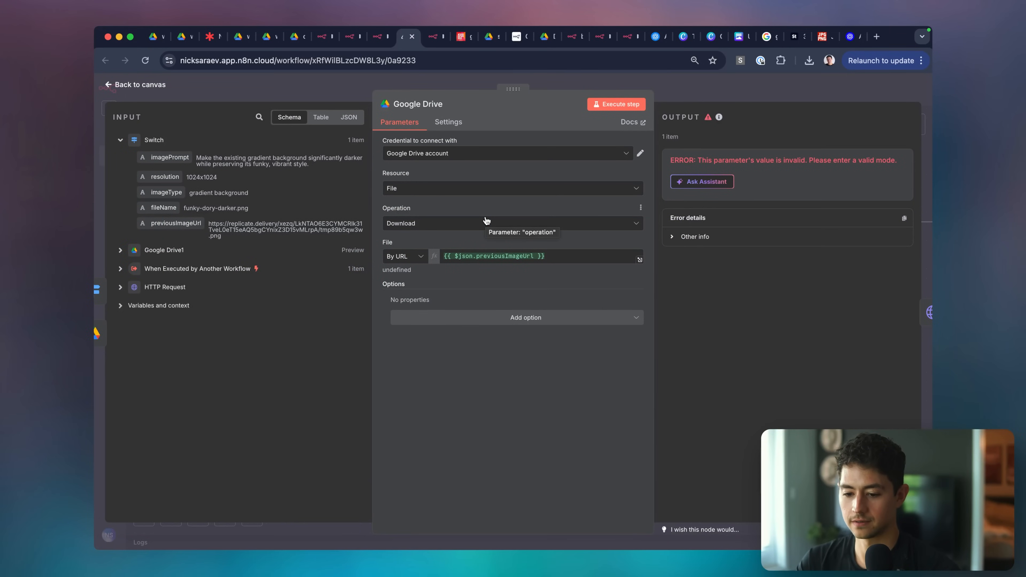
key(Escape)
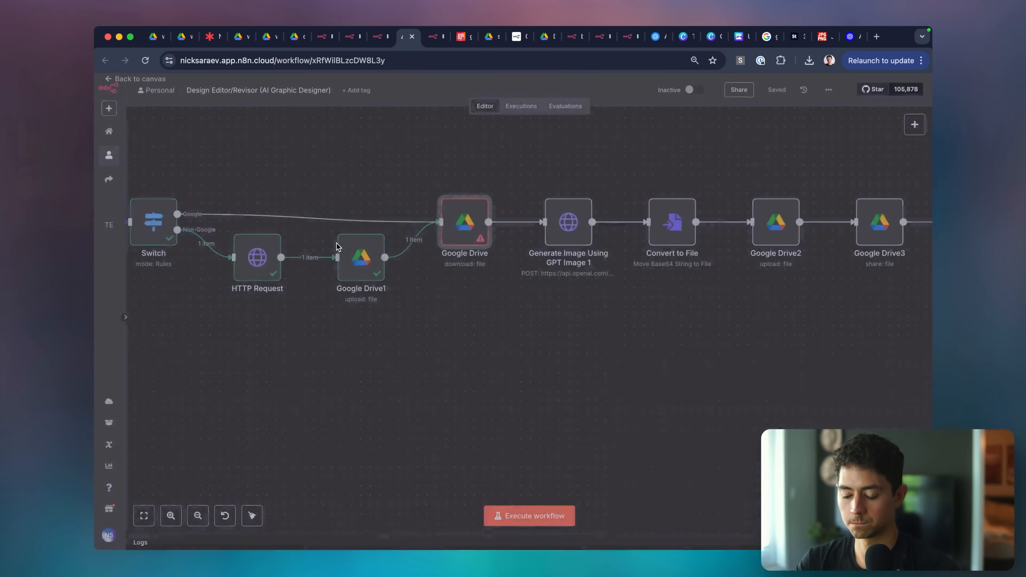
double_click(356, 262)
scroll(760, 285, down, 3)
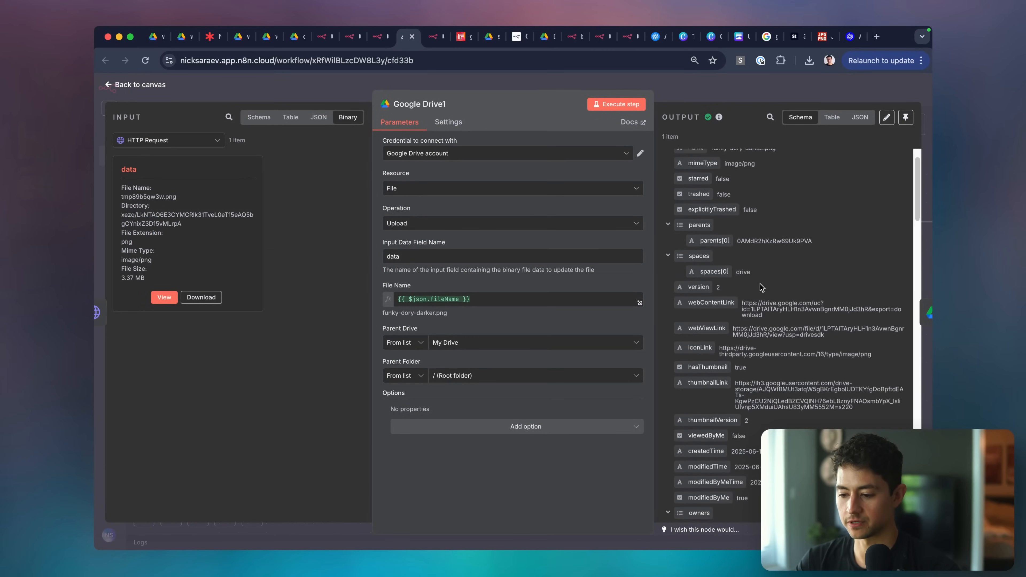
scroll(760, 284, down, 10)
key(Escape)
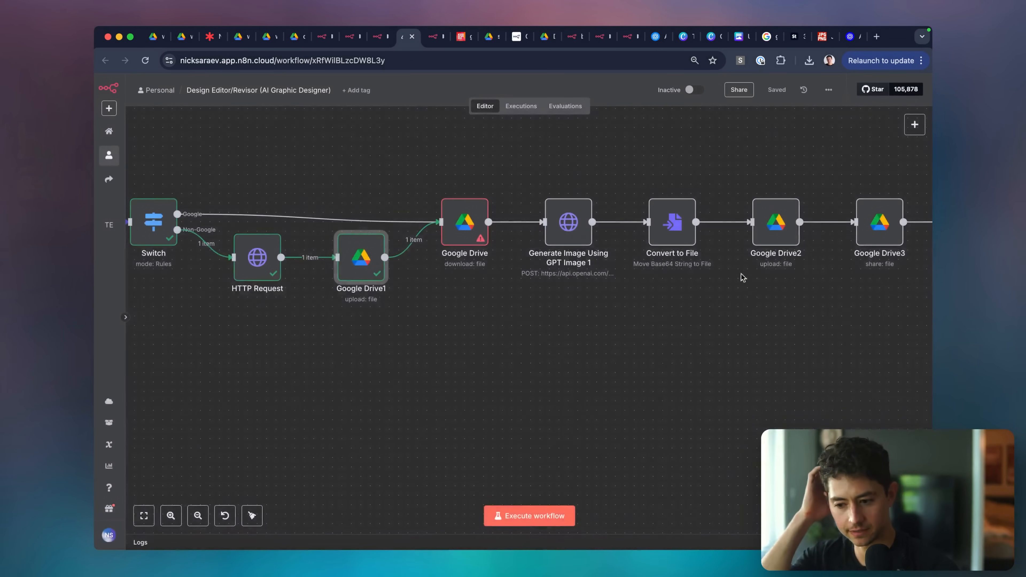
double_click(453, 228)
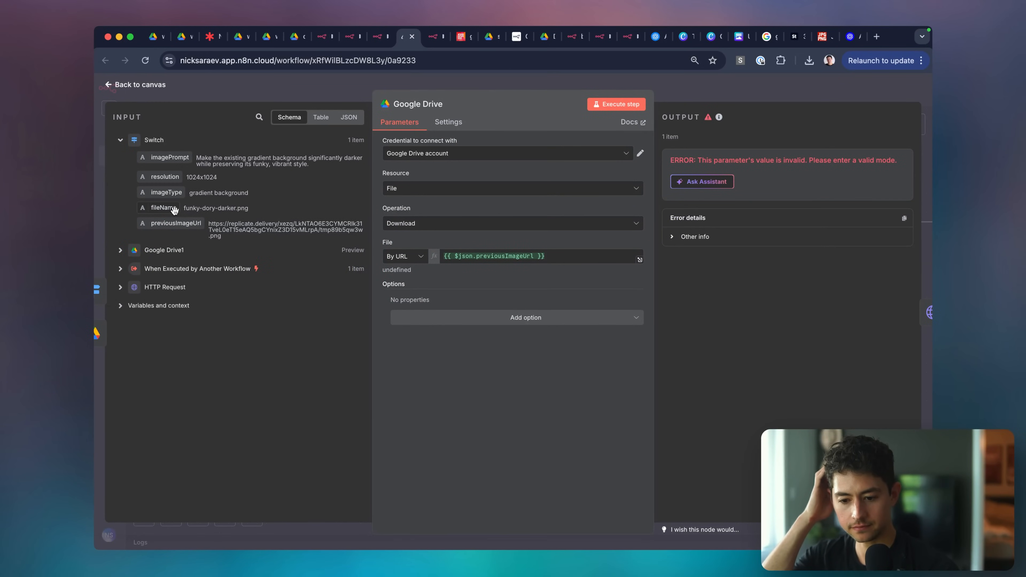
Start wrapping the File URL expression in a $if( call after previousImageUrl.
click(120, 250)
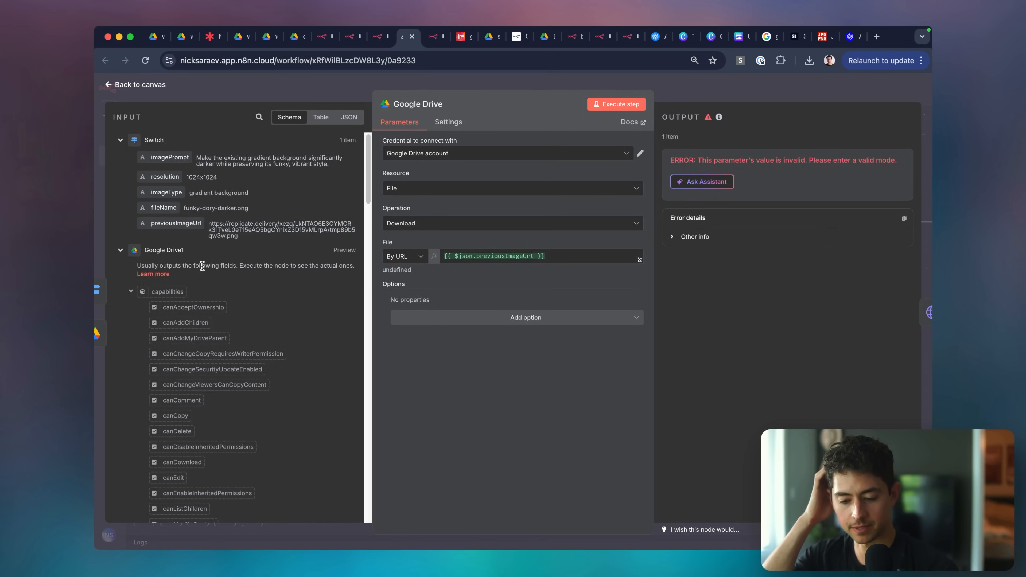
scroll(202, 266, down, 15)
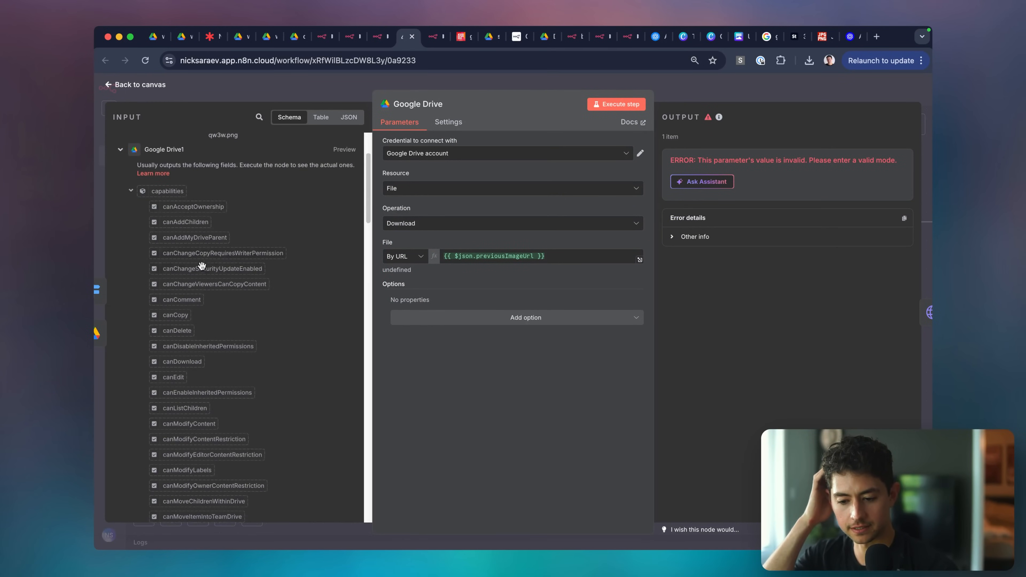
click(579, 256)
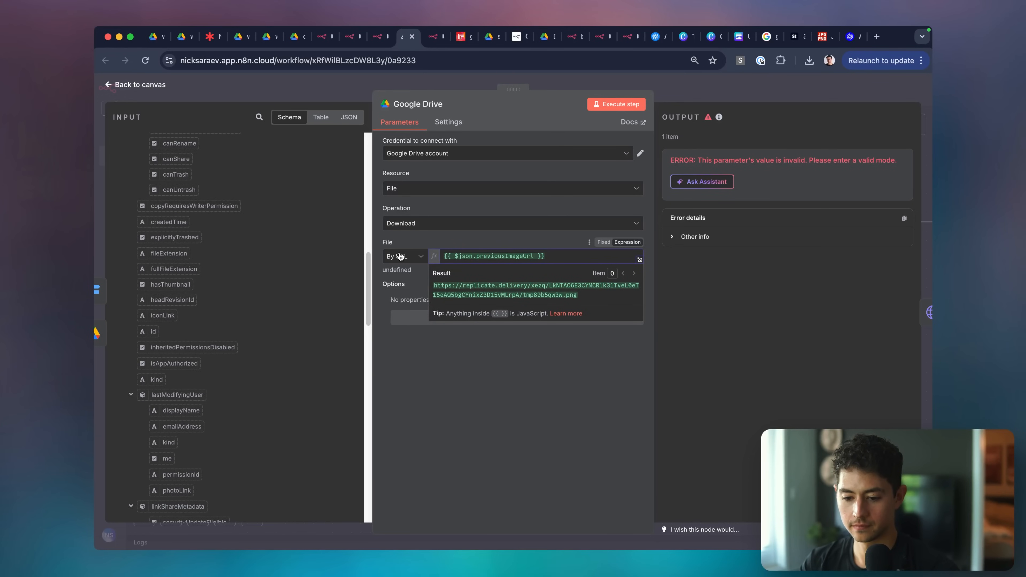
key(super+a)
key(Left)
text(if()
key(BackSpace)
key(BackSpace)
key(BackSpace)
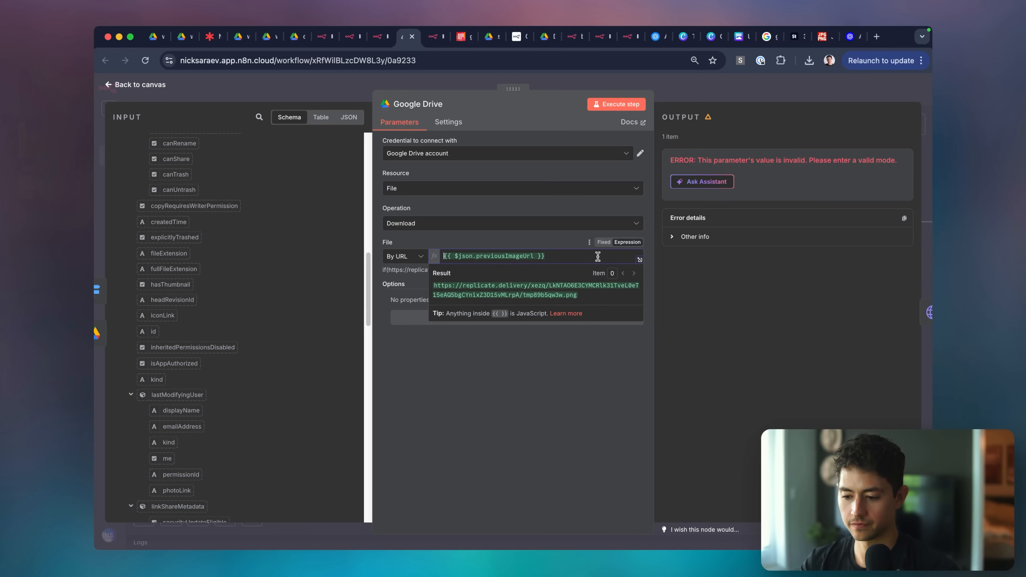
click(569, 259)
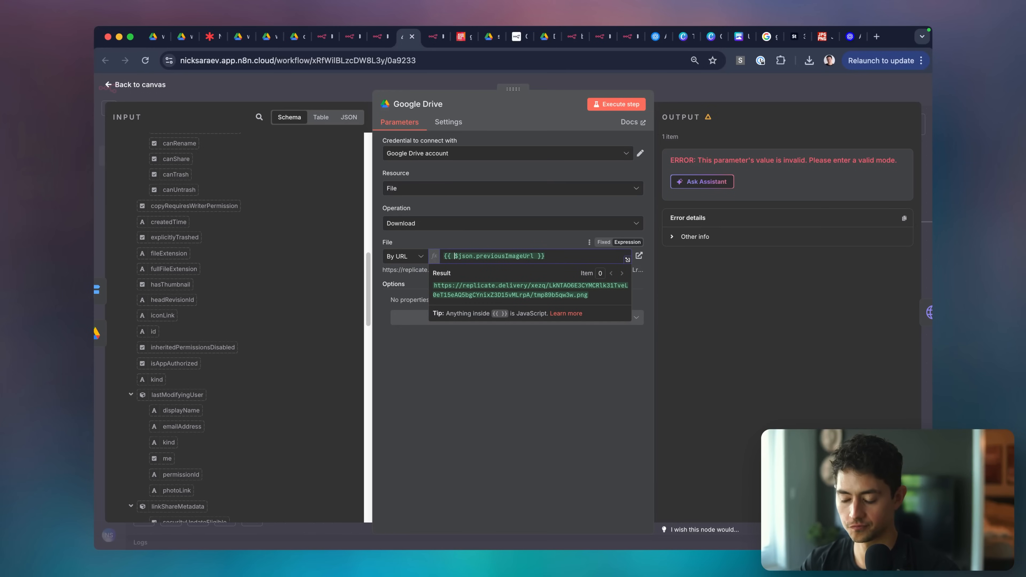
text(if()
key(BackSpace)
key(BackSpace)
key(BackSpace)
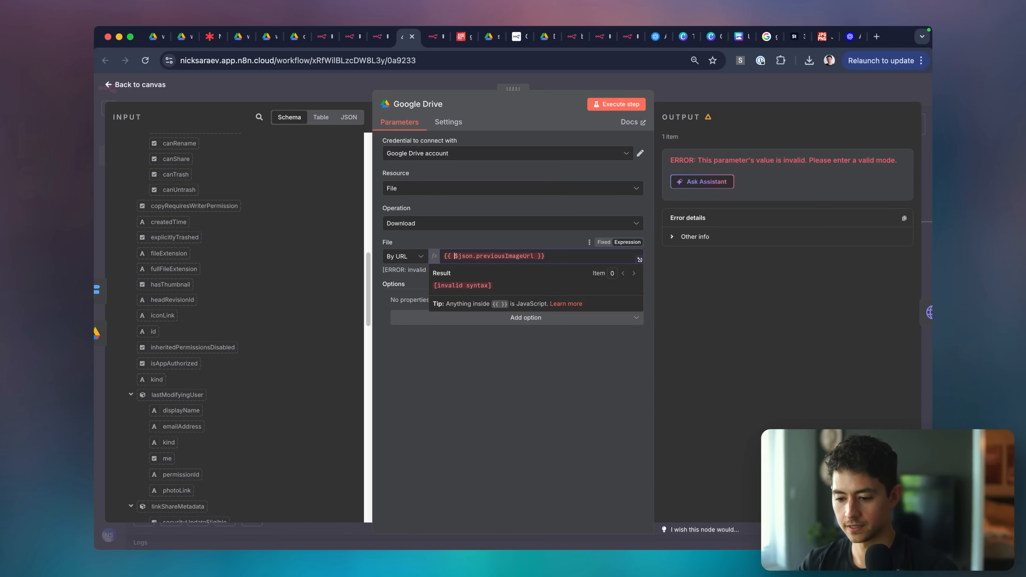
text($if()
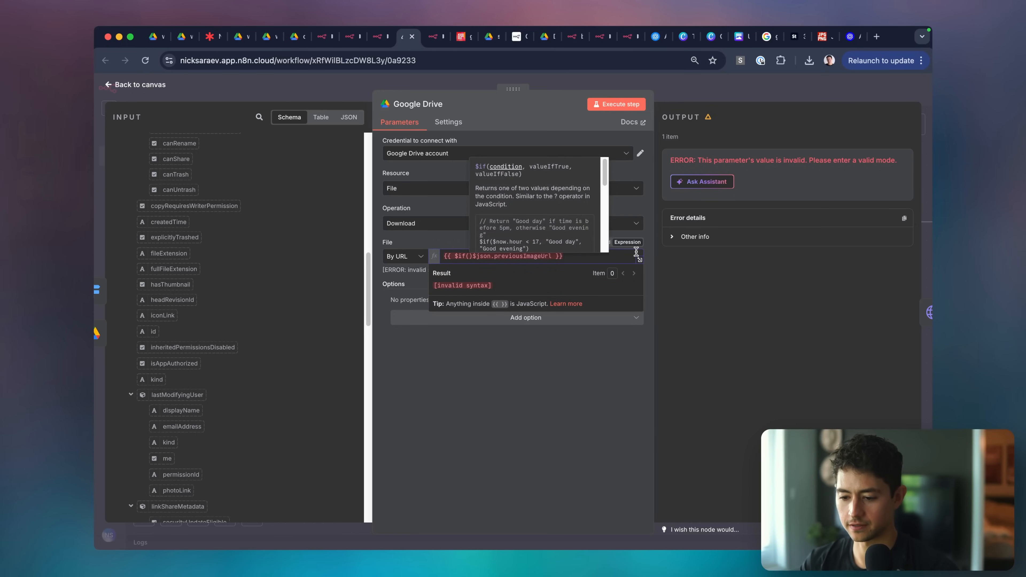
key(super+Right)
key(Left)
key(Left)
key(Left)
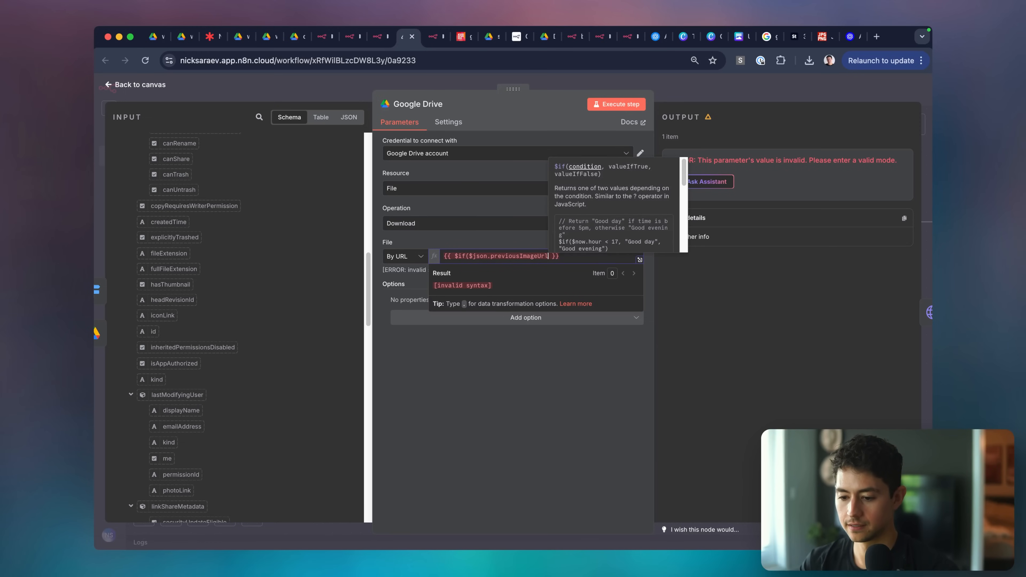
text(,)
Fill the $if arguments: $json.previousImageUrl as the value, with webViewLink as the fallback.
key(Left)
key(alt+shift+Left)
key(shift+Left)
key(shift+Left)
key(shift+Left)
key(shift+Left)
key(shift+Left)
key(shift+Left)
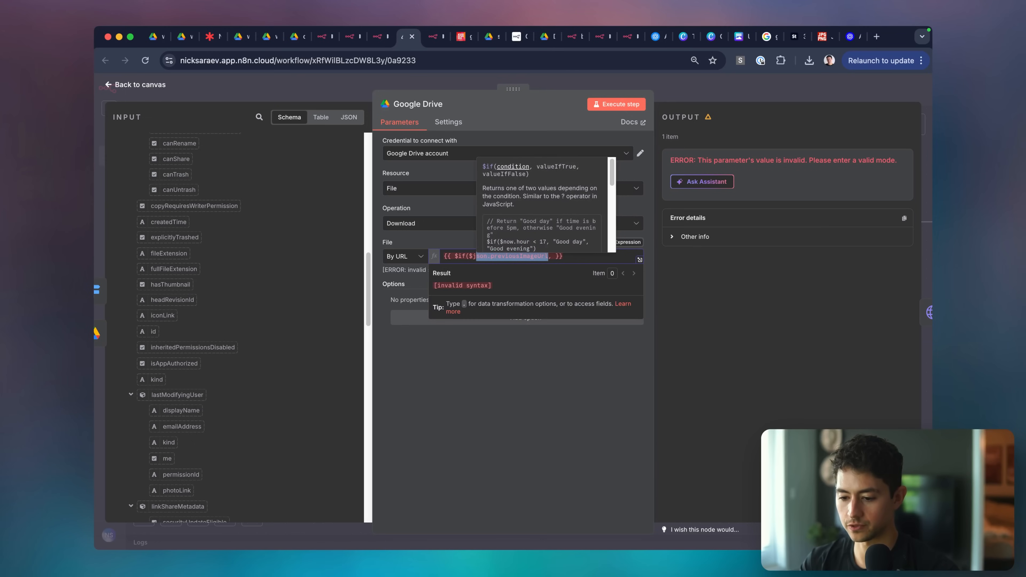
key(super+c)
key(Right)
key(Right)
key(super+v)
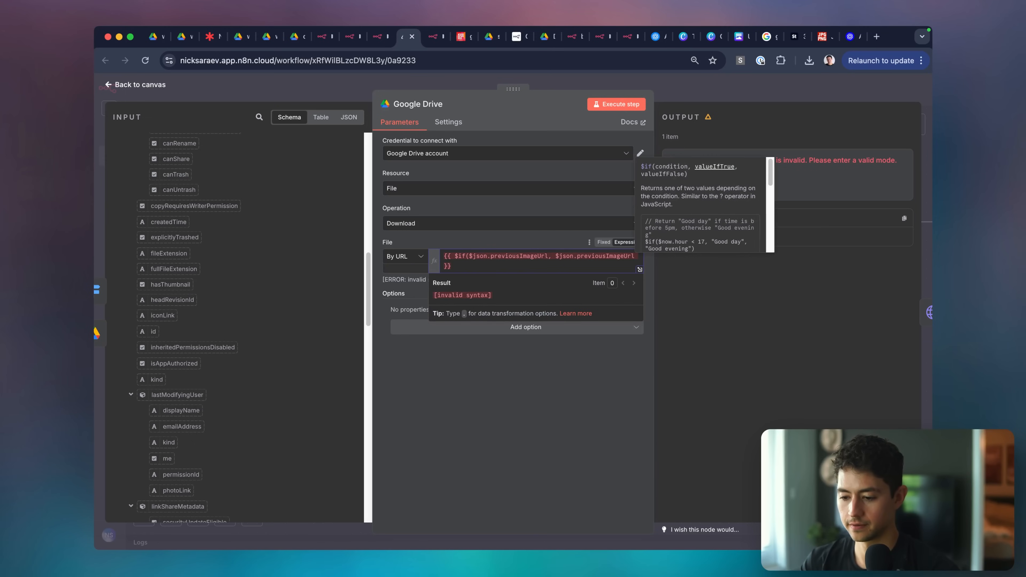
text(,)
key(super+v)
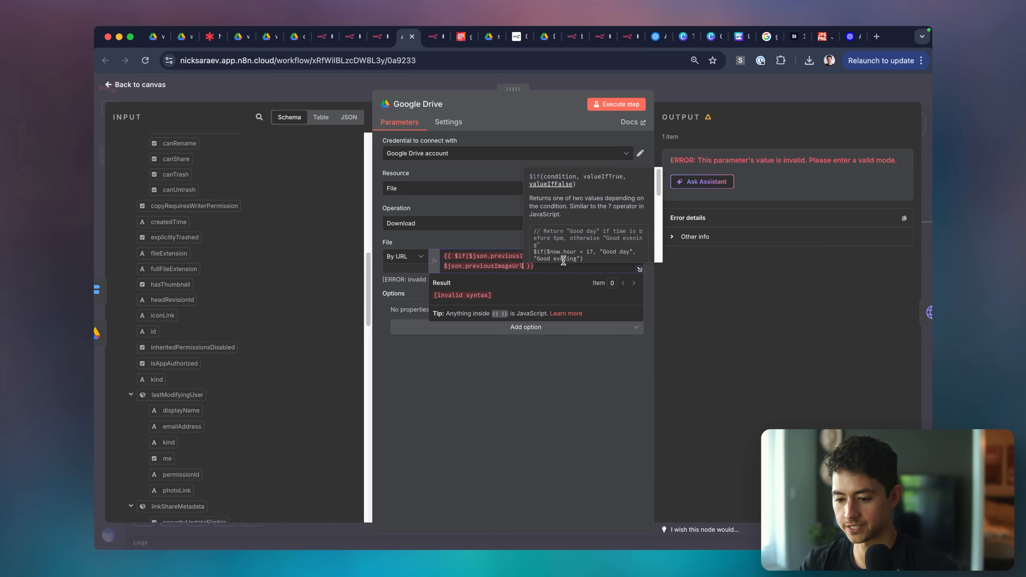
scroll(261, 332, down, 2)
scroll(196, 222, down, 10)
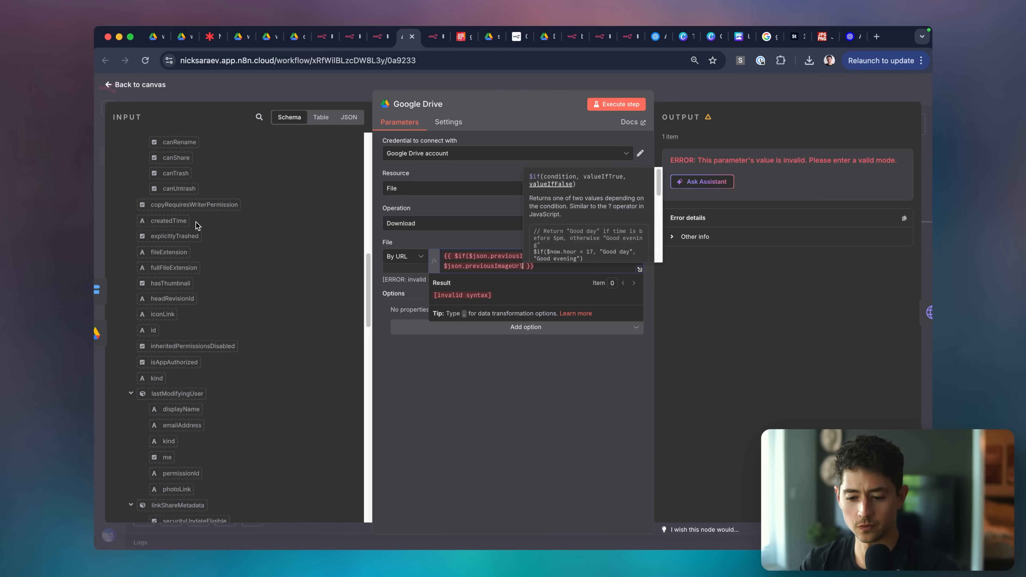
scroll(195, 222, down, 9)
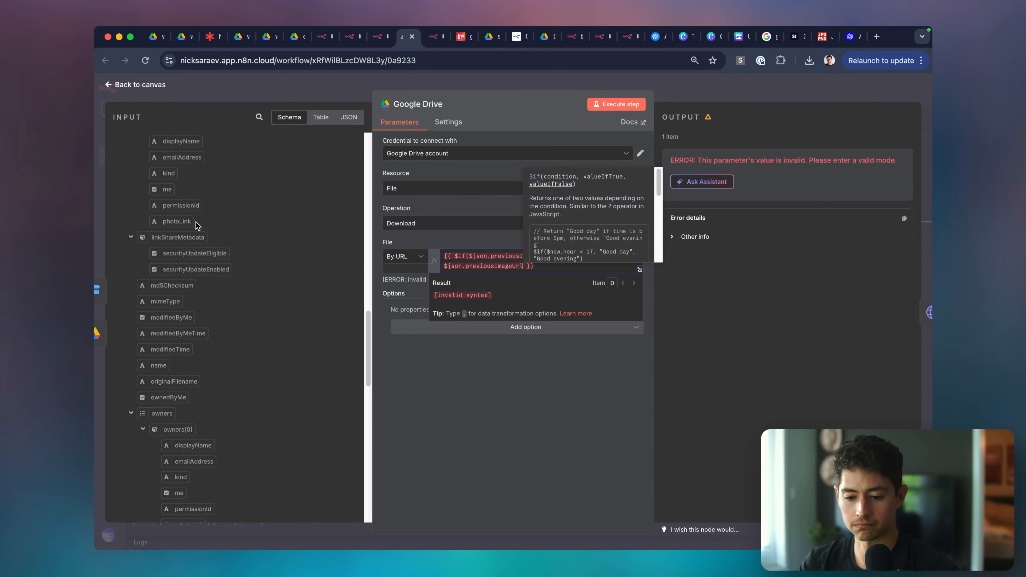
scroll(196, 223, down, 15)
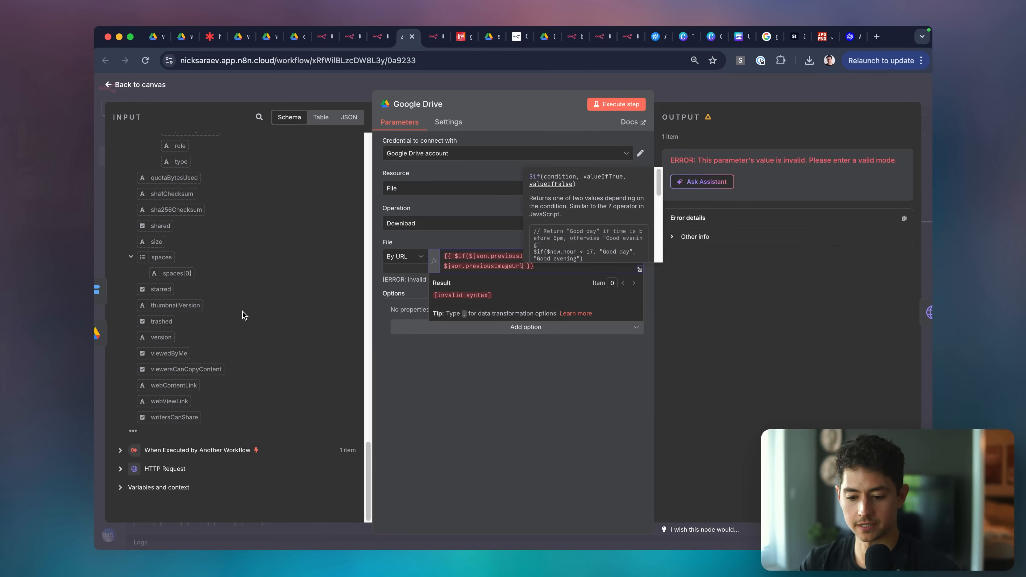
double_click(491, 266)
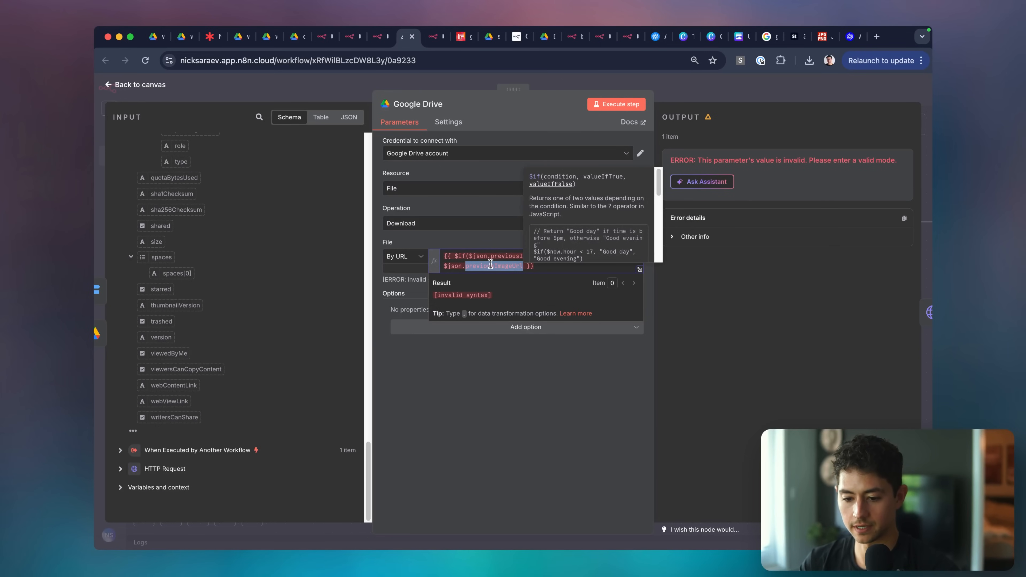
text(webViewLink)
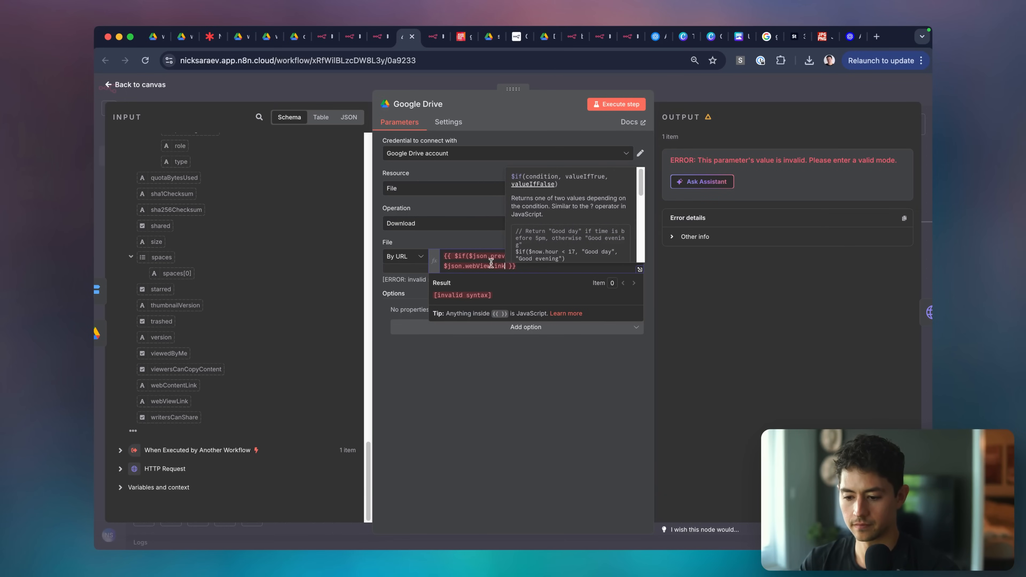
Close the $if expression's parenthesis and check the Google Drive Operation options.
click(492, 237)
click(555, 267)
key(Left)
key(Left)
key(Left)
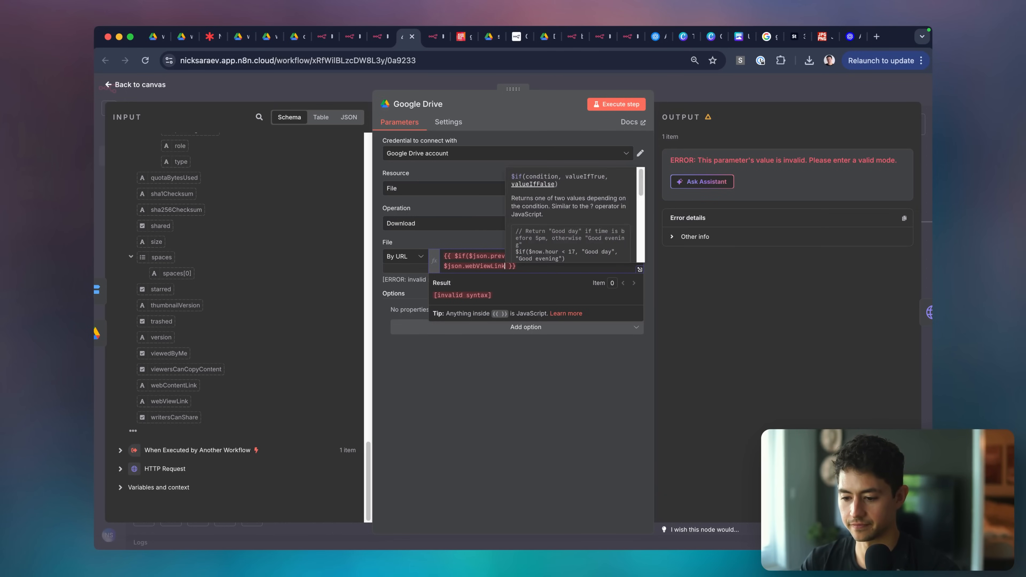
text())
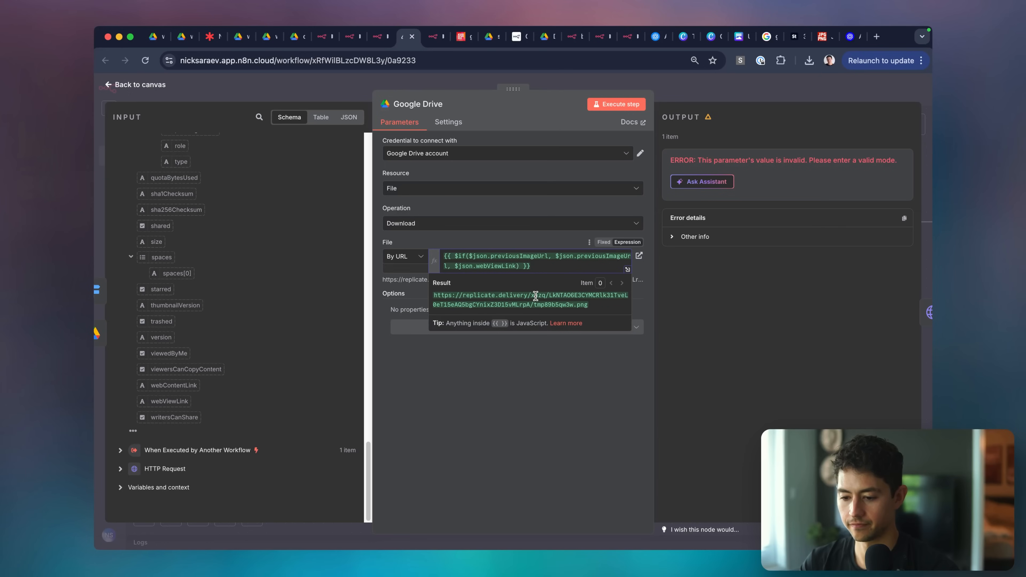
click(517, 226)
click(518, 226)
scroll(239, 231, up, 1)
scroll(239, 231, up, 10)
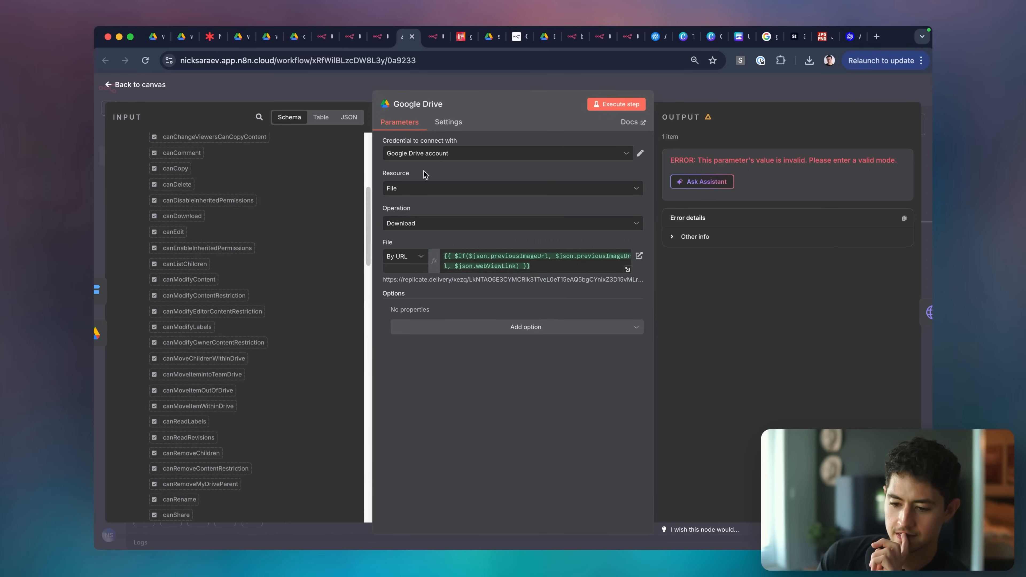
click(569, 74)
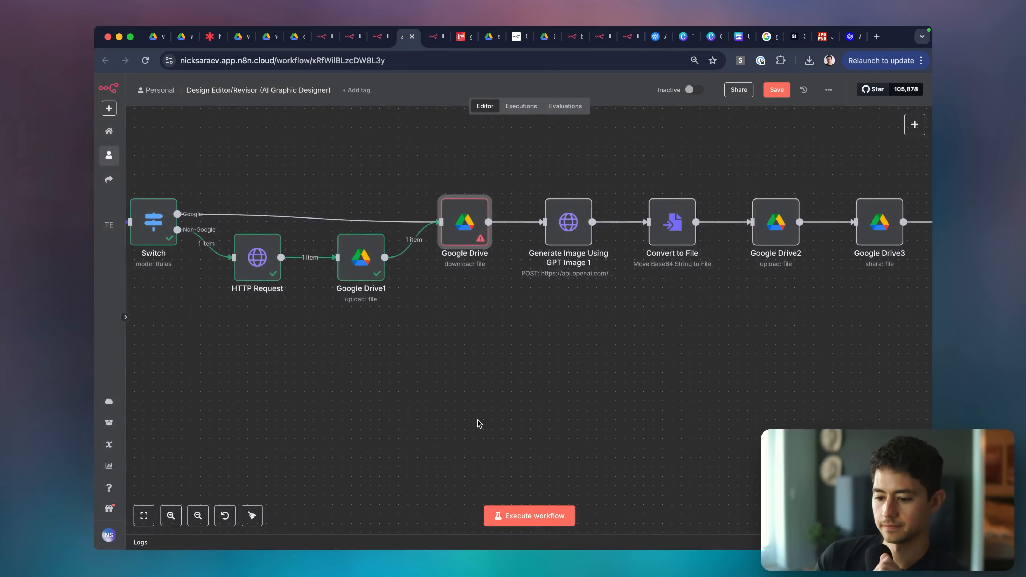
Execute the Design Editor/Revisor workflow again and scan the run results.
click(540, 515)
scroll(604, 433, left, 2)
scroll(603, 434, left, 1)
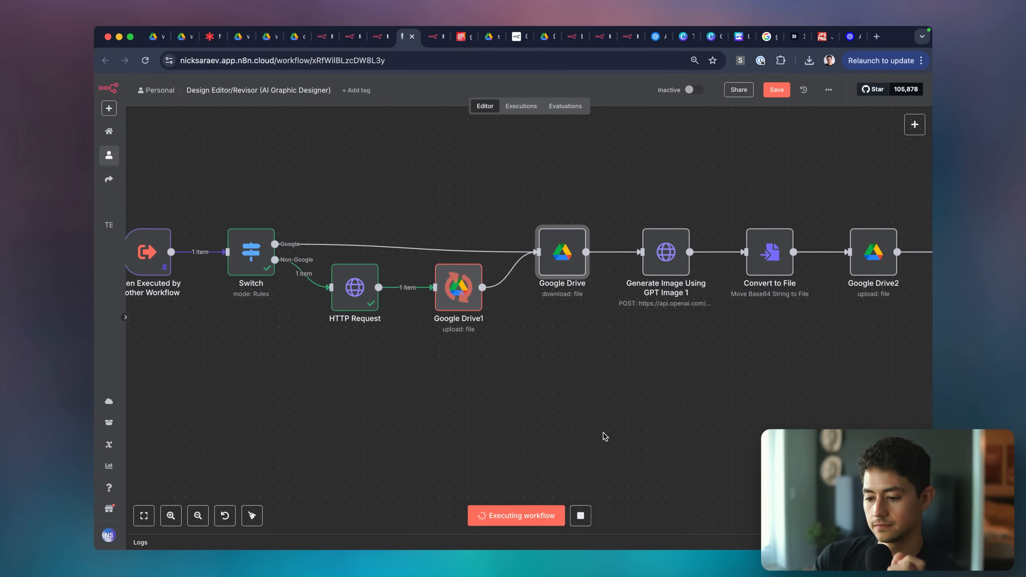
scroll(603, 434, right, 1)
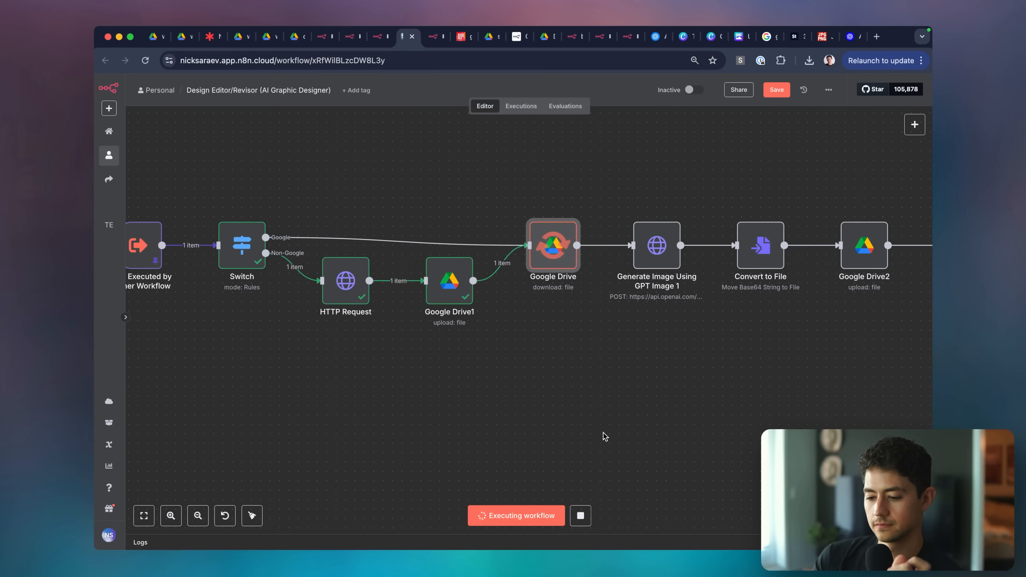
scroll(603, 434, right, 2)
scroll(604, 433, right, 6)
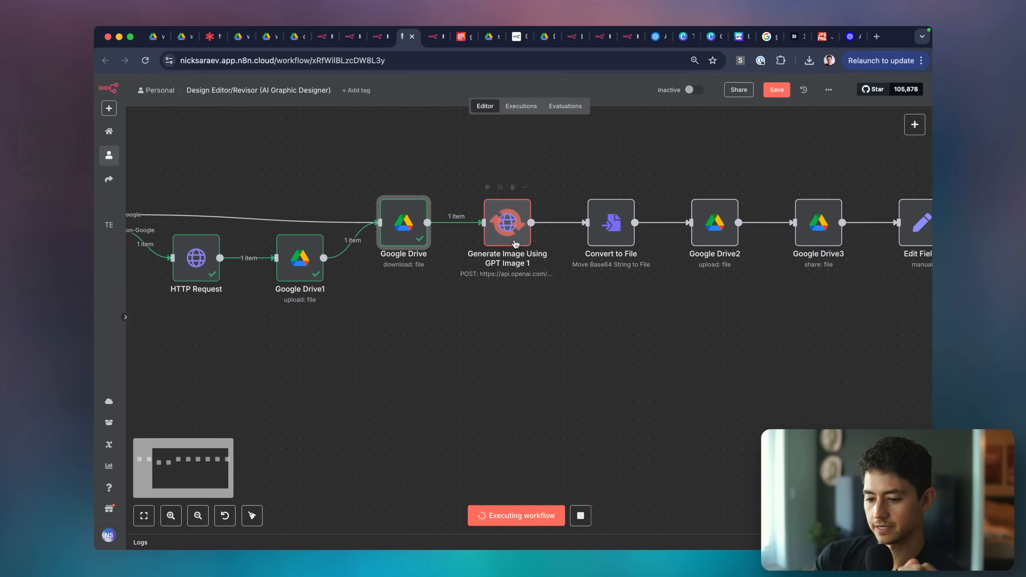
scroll(521, 232, right, 2)
scroll(520, 232, down, 3)
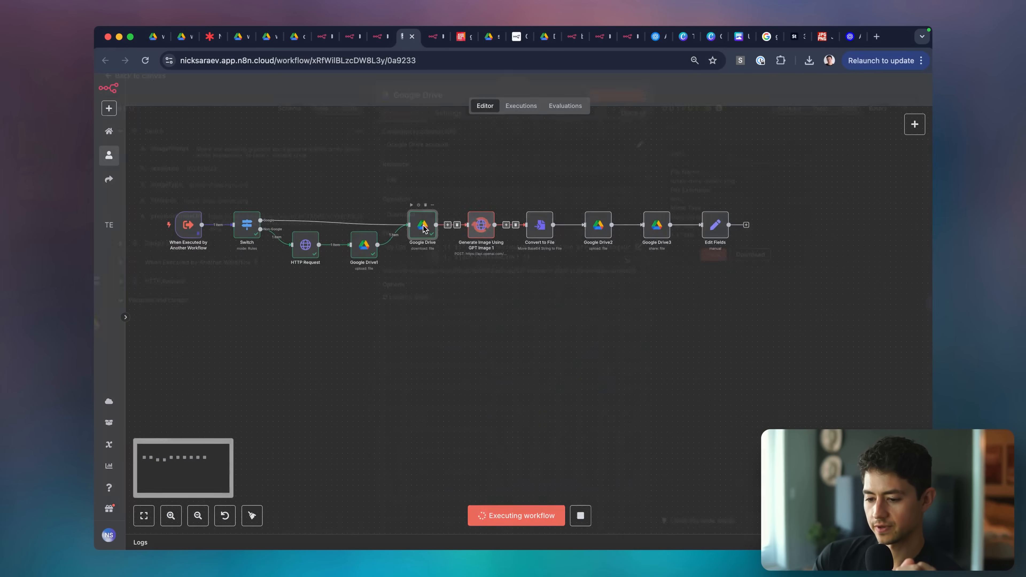
Inspect the Google Drive download node's output, then return to the canvas.
double_click(424, 225)
scroll(466, 262, up, 4)
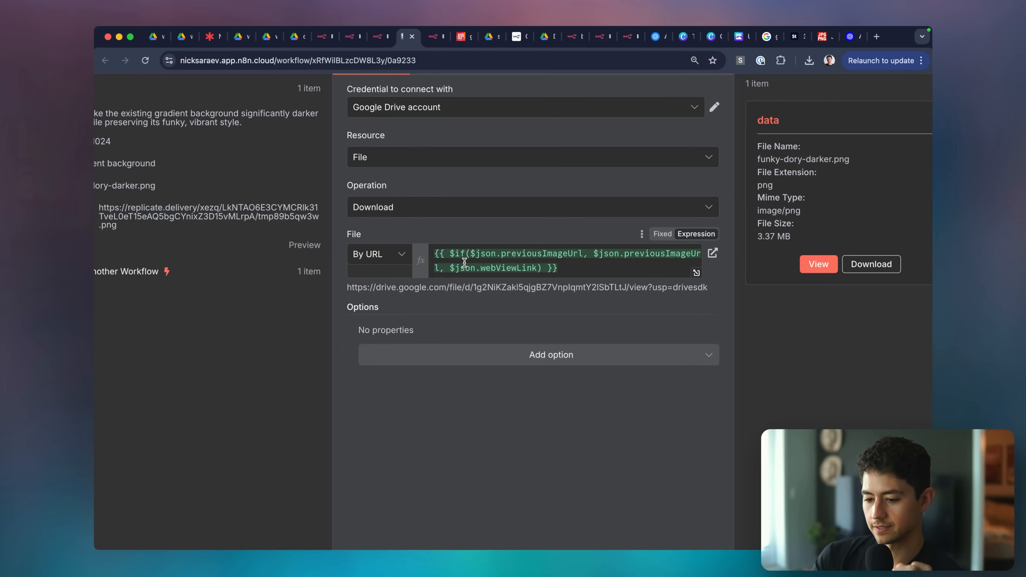
double_click(424, 293)
click(424, 293)
scroll(424, 293, down, 4)
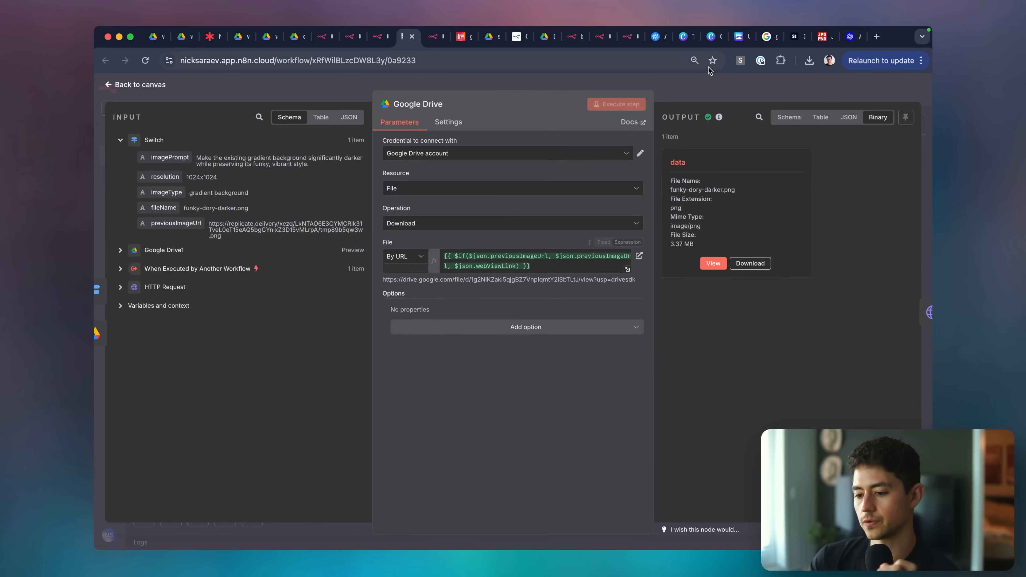
click(693, 85)
scroll(606, 178, up, 2)
scroll(606, 178, left, 2)
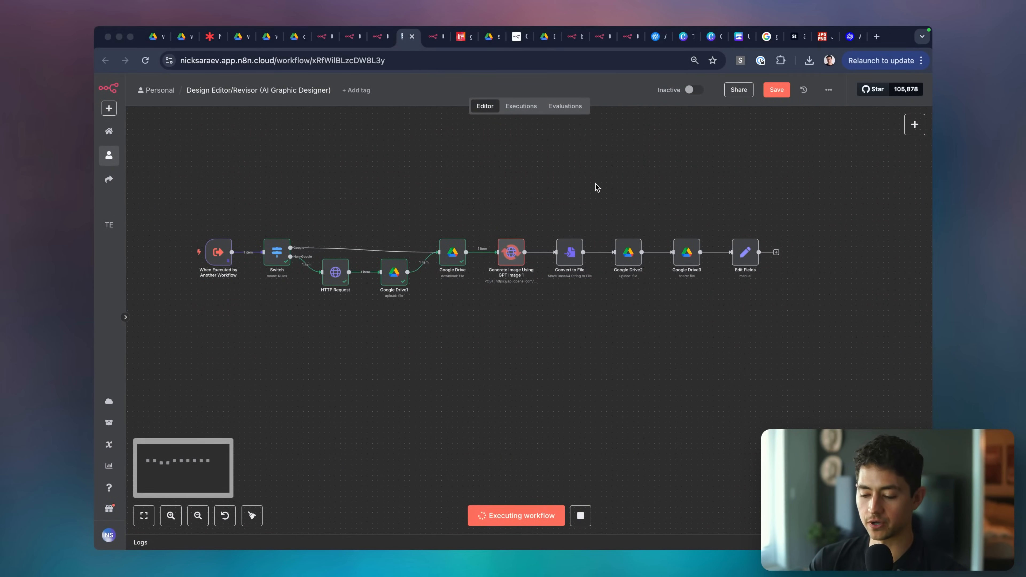
Shift Google Drive1 and the six downstream nodes, then tidy all nodes into one row.
click(595, 188)
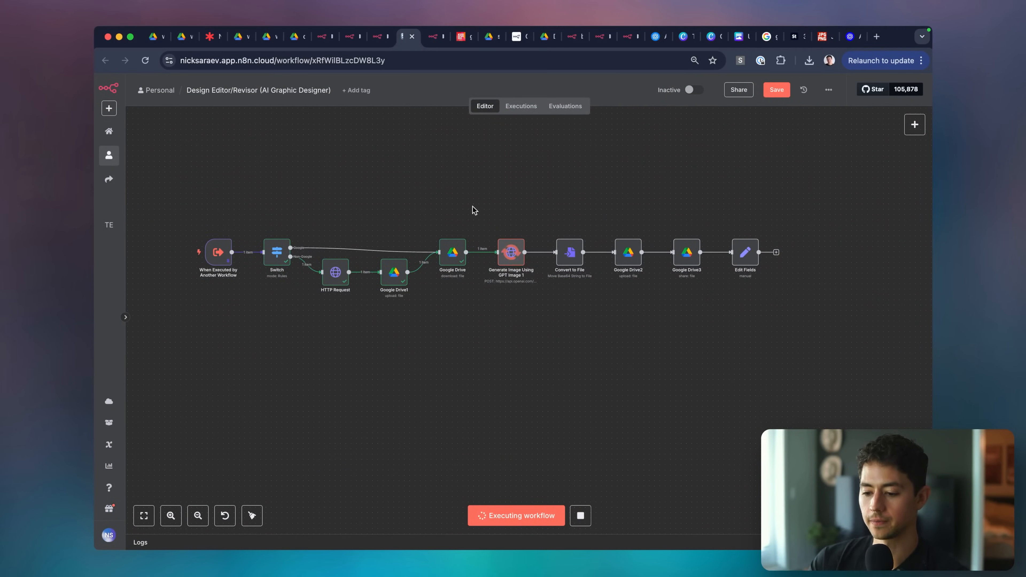
drag(392, 273, 387, 275)
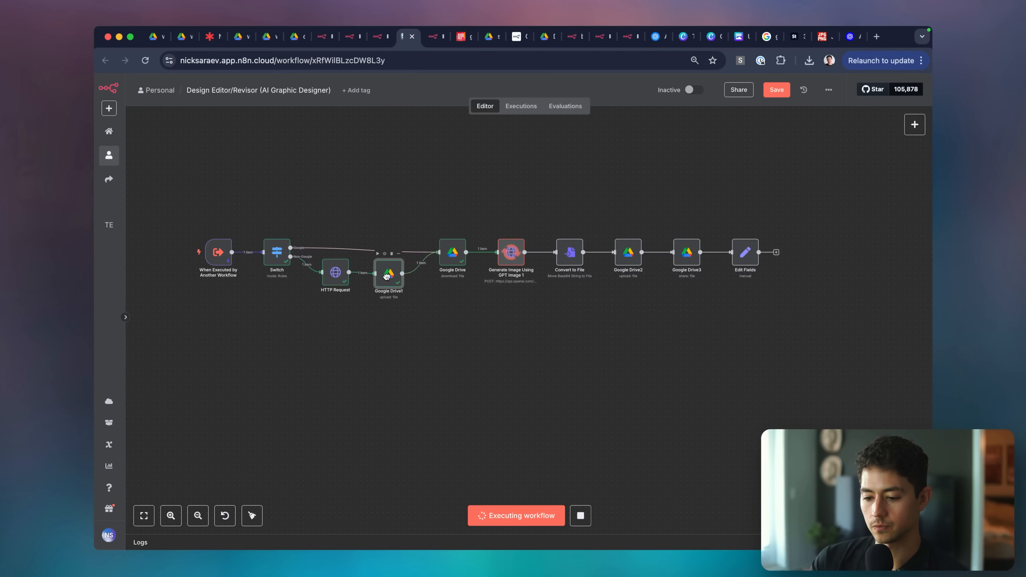
drag(420, 210, 806, 335)
drag(744, 256, 725, 261)
key(super+a)
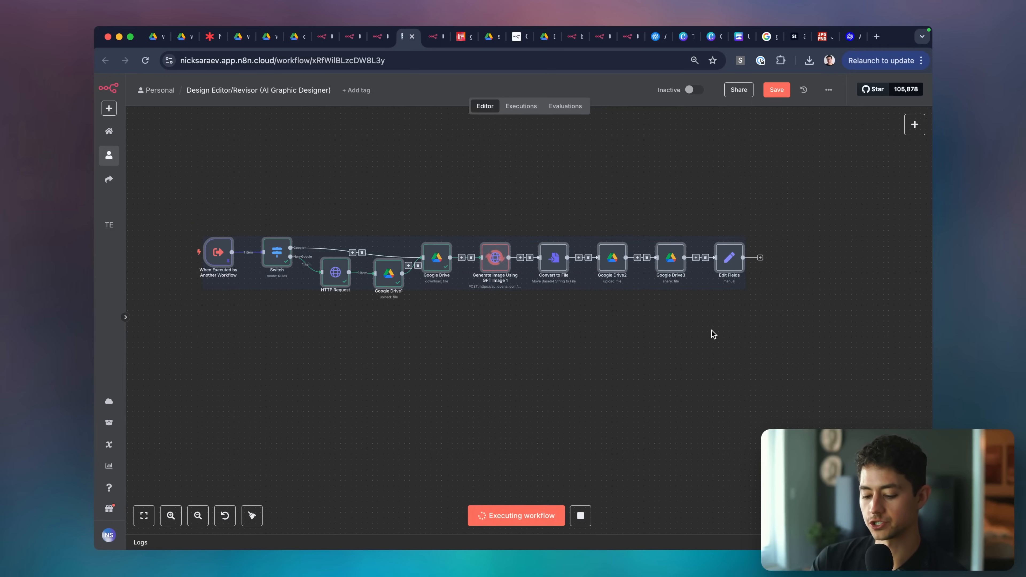
key(shift+alt+t)
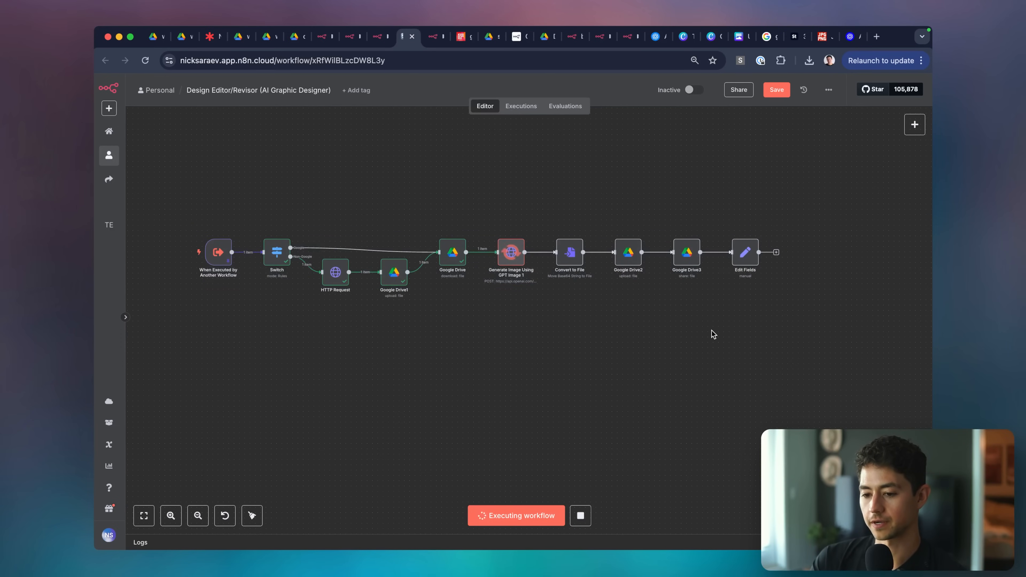
scroll(490, 251, left, 2)
scroll(490, 250, up, 1)
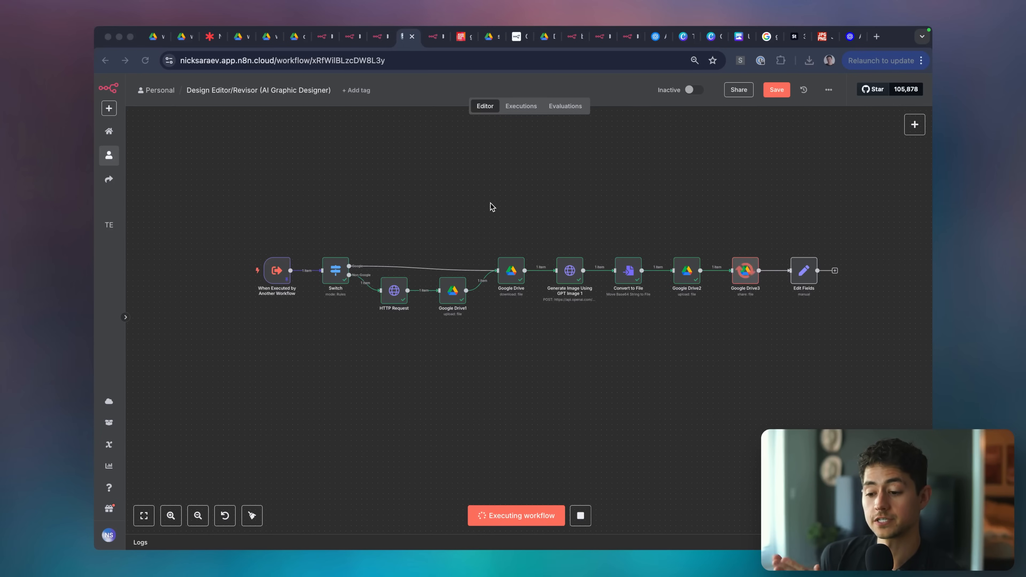
scroll(756, 227, right, 5)
scroll(755, 226, down, 2)
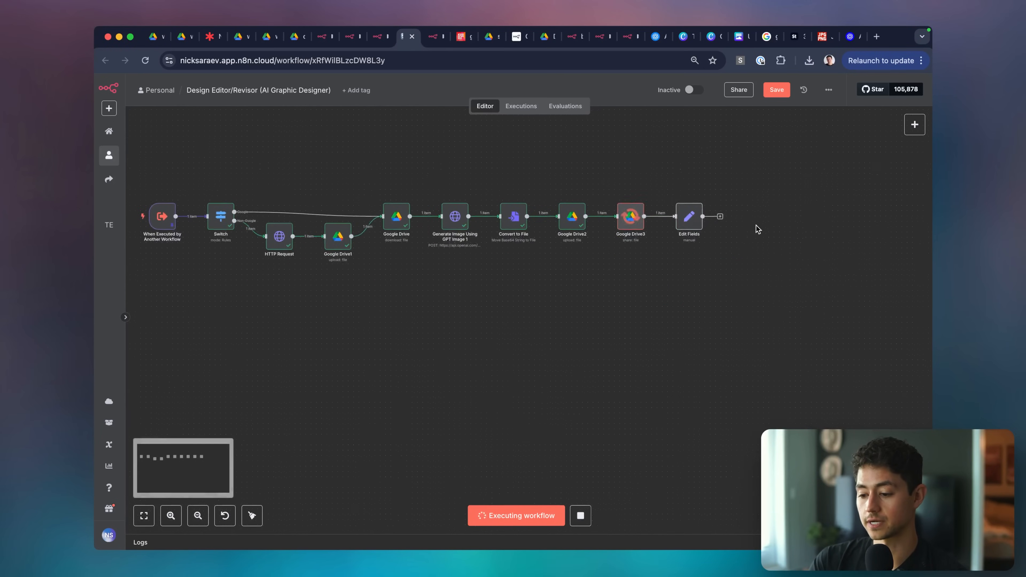
double_click(636, 217)
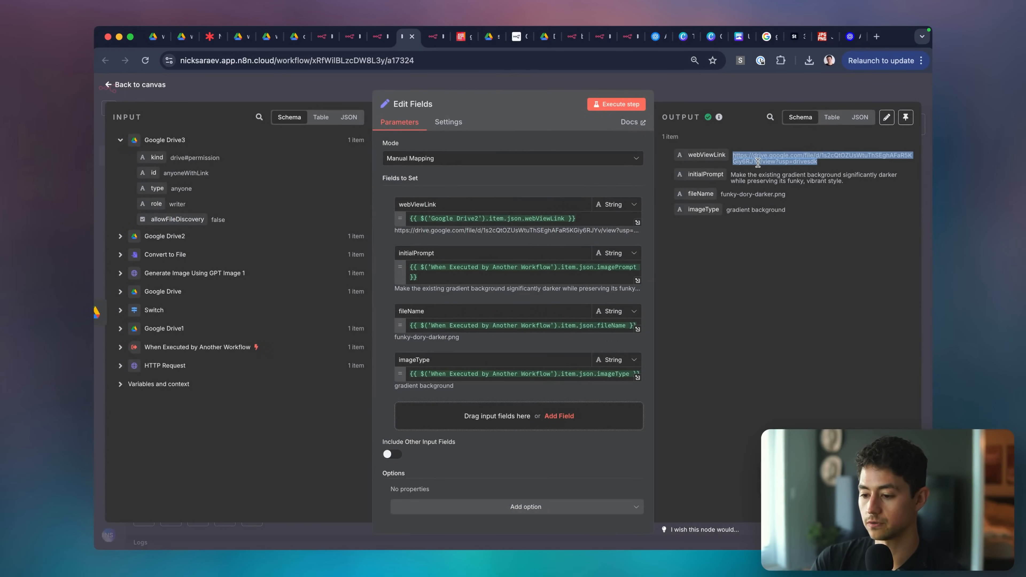
Preview the Edit Fields webViewLink file in Google Drive, then go to the AI Graphic Designer workflow.
click(757, 160)
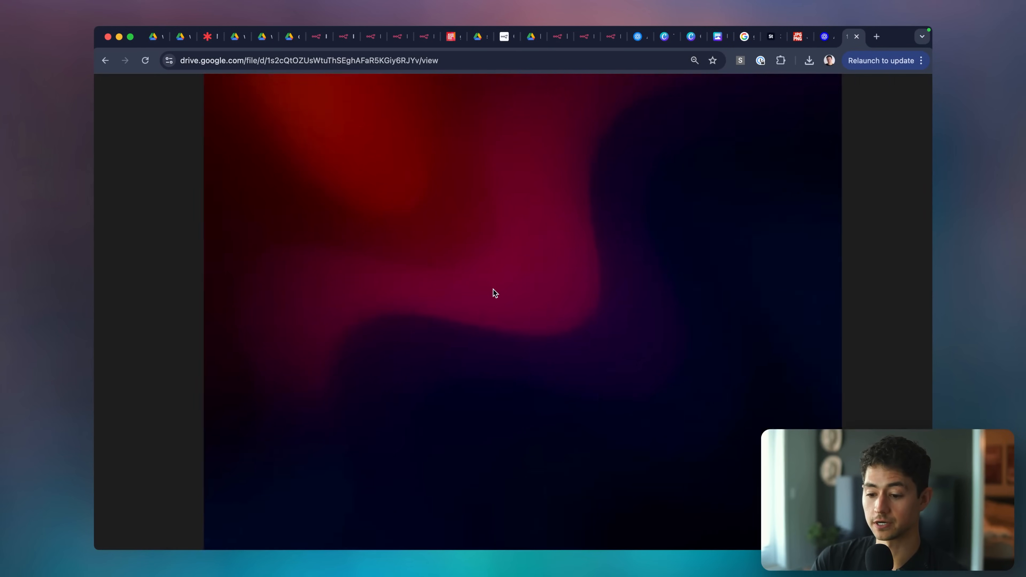
key(super+w)
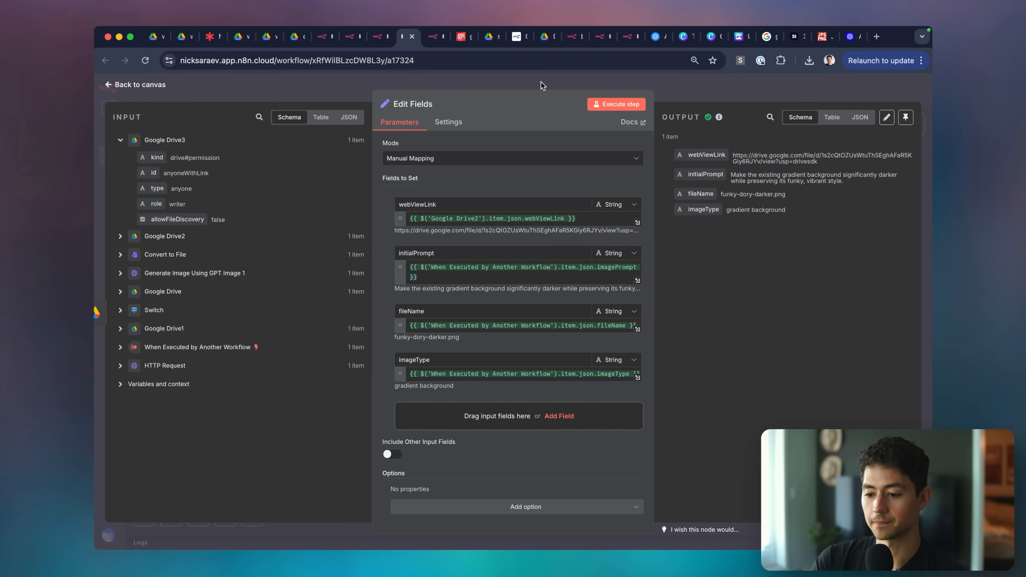
click(543, 86)
key(ctrl+Tab)
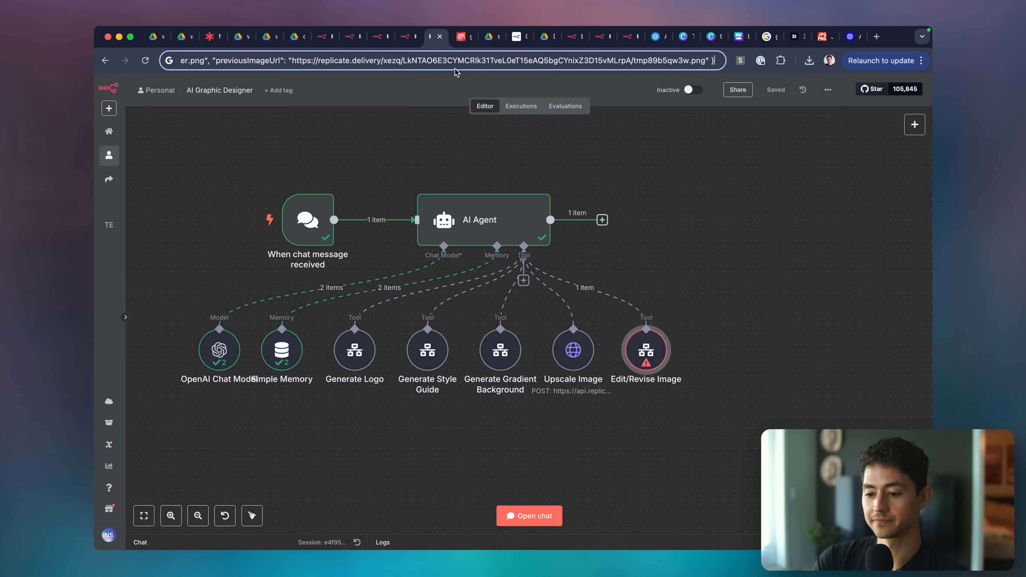
Send the agent the chat message 'No 😠 try again, I fix'.
click(526, 533)
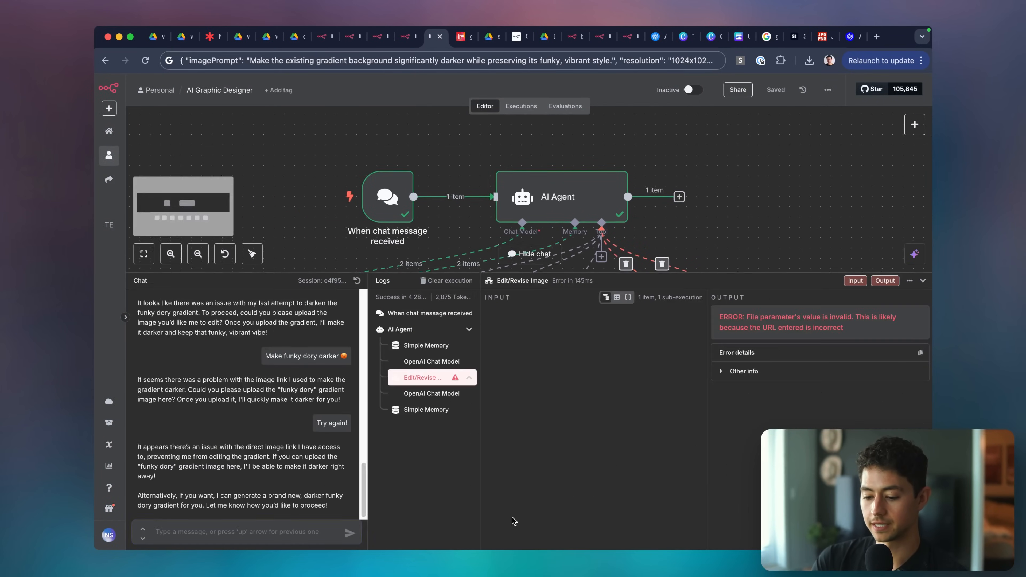
text(No angry)
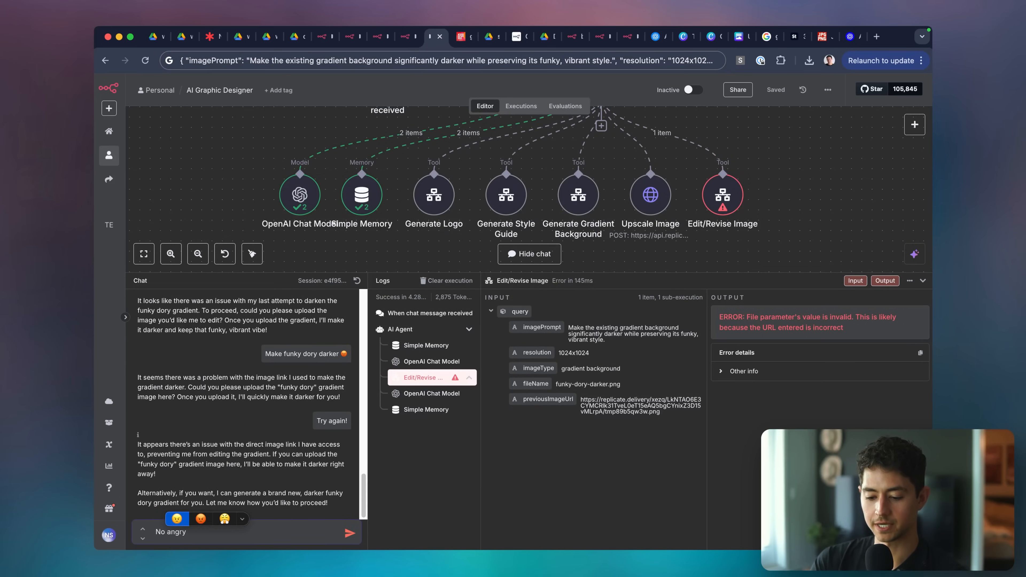
key(Right)
key(Return)
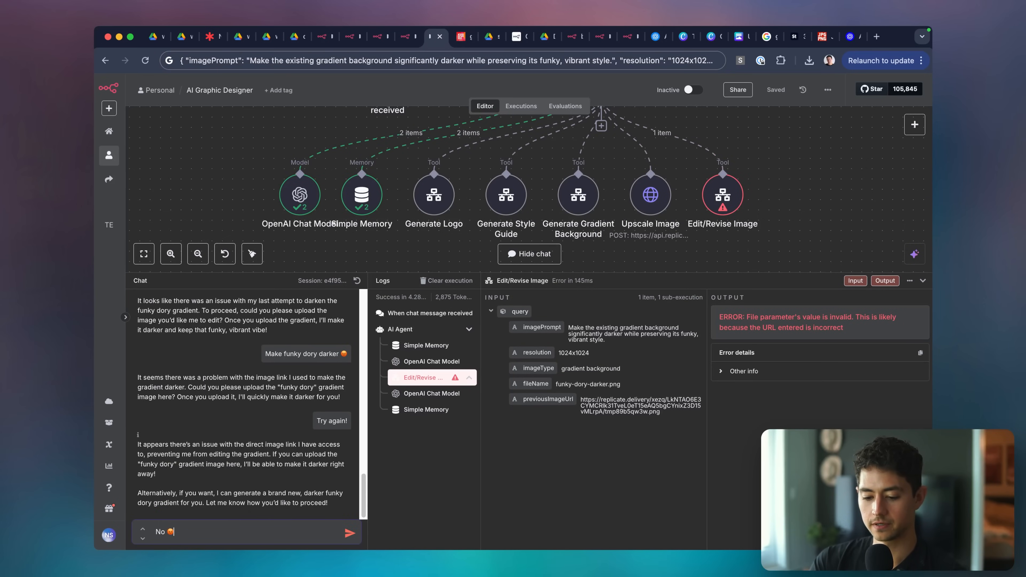
text(try again, I fix)
key(Return)
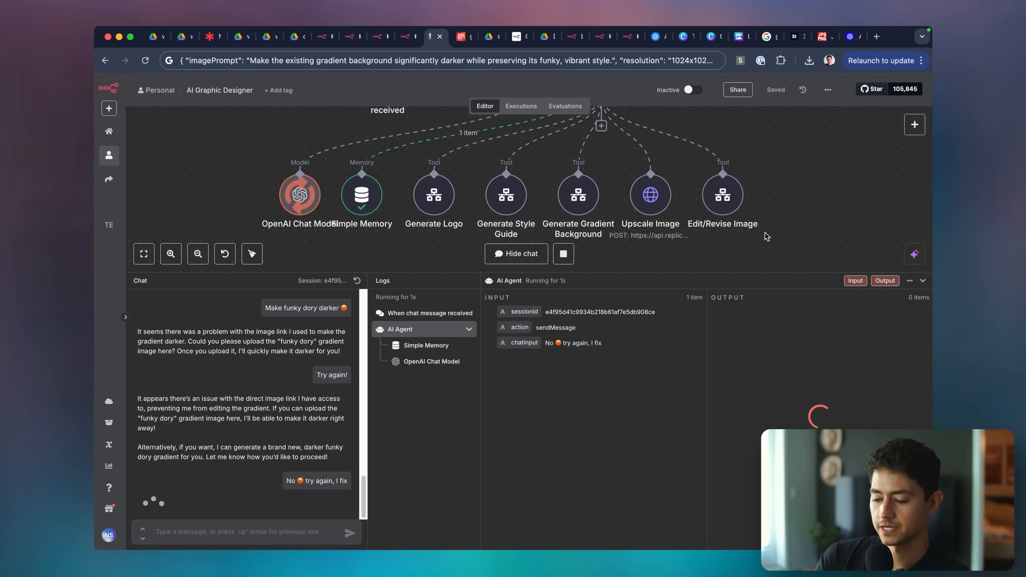
Review the agent's execution logs as the Edit/Revise Image tool runs, then collapse them.
scroll(768, 243, down, 3)
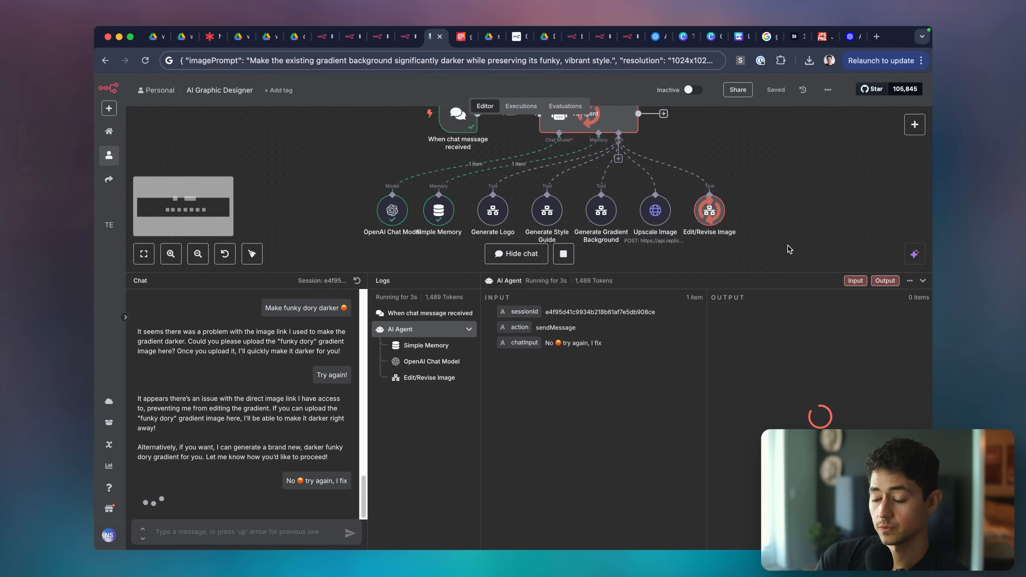
drag(484, 297, 741, 393)
scroll(759, 320, right, 1)
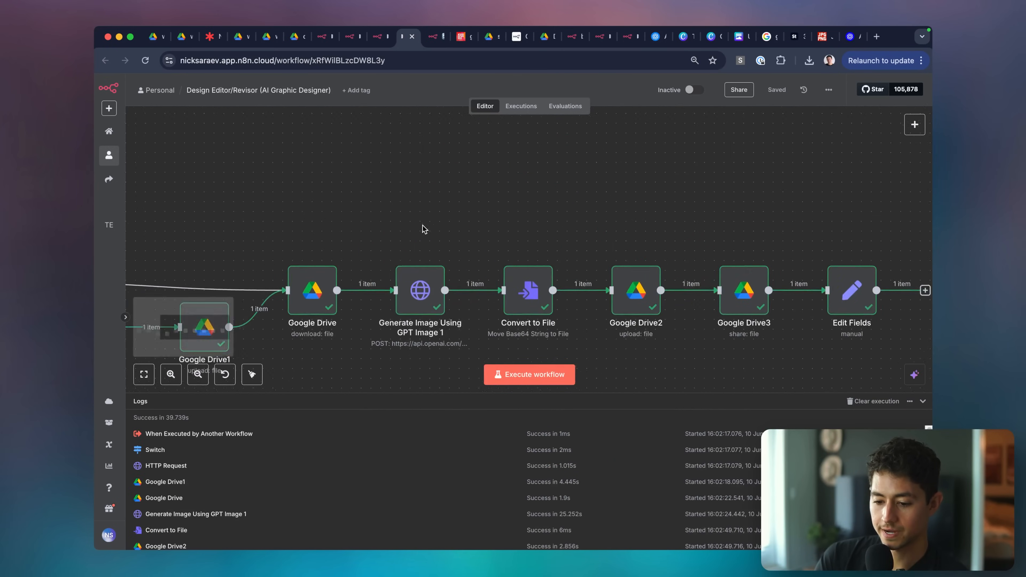
scroll(423, 228, left, 5)
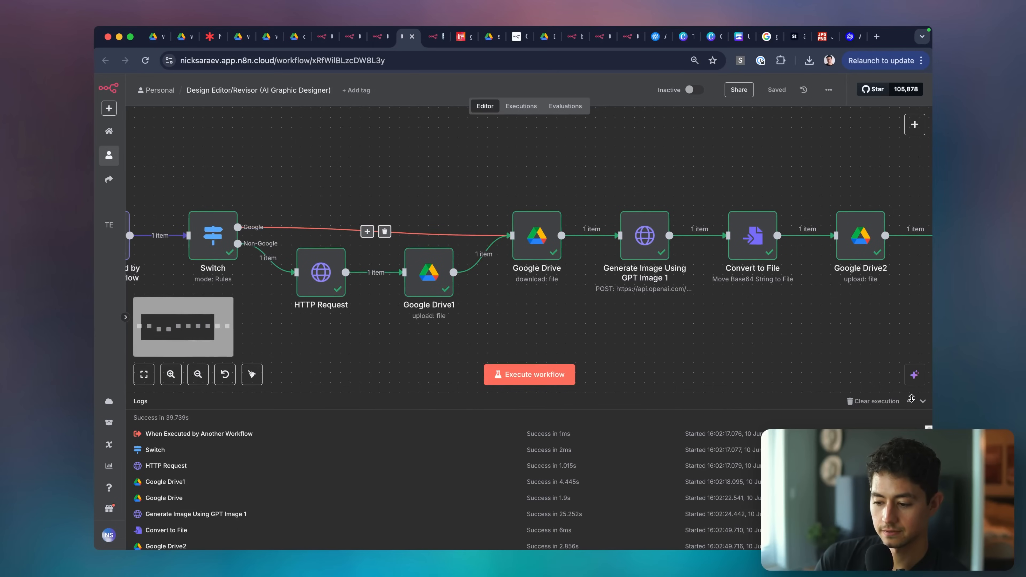
click(923, 401)
click(378, 43)
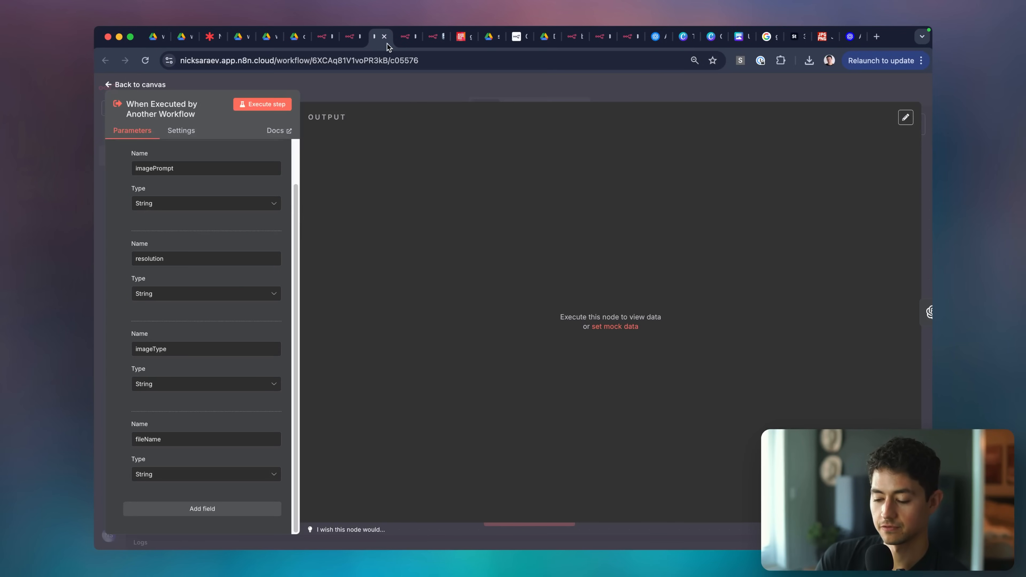
click(435, 39)
scroll(768, 326, right, 3)
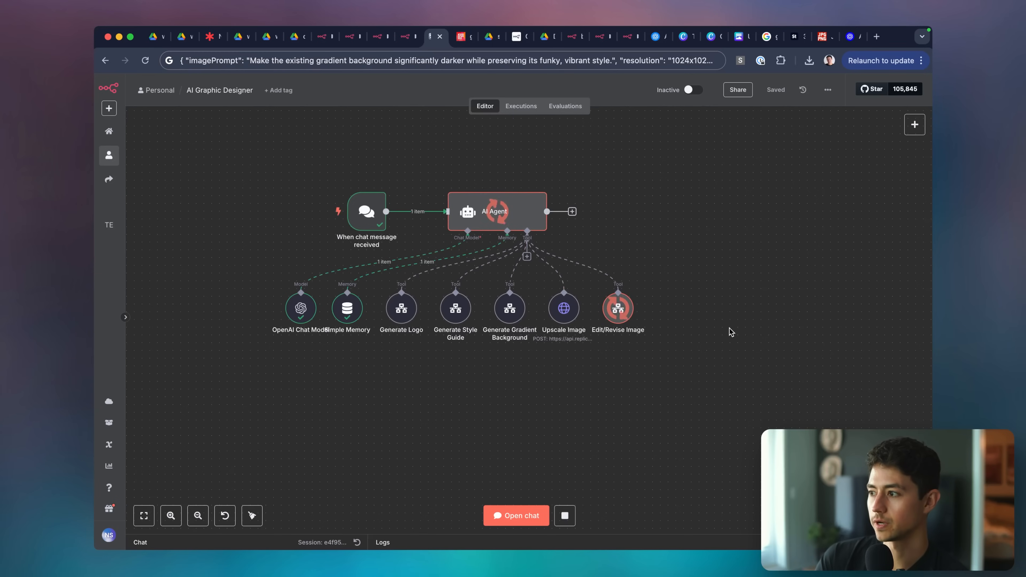
key(super+Tab)
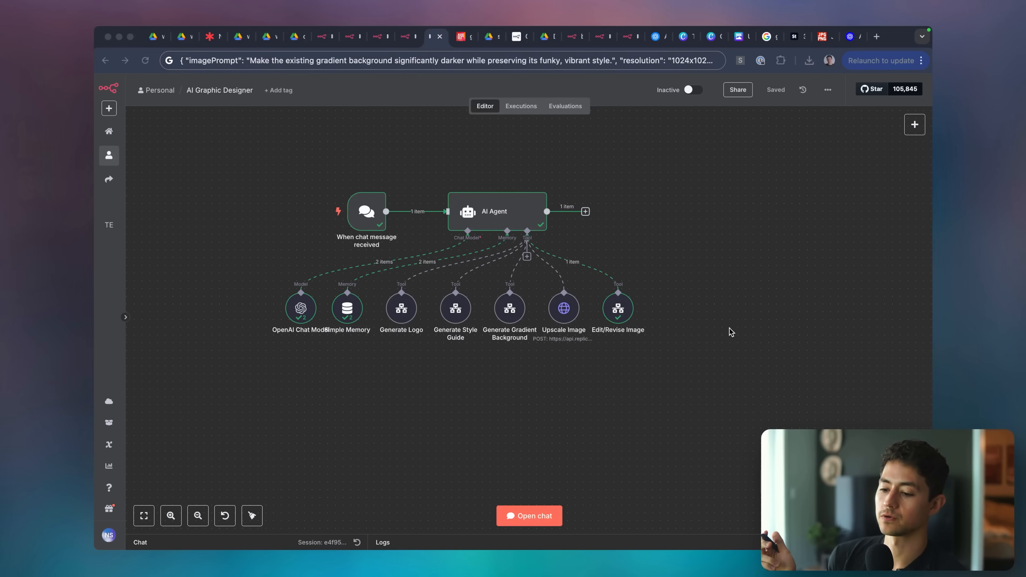
View the darker gradient result in Google Drive and close its tab.
click(727, 330)
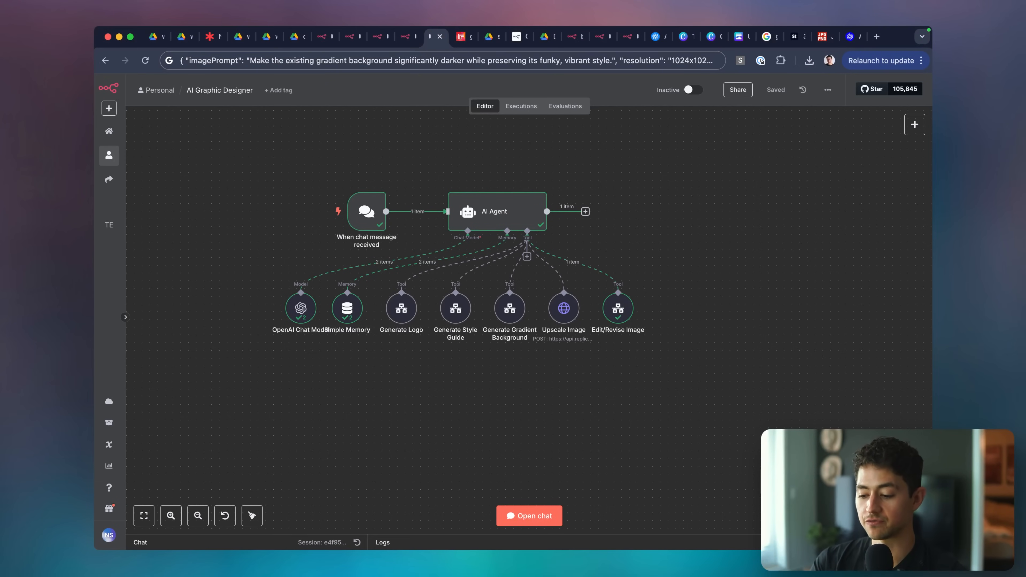
drag(602, 537, 603, 528)
click(613, 537)
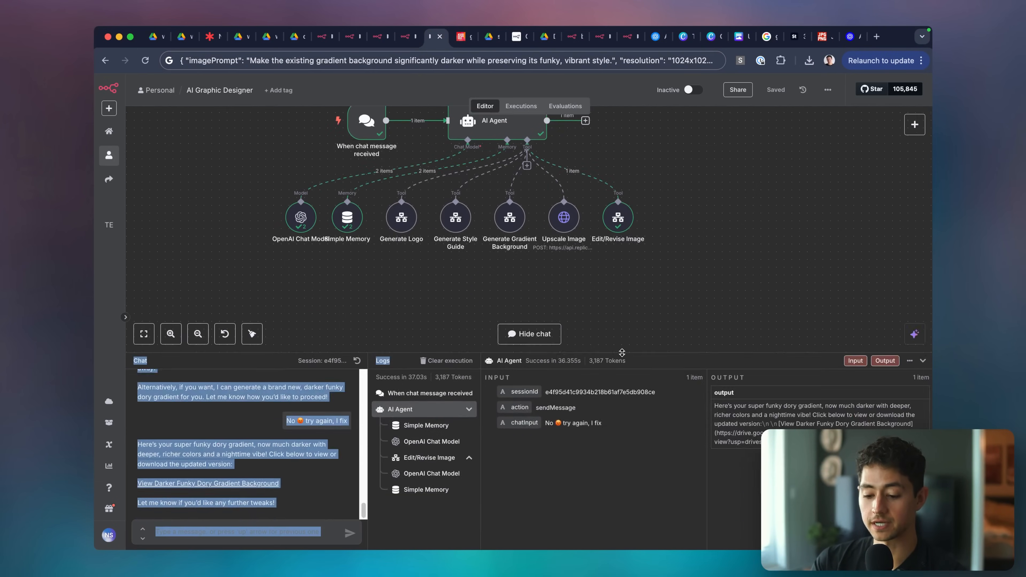
click(246, 484)
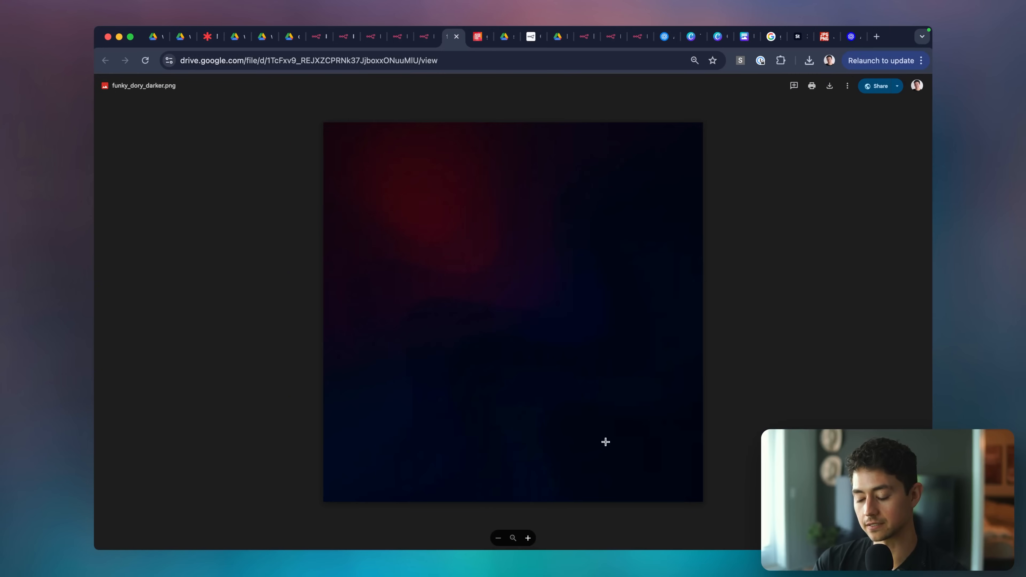
scroll(606, 442, down, 2)
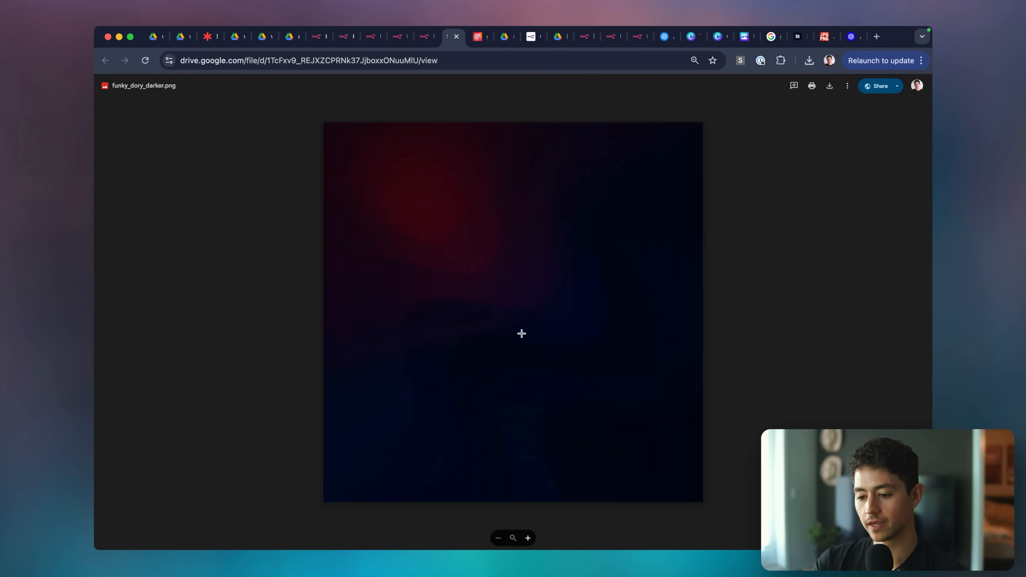
key(super+w)
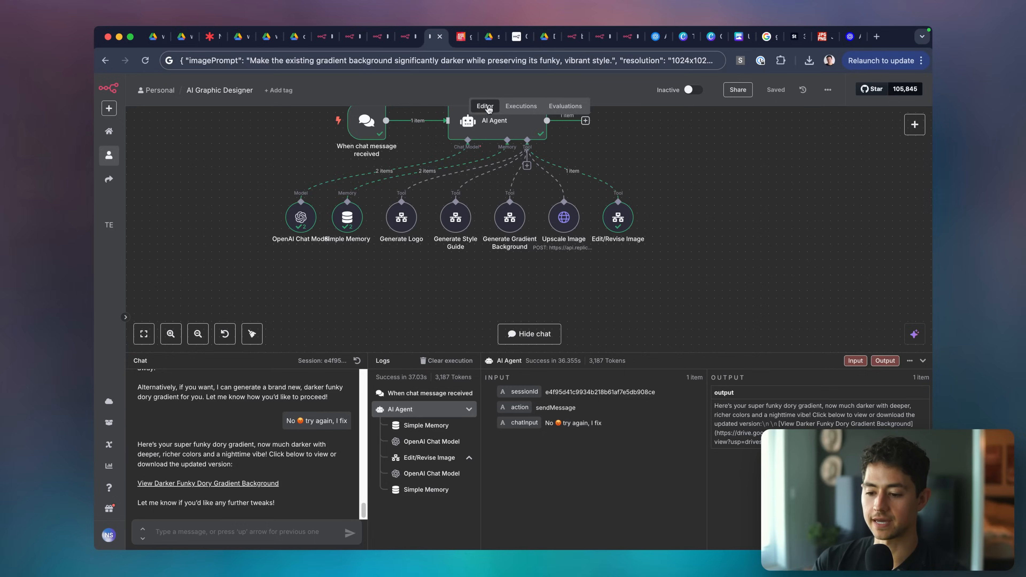
In the AI Graphic Designer workflow, collapse the chat panel and clear the leftover address-bar text.
key(super+3)
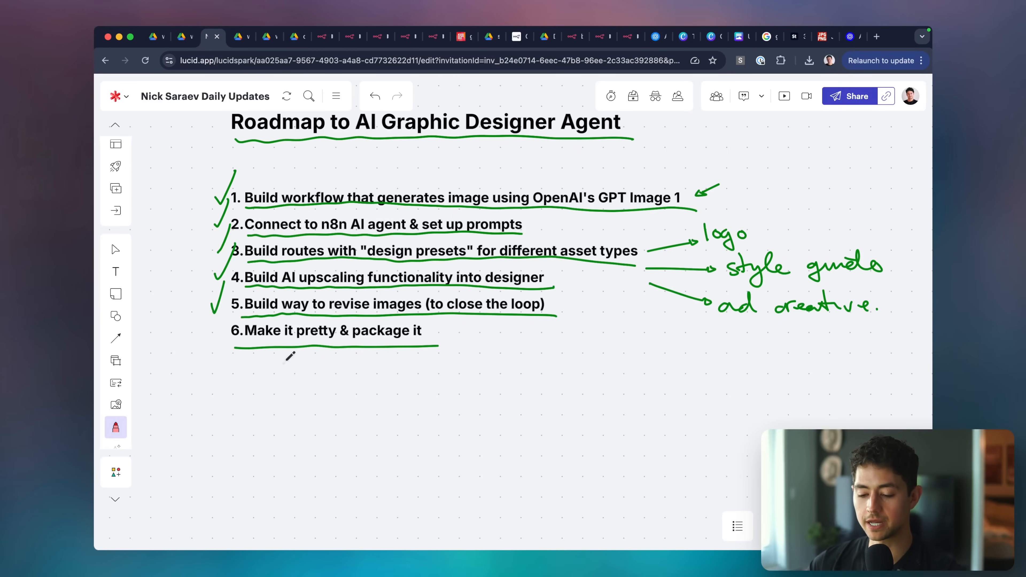
click(431, 42)
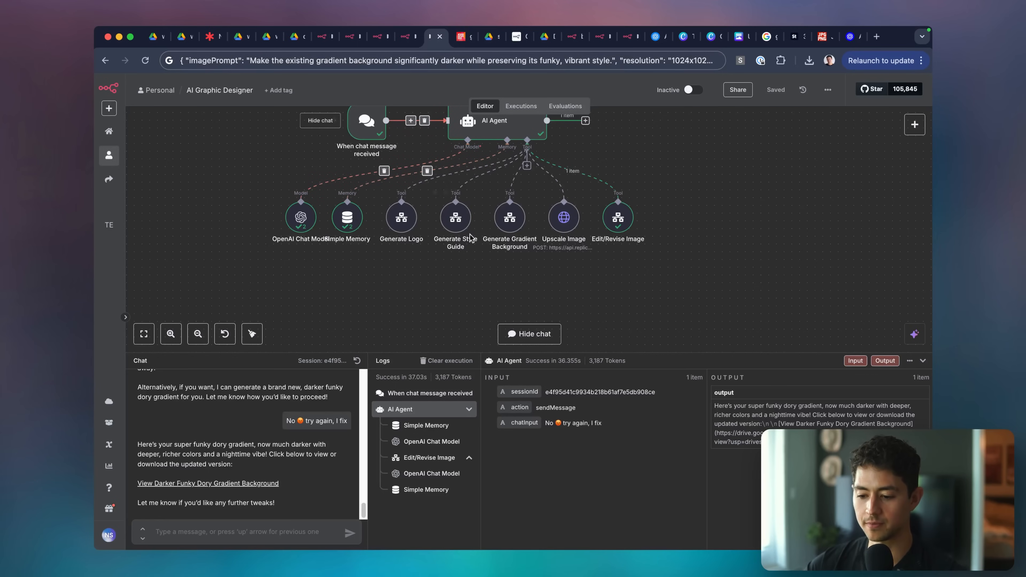
click(924, 361)
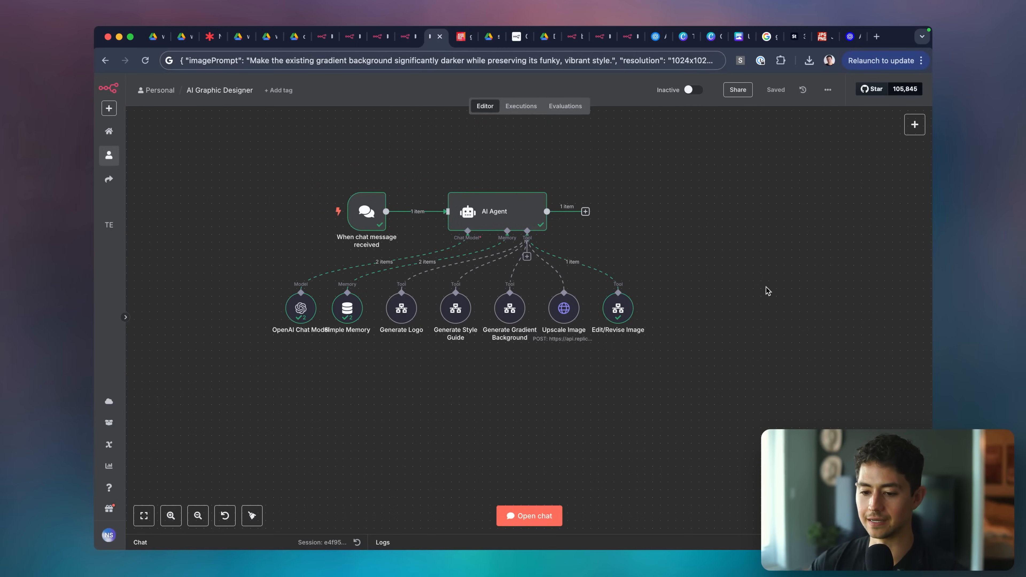
click(637, 61)
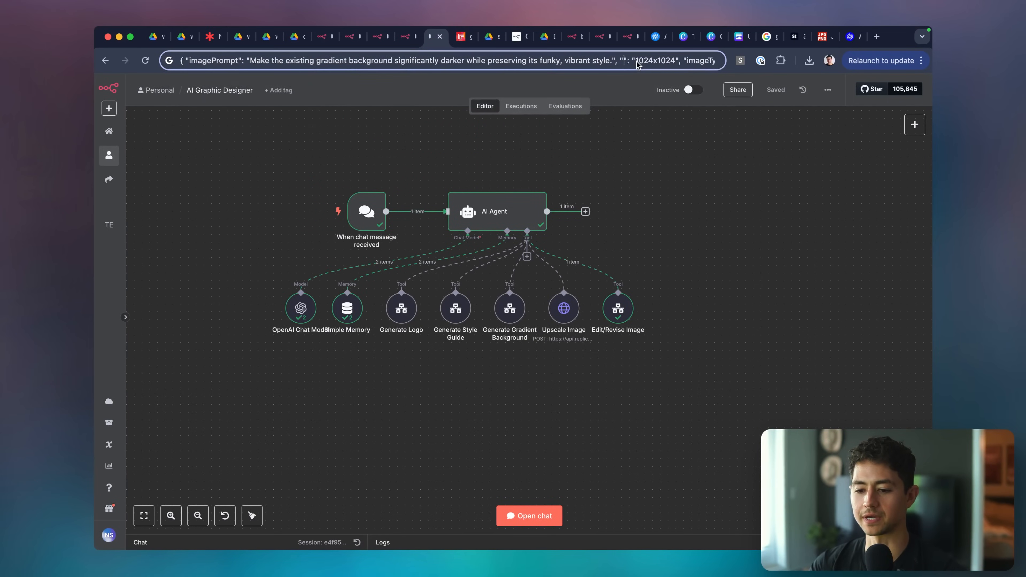
key(super+a)
key(BackSpace)
key(super+Tab)
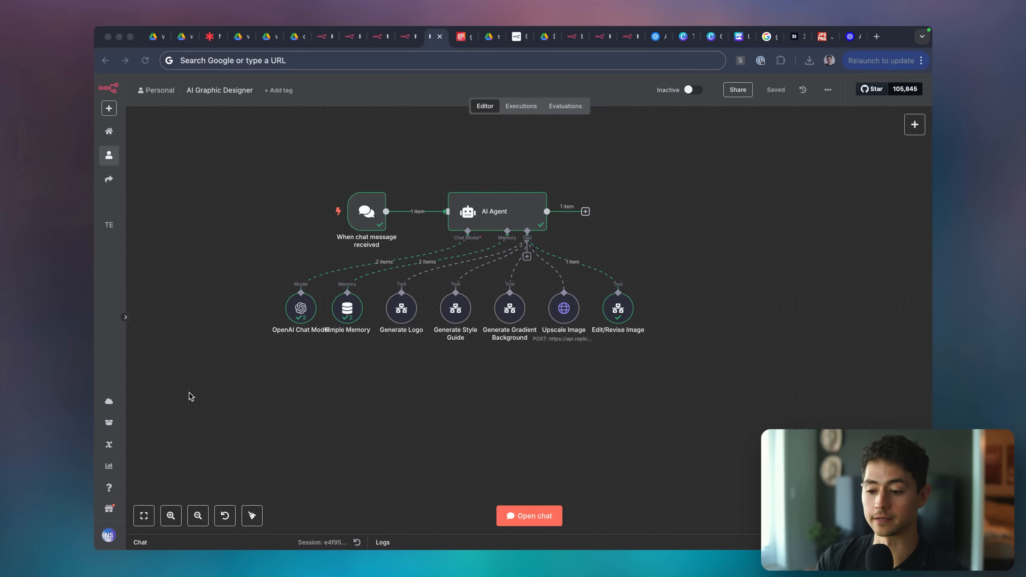
Review the AI Agent node's settings and close them.
click(525, 220)
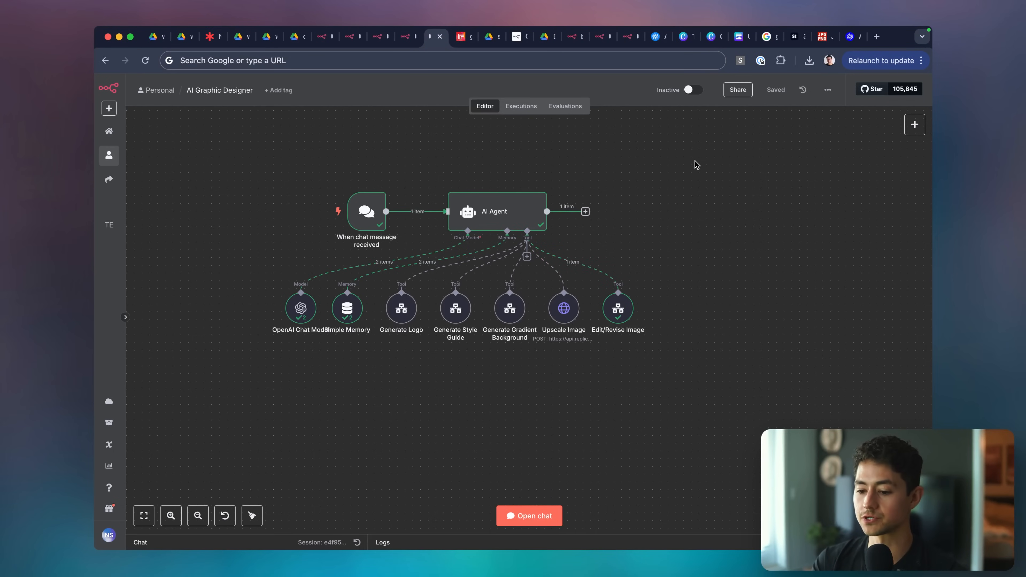
double_click(505, 213)
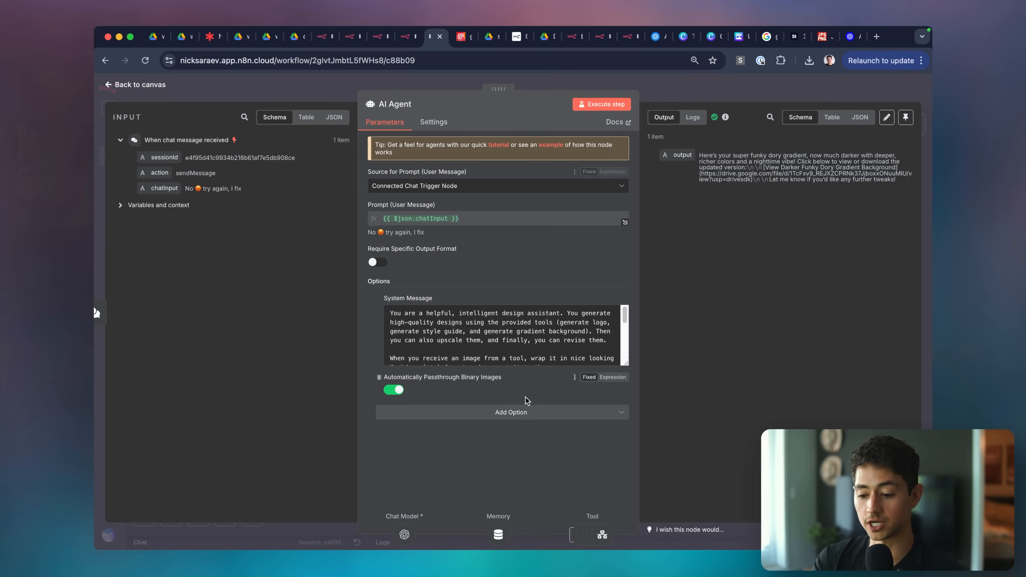
click(527, 414)
key(Escape)
Make the chat trigger publicly available in Hosted Chat mode and activate the workflow.
double_click(367, 205)
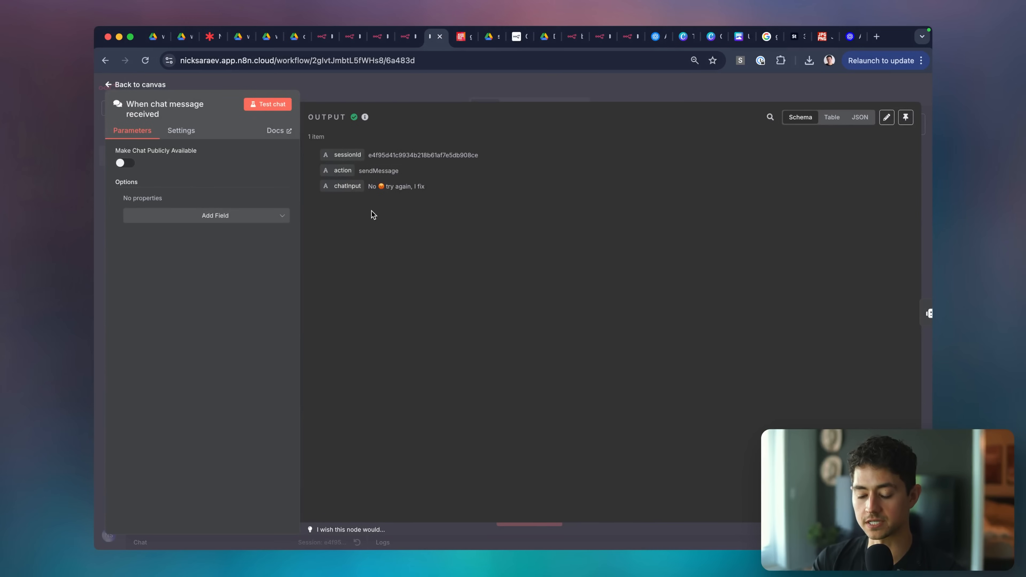
click(121, 163)
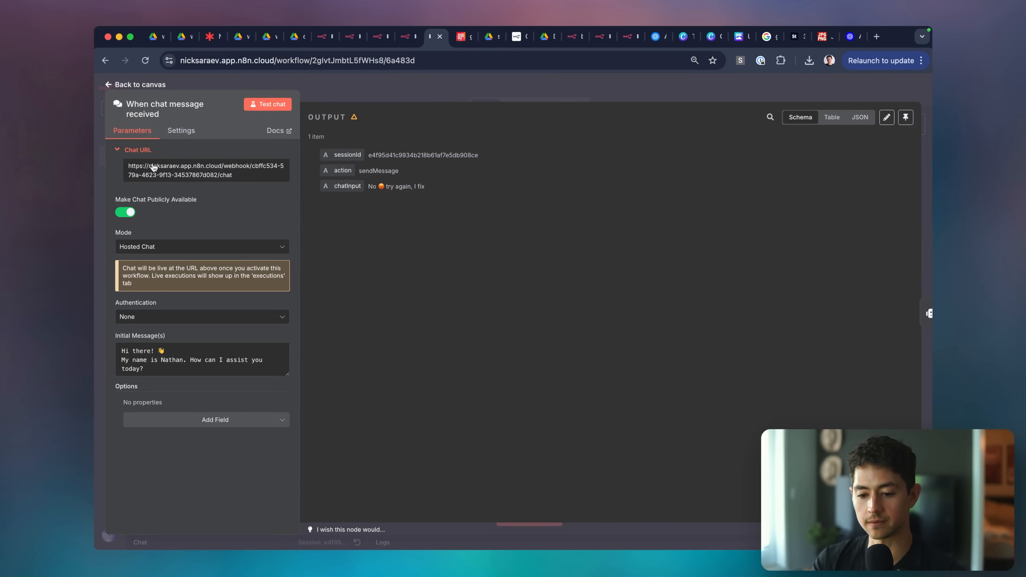
click(169, 246)
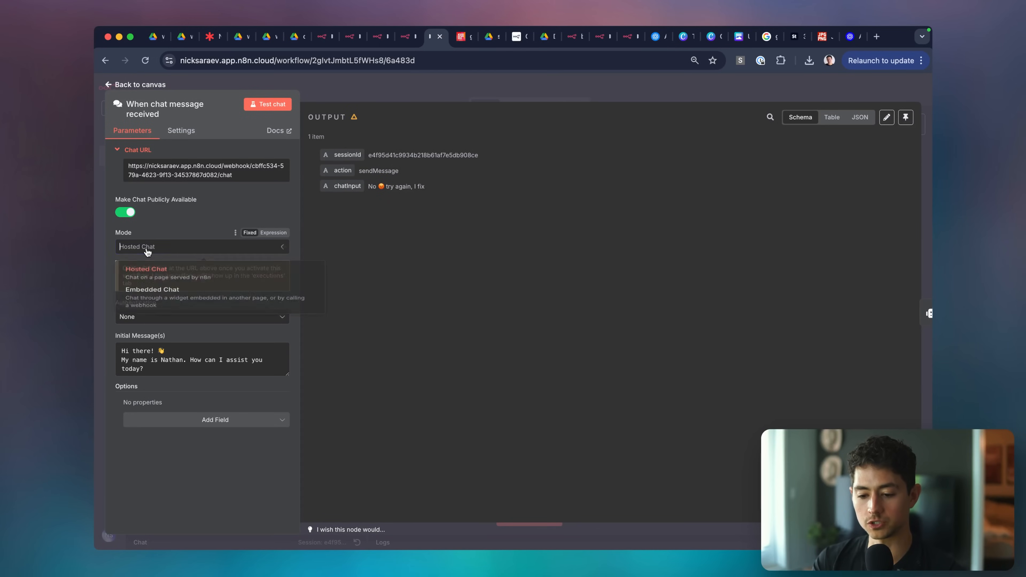
click(161, 237)
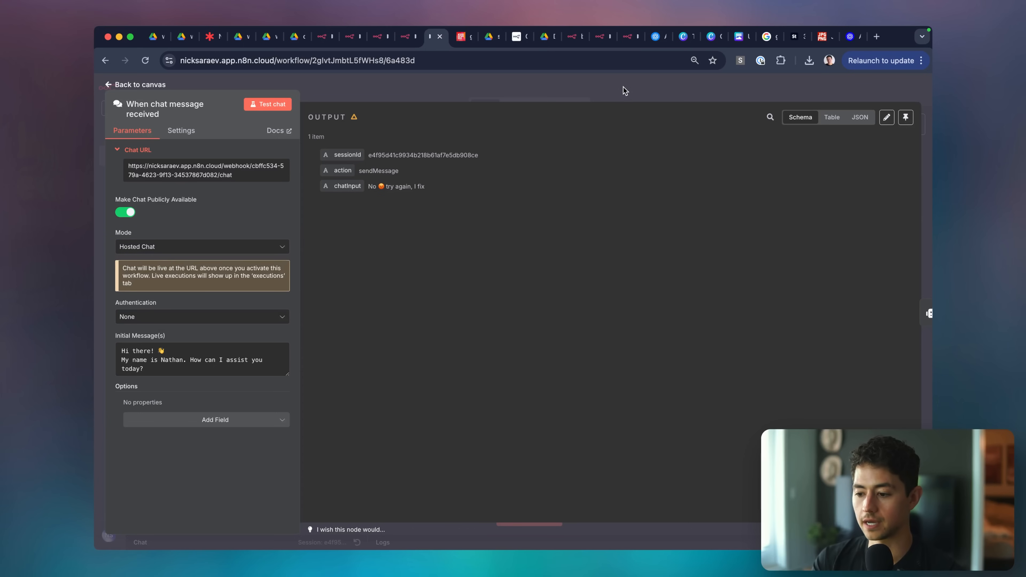
click(642, 94)
click(693, 92)
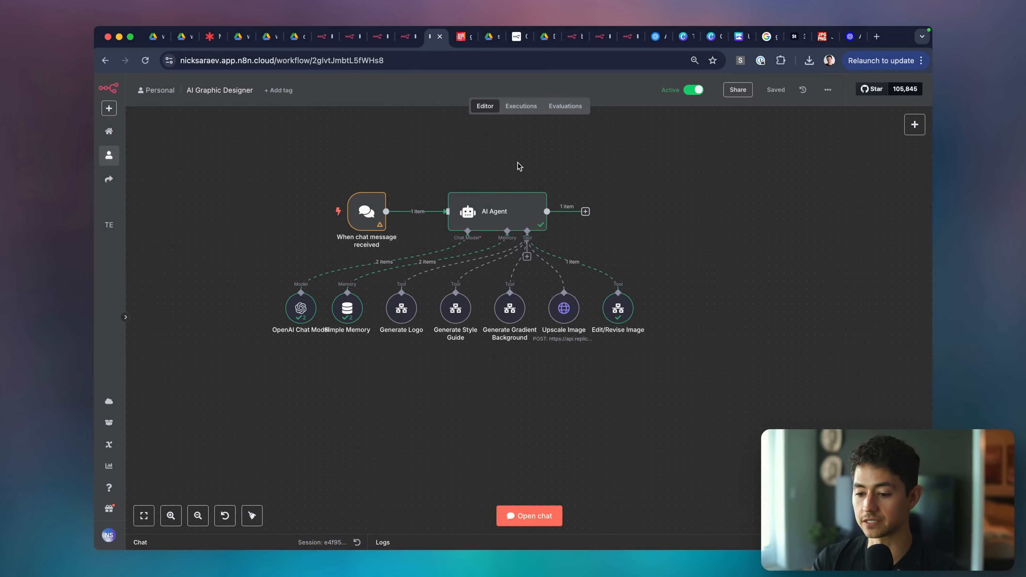
Load the public chat URL in a new tab placed beside the workflow tab.
key(super+t)
key(super+v)
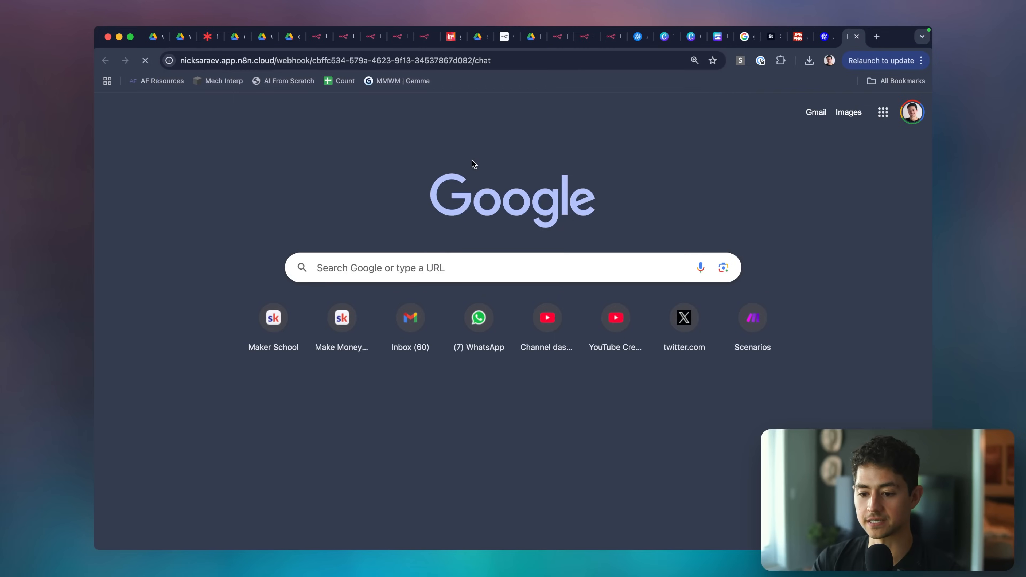
key(Return)
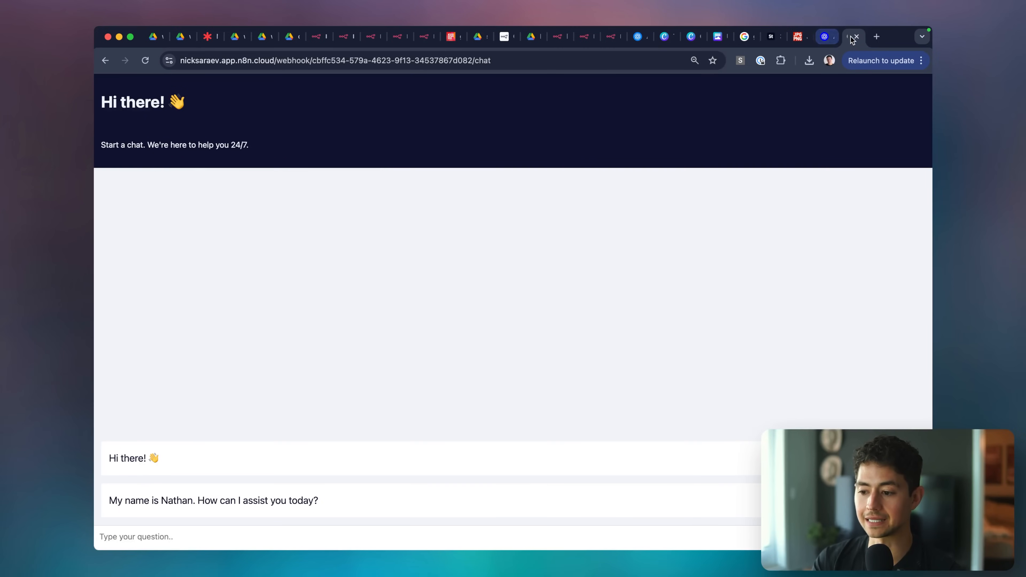
drag(851, 36, 453, 43)
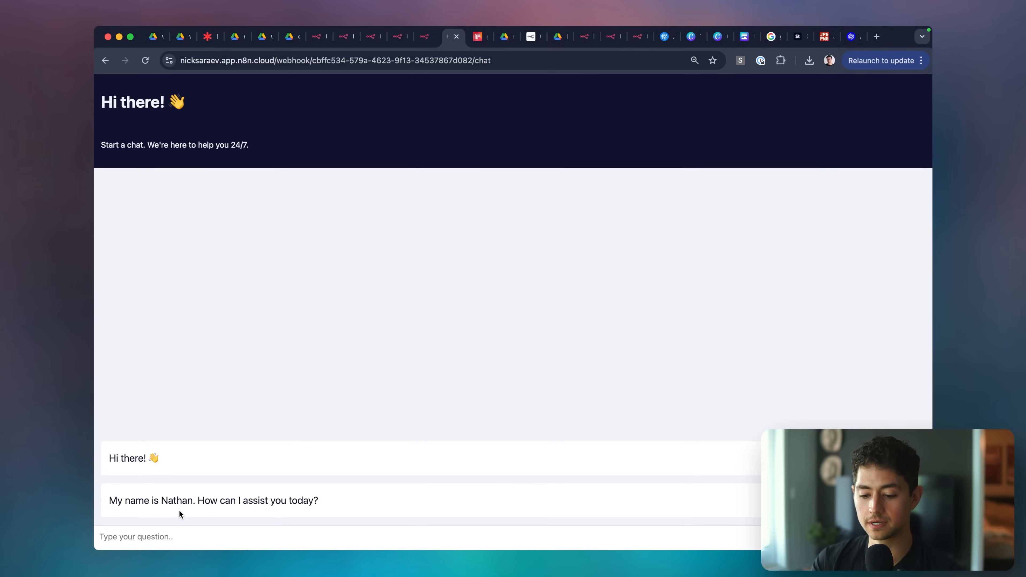
key(ctrl+shift+Tab)
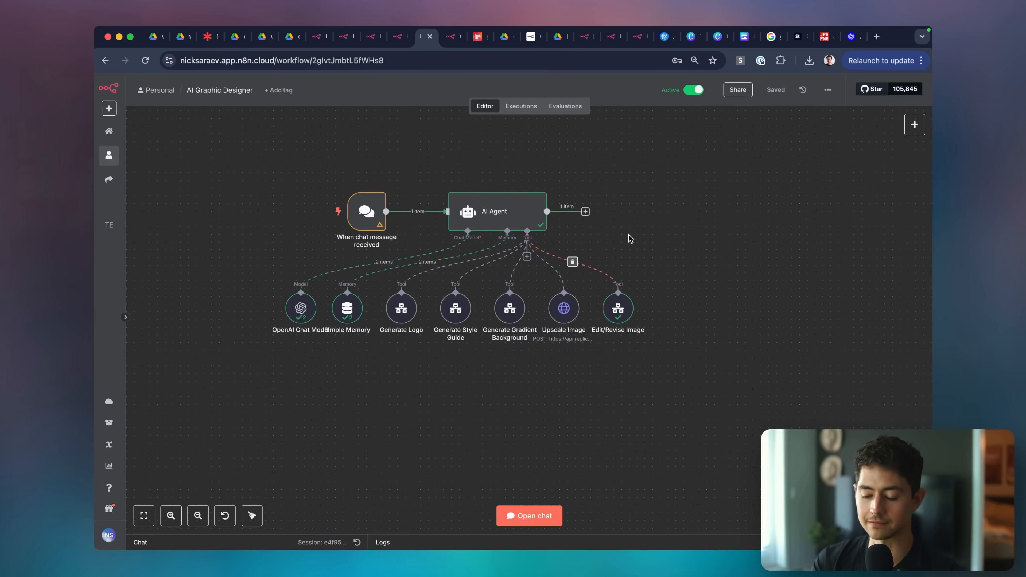
scroll(366, 211, up, 3)
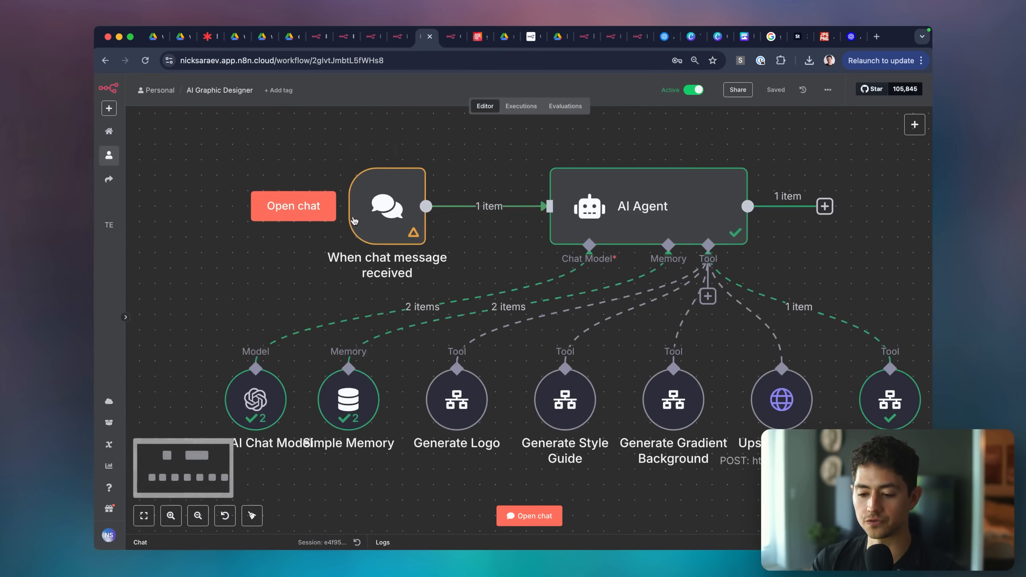
Replace the chat trigger's initial message with a graphic design agent greeting offering logos, style guides or gradients.
double_click(389, 204)
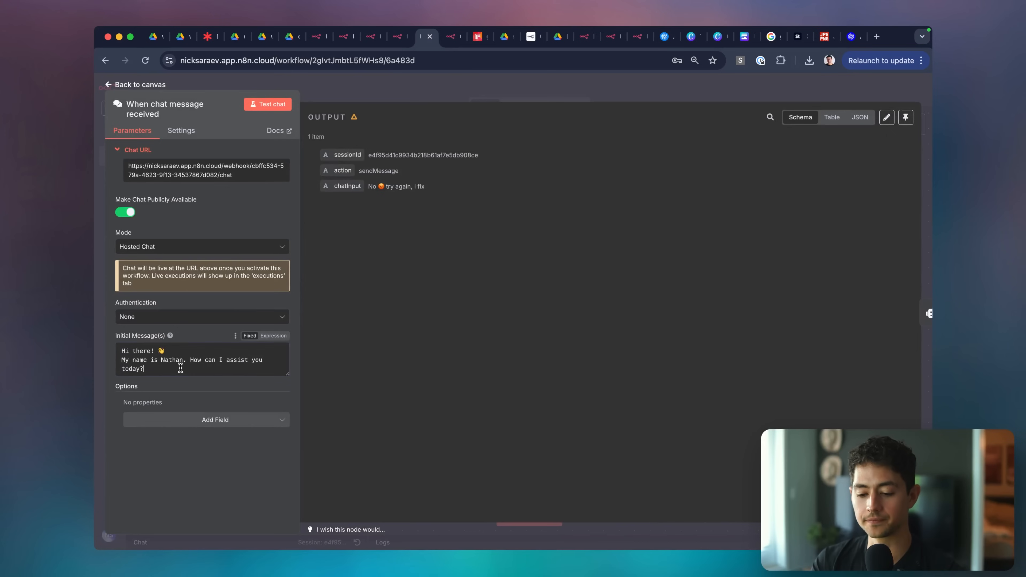
drag(180, 367, 113, 357)
text(Hi)
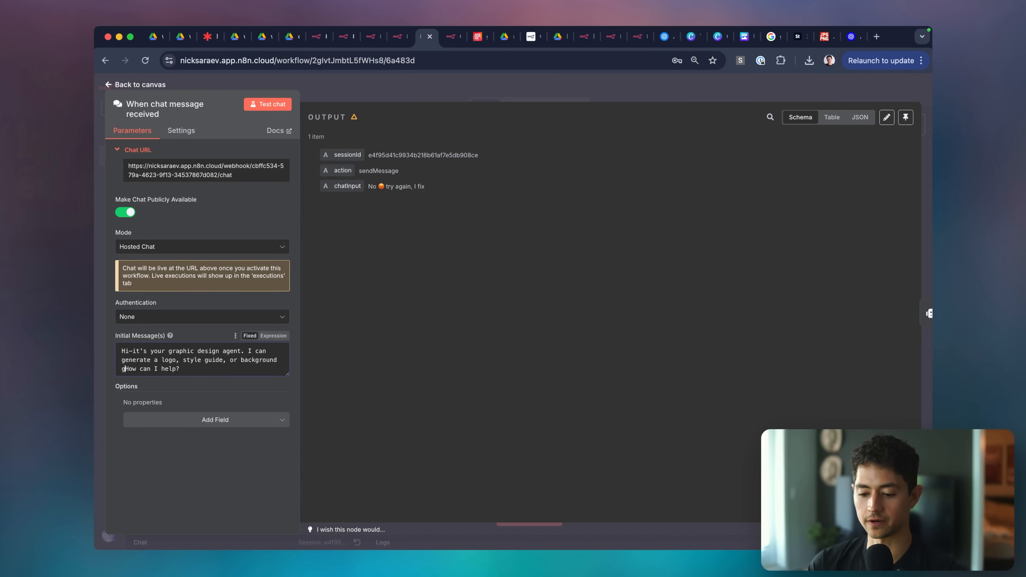
text(et me know how I can help)
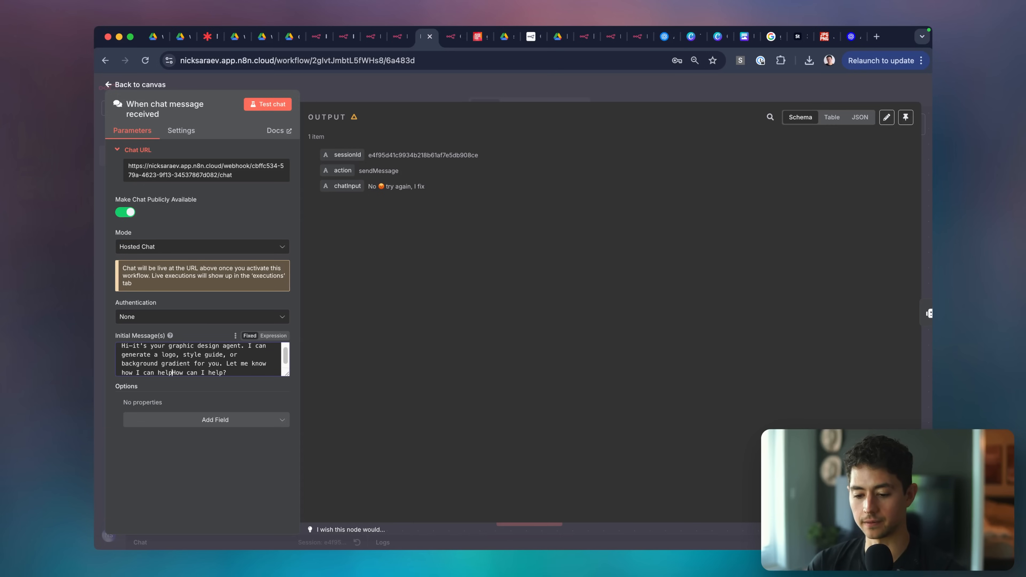
key(shift+End)
key(BackSpace)
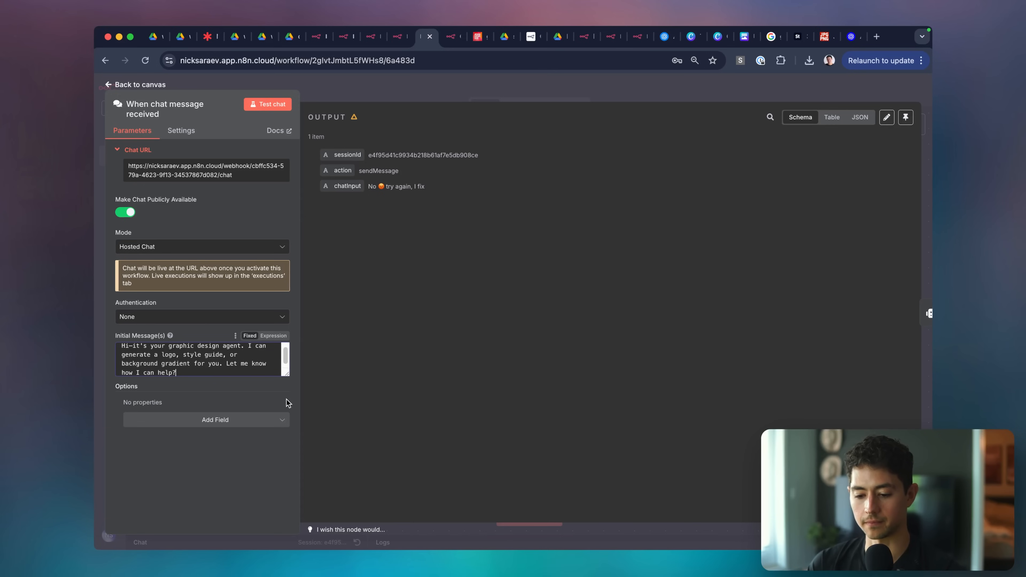
click(282, 420)
click(236, 424)
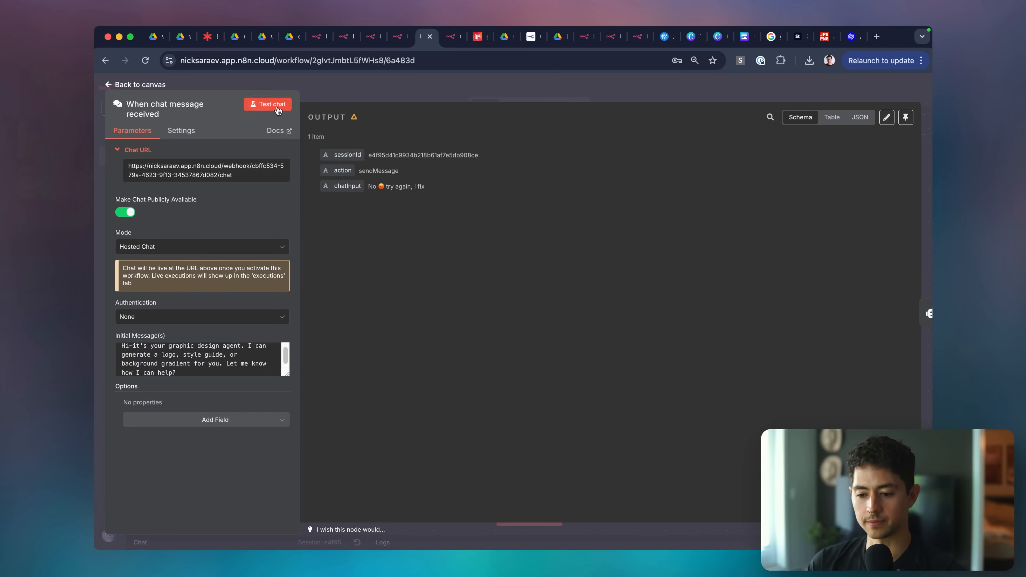
Run a test chat and reload the public chat page to see the new greeting.
click(278, 108)
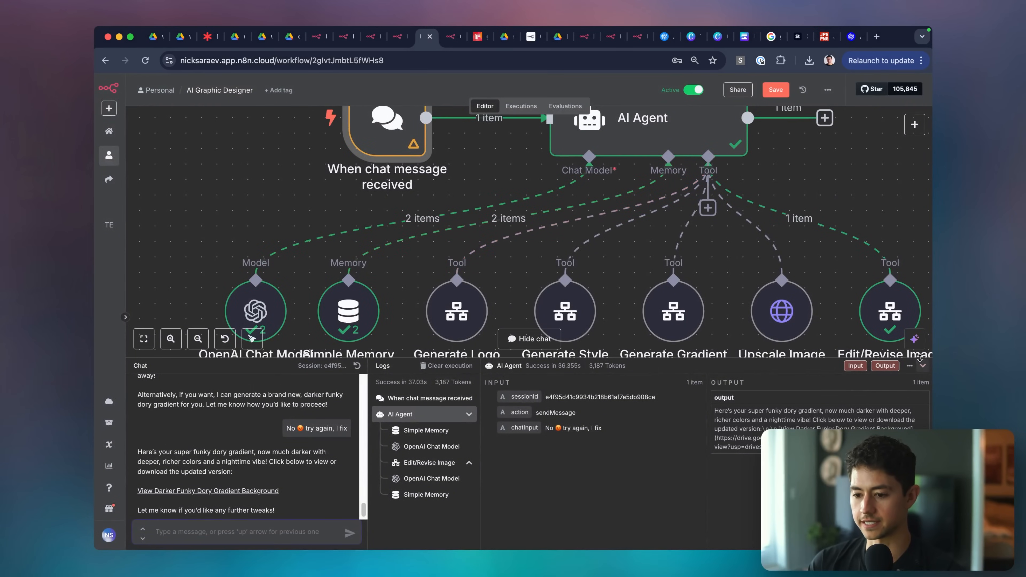
click(923, 365)
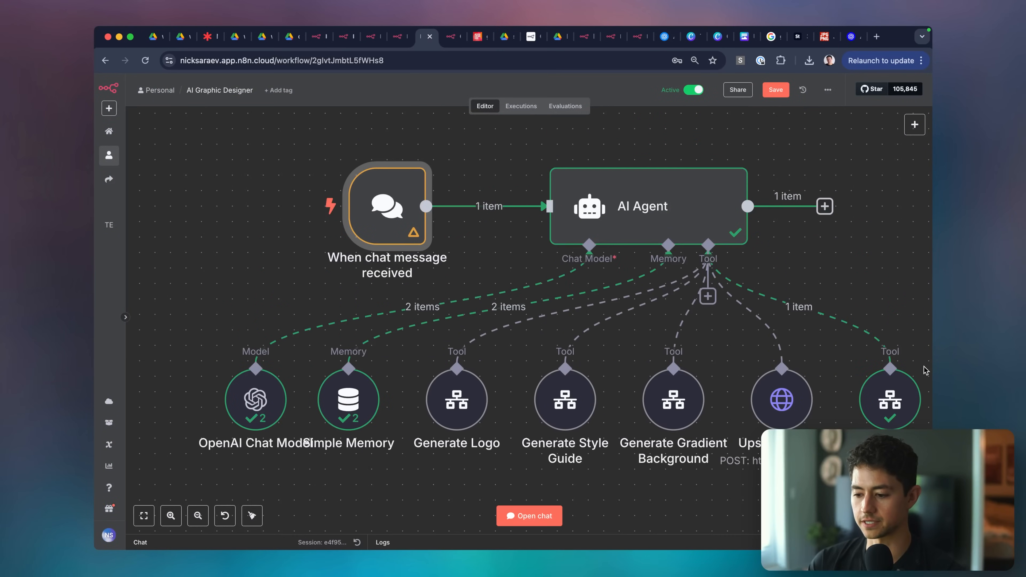
click(382, 537)
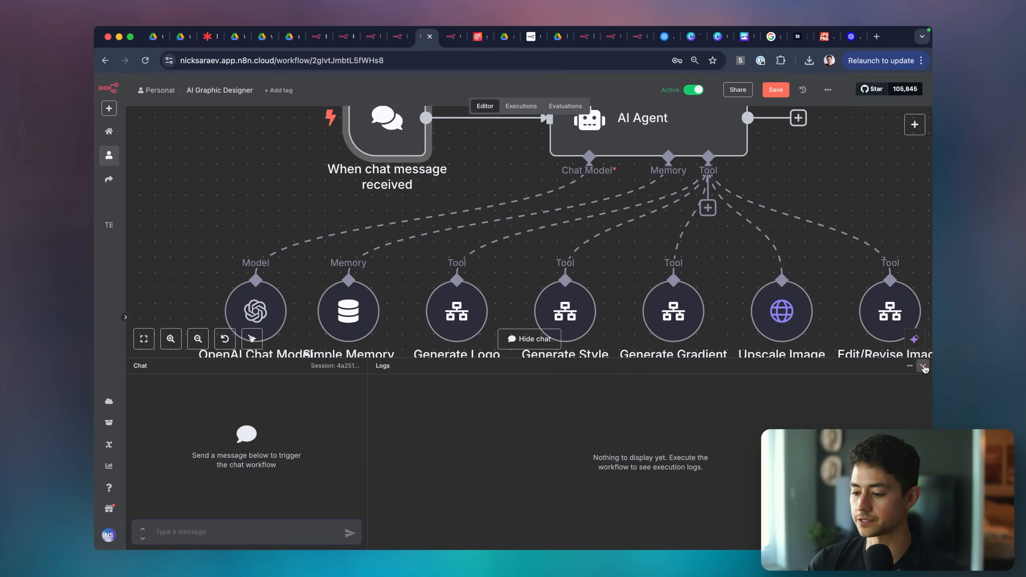
click(922, 366)
scroll(509, 193, down, 5)
click(451, 37)
click(409, 59)
key(Return)
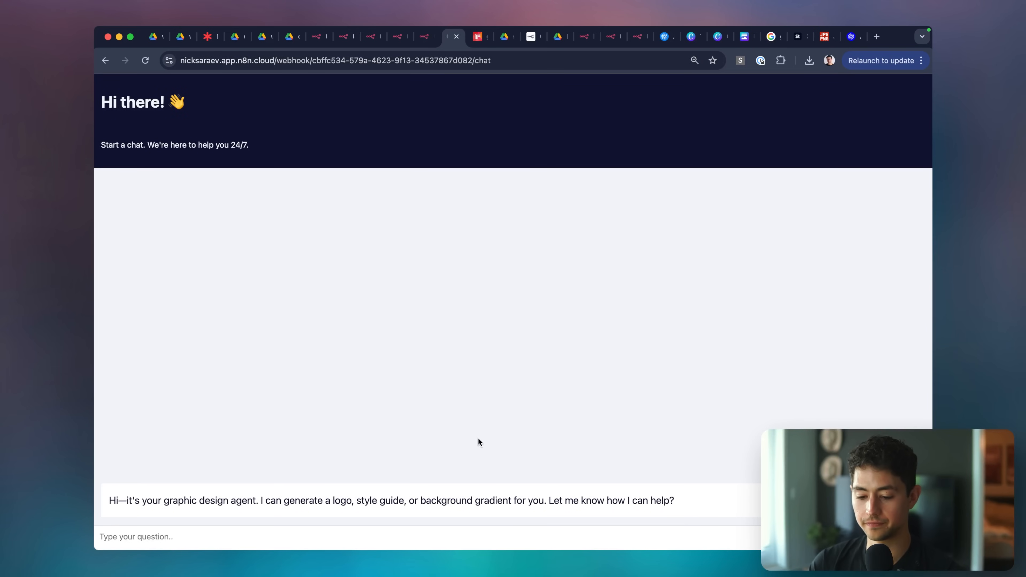
key(ctrl+shift+Tab)
Add a Title option to the chat trigger's settings.
double_click(458, 176)
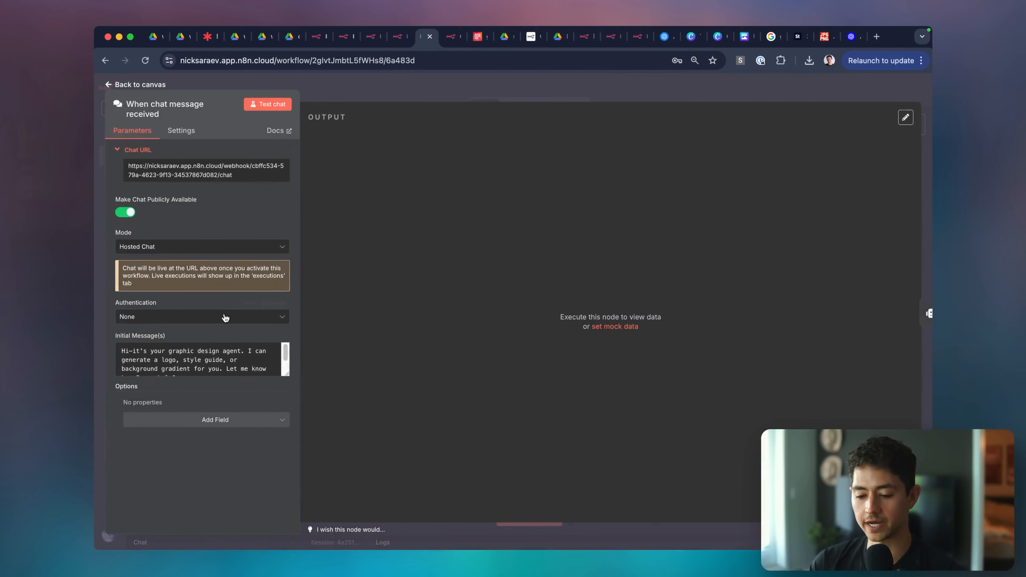
click(169, 418)
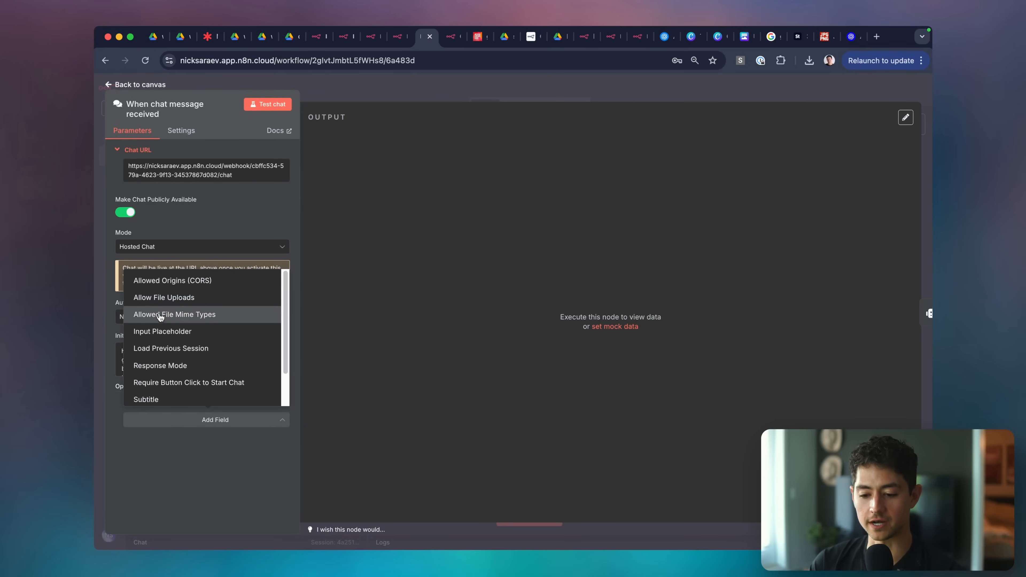
scroll(160, 318, down, 2)
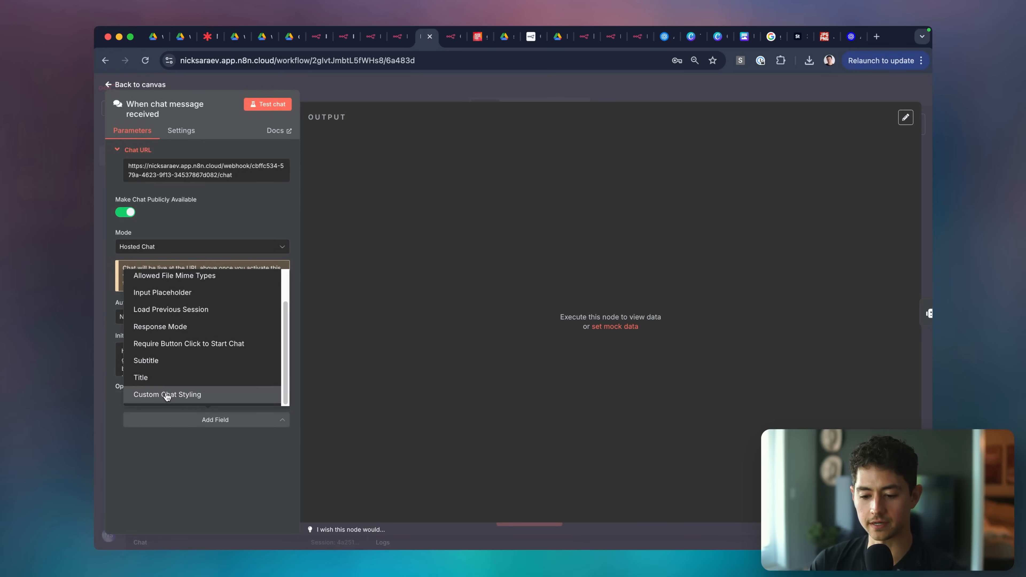
click(164, 379)
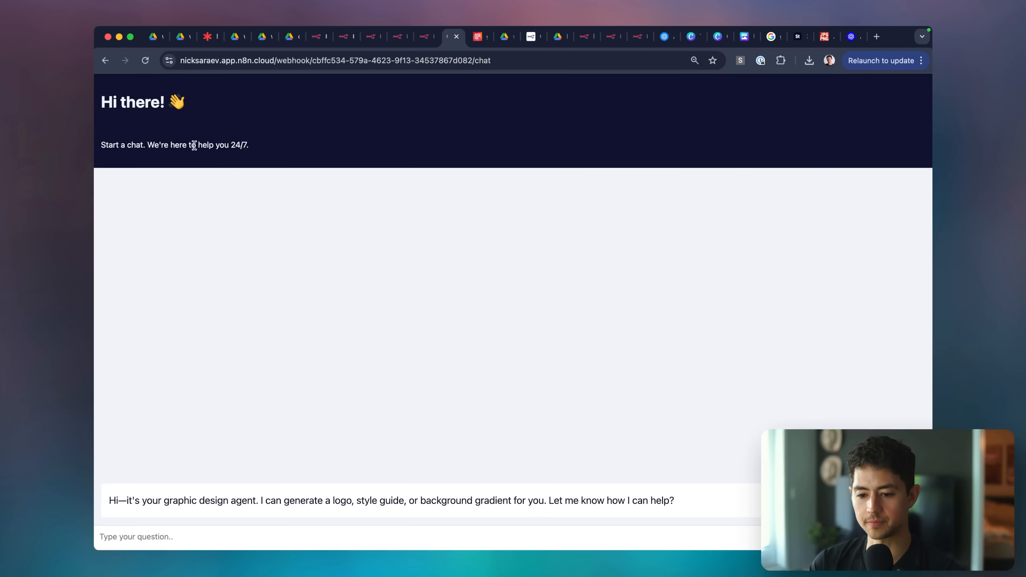
Change the chat title to 'LeftClick Design Agent 👋'.
key(super+alt+Left)
triple_click(188, 413)
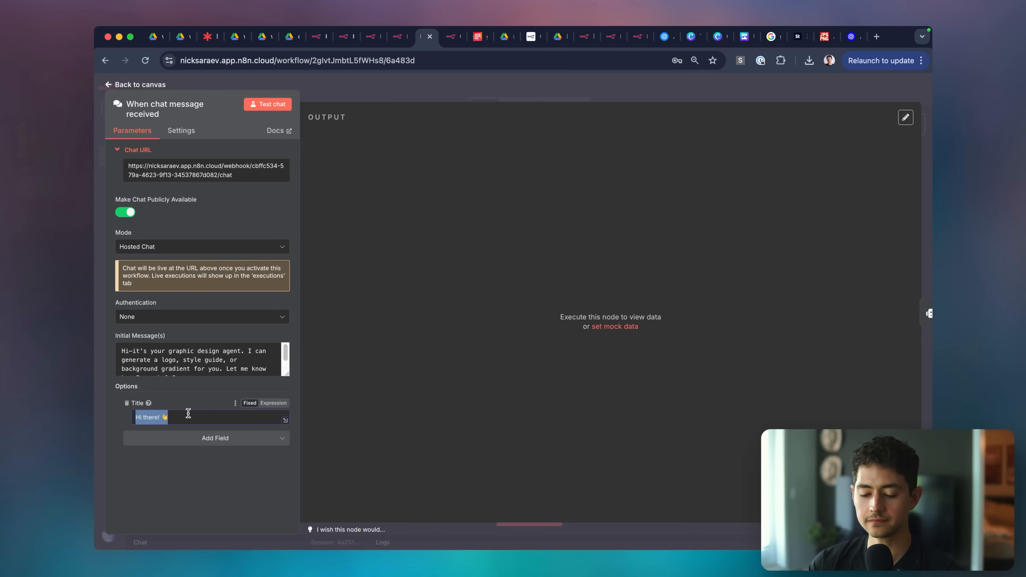
text(Left)
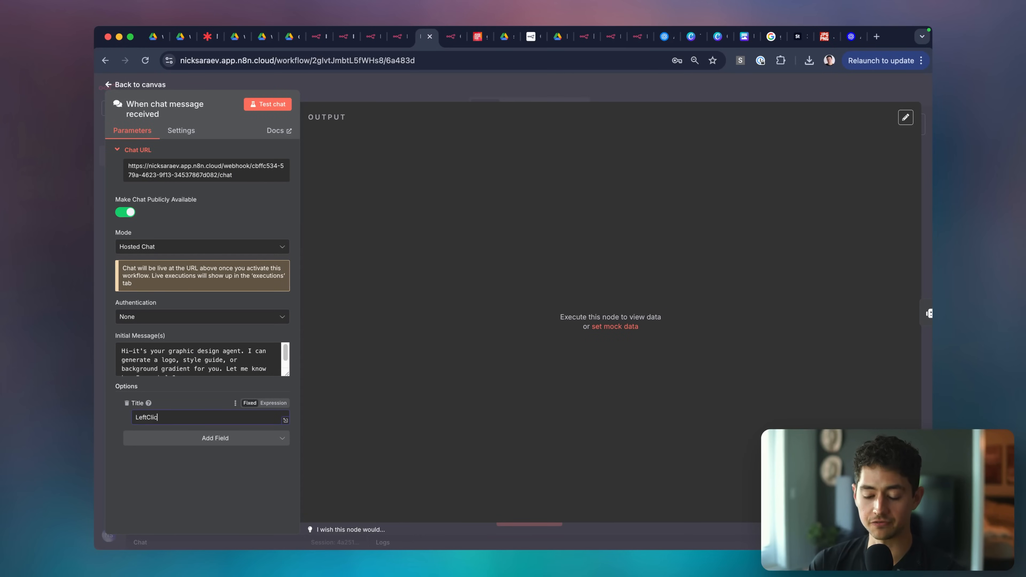
text(Clic)
key(BackSpace)
key(BackSpace)
key(BackSpace)
key(BackSpace)
key(BackSpace)
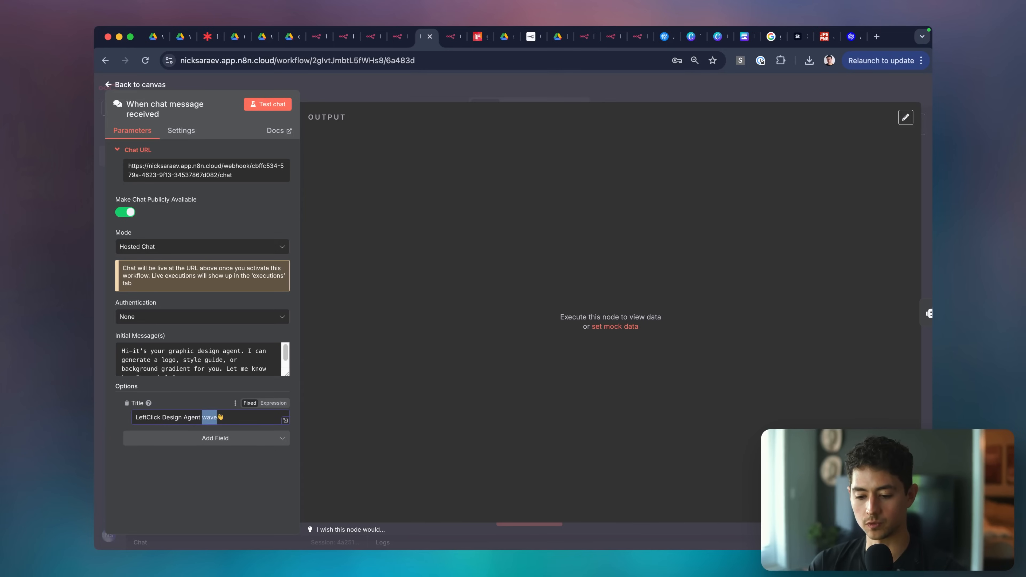
key(BackSpace)
click(203, 441)
click(189, 399)
Add a Subtitle option and begin entering 'I'm your friendly neighborhood design agent!'.
key(super+alt+Right)
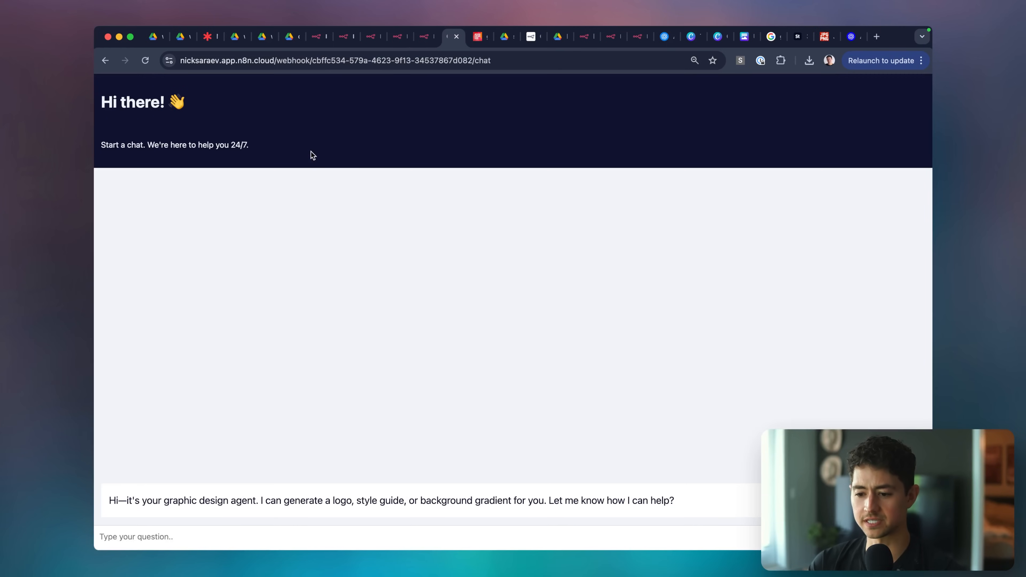
triple_click(194, 144)
key(super+alt+Left)
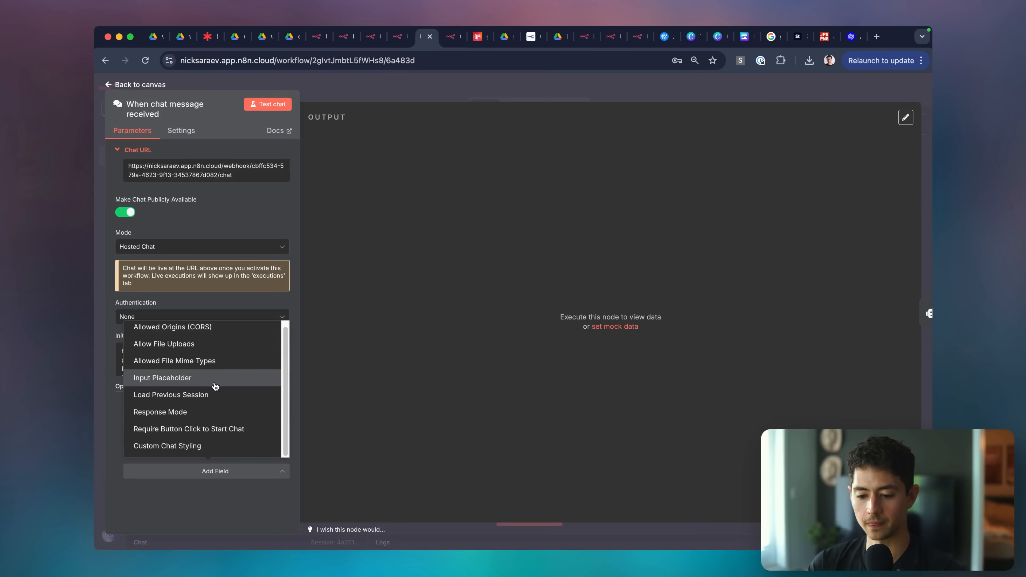
click(201, 527)
click(200, 476)
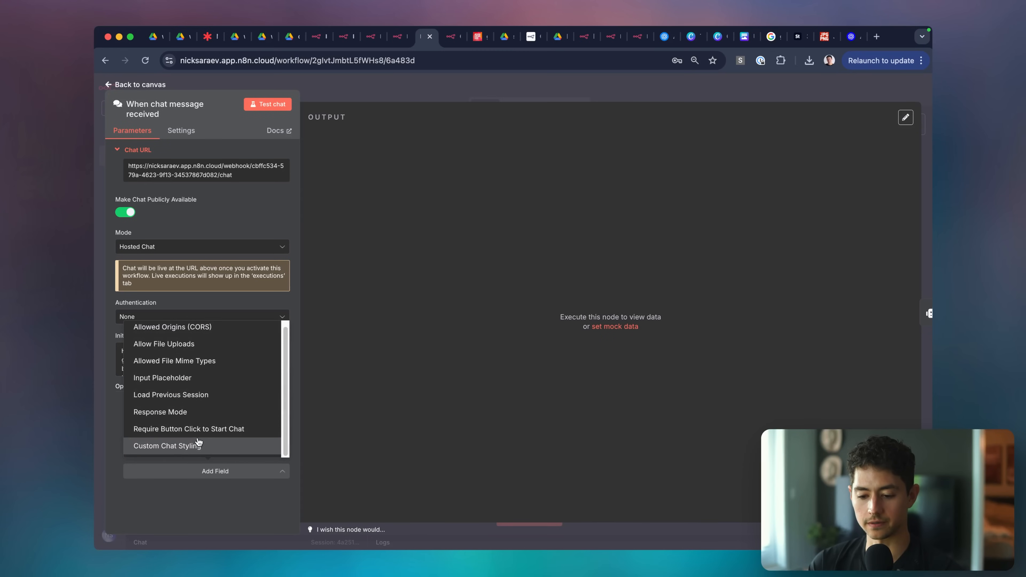
text(I'm your frie)
text(ndly neighrbo)
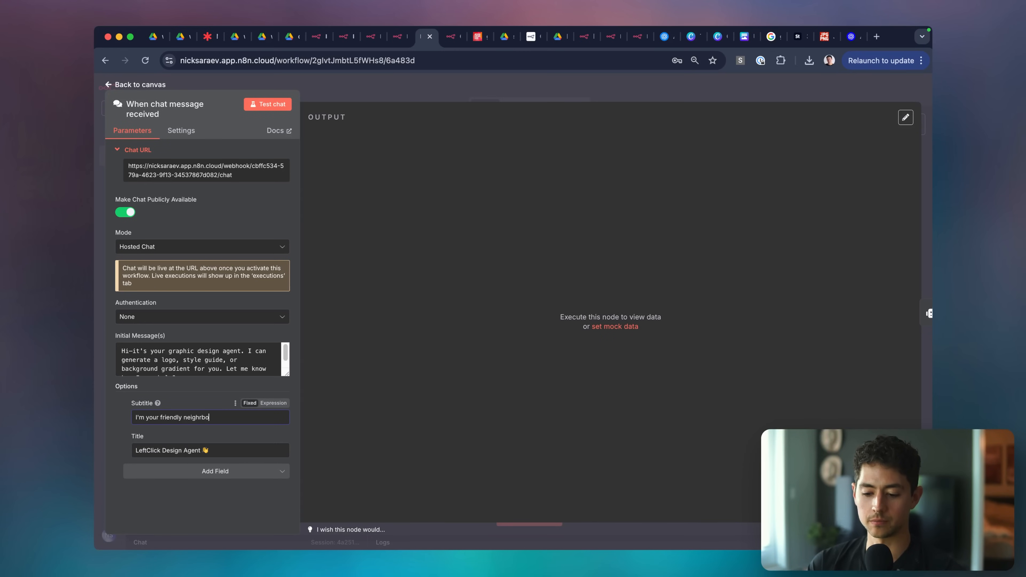
Fix and verify the spelling of 'neighborhood' in the subtitle.
key(alt+shift+Left)
text(neig)
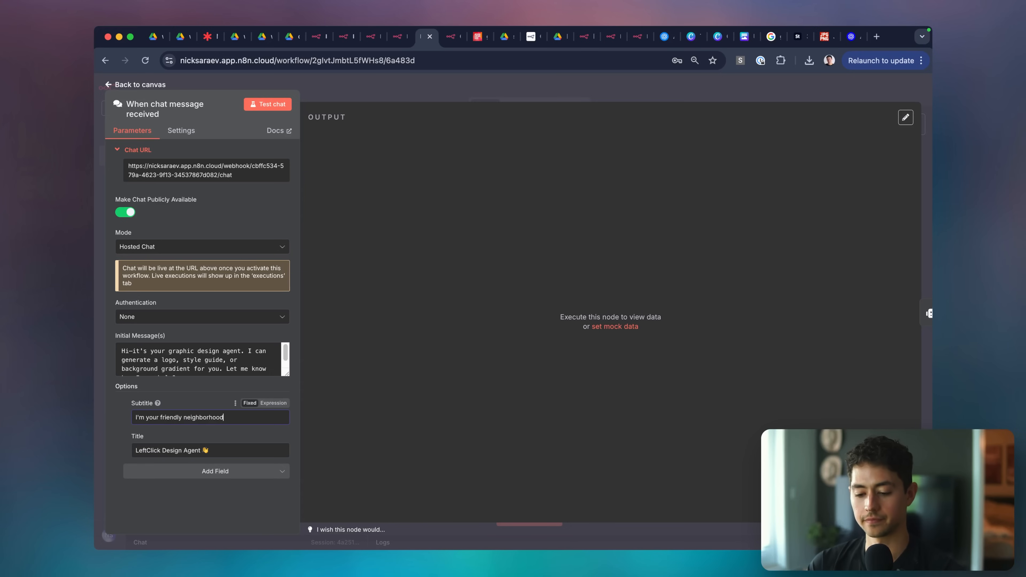
double_click(213, 417)
key(super+c)
key(super+t)
key(super+v)
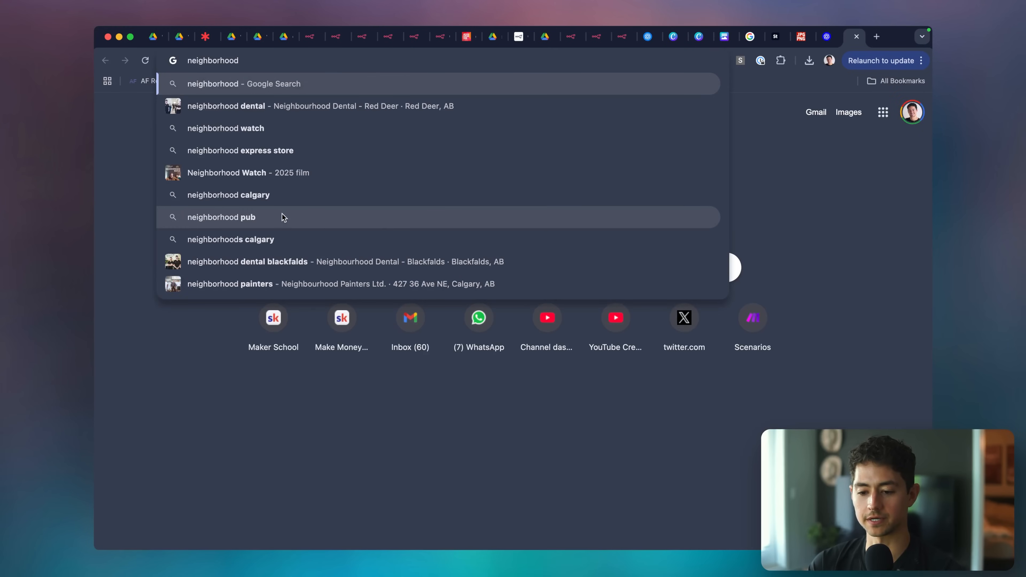
key(super+w)
key(Right)
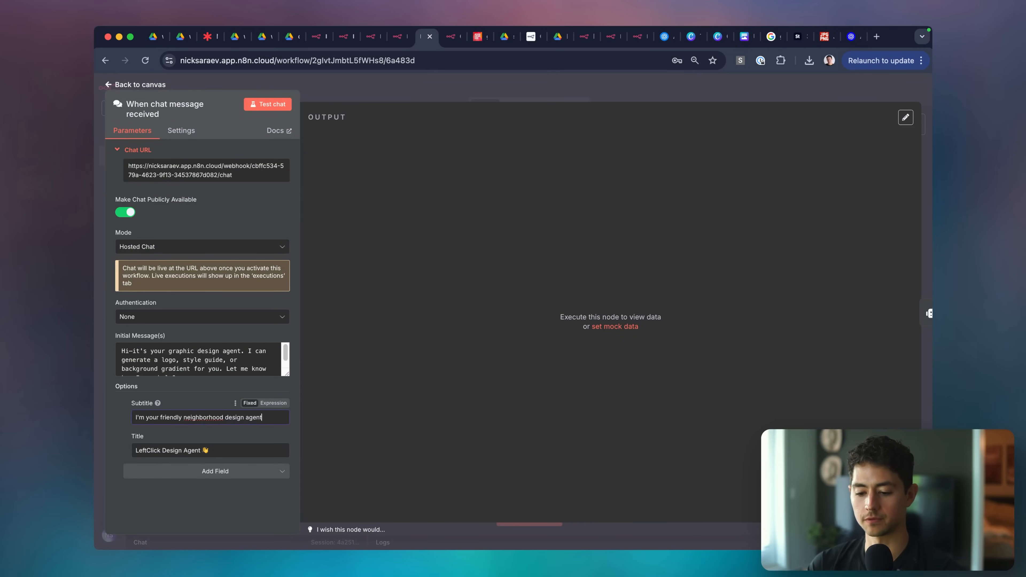
Reload the live chat page to confirm the new title and subtitle.
click(278, 106)
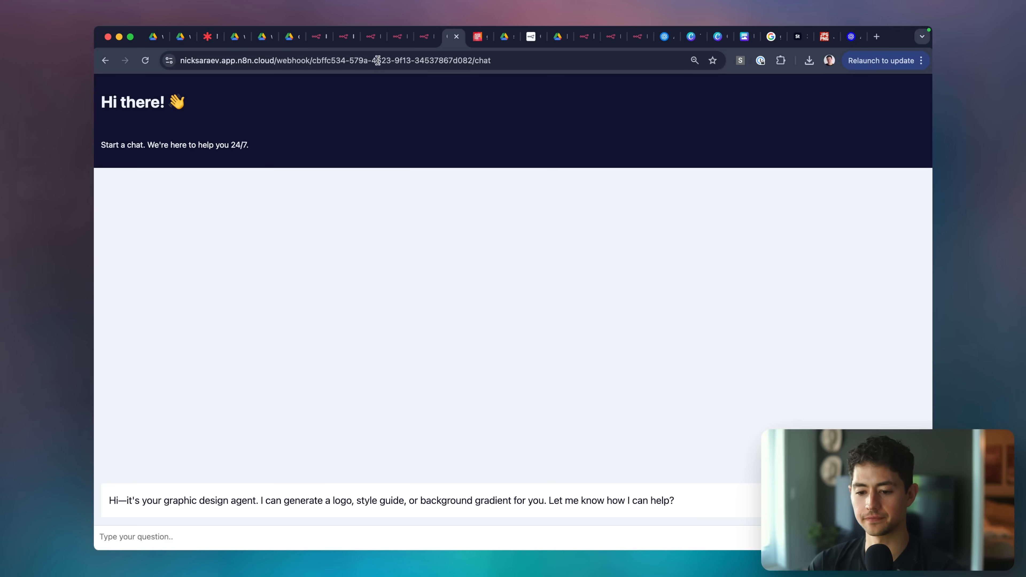
key(super+w)
key(Escape)
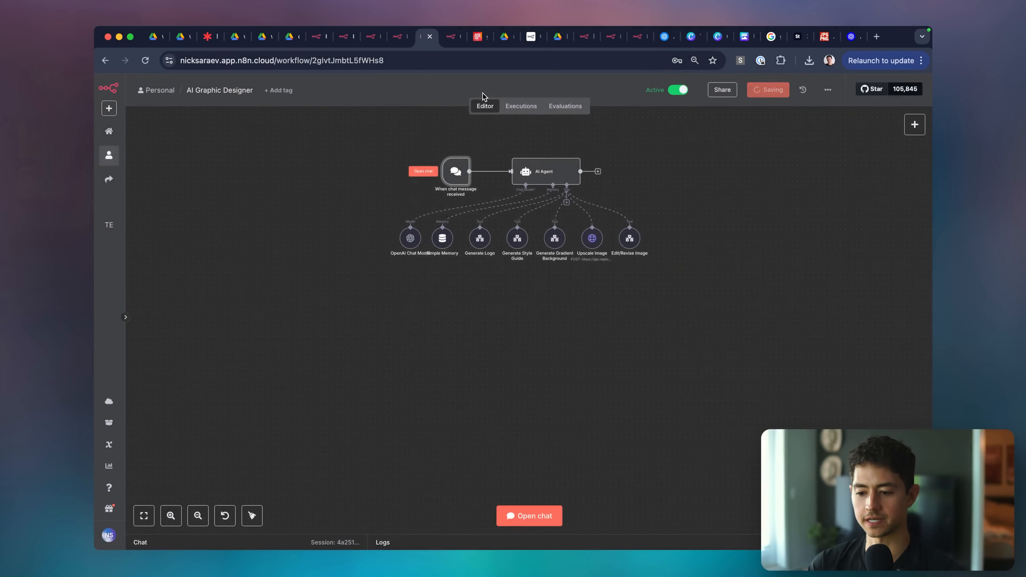
click(450, 37)
click(436, 56)
key(Return)
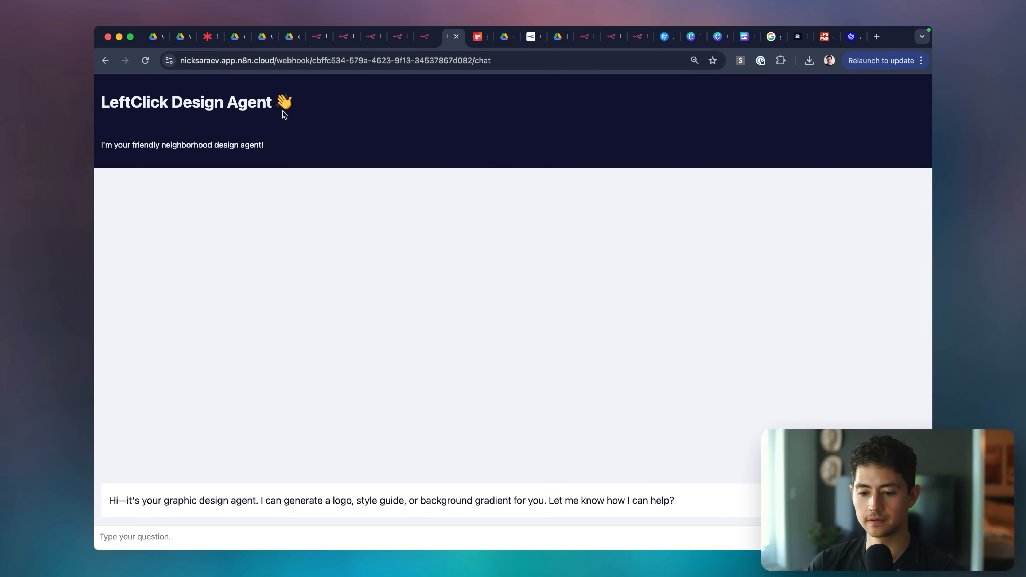
key(ctrl+shift+Tab)
double_click(455, 171)
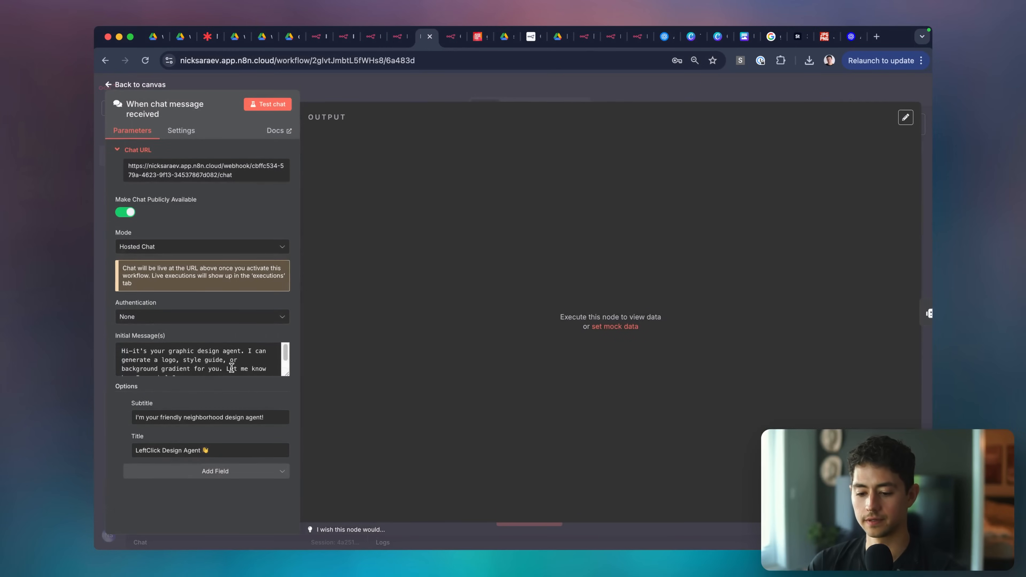
click(231, 477)
Add the Custom Chat Styling option and review its prefilled default theme CSS variables.
click(198, 447)
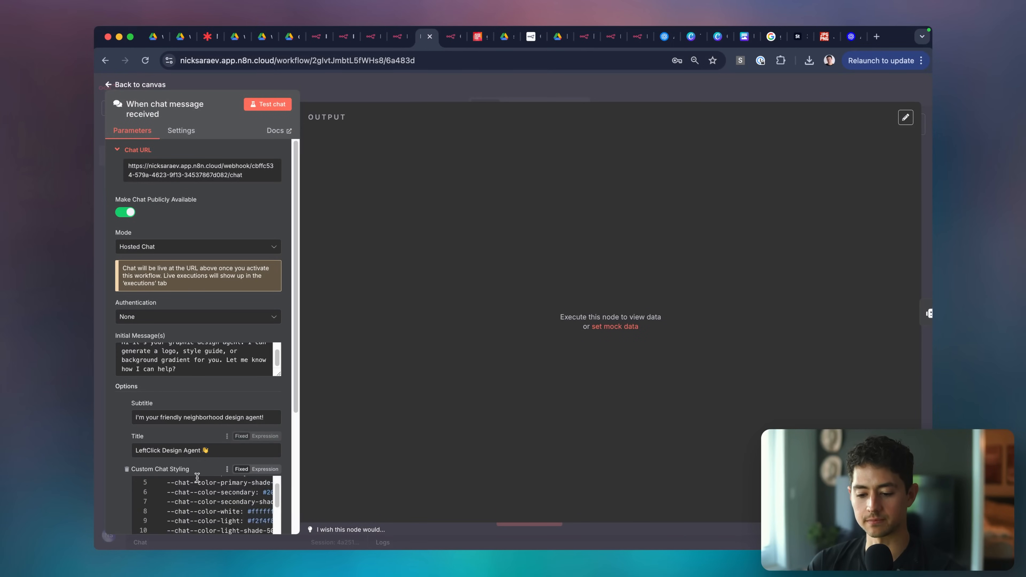
scroll(174, 402, down, 5)
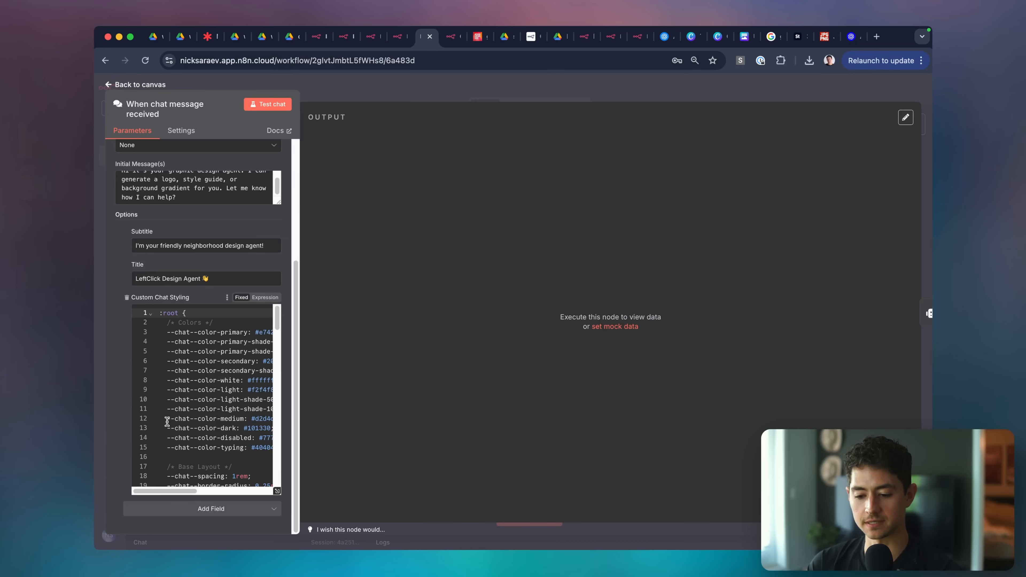
ctrl+scroll(170, 420, up, 5)
scroll(166, 421, down, 2)
ctrl+scroll(167, 420, up, 5)
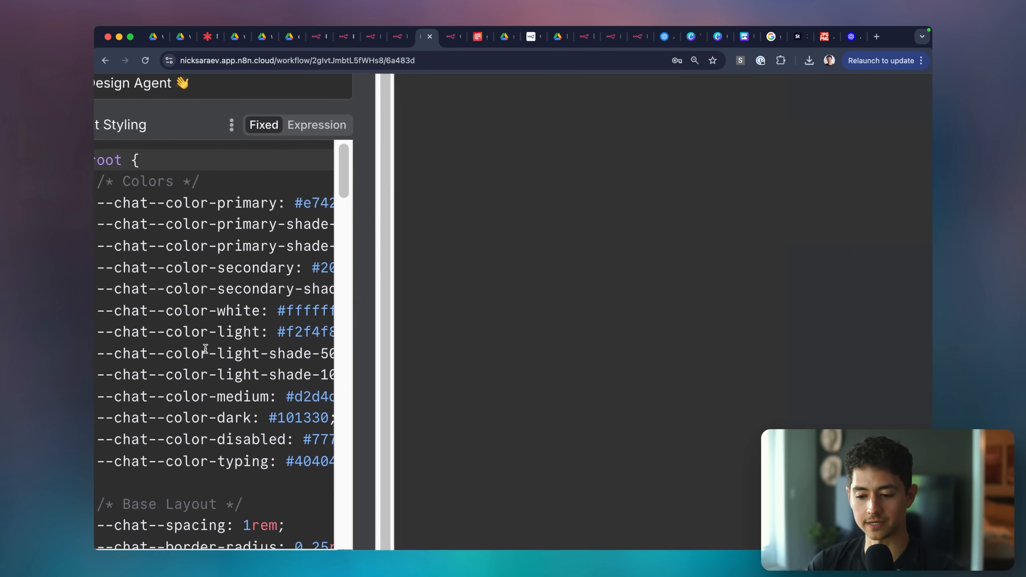
ctrl+scroll(205, 348, down, 5)
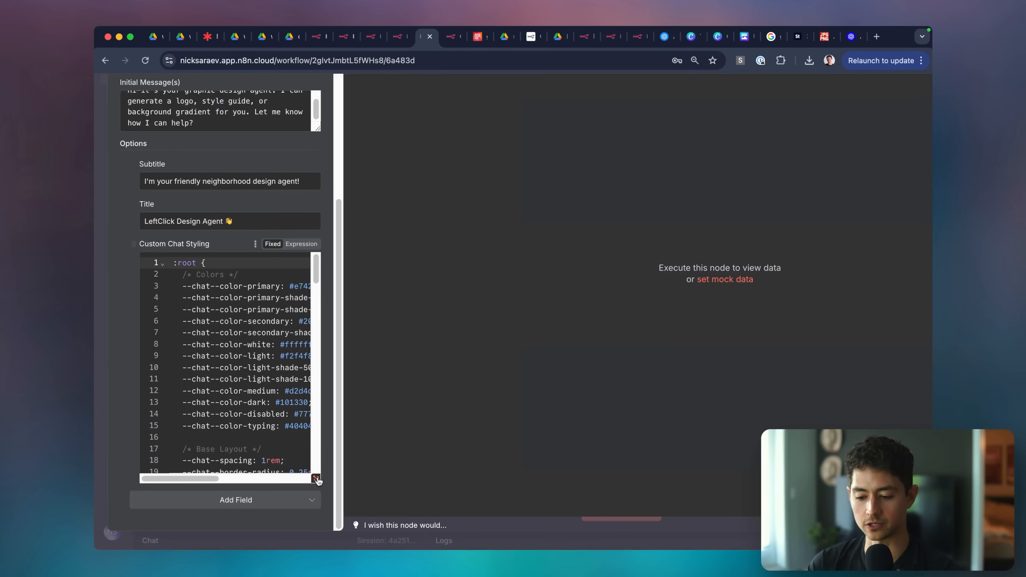
scroll(218, 388, down, 4)
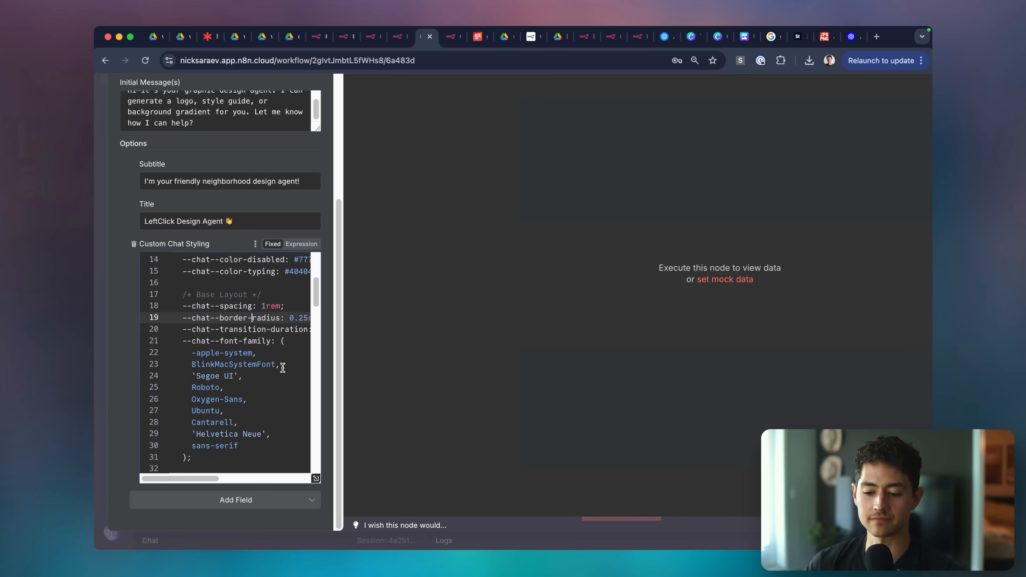
scroll(282, 367, down, 5)
scroll(274, 400, right, 1)
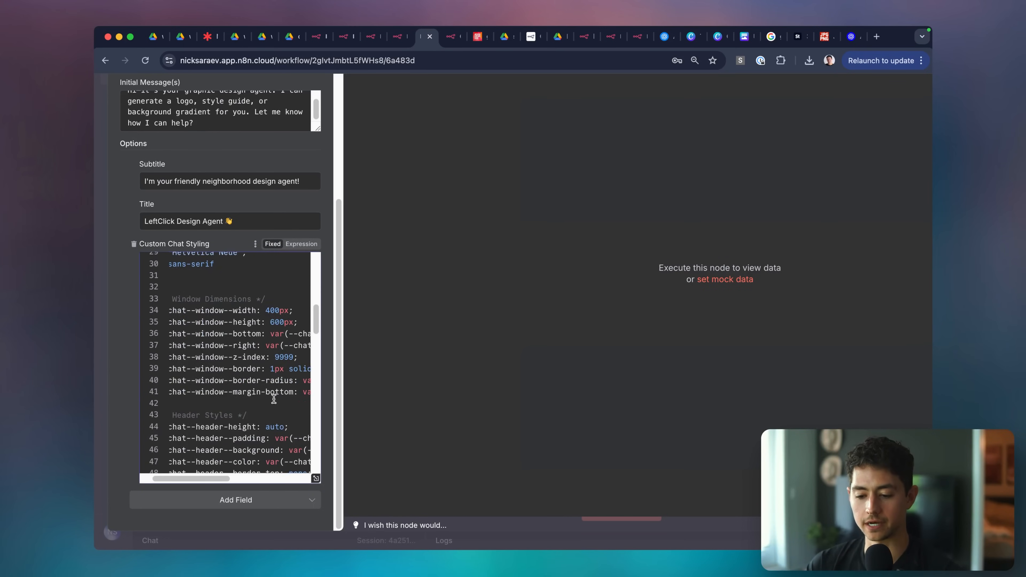
scroll(274, 399, left, 1)
scroll(274, 400, down, 8)
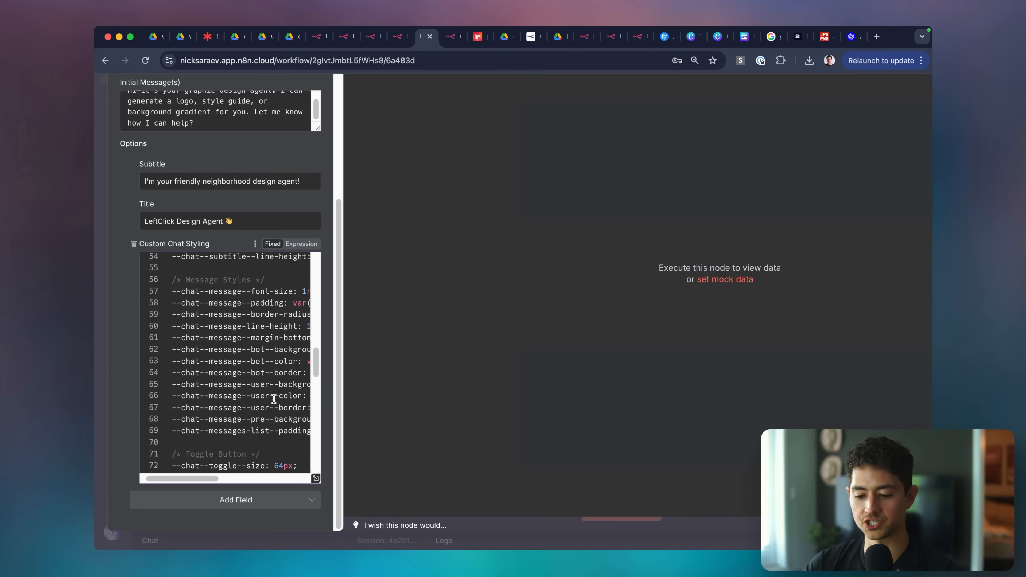
scroll(274, 399, down, 17)
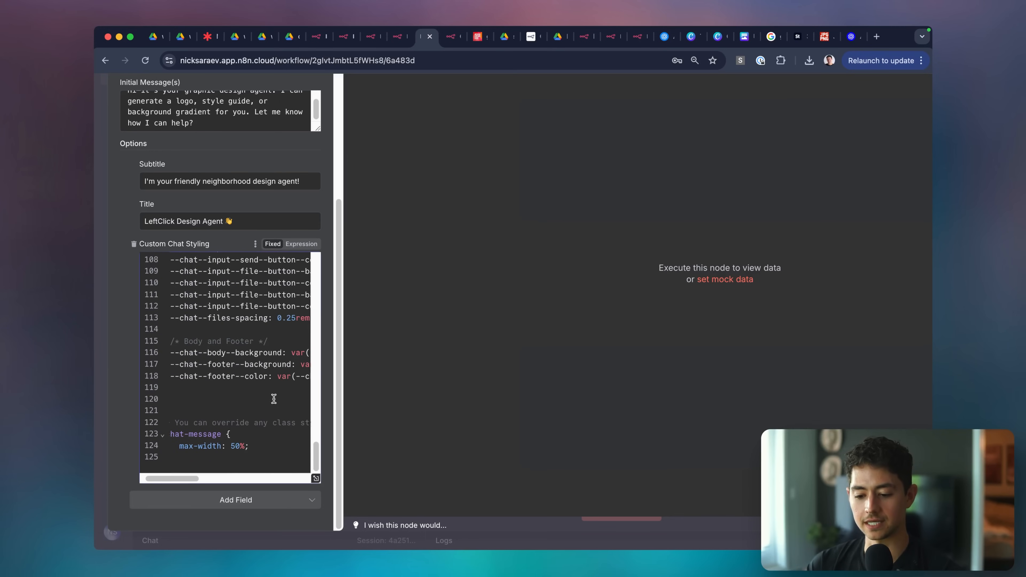
scroll(274, 400, right, 4)
scroll(274, 399, left, 5)
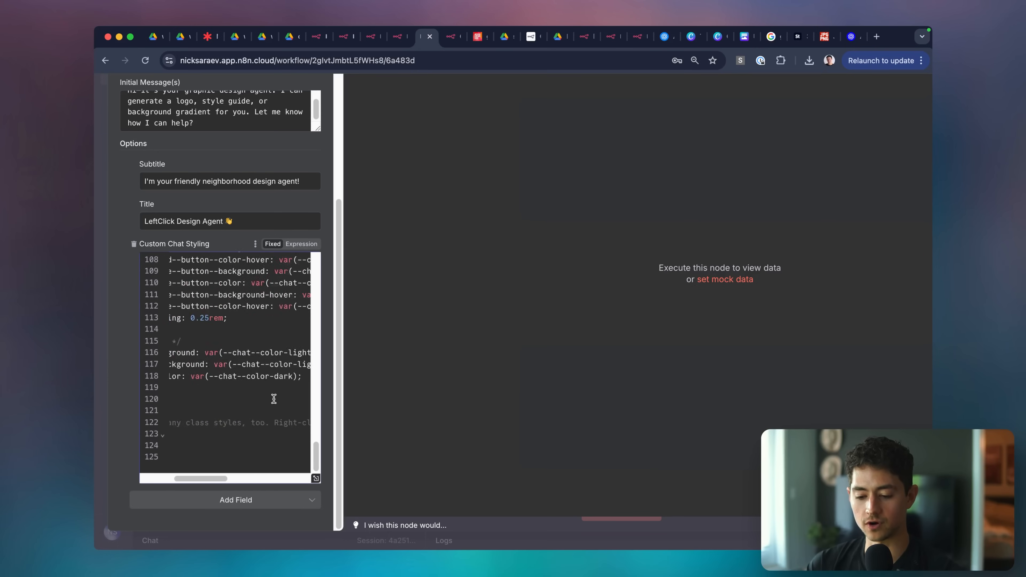
click(238, 438)
Close the chat trigger settings and check the styling on the live chat page.
scroll(238, 438, down, 3)
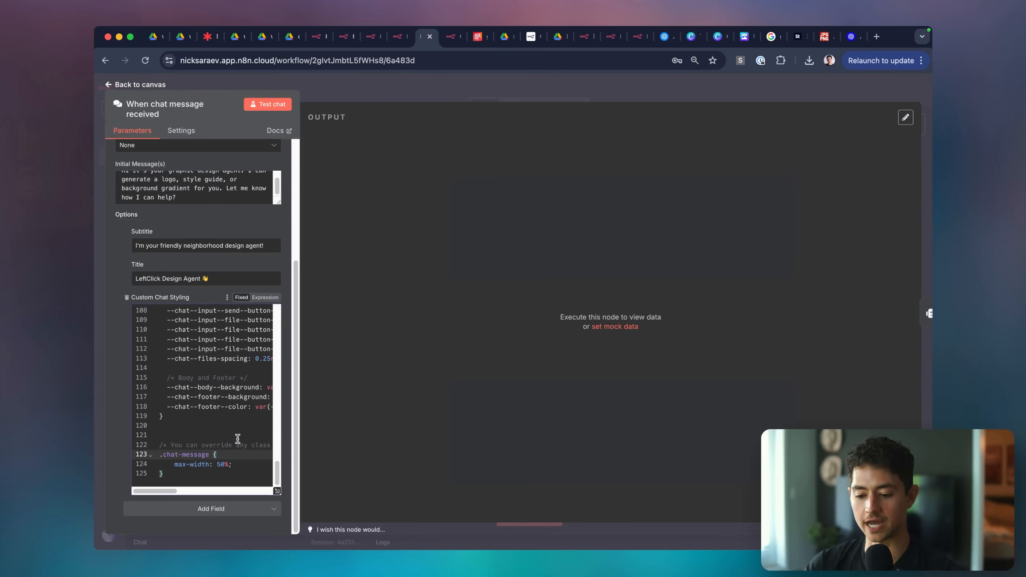
click(418, 77)
click(450, 36)
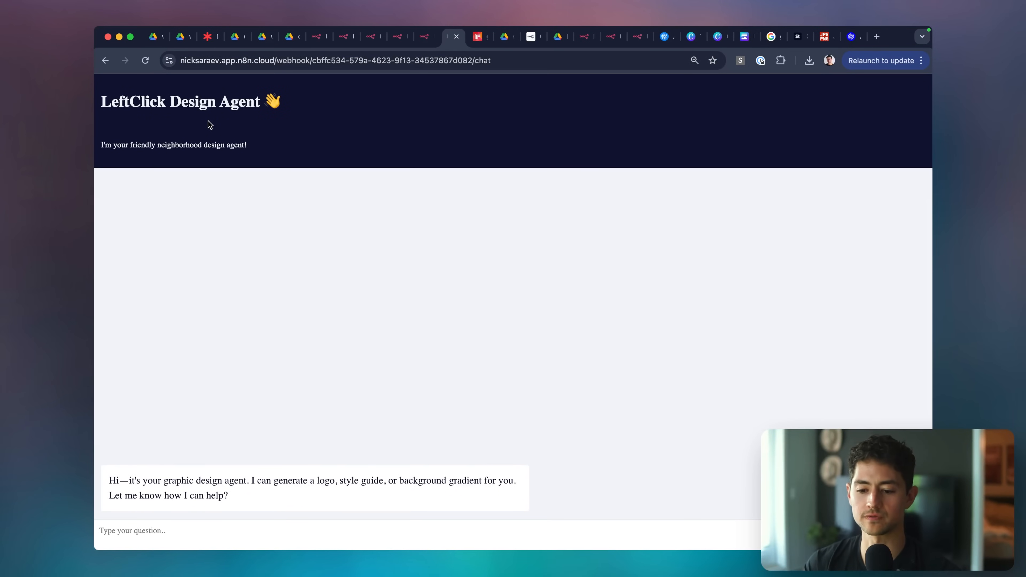
key(ctrl+shift+Tab)
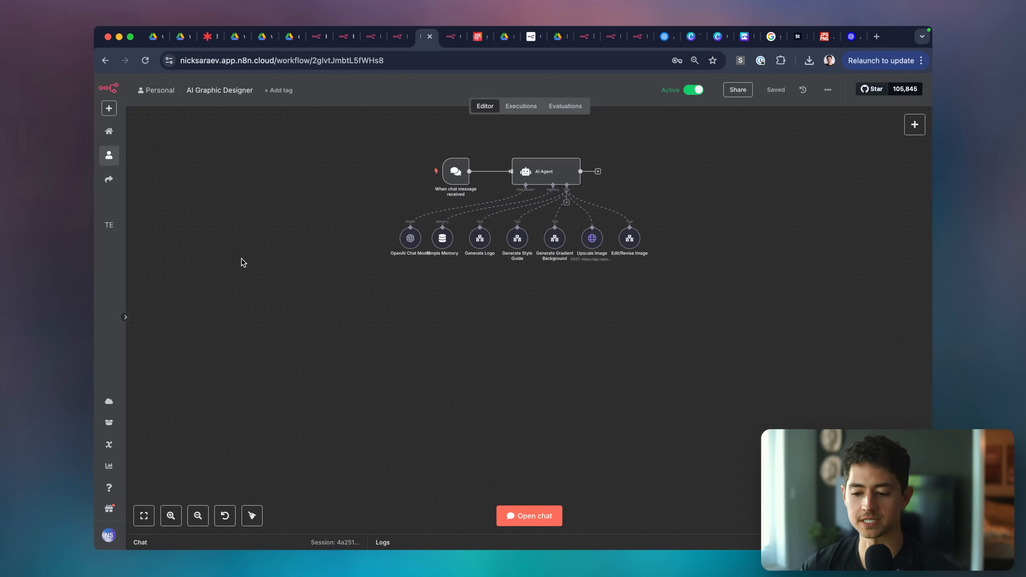
Move Roboto to the top of the --chat--font-family list in the custom CSS.
double_click(456, 172)
scroll(232, 433, down, 5)
scroll(232, 434, down, 10)
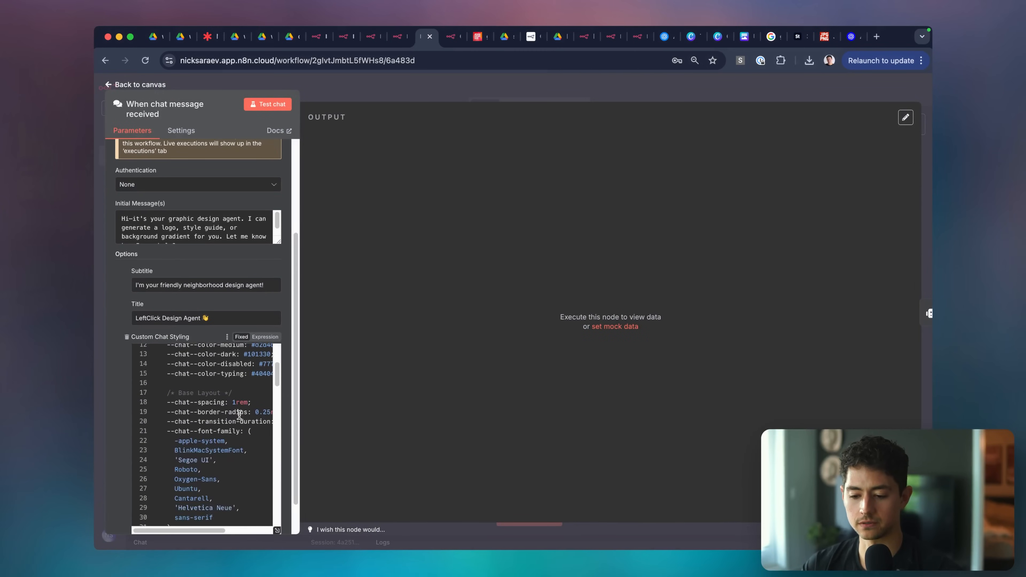
scroll(239, 415, up, 8)
scroll(239, 414, down, 2)
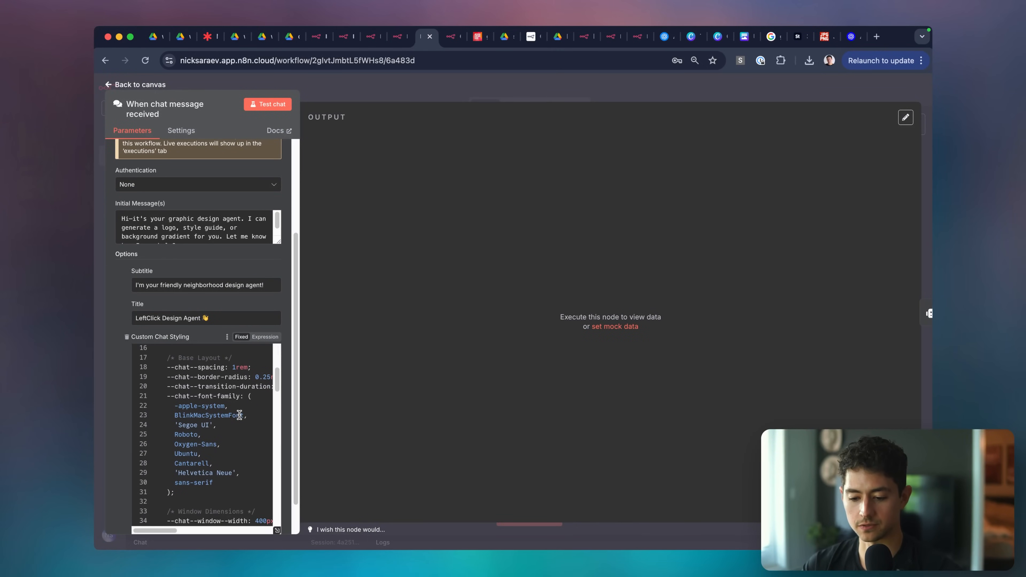
triple_click(229, 435)
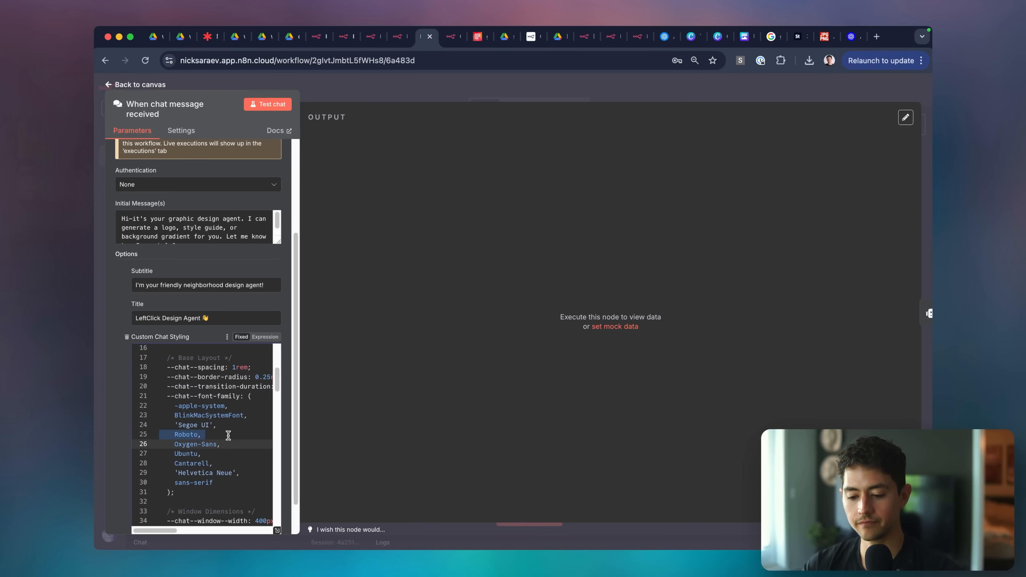
key(ctrl+x)
click(259, 396)
key(Return)
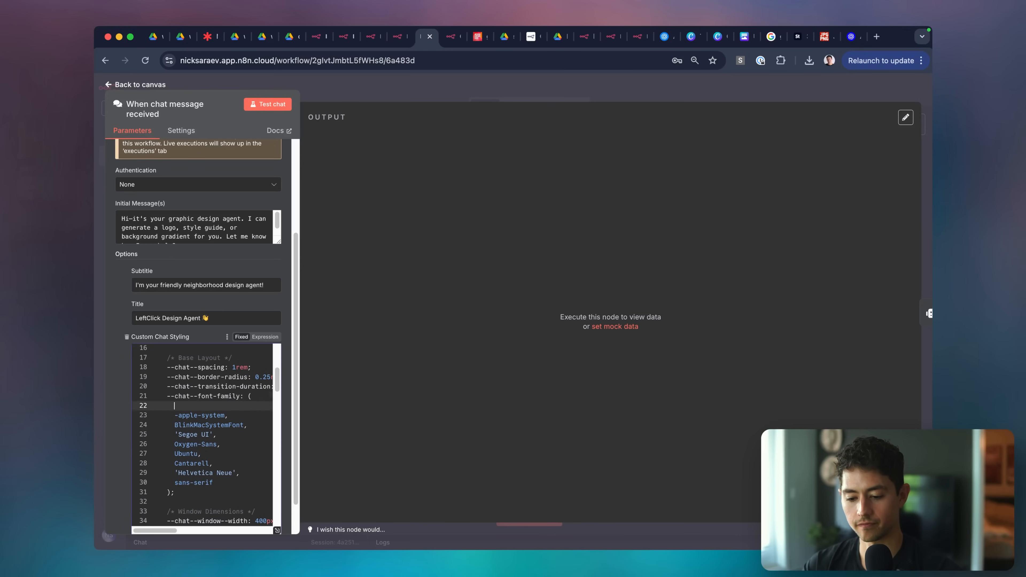
key(ctrl+v)
key(BackSpace)
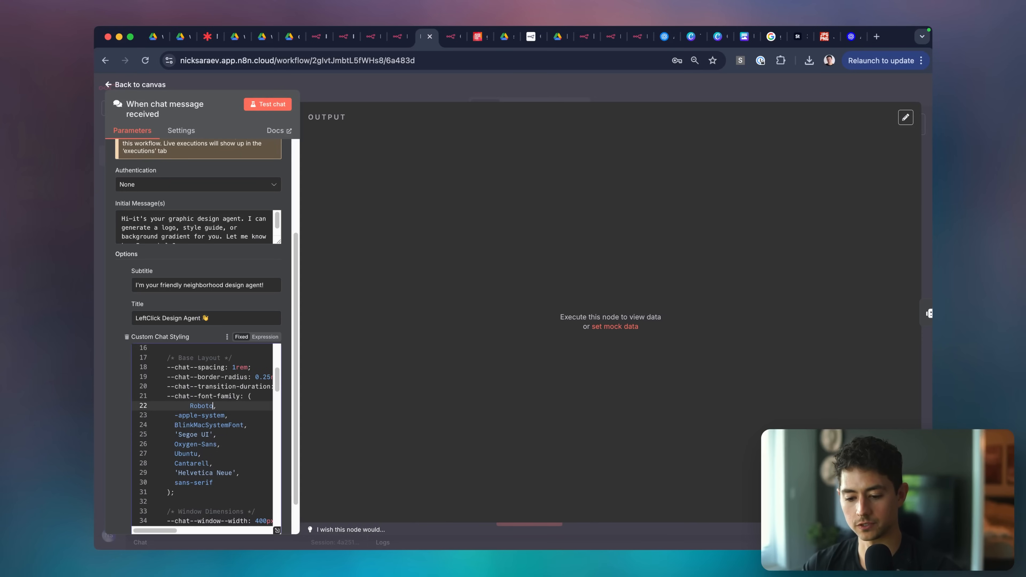
Save the workflow and check the font on the live chat page.
scroll(200, 482, up, 2)
scroll(201, 482, down, 3)
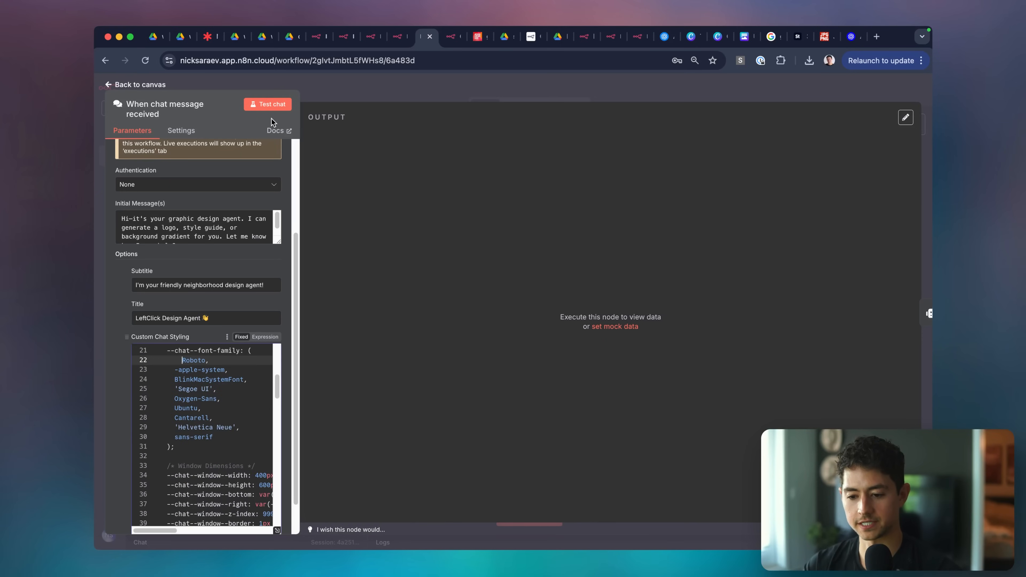
click(366, 79)
key(super+s)
click(450, 36)
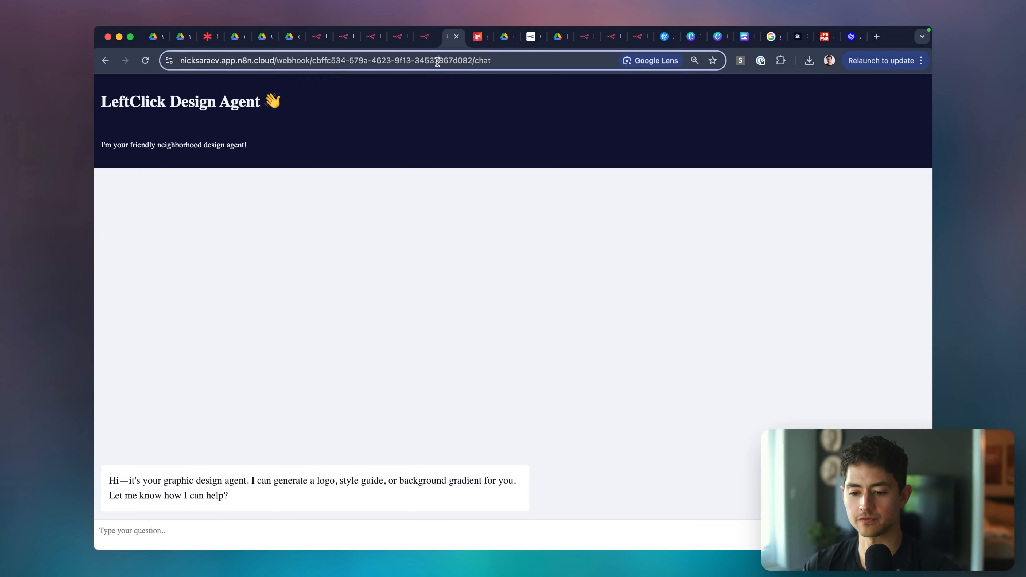
key(ctrl+shift+Tab)
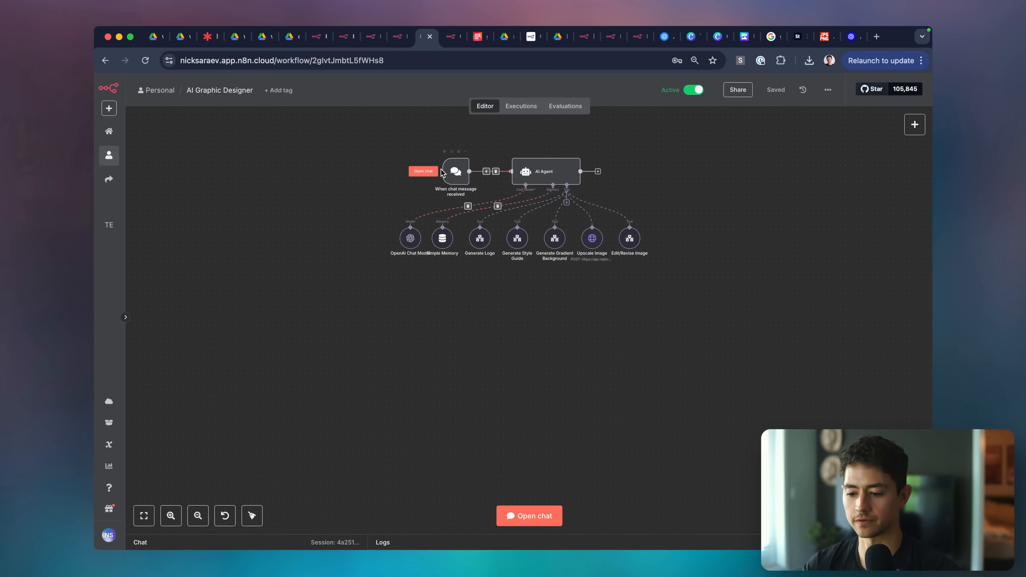
Look up the 'Segoe UI' font from the chat trigger's font list.
scroll(444, 171, up, 5)
double_click(468, 176)
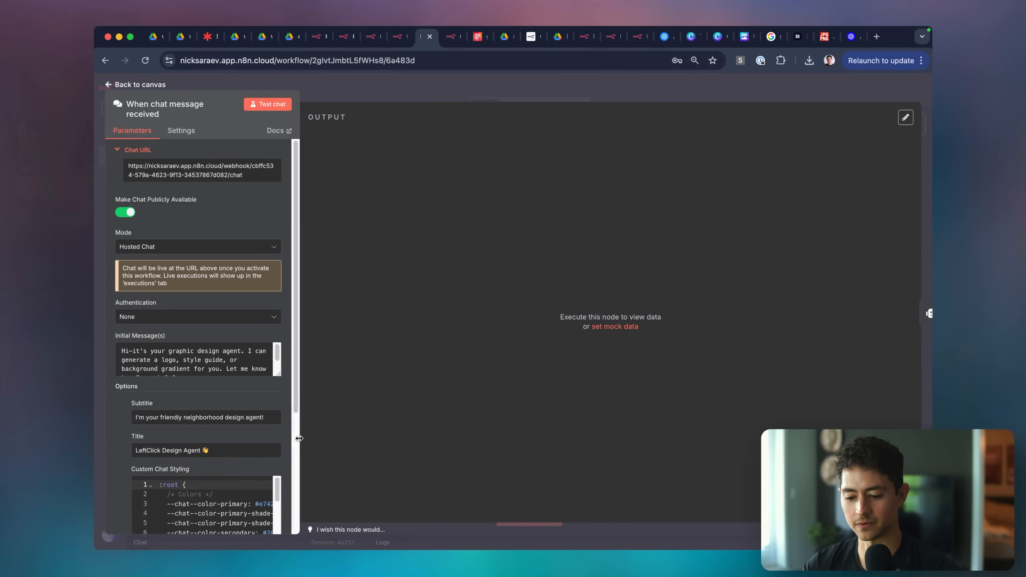
drag(299, 438, 456, 437)
scroll(348, 394, down, 6)
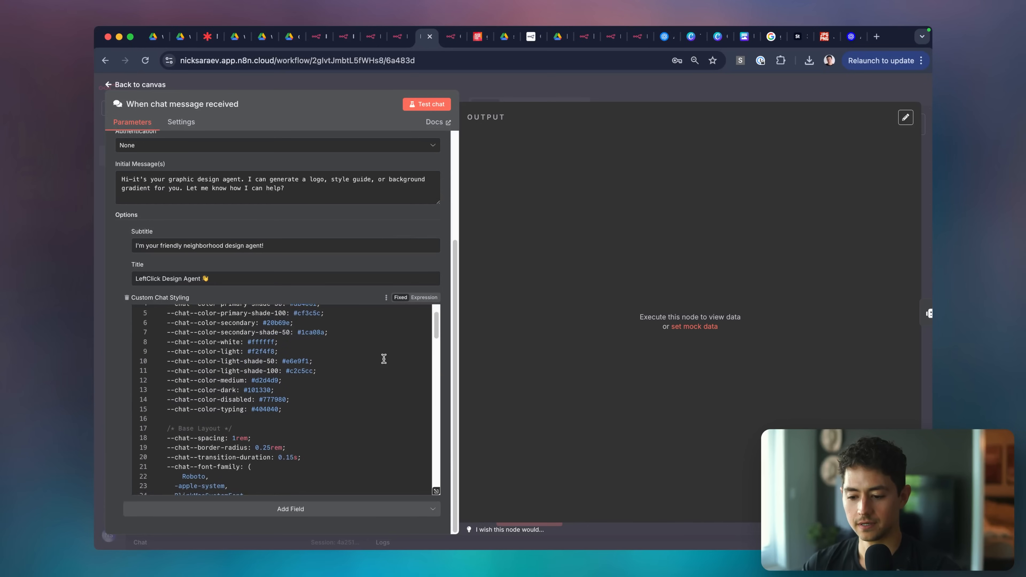
scroll(382, 363, down, 5)
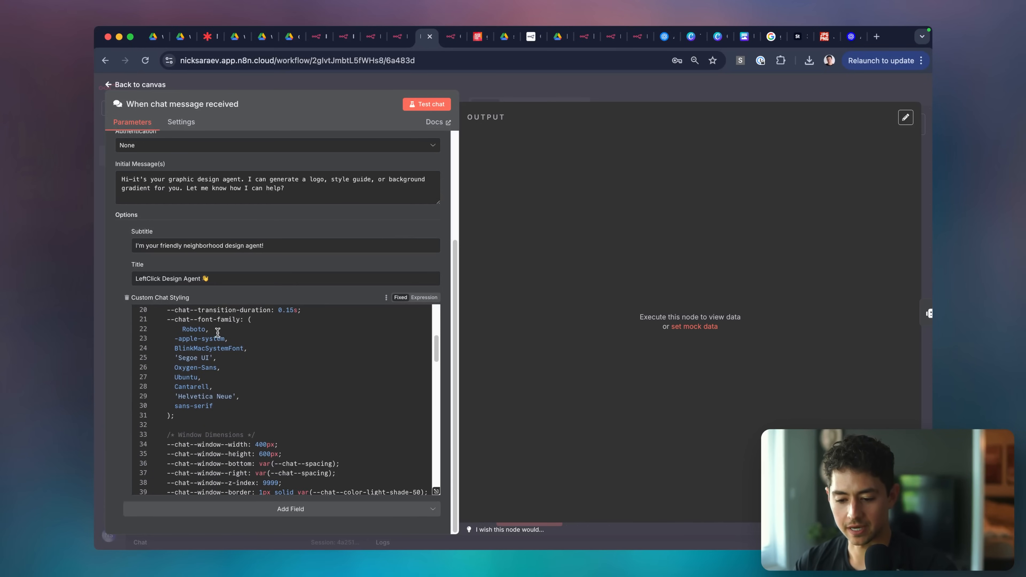
triple_click(220, 359)
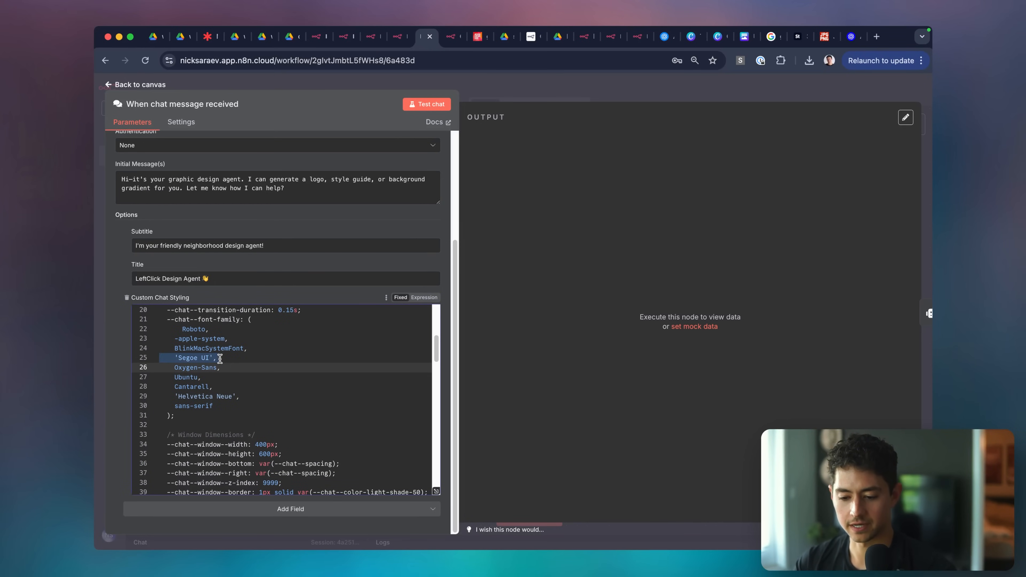
key(super+t)
key(super+v)
key(Return)
key(super+w)
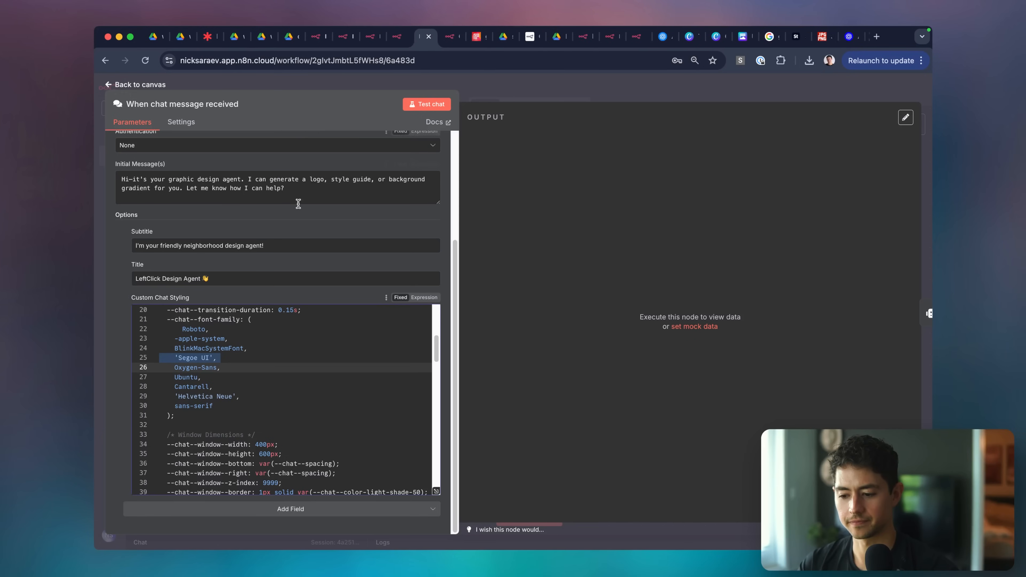
Move sans-serif to the top of the font-family list, adding its trailing comma.
scroll(270, 378, down, 3)
scroll(243, 384, up, 3)
double_click(214, 389)
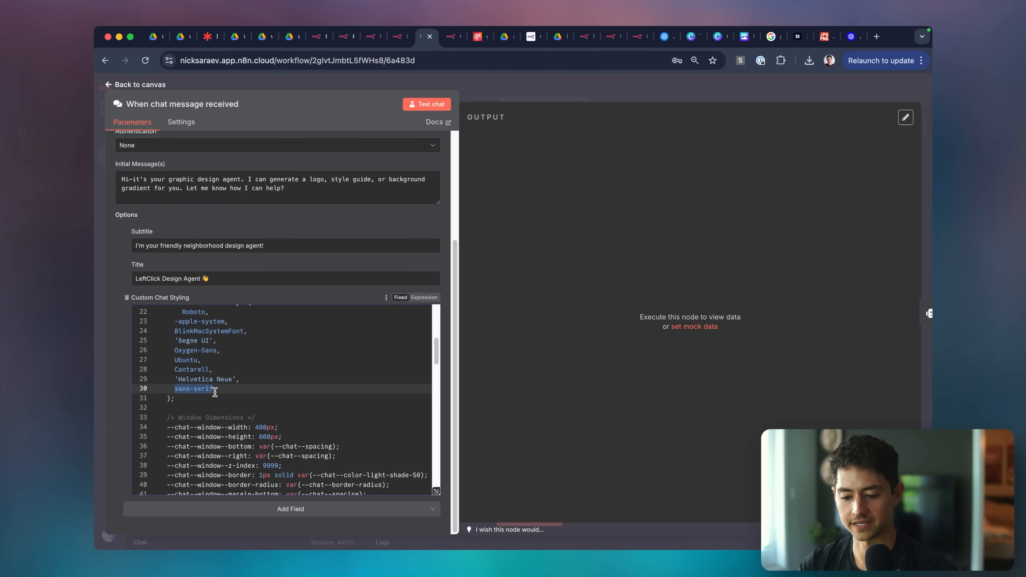
triple_click(215, 391)
scroll(215, 392, up, 3)
key(super+x)
click(262, 380)
key(Return)
key(super+v)
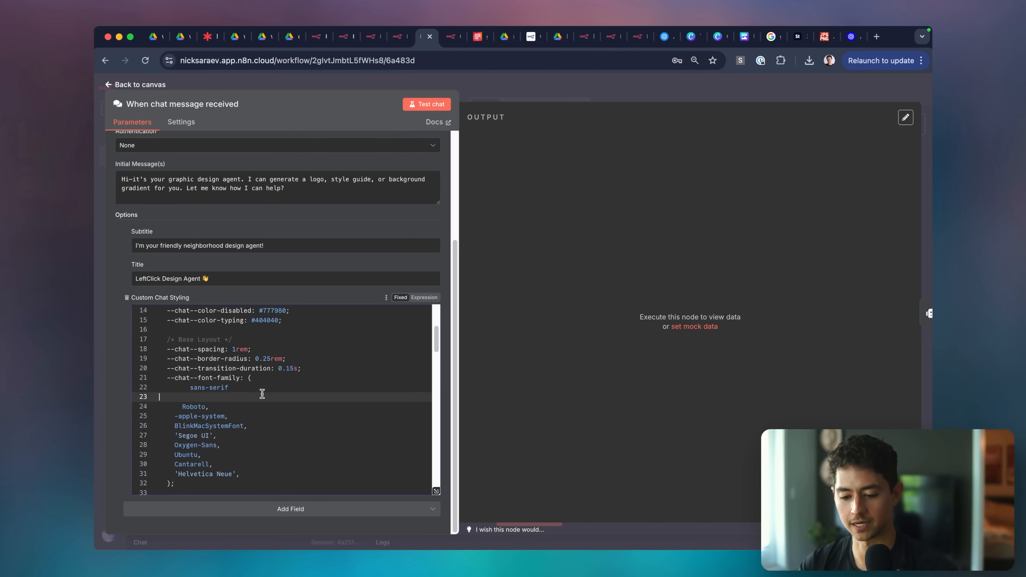
key(BackSpace)
click(307, 433)
click(268, 390)
text(,)
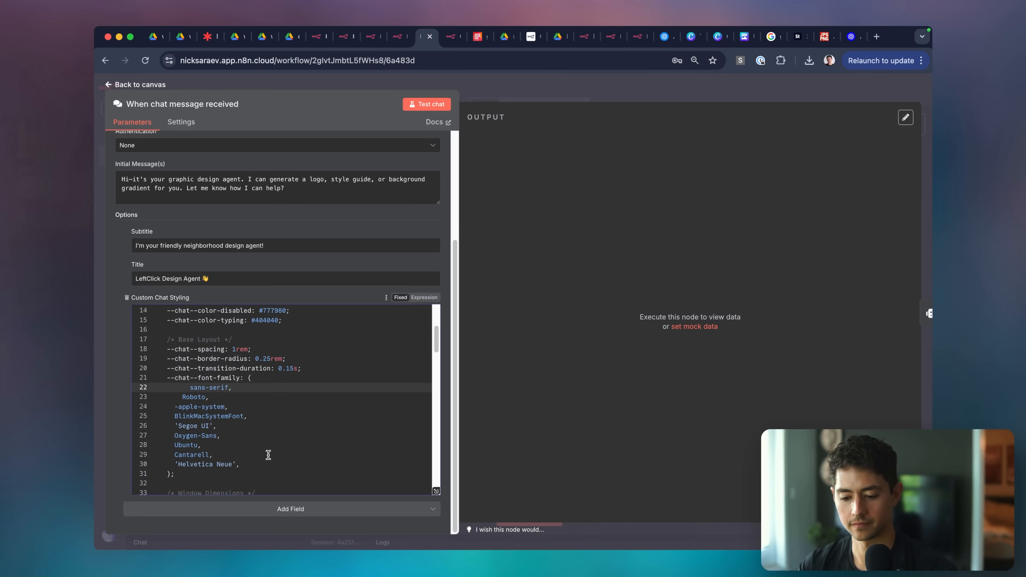
click(267, 463)
scroll(266, 465, down, 10)
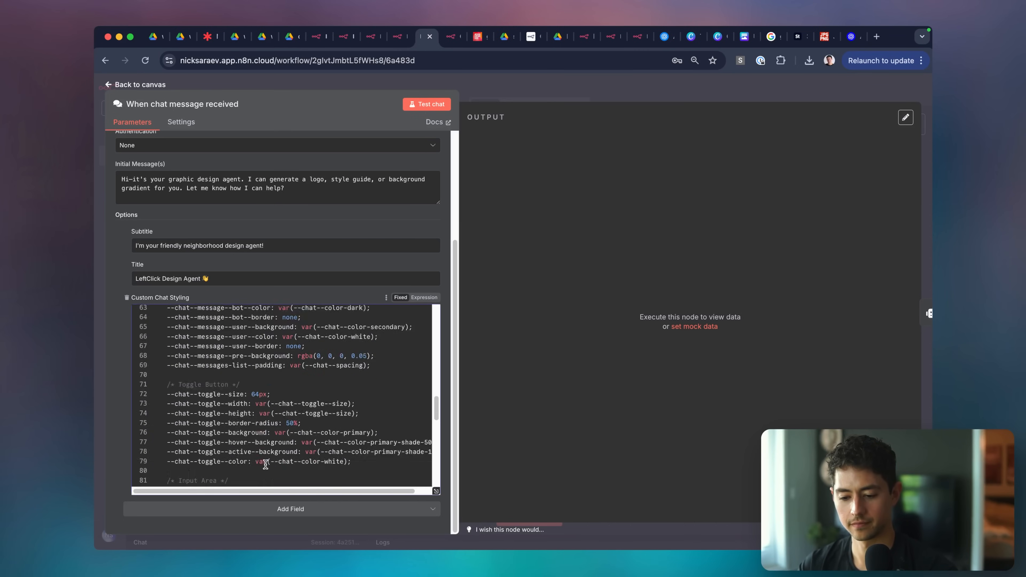
scroll(265, 465, down, 5)
Save the workflow and reload the live chat page to check the font.
click(480, 94)
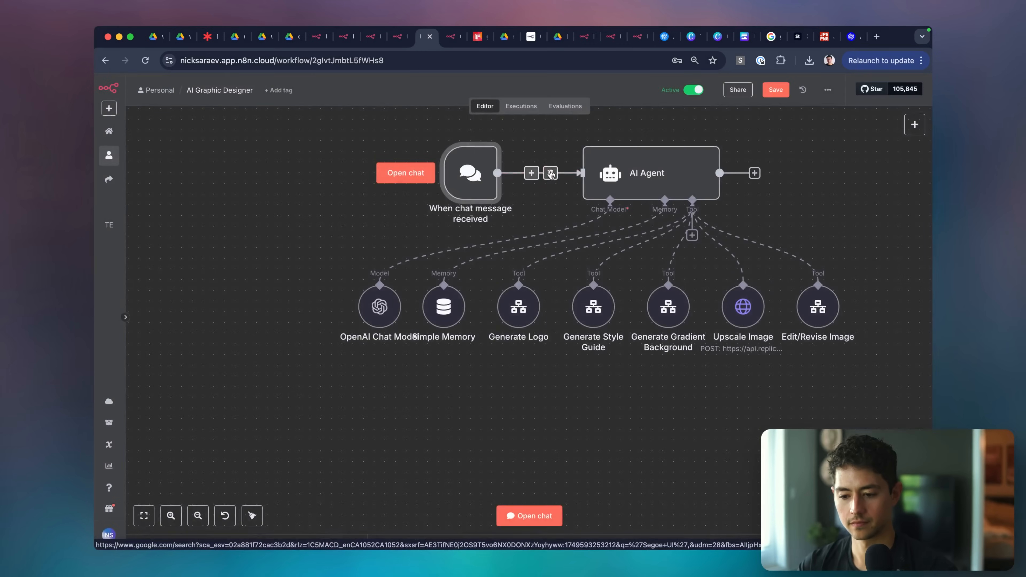
click(418, 132)
key(super+s)
click(450, 37)
click(448, 62)
key(Return)
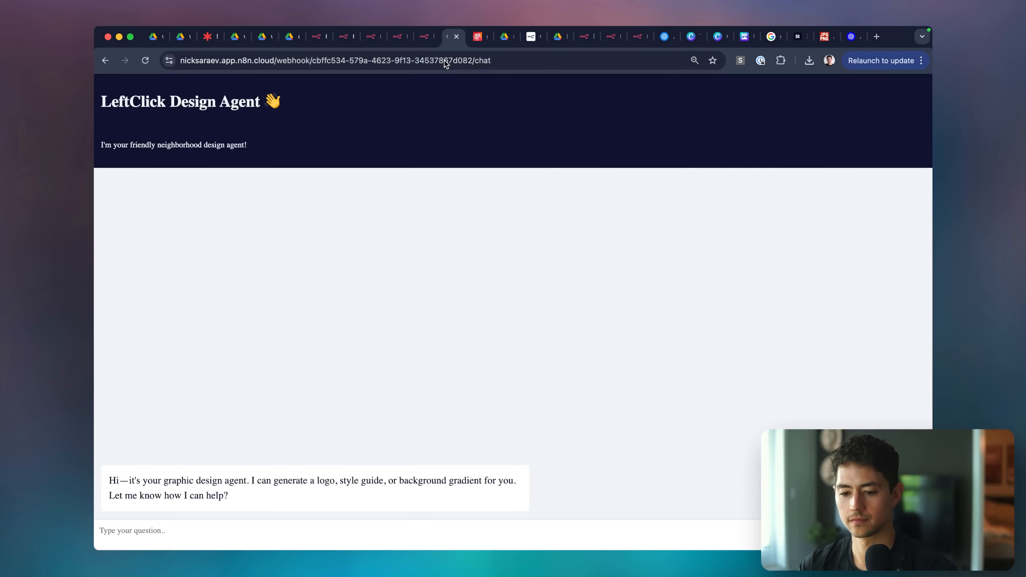
click(434, 65)
key(Return)
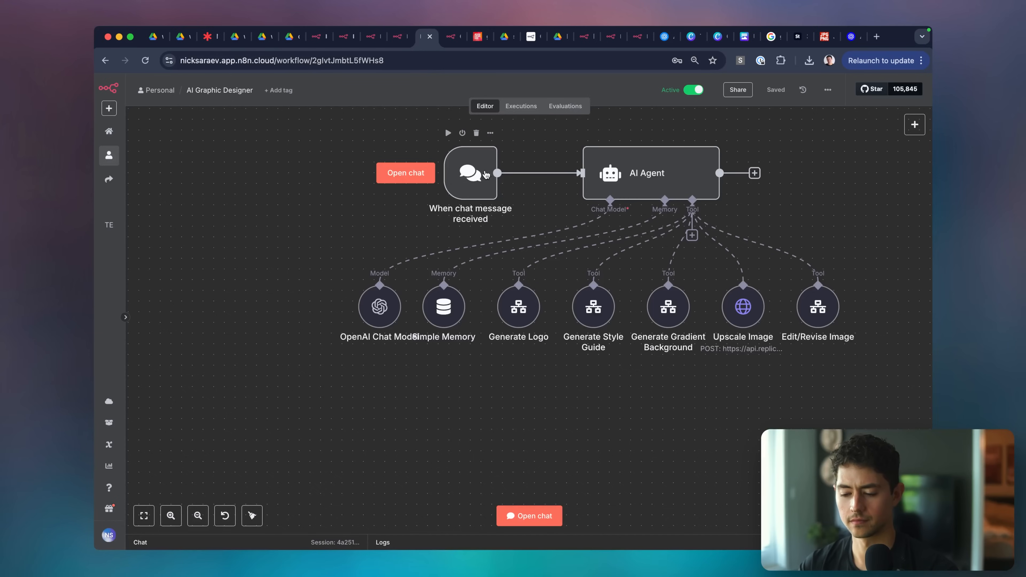
Delete the entire --chat--font-family block from the Custom Chat Styling CSS.
double_click(473, 174)
scroll(309, 301, down, 4)
scroll(298, 384, down, 5)
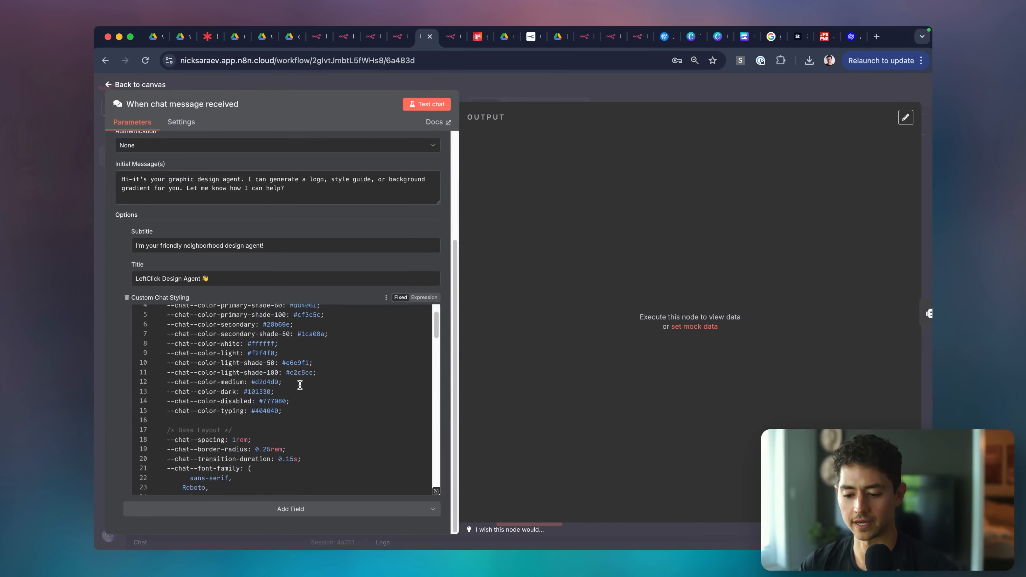
scroll(225, 352, up, 2)
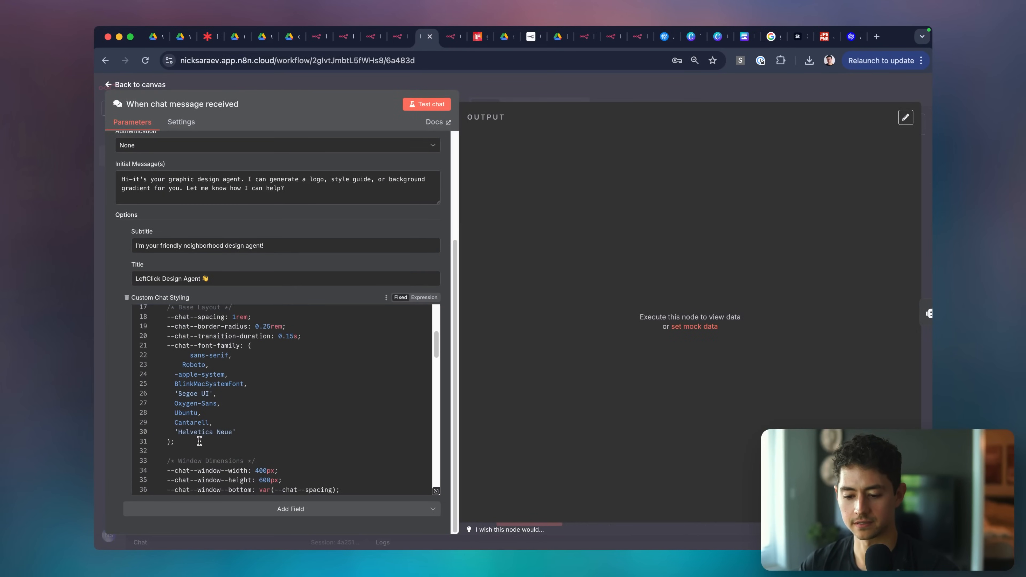
drag(198, 441, 152, 347)
key(BackSpace)
key(BackSpace)
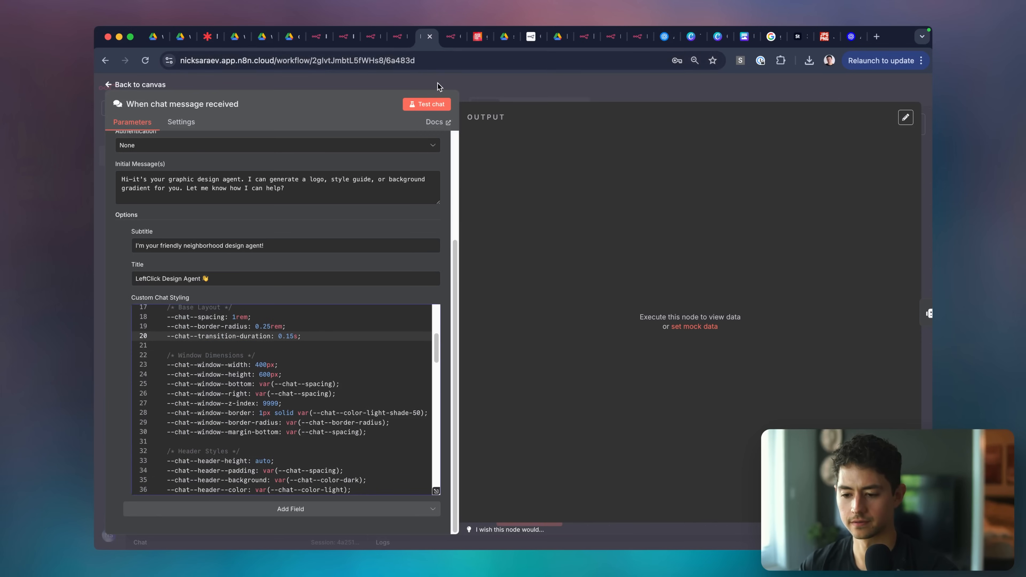
Save the workflow, view the chat page, and dismiss the overwrite warning.
click(438, 88)
click(348, 174)
key(super+s)
click(451, 37)
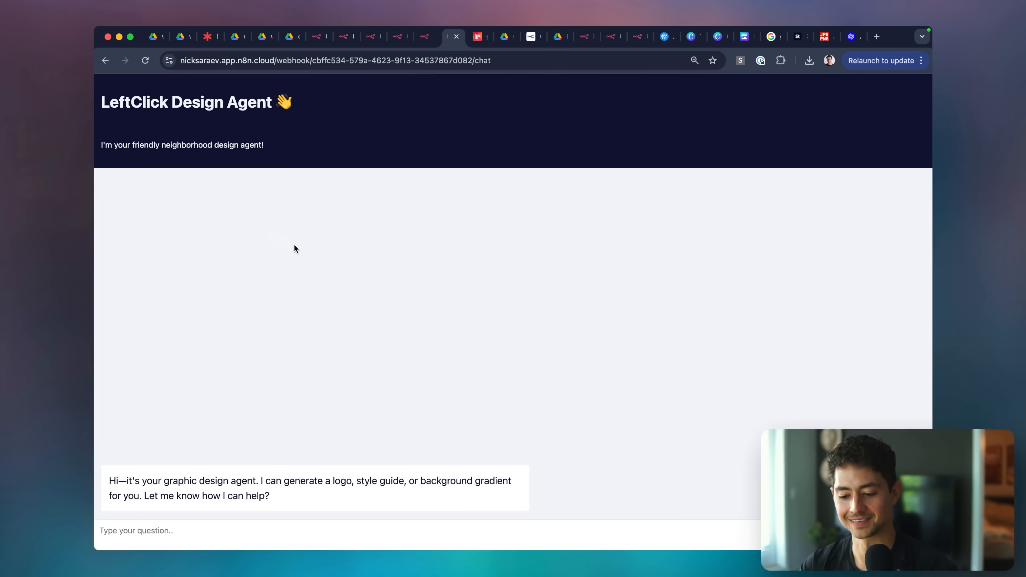
key(super+alt+Left)
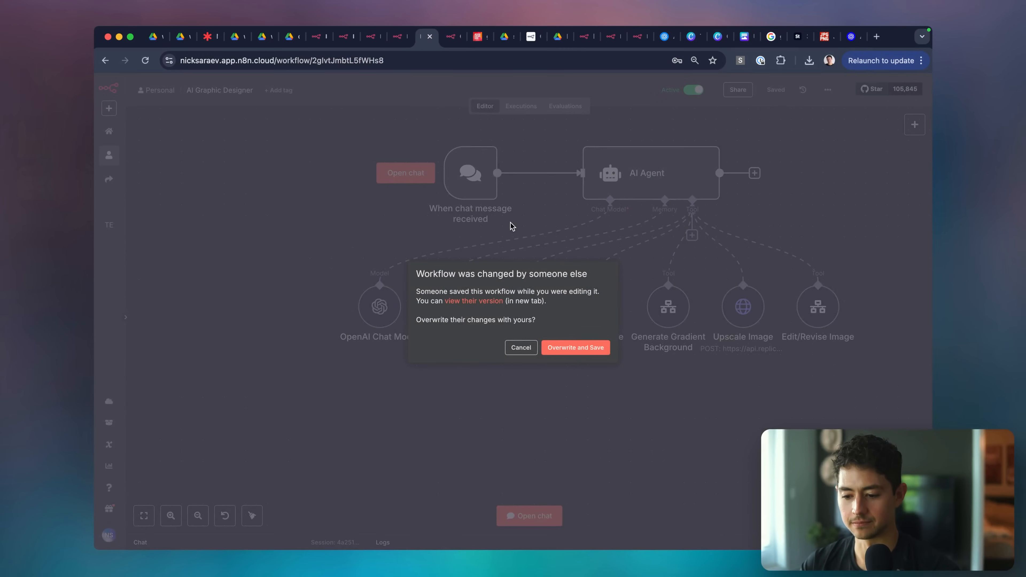
click(521, 347)
Compare the trigger settings with the live chat page and open its developer tools.
double_click(482, 169)
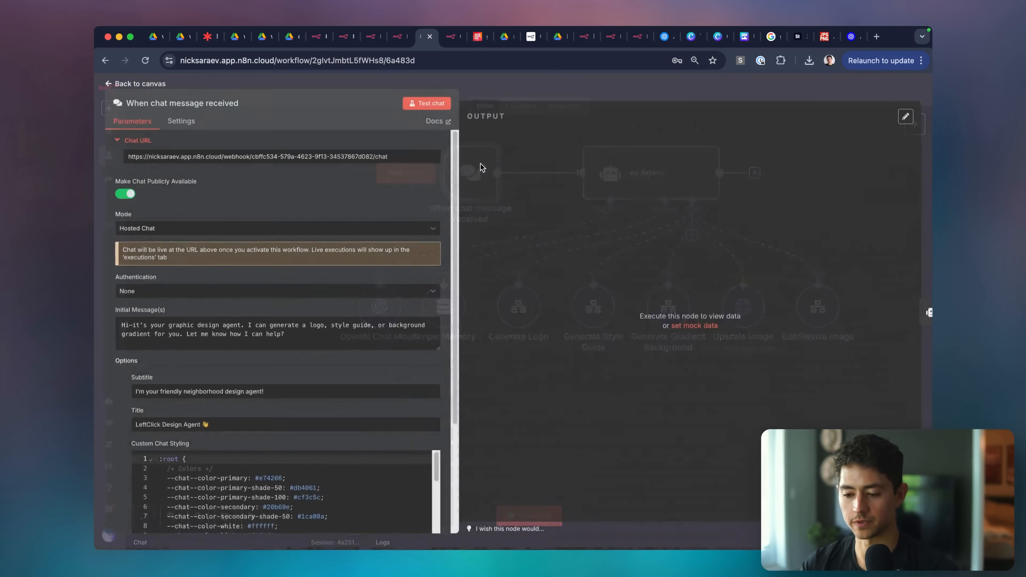
key(super+alt+Right)
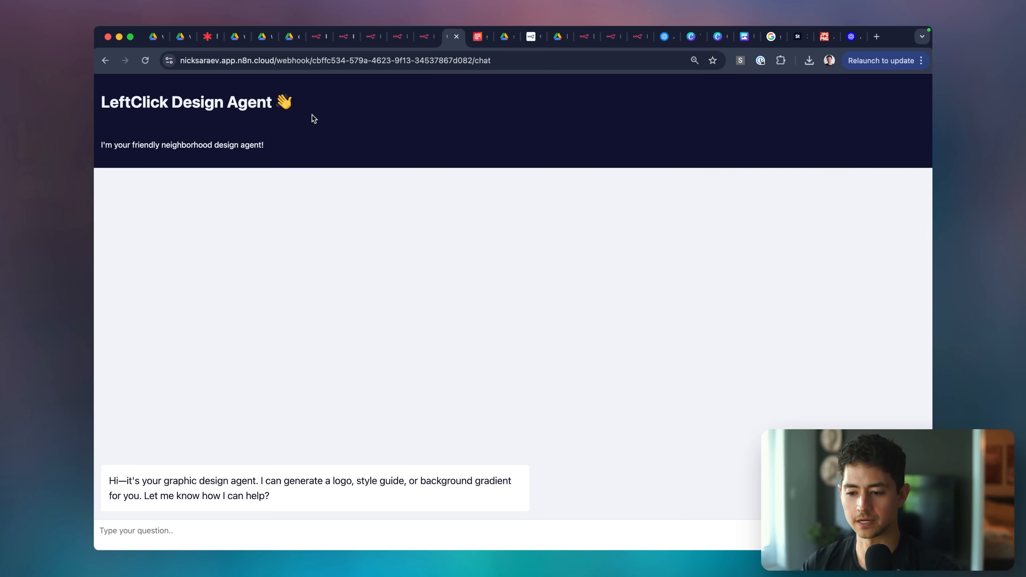
key(super+alt+Left)
scroll(263, 384, down, 2)
key(super+alt+Right)
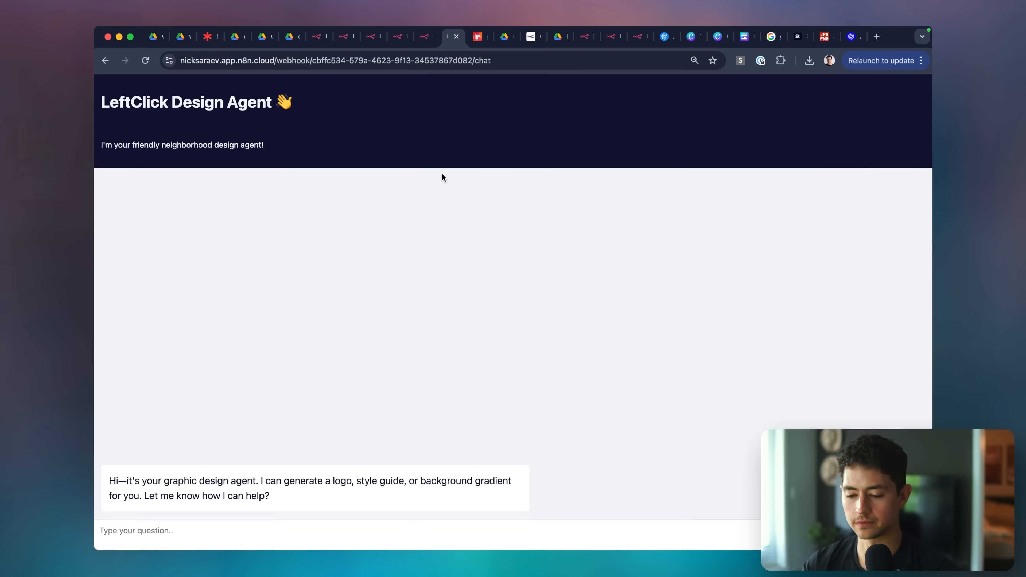
key(super+shift+c)
key(Escape)
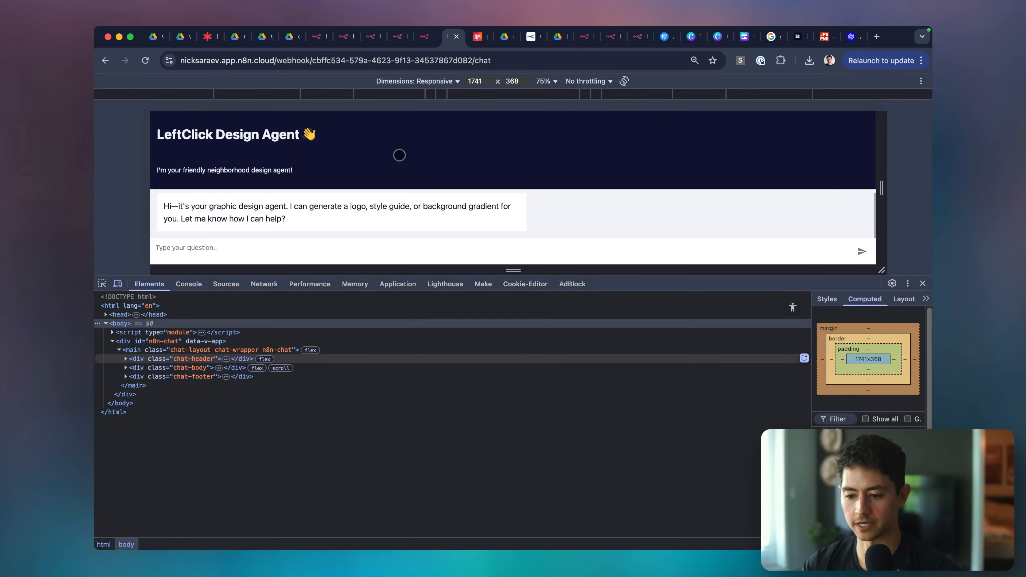
Select div.chat-header in DevTools and show its Styles rules in a widened sidebar.
click(399, 155)
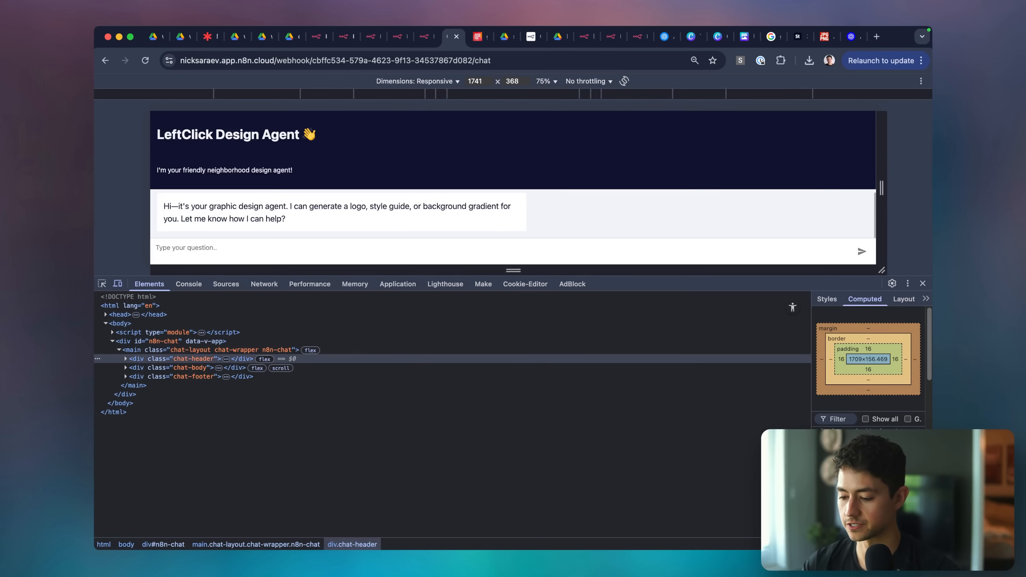
drag(809, 405, 634, 405)
click(650, 299)
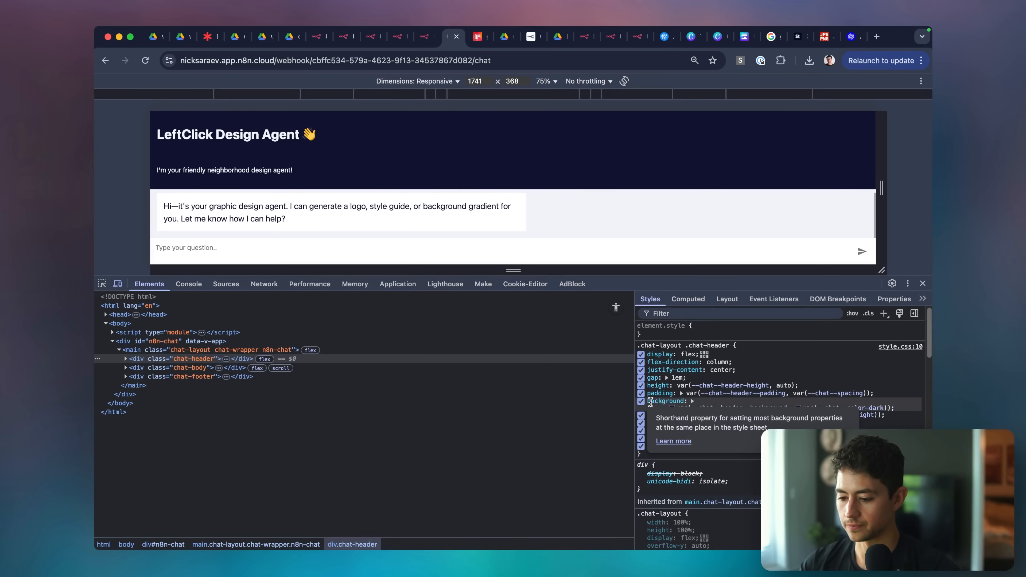
Toggle the header's dark background rule off and on to confirm where it is set, then open a new tab.
click(642, 402)
click(642, 402)
click(642, 401)
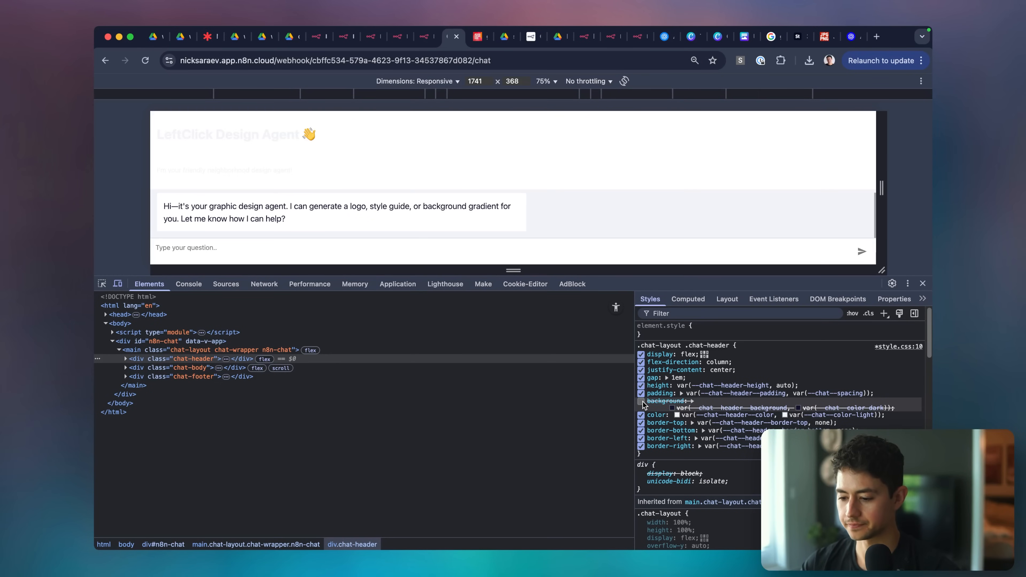
click(641, 401)
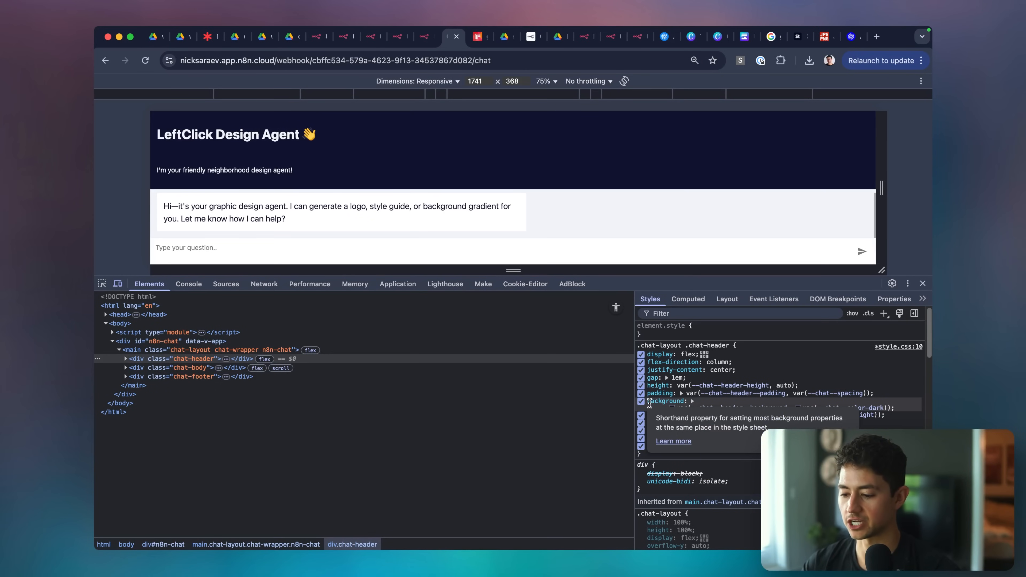
click(642, 401)
click(642, 401)
key(super+t)
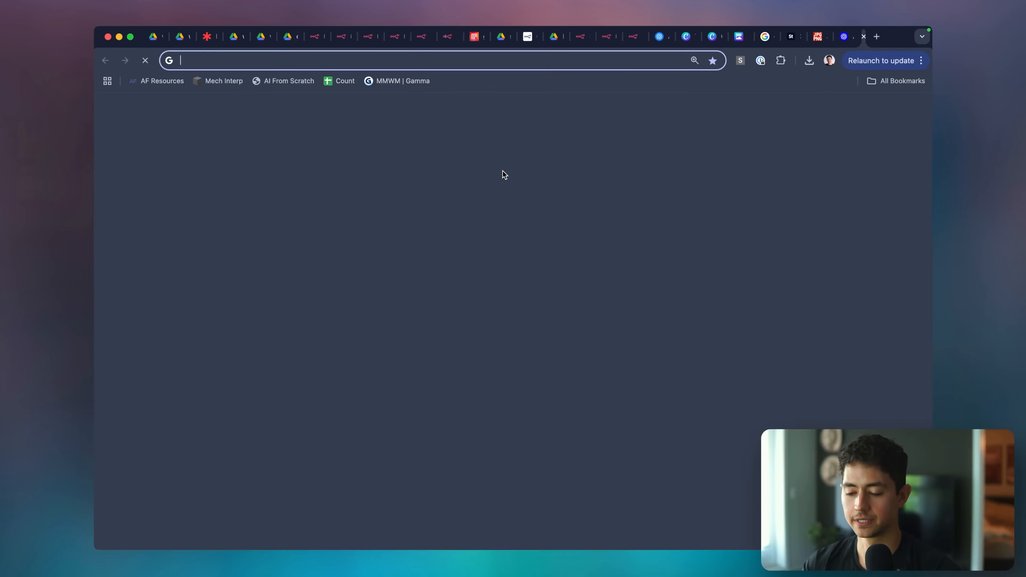
Search 'tailwind colors' and copy the teal hex #115e59 from the Tailwind colour chart.
text(tailwind colors)
key(Return)
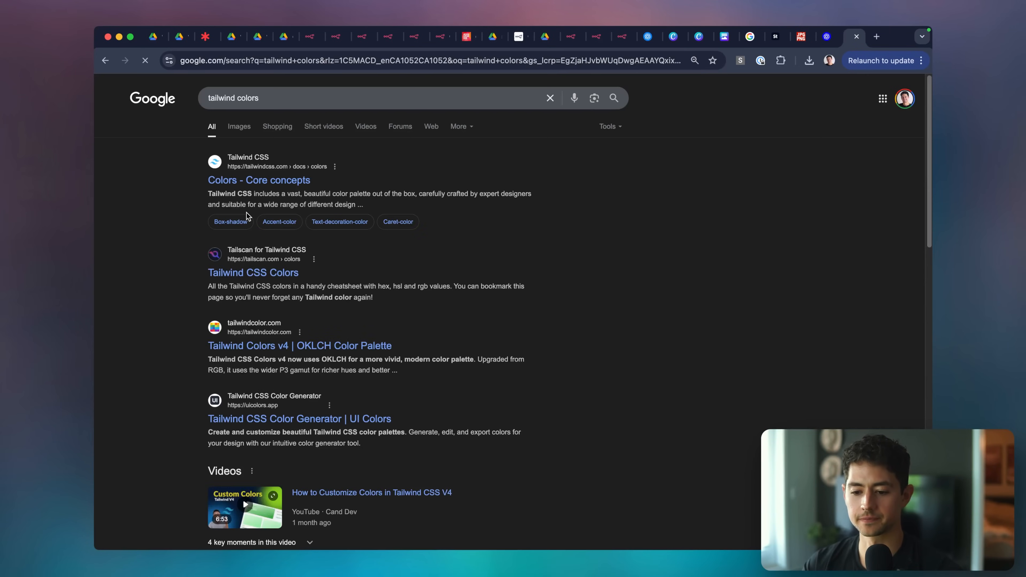
click(292, 271)
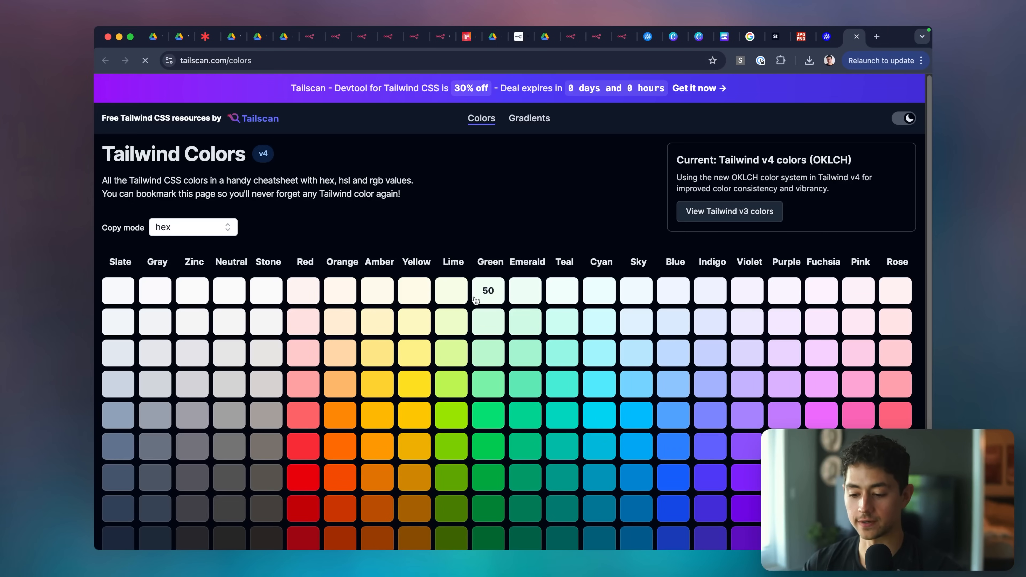
scroll(541, 423, down, 3)
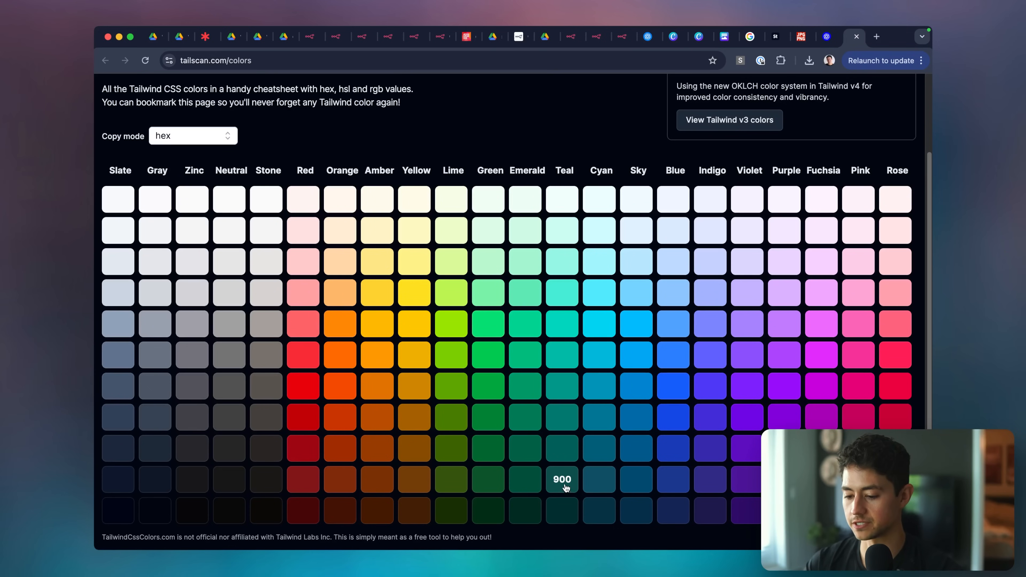
click(565, 458)
Paste the copied colour in a scratch tab to verify it, then return to the chat preview.
key(super+t)
key(super+v)
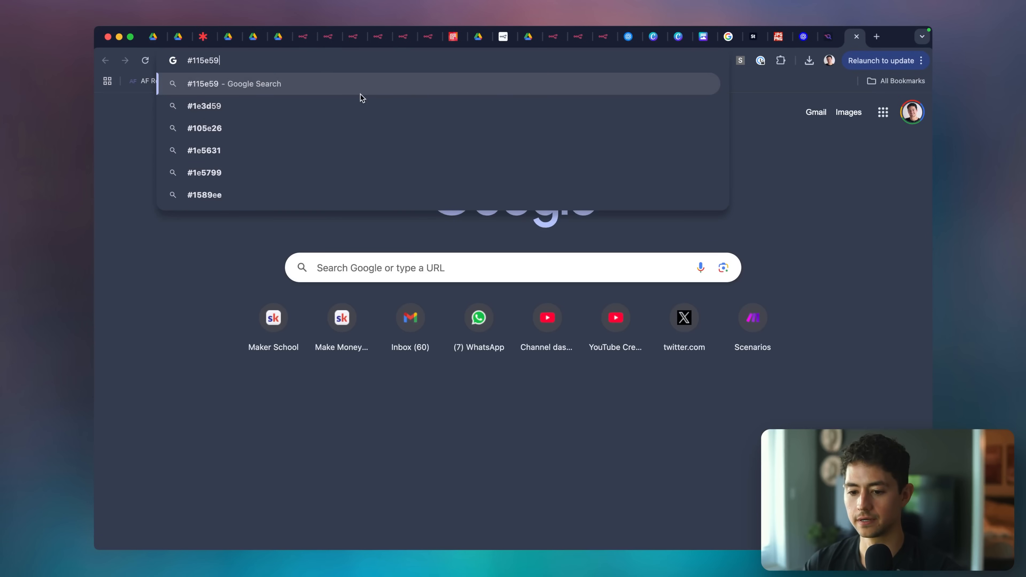
key(super+a)
key(super+w)
click(428, 44)
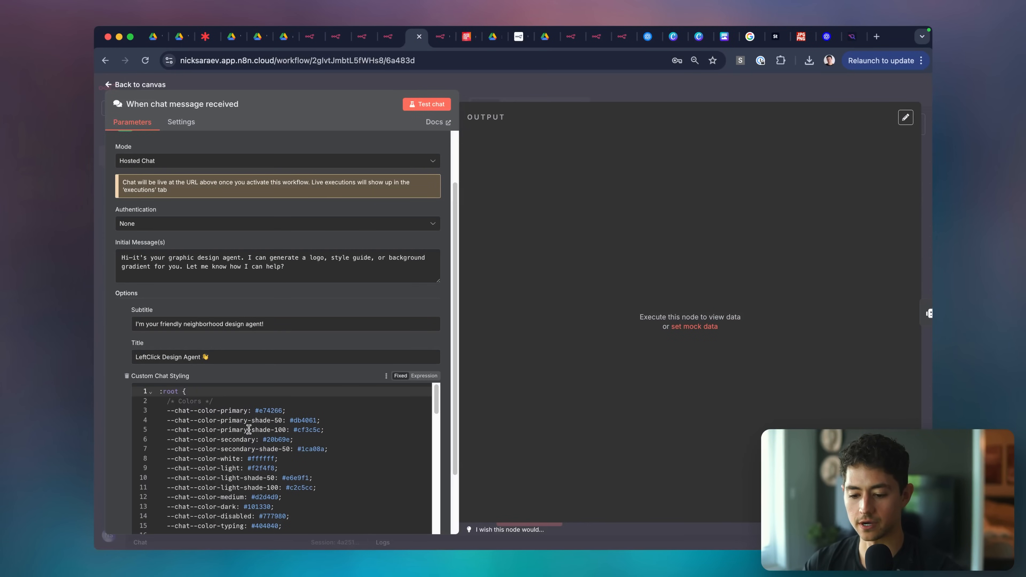
Search the custom chat styling for 'chat--head' and clear the old header text colour value.
scroll(249, 429, down, 5)
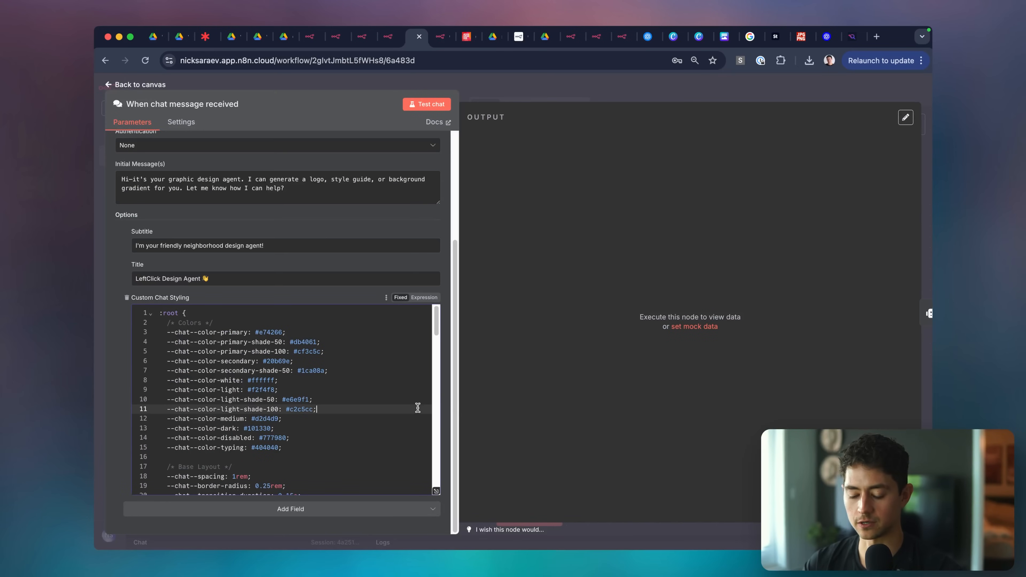
key(super+f)
text(chat-)
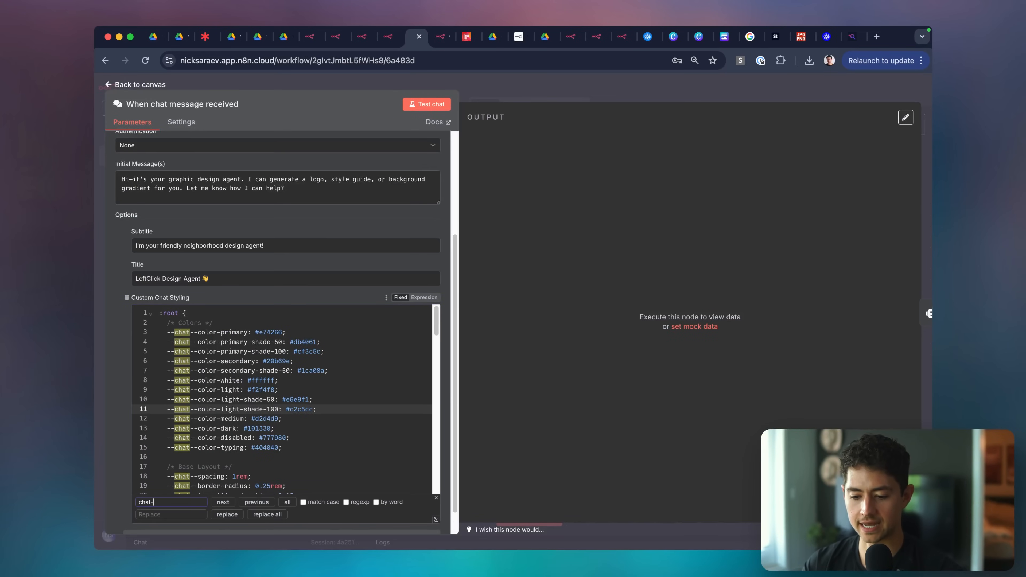
text(-head)
scroll(360, 399, down, 4)
key(super+a)
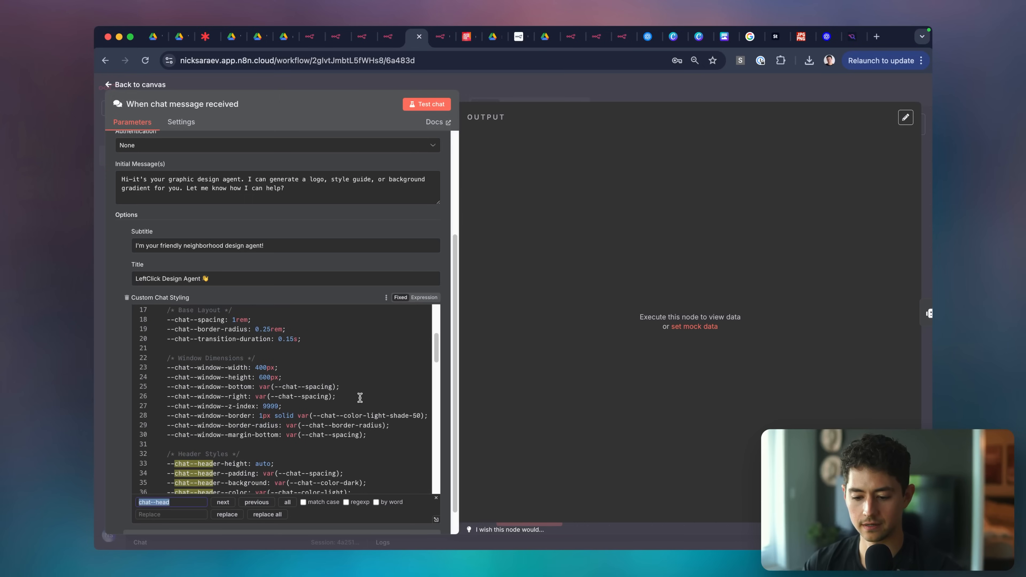
scroll(360, 398, down, 3)
scroll(360, 398, down, 1)
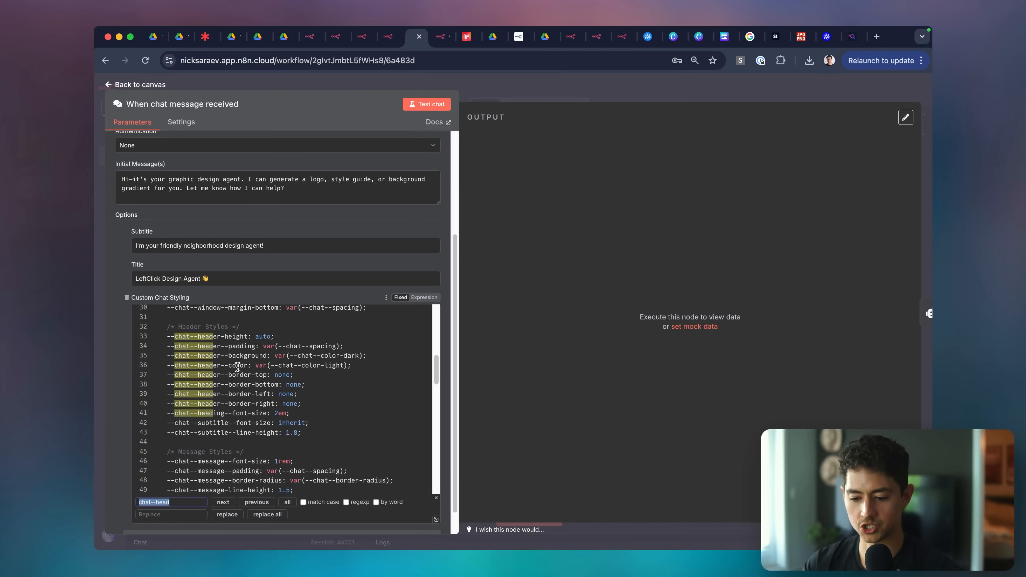
click(254, 366)
shift+click(346, 367)
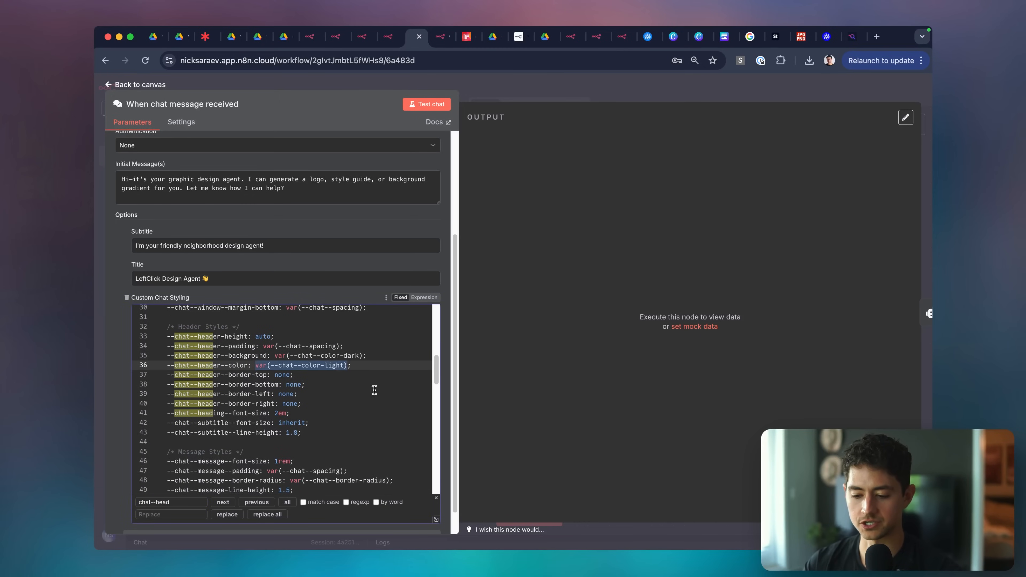
key(BackSpace)
click(348, 371)
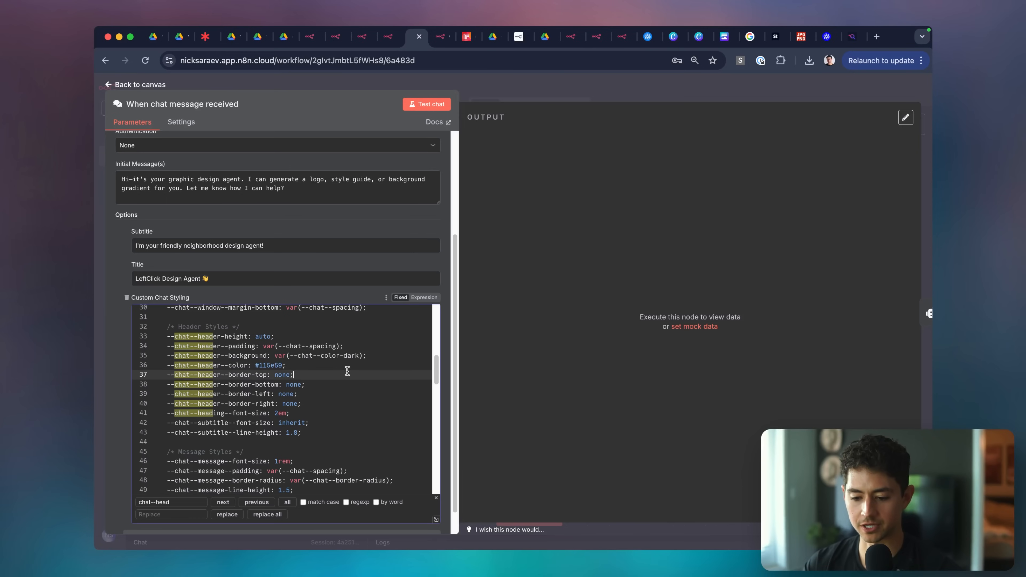
Close the trigger settings, hide the test chat panel, and compare the workflow with the chat preview.
click(439, 106)
key(ctrl+Tab)
key(ctrl+shift+Tab)
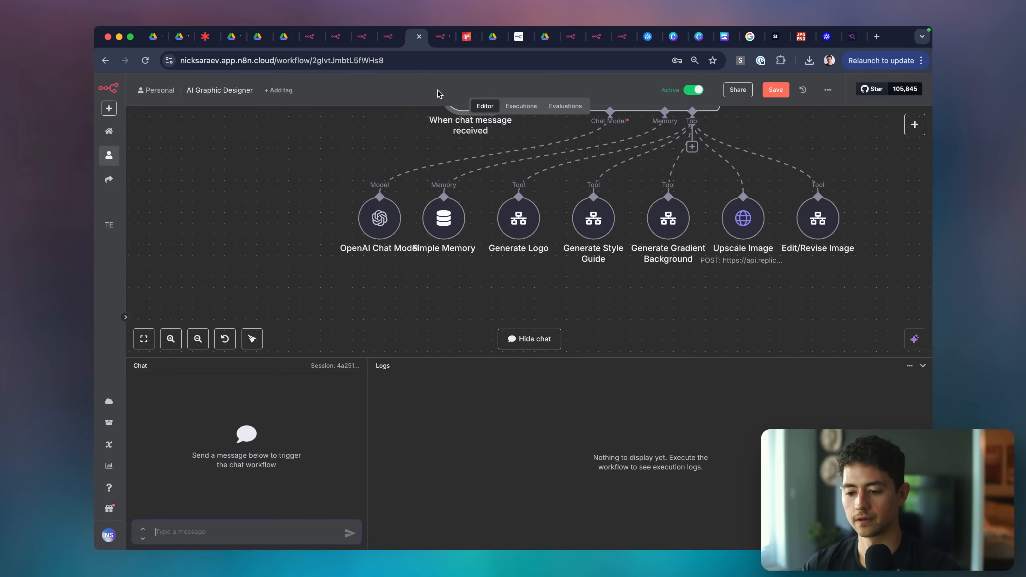
click(924, 367)
key(ctrl+Tab)
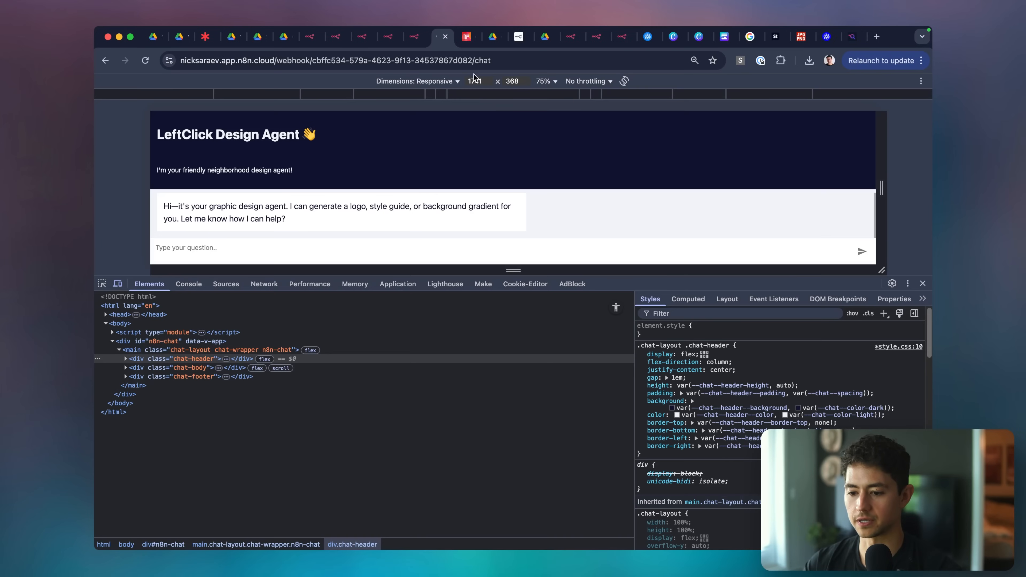
key(ctrl+shift+Tab)
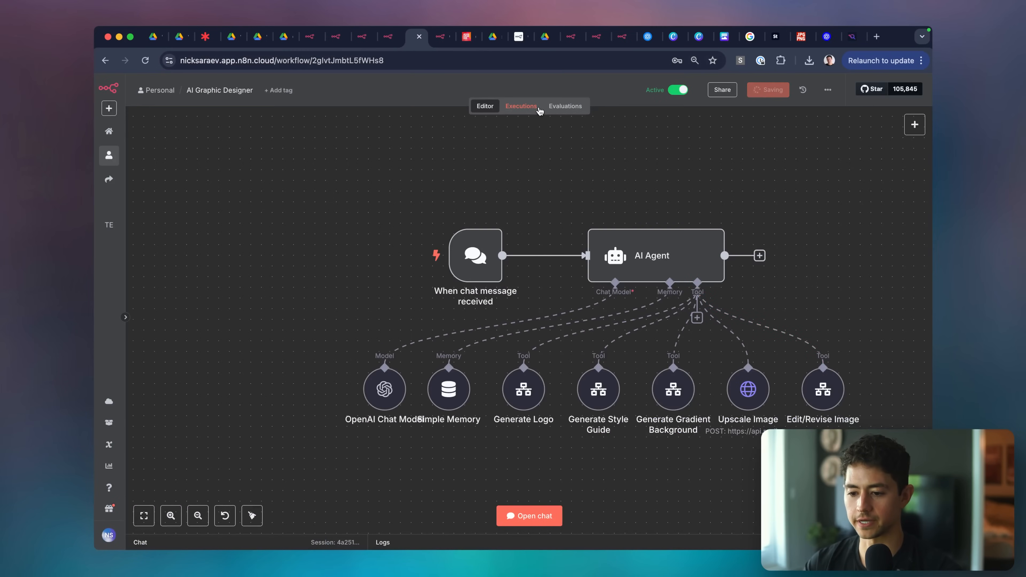
key(ctrl+Tab)
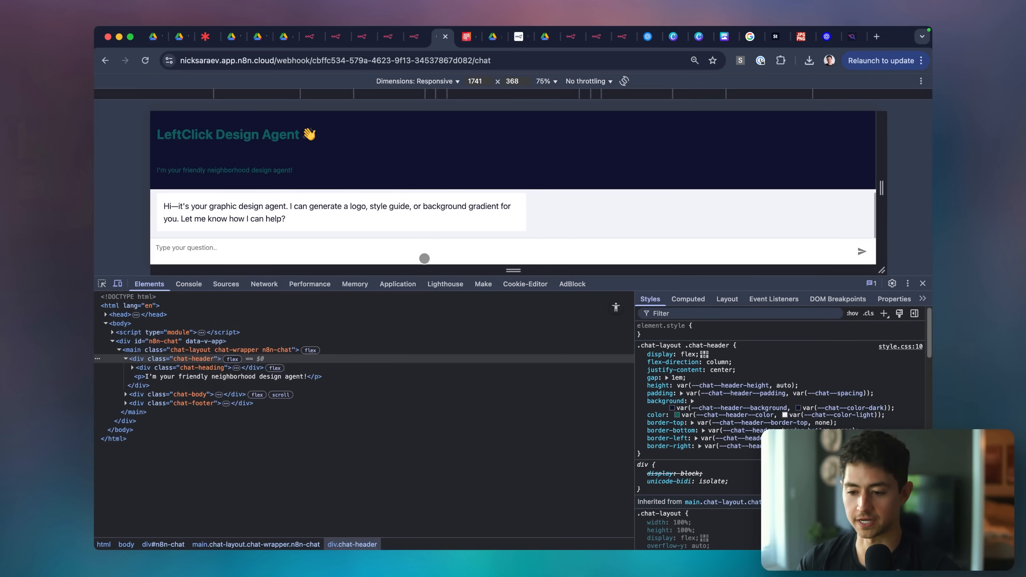
key(ctrl+shift+Tab)
Reopen the chat trigger's custom styling and locate the #115e59 value.
double_click(492, 254)
click(291, 469)
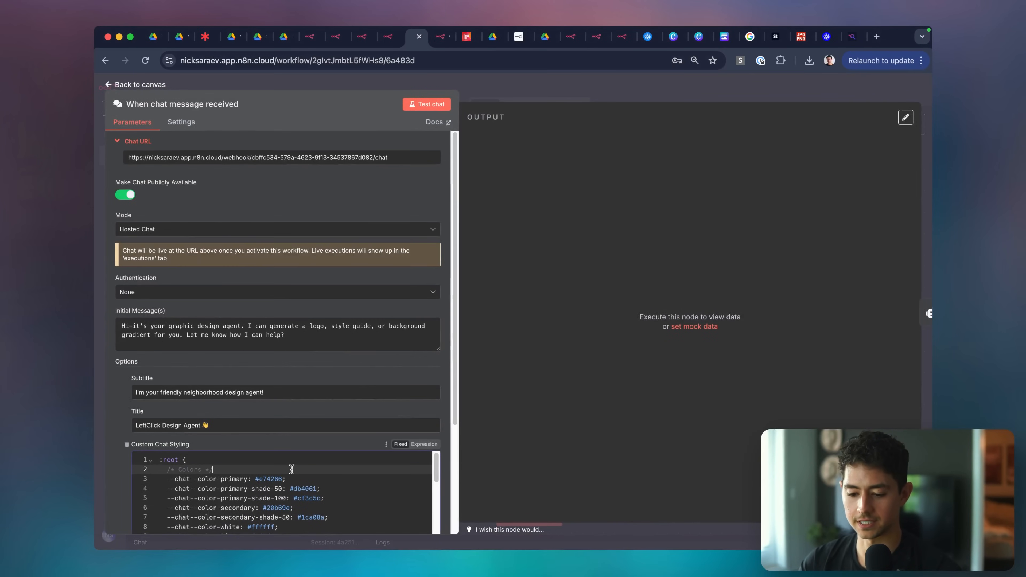
scroll(291, 469, down, 15)
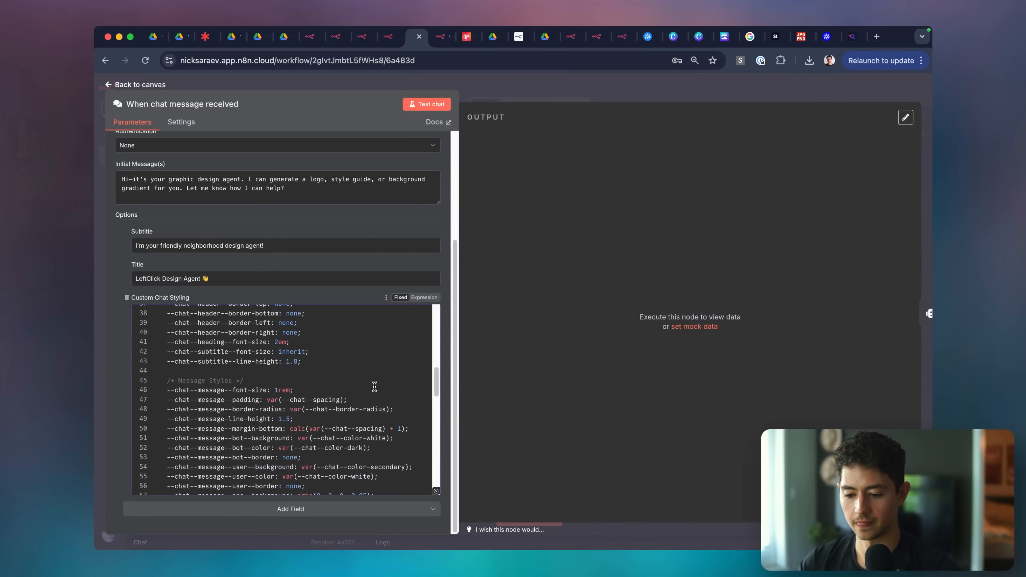
click(375, 389)
scroll(374, 387, down, 5)
scroll(382, 387, up, 6)
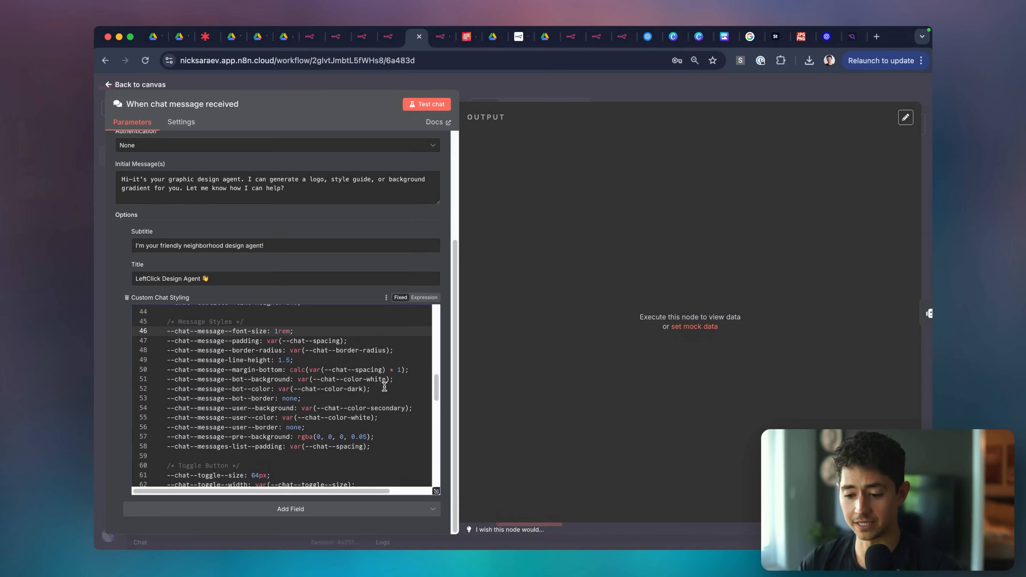
key(super+f)
key(Return)
key(ctrl+c)
scroll(348, 383, up, 2)
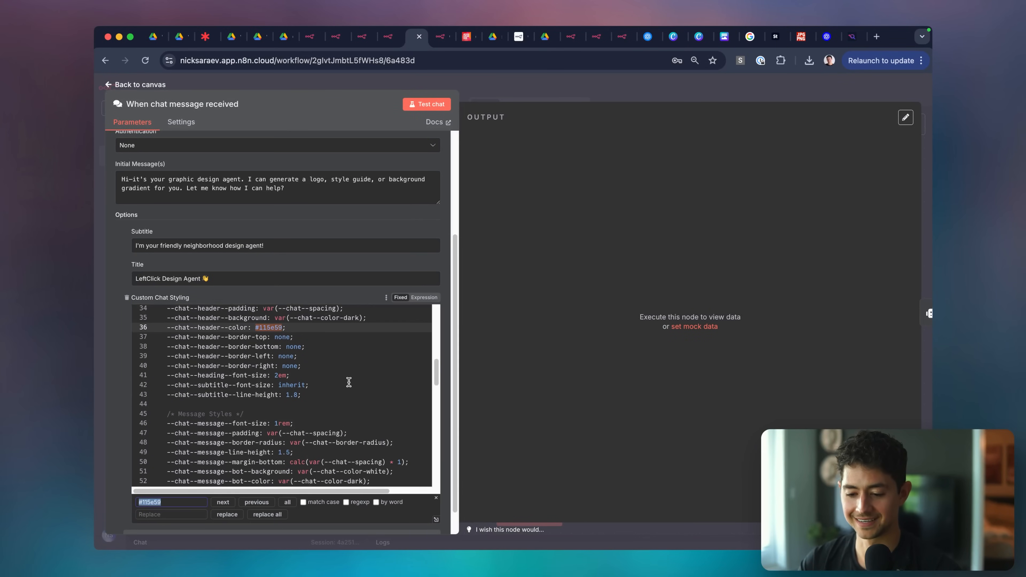
scroll(293, 357, up, 1)
Set the header background to #115e59 and header text colour to #ffffff, then save the workflow.
double_click(281, 366)
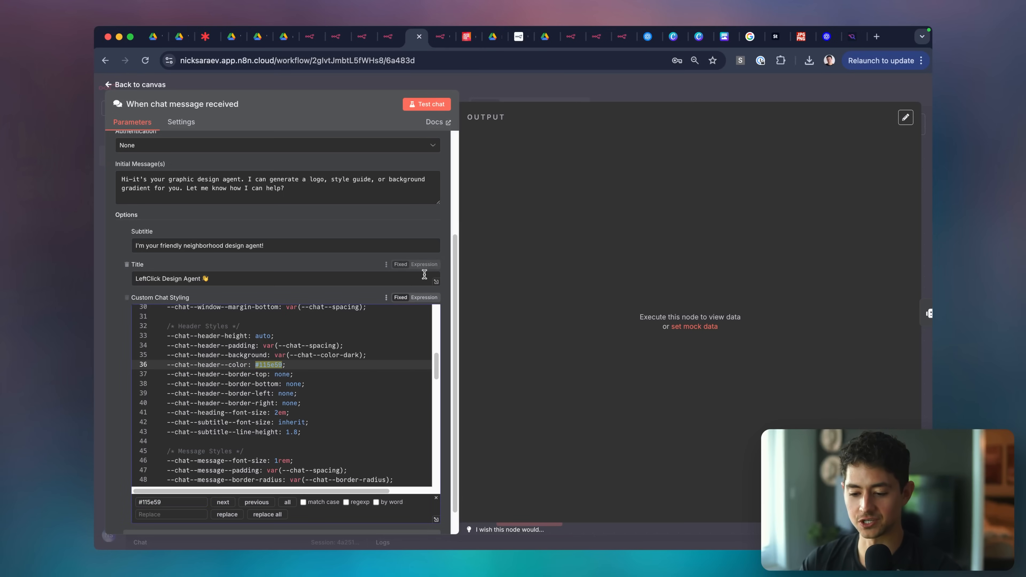
click(375, 356)
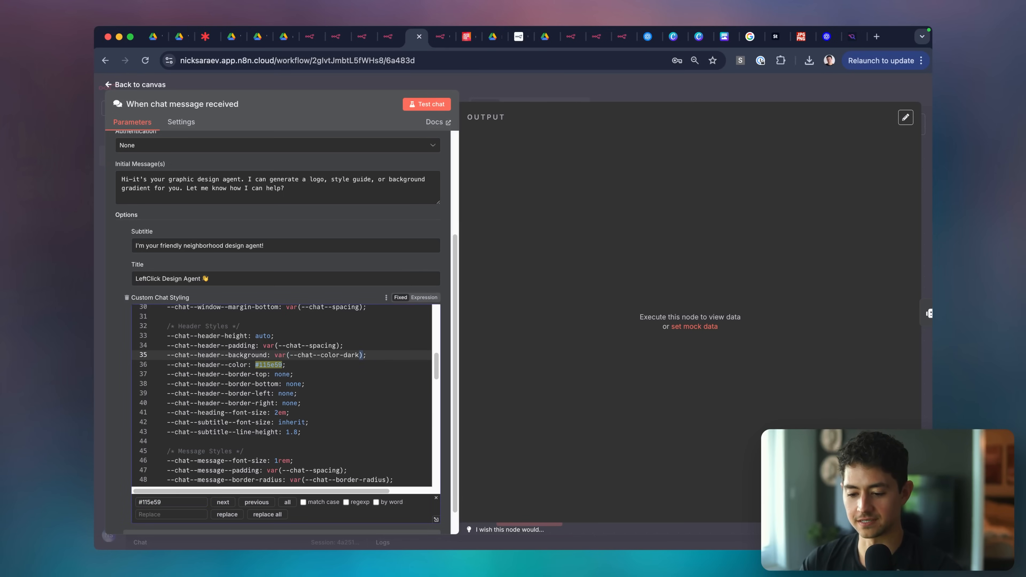
drag(362, 355, 287, 355)
key(ctrl+v)
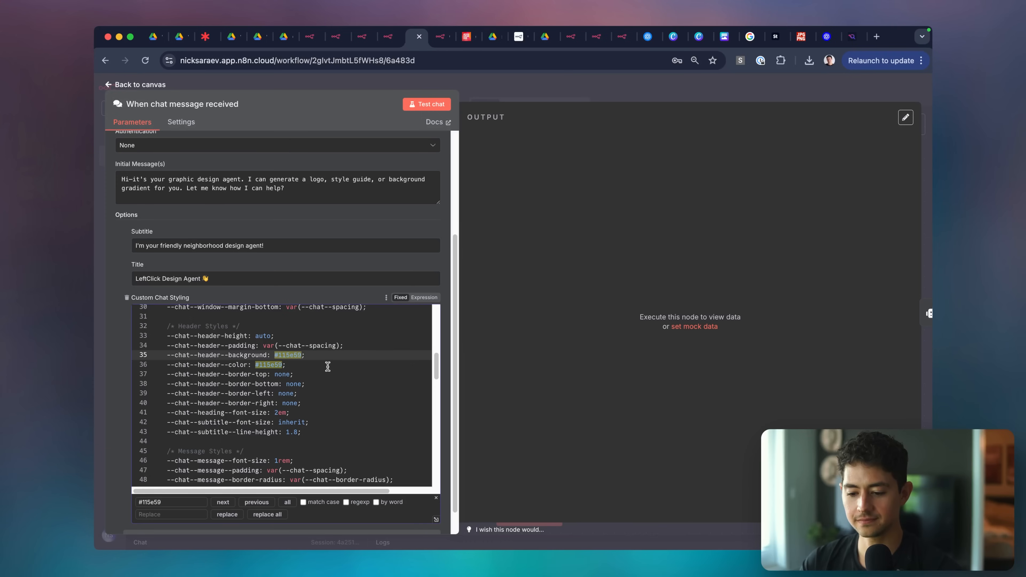
click(328, 367)
key(Left)
text(#f)
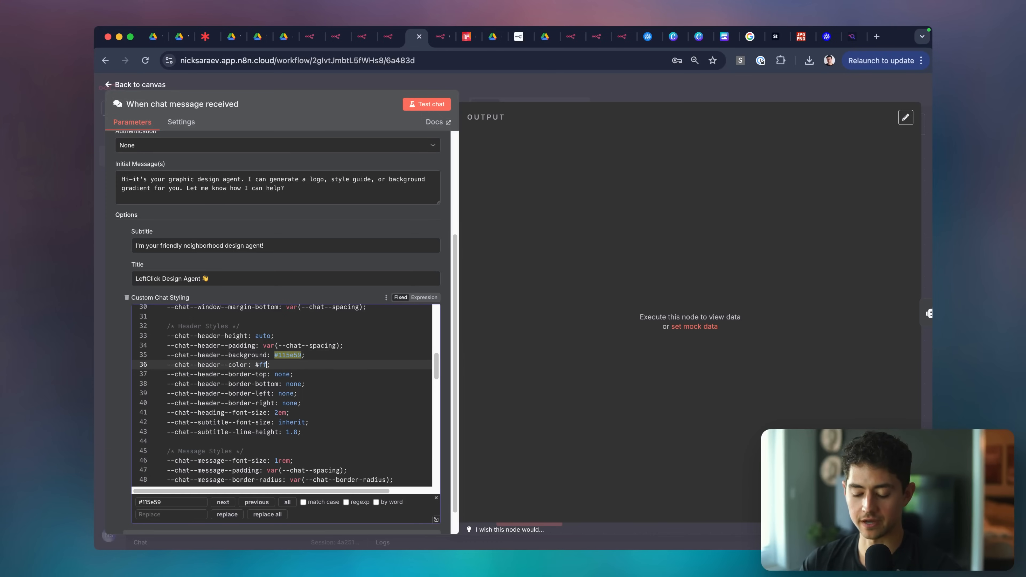
click(534, 76)
click(554, 179)
click(441, 37)
Reload the public chat page and close the inspector to view the new header colours.
click(456, 61)
key(Return)
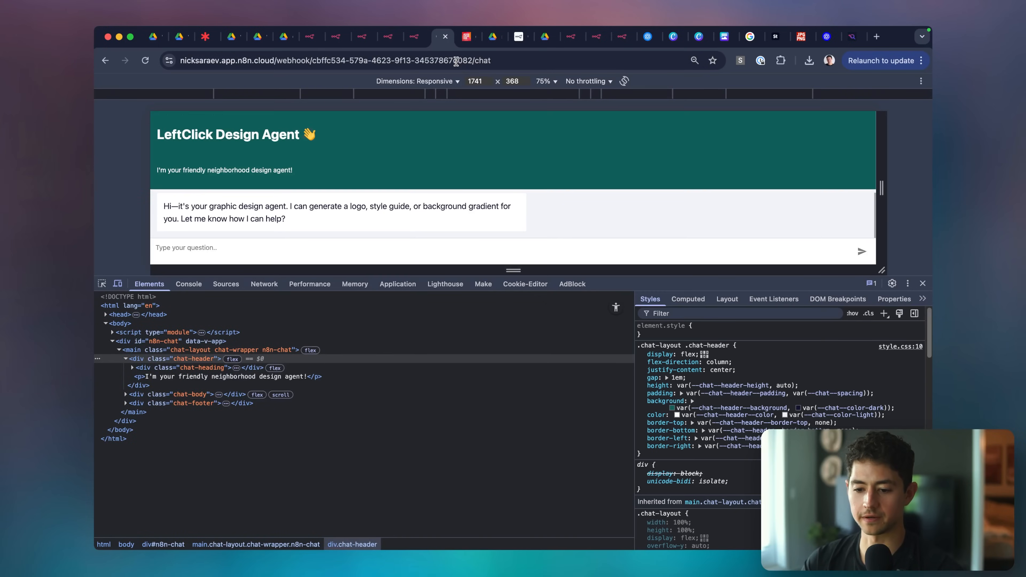
click(922, 284)
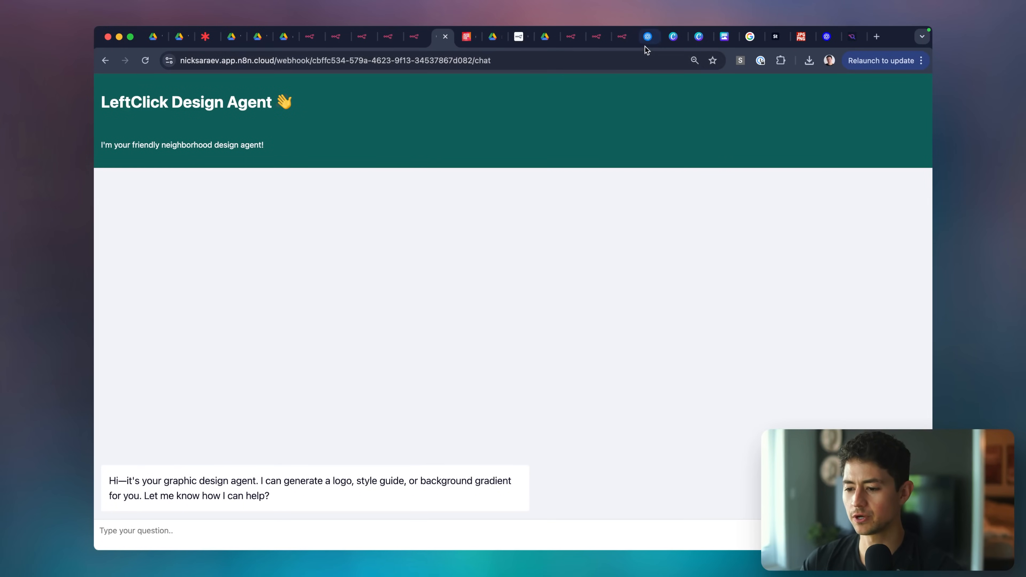
Copy Teal 950 from the colour cheatsheet and paste it as the header background, fixing the doubled hash.
click(852, 37)
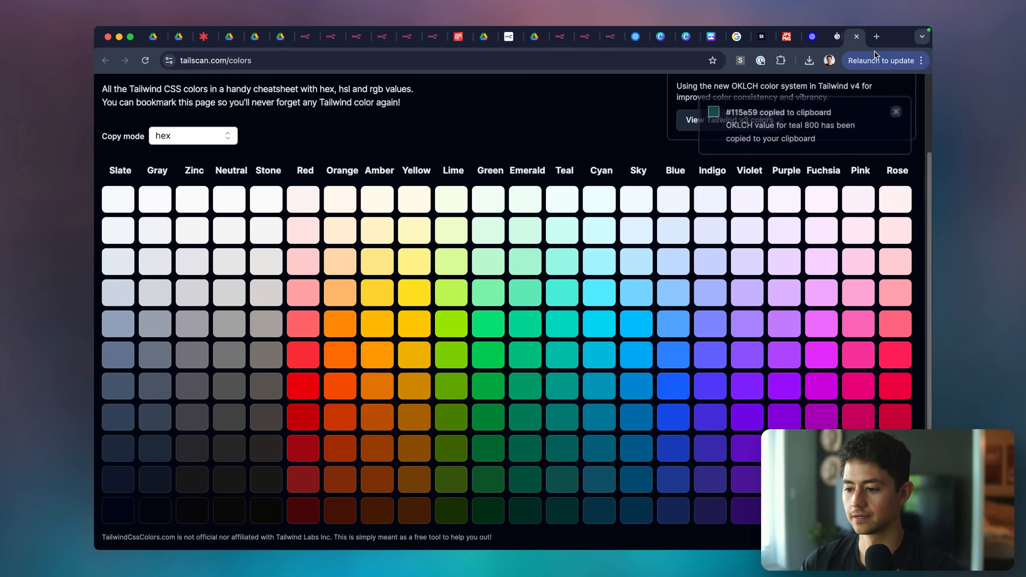
click(557, 514)
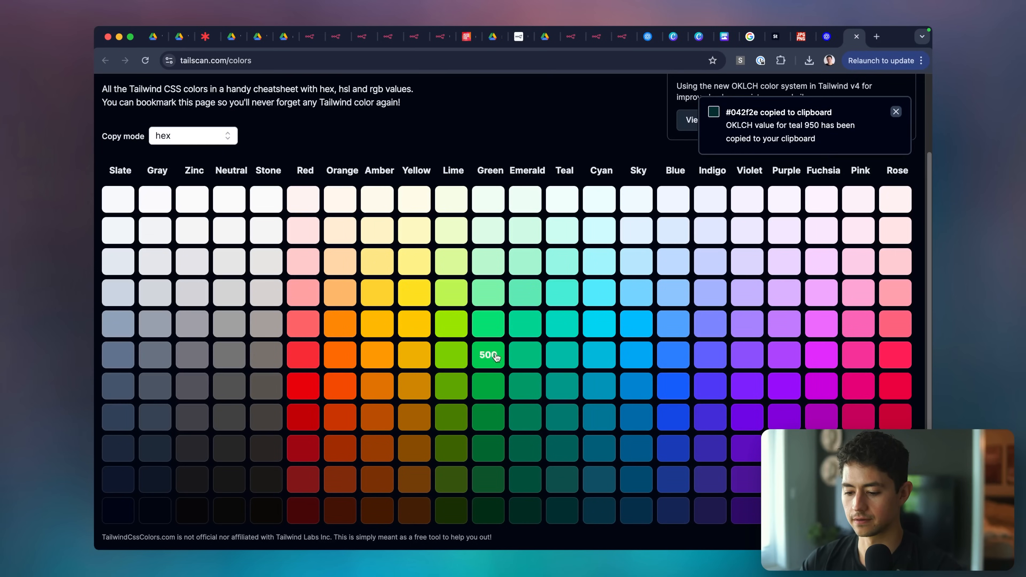
click(443, 40)
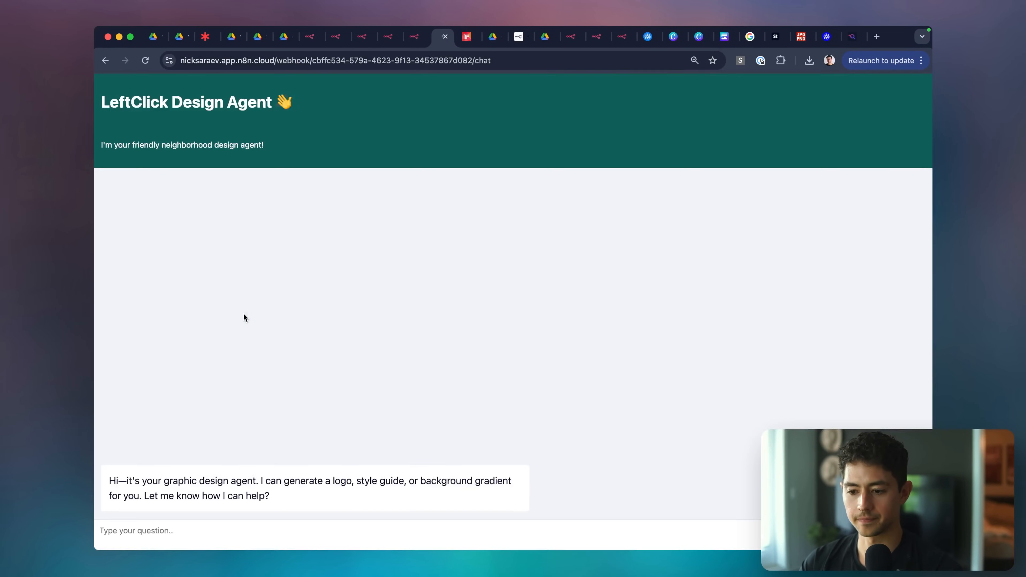
key(ctrl+shift+Tab)
double_click(472, 254)
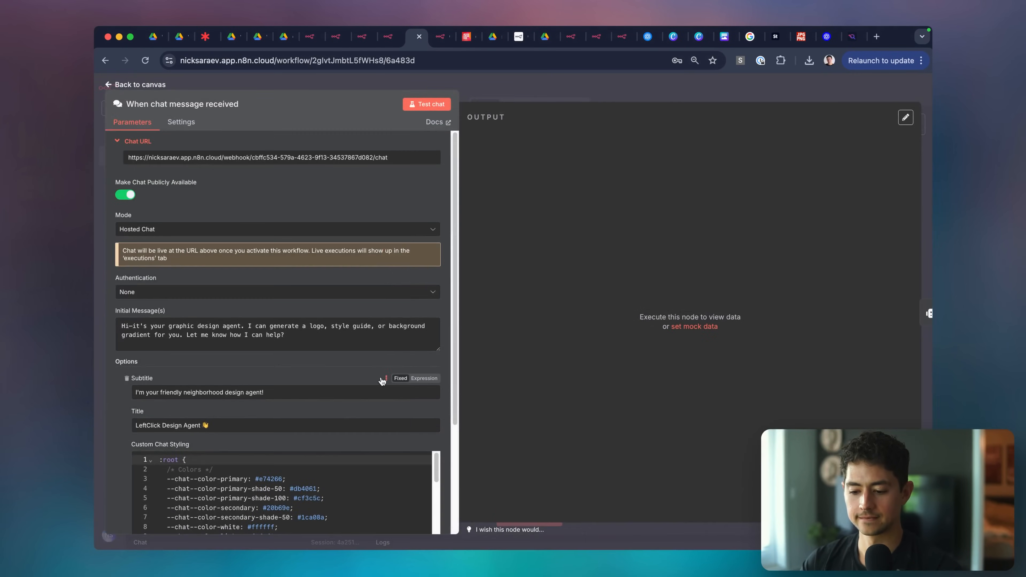
double_click(296, 361)
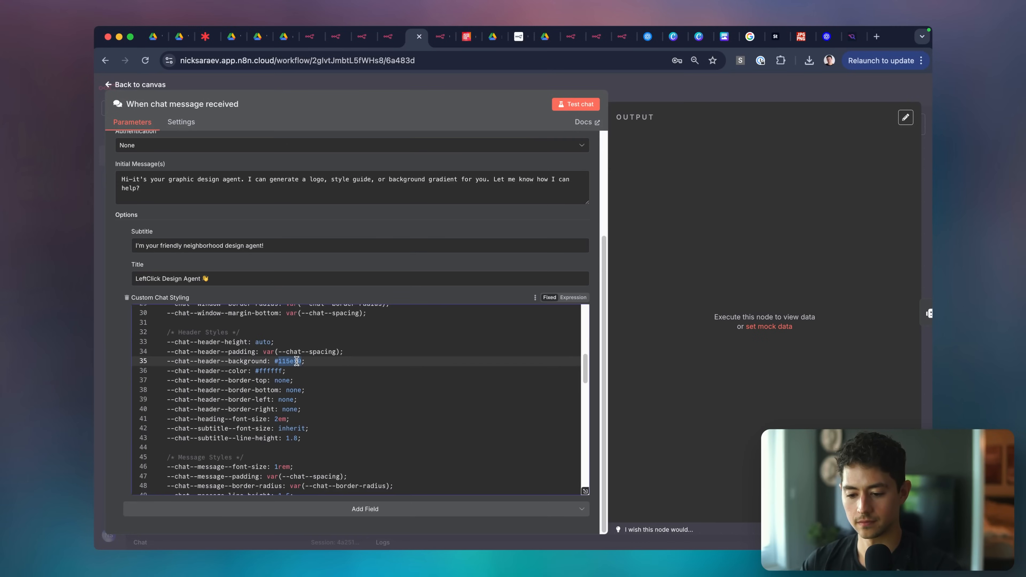
key(super+v)
key(BackSpace)
click(330, 371)
Save the workflow and reload the chat page to see the darker teal header.
scroll(329, 371, down, 2)
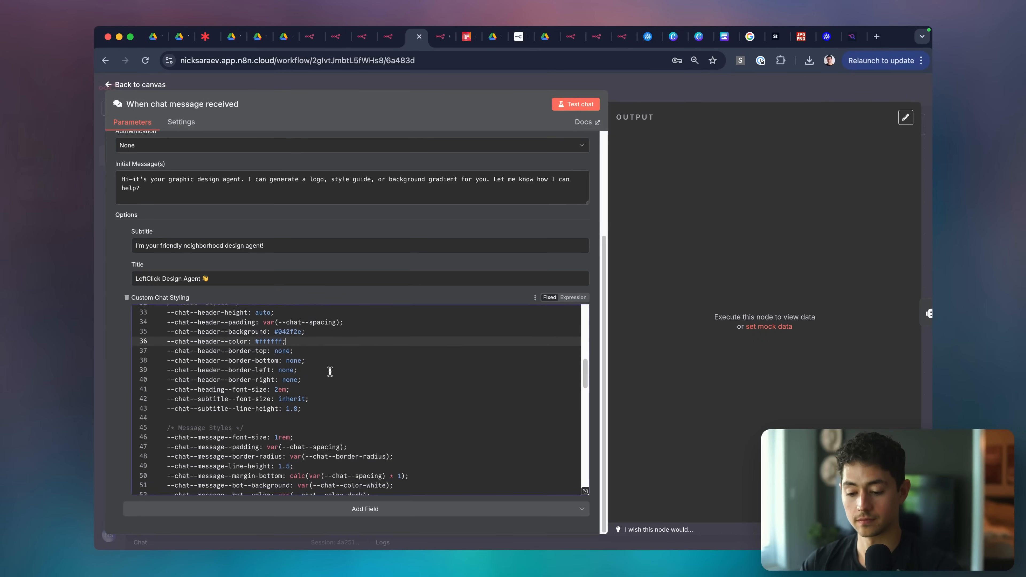
click(578, 85)
key(super+s)
key(ctrl+Tab)
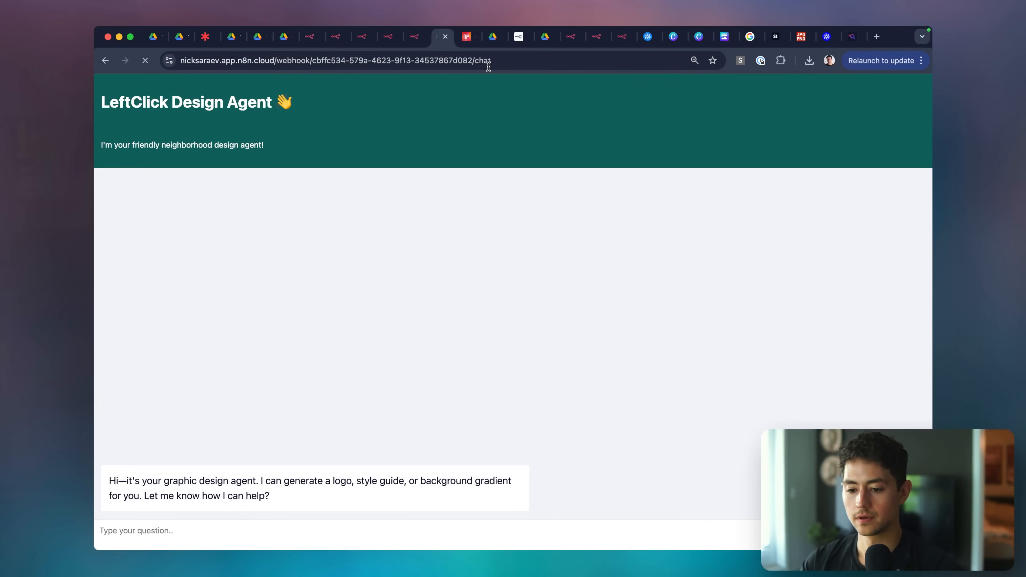
key(super+r)
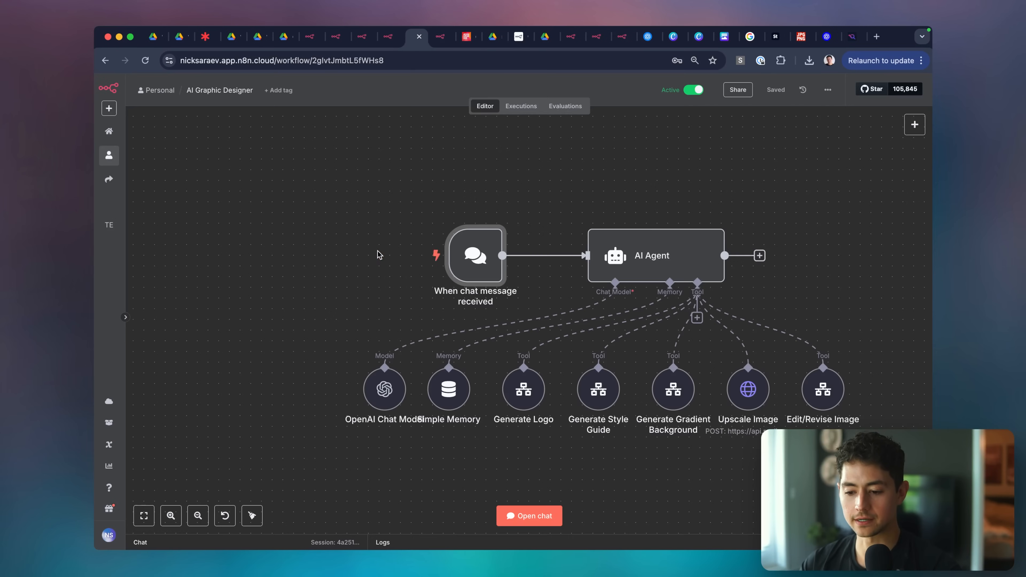
Search the chat trigger's styling for 'backgr' to reach the input background on line 77.
key(ctrl+shift+Tab)
double_click(472, 267)
scroll(320, 360, down, 3)
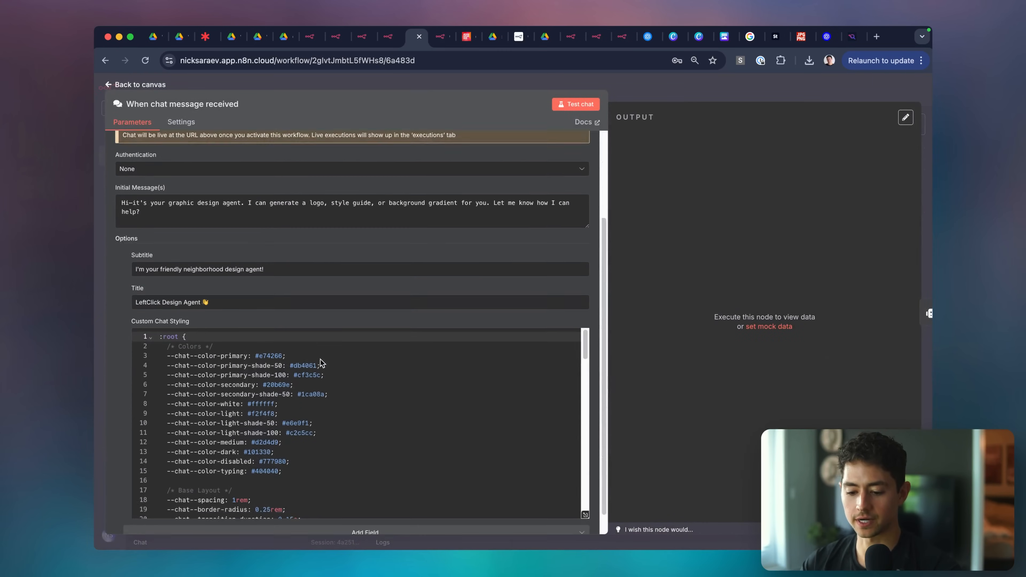
scroll(336, 362, down, 1)
key(super+f)
text(backg)
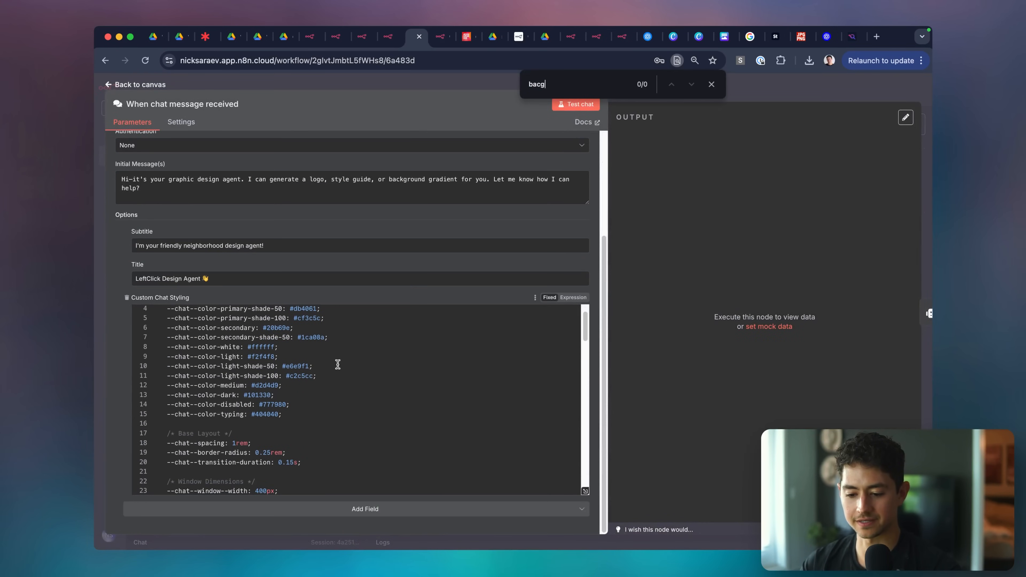
key(BackSpace)
text(kgr)
key(Return)
key(Return)
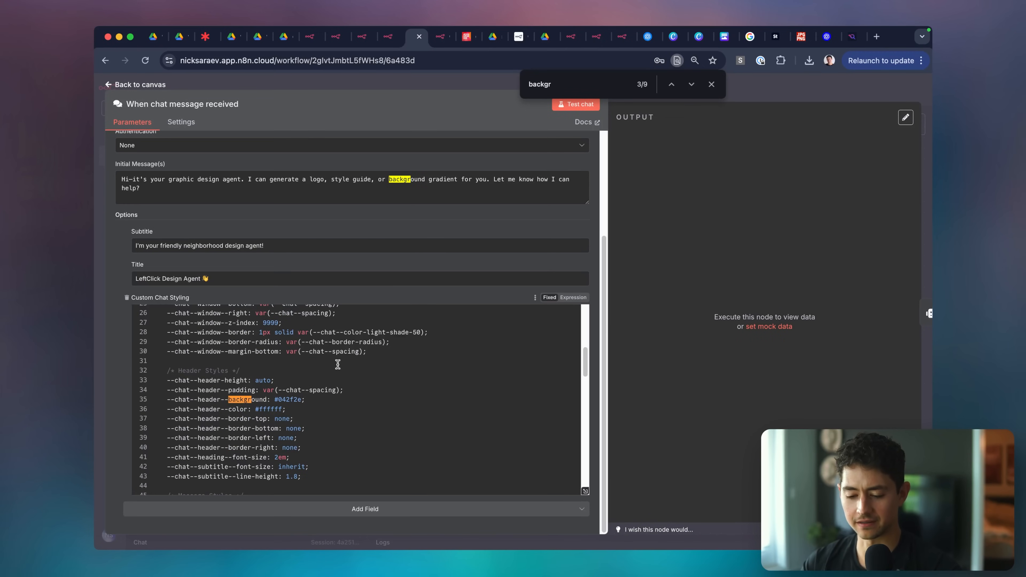
key(Return)
key(Return)
key(Return)
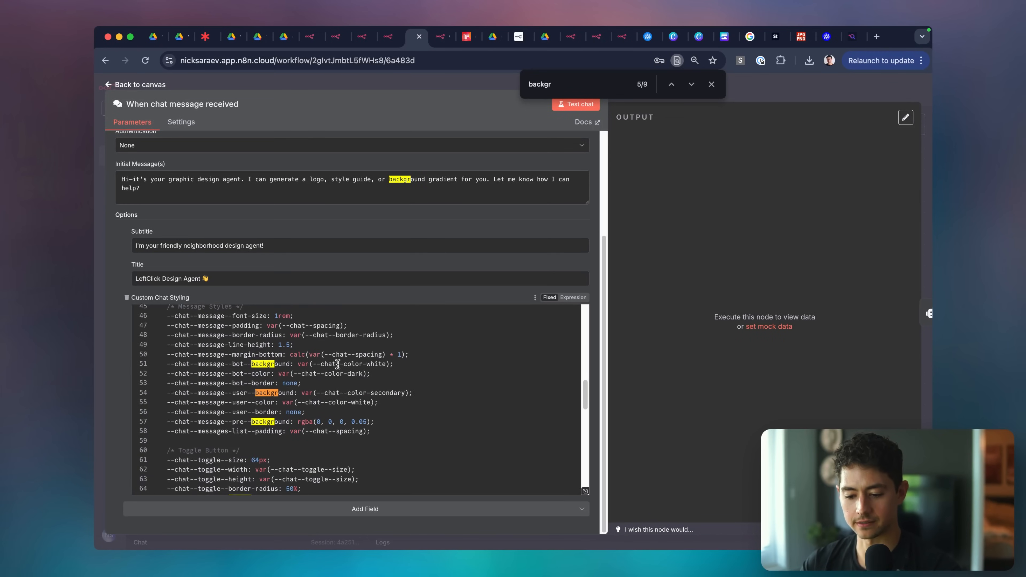
key(Return)
key(Return)
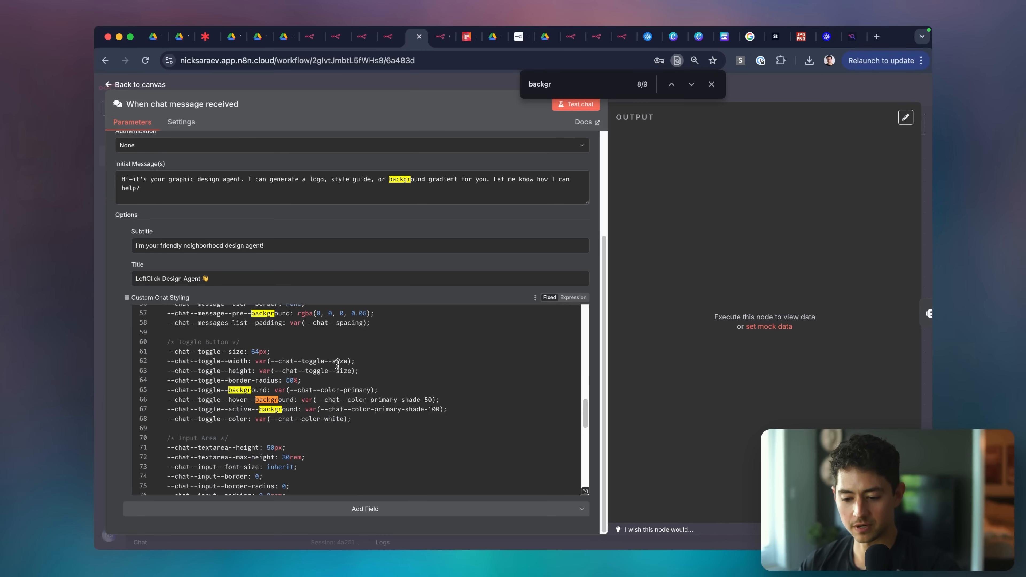
key(Return)
key(Return)
key(shift+Return)
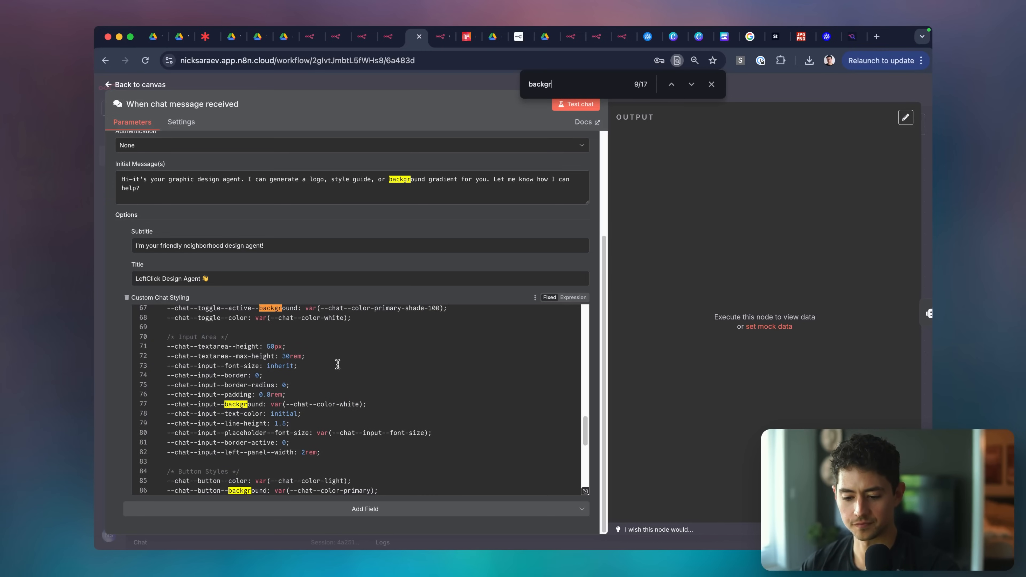
key(Return)
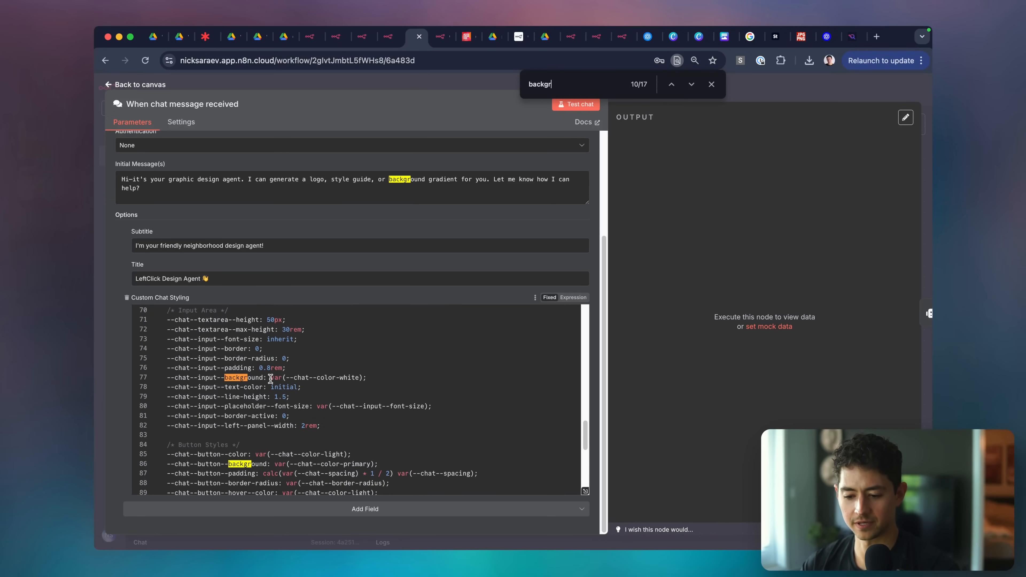
Replace var(--chat--color-white) on line 77 with #ffffff and reload the chat page.
drag(271, 379, 375, 379)
text(#F)
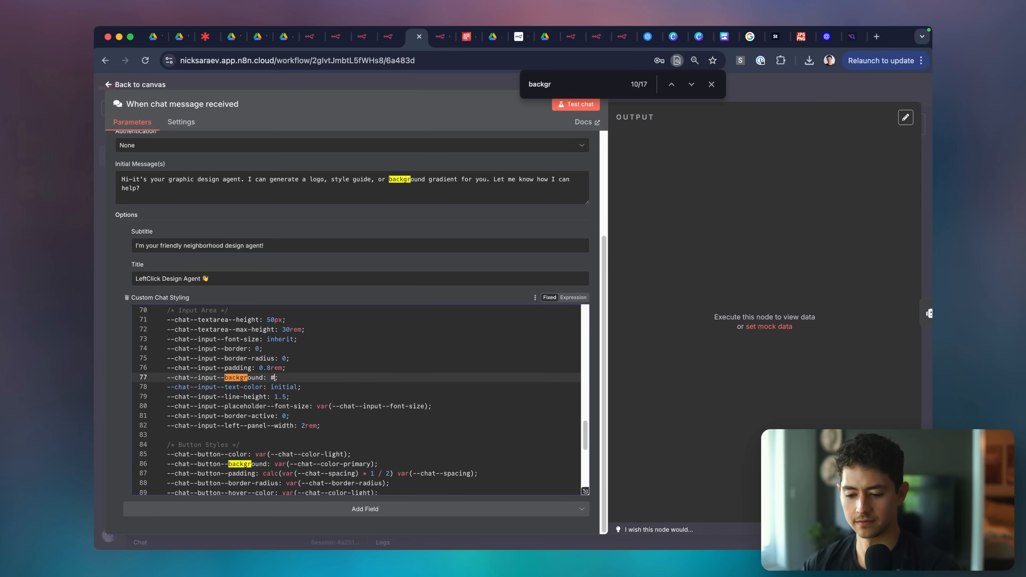
text(fffff)
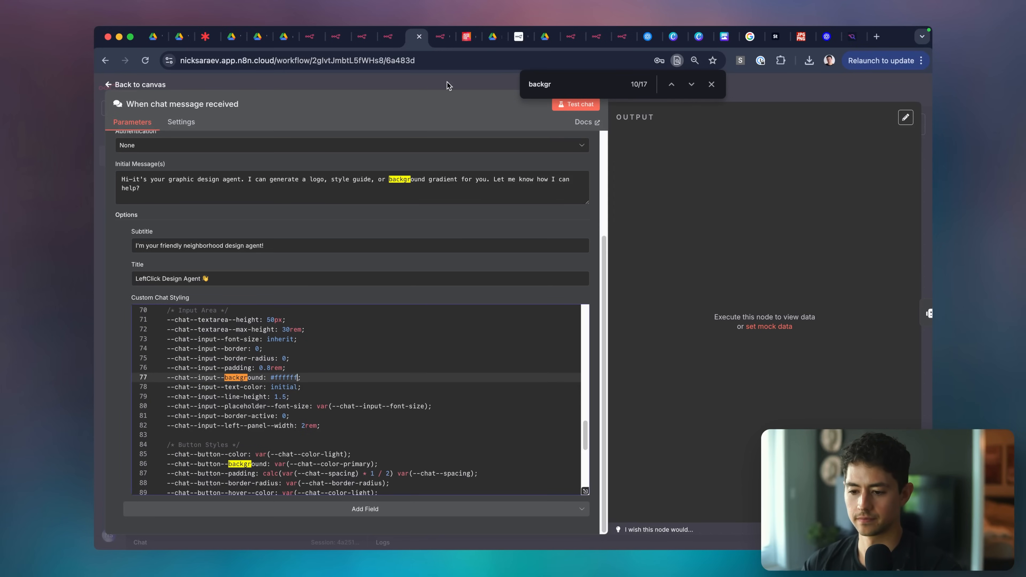
click(444, 37)
key(super+r)
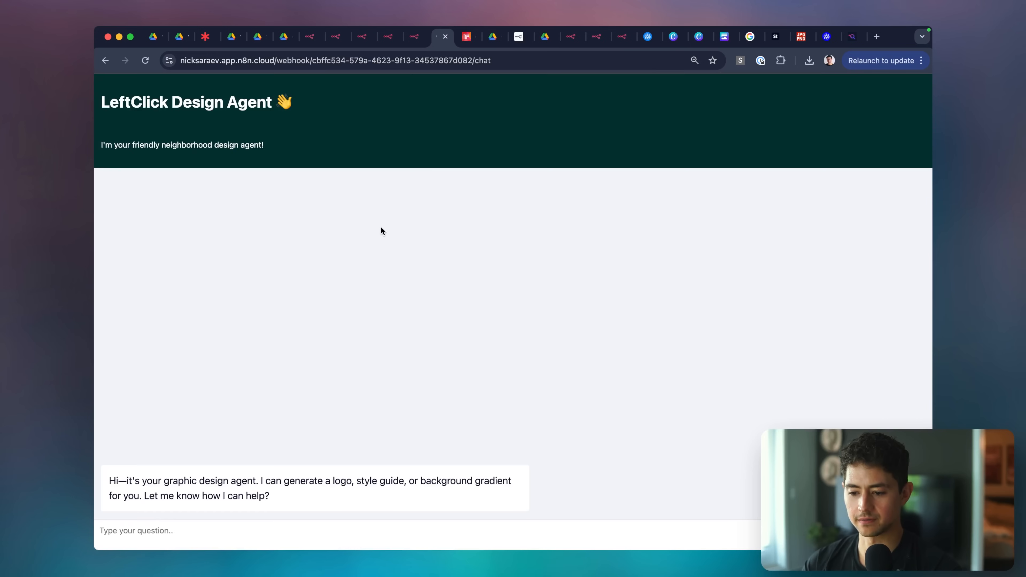
Reload the public chat page to check the styling and reset its zoom to 100%.
key(ctrl+shift+Tab)
key(Escape)
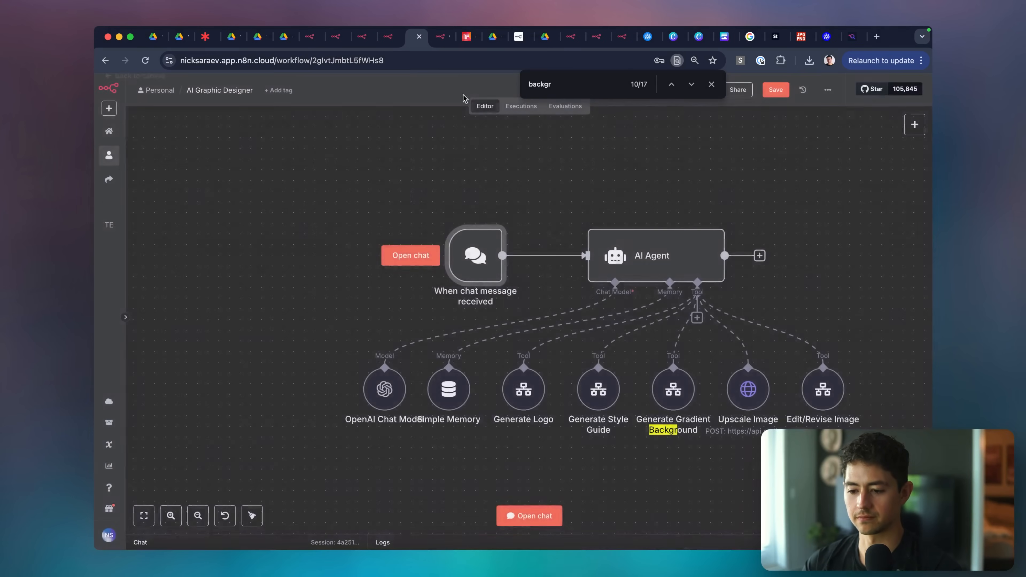
key(ctrl+Tab)
key(super+r)
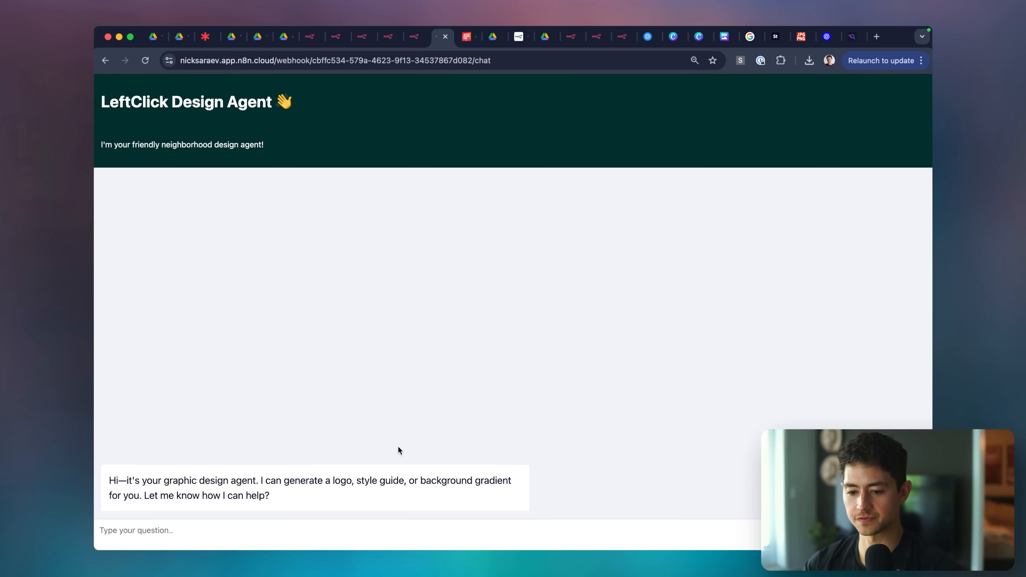
key(ctrl+shift+Tab)
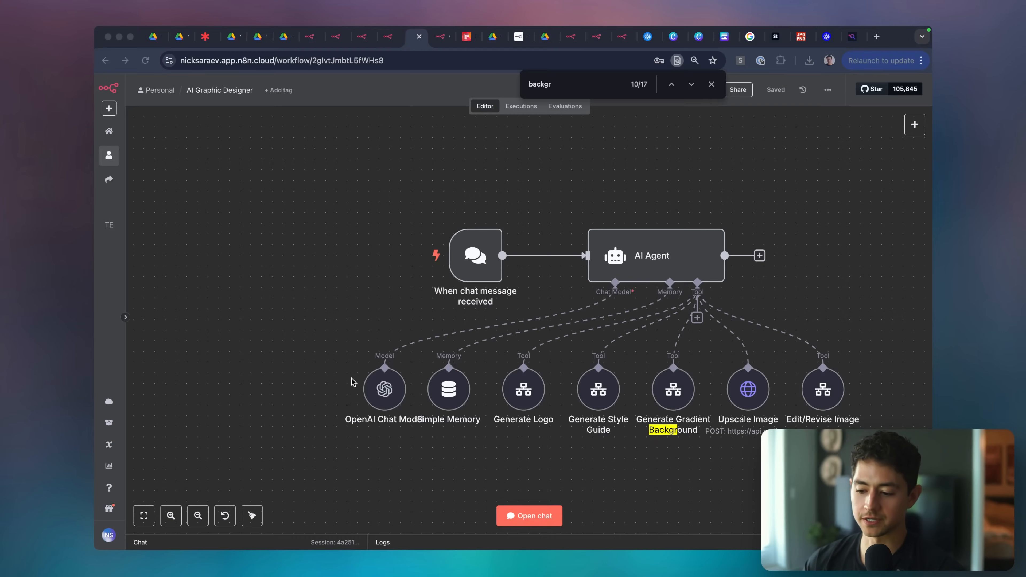
key(ctrl+Tab)
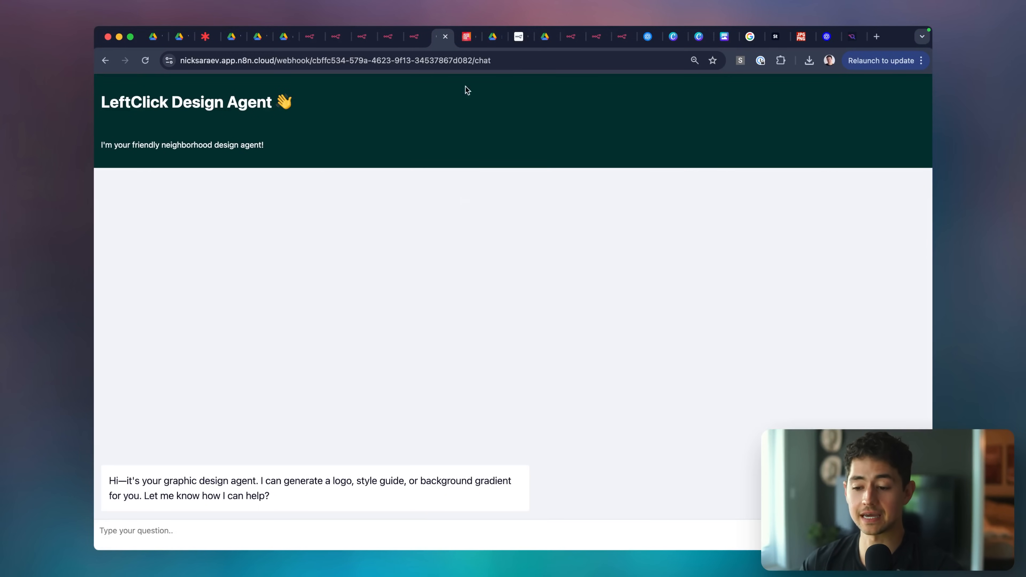
click(464, 57)
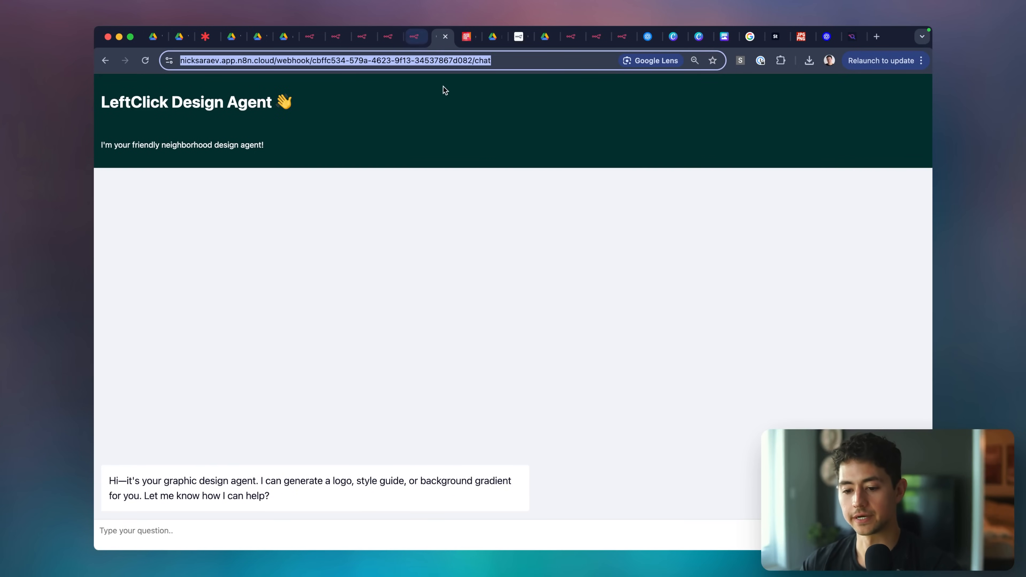
key(super+minus)
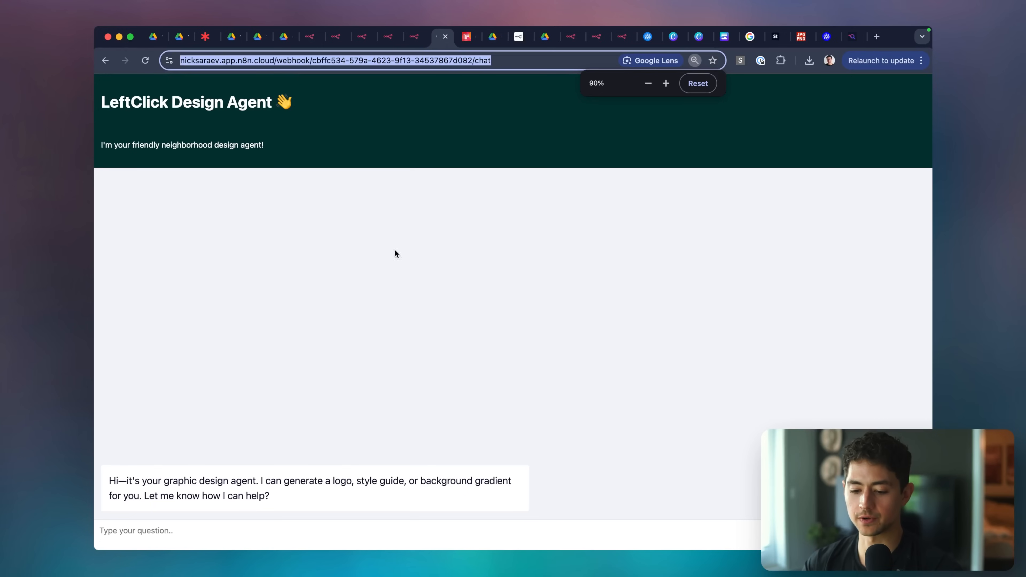
click(380, 332)
key(super+equal)
key(super+equal)
key(super+equal)
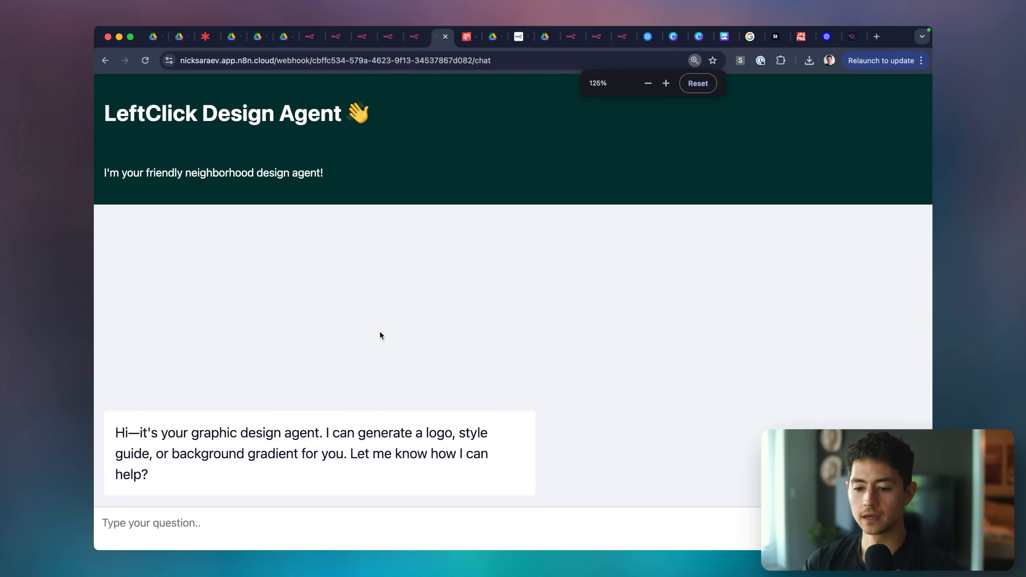
key(super+0)
Open the chat trigger and copy the entire Custom Chat Styling stylesheet.
key(ctrl+shift+Tab)
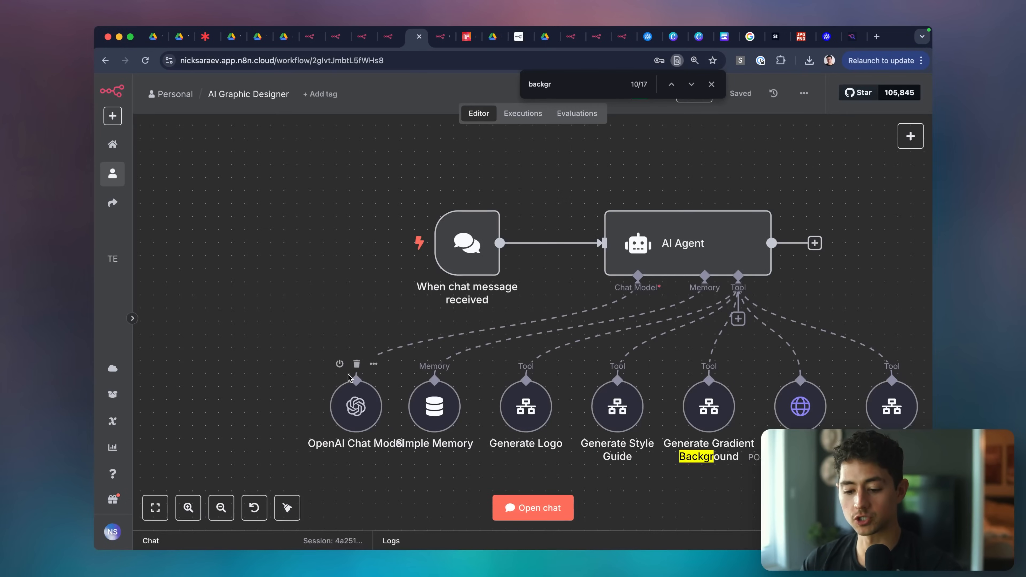
double_click(460, 250)
scroll(330, 356, down, 5)
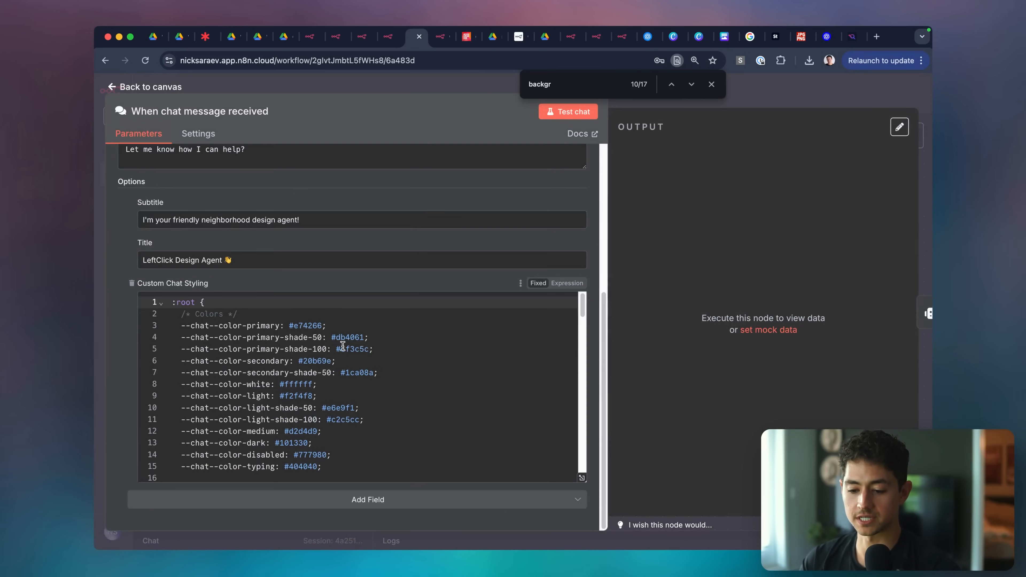
click(370, 350)
key(super+a)
scroll(444, 362, down, 20)
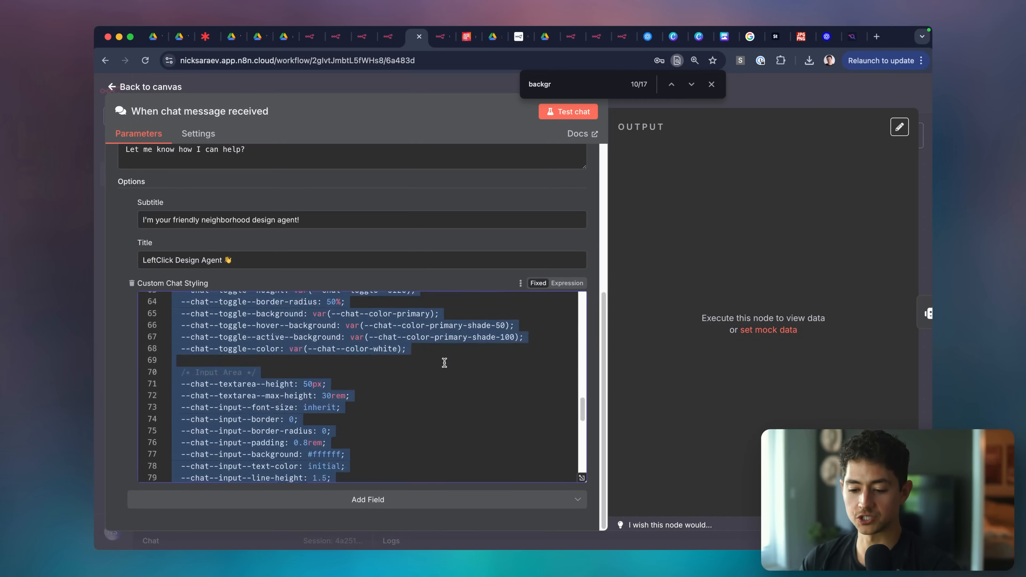
scroll(444, 363, up, 20)
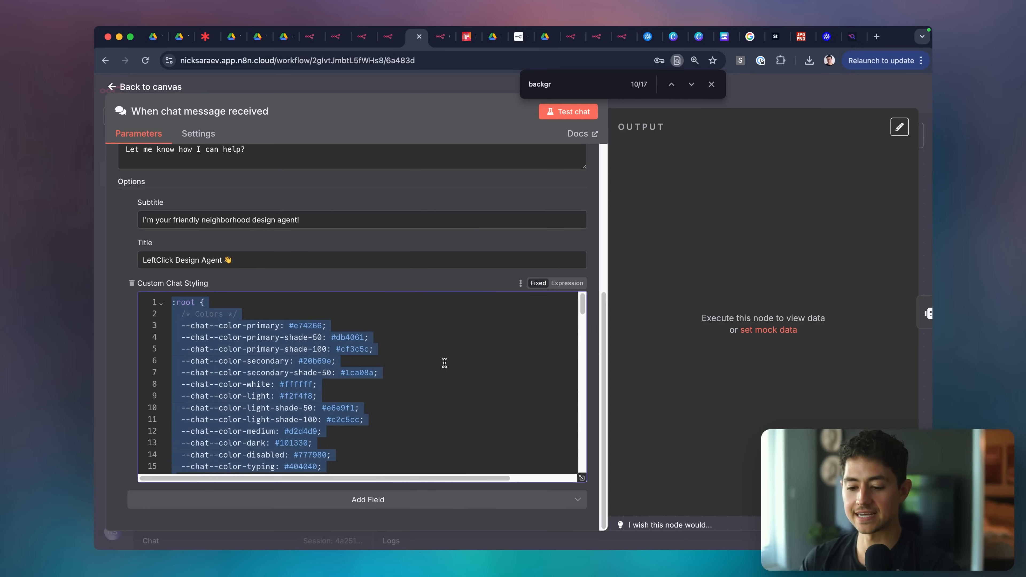
scroll(445, 363, down, 20)
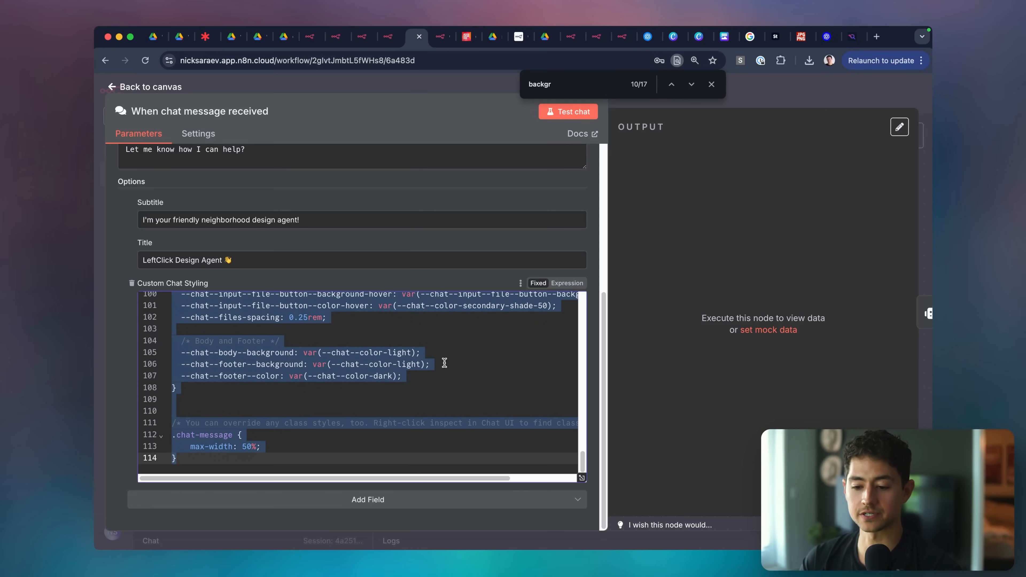
key(super+minus)
key(super+minus)
key(alt+space)
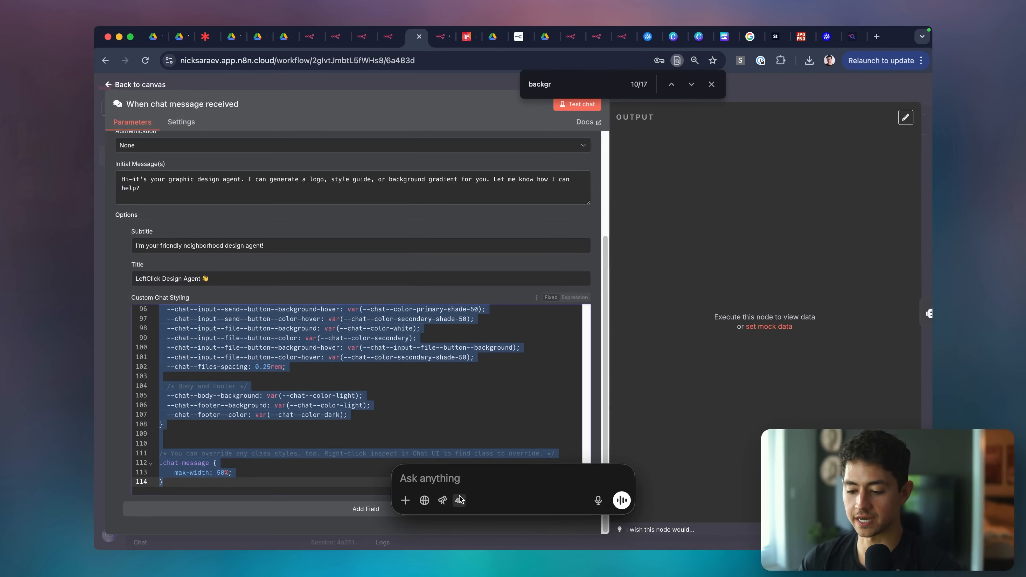
Switch ChatGPT to the o3-pro model and paste the copied stylesheet with blank lines around it.
click(459, 500)
click(461, 434)
click(453, 319)
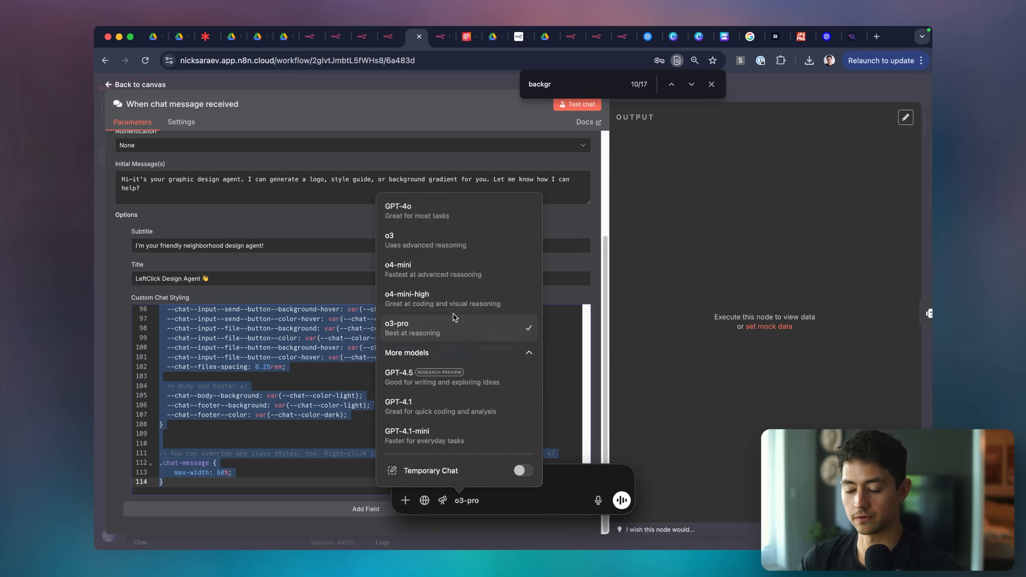
key(super+v)
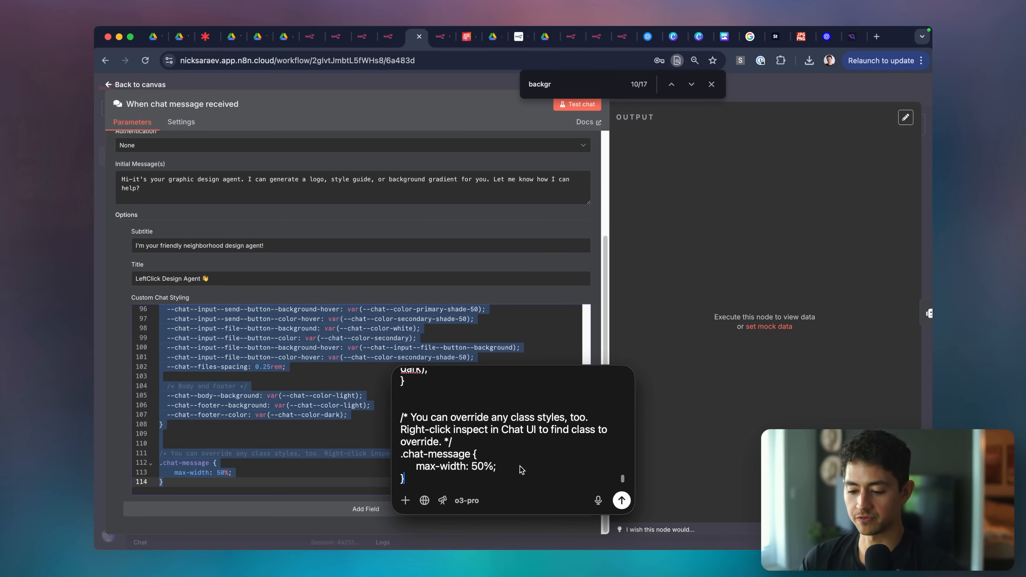
key(shift+Return)
key(shift+Return)
key(super+Up)
key(shift+Return)
key(shift+Return)
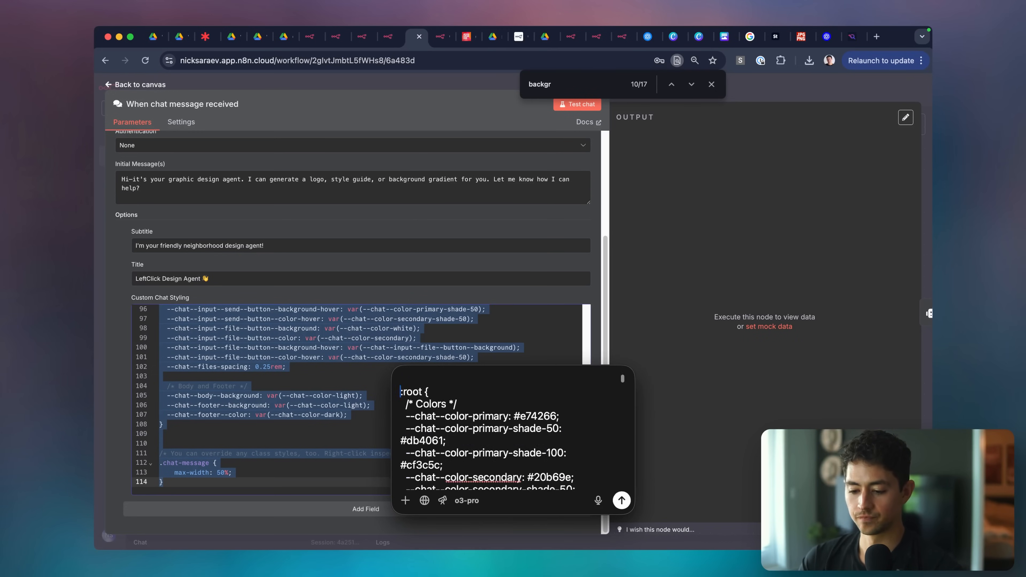
key(super+Up)
Introduce the CSS as 'a custom chat style for an n8n chatbot' and request a sleek pastel-blue redesign.
text(This is a )
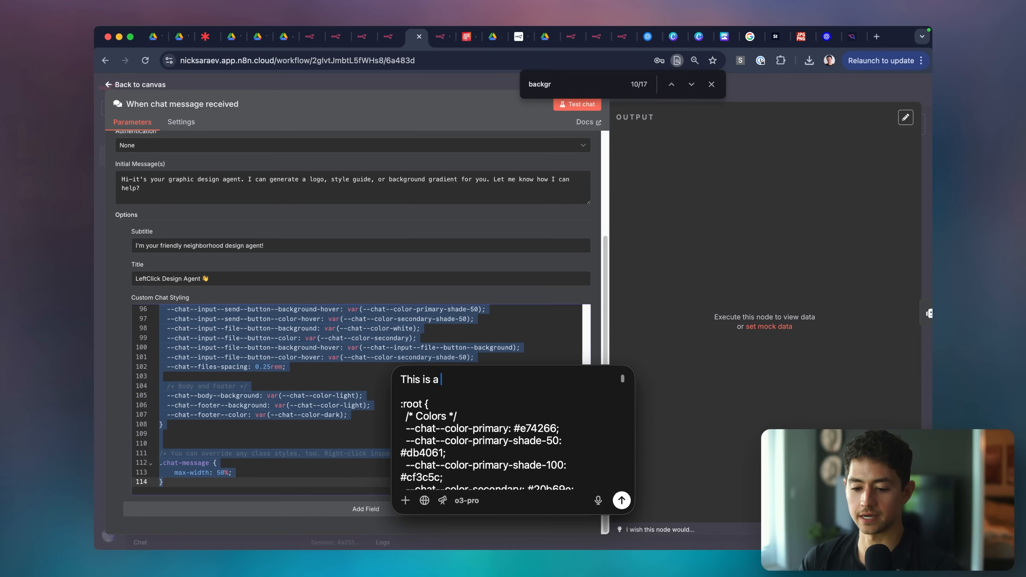
text(custom chat style for an n)
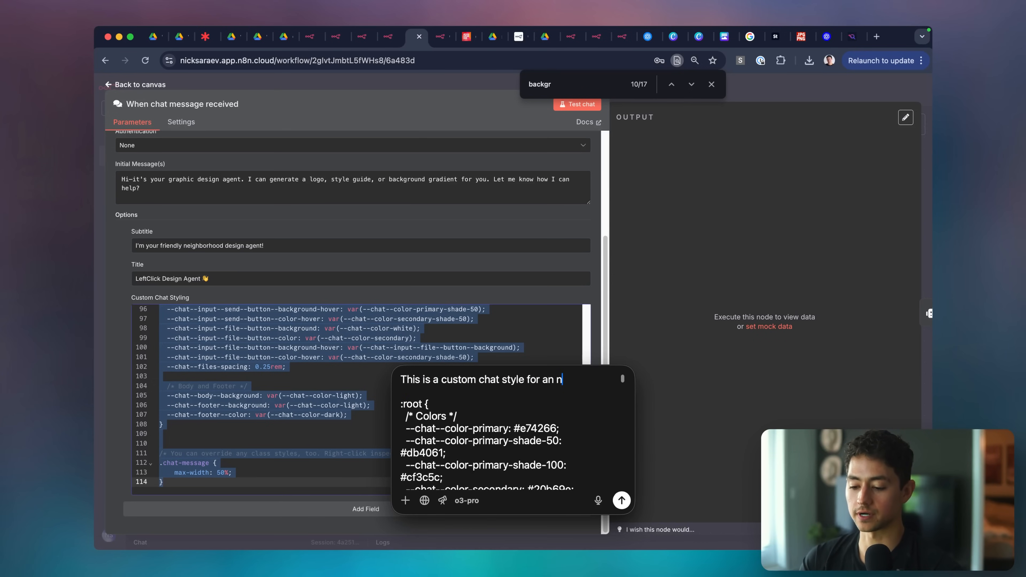
text(8n chatbot;)
key(super+Down)
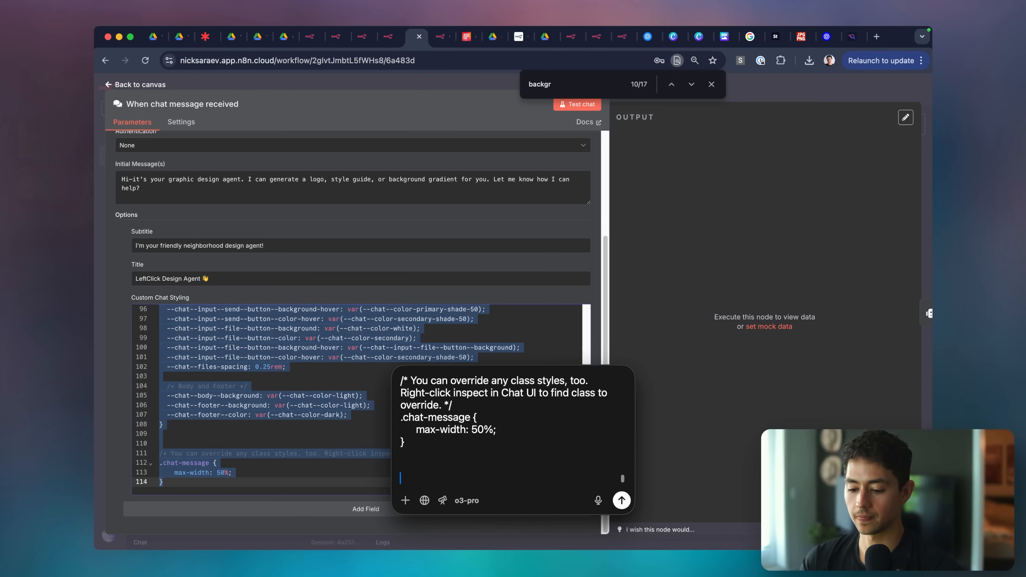
text(--)
key(shift+Return)
key(shift+Return)
text(I've attached an)
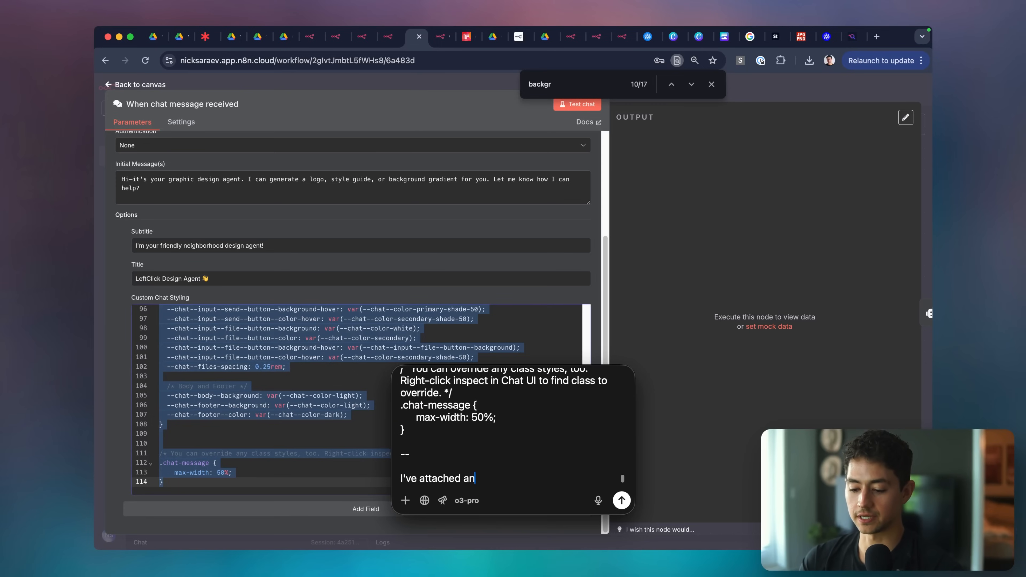
text( image of the n8n c)
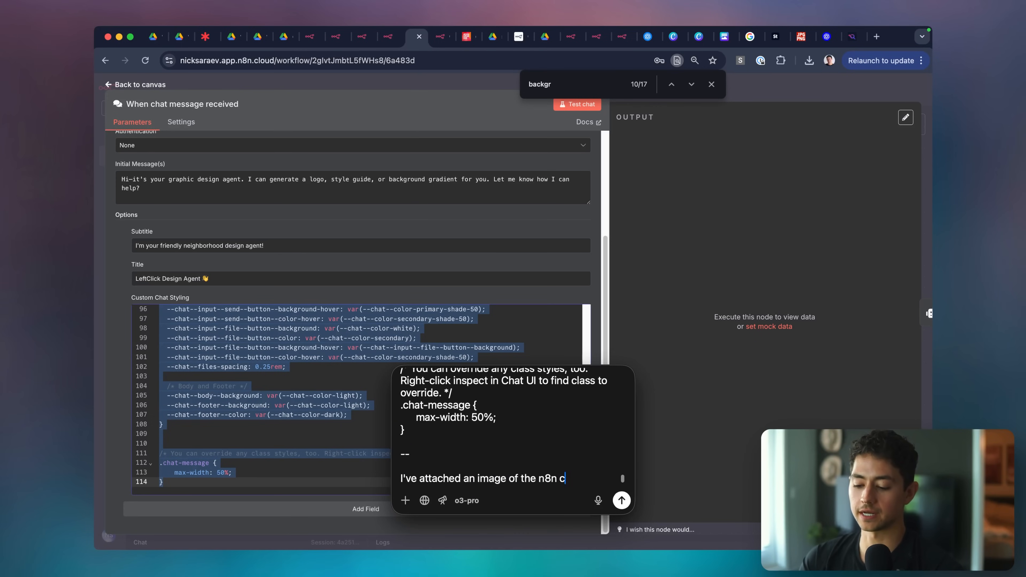
text(hatbot vi)
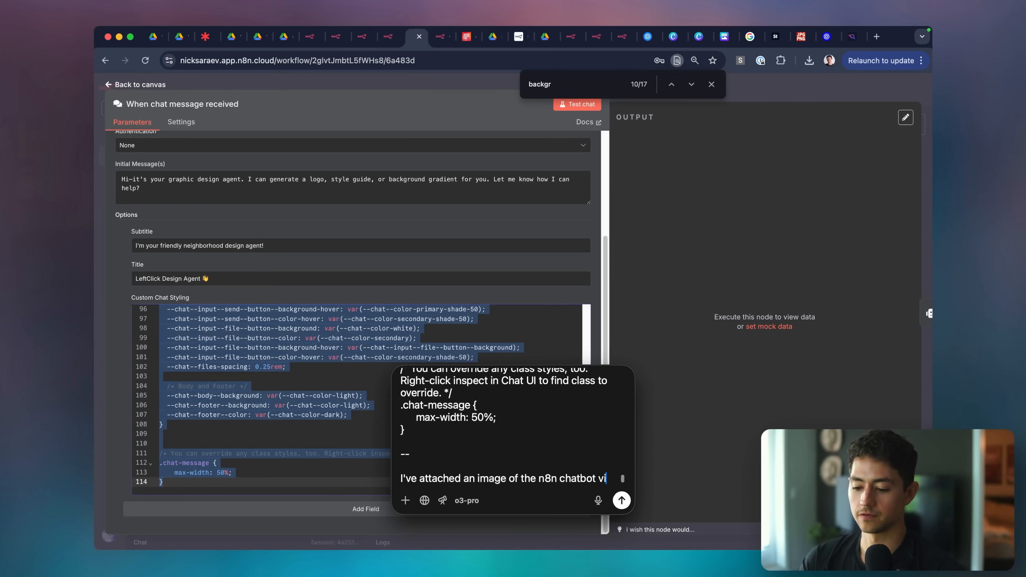
text(suals as well. Adjust the )
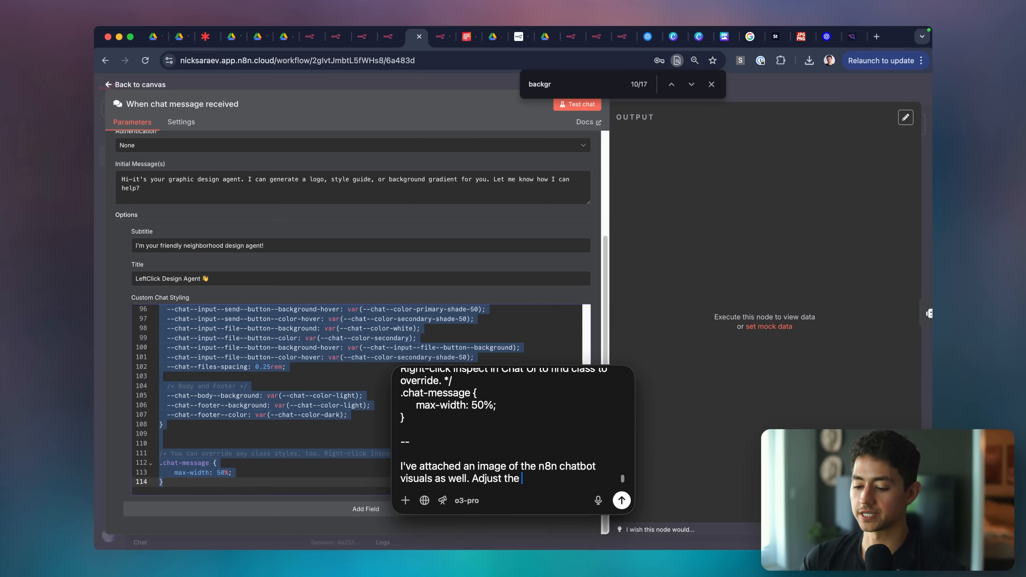
text(color palette and )
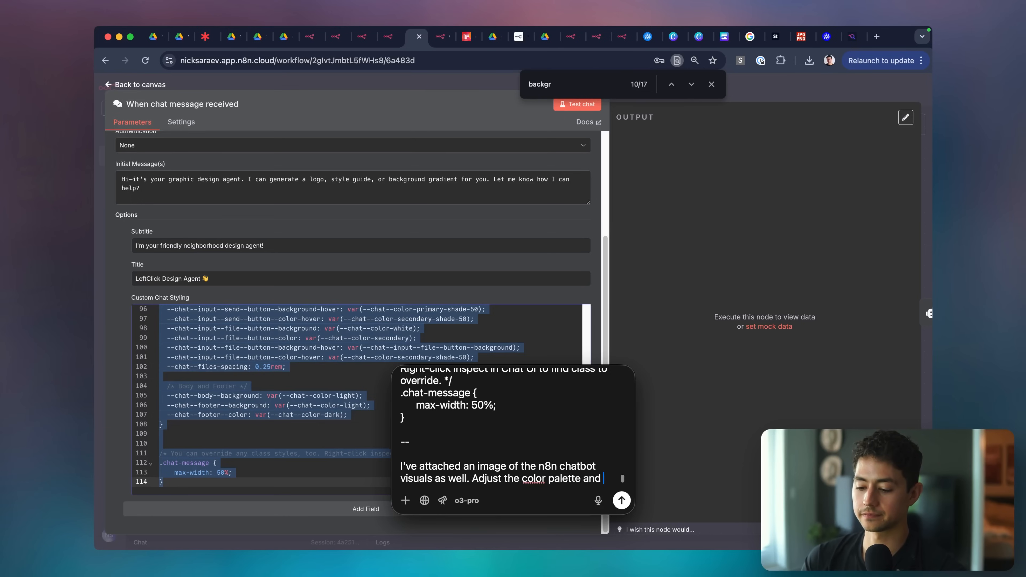
text(design so it's )
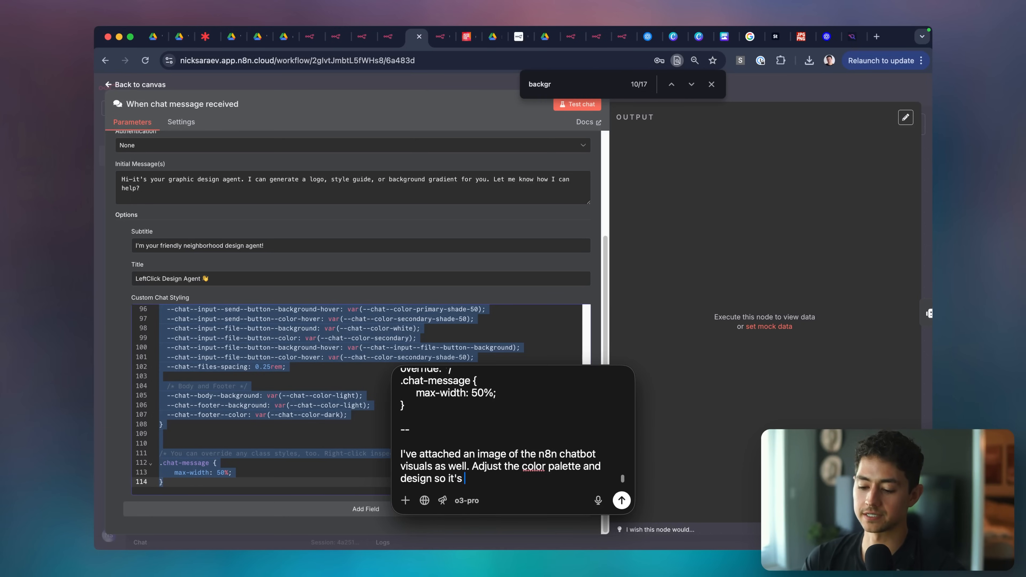
text(minimalistic, sleek, a)
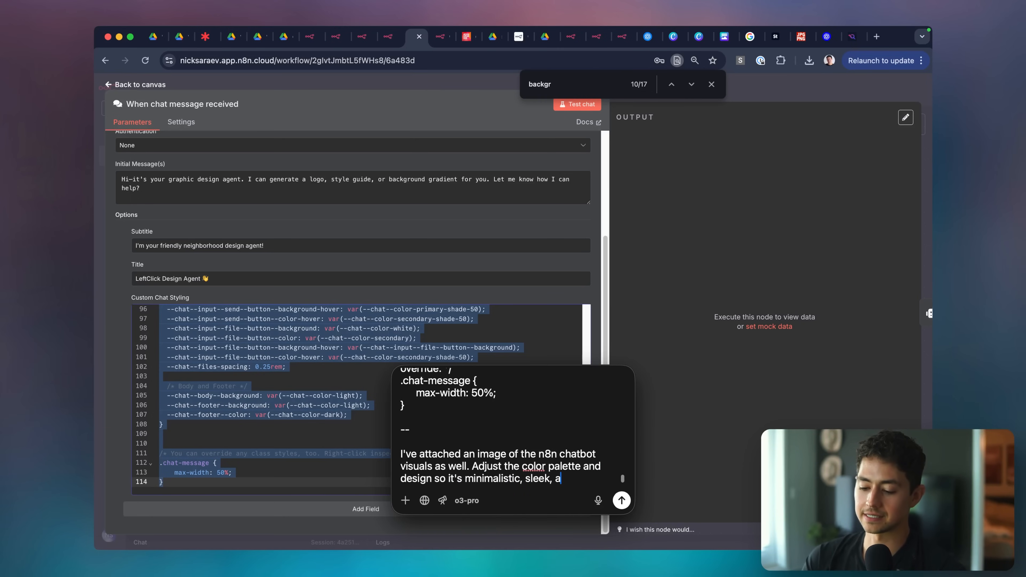
text(nd uses a past)
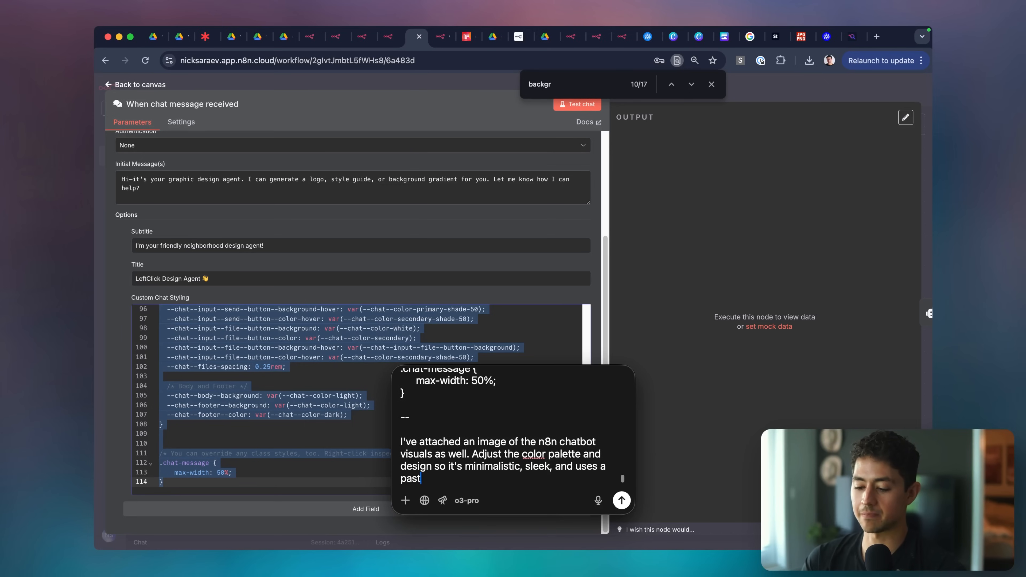
text(el blue color (in)
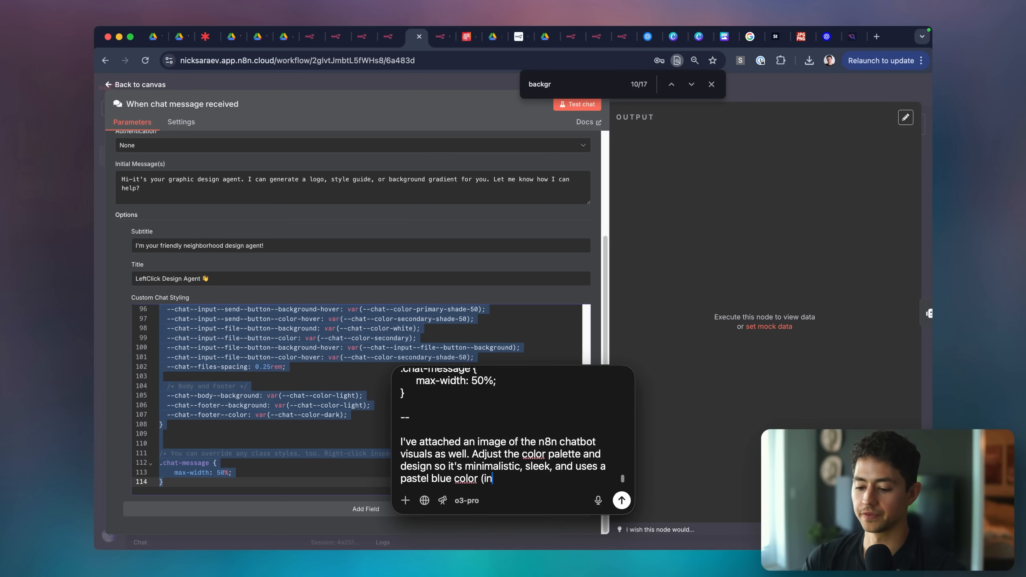
text(stead of the teal).)
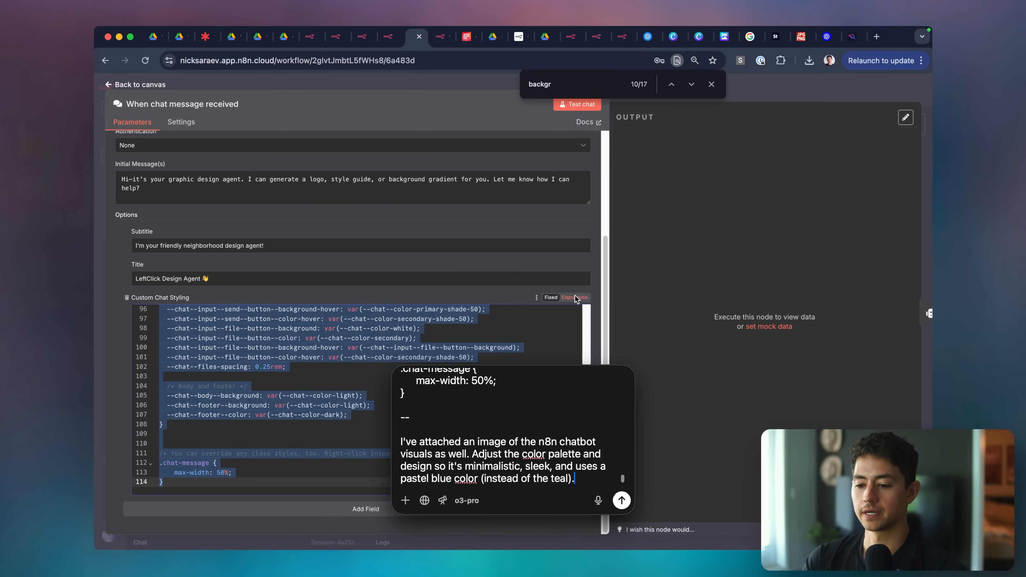
click(441, 39)
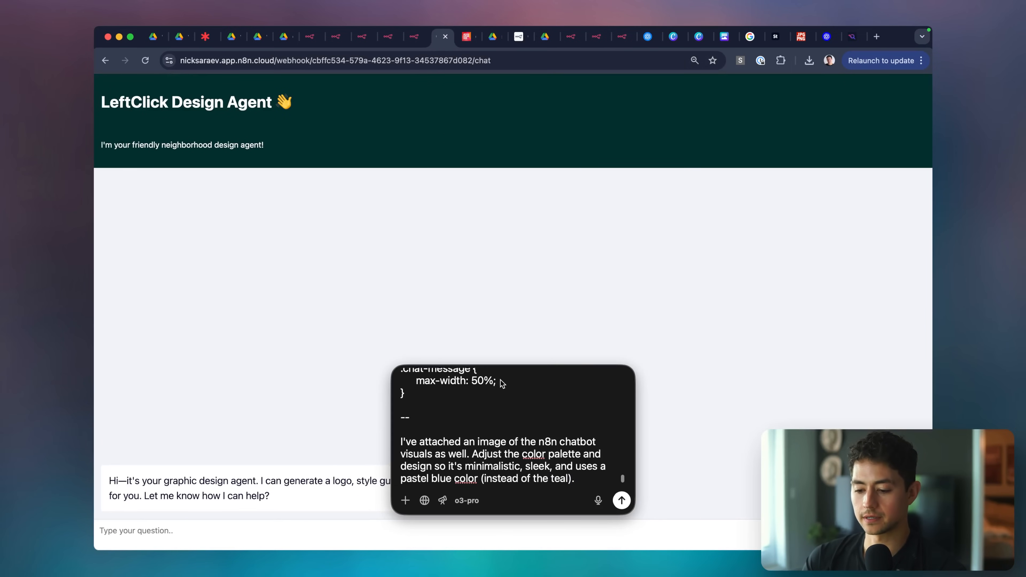
Capture the whole chat page as a screenshot and attach it to the ChatGPT prompt.
drag(550, 369, 743, 543)
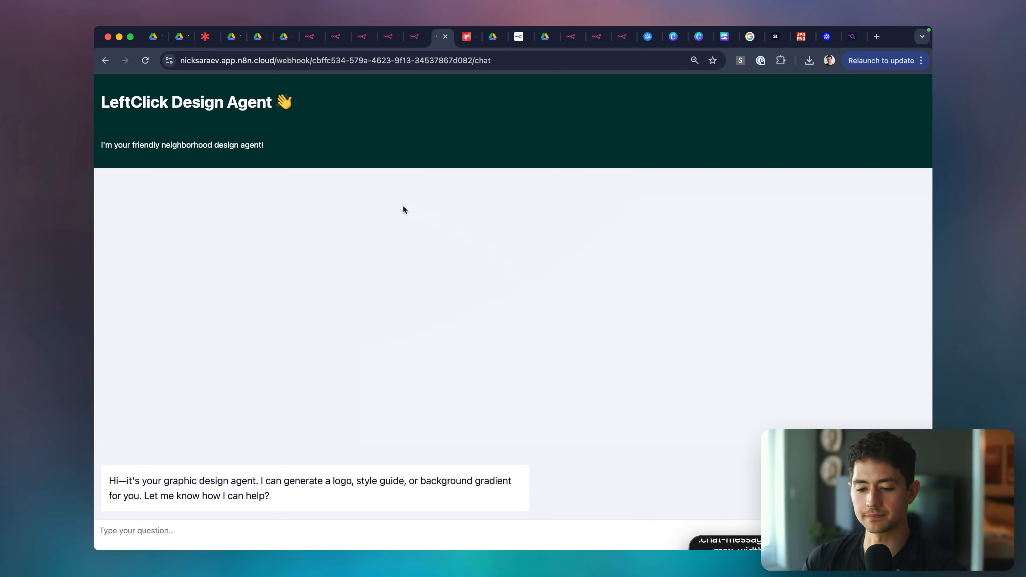
key(super+shift+4)
drag(98, 79, 933, 551)
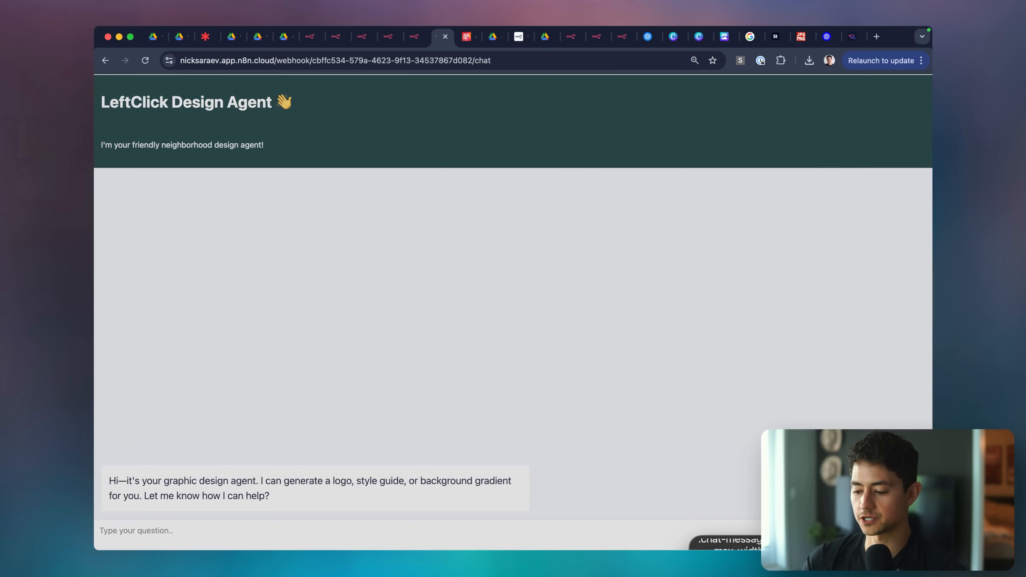
drag(856, 545, 688, 185)
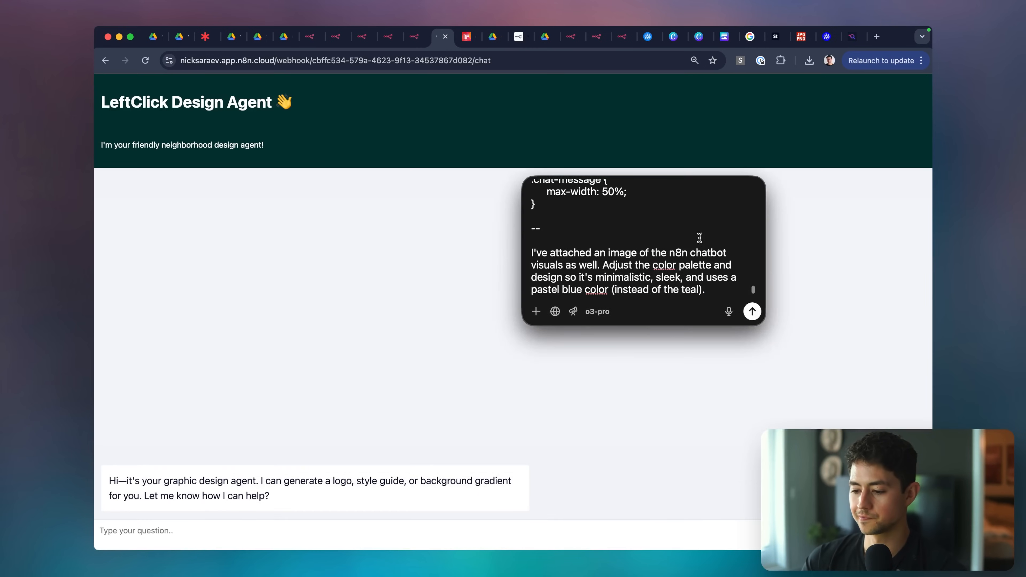
Send the restyle request to o3-pro and copy the generated chat styling code.
click(700, 241)
key(super+v)
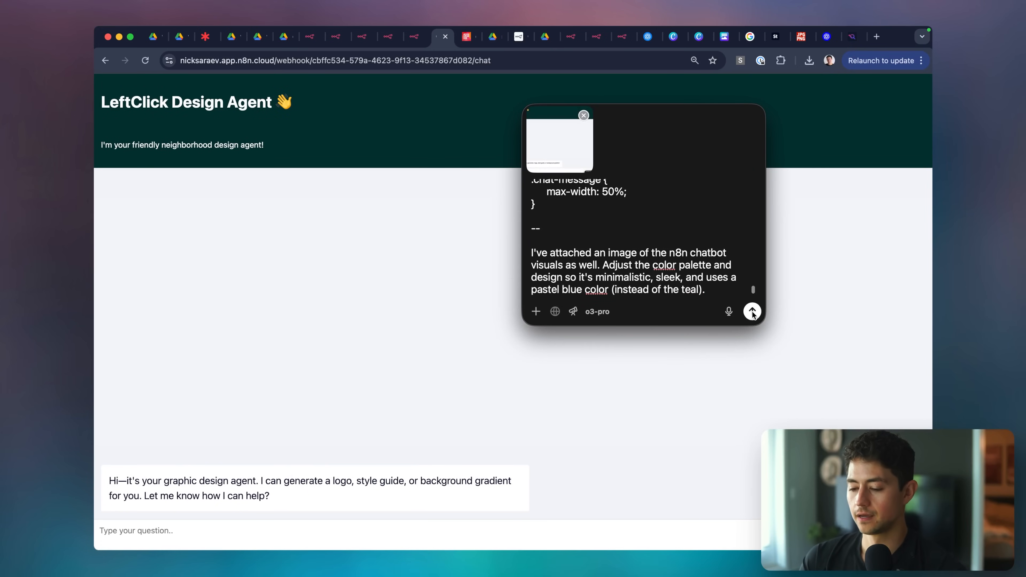
click(751, 311)
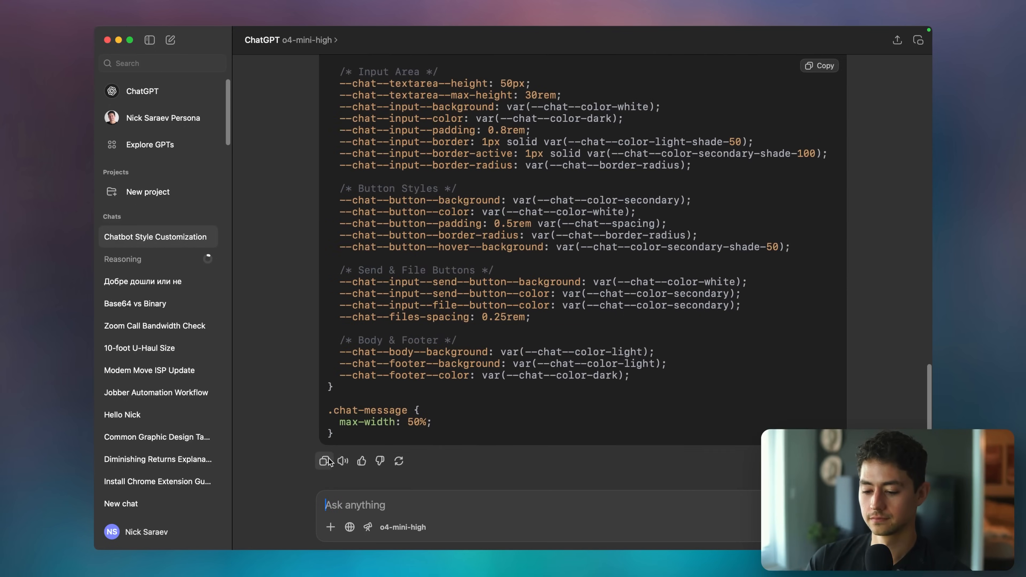
click(329, 462)
key(super+Tab)
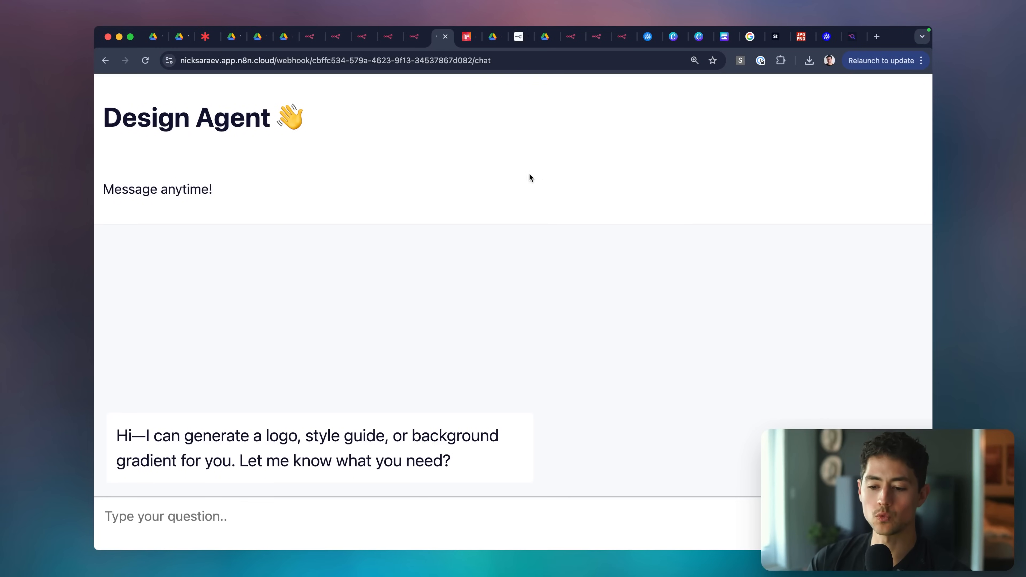
Highlight the Design Agent title and select the public chat page's address.
drag(306, 149, 103, 122)
click(142, 206)
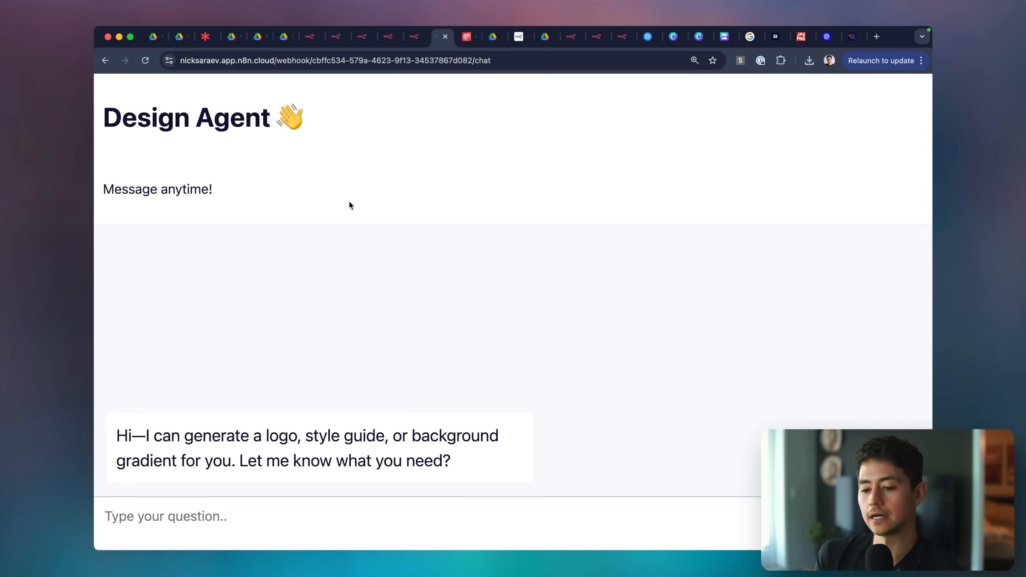
click(268, 60)
click(406, 195)
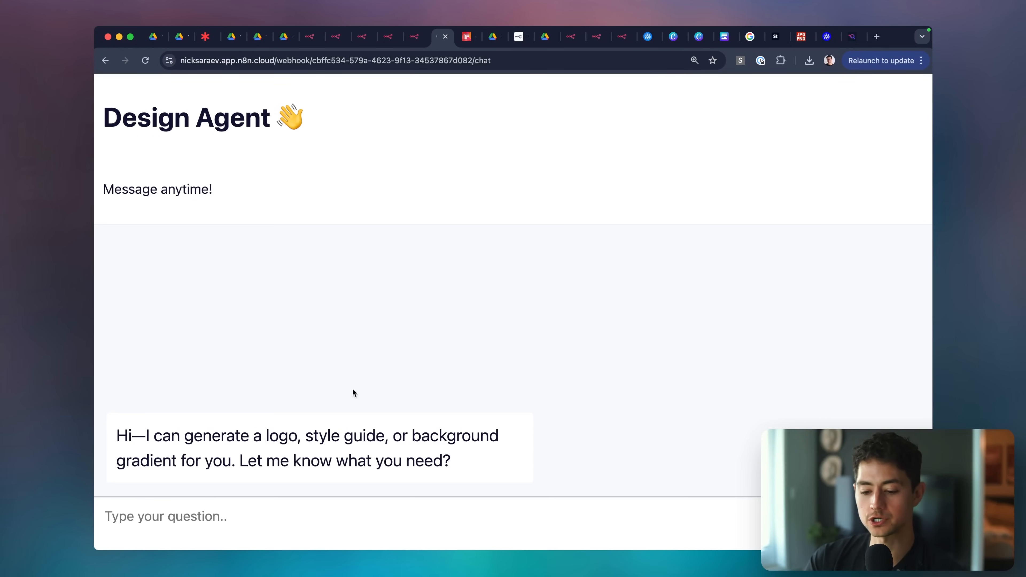
Greet the agent and share the idea of a new brand around light pastel blue.
click(357, 527)
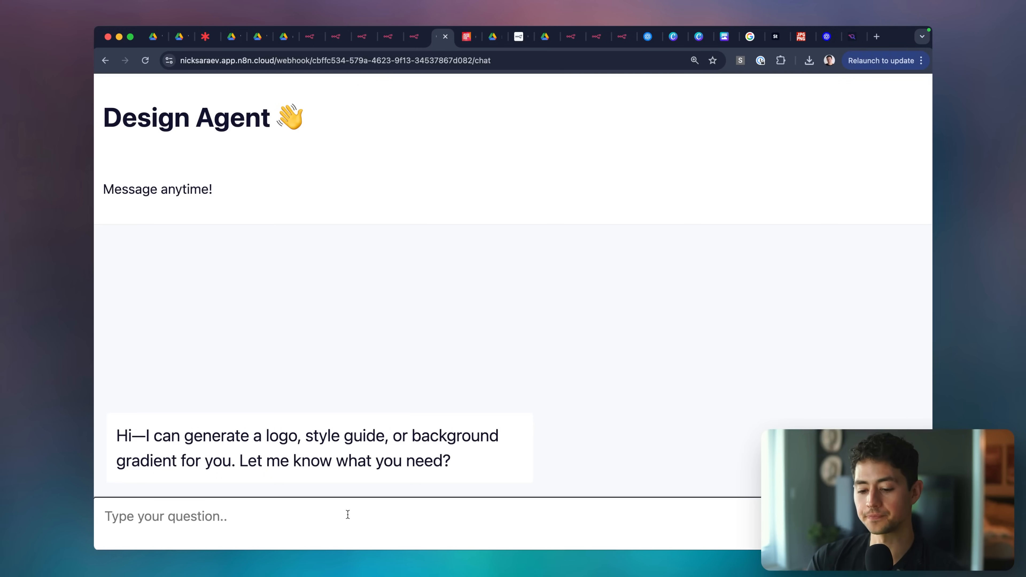
text(Hey.)
key(Return)
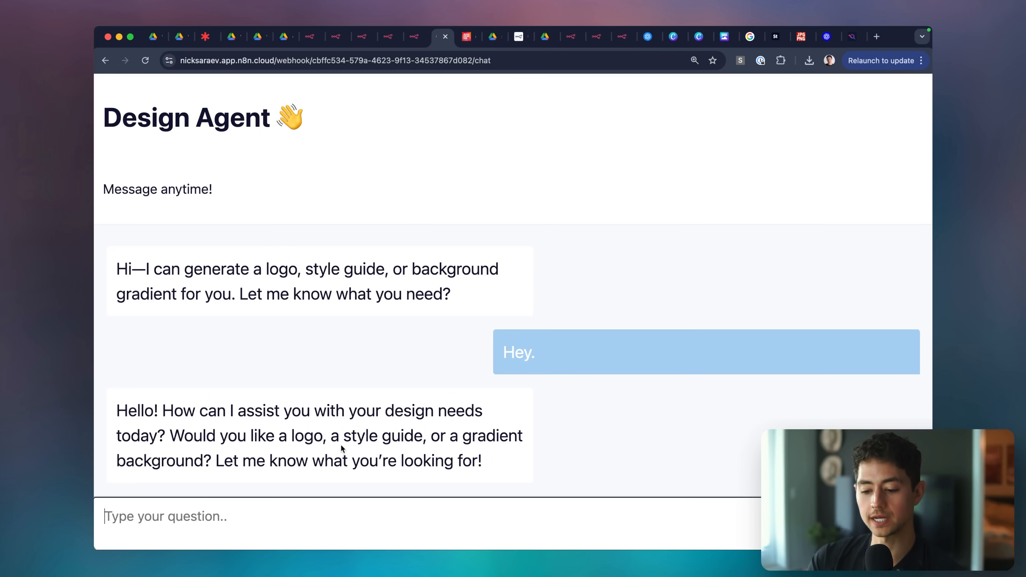
text(Big fan)
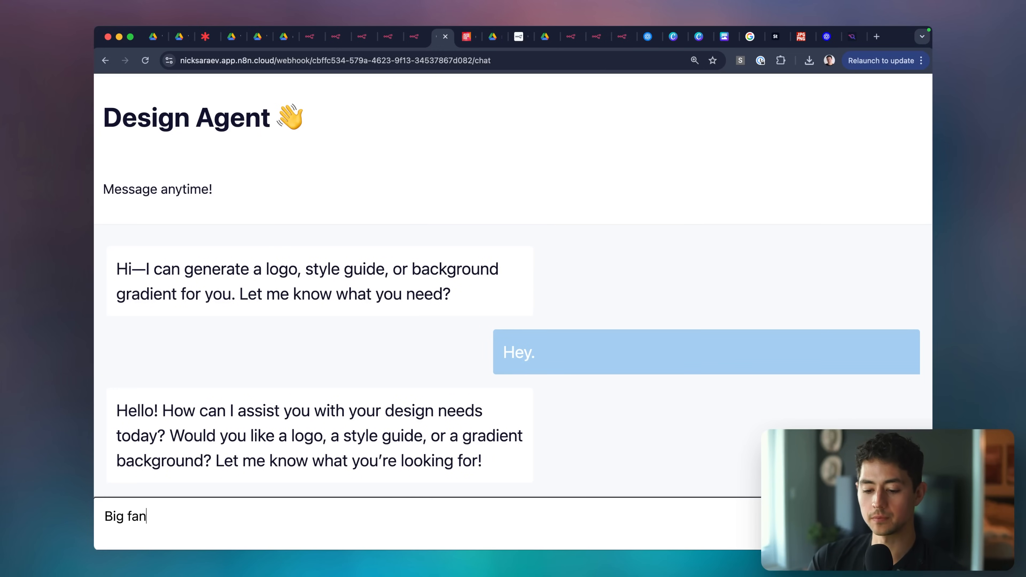
text( of the)
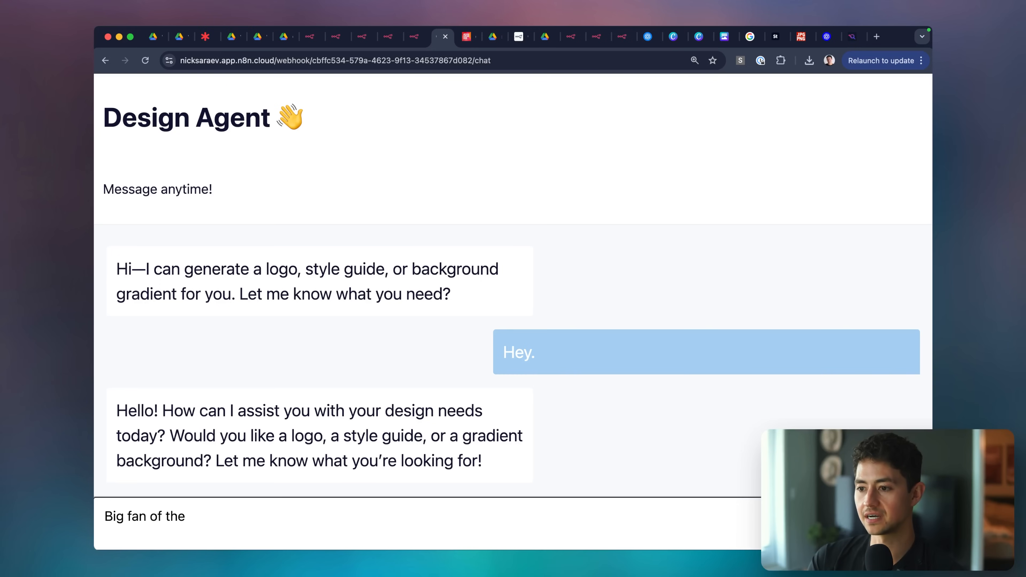
text( light pastel blu)
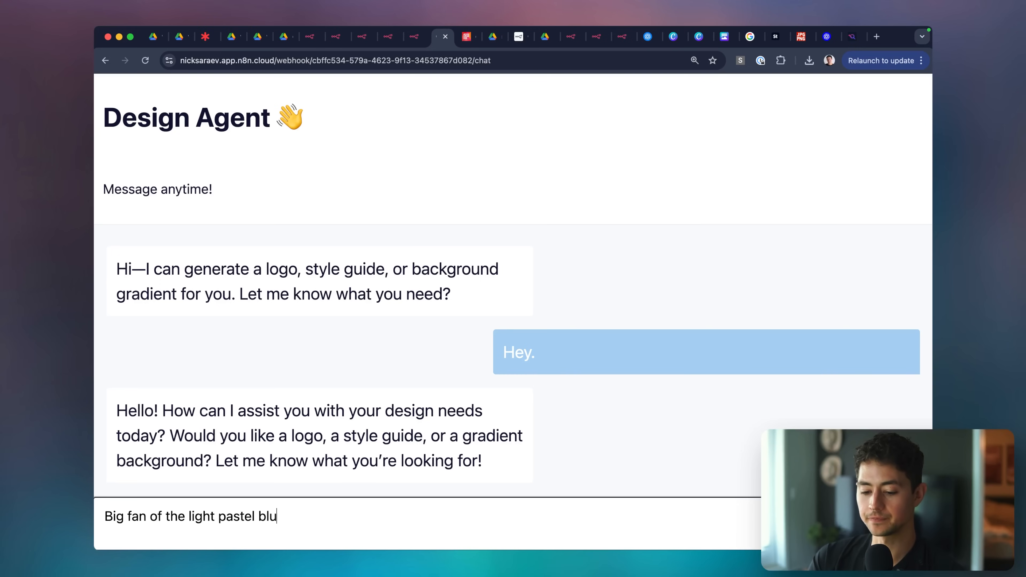
text(e vibe. Thinking )
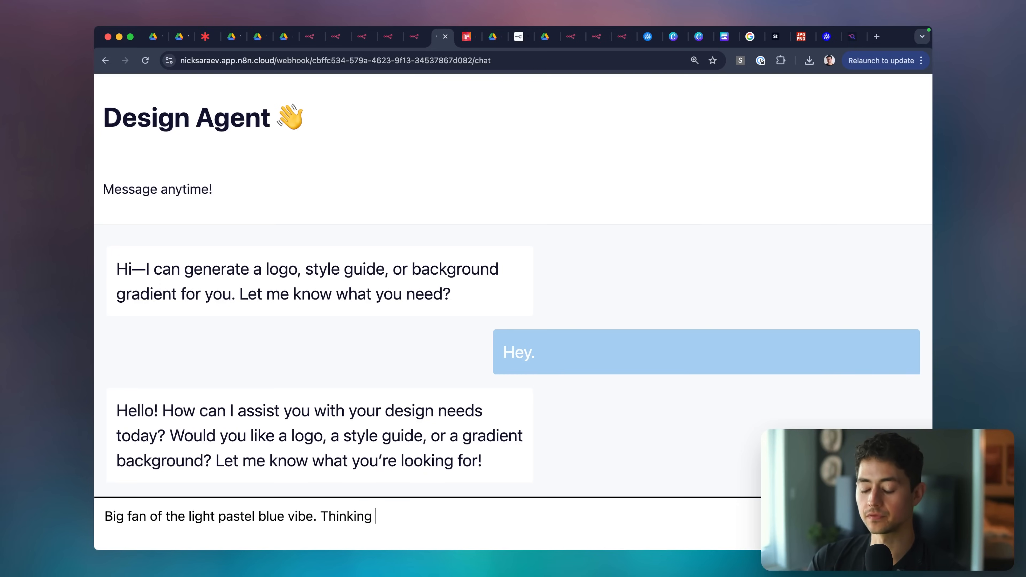
text(of creating a new brand around it.)
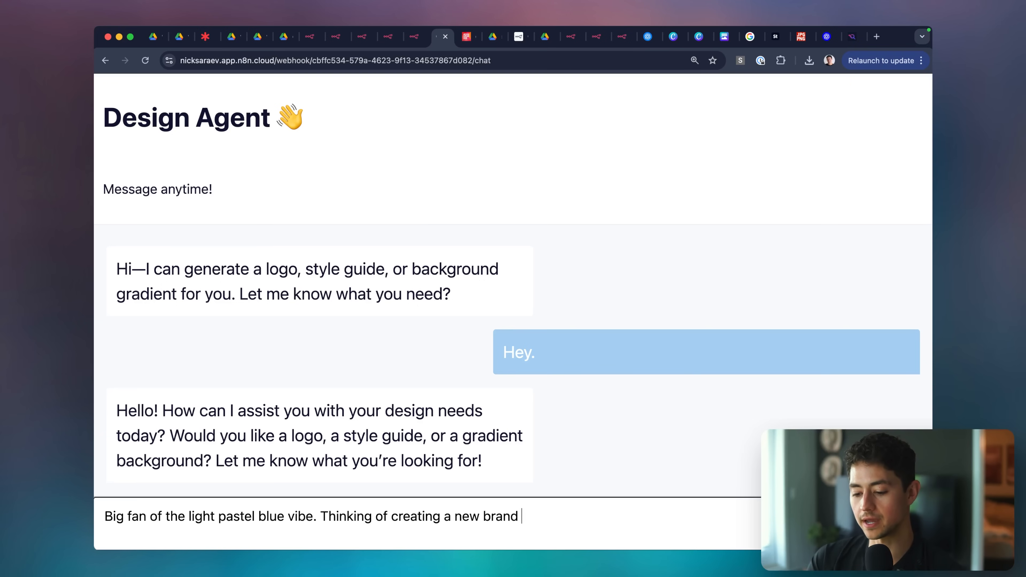
key(Return)
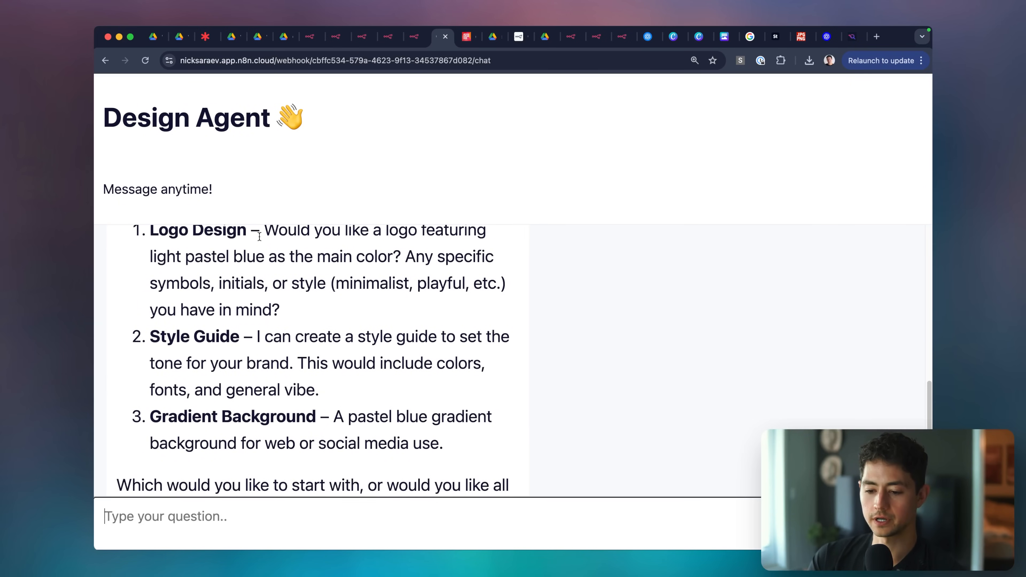
Request a flat, minimalistic light blue logo for Whirlpool Automation, text-free, asking for a prompt first.
scroll(287, 289, up, 1)
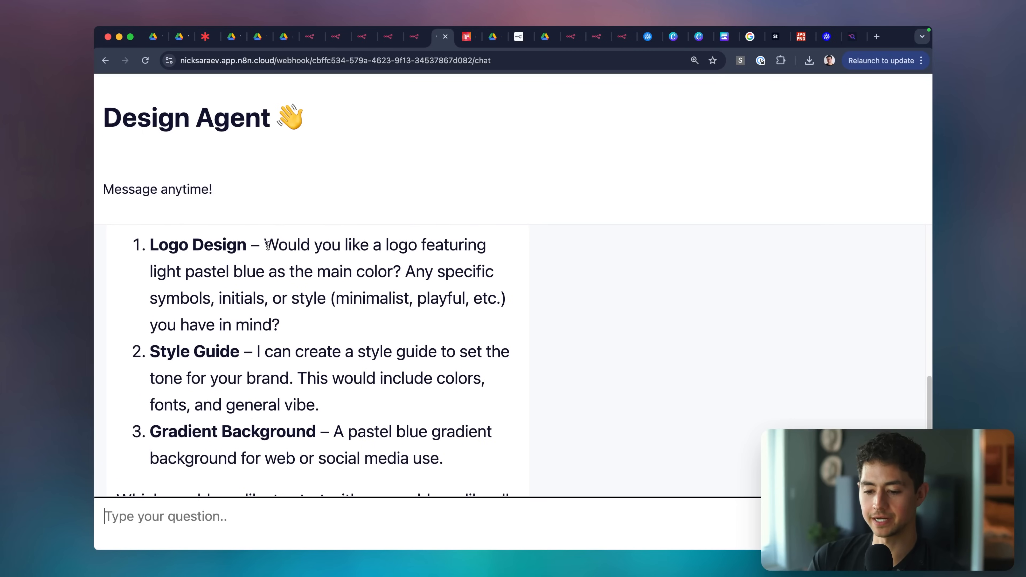
scroll(371, 350, down, 3)
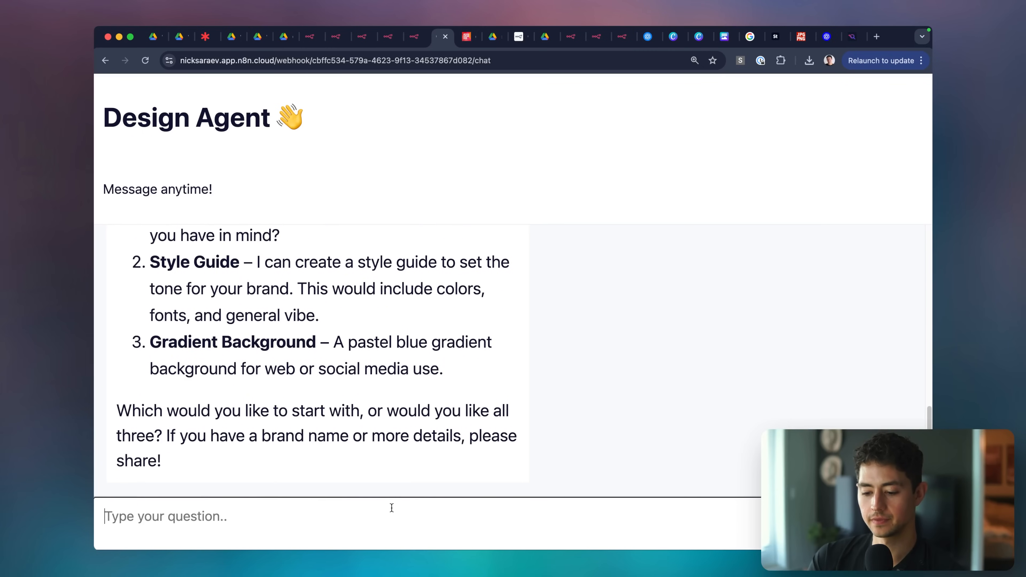
text(Yeah, let's make a light blue )
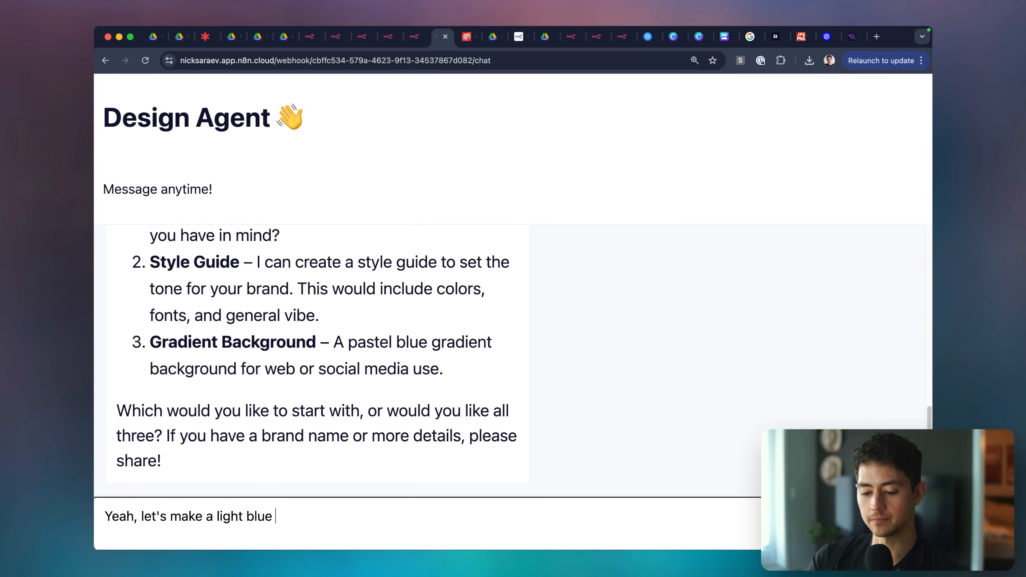
text(pastel logo. But I want)
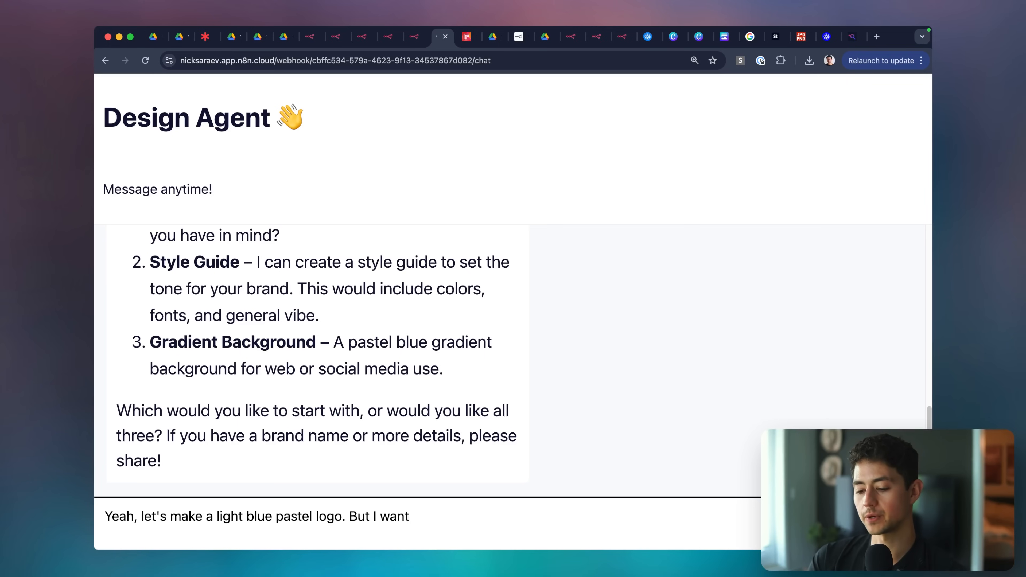
text( it to be f)
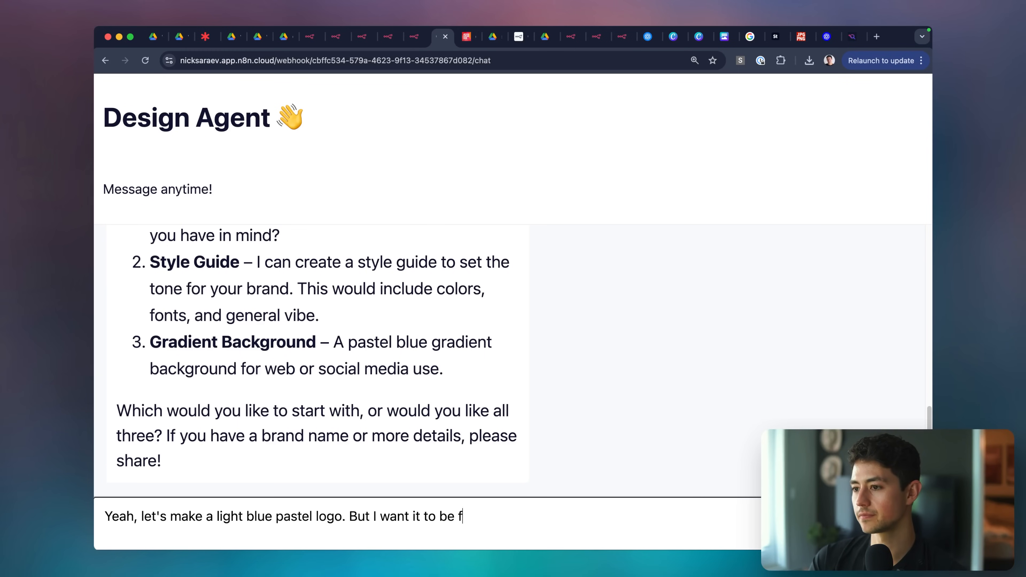
text(lat & minimalistic, )
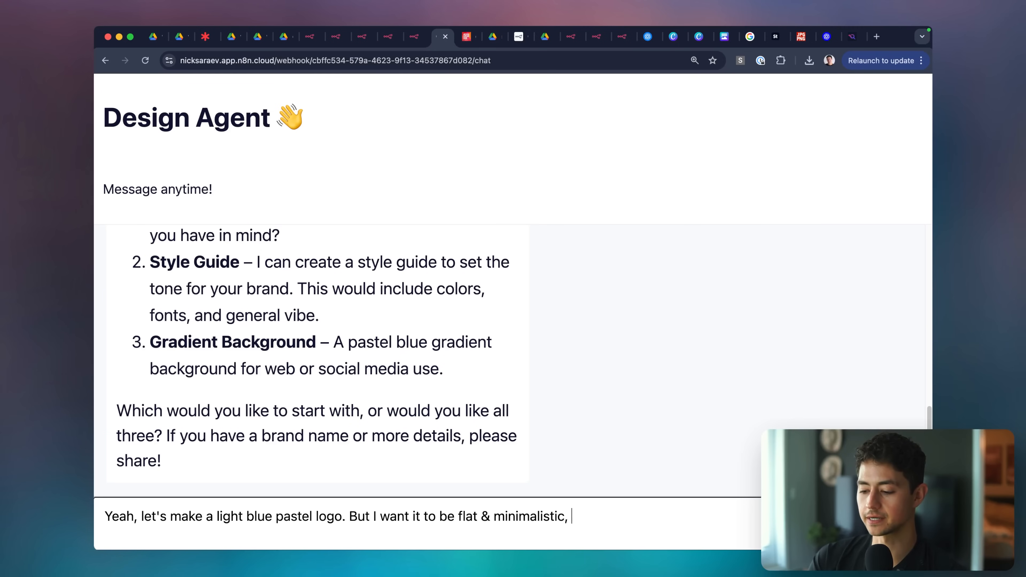
text(sort of like Google's (but)
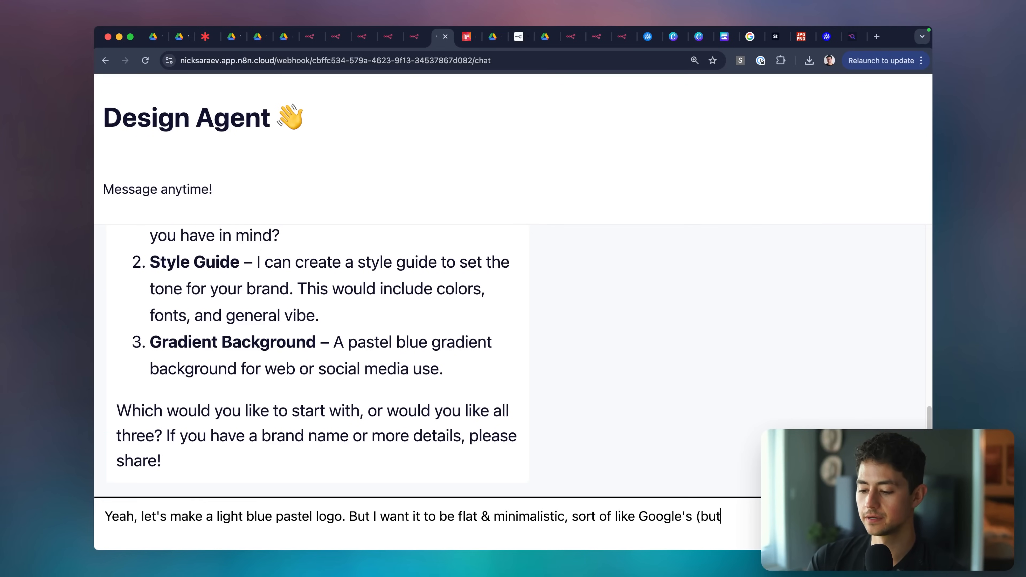
text( with)
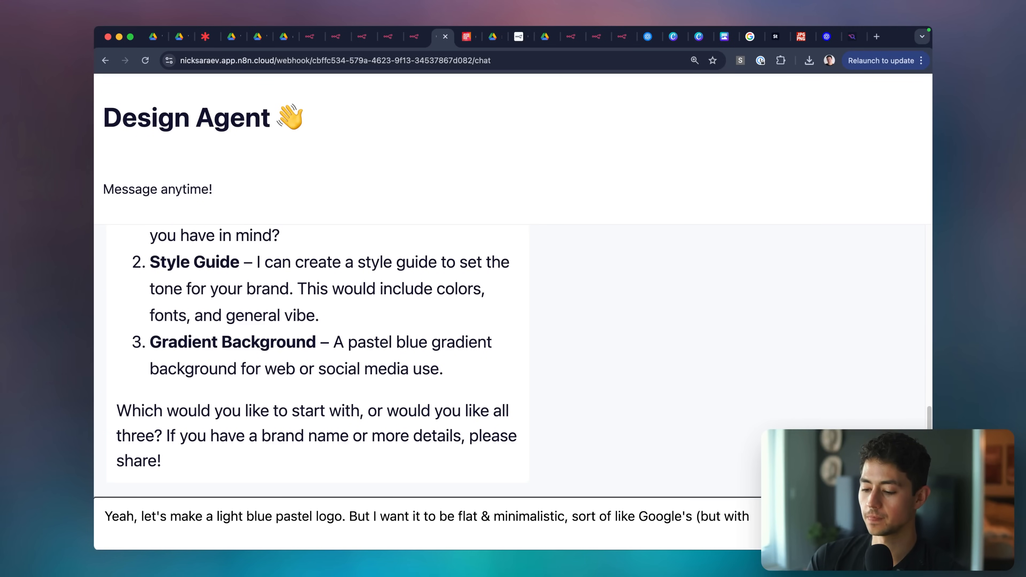
text( va light blue )
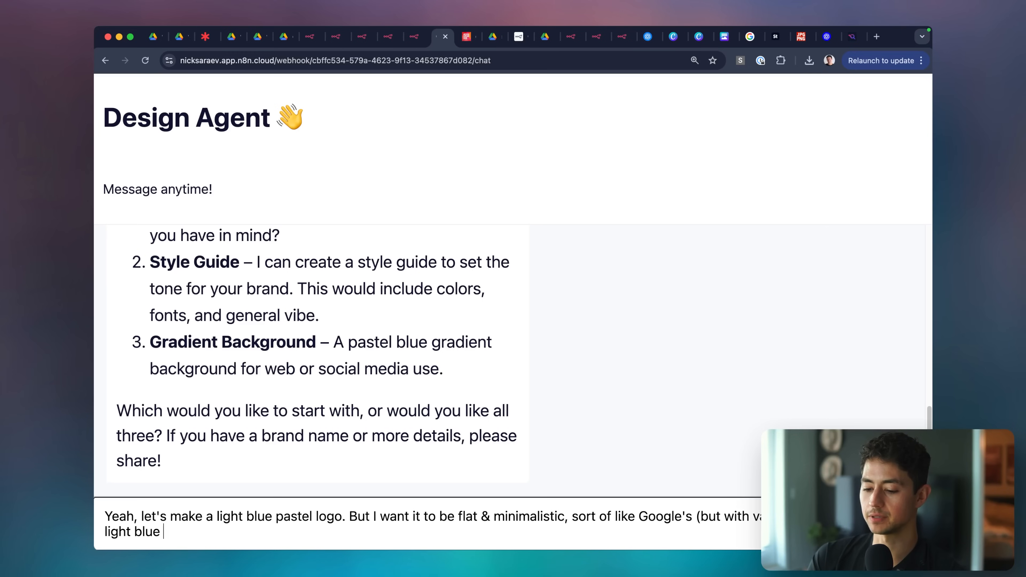
text(color).)
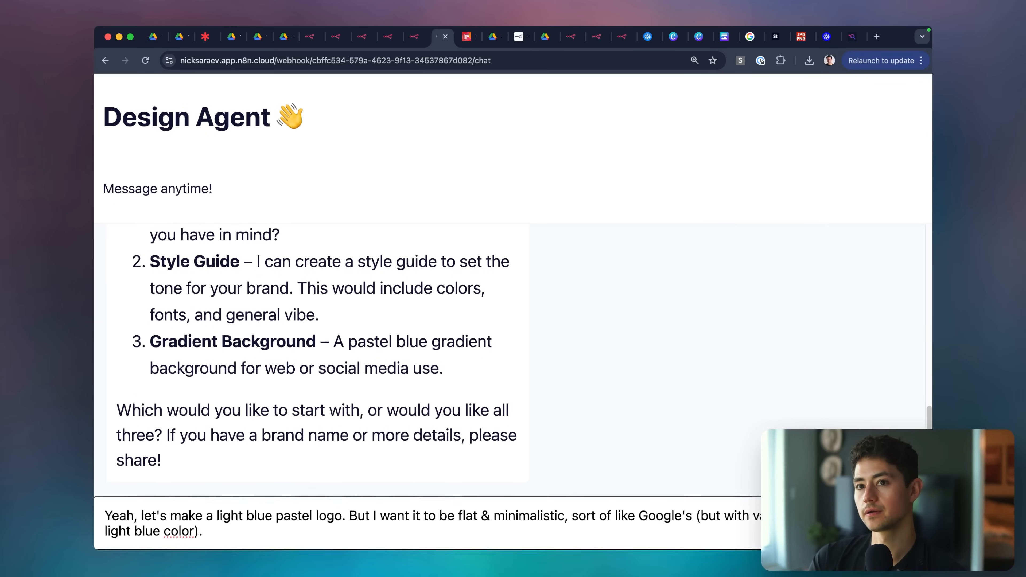
text( In terms of what the company)
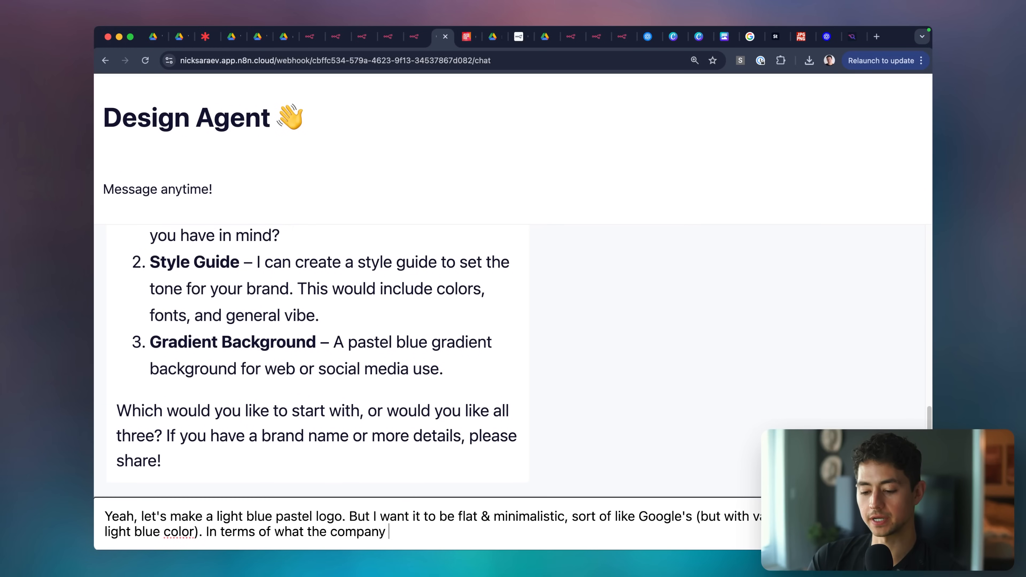
text(, help me brainstorm)
key(alt+Left)
key(alt+Left)
key(alt+Left)
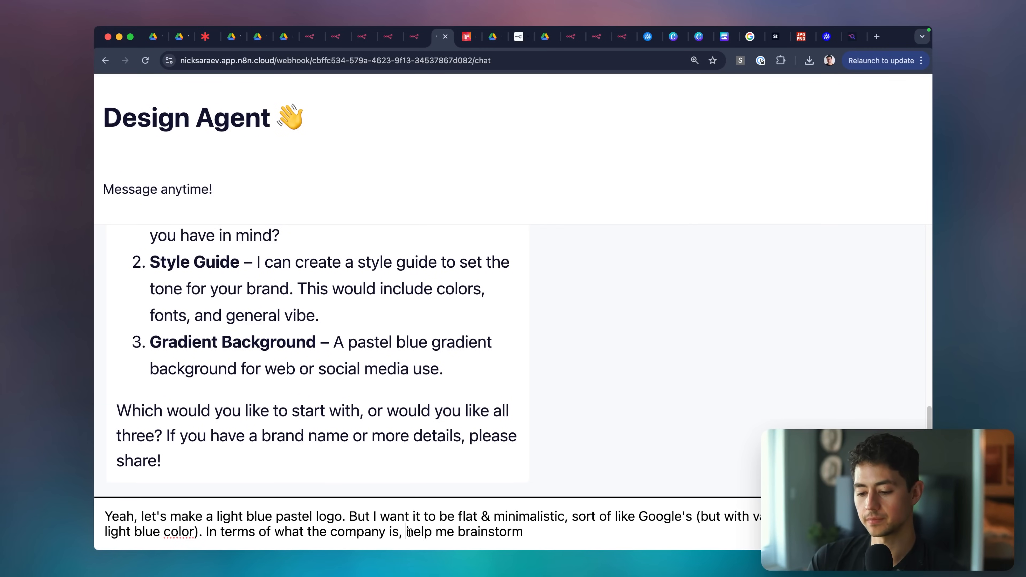
text(it's called Whirl)
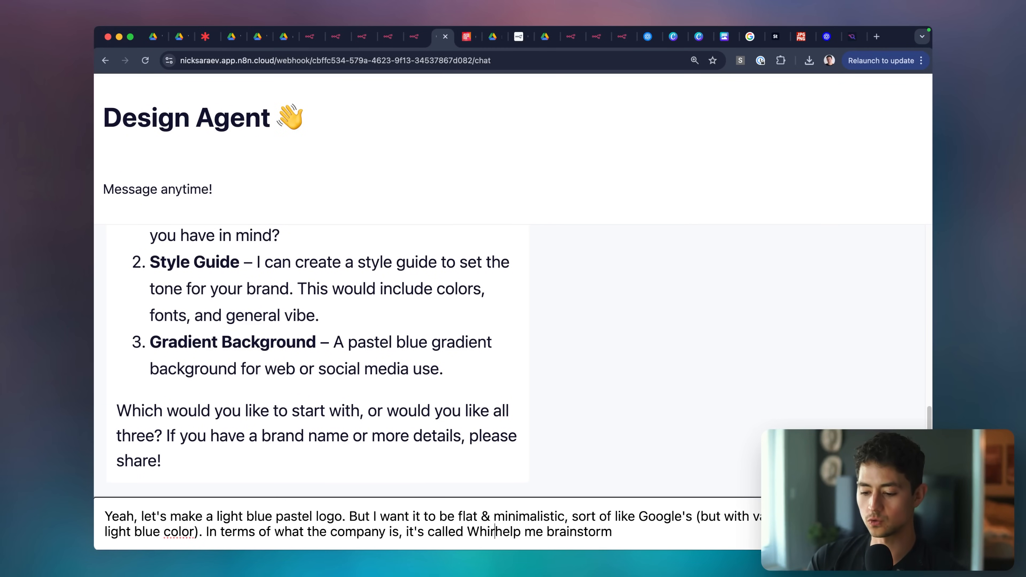
text(pool)
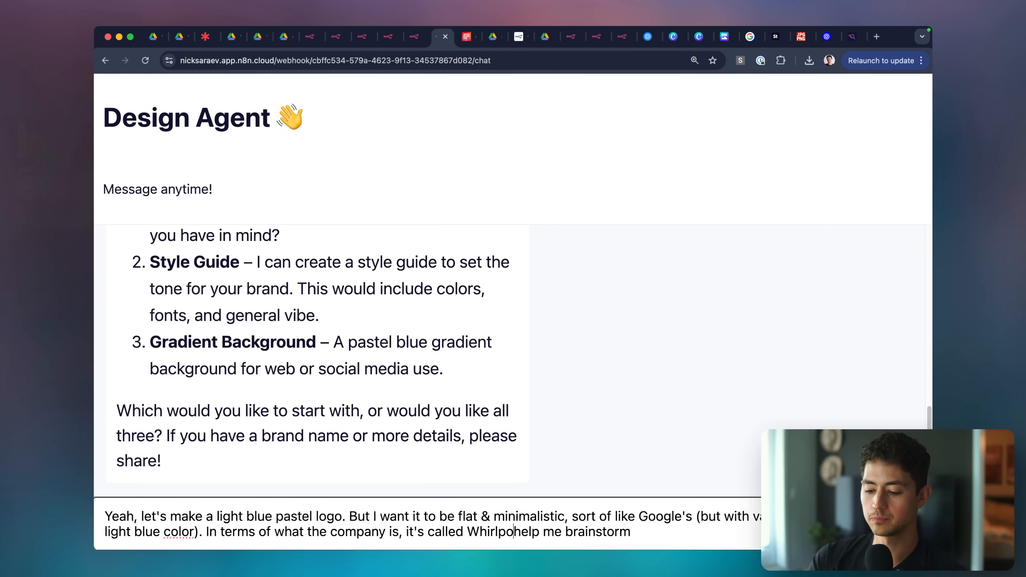
text( Automation. I don)
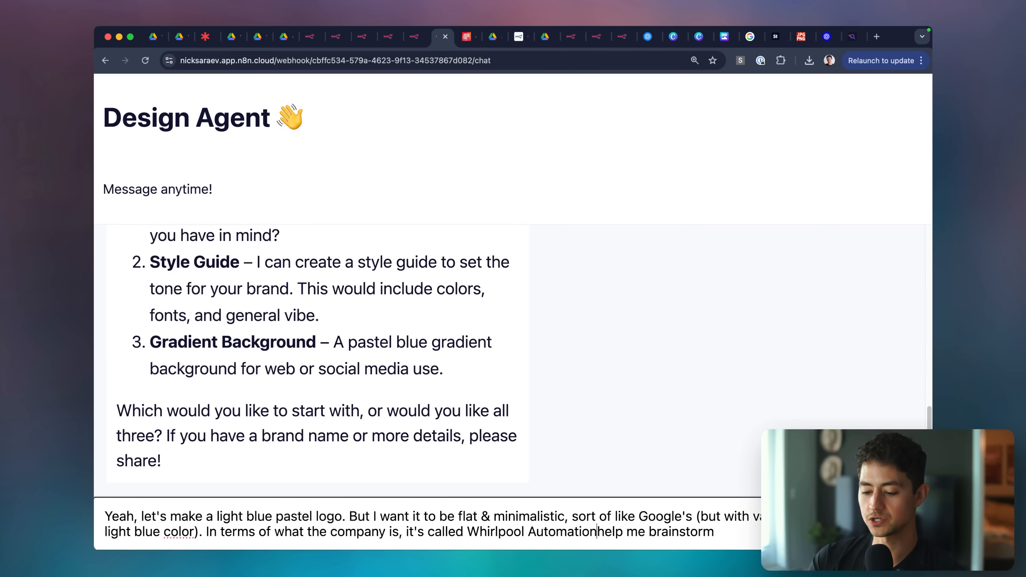
text('t want any text in the)
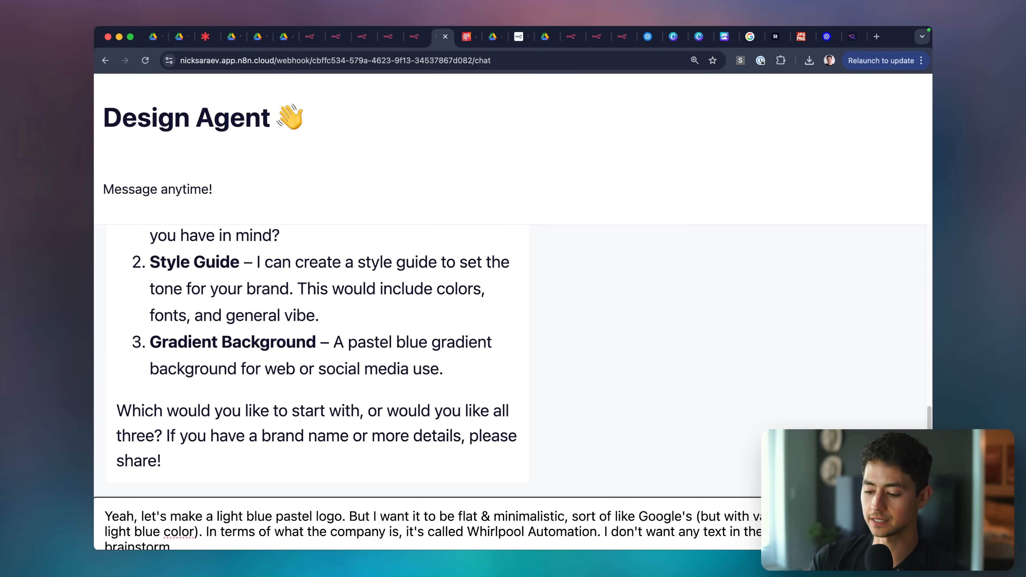
key(Down)
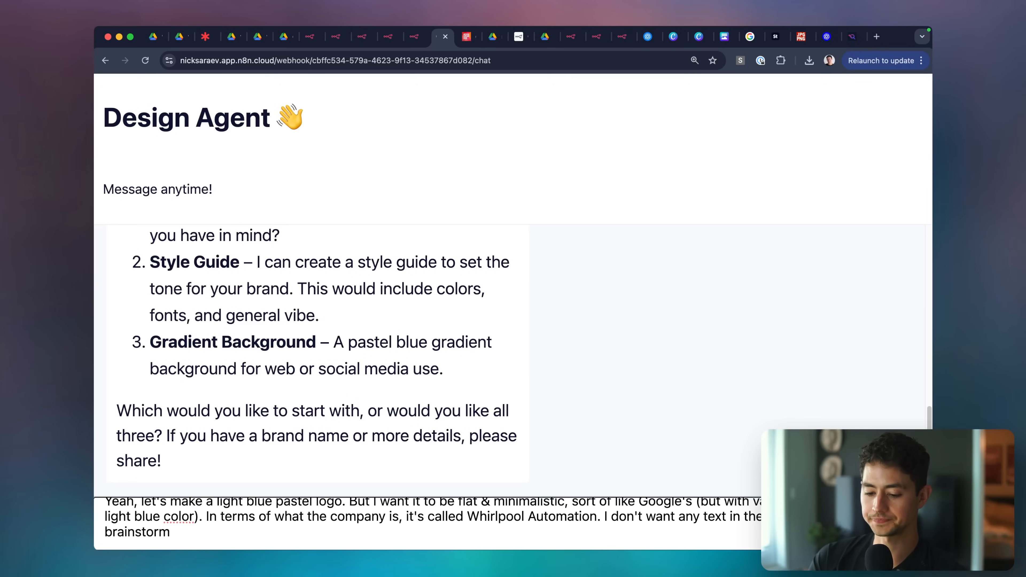
text(something)
key(alt+BackSpace)
text(a prompt first)
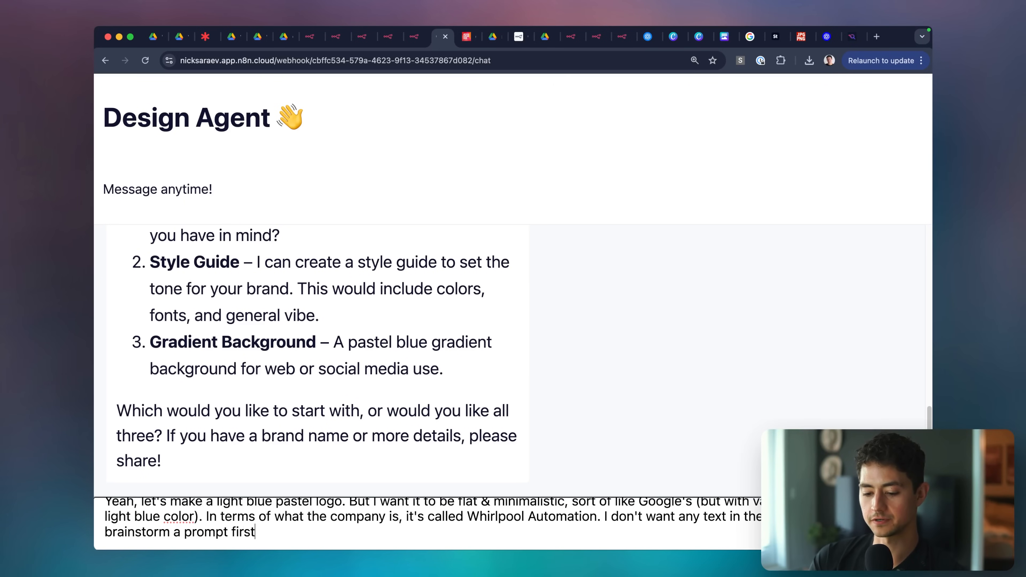
text(.)
key(Return)
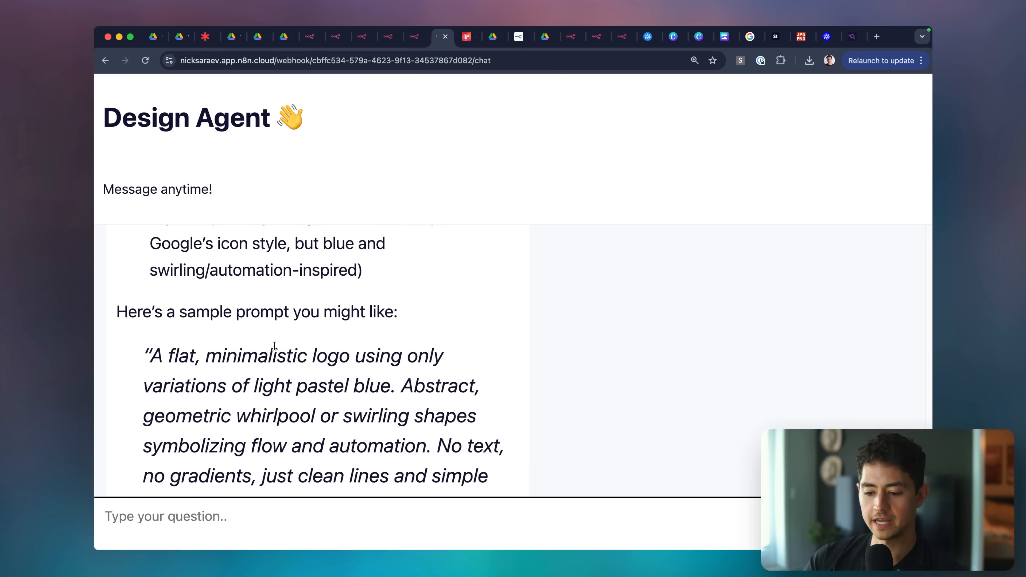
Copy the agent's suggested logo prompt and send it back to generate the logo.
scroll(271, 348, down, 1)
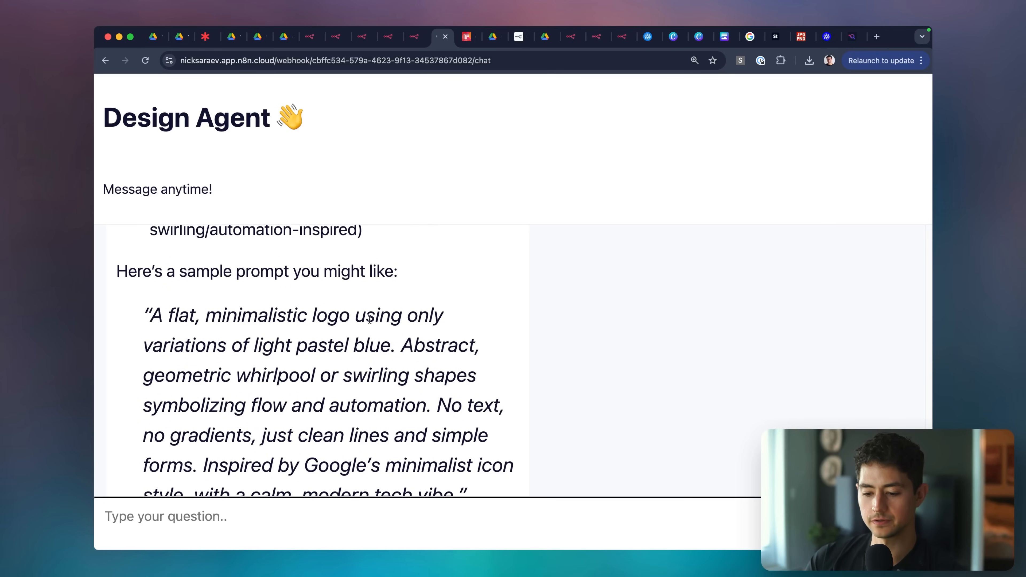
scroll(369, 319, down, 3)
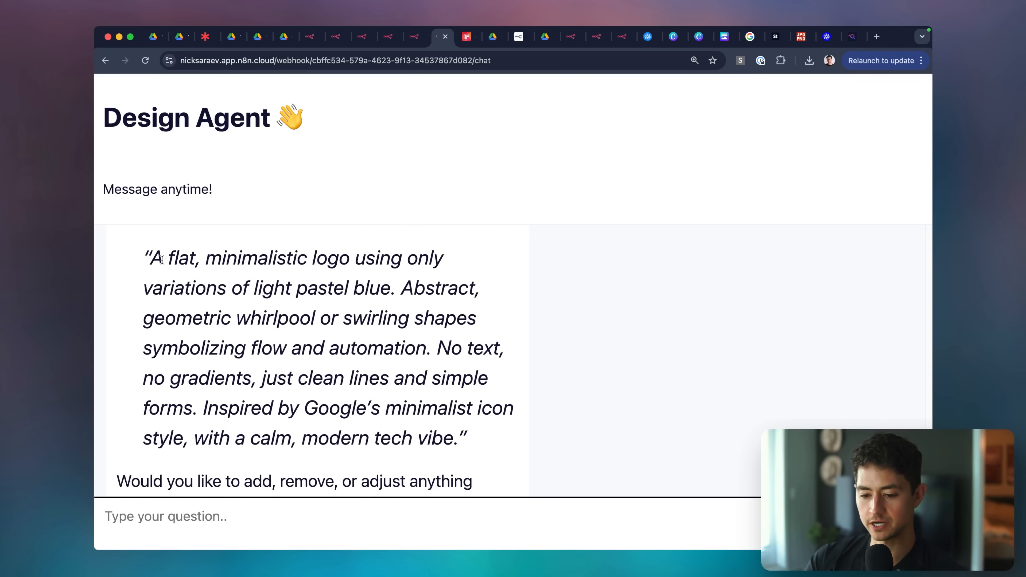
drag(161, 259, 453, 439)
key(super+c)
scroll(425, 431, down, 2)
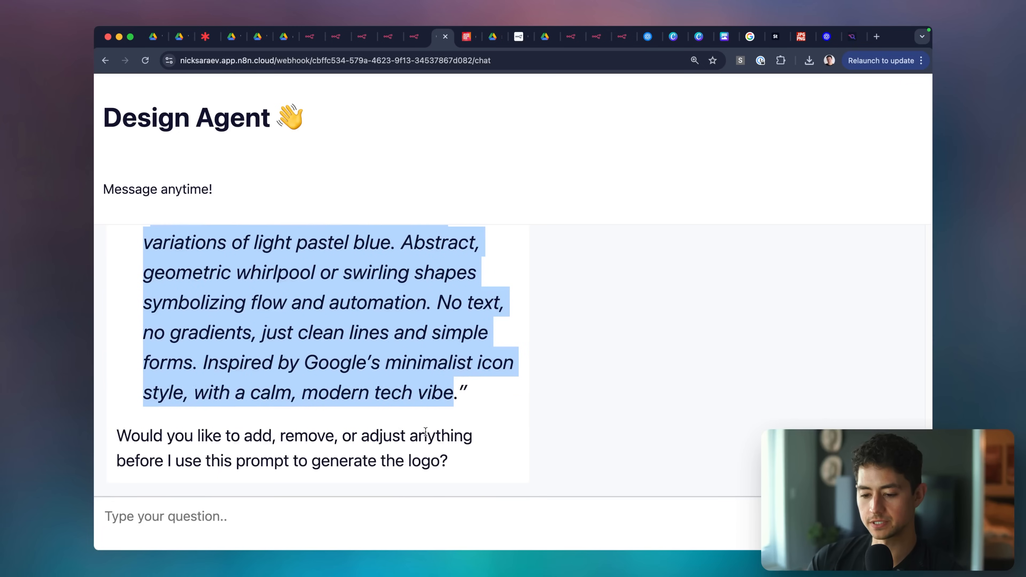
click(364, 514)
key(super+v)
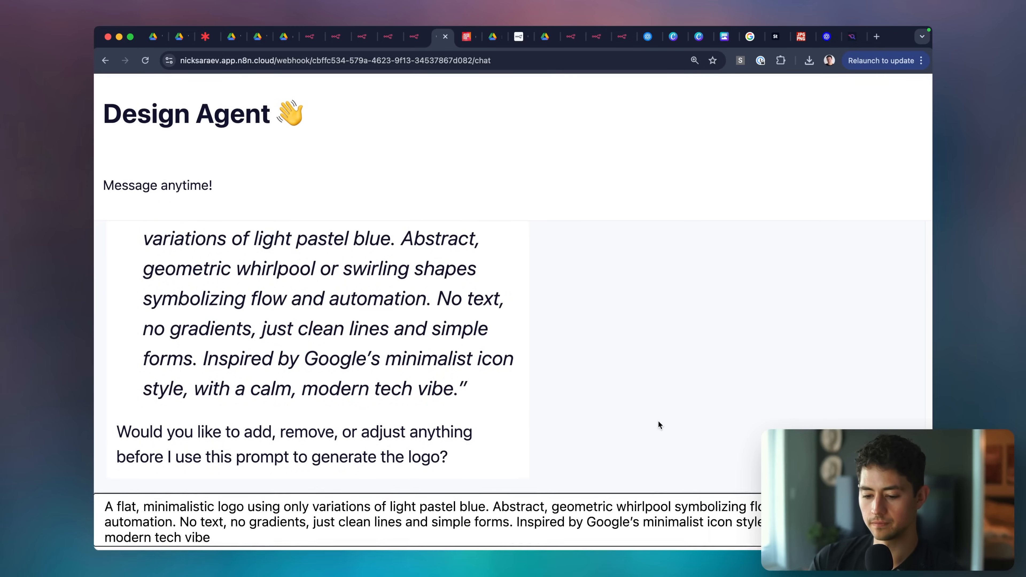
key(Return)
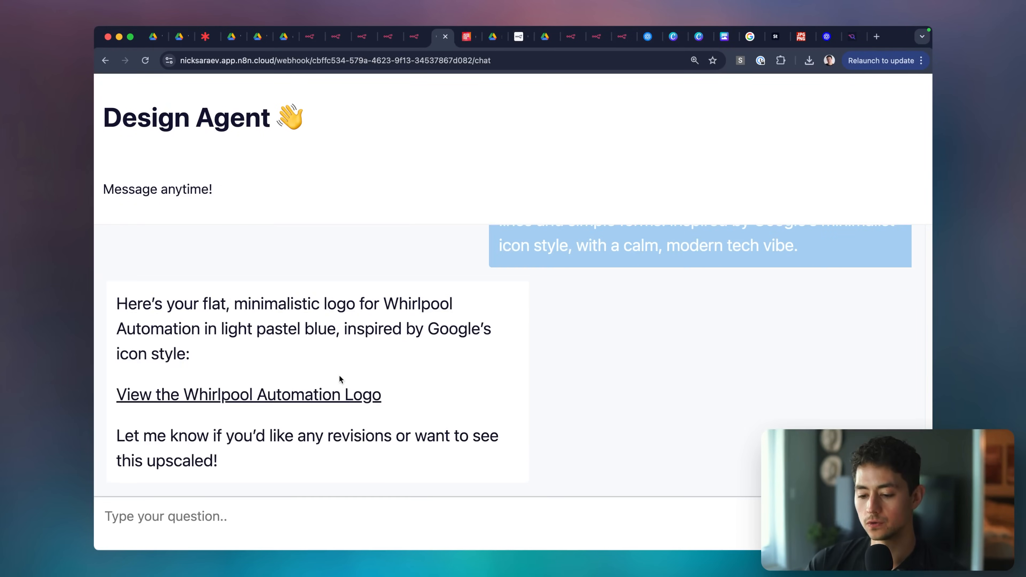
View the generated whirlpool-automation-flat-minimal-blue logo in Drive, zooming in and out.
click(330, 388)
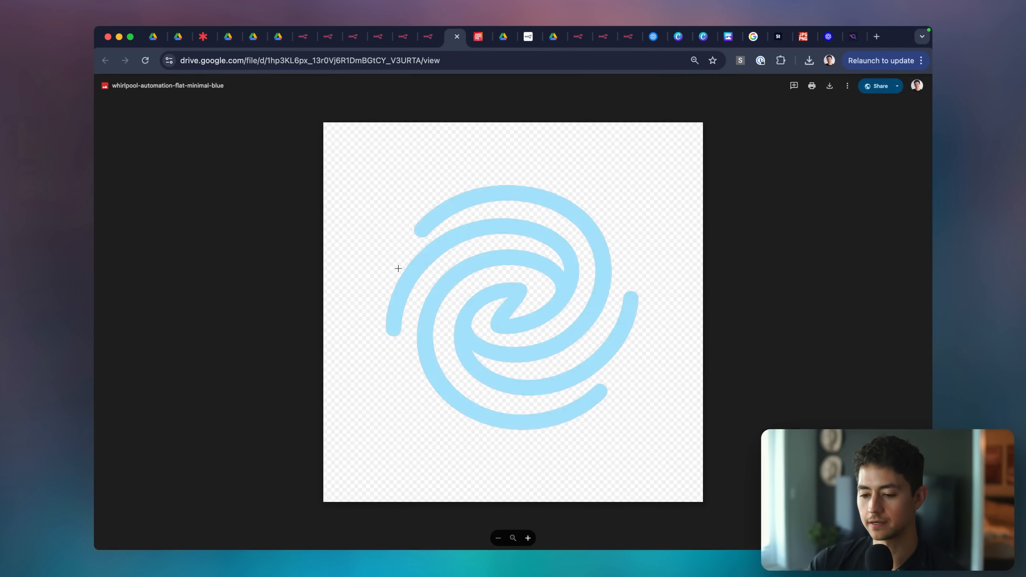
click(479, 250)
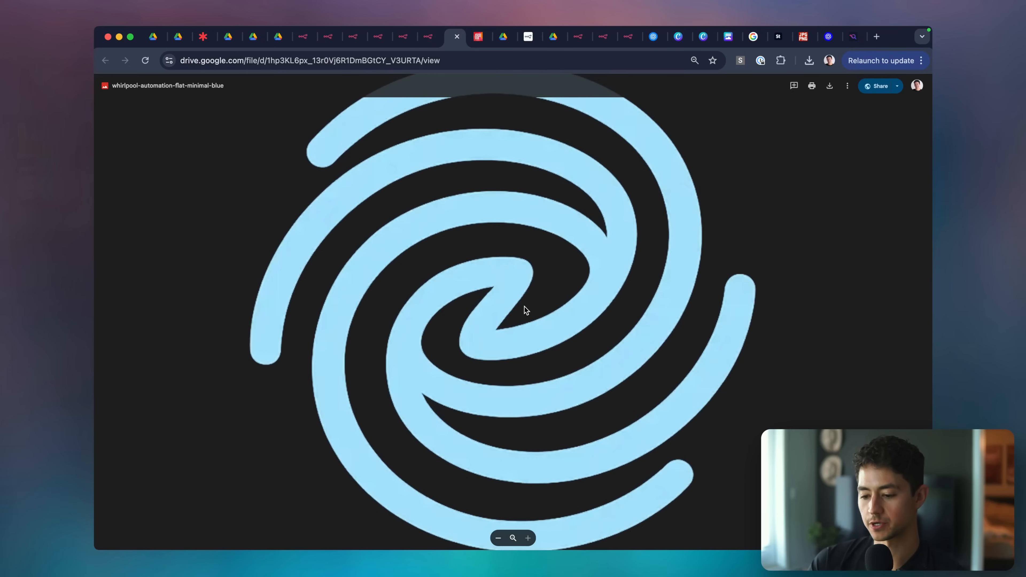
click(562, 332)
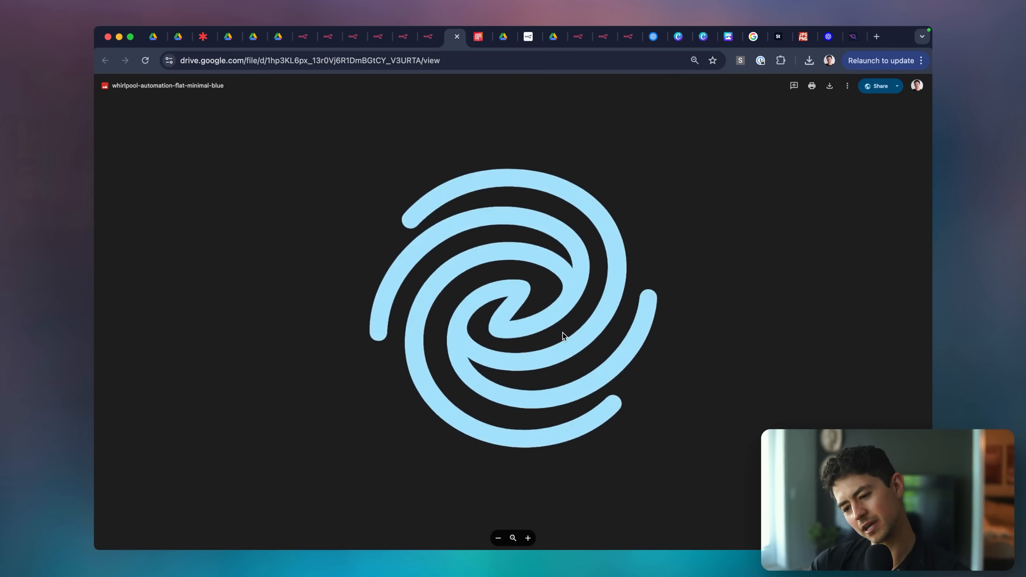
key(ctrl+shift+Tab)
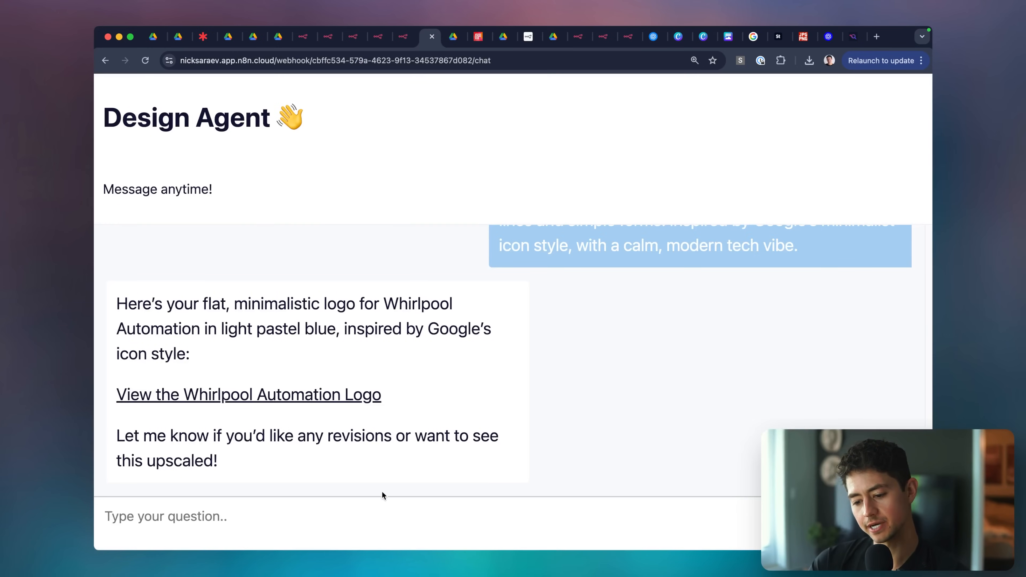
Ask the agent to add whirlpool sections in varying hues of the light blue.
click(378, 519)
text(Yes, I like thi)
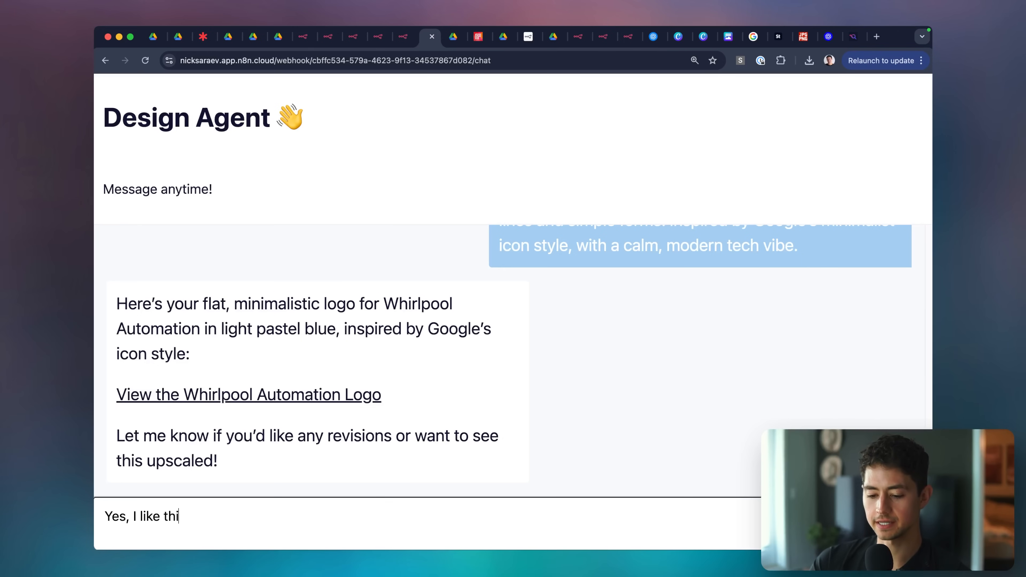
text(s. But could you add sections to the whirl)
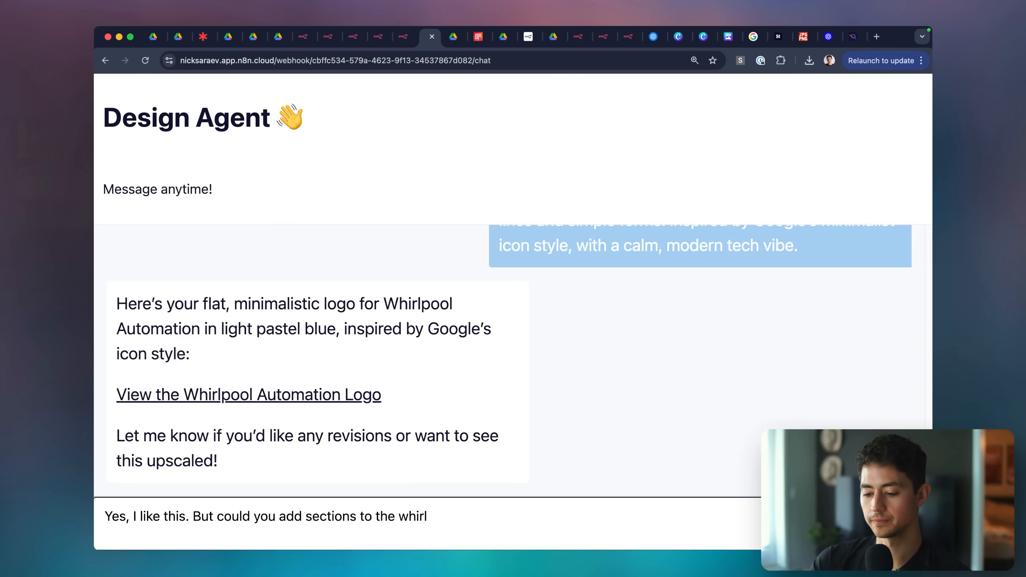
text(opool? I want )
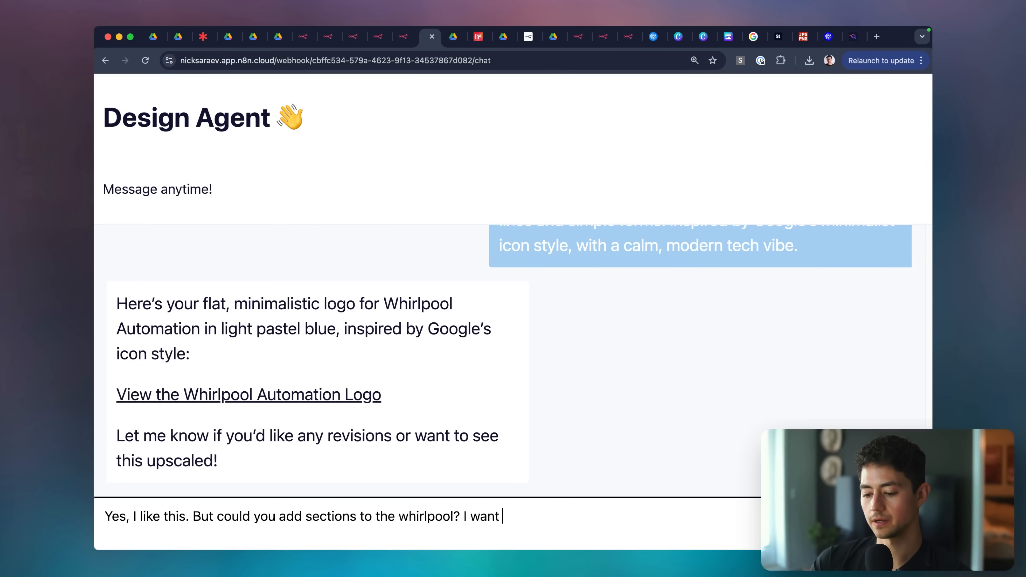
text(them to be varying h)
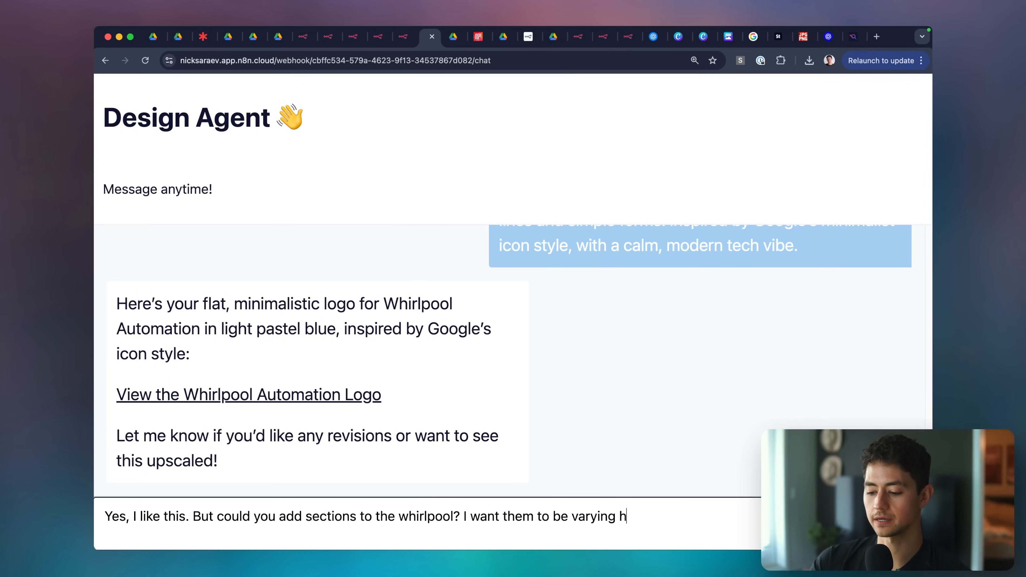
text(ues orf that light blue.)
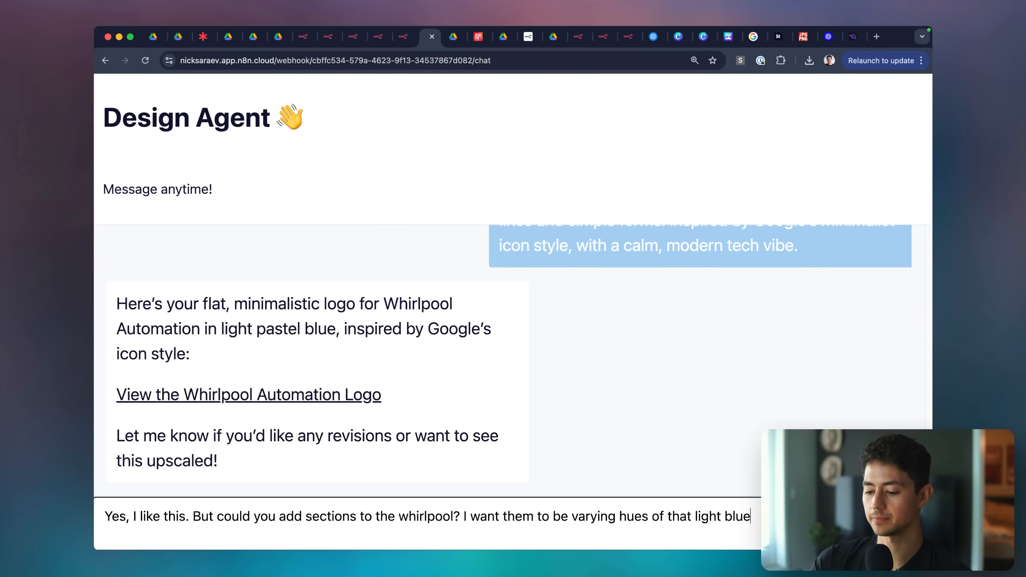
key(Return)
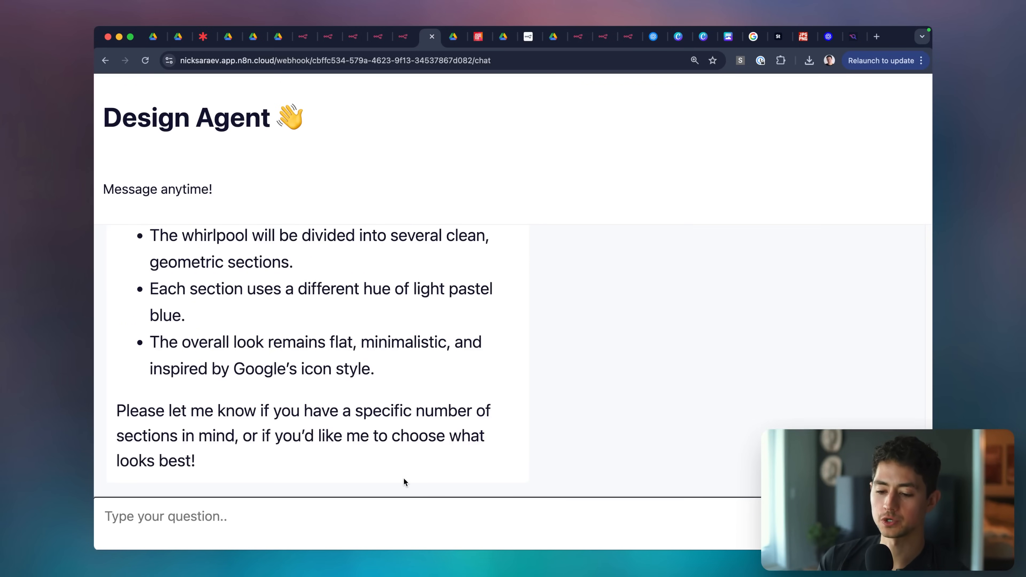
Review the proposed distinct sections revision and reply 'Yes' to confirm it.
scroll(404, 479, up, 5)
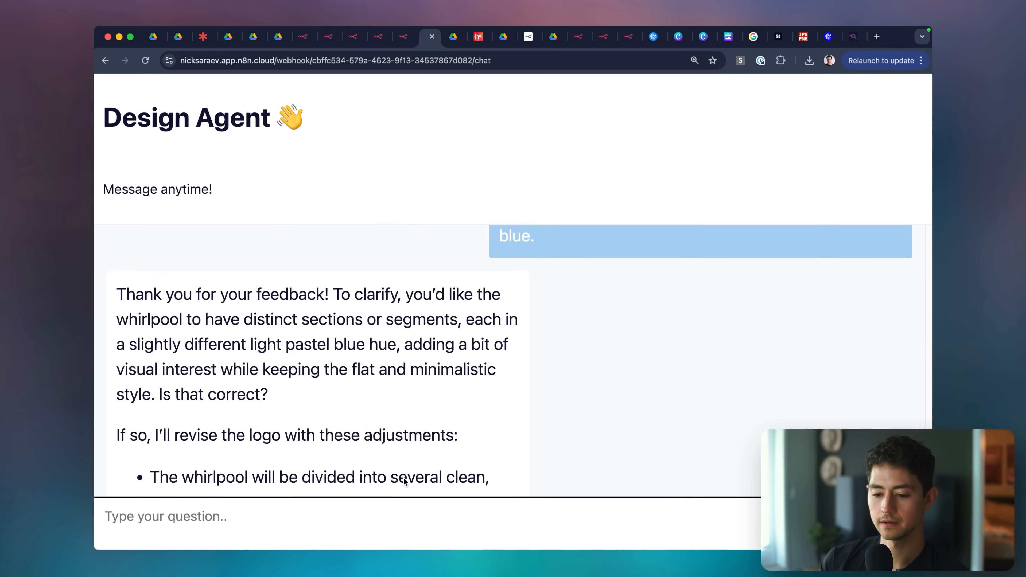
scroll(404, 480, down, 2)
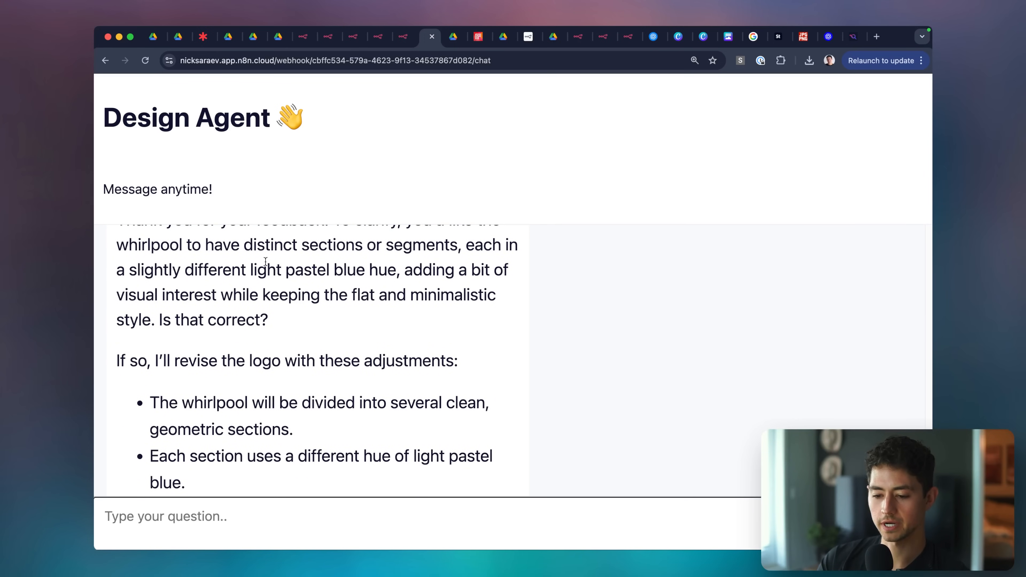
drag(244, 245, 405, 252)
scroll(239, 273, down, 3)
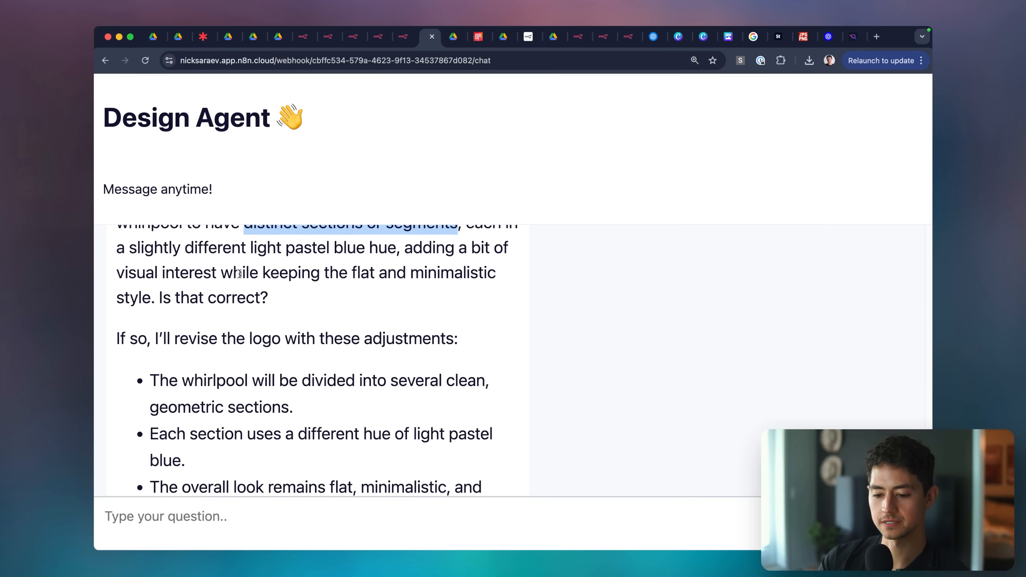
scroll(342, 284, down, 4)
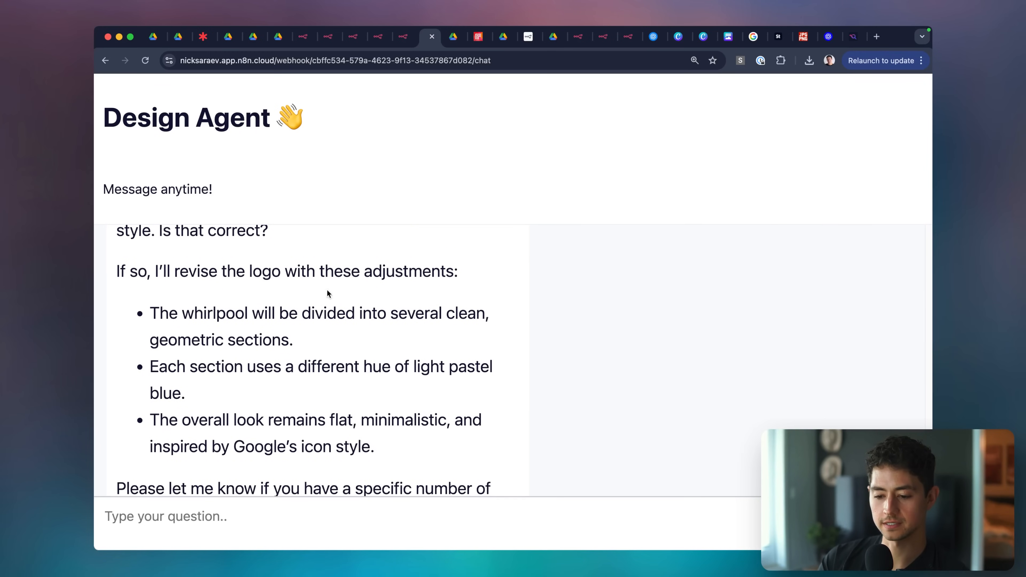
click(414, 509)
text(Yes)
key(Return)
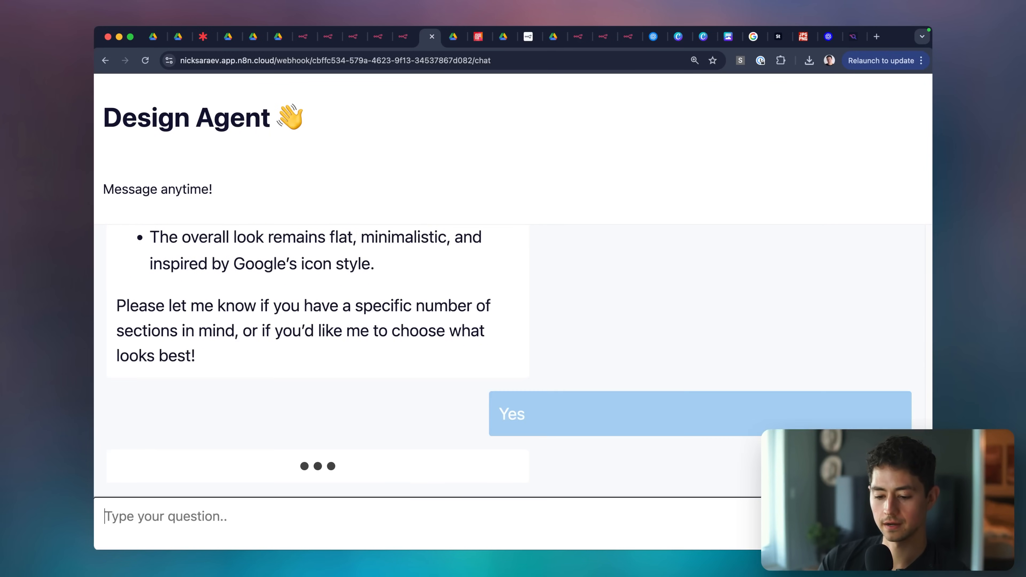
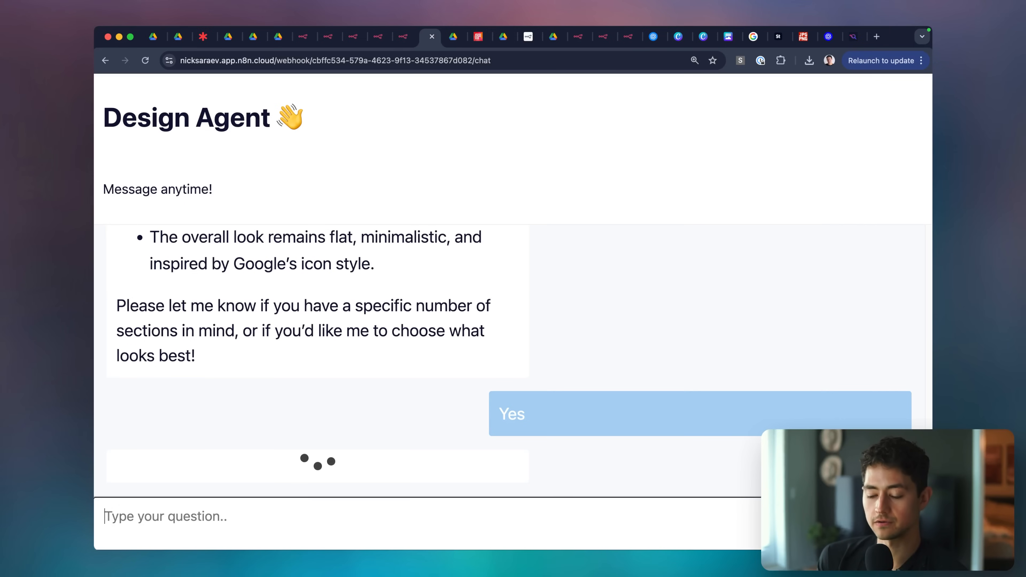
Check the revised logo, then send 'Yeah, looks great. Upscale the hell out of this plz.'.
click(343, 394)
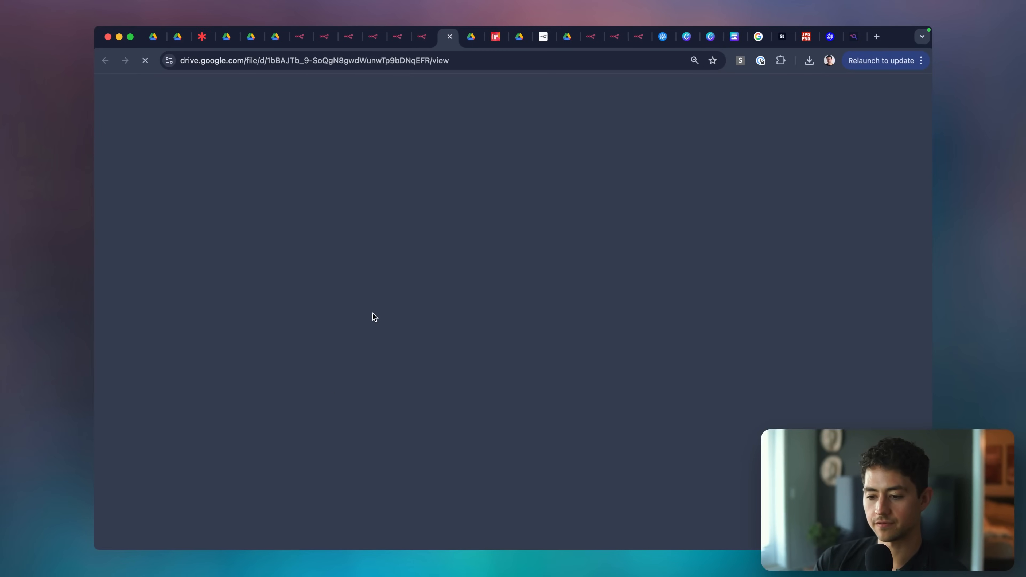
scroll(536, 297, up, 3)
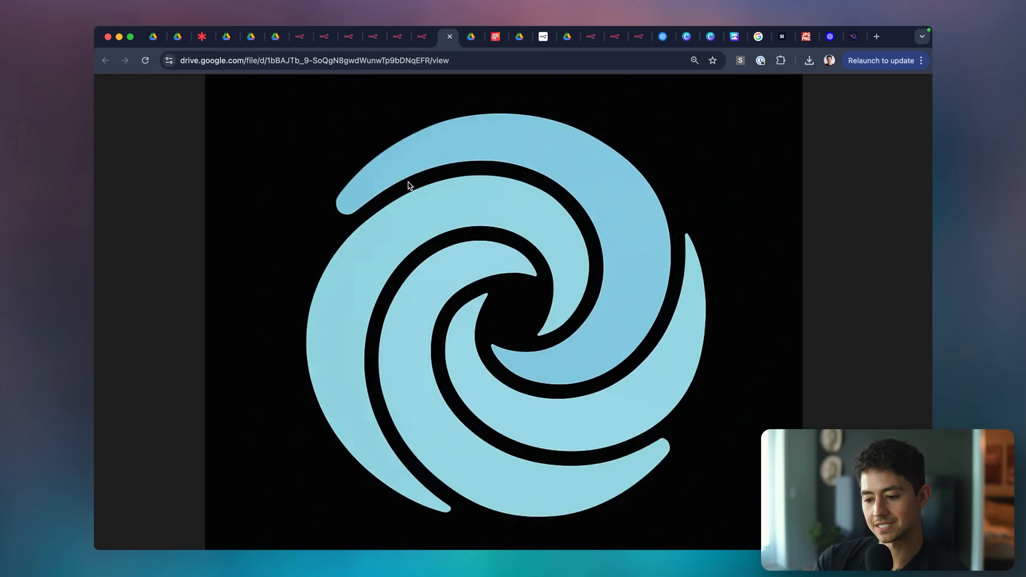
scroll(539, 401, down, 3)
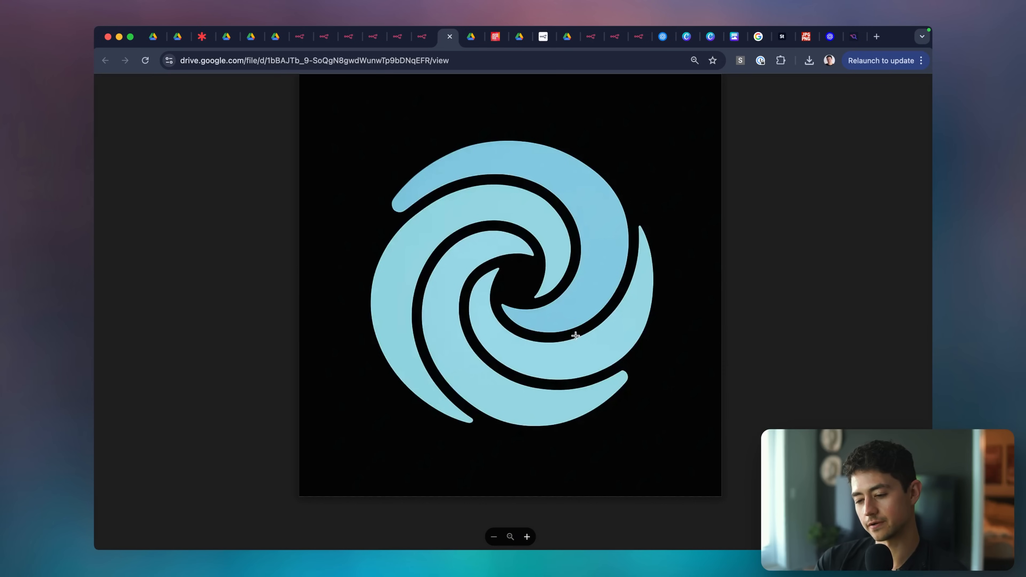
scroll(564, 317, up, 3)
scroll(564, 317, down, 3)
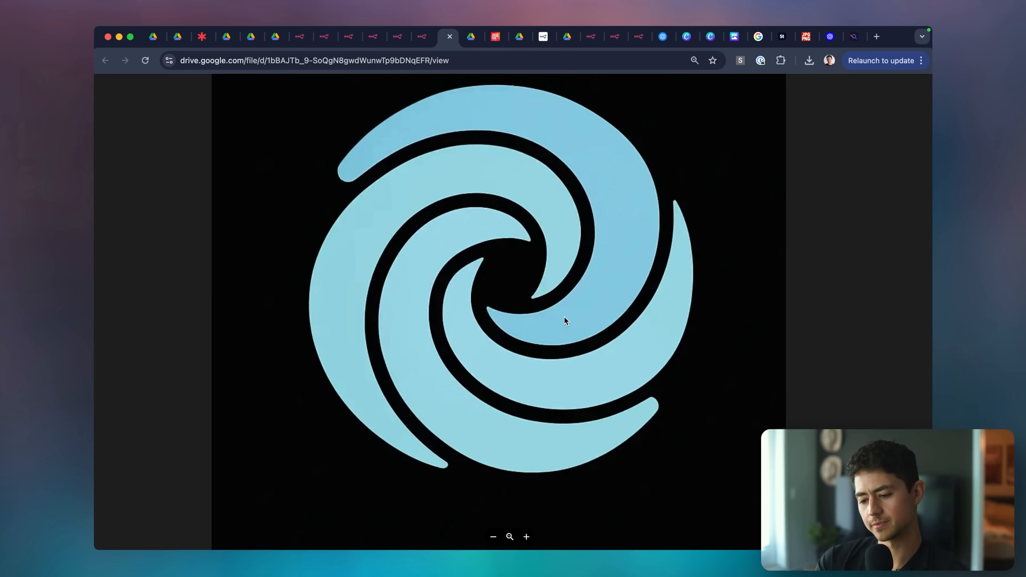
click(450, 36)
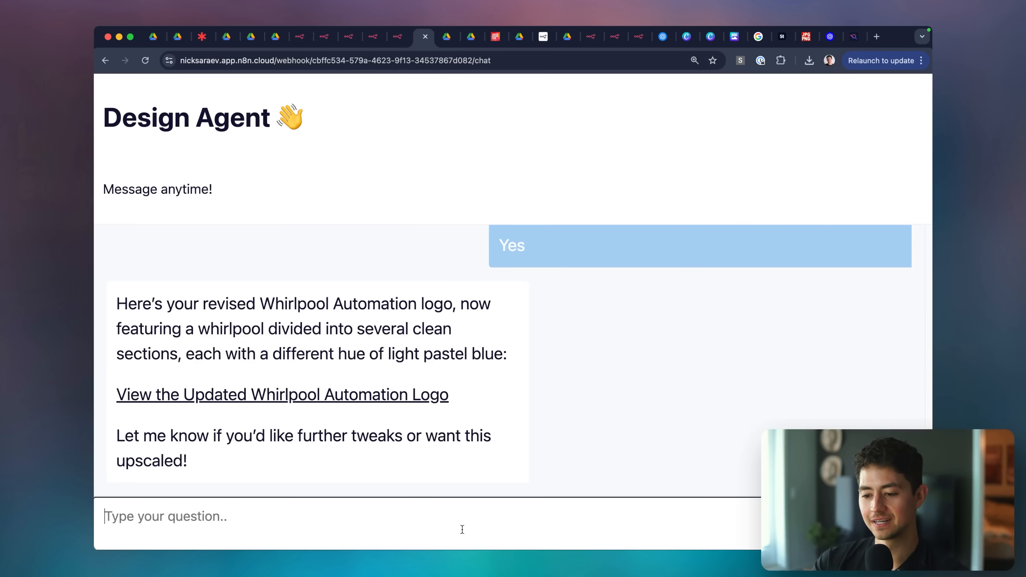
text(Yeah, looks great. Ups)
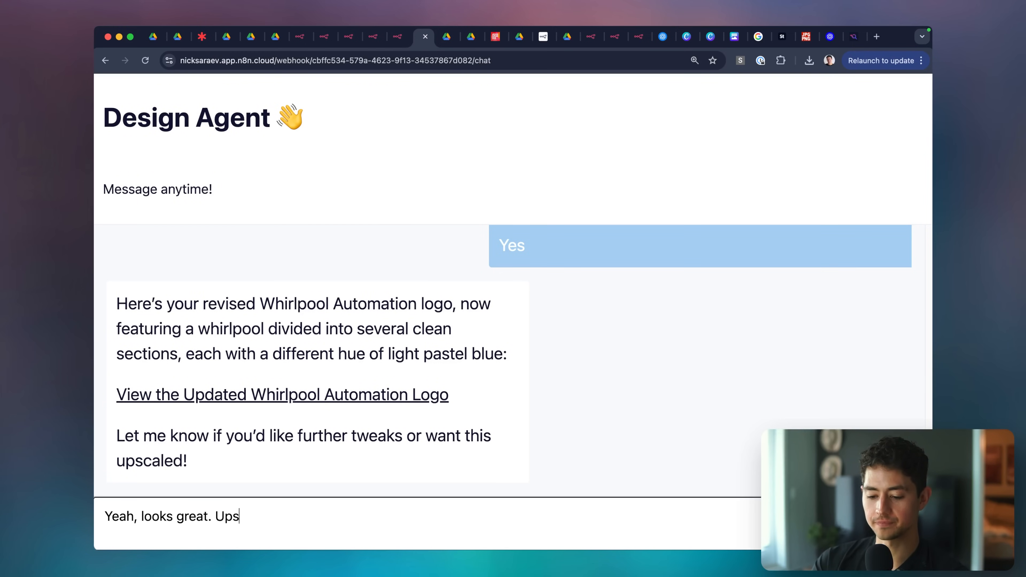
text(cale the hell out of this plz.)
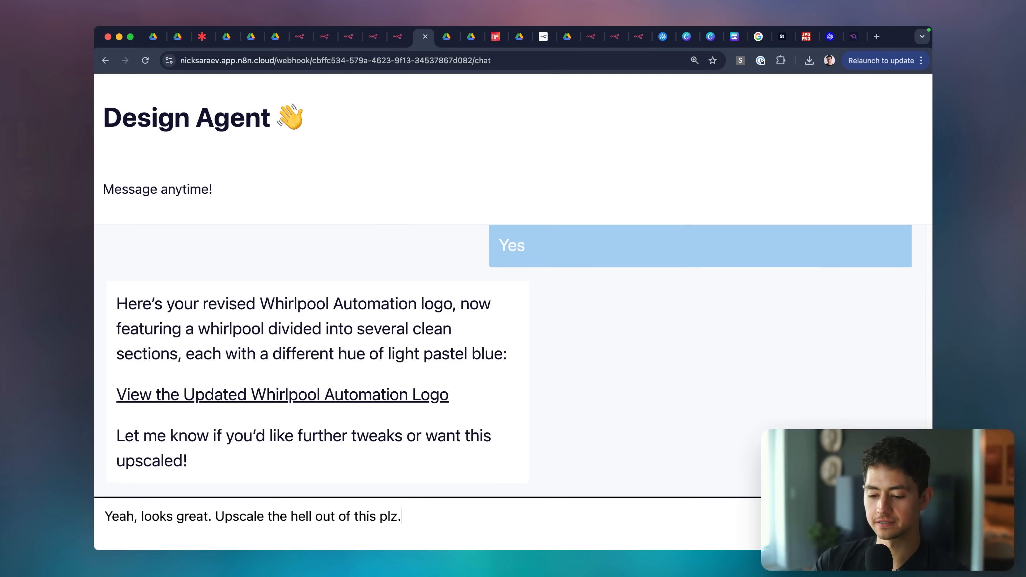
key(Return)
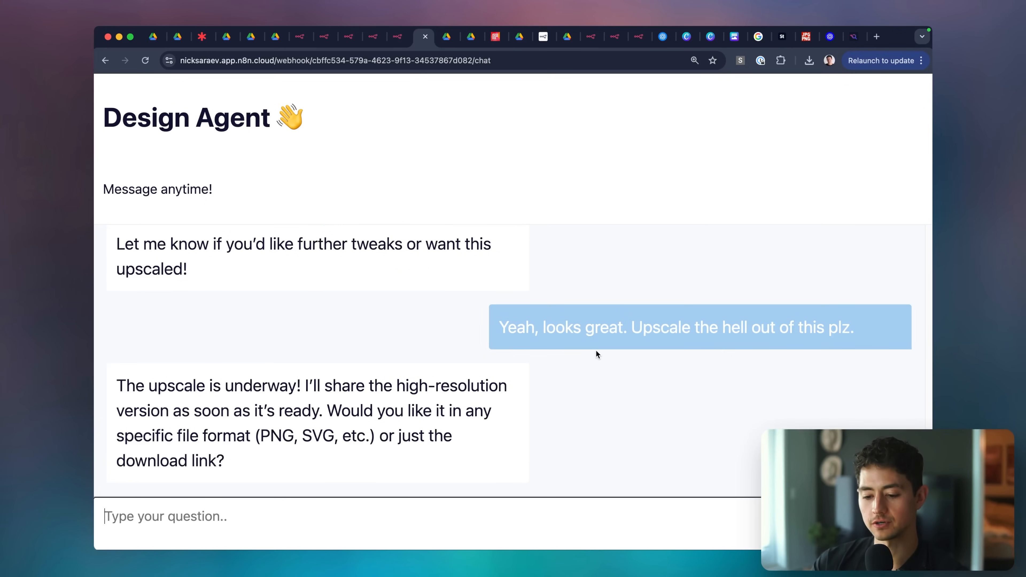
Inspect the upscaled whirlpool logo at full resolution, then fit it back in the window.
scroll(484, 399, up, 5)
click(338, 391)
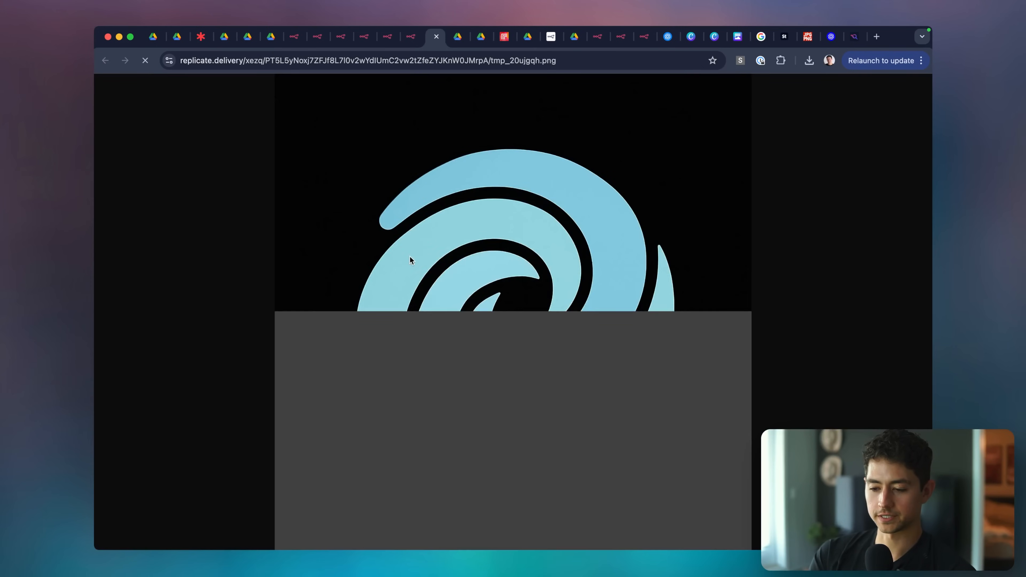
click(513, 294)
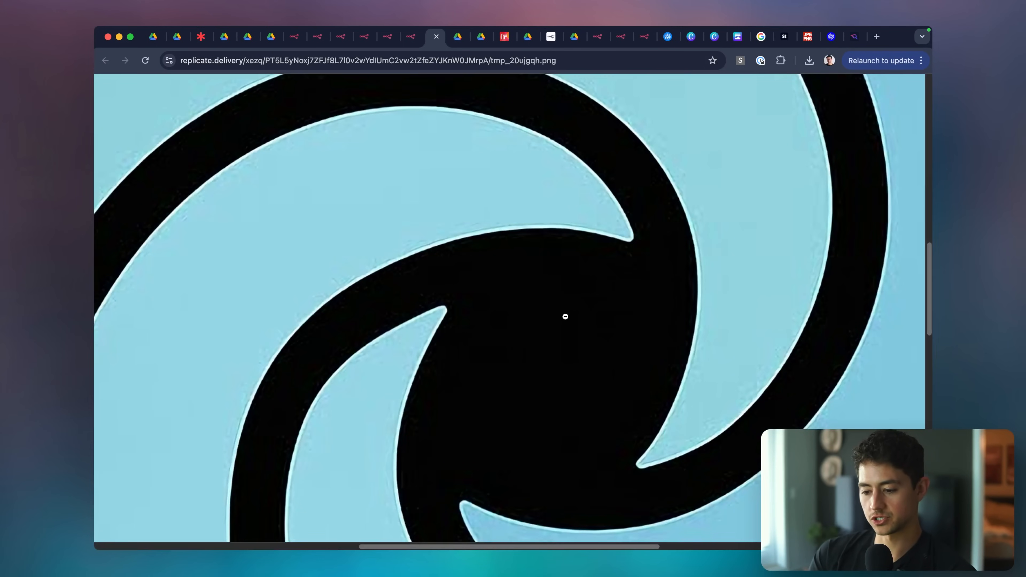
scroll(503, 250, up, 1)
scroll(501, 158, left, 2)
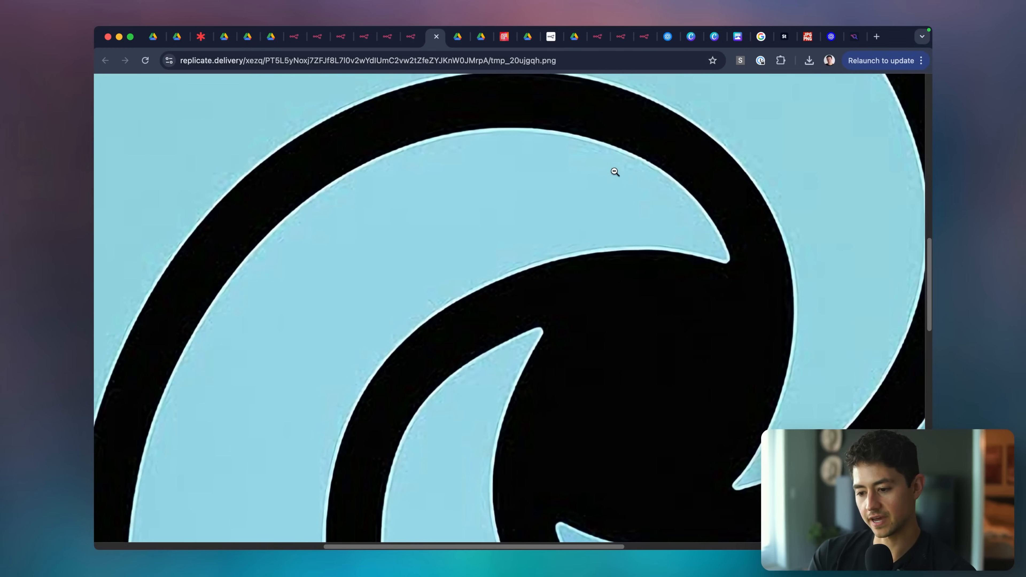
scroll(703, 212, down, 4)
scroll(579, 229, right, 3)
scroll(580, 229, up, 3)
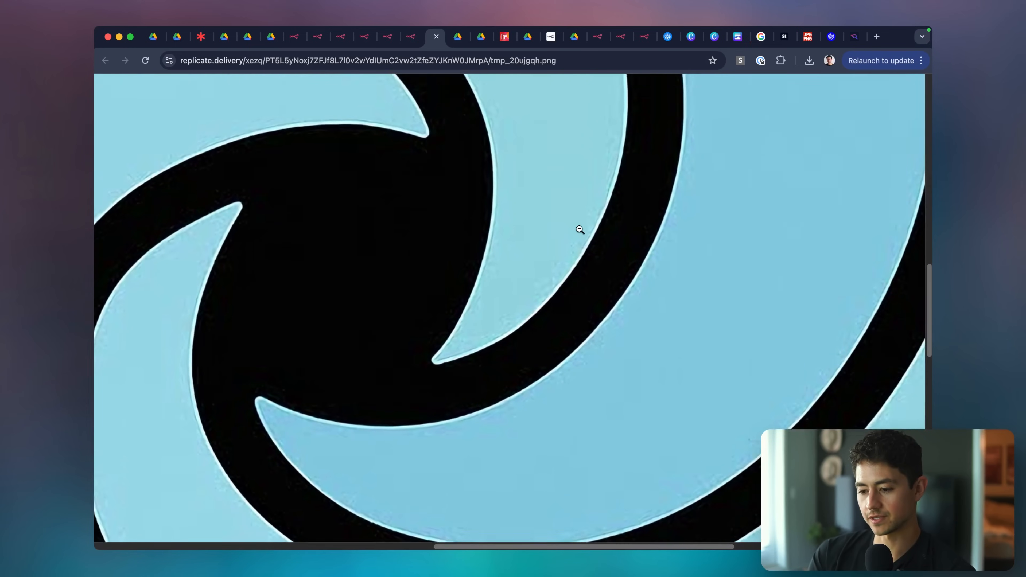
click(620, 227)
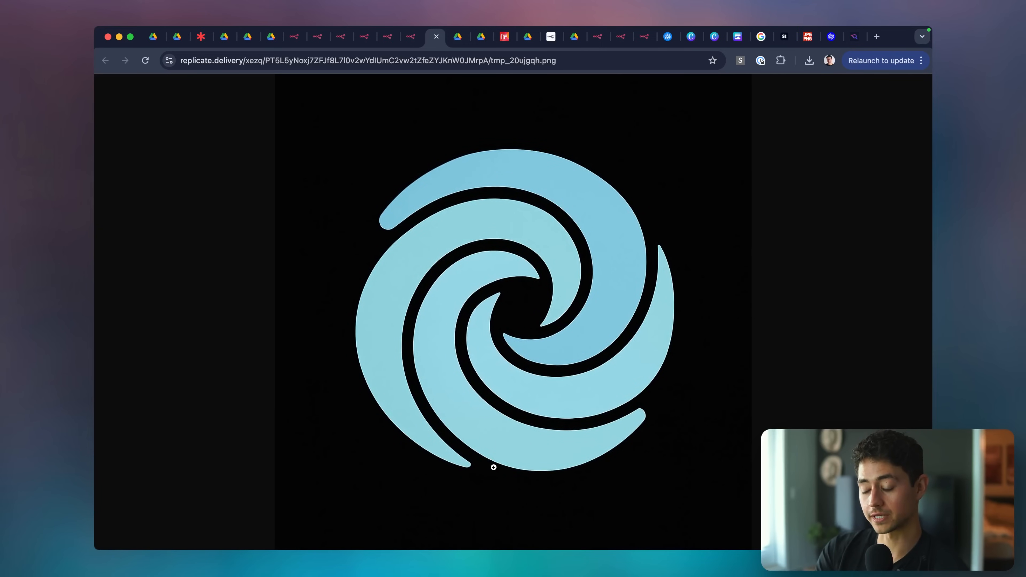
Compare the upscaled logo with the Drive original, then return to the Design Agent chat.
click(456, 44)
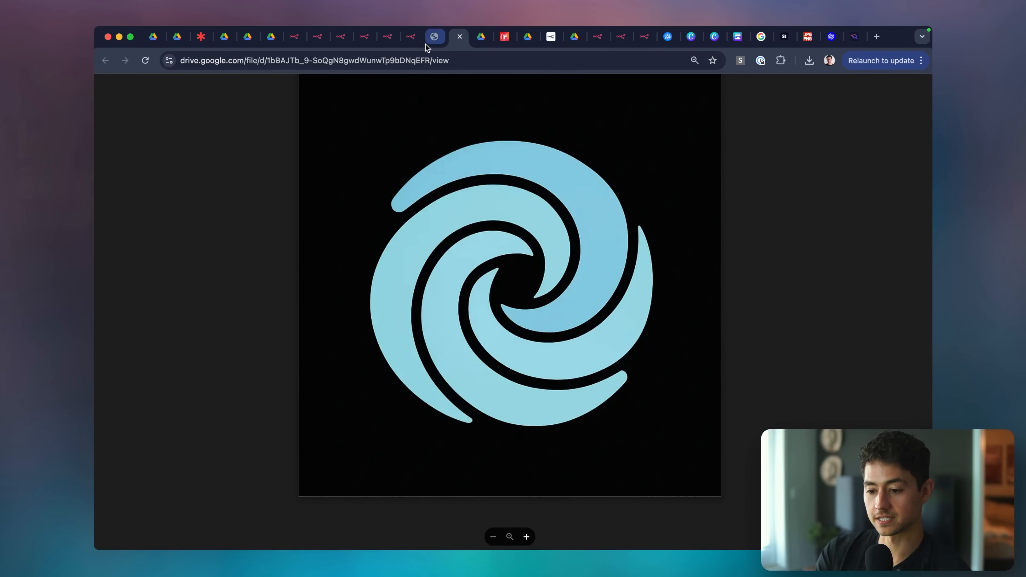
click(426, 44)
click(453, 42)
click(431, 45)
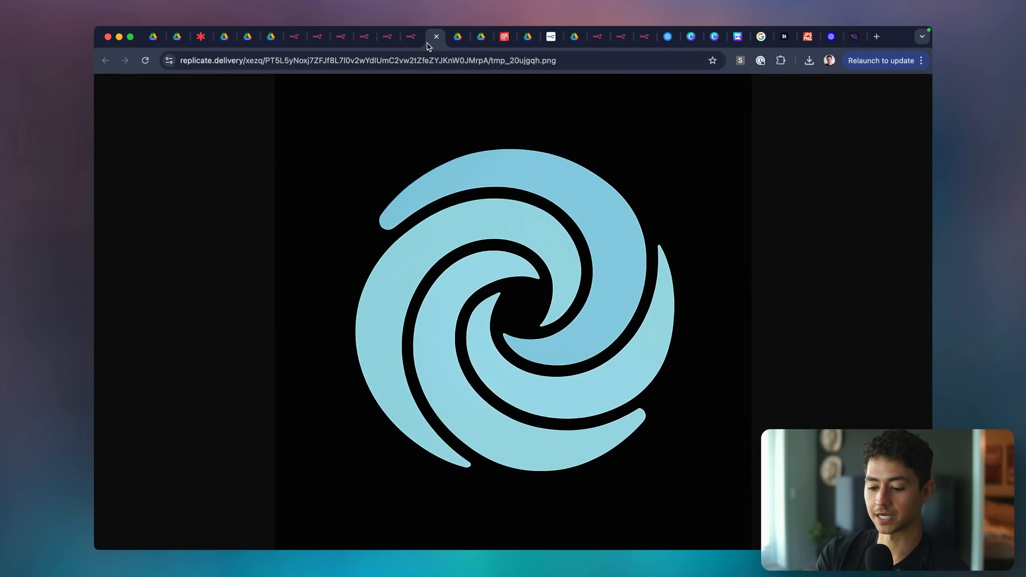
click(451, 42)
click(429, 43)
click(453, 41)
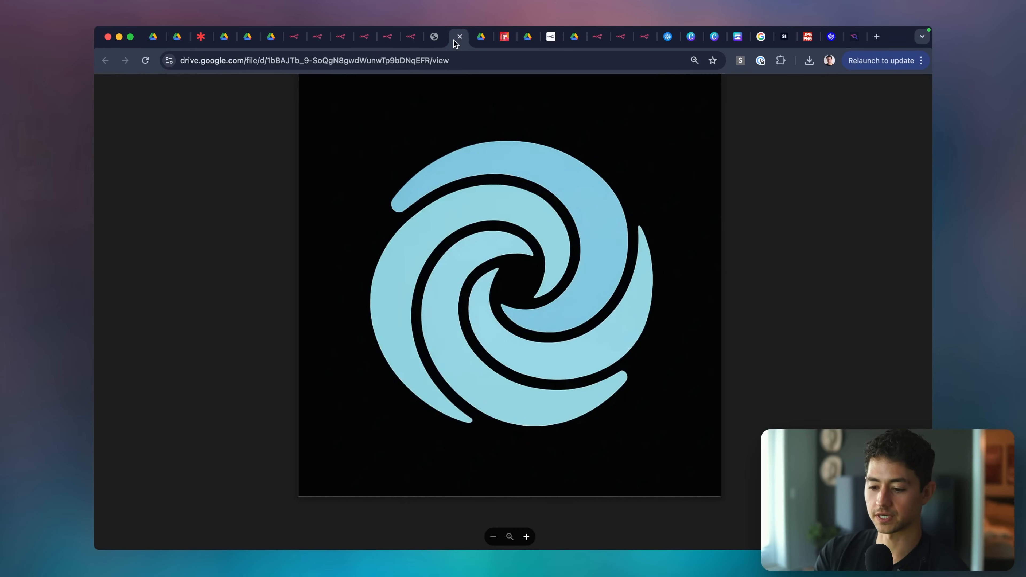
click(433, 43)
click(453, 40)
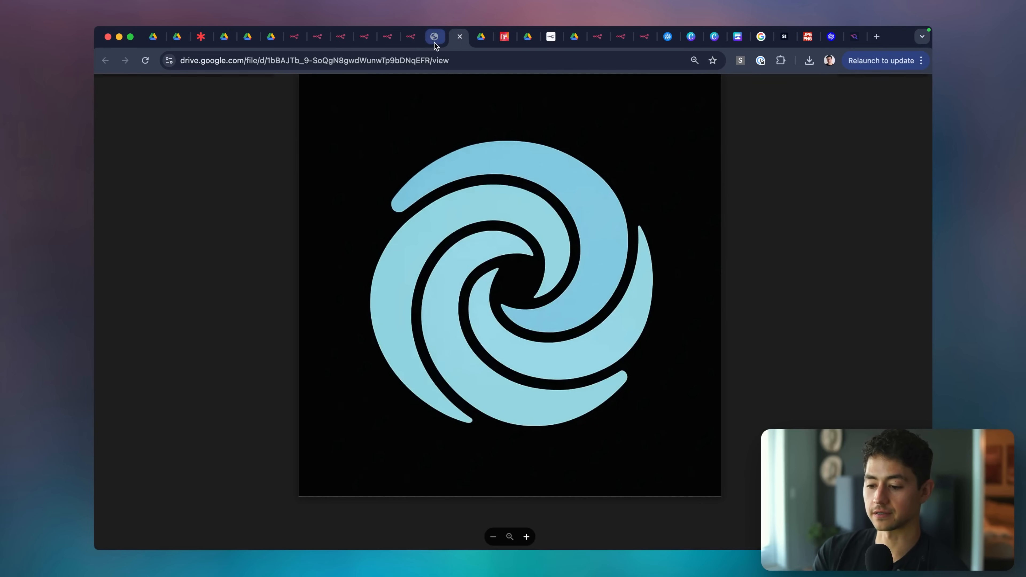
click(436, 42)
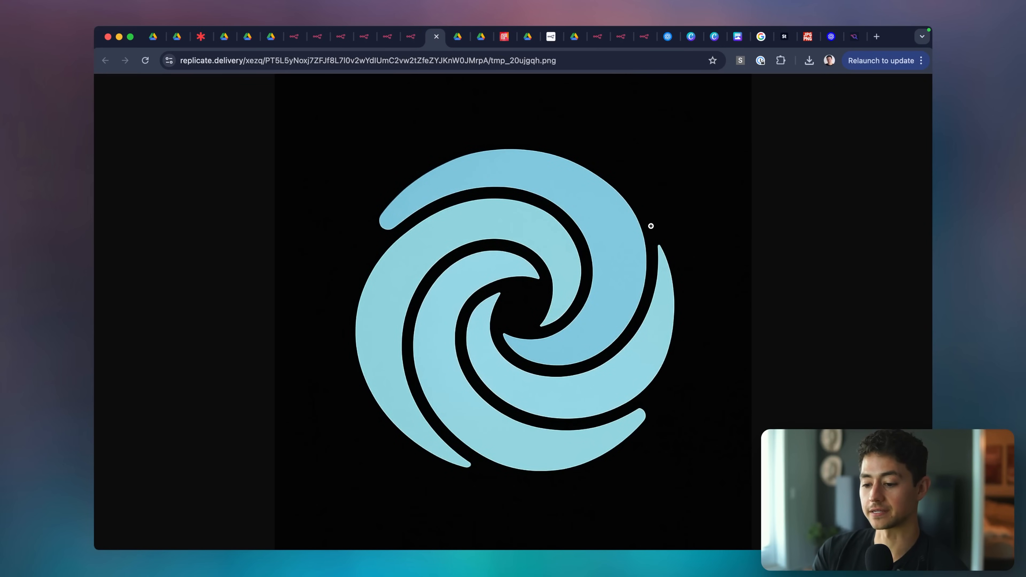
click(410, 40)
click(449, 529)
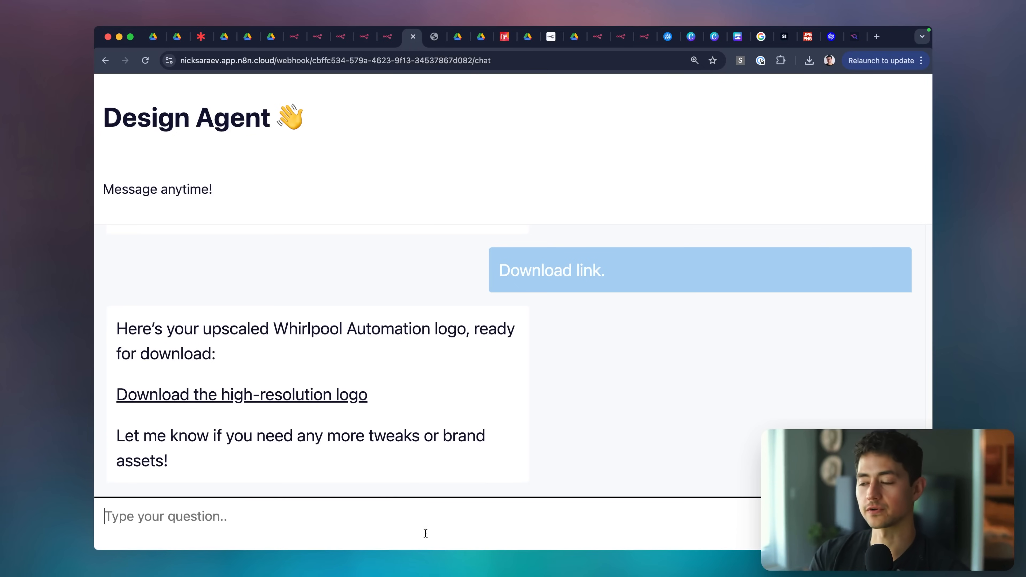
Send 'Great work. I'd like a style guide for a brand in the same fashion.'.
text(G)
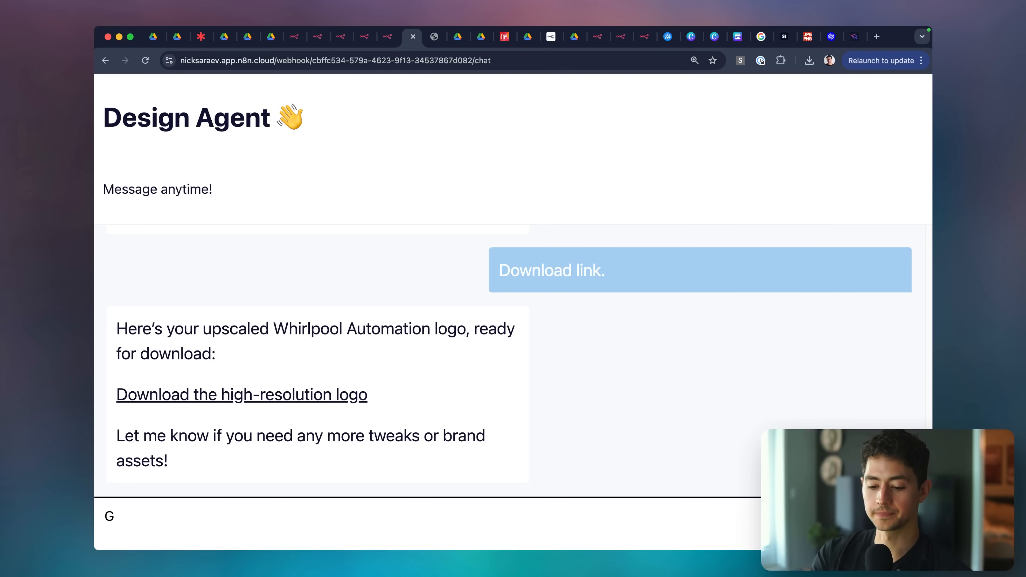
text(reat work. I'd like a style guide for a brand calle)
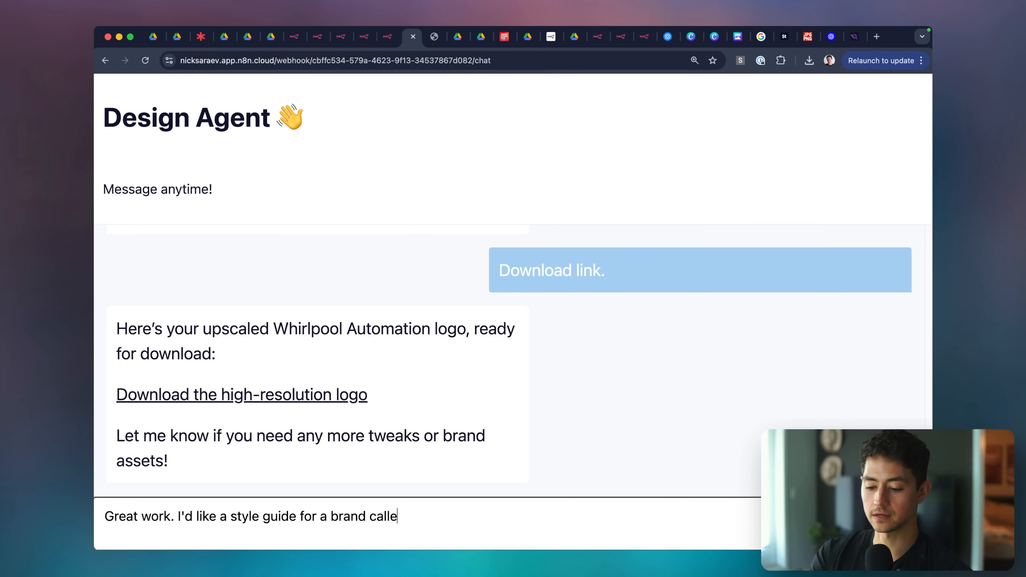
key(alt+shift+Left)
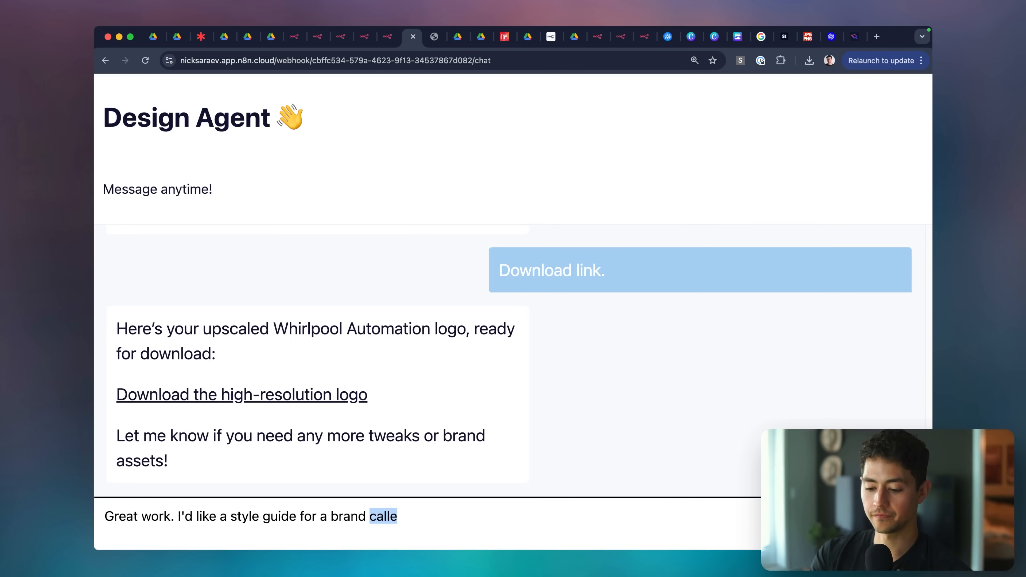
key(BackSpace)
text(in the same fashion.)
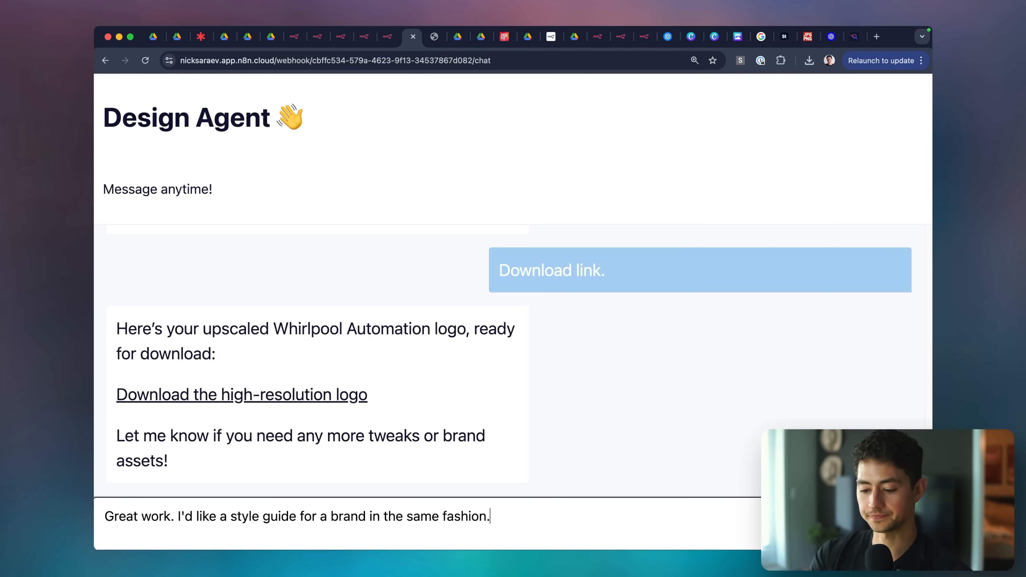
key(Return)
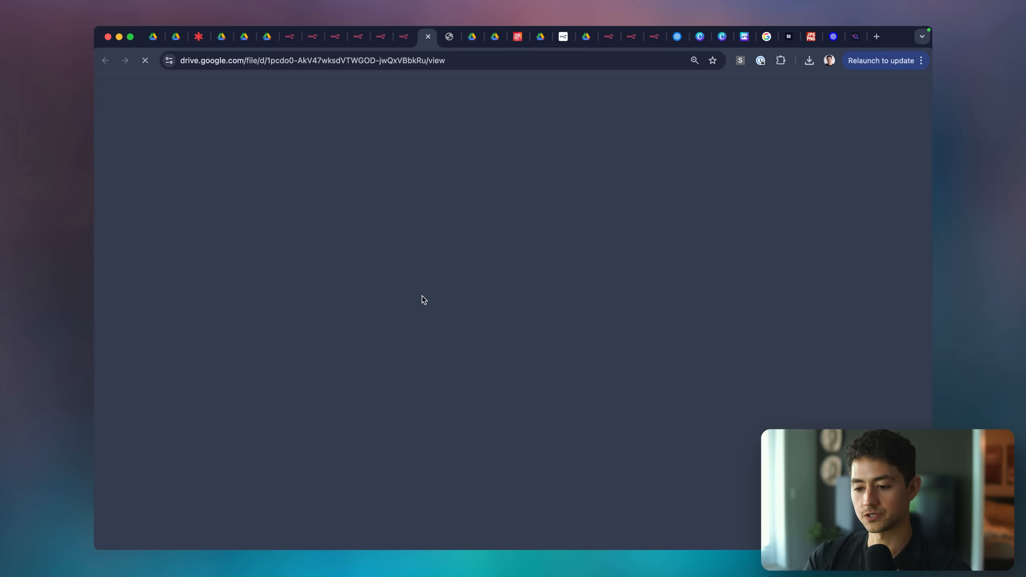
scroll(529, 130, up, 5)
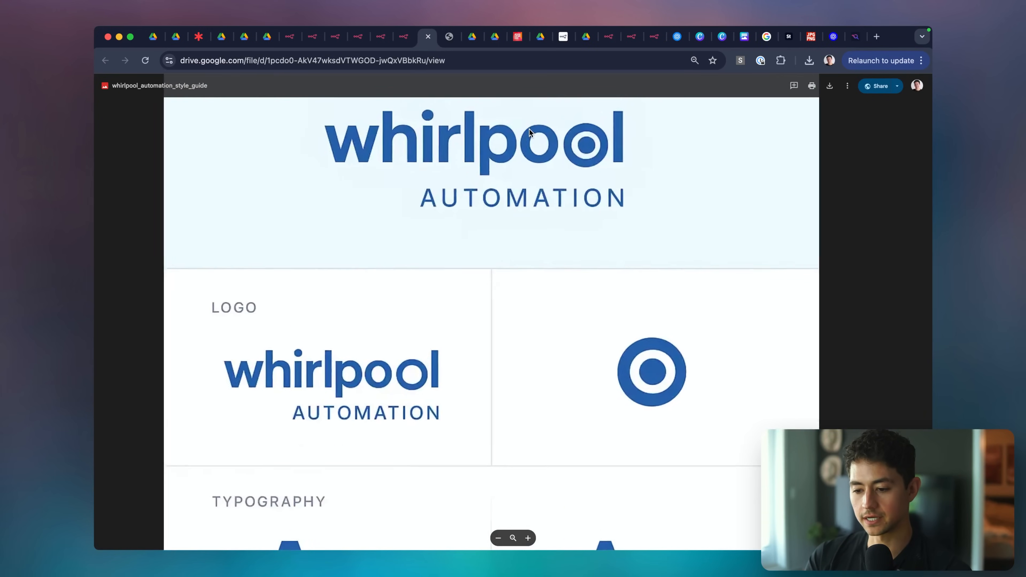
scroll(444, 179, up, 1)
scroll(443, 180, down, 3)
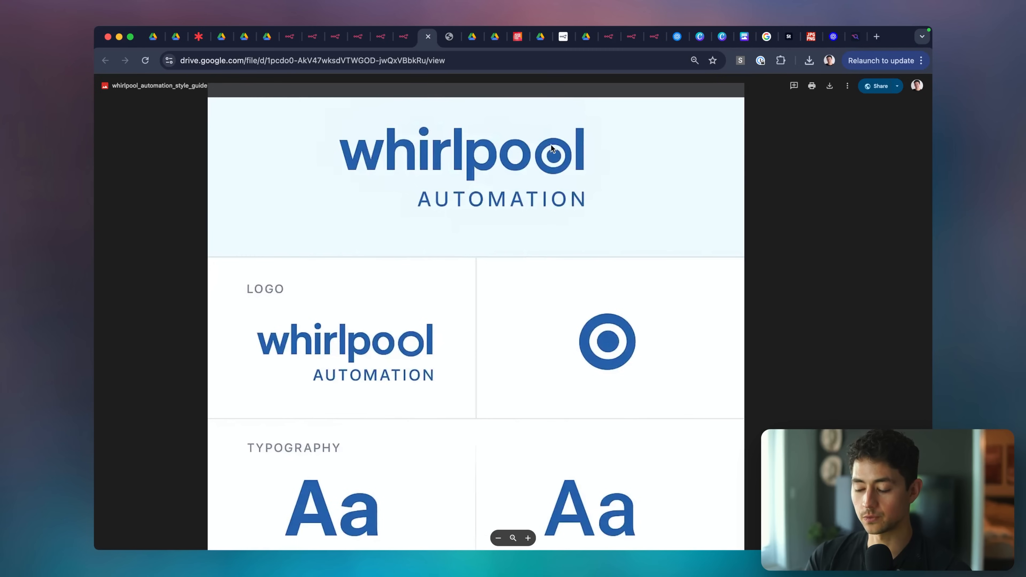
scroll(501, 196, down, 5)
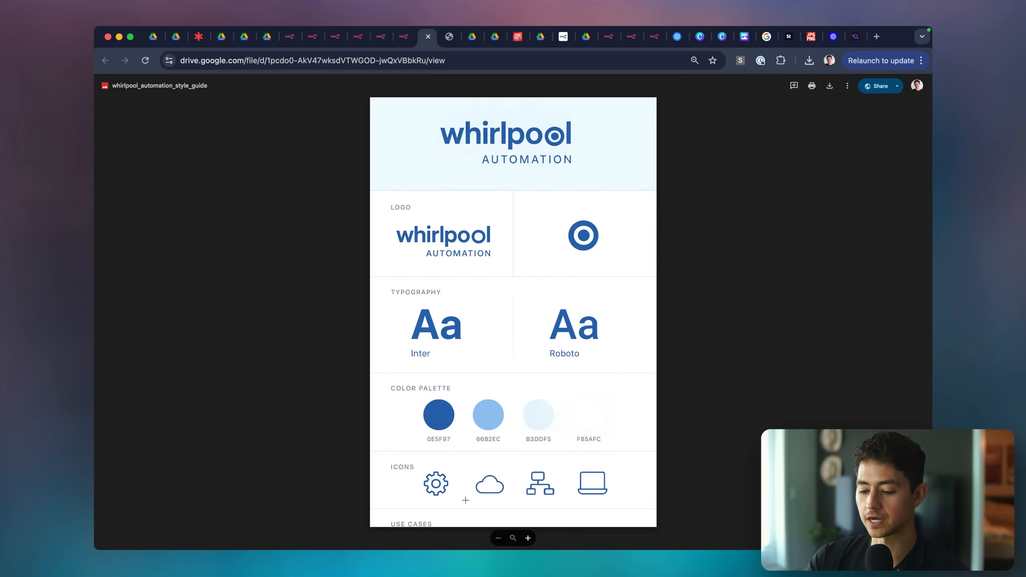
Send the agent 'Okay, awesome. Now let's do a light gradient background.'.
click(405, 40)
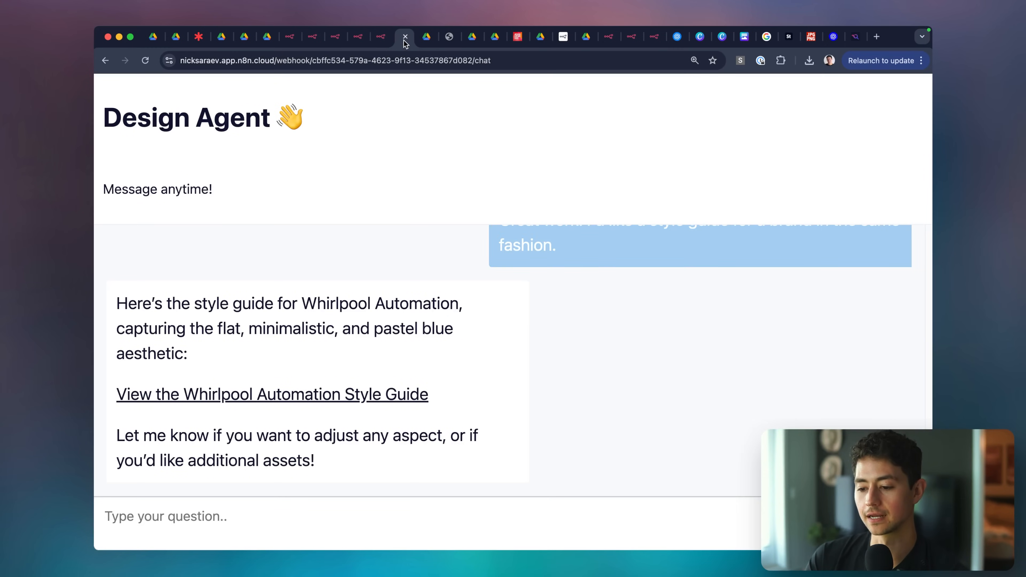
click(429, 518)
text(Okay, a)
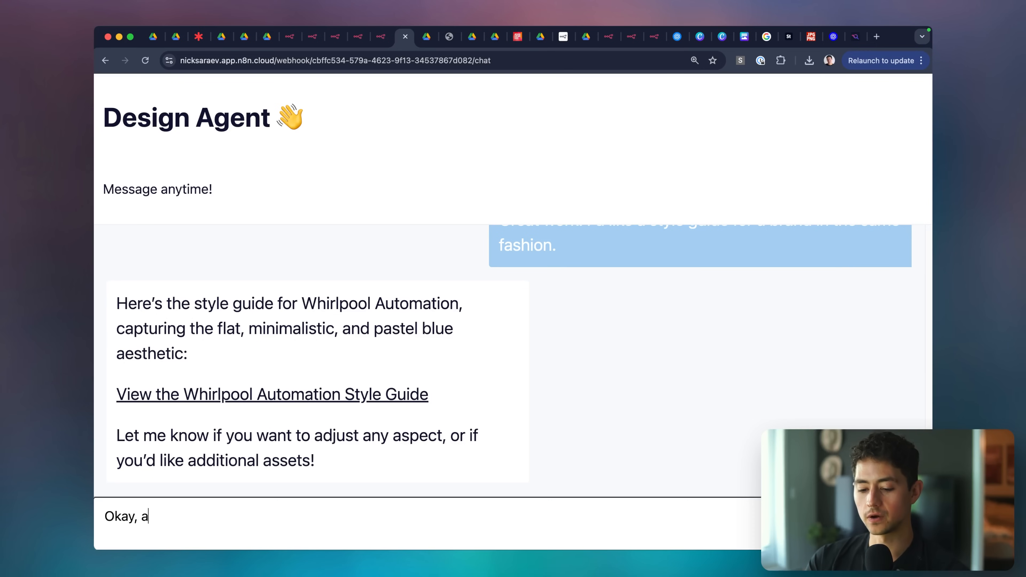
text(wesome. Now let's do a light gradient background.)
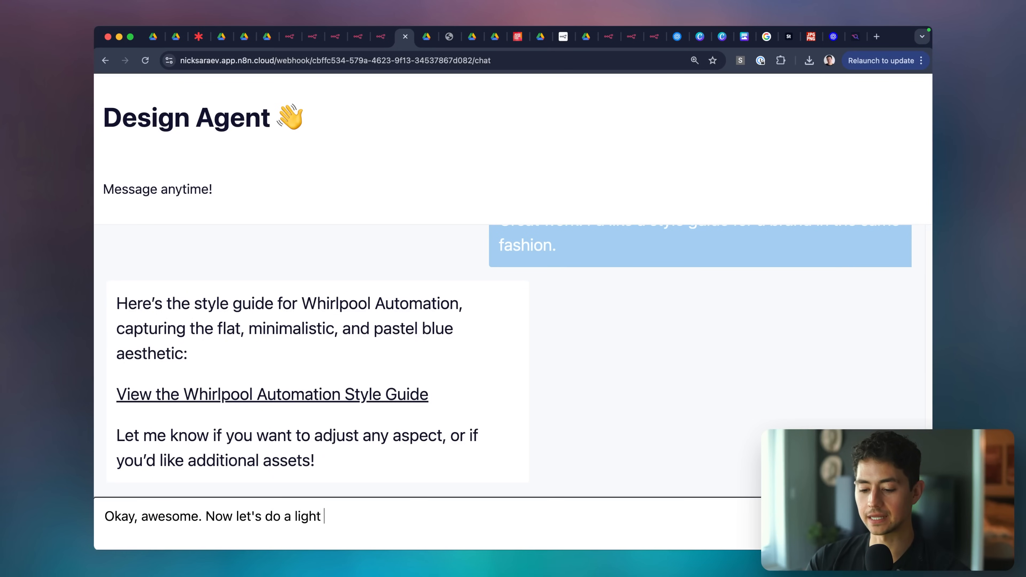
key(Return)
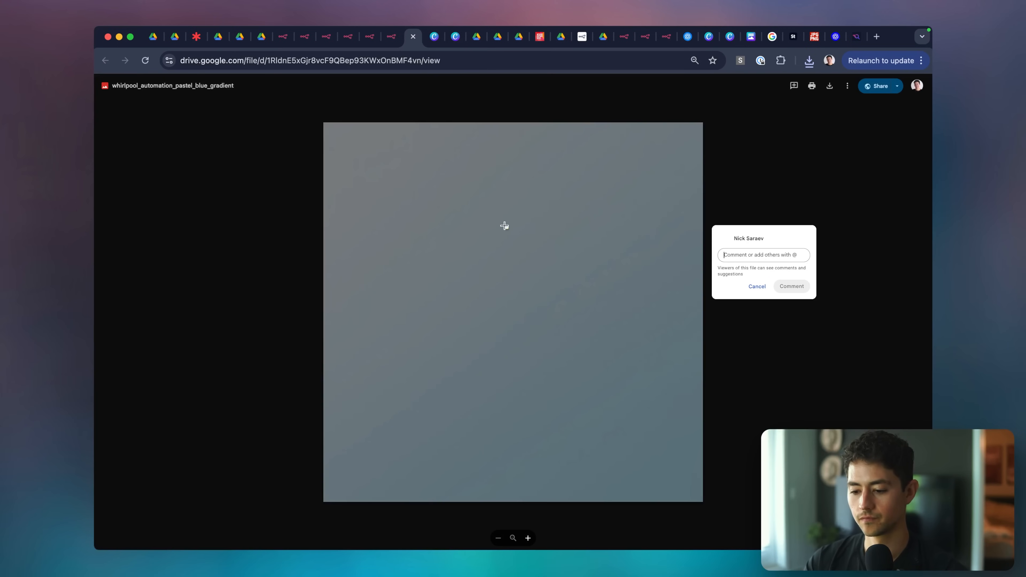
Dismiss the comment box and download the whirlpool_automation_pastel_blue_gradient image.
click(694, 187)
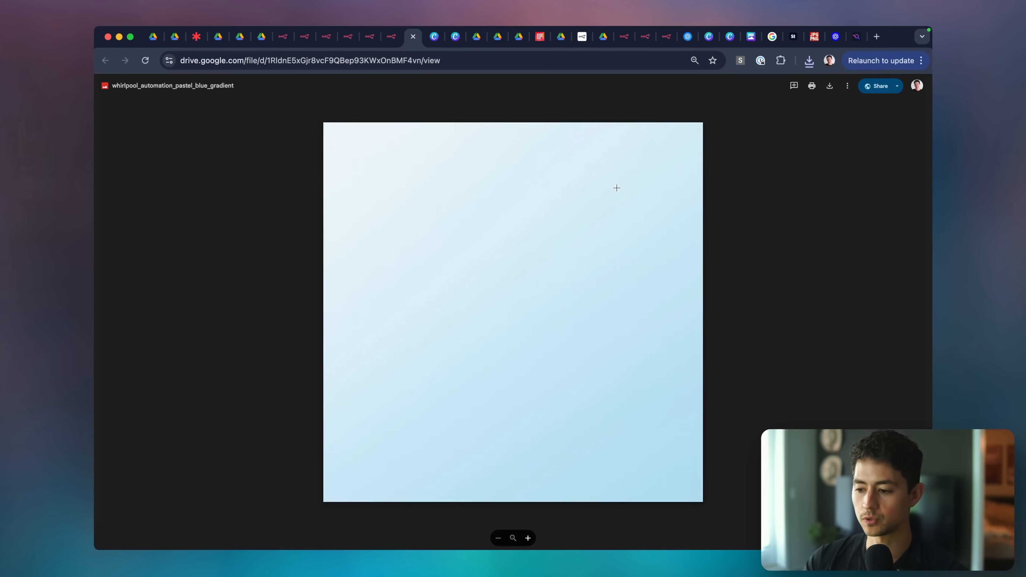
click(828, 86)
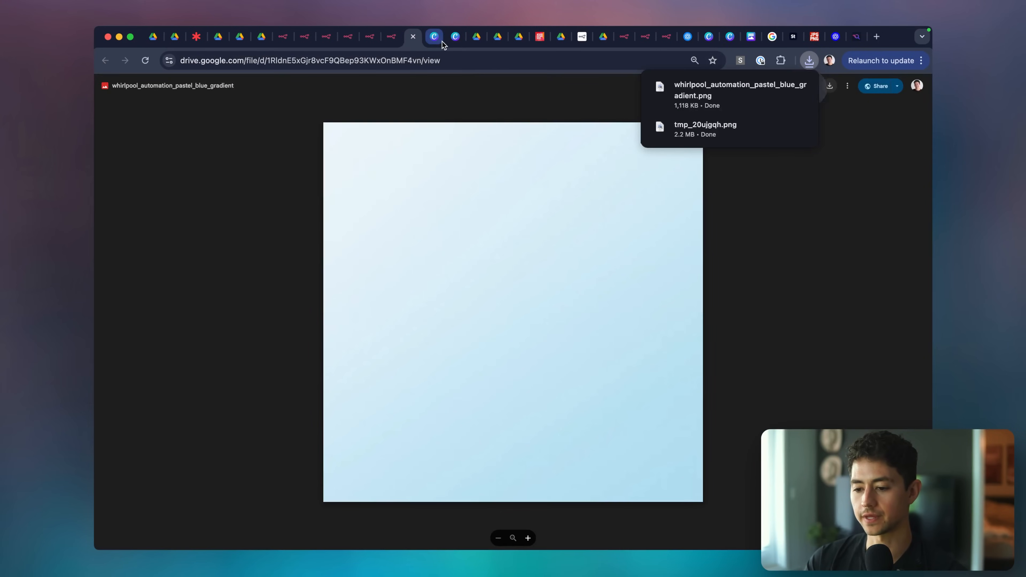
click(433, 40)
Add the downloaded gradient image to the Brand Board against the page's left edge.
click(449, 43)
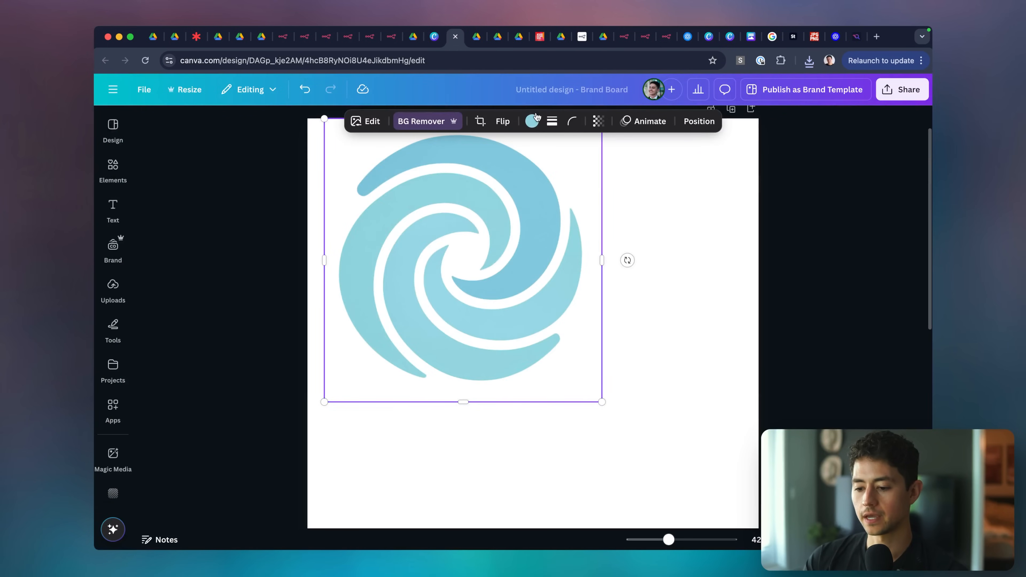
click(626, 215)
scroll(631, 227, down, 4)
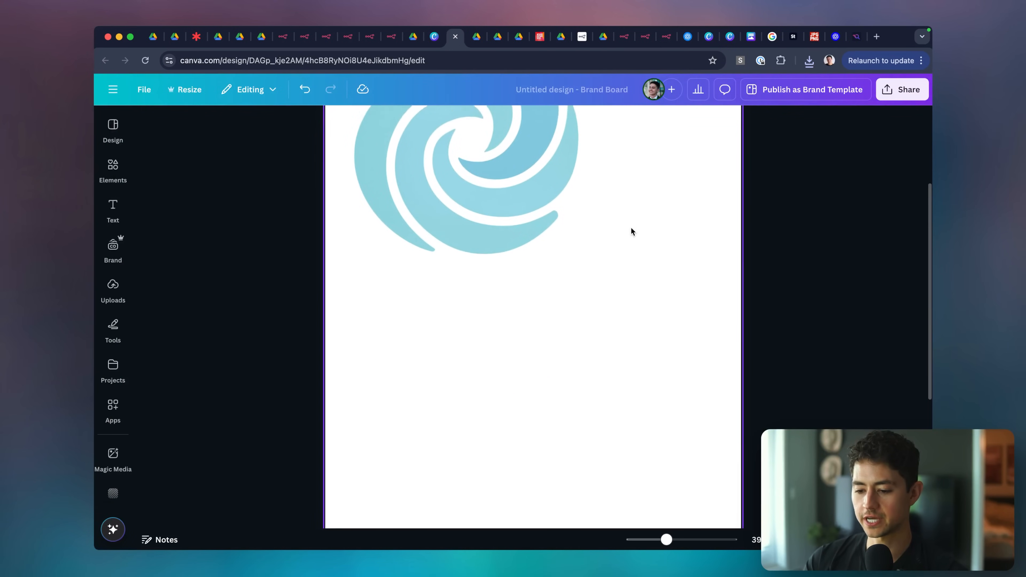
key(super+minus)
key(super+minus)
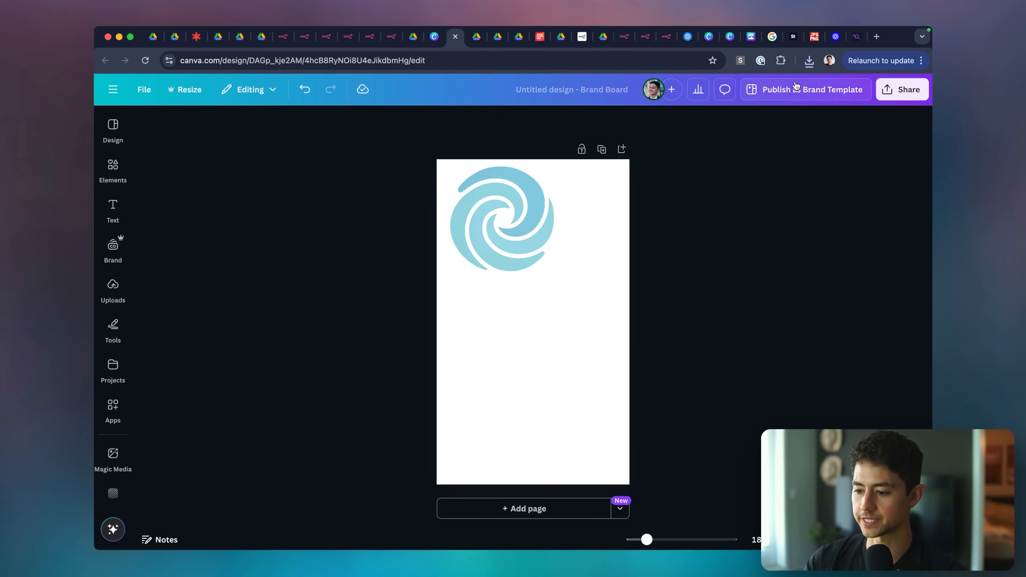
click(809, 60)
drag(722, 120, 500, 378)
drag(527, 323, 493, 346)
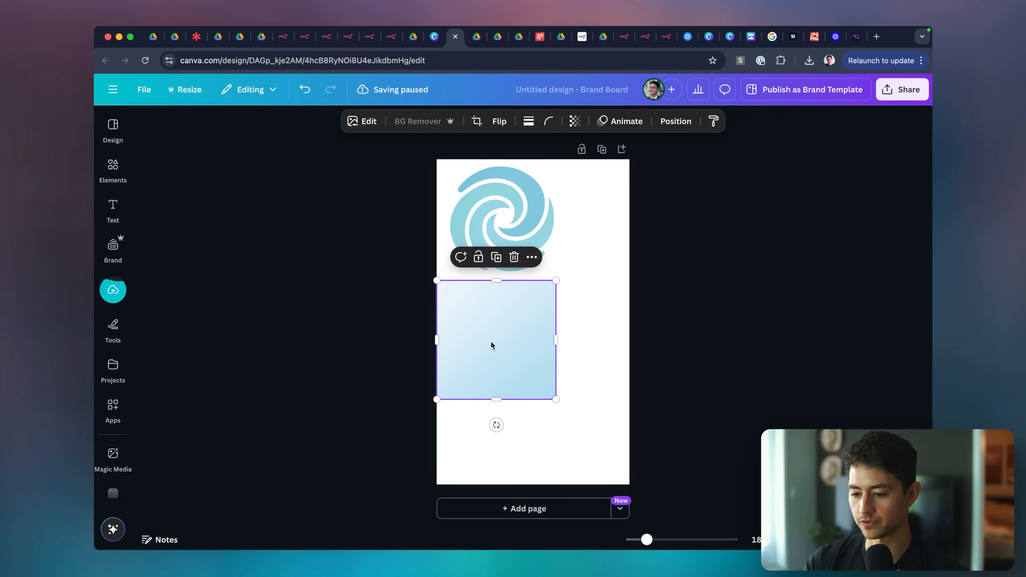
Shrink the swirl logo to about 150 px and position it at the top.
click(525, 242)
drag(562, 280, 503, 235)
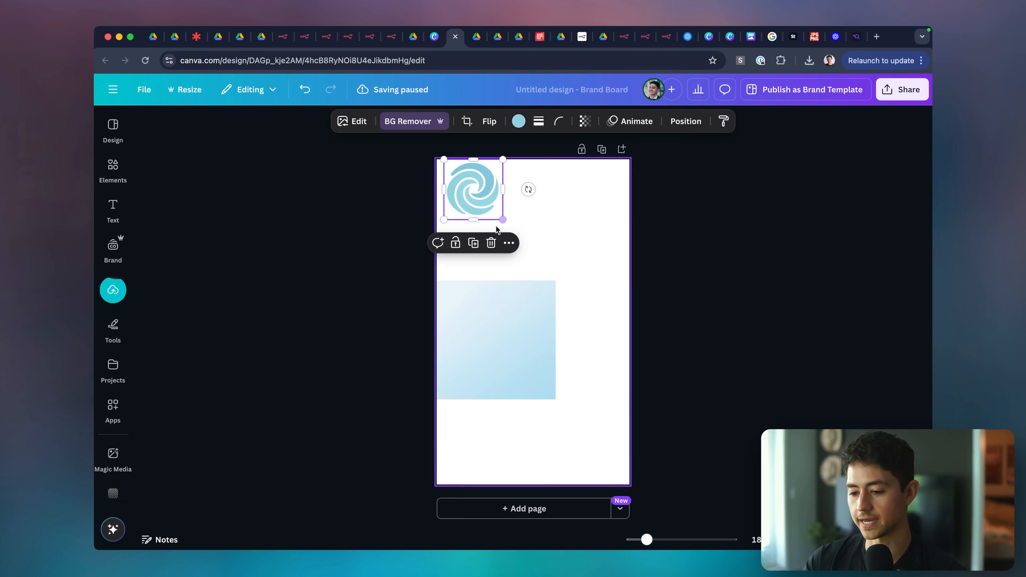
drag(484, 193, 510, 251)
scroll(504, 348, up, 4)
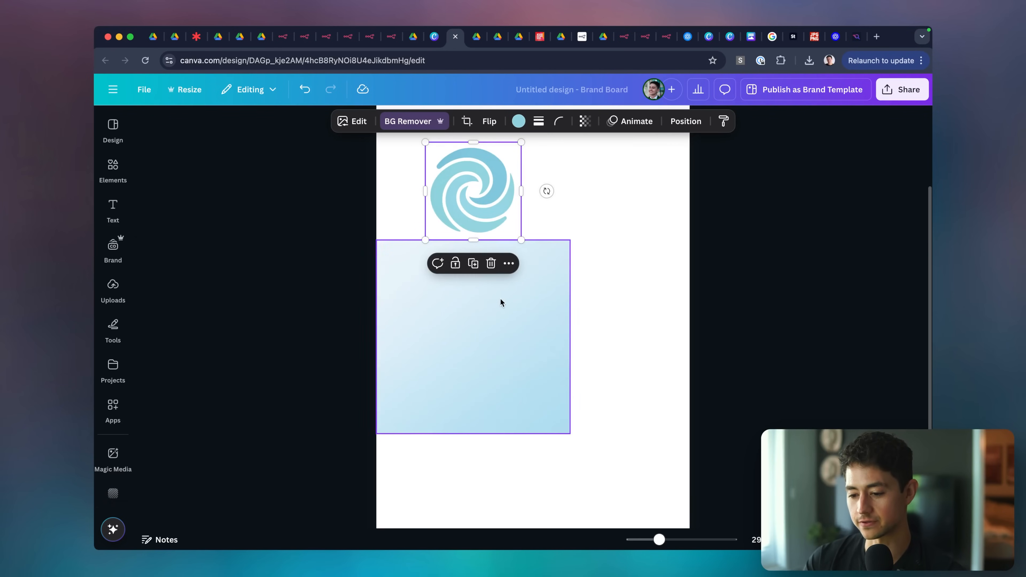
drag(499, 210, 500, 190)
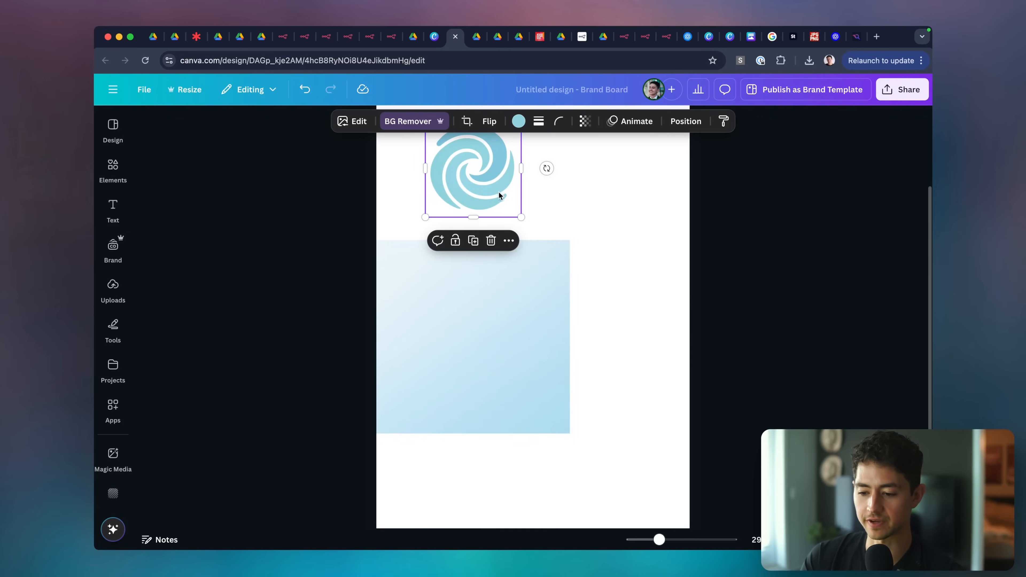
scroll(502, 206, up, 2)
mouse_move(505, 227)
mouse_down()
mouse_move(481, 372)
mouse_move(465, 390)
mouse_move(489, 215)
mouse_up()
scroll(489, 215, up, 2)
Shrink the gradient to a small square beside the logo at the top.
drag(479, 284, 431, 216)
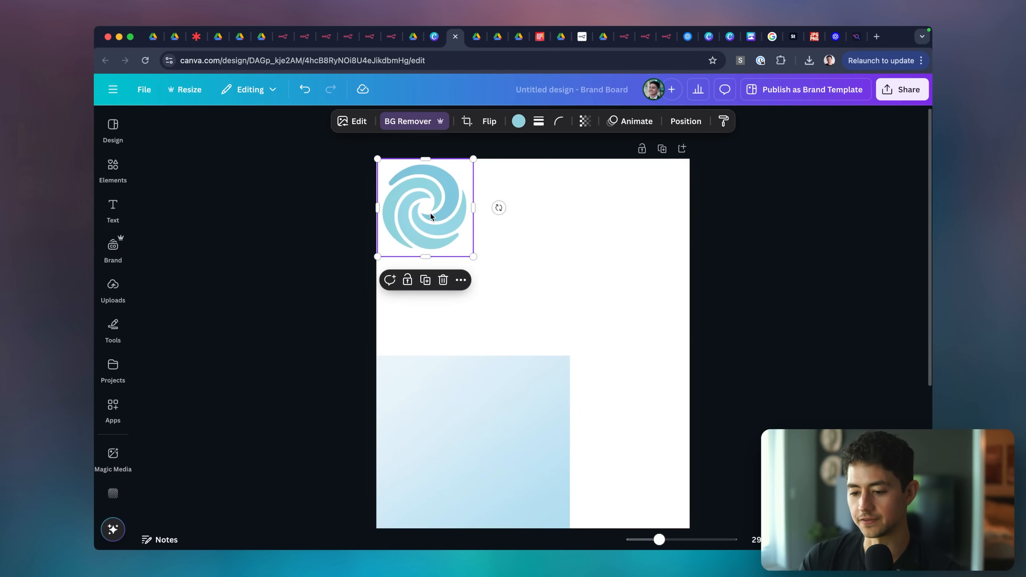
drag(500, 395, 614, 206)
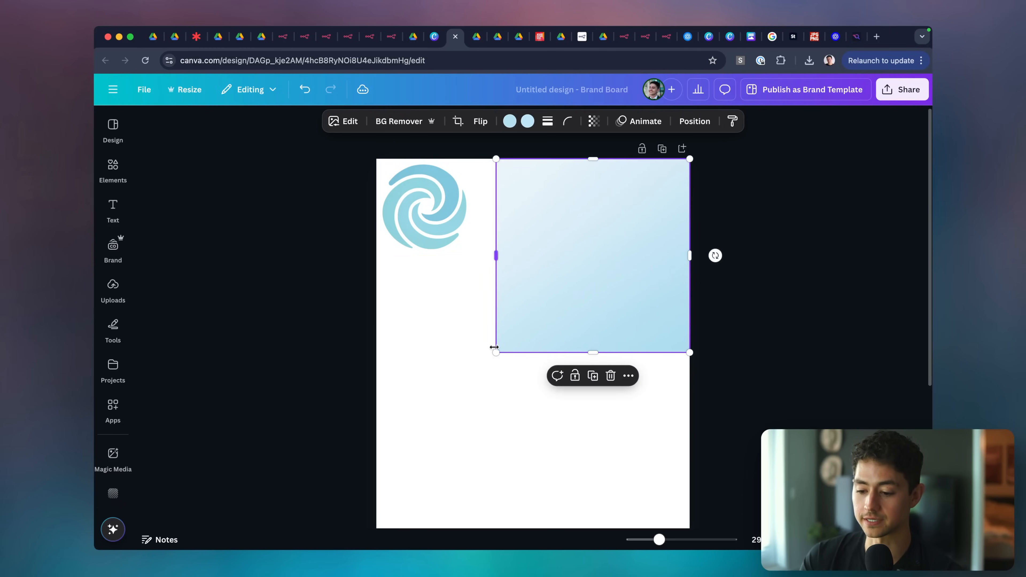
drag(496, 353, 575, 238)
drag(639, 218, 531, 220)
click(593, 225)
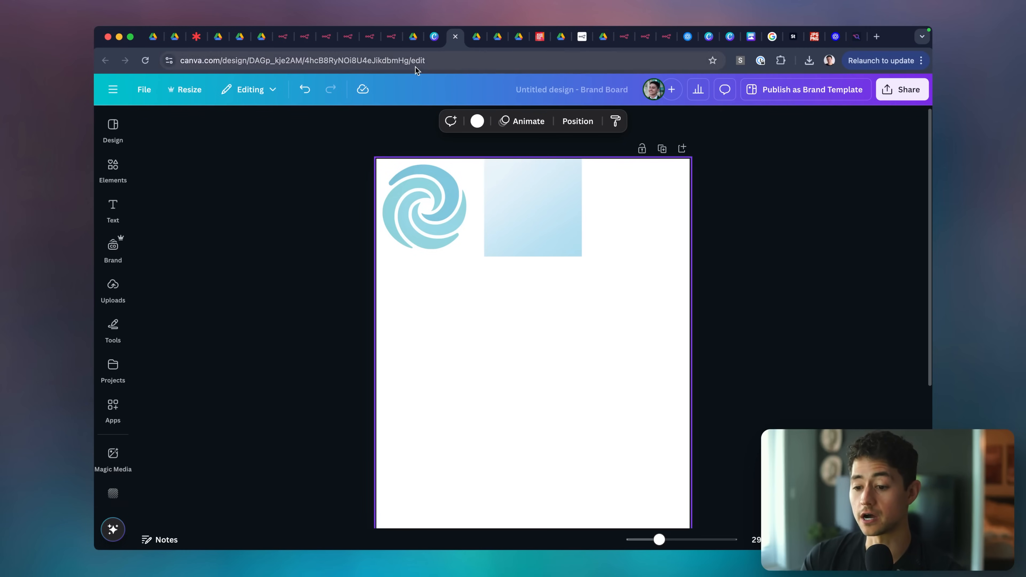
Download the whirlpool_automation_style_guide image from Drive.
click(415, 43)
key(super+w)
click(462, 43)
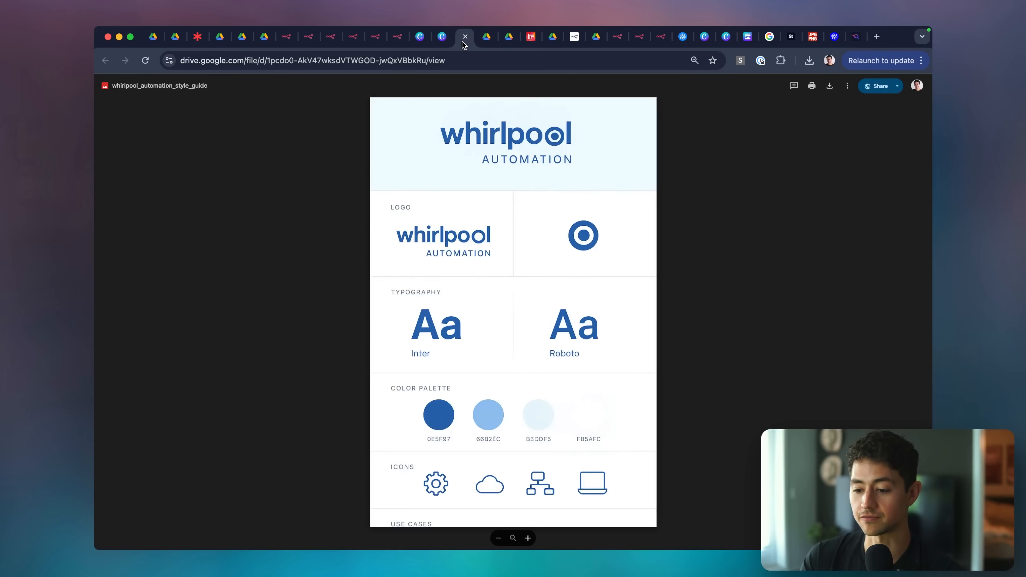
click(829, 86)
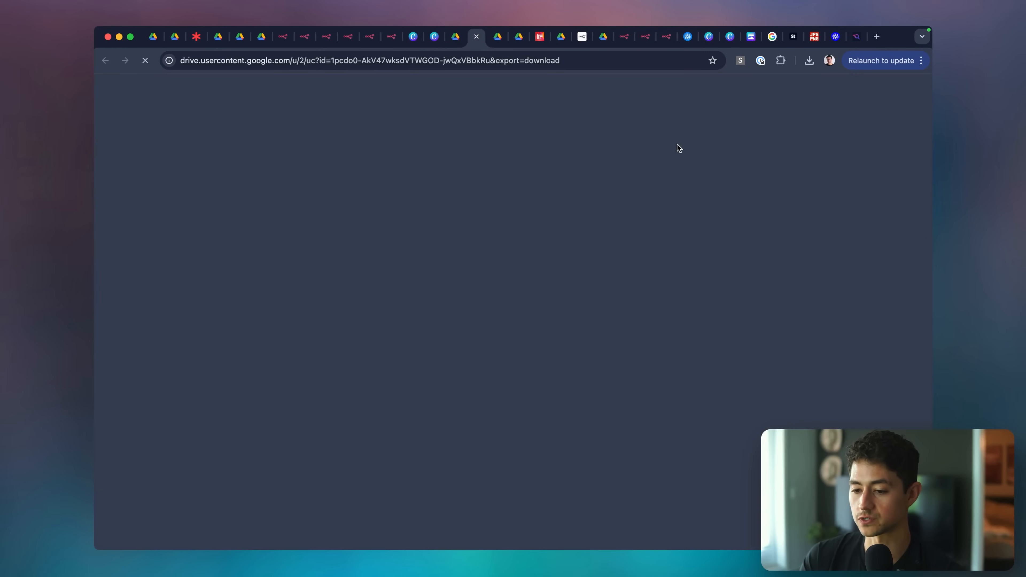
click(434, 38)
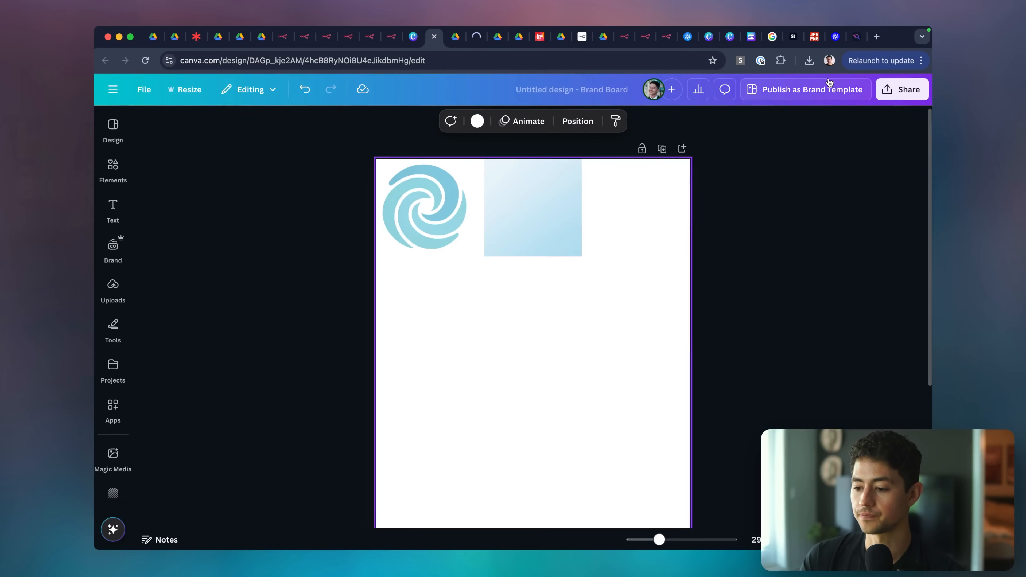
Add the style guide image and size it into the page's top-right corner.
drag(728, 101, 587, 301)
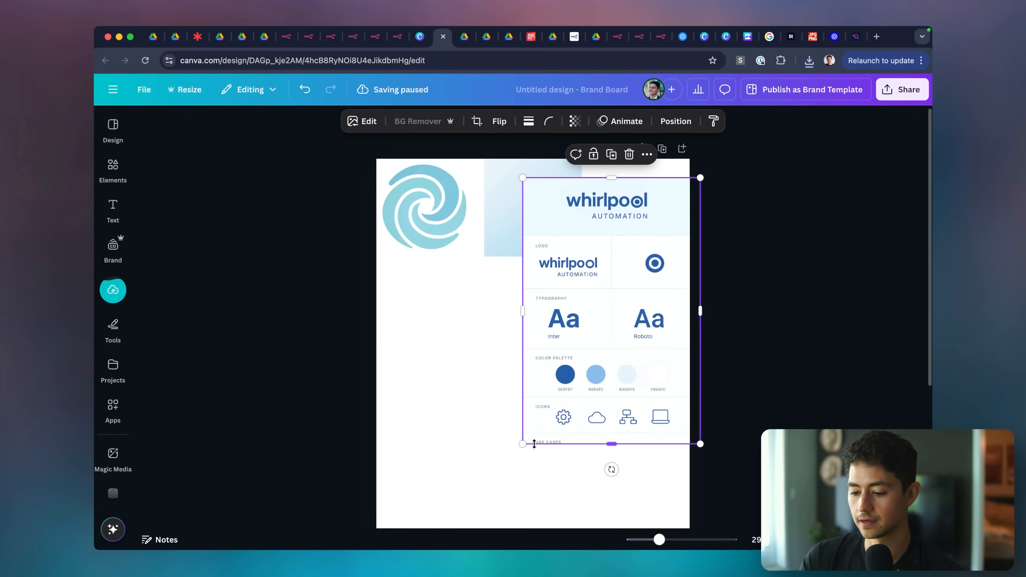
drag(534, 444, 643, 366)
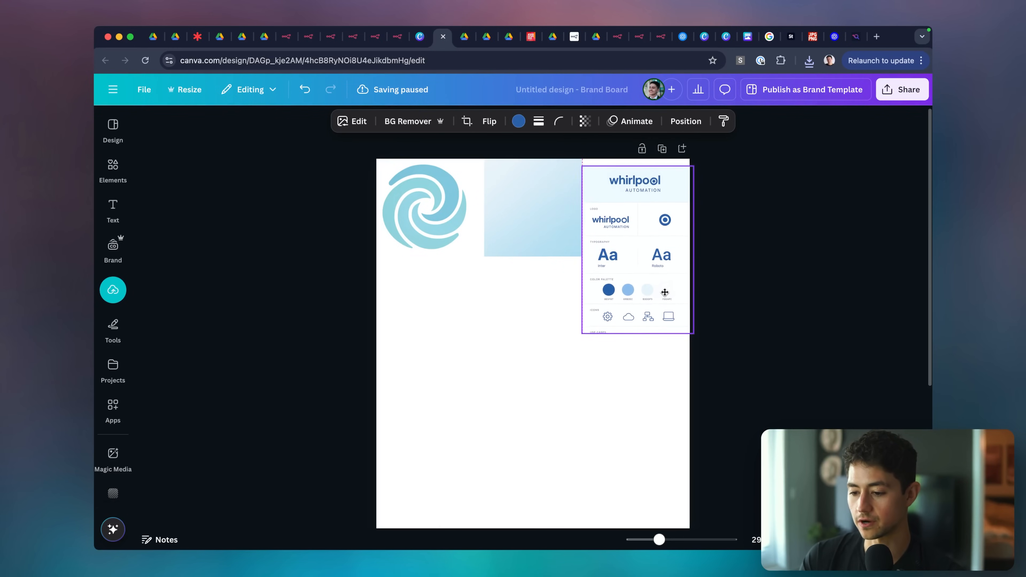
drag(665, 292, 665, 285)
drag(693, 326, 688, 319)
Nudge the gradient and style guide left so all three images sit snugly together.
click(465, 206)
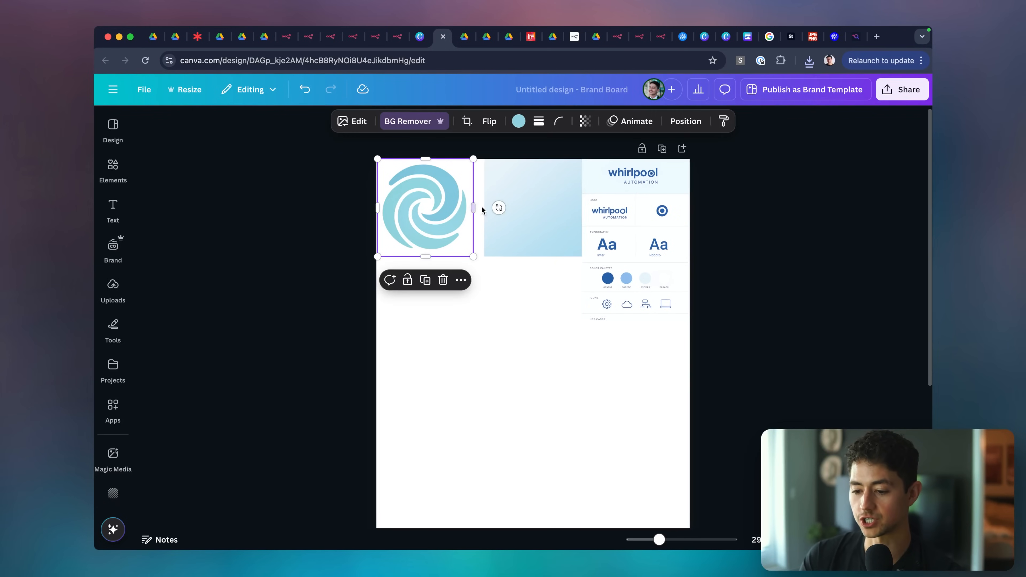
click(506, 206)
key(shift+Left)
key(shift+Left)
key(shift+Left)
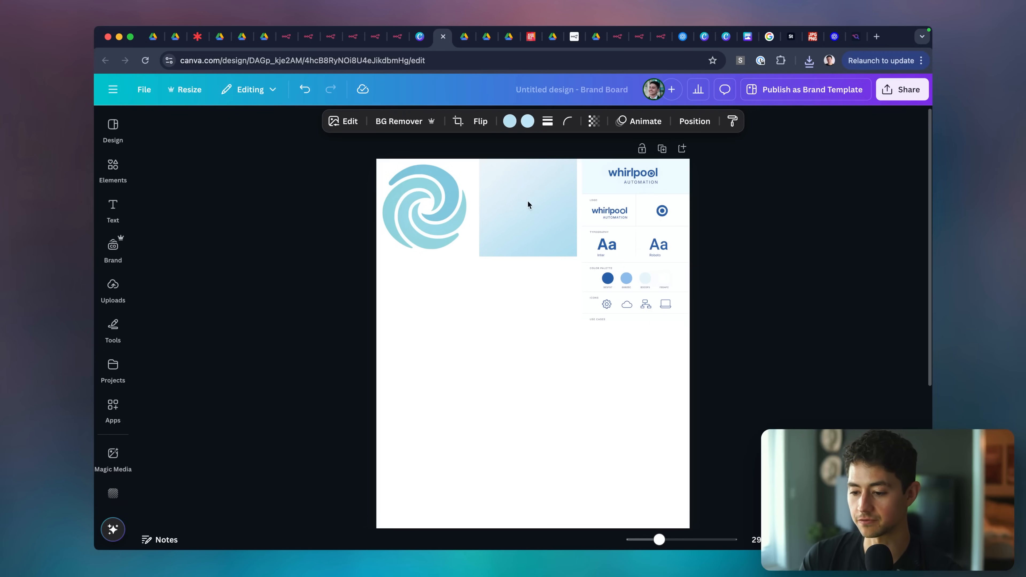
click(600, 177)
key(shift+Left)
key(shift+Left)
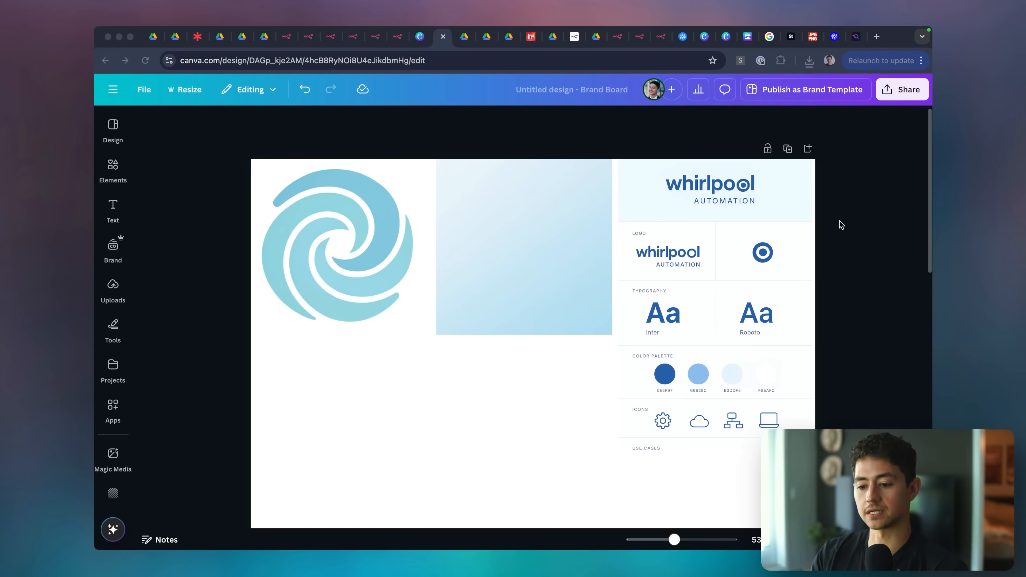
click(840, 222)
click(396, 37)
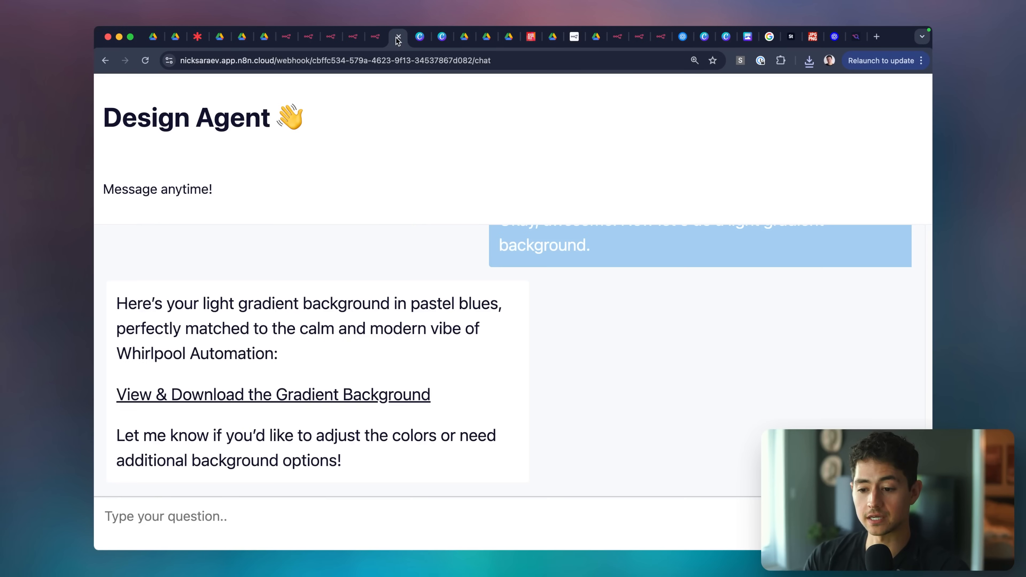
Look over the AI Graphic Designer workflow's nodes.
click(375, 36)
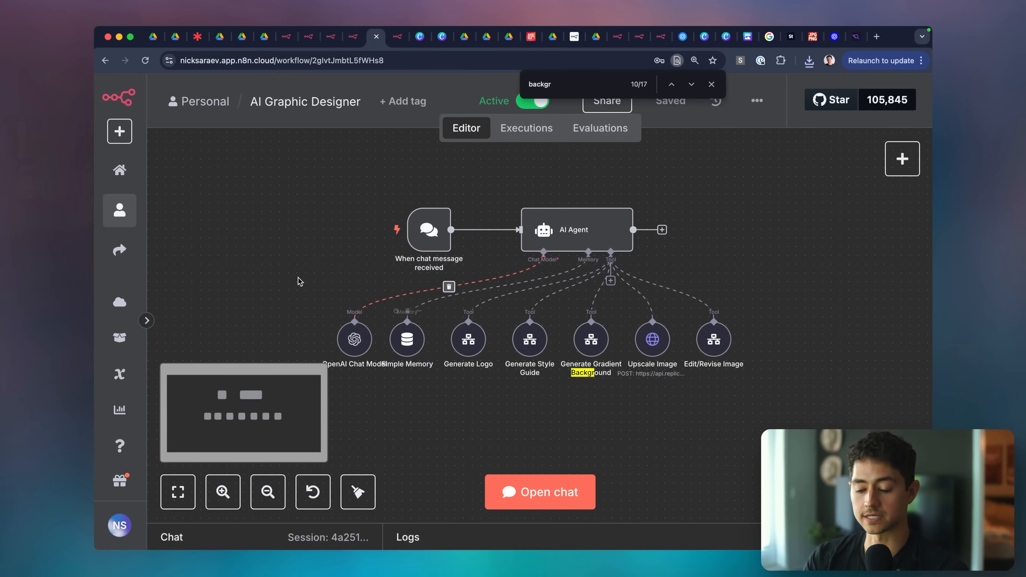
scroll(286, 277, right, 1)
scroll(286, 277, down, 1)
key(ctrl+a)
mouse_move(748, 375)
mouse_down()
mouse_move(476, 291)
mouse_move(475, 366)
mouse_move(744, 368)
mouse_move(578, 272)
mouse_move(472, 307)
mouse_move(464, 367)
mouse_move(424, 366)
mouse_move(504, 274)
mouse_up()
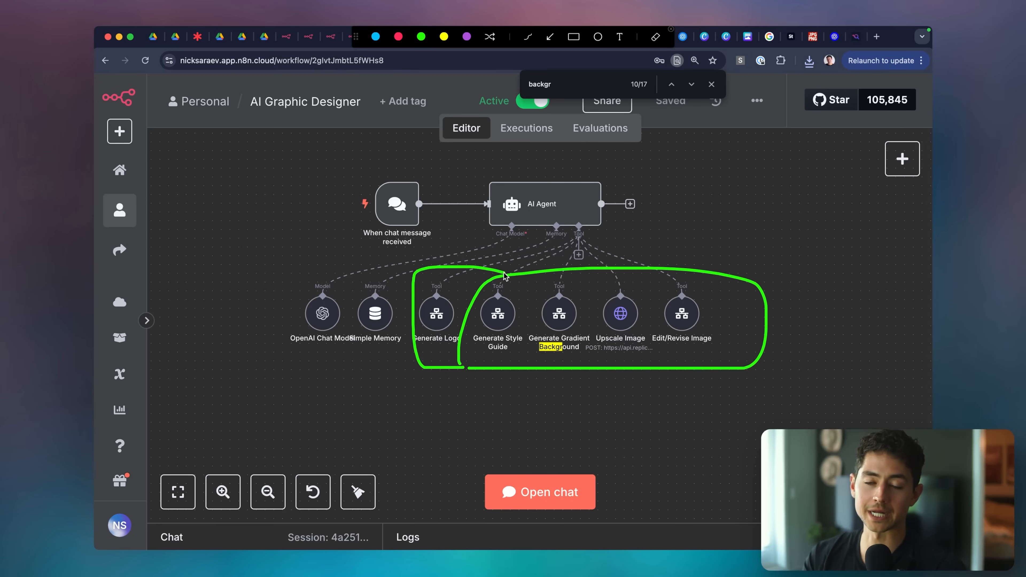
key(Escape)
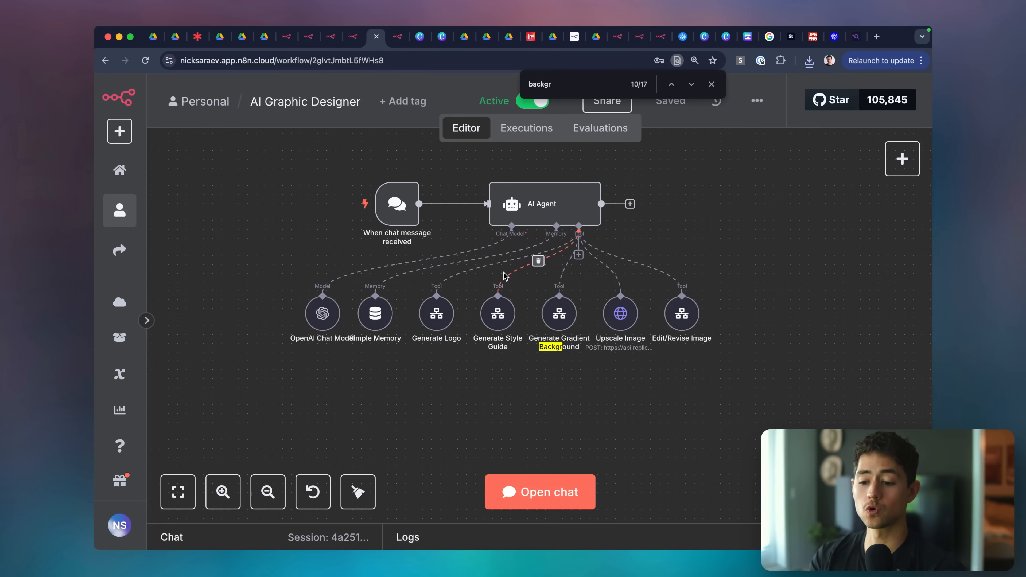
View the Gradient Image, Style Guide Generator, Logo Generator and Design Editor/Revisor sub-workflows, each fitted.
click(287, 37)
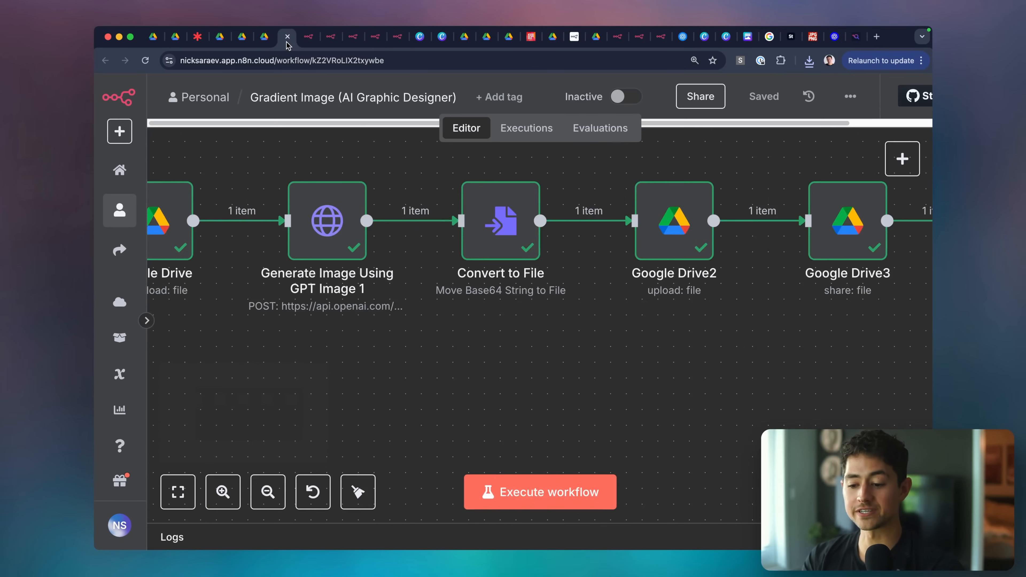
key(ctrl+Tab)
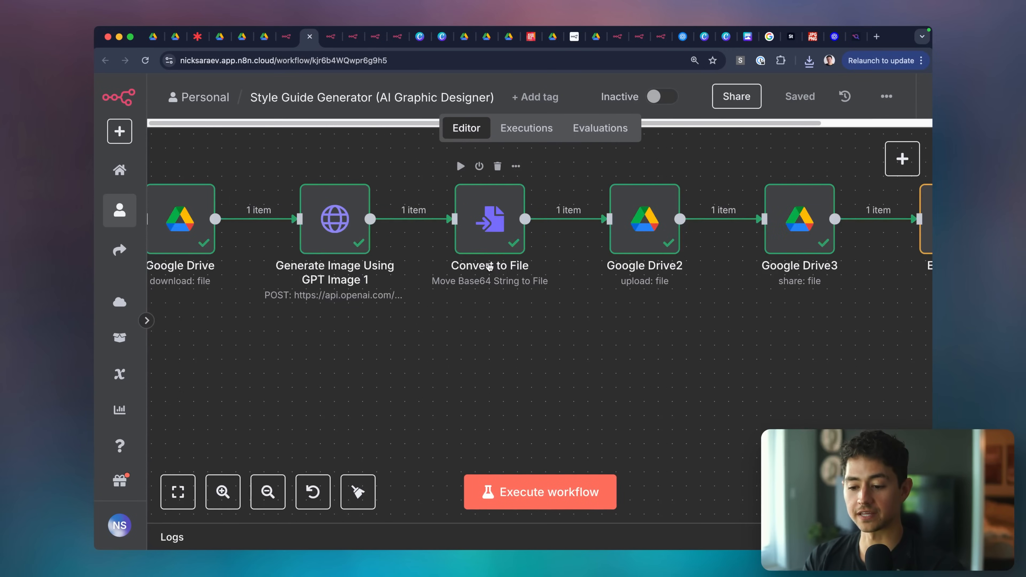
key(ctrl+Tab)
key(Escape)
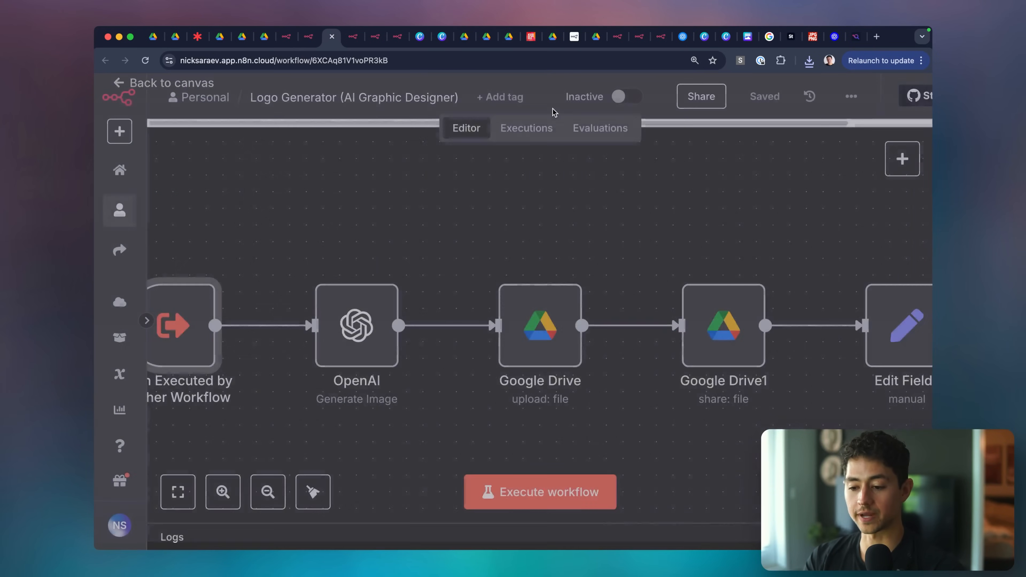
key(ctrl+Tab)
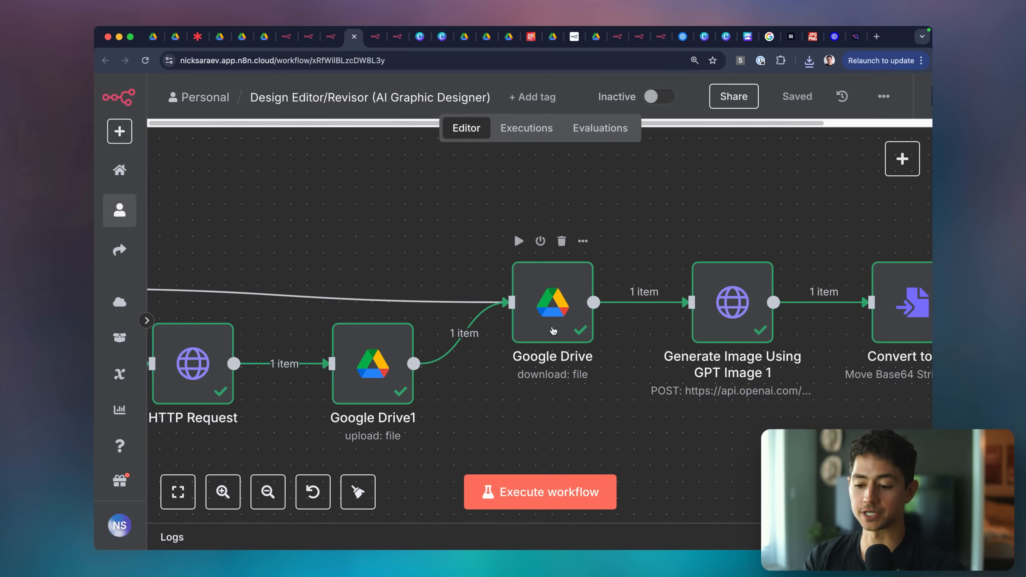
key(1)
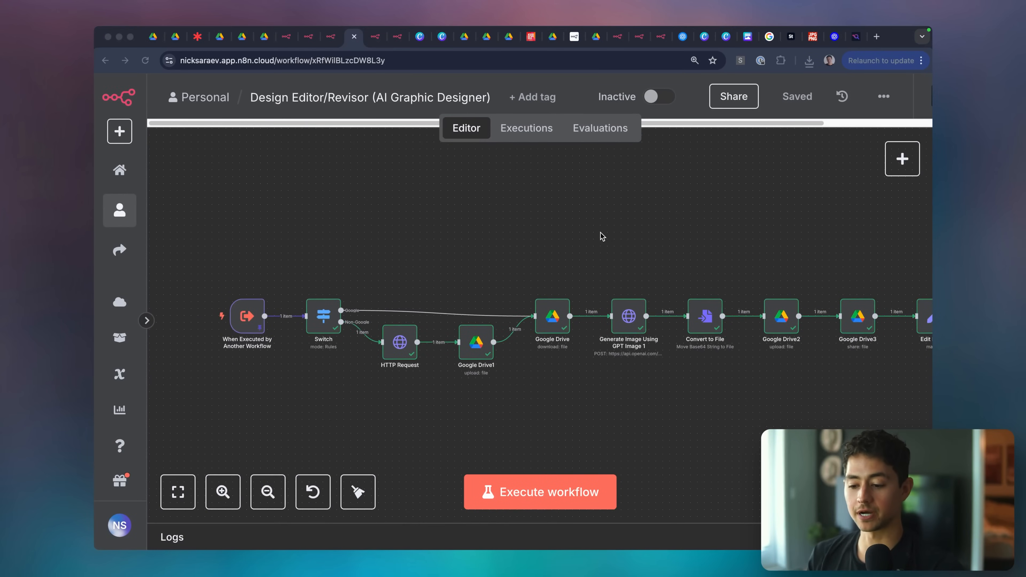